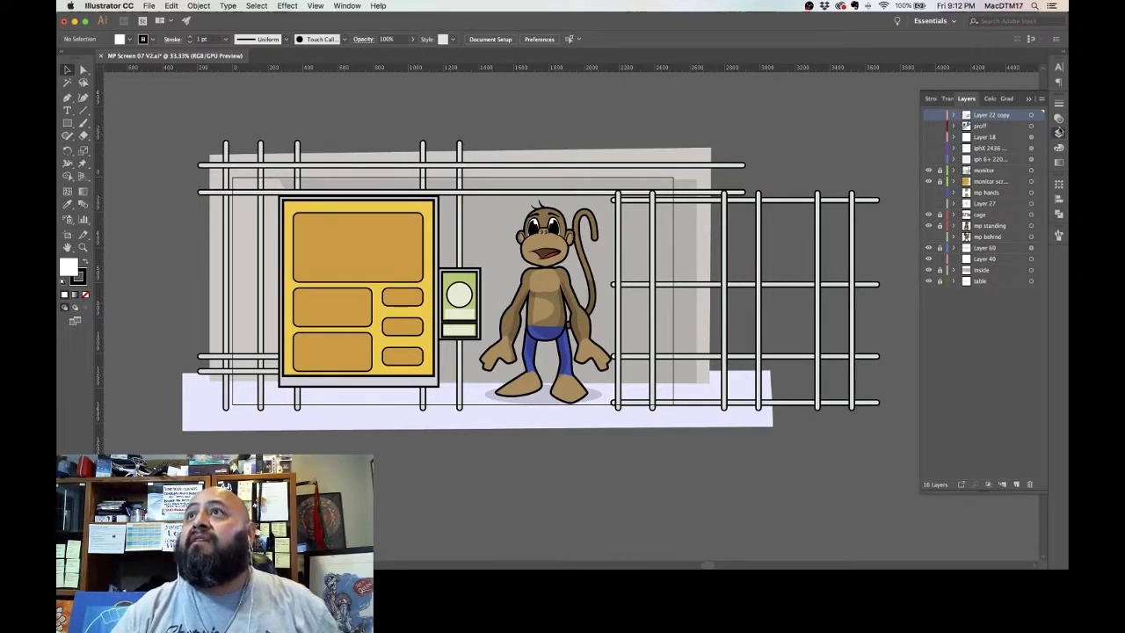
Step: Show the jumping monkey sketch on Layer 27 and hide all artwork in the mp standing layer
left_click(929, 204)
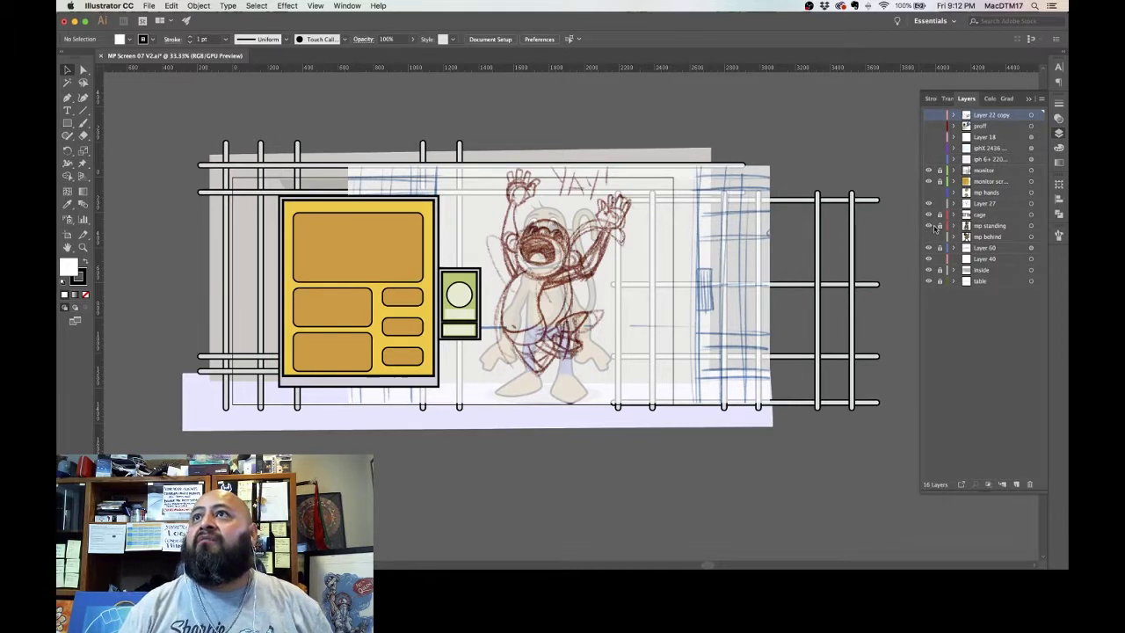
left_click(1031, 226)
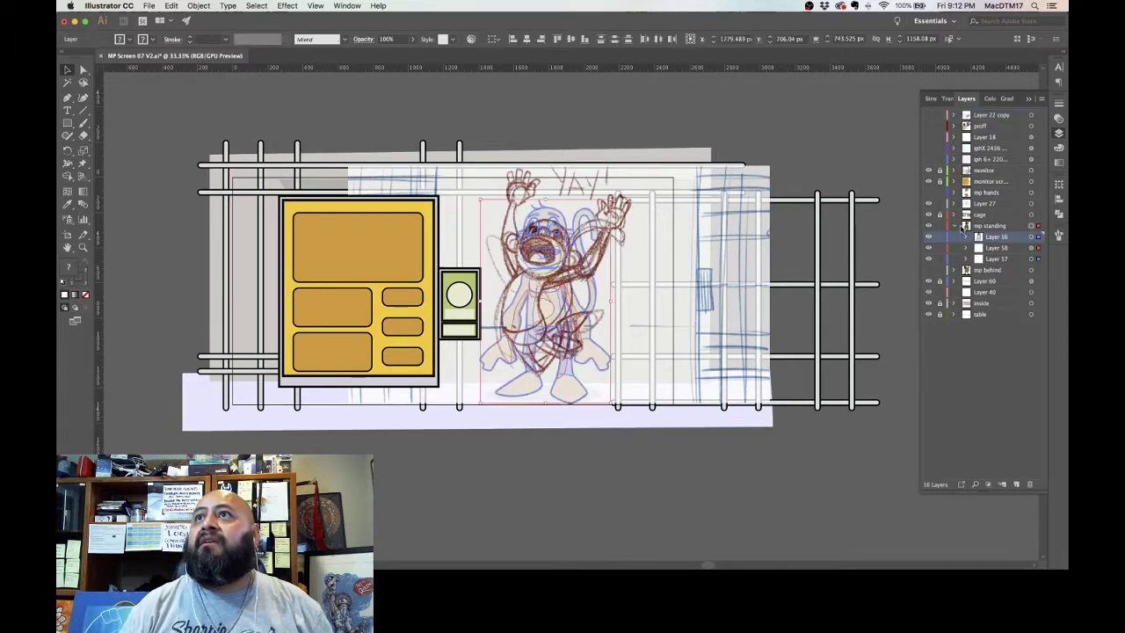
left_click(928, 236)
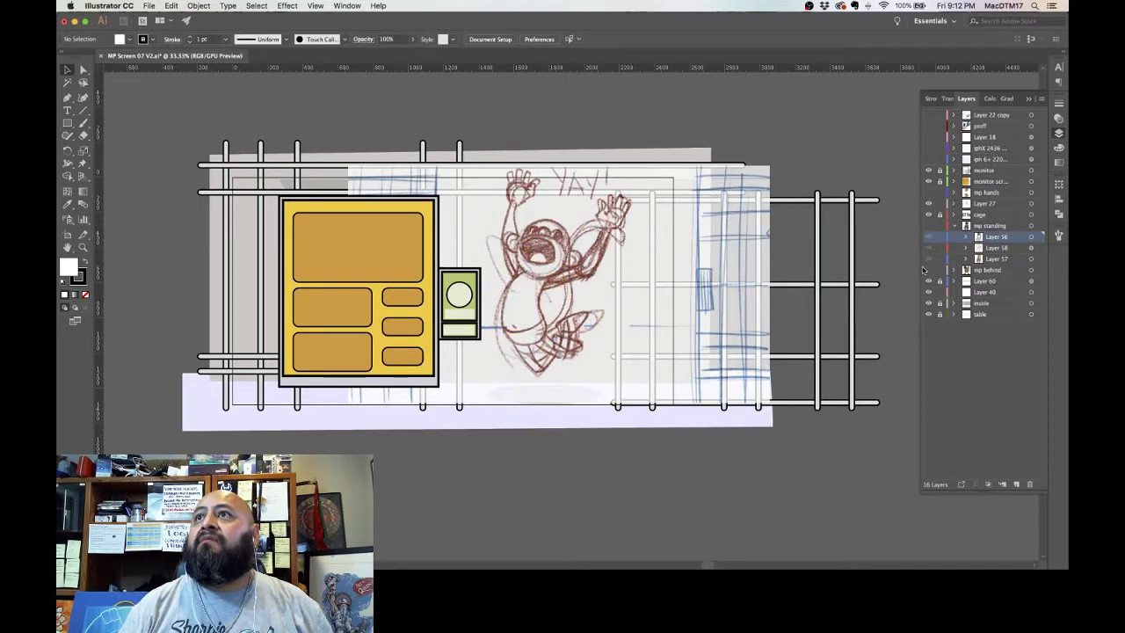
Step: Show the mp behind layer and move its whole monkey to the left edge of the yellow monitor
left_click(929, 270)
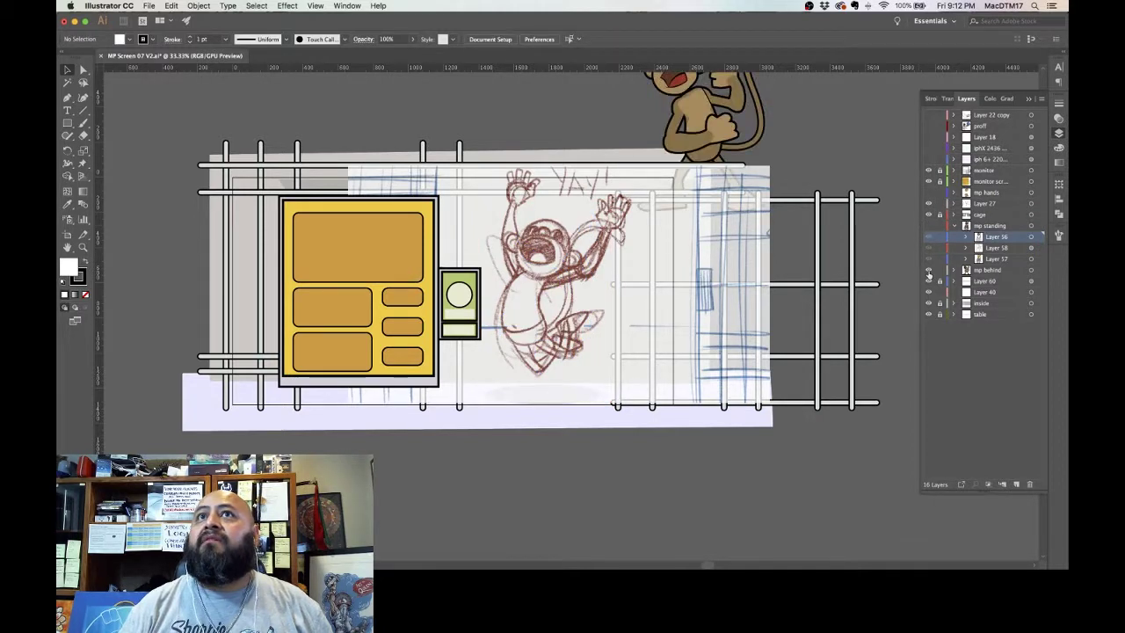
left_click(1031, 270)
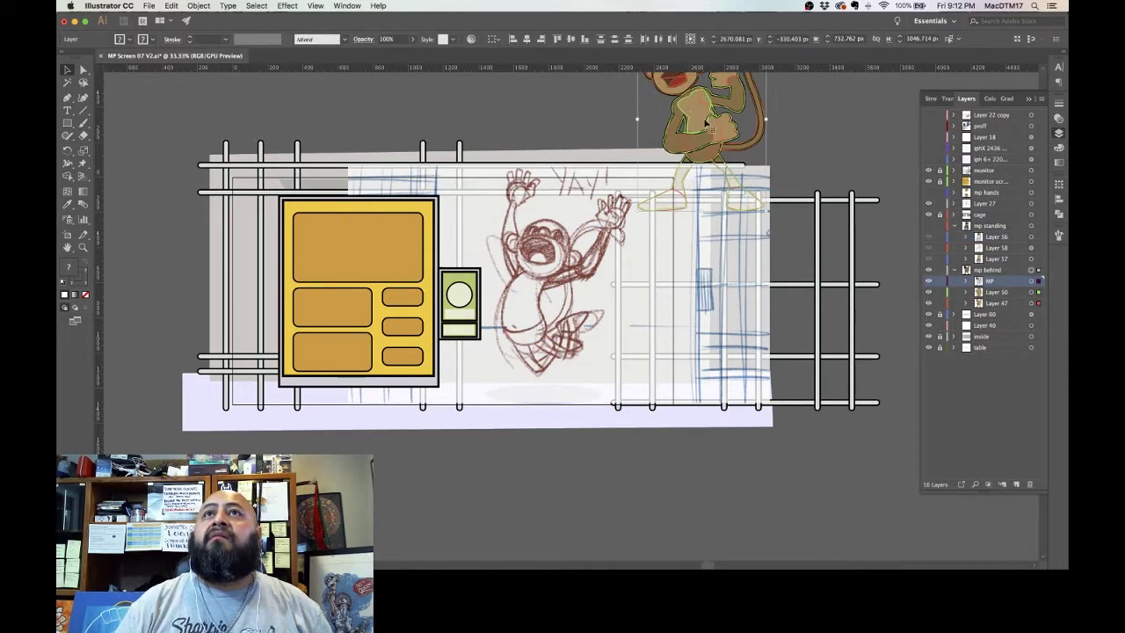
left_click_drag(728, 154, 283, 271)
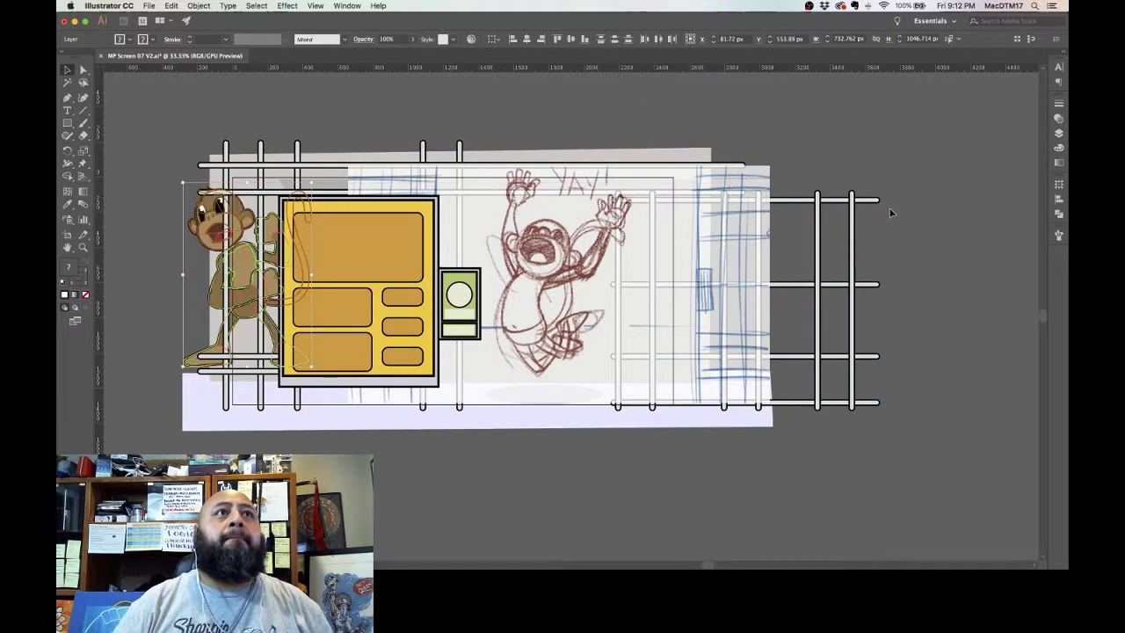
Step: Collapse the monkey layers and move the mp behind layer directly above the monitor layer in the stacking order
left_click(1060, 135)
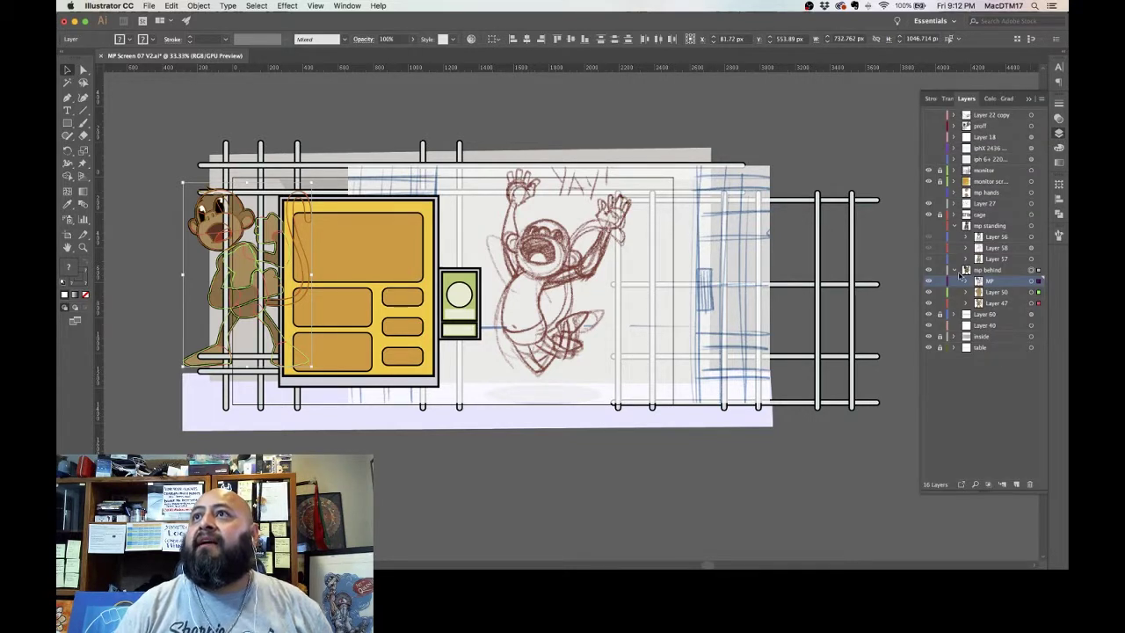
left_click(955, 270)
left_click(996, 273)
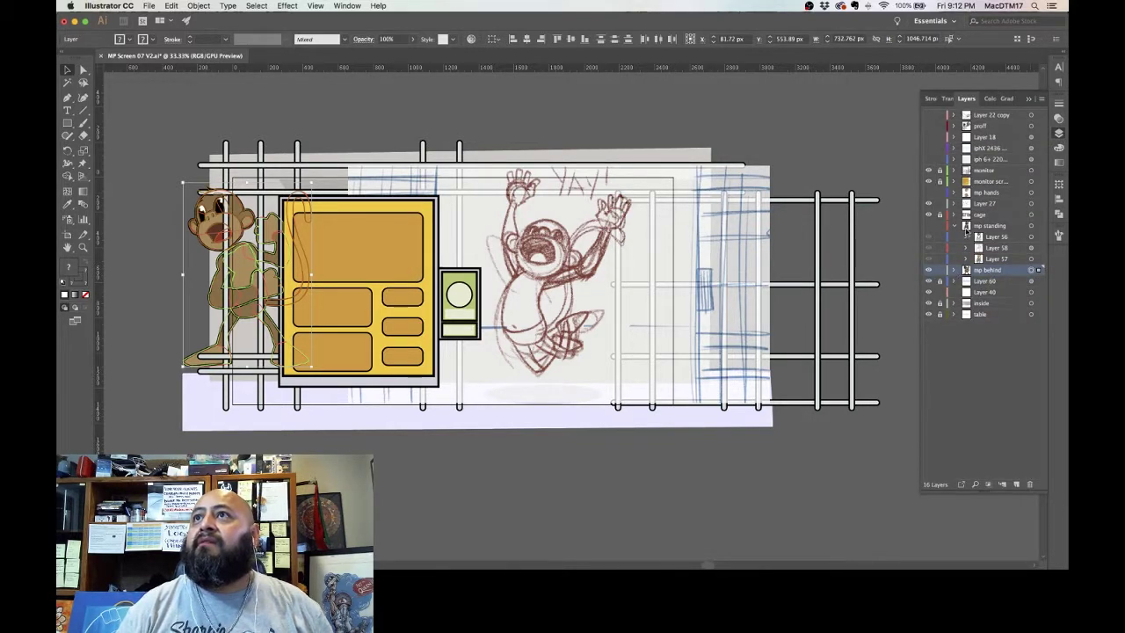
left_click(956, 226)
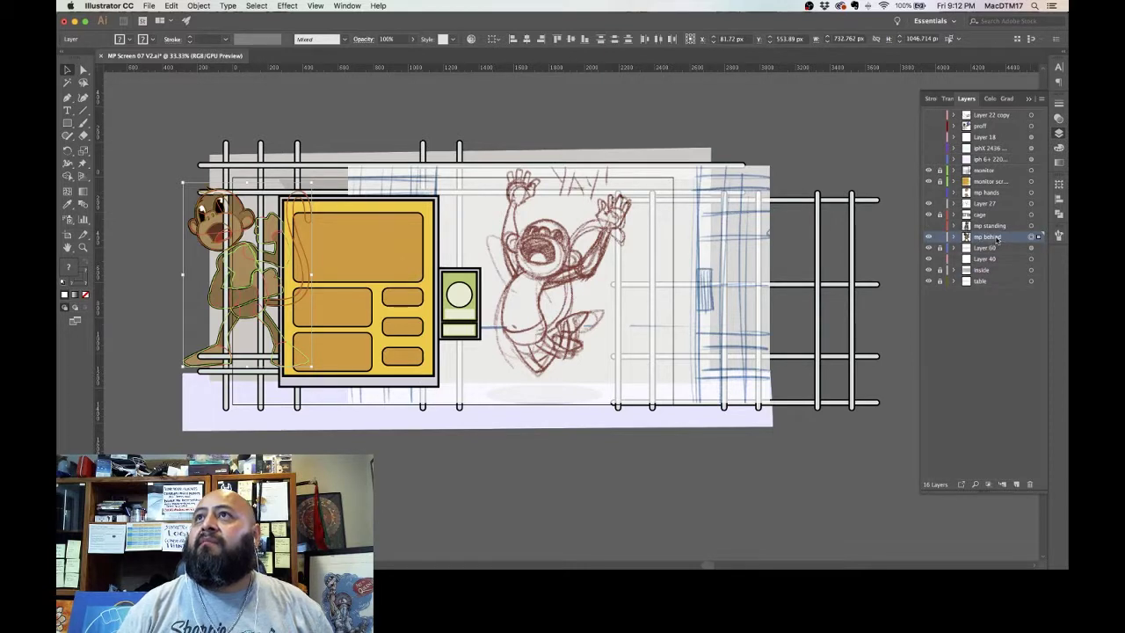
left_click_drag(998, 239, 1024, 169)
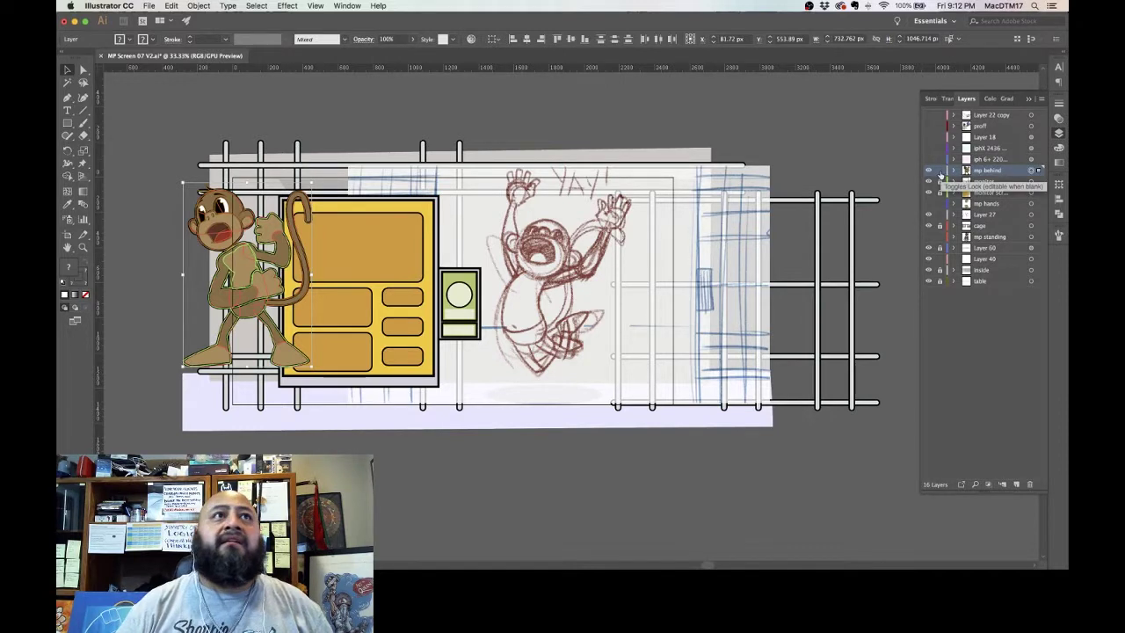
left_click(133, 266)
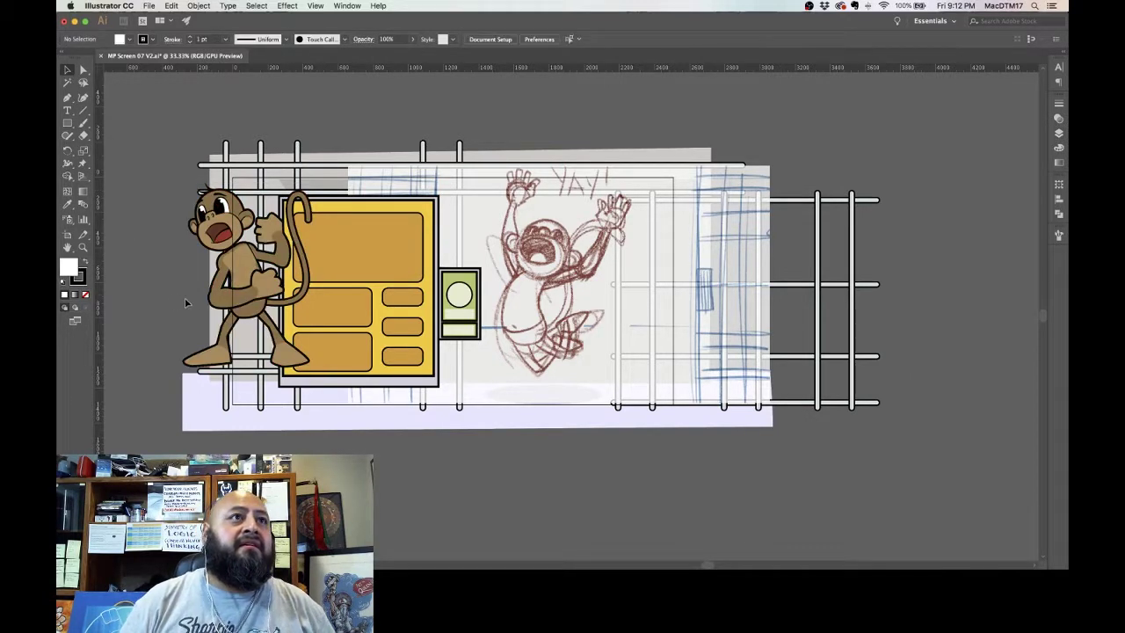
Step: Display the stroke settings of the monkey's body outline and keep them floating beside the artwork
left_click(215, 306)
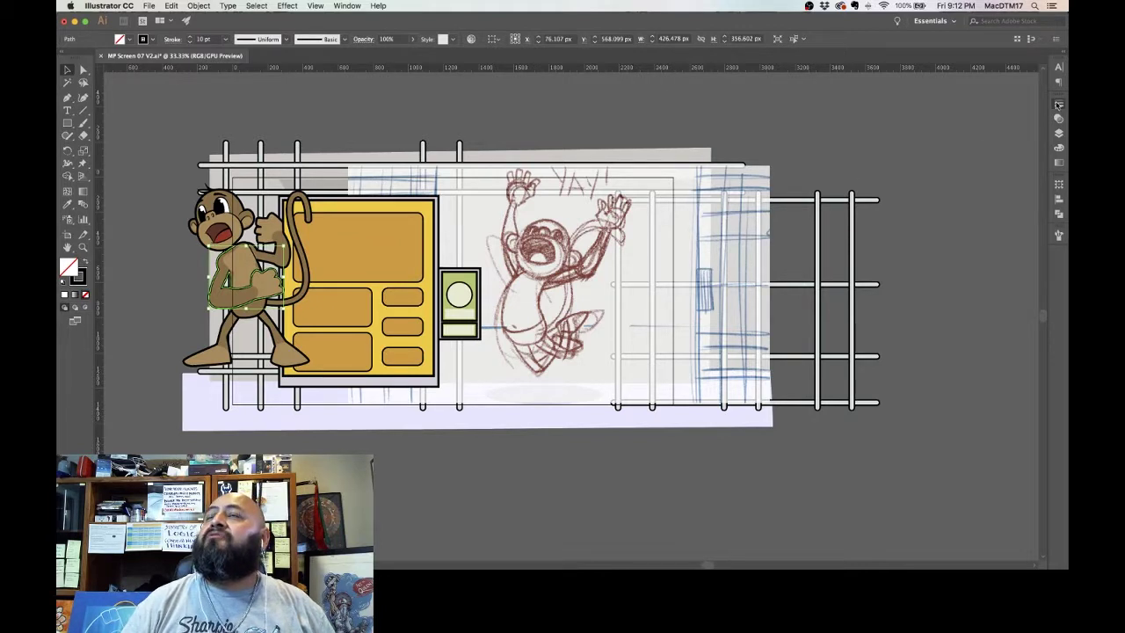
left_click(1060, 105)
mouse_move(937, 99)
left_mouse_down()
mouse_move(400, 261)
mouse_move(119, 369)
mouse_move(138, 387)
left_mouse_up()
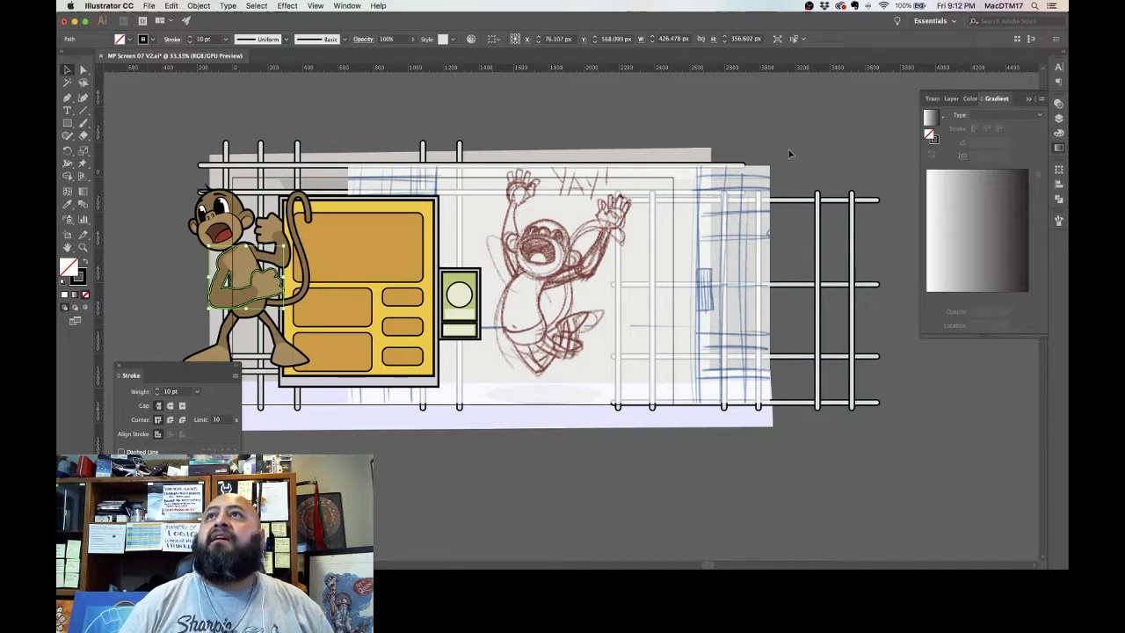
left_click(865, 141)
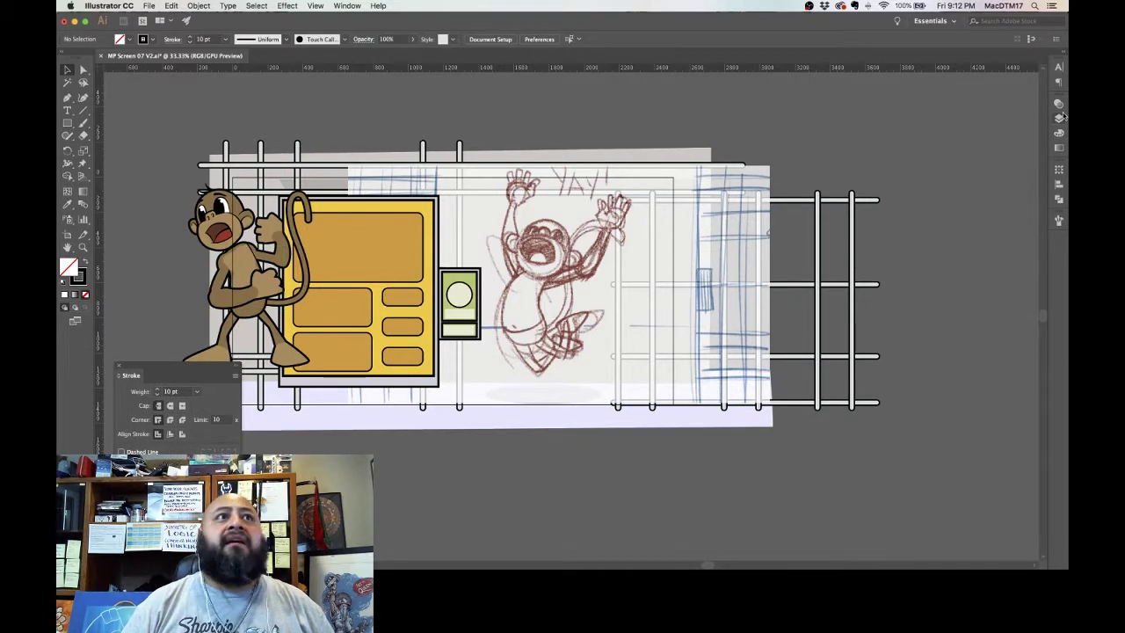
left_click(1059, 117)
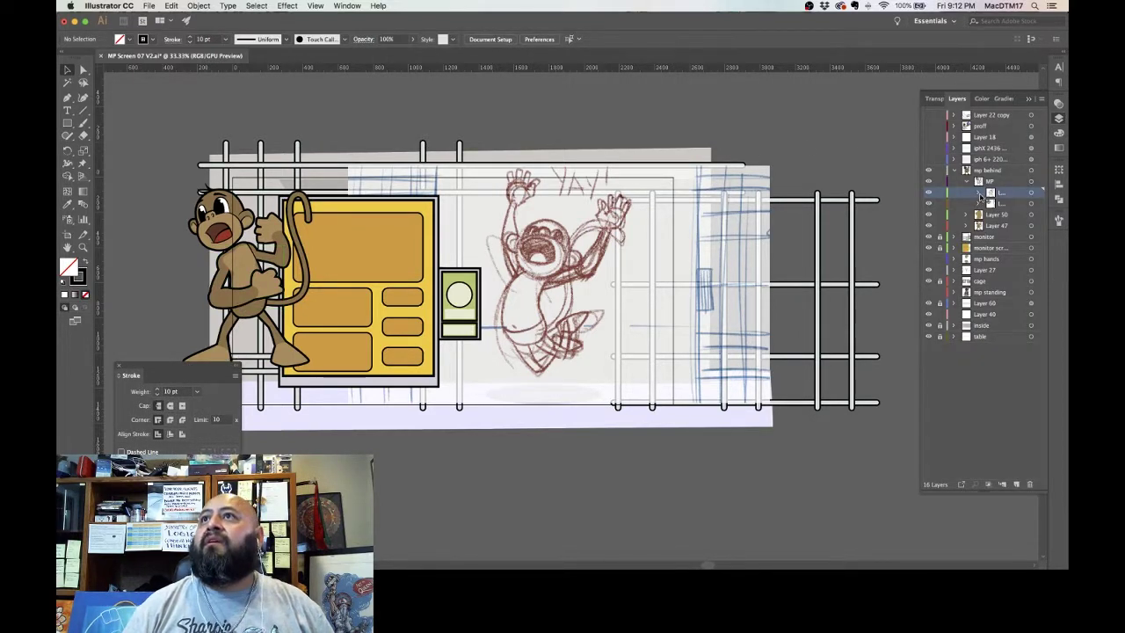
left_click(956, 171)
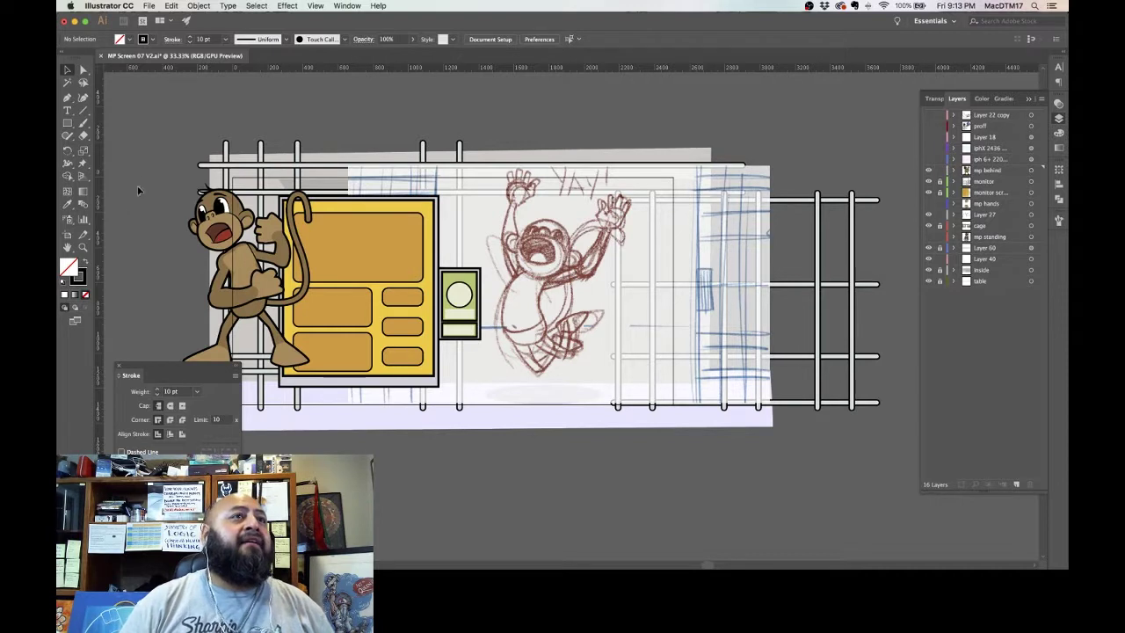
key("F7")
Step: Try to move the colored monkey's head onto the sketched head and rotate it to match the jumping pose
left_click(221, 215)
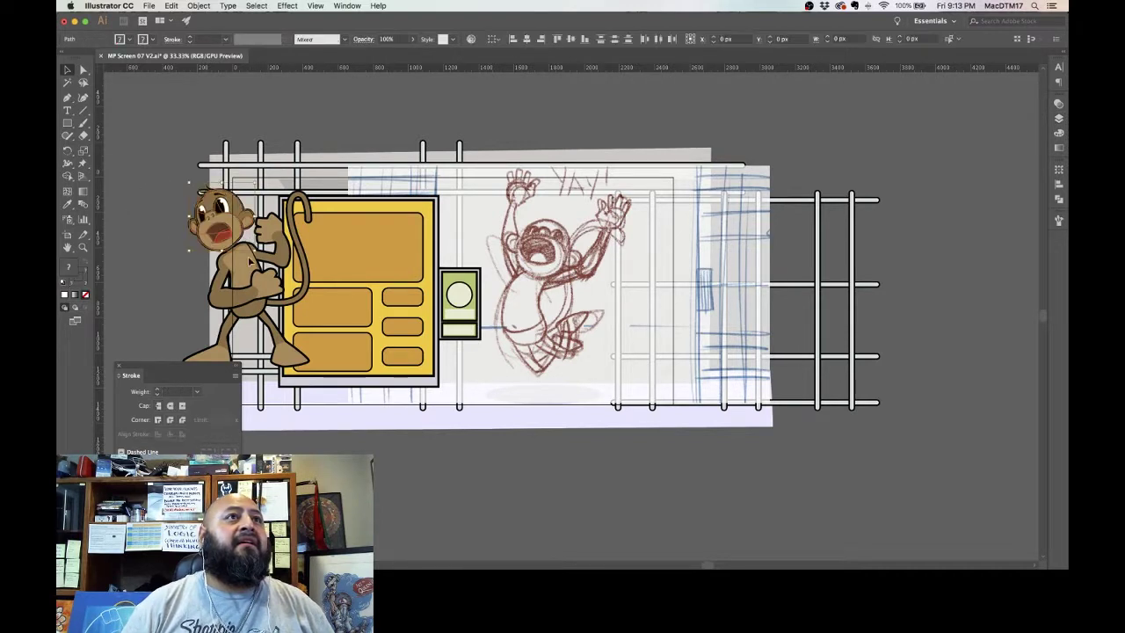
mouse_move(224, 215)
left_mouse_down()
mouse_move(506, 233)
mouse_move(562, 264)
mouse_move(556, 236)
mouse_move(545, 236)
mouse_move(583, 222)
mouse_move(587, 248)
mouse_move(648, 231)
left_mouse_up()
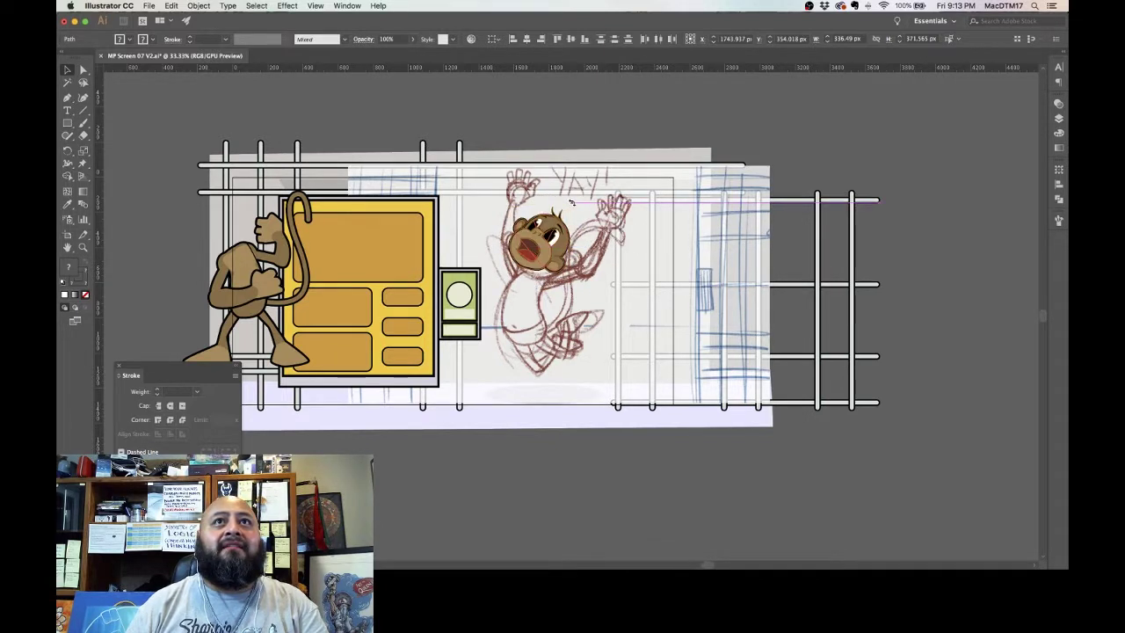
left_click_drag(573, 203, 564, 198)
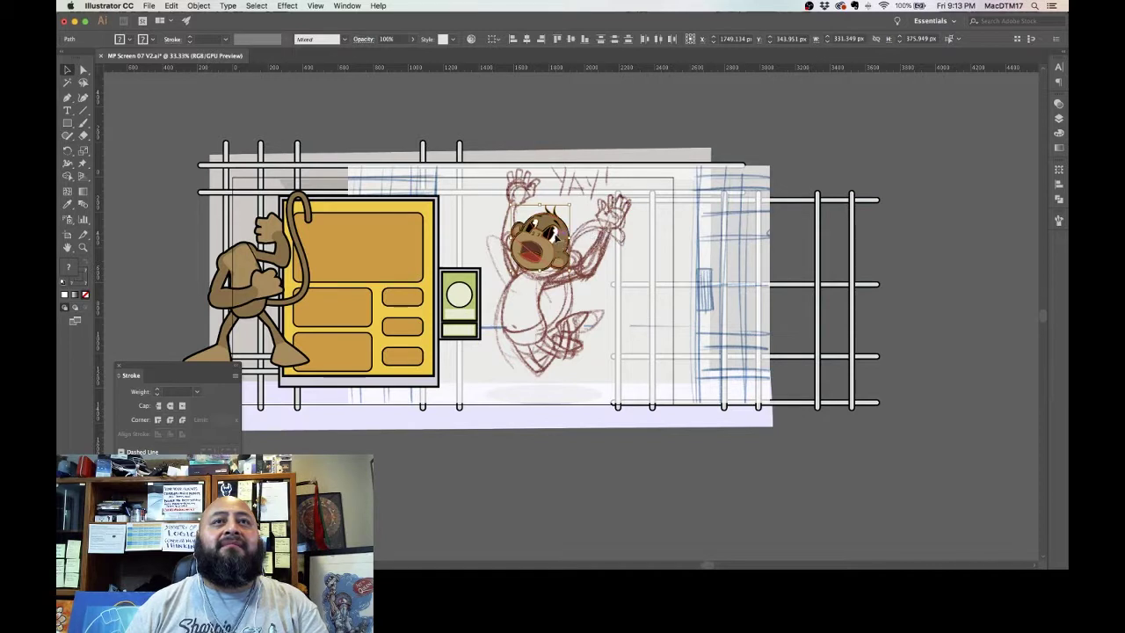
left_click_drag(554, 236, 516, 250)
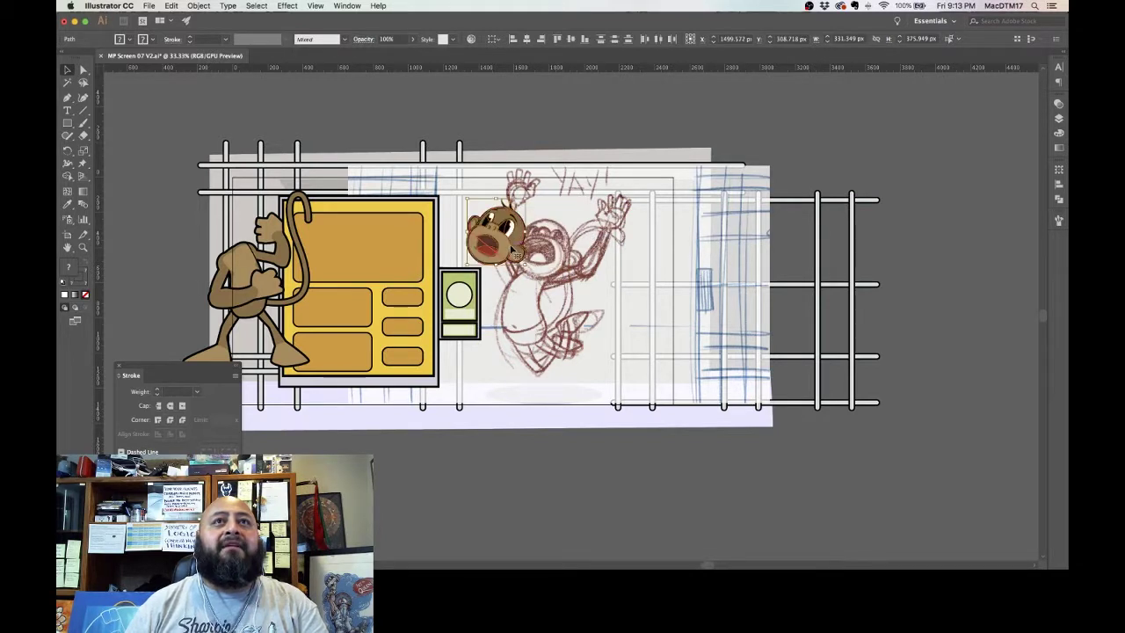
key("super+z")
key("super+z")
key("super+z")
key("super+z")
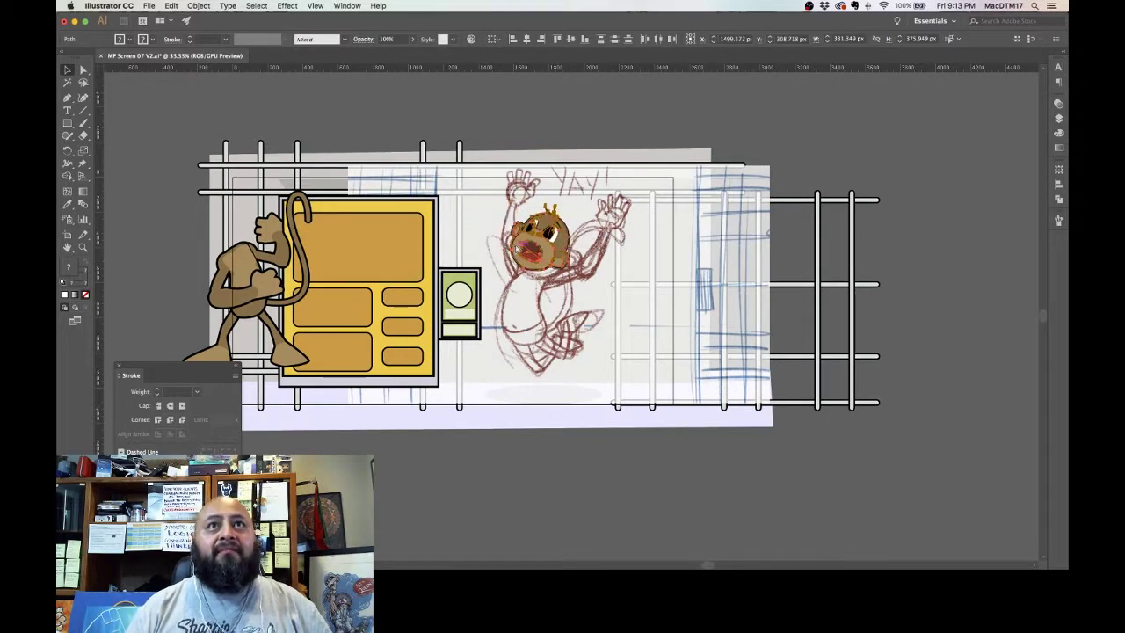
key("super+z")
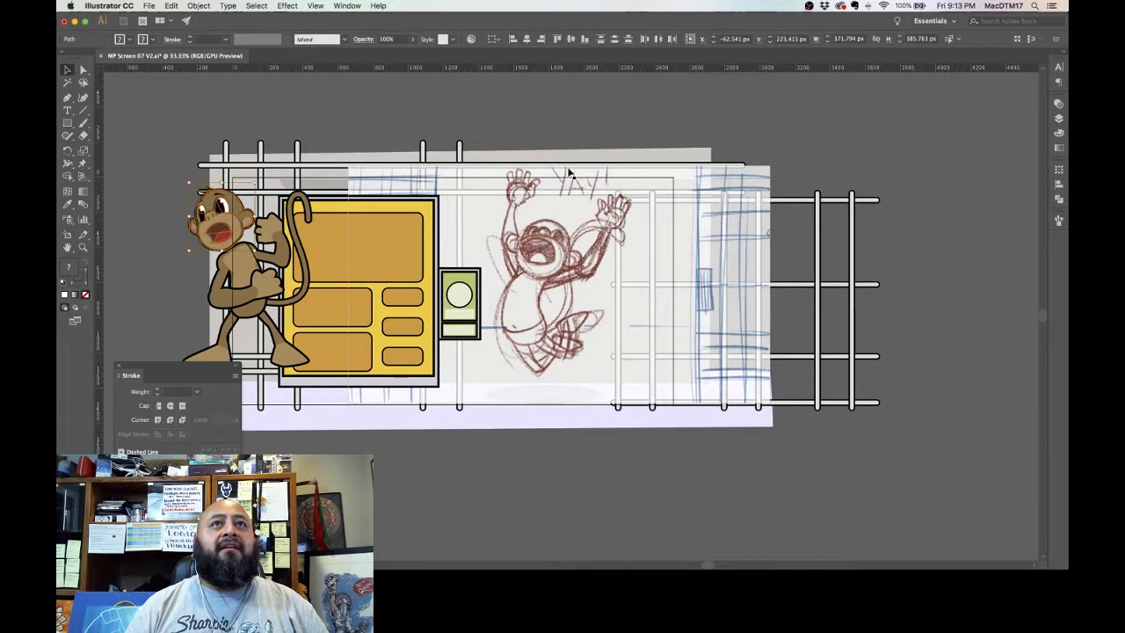
left_click(767, 124)
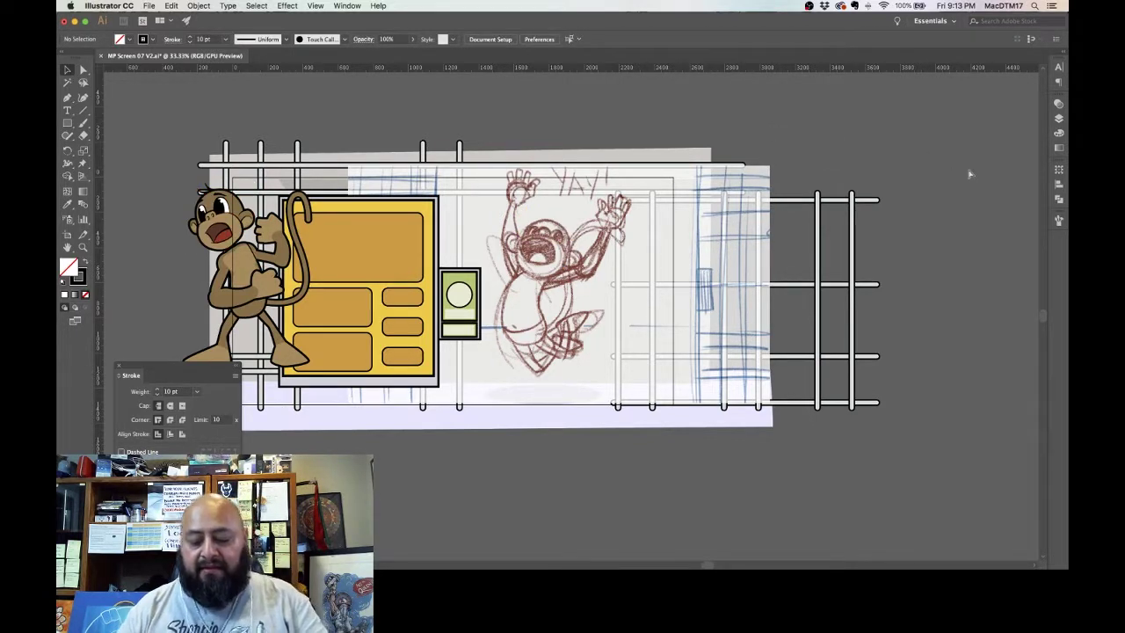
Step: Lock the mp behind layer and the Layer 27 sketch, and add a new layer directly above Layer 27
key("super+equal")
key("super+equal")
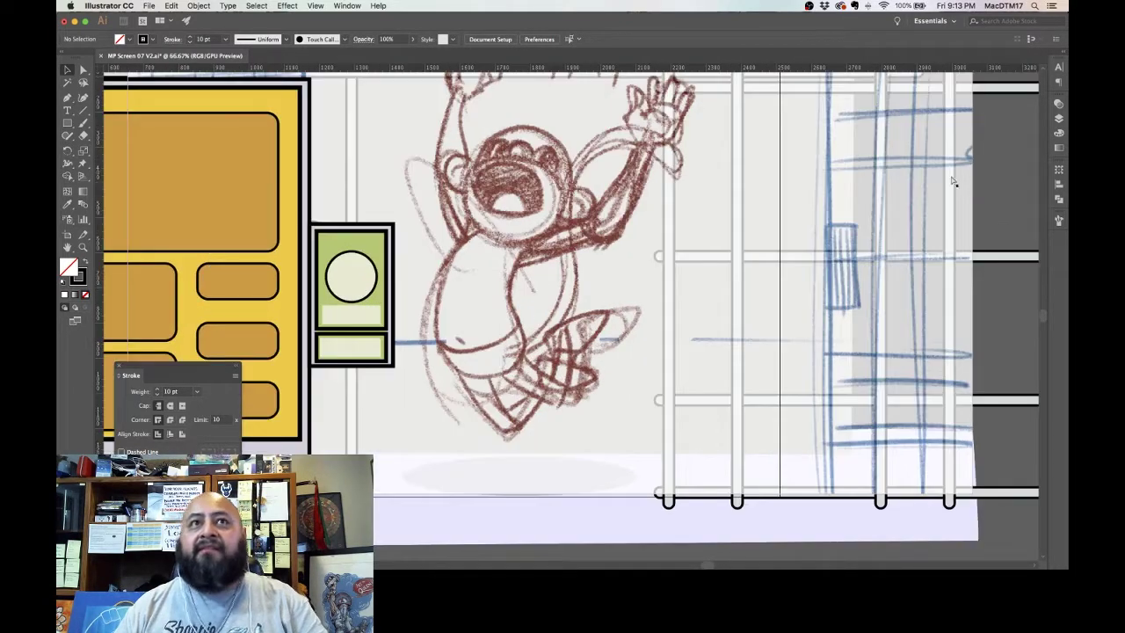
left_click_drag(473, 330, 668, 355)
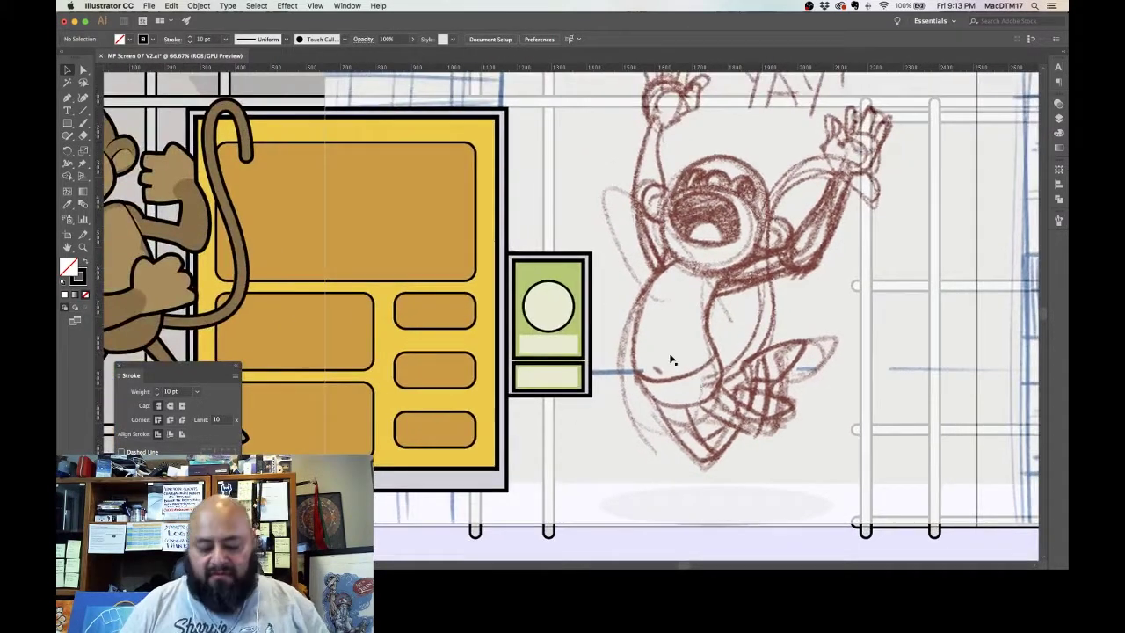
key("super+minus")
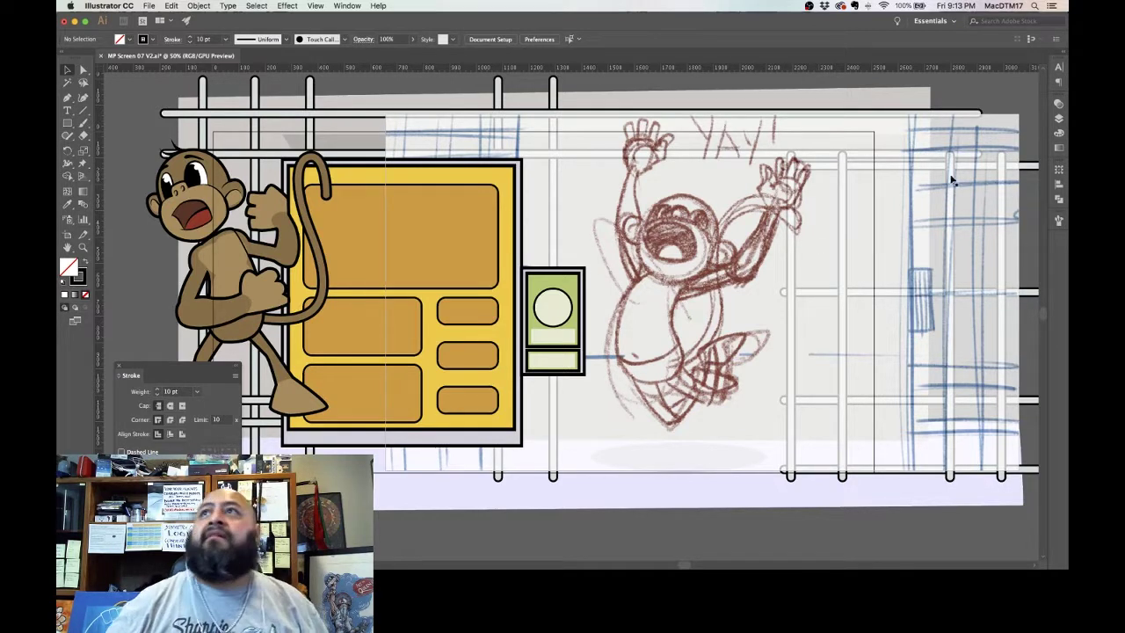
left_click(1058, 117)
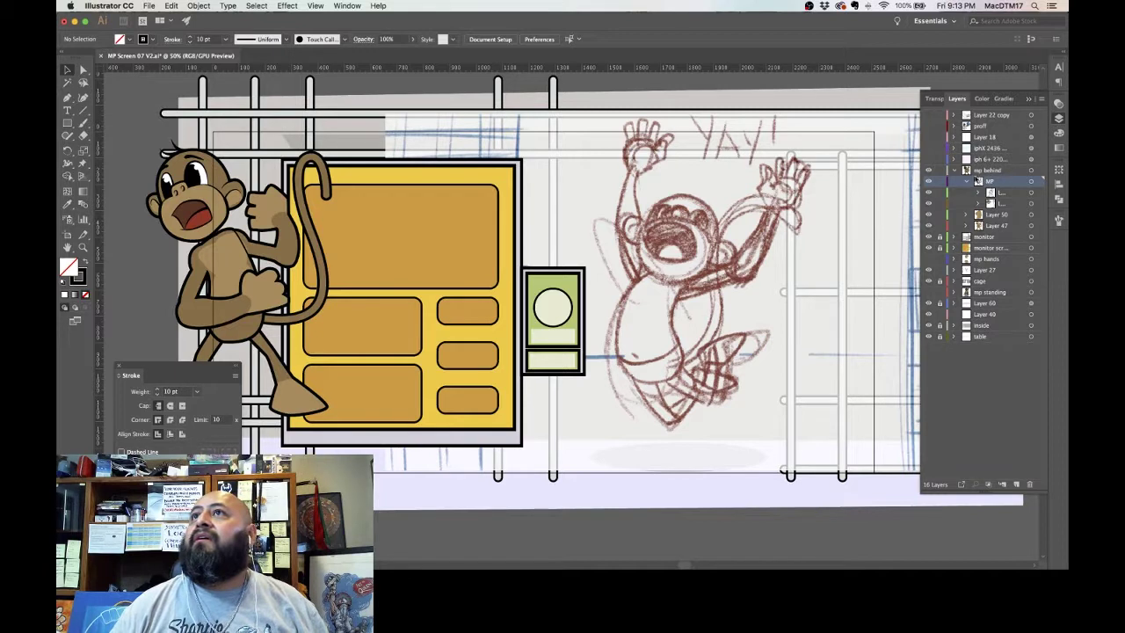
left_click(955, 171)
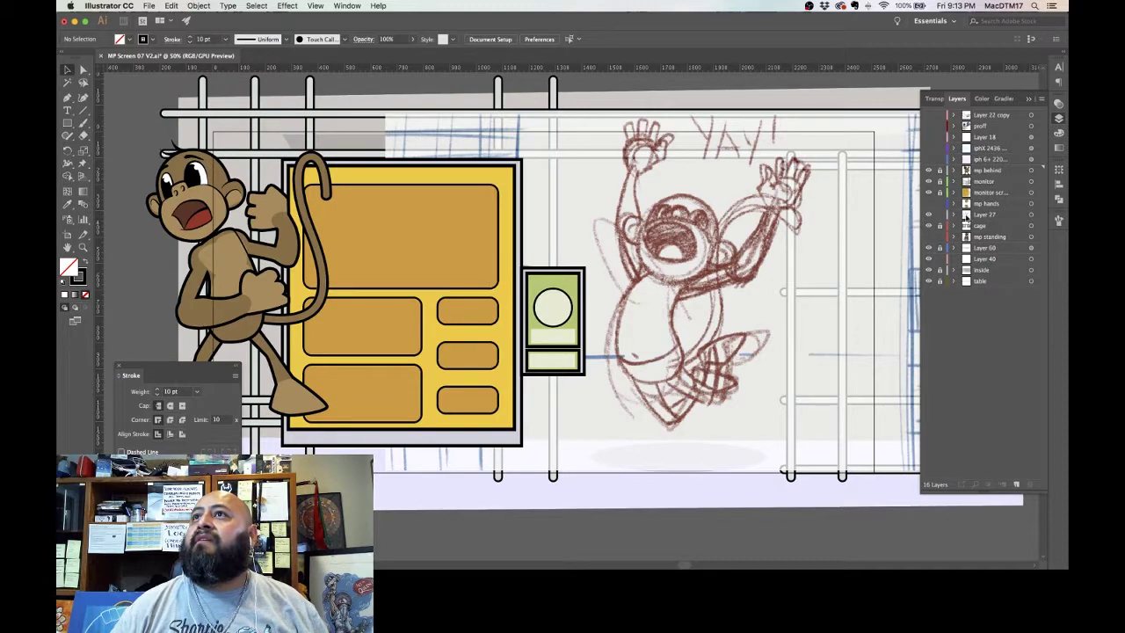
left_click(929, 214)
left_click(930, 215)
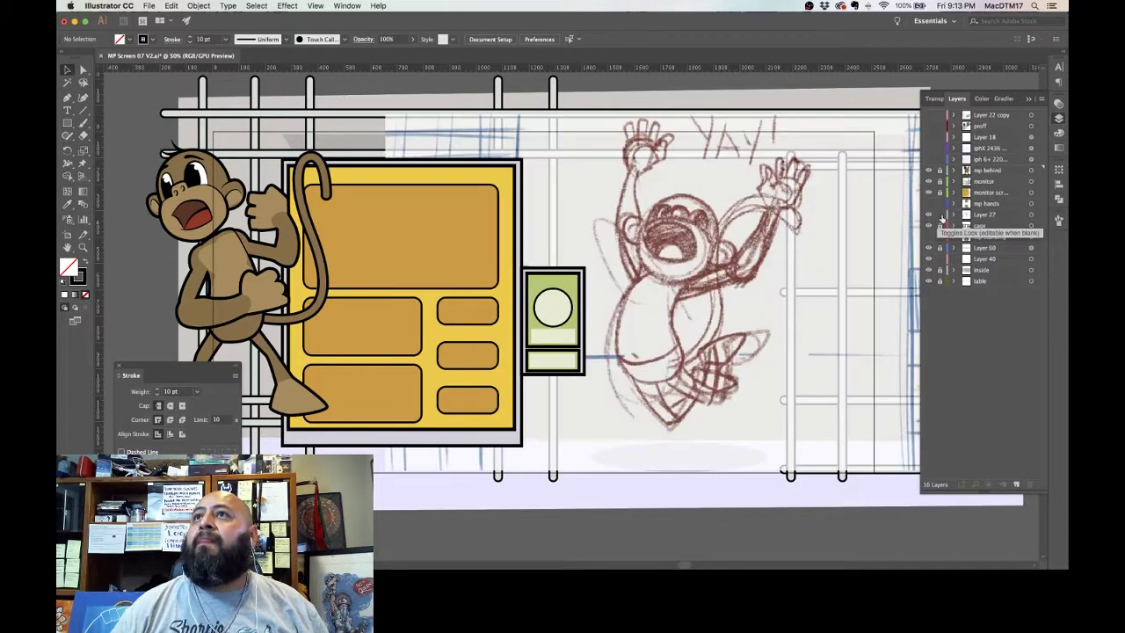
left_click(1012, 219)
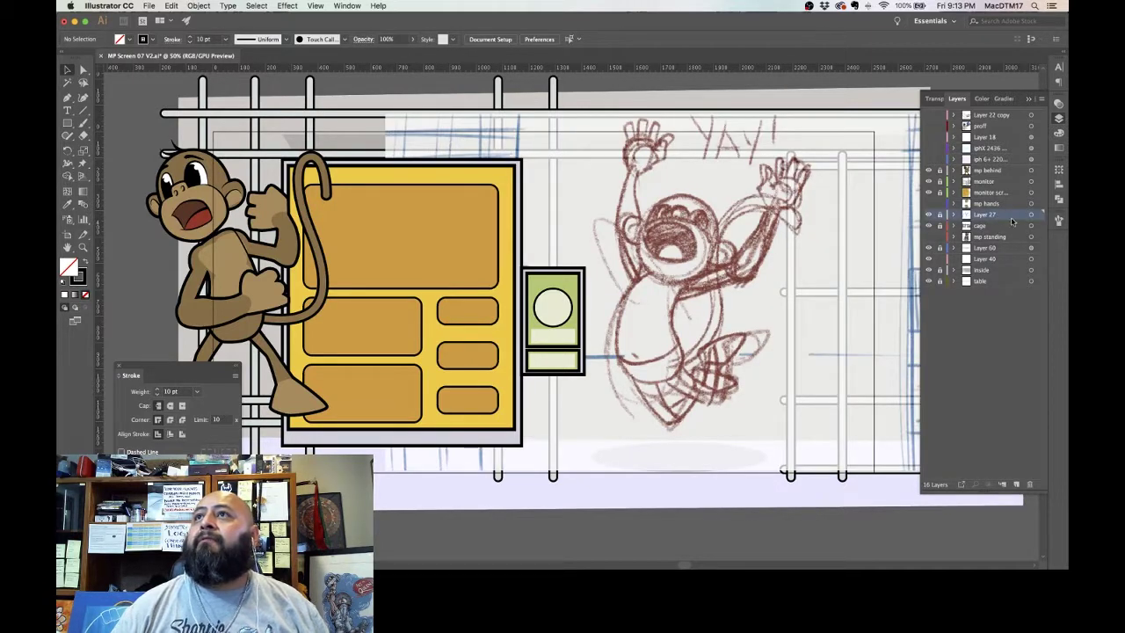
left_click(1017, 484)
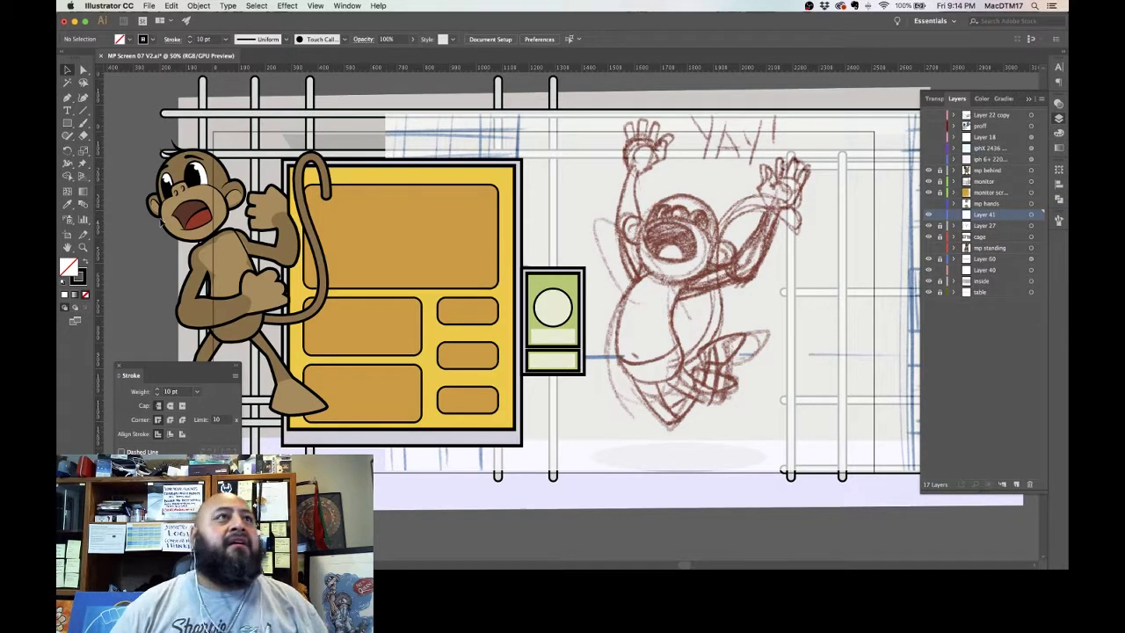
Step: Trace the crown and right side of the sketched head as an open curve with the Pen tool
left_click(68, 97)
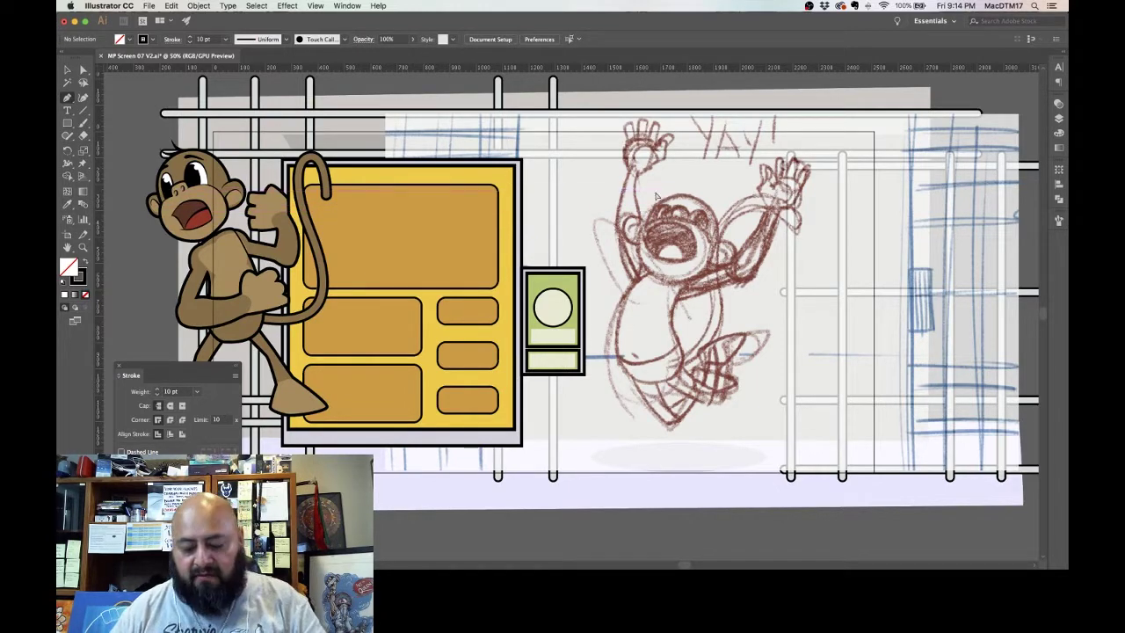
key("super+equal")
key("super+equal")
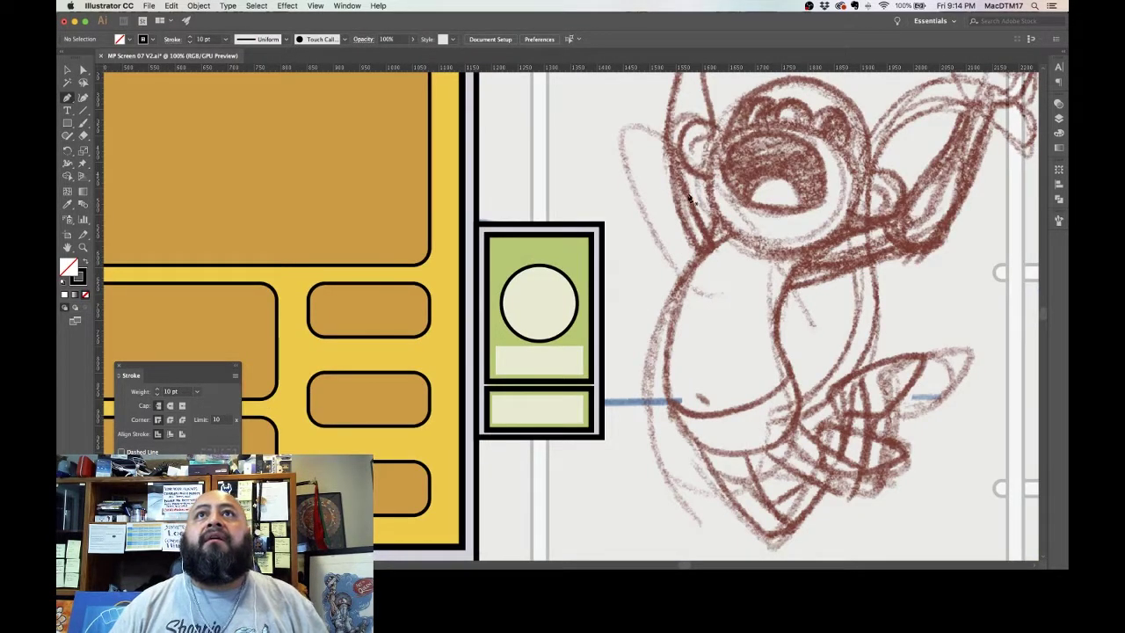
left_click_drag(704, 186, 499, 361)
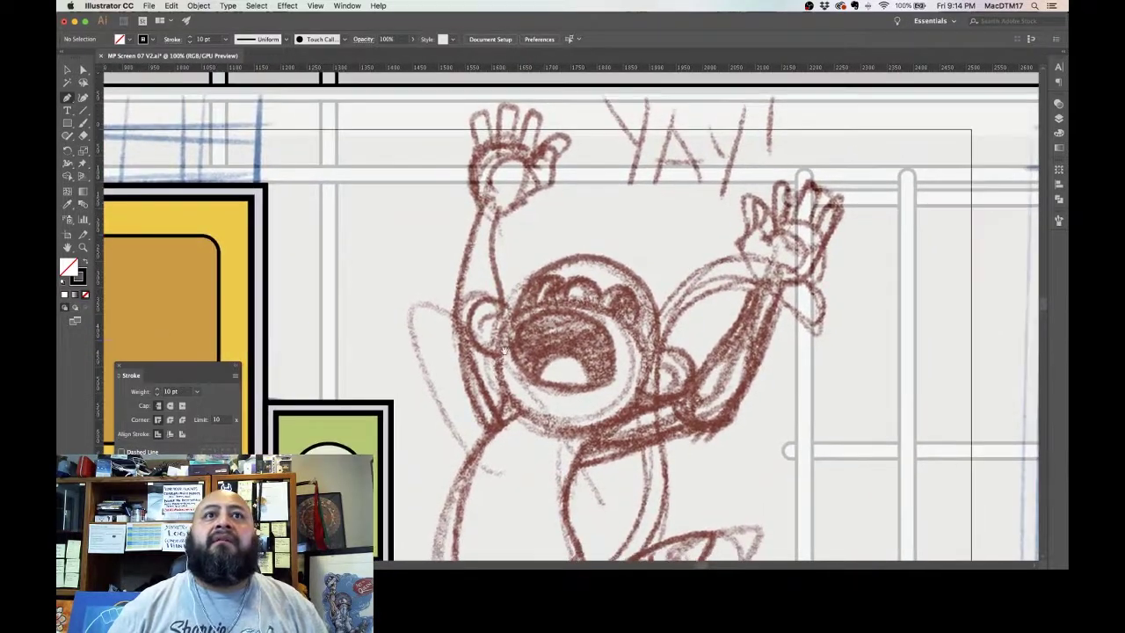
left_click(531, 251)
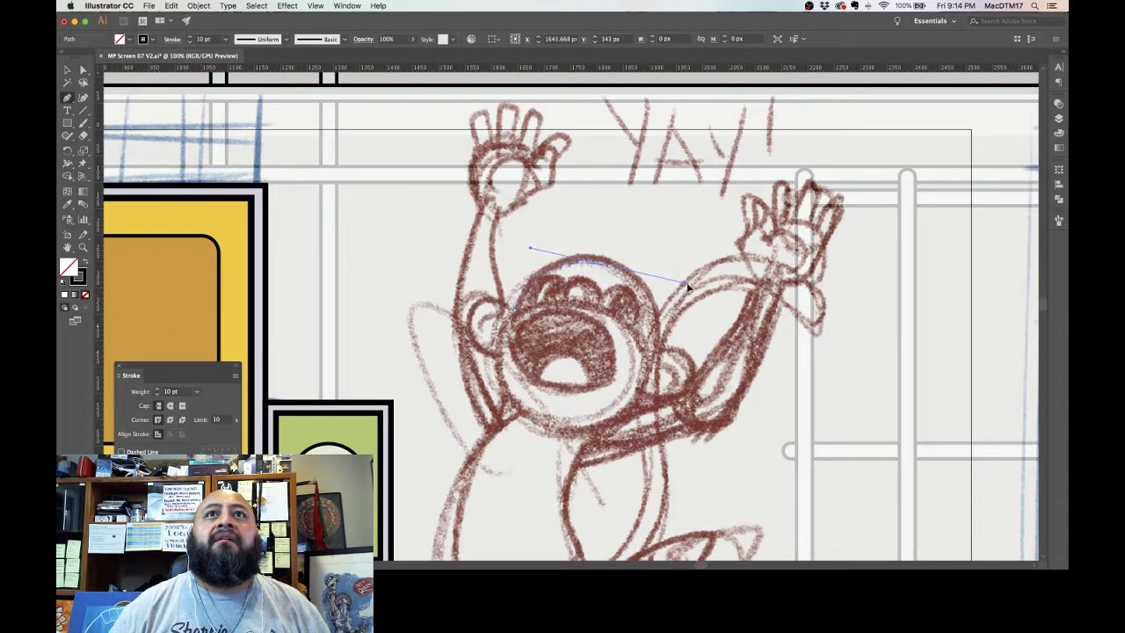
left_click_drag(688, 286, 687, 284)
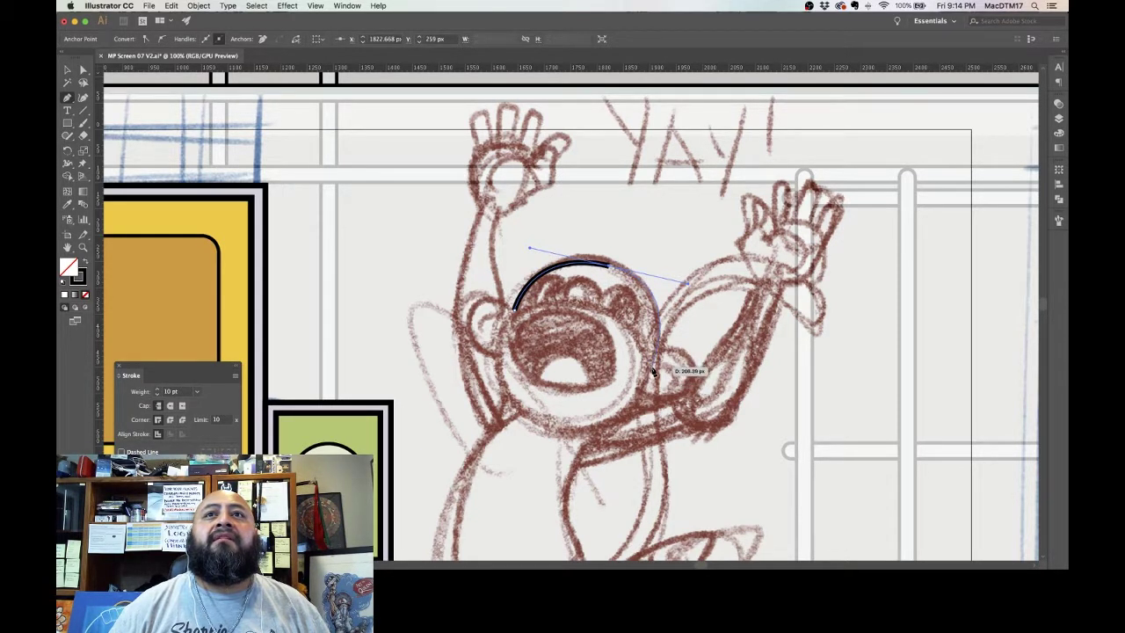
left_click(649, 380)
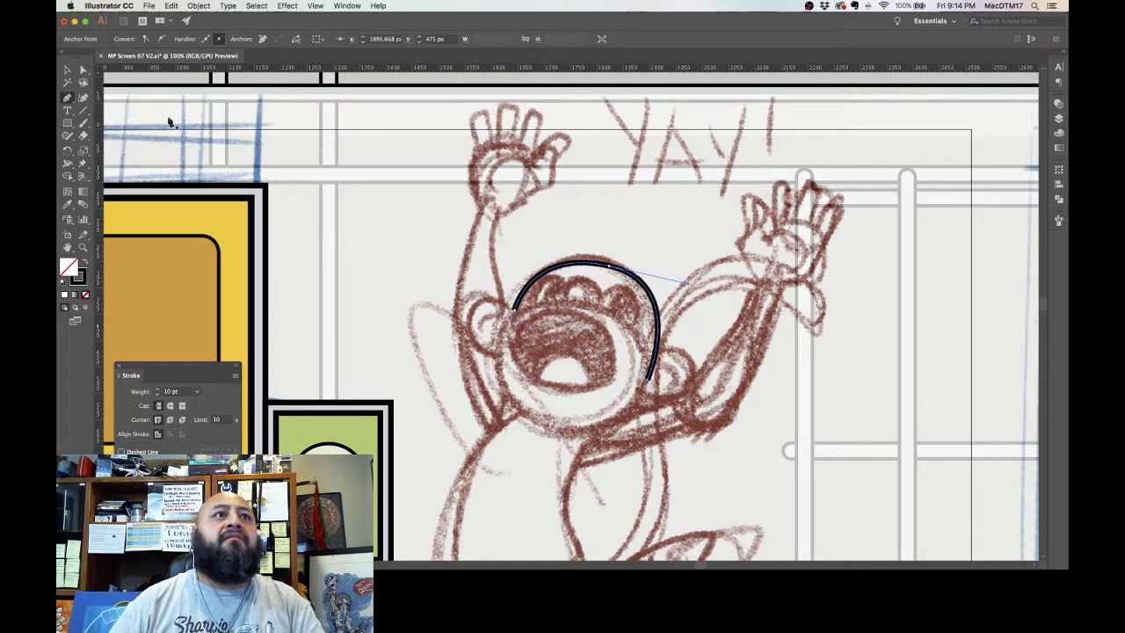
Step: Keep the direct selection tools floating beside the artwork and adjust the head curve's anchors and handles to fit the sketch
left_click_drag(83, 69, 296, 254)
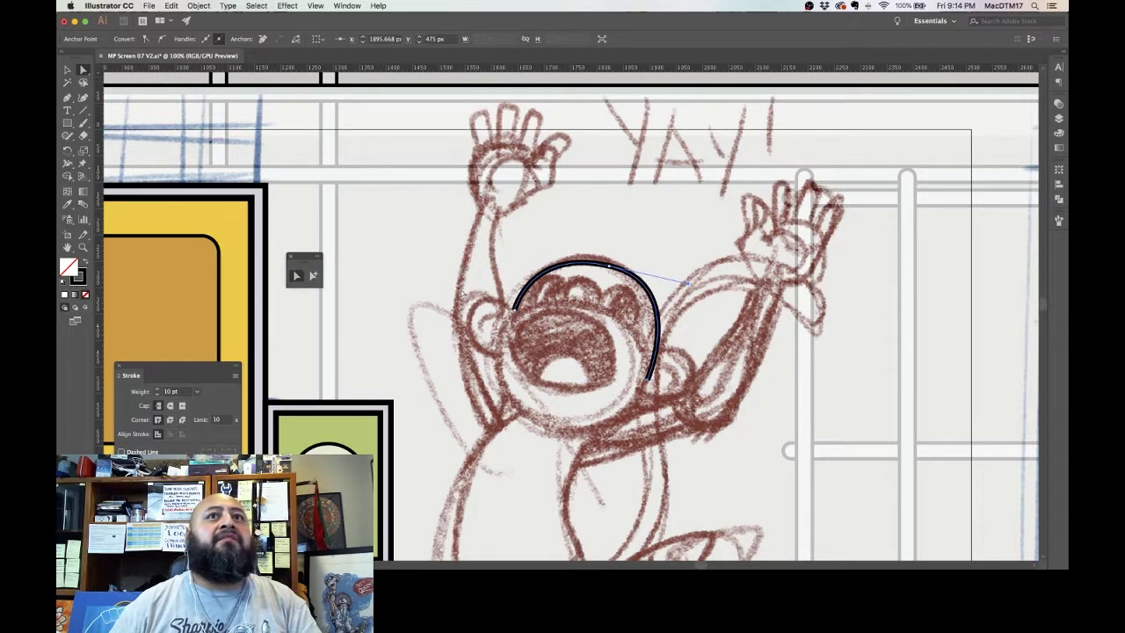
left_click_drag(584, 326, 546, 278)
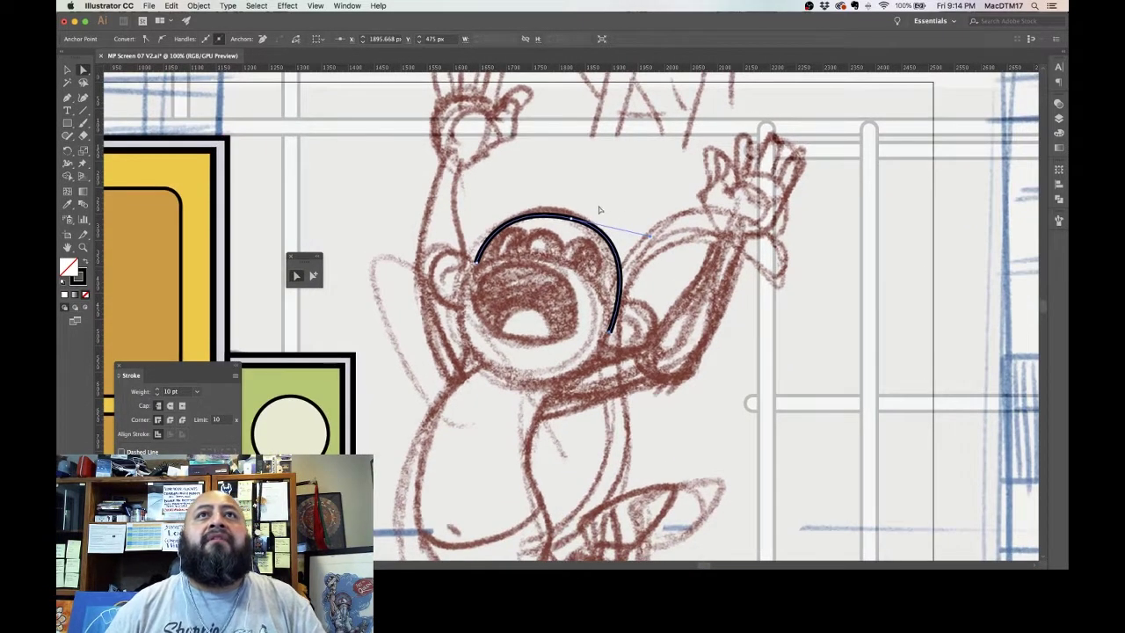
left_click_drag(573, 218, 571, 212)
left_click_drag(473, 266, 468, 273)
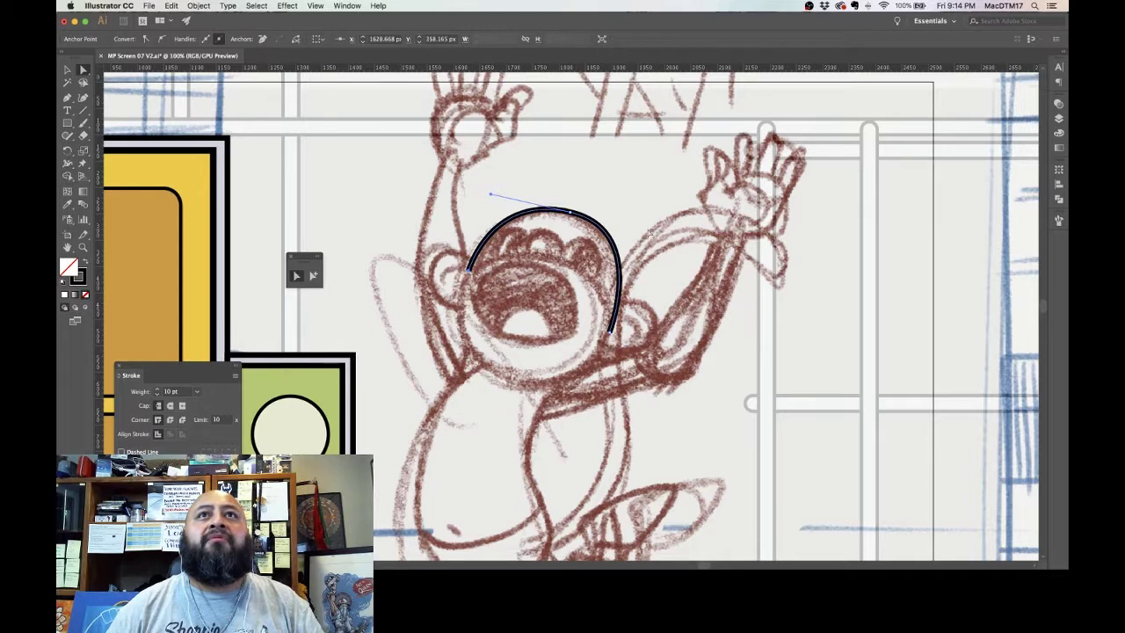
left_click(618, 253)
left_click_drag(651, 231, 656, 233)
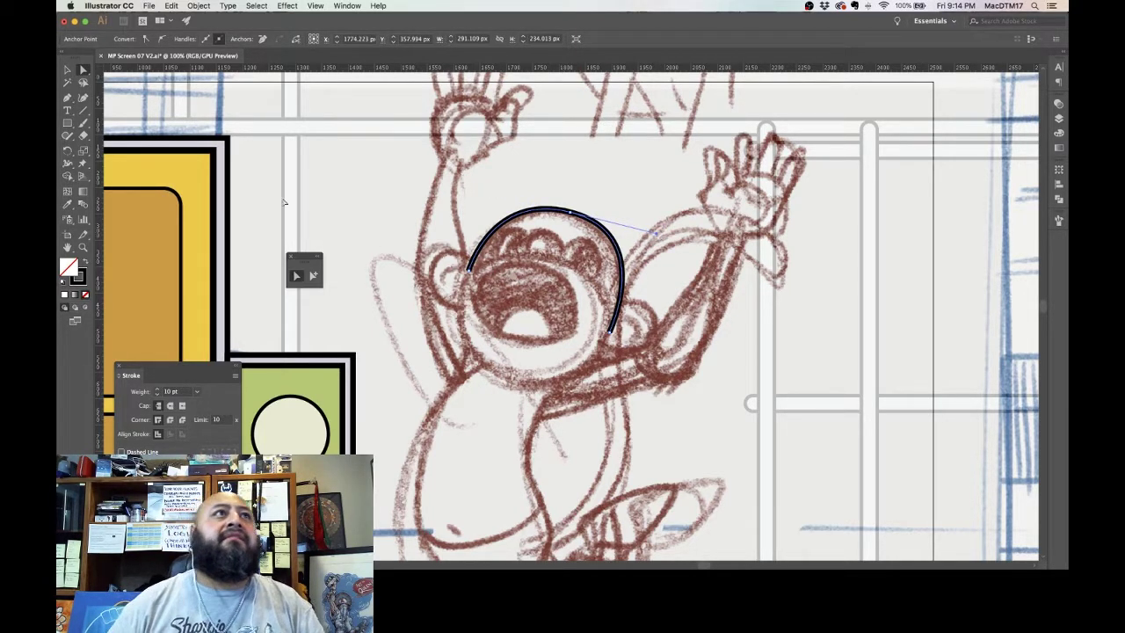
Step: Keep the Pen tool variants floating beside the artwork and examine the colored monkey's head for reference
left_click_drag(67, 98, 197, 132)
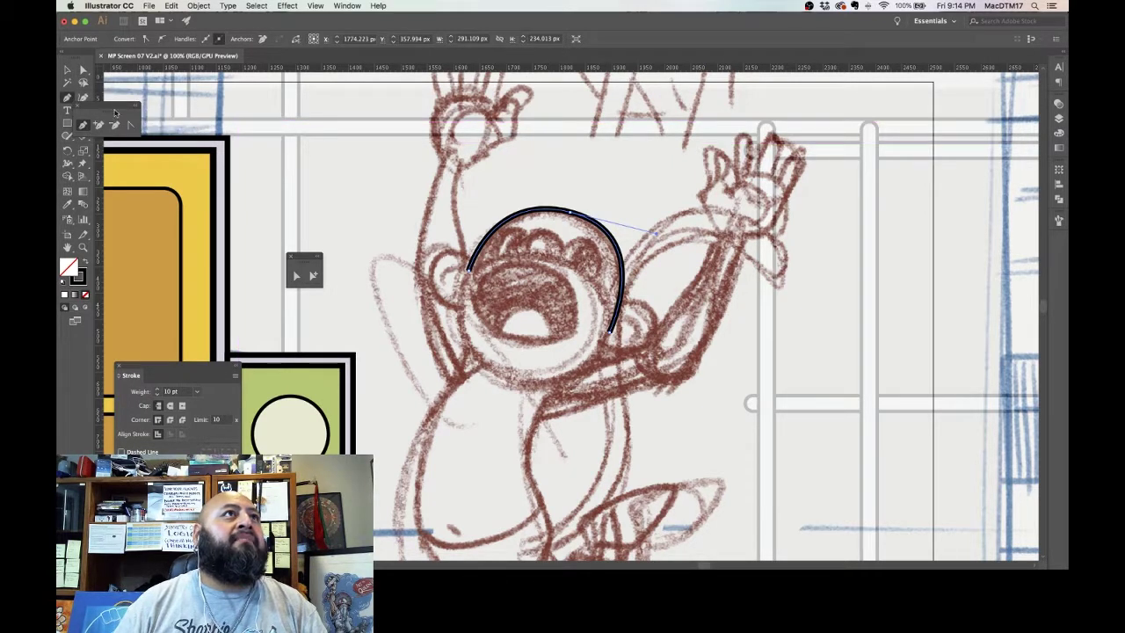
left_click_drag(110, 109, 287, 194)
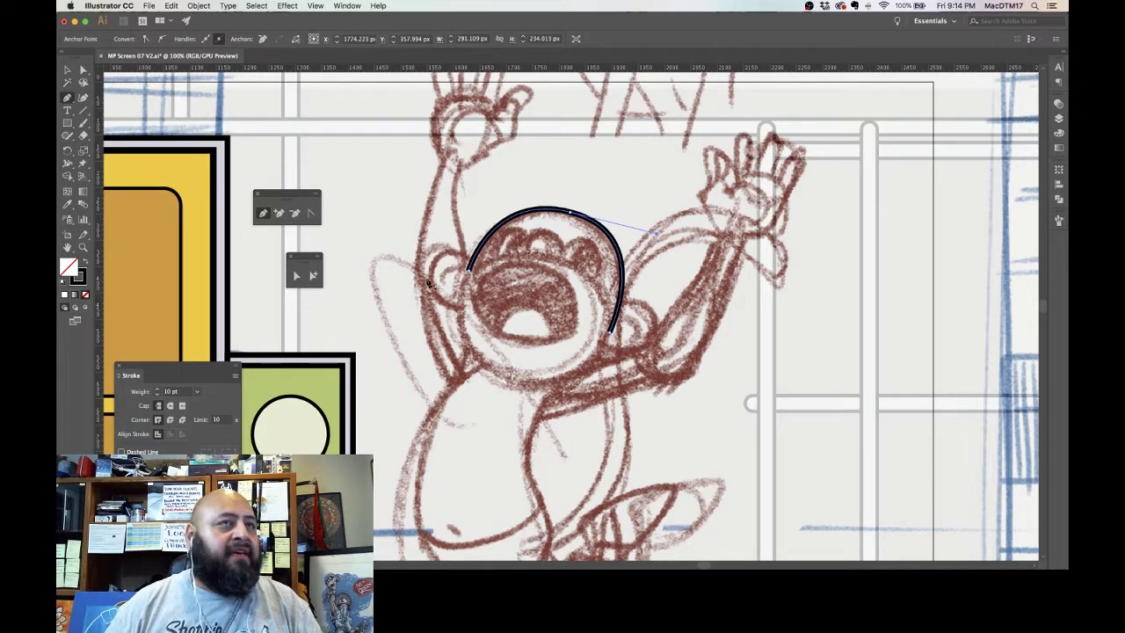
left_click_drag(365, 317, 820, 346)
left_click_drag(567, 351, 780, 367)
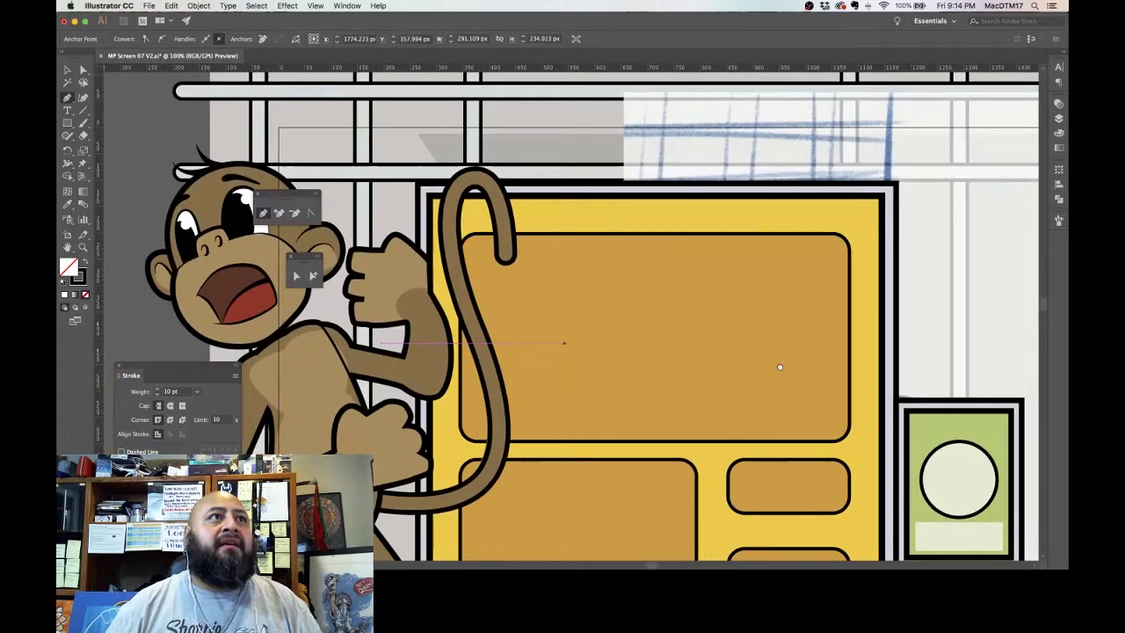
scroll(567, 313, "right", 5)
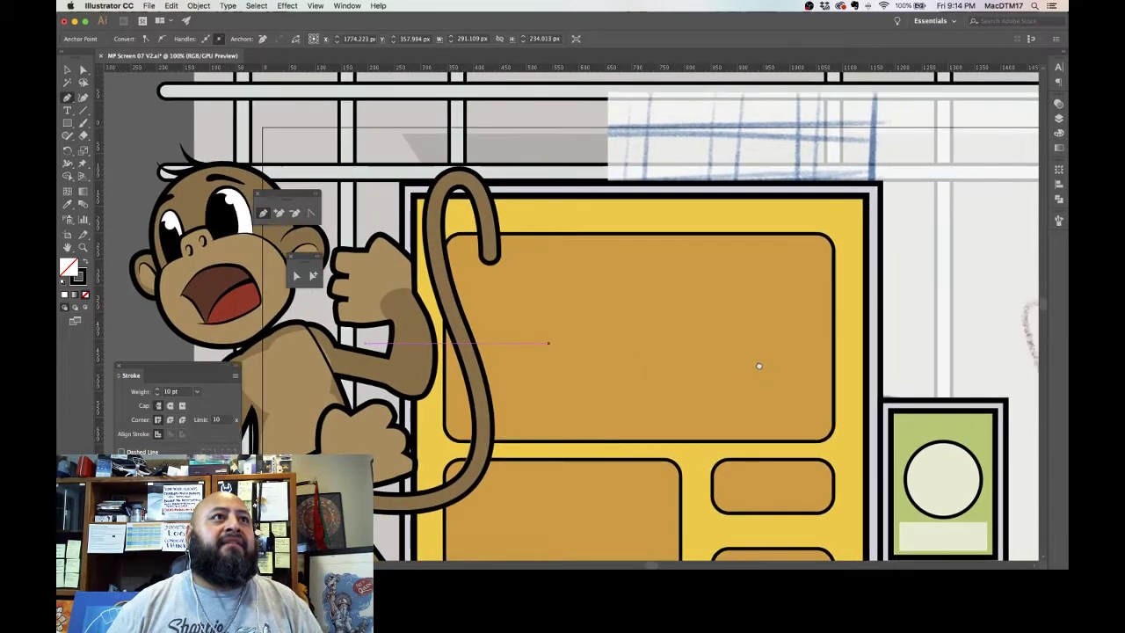
scroll(734, 362, "right", 10)
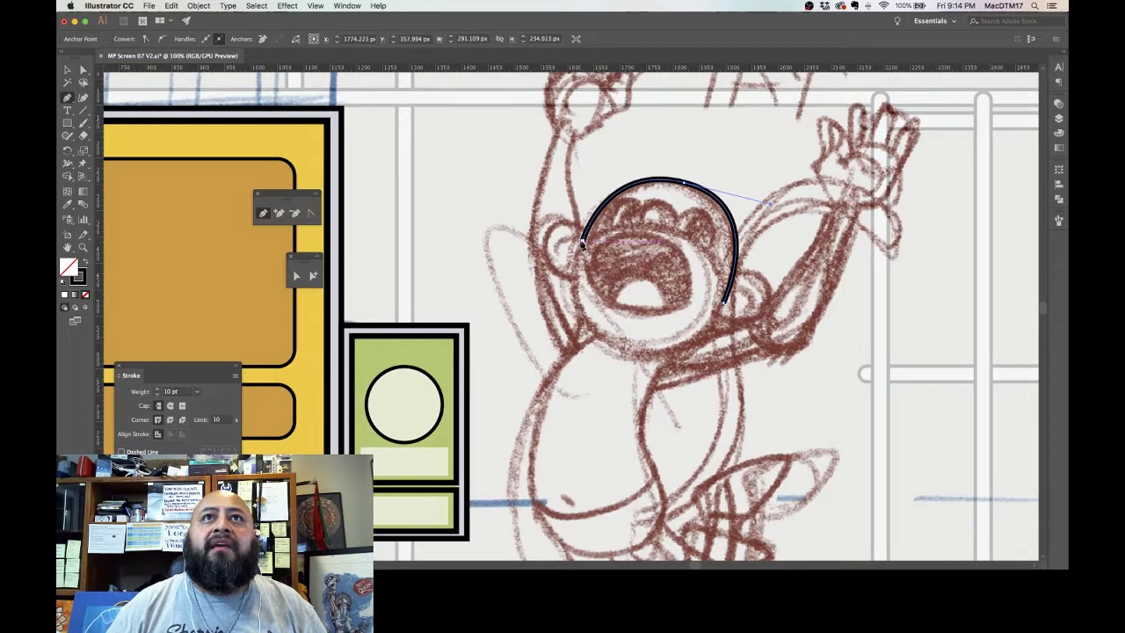
Step: Continue the head path around the cheek and chin and close it into a complete outline
left_click_drag(584, 246, 582, 319)
left_click_drag(589, 325, 621, 358)
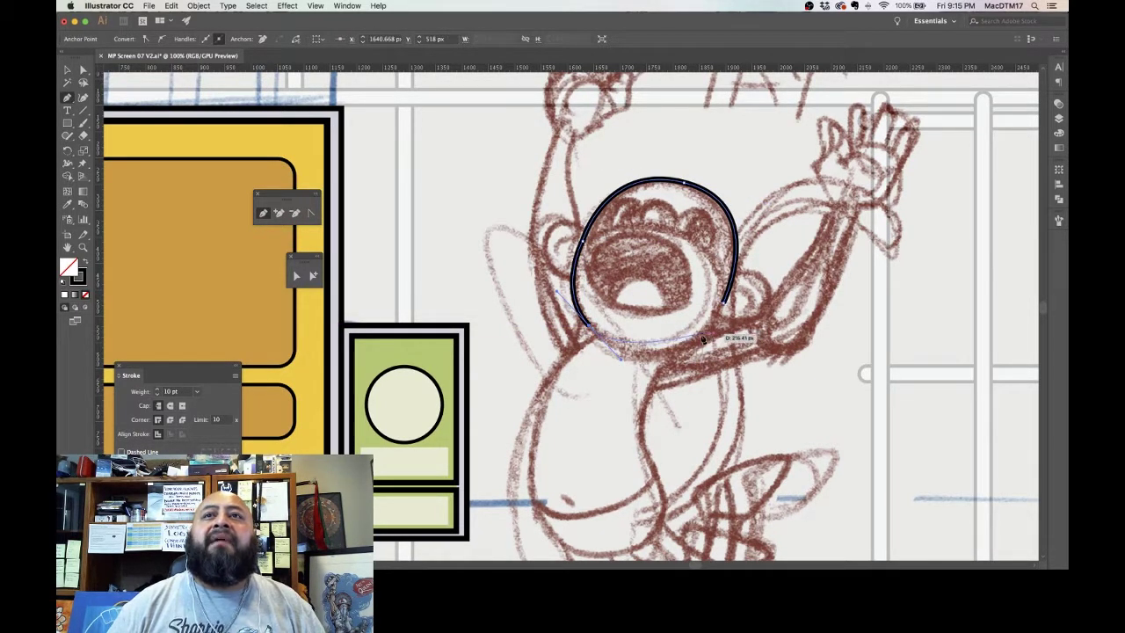
left_click_drag(694, 340, 722, 327)
left_click(726, 305)
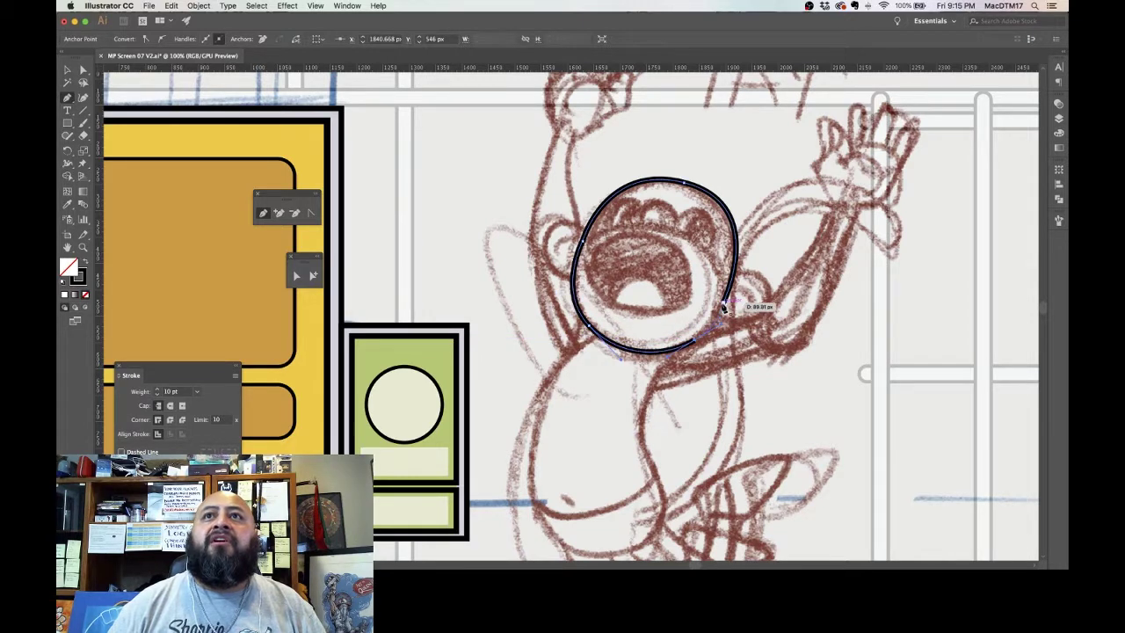
Step: Nudge the head outline's closing anchor 1 px left and 10 px up to smooth the right side
key("Left")
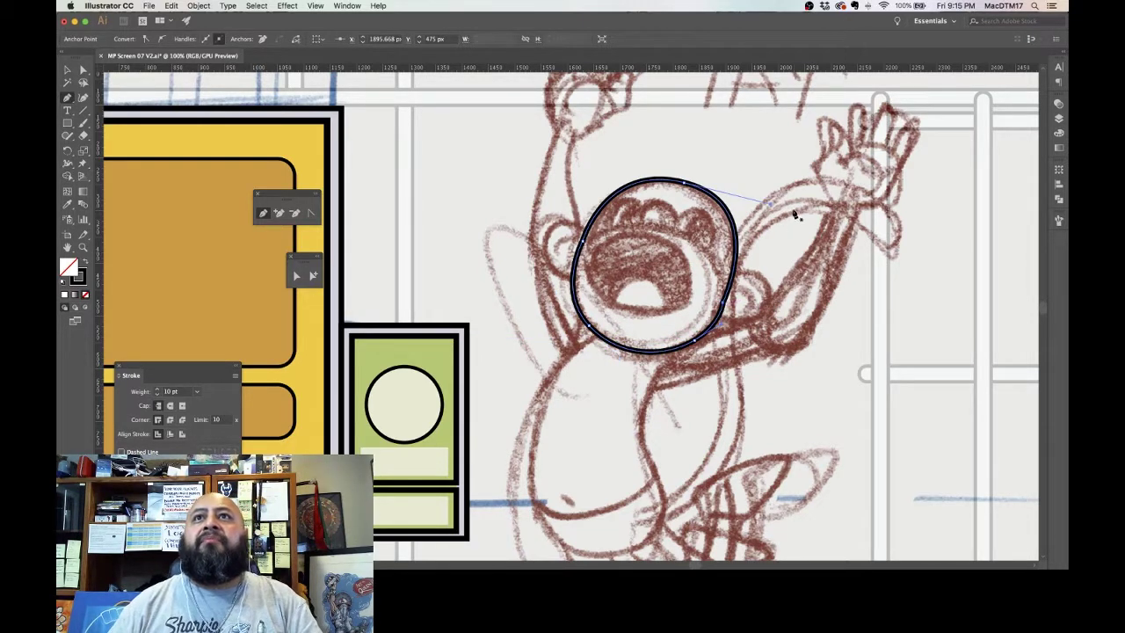
key("Up")
key("Up")
key("Up")
key("Up")
key("Up")
key("Up")
key("Up")
key("Up")
key("Up")
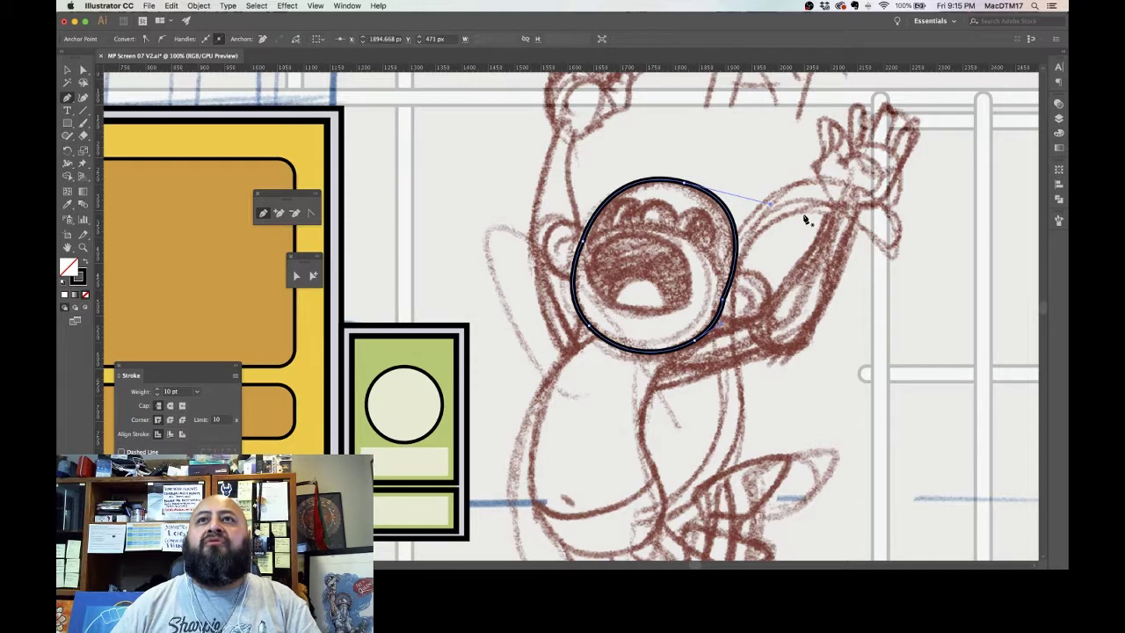
key("Up")
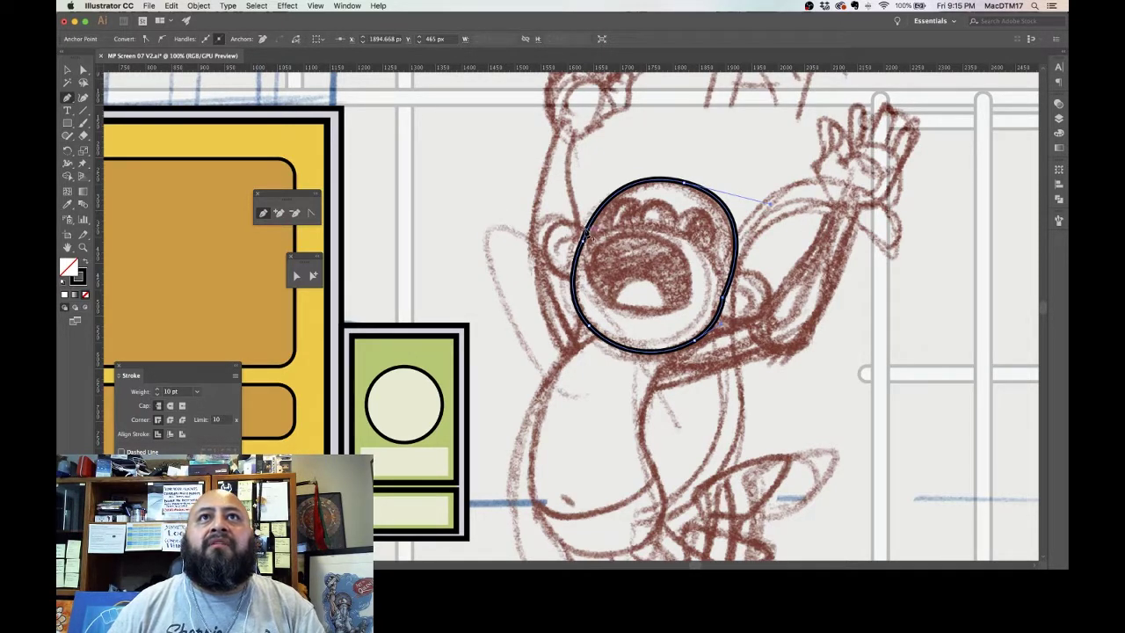
Step: Draw the left ear as a separate rounded path following the sketch, starting and ending on the head outline
left_click(584, 233)
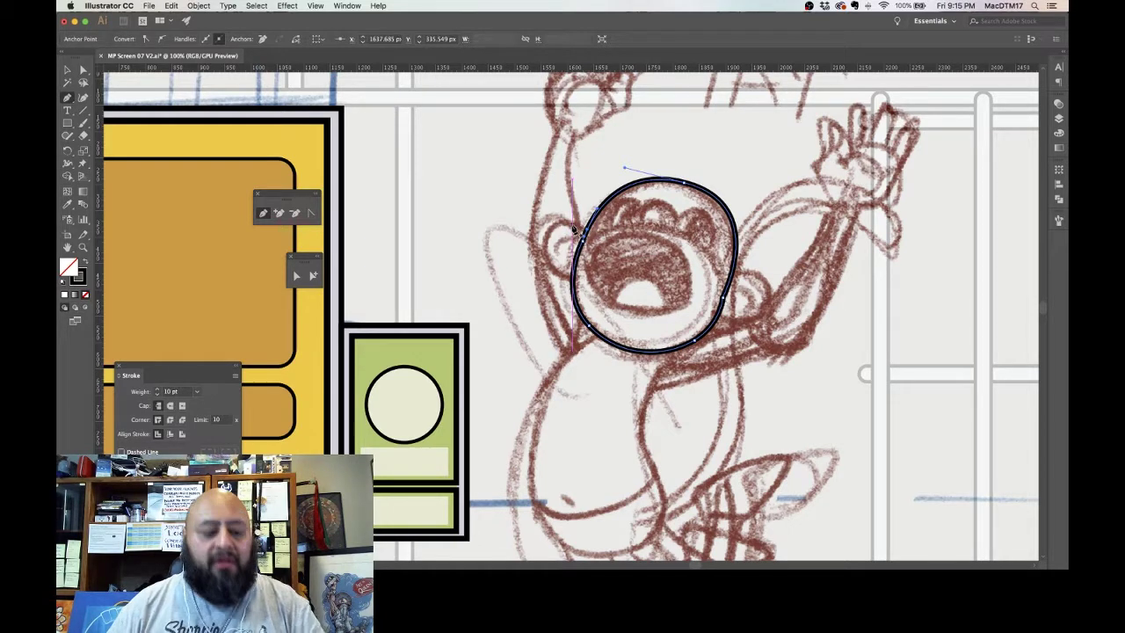
left_click(574, 231)
left_click(583, 227)
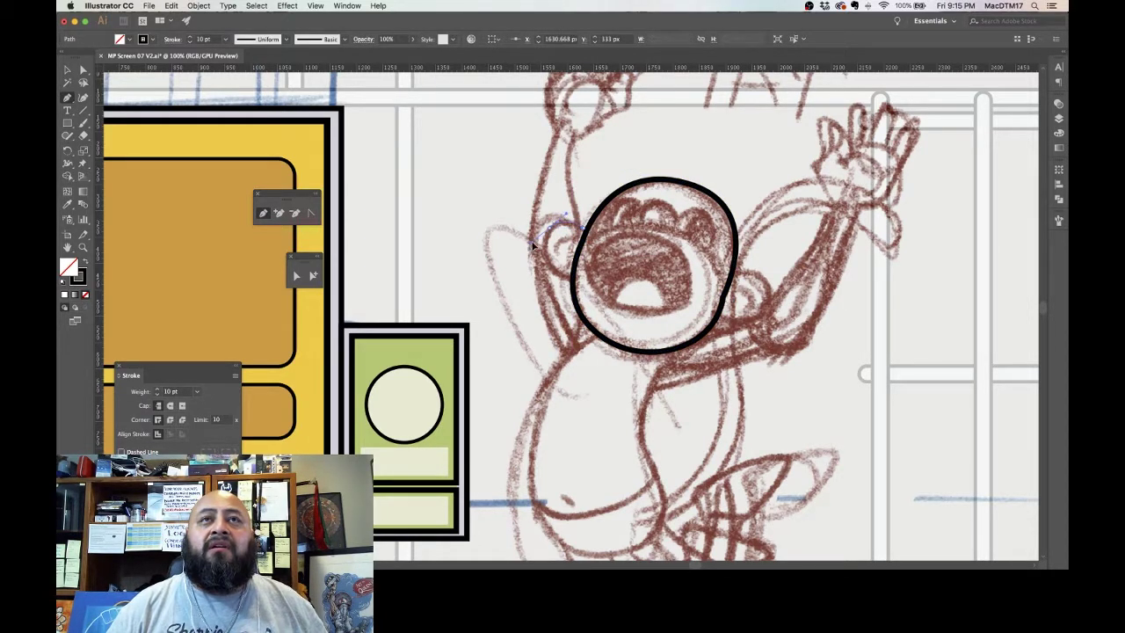
left_click_drag(532, 247, 532, 246)
left_click_drag(572, 279, 585, 283)
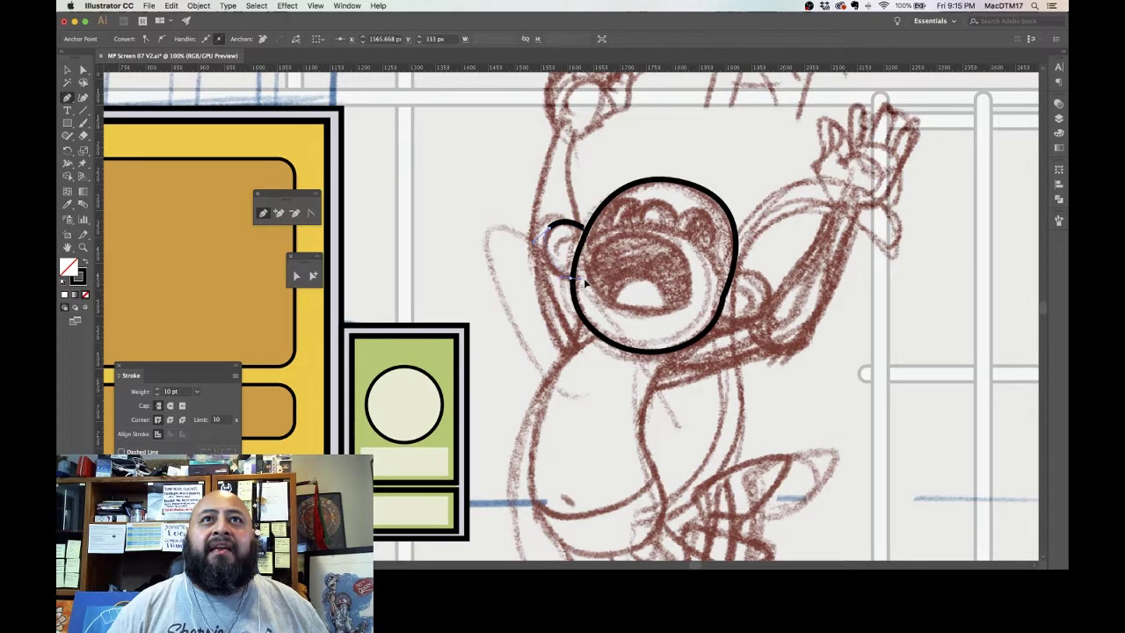
left_click(596, 283)
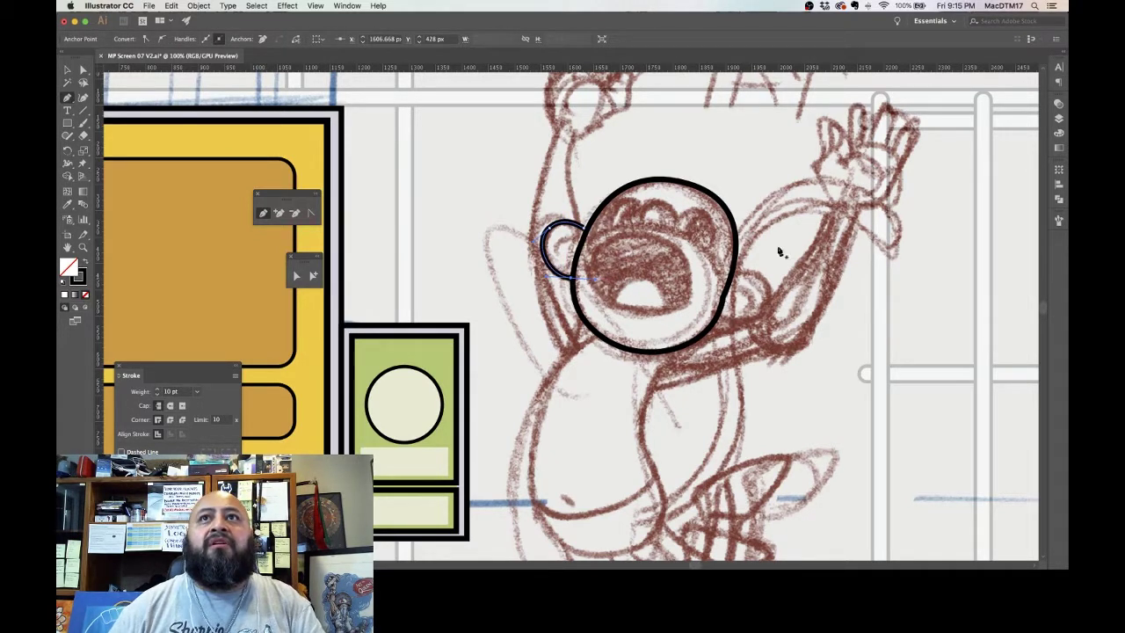
Step: Draw the right ear as a separate rounded path from the head's right side back to the lower cheek
left_click(733, 273)
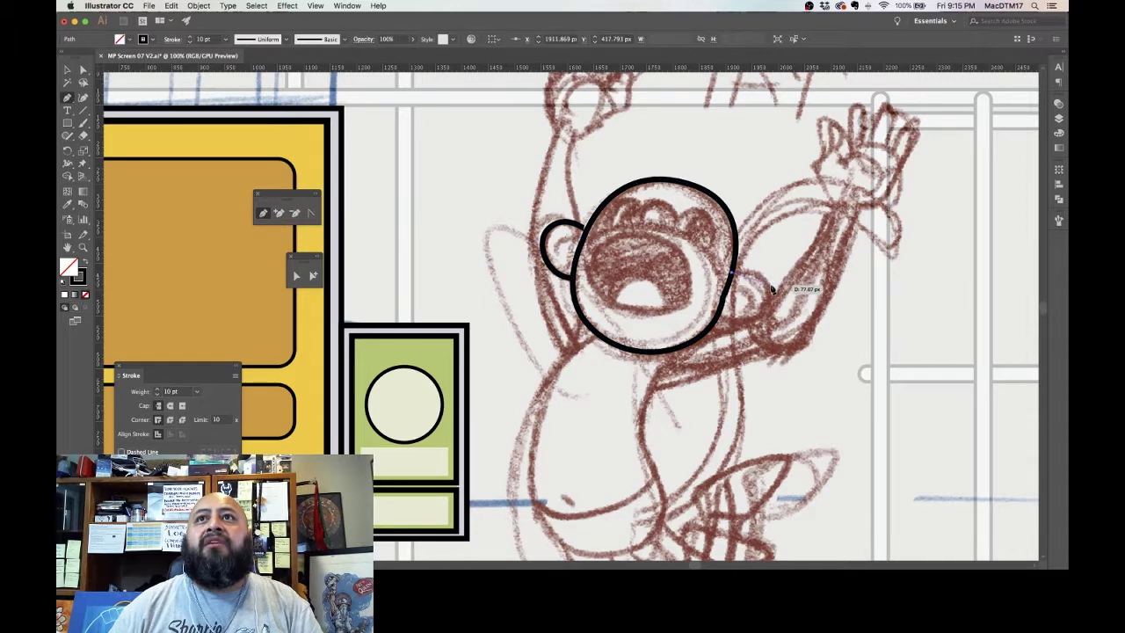
left_click(774, 296)
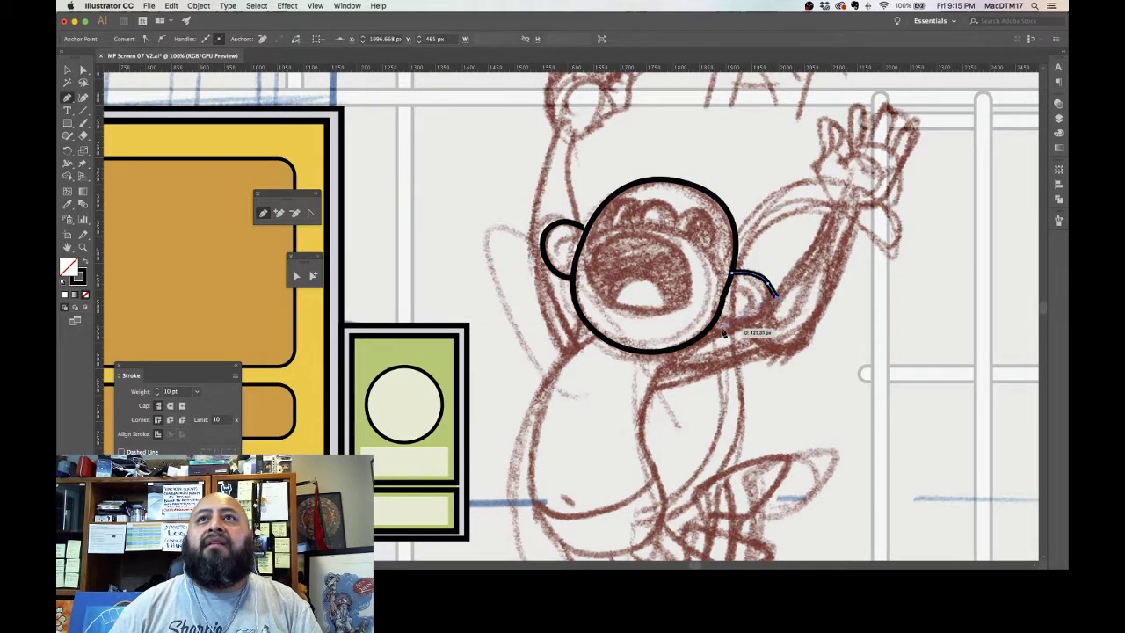
left_click_drag(735, 330, 718, 323)
left_click(718, 320)
Step: Compare the ears with the colored monkey and narrow the left ear by nudging its outer and upper anchors right toward the head
scroll(570, 333, "left", 10)
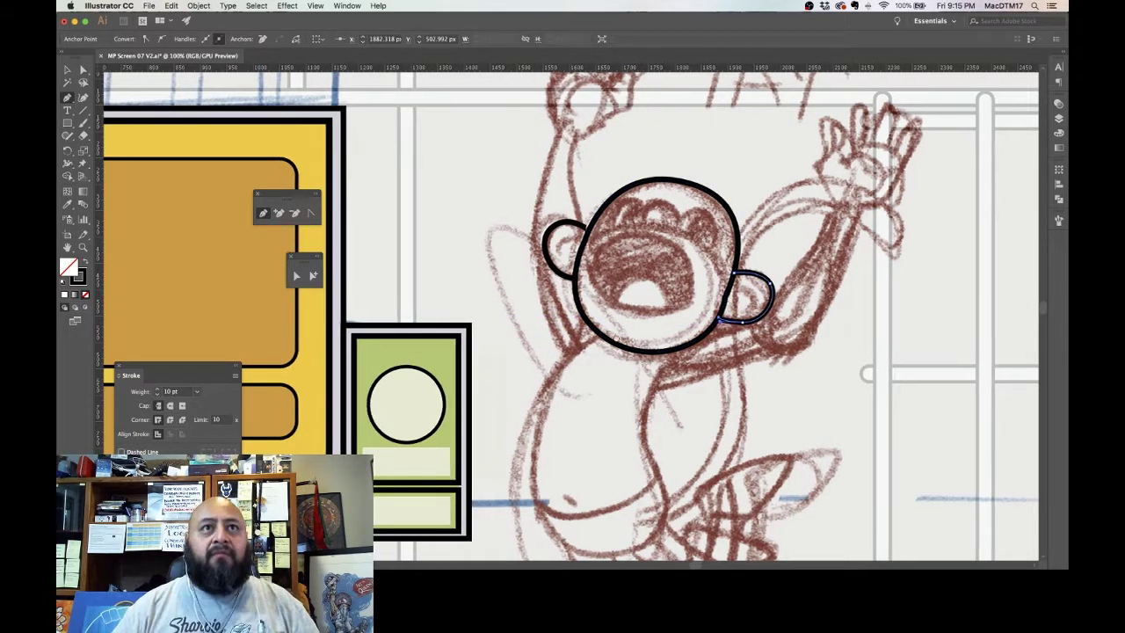
scroll(570, 333, "left", 5)
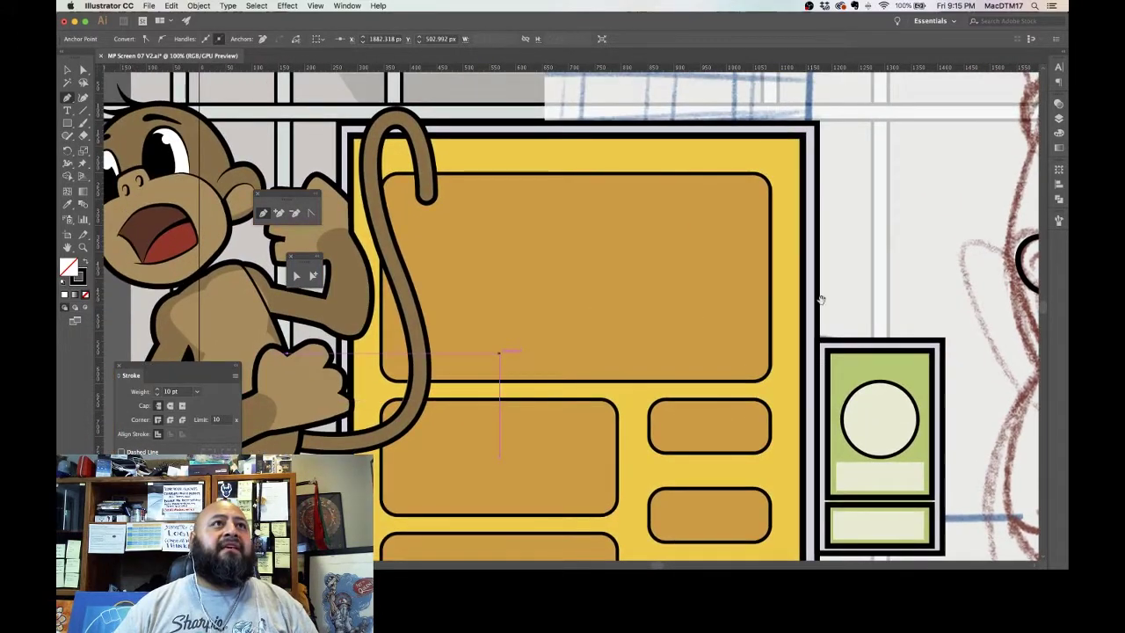
scroll(509, 309, "right", 10)
scroll(509, 308, "right", 6)
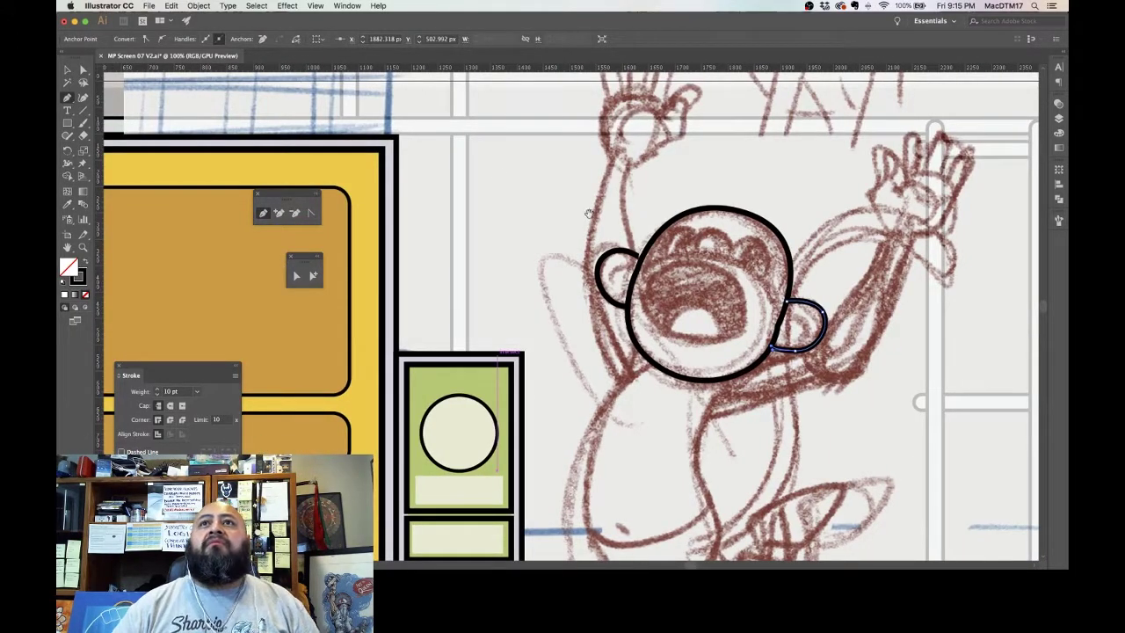
left_click(85, 70)
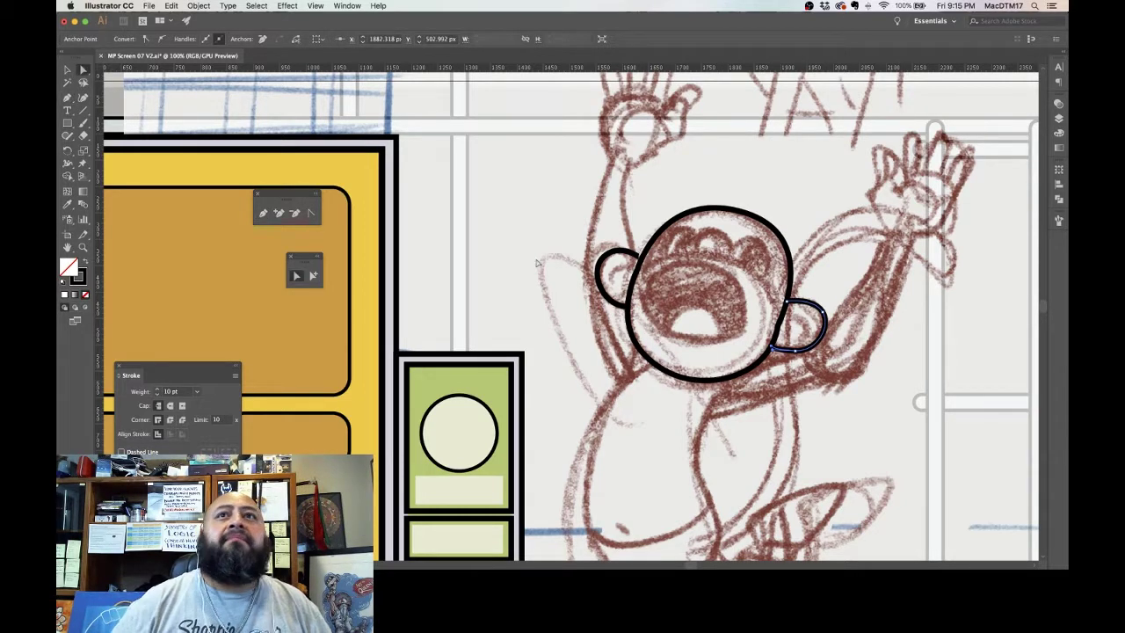
left_click(613, 292)
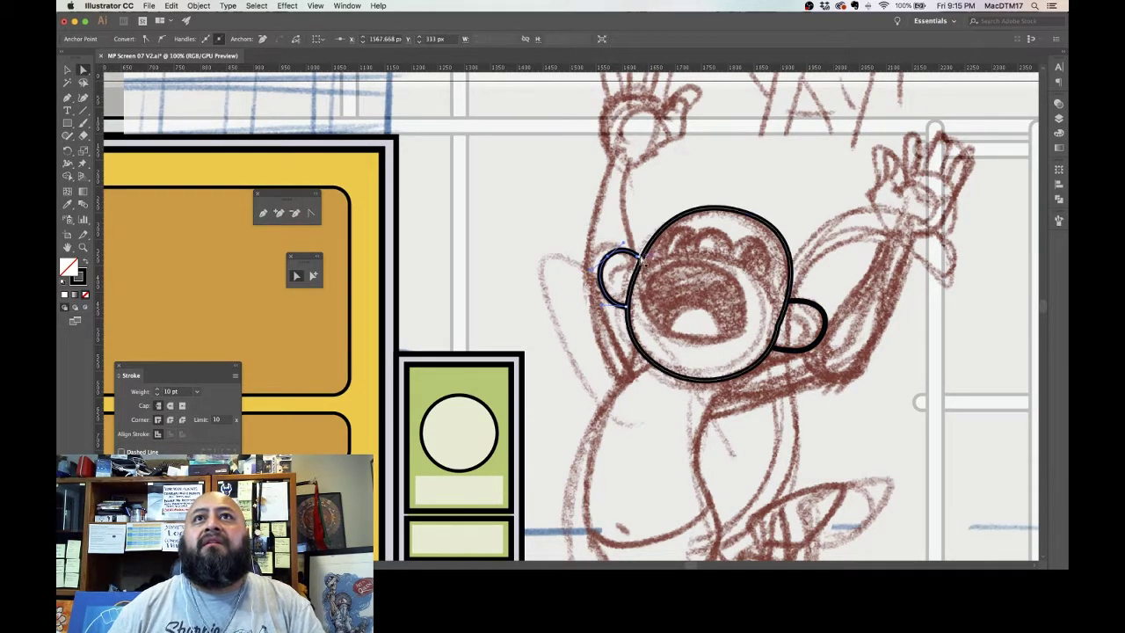
key("Right")
key("Right")
key("Right")
key("Right")
key("Right")
key("Right")
key("Right")
key("Right")
key("Right")
key("Right")
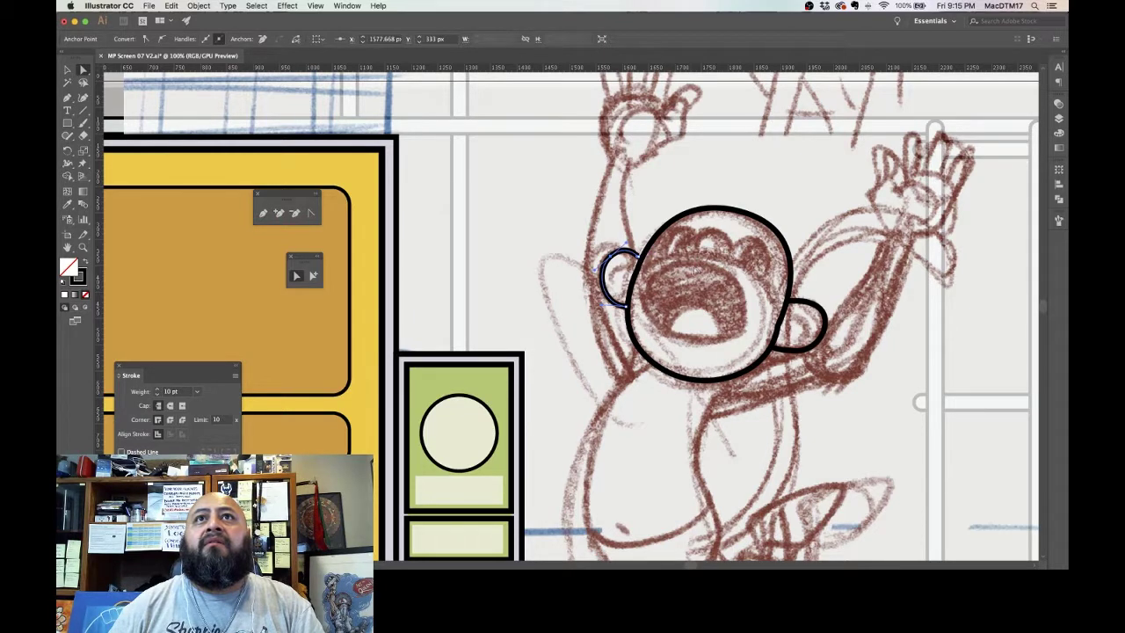
key("shift+Right")
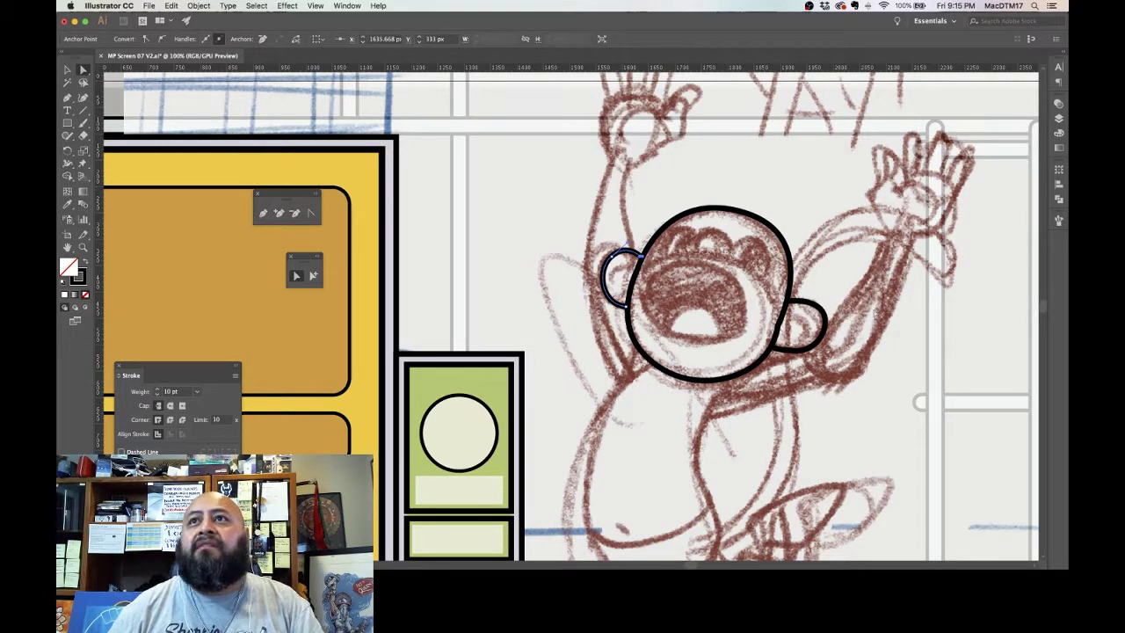
Step: Narrow the right ear by shifting its lower curve anchor left to X 1922.668 px
left_click(807, 312)
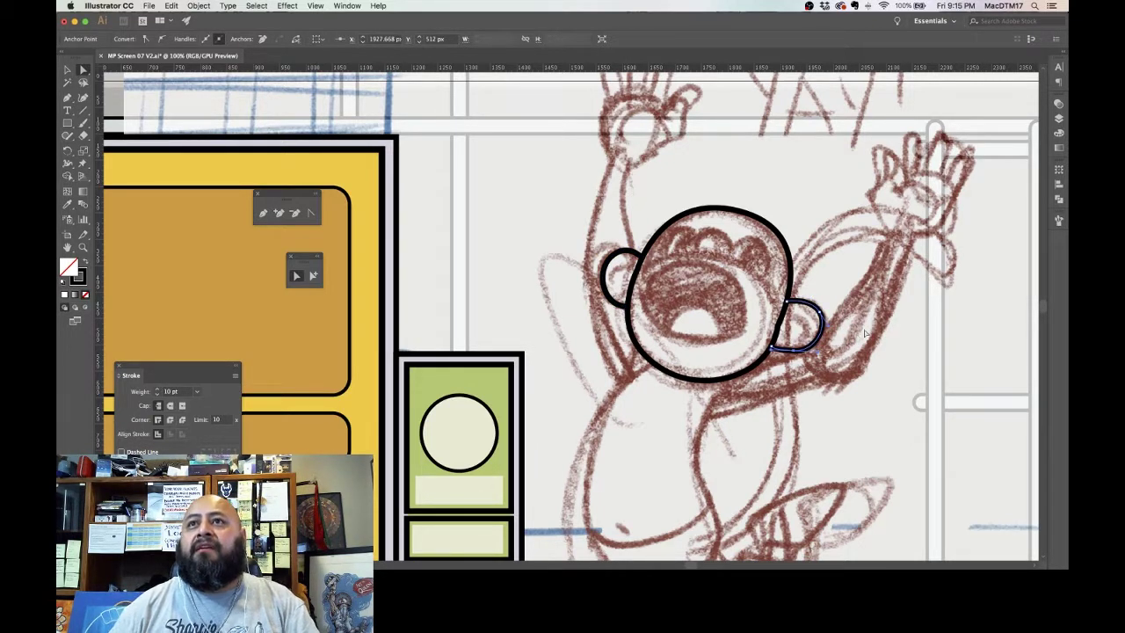
left_click(765, 363)
left_click(772, 350)
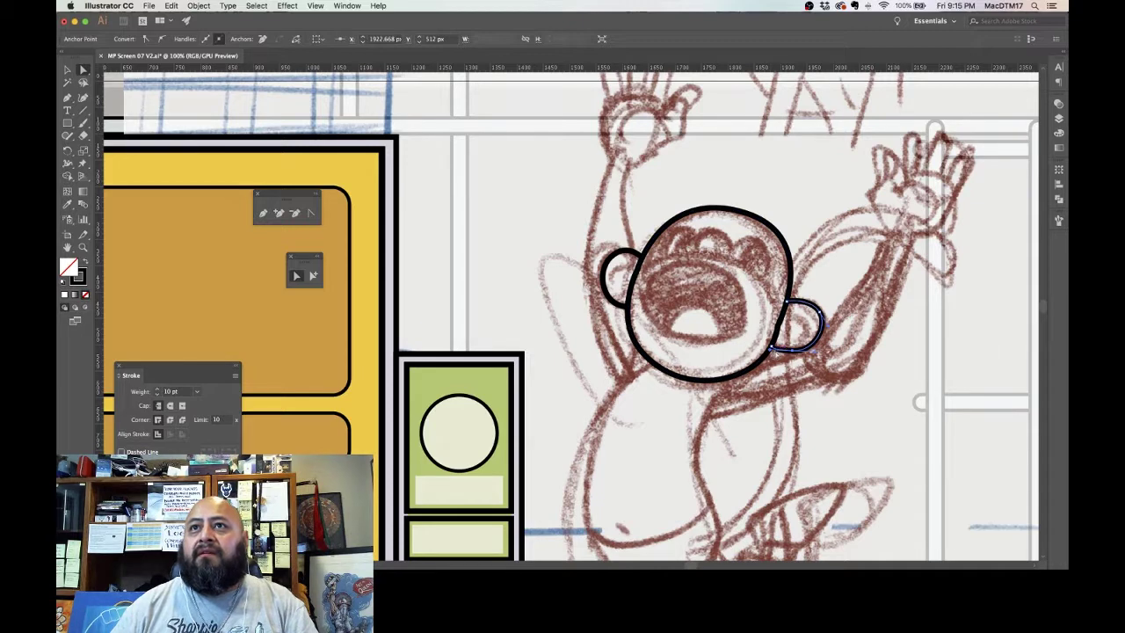
Step: Refine the right ear's curve by moving its outer anchor slightly up and toward the head, and deselect the path
left_click(796, 365)
left_click(803, 348)
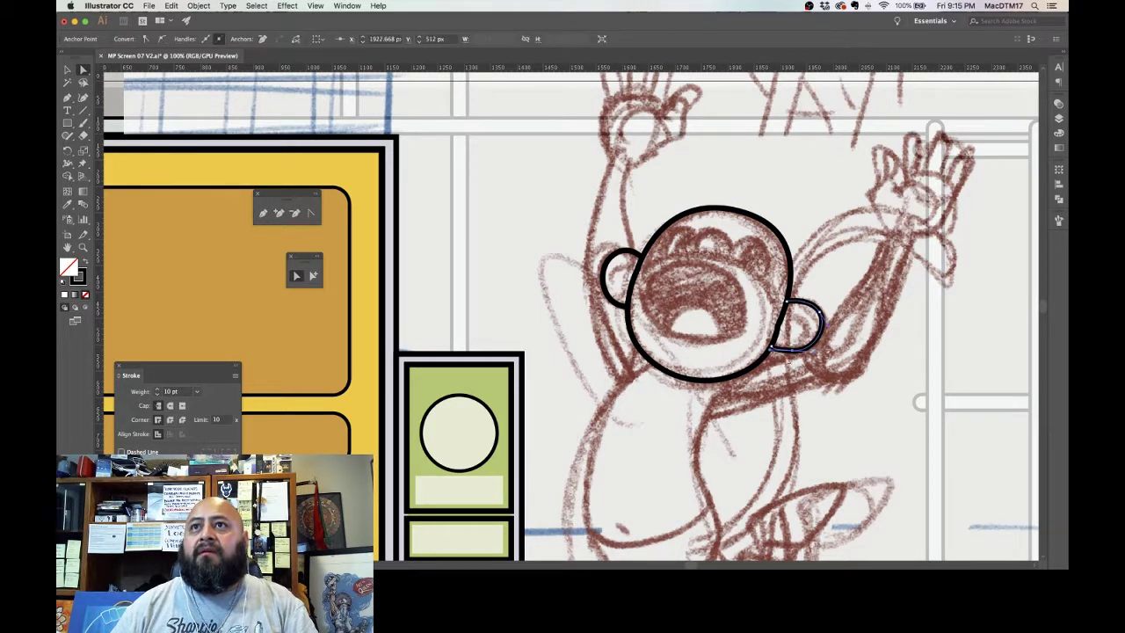
left_click(780, 360)
left_click(793, 352)
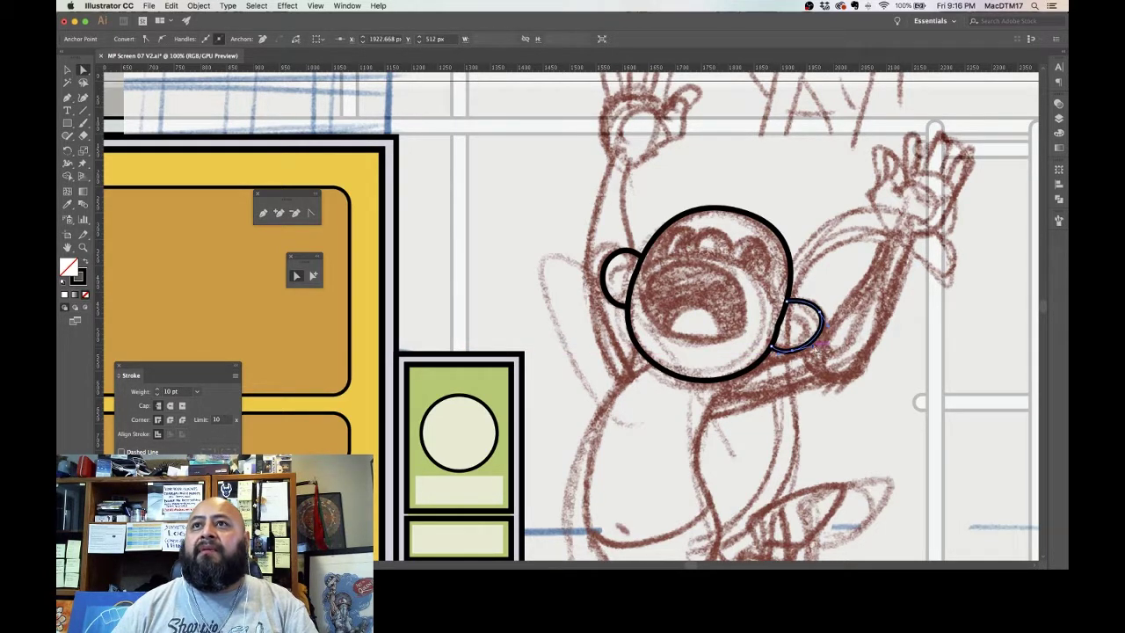
left_click_drag(825, 318, 821, 309)
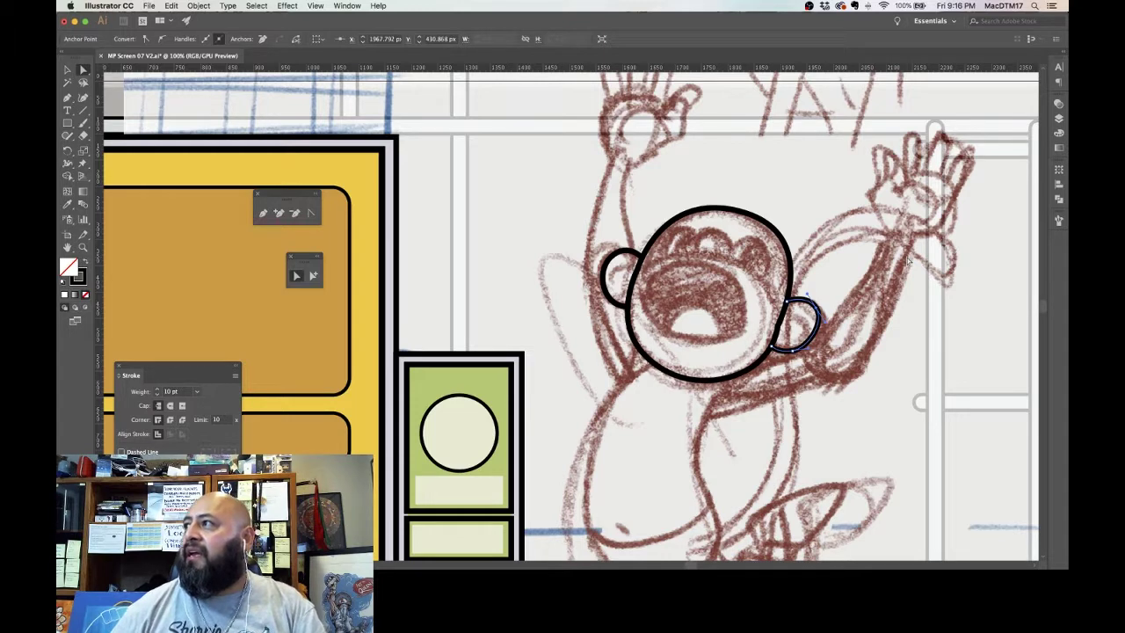
left_click(962, 341)
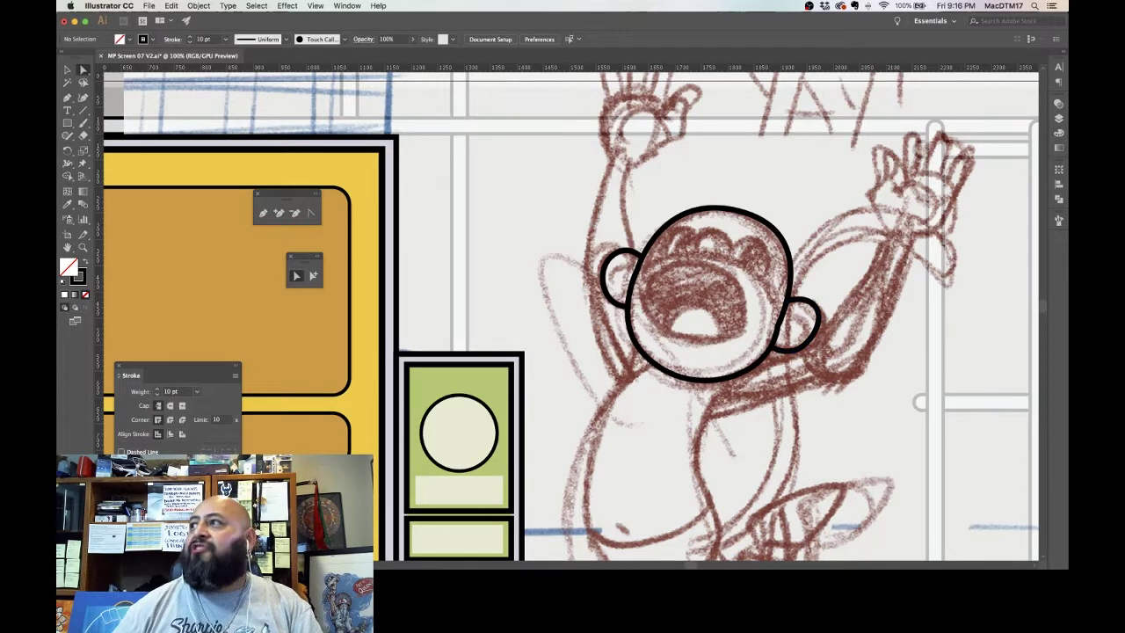
key("super+Tab")
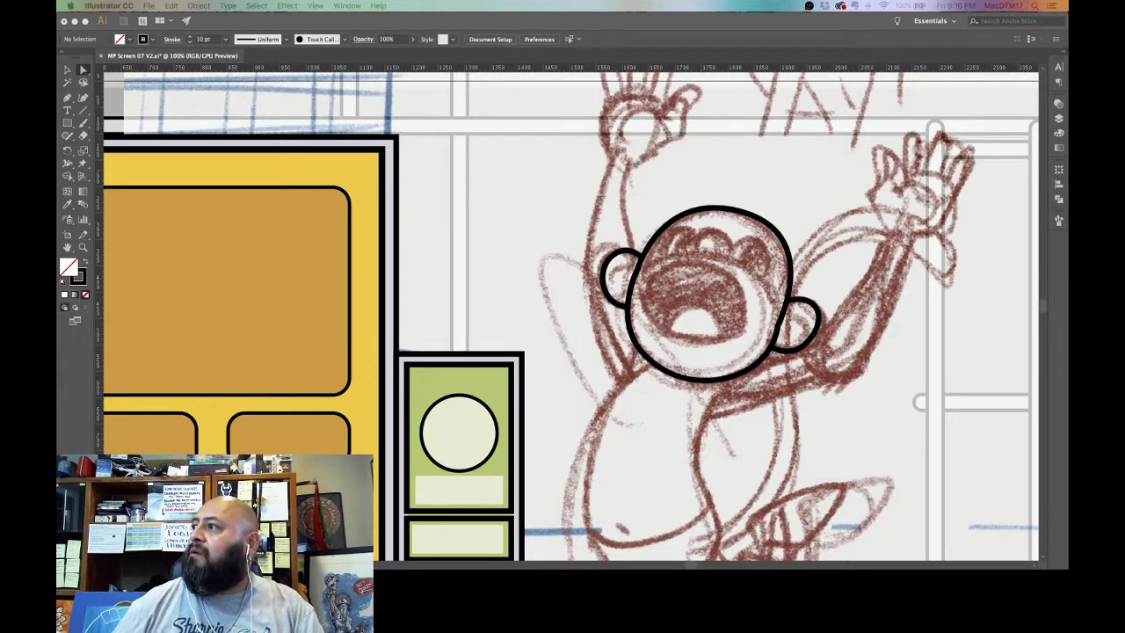
left_click(727, 427)
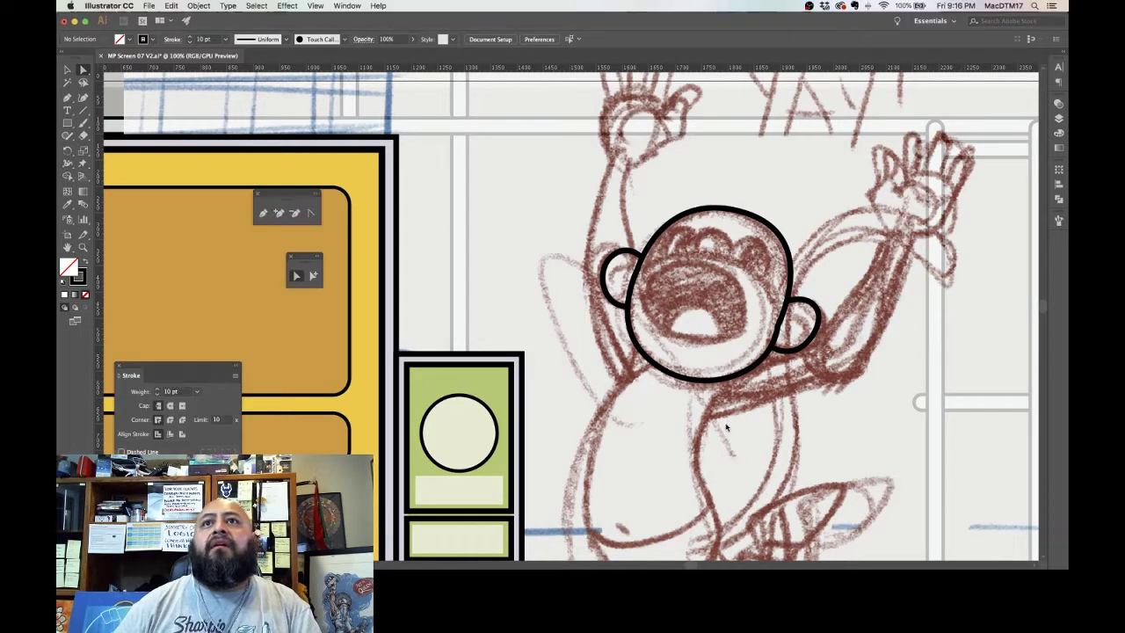
Step: Unlock the mp behind layer, select its MP artwork and move the colored monkey over beside the jumping monkey sketch
left_click(263, 214)
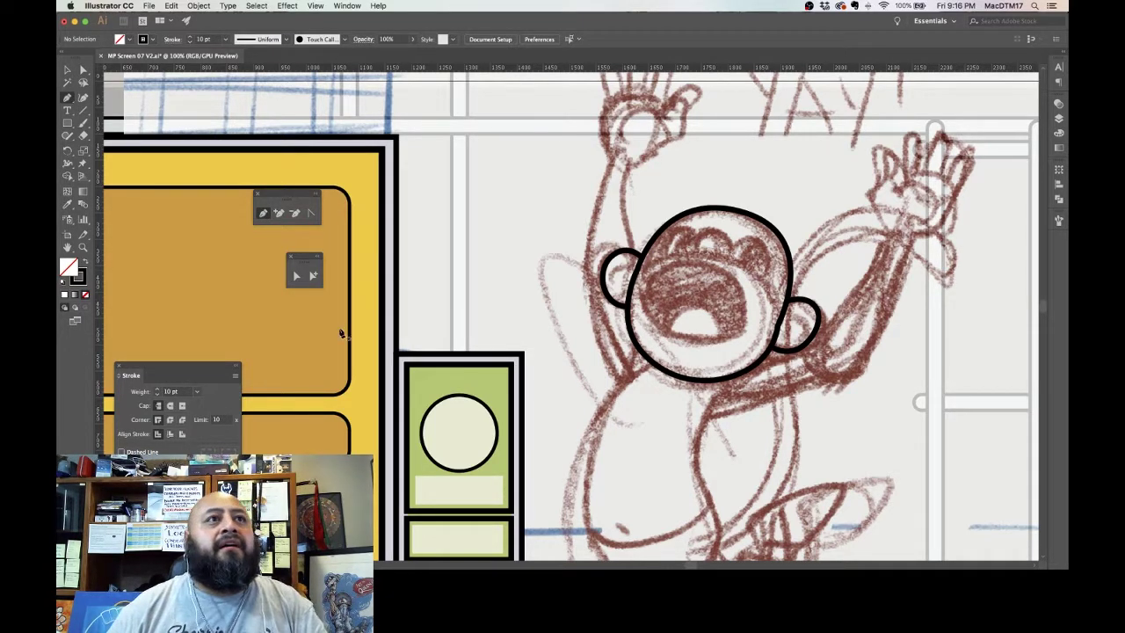
left_click_drag(278, 355, 730, 360)
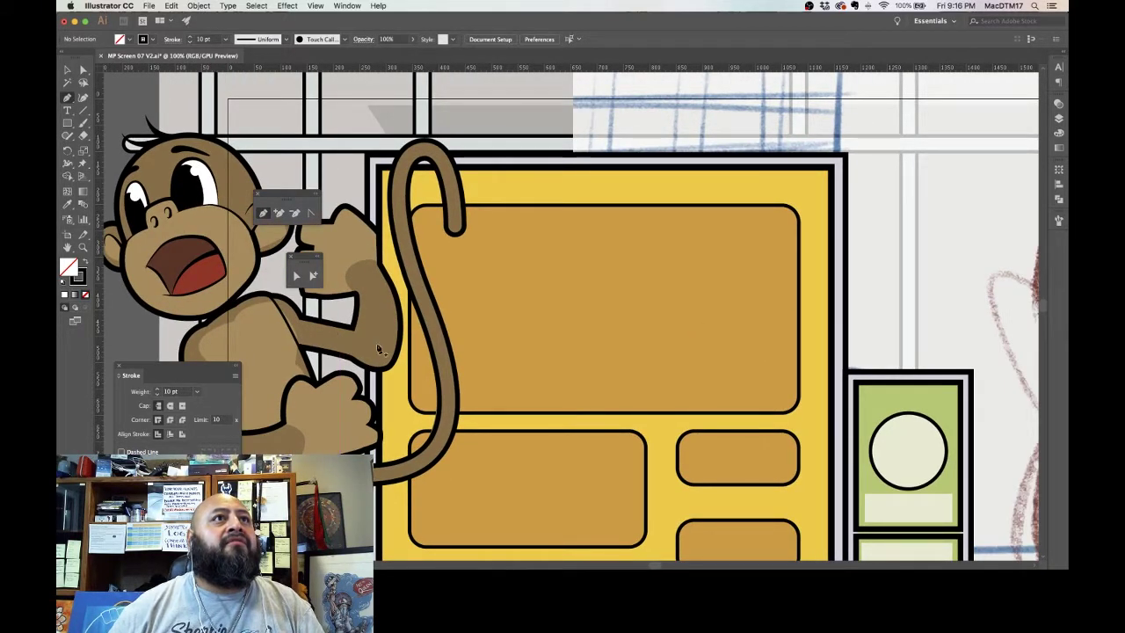
key("v")
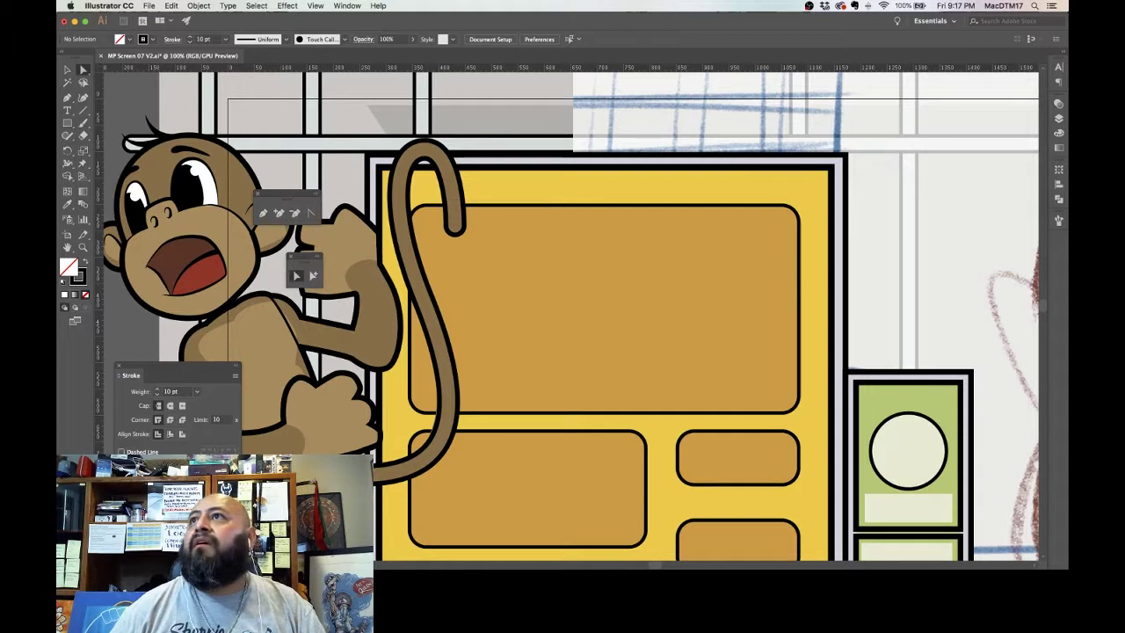
left_click(1058, 118)
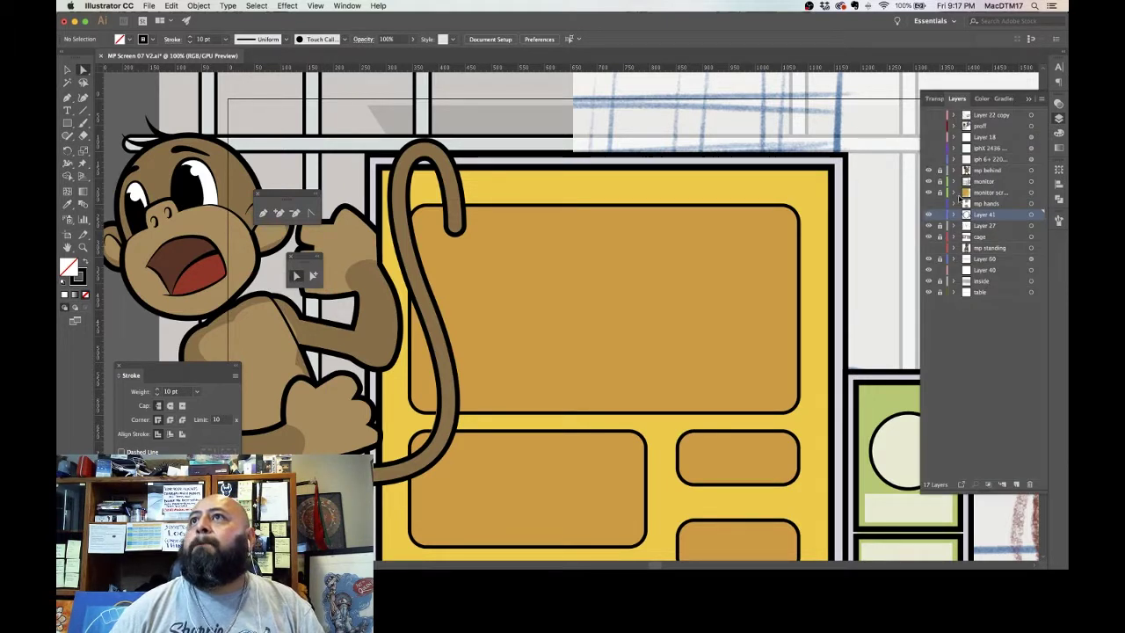
left_click(955, 170)
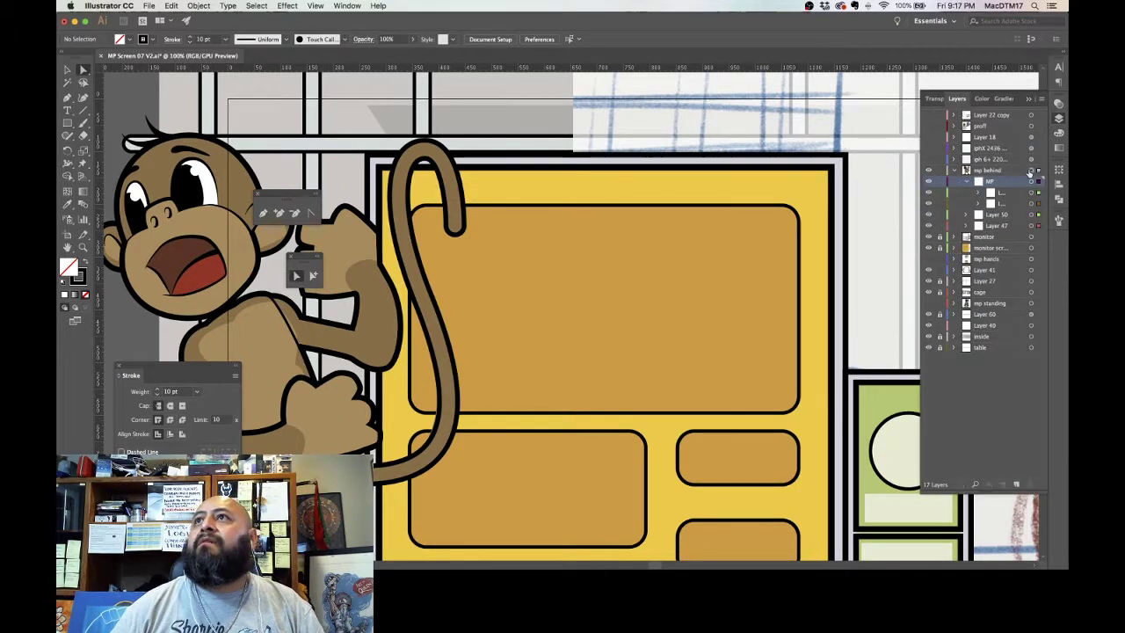
left_click(1031, 181)
left_click_drag(376, 319, 862, 312)
mouse_move(949, 281)
left_mouse_down()
mouse_move(545, 305)
mouse_move(603, 287)
left_mouse_up()
scroll(604, 286, "left", 1)
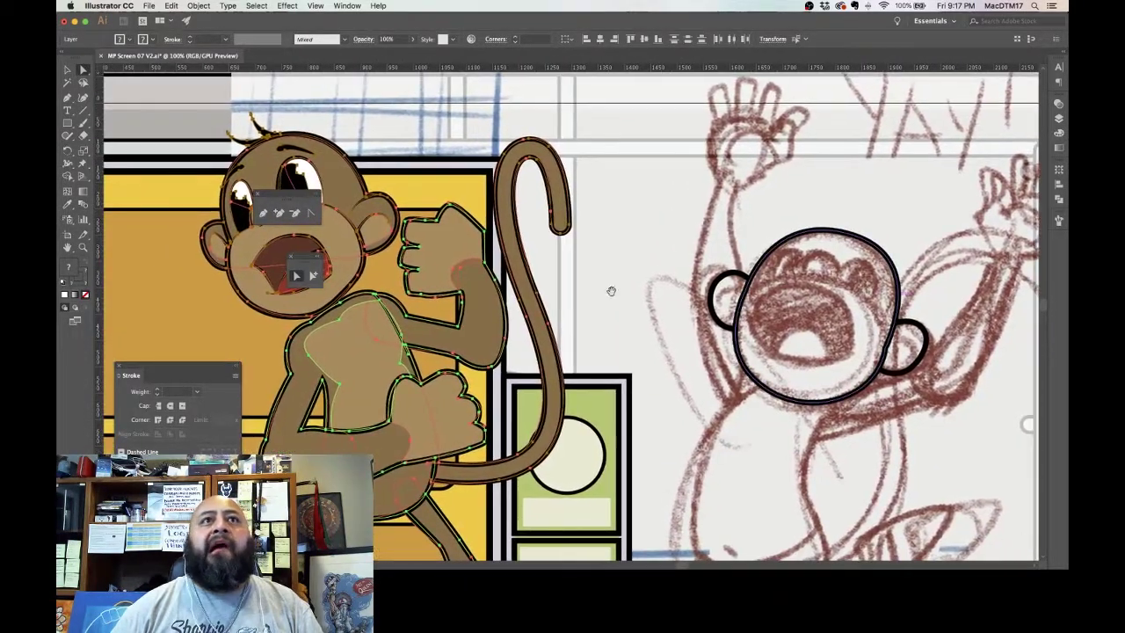
Step: Move the floating pen and selection tool palettes off the colored monkey's face and deselect the artwork
left_click_drag(287, 194, 186, 254)
left_click_drag(300, 256, 186, 297)
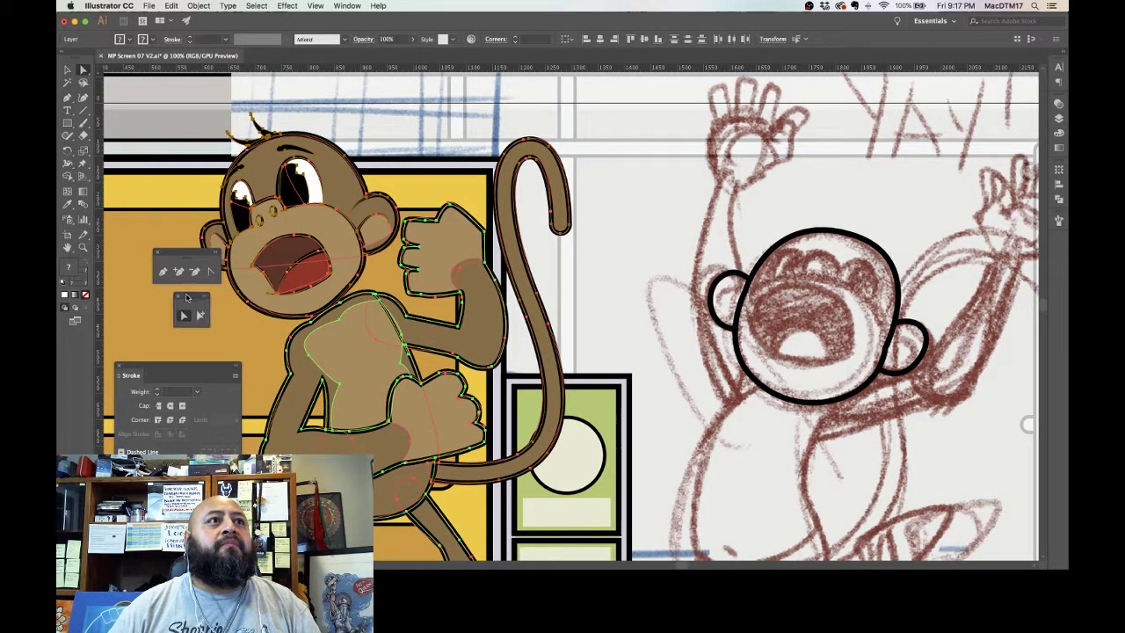
left_click(225, 302)
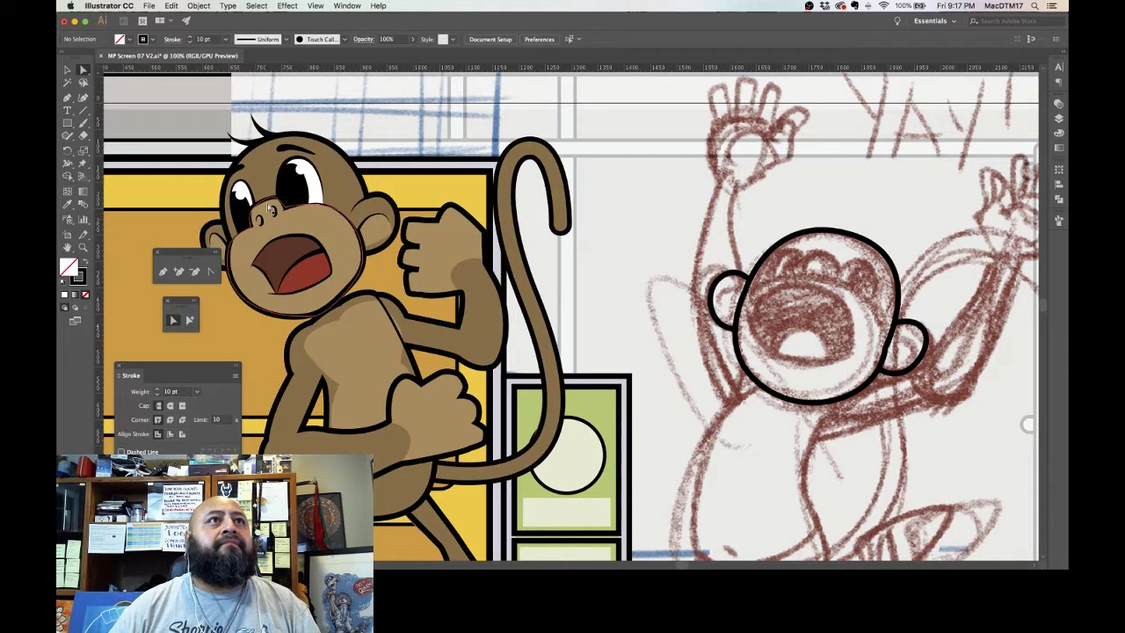
Step: Pick up the stroke style from the colored monkey's right eye outline, float the layer list and make Layer 41 active
left_click(319, 176)
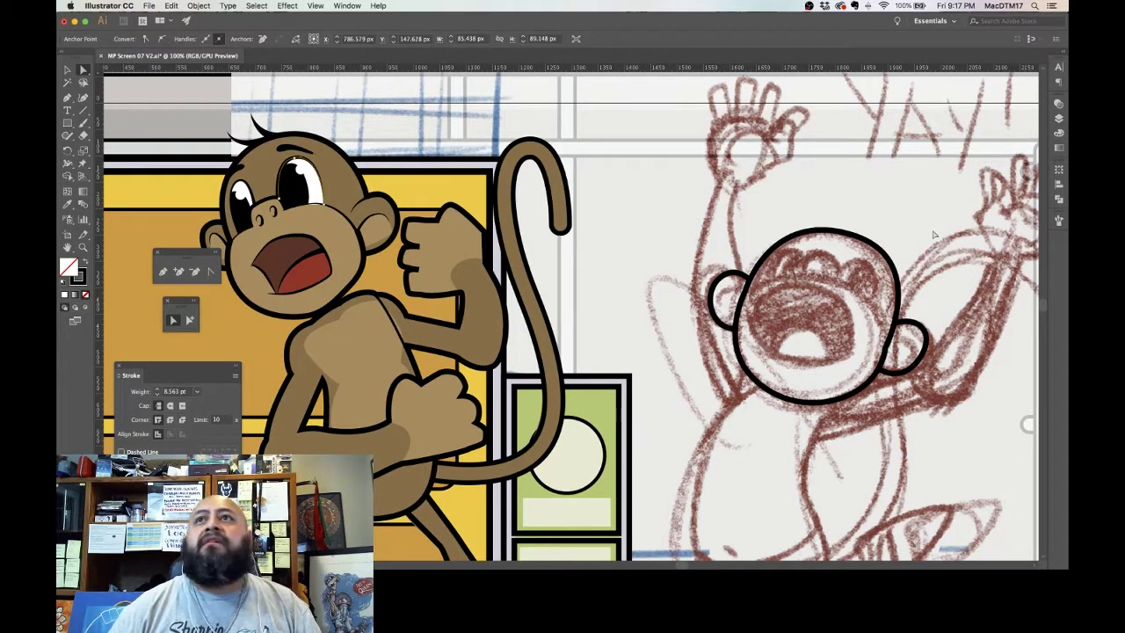
left_click(1059, 116)
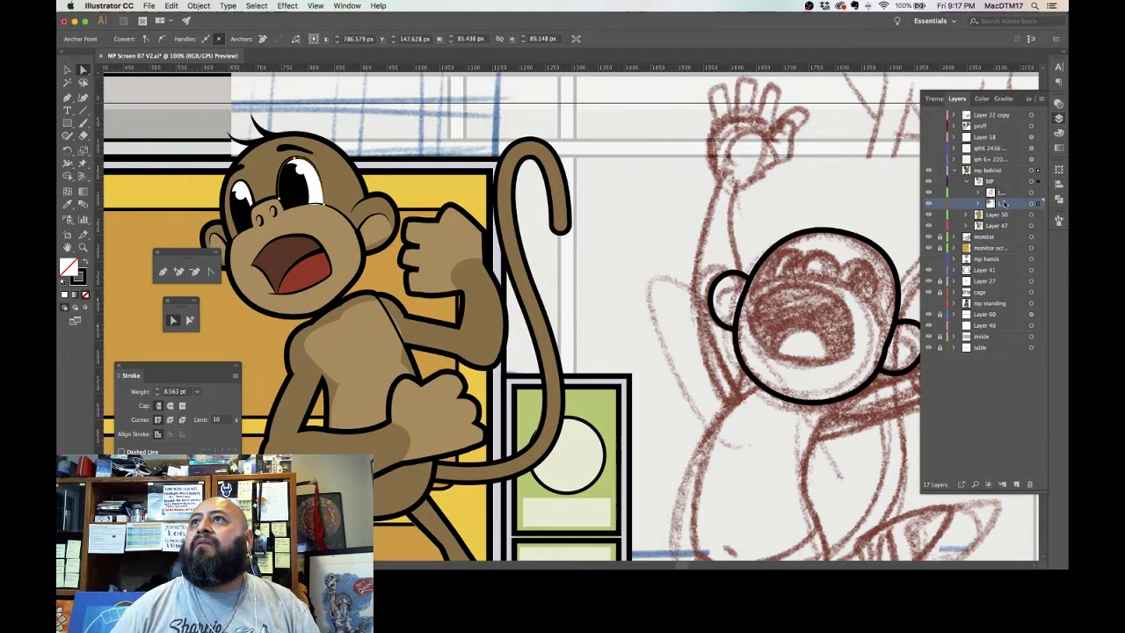
left_click_drag(957, 98, 511, 183)
scroll(731, 211, "right", 3)
scroll(731, 211, "down", 1)
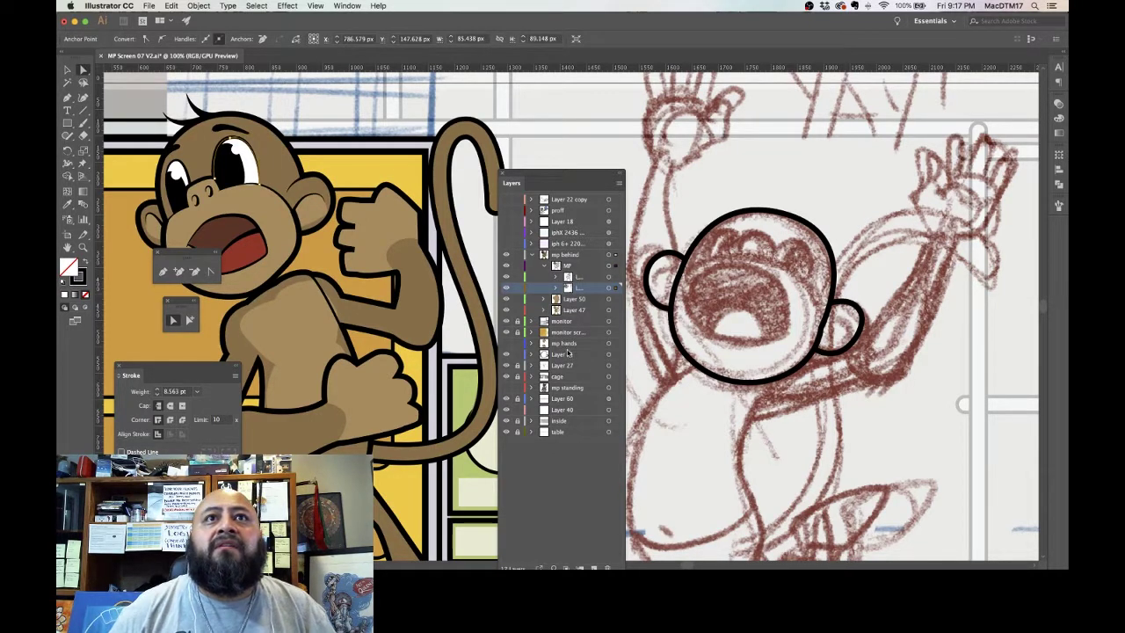
left_click(574, 355)
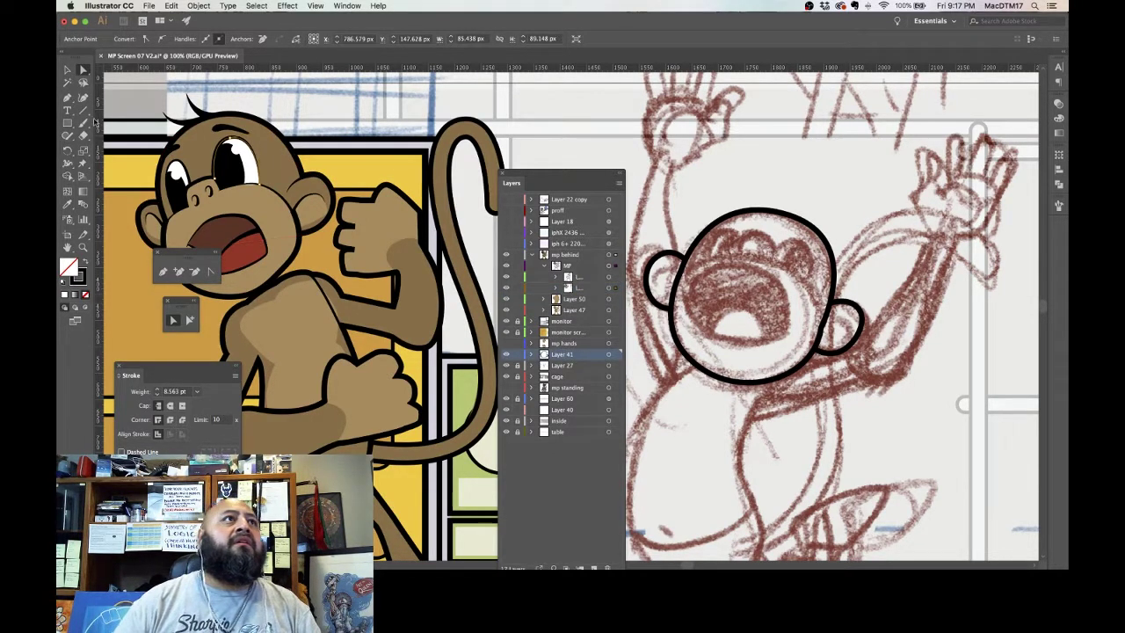
Step: Try to paint the sketched face's closed-eye arcs and the middle nose arc freehand with the Paintbrush tool
left_click(69, 99)
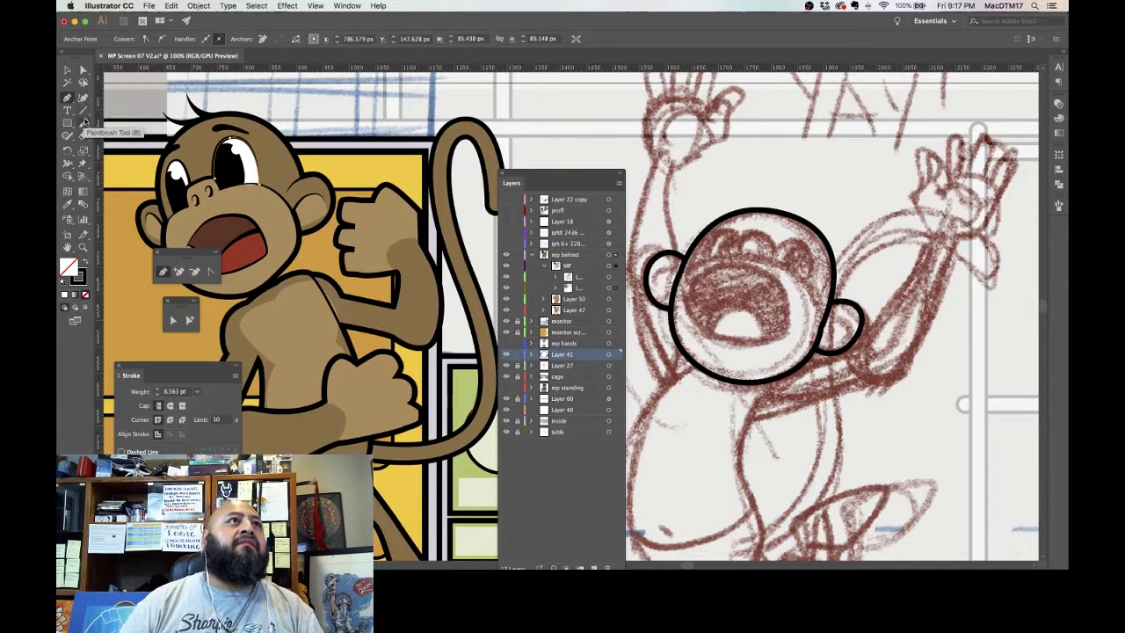
left_click(84, 124)
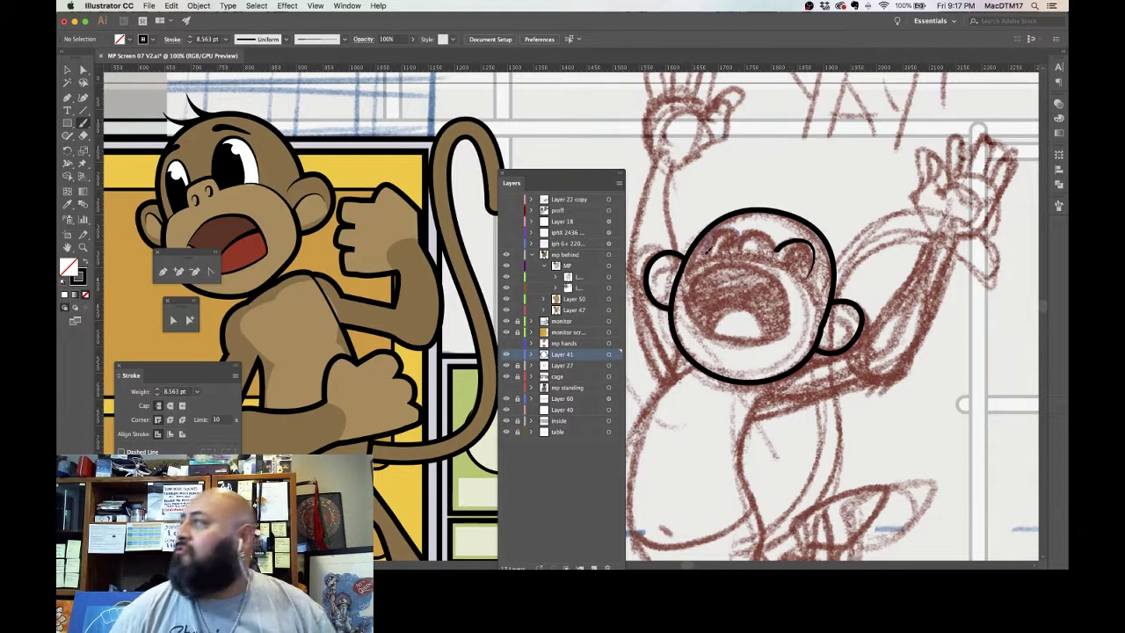
left_click_drag(709, 254, 740, 237)
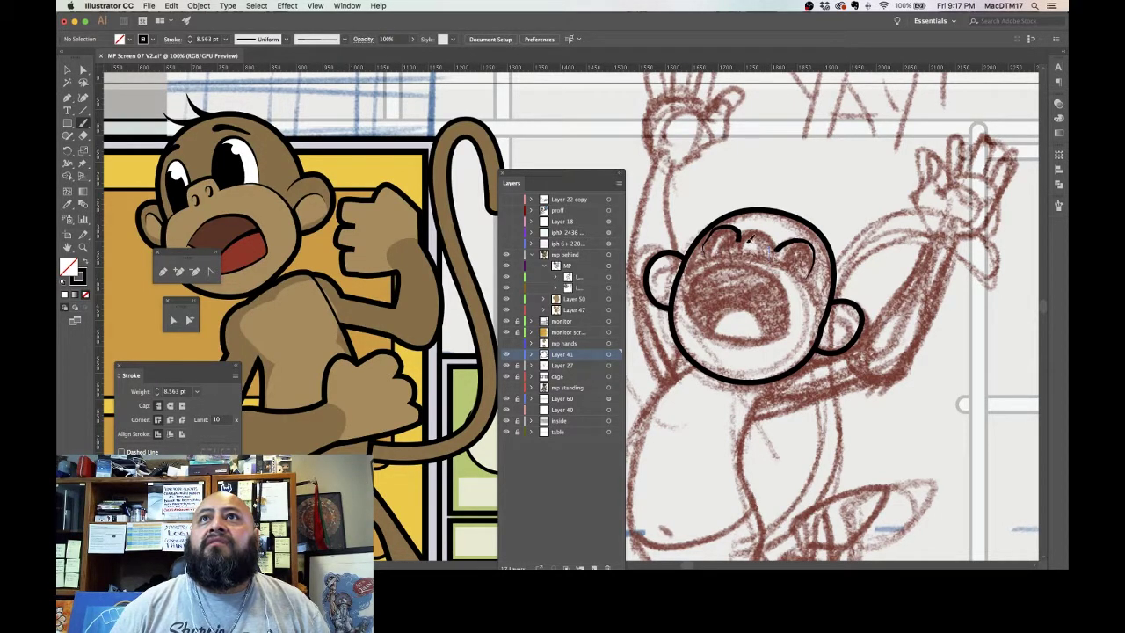
left_click_drag(735, 250, 772, 258)
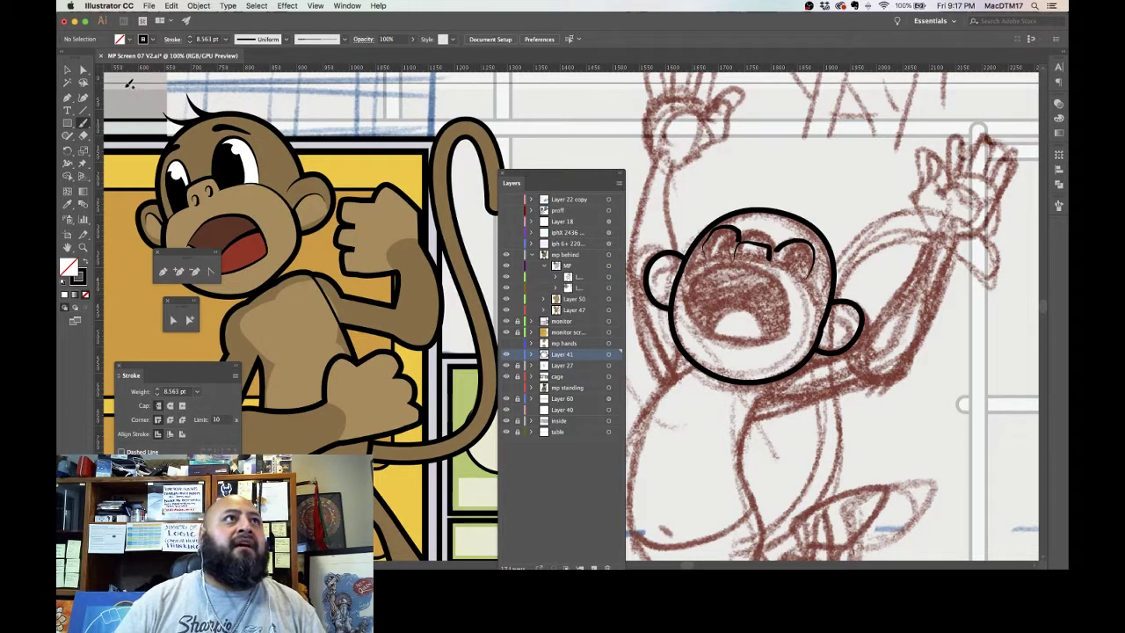
Step: Select the left painted arc, float the brush library near the face and move the layer list clear of the drawing
left_click(84, 70)
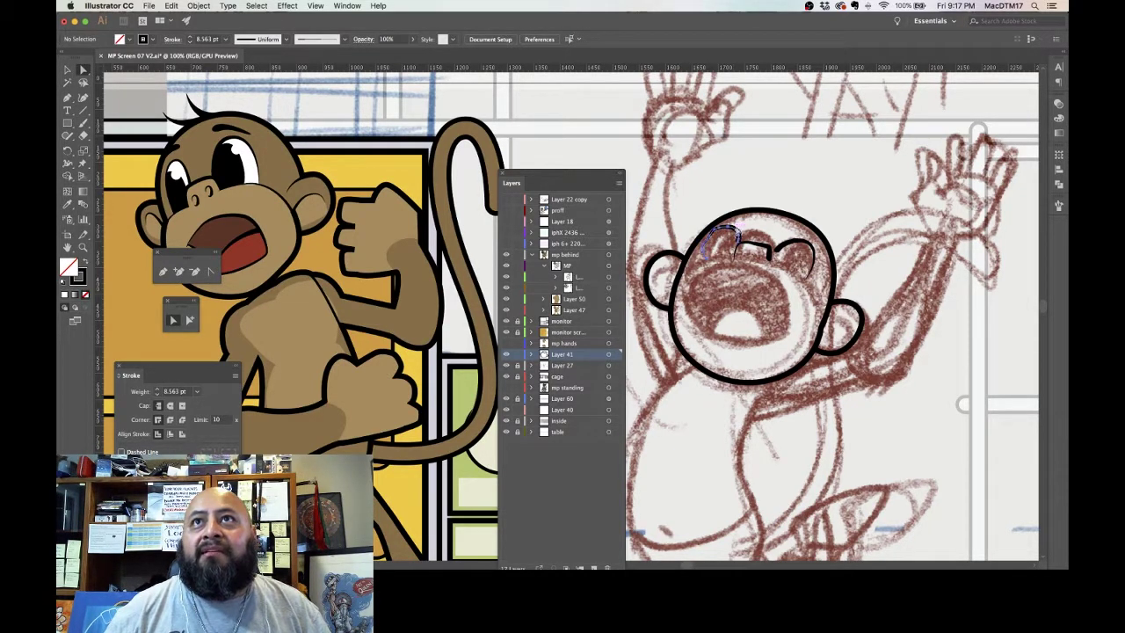
left_click(734, 232)
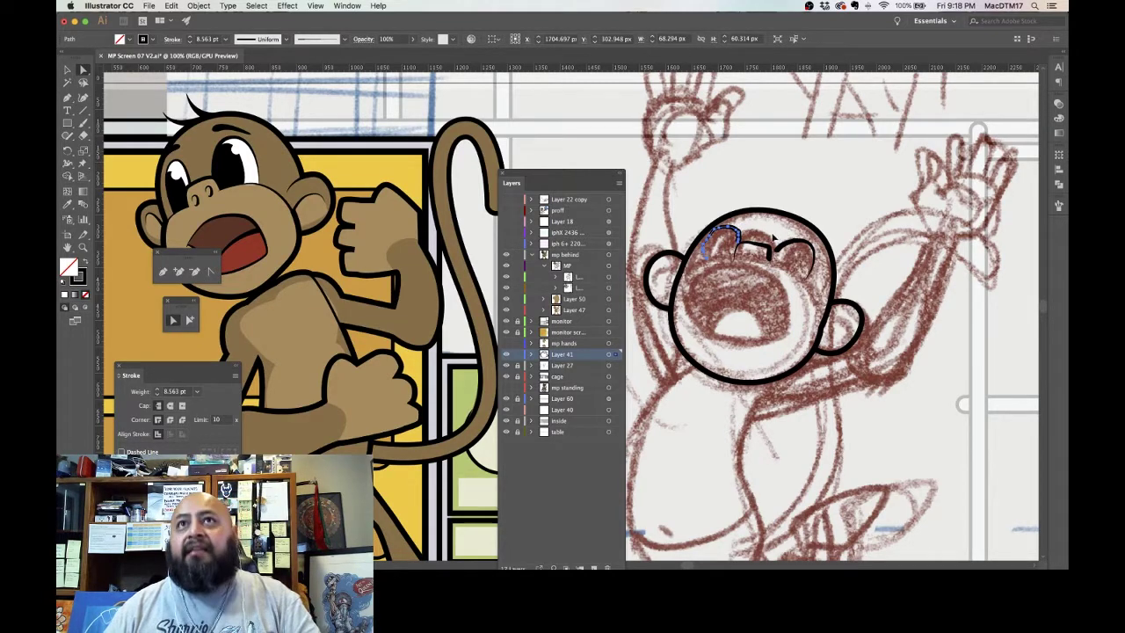
key("super+plus")
key("super+plus")
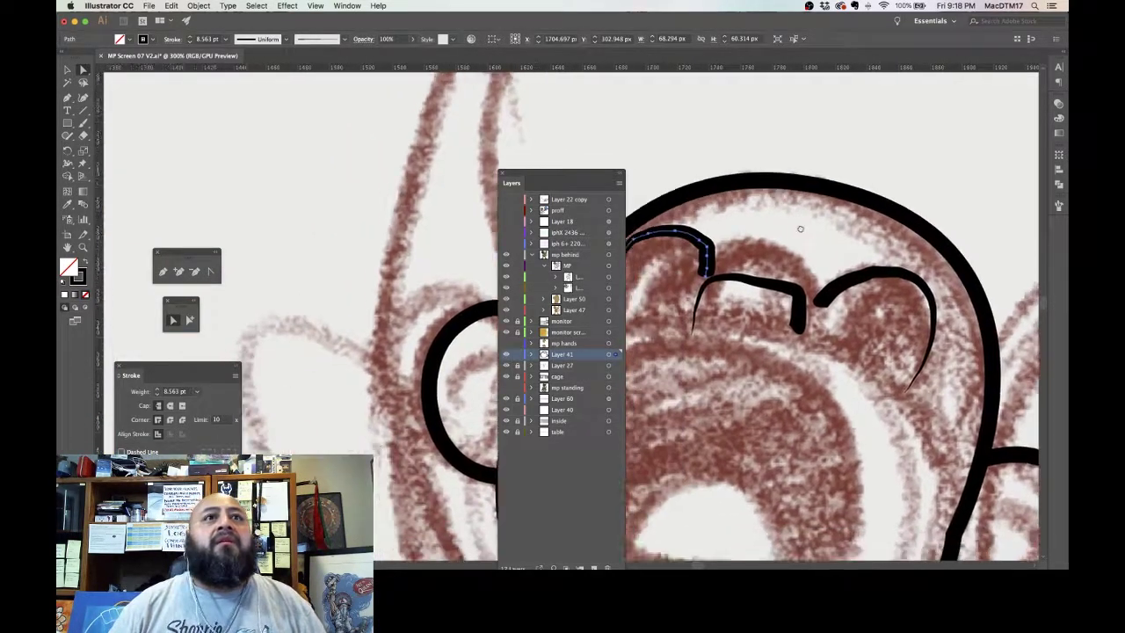
left_click(1059, 207)
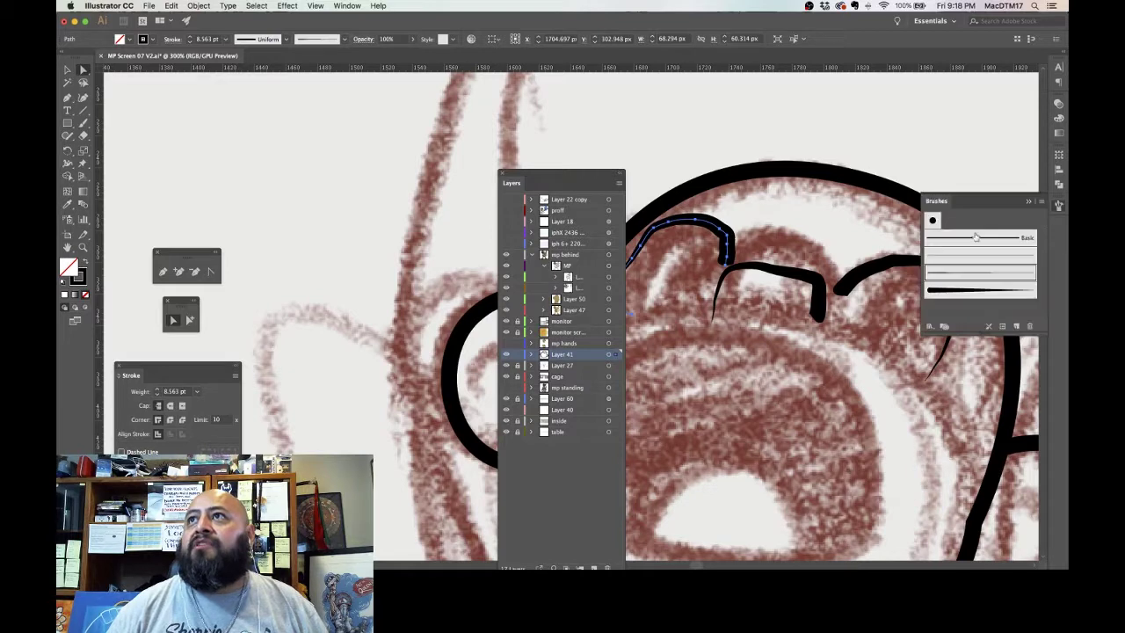
mouse_move(943, 211)
left_mouse_down()
mouse_move(626, 274)
mouse_move(365, 395)
left_mouse_up()
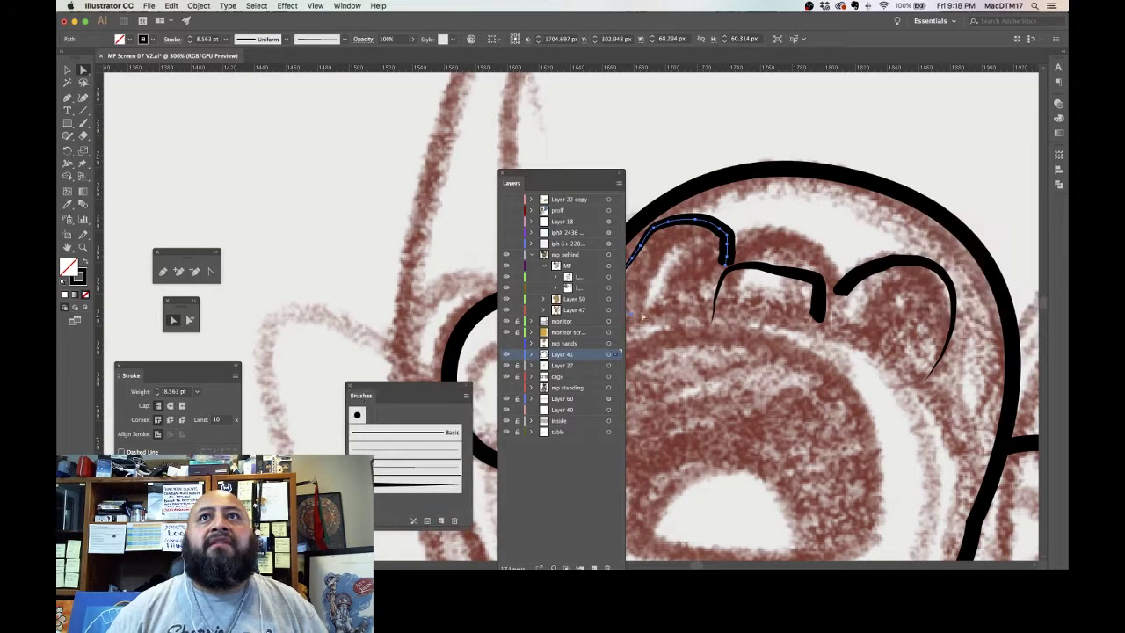
left_click_drag(514, 176, 868, 132)
scroll(642, 216, "right", 5)
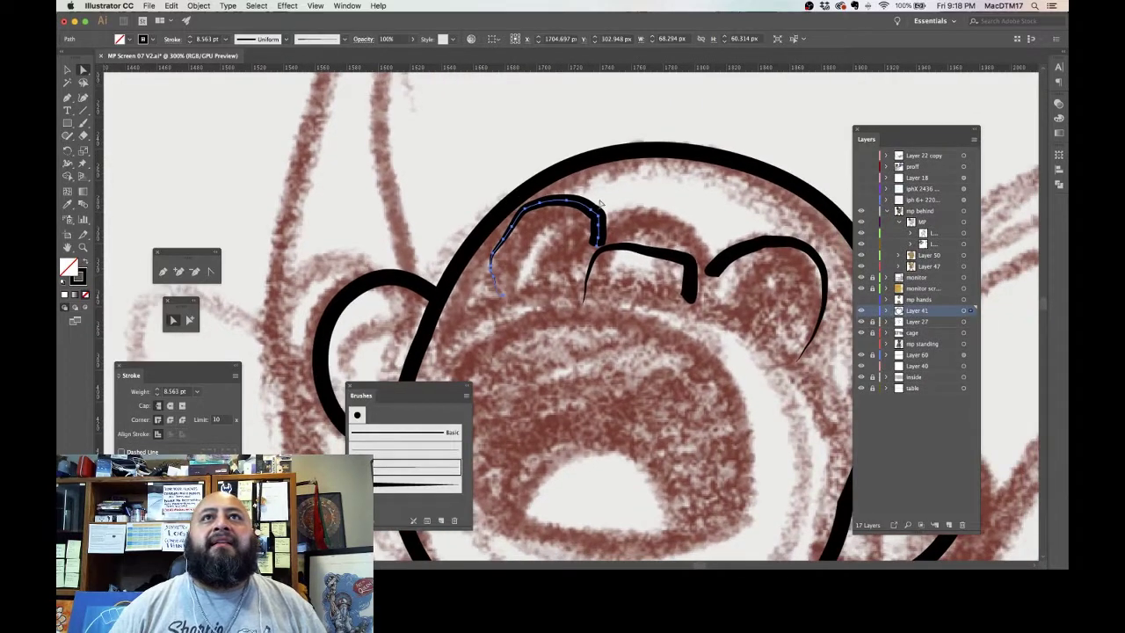
Step: Delete the three painted arcs from the sketched monkey's face
left_click_drag(768, 292, 770, 294)
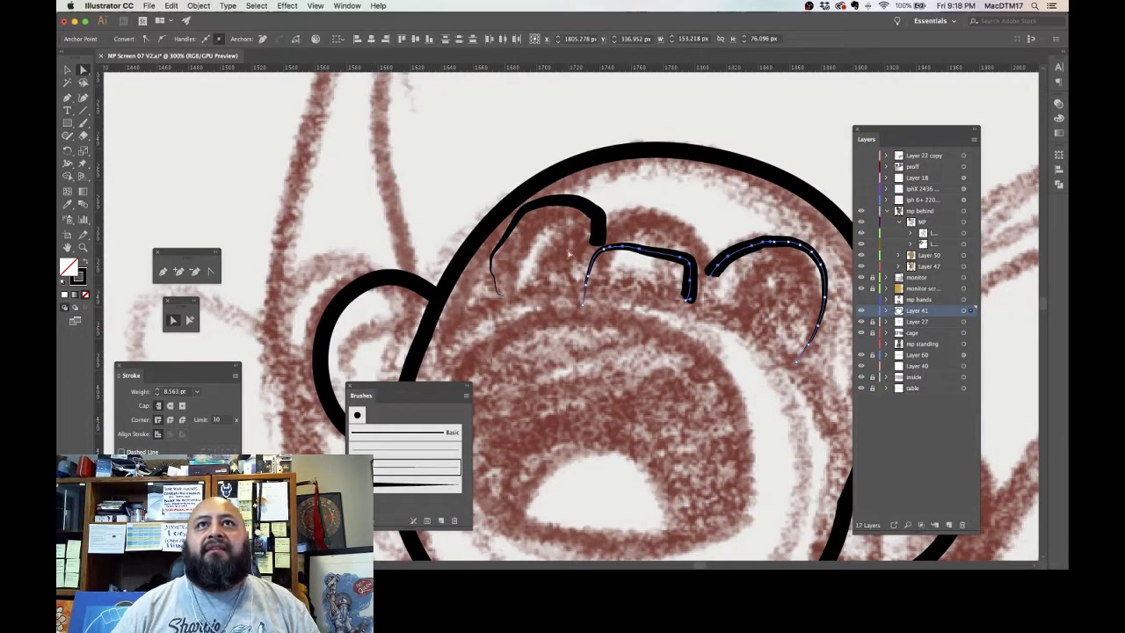
left_click(531, 207, "shift")
key("Delete")
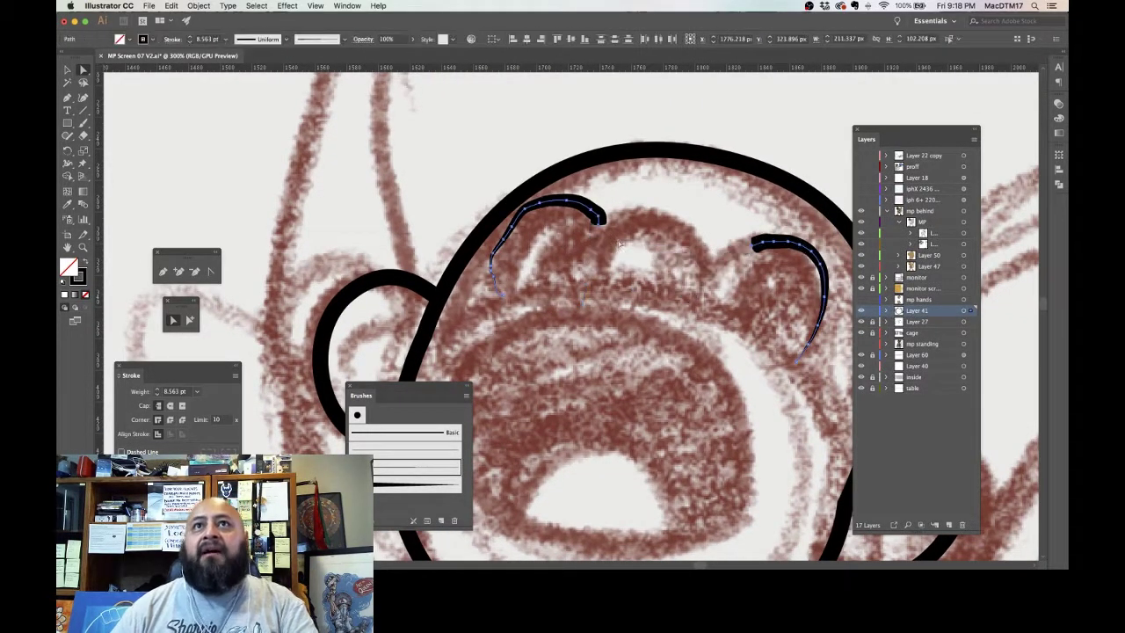
Step: Draw the left closed-eye arc with the Pen tool, curving from its inner end over the top and down to the outer end
left_click(162, 271)
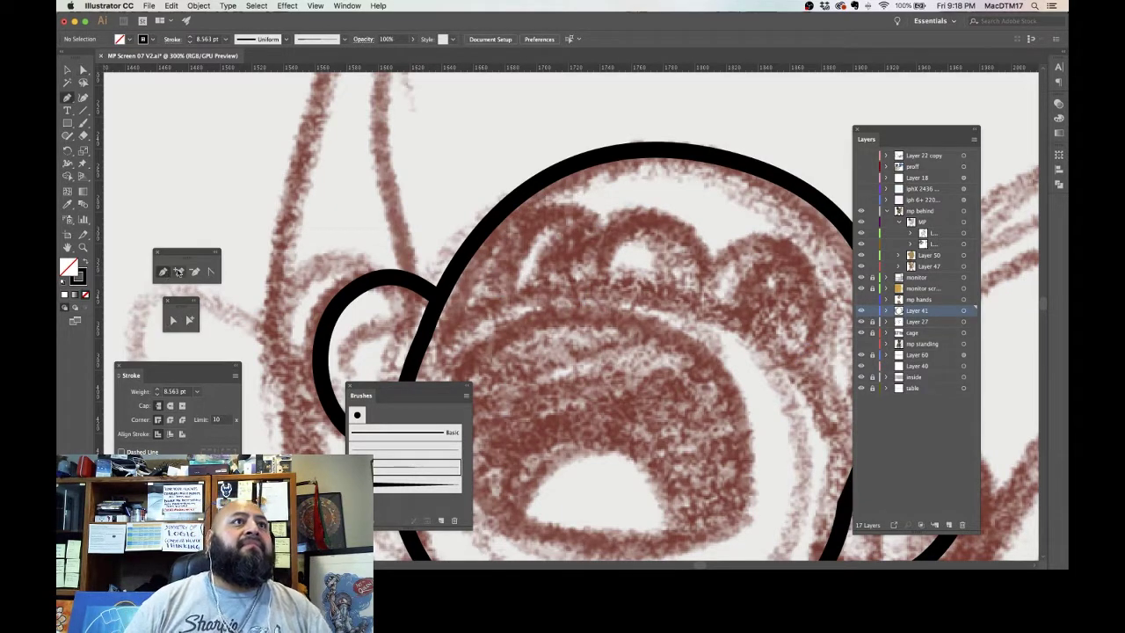
left_click_drag(596, 232, 533, 224)
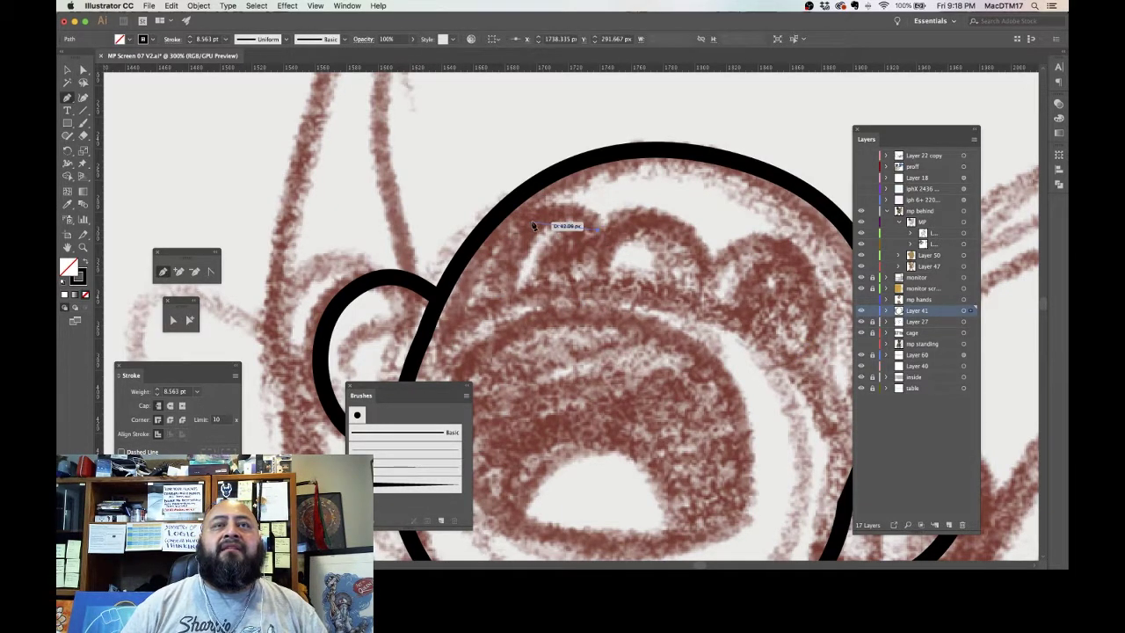
left_click(509, 301)
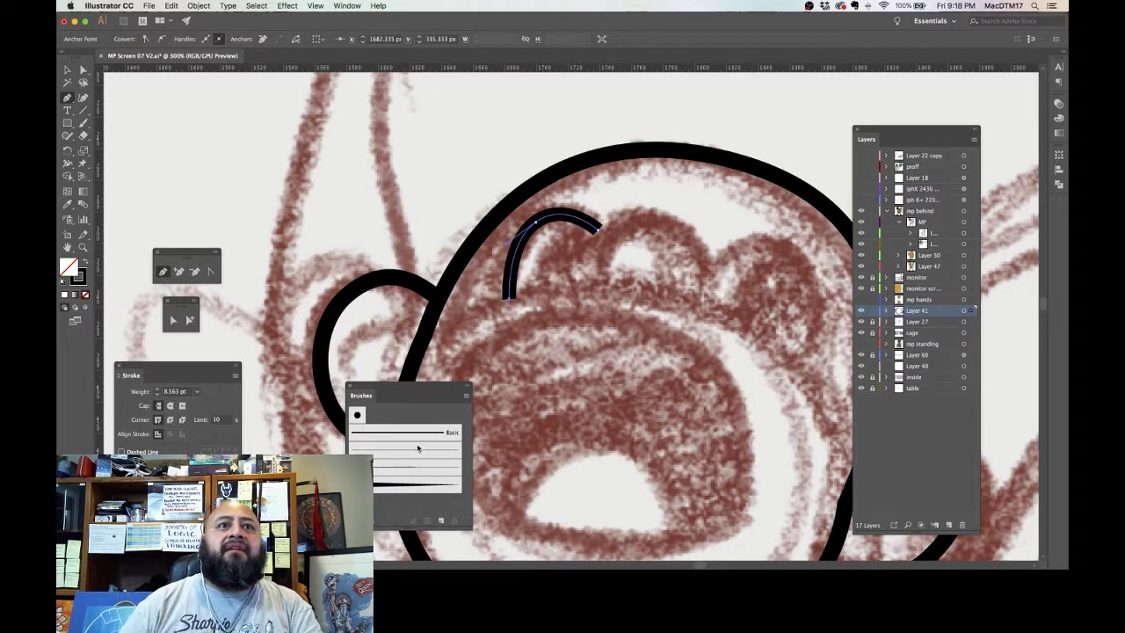
Step: Apply the tapered brush to the left closed-eye arc and set its stroke weight to 0.5 pt
left_click(407, 486)
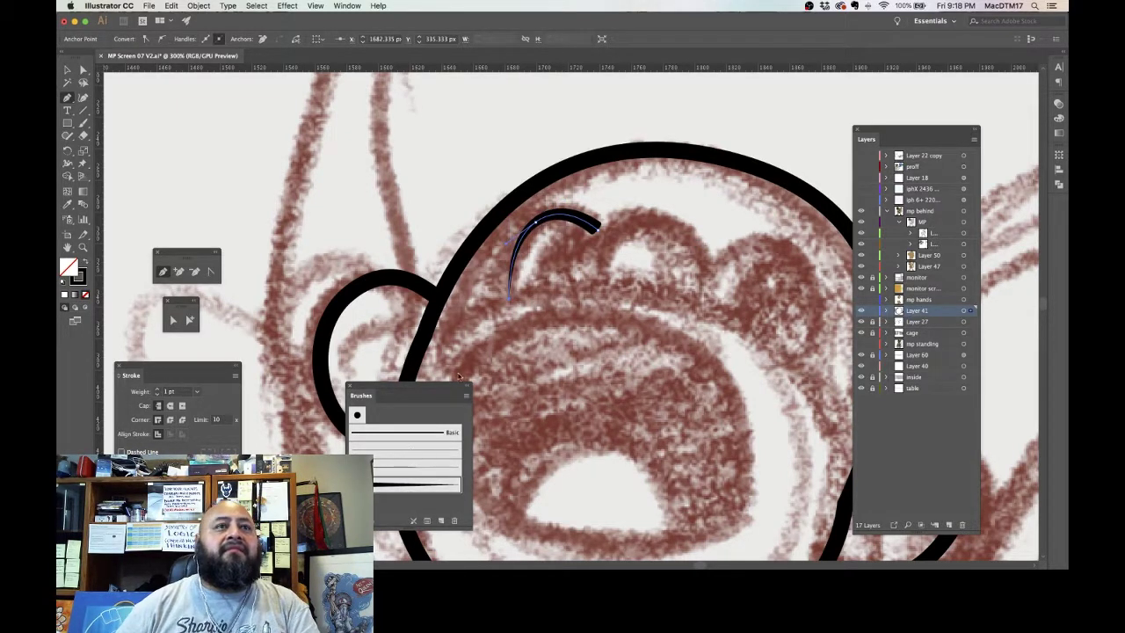
left_click(195, 392)
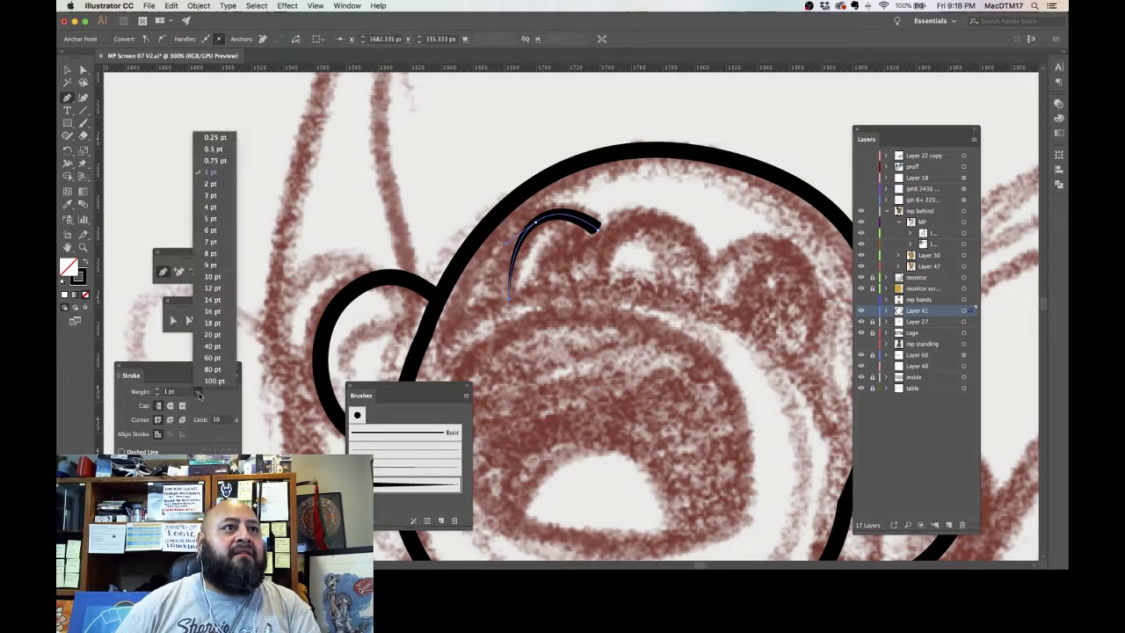
left_click(221, 152)
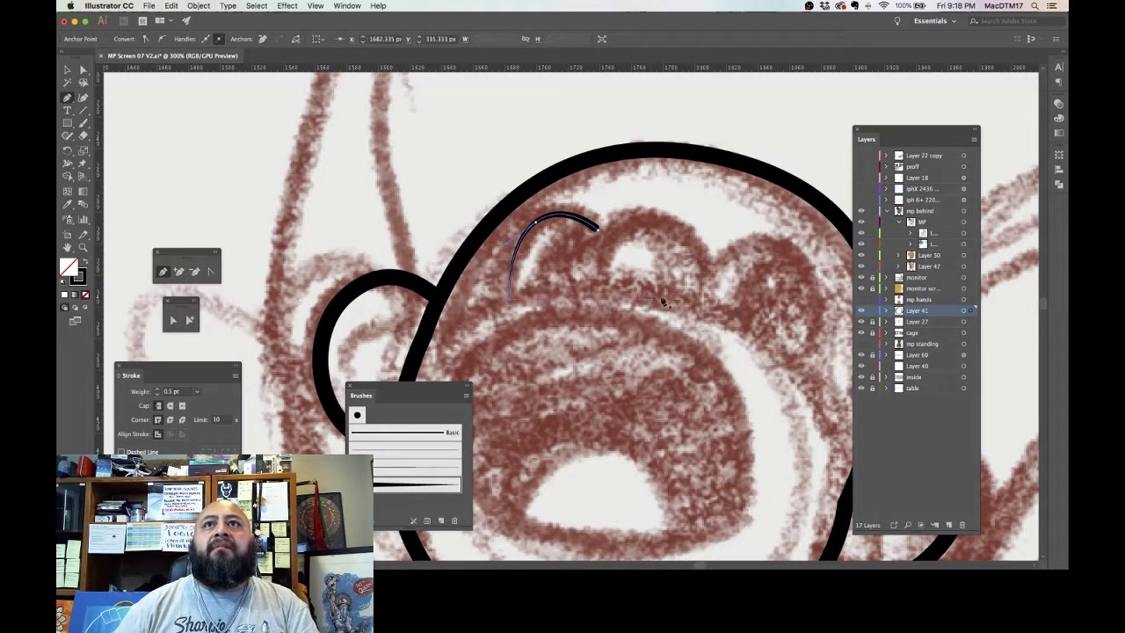
Step: Draw the middle nose arc with the Pen tool, from its right end over the top and down to the left end
left_click(698, 299)
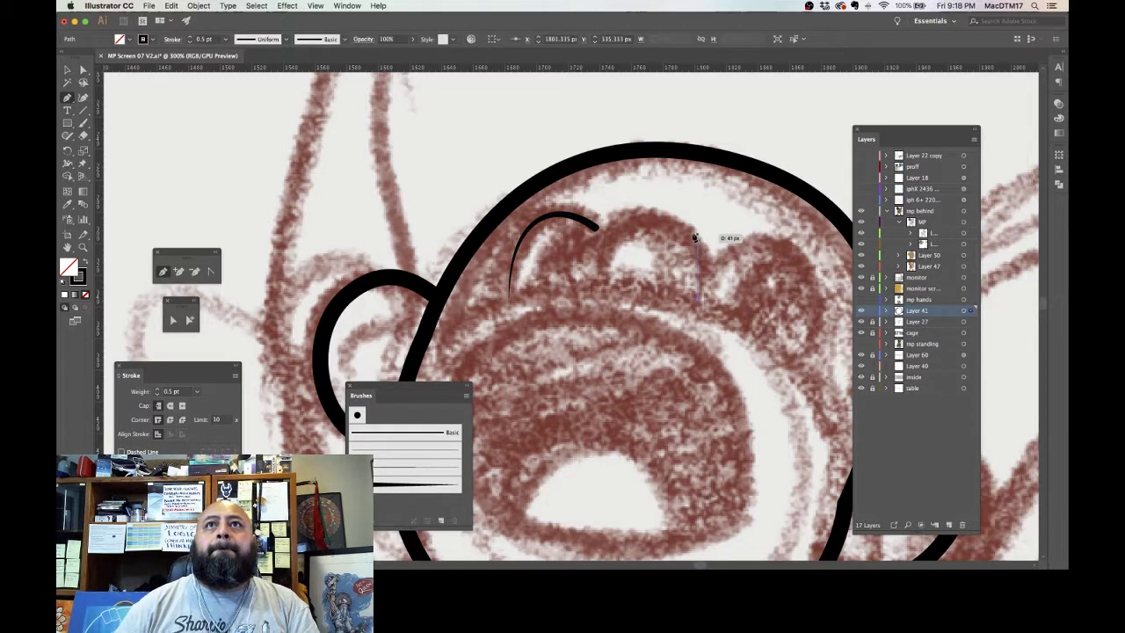
mouse_move(693, 235)
left_mouse_down()
mouse_move(605, 229)
mouse_move(595, 294)
left_mouse_up()
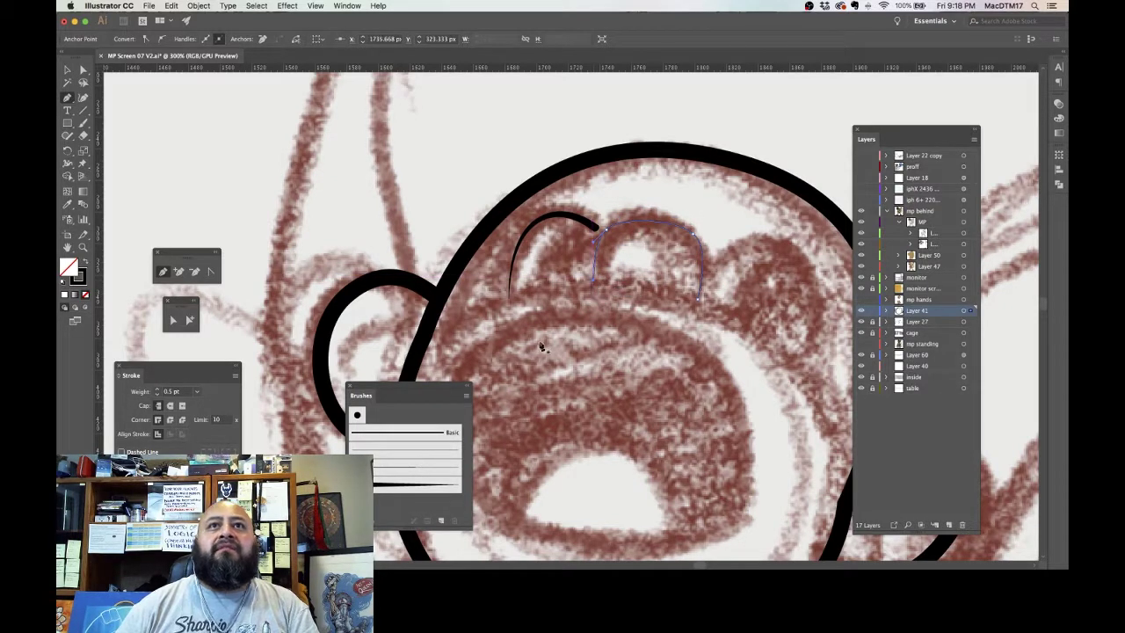
Step: Apply the tapered brush to the middle nose arc and set its stroke weight to 0.5 pt
left_click(400, 486)
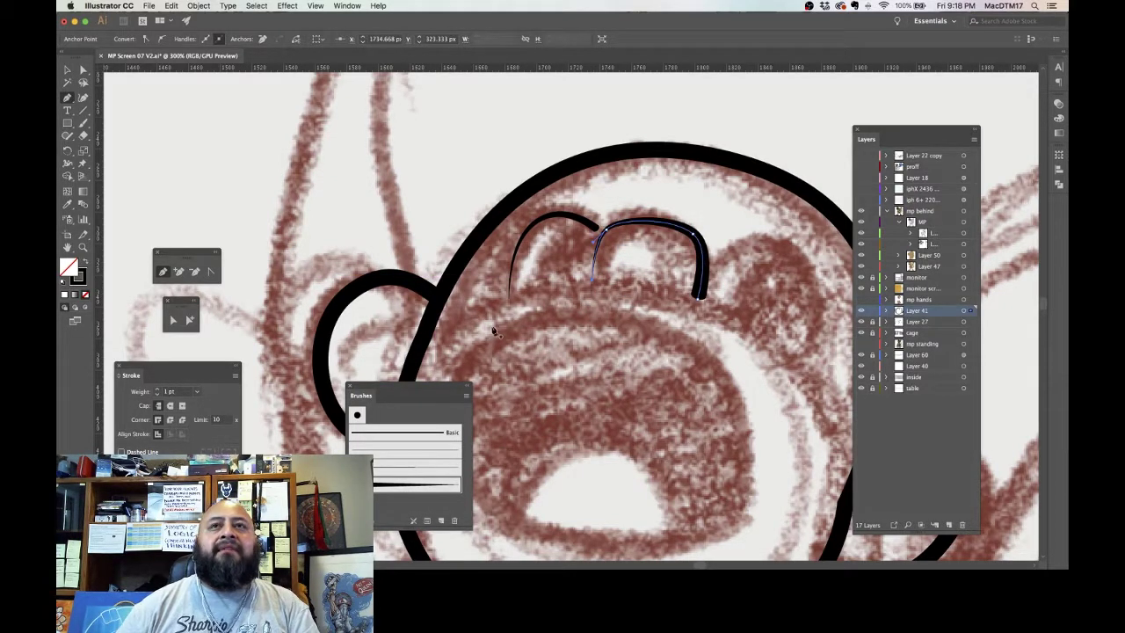
left_click(395, 470)
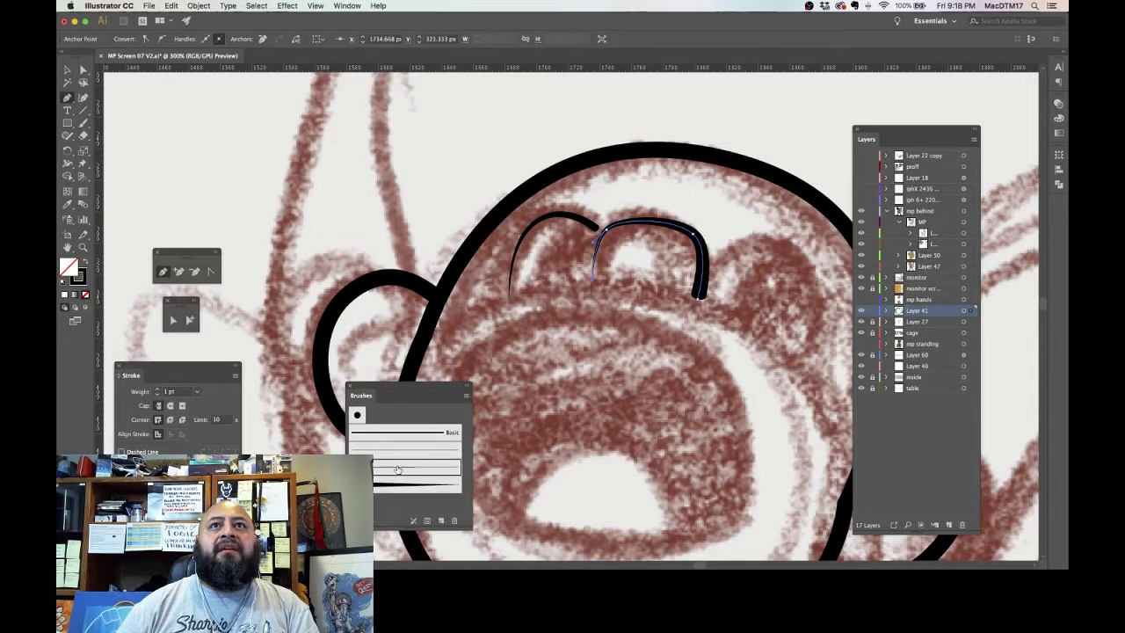
left_click(405, 485)
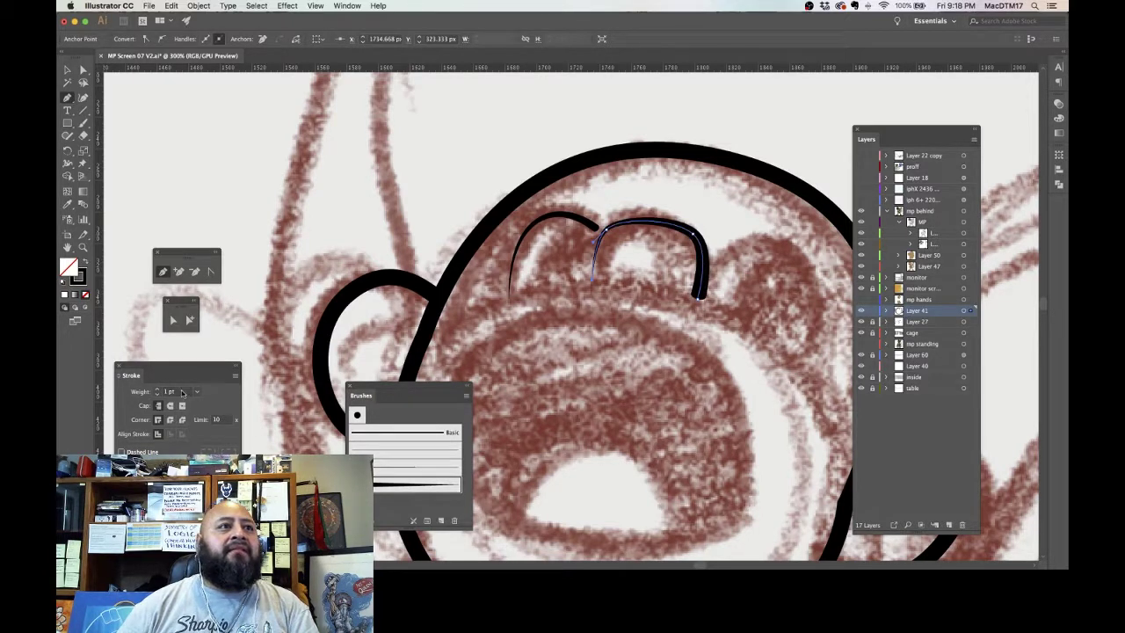
left_click(196, 392)
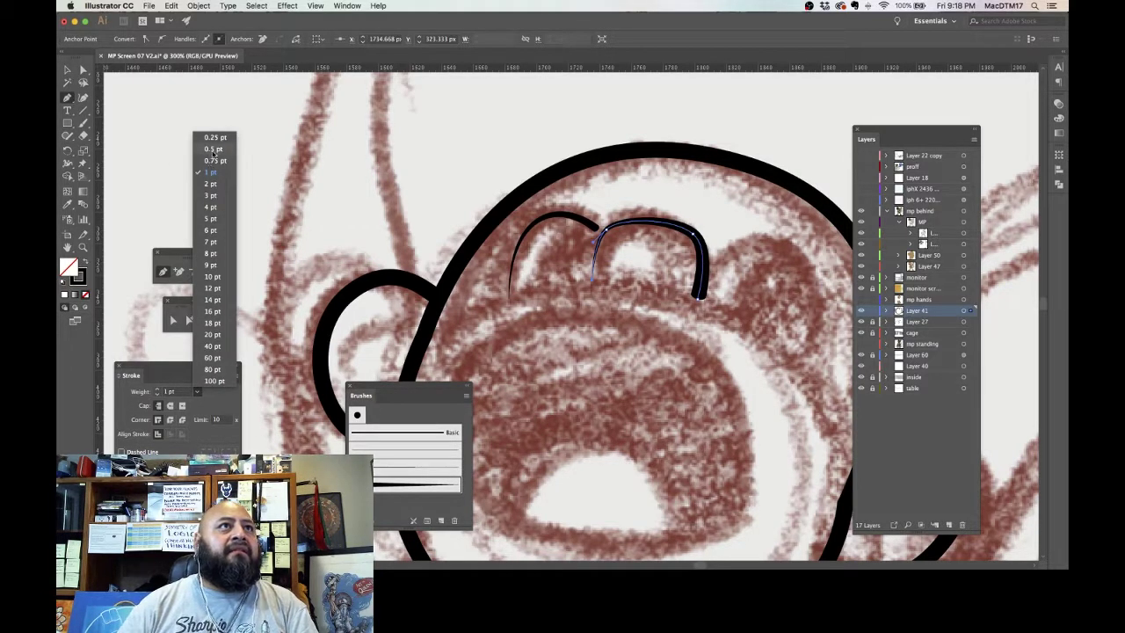
left_click(212, 149)
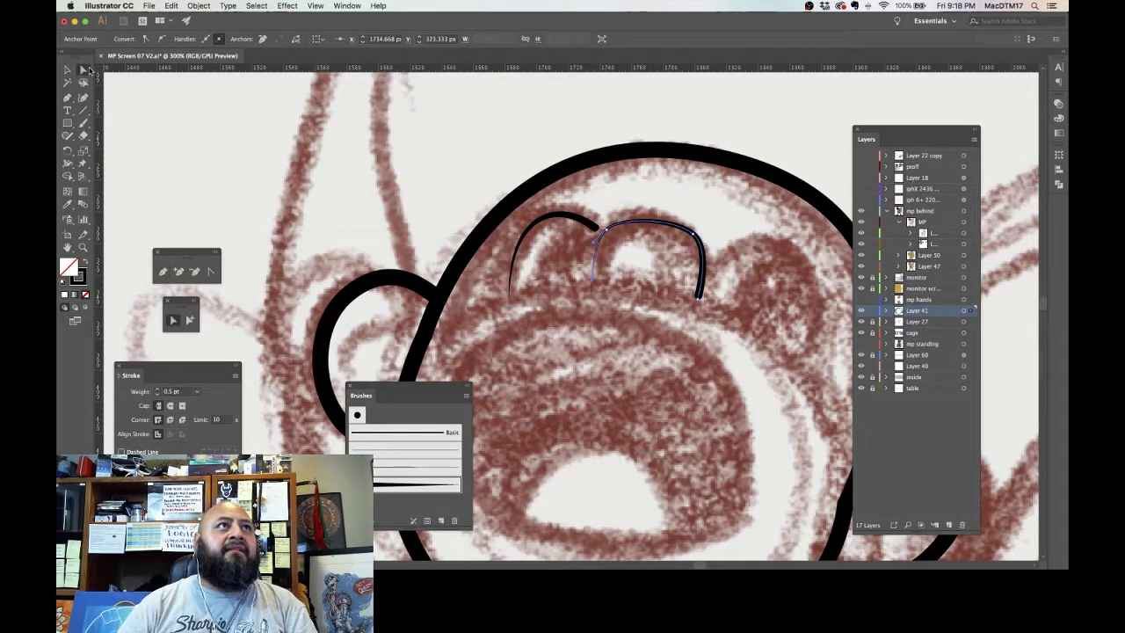
Step: Restyle the middle nose arc with the Basic brush and a 6 pt stroke weight, then deselect it
left_click(206, 158)
left_click_drag(522, 363, 803, 367)
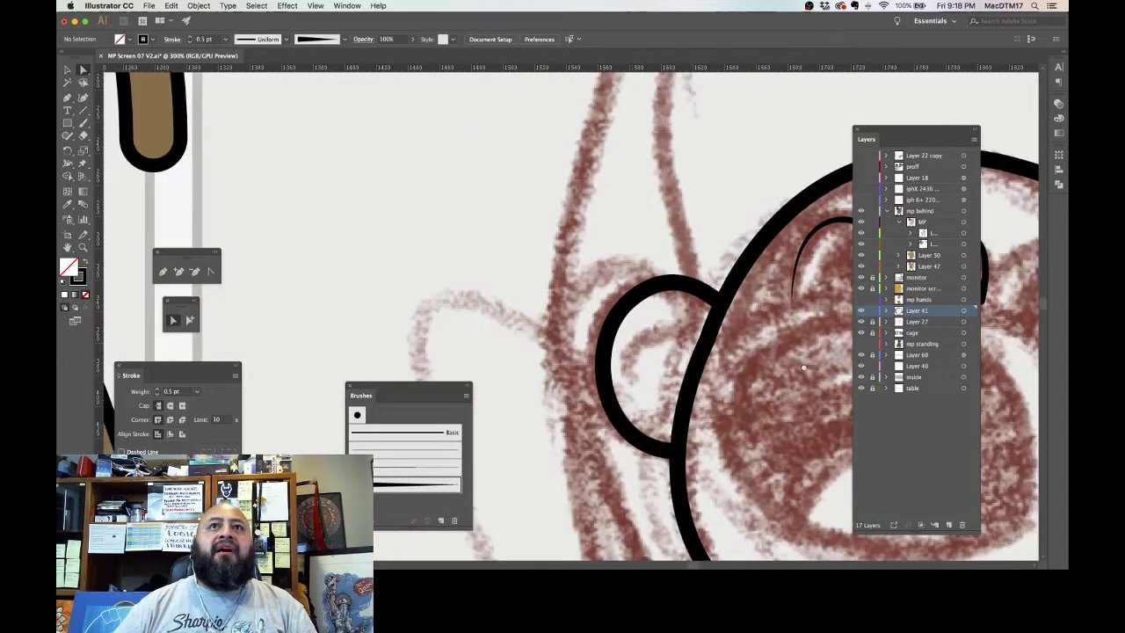
scroll(750, 362, "left", 2)
key("super+1")
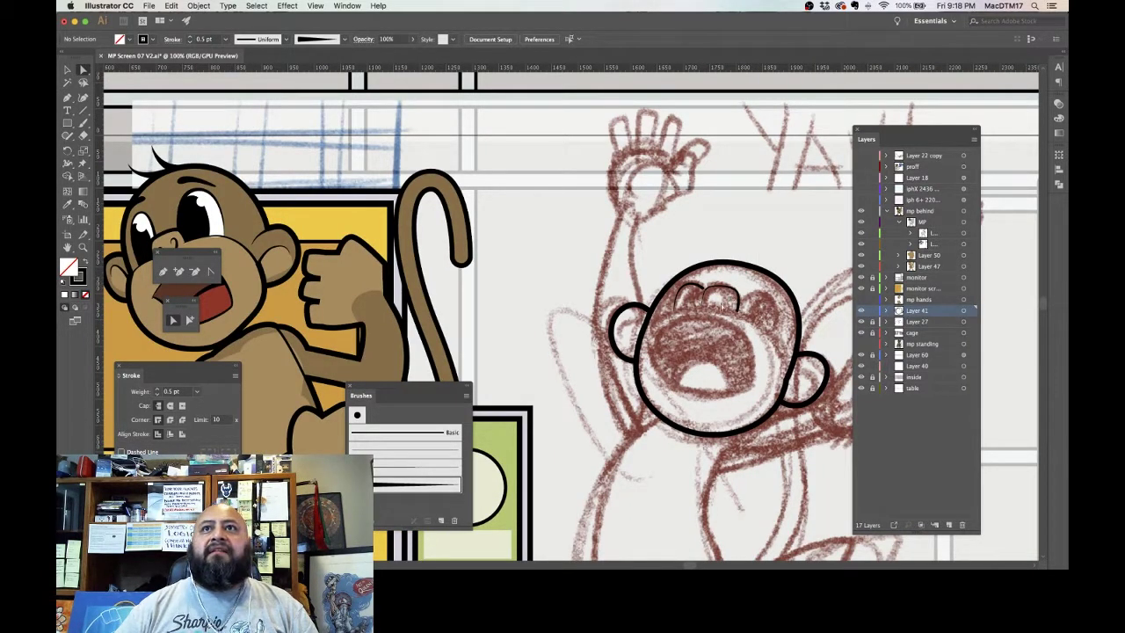
left_click(734, 291)
left_click(419, 434)
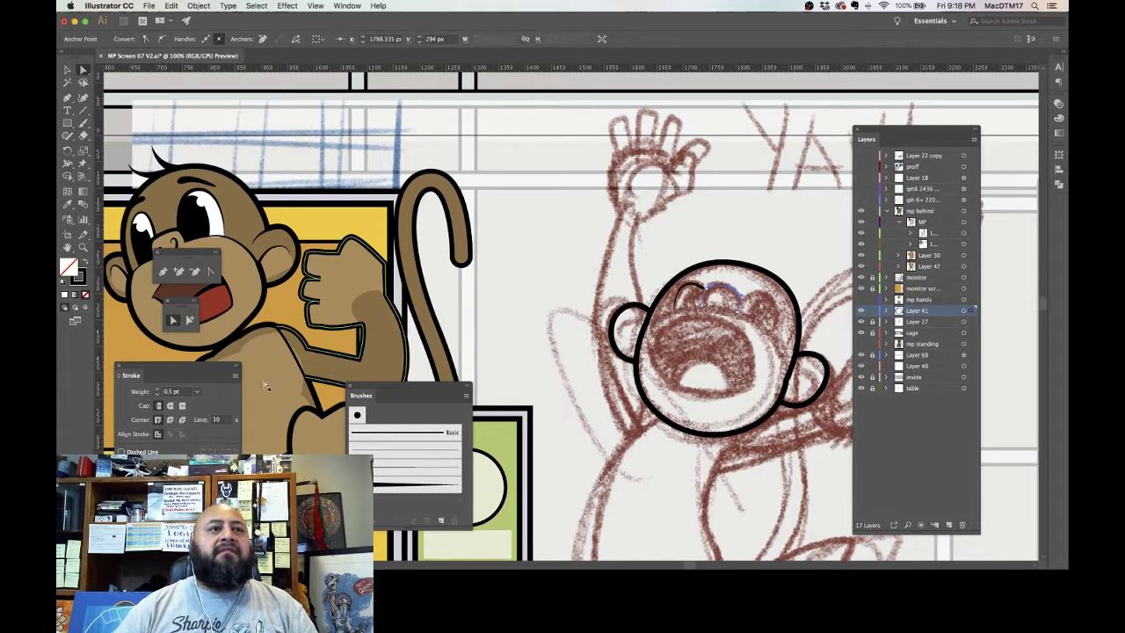
left_click(196, 395)
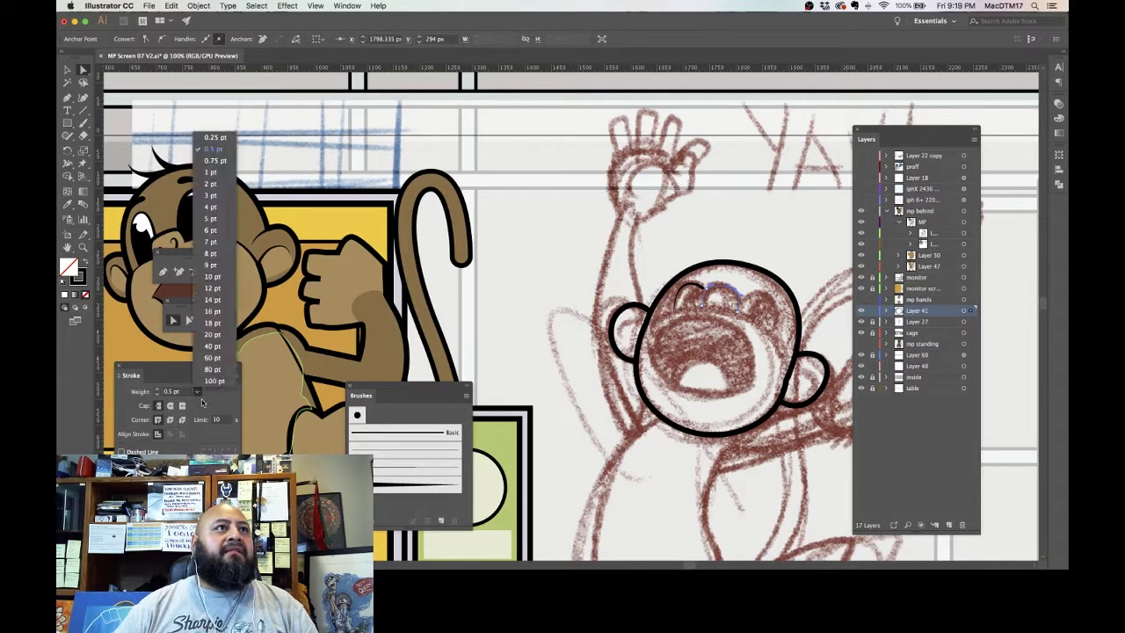
left_click(223, 233)
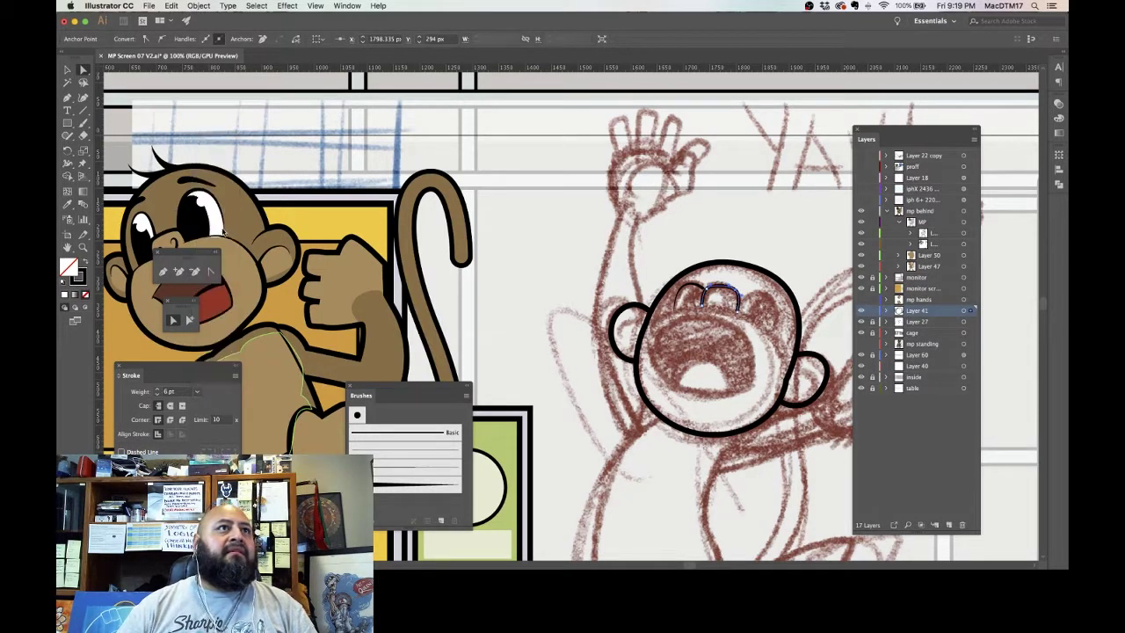
left_click(607, 230)
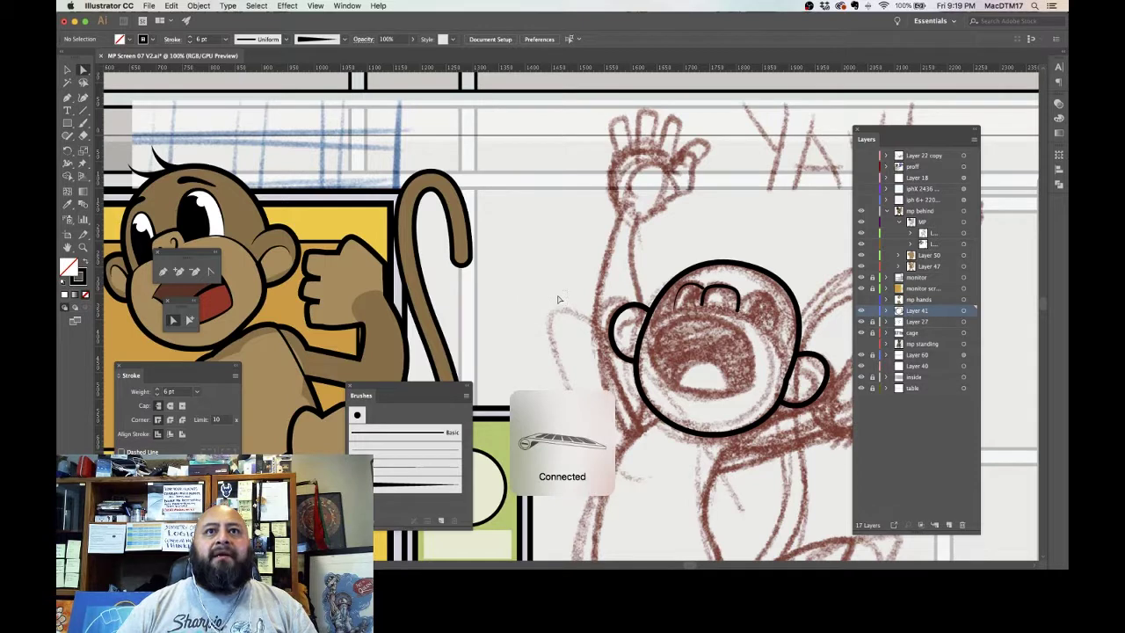
Step: Draw the muzzle's upper line with the Pen tool from the head's left edge to below the nose and apply the tapered brush
left_click_drag(575, 289, 528, 294)
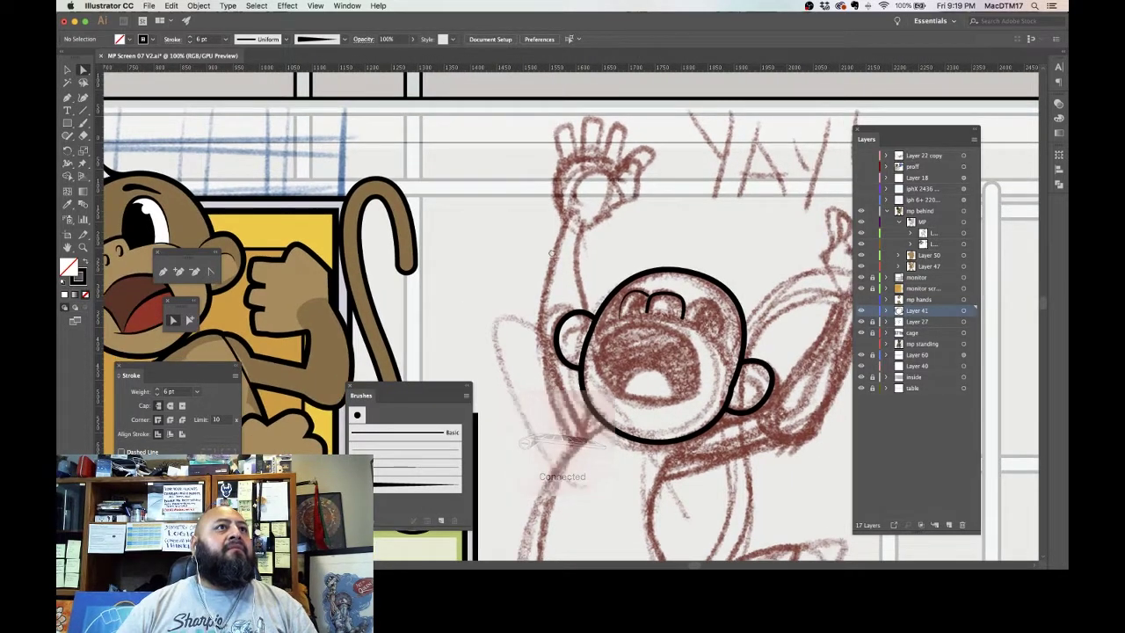
scroll(599, 216, "left", 4)
scroll(581, 237, "right", 2)
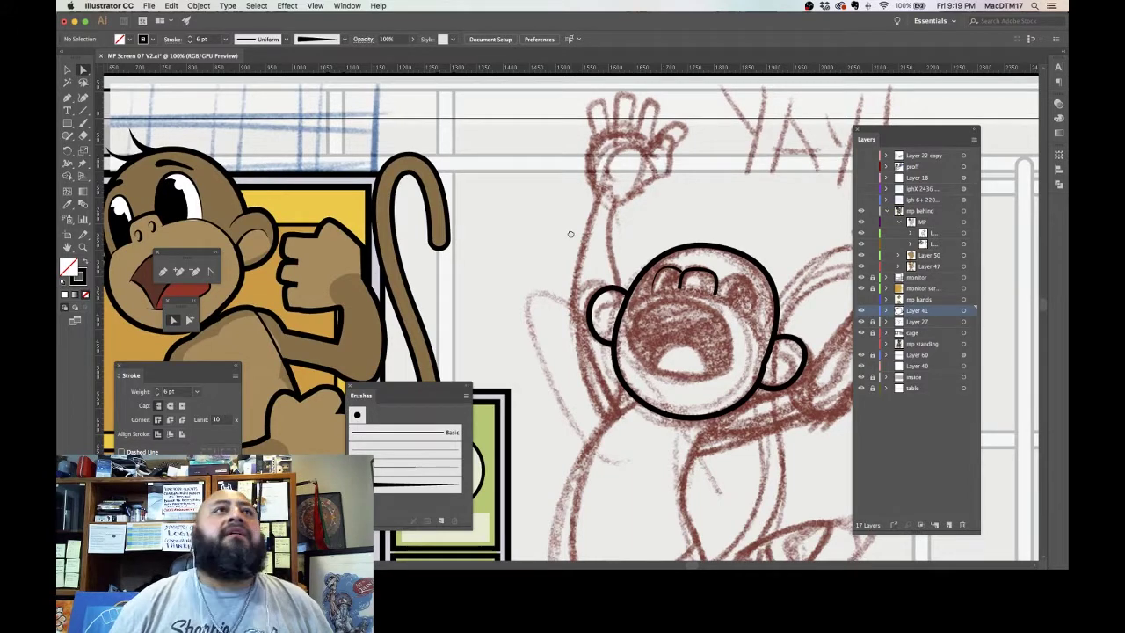
left_click_drag(570, 235, 570, 233)
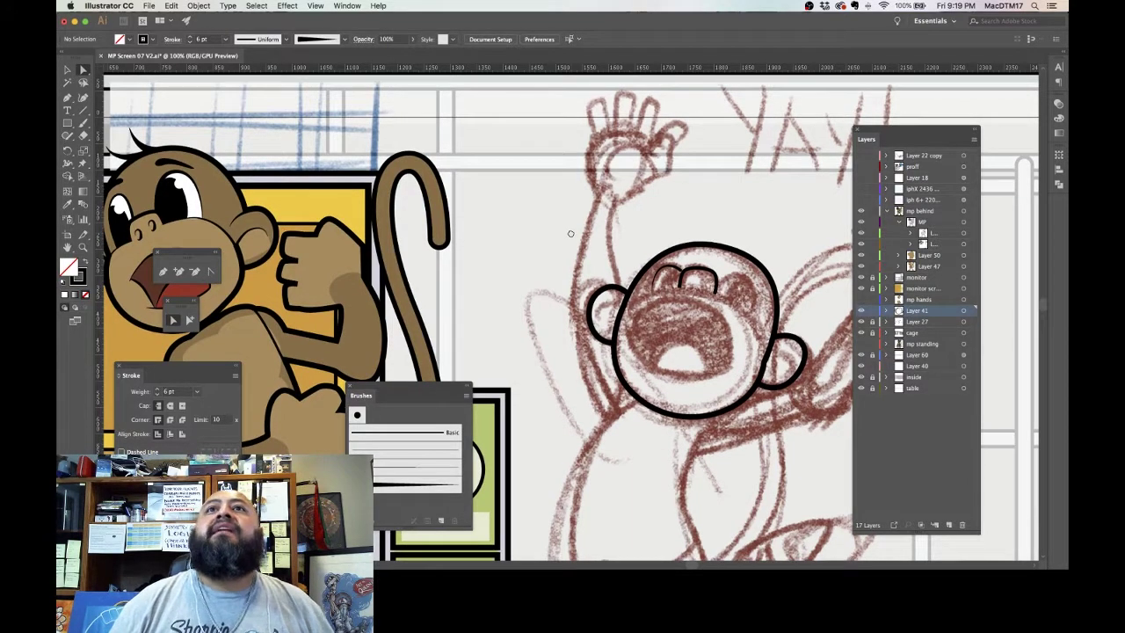
scroll(570, 233, "left", 1)
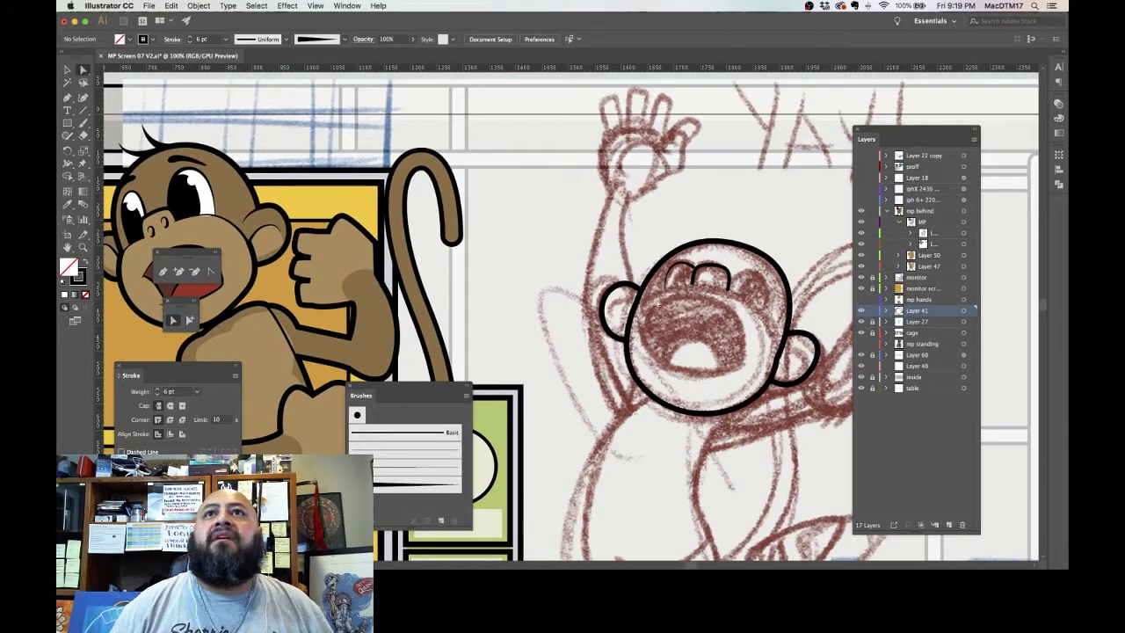
left_click(403, 490)
key("p")
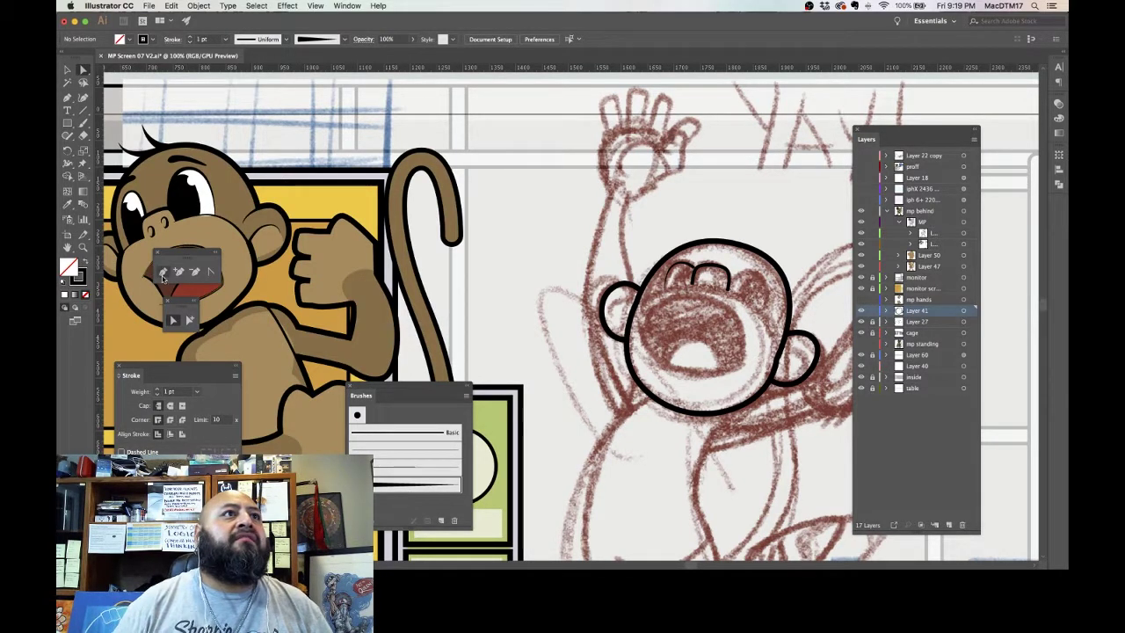
left_click(635, 302)
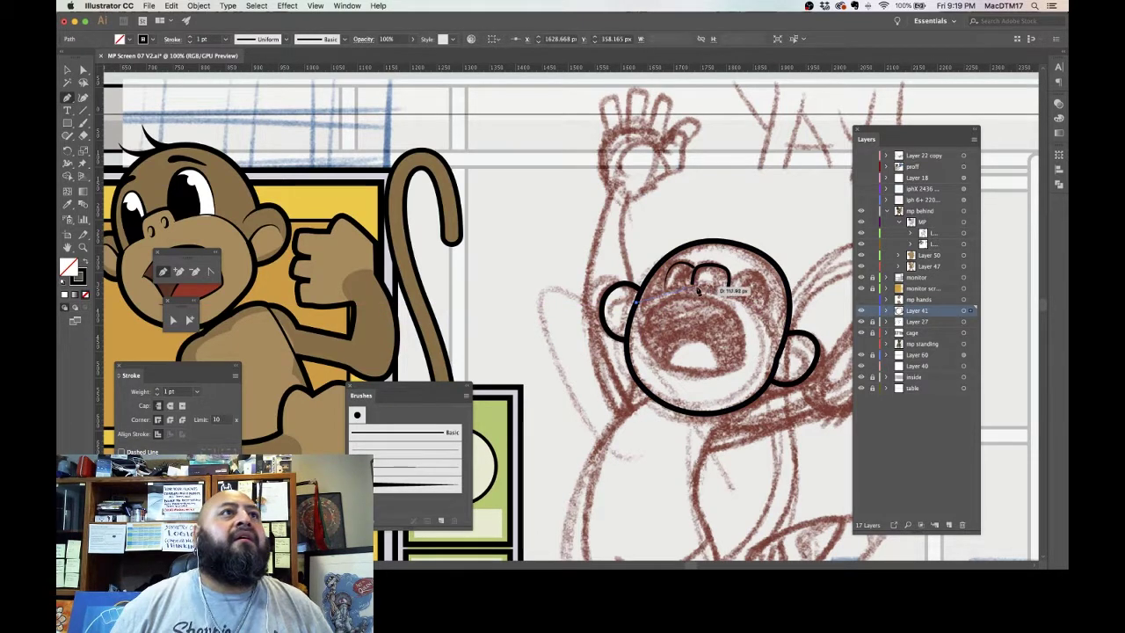
left_click(729, 285)
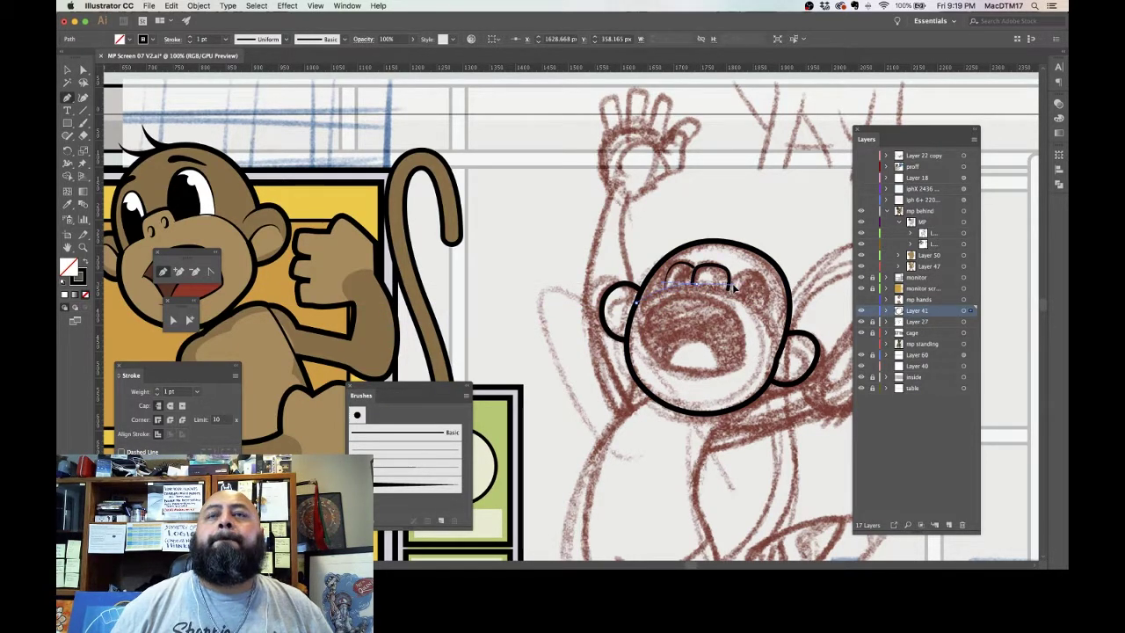
left_click(778, 297)
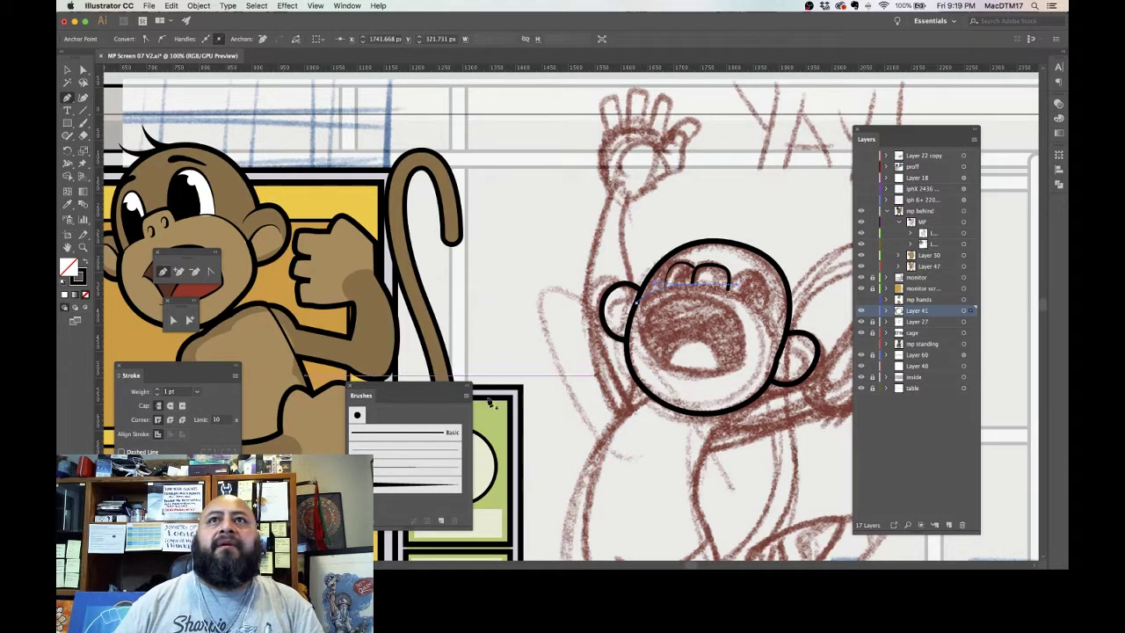
left_click(398, 485)
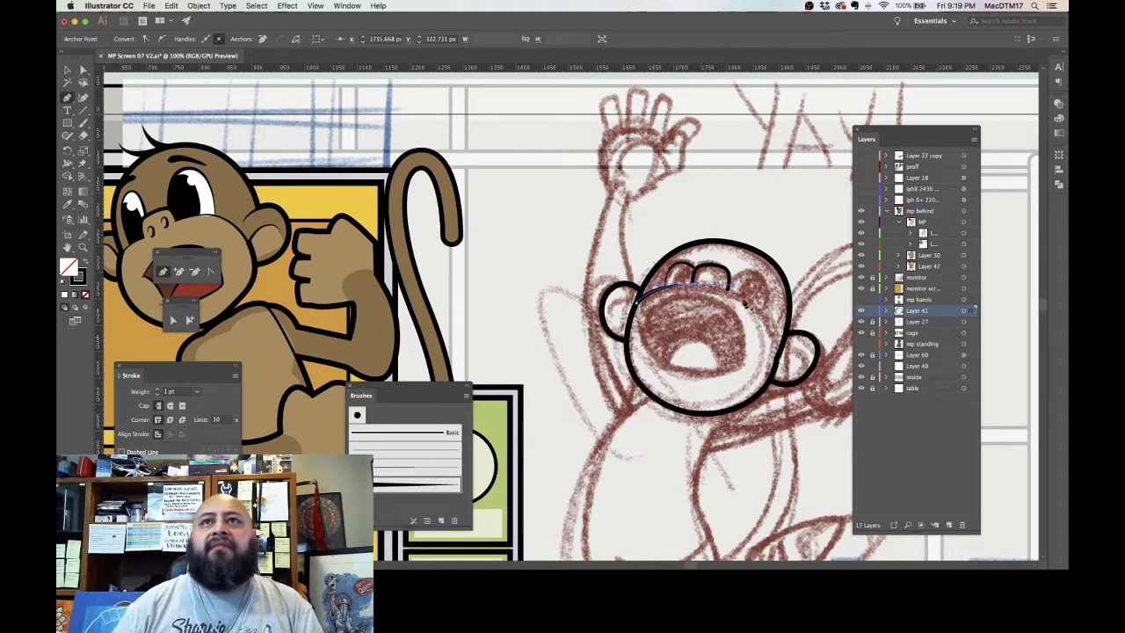
Step: Draw the muzzle's right line from the head's right edge up to the nose with the tapered brush at 0.75 pt
left_click(777, 359)
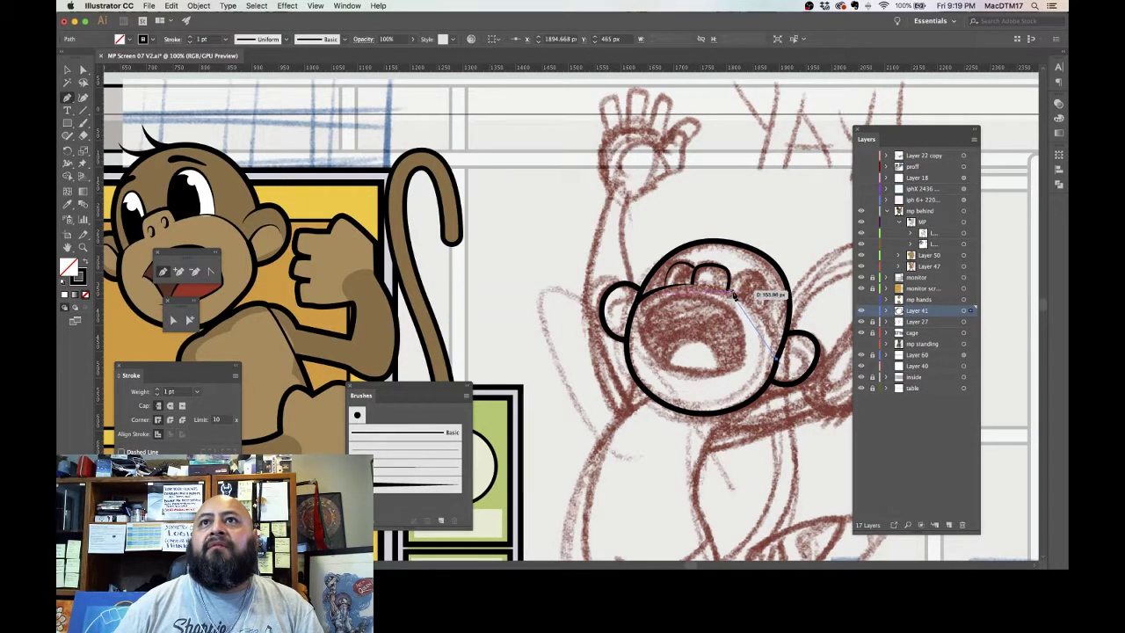
left_click(695, 277)
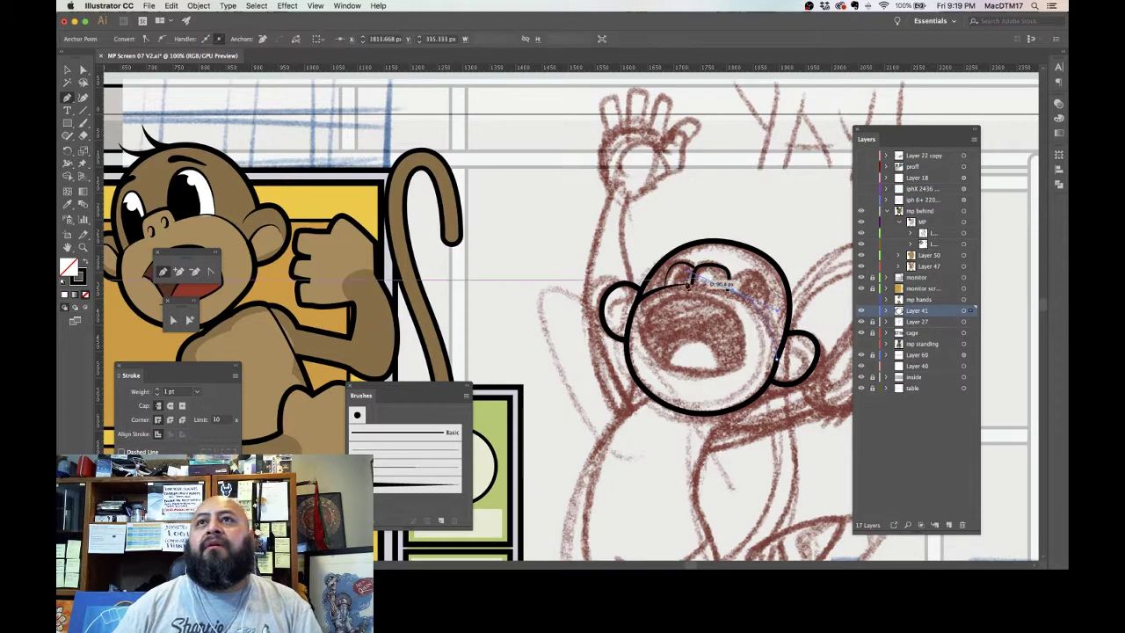
left_click(417, 489)
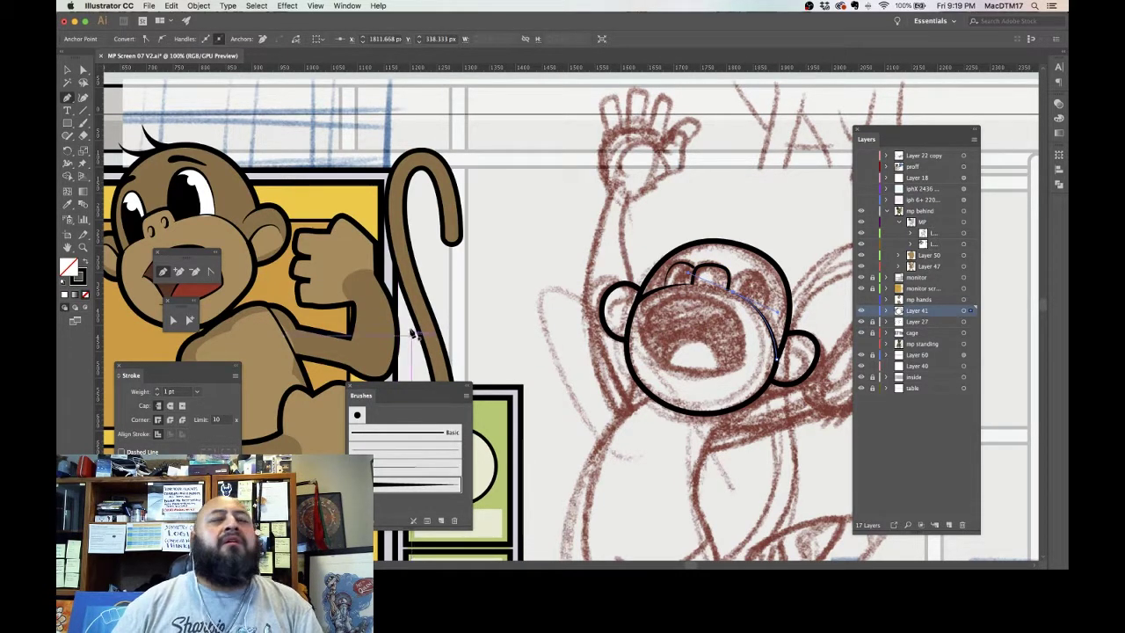
left_click(196, 394)
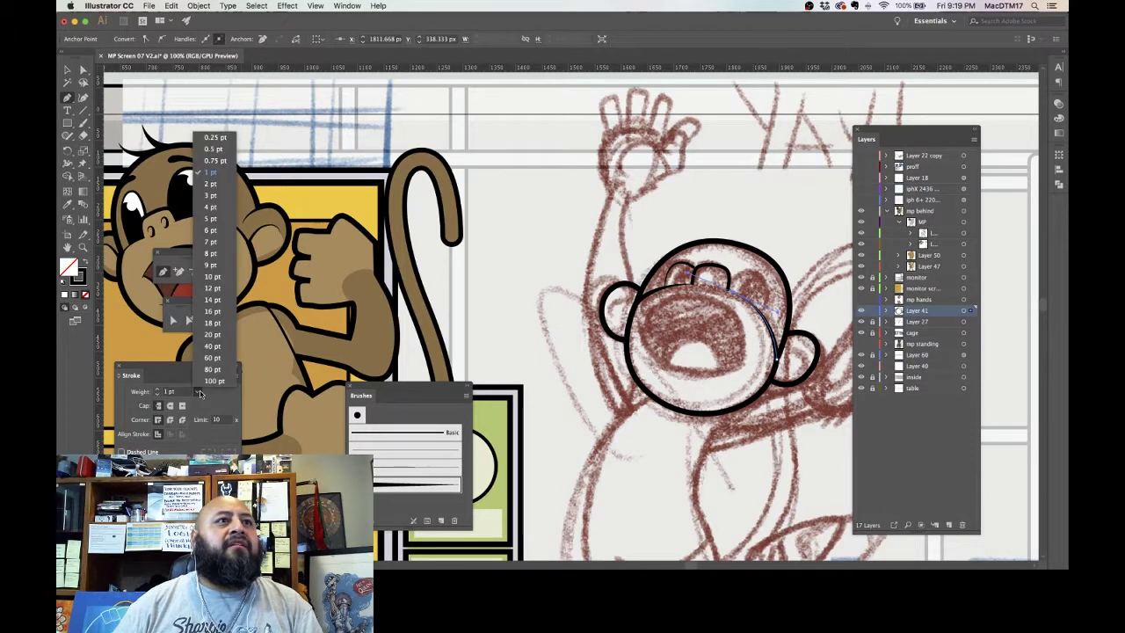
left_click(220, 167)
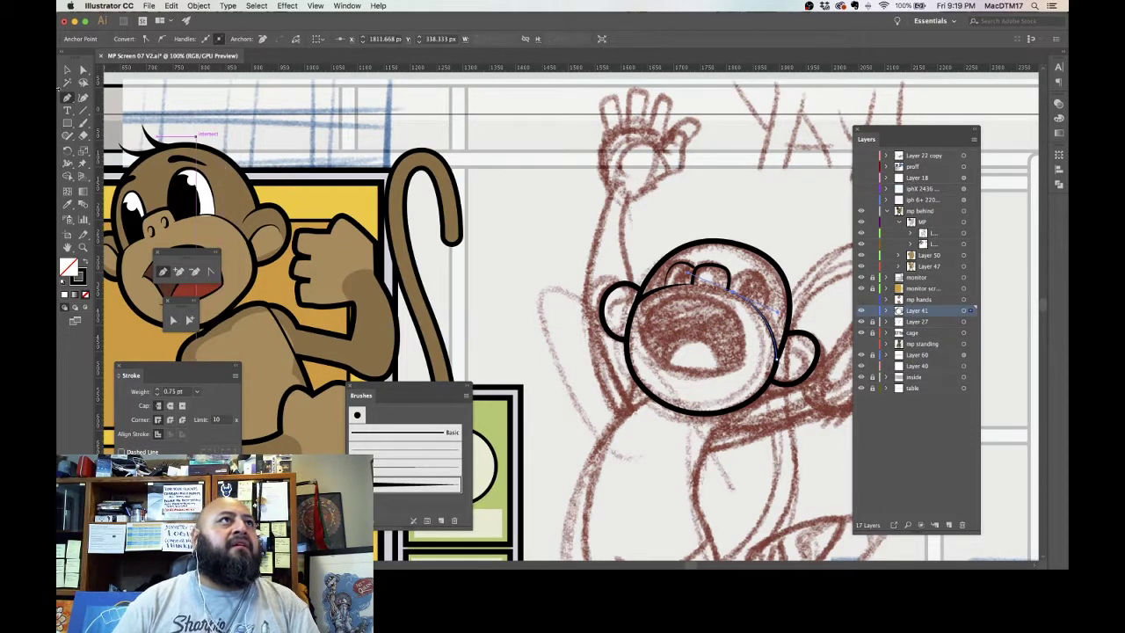
Step: Select the muzzle's left line, set its stroke weight to 0.75 pt and deselect it
left_click(83, 70)
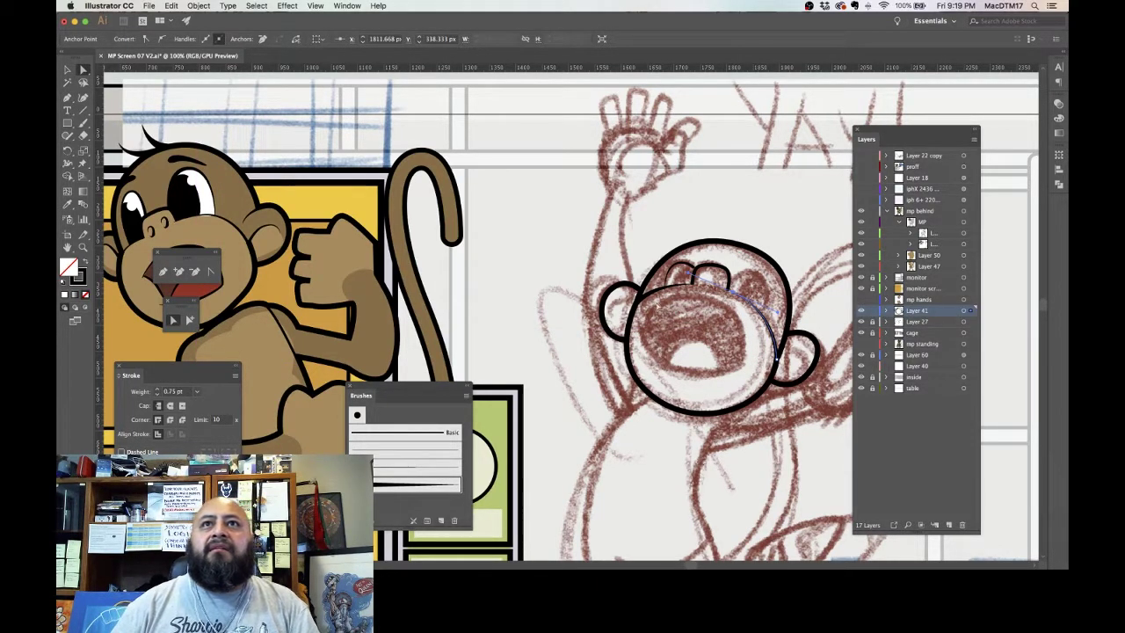
left_click(664, 292)
left_click(199, 392)
left_click(203, 402)
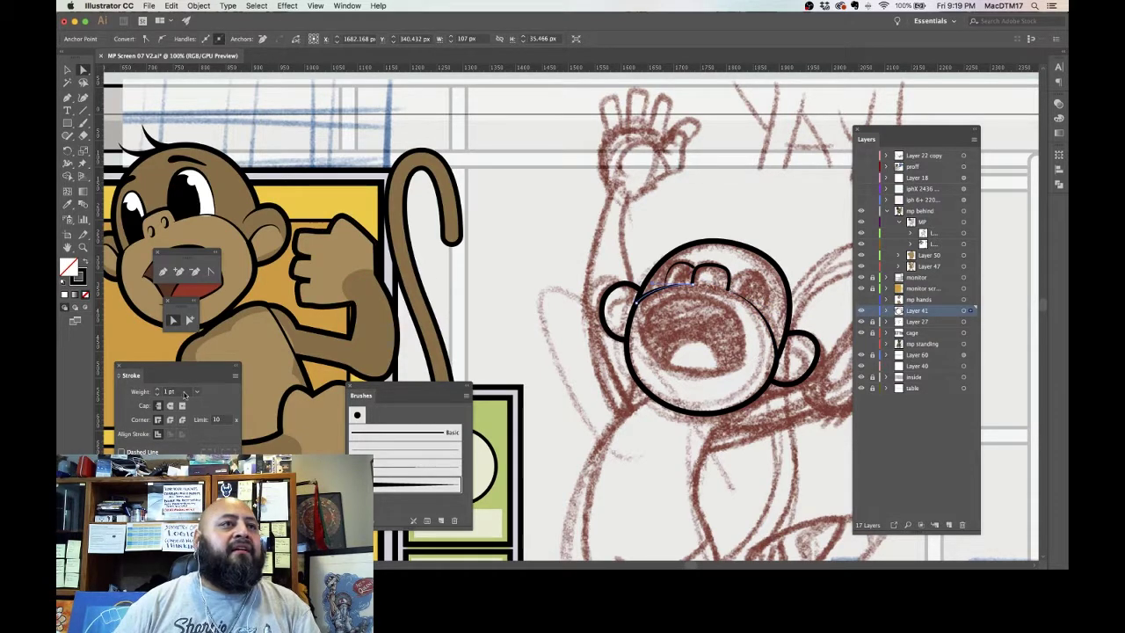
left_click(200, 394)
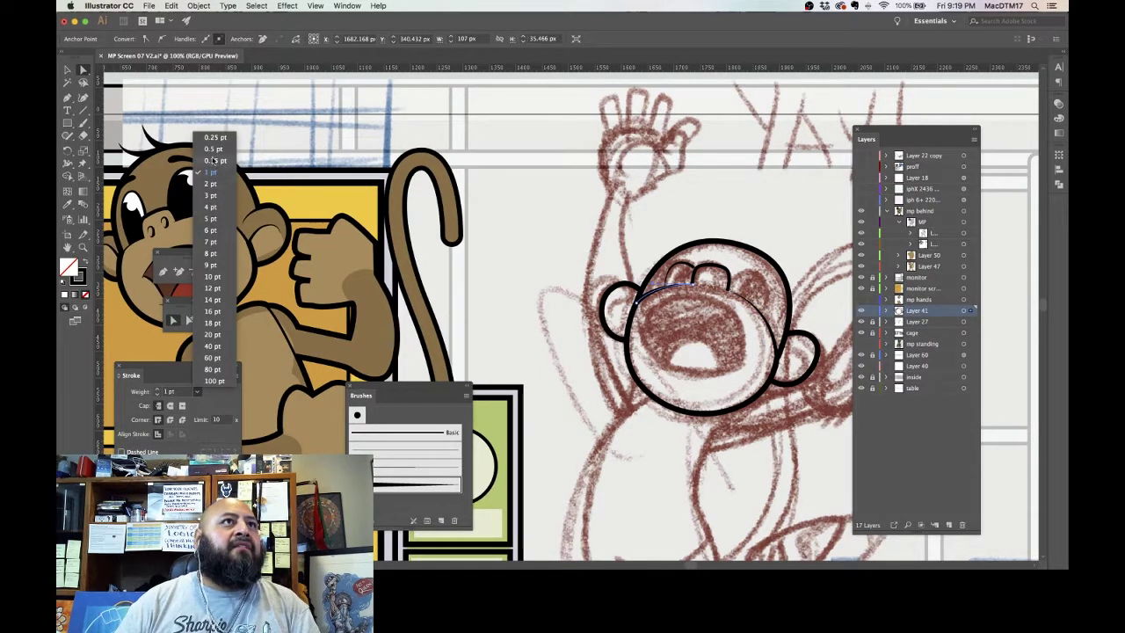
left_click(214, 160)
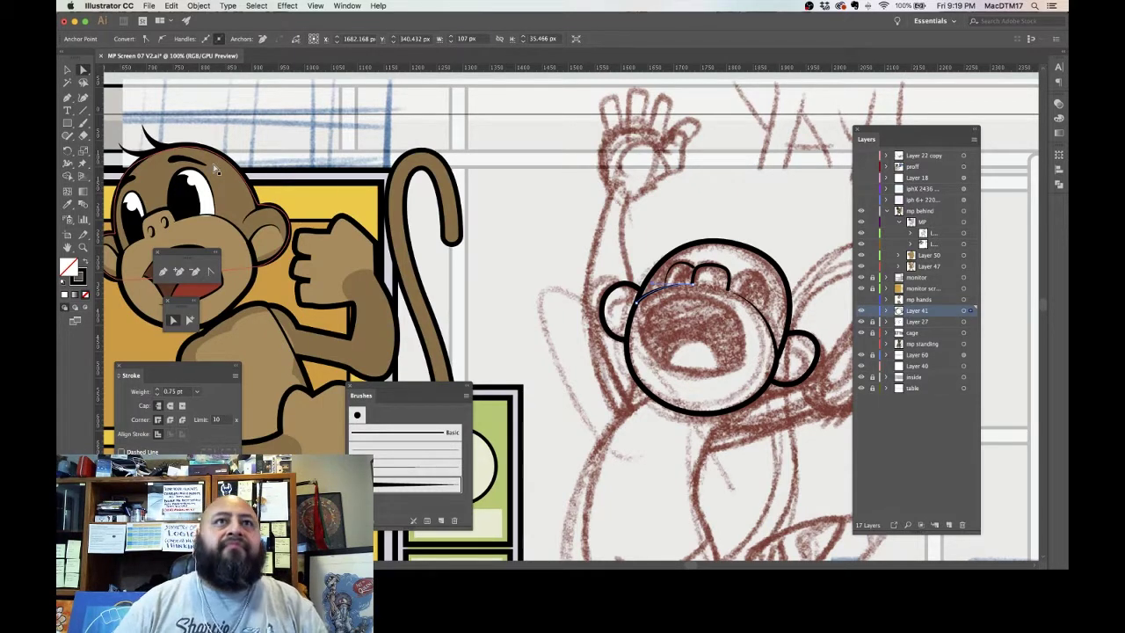
left_click(707, 354)
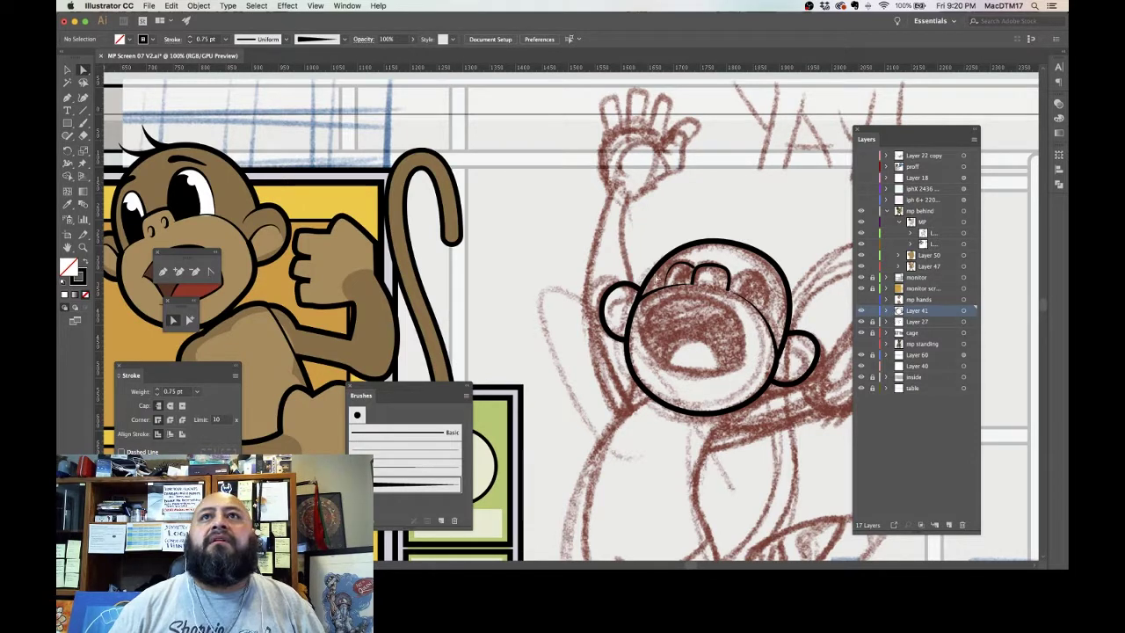
Step: Adjust the lower end anchor of the left eye arc so it meets the muzzle's upper line, and deselect it
left_click(679, 274)
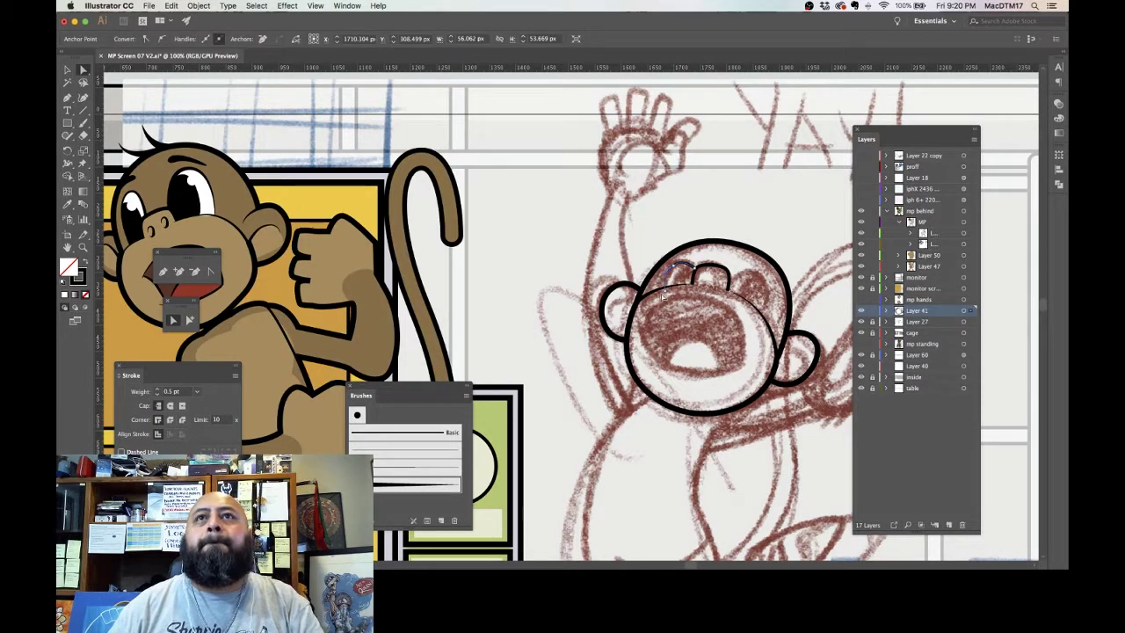
left_click(674, 298)
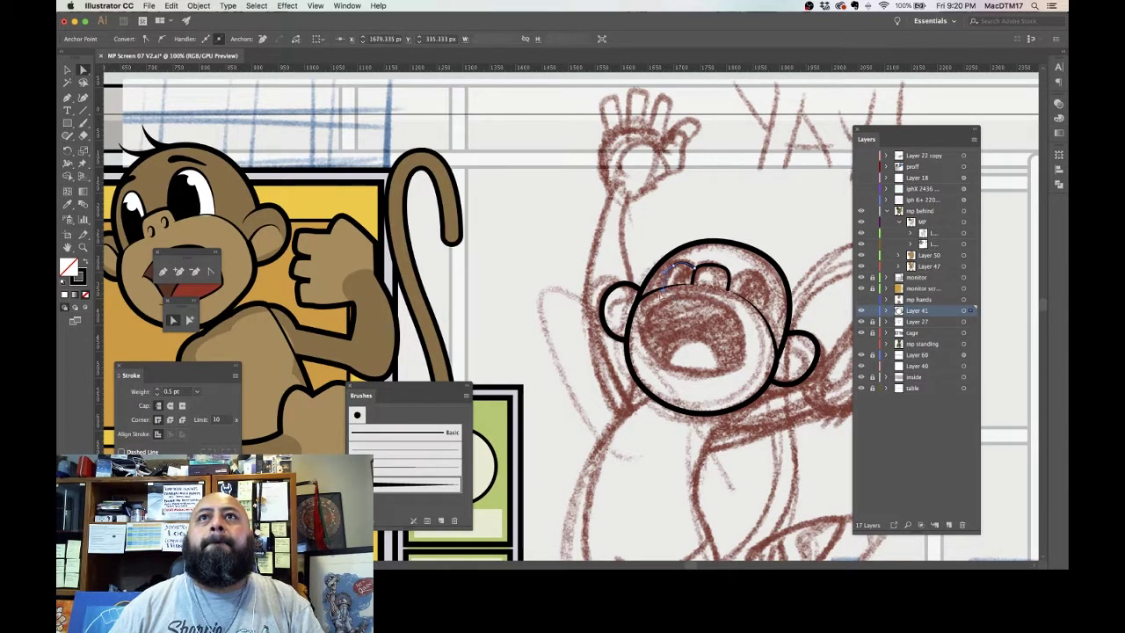
mouse_move(661, 291)
left_mouse_down()
mouse_move(708, 264)
mouse_move(683, 261)
mouse_move(710, 276)
left_mouse_up()
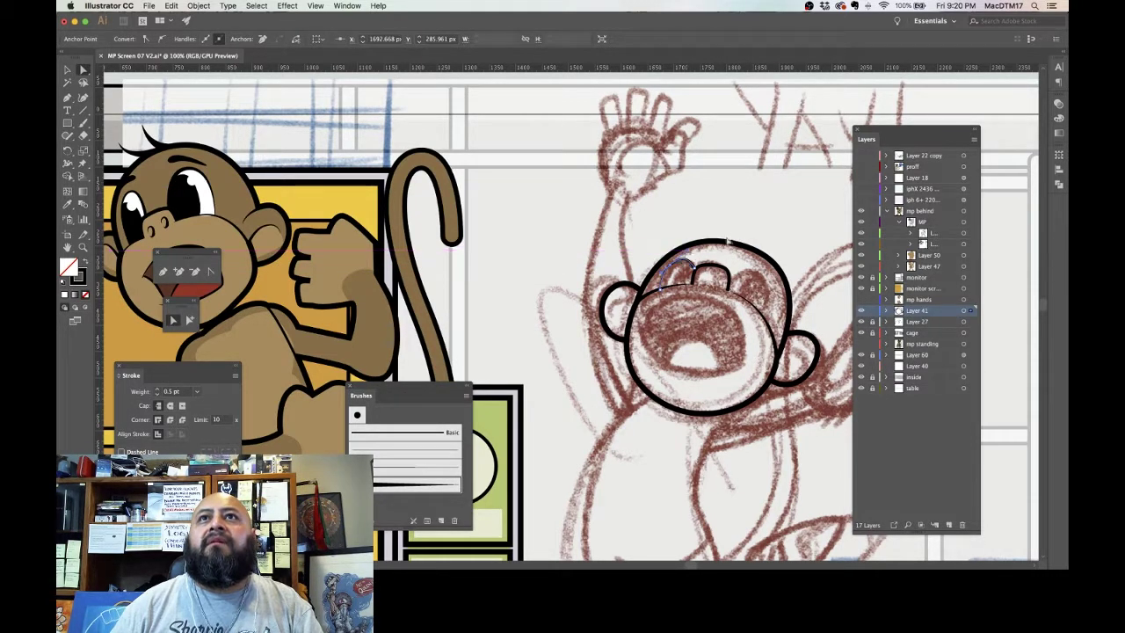
left_click(813, 208)
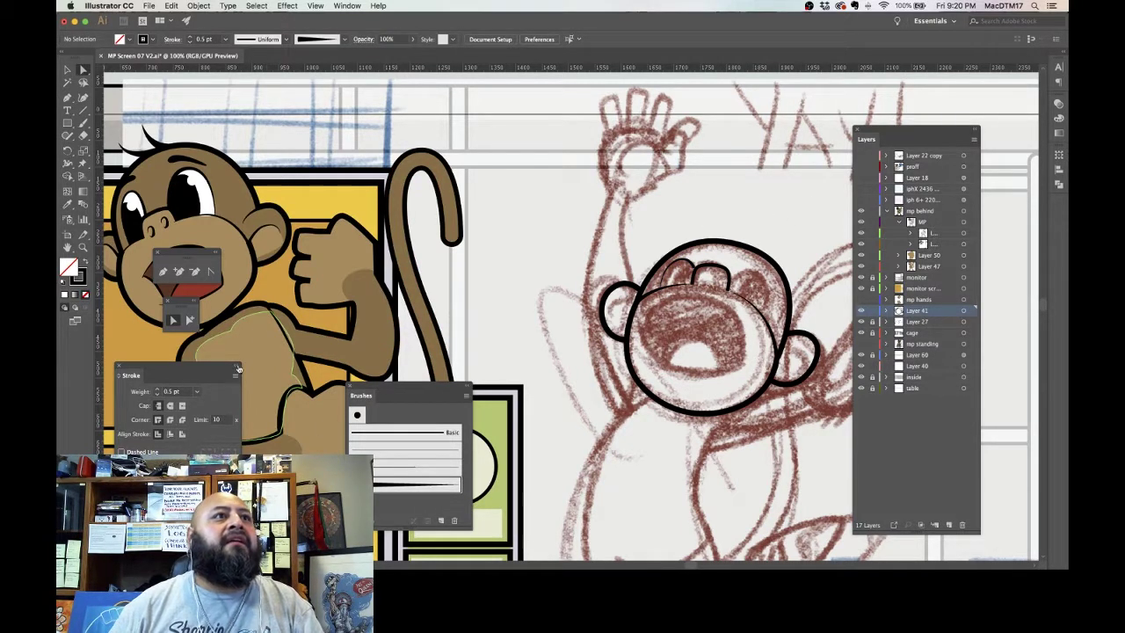
Step: Draw the right eye's arc with the Pen tool from the nose to the muzzle's right line, using the tapered brush at 0.5 pt
left_click(163, 271)
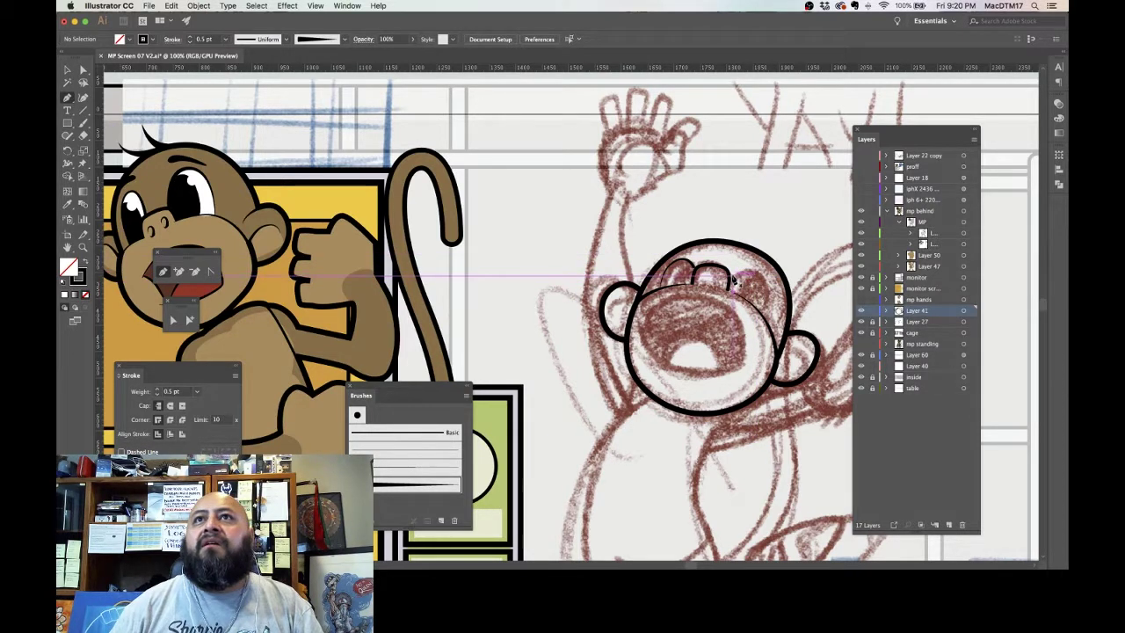
left_click_drag(733, 277, 780, 272)
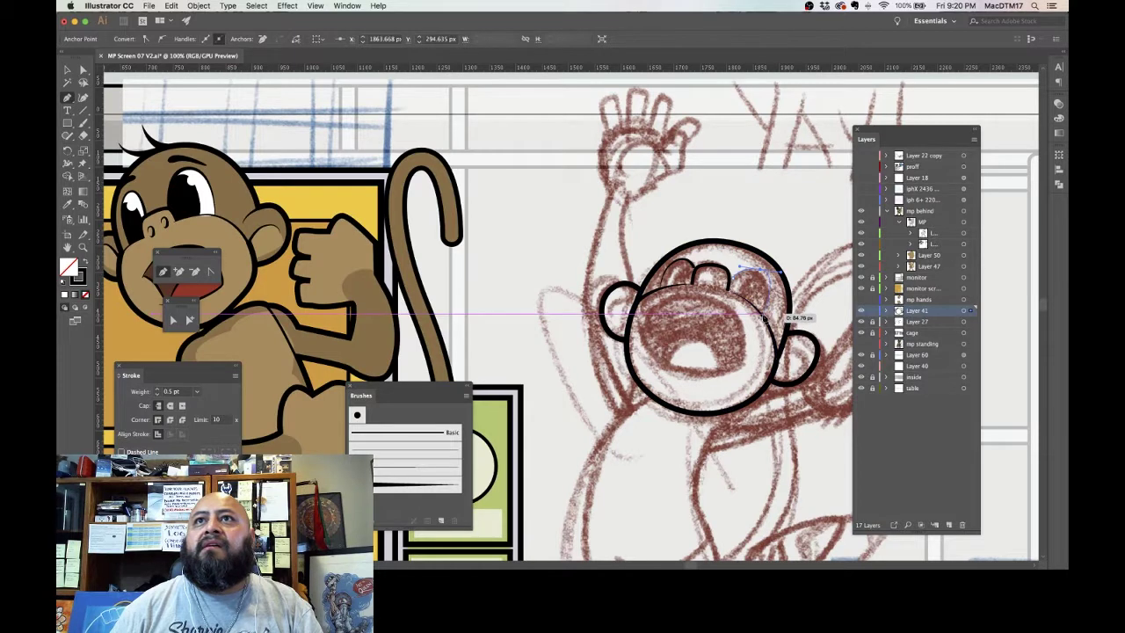
left_click(764, 314)
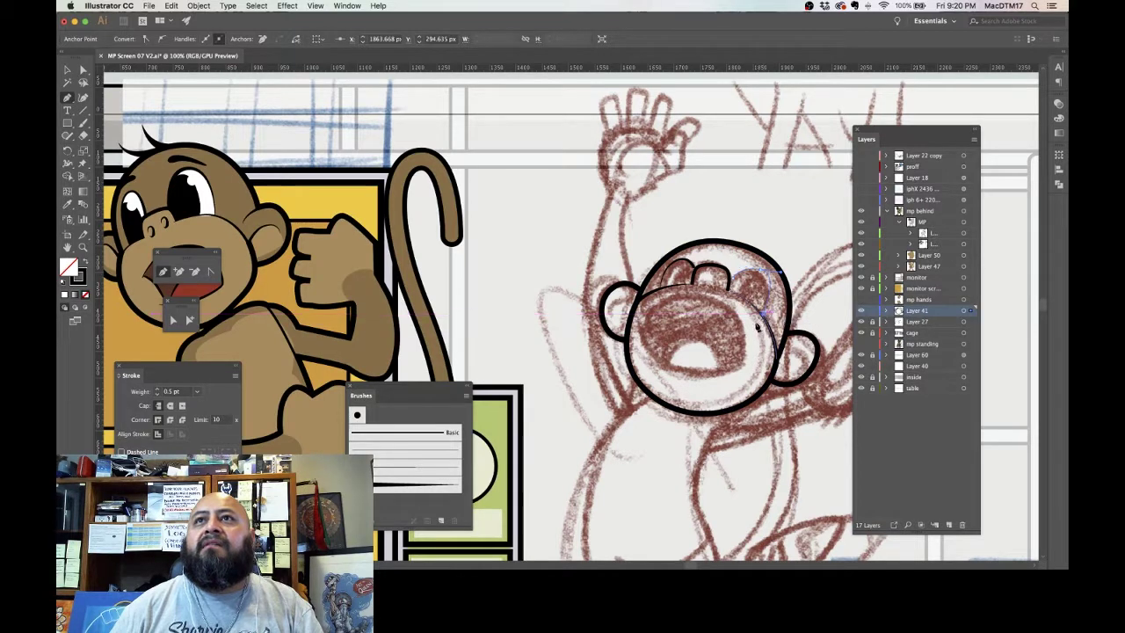
left_click(384, 488)
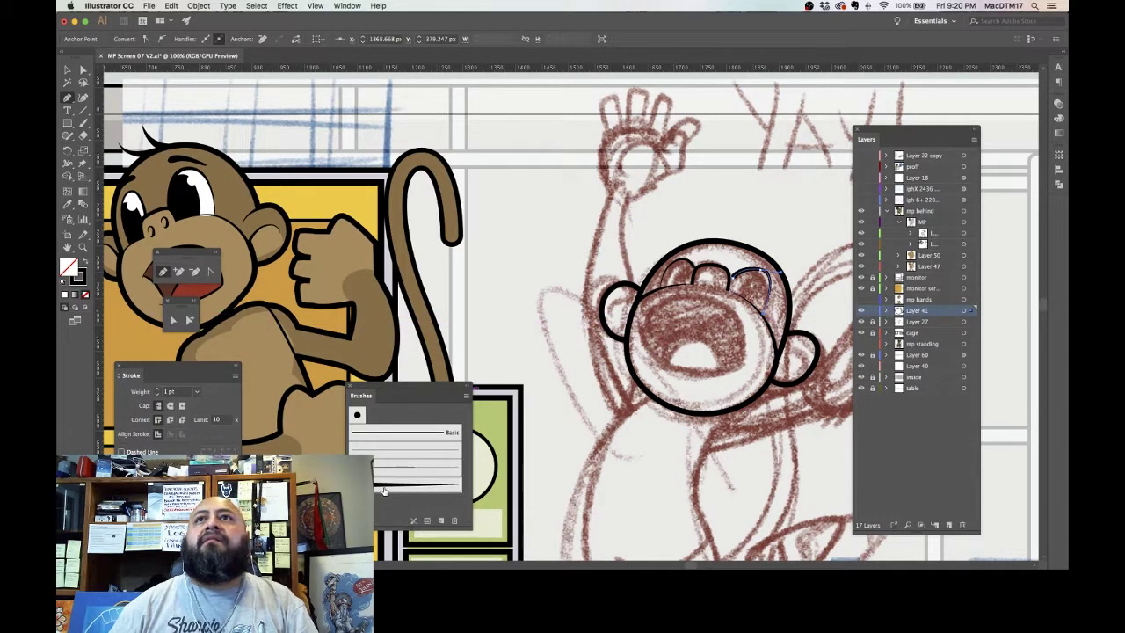
left_click(176, 391)
left_click(198, 391)
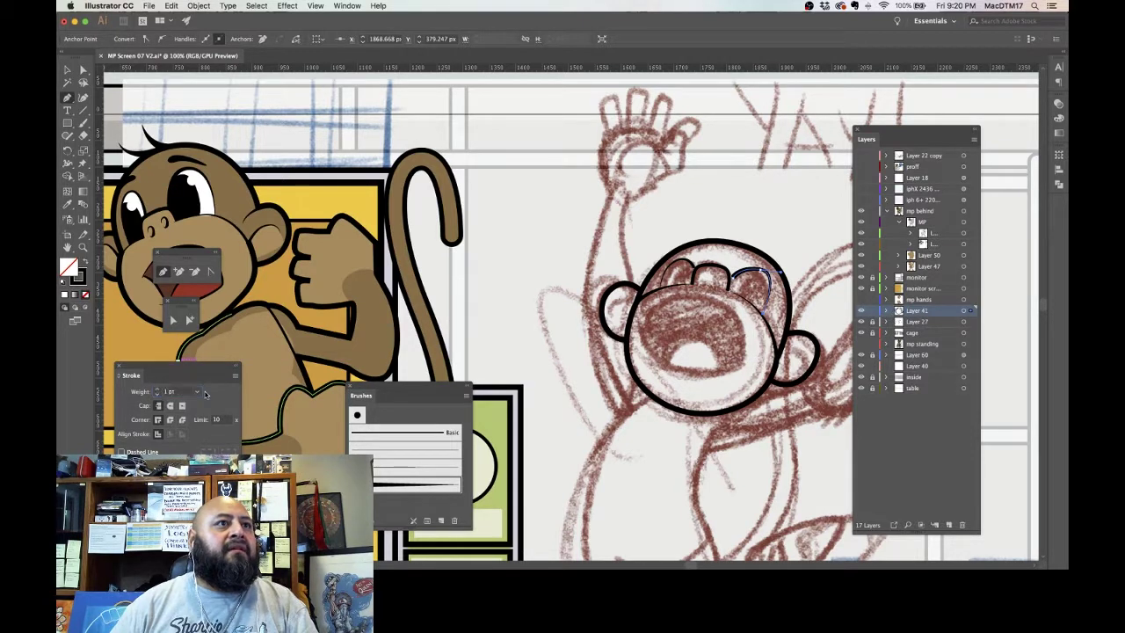
left_click(159, 395)
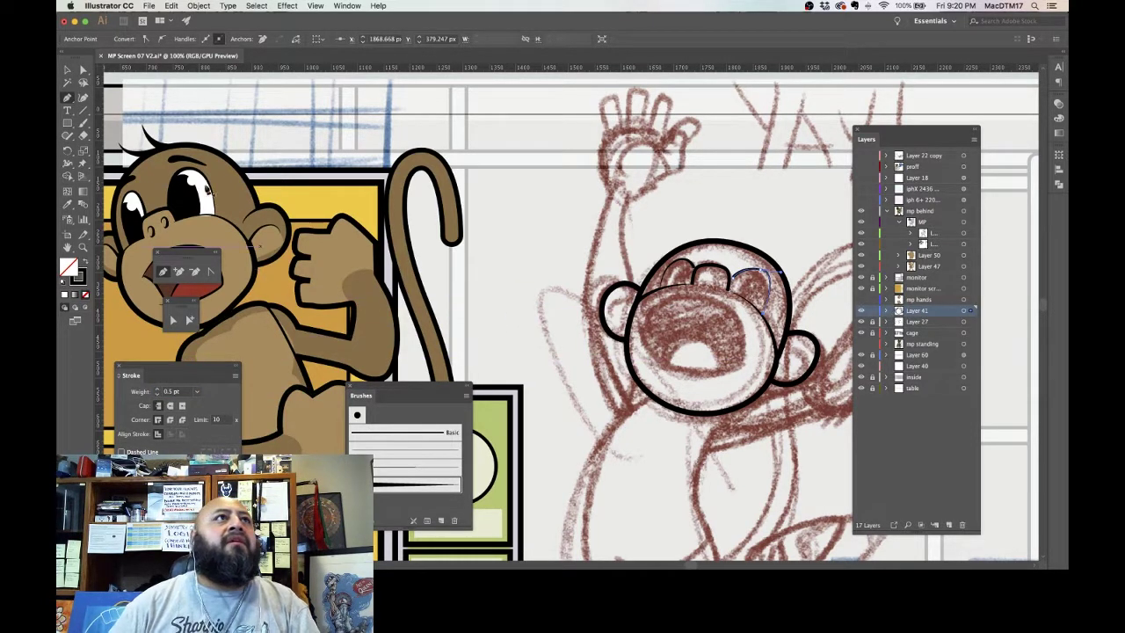
Step: Reshape the right eye arc by moving its start anchor onto the nose arc and refining its top anchor, and deselect it
left_click(83, 69)
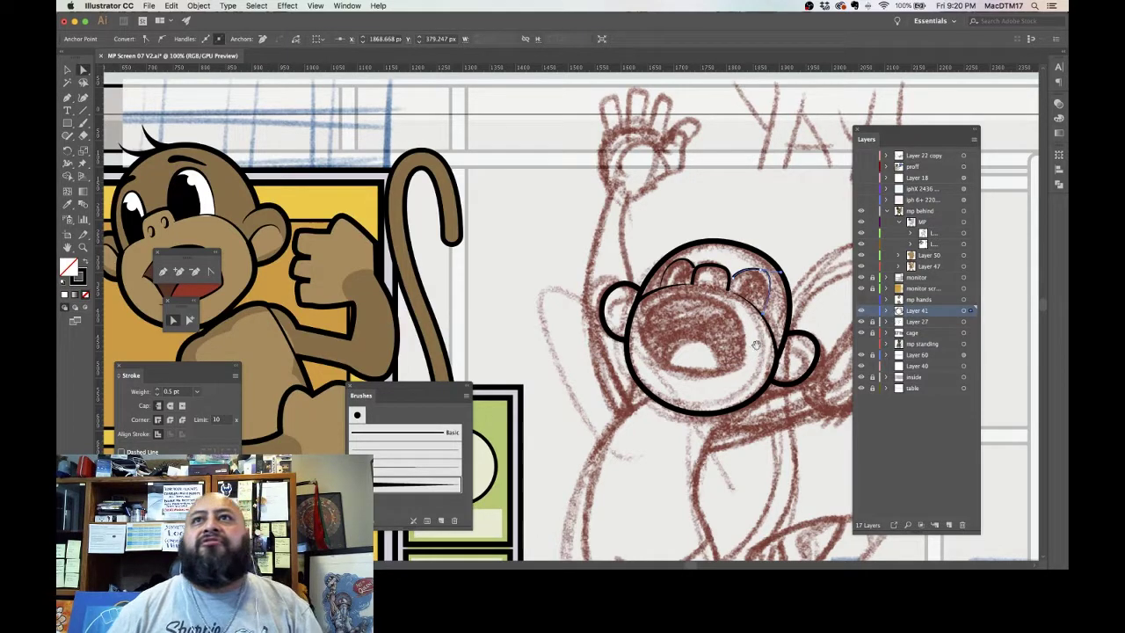
left_click_drag(673, 388, 658, 397)
scroll(658, 398, "right", 3)
scroll(658, 398, "up", 1)
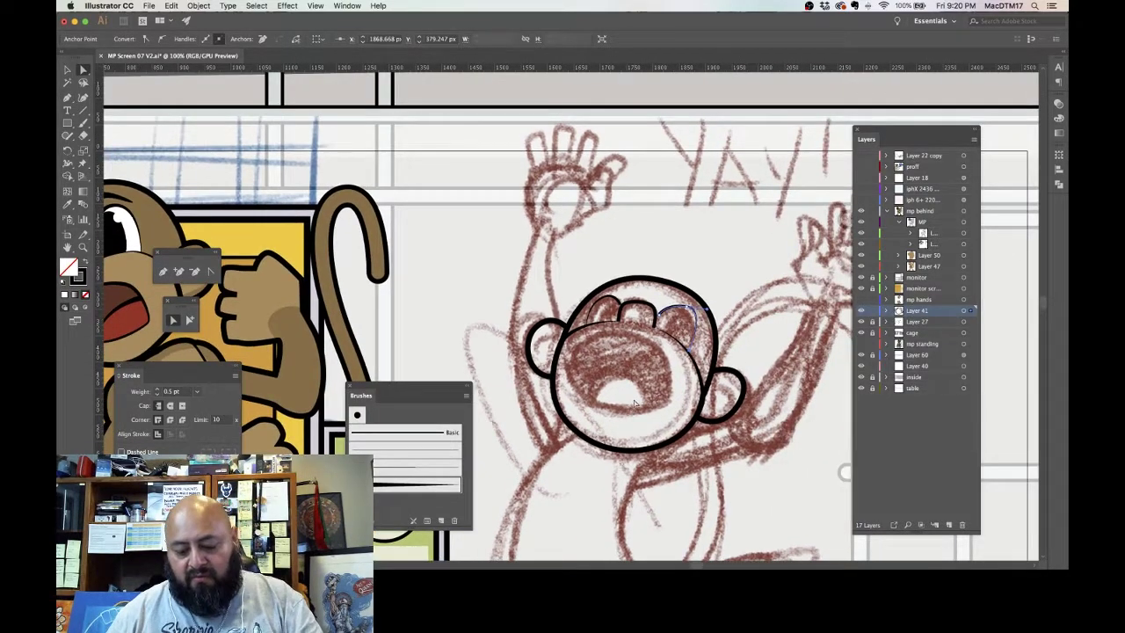
key("super+=")
key("super+=")
key("super+=")
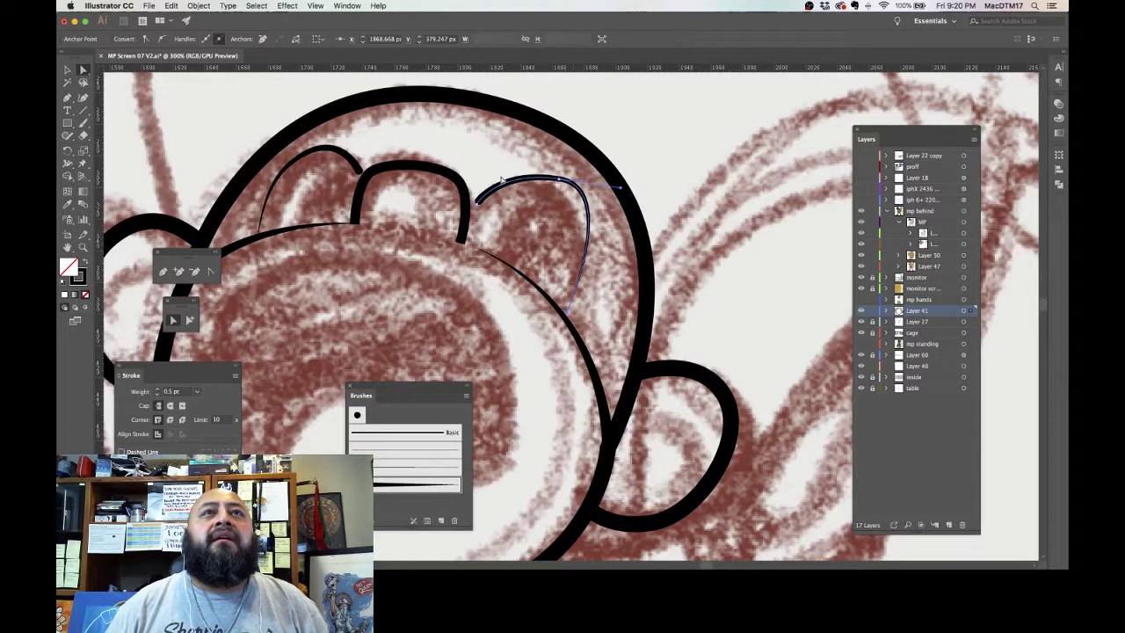
left_click_drag(477, 202, 466, 204)
left_click_drag(558, 179, 605, 196)
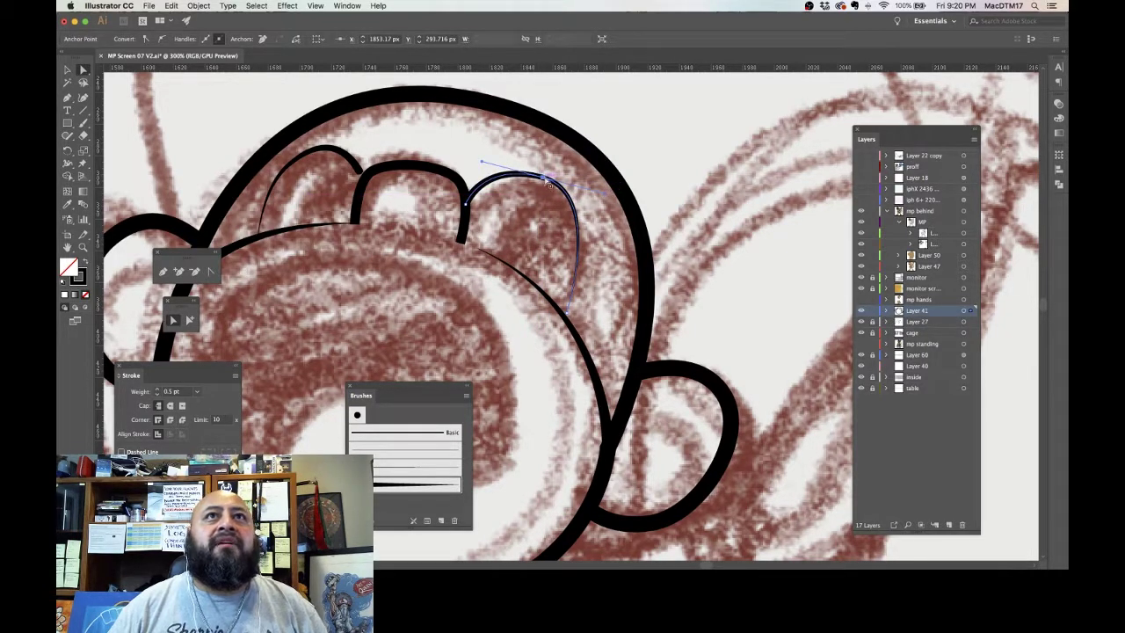
left_click_drag(545, 178, 552, 173)
left_click(522, 220)
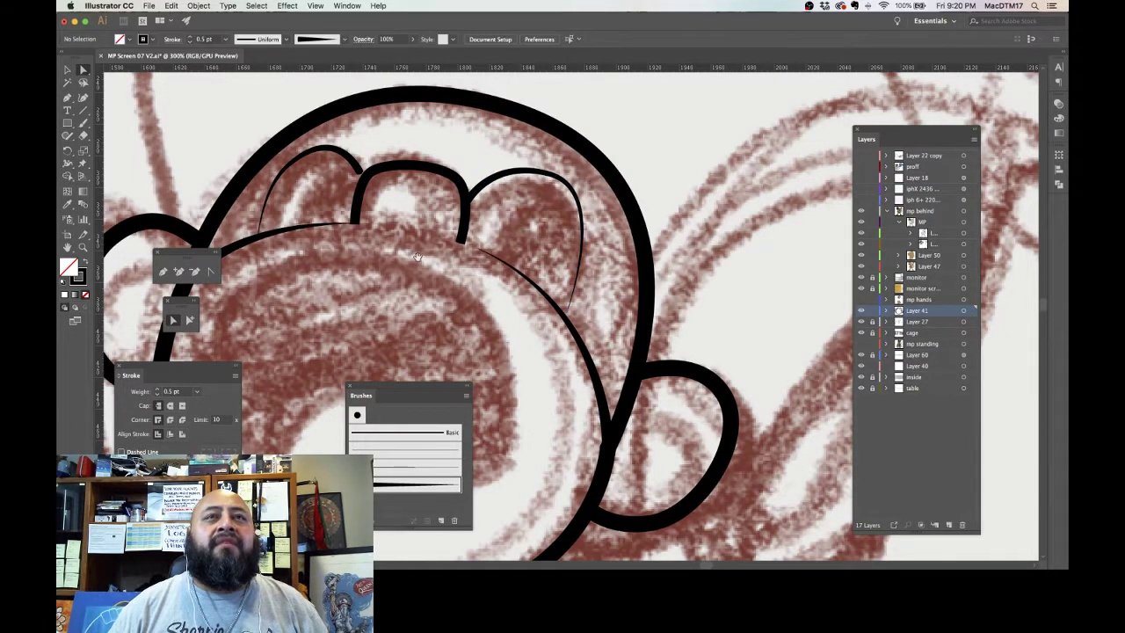
Step: Nudge the left eye arc's nose-side end anchor 2 px right and 1 px down so it joins the nose arc
left_click_drag(418, 256, 508, 247)
left_click(533, 205)
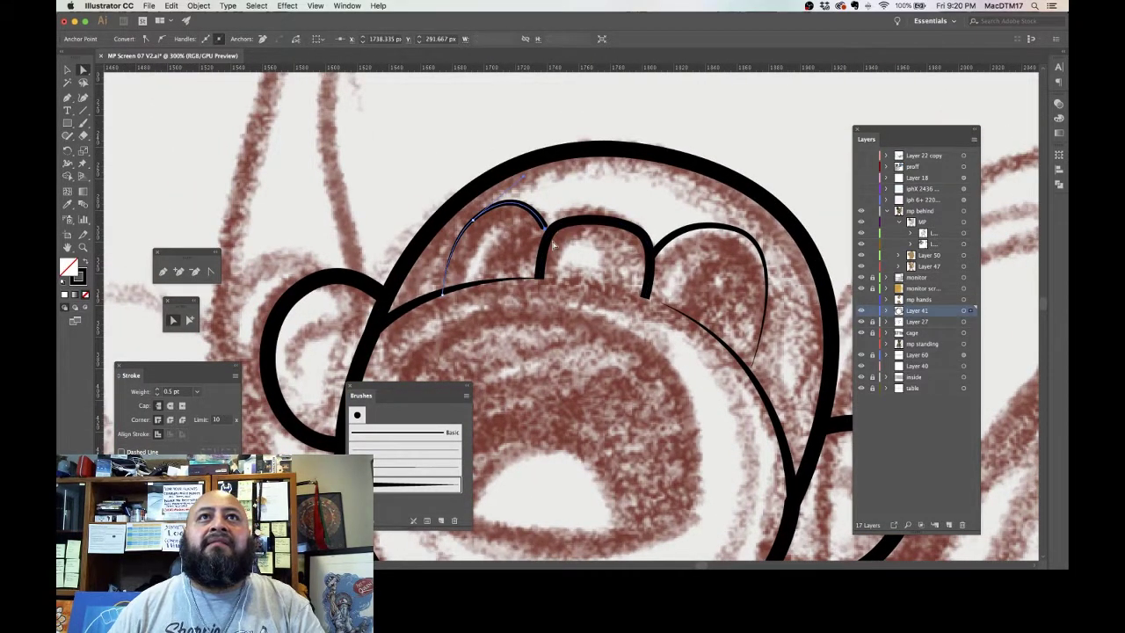
key("Right")
key("Right")
key("Down")
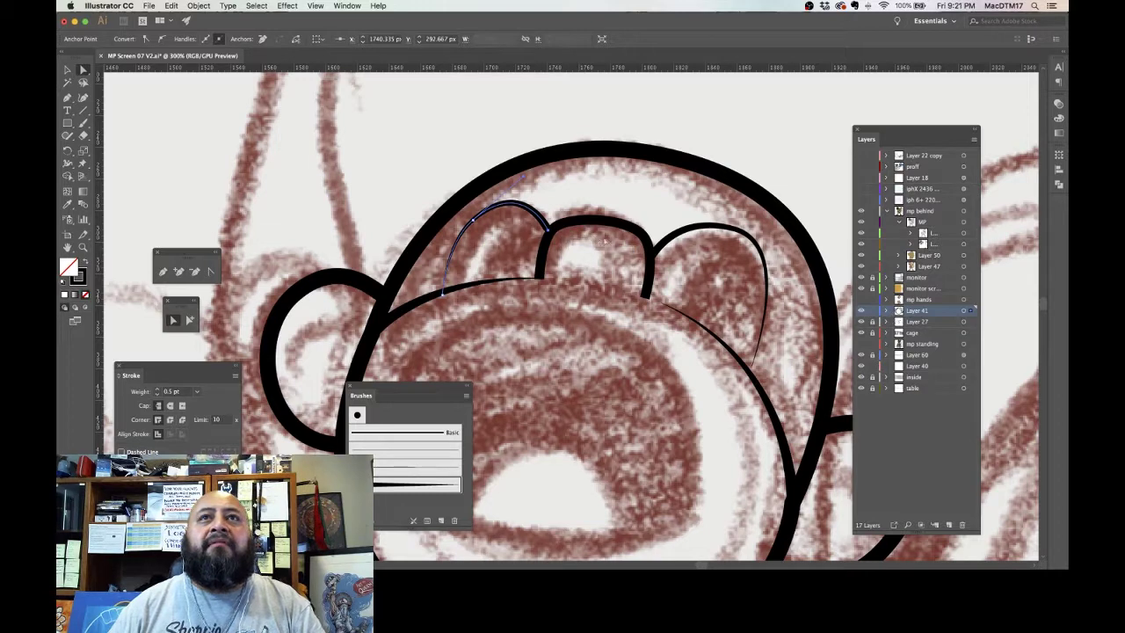
Step: Move the nose arc's upper-right anchor outward to meet the start of the right eye arc, and deselect the arc
left_click(654, 232)
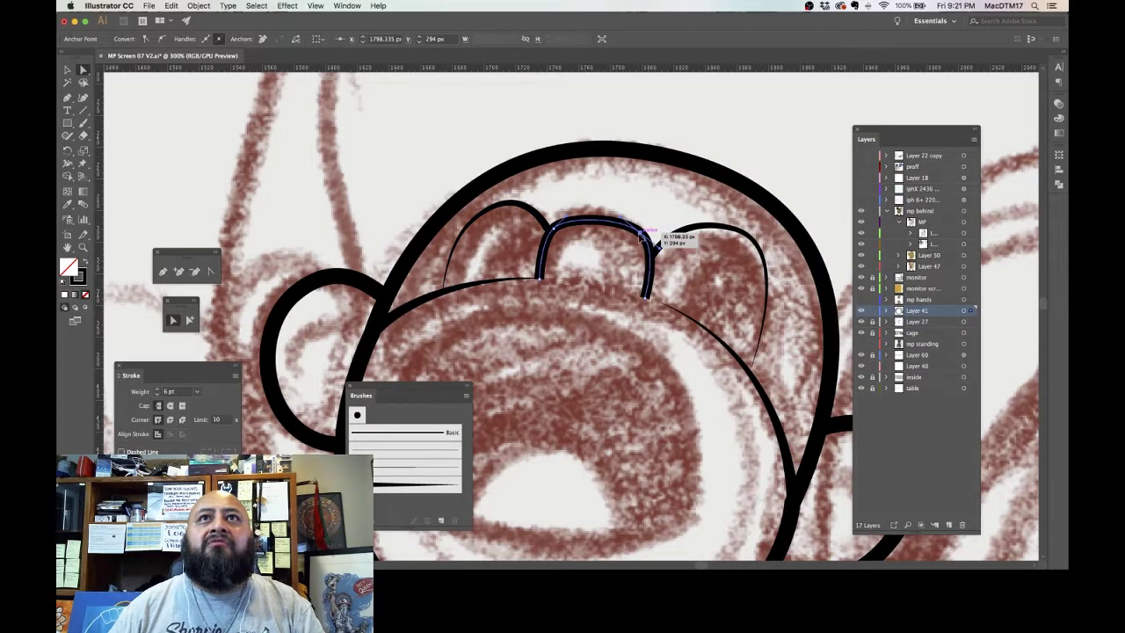
left_click_drag(646, 235, 657, 238)
left_click_drag(658, 280, 659, 281)
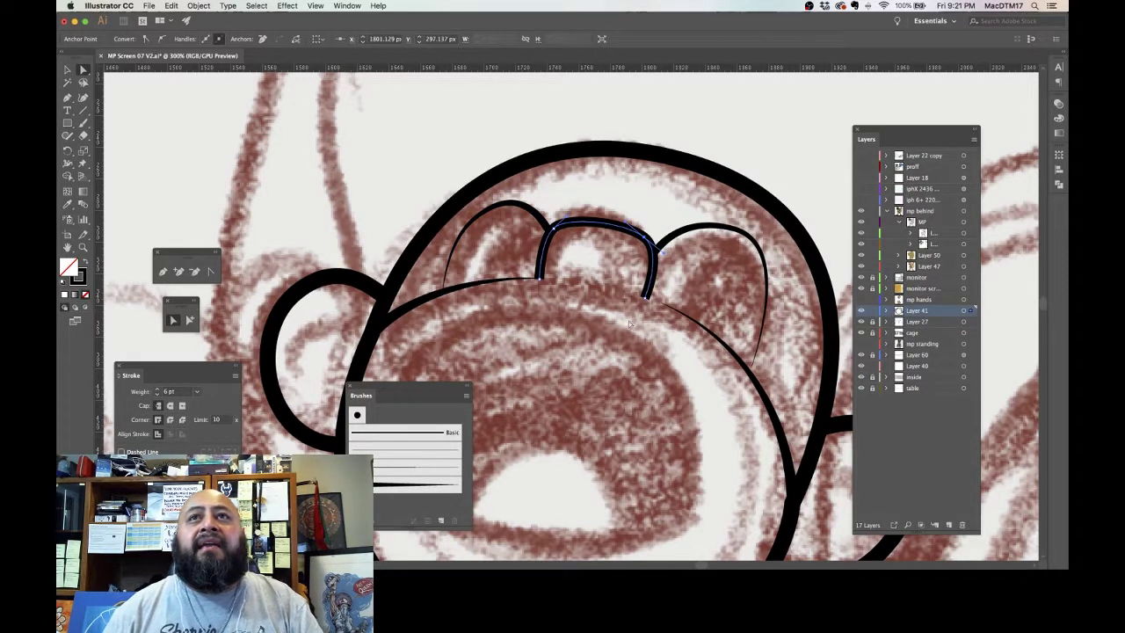
left_click(595, 357)
left_click_drag(528, 374, 565, 277)
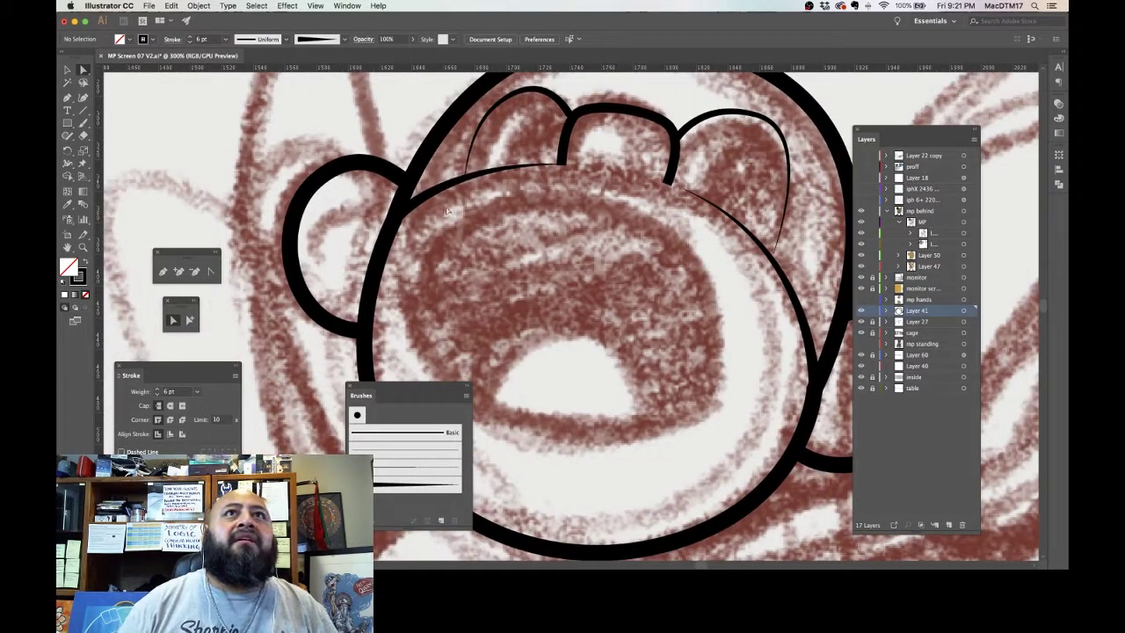
left_click(514, 180)
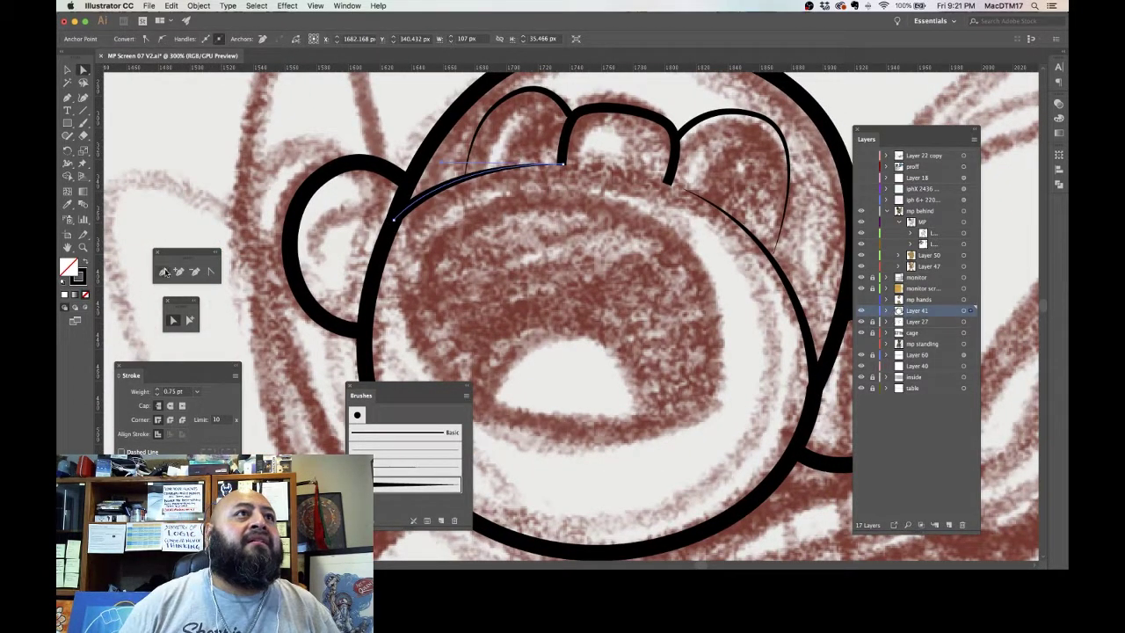
left_click(163, 272)
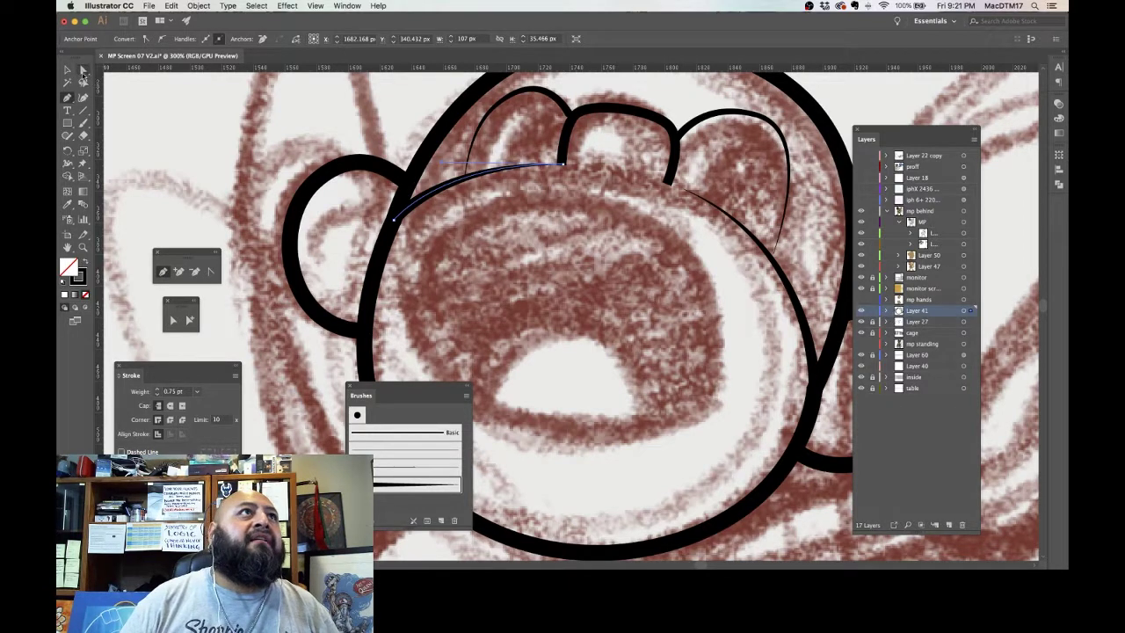
left_click(83, 70)
left_click(553, 333)
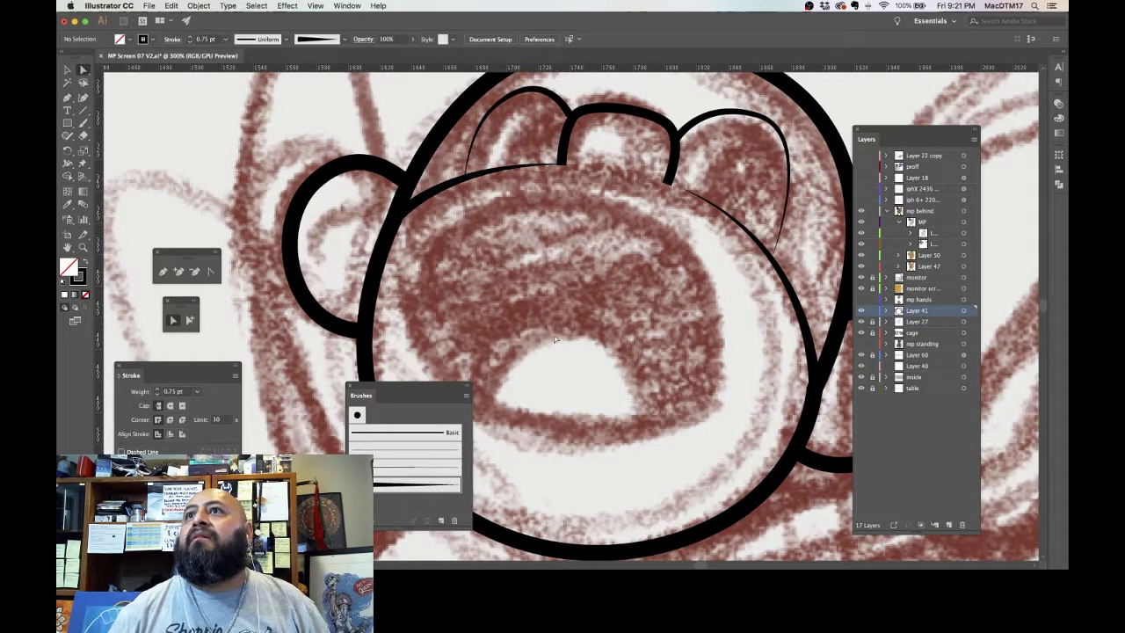
Step: Examine how the colored reference monkey's mouth is built by selecting its outer outline, tongue line and left mouth line
left_click_drag(572, 310, 780, 322)
scroll(779, 321, "left", 15)
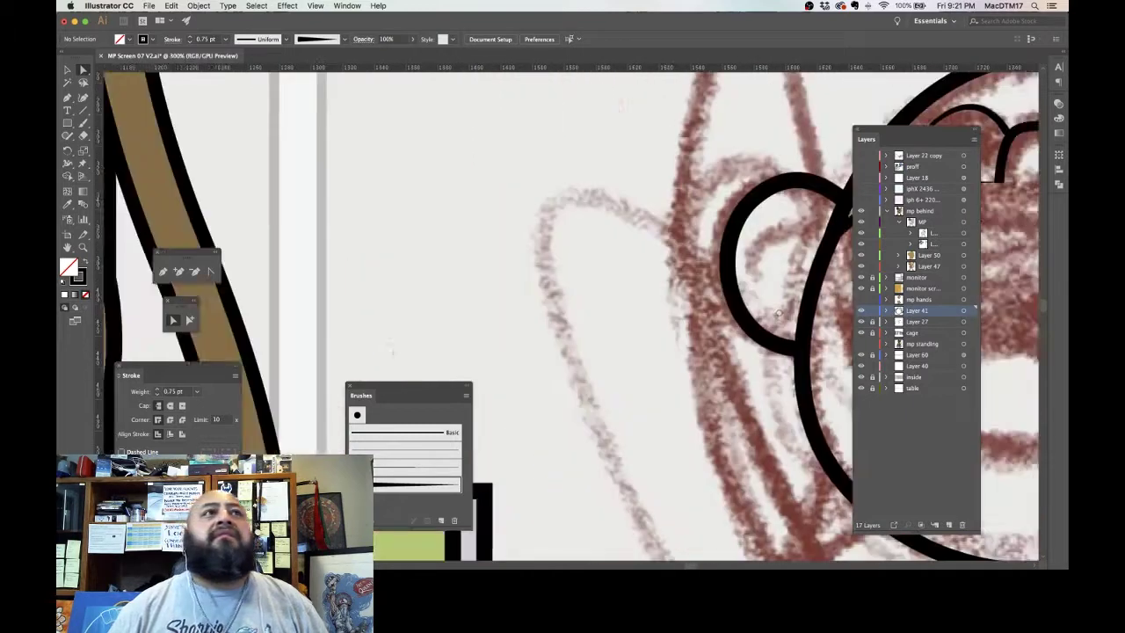
scroll(790, 320, "left", 5)
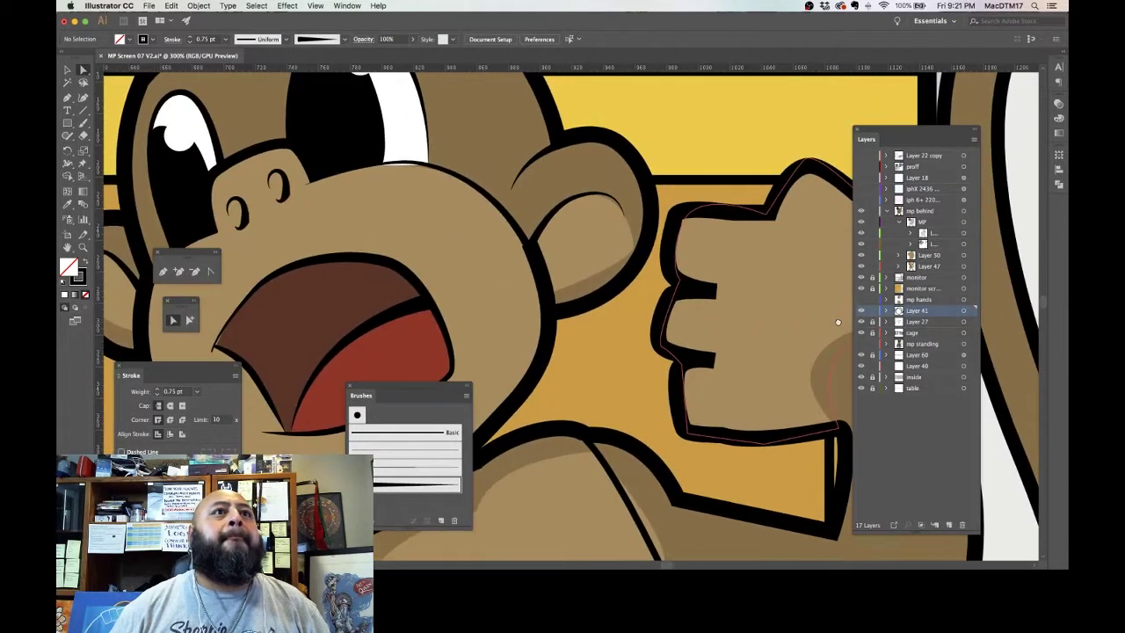
left_click(435, 310)
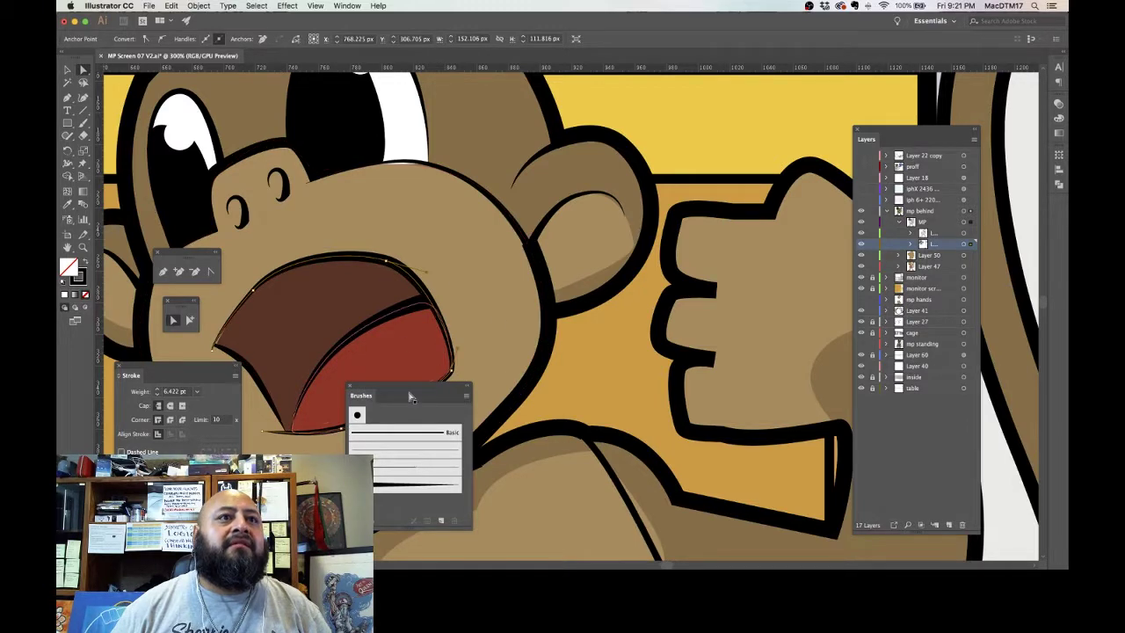
left_click_drag(480, 327, 567, 247)
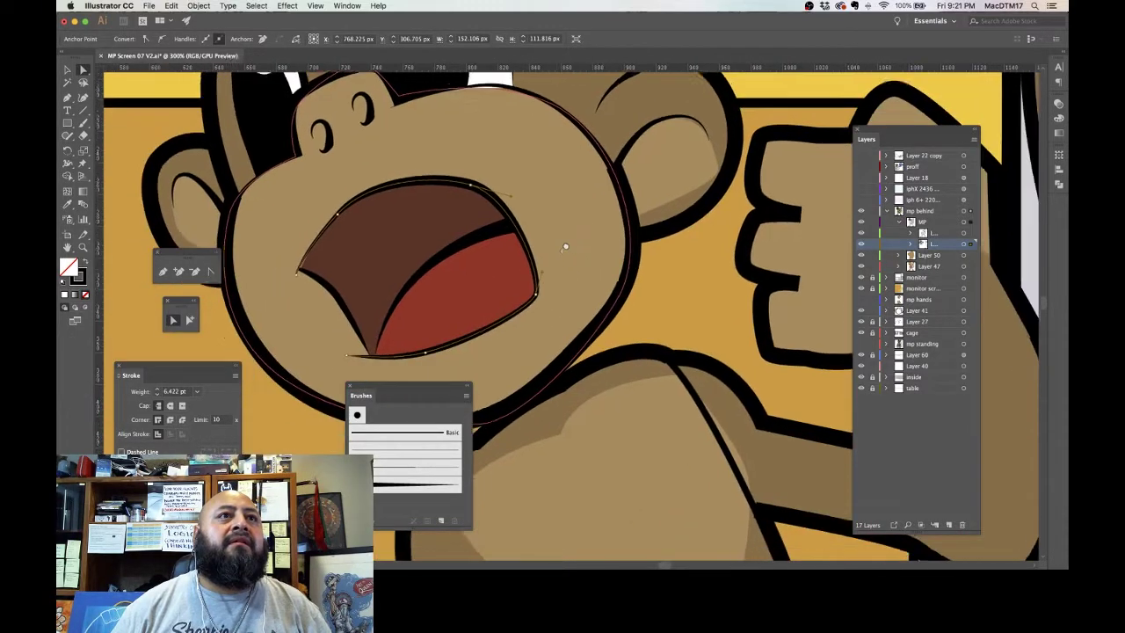
left_click_drag(534, 298, 540, 292)
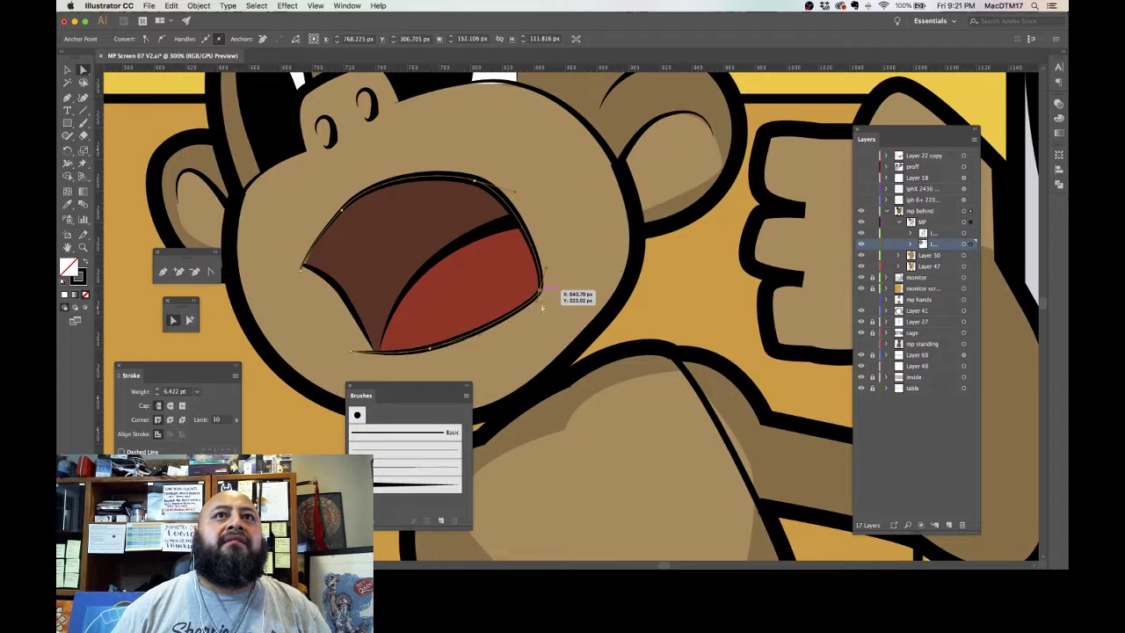
left_click(389, 331)
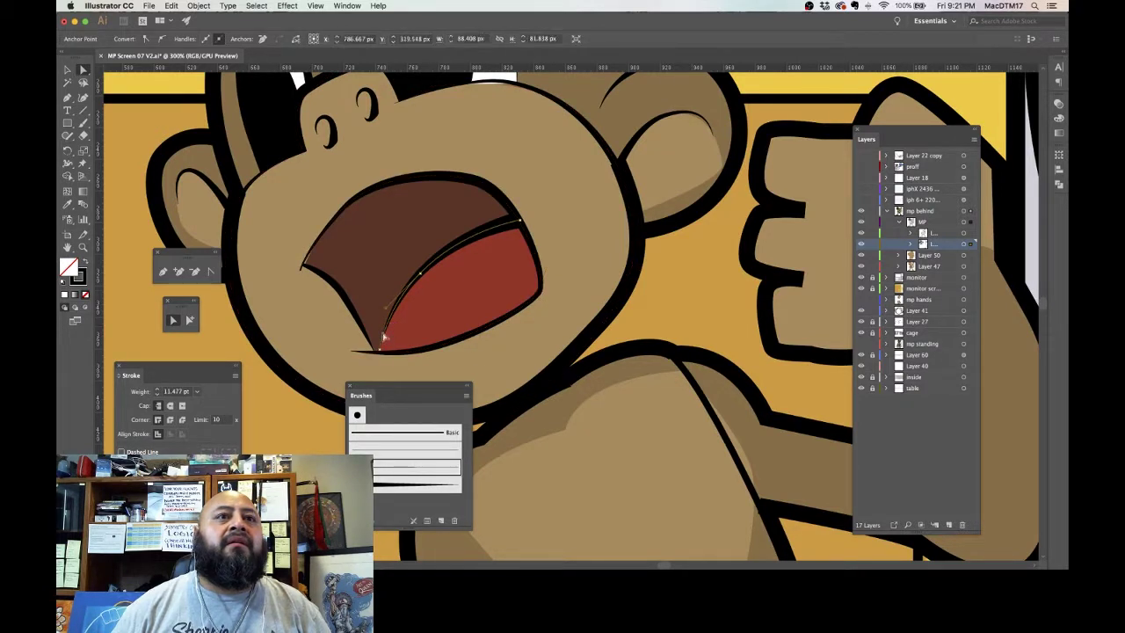
left_click(385, 352, "shift")
left_click(364, 332)
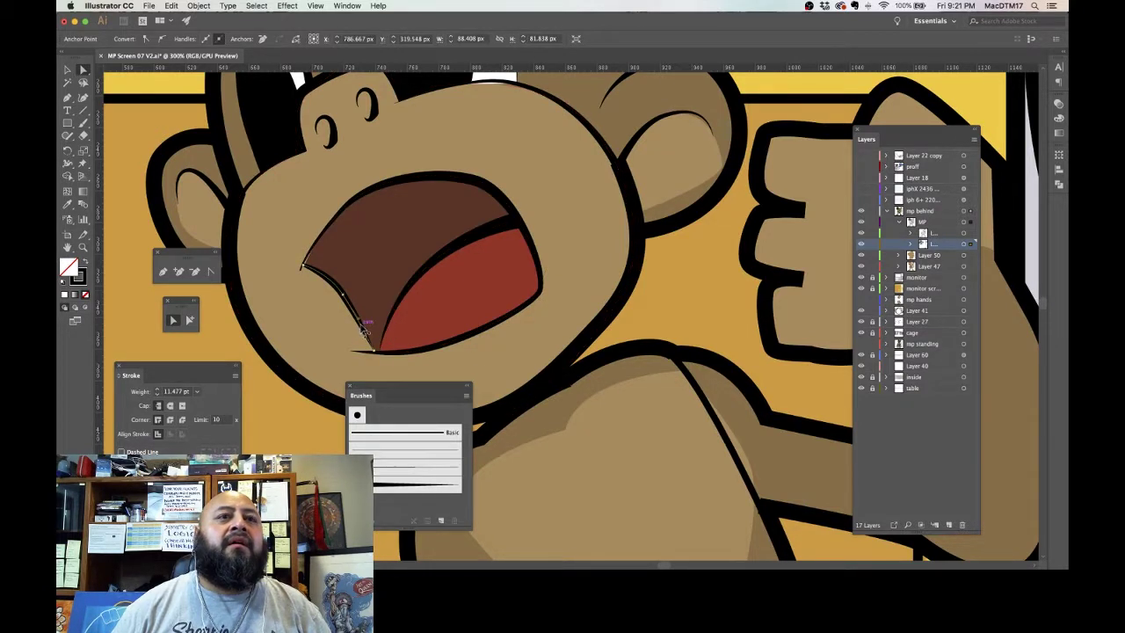
left_click(502, 325)
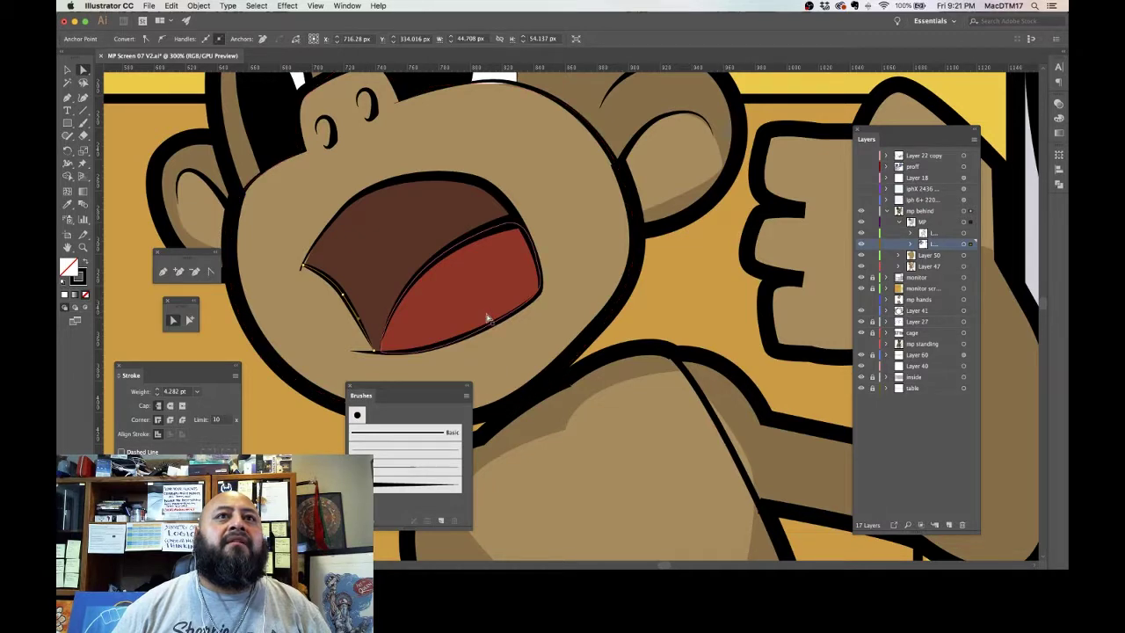
left_click(491, 322)
Step: Return to the jumping monkey's head and make Layer 41 the active layer
scroll(682, 264, "right", 15)
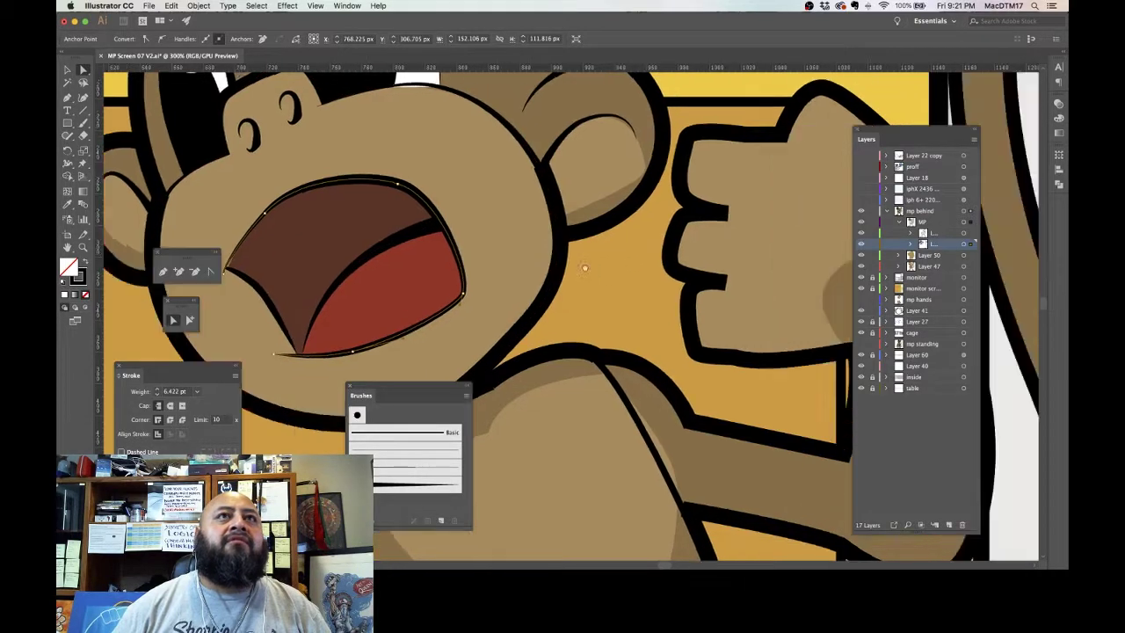
scroll(390, 282, "right", 10)
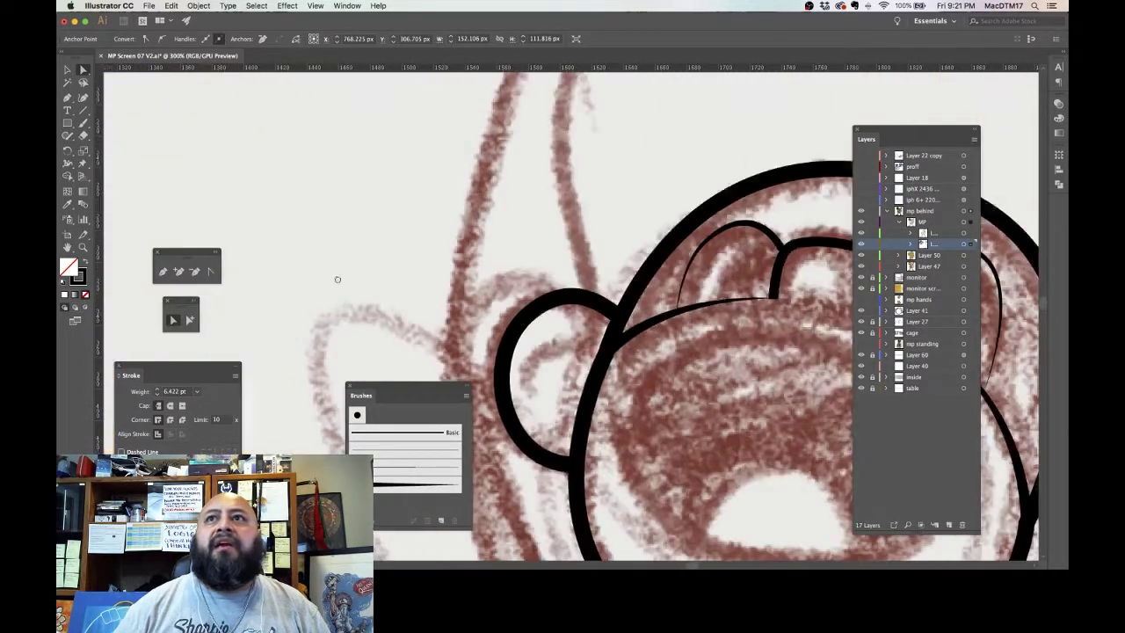
scroll(439, 255, "down", 2)
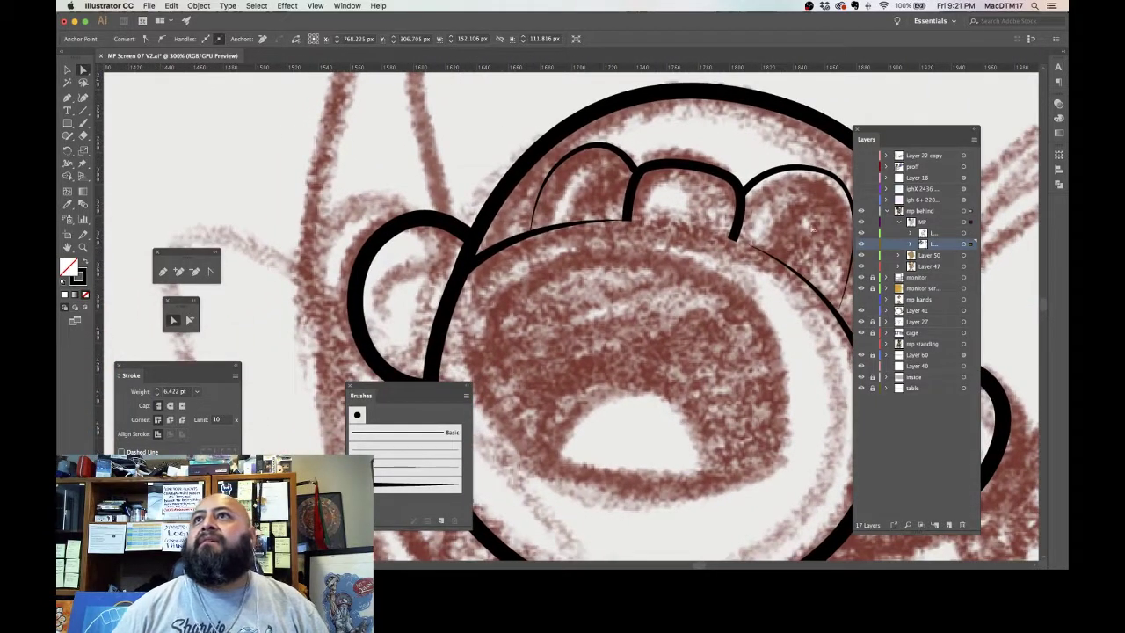
left_click(933, 312)
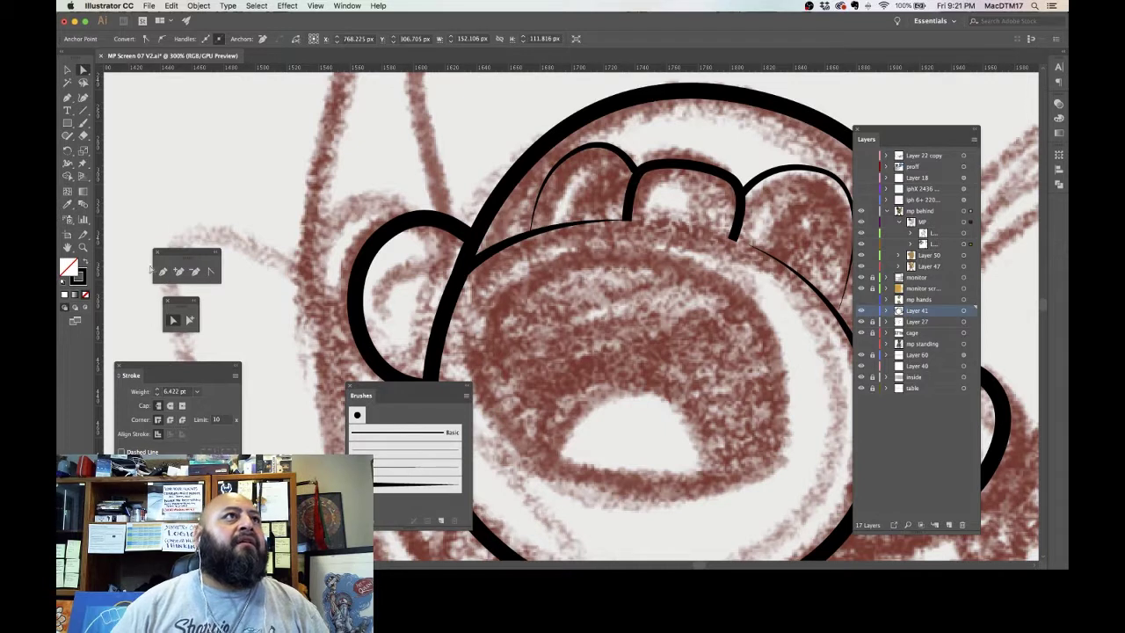
Step: Trace the jumping monkey's open mouth freehand with the Paintbrush and set the outline's stroke weight to 4 pt
left_click(84, 124)
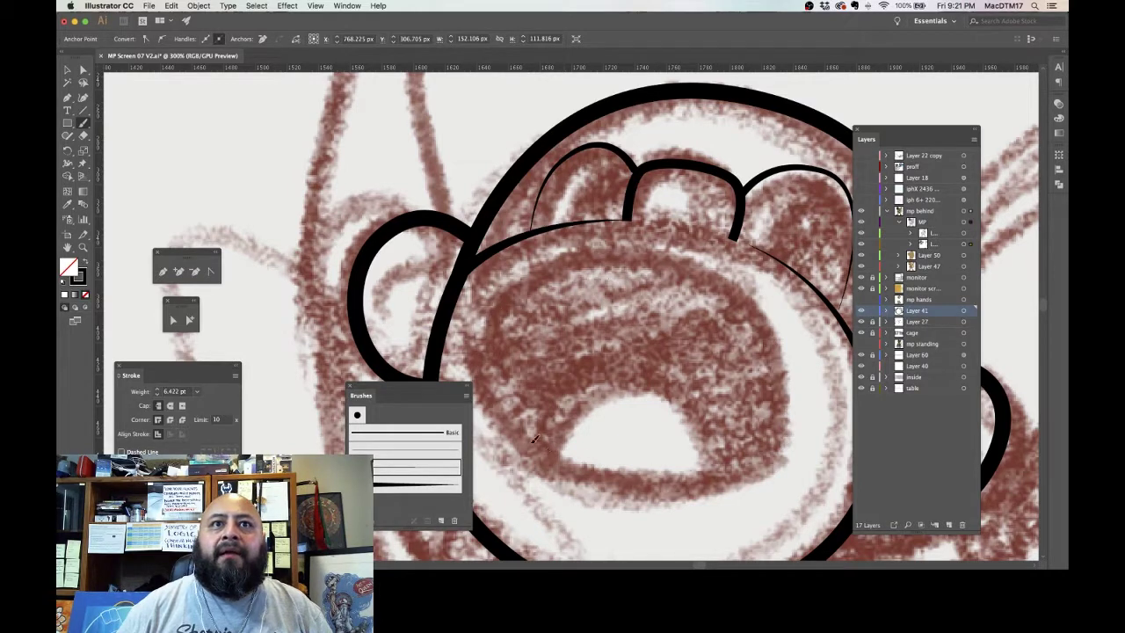
left_click_drag(534, 440, 486, 321)
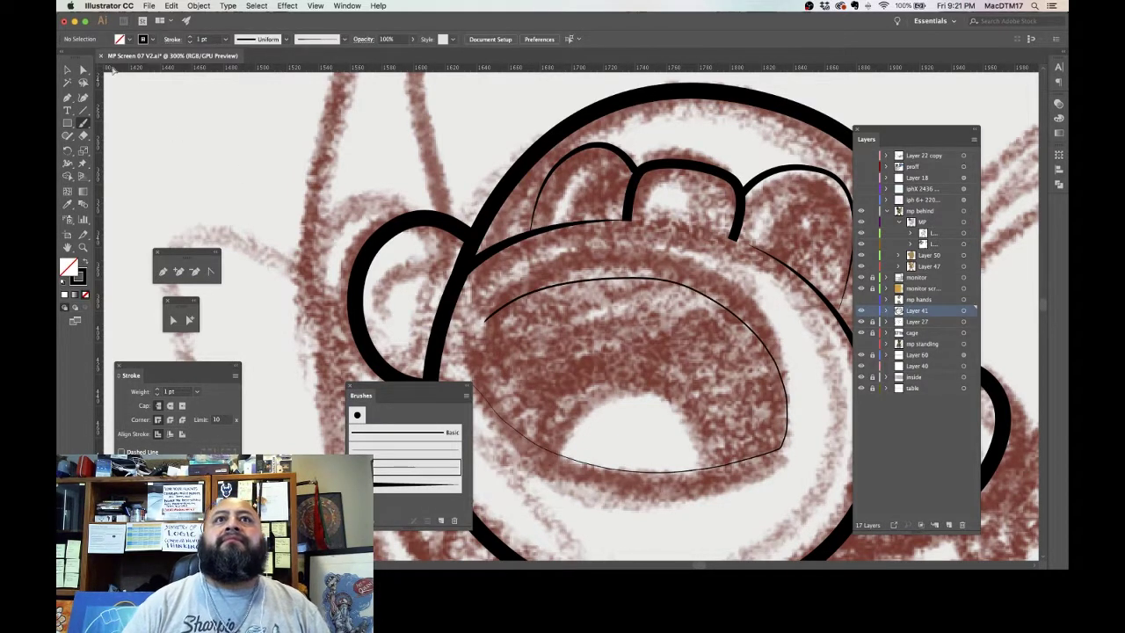
left_click(83, 68)
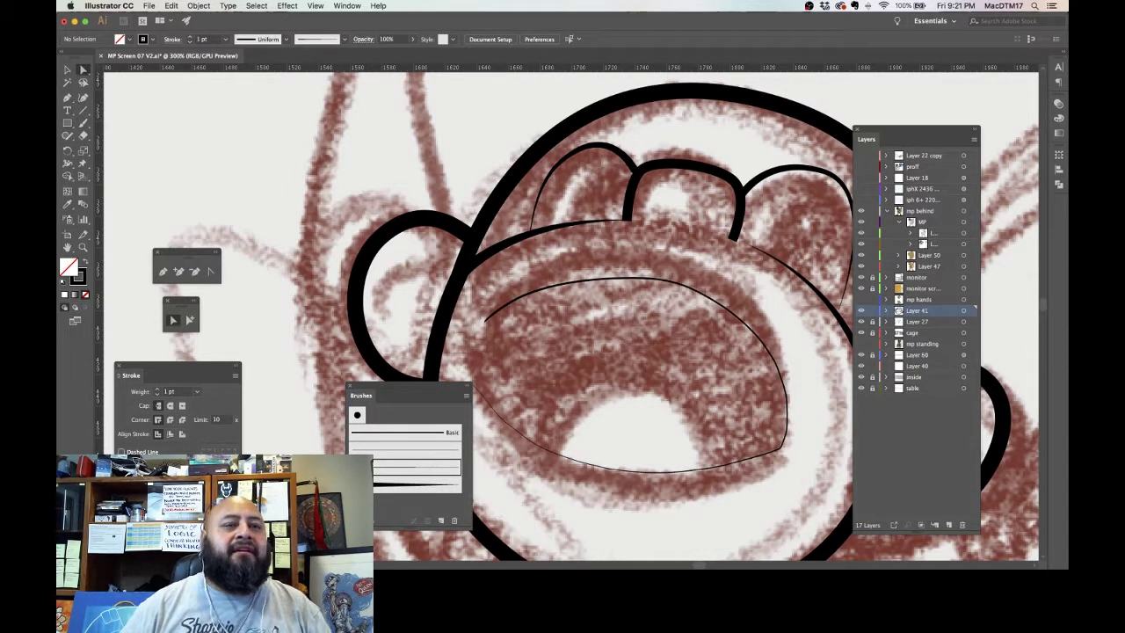
left_click(197, 391)
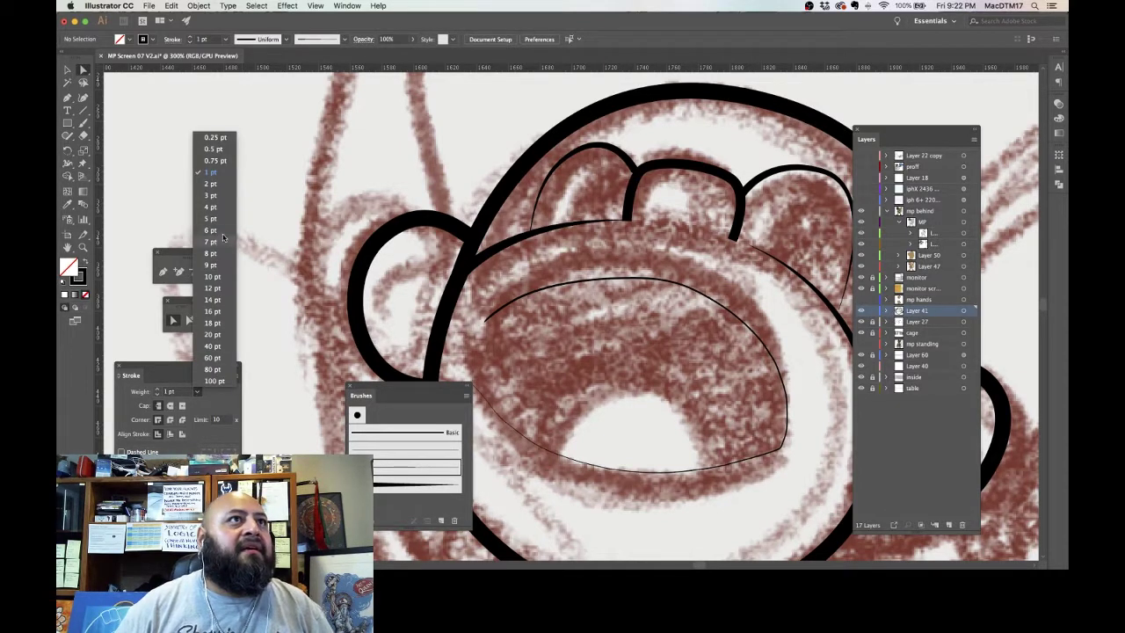
left_click(217, 211)
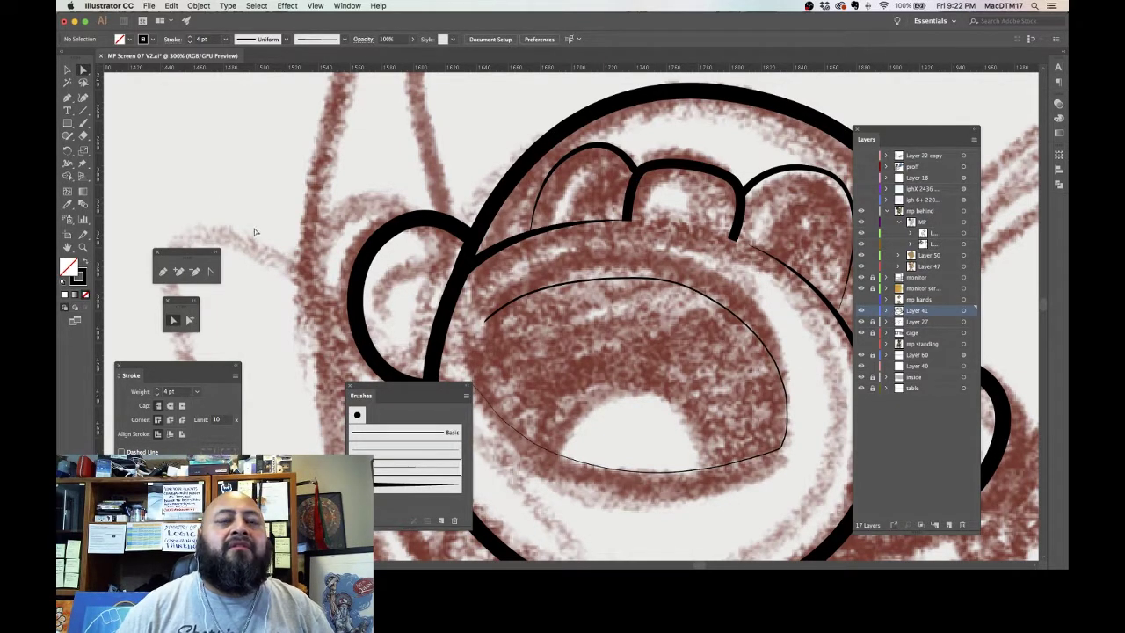
left_click(760, 301)
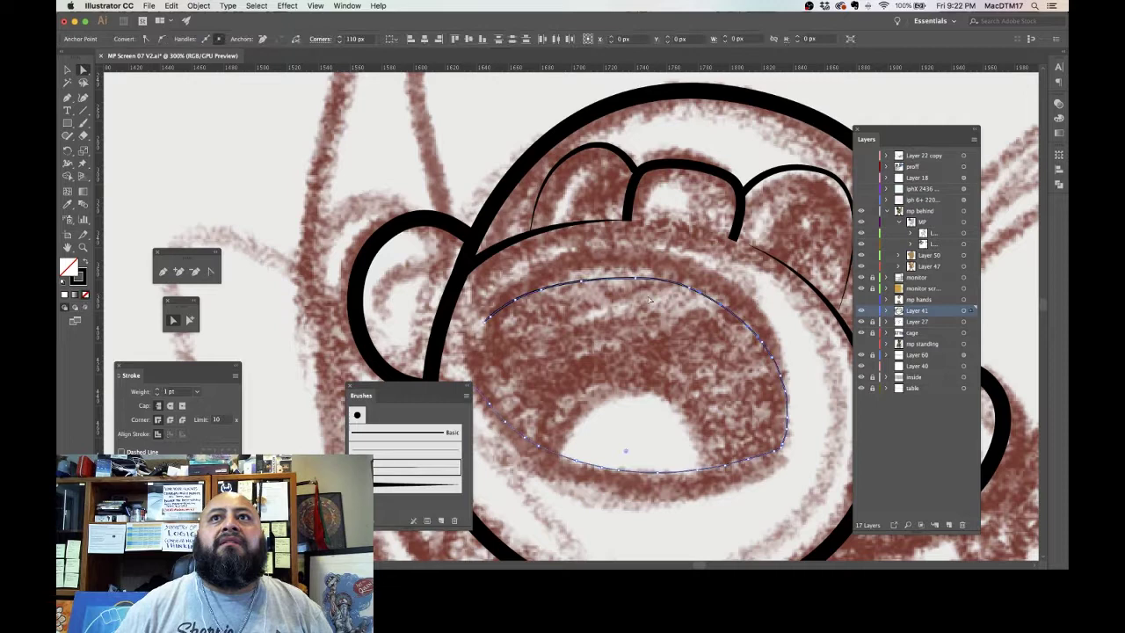
left_click(195, 392)
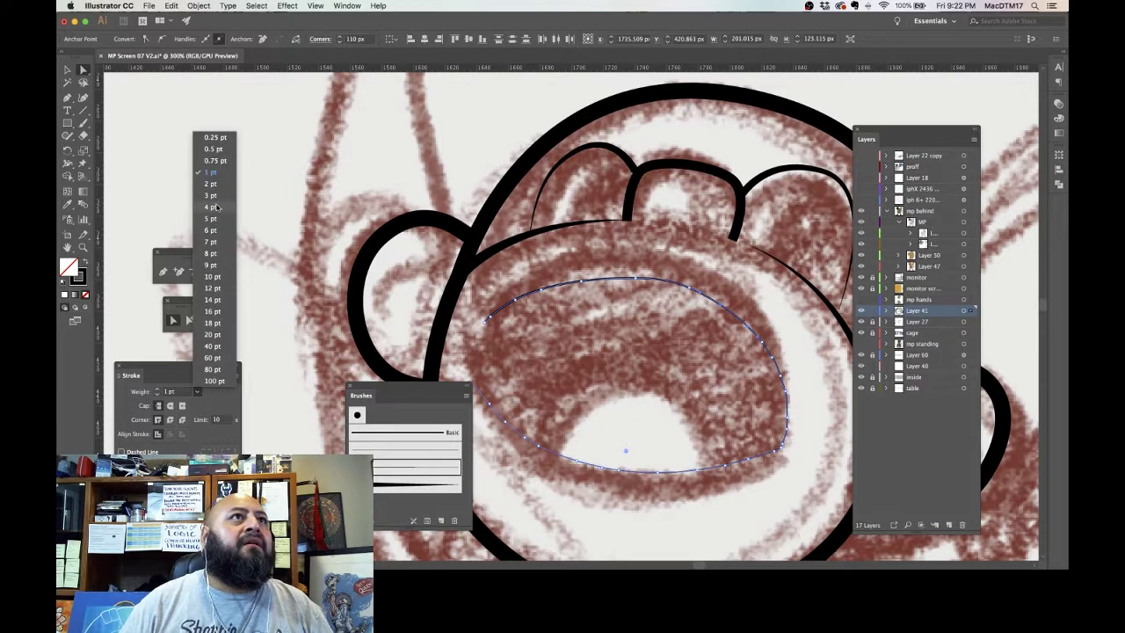
left_click(218, 209)
left_click(352, 187)
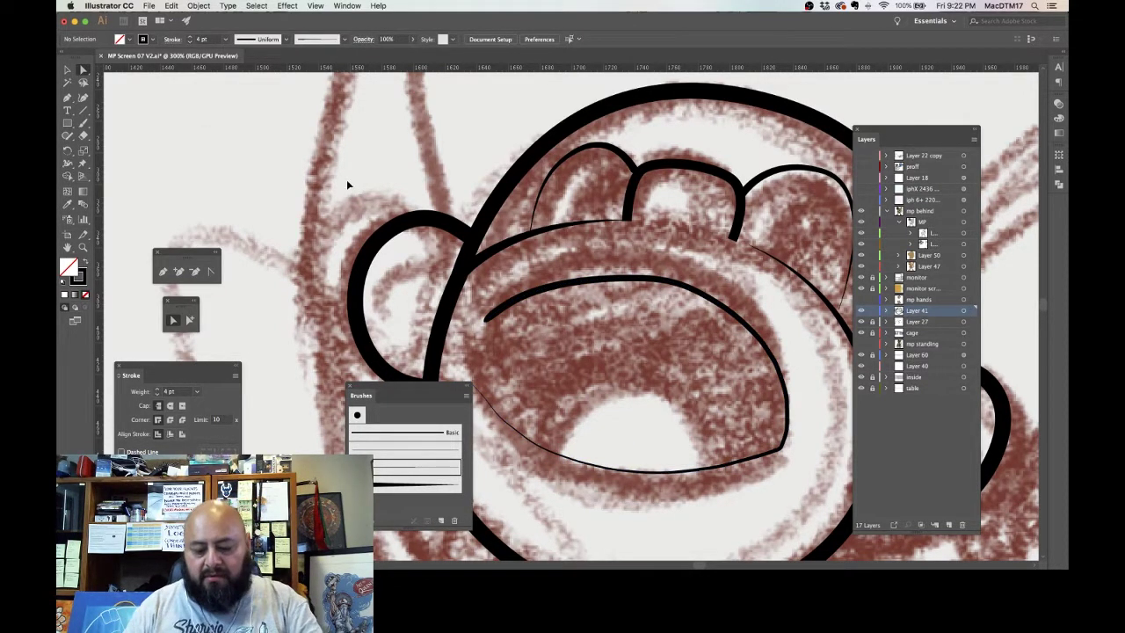
Step: Check the colored reference monkey's outer mouth outline with both monkeys in view, and leave it deselected
key("super+minus")
key("super+minus")
key("super+minus")
key("super+minus")
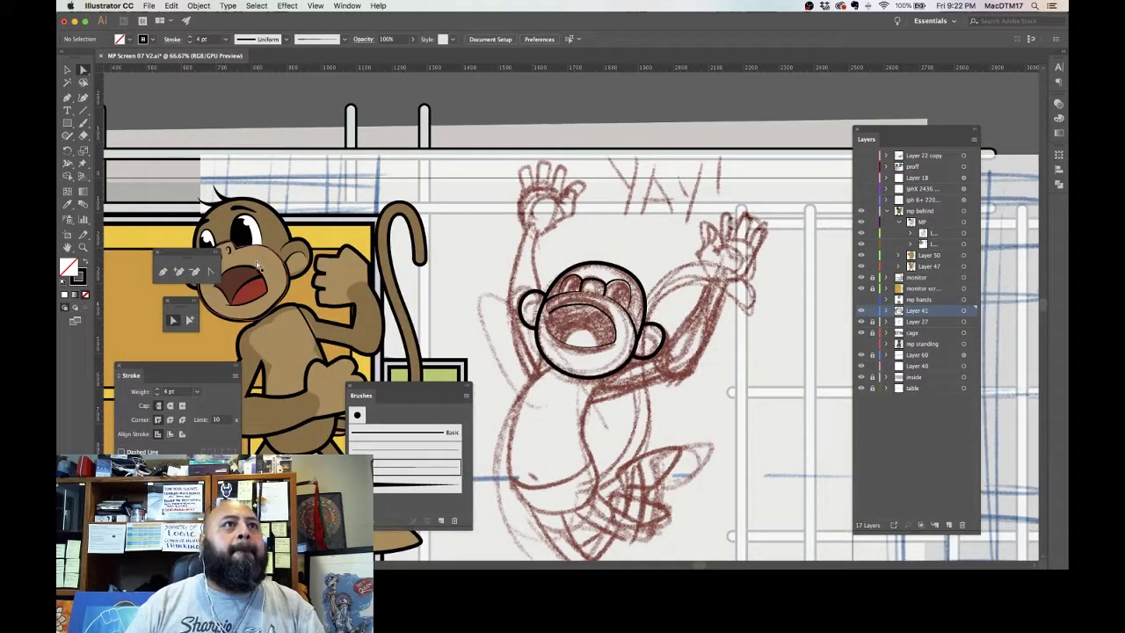
left_click(258, 268)
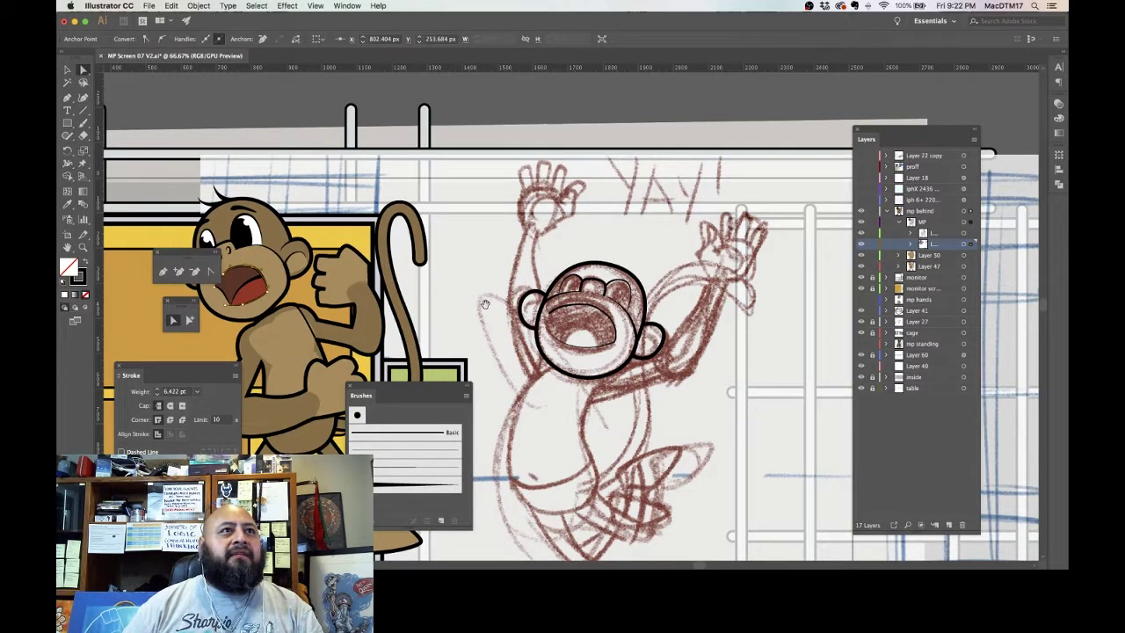
left_click_drag(484, 304, 530, 304)
left_click(519, 317)
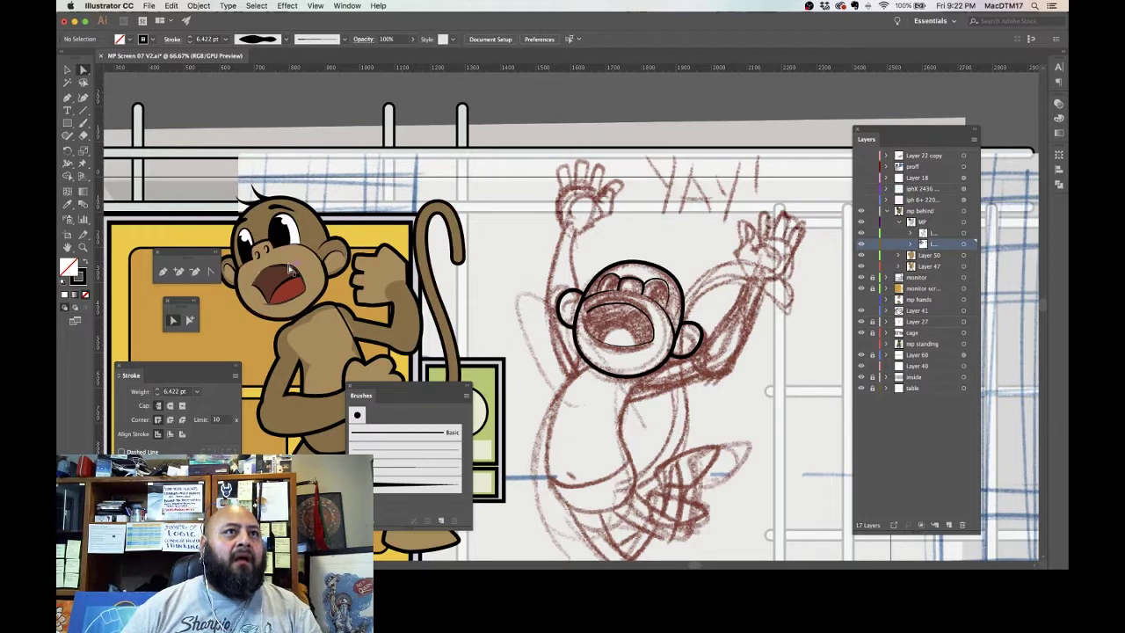
Step: Try to bring the reference monkey's outer mouth outline over beside the jumping monkey's head, and undo the placement
left_click(68, 71)
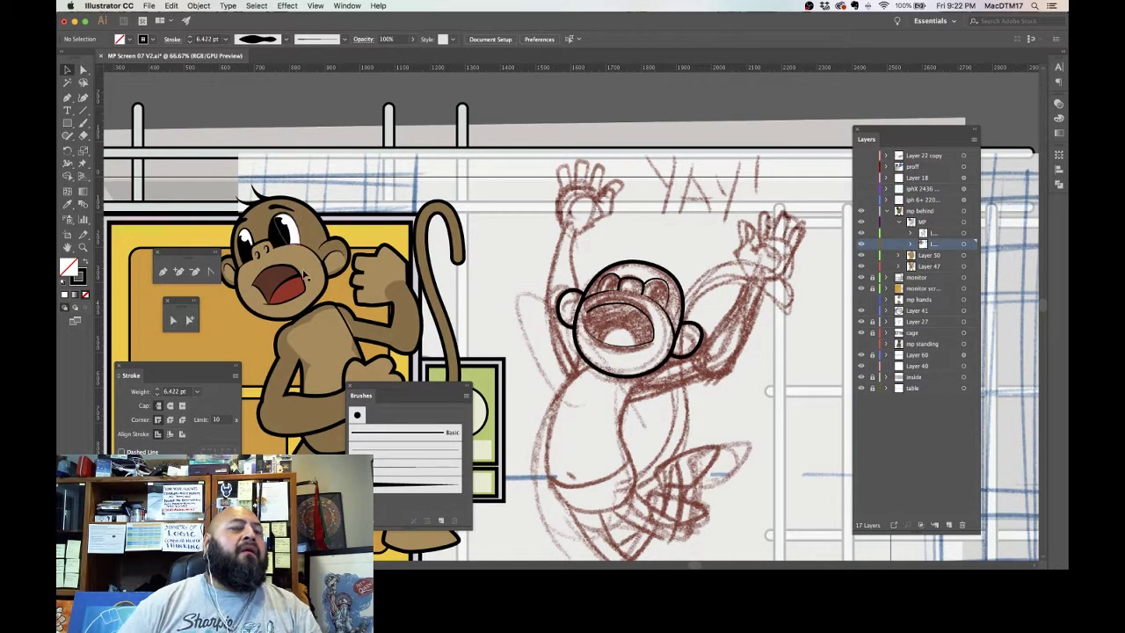
mouse_move(299, 274)
left_mouse_down()
mouse_move(414, 281)
mouse_move(607, 268)
mouse_move(709, 230)
left_mouse_up()
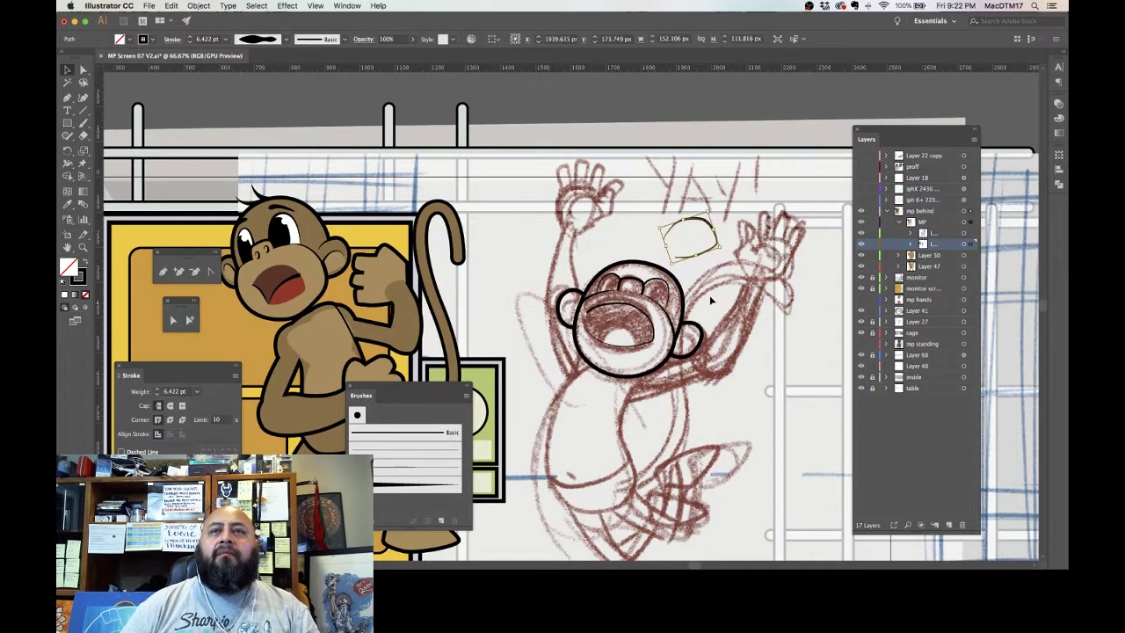
left_click(710, 294)
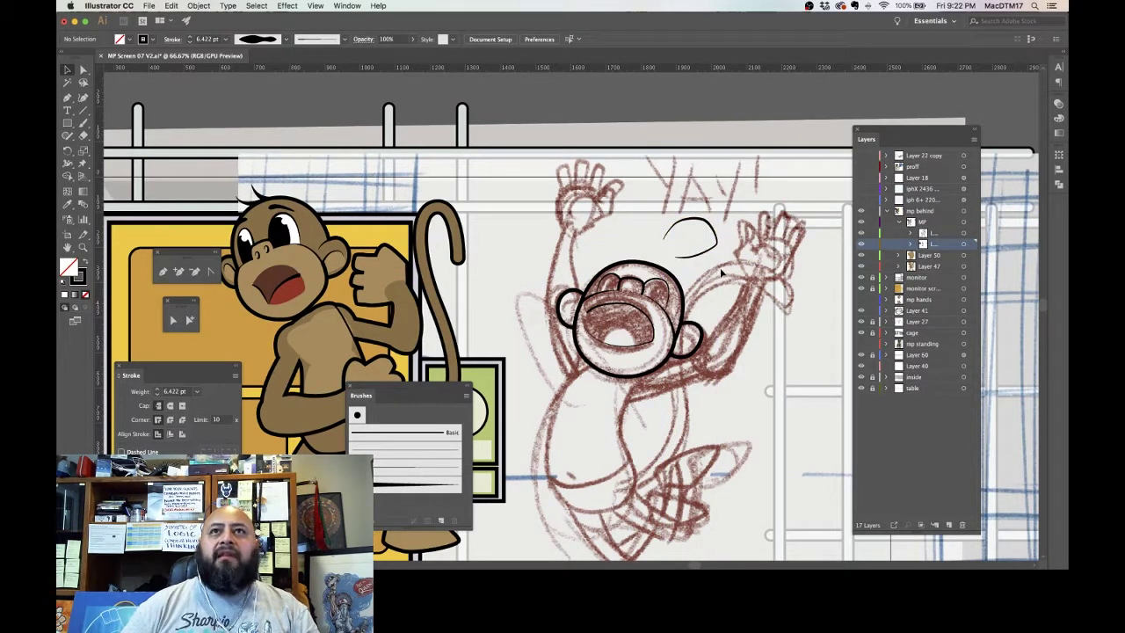
key("super+z")
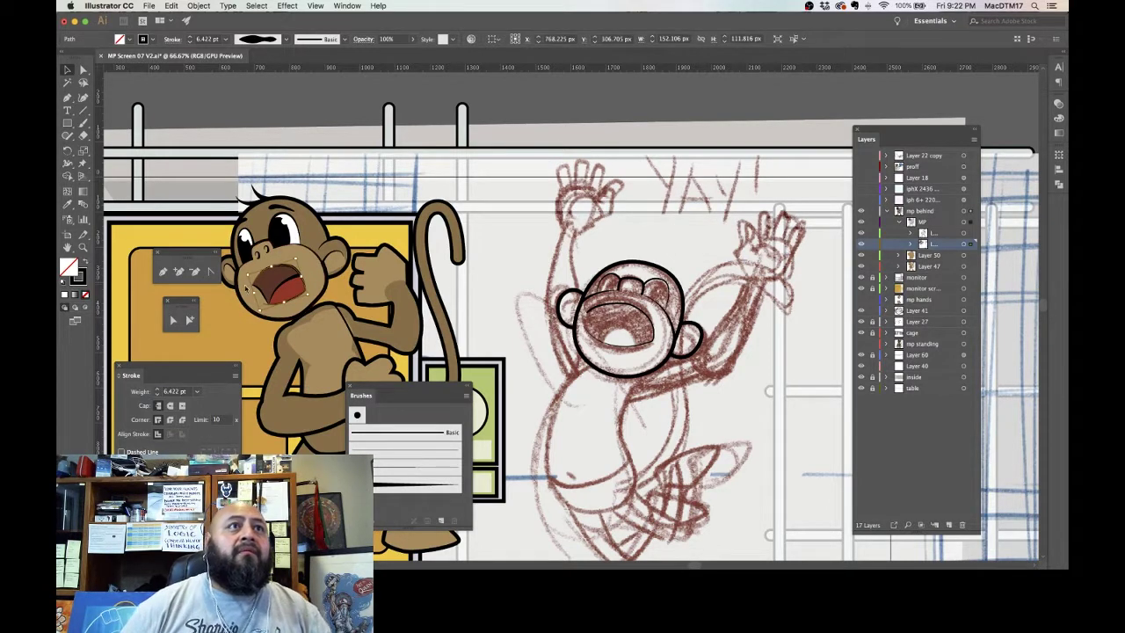
Step: Copy the reference monkey's outer mouth outline to the empty space above the jumping monkey's head and transfer the copy to Layer 41
left_click_drag(299, 274, 703, 235)
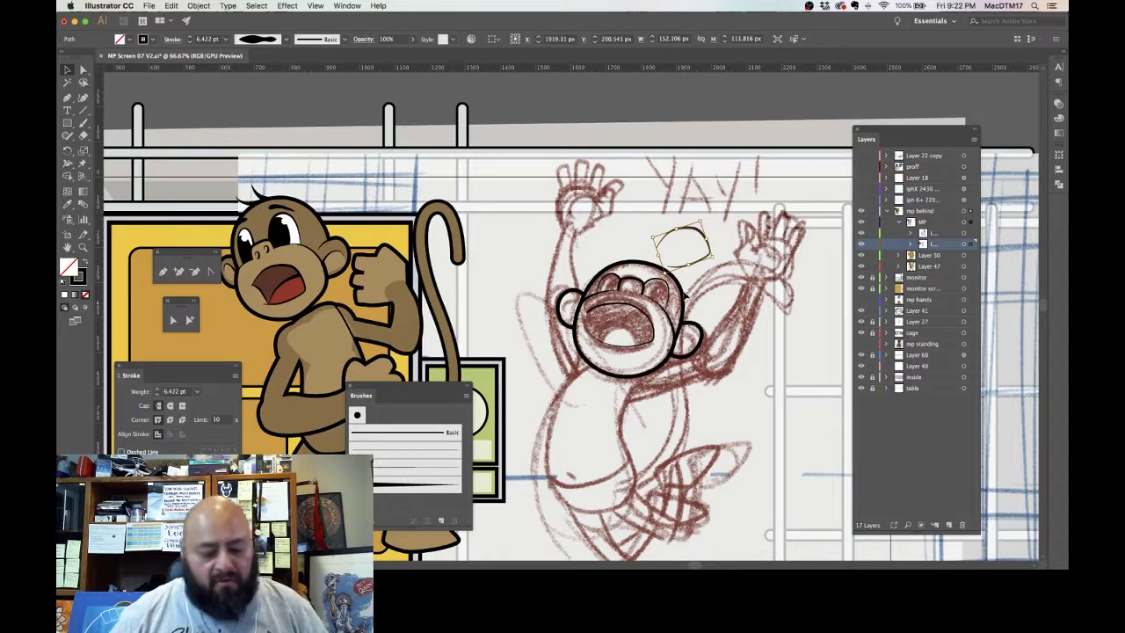
key("super+equal")
key("super+equal")
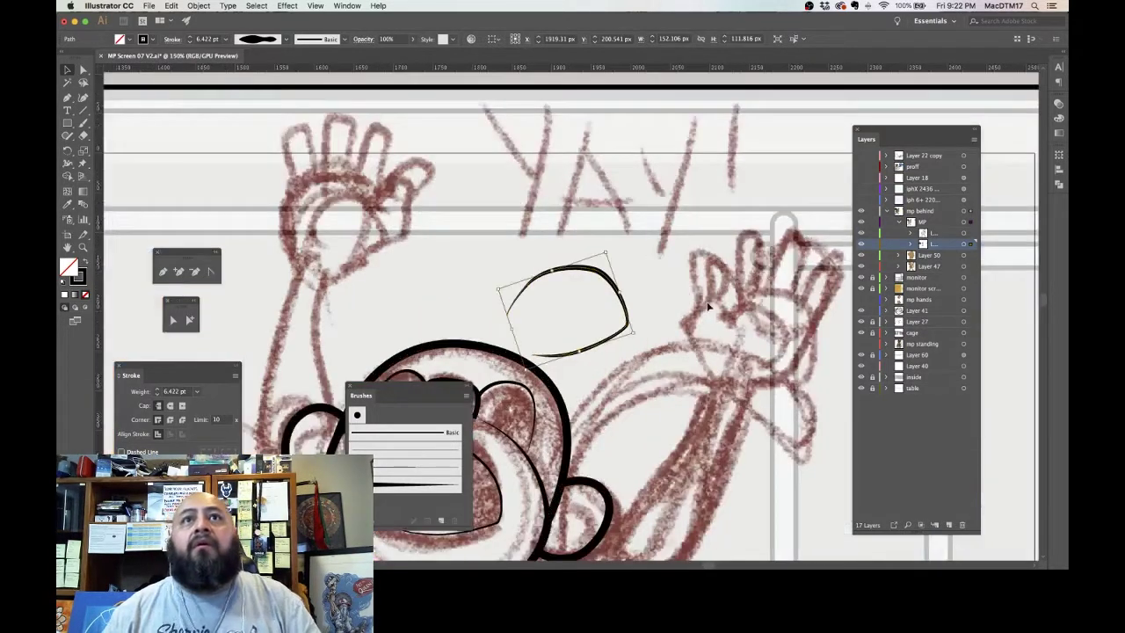
scroll(708, 305, "down", 6)
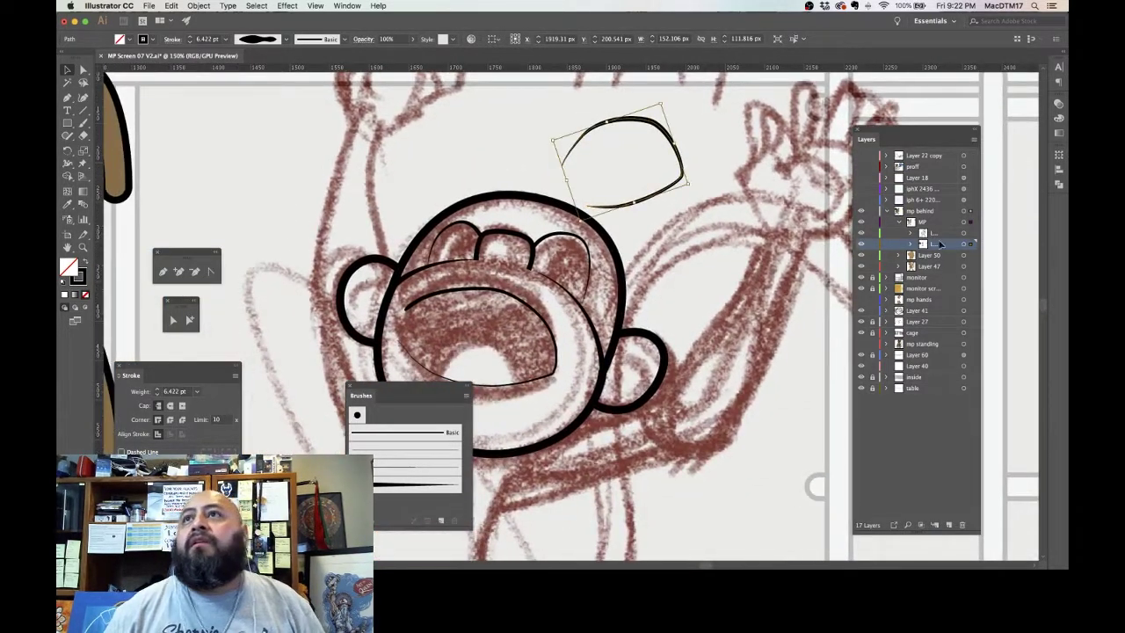
left_click(928, 312)
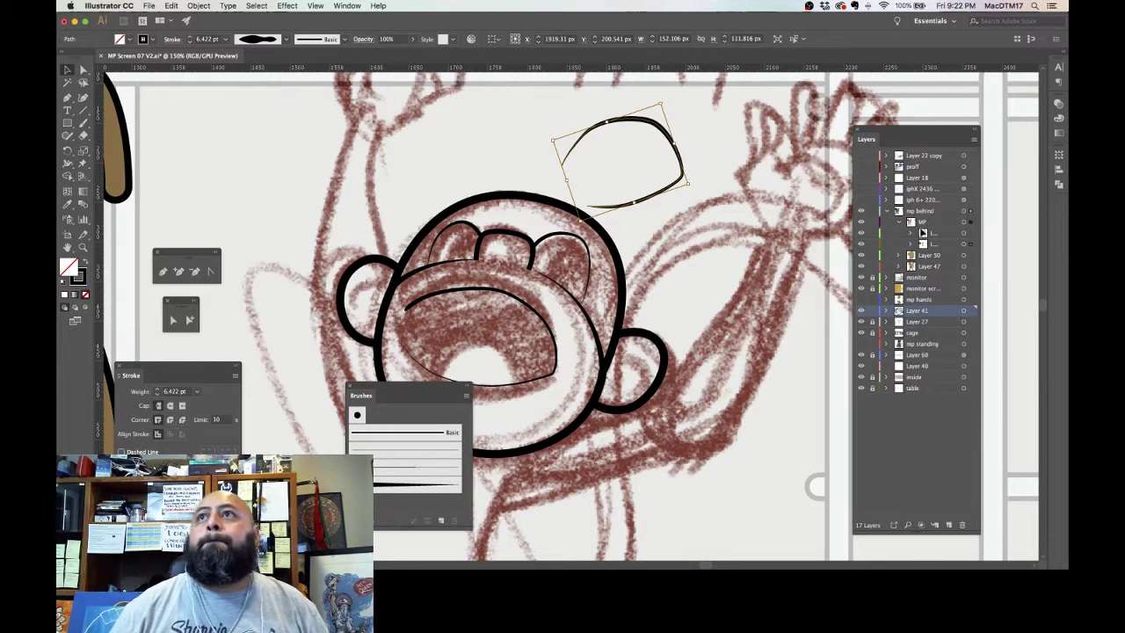
left_click(915, 243)
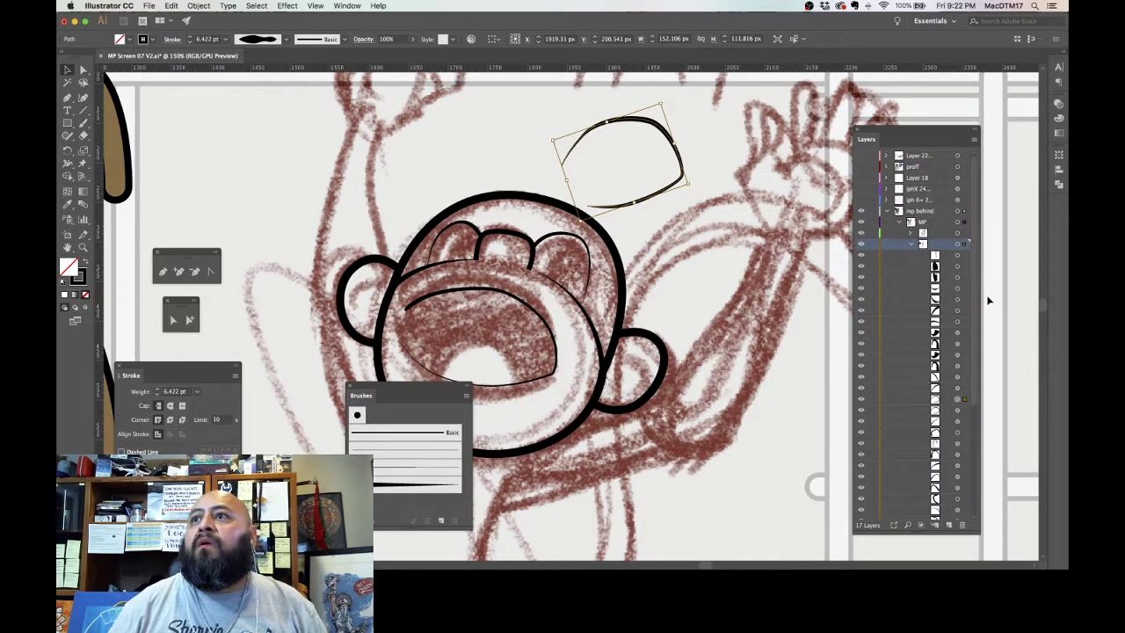
scroll(965, 422, "down", 10)
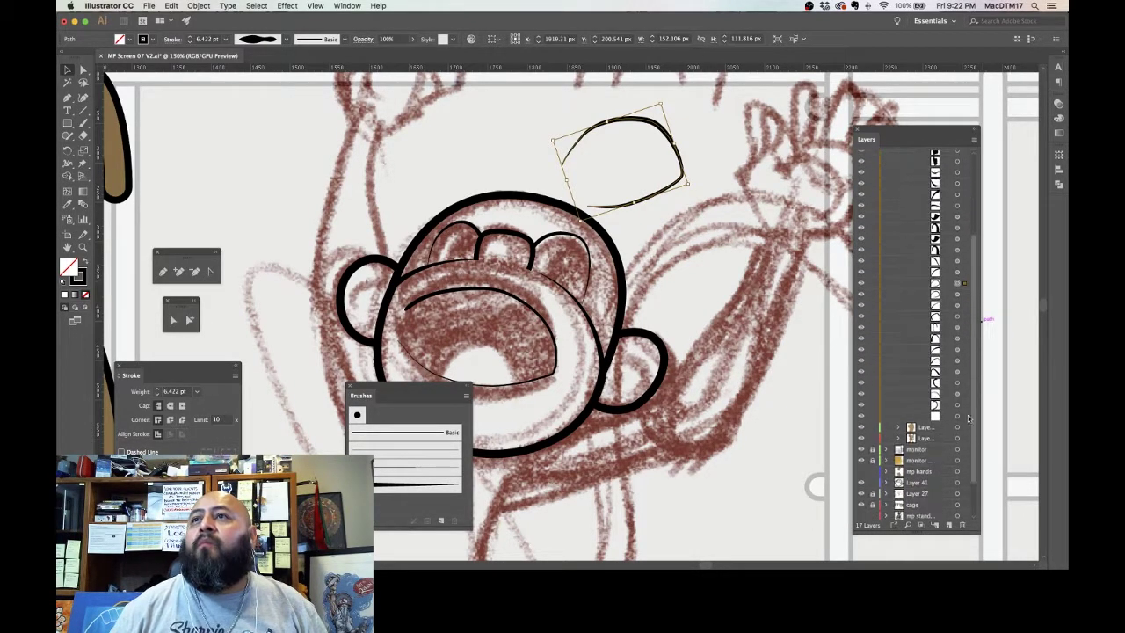
scroll(912, 268, "up", 1)
left_click_drag(954, 256, 945, 458)
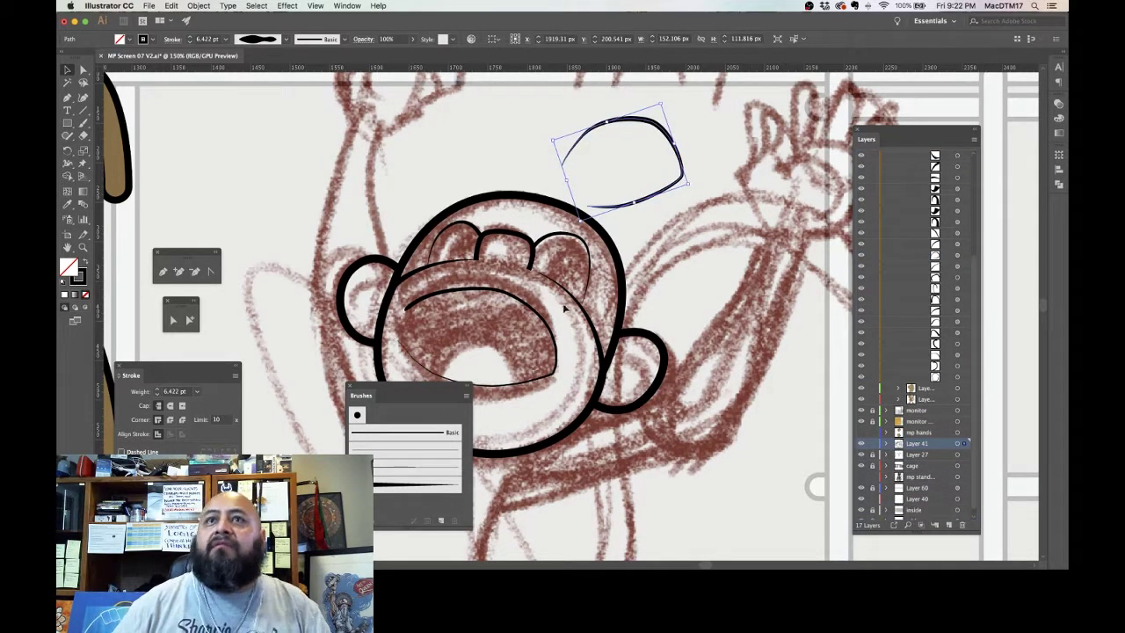
Step: Delete the Paintbrush-drawn mouth outline from the jumping monkey's face
left_click(549, 336)
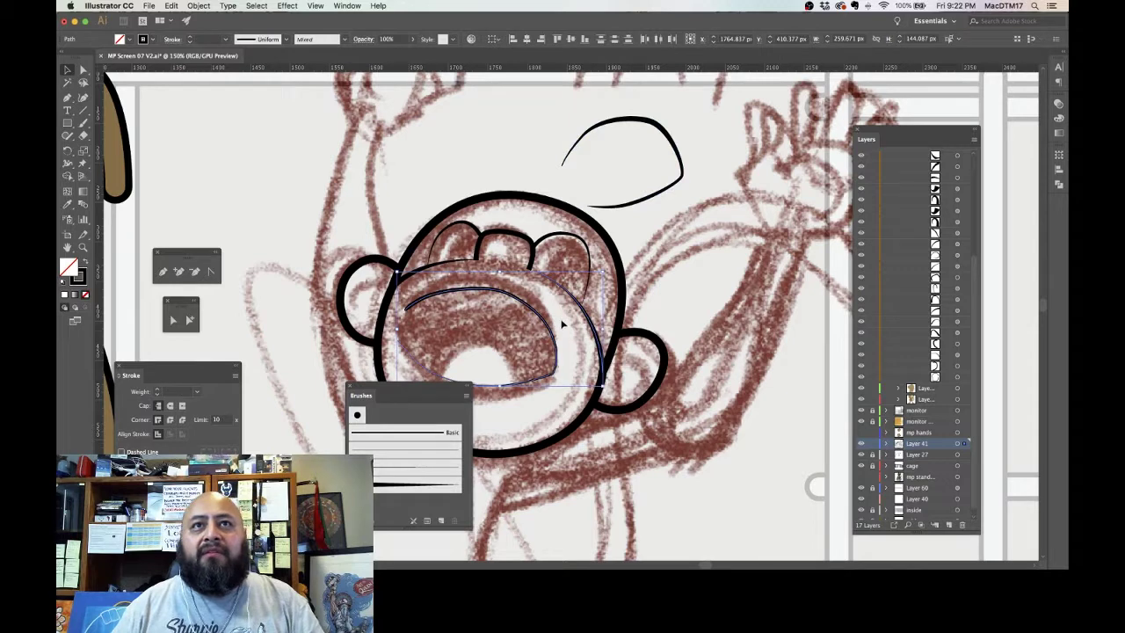
left_click(541, 315)
key("super+shift+a")
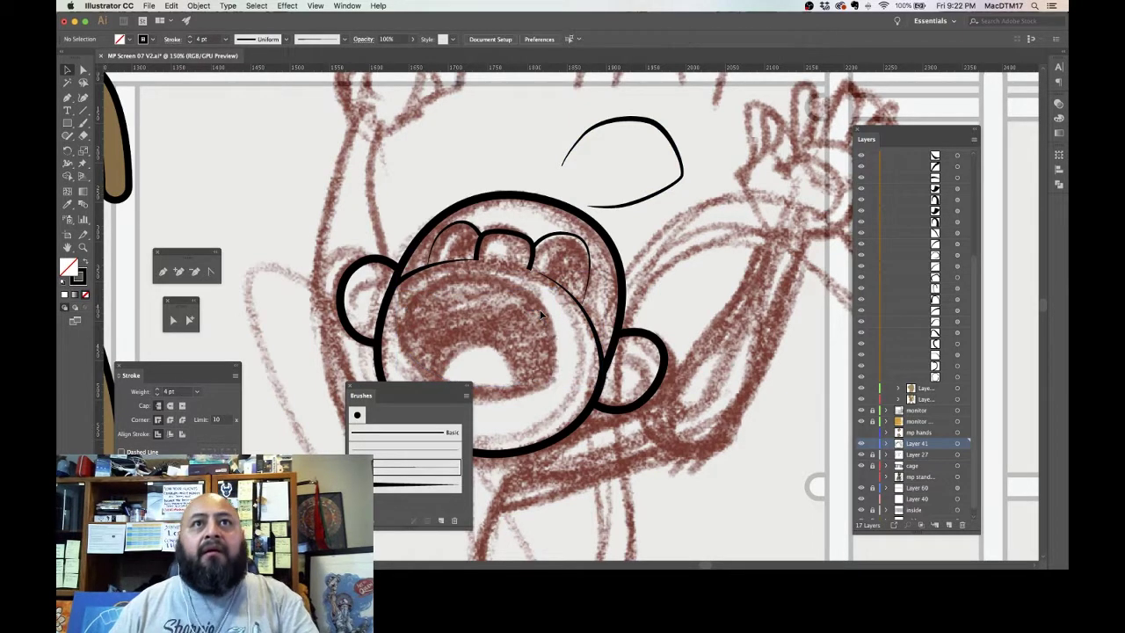
Step: Place the copied mouth outline over the jumping monkey's sketched mouth, rotated nearly level, with its lower edge along the sketched lower lip
left_click_drag(542, 250, 611, 220)
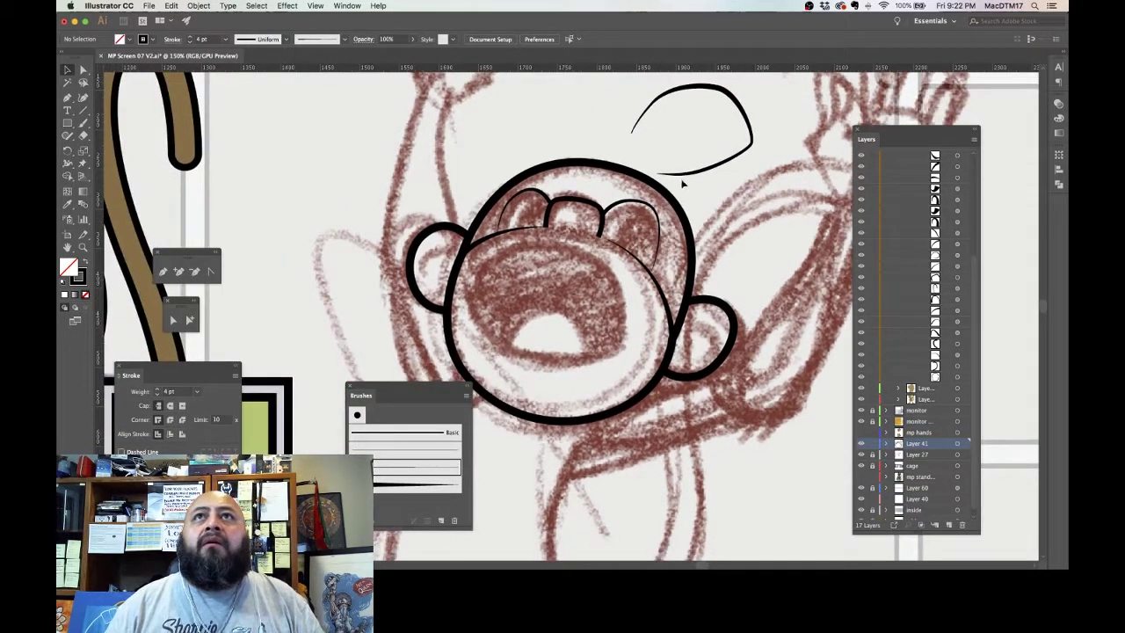
left_click(707, 170)
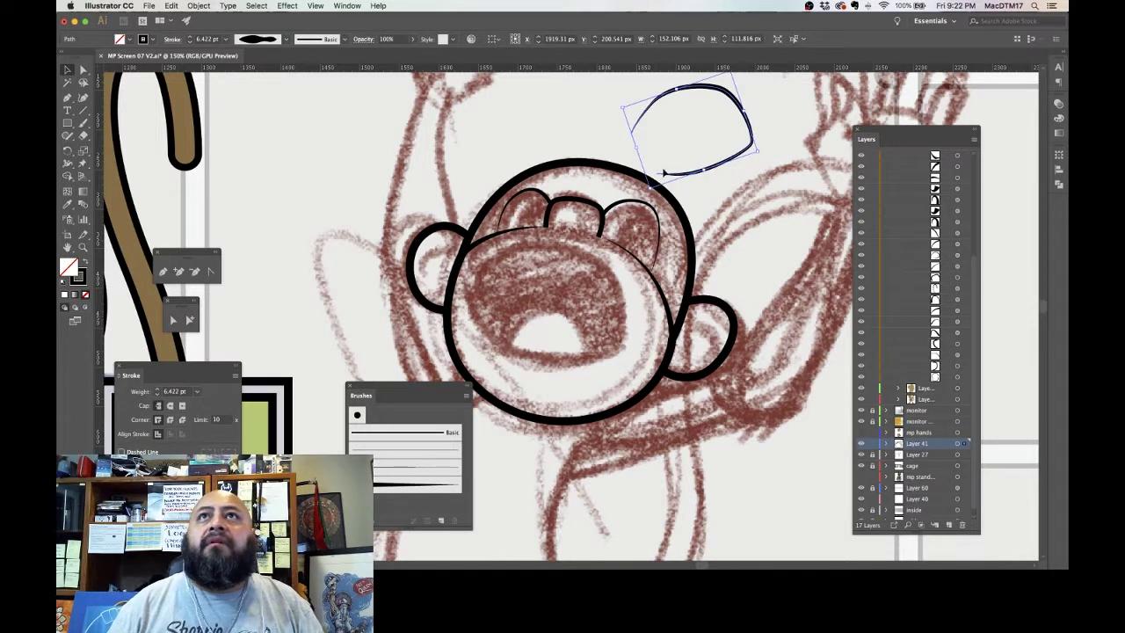
left_click_drag(714, 173, 614, 360)
key("Right")
key("Right")
key("Right")
key("Right")
key("Right")
key("Right")
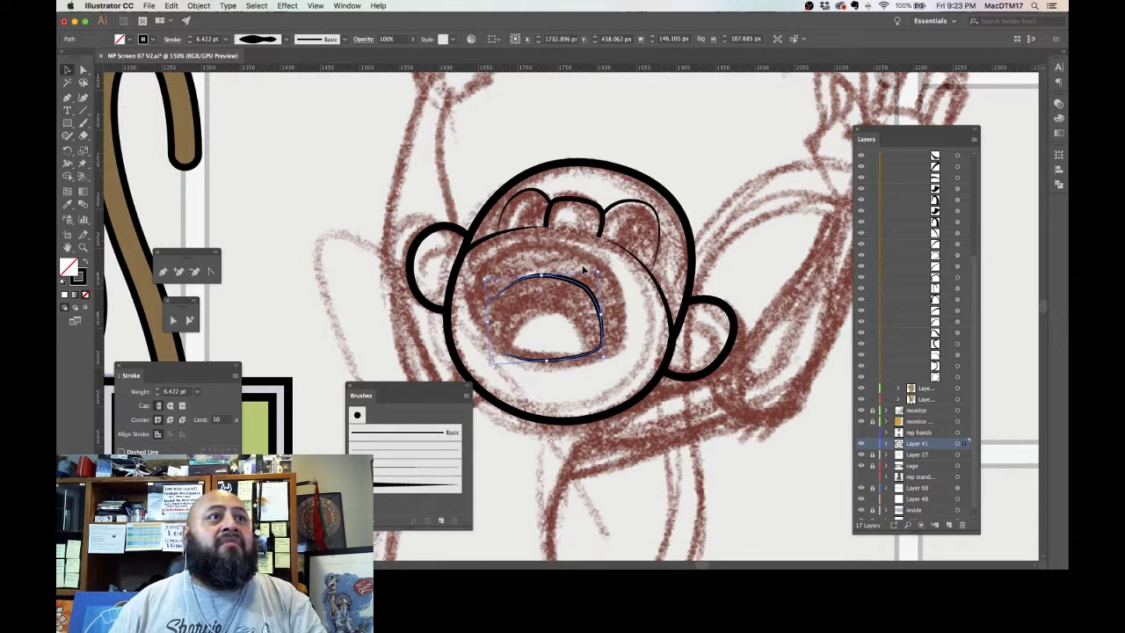
Step: Enlarge the mouth outline to about 178 by 131 px and nudge it 3 px left and 3 px down
mouse_move(601, 273)
left_mouse_down()
mouse_move(647, 277)
mouse_move(675, 255)
mouse_move(634, 254)
left_mouse_up()
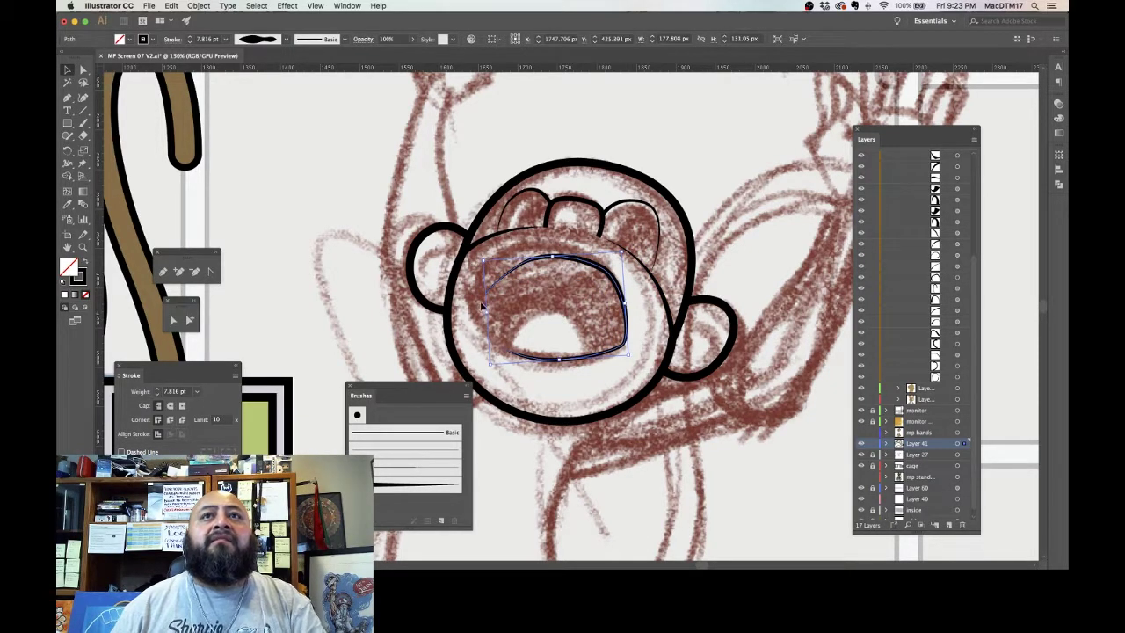
key("Left")
key("Left")
key("Left")
key("Down")
key("Down")
key("Down")
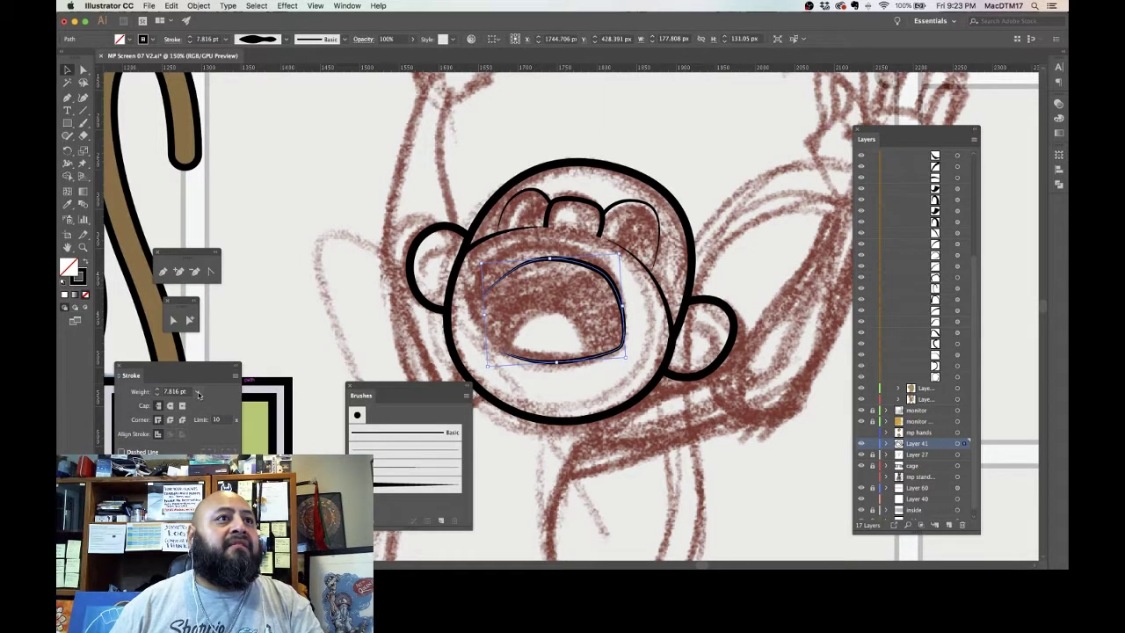
Step: Set the mouth outline's stroke to 6 pt and pull its upper edge outward to follow the jumping monkey's sketched upper lip
left_click(199, 394)
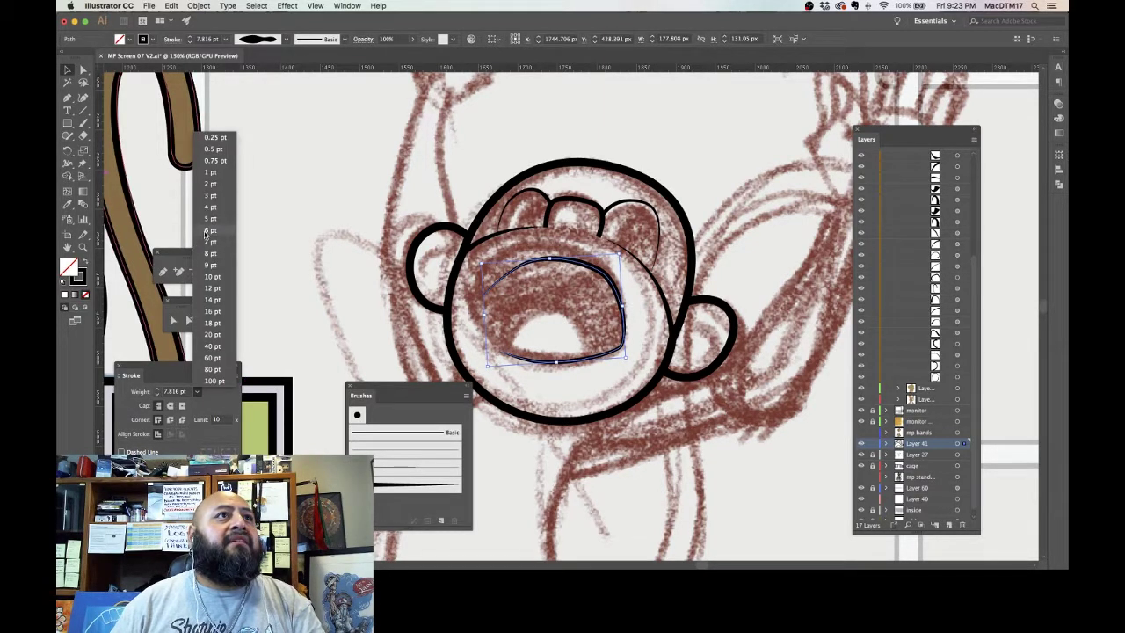
left_click(209, 230)
left_click(82, 70)
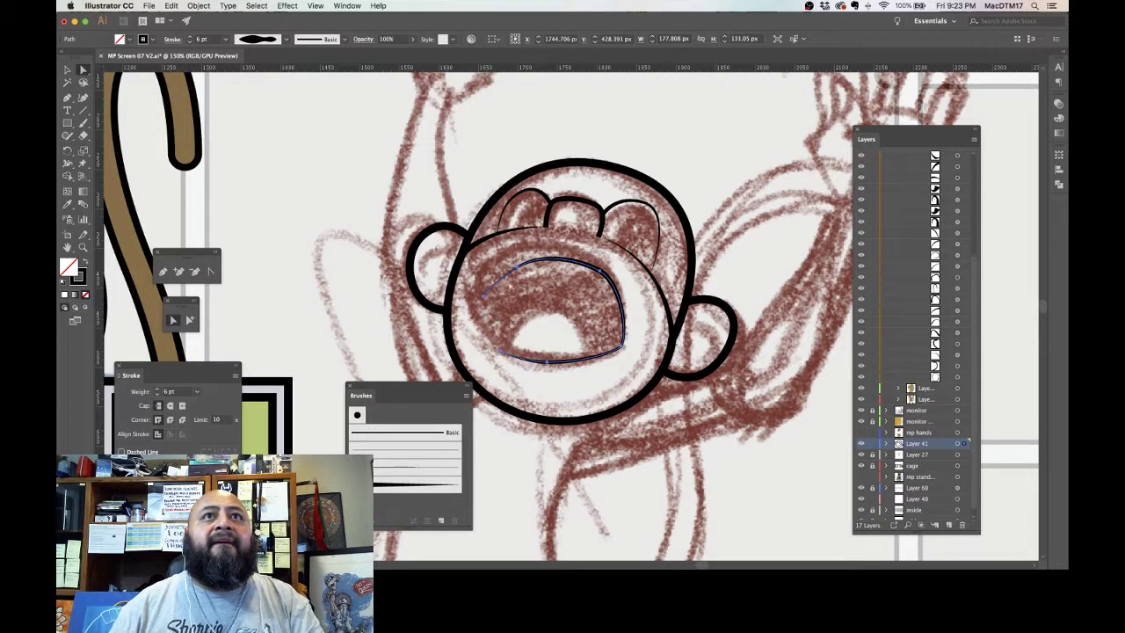
left_click(531, 262)
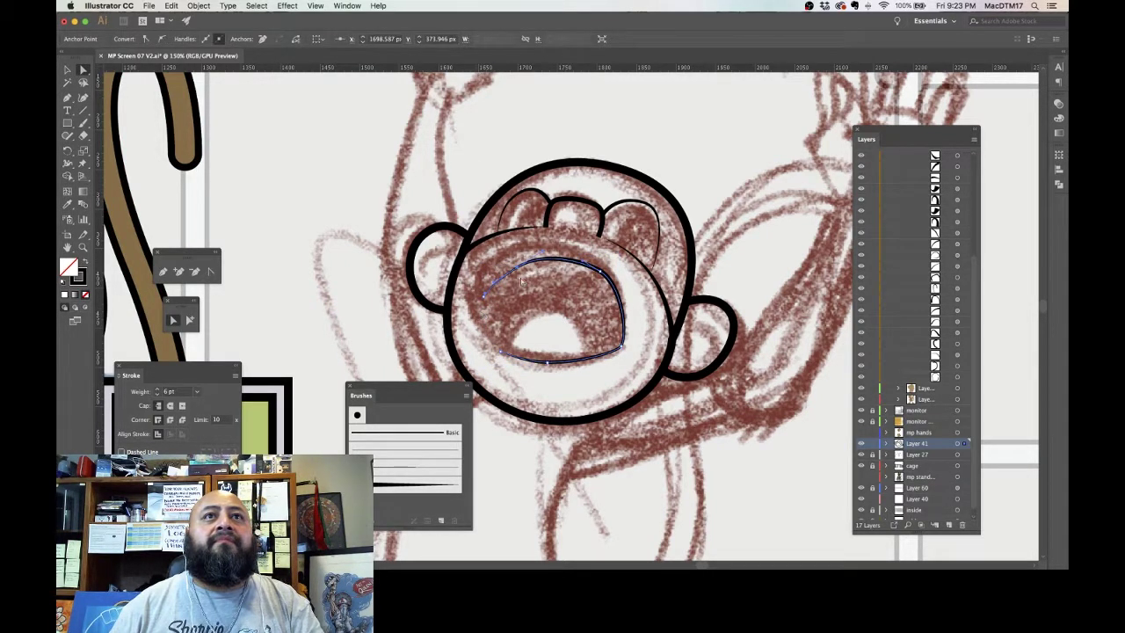
left_click_drag(527, 262, 517, 253)
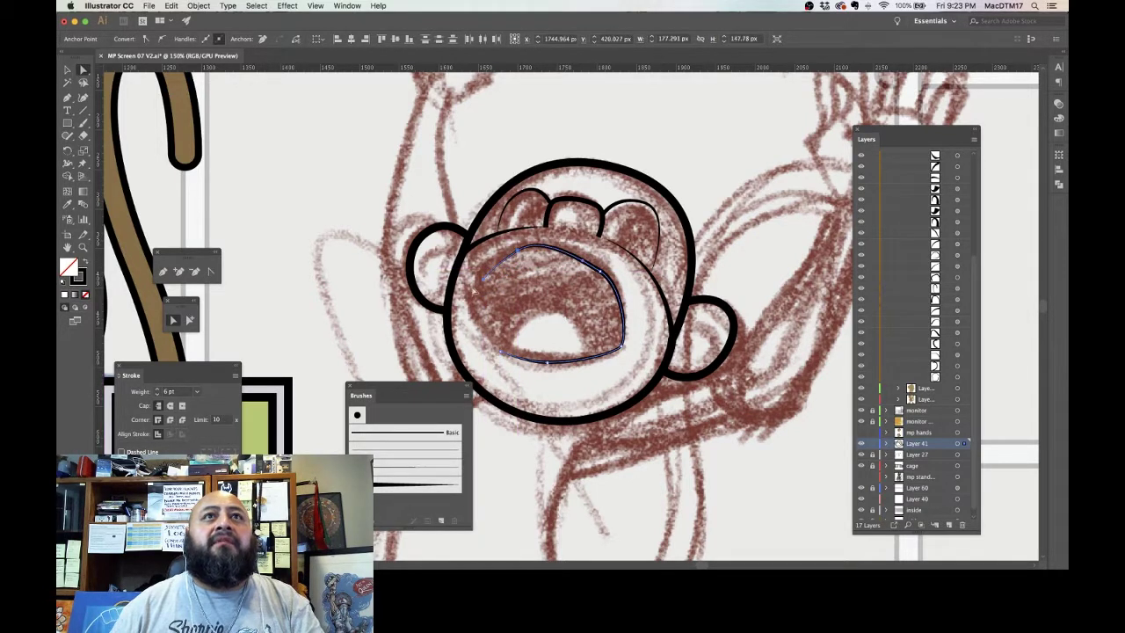
left_click(481, 283)
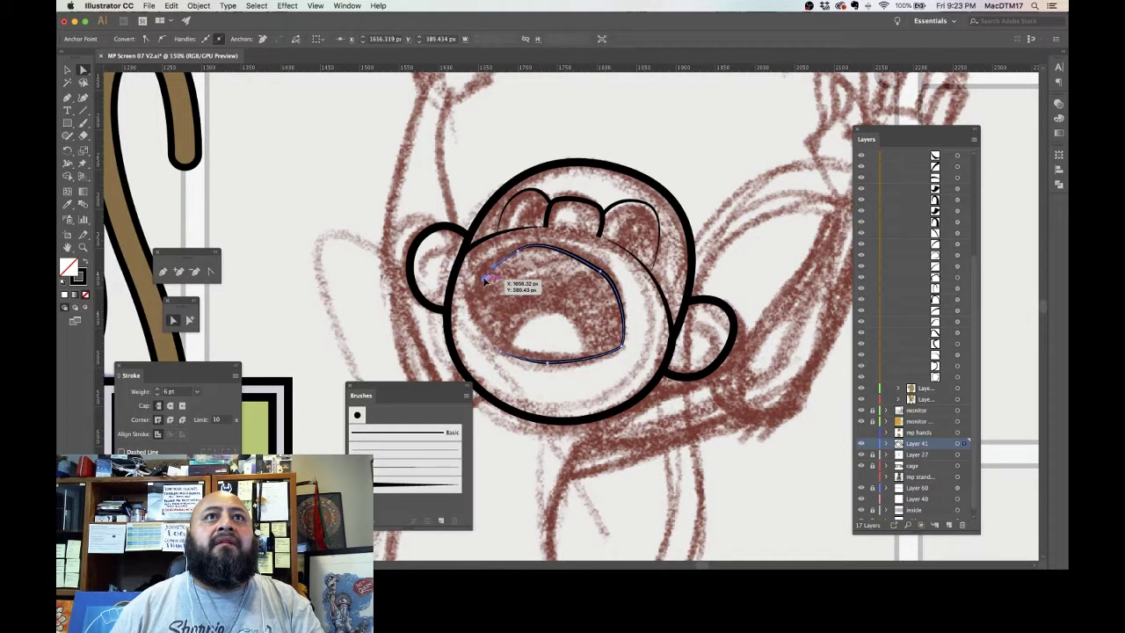
left_click_drag(481, 283, 481, 275)
left_click_drag(602, 276, 605, 275)
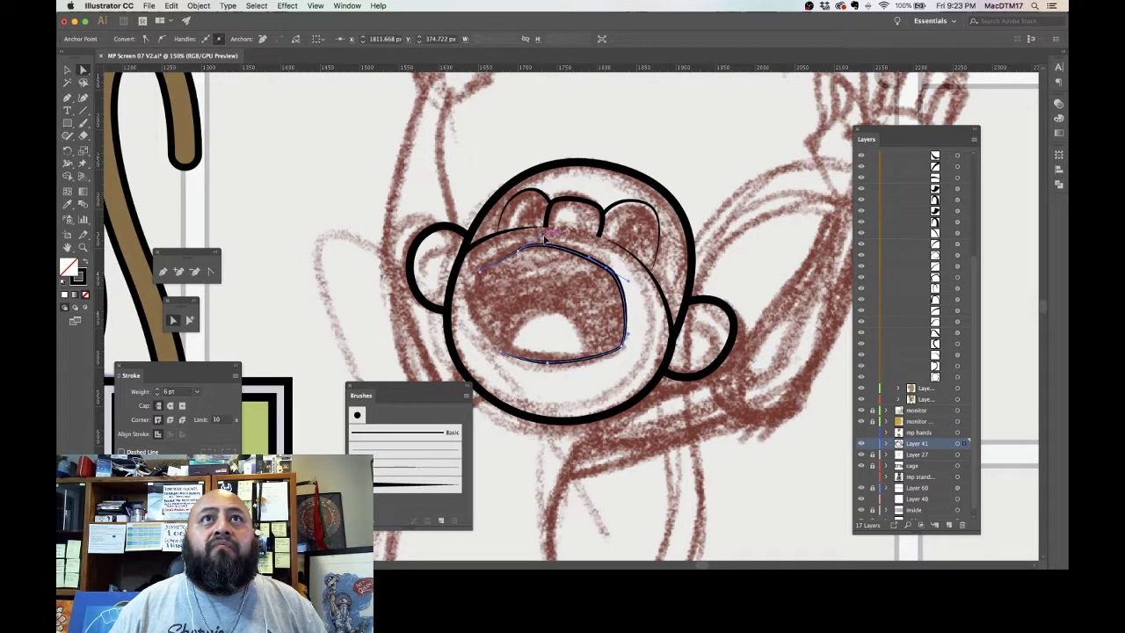
left_click_drag(544, 238, 527, 253)
left_click(531, 293)
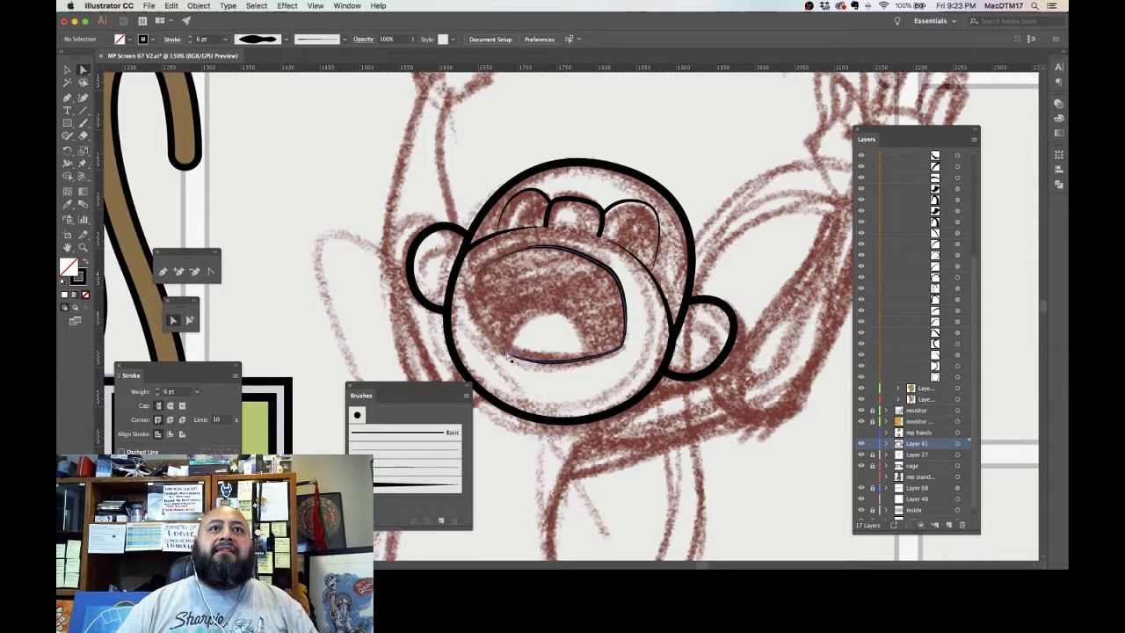
Step: Copy the reference monkey's short mouth-side line to the empty space beside the jumping monkey and transfer the copy to Layer 41
left_click_drag(494, 304, 731, 310)
left_click_drag(530, 333, 700, 319)
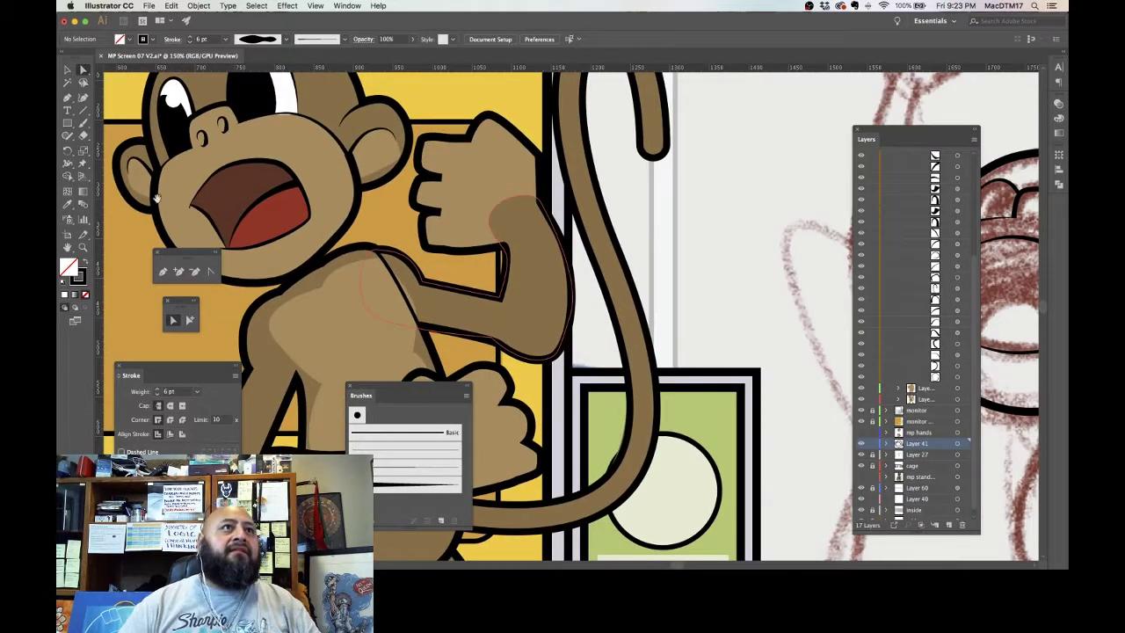
left_click(214, 225)
left_click(216, 225)
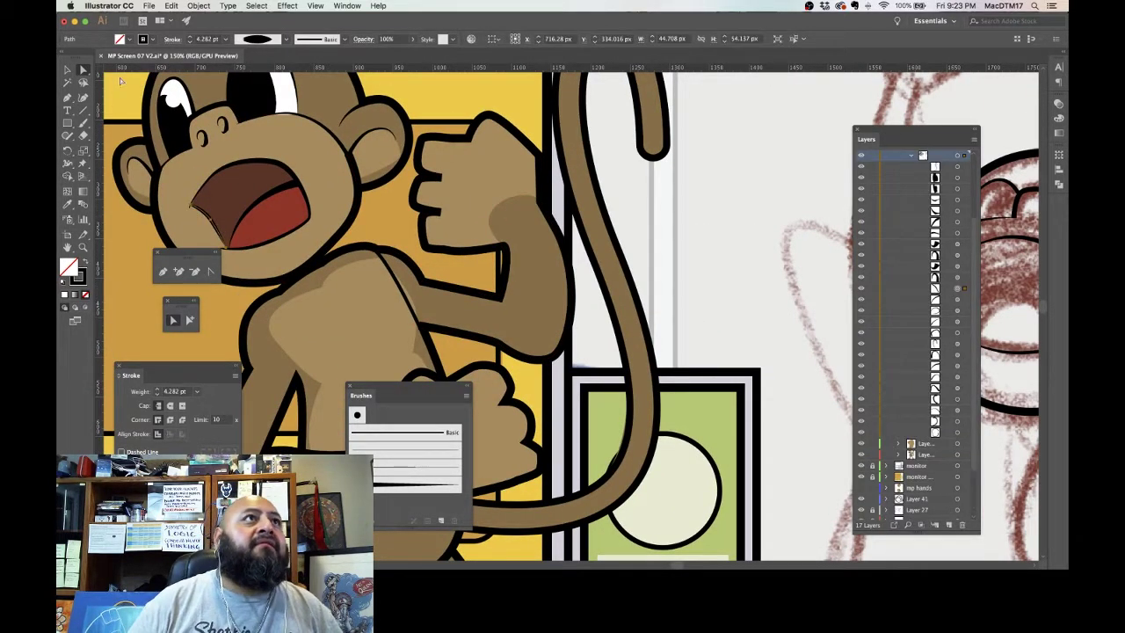
left_click(119, 96)
left_click(68, 71)
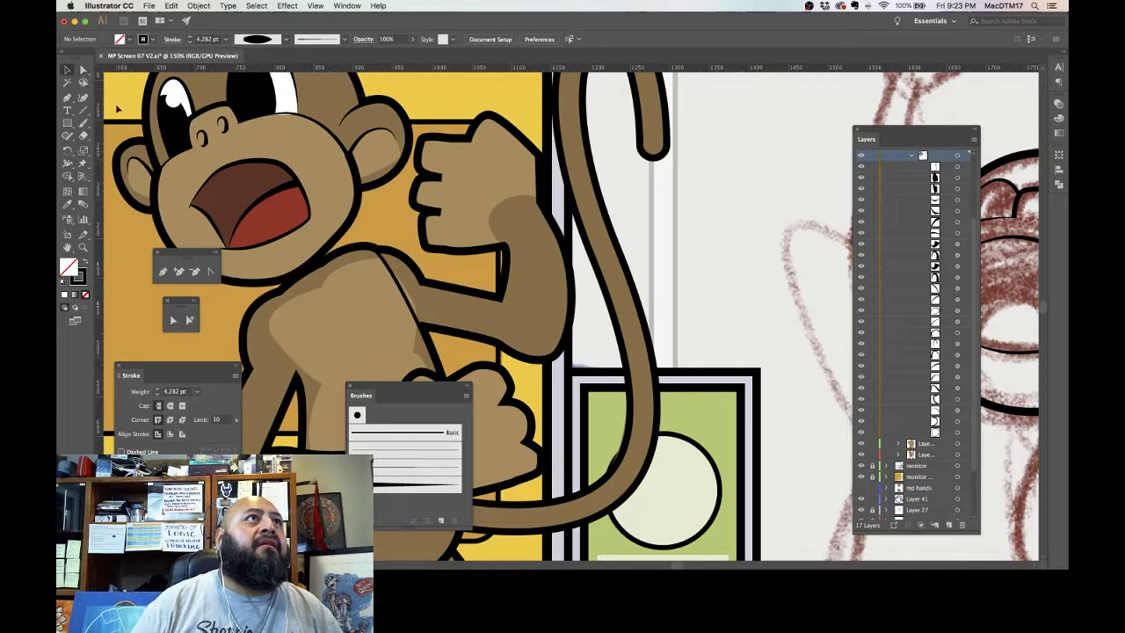
left_click_drag(214, 230, 818, 241)
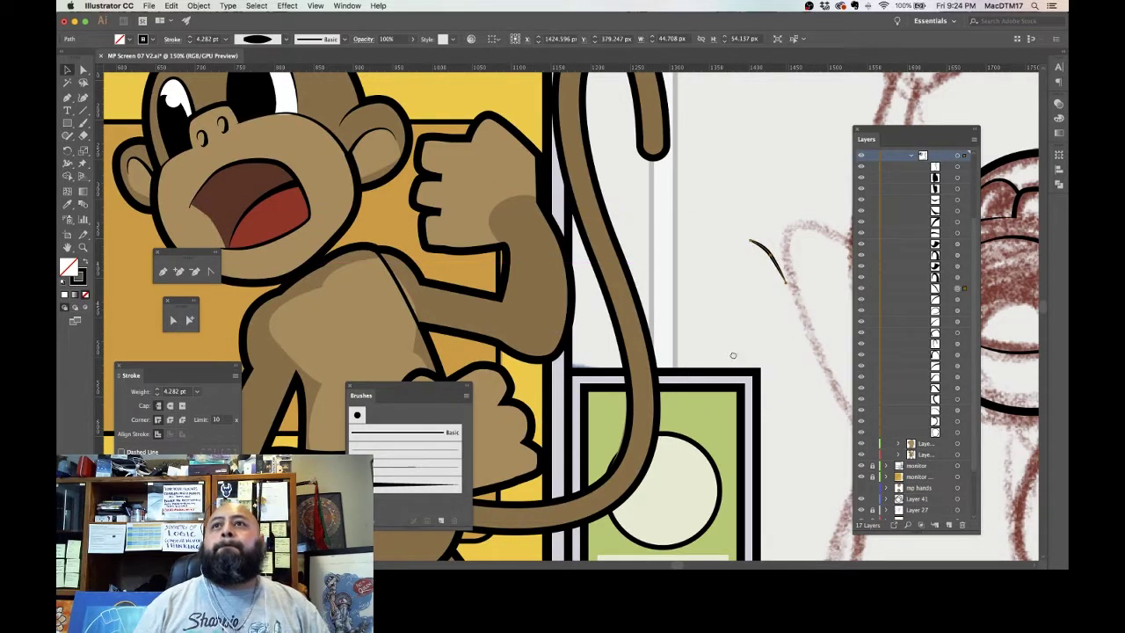
scroll(989, 281, "right", 5)
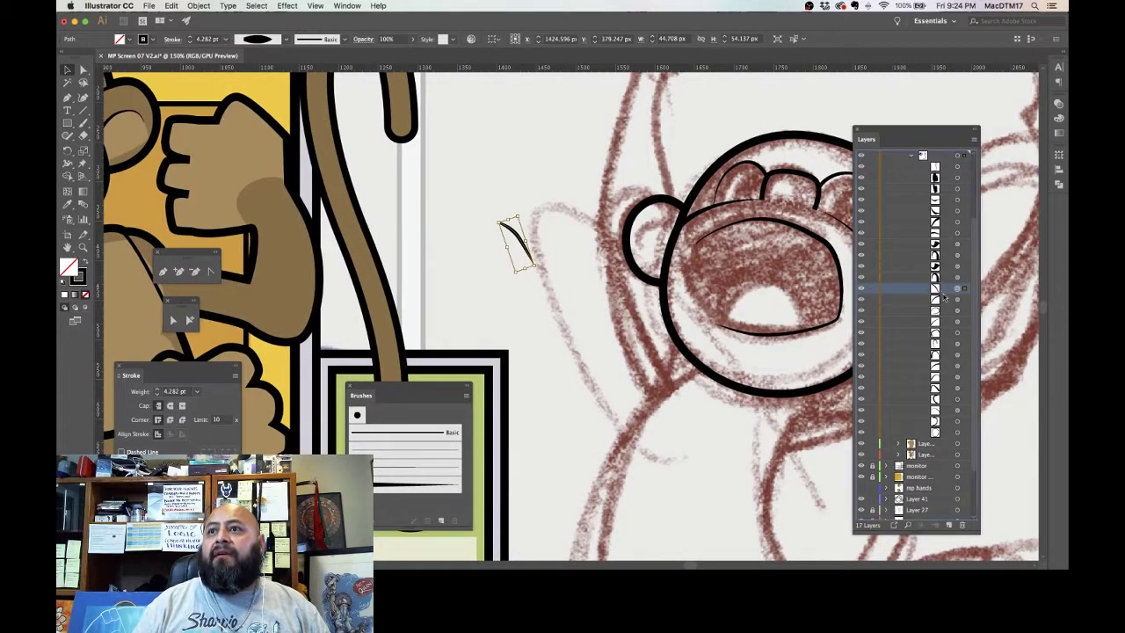
left_click(923, 500)
left_click_drag(924, 499, 925, 501)
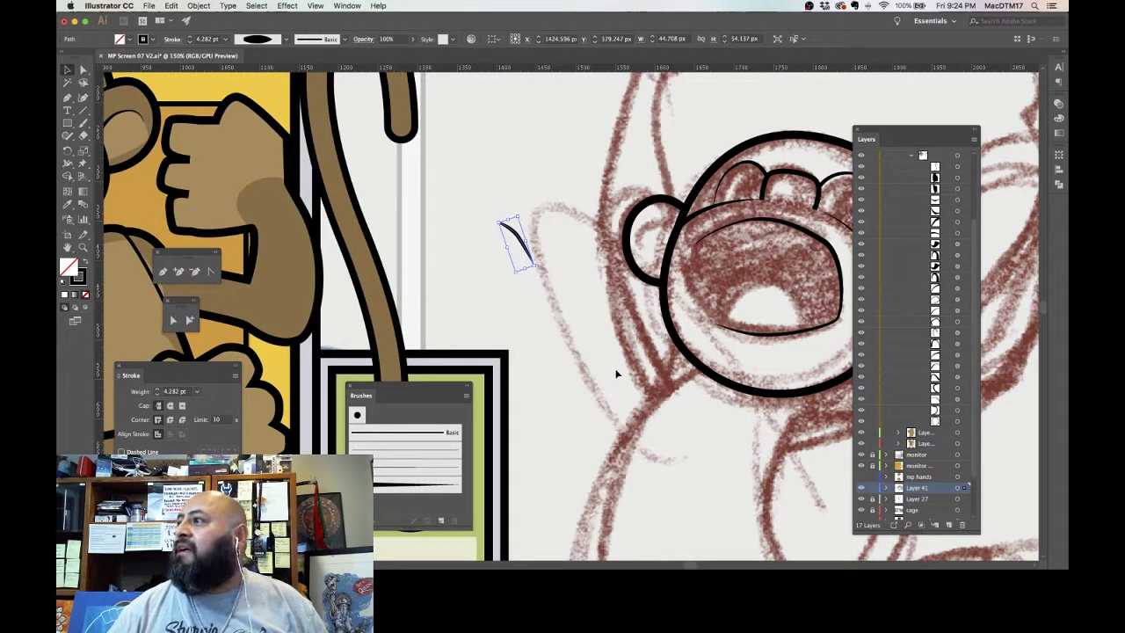
Step: Place the copied line in the open left side of the jumping monkey's mouth, its upper end meeting the upper lip
key("space")
left_click_drag(610, 338, 510, 336)
scroll(509, 336, "right", 3)
left_click(281, 231)
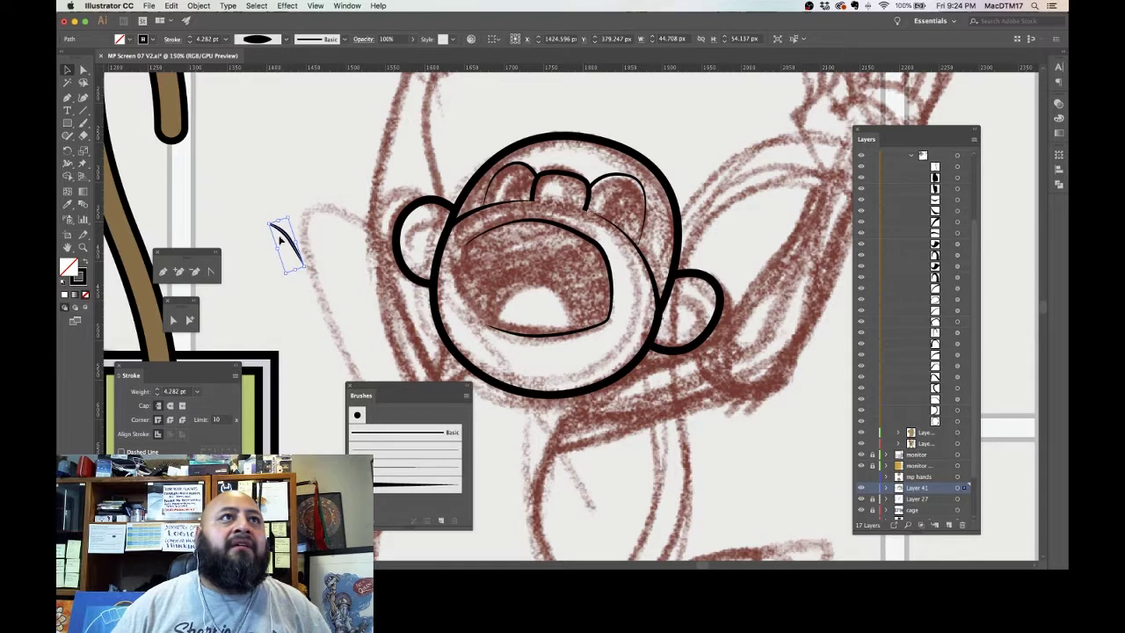
mouse_move(279, 238)
left_mouse_down()
mouse_move(497, 251)
mouse_move(480, 264)
mouse_move(475, 255)
left_mouse_up()
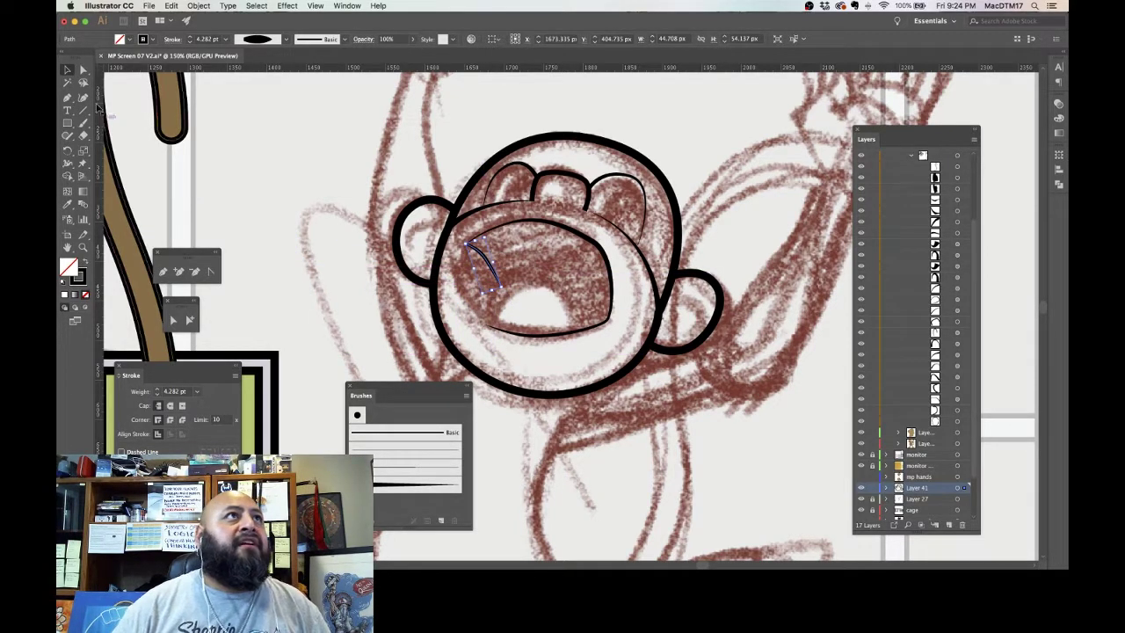
Step: Reshape the line so it reaches the lower lip's left end and curves inward, closing the left side of the mouth
left_click(173, 319)
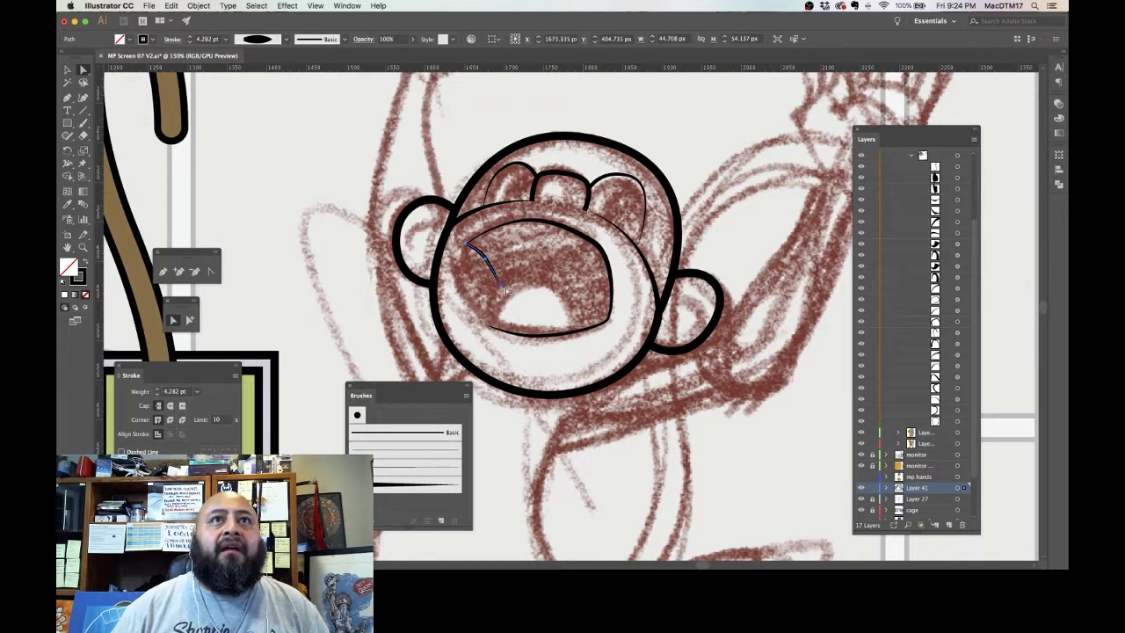
left_click(502, 292)
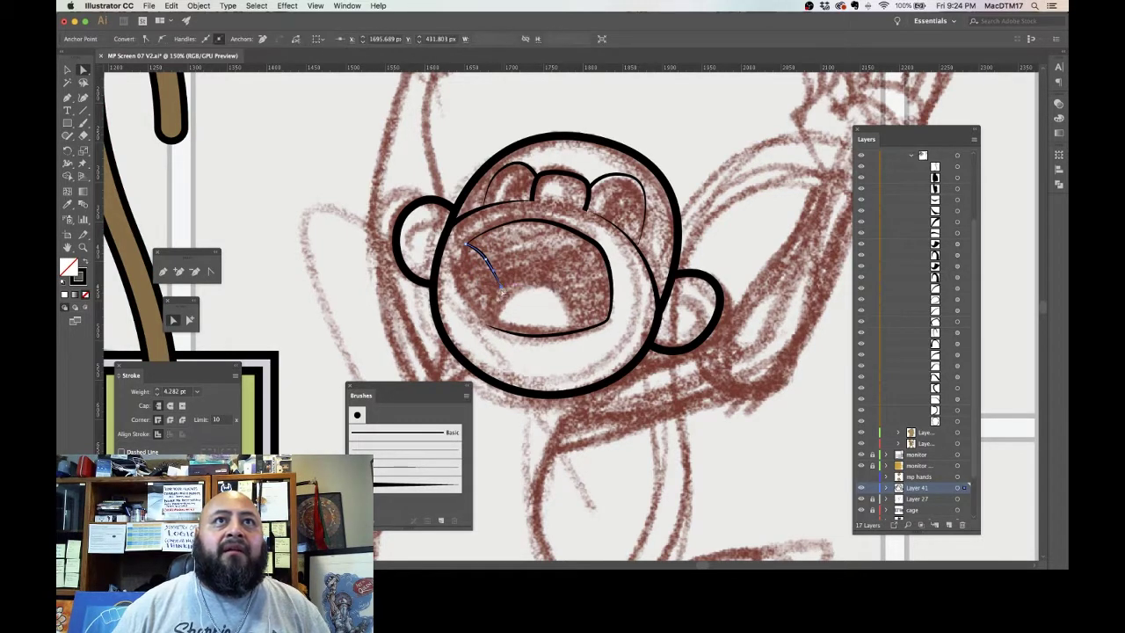
left_click_drag(502, 292, 495, 328)
left_click_drag(488, 261, 472, 286)
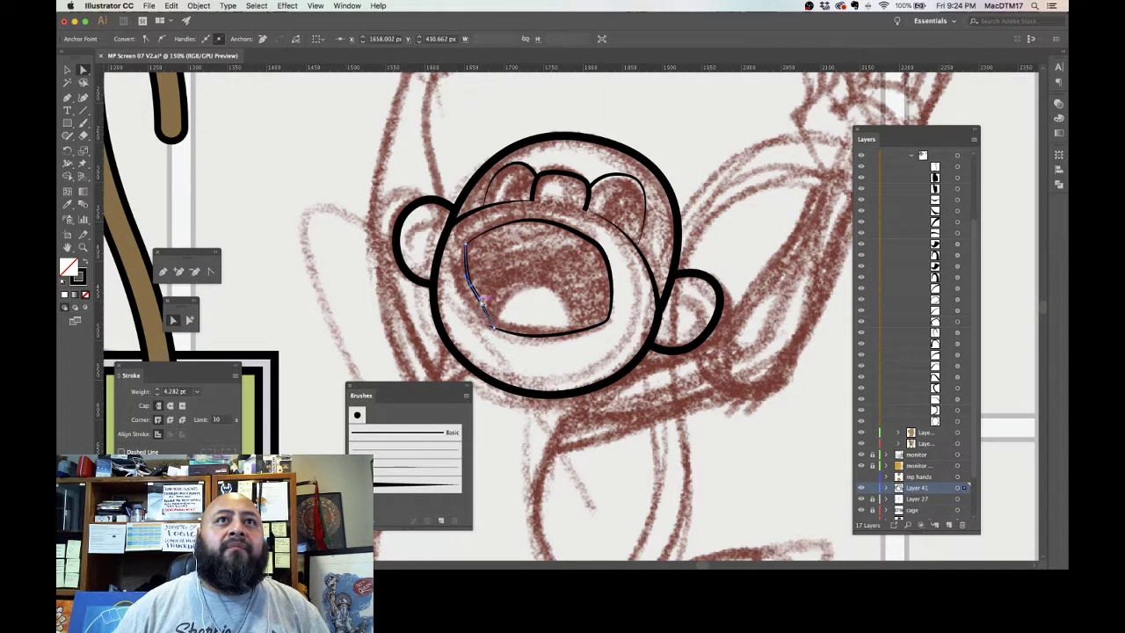
left_click(535, 308)
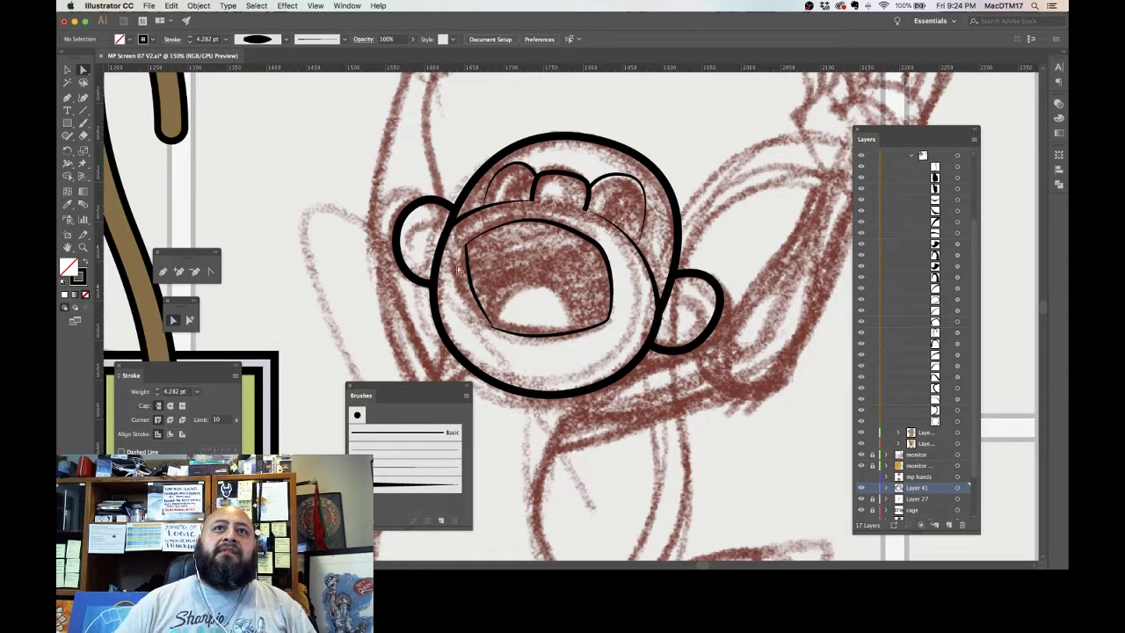
left_click(474, 290)
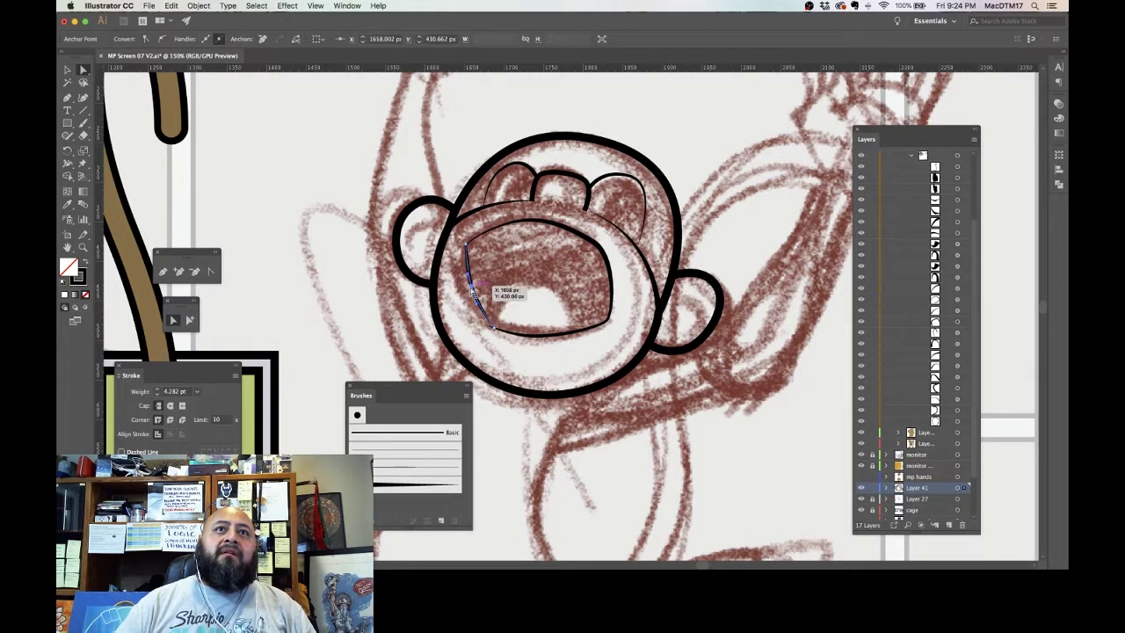
left_click_drag(471, 289, 484, 273)
left_click(664, 256)
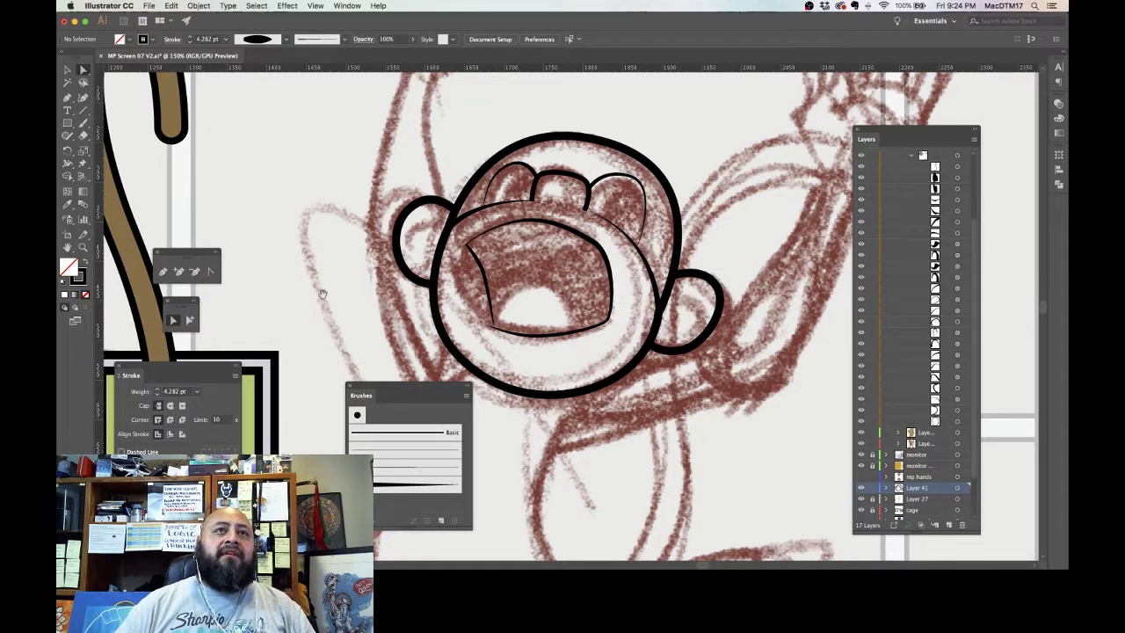
Step: Draw the tongue as a Pen tool arch over the sketched white shape, starting and ending near the lower lip
scroll(545, 288, "left", 10)
scroll(816, 284, "right", 15)
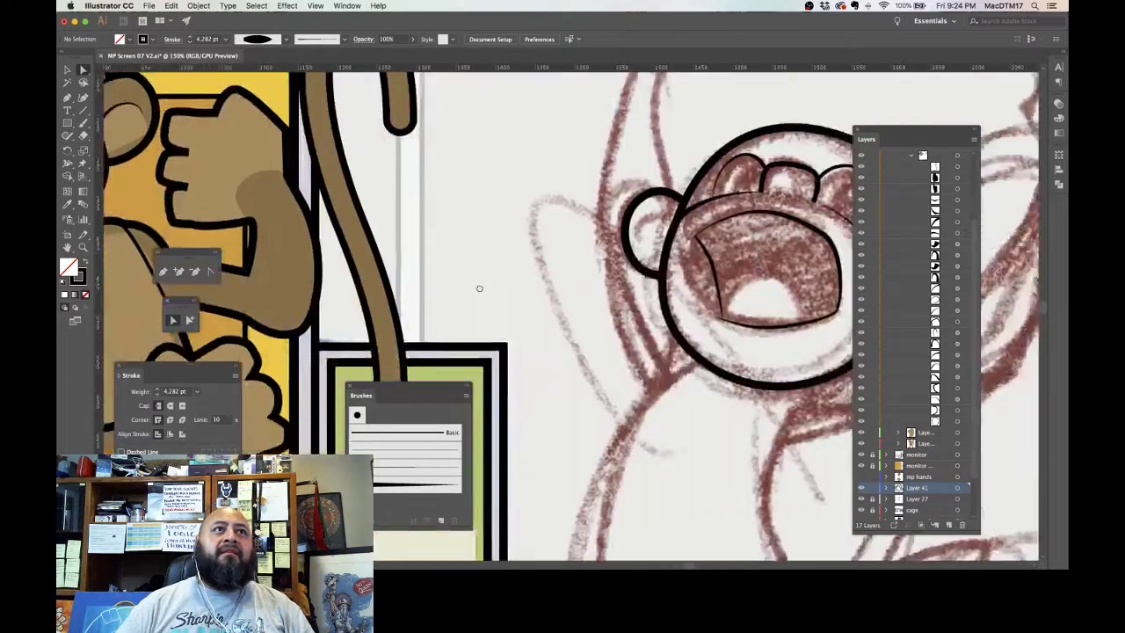
left_click(634, 177)
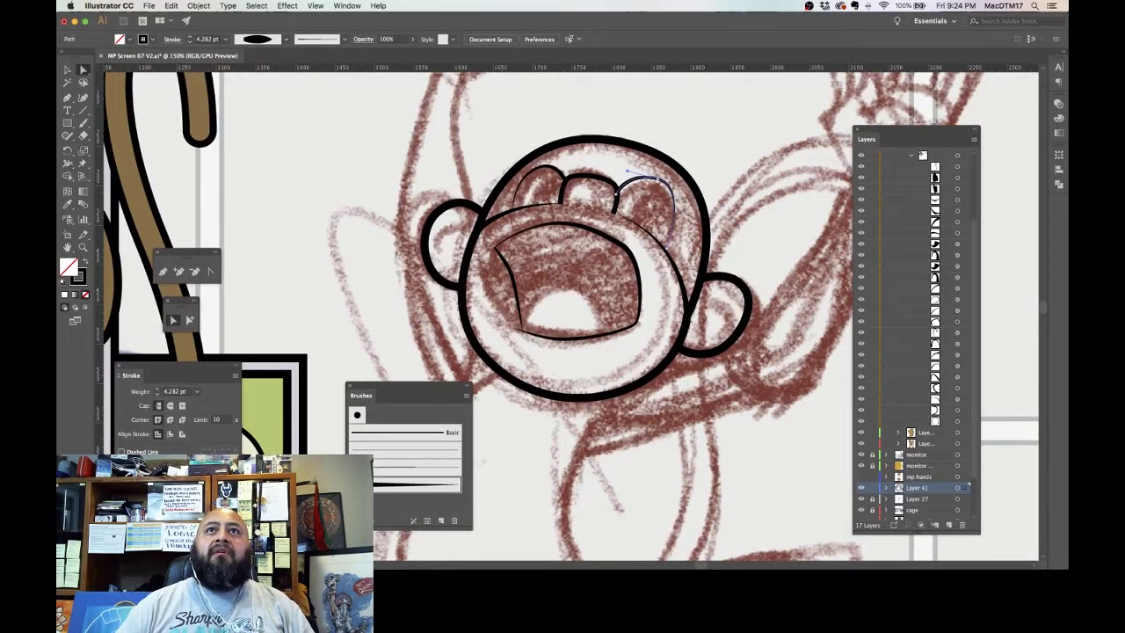
left_click(554, 270)
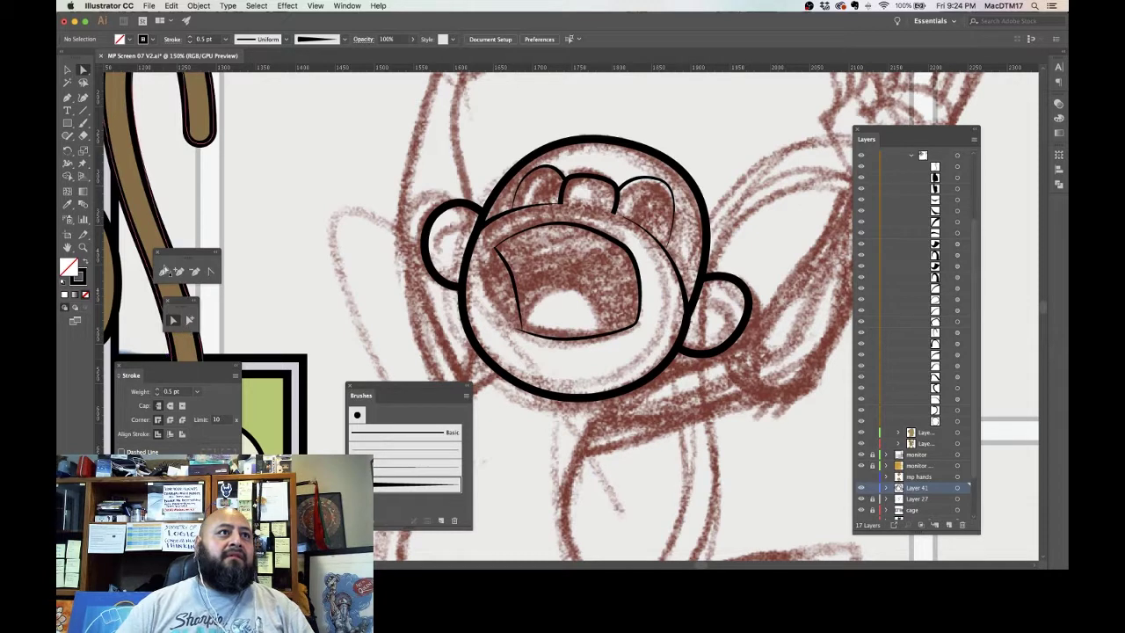
left_click(164, 271)
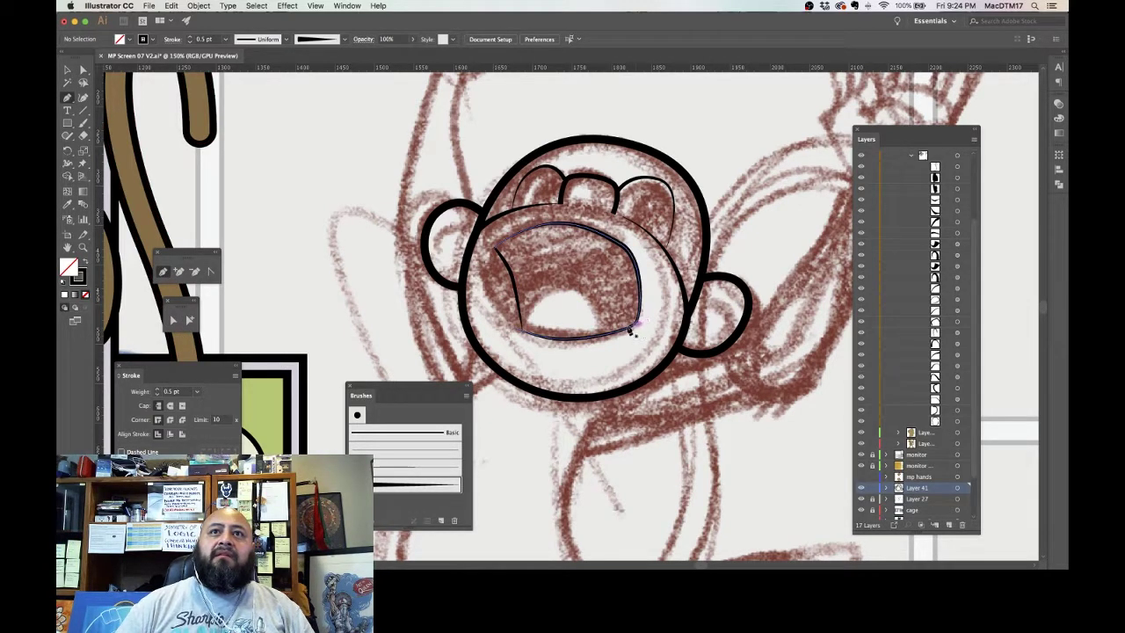
left_click(619, 331)
left_click_drag(577, 289, 539, 288)
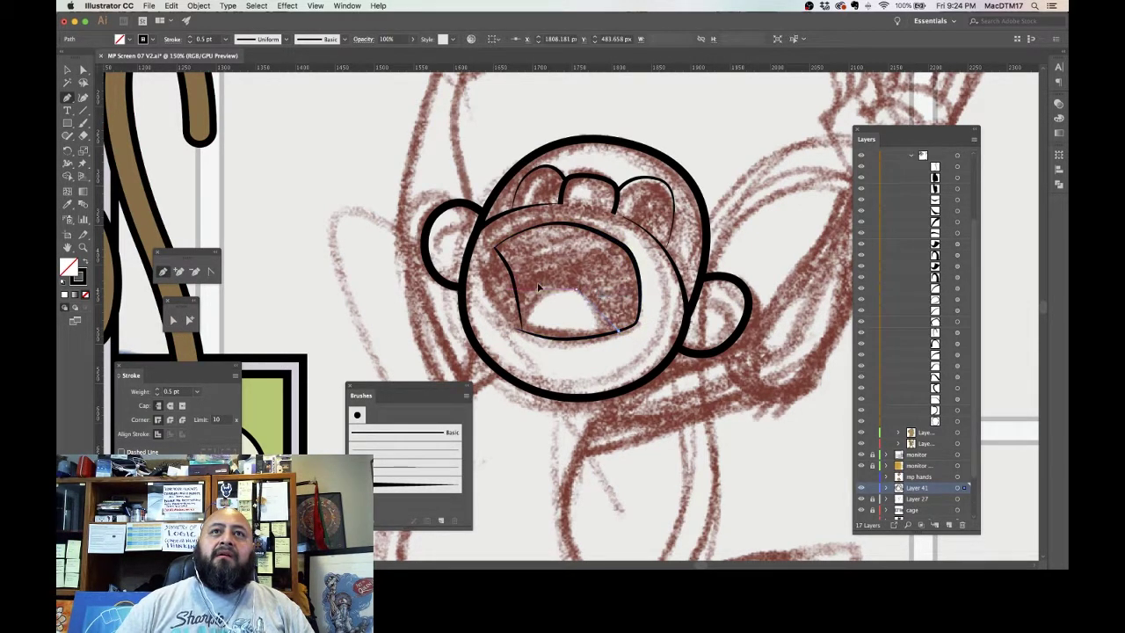
left_click(524, 332)
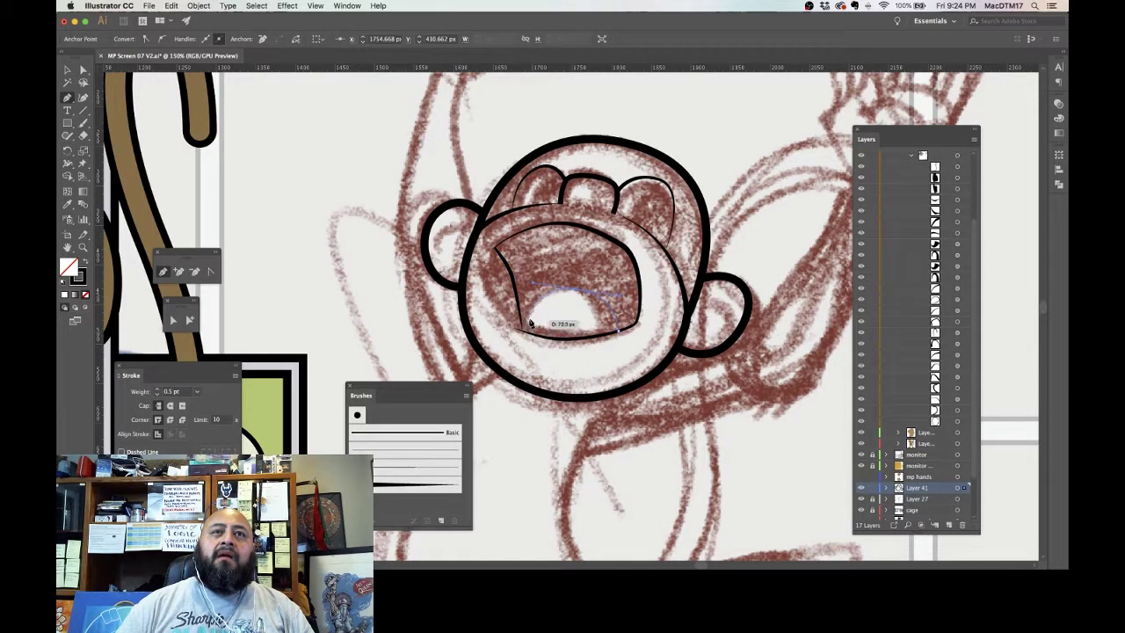
left_click_drag(529, 322, 533, 331)
key("Escape")
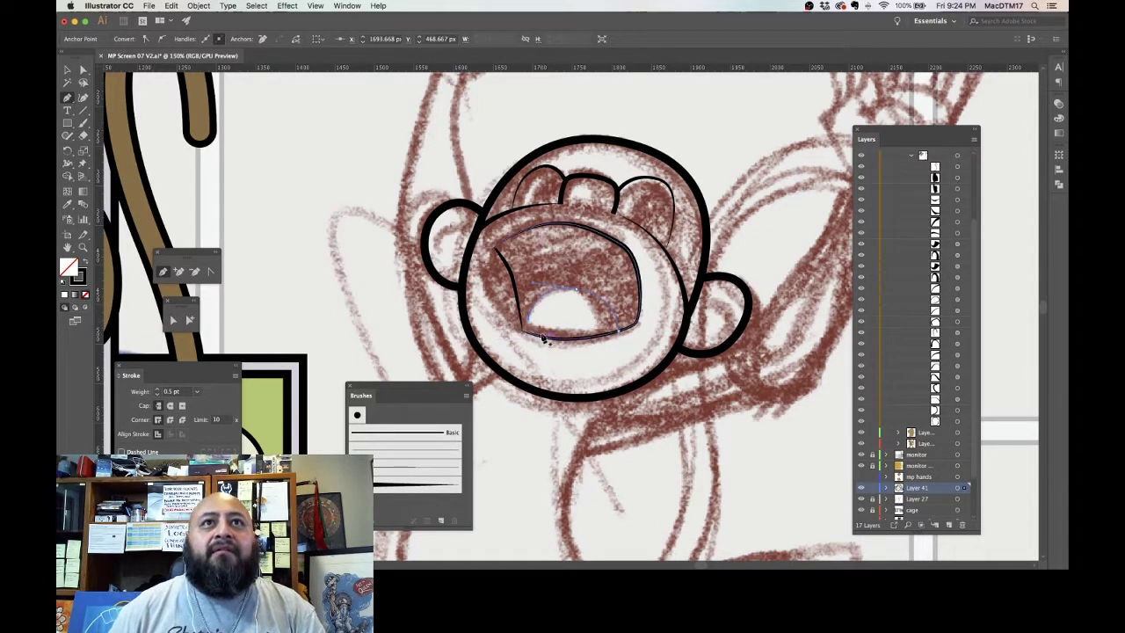
Step: Apply a tapered art brush to the tongue arch, set its stroke weight to 5 pt, and deselect it
left_click(422, 474)
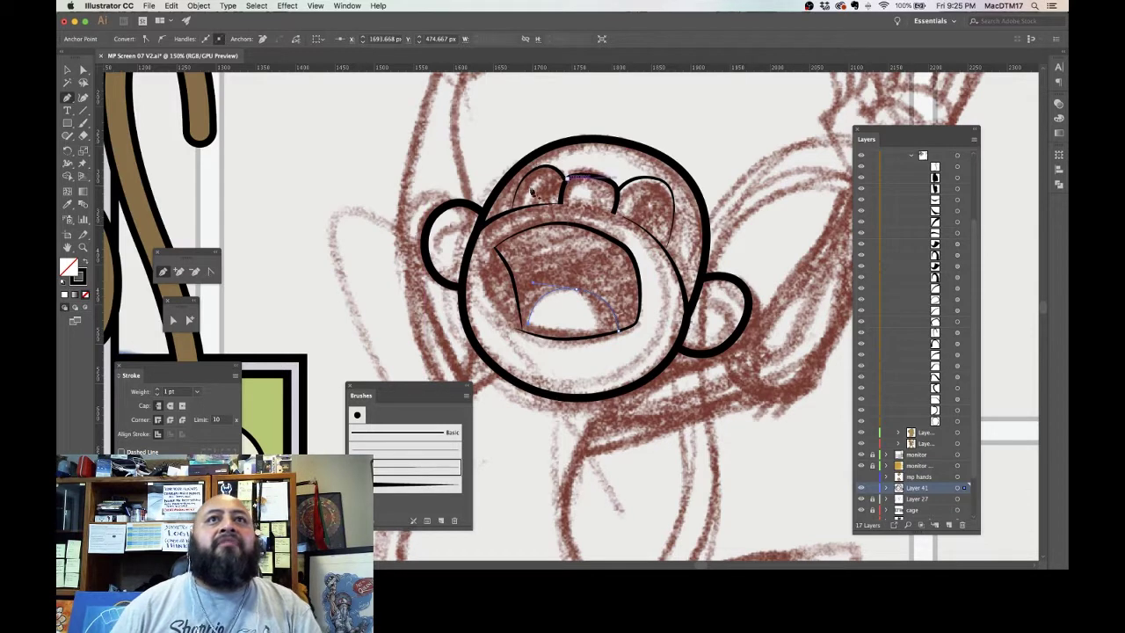
left_click(198, 397)
left_click(207, 218)
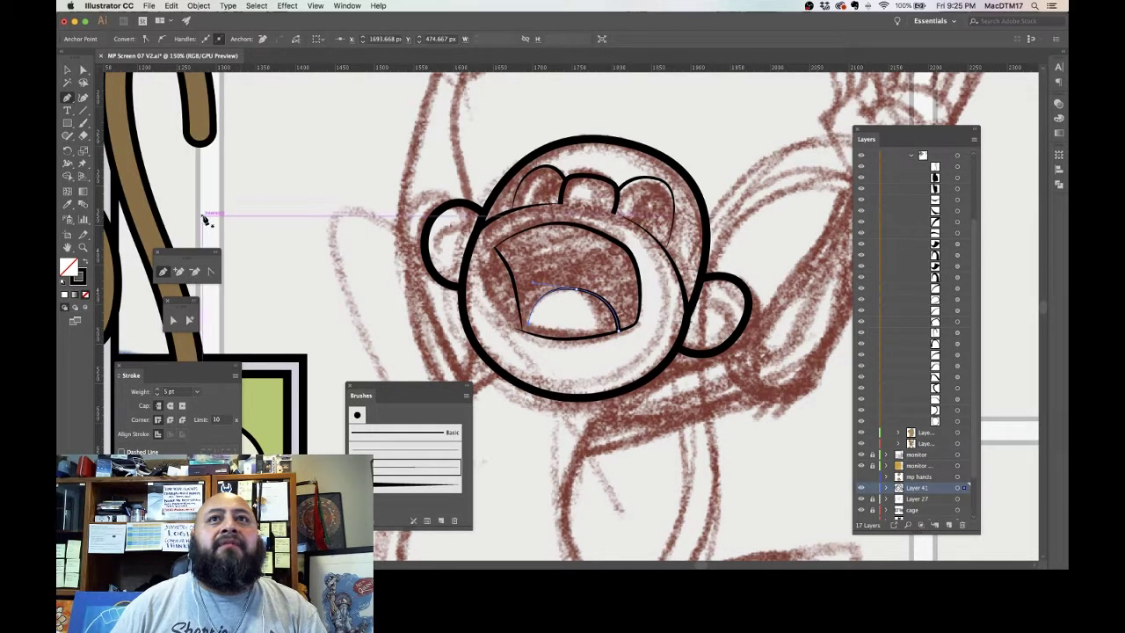
left_click(85, 69)
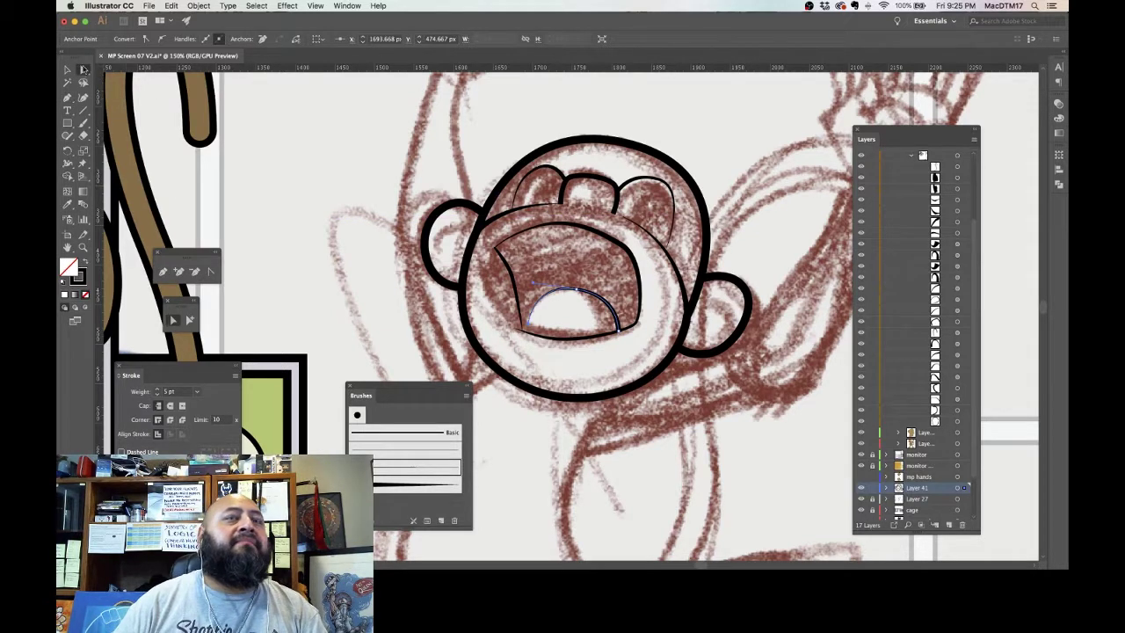
left_click(585, 373)
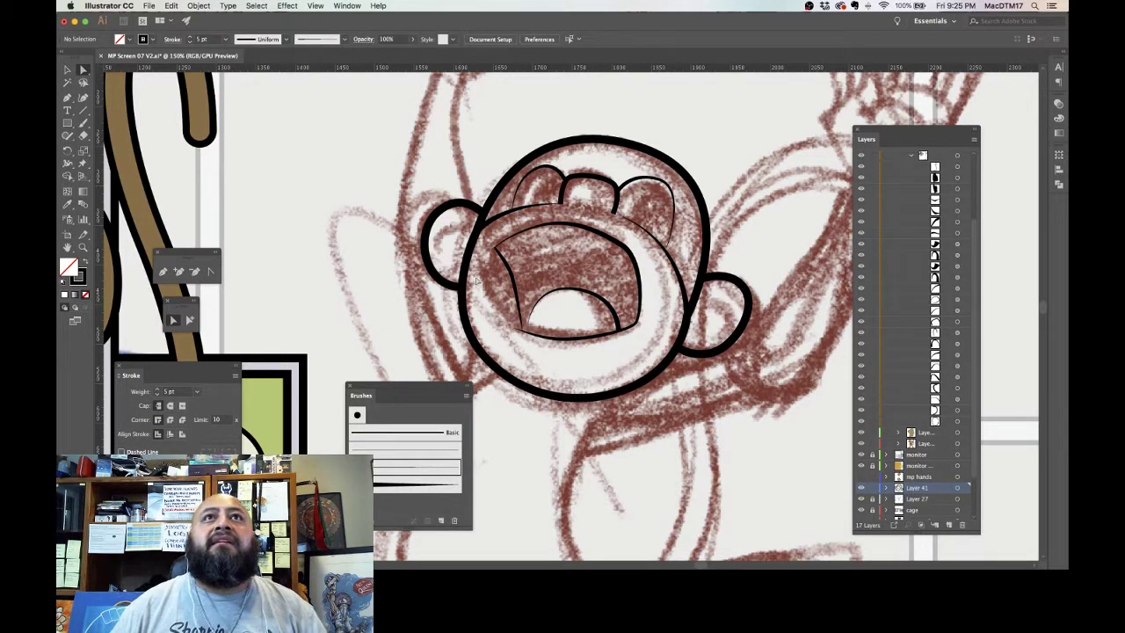
Step: Inspect how the hair tuft on top of the reference monkey's head is built
left_click_drag(451, 283, 763, 328)
left_click_drag(530, 307, 717, 366)
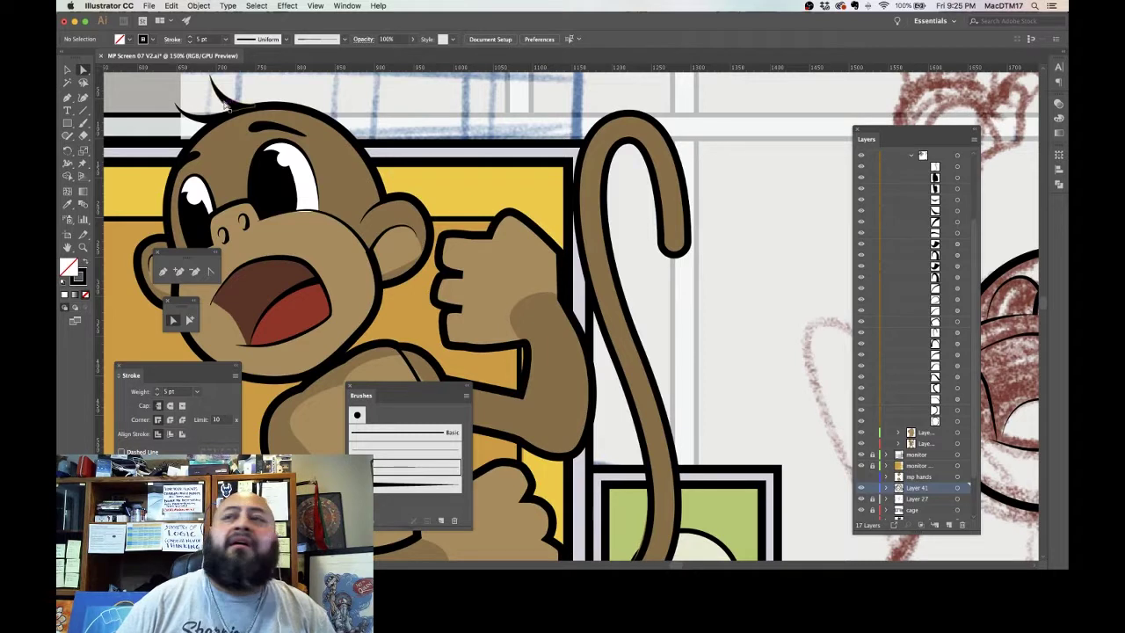
left_click(227, 106)
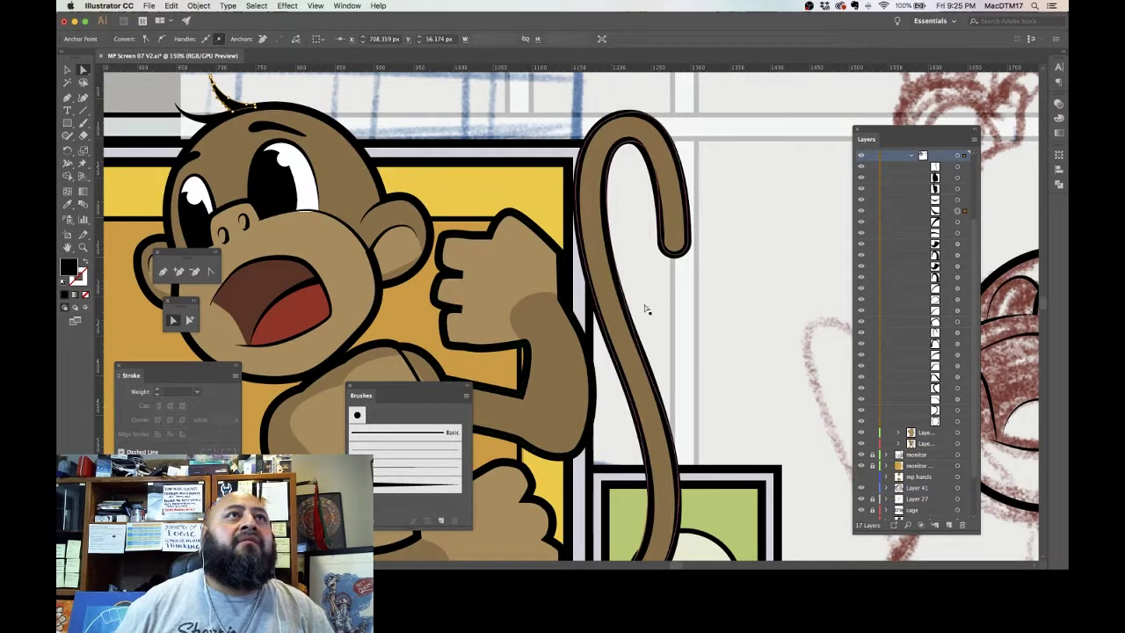
left_click(676, 338)
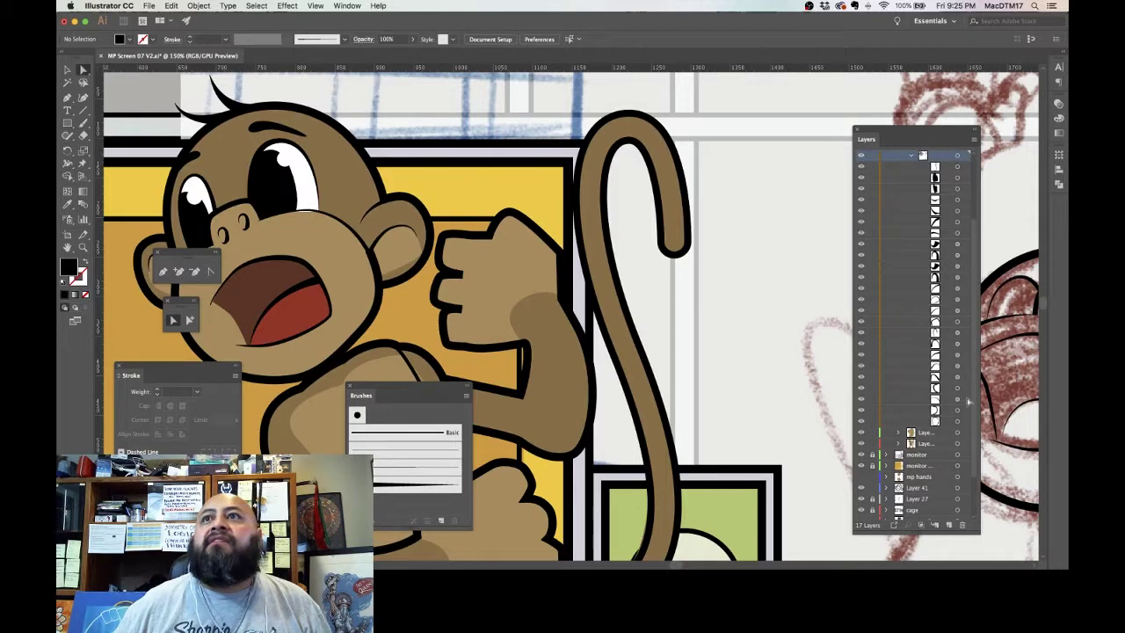
Step: Return to the sketched monkey's head and make Layer 41 the active layer for drawing with the Pen tool
mouse_move(711, 441)
left_mouse_down()
mouse_move(666, 418)
mouse_move(446, 358)
mouse_move(401, 371)
left_mouse_up()
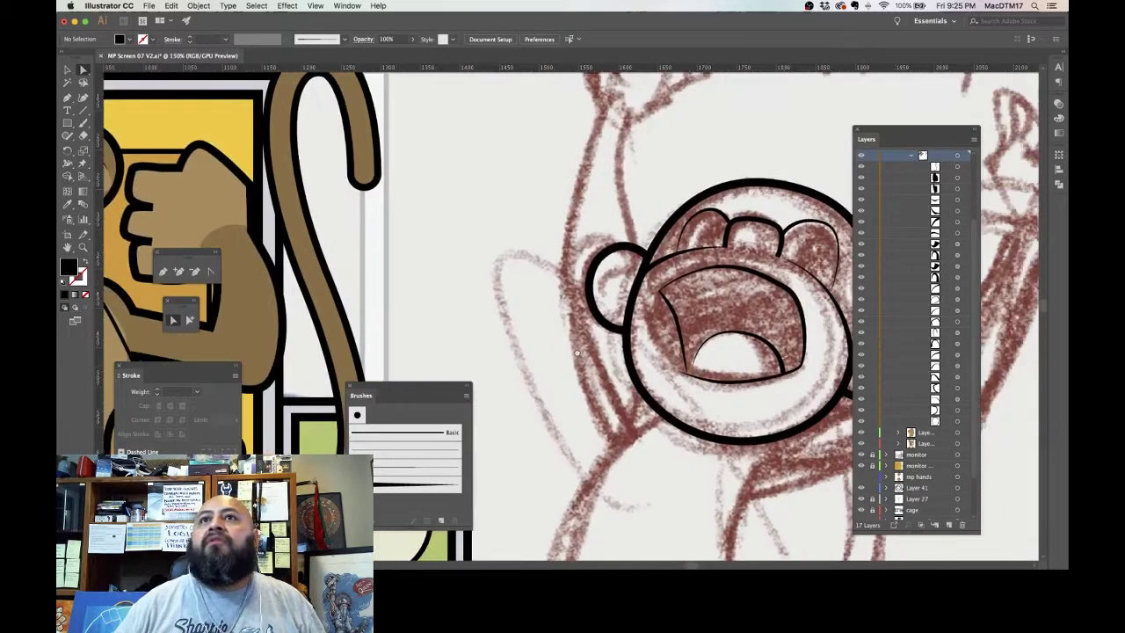
scroll(577, 351, "right", 3)
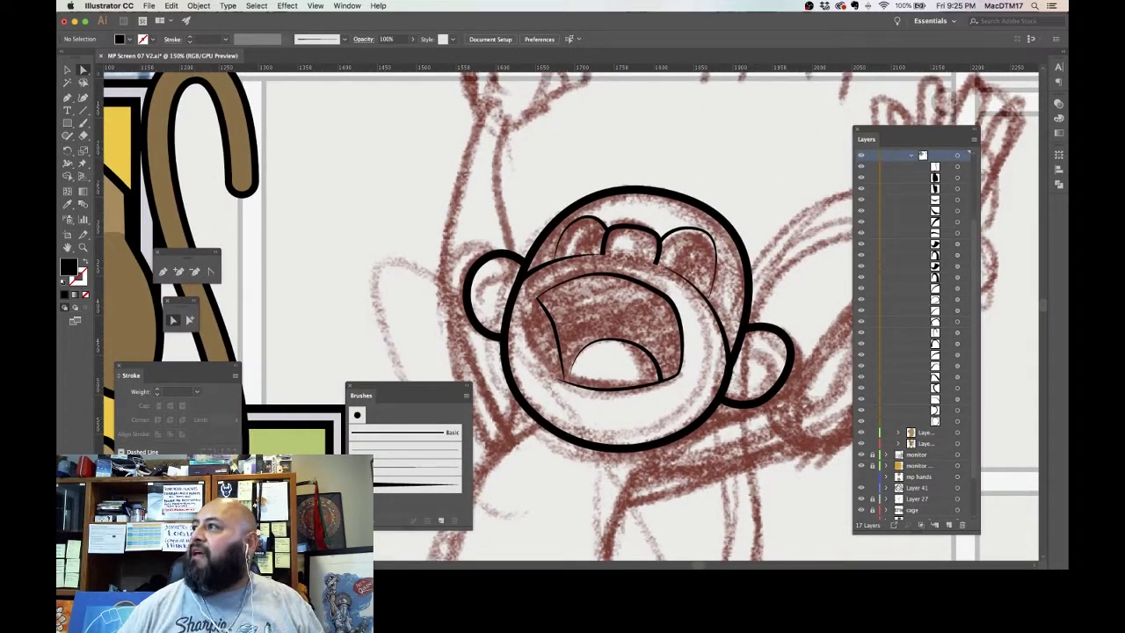
key("shift+Tab")
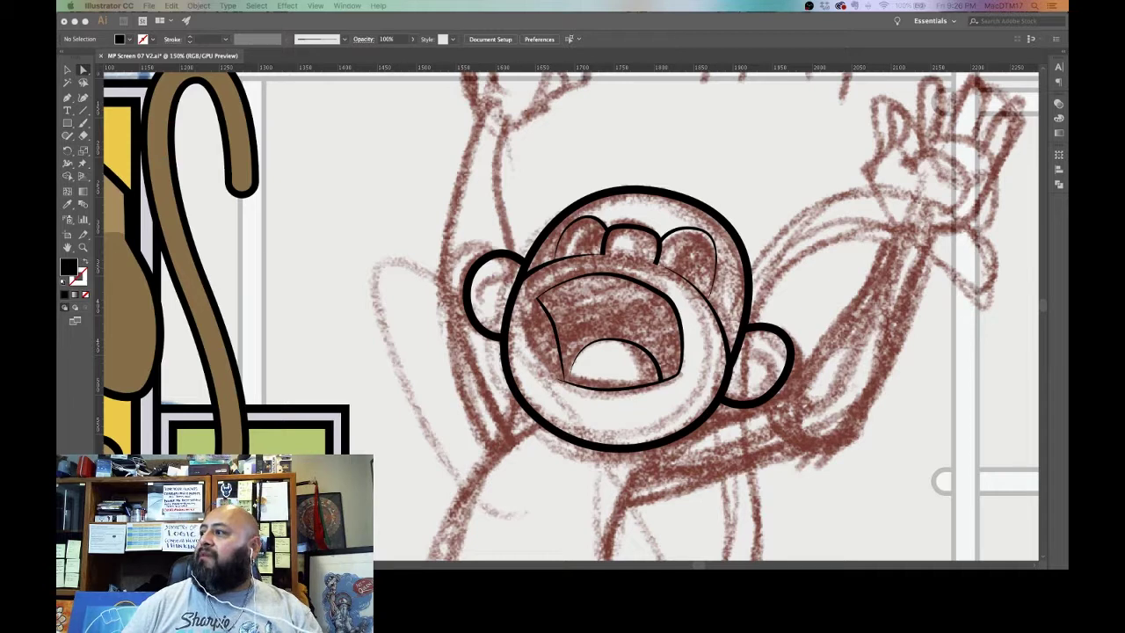
left_click(747, 479)
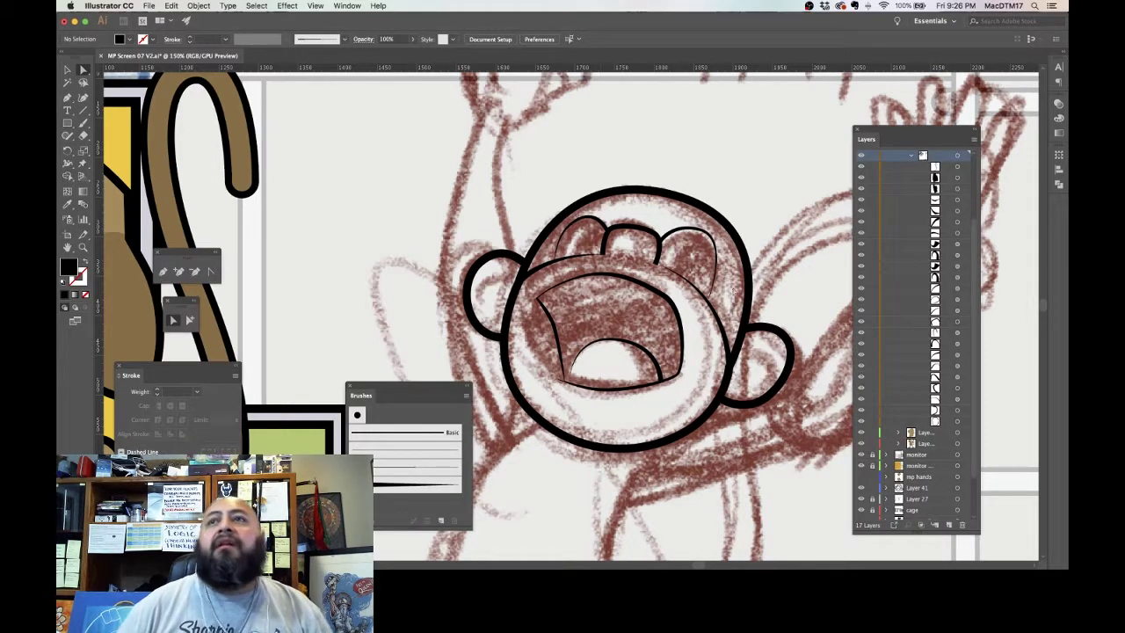
left_click(163, 270)
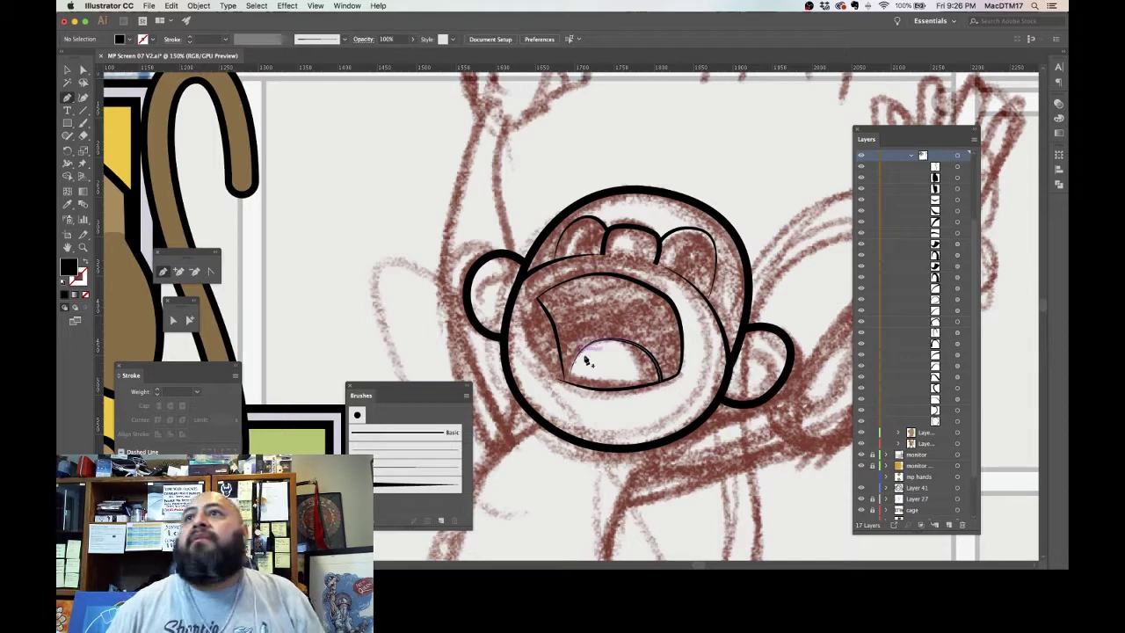
left_click(928, 489)
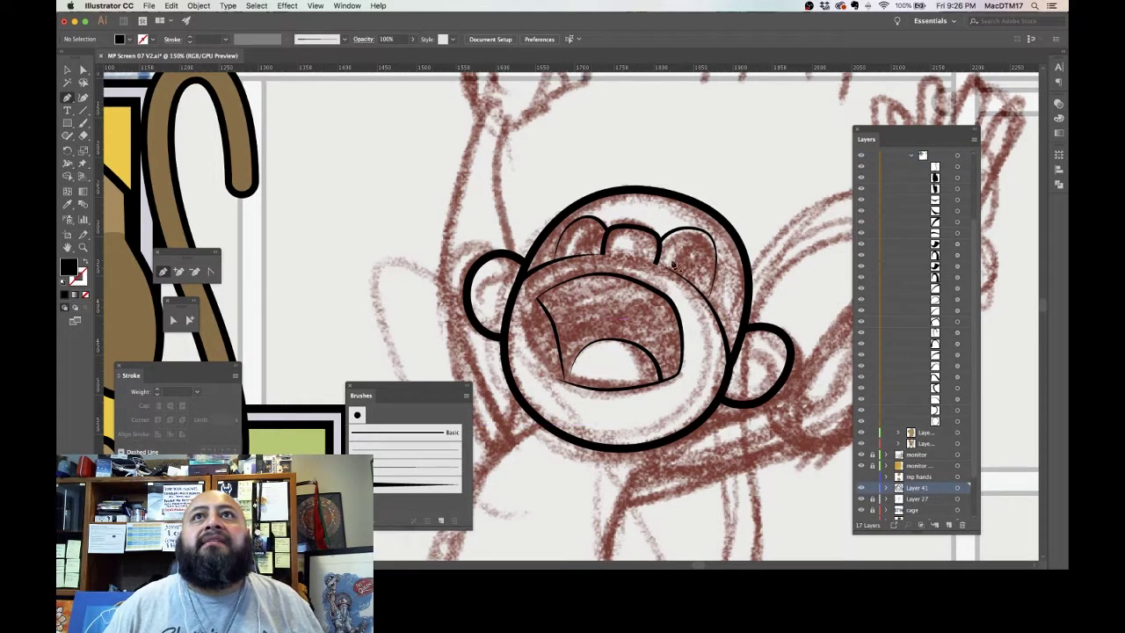
Step: Check the reference monkey's eyes and draw a black-filled Pen tool pupil inside the sketched head's right eye, resting on the muzzle line
key("space")
left_click_drag(435, 313, 761, 348)
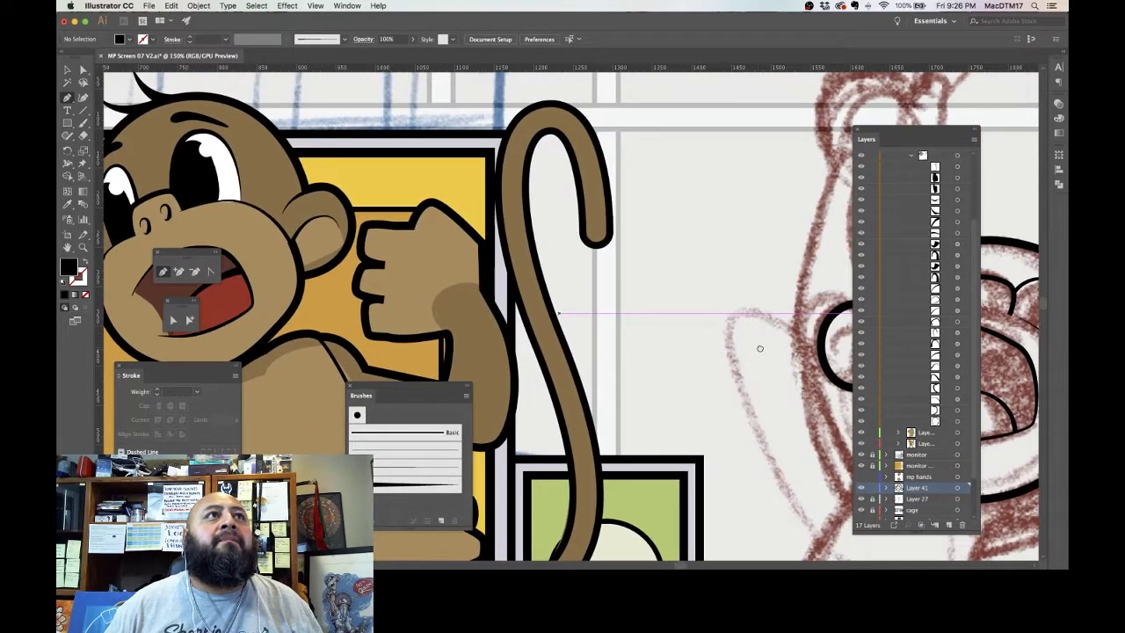
scroll(761, 348, "right", 10)
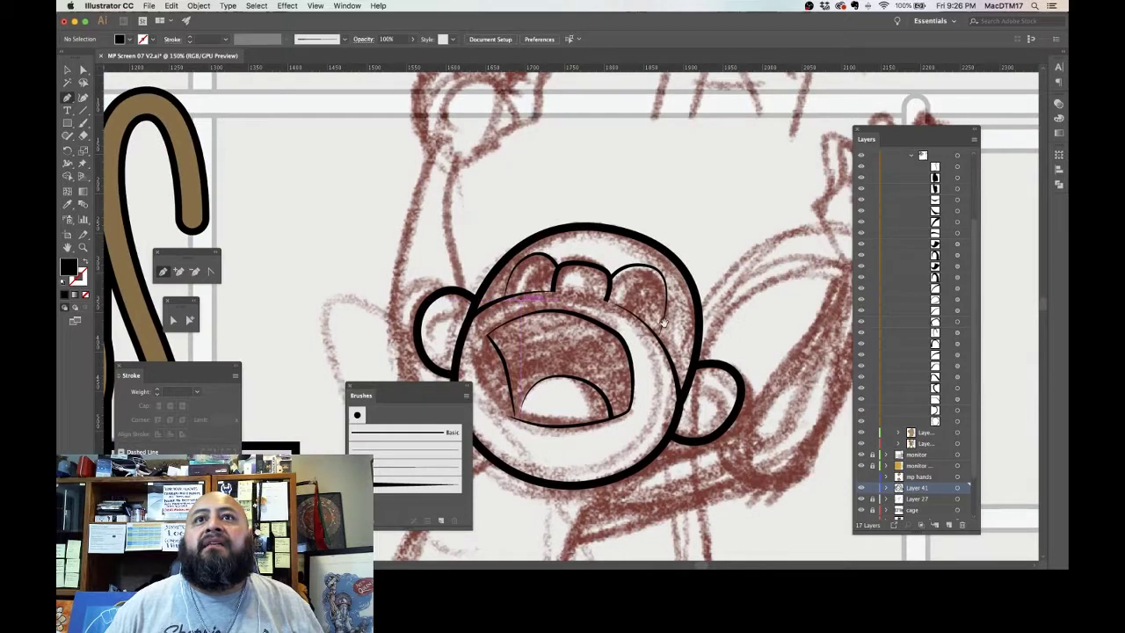
scroll(664, 322, "down", 3)
scroll(664, 322, "left", 3)
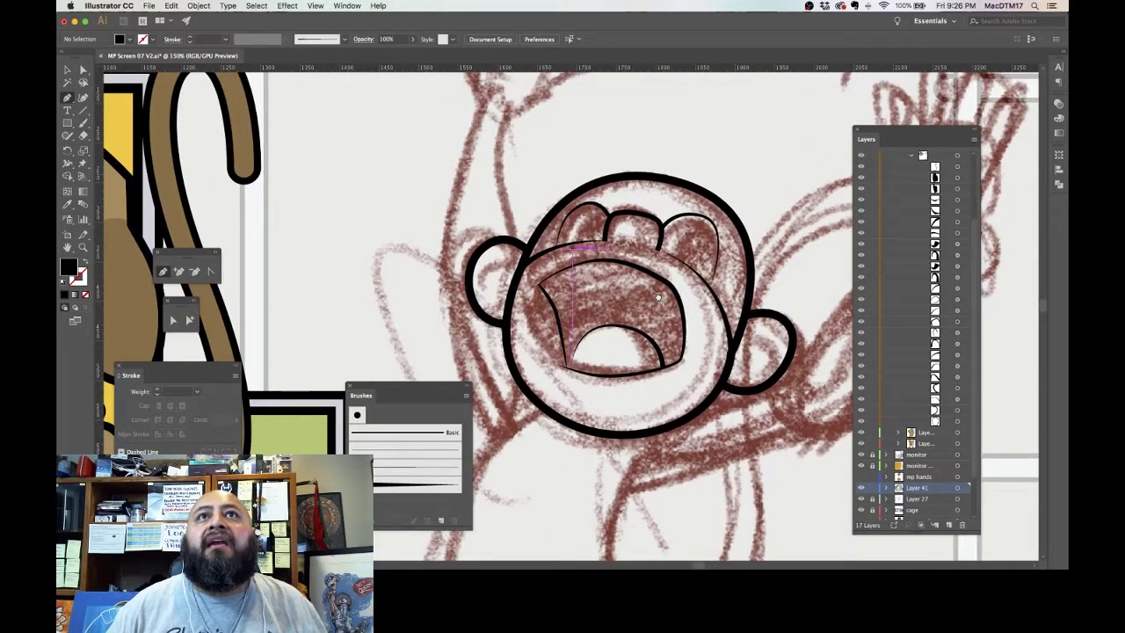
scroll(658, 298, "up", 3)
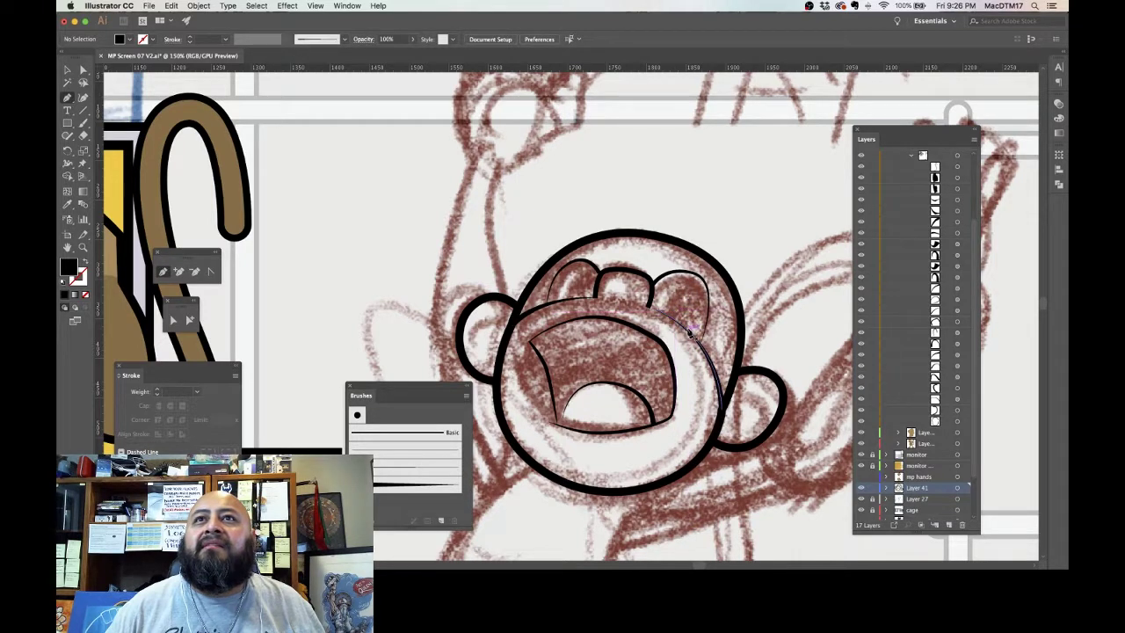
left_click(688, 328, "super")
left_click_drag(686, 310, 689, 333)
key("super+equal")
key("super+equal")
key("super+equal")
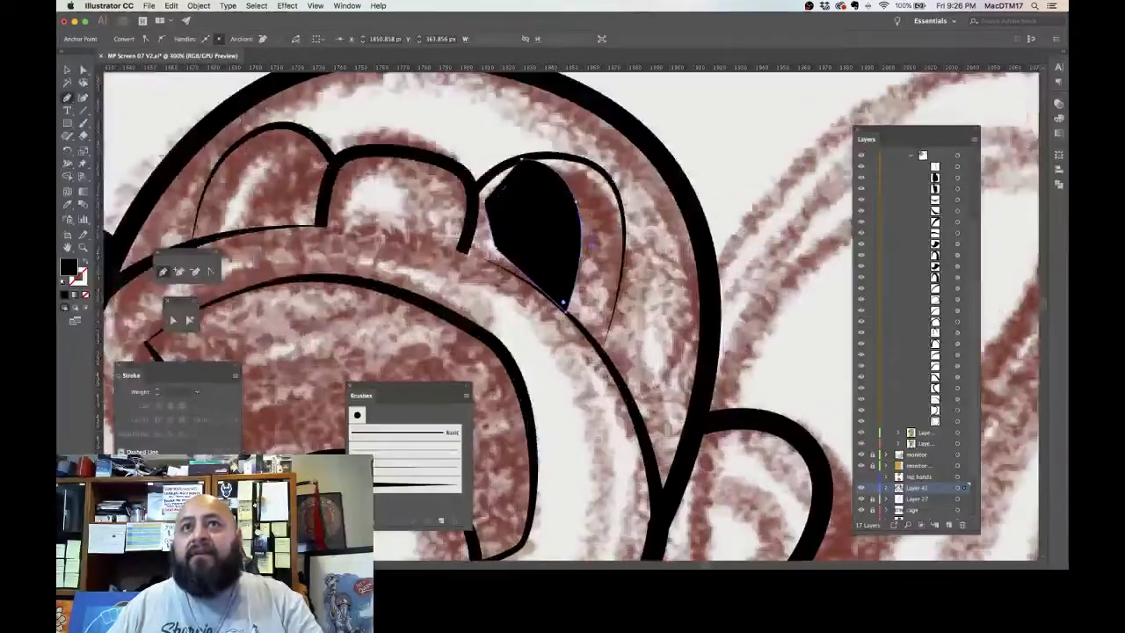
Step: Move the right pupil's two left corner anchors against the outline of the middle arch to close the white gap
key("super+equal")
left_click_drag(176, 159, 222, 217)
left_click(83, 70)
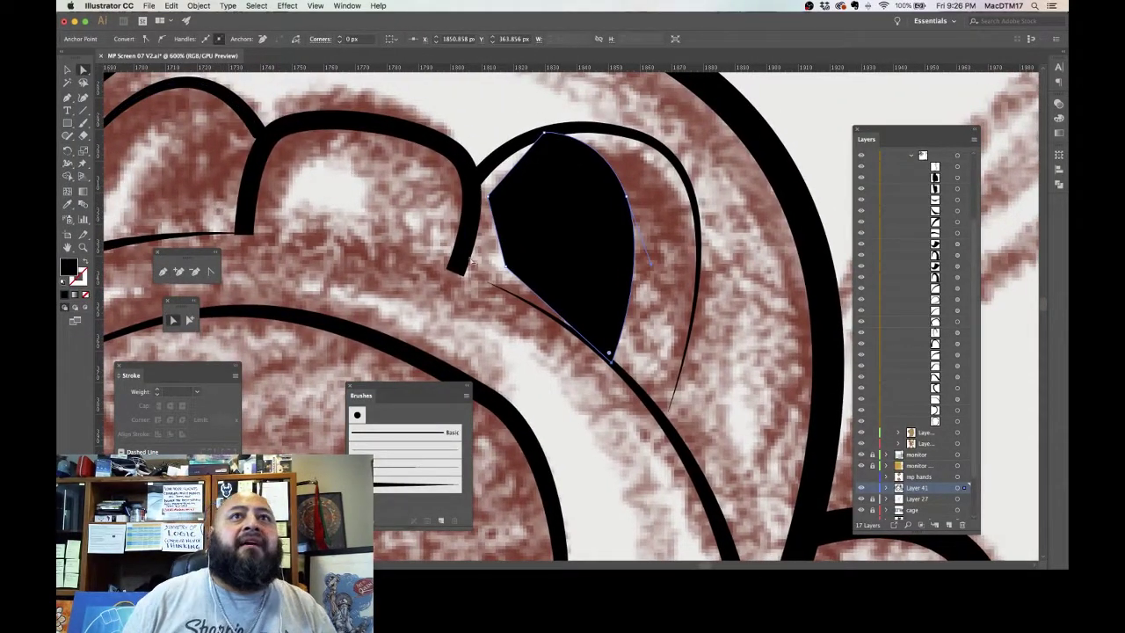
left_click(507, 265)
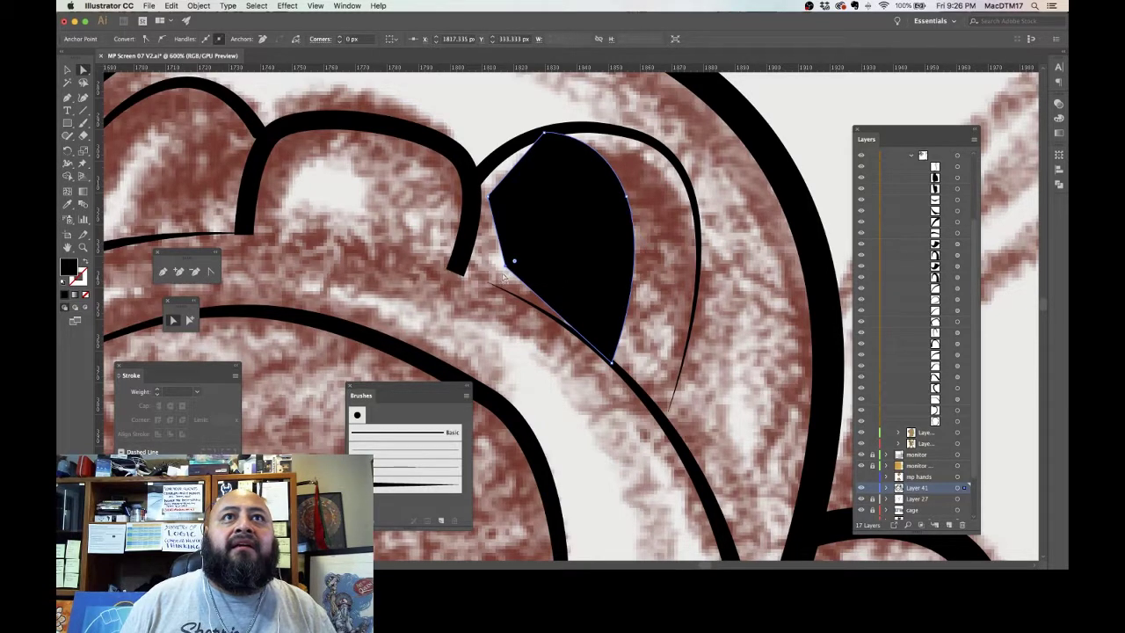
left_click_drag(507, 269, 470, 266)
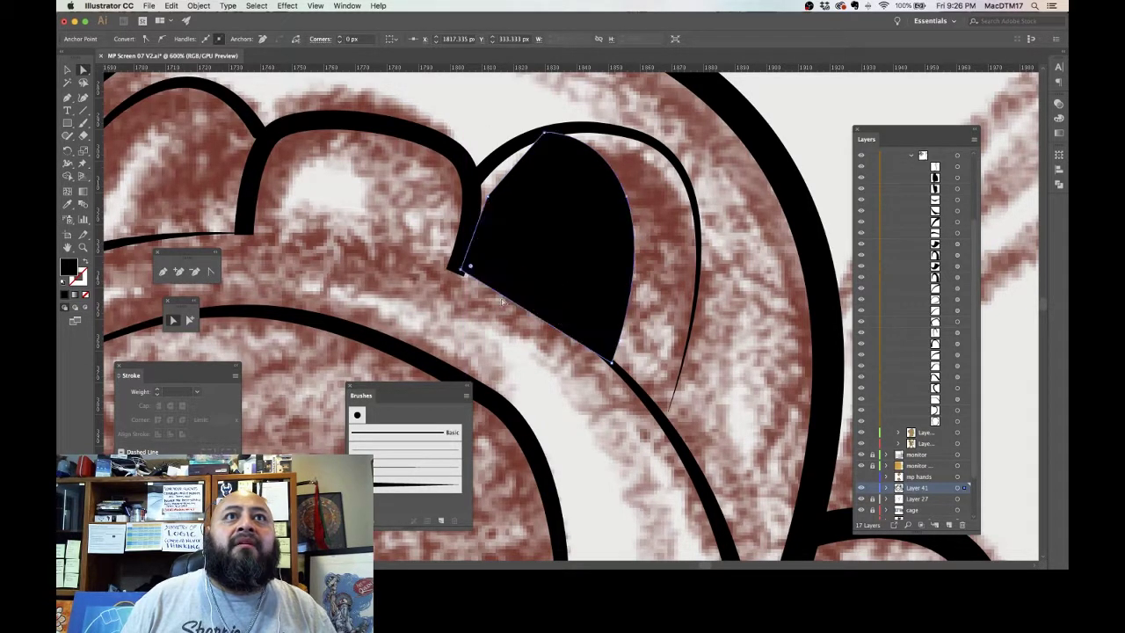
left_click(488, 197)
left_click_drag(488, 198, 474, 180)
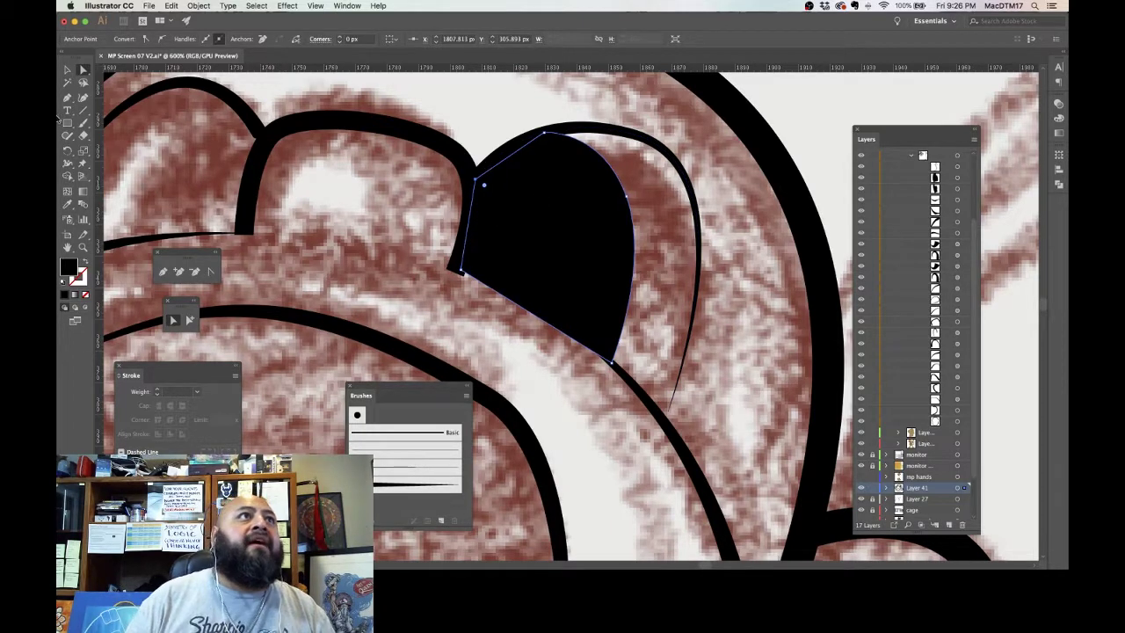
Step: Curve the right pupil's left and lower edges with the Anchor Point tool to follow the middle arch and the muzzle line
left_click(212, 272)
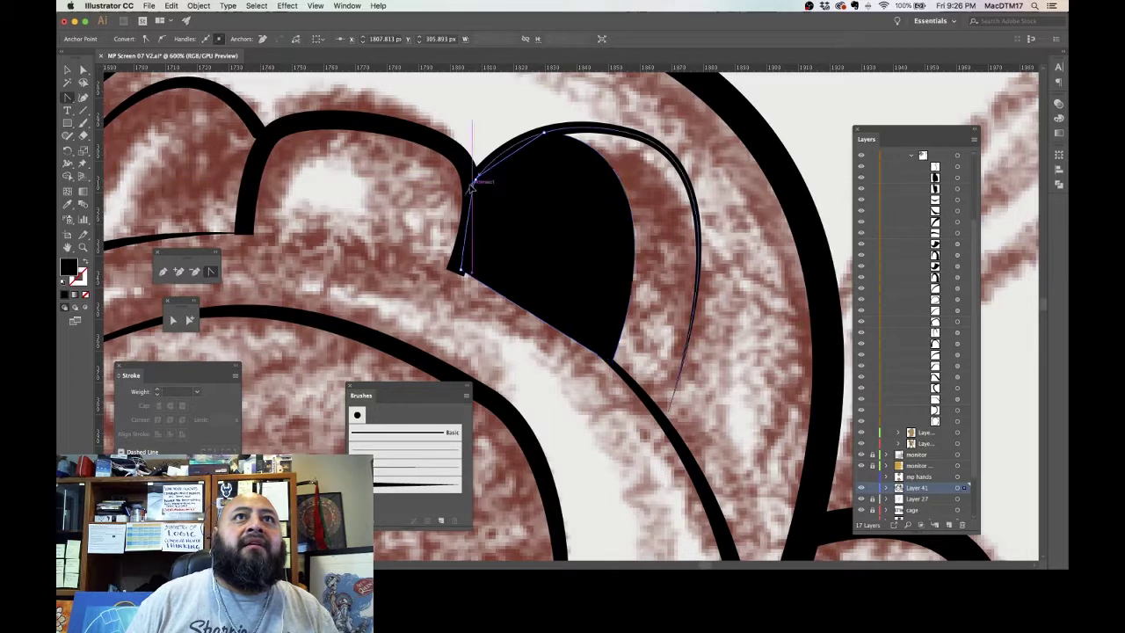
left_click(473, 183)
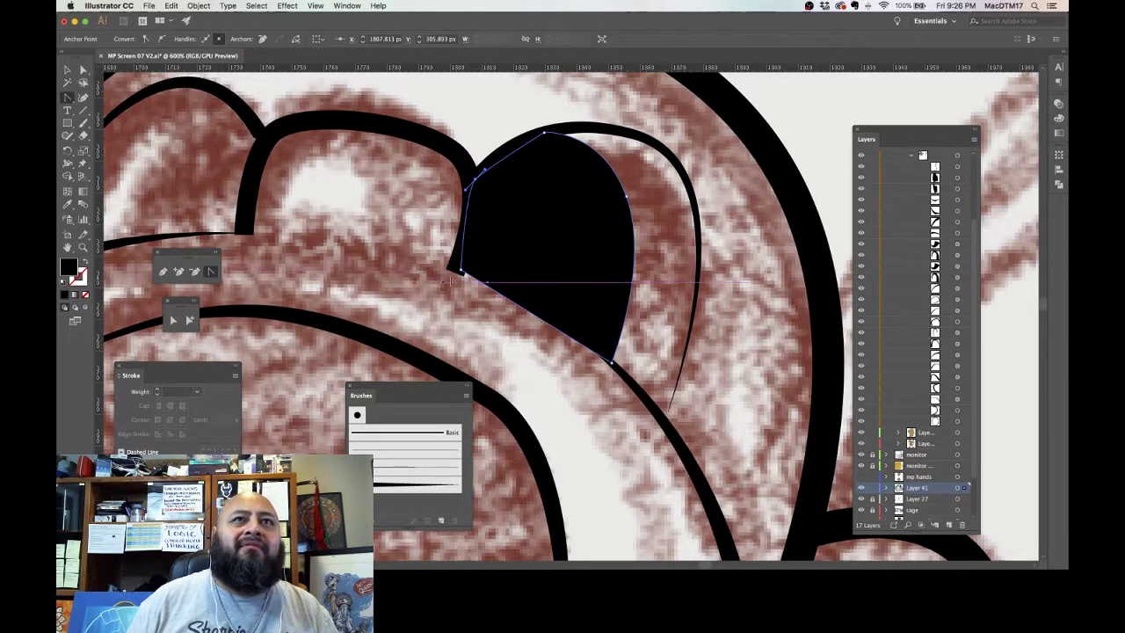
left_click(466, 273)
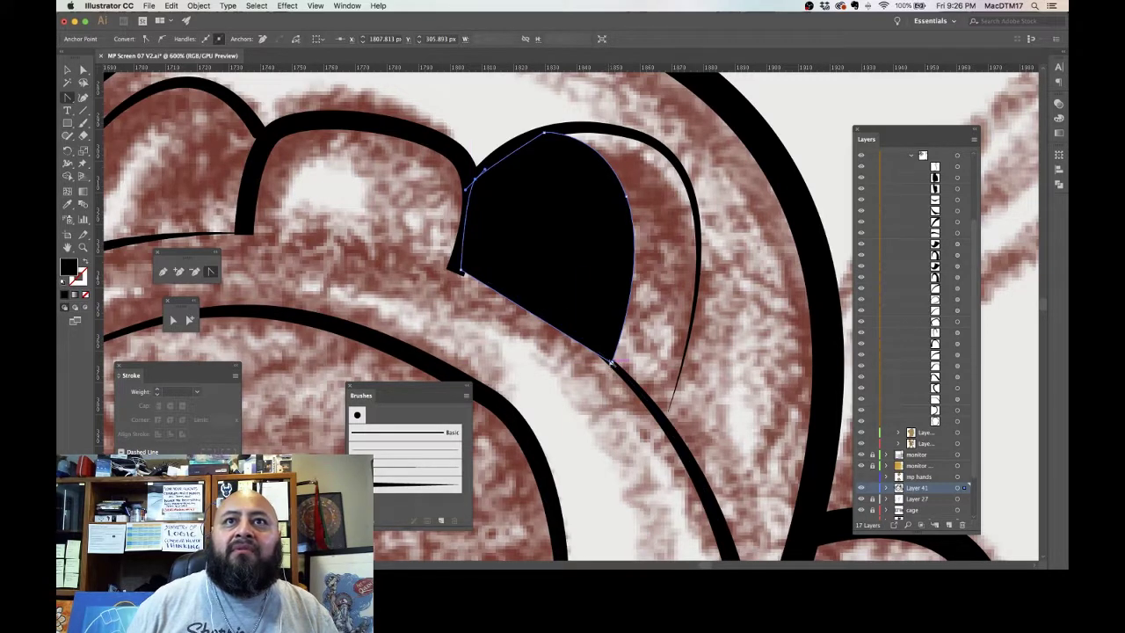
mouse_move(611, 363)
left_mouse_down()
mouse_move(631, 388)
mouse_move(616, 356)
left_mouse_up()
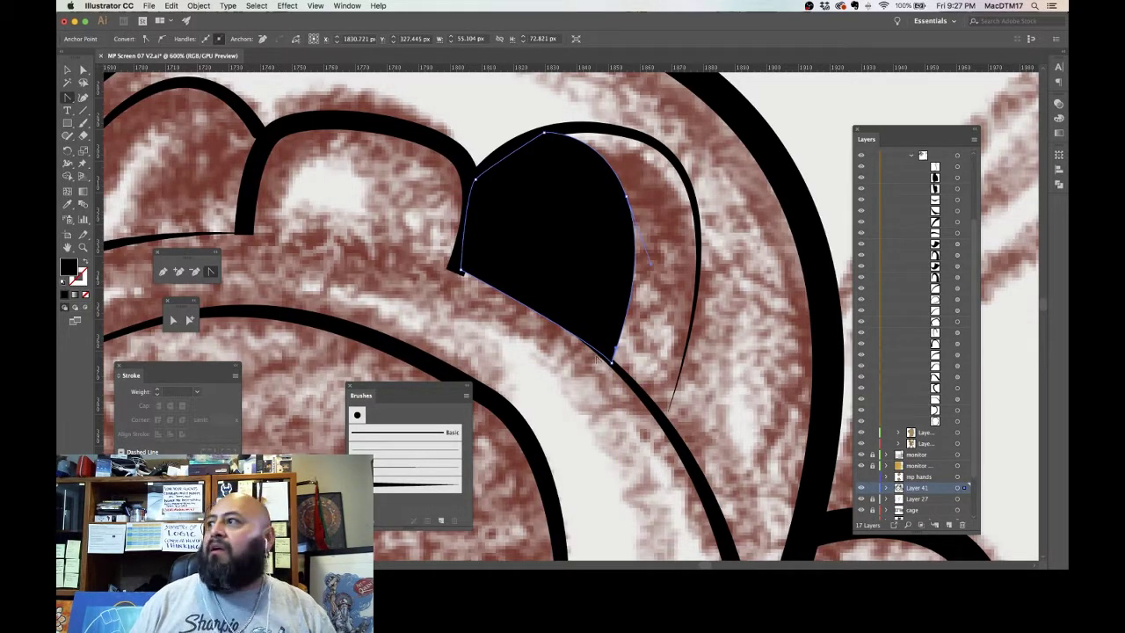
key("shift+Tab")
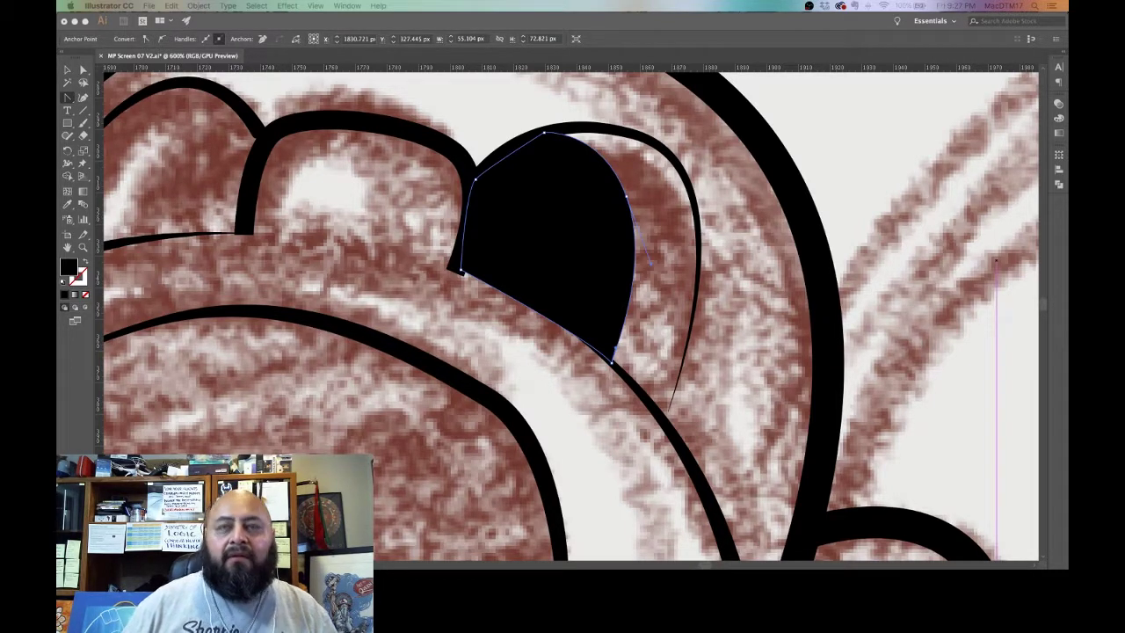
key("Tab")
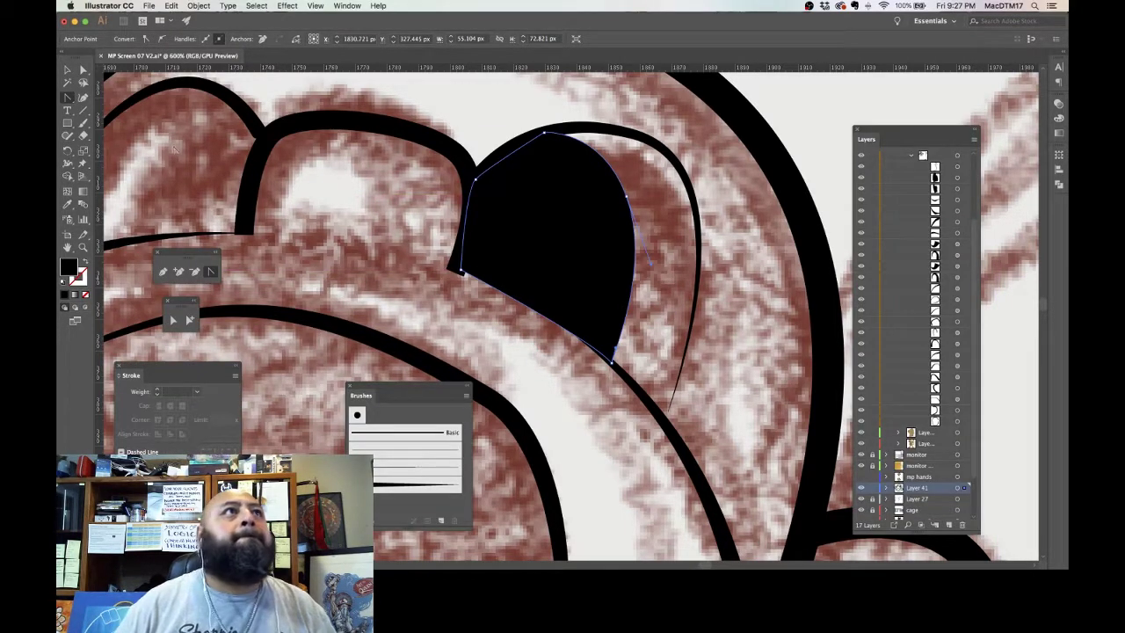
Step: Move the anchor on the right pupil's outer edge up and outward to widen the pupil, and deselect it
left_click(83, 70)
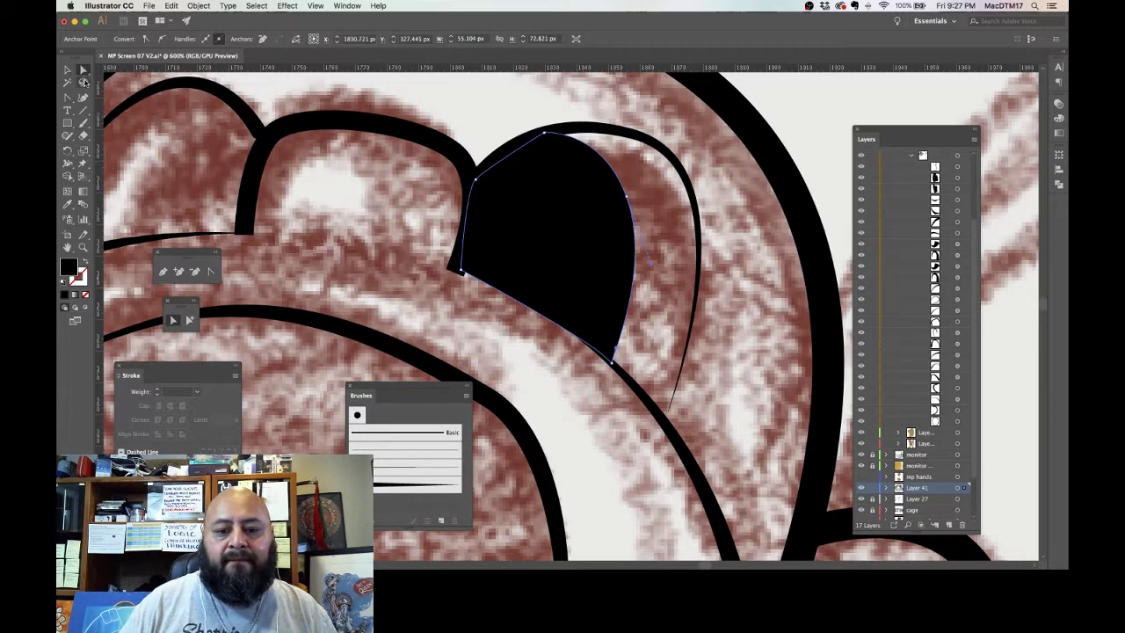
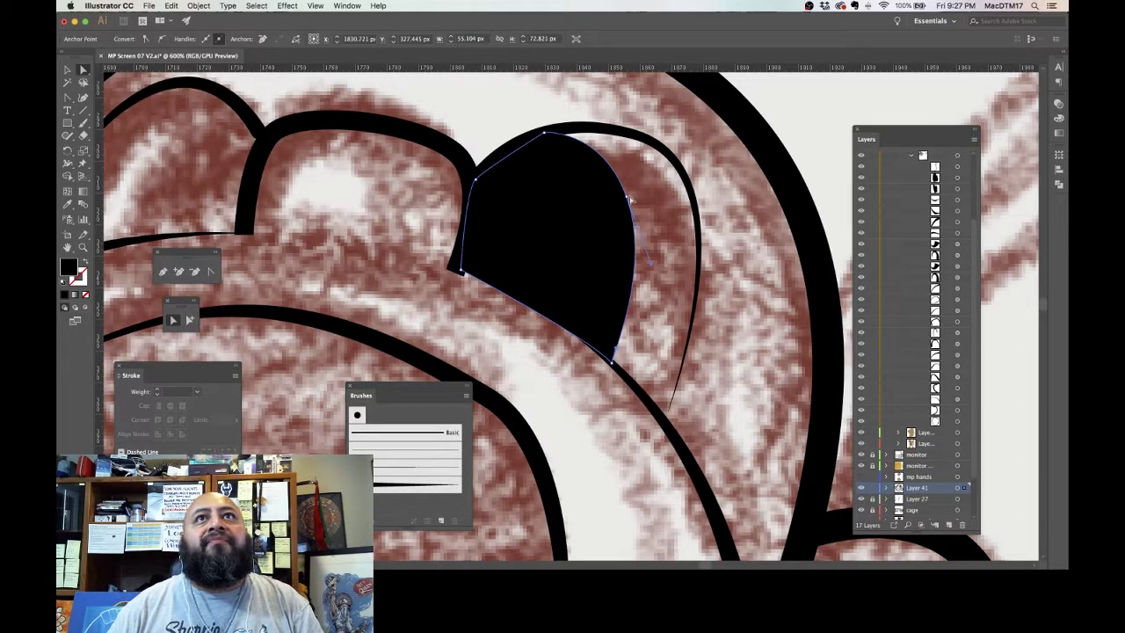
left_click_drag(630, 200, 644, 184)
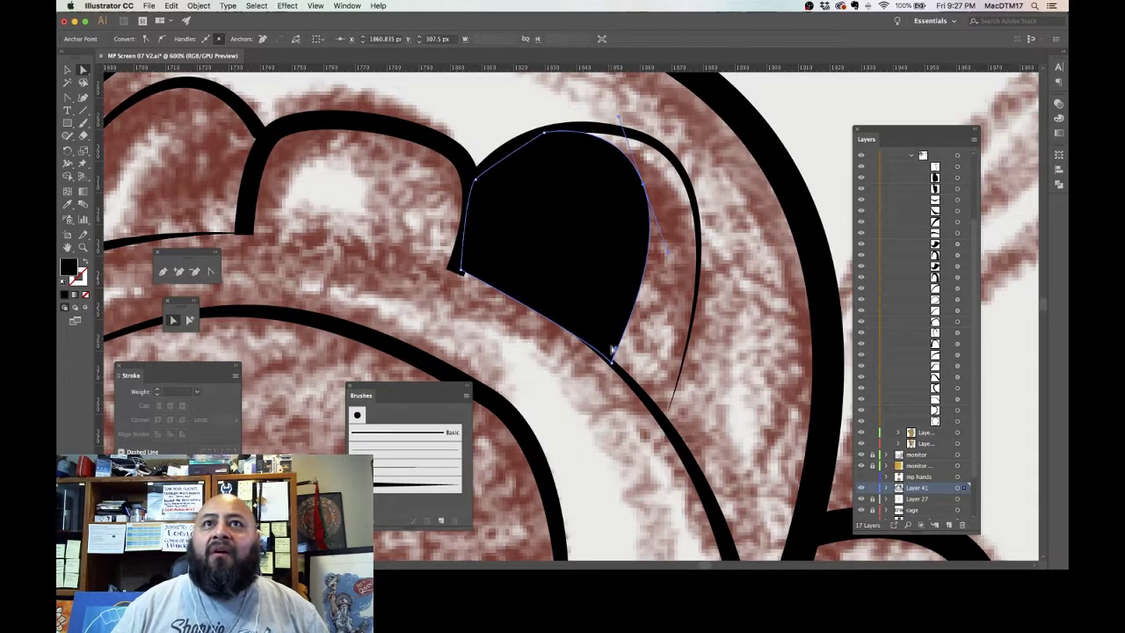
left_click_drag(615, 350, 625, 350)
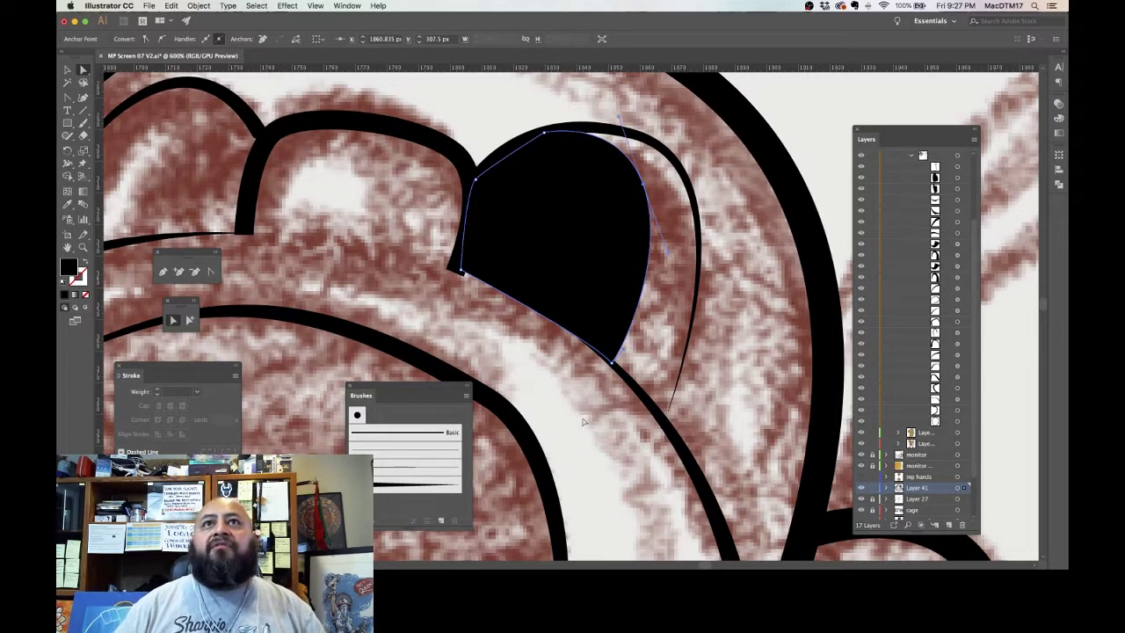
left_click(609, 442)
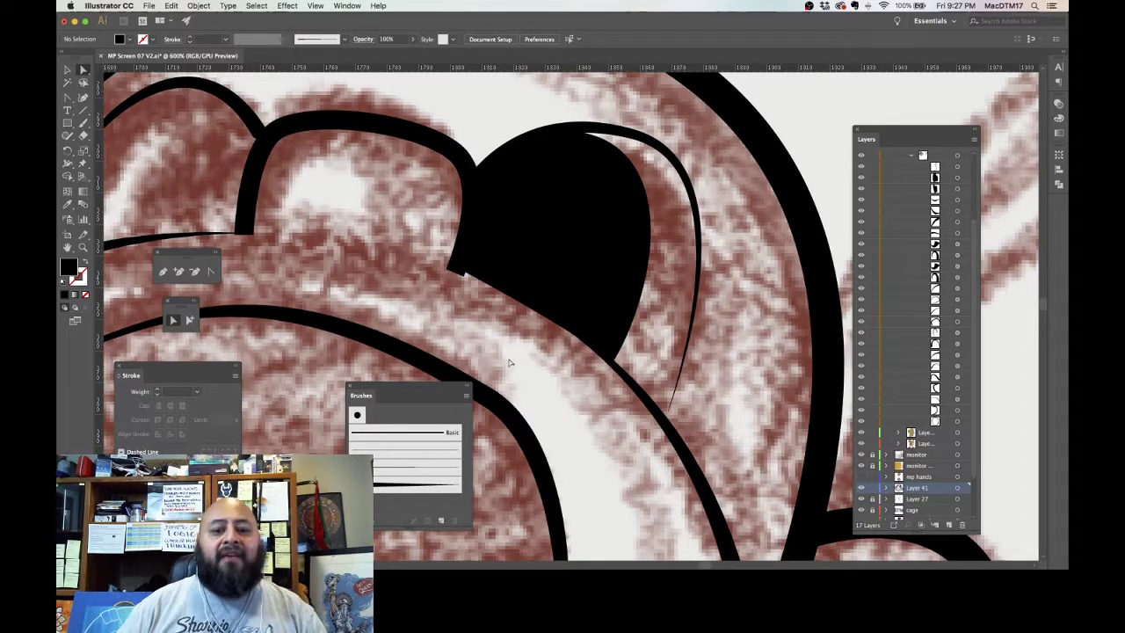
Step: Reshape the left eye's outline so its upper curve arches higher, and deselect it
scroll(508, 362, "left", 8)
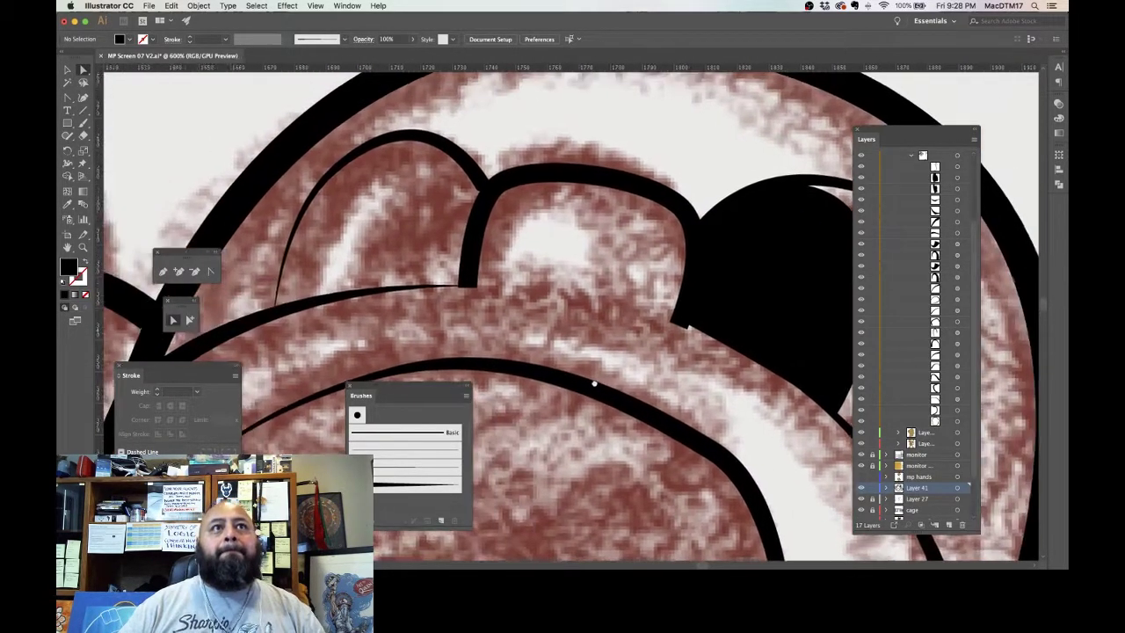
scroll(595, 384, "up", 5)
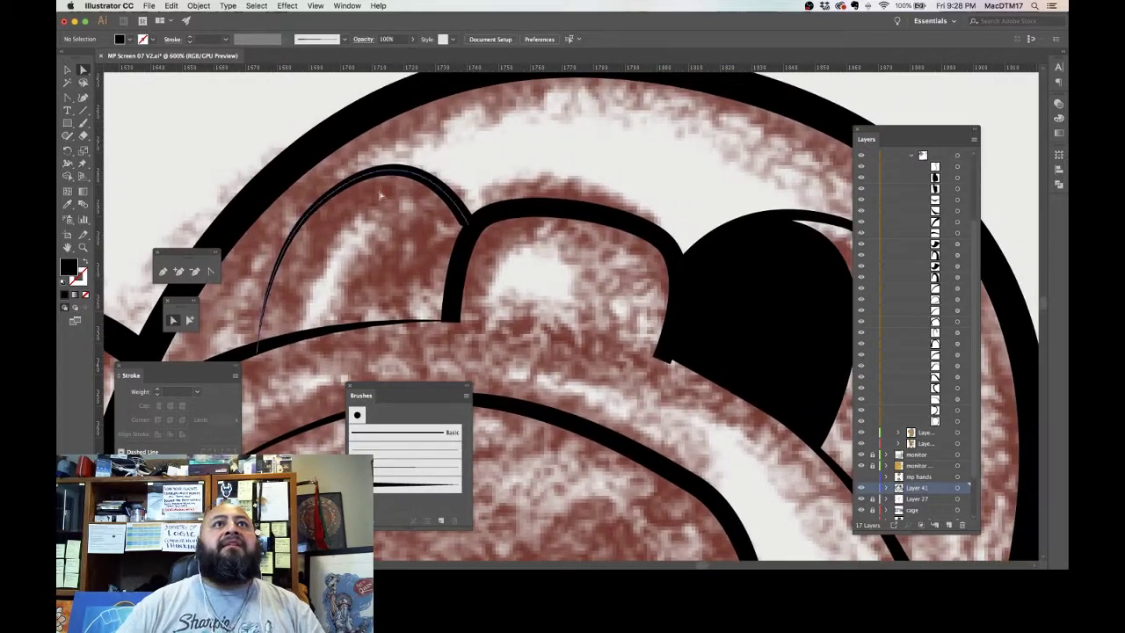
left_click(413, 180)
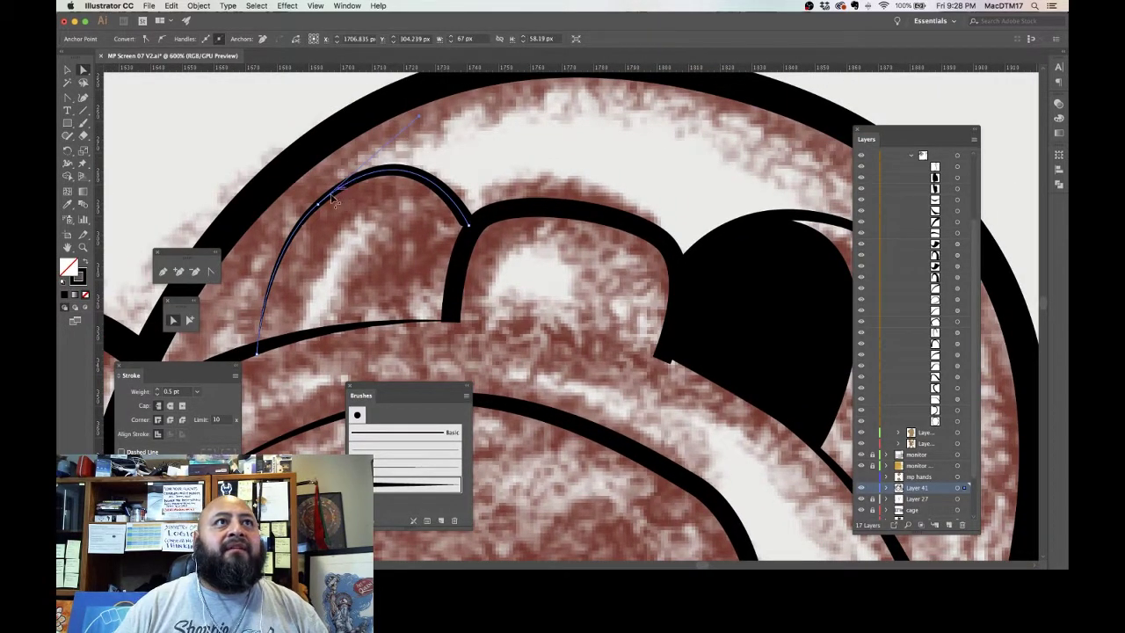
left_click_drag(333, 200, 330, 191)
left_click(477, 168)
Step: Draw a closed Pen tool pupil inside the left eye, using the right pupil's black fill and following the eye outline and muzzle line
left_click(727, 288)
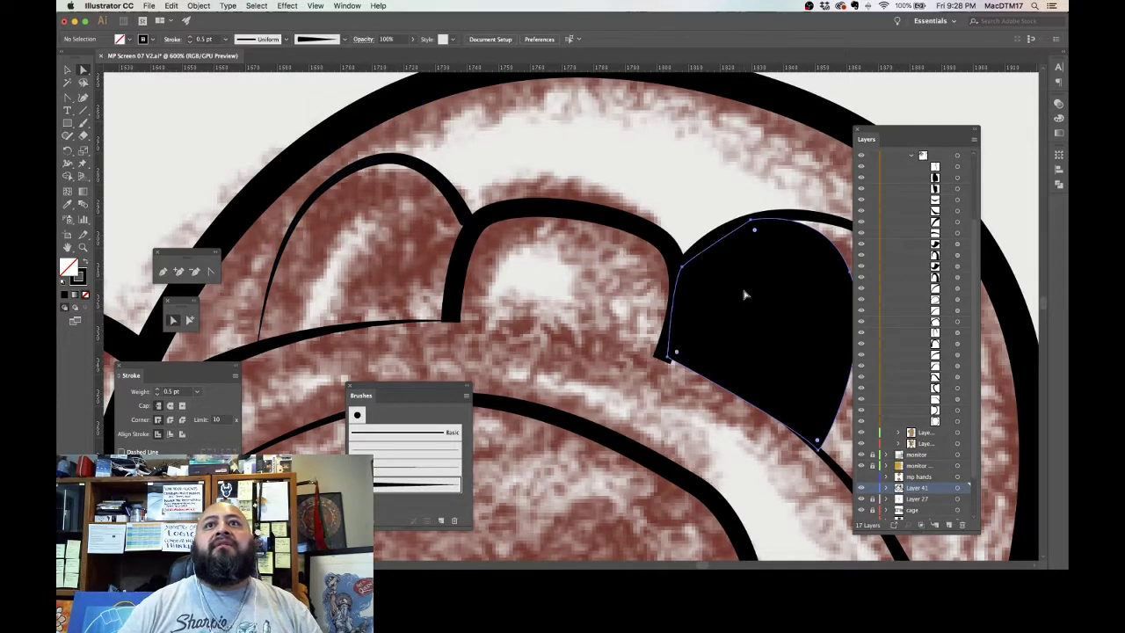
left_click(743, 296)
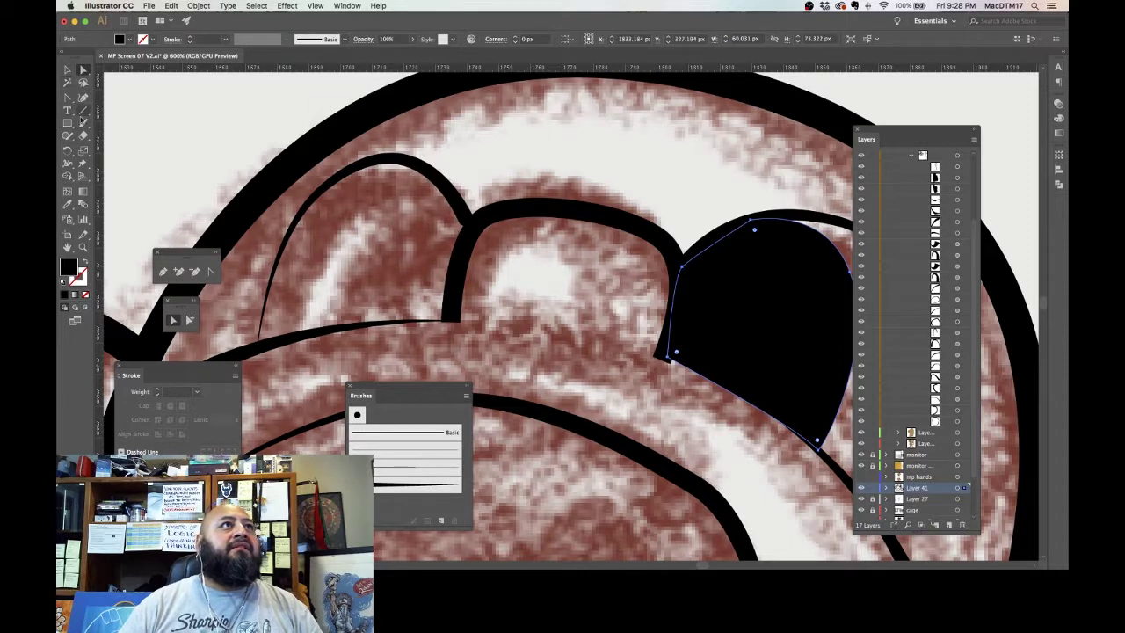
left_click(162, 273)
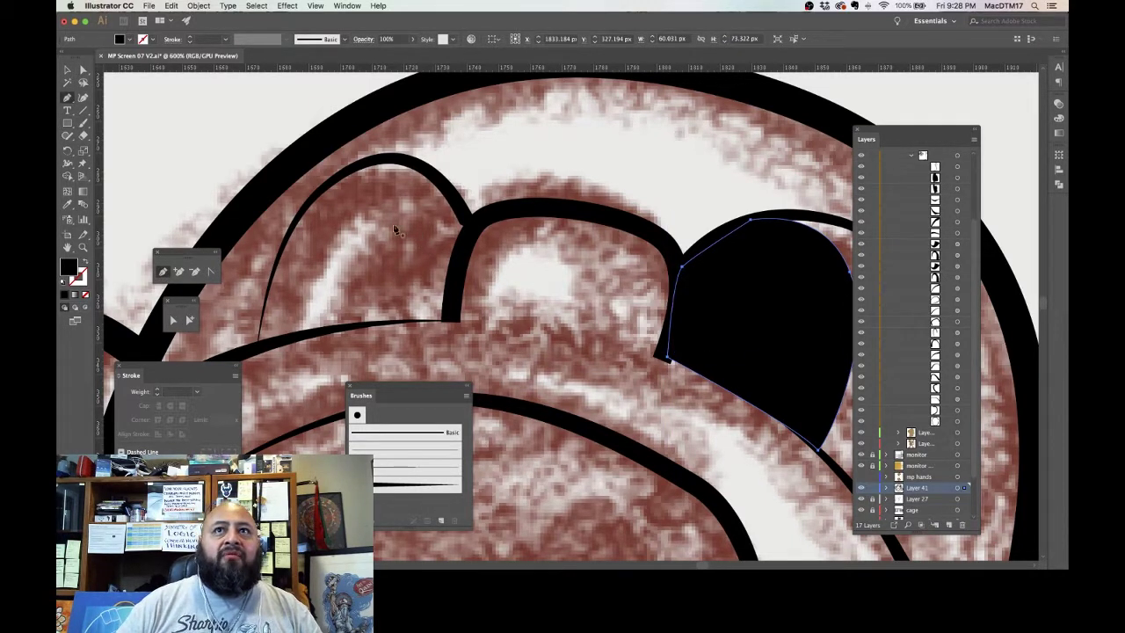
mouse_move(380, 163)
left_mouse_down()
mouse_move(428, 245)
mouse_move(421, 255)
left_mouse_up()
left_click_drag(423, 299, 415, 299)
left_click(403, 321)
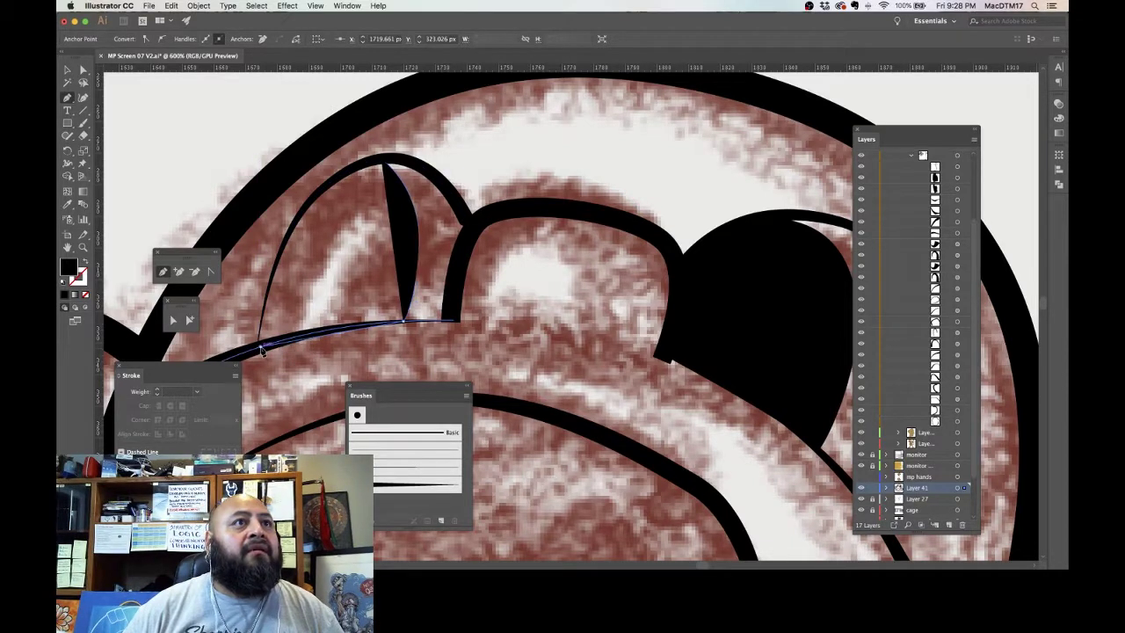
left_click(260, 346)
left_click_drag(381, 159, 484, 147)
Step: Nudge the left pupil's lower-left anchor slightly outward to the eye outline and deselect the shape
key("a")
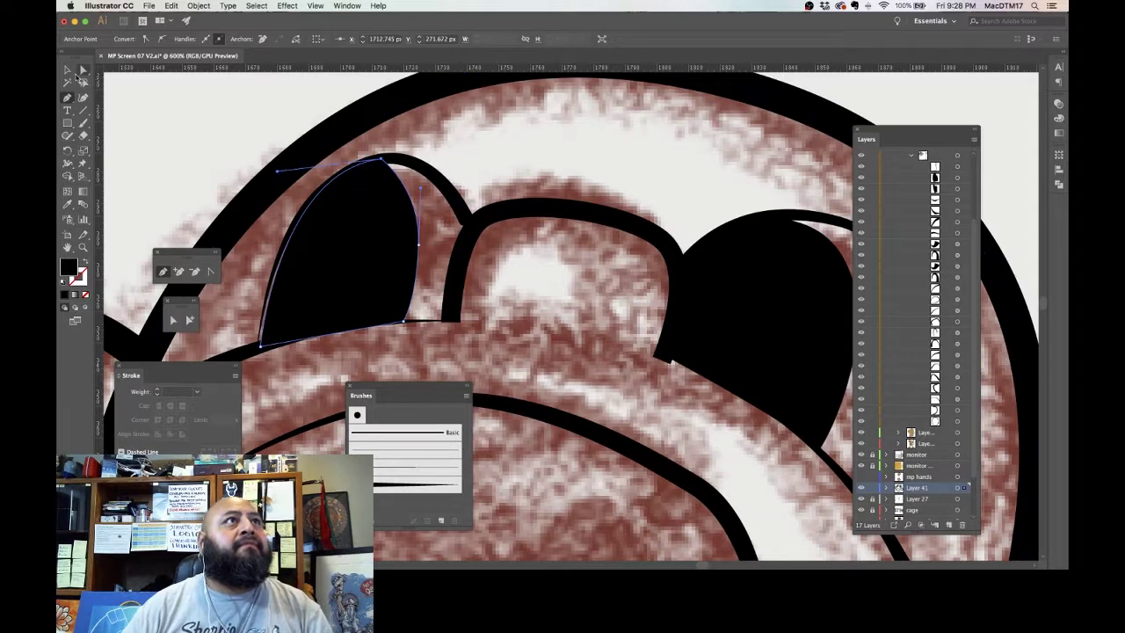
left_click(261, 347)
key("Left")
key("Left")
key("Left")
left_click(595, 152)
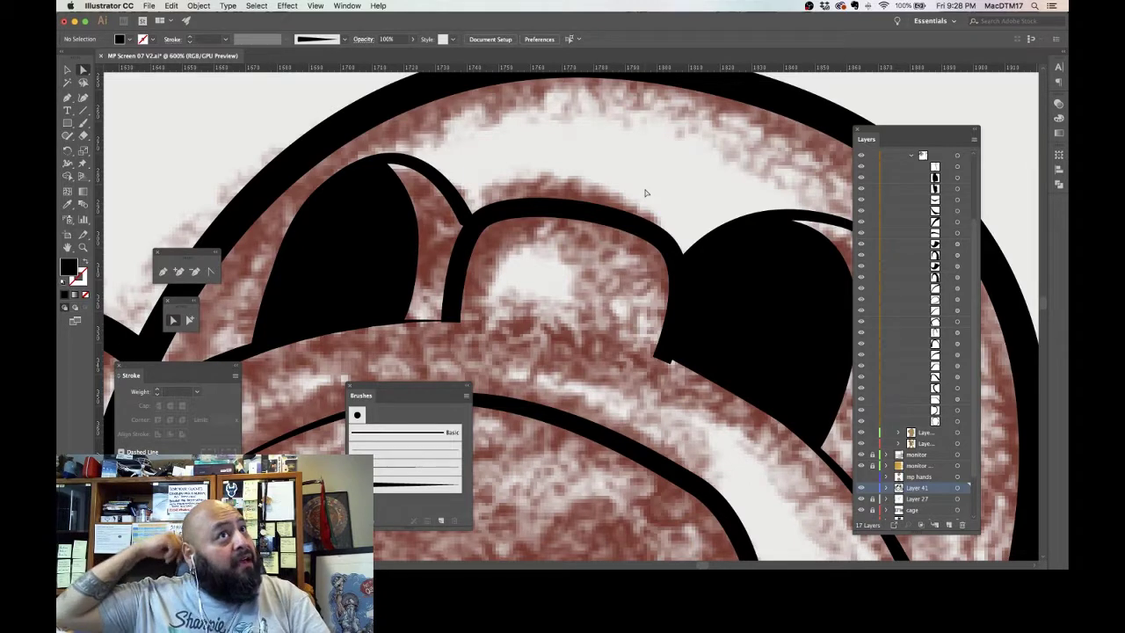
Step: Move the anchor on the left pupil's inner edge slightly up and toward the nose to widen the pupil
key("super+minus")
key("super+minus")
key("super+minus")
key("super+minus")
key("super+minus")
key("super+minus")
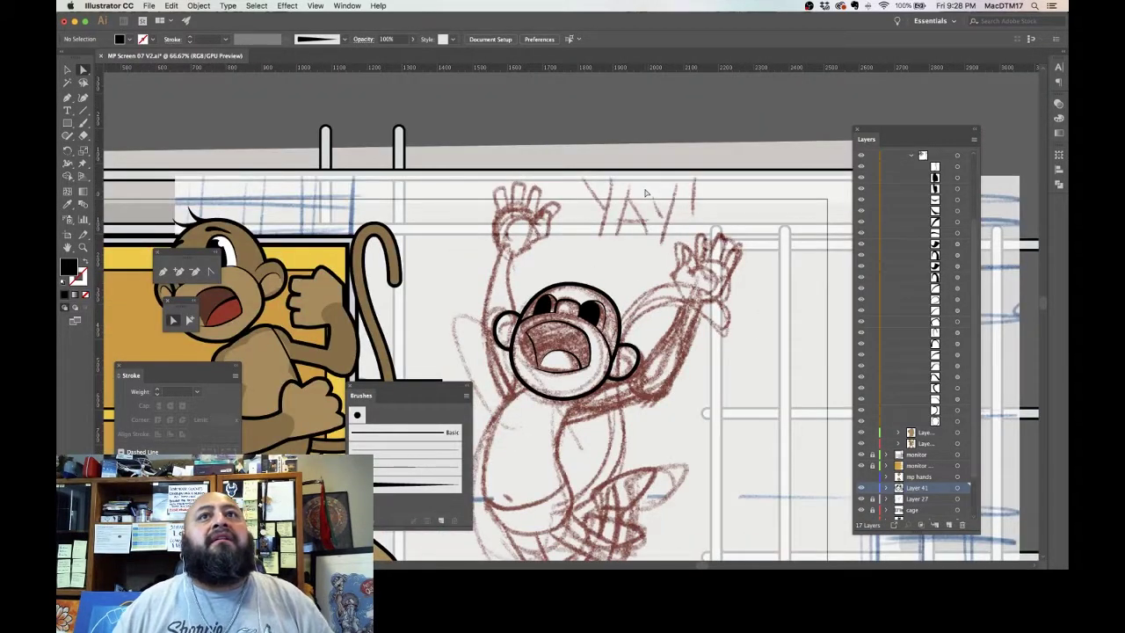
scroll(683, 285, "left", 5)
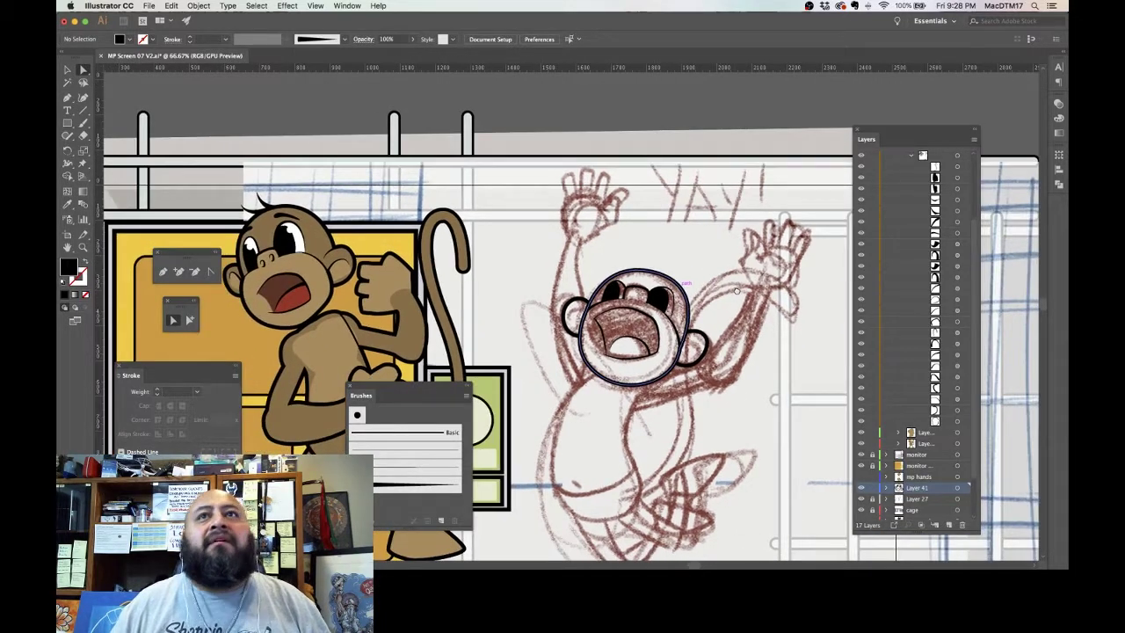
scroll(736, 290, "right", 1)
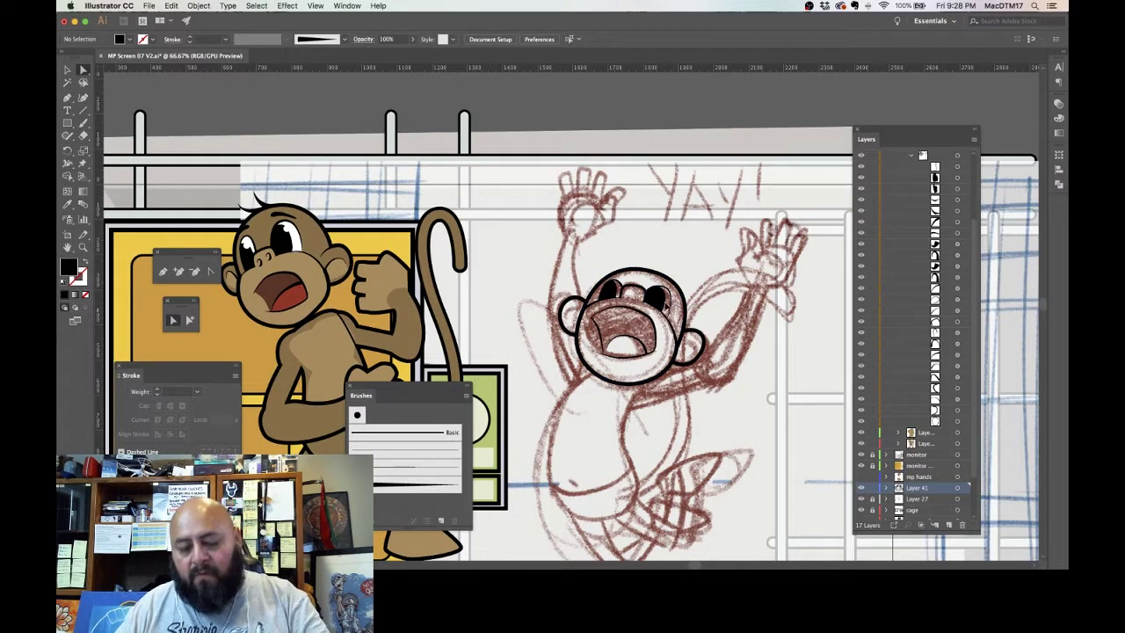
scroll(620, 296, "up", 5)
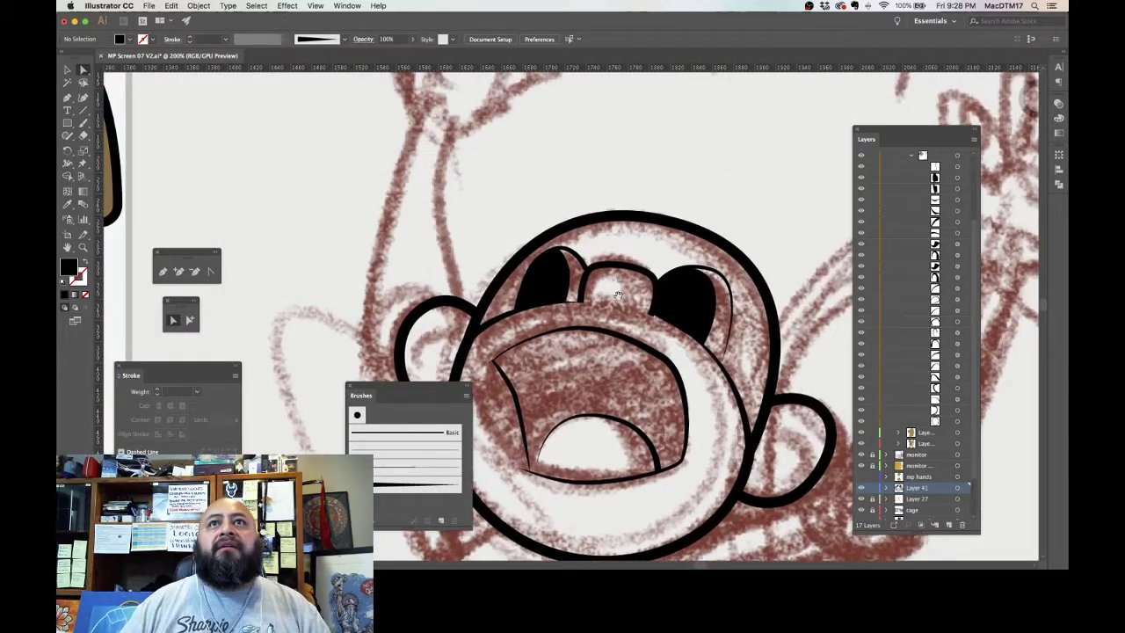
left_click(562, 283)
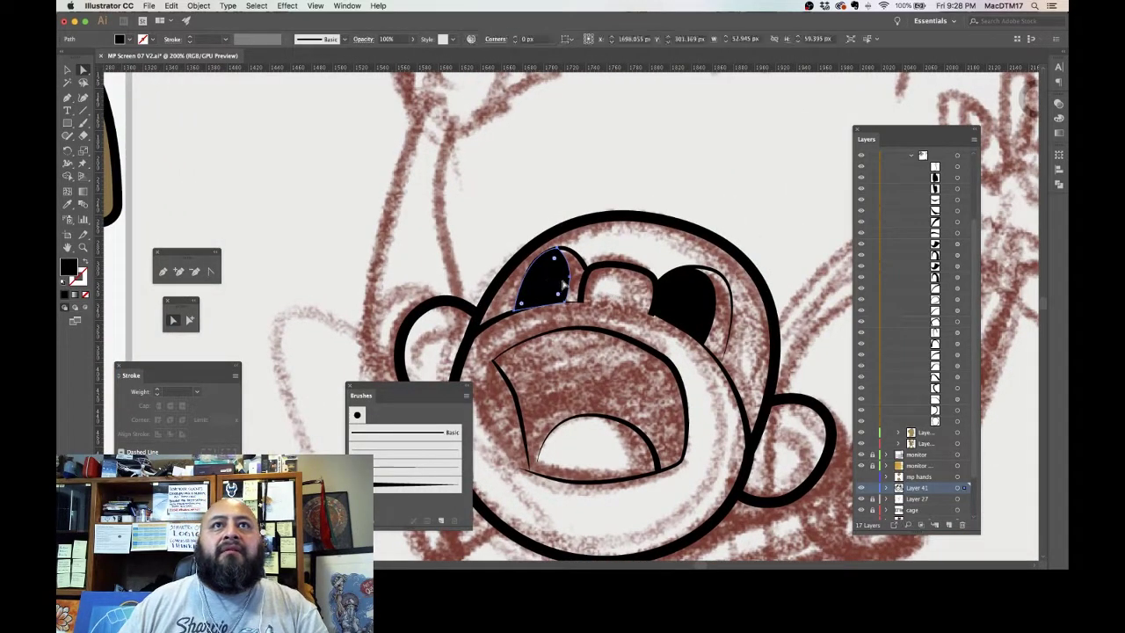
left_click(571, 281)
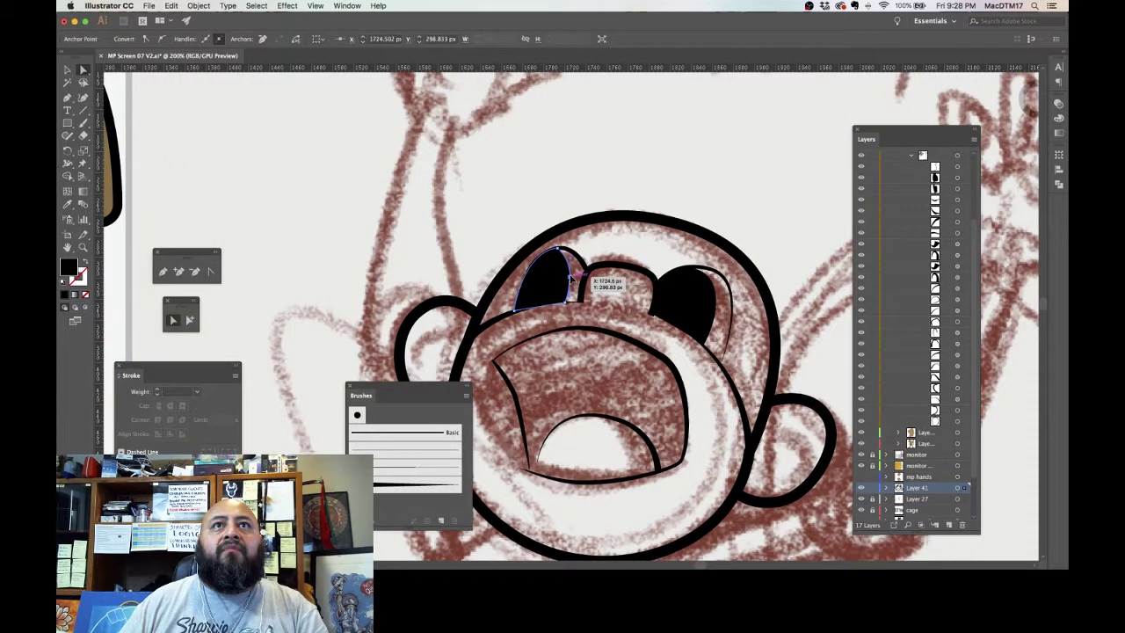
left_click_drag(571, 279, 575, 276)
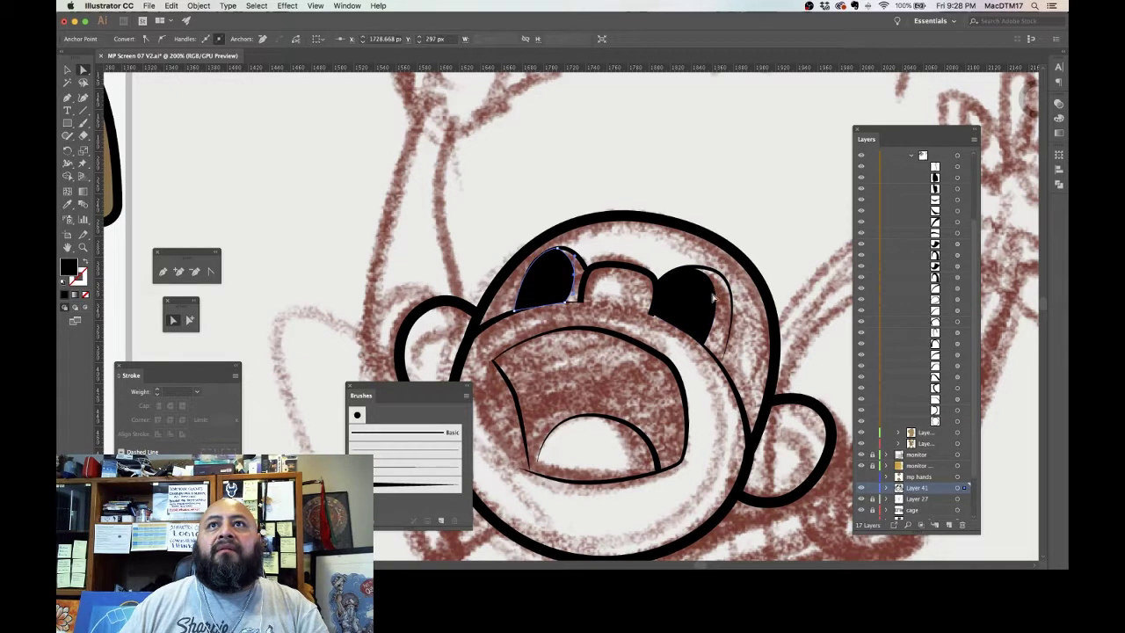
Step: Widen the right pupil by moving its outer anchor up and outward, and shift the eye outline's lower end inward along the muzzle line
left_click_drag(710, 303, 723, 296)
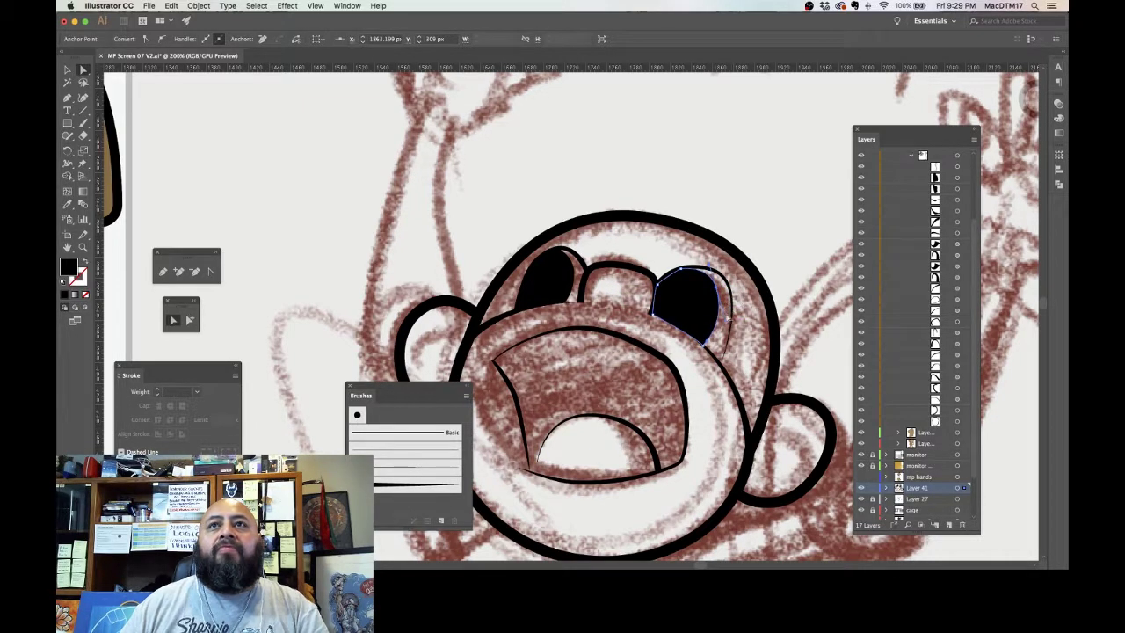
left_click(717, 369)
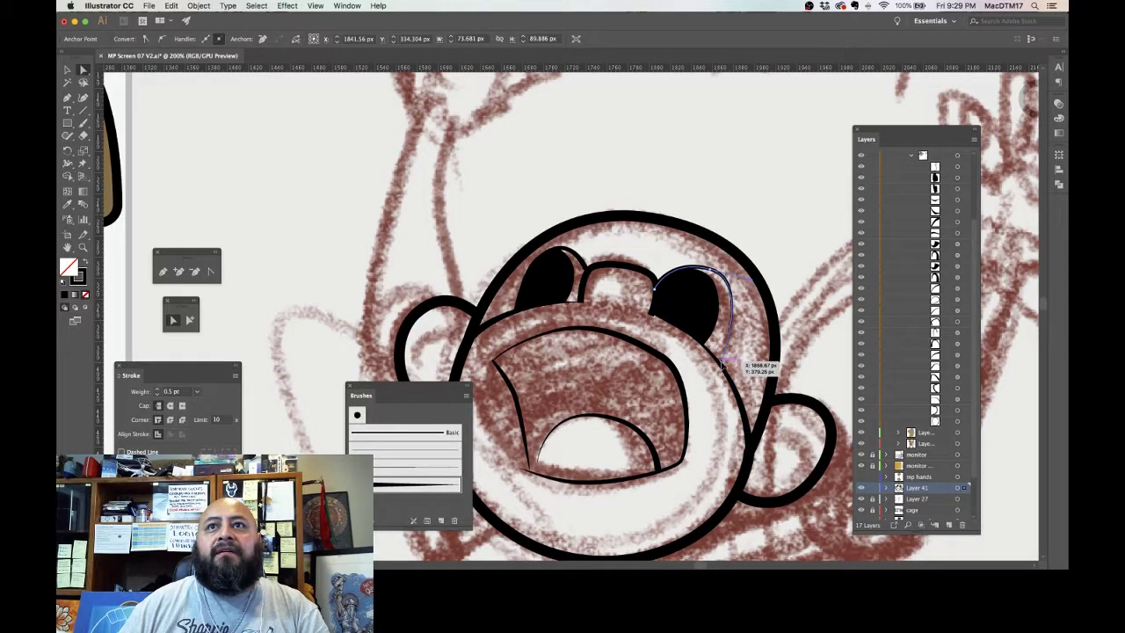
left_click_drag(725, 361, 714, 359)
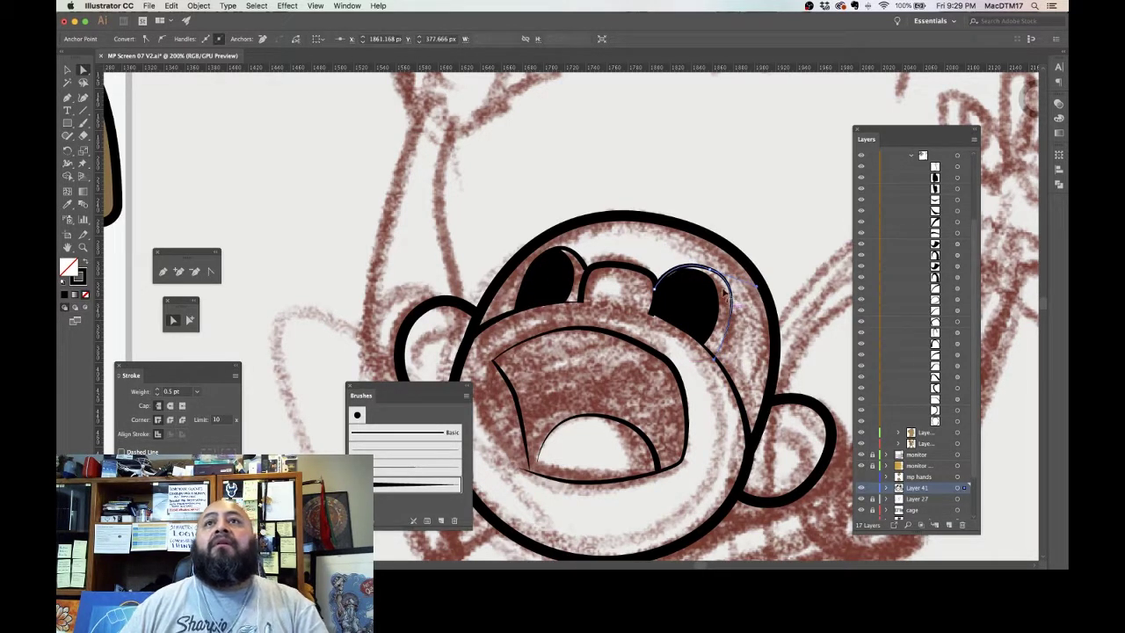
left_click(686, 298)
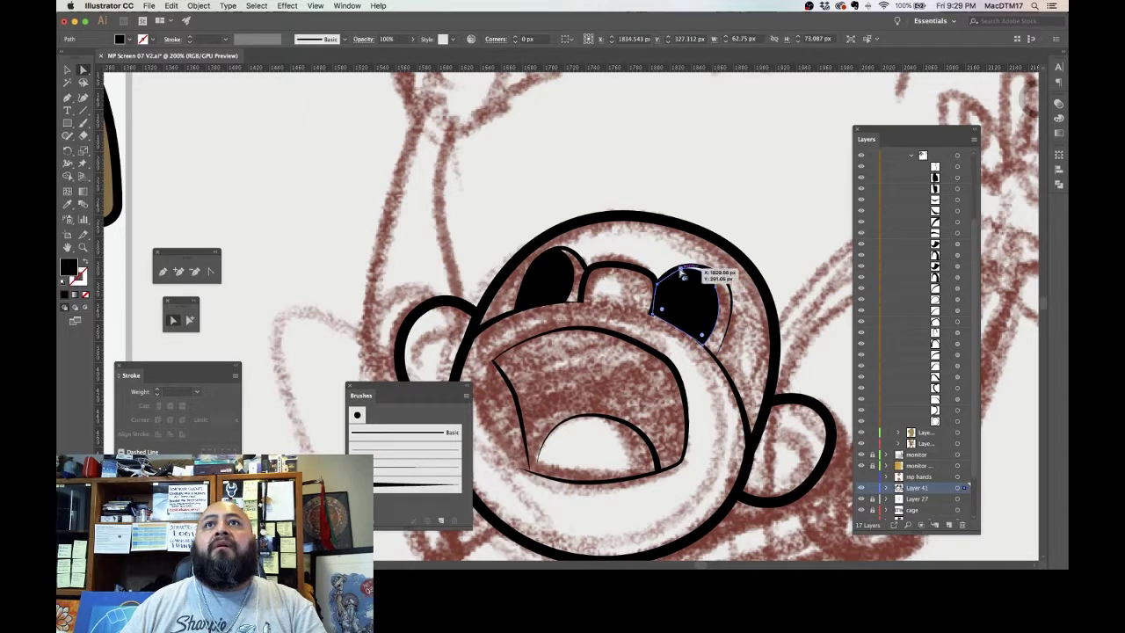
left_click(682, 277)
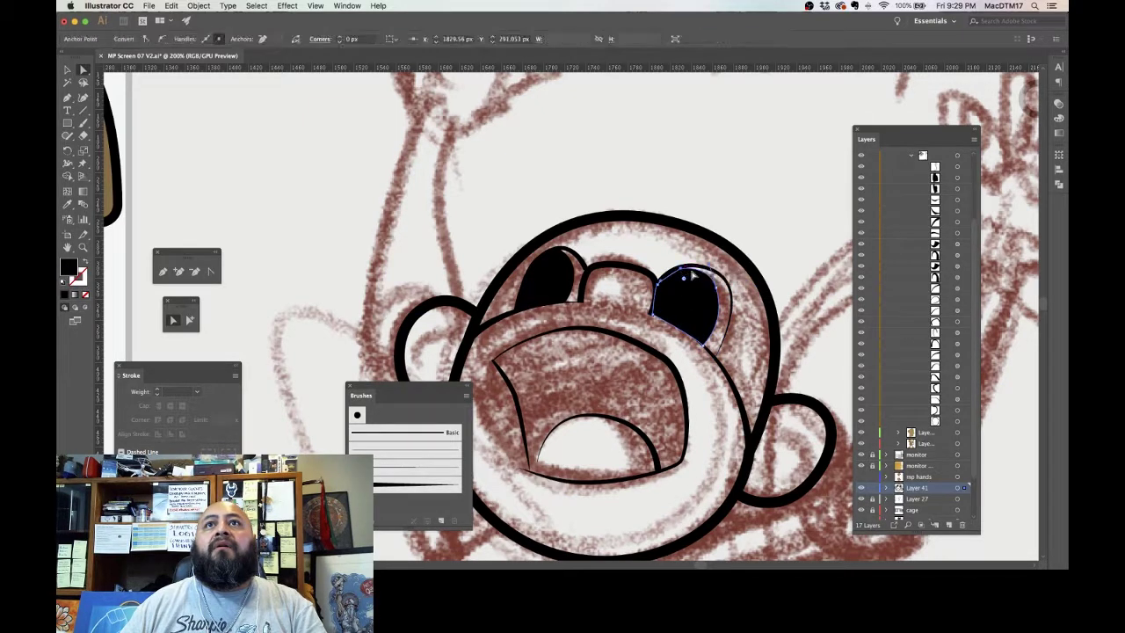
left_click(752, 328)
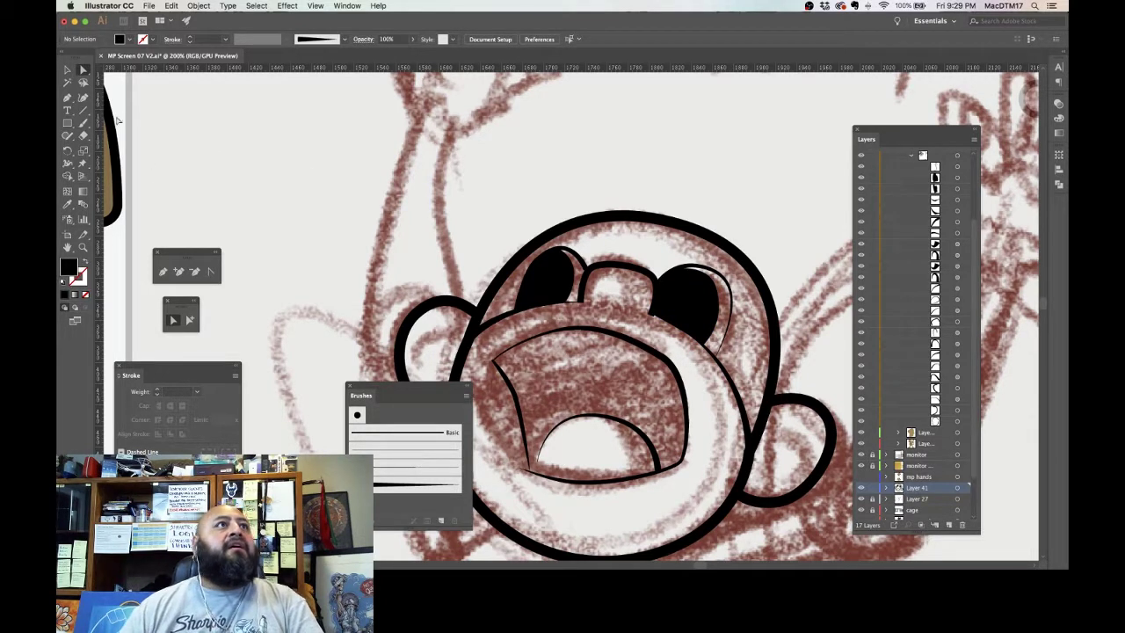
Step: Draw a 15 px black circle with the Ellipse tool overlapping the left pupil's upper inner edge, and deselect it
left_click_drag(68, 127, 186, 177)
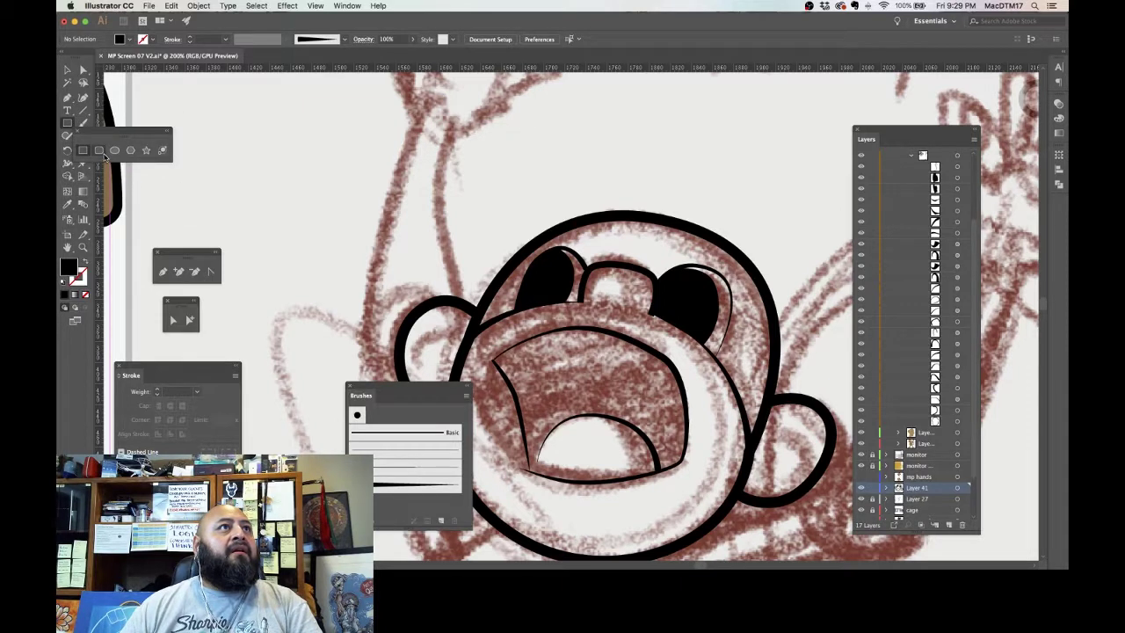
left_click(114, 150)
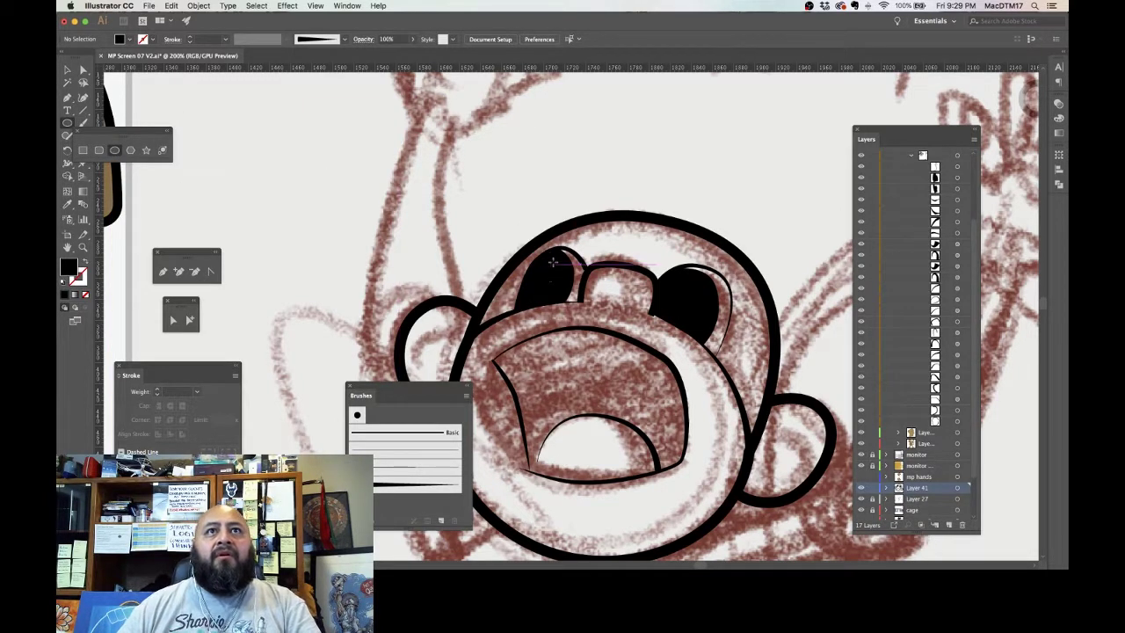
mouse_move(562, 258)
left_mouse_down()
mouse_move(575, 273)
mouse_move(567, 266)
left_mouse_up()
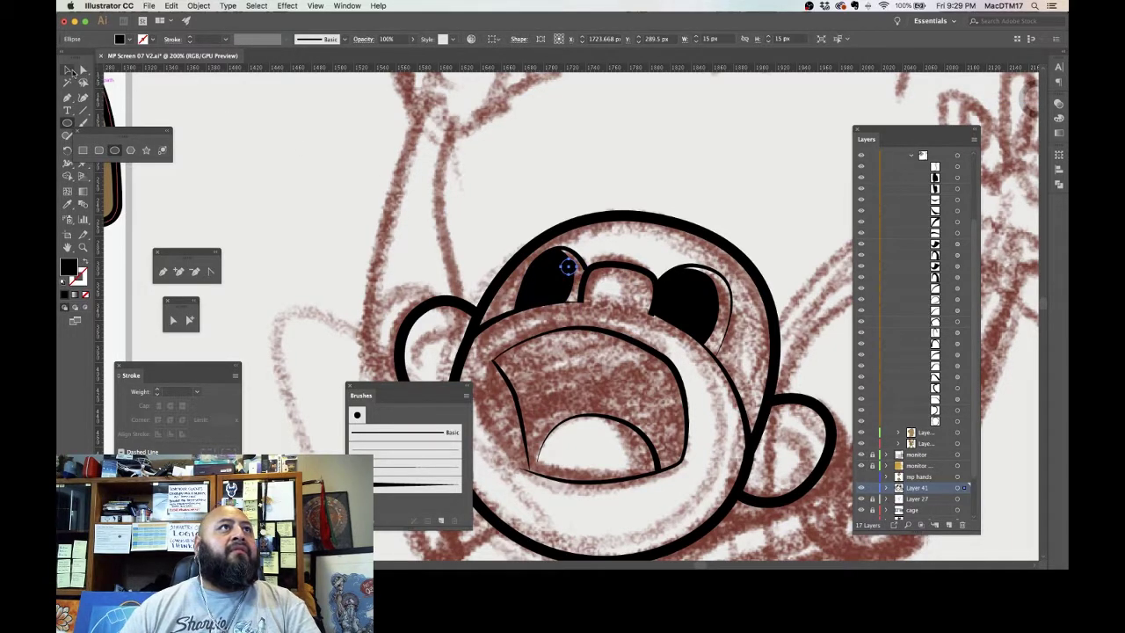
left_click(67, 69)
key("super+plus")
key("super+plus")
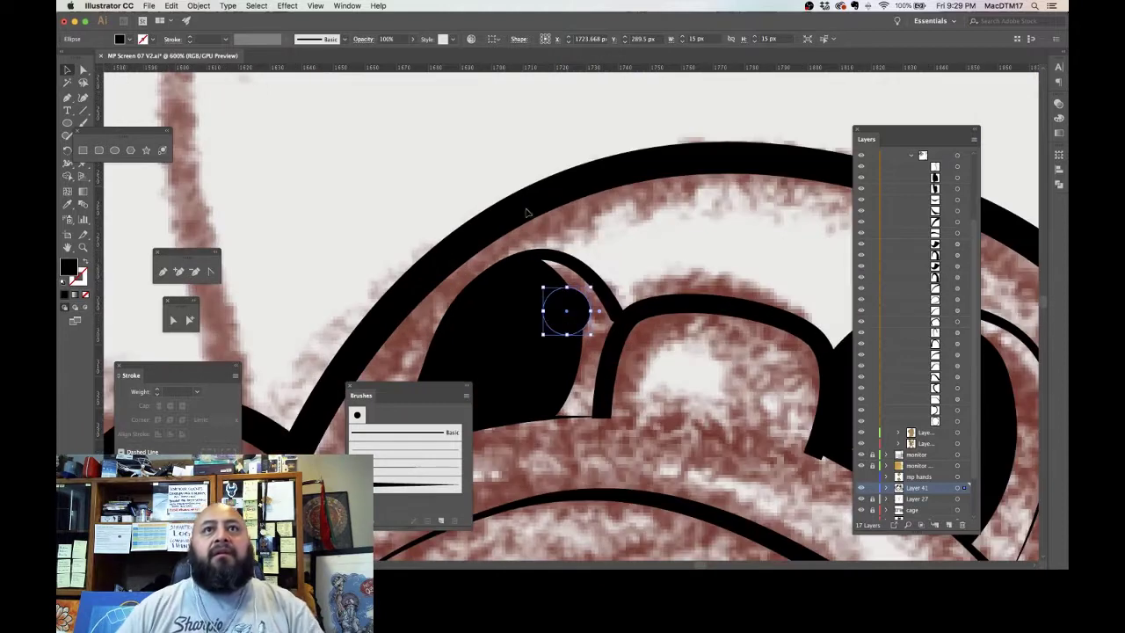
key("super+equal")
left_click(518, 195)
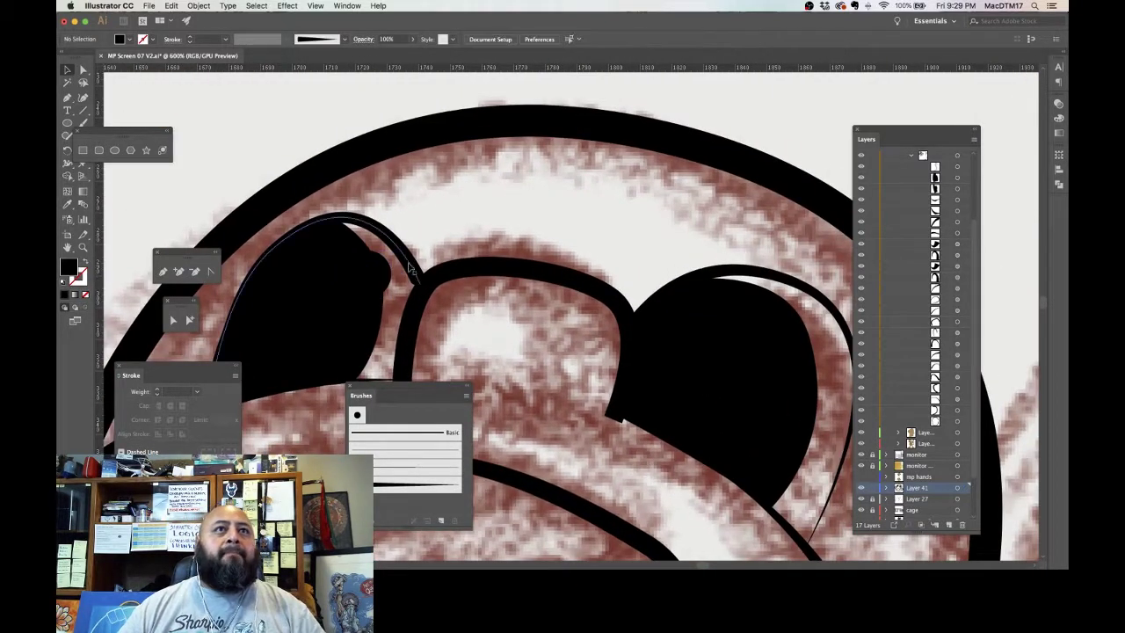
Step: Copy the 15 px circle onto the right pupil's upper outer edge and subtract it from that pupil with Minus Front
left_click_drag(389, 279, 817, 349)
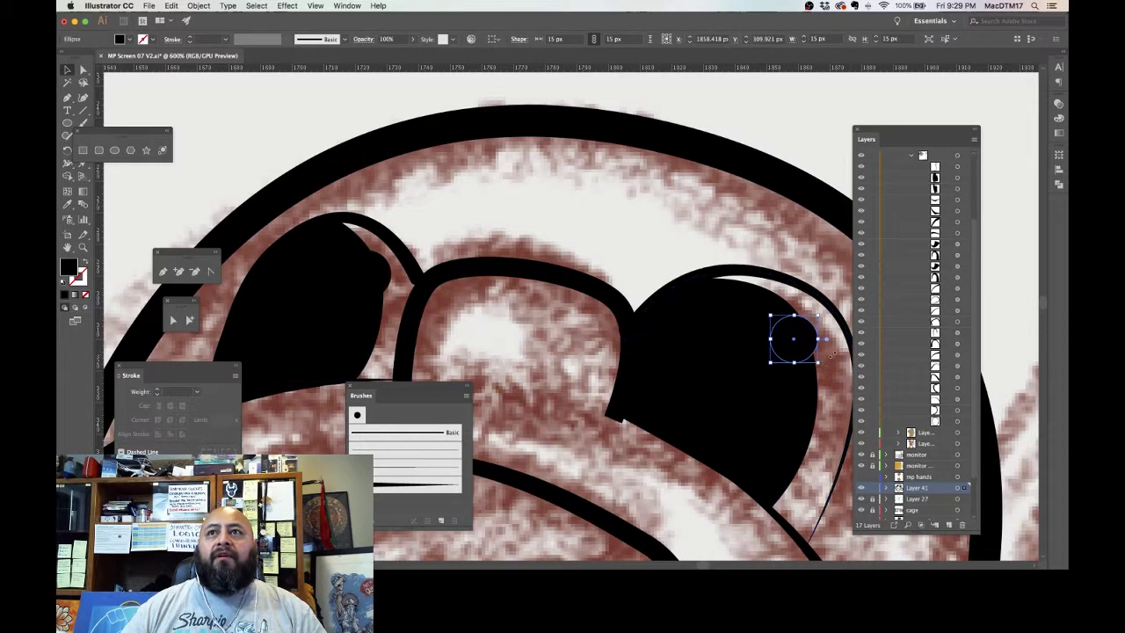
left_click(840, 376)
left_click(787, 351)
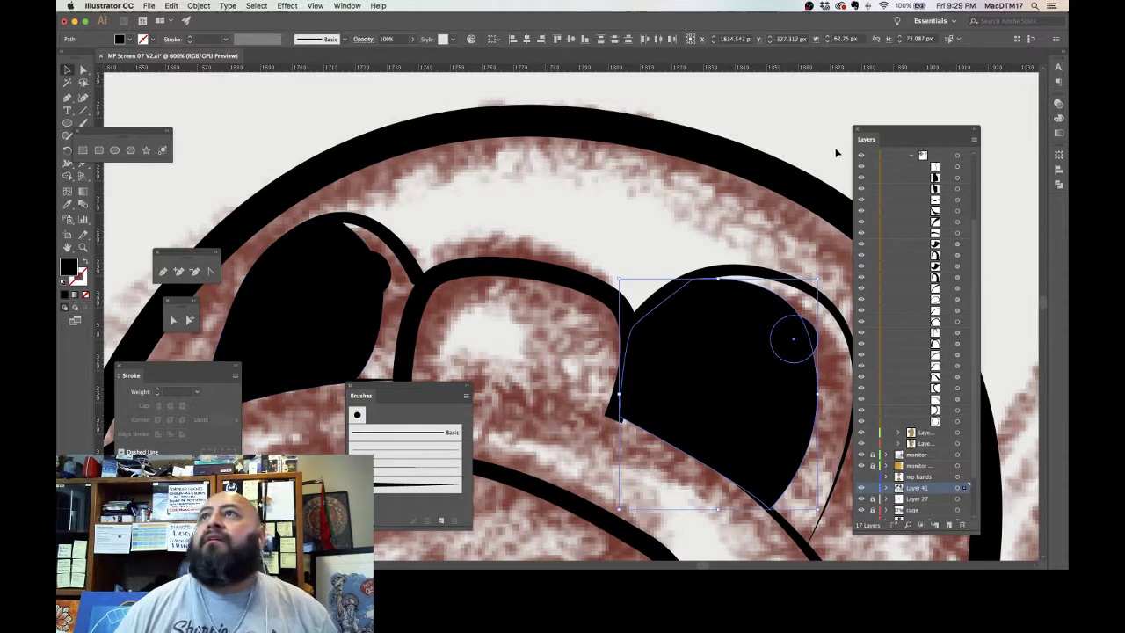
left_click(1058, 184)
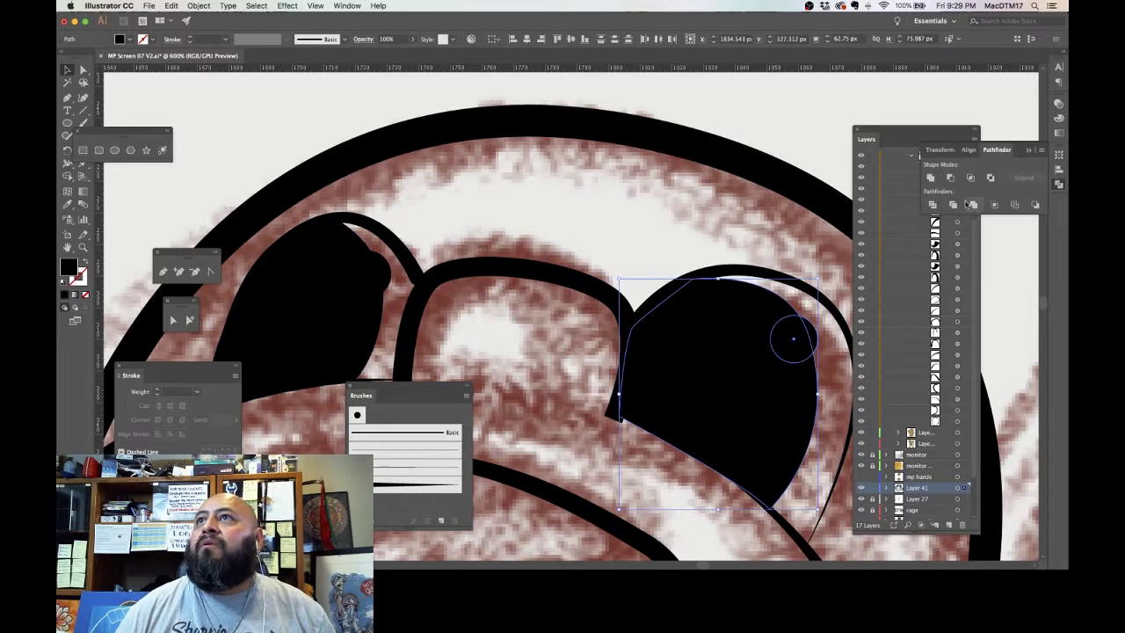
left_click(947, 182)
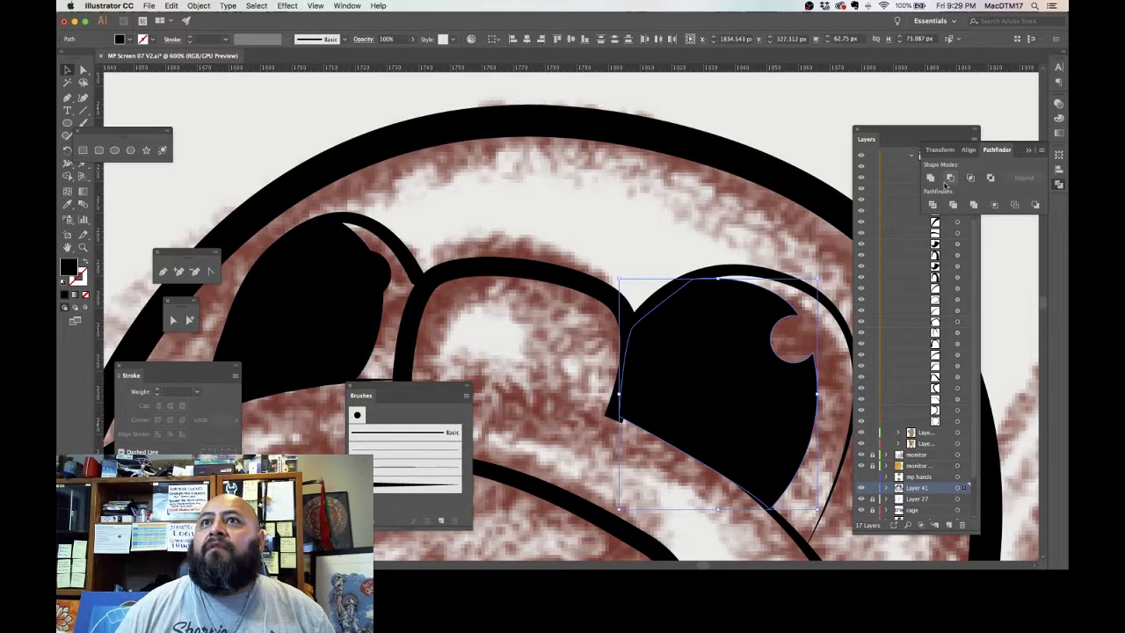
Step: Subtract the circle from the left pupil with Minus Front to cut out its highlight, and deselect the pupil
left_click(369, 290)
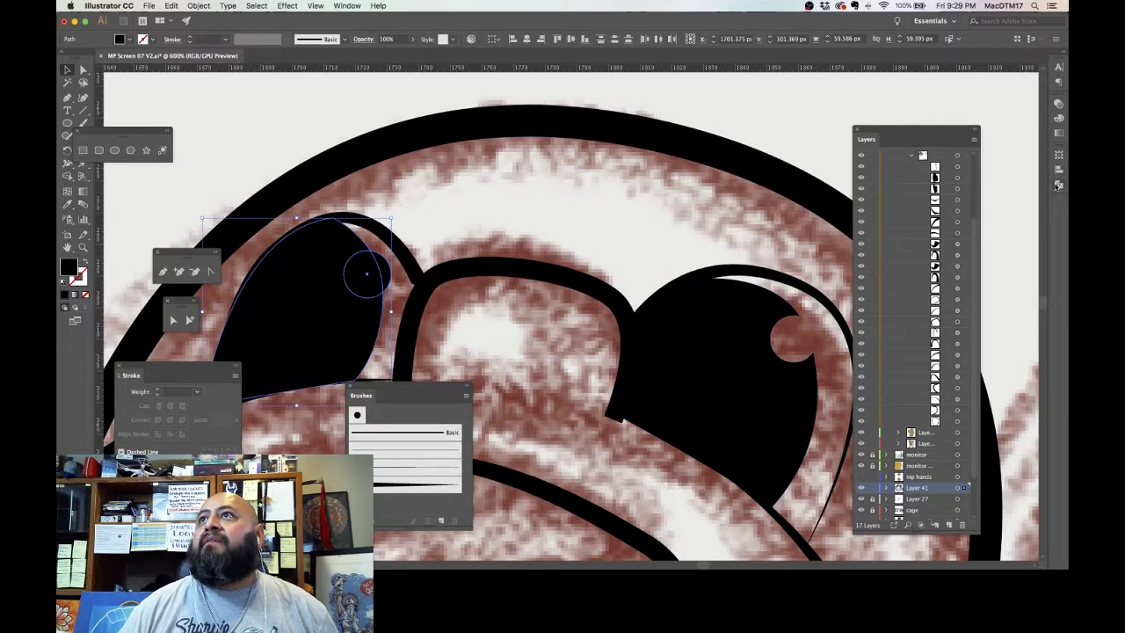
left_click(1058, 184)
left_click(950, 178)
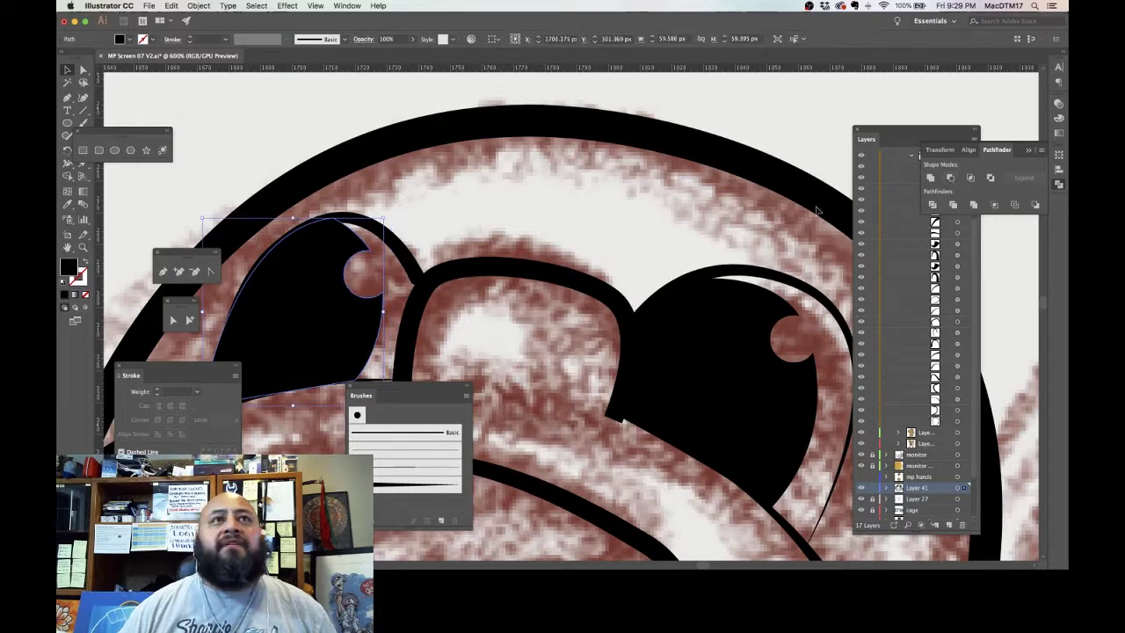
left_click(516, 232)
Step: Compare the jumping monkey's eyes with the finished colored monkey's eyes and eyebrows
key("super+minus")
key("super+minus")
key("super+minus")
key("super+minus")
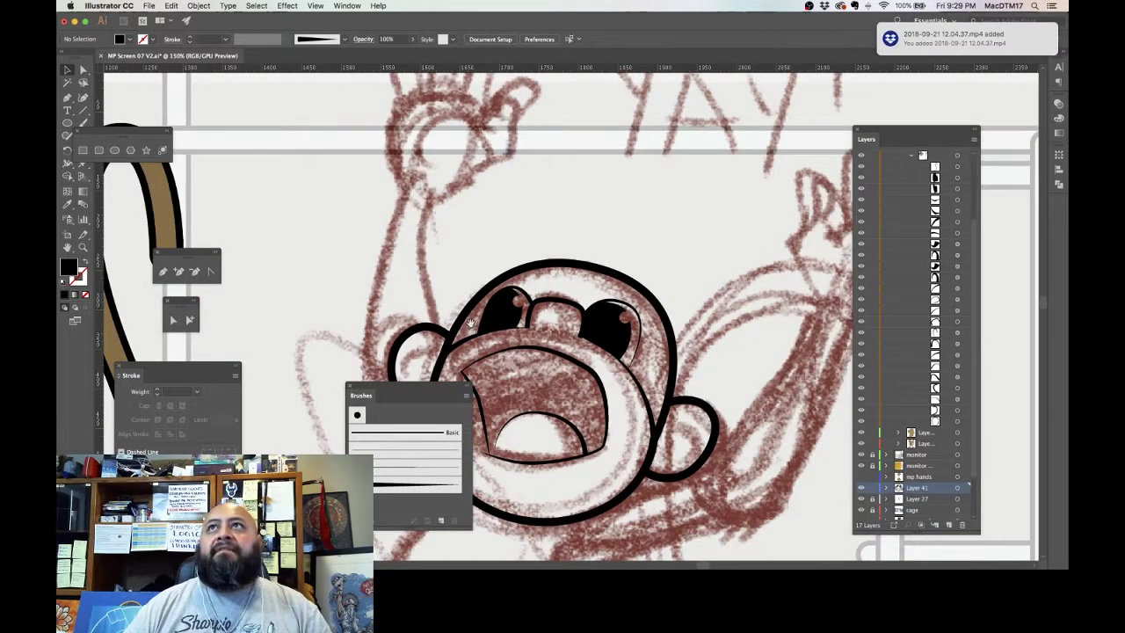
mouse_move(470, 324)
left_mouse_down()
mouse_move(504, 276)
mouse_move(655, 243)
left_mouse_up()
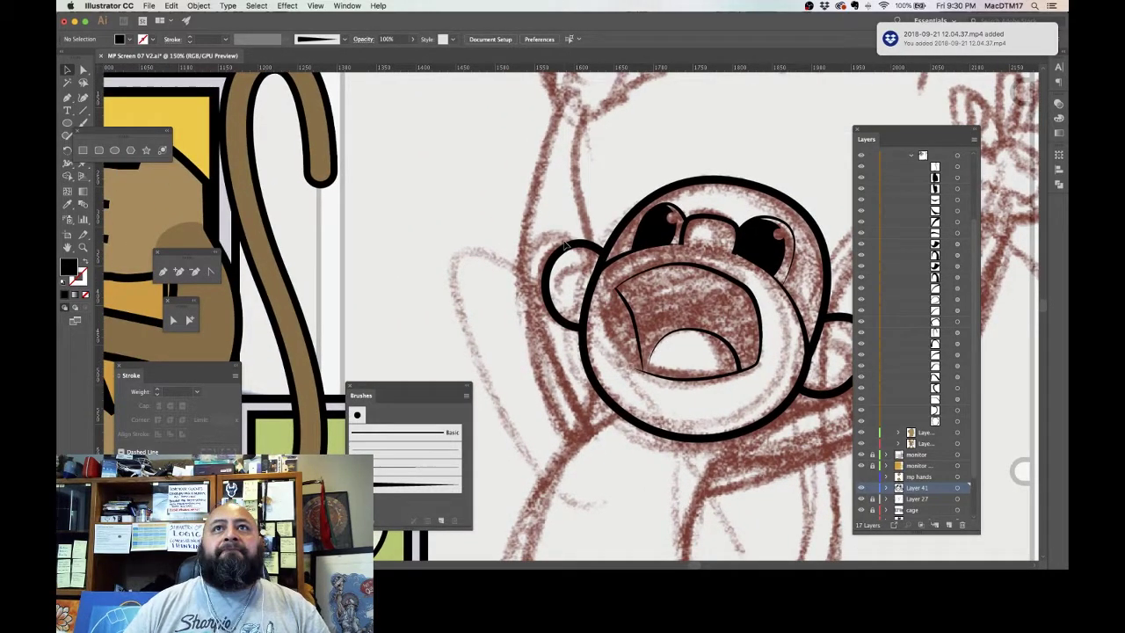
left_click_drag(416, 261, 664, 306)
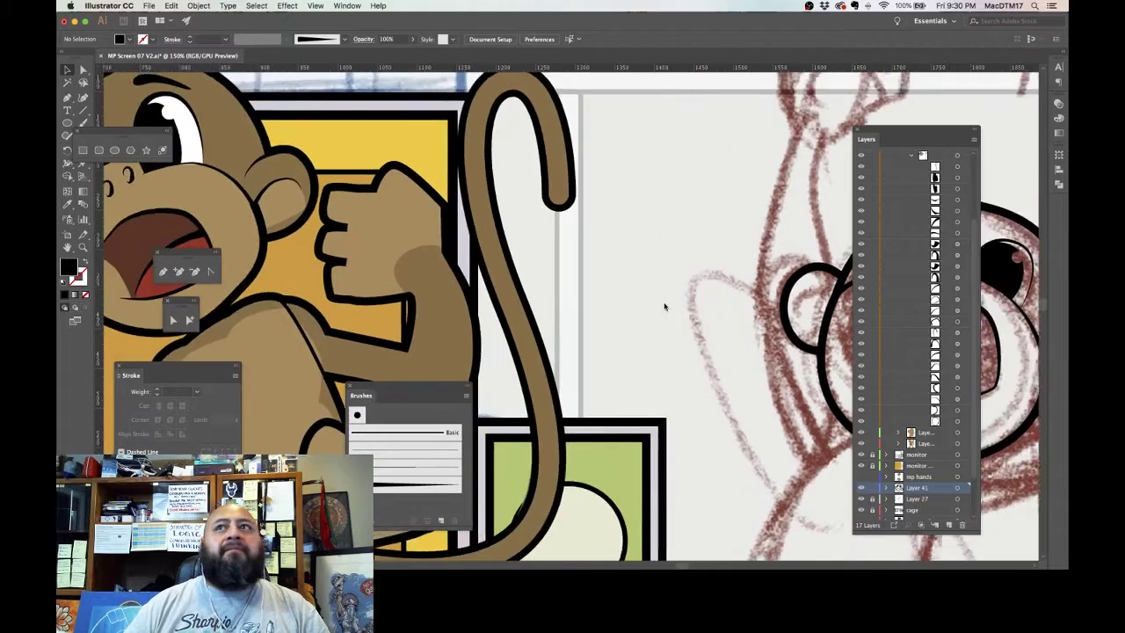
left_click_drag(571, 267, 634, 297)
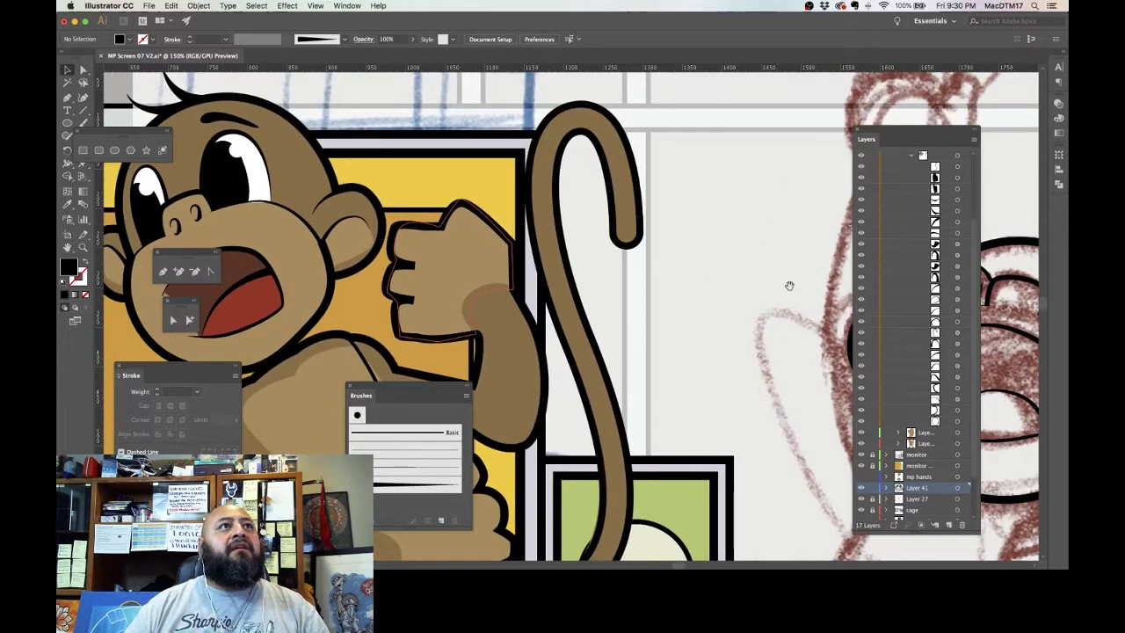
left_click_drag(789, 286, 417, 271)
left_click_drag(741, 290, 666, 297)
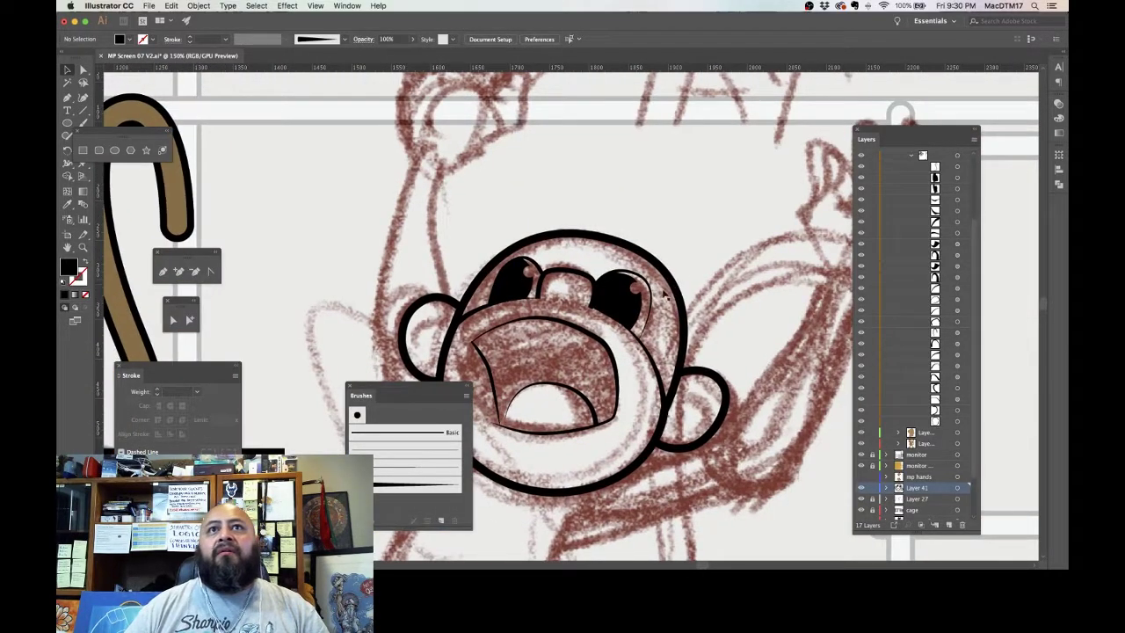
Step: Draw a black tapered eyebrow with the Pen tool above the jumping monkey's right eye, curving down along the head outline
left_click(629, 311)
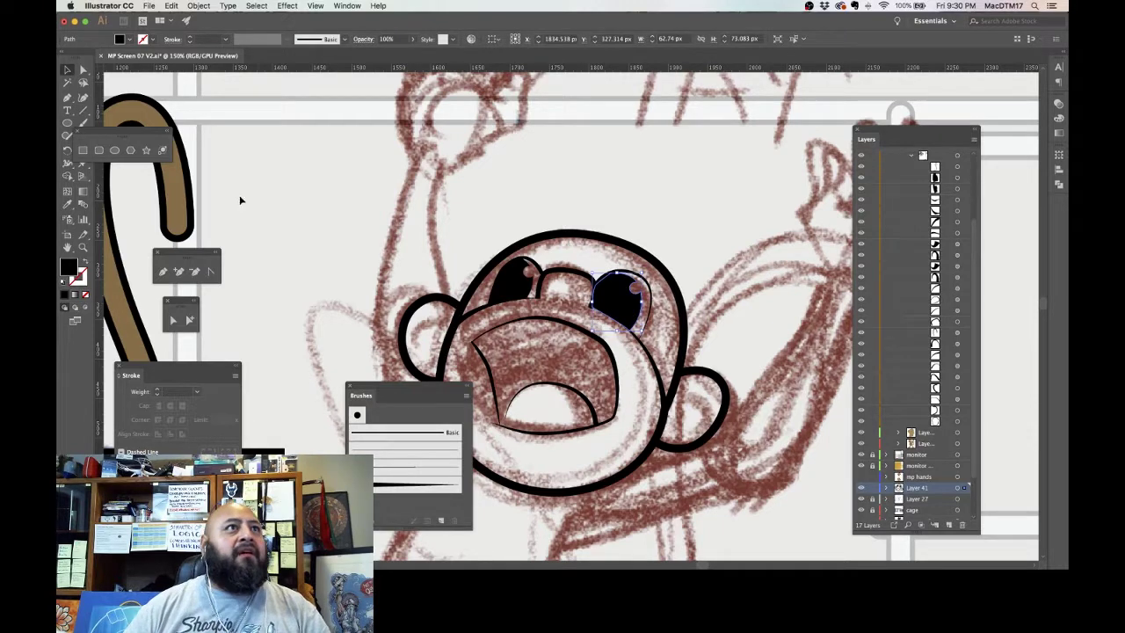
left_click(164, 271)
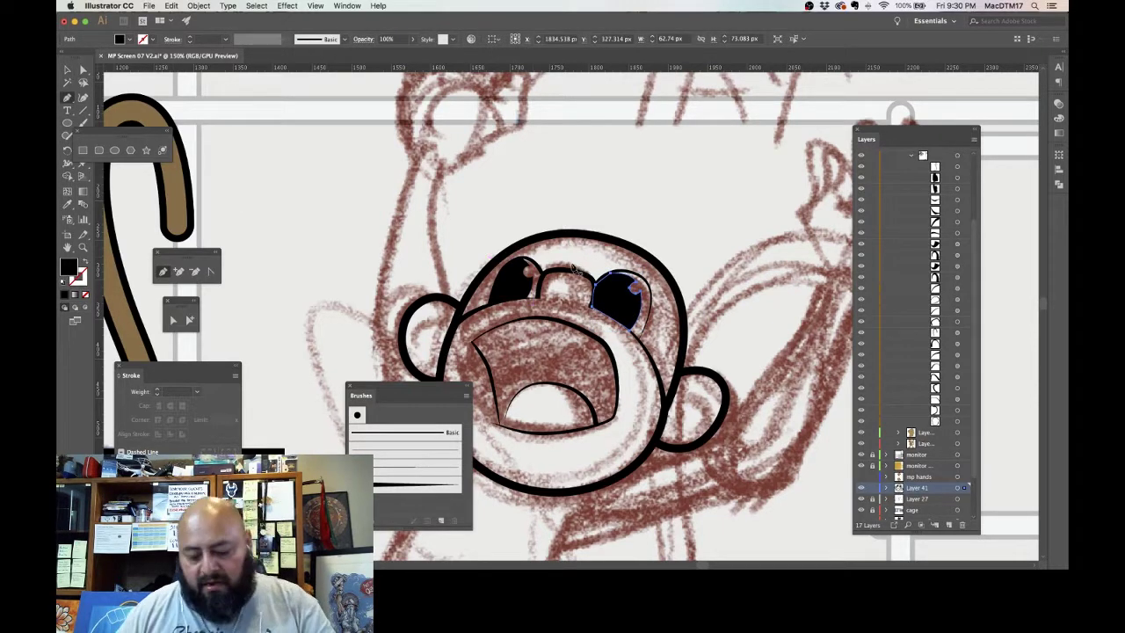
key("super+equal")
key("super+equal")
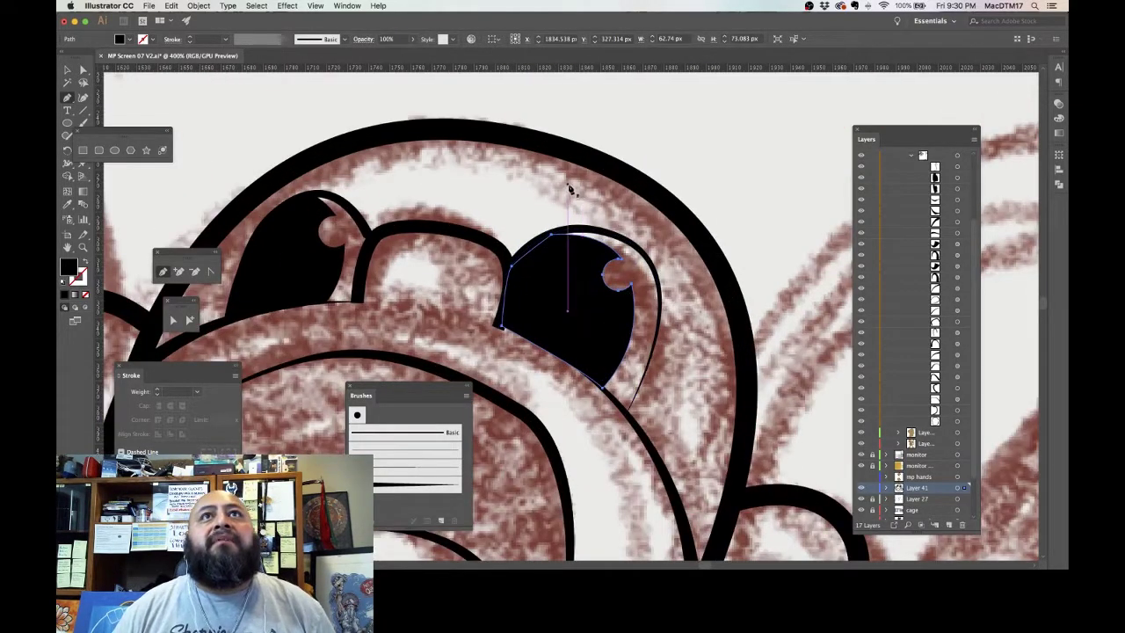
left_click_drag(571, 166, 573, 162)
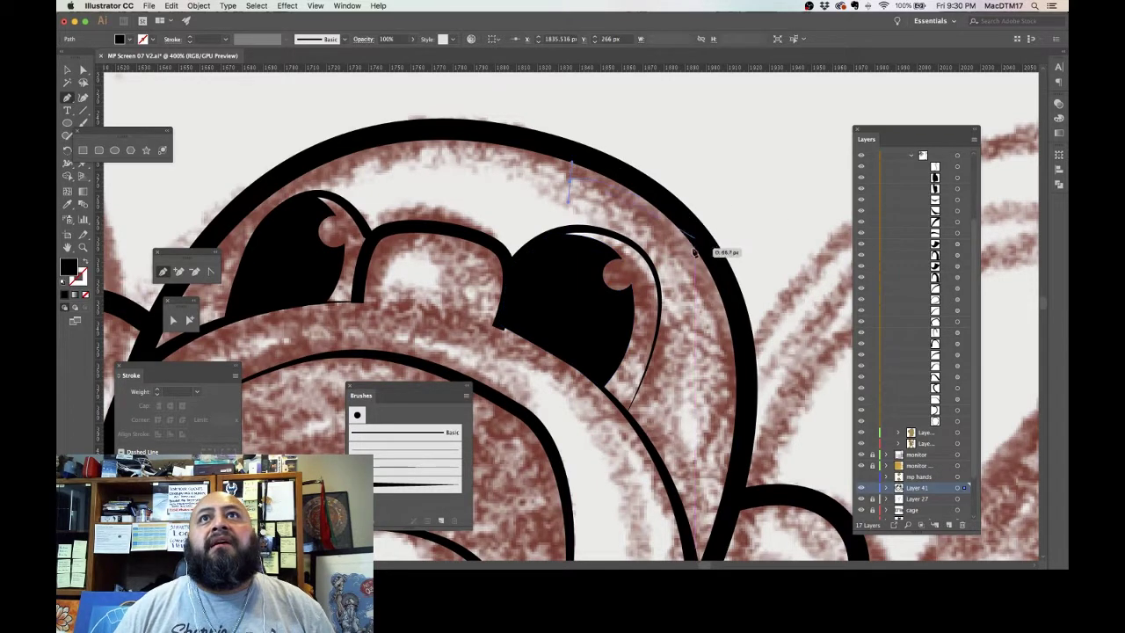
left_click_drag(674, 231, 706, 275)
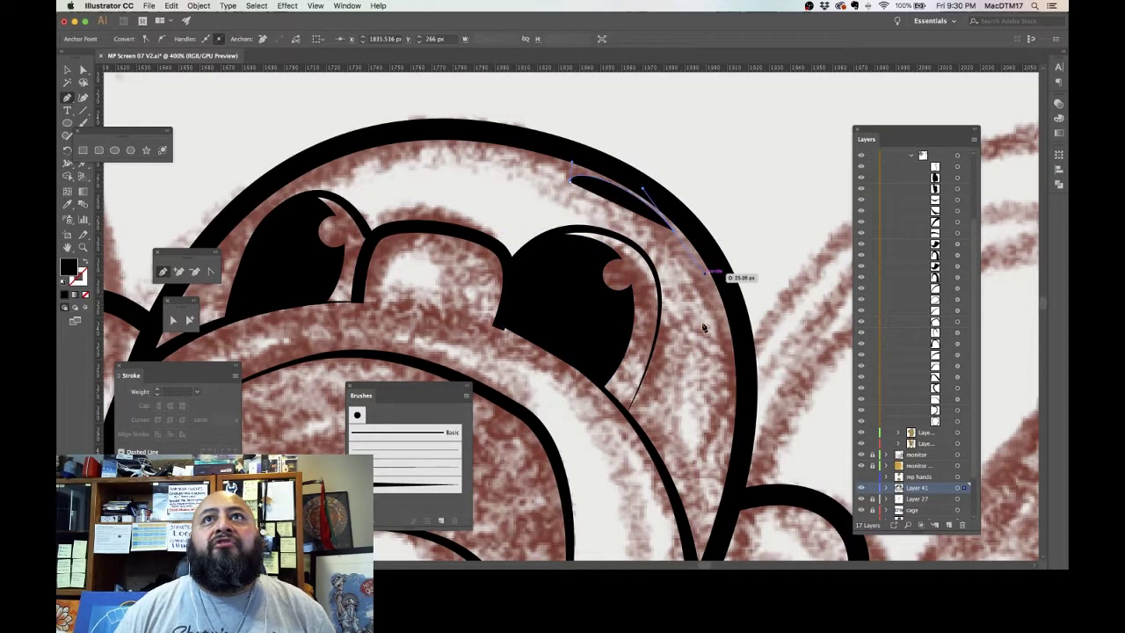
left_click(694, 315)
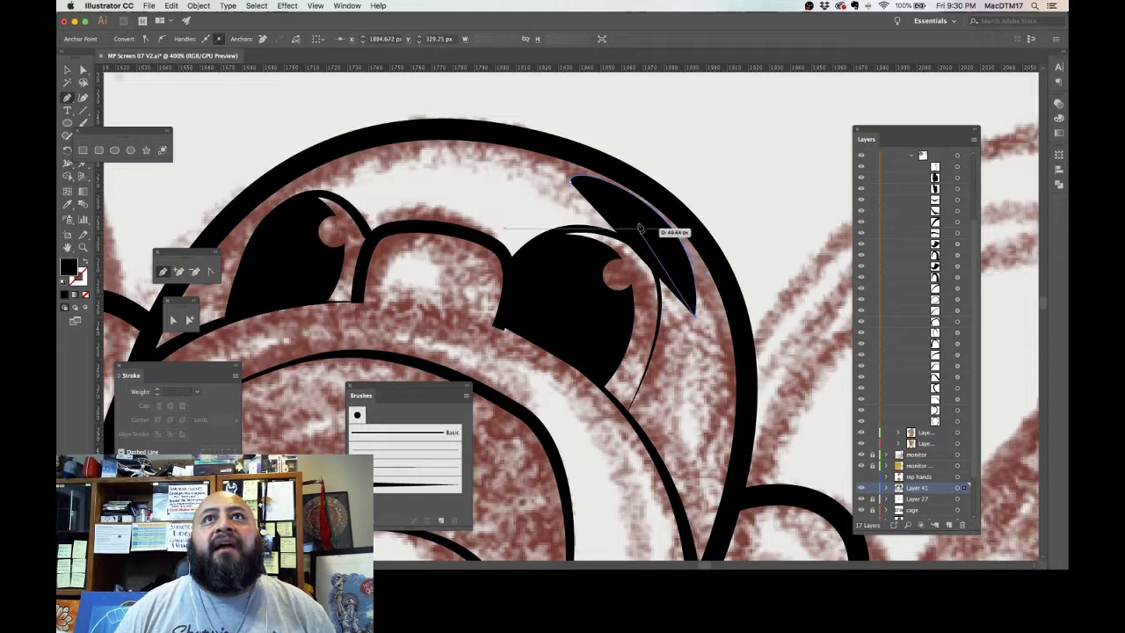
left_click_drag(639, 220, 571, 166)
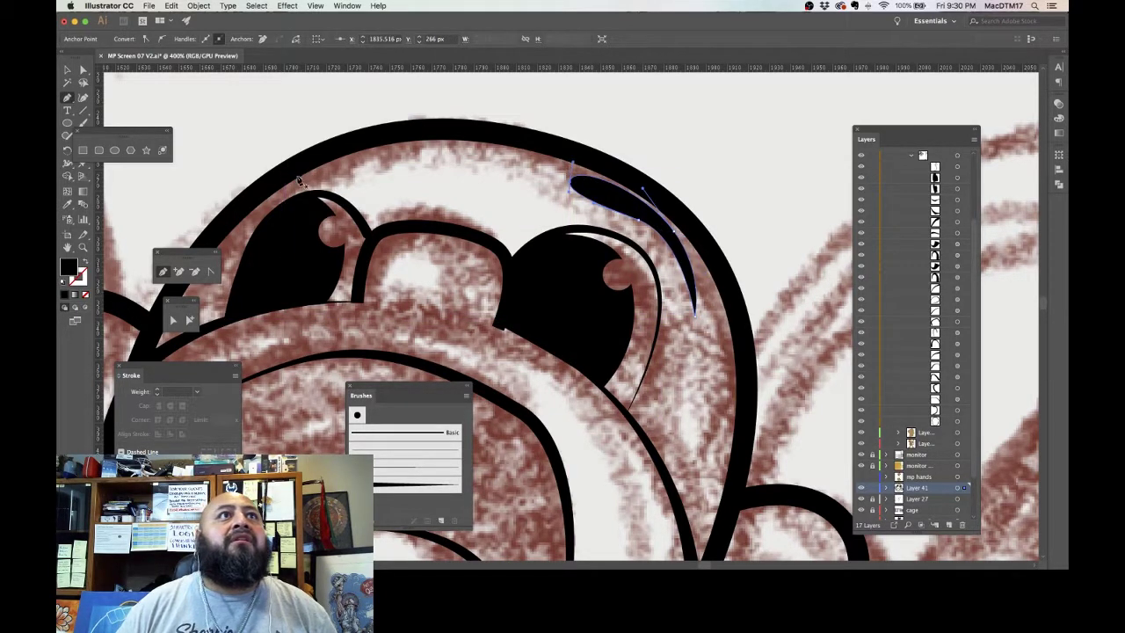
Step: Draw a matching black tapered eyebrow above the left eye, raise its lower anchor point to thin it, and deselect it
left_click(299, 181)
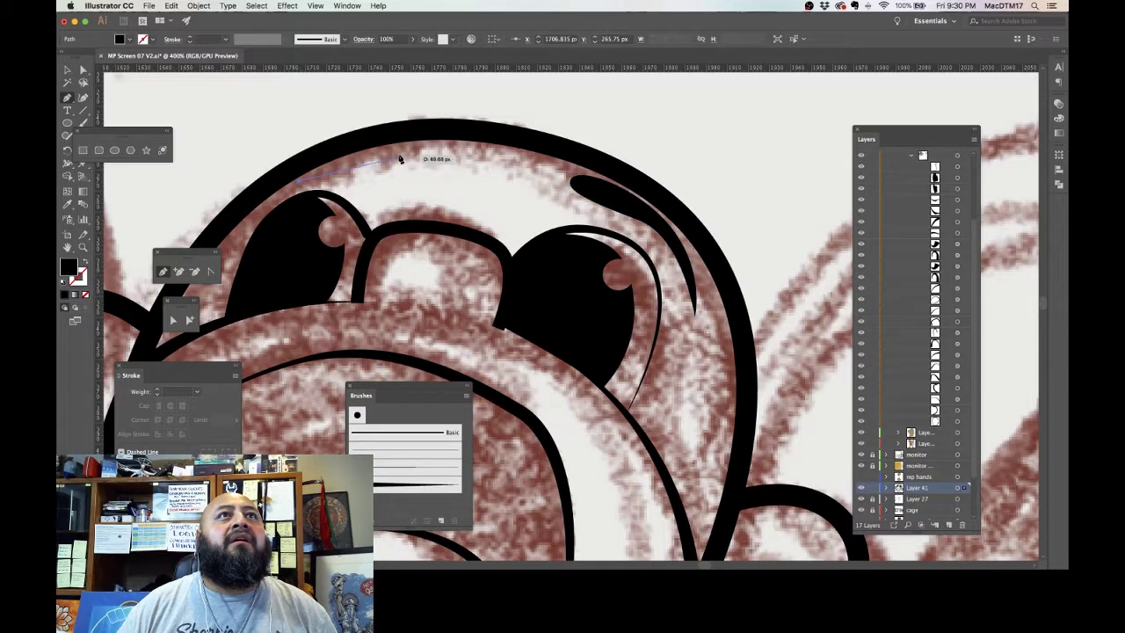
left_click_drag(398, 154, 350, 168)
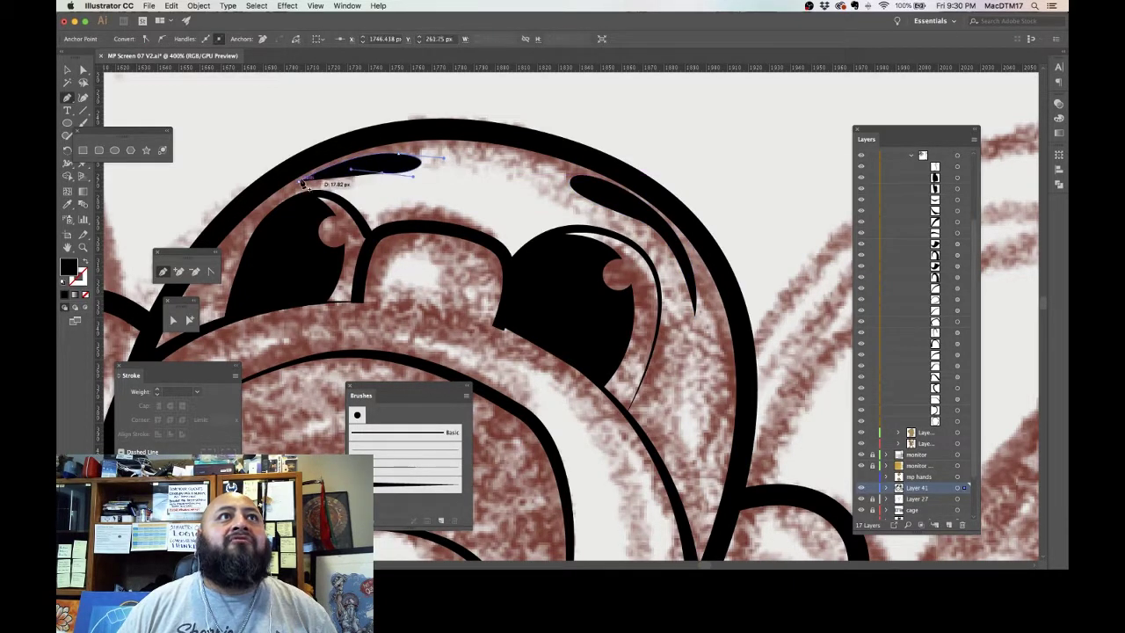
left_click(299, 181)
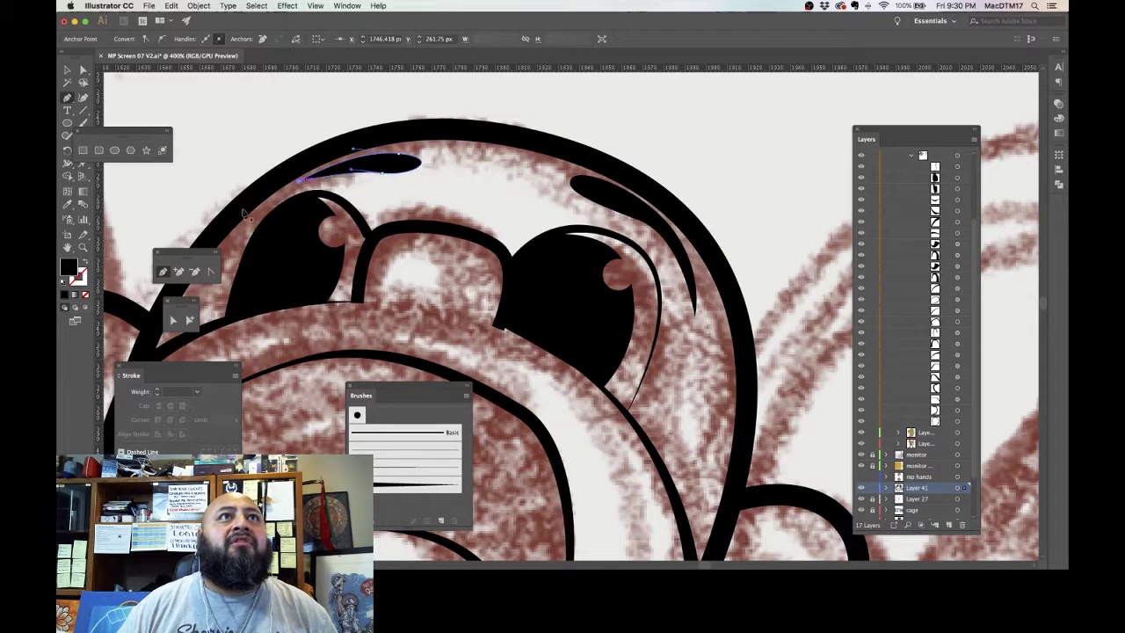
left_click(82, 70)
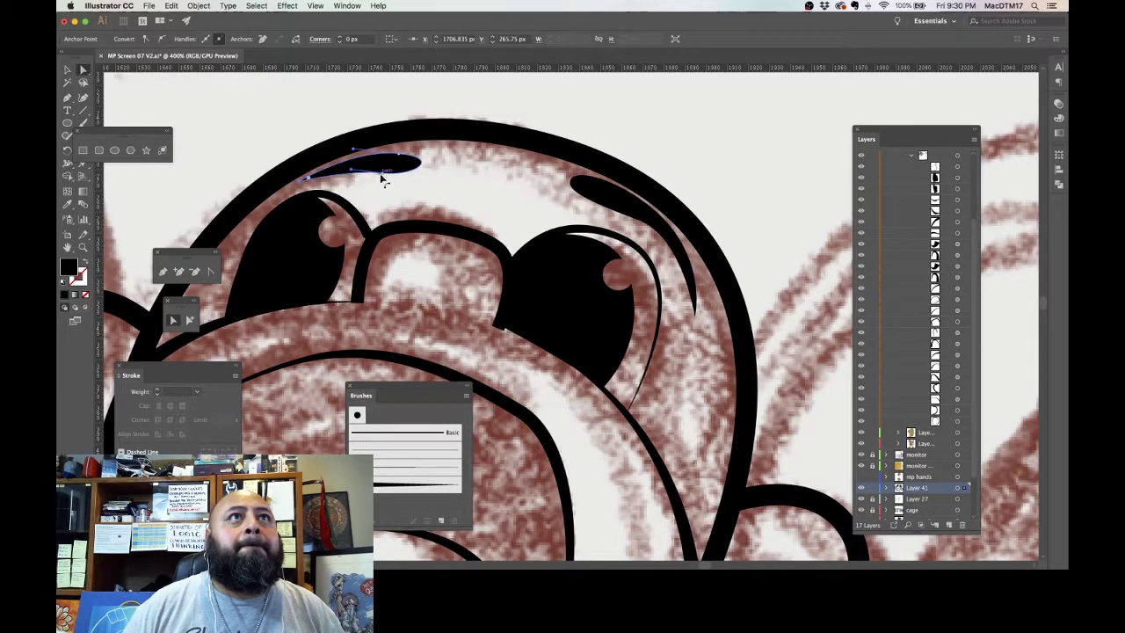
left_click_drag(381, 174, 378, 166)
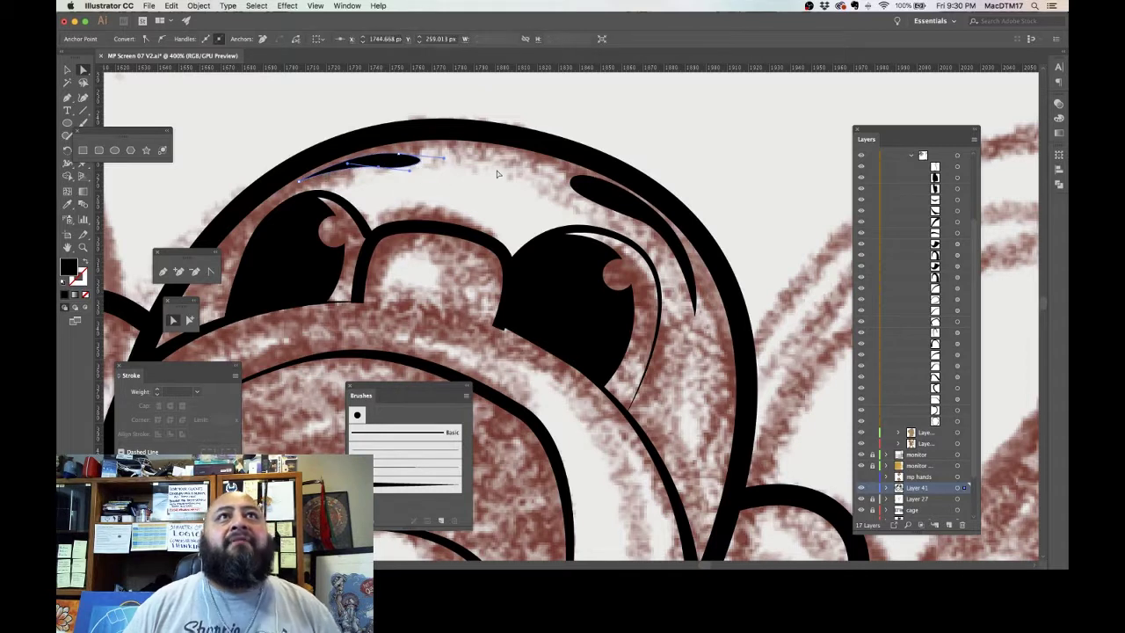
left_click(497, 174)
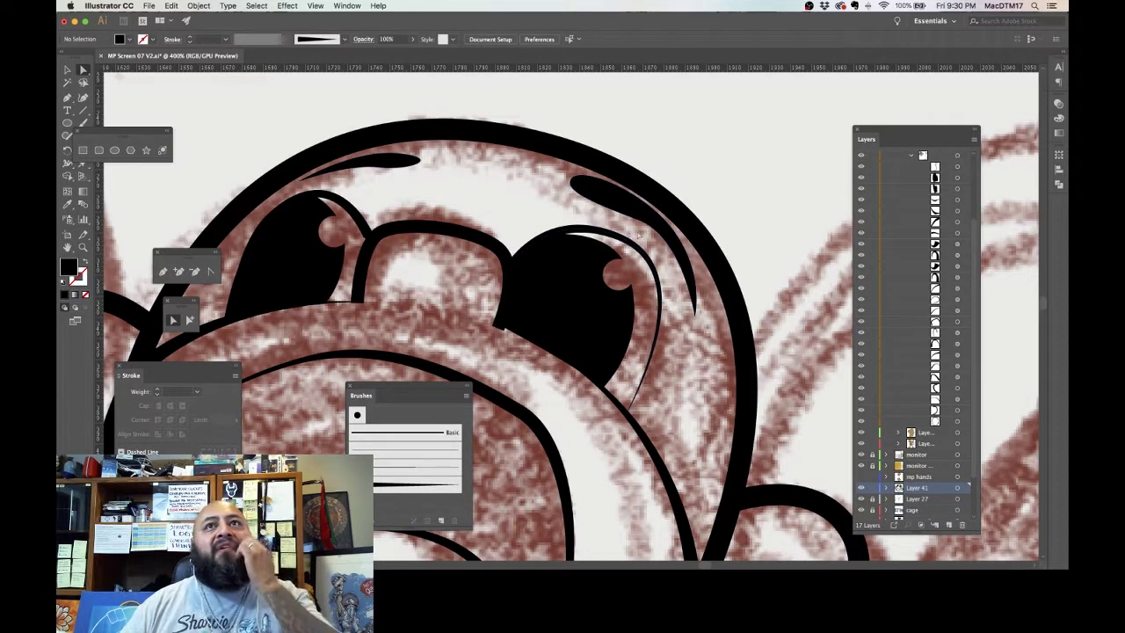
left_click(658, 226)
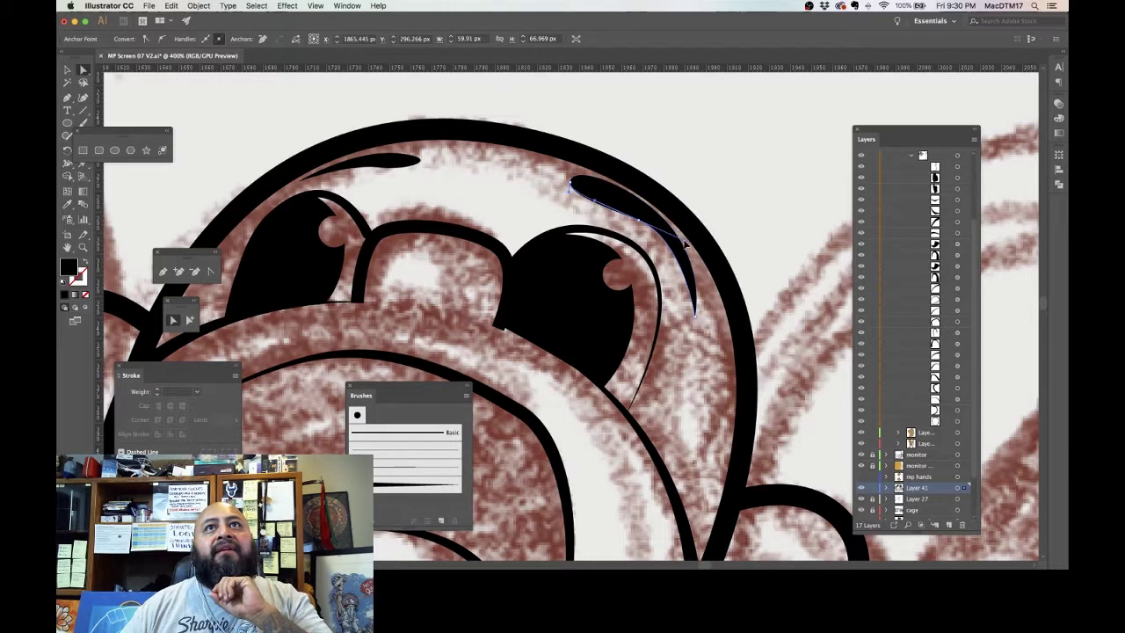
left_click(770, 197)
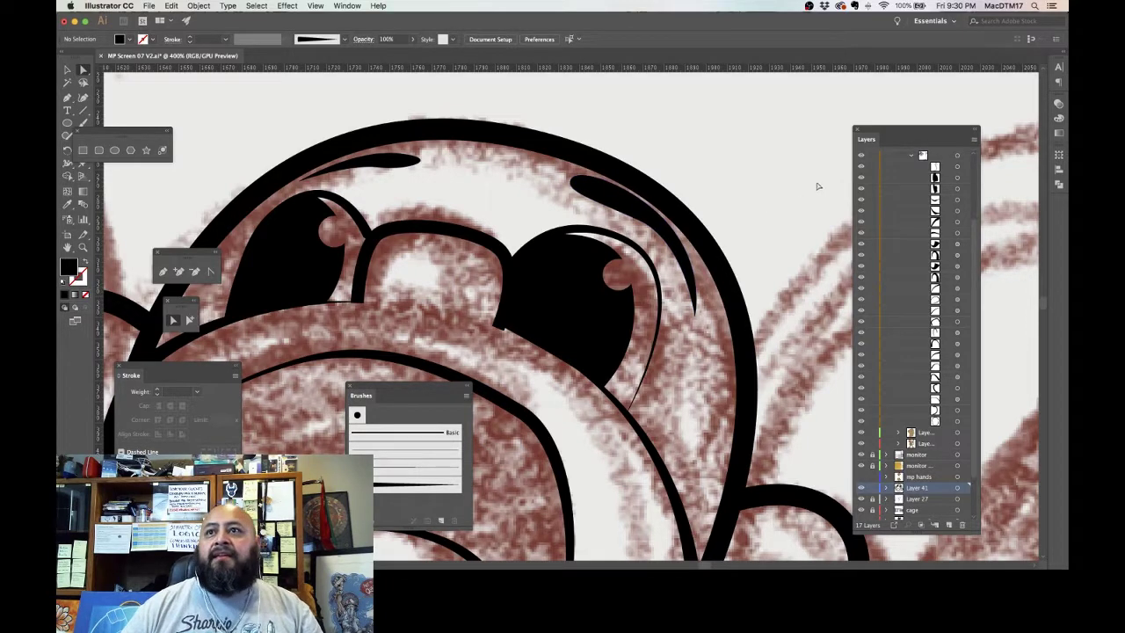
scroll(575, 242, "down", 5)
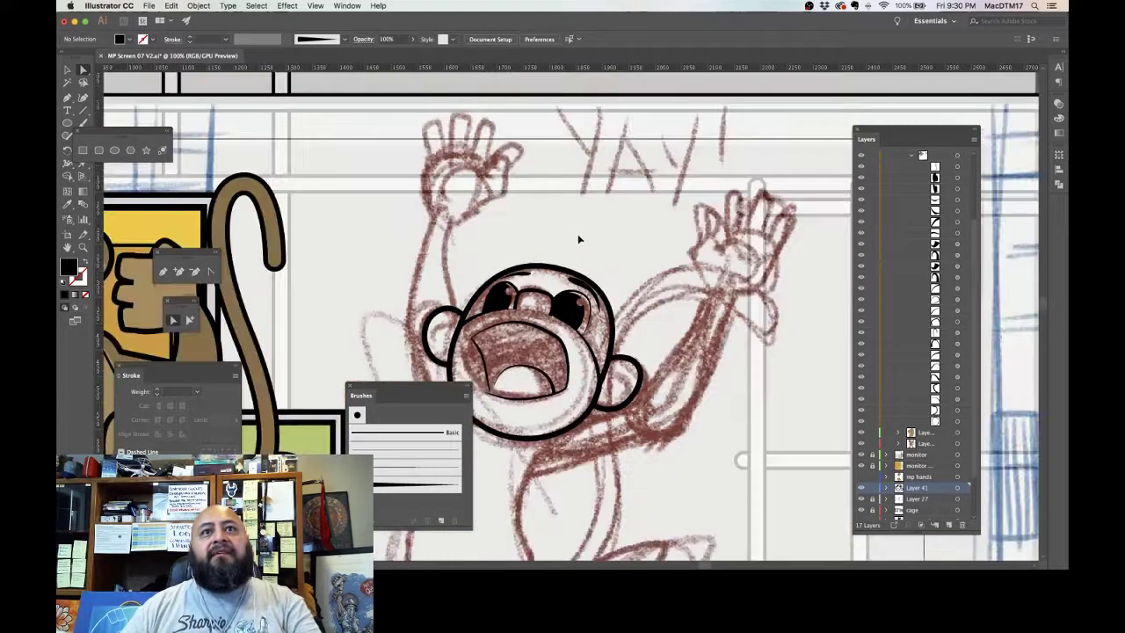
mouse_move(545, 231)
left_mouse_down()
mouse_move(659, 224)
mouse_move(764, 244)
mouse_move(762, 256)
mouse_move(477, 257)
left_mouse_up()
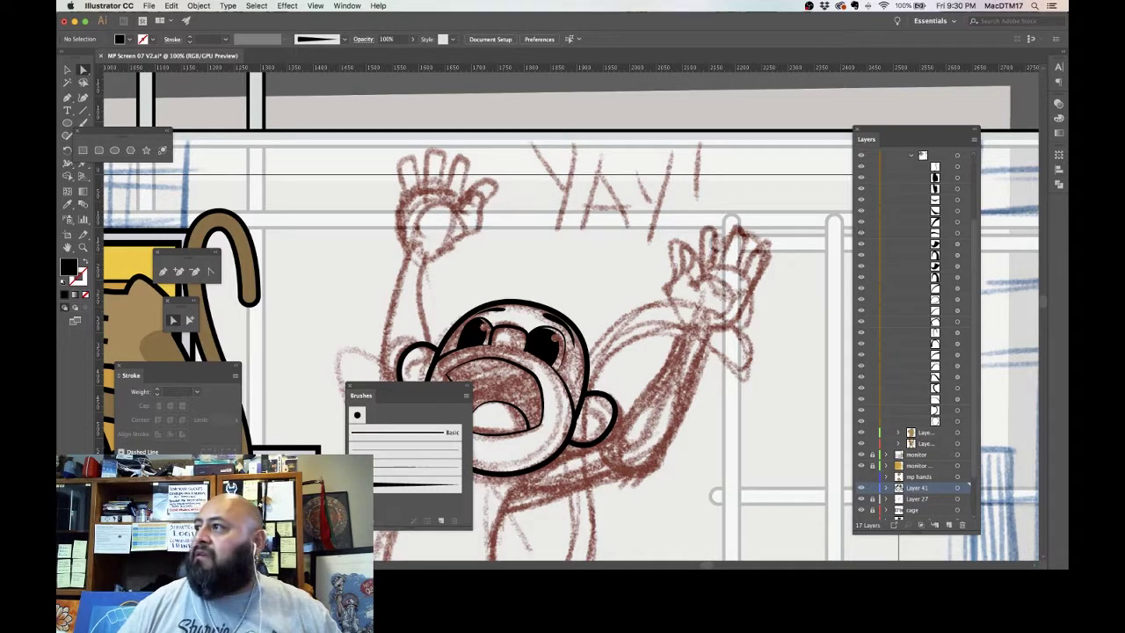
key("super+Tab")
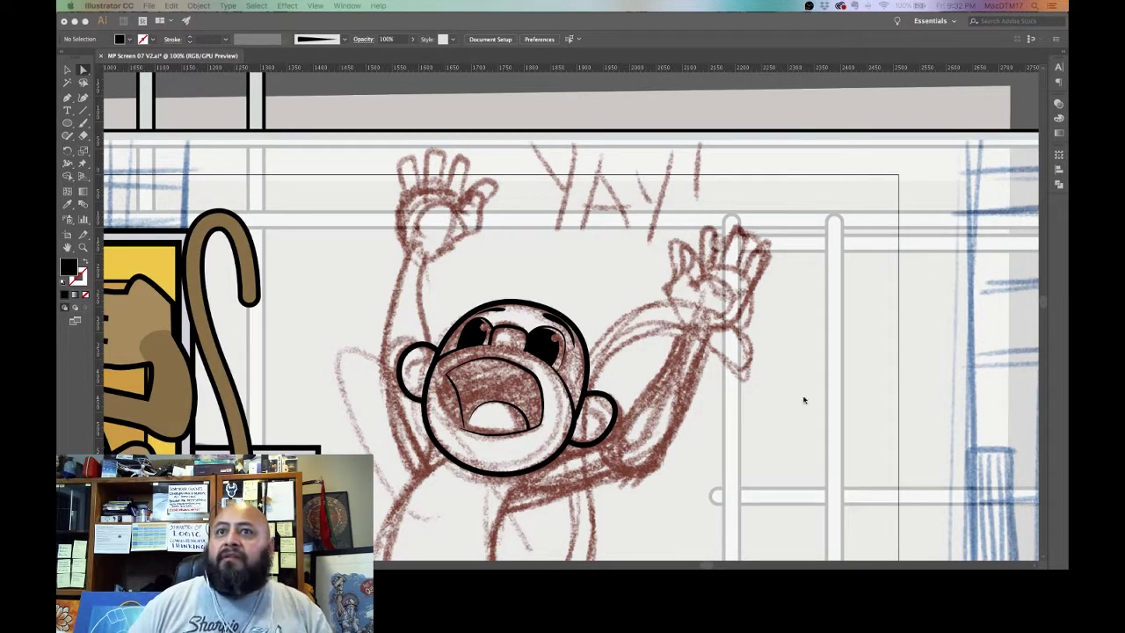
key("Tab")
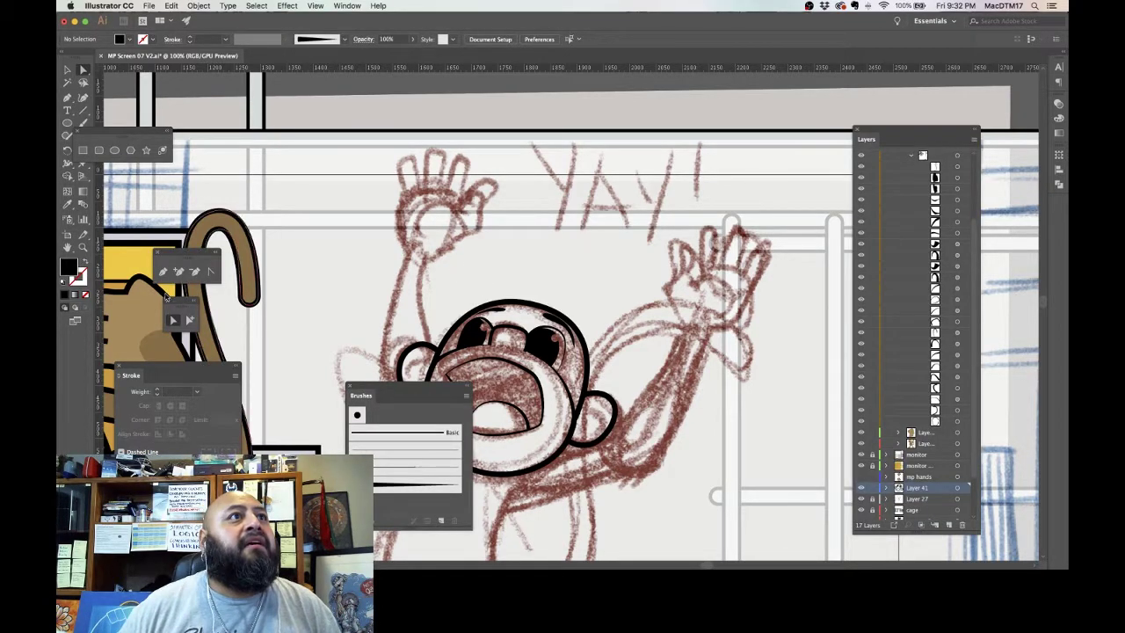
Step: Draw a short curved, pointed black hair strand with the Pen tool rising from the top of the jumping monkey's head
left_click(162, 271)
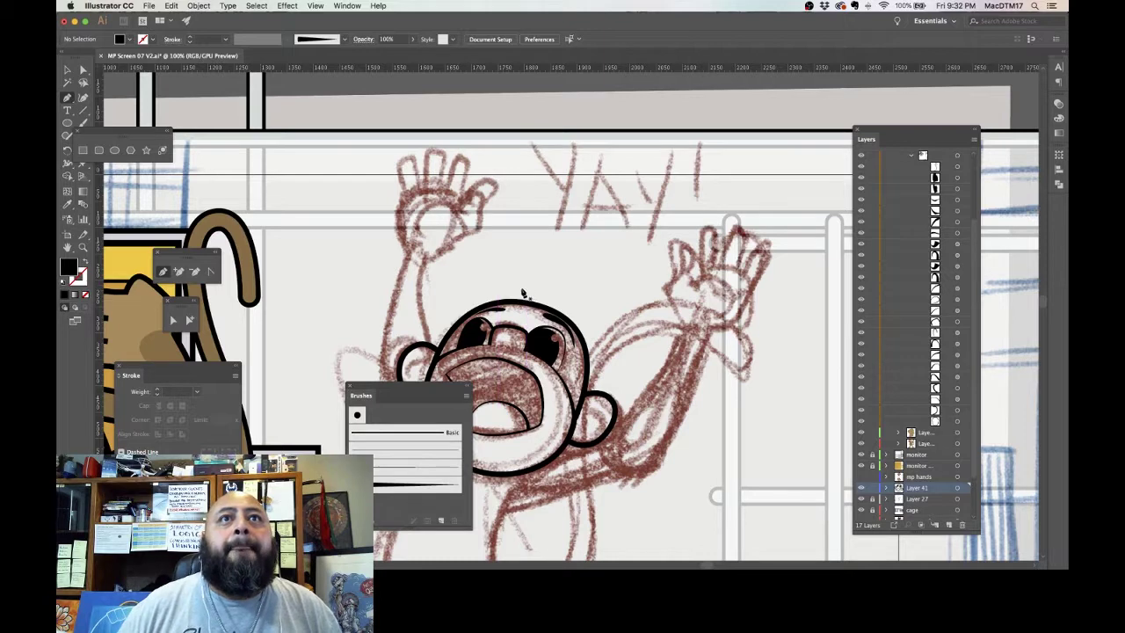
scroll(514, 289, "left", 5)
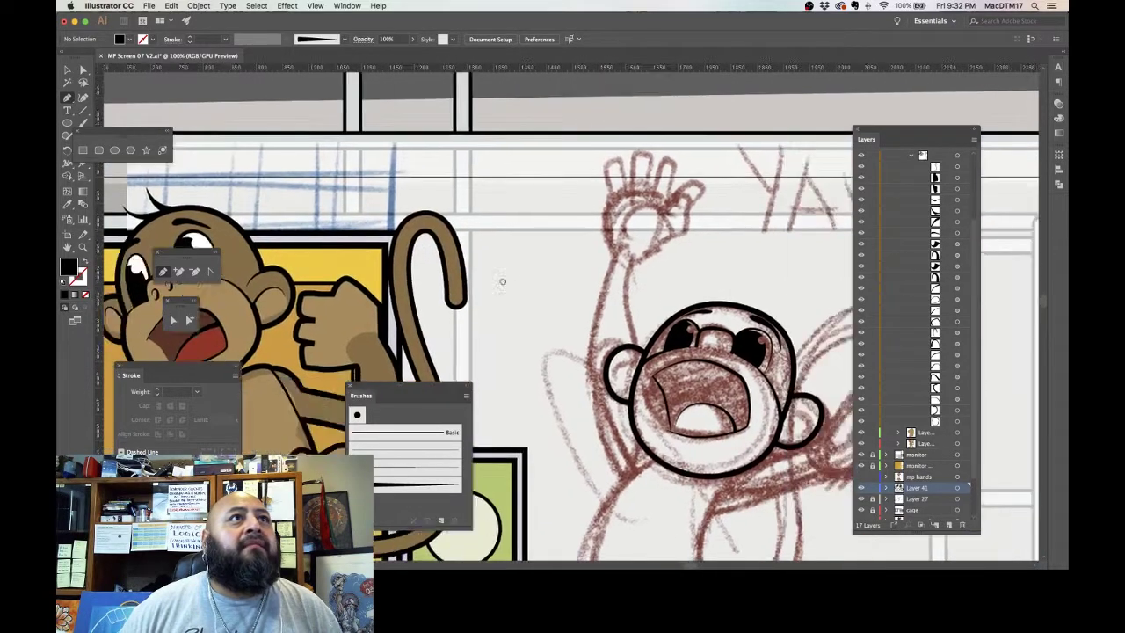
scroll(502, 281, "right", 4)
left_click(525, 273)
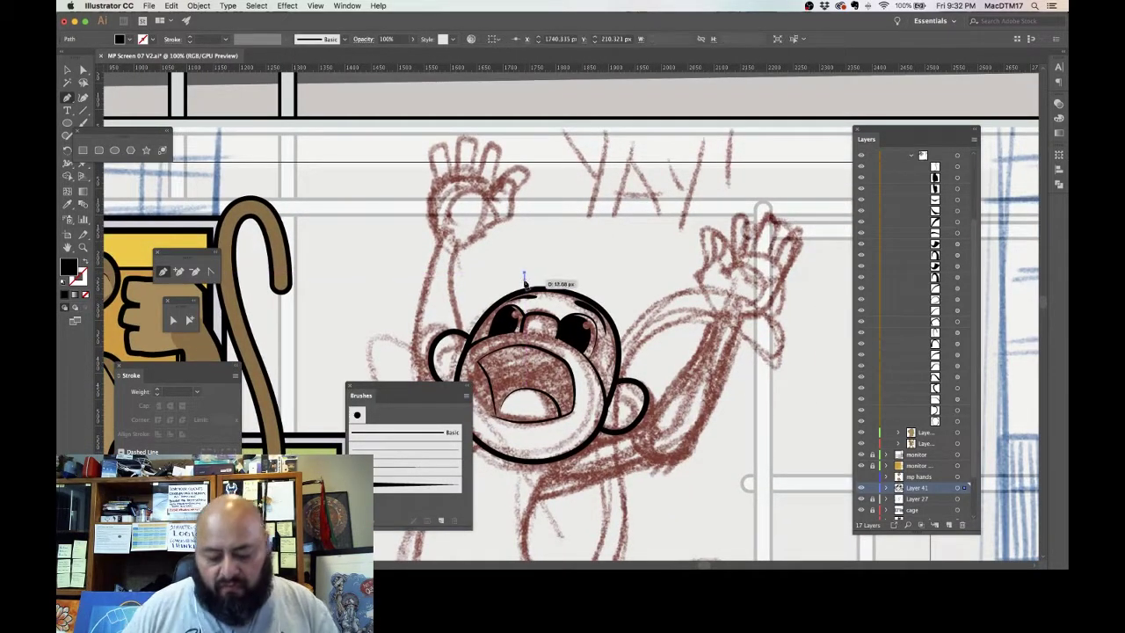
key("super+=")
key("super+=")
key("super+=")
left_click_drag(632, 290, 558, 225)
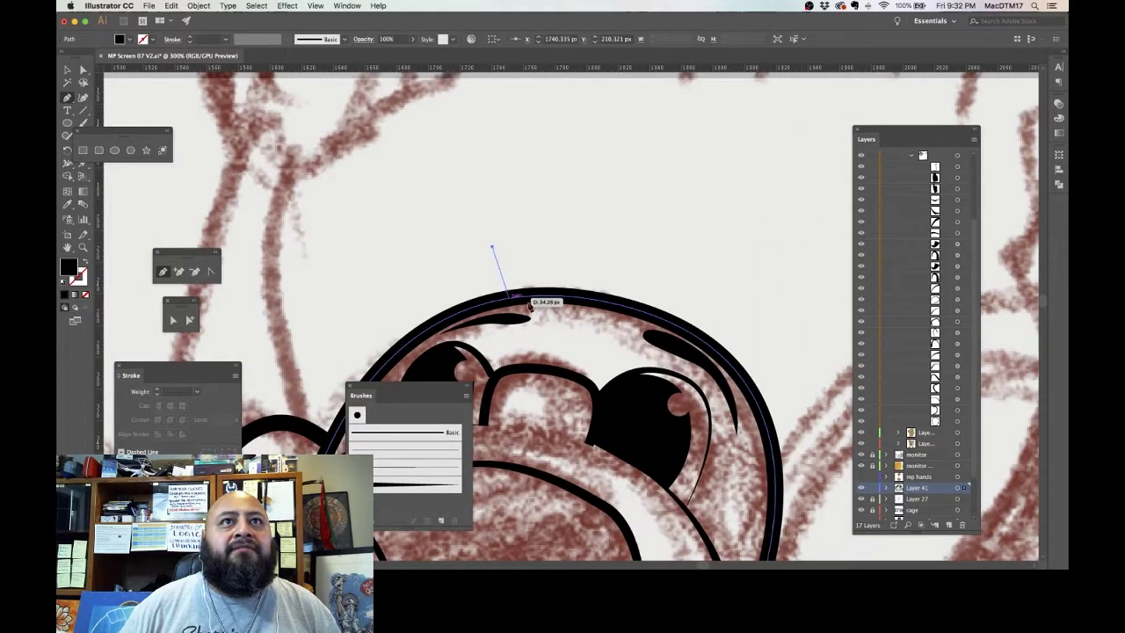
mouse_move(530, 306)
left_mouse_down()
mouse_move(510, 299)
mouse_move(535, 302)
left_mouse_up()
left_click(533, 296)
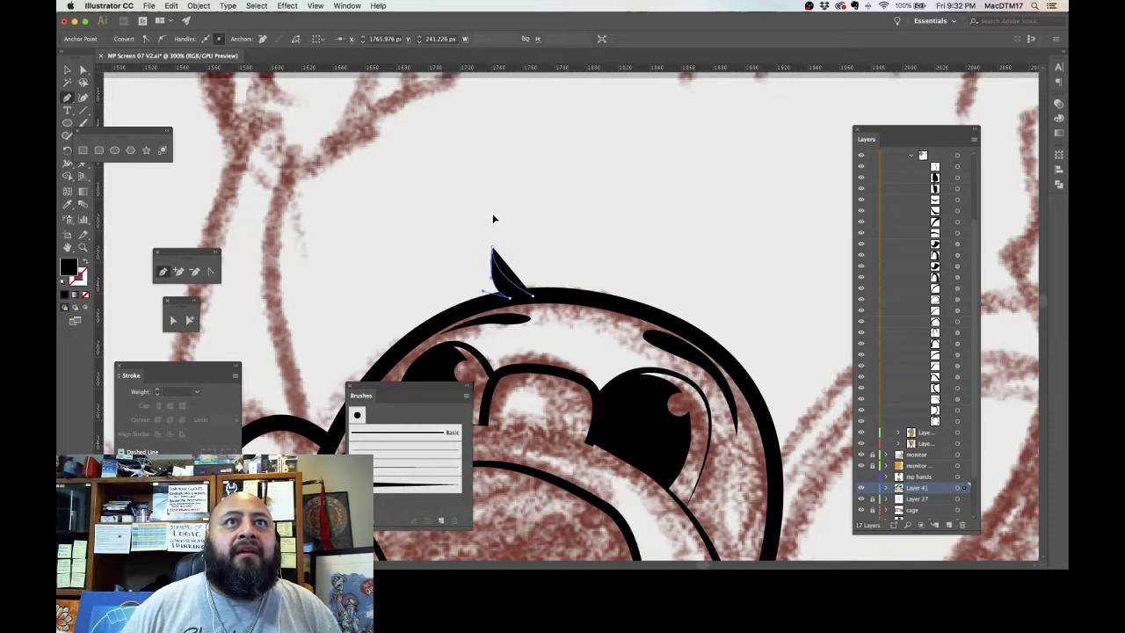
left_click_drag(488, 203, 489, 204)
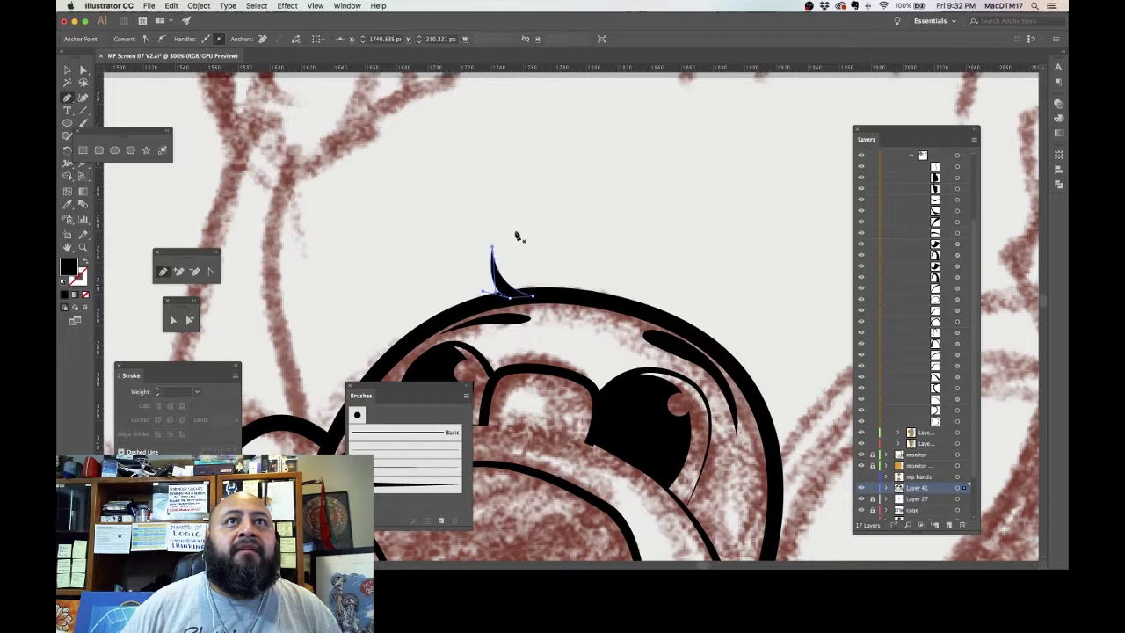
Step: Draw a second, longer black hair strand on the head just beside the short one, and deselect it
left_click(520, 212)
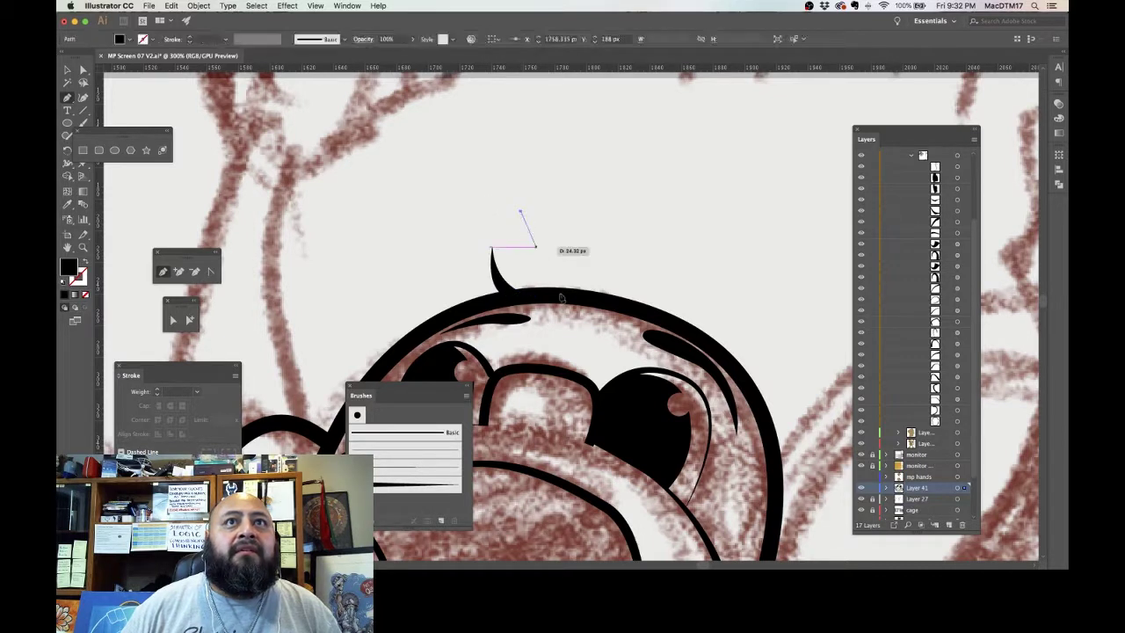
left_click_drag(556, 290, 594, 305)
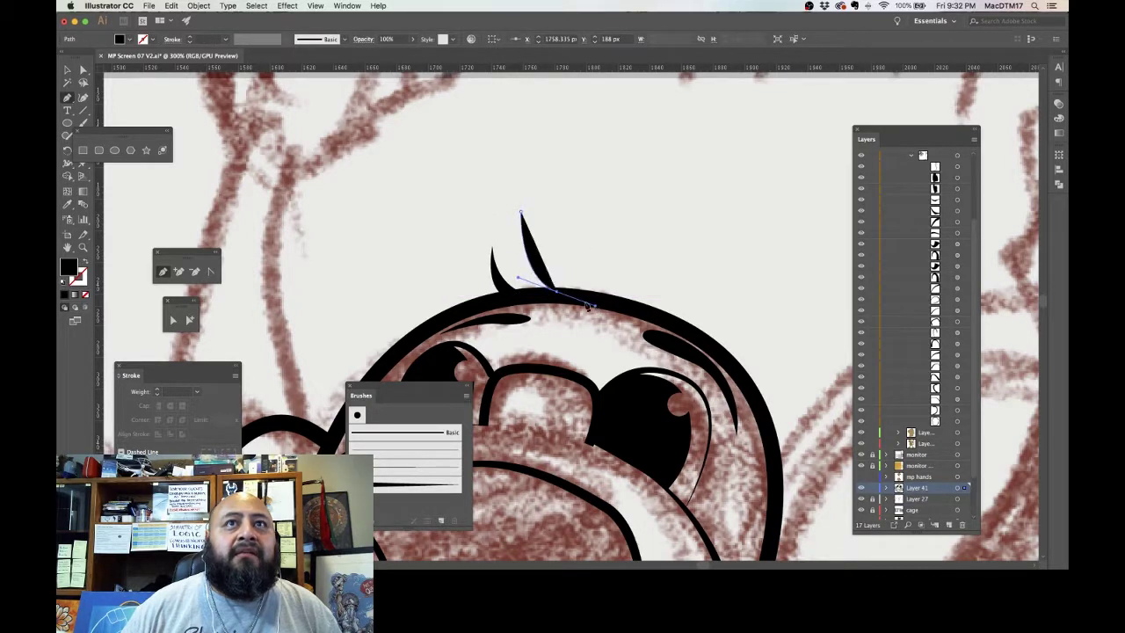
left_click(556, 291)
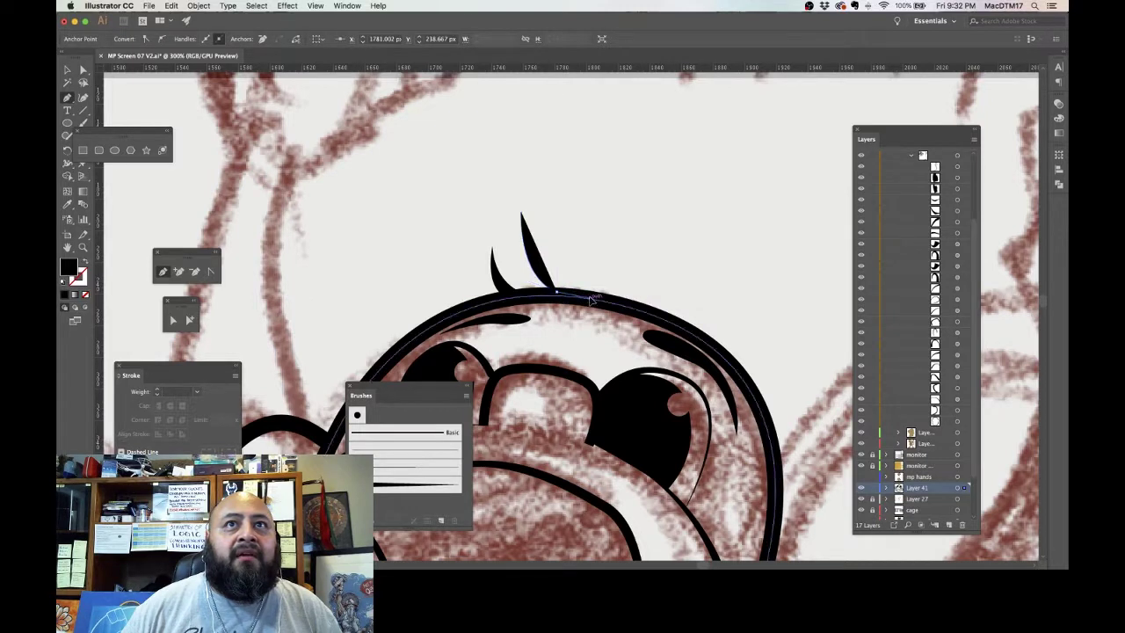
left_click_drag(521, 212, 513, 151)
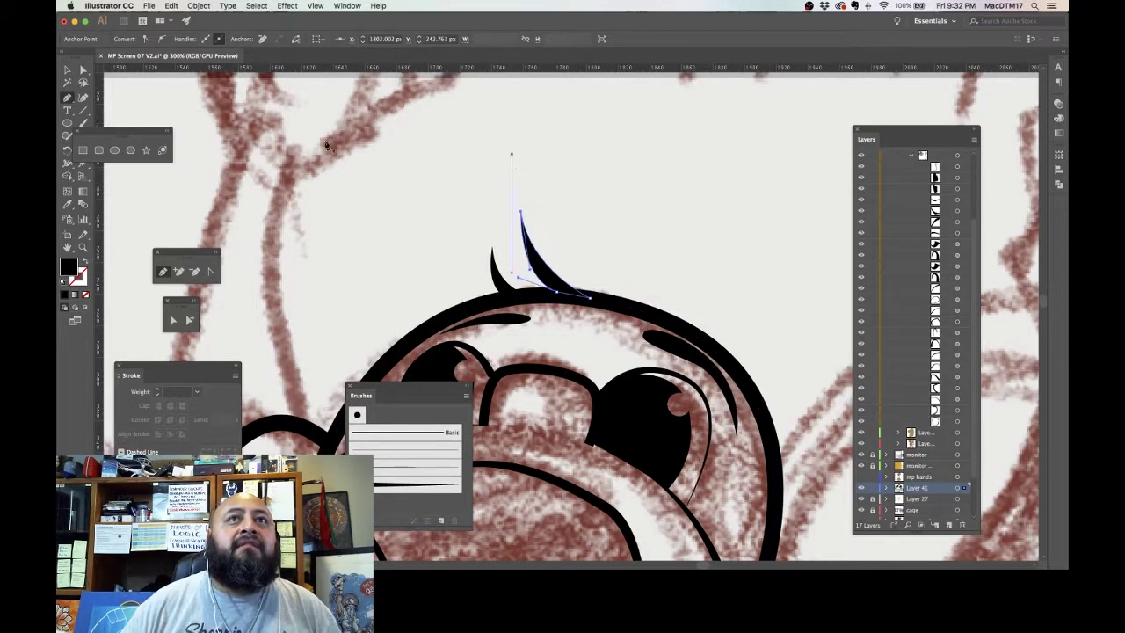
left_click(85, 71)
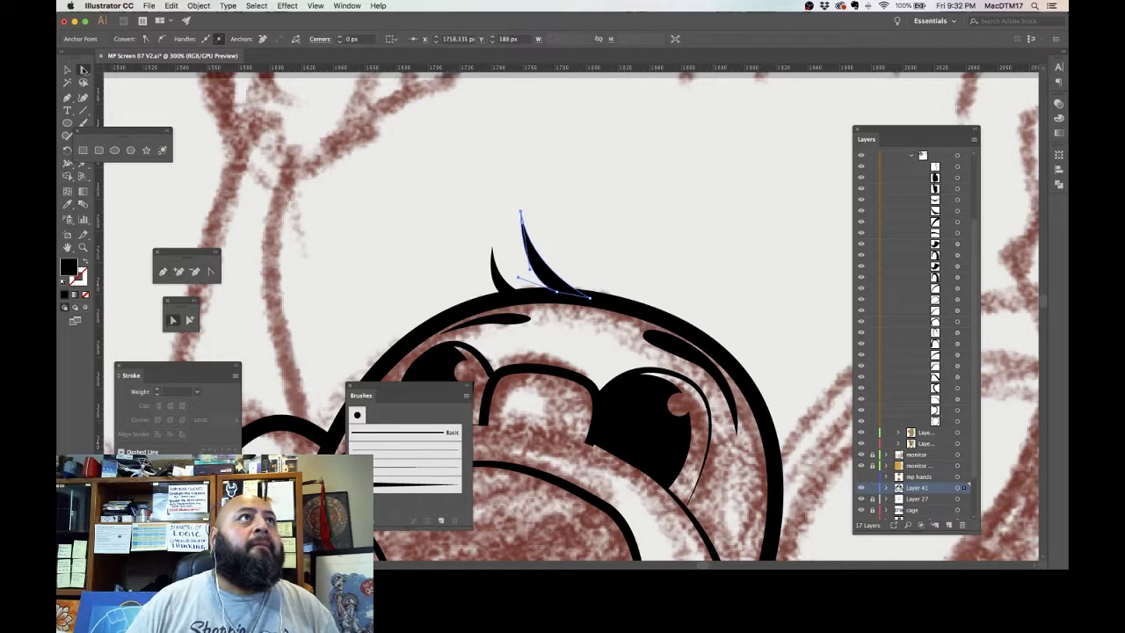
left_click(679, 203)
Step: Compare the jumping monkey's head with the finished monkey in the full scene, and hide the Layer 27 sketch to check the linework alone
key("super+minus")
key("super+minus")
key("super+minus")
key("super+minus")
key("super+minus")
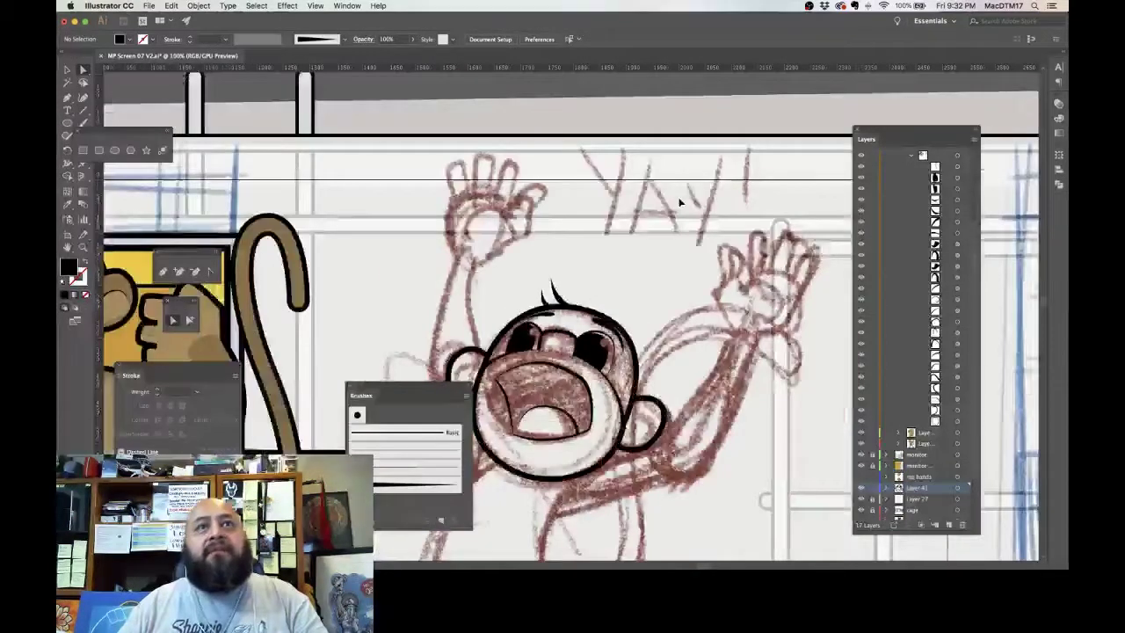
key("super+equal")
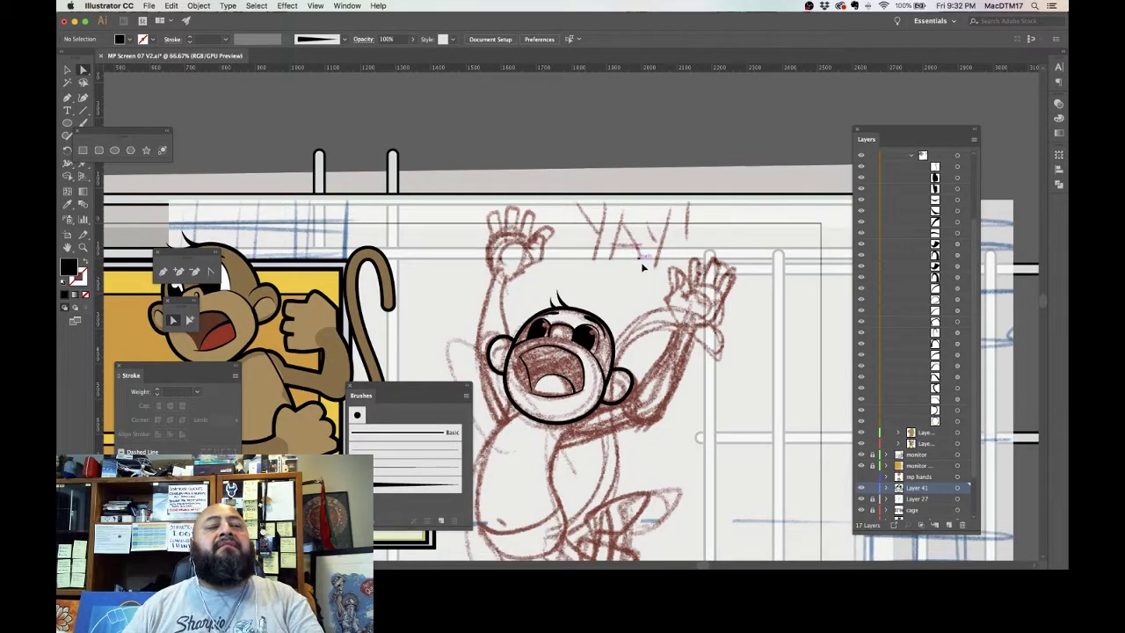
left_click_drag(642, 265, 697, 246)
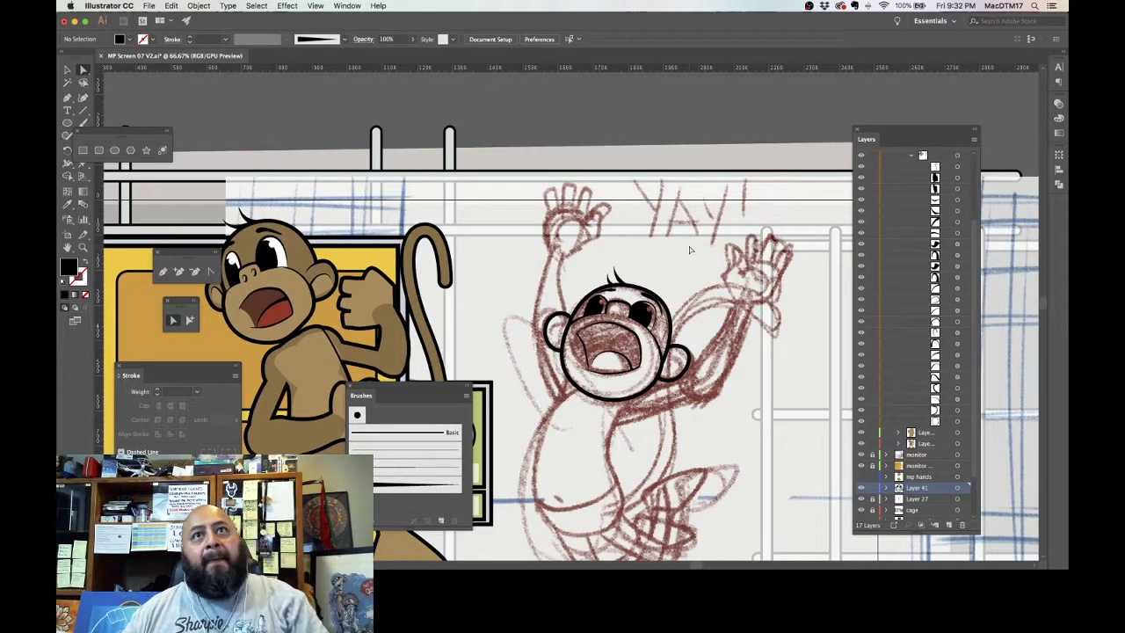
key("super+equal")
key("super+minus")
key("super+minus")
key("super+minus")
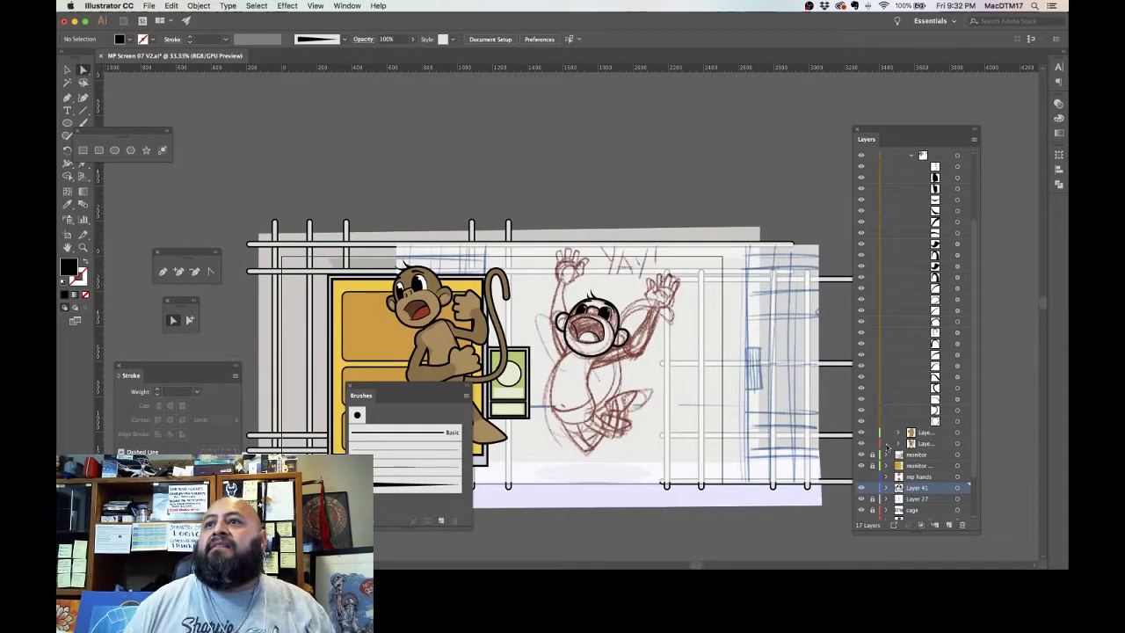
left_click(861, 498)
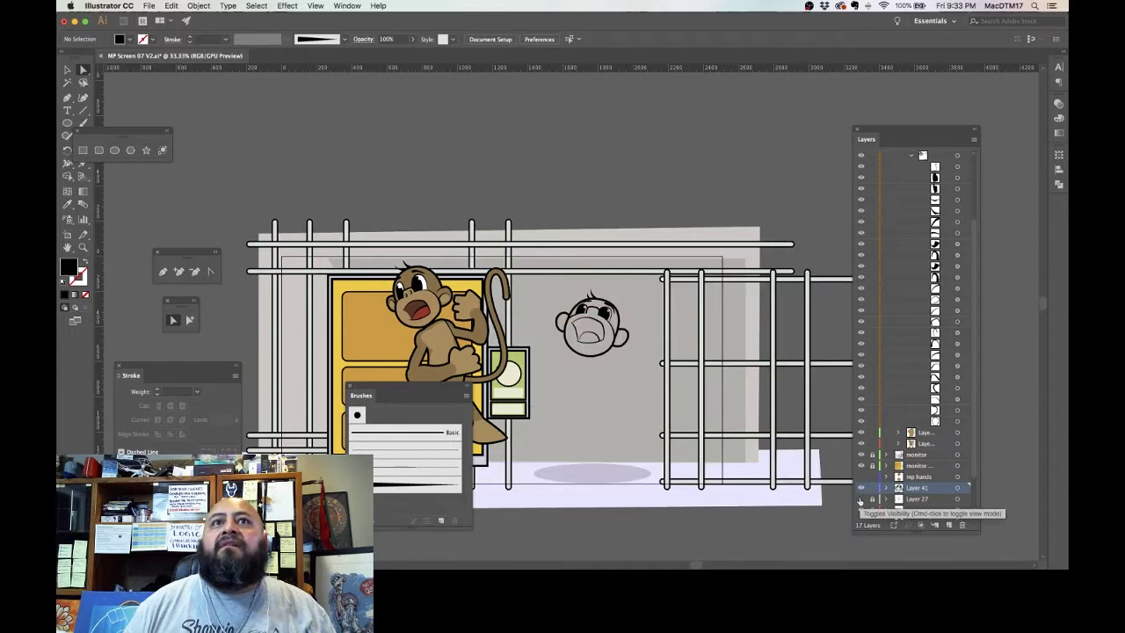
Step: Raise the lower edge of the jumping monkey's open mouth about 13 px to make the opening shorter, and deselect it
left_click(861, 498)
left_click(861, 499)
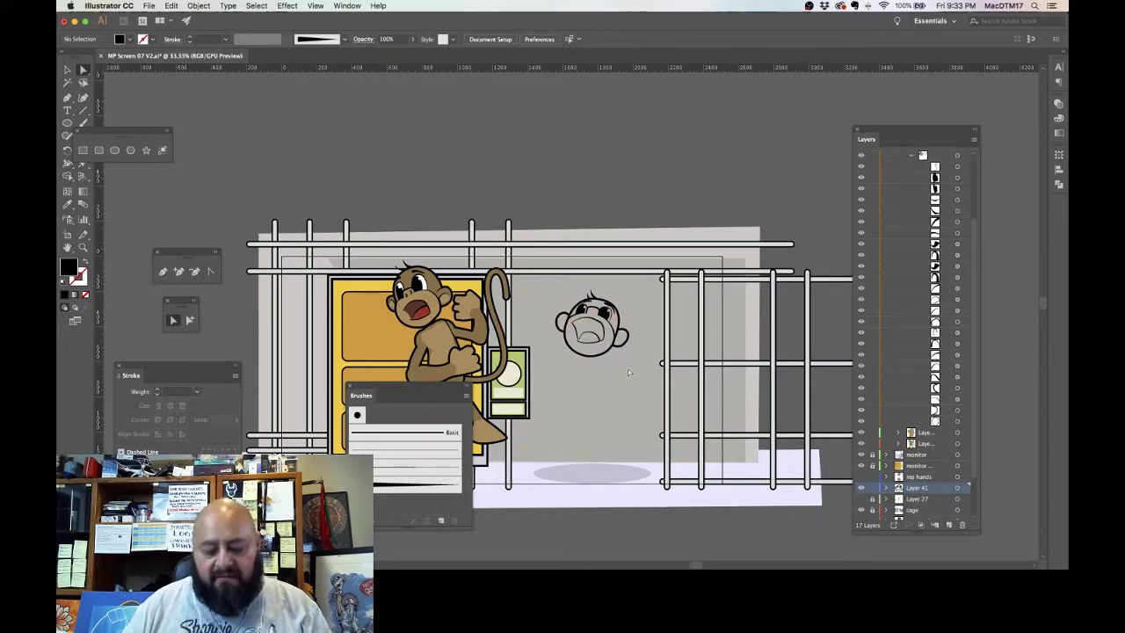
key("super+equal")
key("super+equal")
key("super+equal")
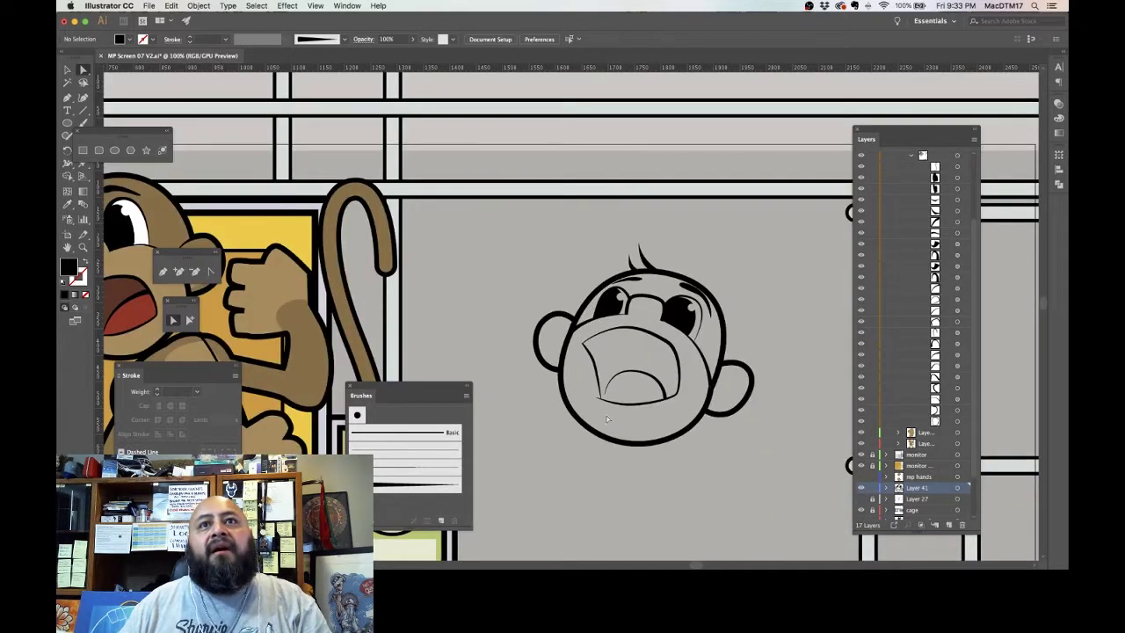
left_click(687, 387)
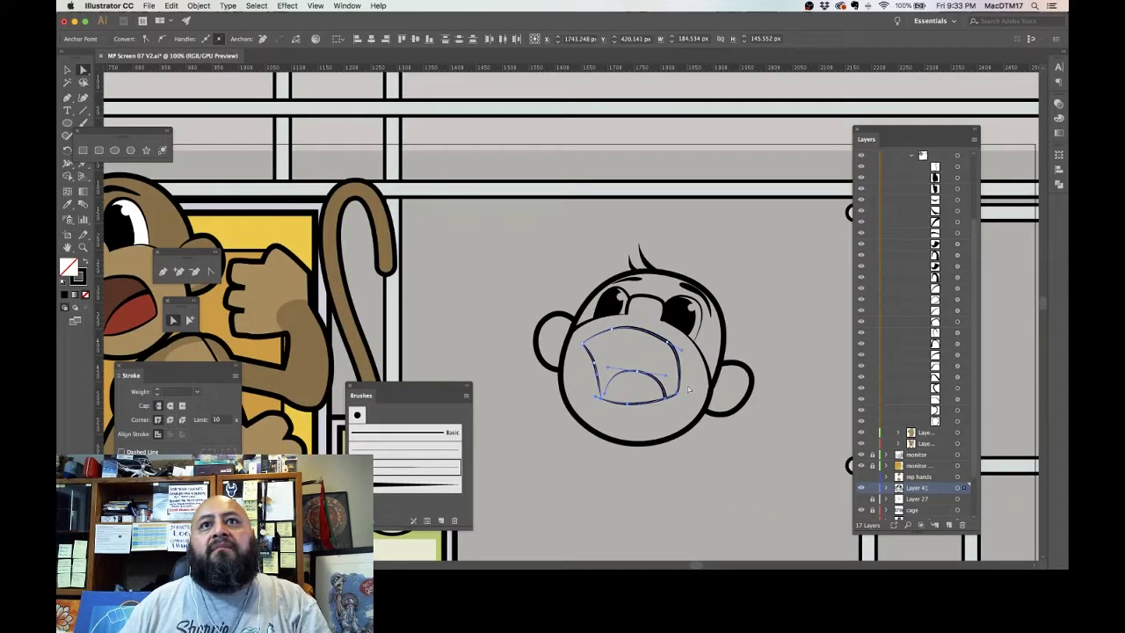
key("Up")
key("Up")
key("Up")
key("Up")
key("Up")
key("Up")
key("Up")
key("Up")
key("Up")
key("Up")
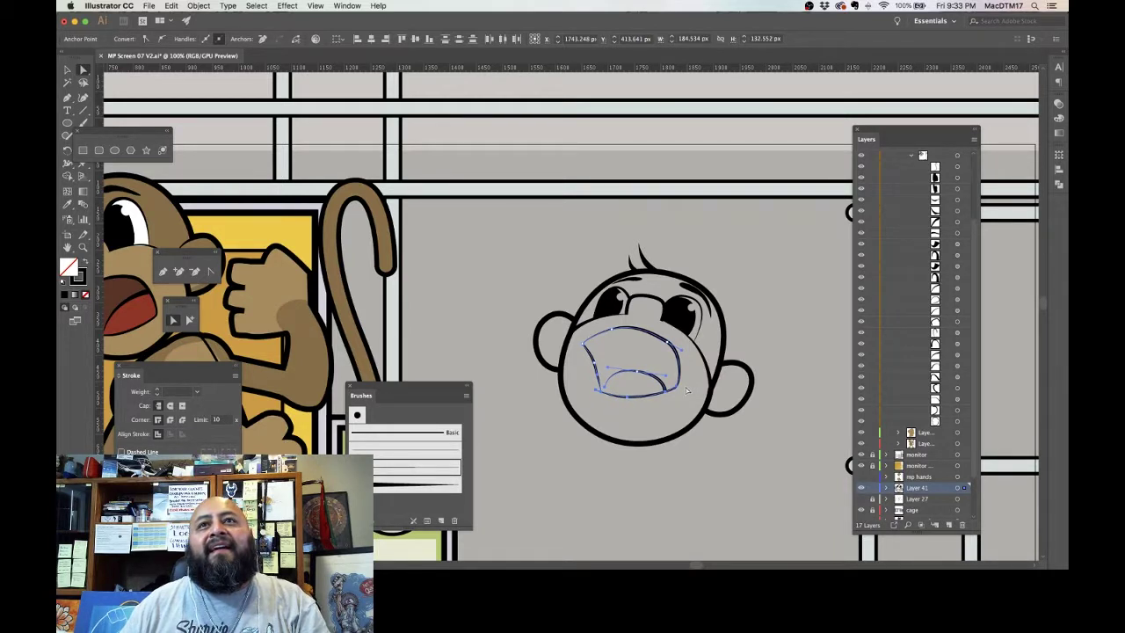
key("Up")
left_click(605, 418)
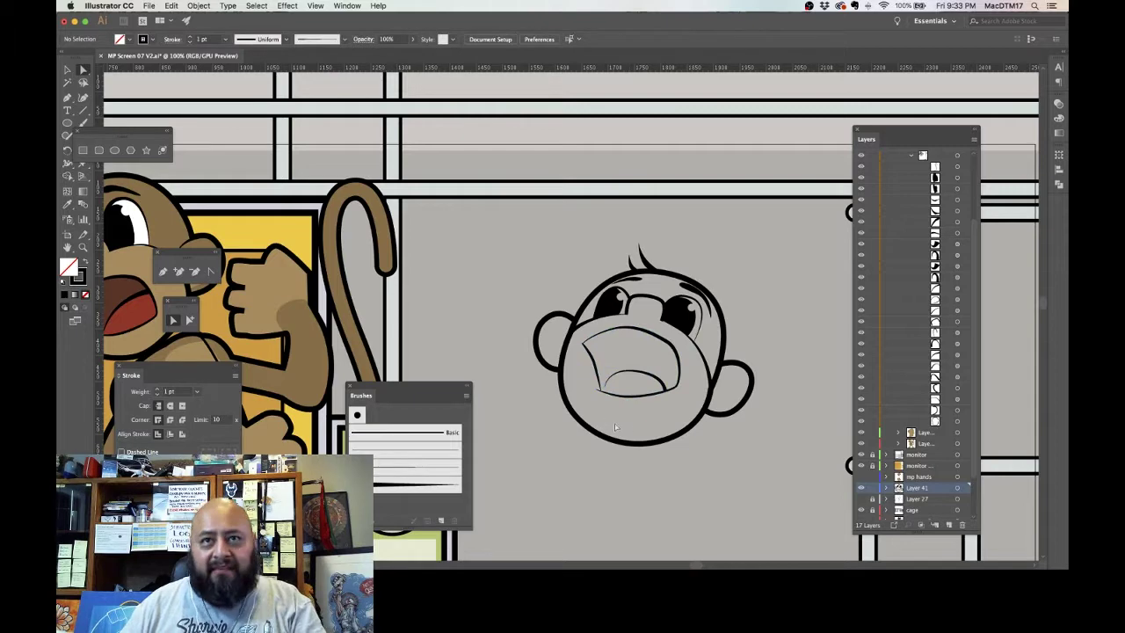
Step: Show the Layer 27 sketch again, lock Layer 41, and add a new layer above it for the body
left_click_drag(620, 422, 667, 309)
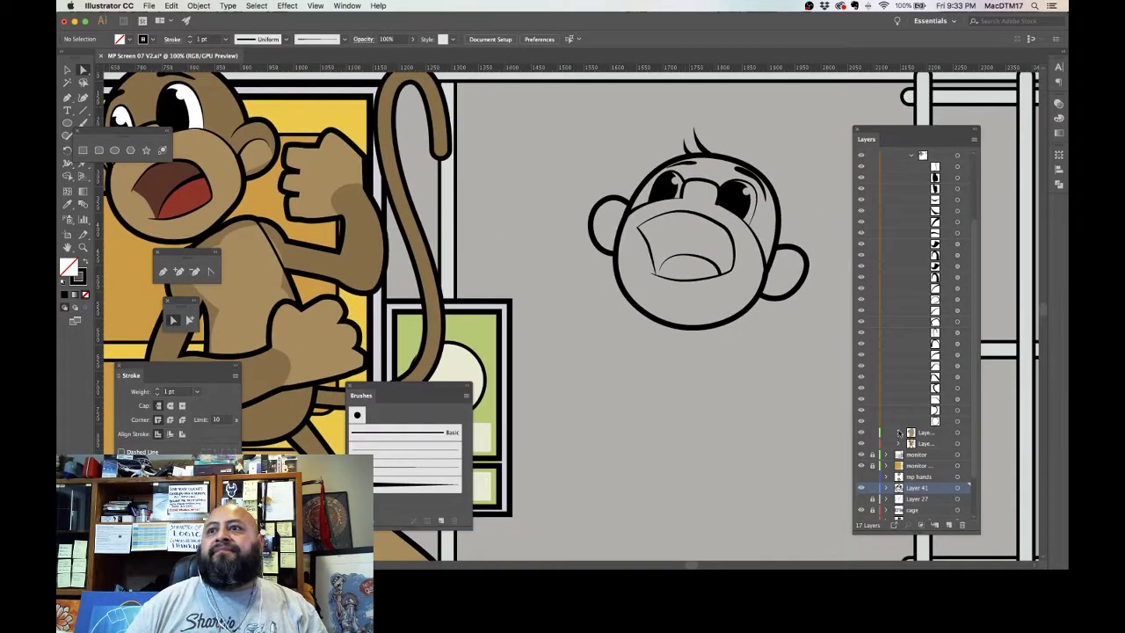
left_click(861, 498)
left_click(948, 525)
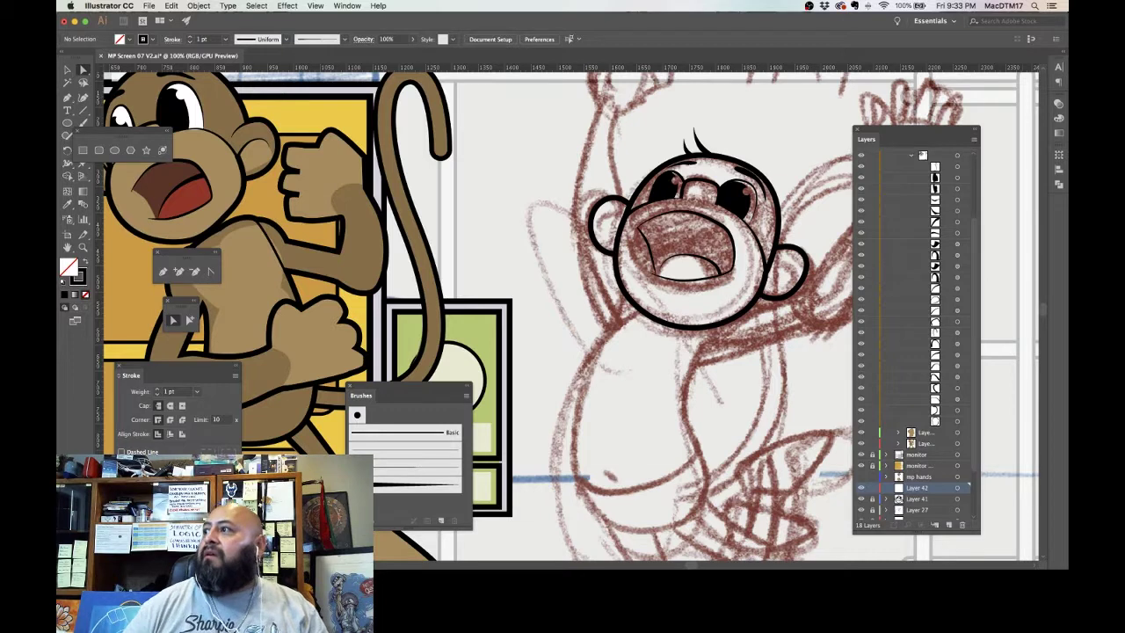
key("shift+Tab")
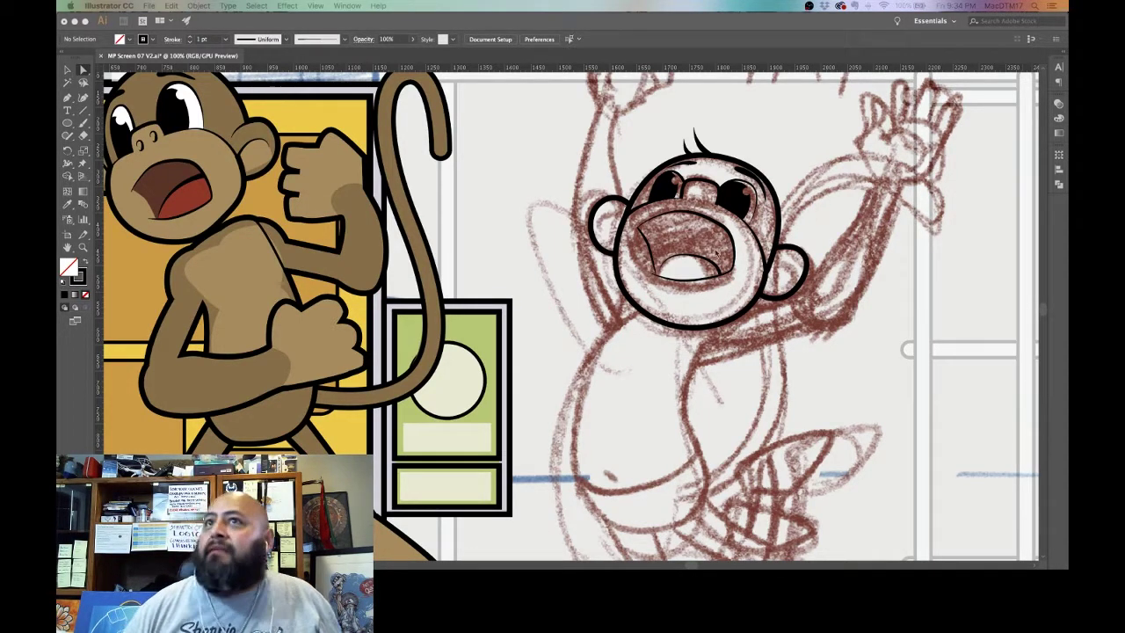
key("Tab")
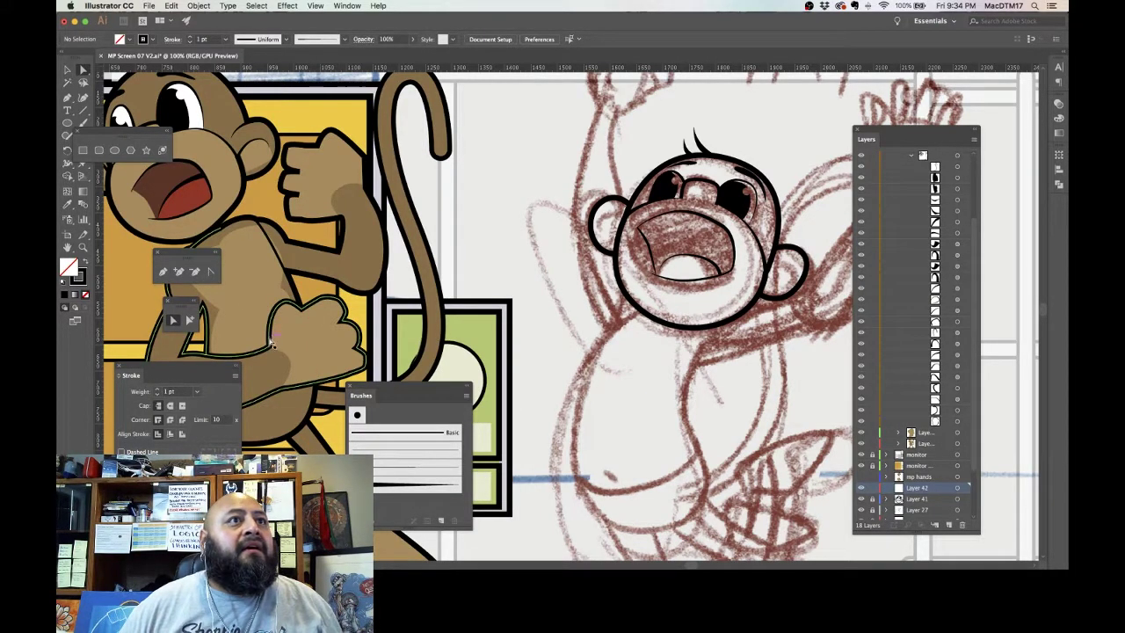
Step: Pick up the 10 pt outline style from the finished monkey's arm, lock the collapsed mp behind layer, and make Layer 42 active
left_click(273, 336)
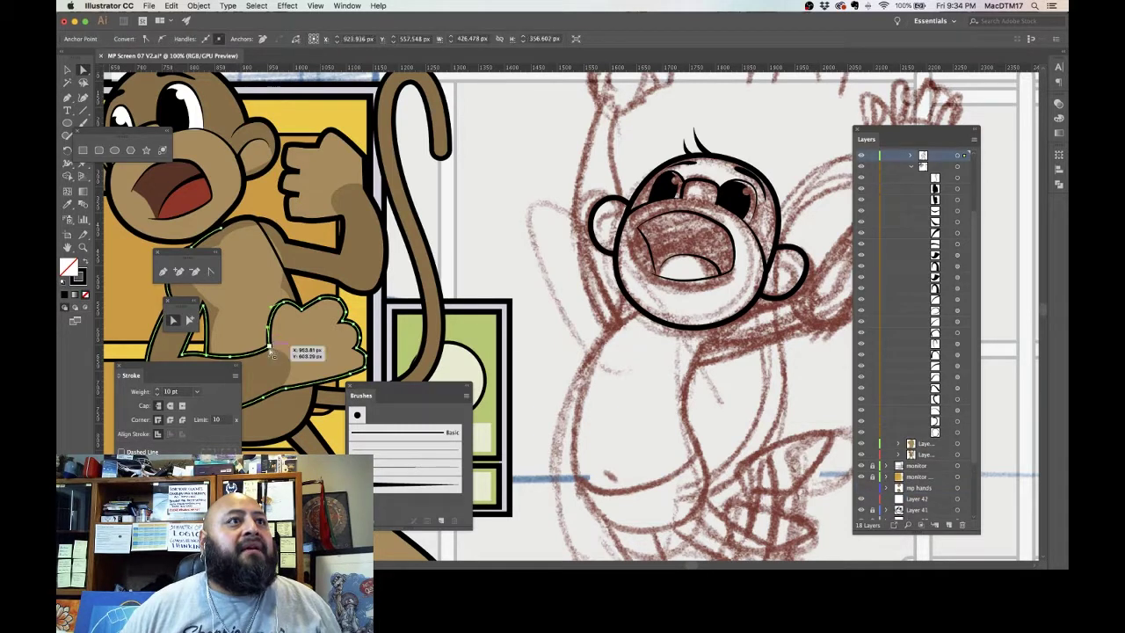
left_click(910, 158)
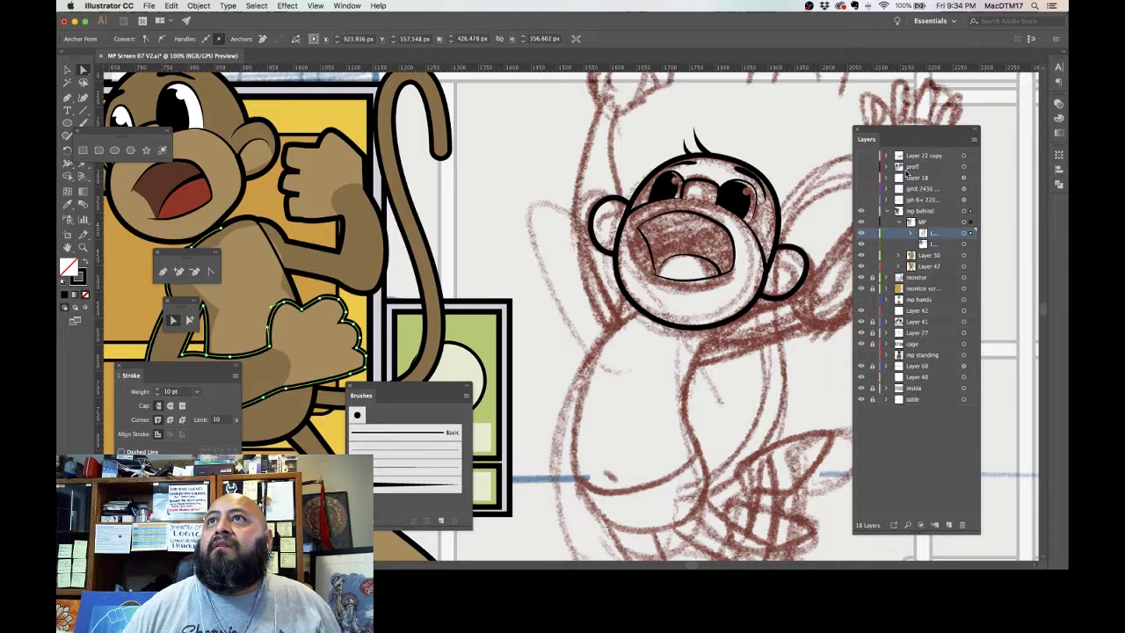
left_click(886, 212)
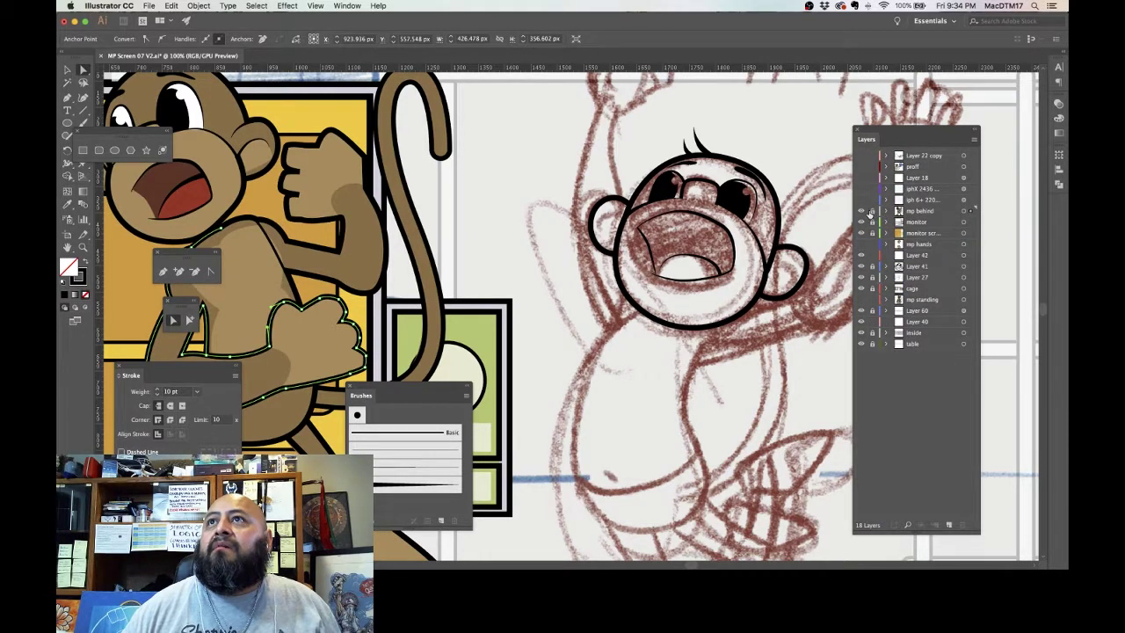
key("super+shift+a")
left_click(919, 257)
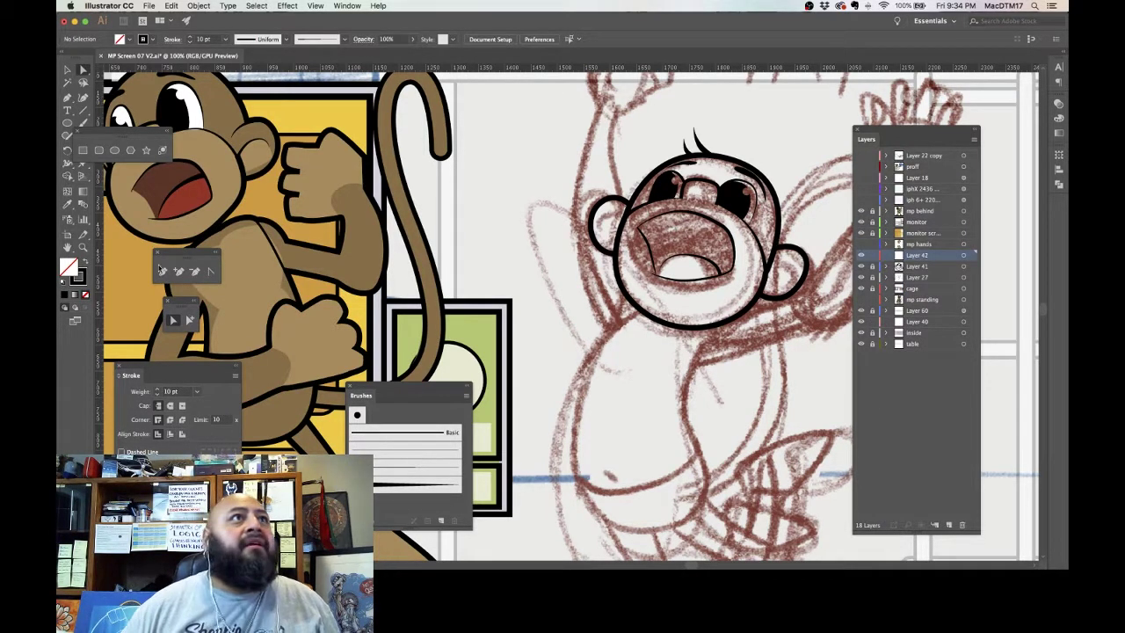
Step: Trace the jumping monkey's torso with the Pen tool as an open curve from under the chin, around the belly, to the far armpit
left_click(163, 272)
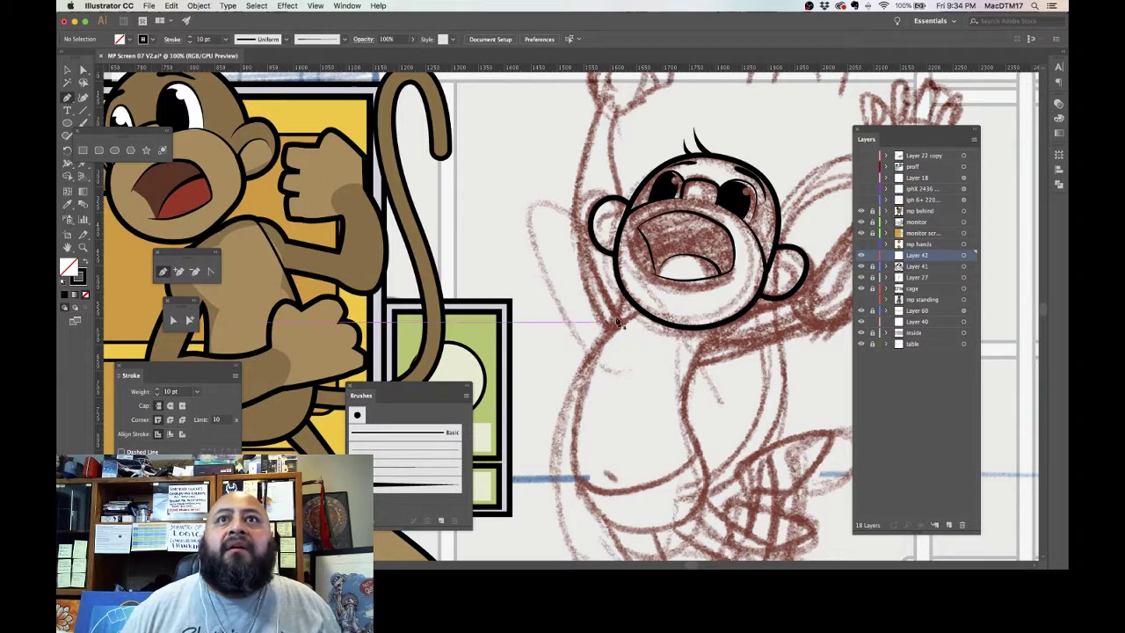
left_click(646, 311)
left_click_drag(607, 411, 584, 415)
left_click_drag(664, 430, 722, 425)
mouse_move(701, 350)
left_mouse_down()
mouse_move(691, 303)
mouse_move(720, 230)
left_mouse_up()
left_click_drag(777, 209, 709, 250)
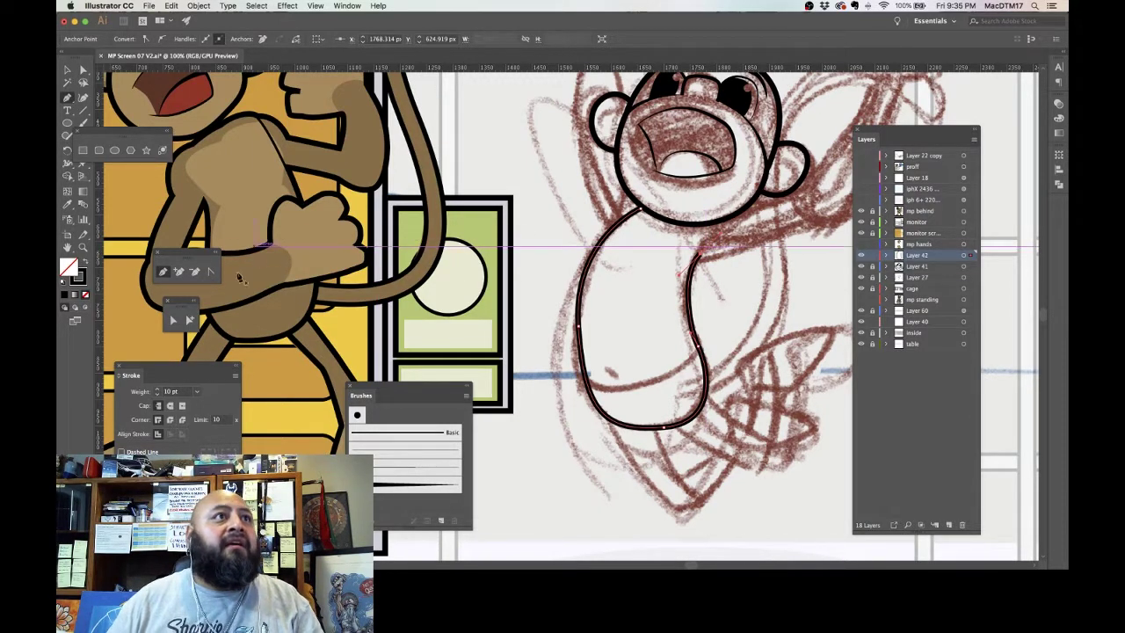
Step: Refine the torso outline by shifting its left side anchor slightly outward, adjusting that anchor's handle and the bottom curve's handle, and deselect it
left_click(173, 320)
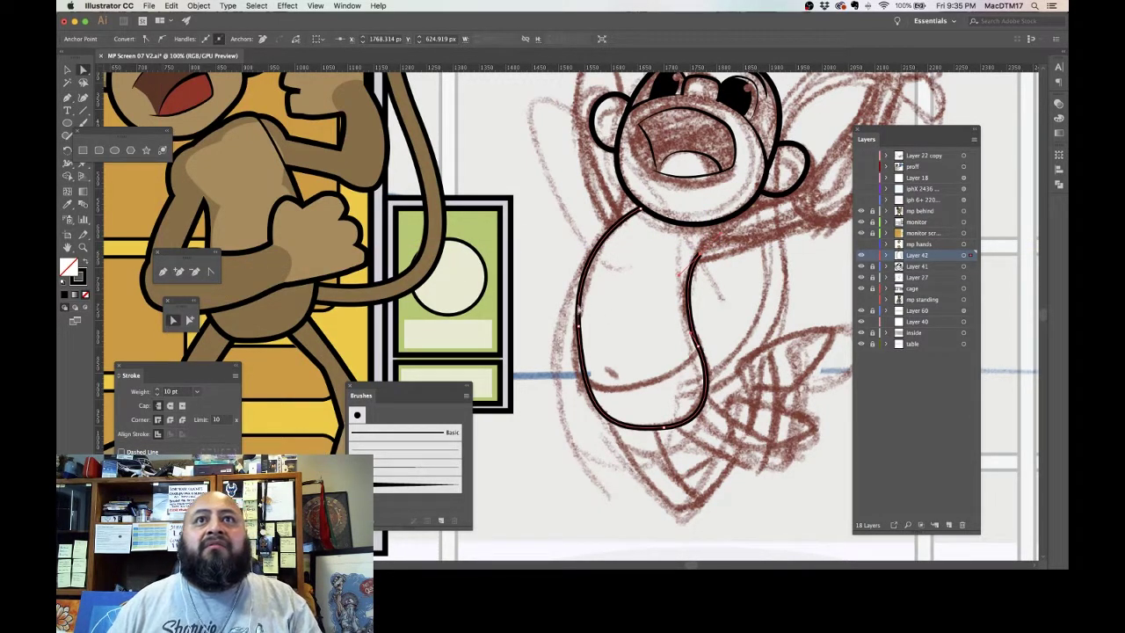
left_click(578, 328)
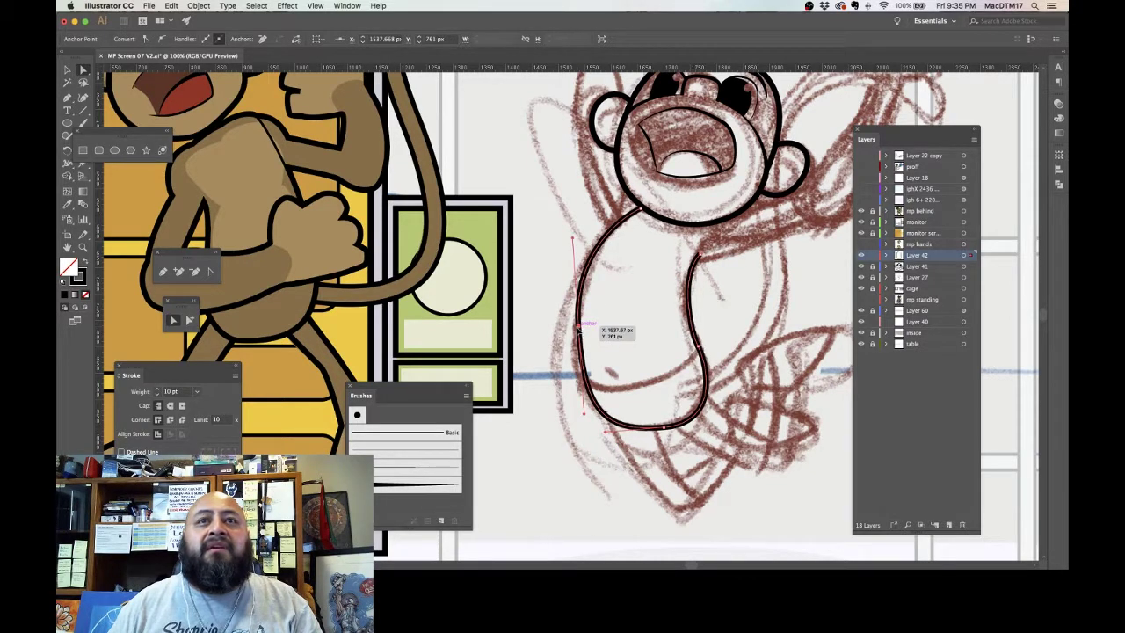
left_click_drag(578, 327, 572, 328)
left_click(630, 327)
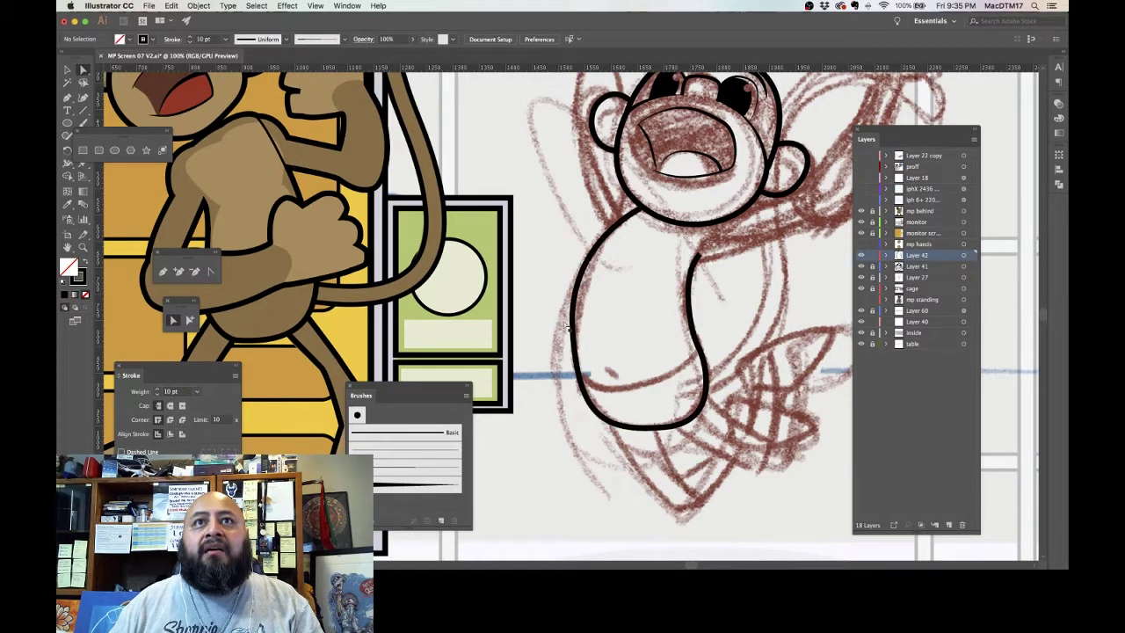
left_click(572, 342)
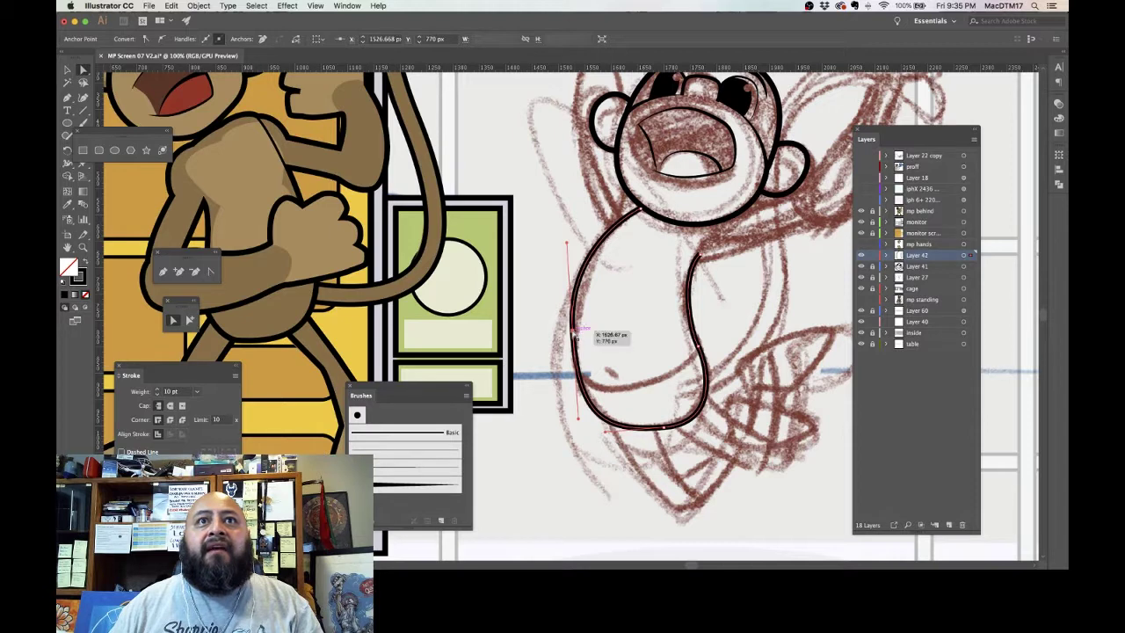
left_click_drag(574, 332, 575, 331)
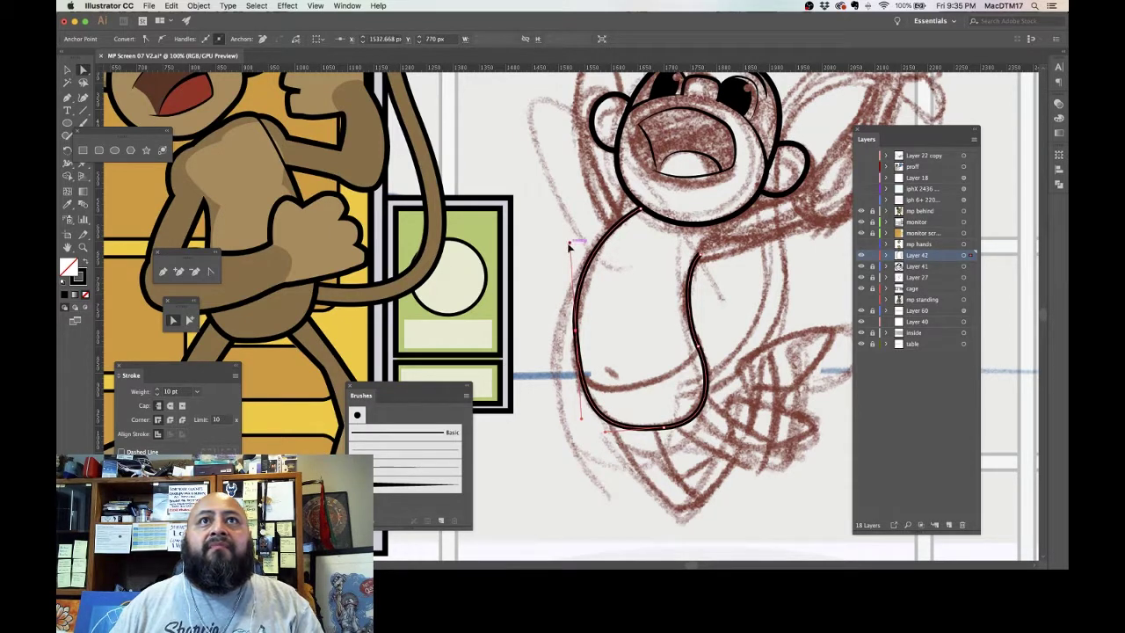
left_click_drag(570, 243, 573, 243)
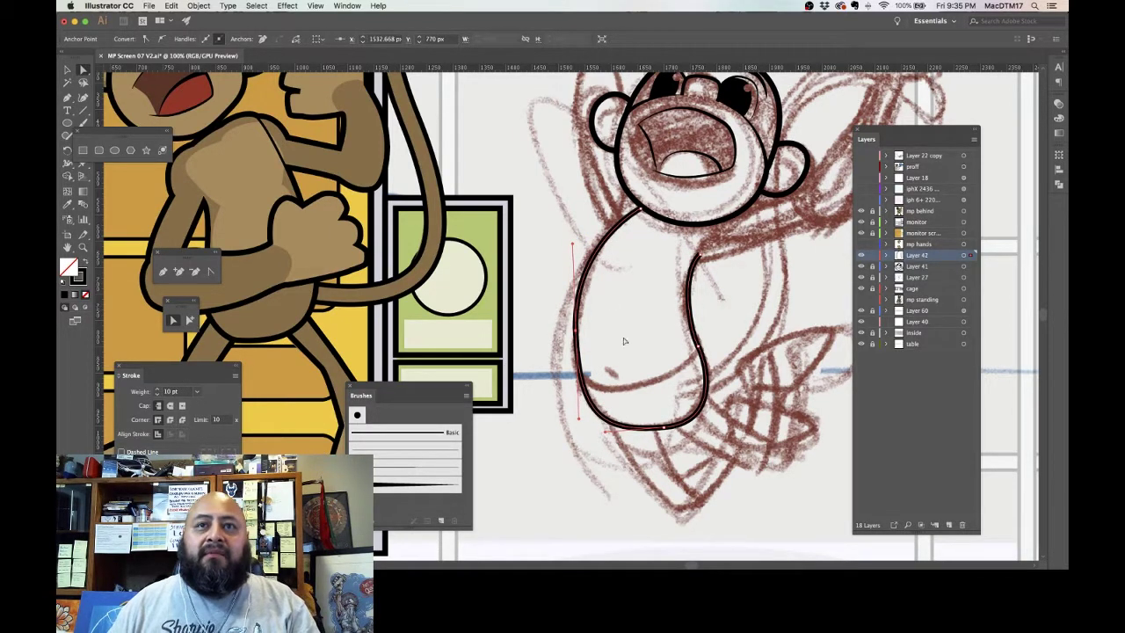
left_click(650, 427)
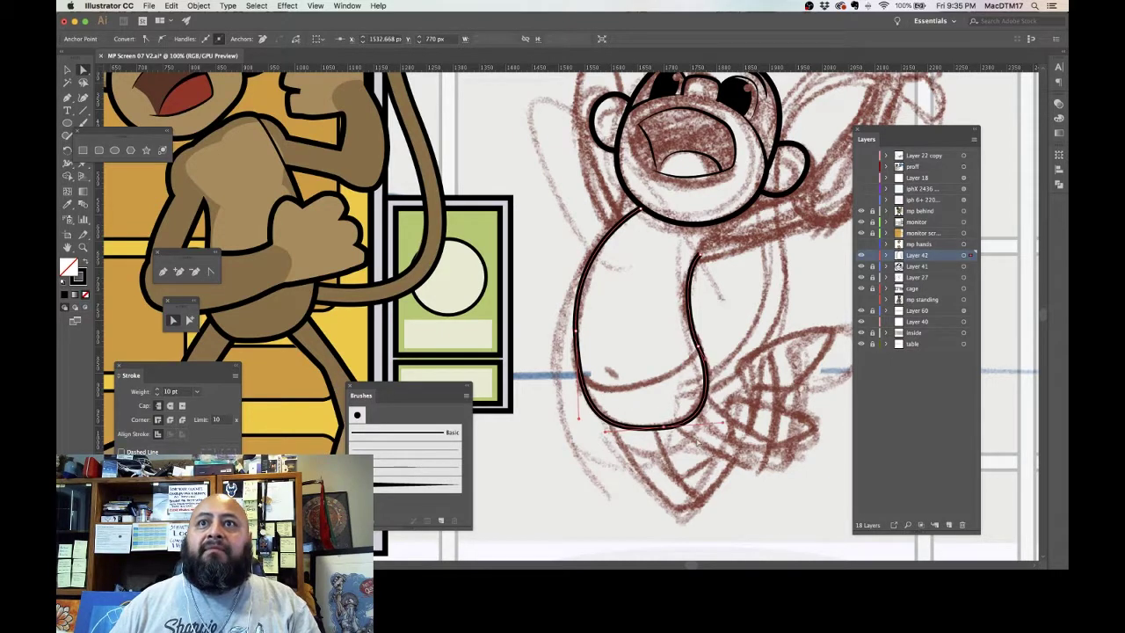
left_click_drag(724, 425, 721, 429)
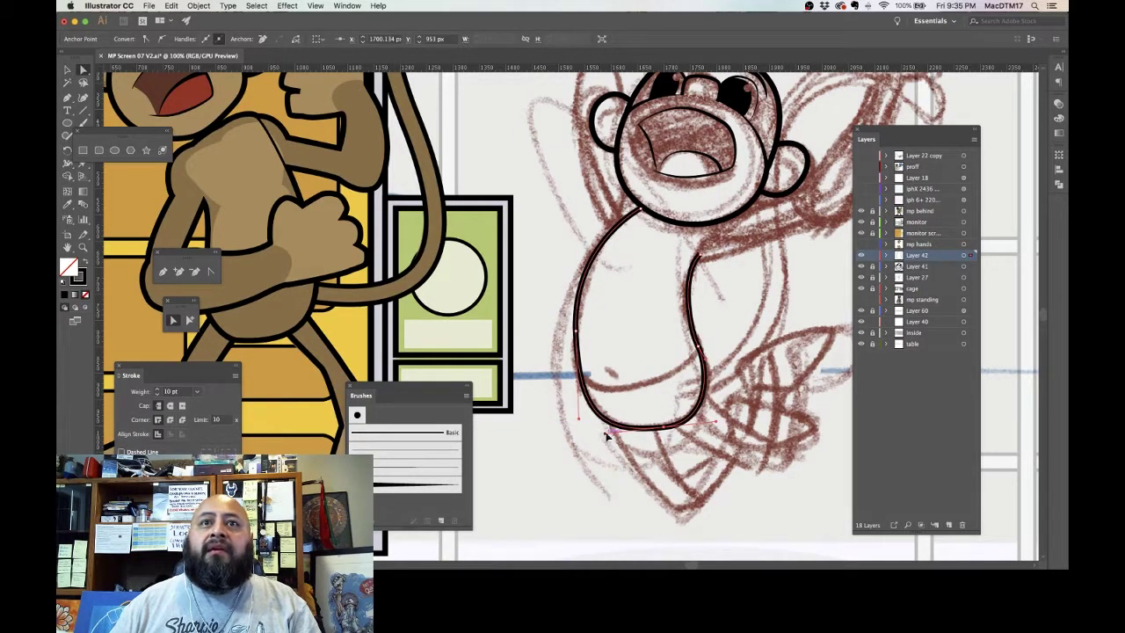
left_click(649, 391)
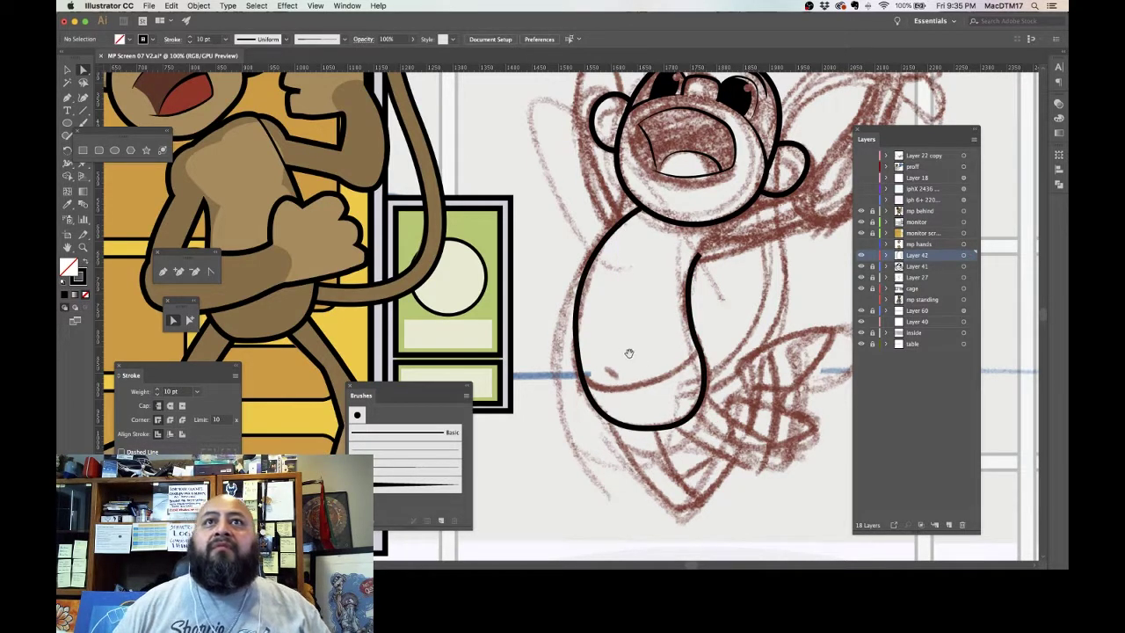
Step: Draw the jumping monkey's near leg with the Pen tool from the torso's underside around the bent knee and pointed foot to the heel
left_click_drag(629, 352, 588, 269)
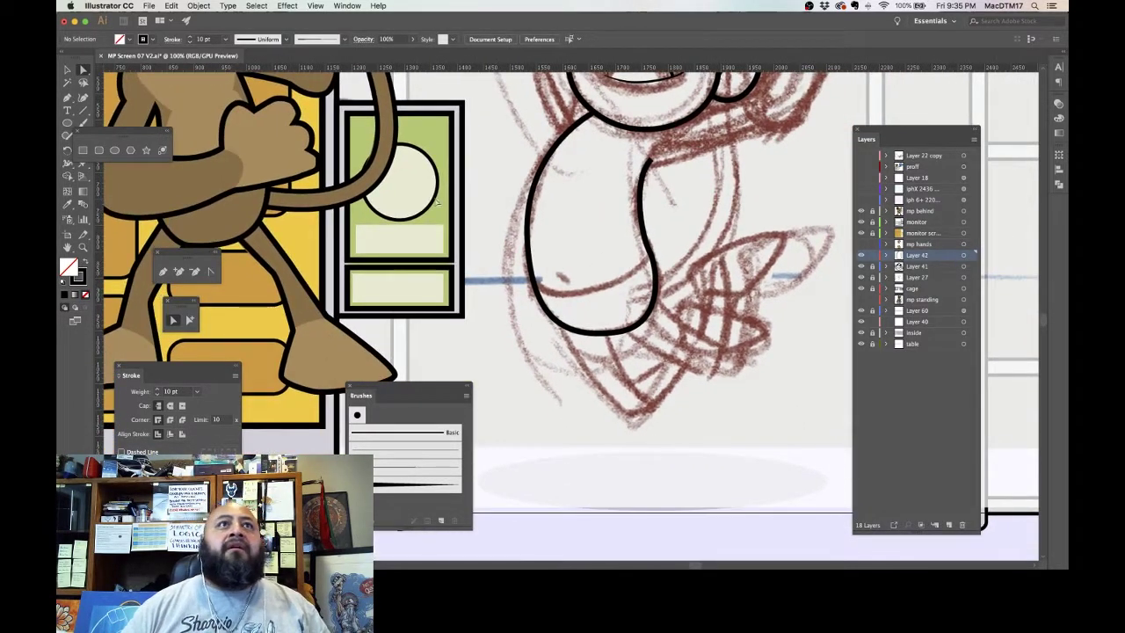
left_click(162, 273)
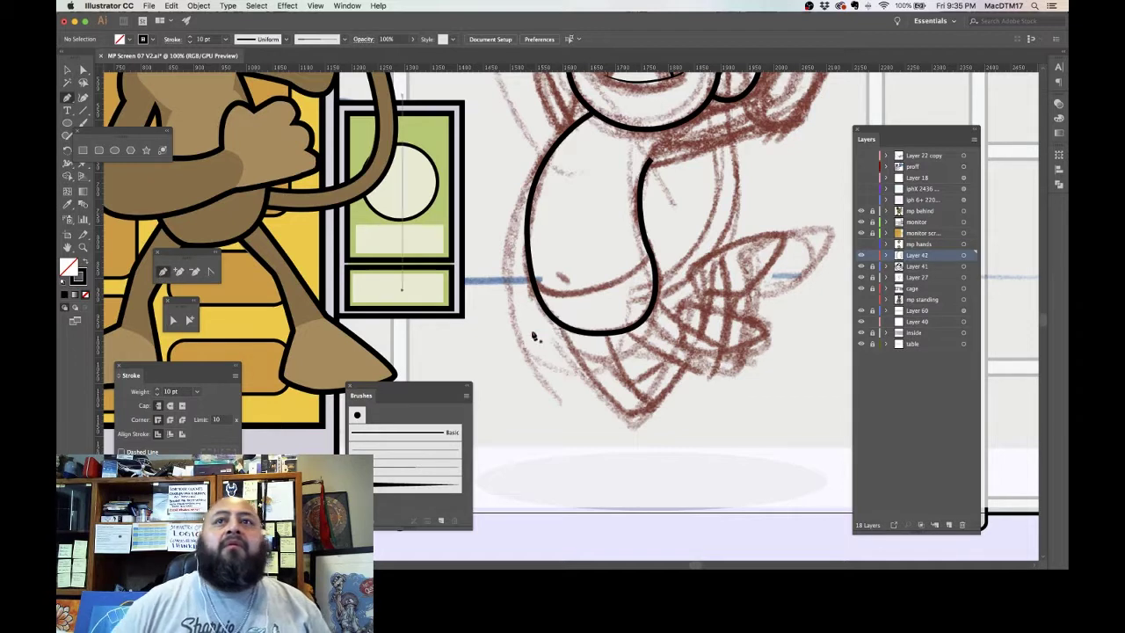
mouse_move(561, 327)
left_mouse_down()
mouse_move(607, 373)
mouse_move(633, 428)
mouse_move(649, 417)
left_mouse_up()
left_click(659, 404)
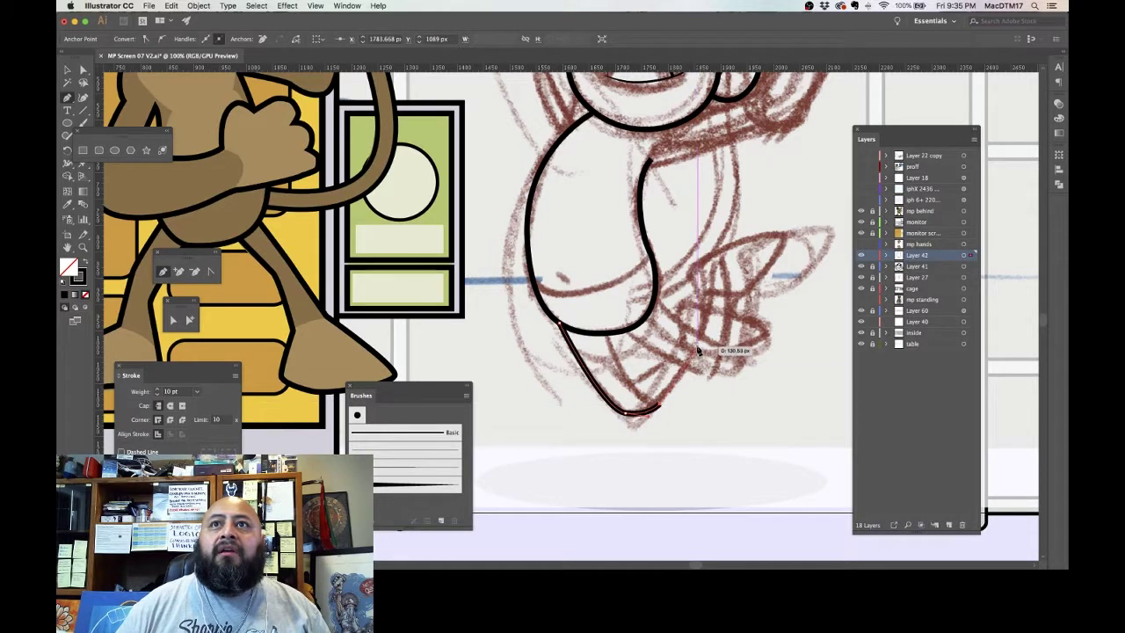
left_click(697, 354)
left_click_drag(772, 336, 770, 329)
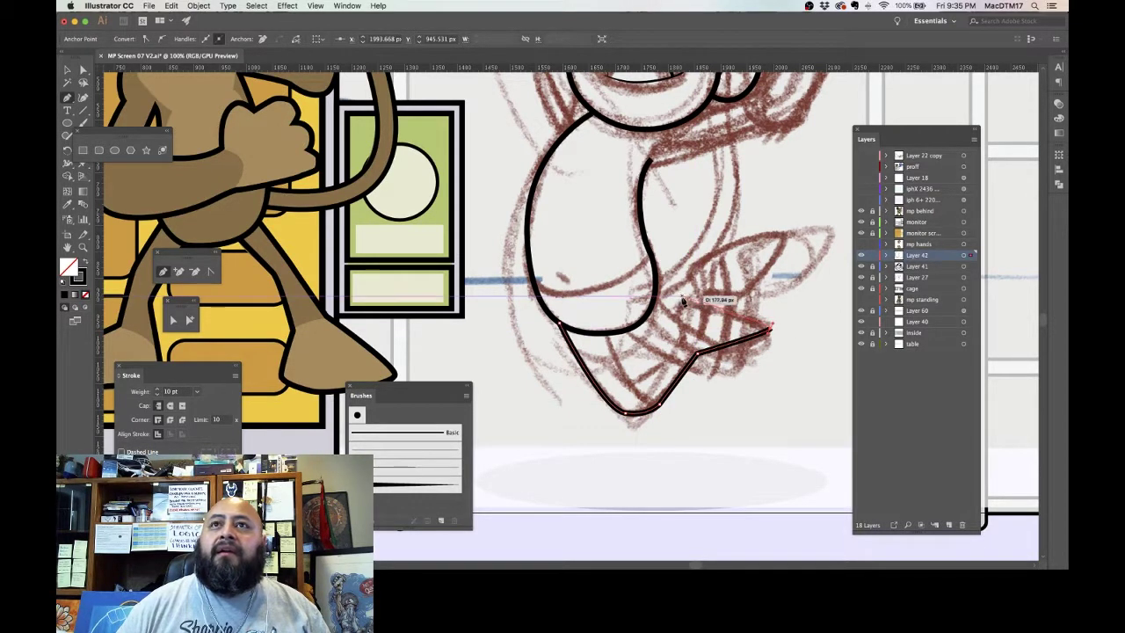
left_click_drag(682, 296, 674, 304)
left_click(673, 311)
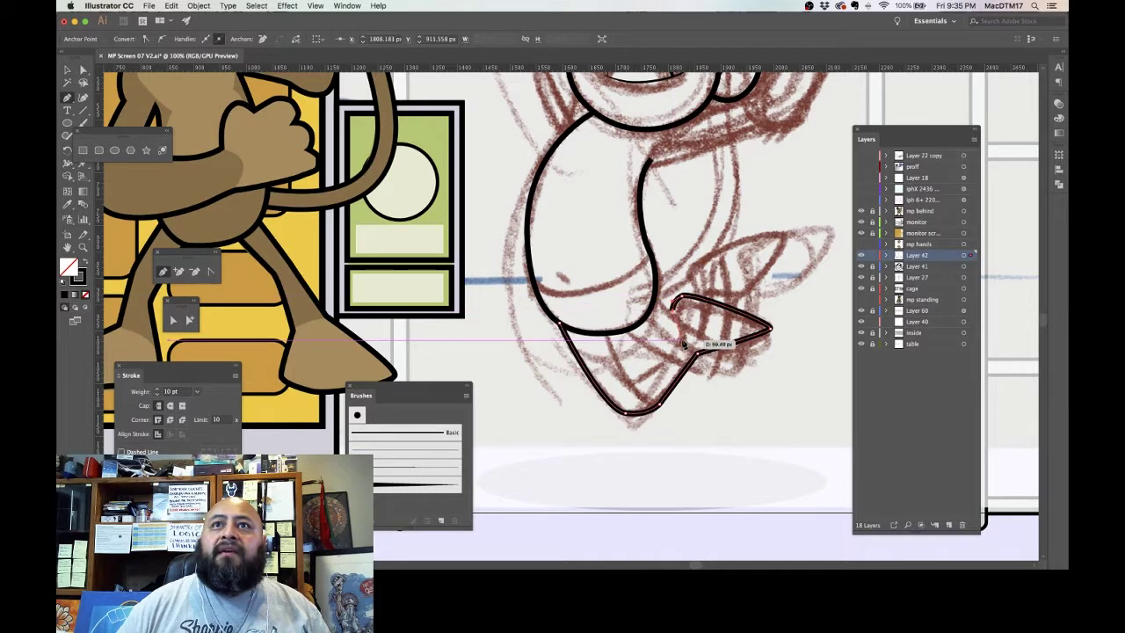
Step: Continue the near leg's inner edge from the ankle back up to the torso, and nudge its end anchor right to widen the thigh
left_click(682, 341)
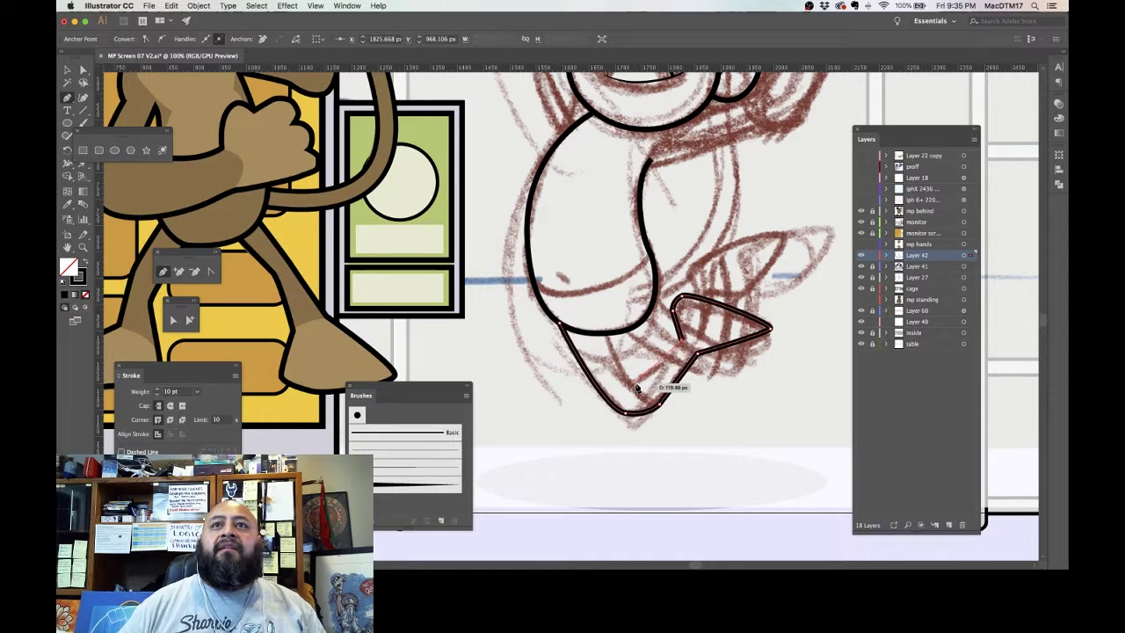
mouse_move(633, 383)
left_mouse_down()
mouse_move(614, 383)
mouse_move(633, 387)
mouse_move(609, 321)
left_mouse_up()
key("Right")
key("Right")
key("Right")
key("Right")
key("Right")
key("Right")
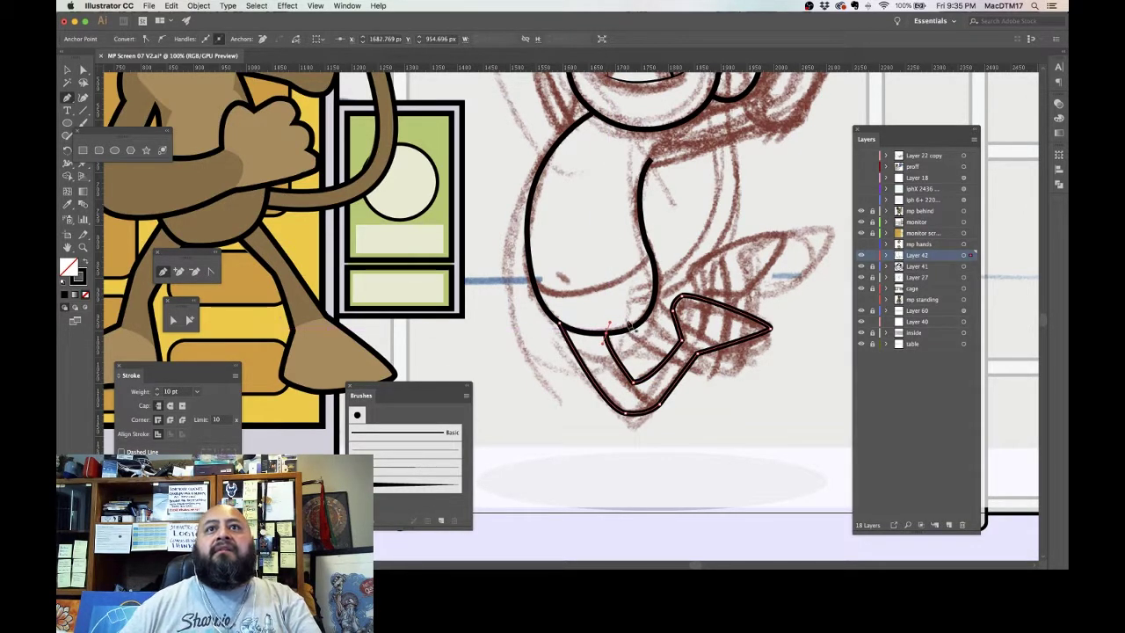
key("Right")
key("Right")
key("Right")
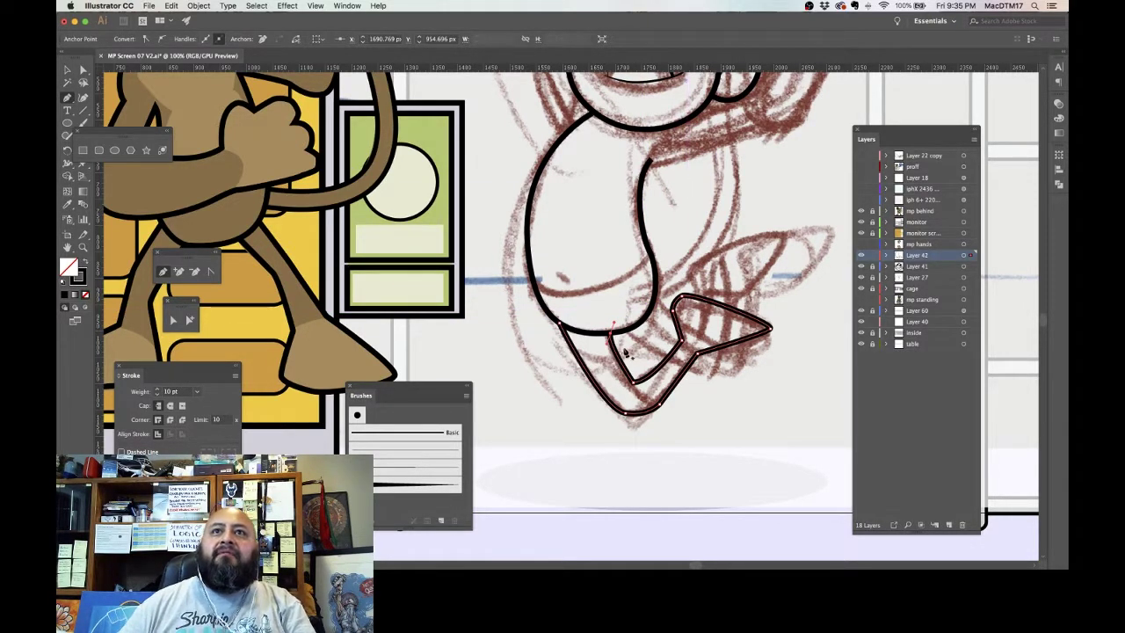
Step: Draw the jumping monkey's far leg with the Pen tool from the torso's underside around the bent knee and raised foot tip to the heel
left_click(630, 335)
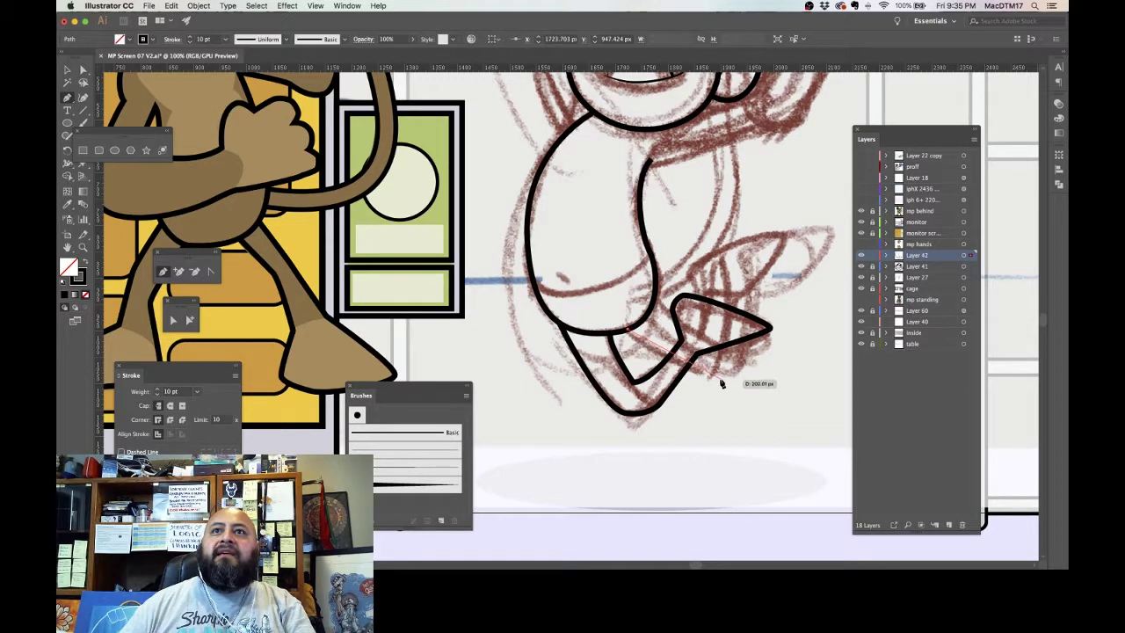
left_click_drag(723, 378, 738, 305)
left_click(738, 304)
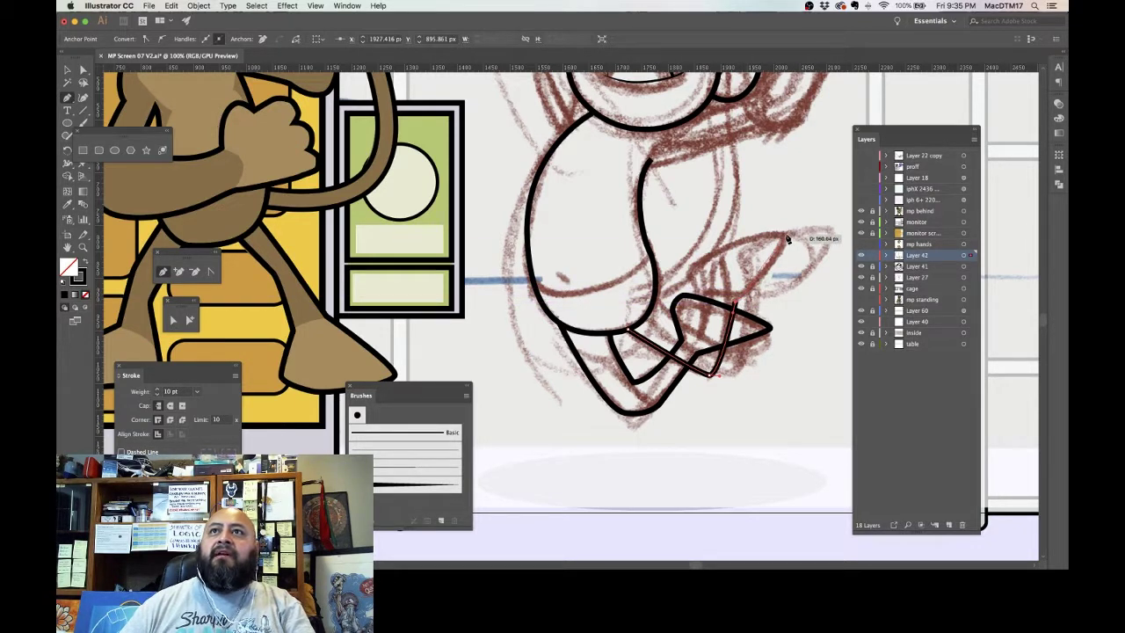
left_click_drag(786, 234, 781, 220)
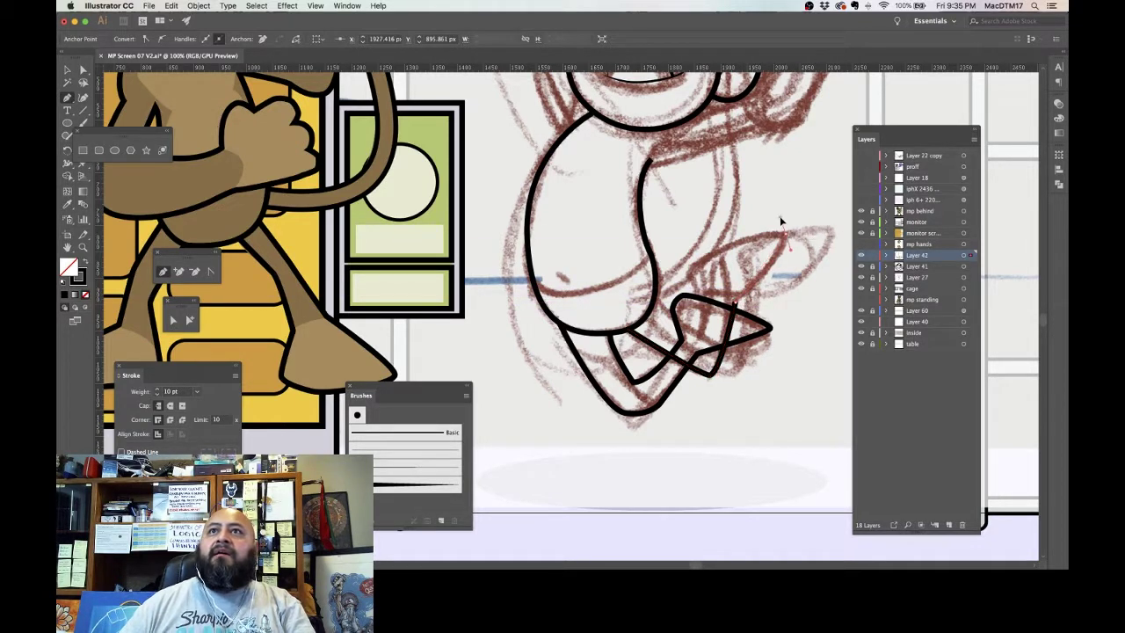
left_click(689, 270)
Step: Continue the far leg's outline from the heel through the ankle and inner knee back to the torso's edge, and end the path
left_click(704, 299)
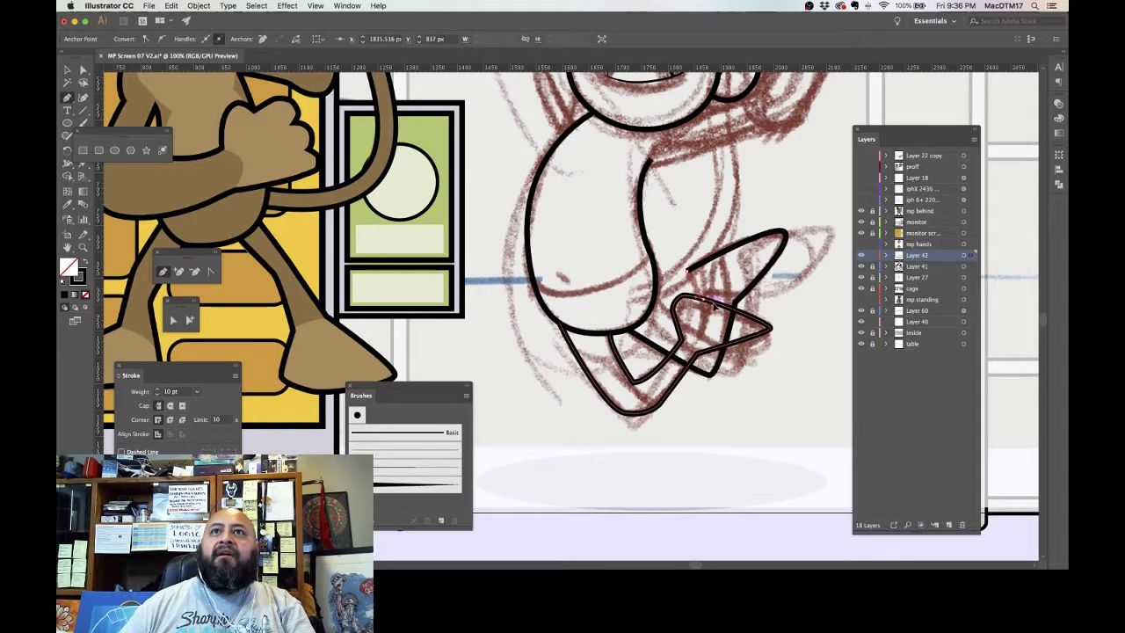
left_click_drag(710, 305, 700, 347)
left_click(702, 333)
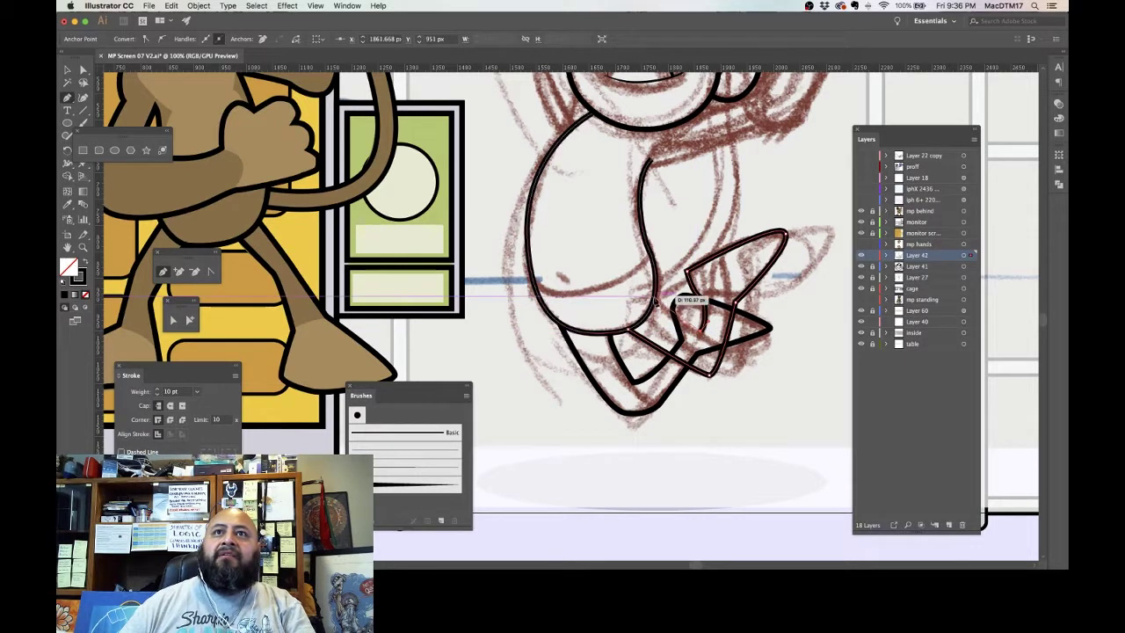
left_click(654, 296)
key("Escape")
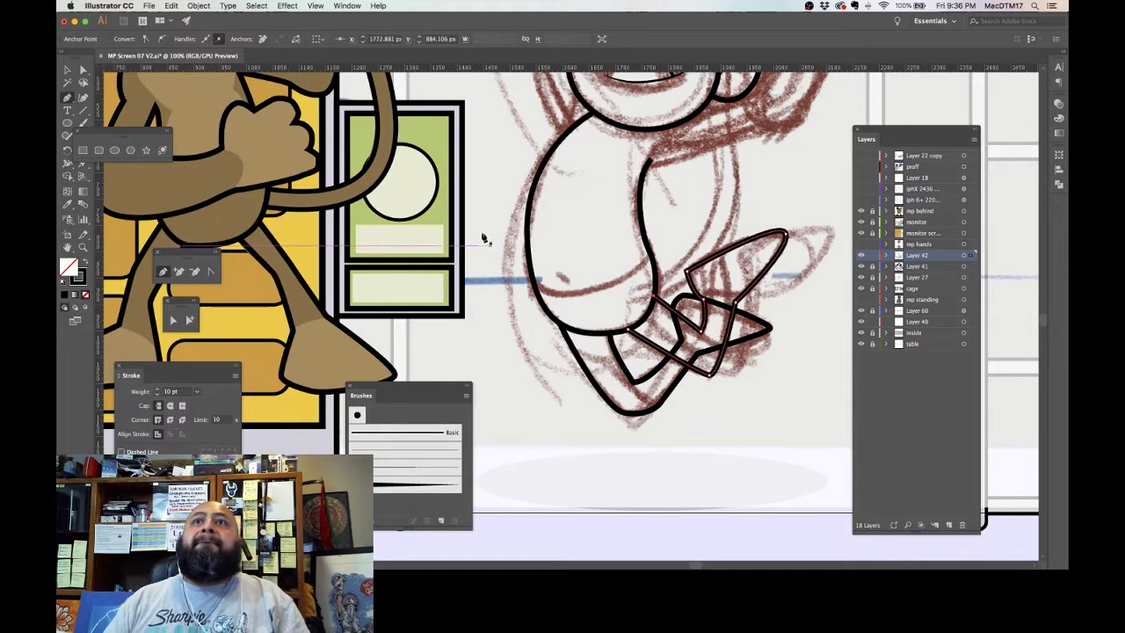
Step: Select the far leg's foot anchors for adjustment with the Direct Selection tool, starting at the foot tip and continuing around the heel and ankle
left_click(84, 68)
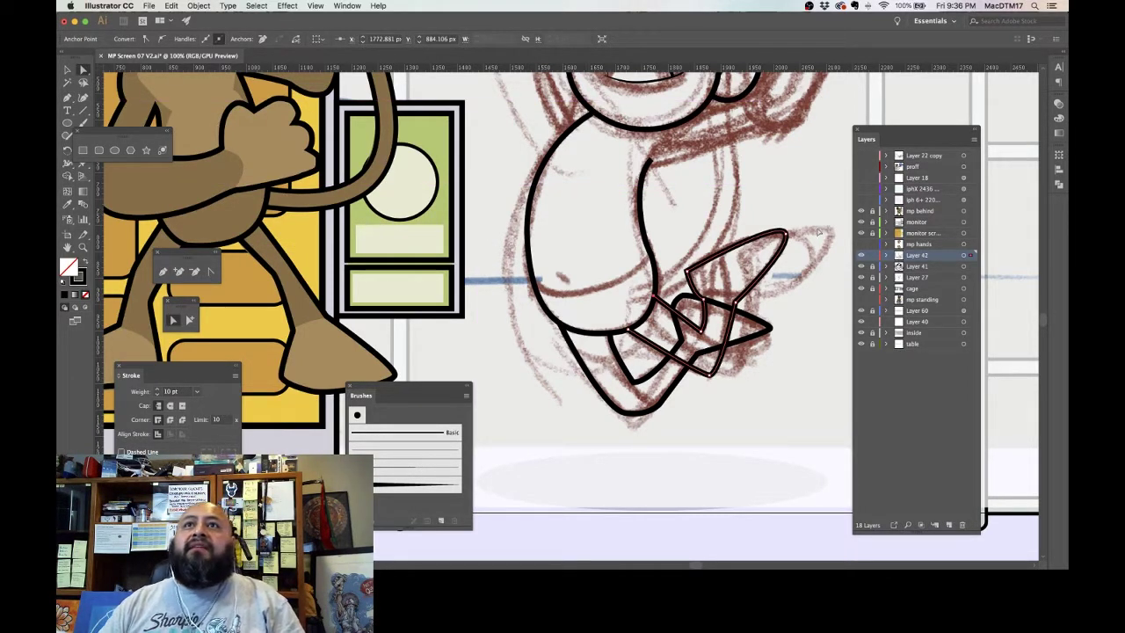
left_click(785, 234)
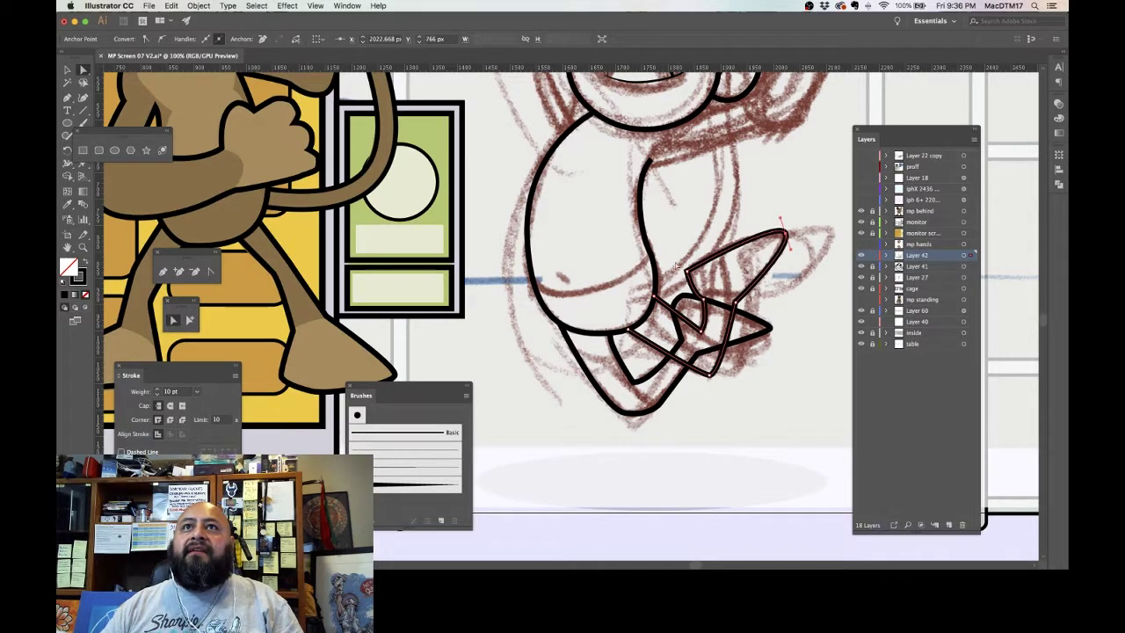
left_click_drag(676, 264, 715, 300)
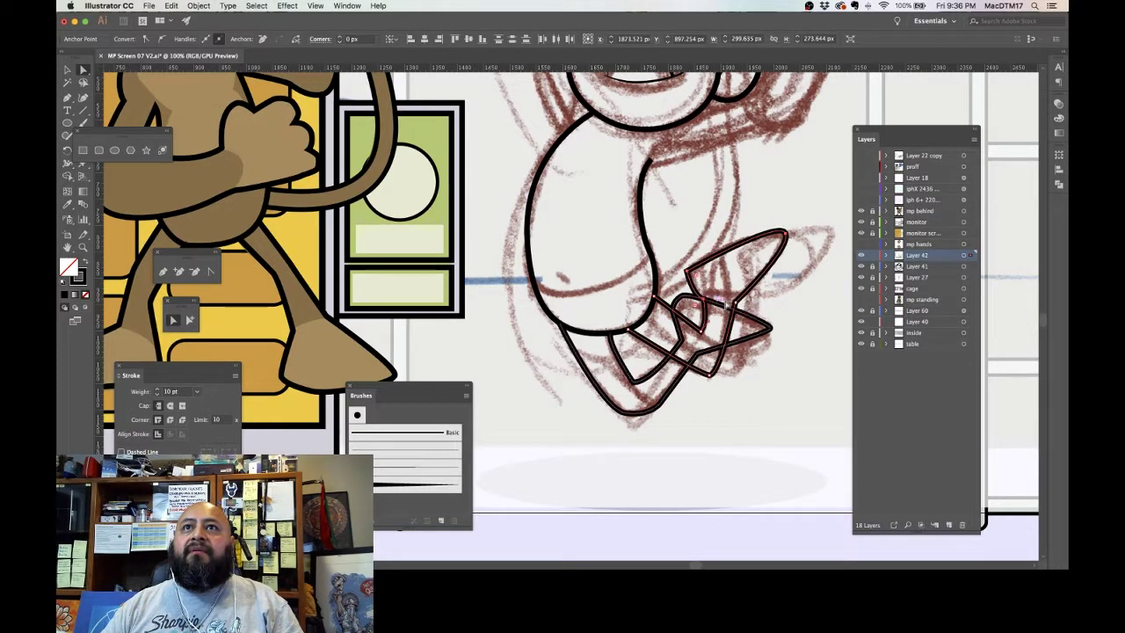
Step: Nudge the selected anchors of the raised foot up and to the right to lengthen that leg's shin
key("Up")
key("Up")
key("Up")
key("Up")
key("Up")
key("Up")
key("Up")
key("Up")
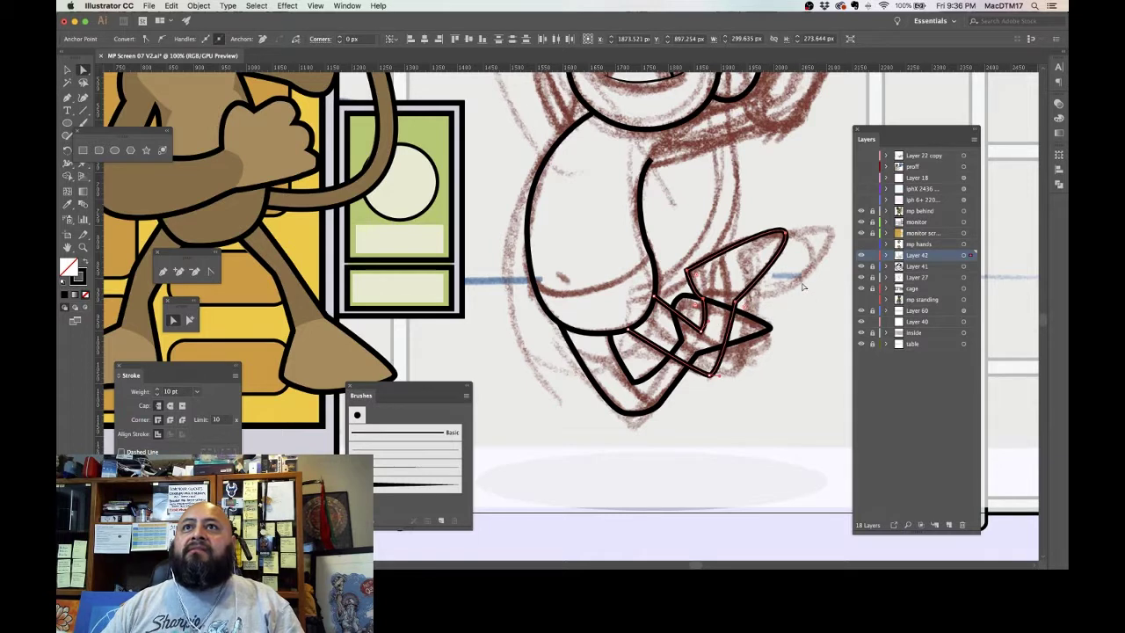
key("Up")
key("Up")
key("Up")
key("Up")
key("Up")
key("Up")
key("Up")
key("Up")
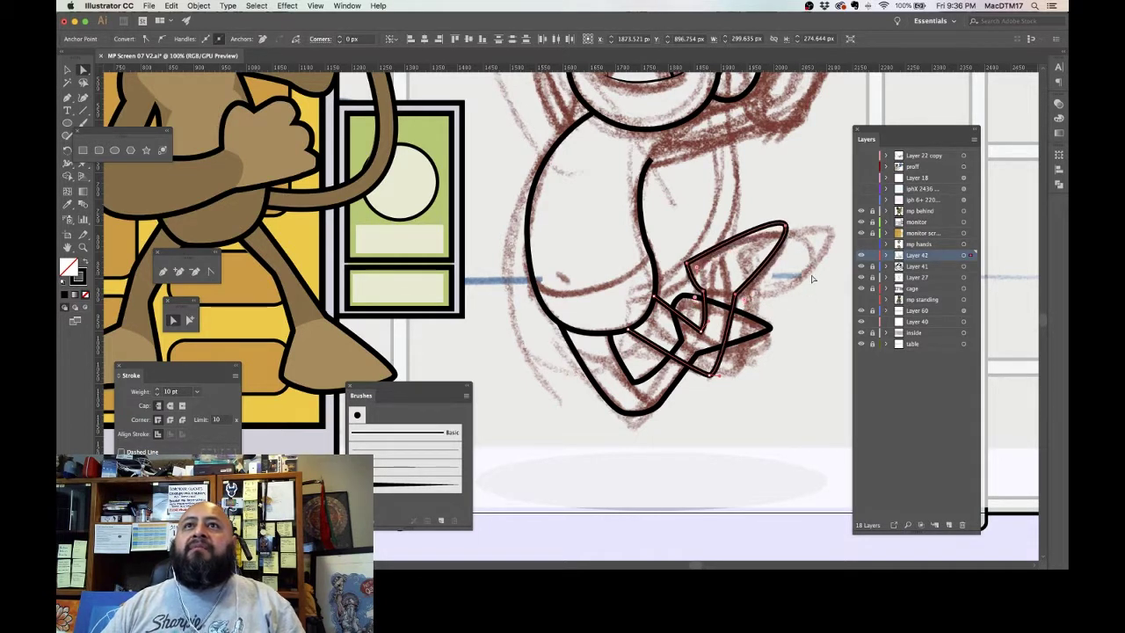
key("Up")
key("Up")
key("Up")
key("Up")
key("Up")
key("Up")
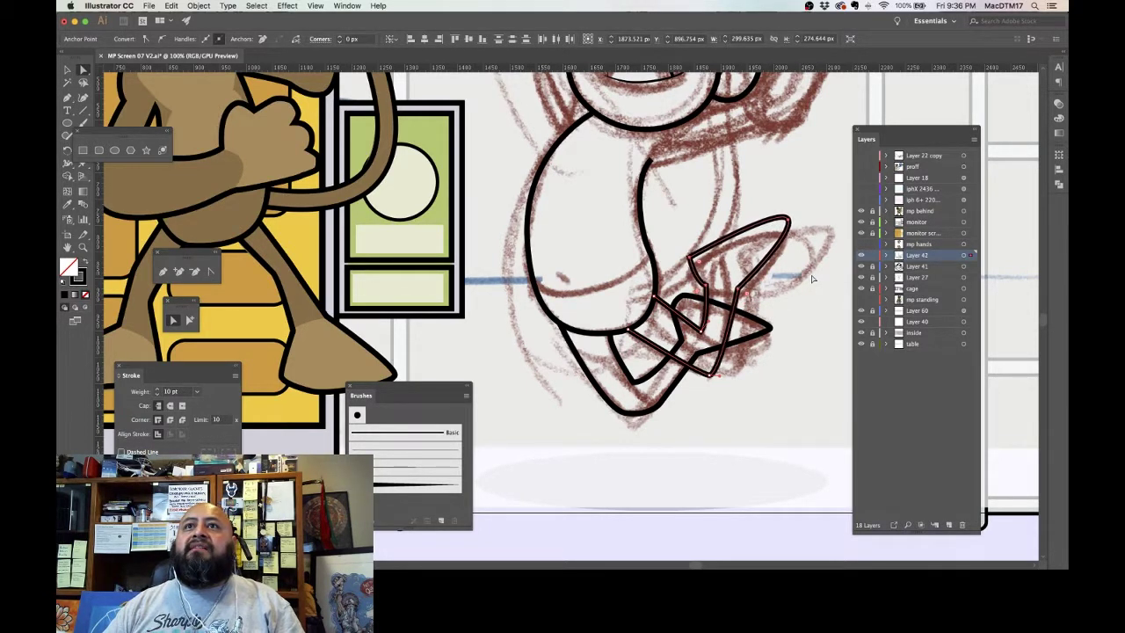
key("Right")
key("Right")
key("Right")
key("Right")
key("Right")
key("Right")
key("Right")
key("Right")
key("Right")
key("Right")
key("Right")
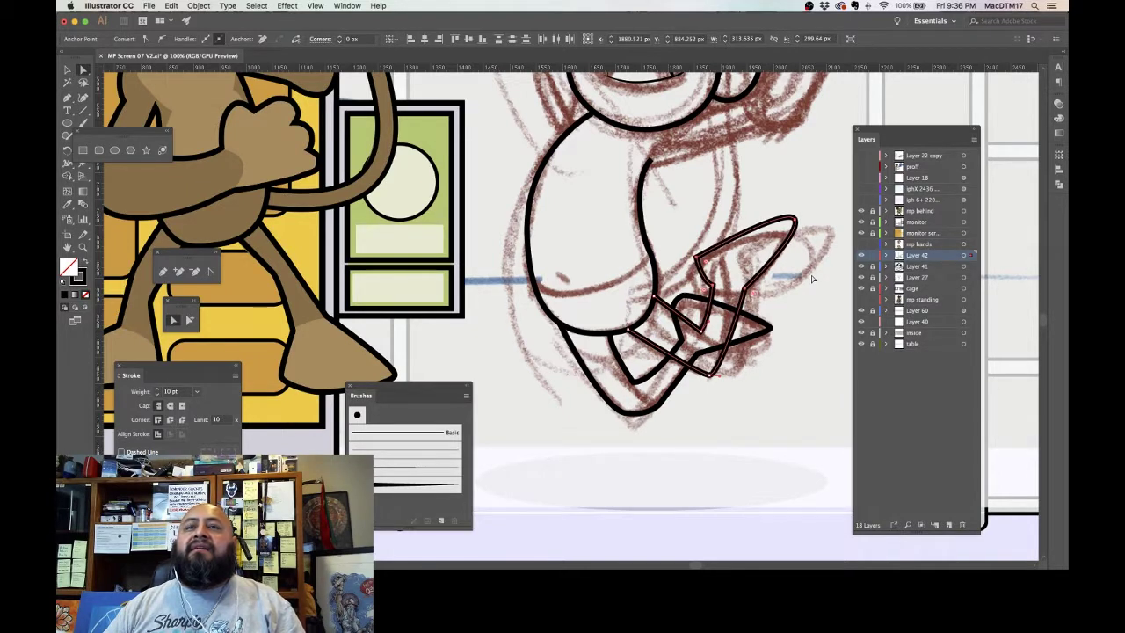
key("Up")
key("Up")
key("Up")
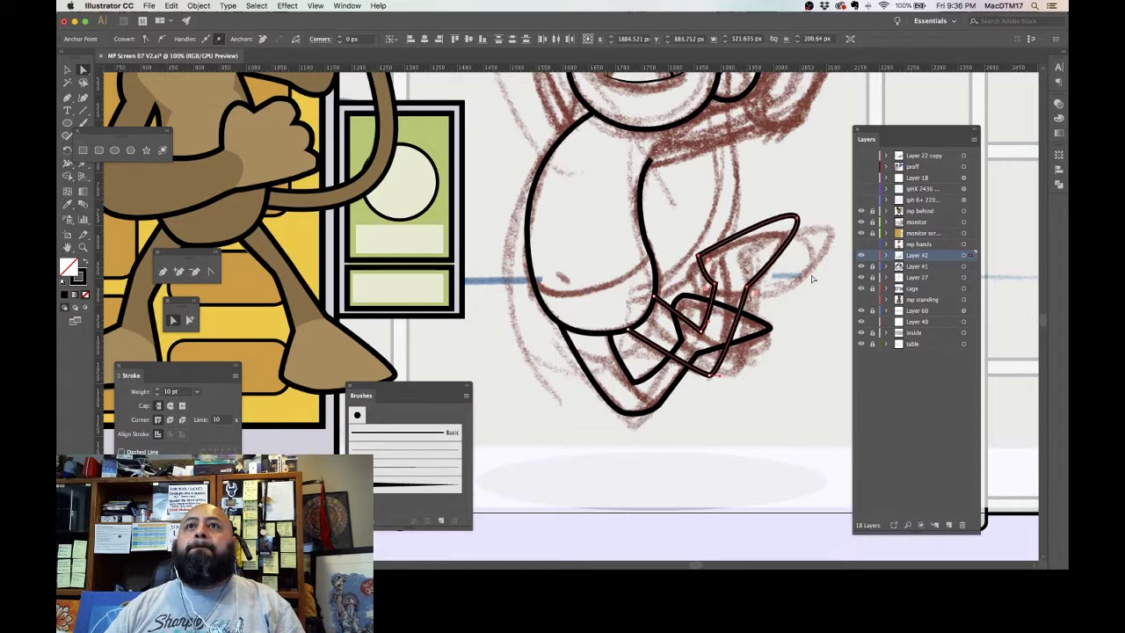
Step: Refine the raised leg's outline by shifting its inner ankle anchor slightly right and repositioning its inner knee anchor
left_click(741, 291)
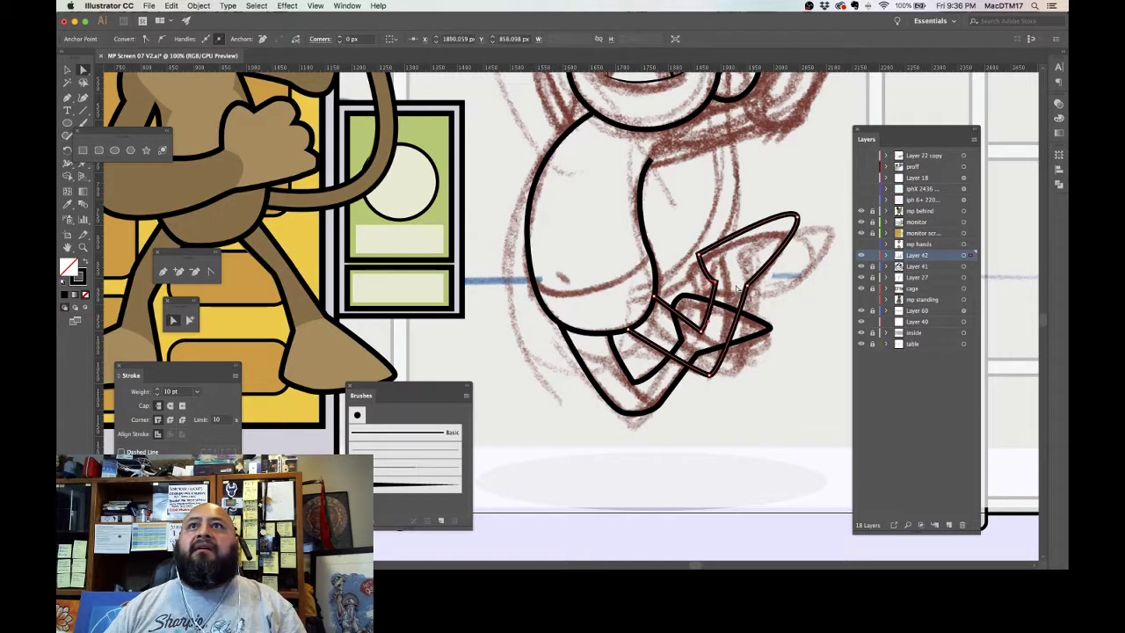
key("Right")
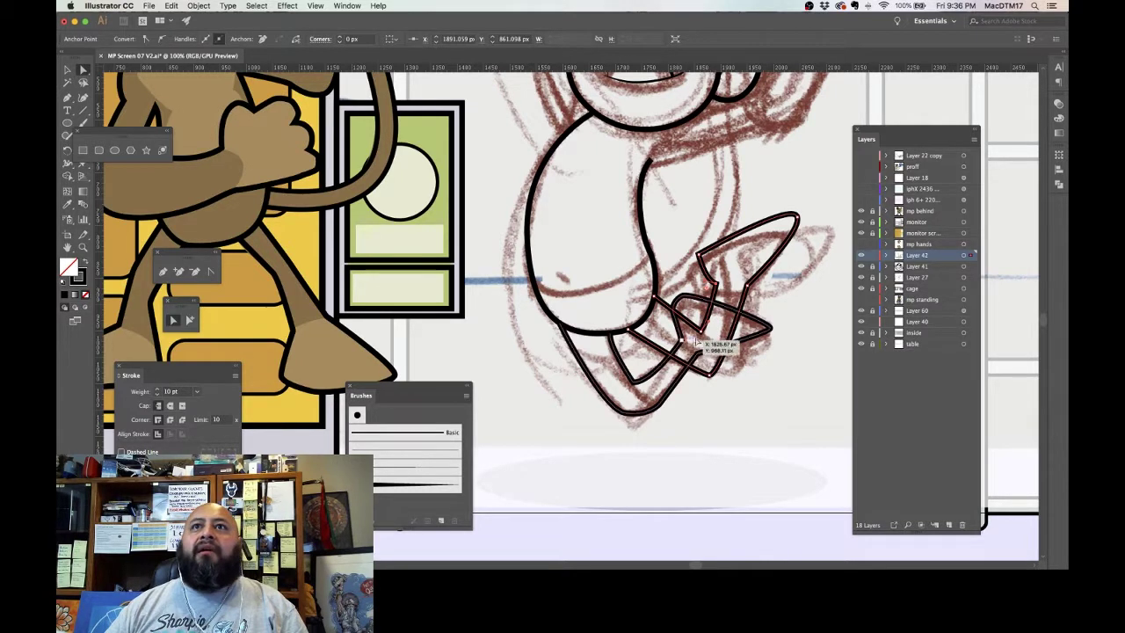
left_click_drag(700, 331, 713, 330)
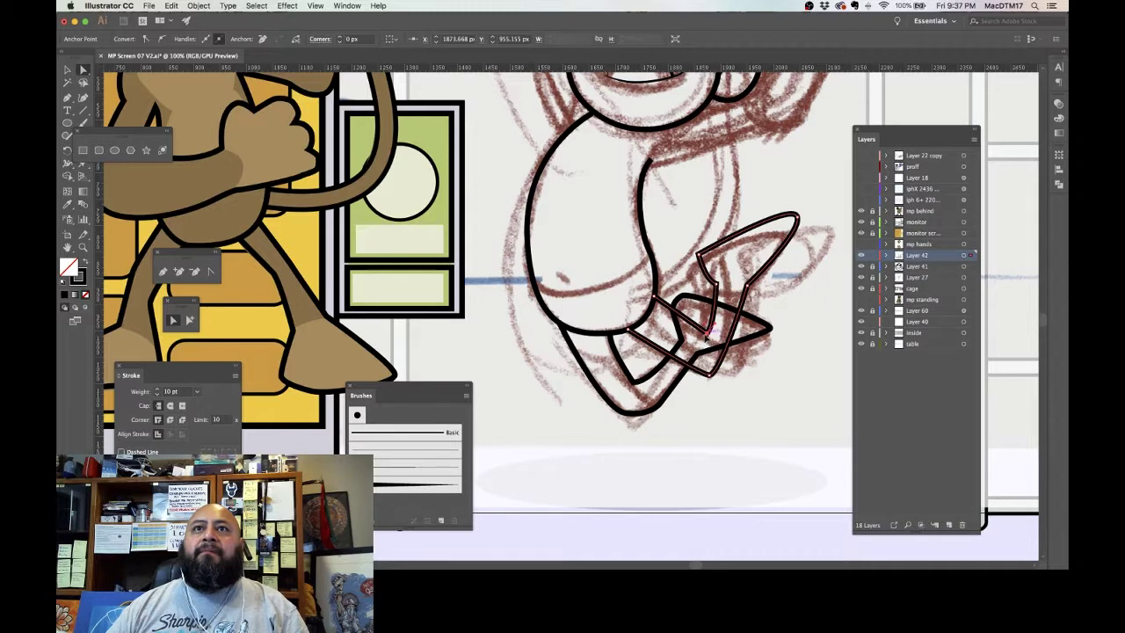
left_click_drag(708, 369, 705, 375)
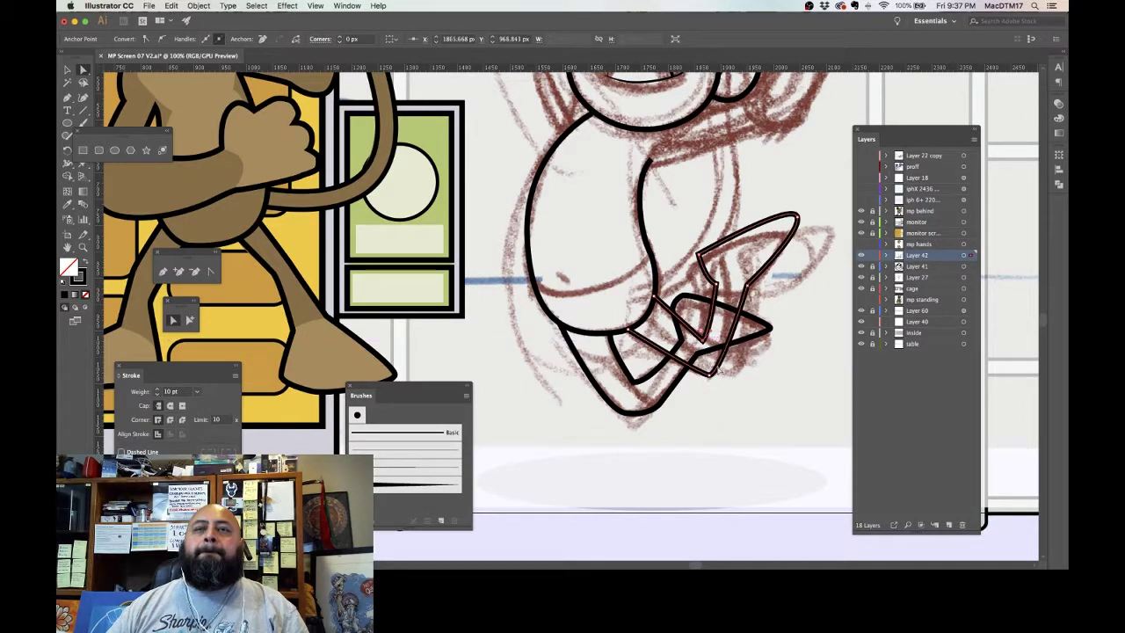
left_click(698, 407)
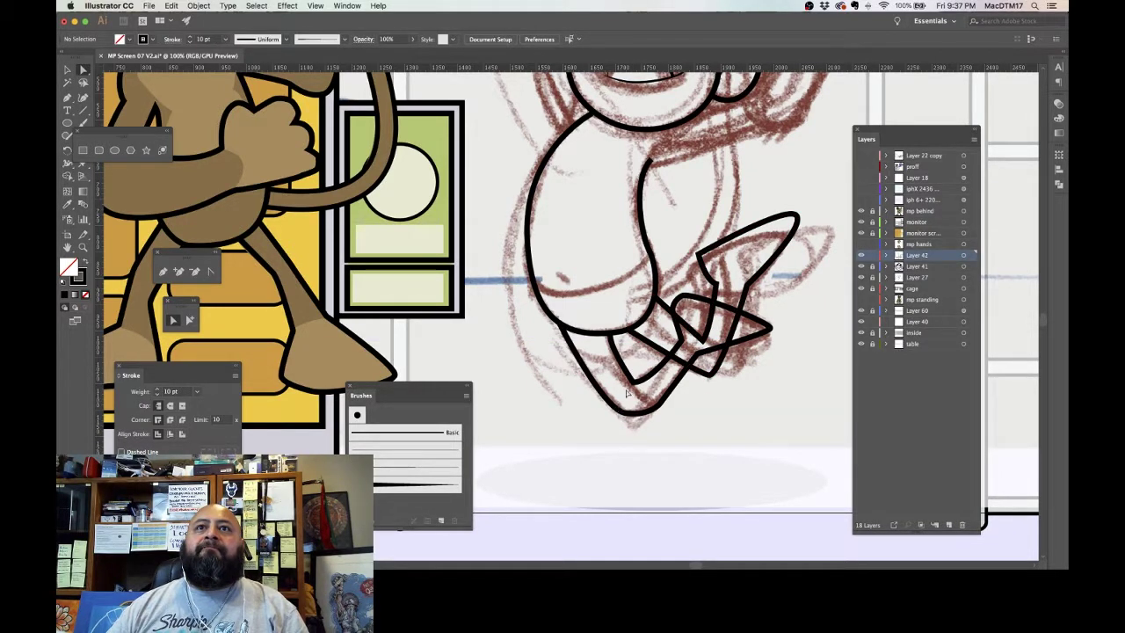
Step: Try to raise the lower leg's knee anchors and shift its top ends along the body, undoing the edits
left_click(641, 381)
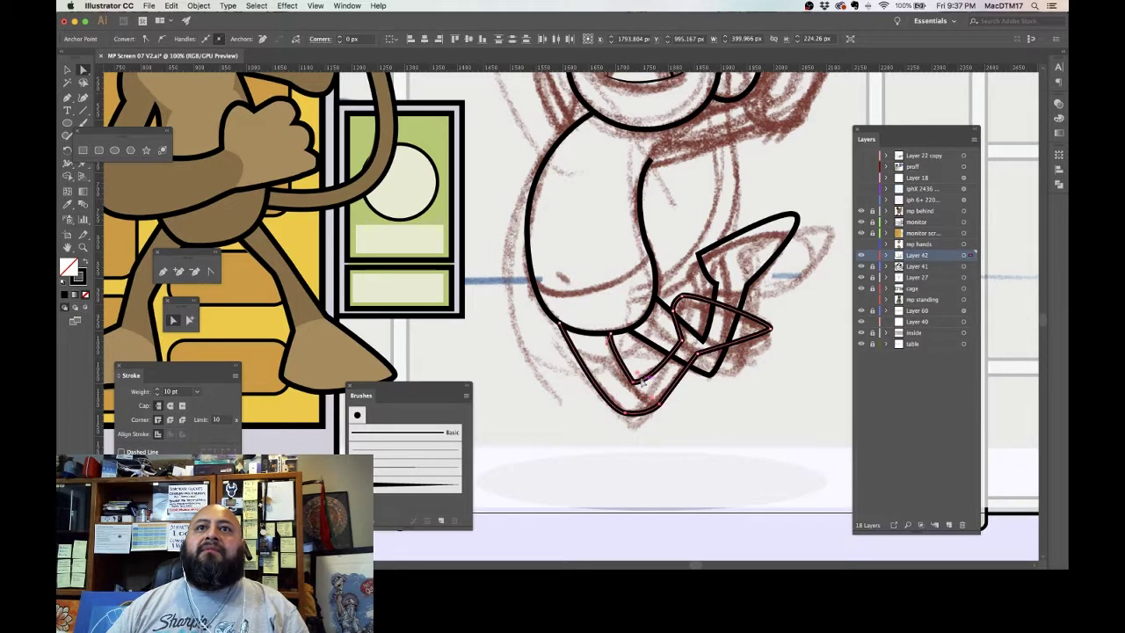
left_click_drag(636, 382, 644, 370)
left_click_drag(692, 407, 698, 406)
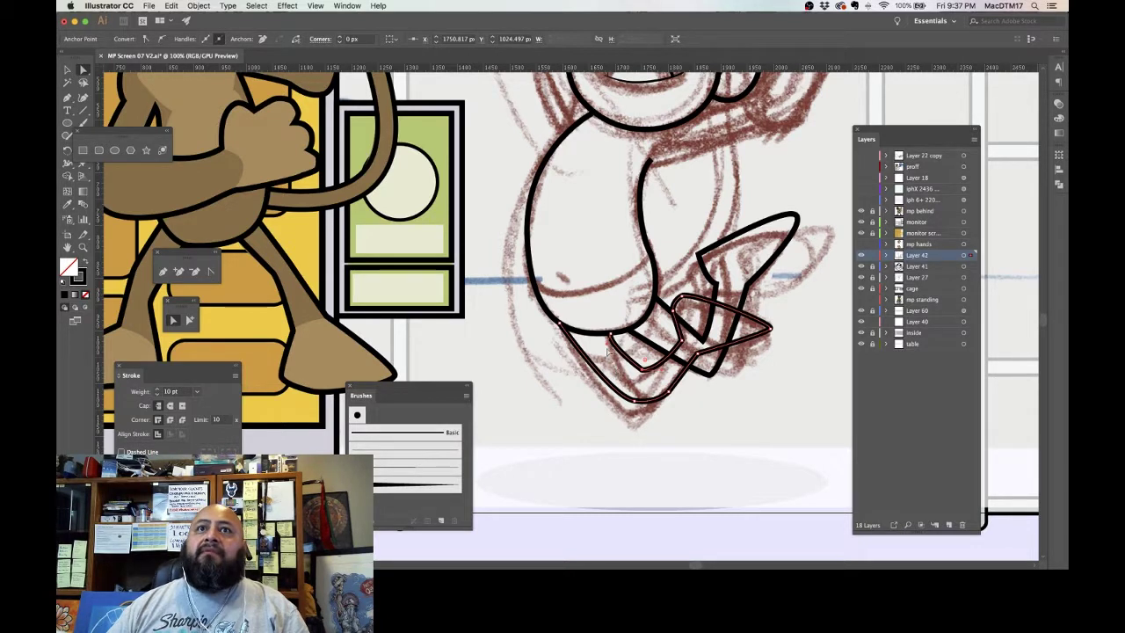
left_click_drag(611, 337, 580, 332)
left_click(747, 433)
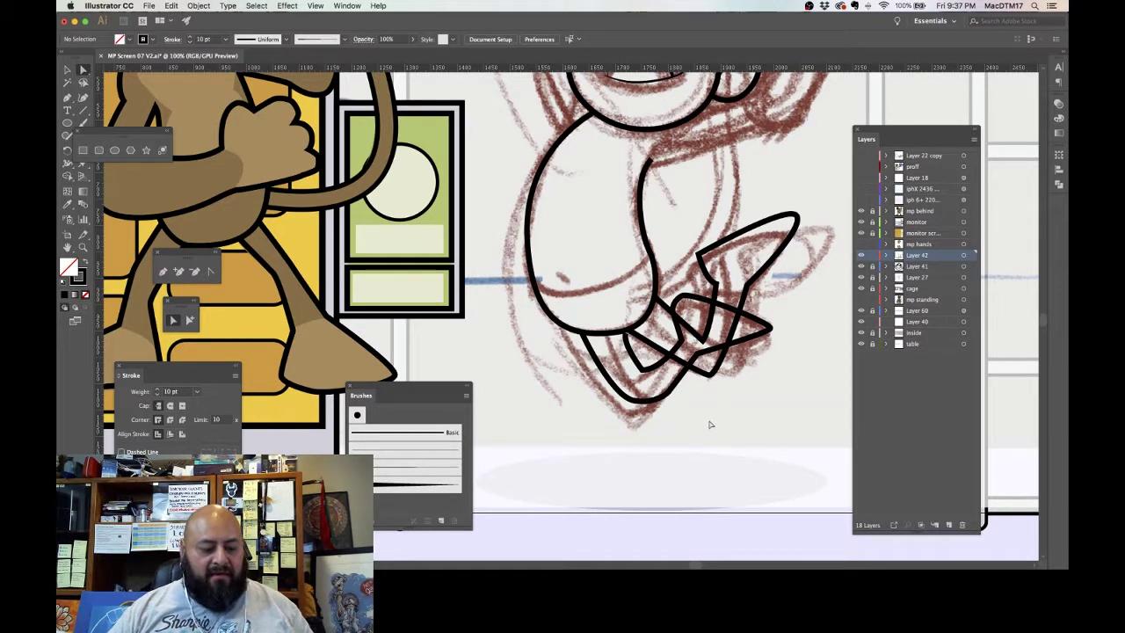
key("super+z")
key("super+z")
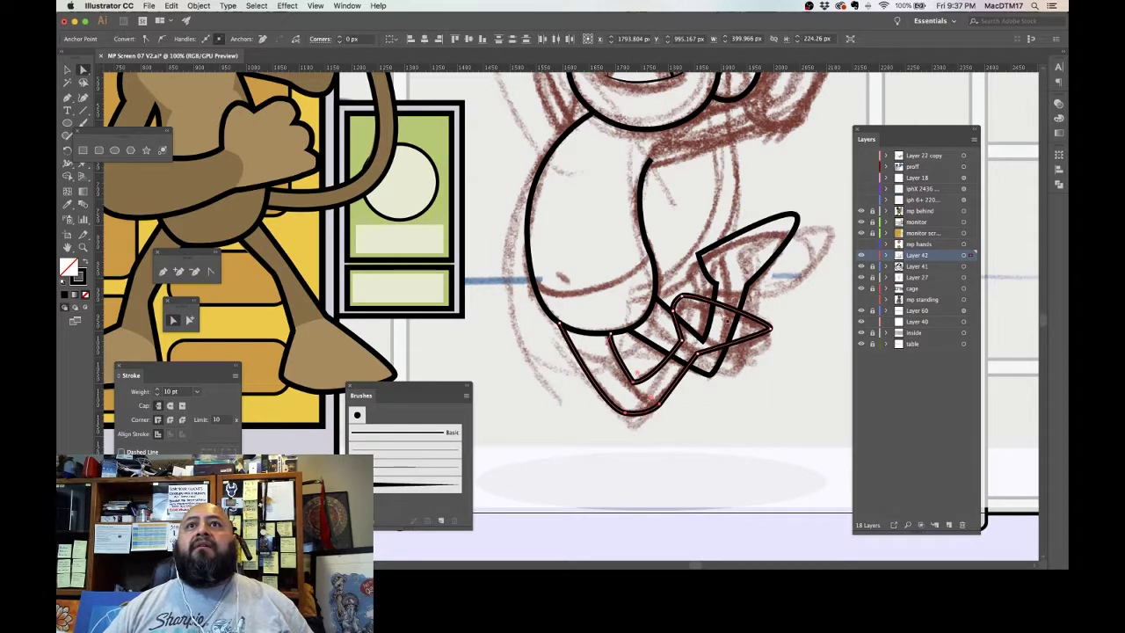
Step: Deselect the leg and hide the rough sketch on Layer 27
left_click(743, 437)
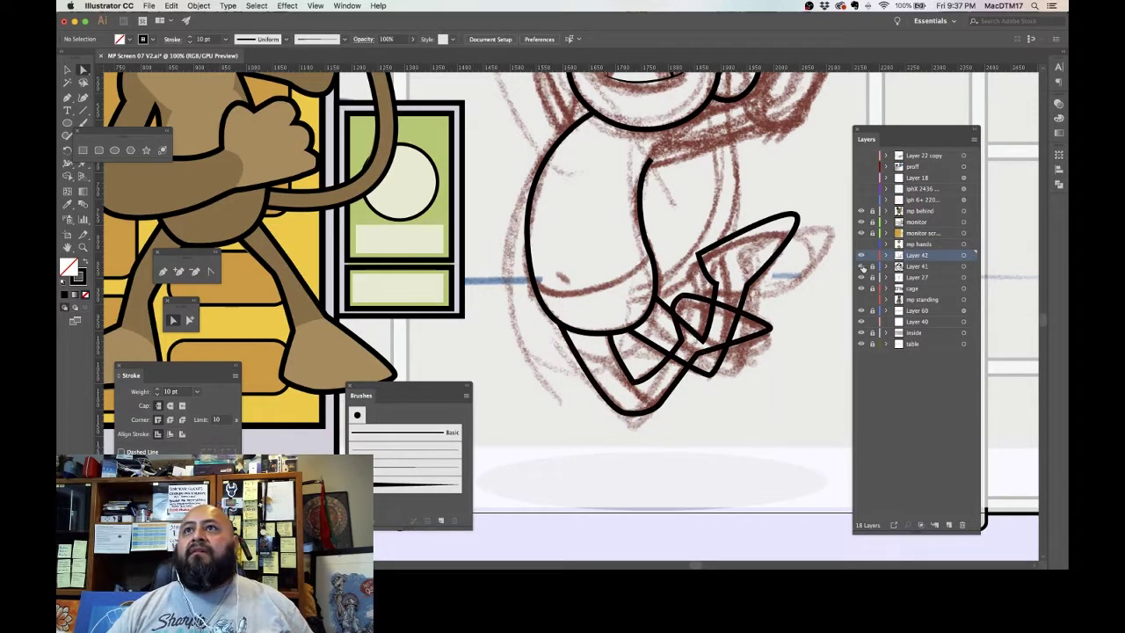
left_click(860, 278)
left_click_drag(774, 341, 731, 434)
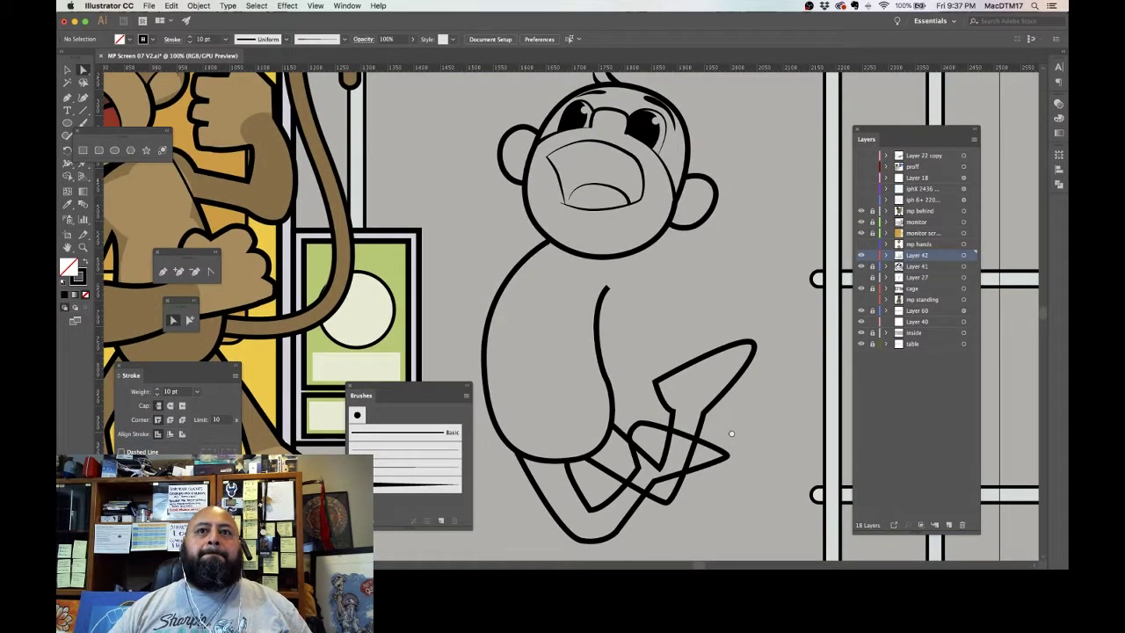
scroll(732, 433, "down", 5)
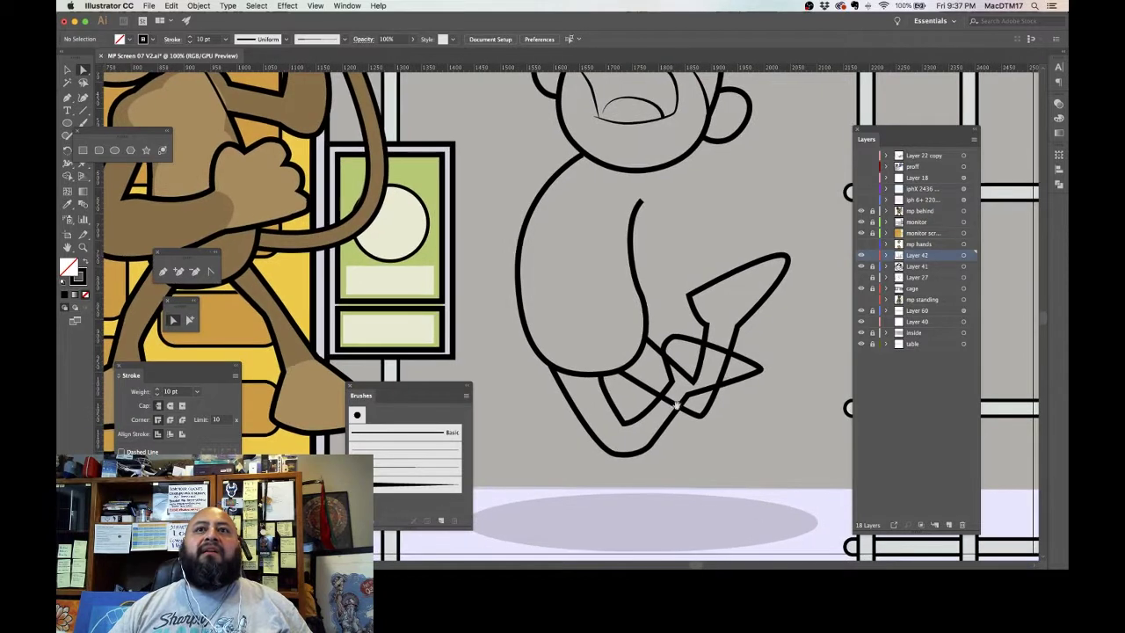
Step: Try to move the lower leg's heel anchor left toward the body and undo the move
left_click(643, 423)
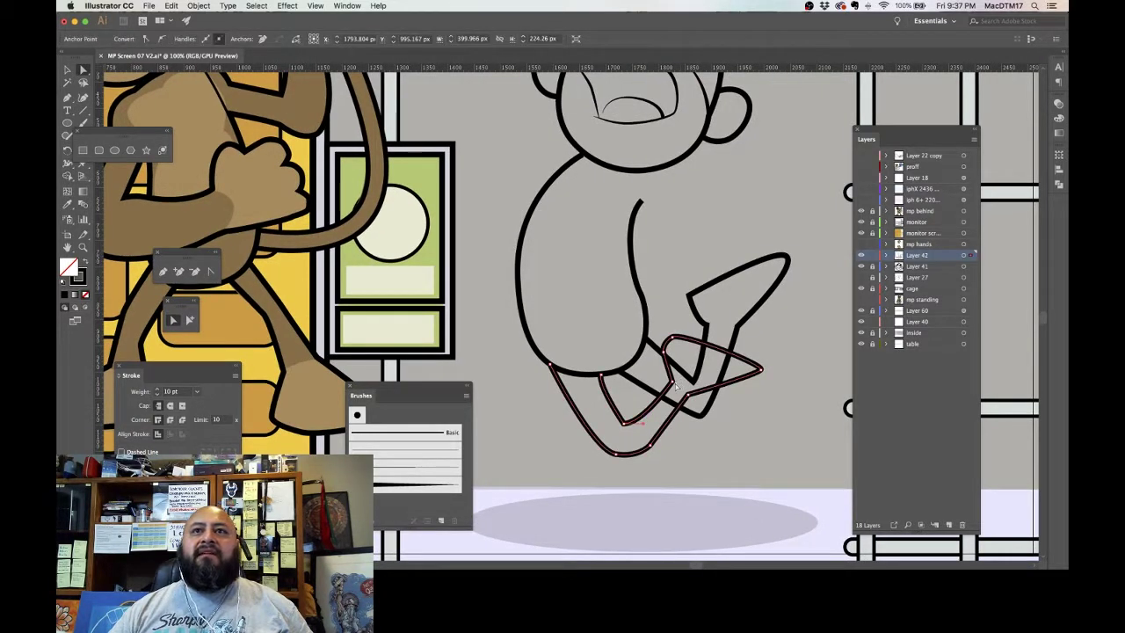
left_click(673, 382)
left_click(665, 353, "shift")
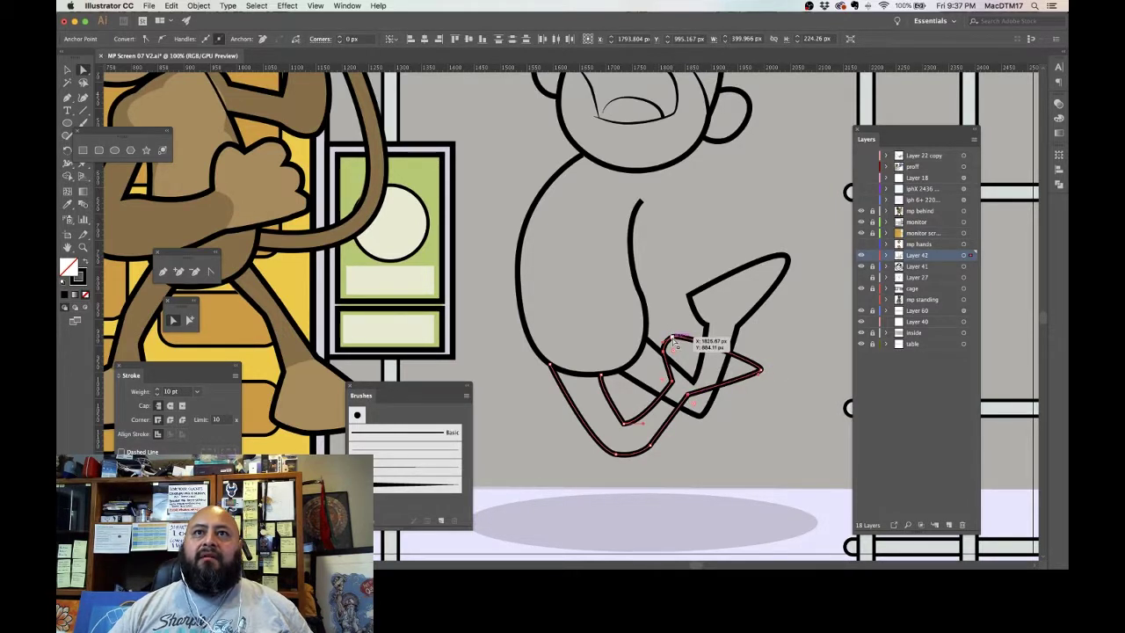
left_click_drag(673, 337, 645, 338)
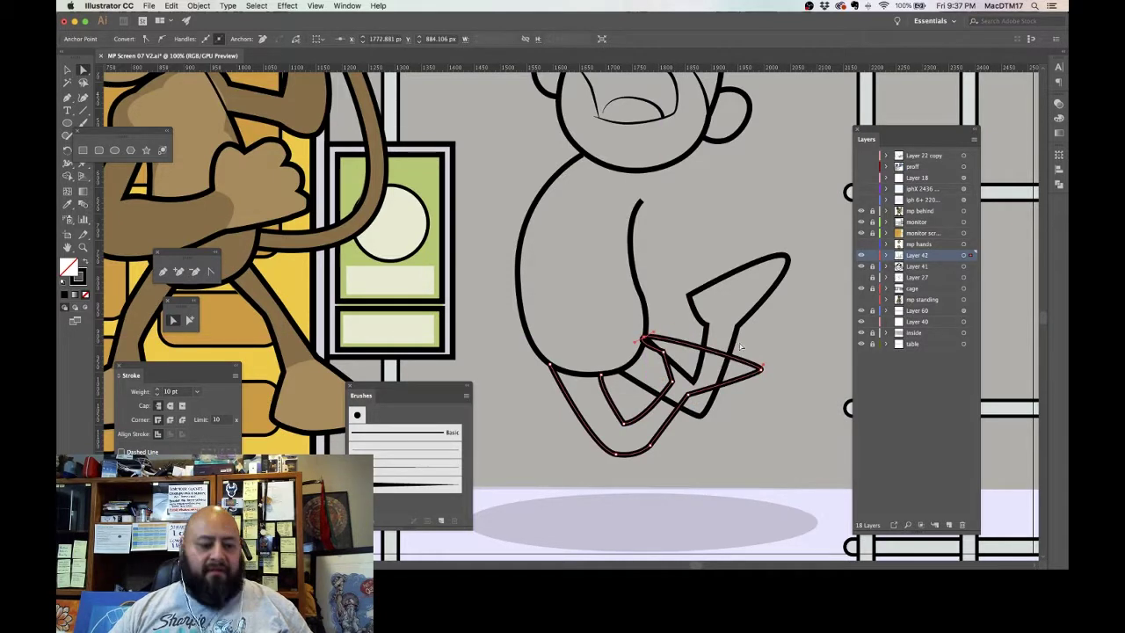
key("super+z")
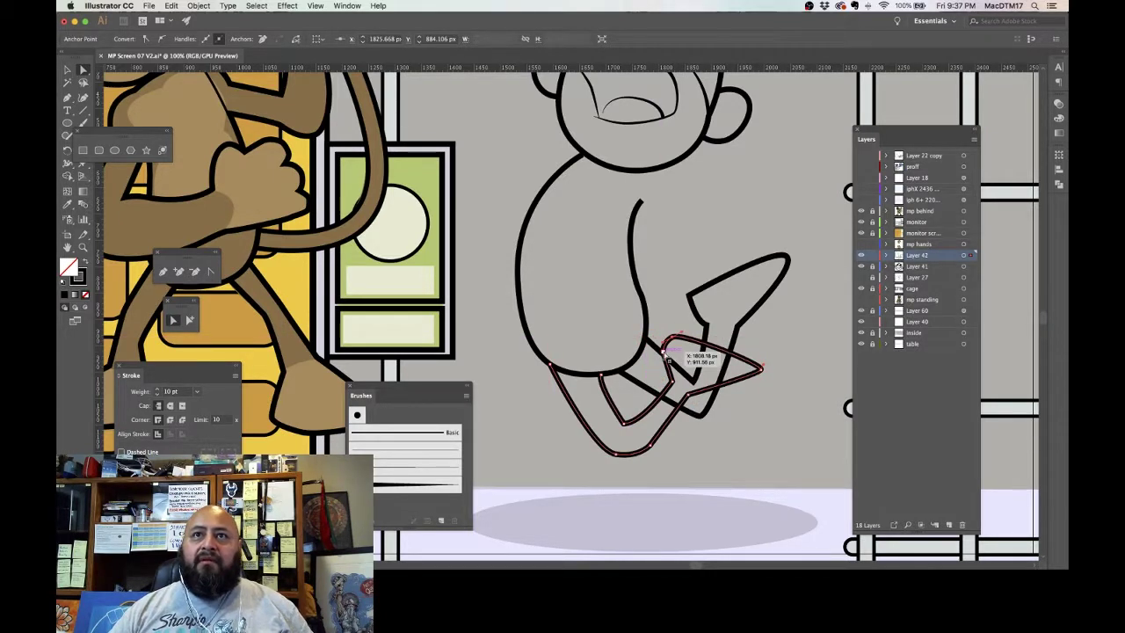
Step: Select the lower leg's foot and ankle anchors together and move the whole foot left toward the body
left_click(664, 351, "shift")
left_click(673, 337, "shift")
left_click(761, 370)
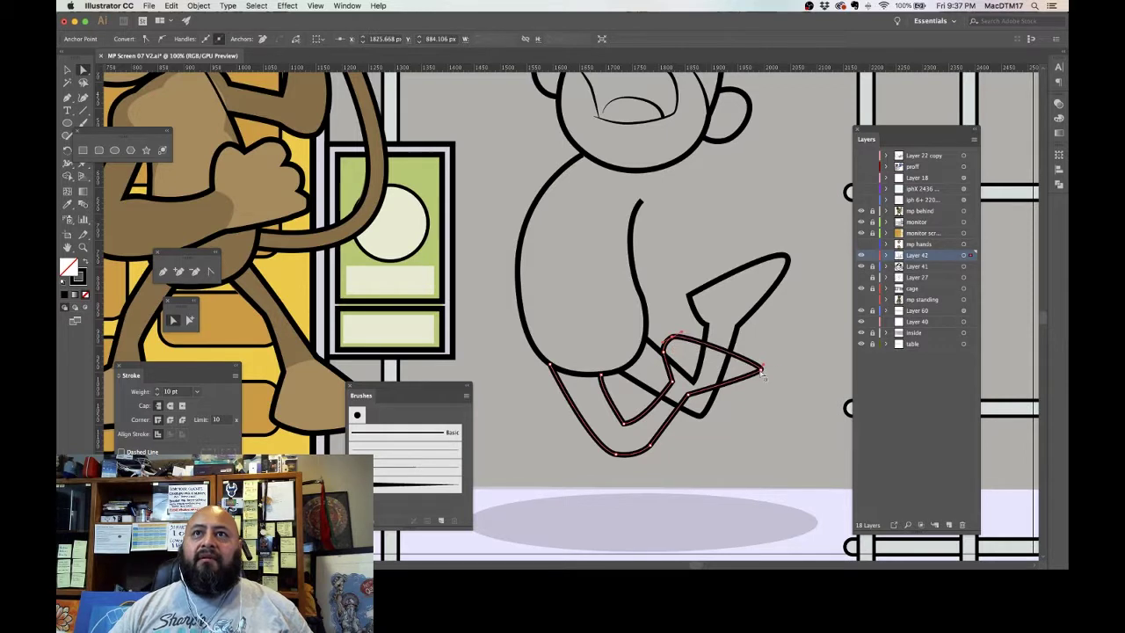
left_click(762, 370)
left_click(689, 395)
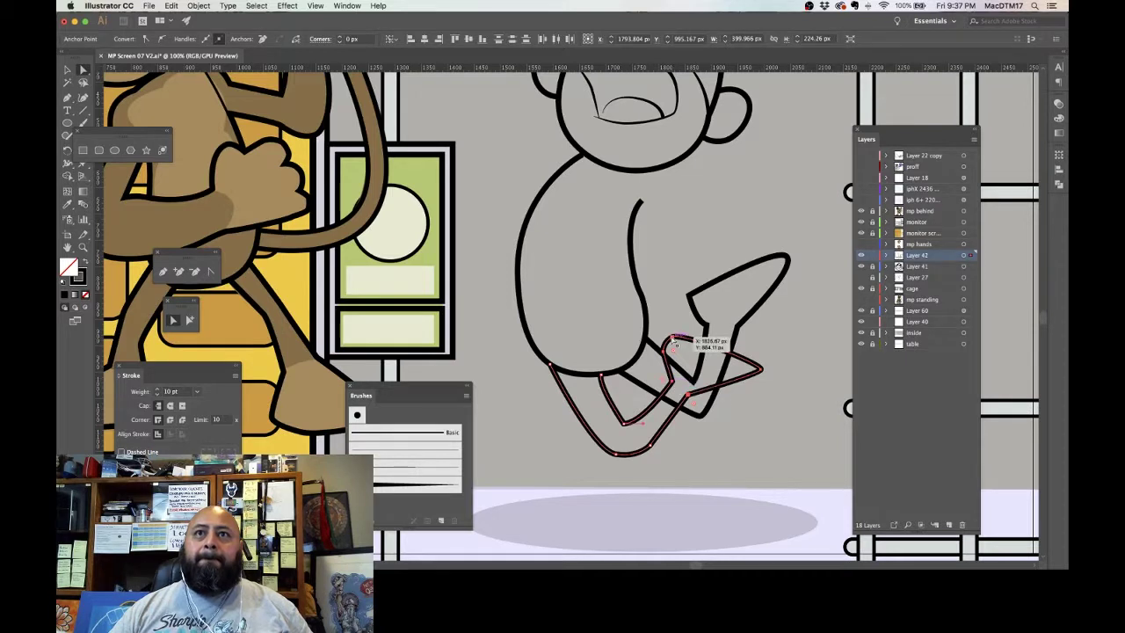
left_click_drag(676, 342, 647, 341)
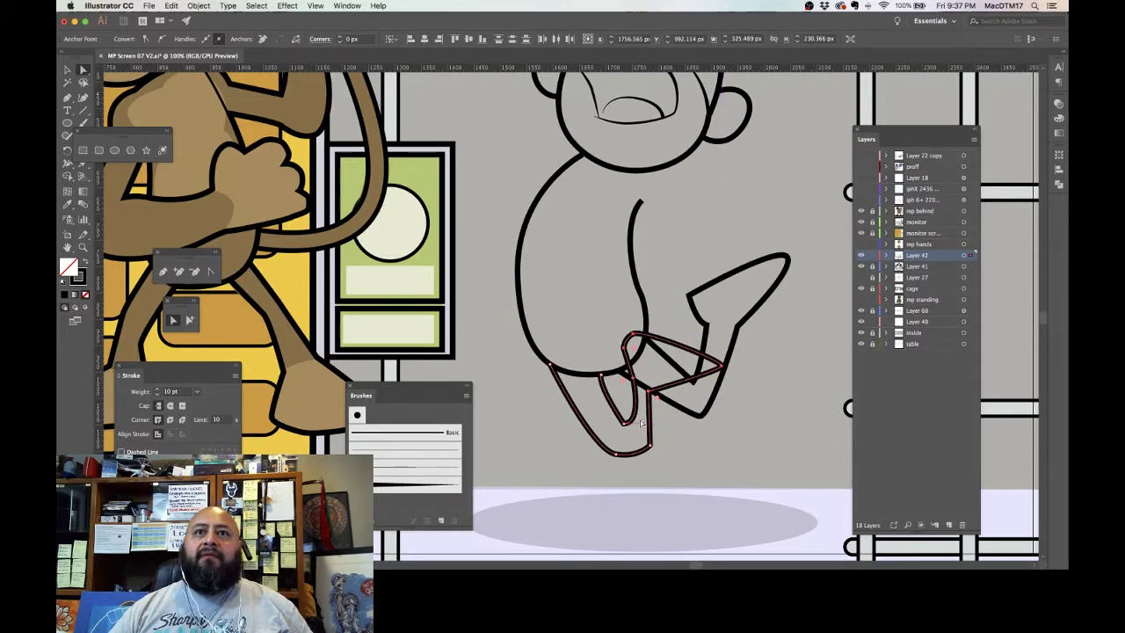
Step: Tighten the lower leg's inner knee by pulling in its curve handle and raising the knee anchor
left_click_drag(644, 425, 628, 405)
key("shift+Tab")
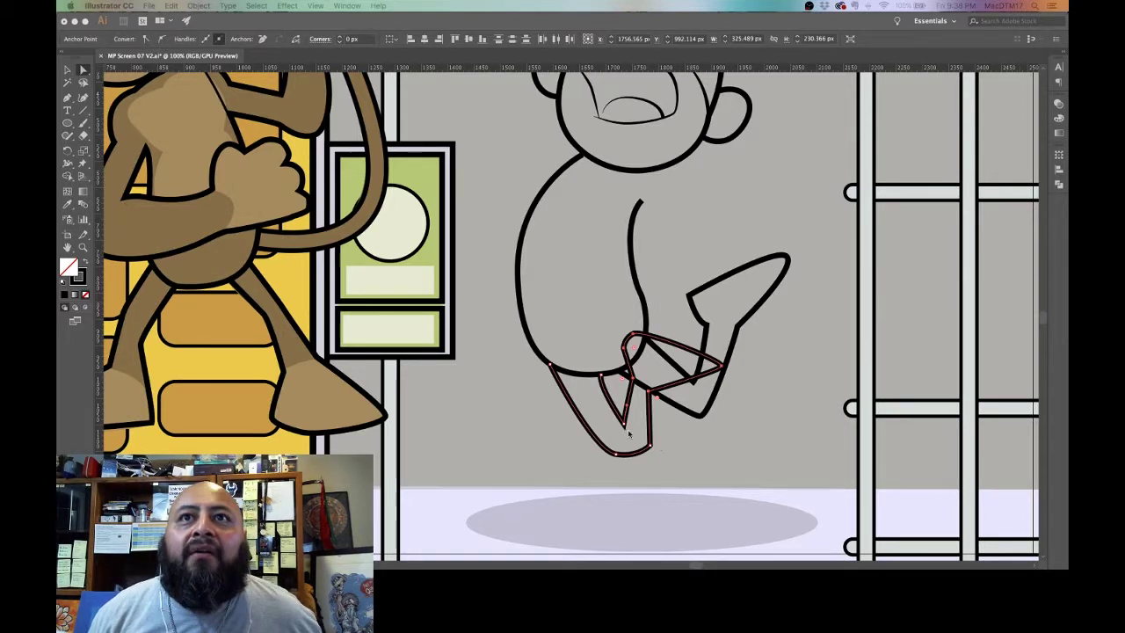
key("Tab")
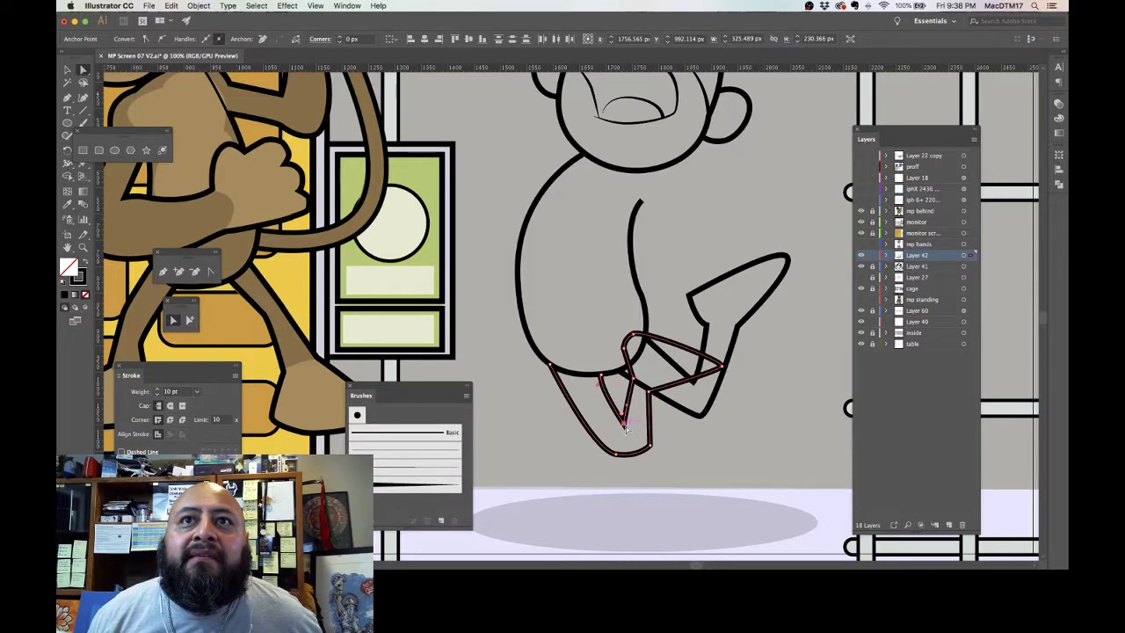
left_click(627, 430)
left_click_drag(627, 429, 622, 405)
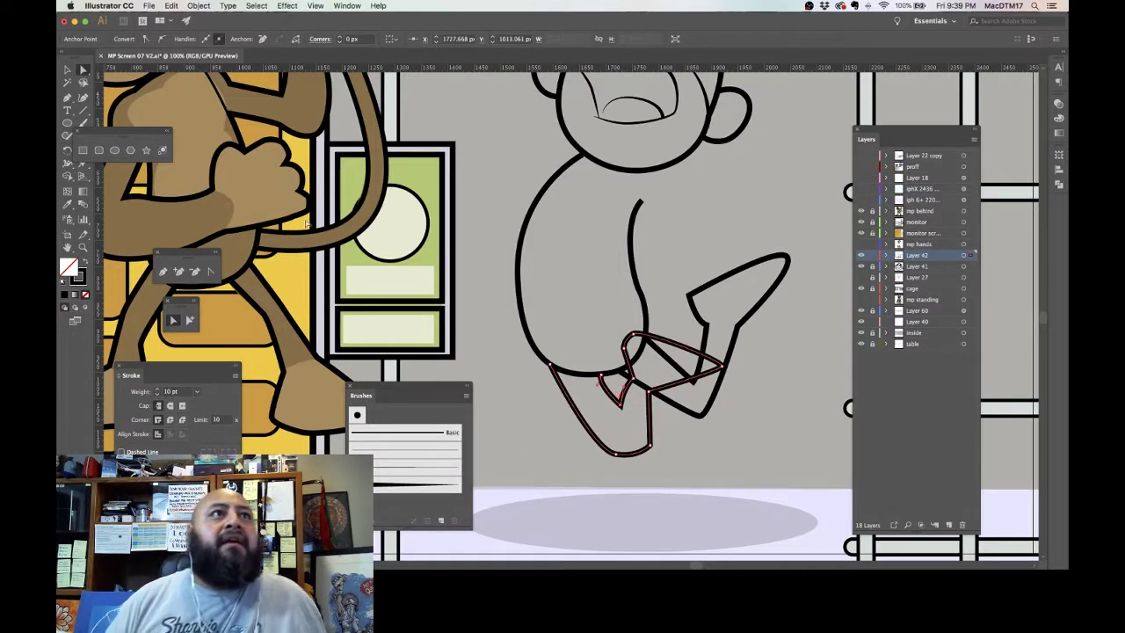
Step: Delete the extra outer knee anchor on the lower leg and move the remaining bottom anchor up and right
left_click(198, 271)
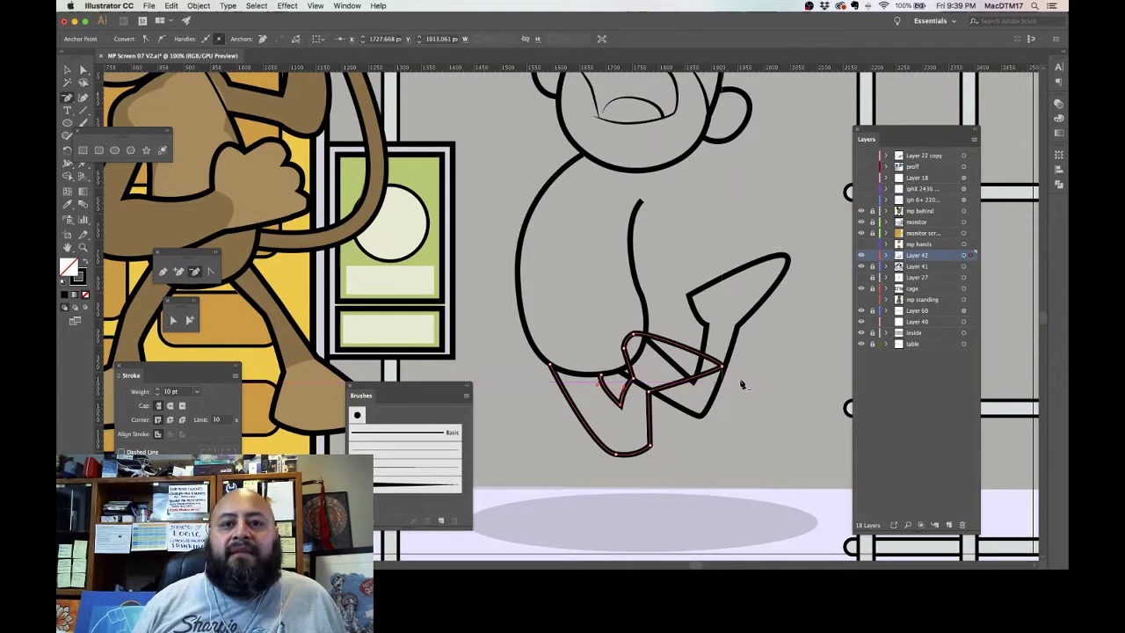
left_click(650, 449)
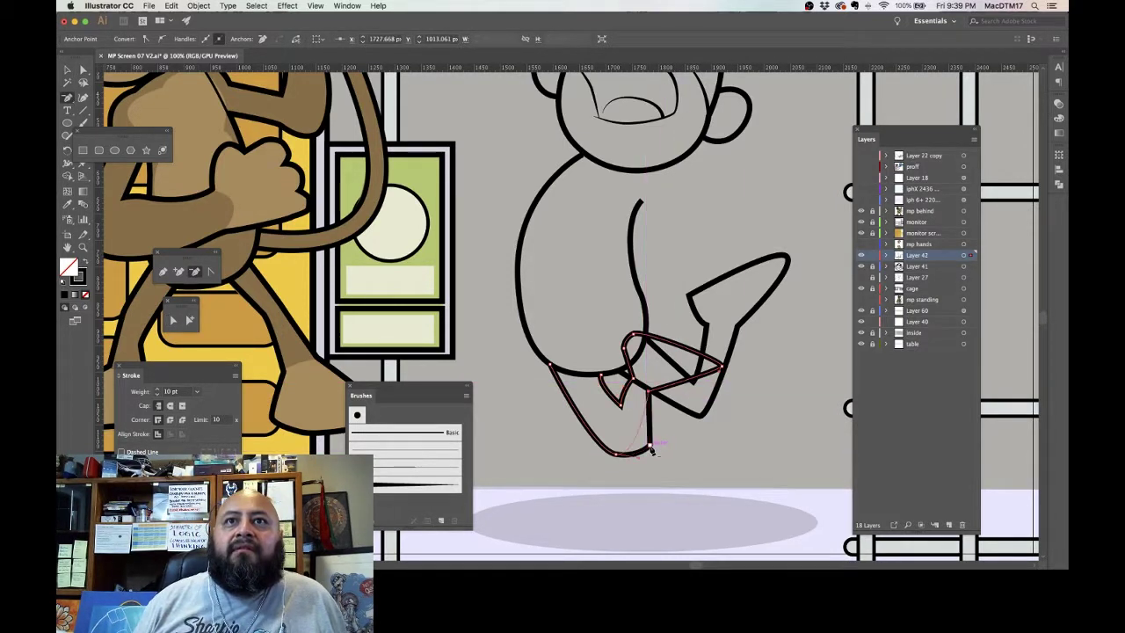
left_click(83, 69)
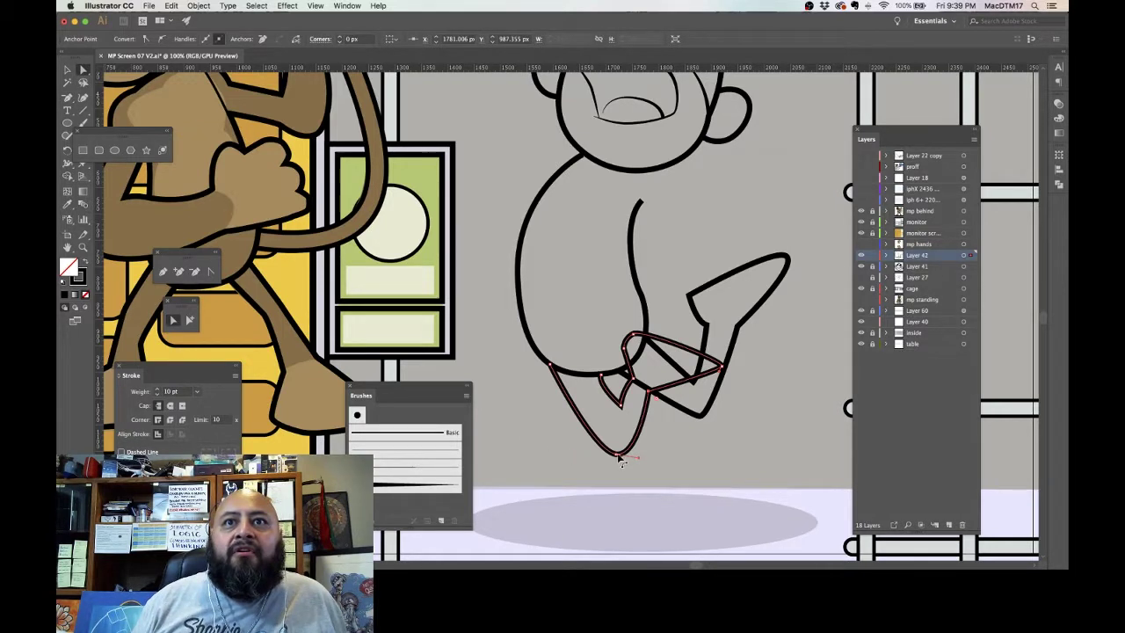
left_click_drag(619, 458, 630, 437)
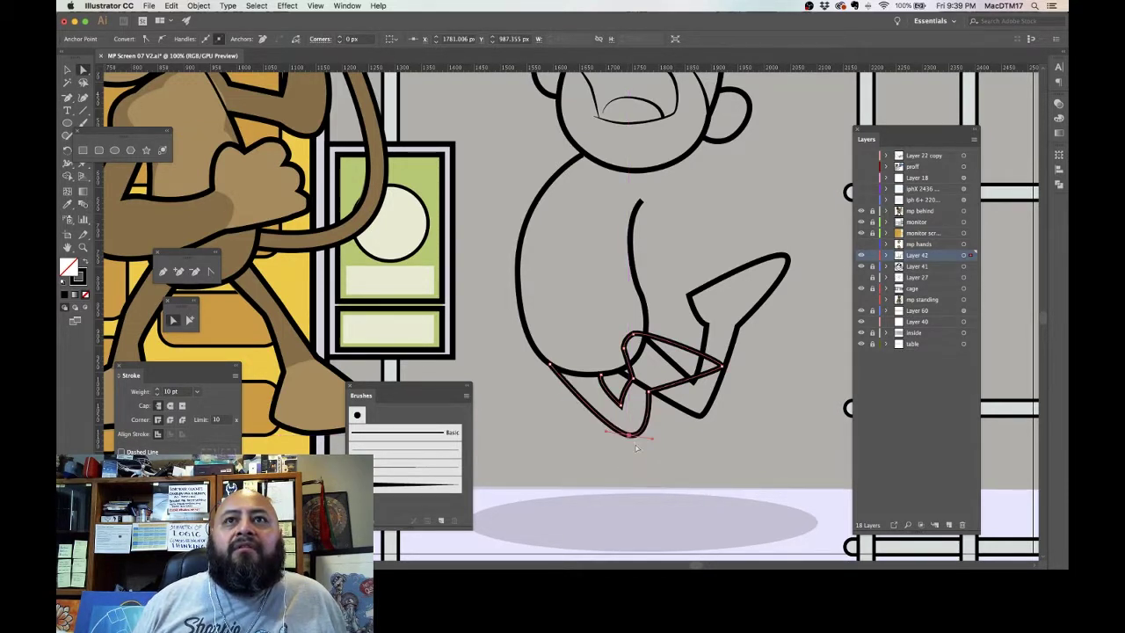
Step: Shorten the curve handles at the lower leg's outer knee and raise its inner knee anchor closer to the body
left_click(210, 271)
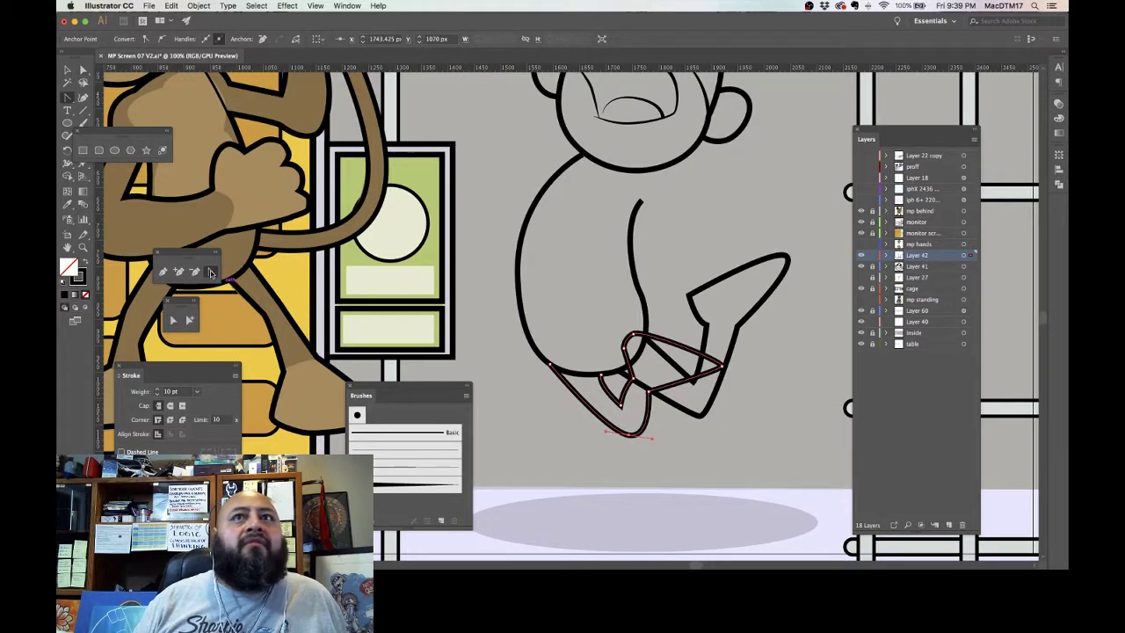
left_click_drag(629, 436, 640, 432)
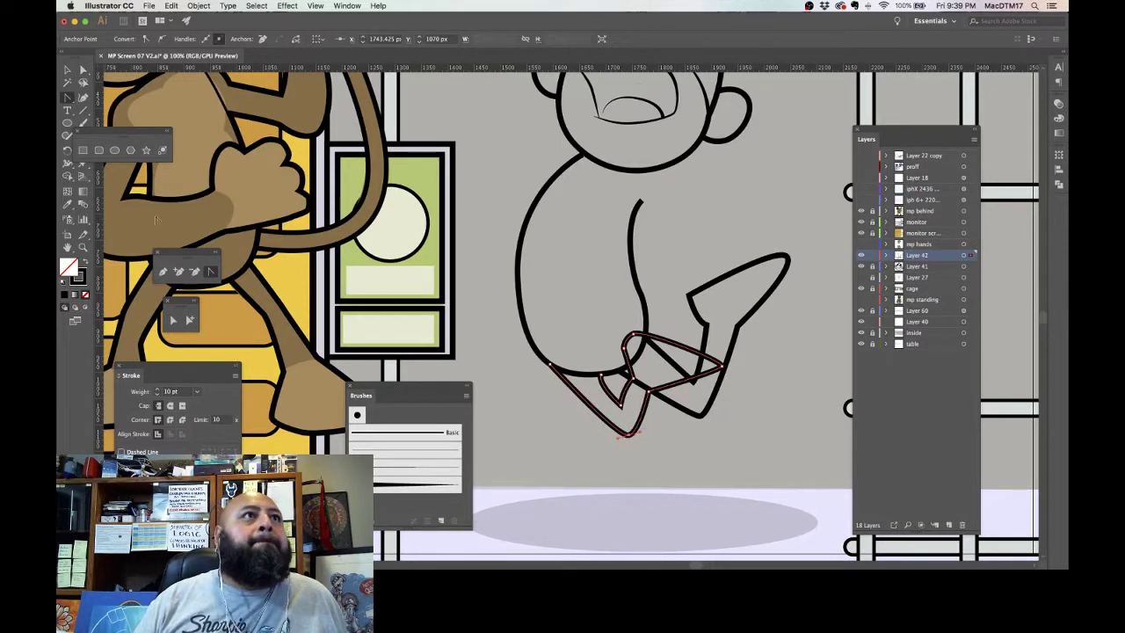
left_click(174, 320)
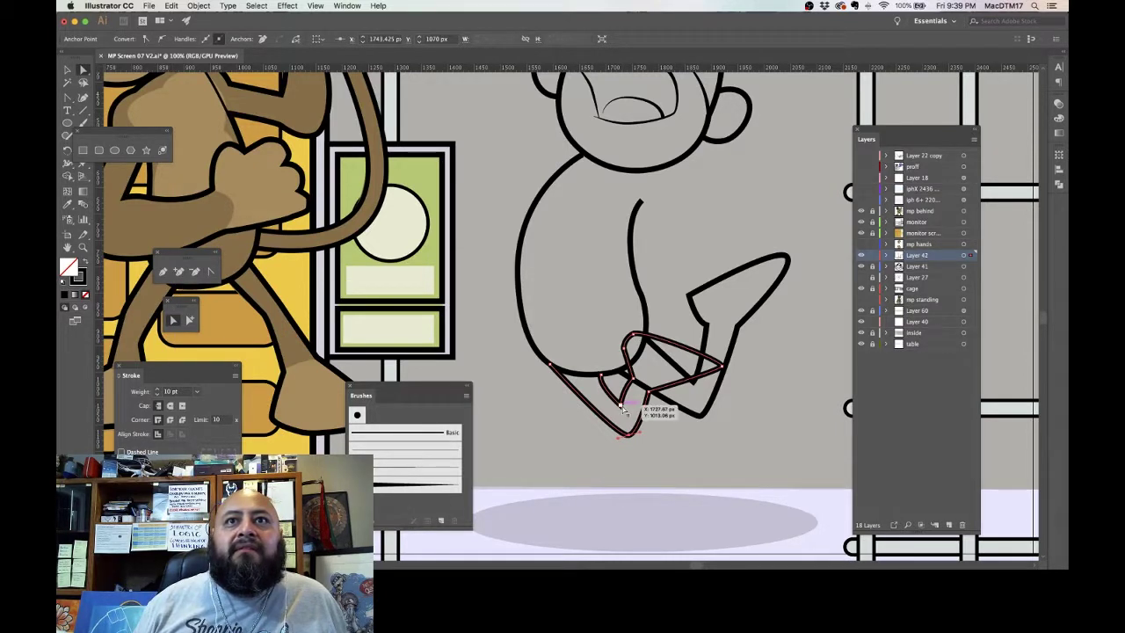
left_click_drag(622, 407, 613, 385)
left_click(675, 441)
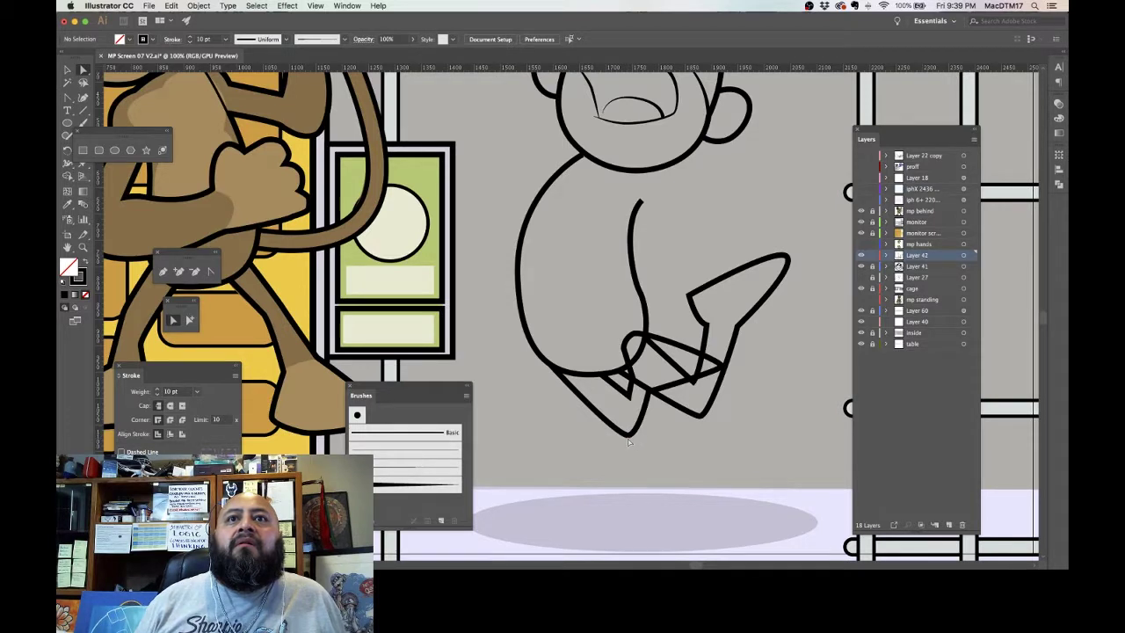
Step: Refine the lower leg's outer knee by shortening its curve handle and raising the point slightly
left_click(628, 437)
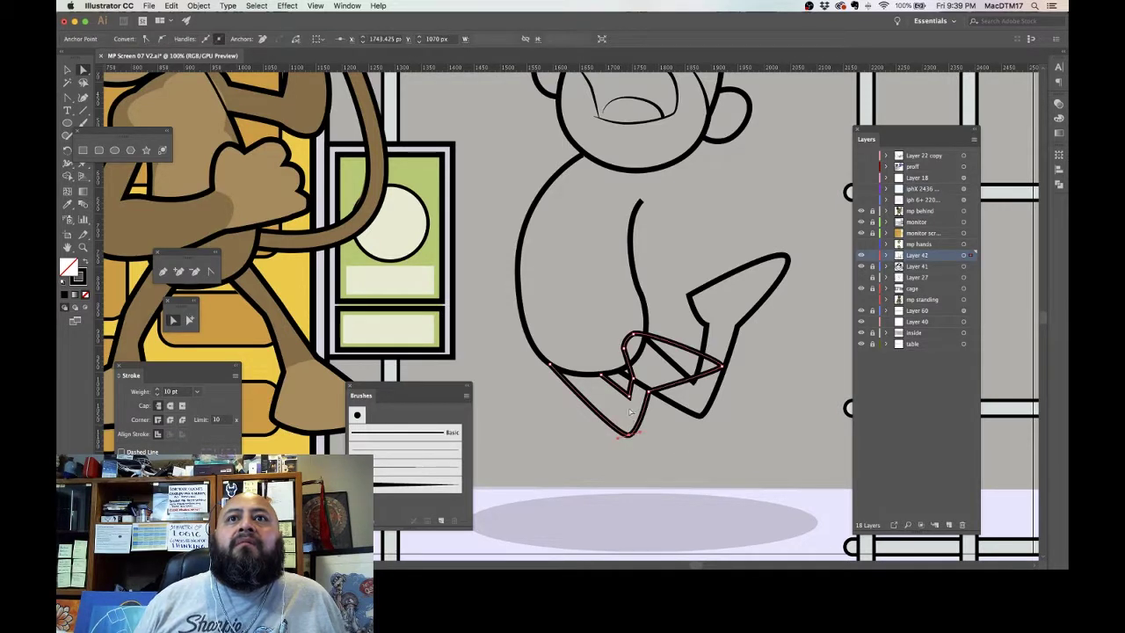
mouse_move(640, 436)
left_mouse_down()
mouse_move(628, 440)
mouse_move(637, 435)
left_mouse_up()
left_click(818, 340)
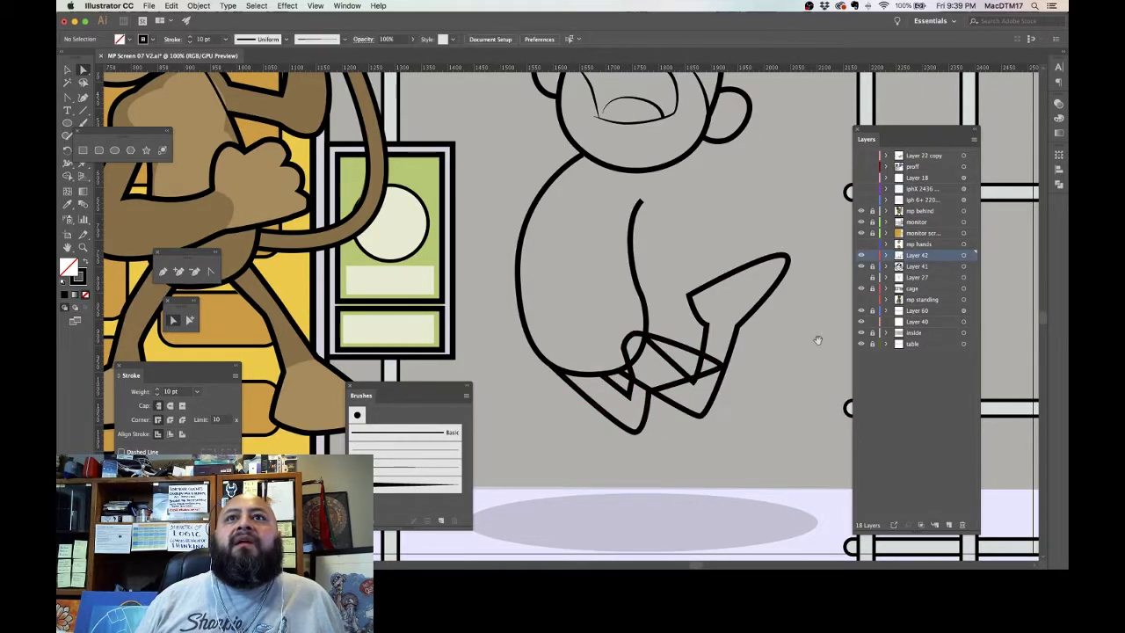
Step: Move the lower leg's foot and ankle anchors together up and right, and shift the ankle anchor on the sole side further right
left_click_drag(818, 340, 770, 388)
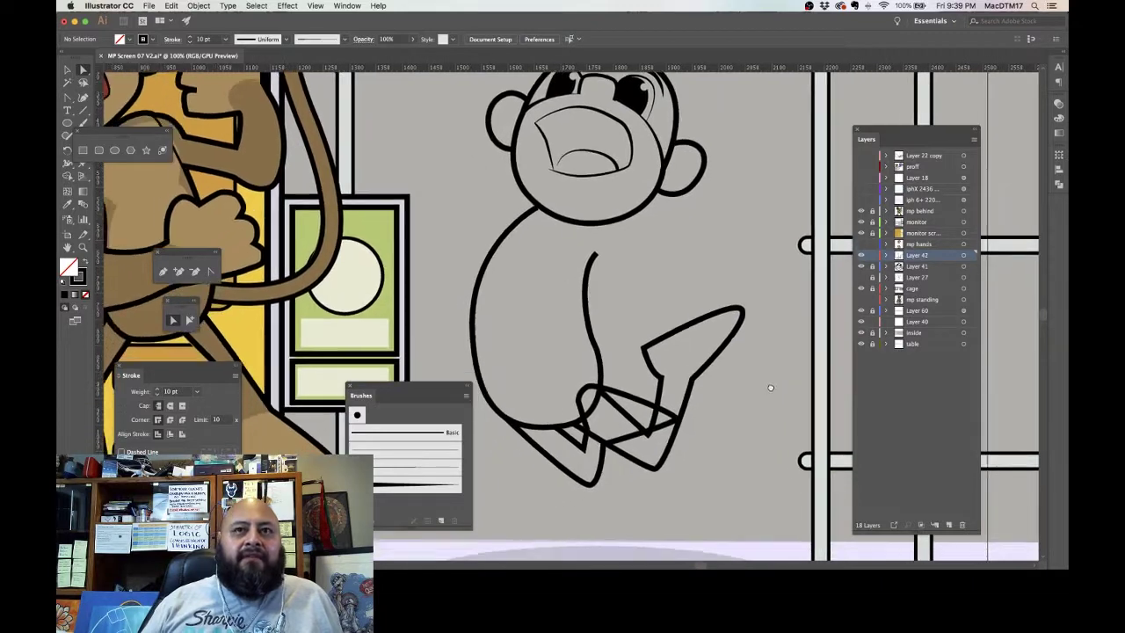
left_click(607, 450)
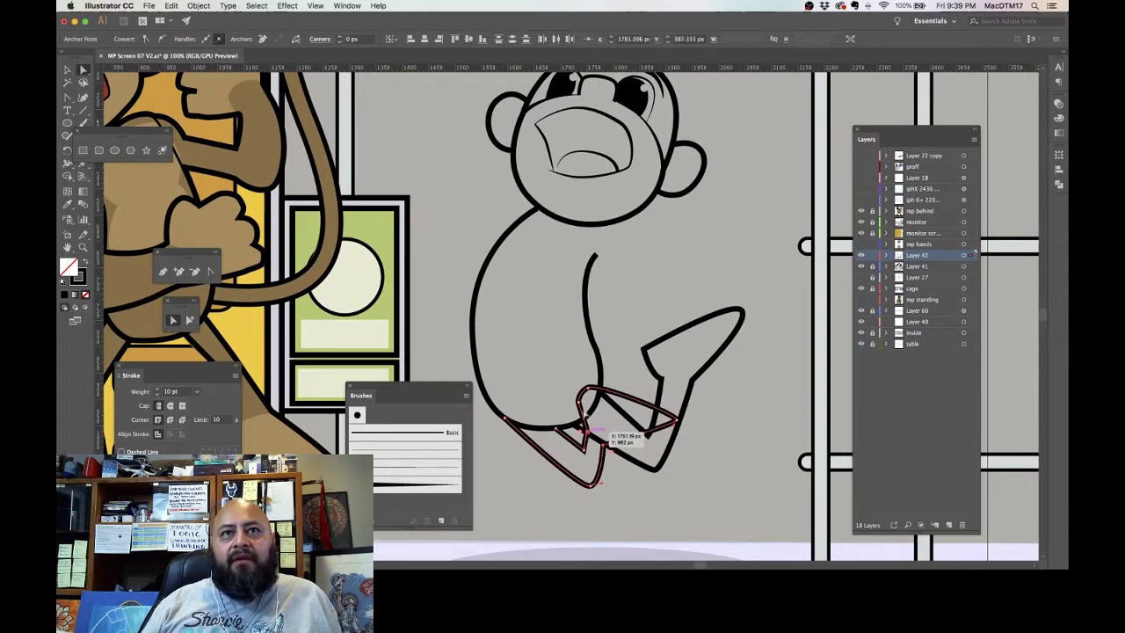
left_click(587, 431, "shift")
left_click(578, 401, "shift")
left_click(587, 387, "shift")
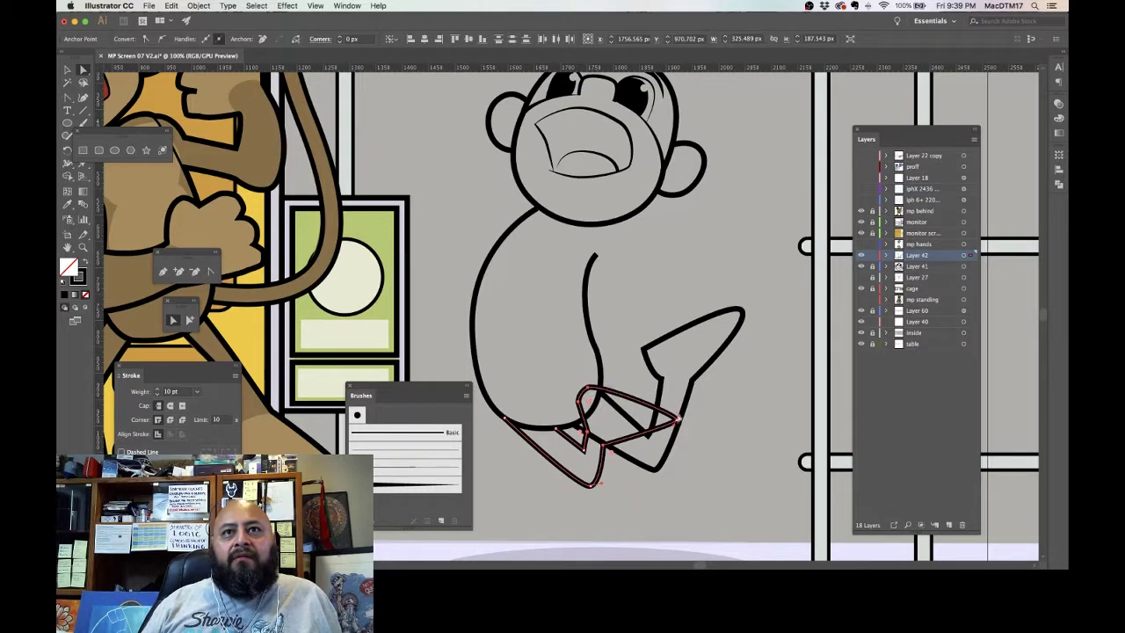
left_click_drag(681, 421, 677, 420)
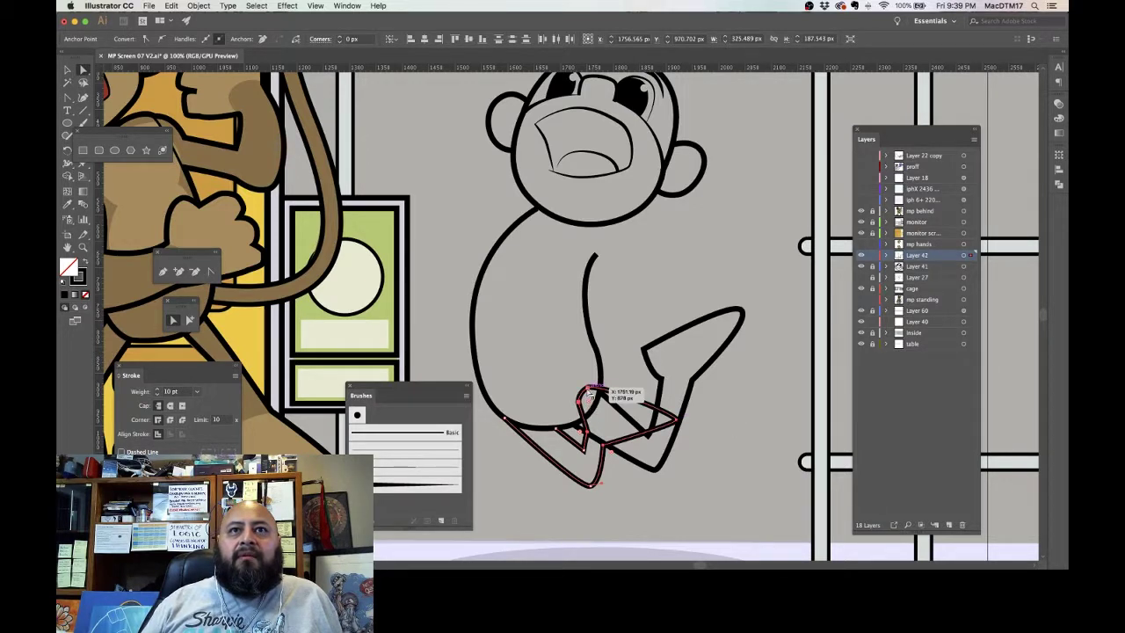
left_click_drag(588, 389, 596, 374)
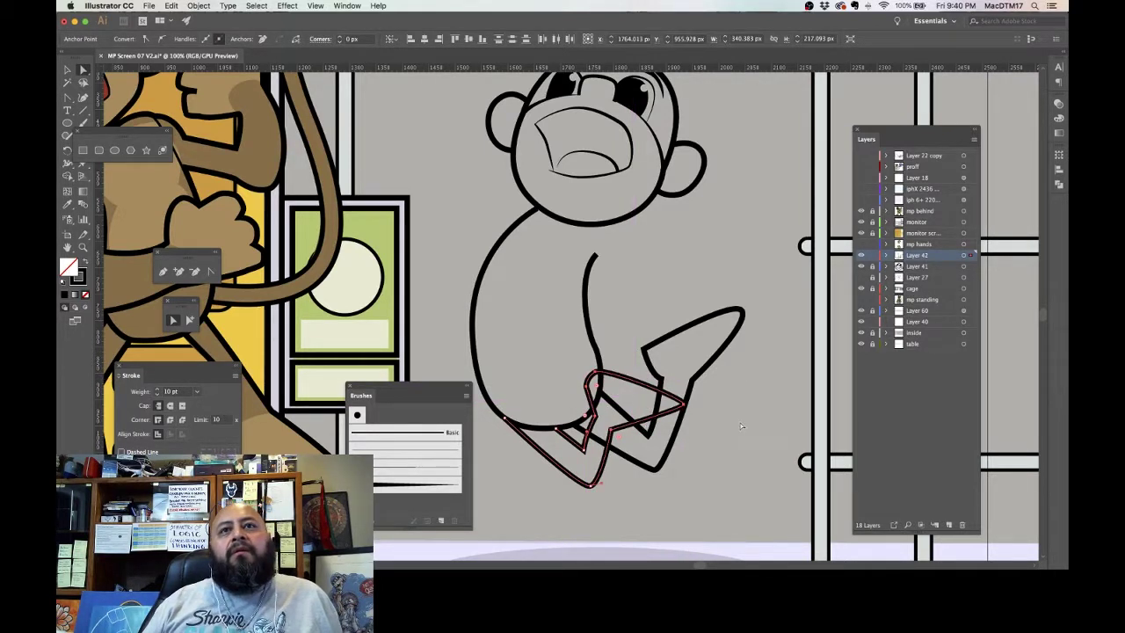
left_click(659, 461)
left_click(621, 495)
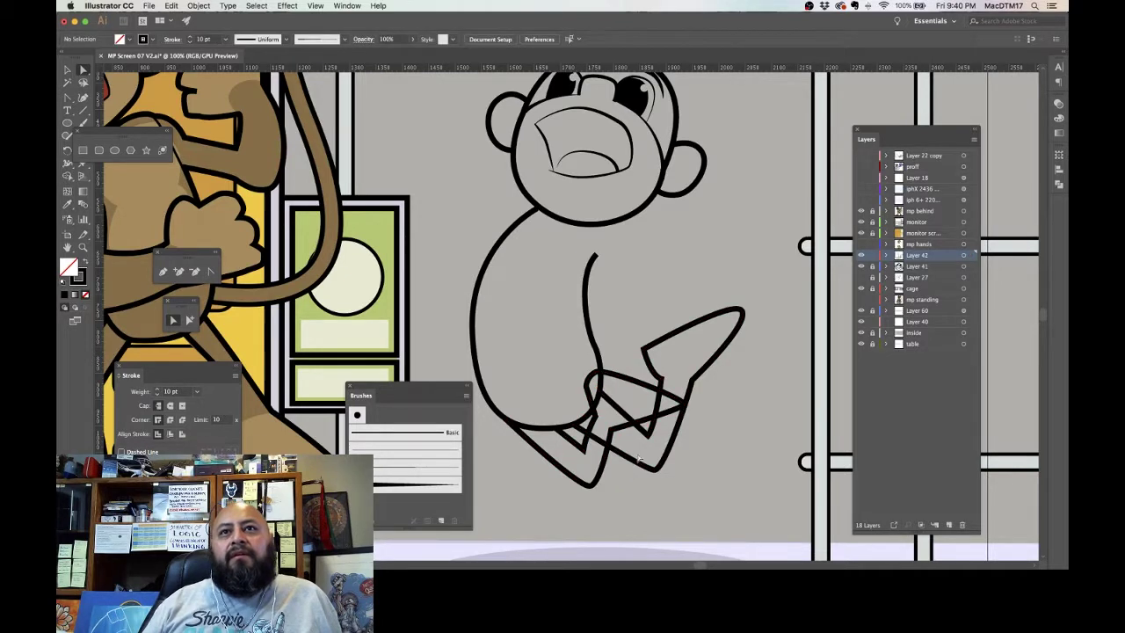
left_click_drag(615, 435, 634, 428)
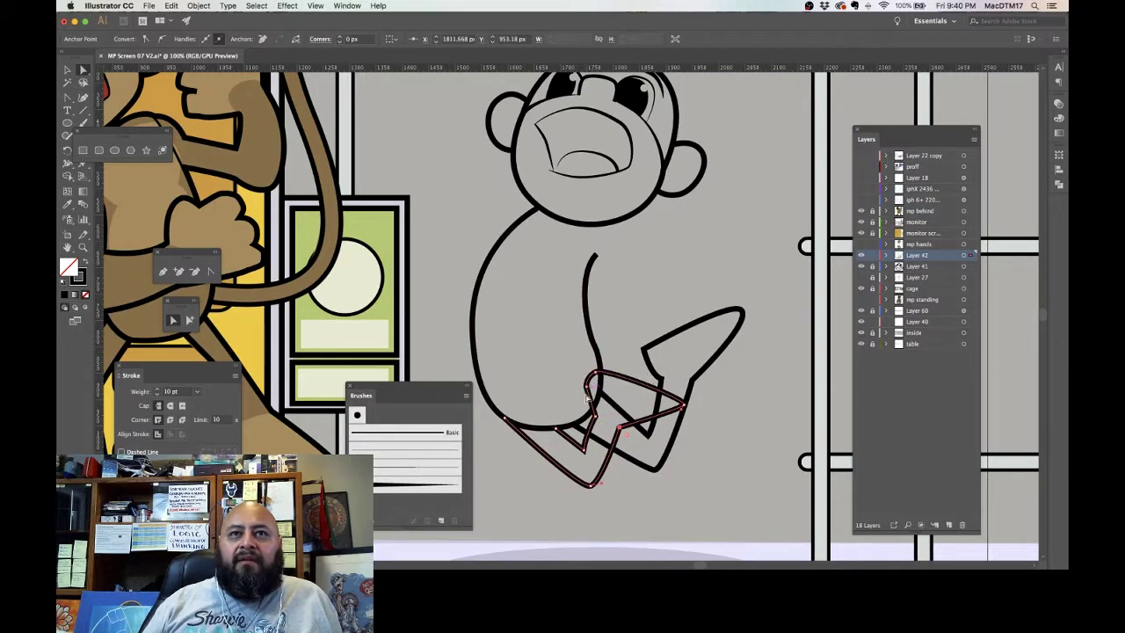
Step: Delete the upper anchor from the rounded heel of the lower leg's foot
left_click(591, 378)
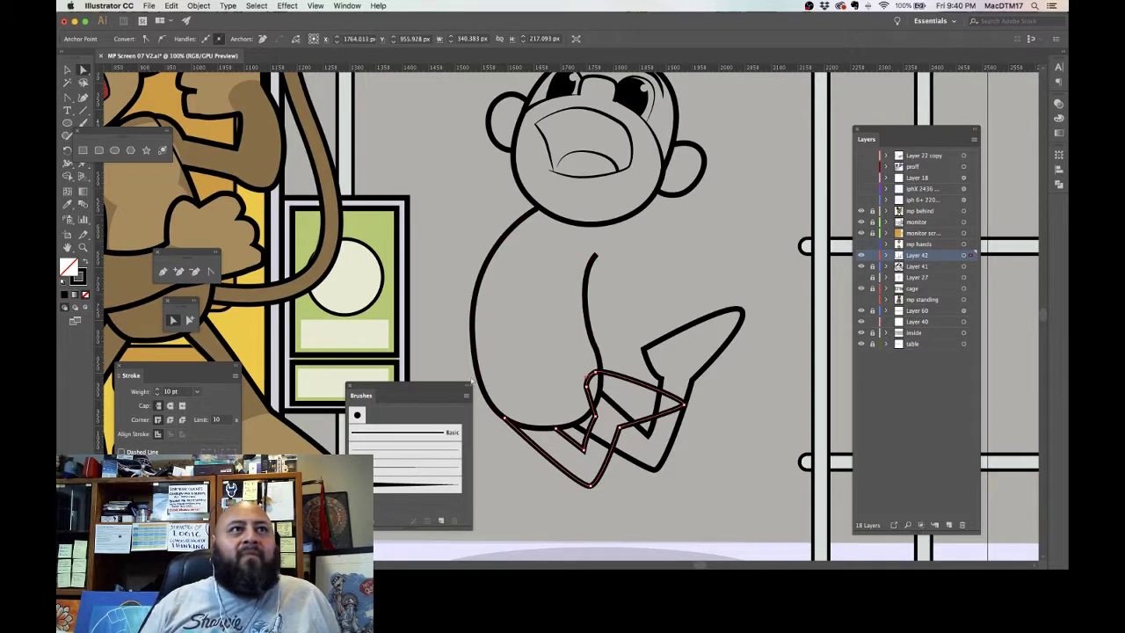
left_click(195, 271)
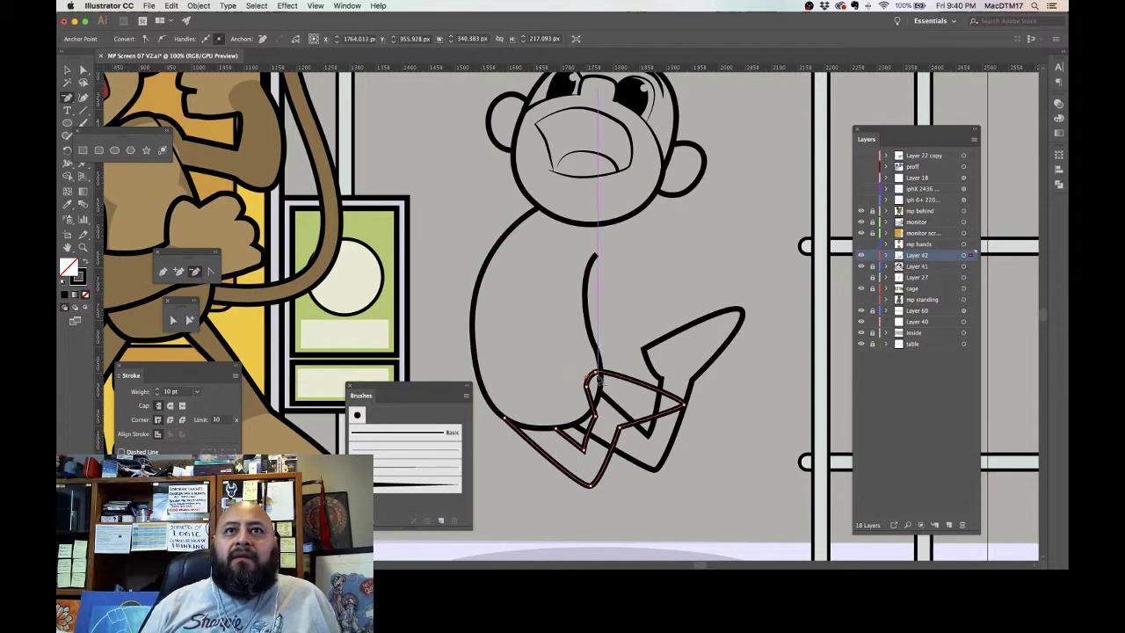
left_click(596, 373)
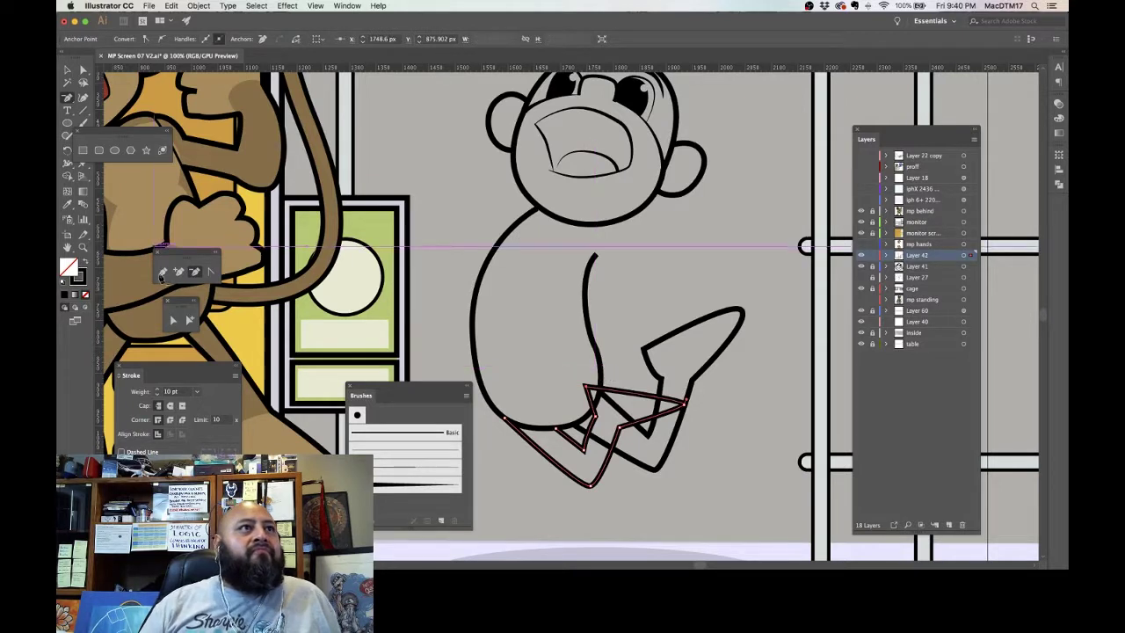
Step: Convert the lower foot's sharp heel corner to a small curve and move the heel anchor up and right
left_click(211, 271)
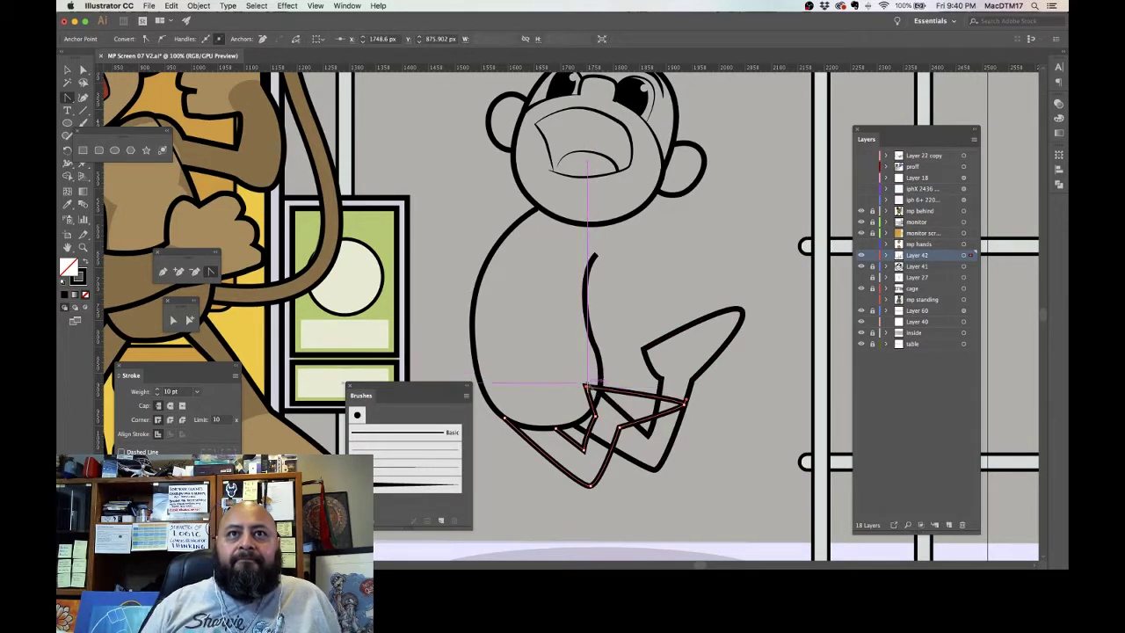
left_click_drag(587, 385, 582, 393)
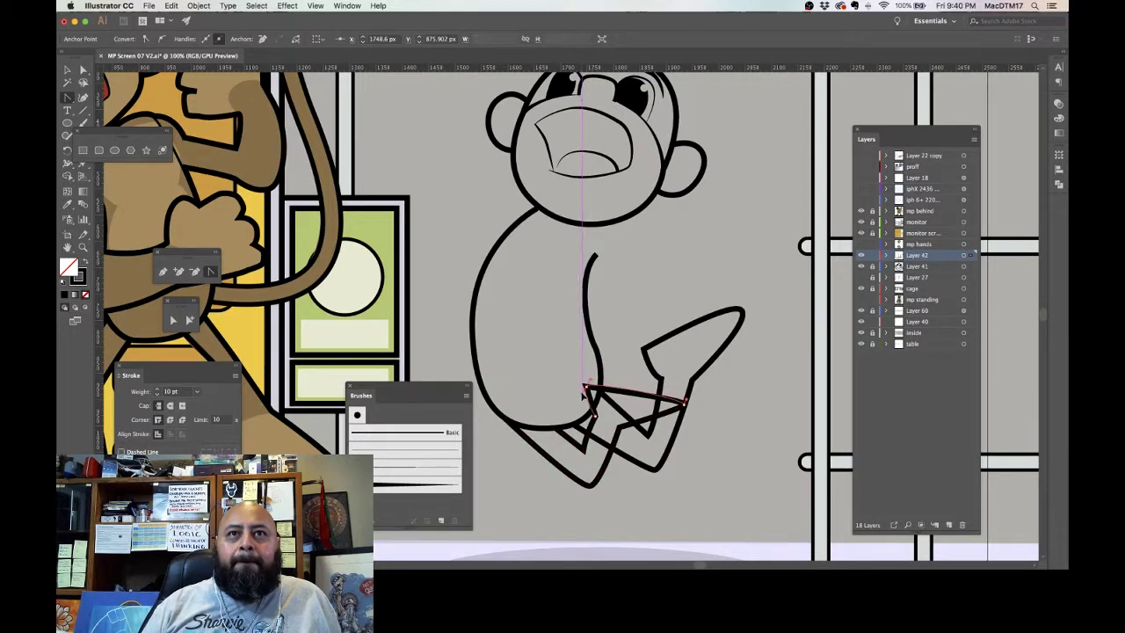
key("super+z")
left_click(173, 319)
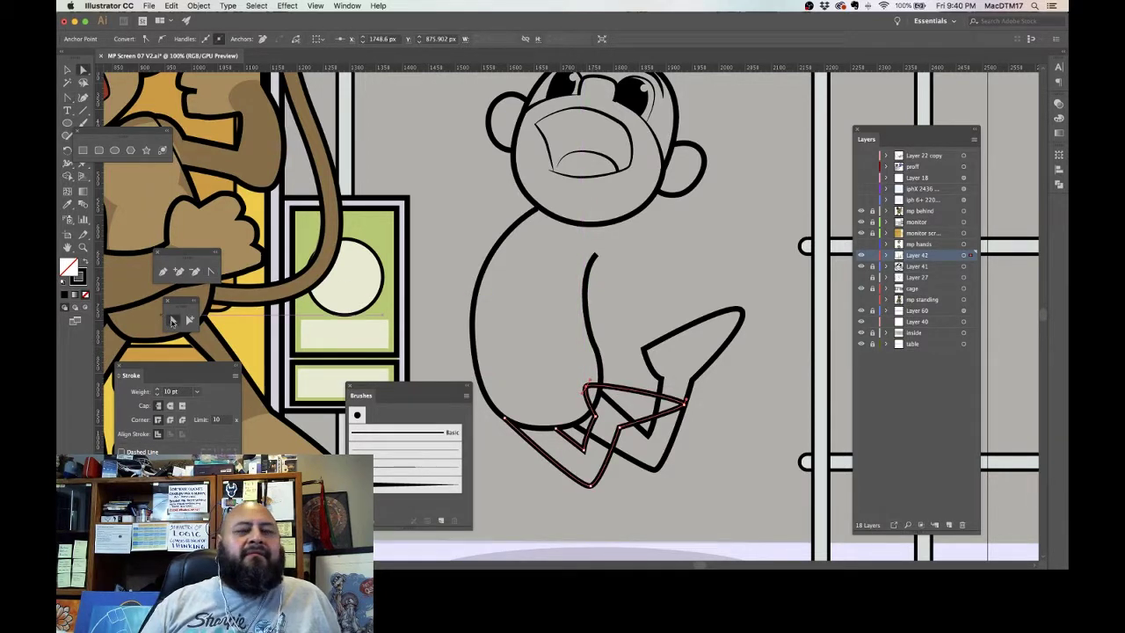
left_click_drag(588, 386, 595, 376)
left_click(730, 302)
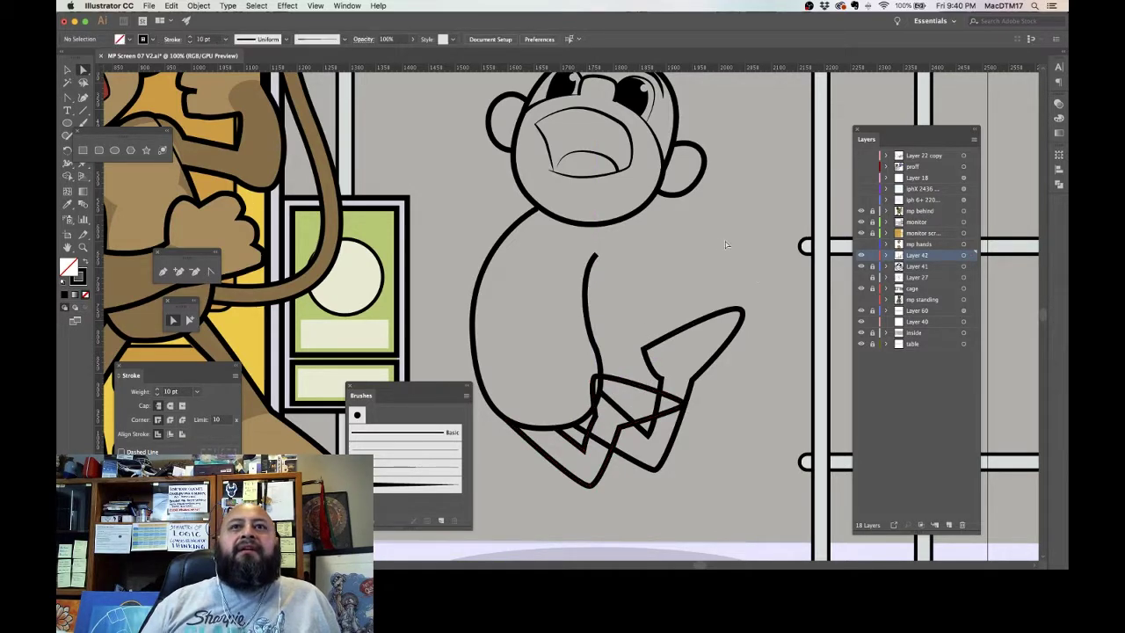
Step: Lower the toe tip of the other leg's raised foot so the foot becomes shorter and flatter
mouse_move(662, 288)
left_mouse_down()
mouse_move(723, 311)
mouse_move(661, 291)
left_mouse_up()
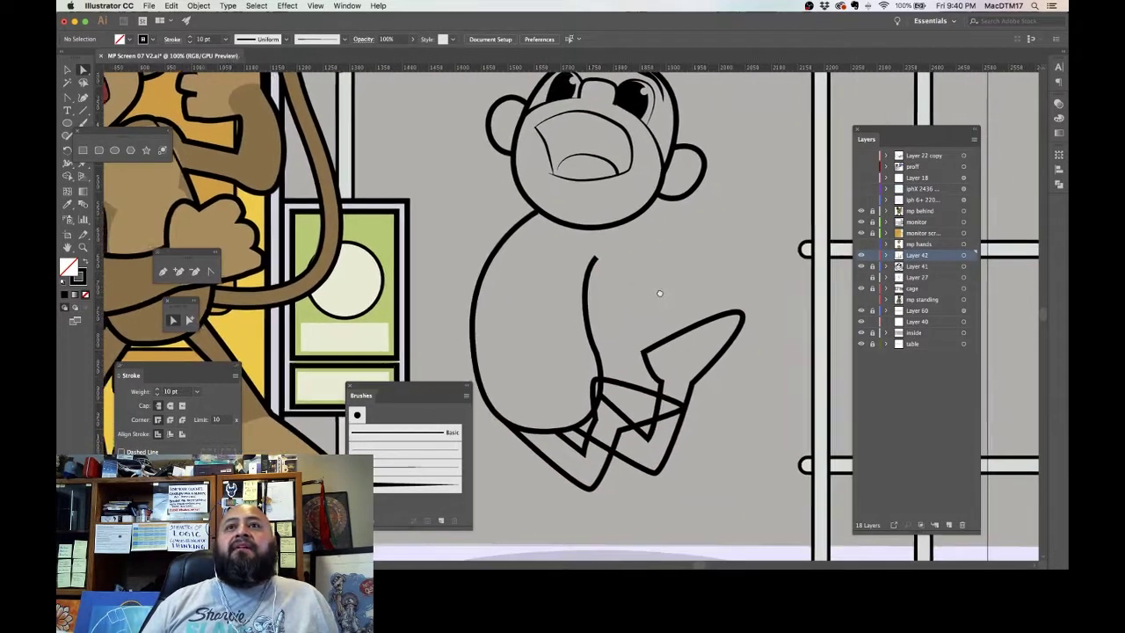
left_click(737, 339)
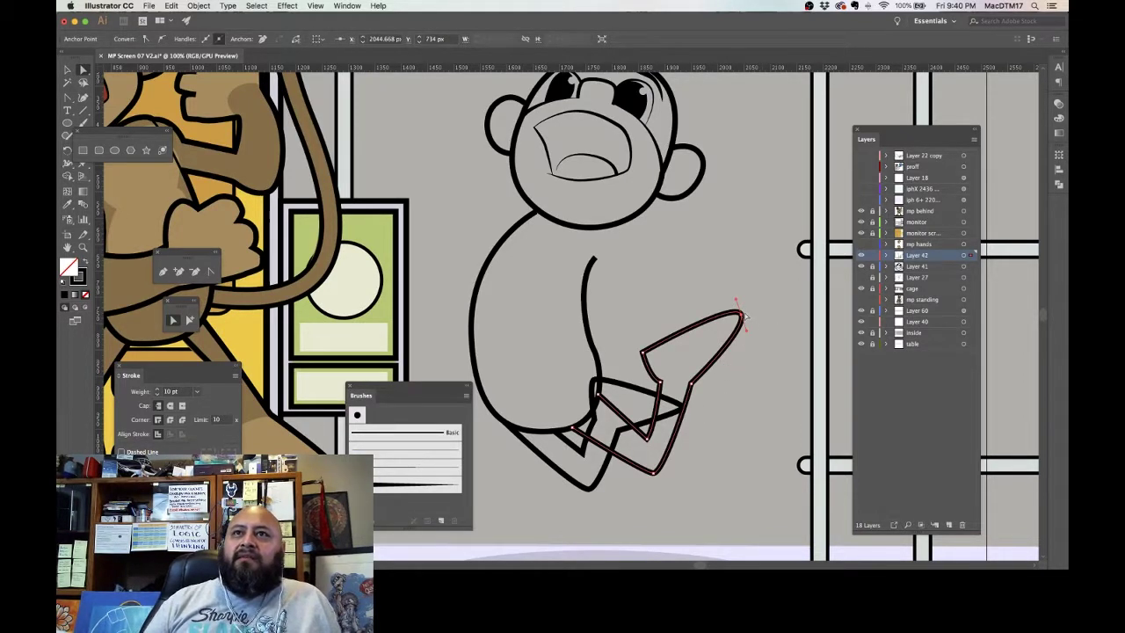
left_click_drag(738, 307, 742, 341)
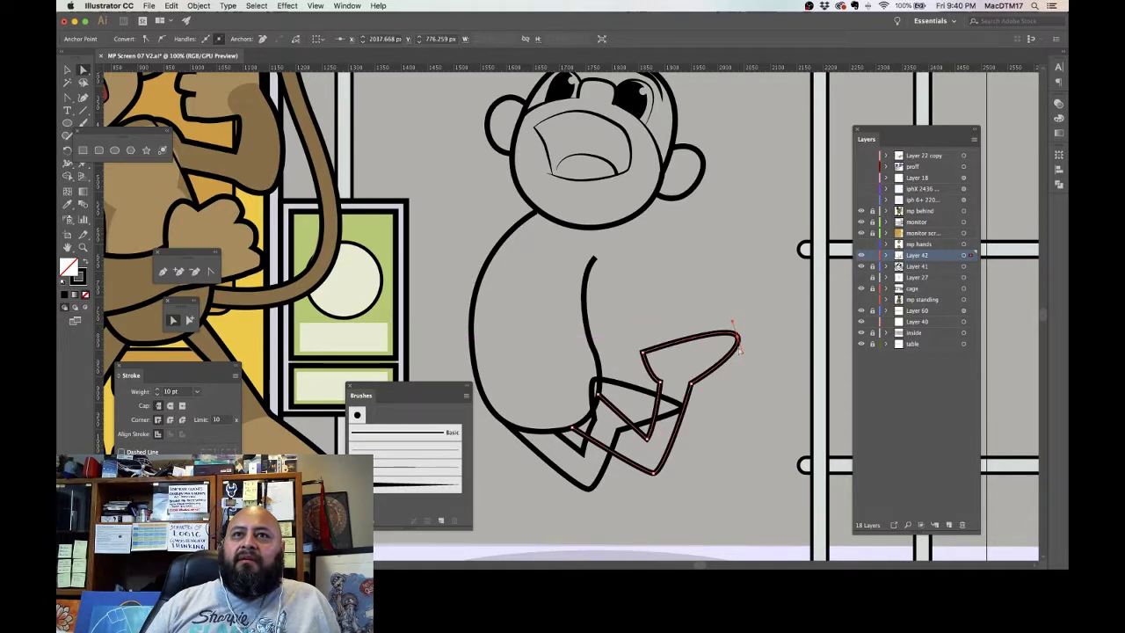
left_click(764, 398)
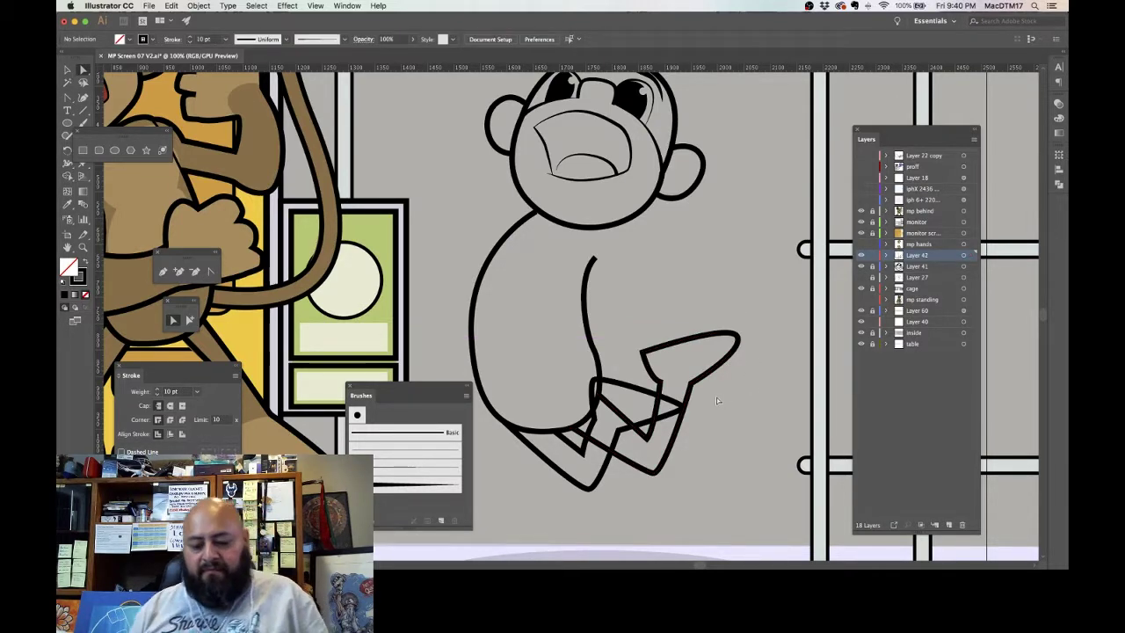
Step: Show the rough sketch on Layer 27 behind the monkey's outline
key("super+minus")
key("super+minus")
key("super+minus")
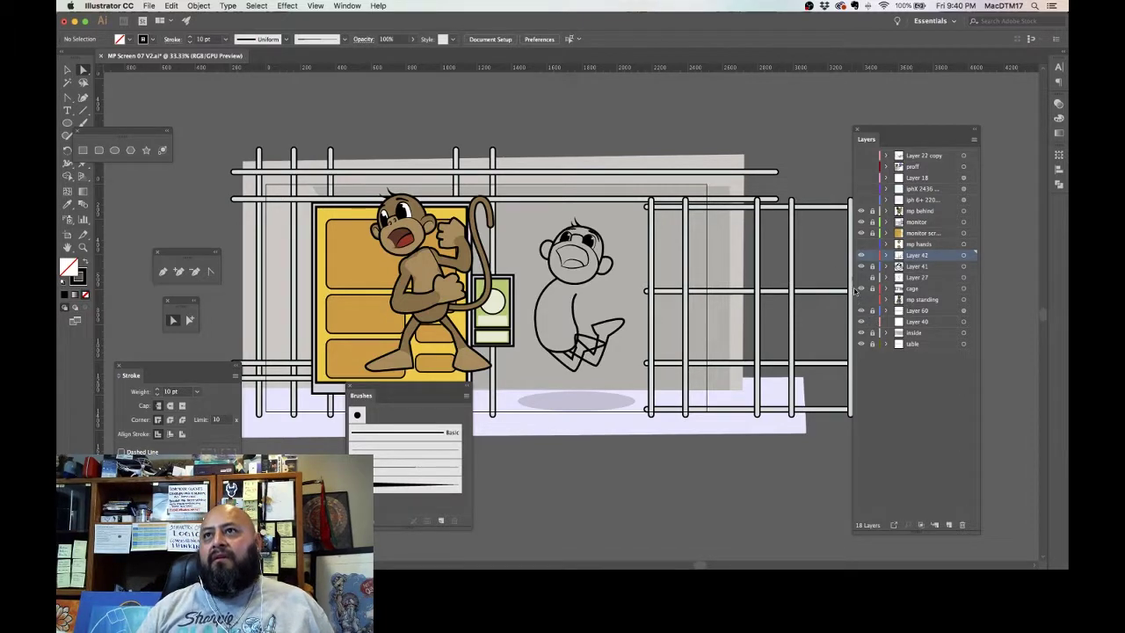
left_click(861, 282)
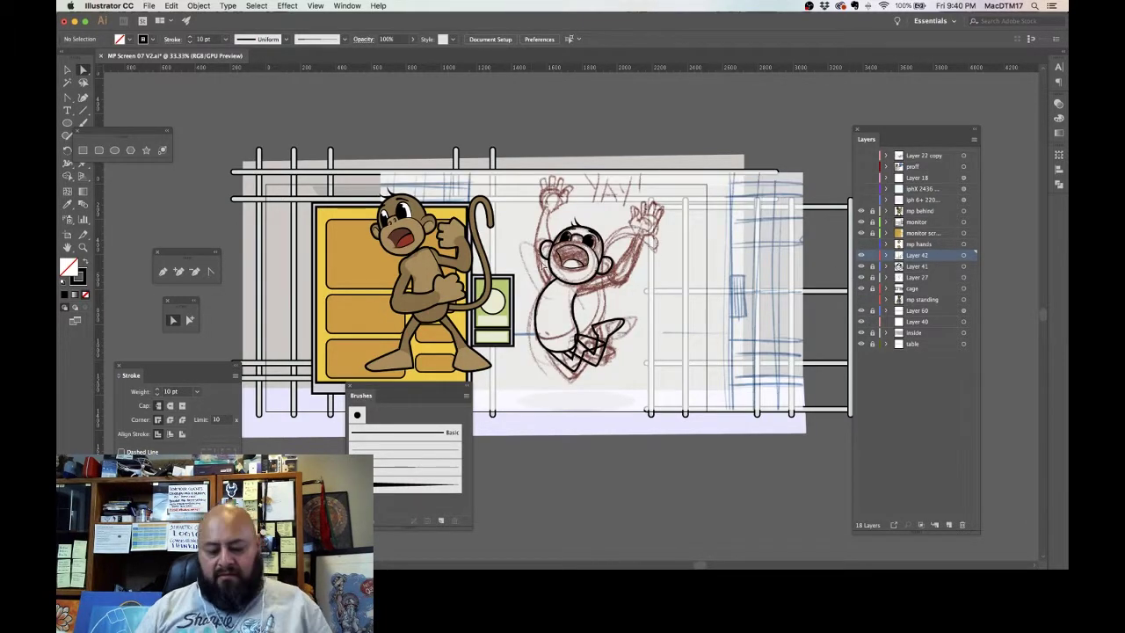
Step: Draw the underside of the raised upper arm with the Pen tool, from the top of the belly line toward the elbow
key("super+equal")
key("super+equal")
key("super+equal")
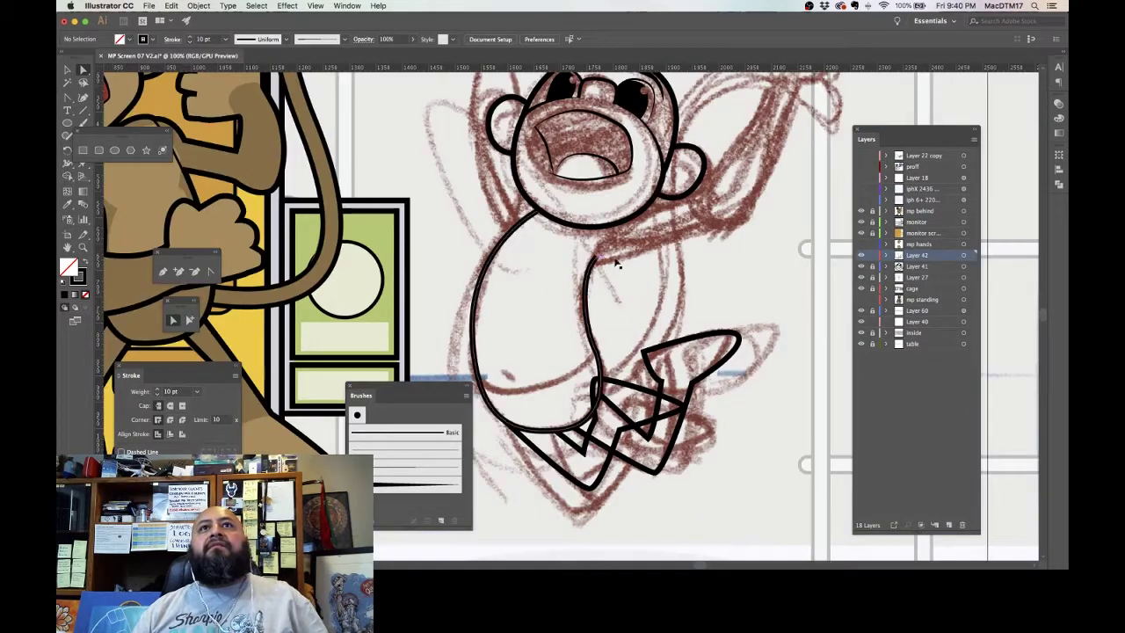
left_click_drag(635, 282, 582, 346)
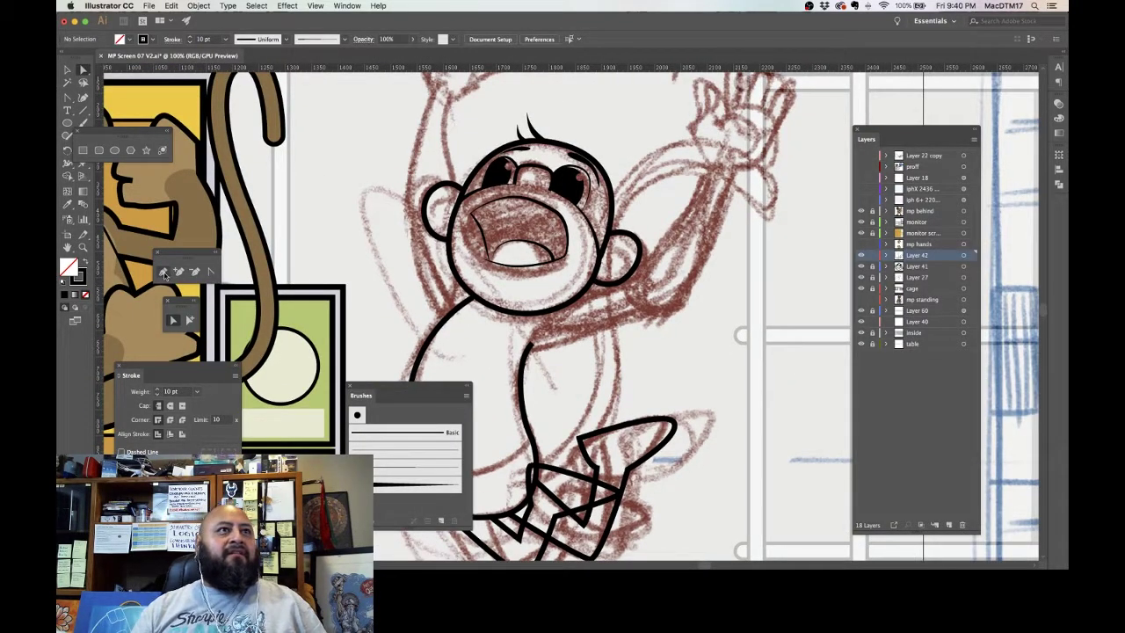
key("p")
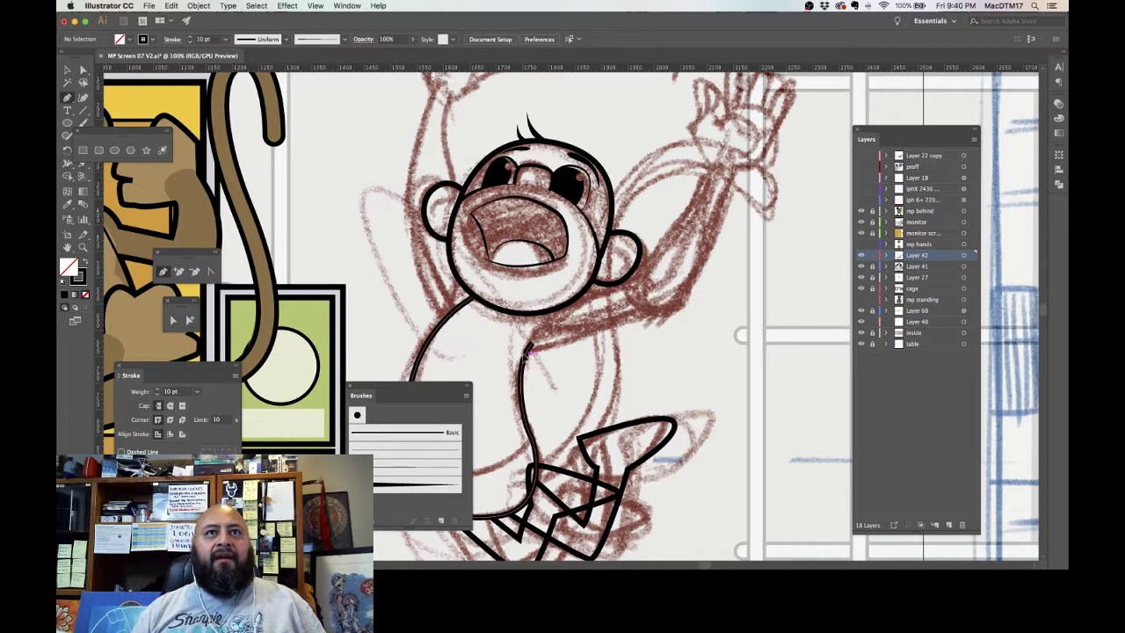
left_click_drag(533, 318, 647, 323)
left_click(645, 314)
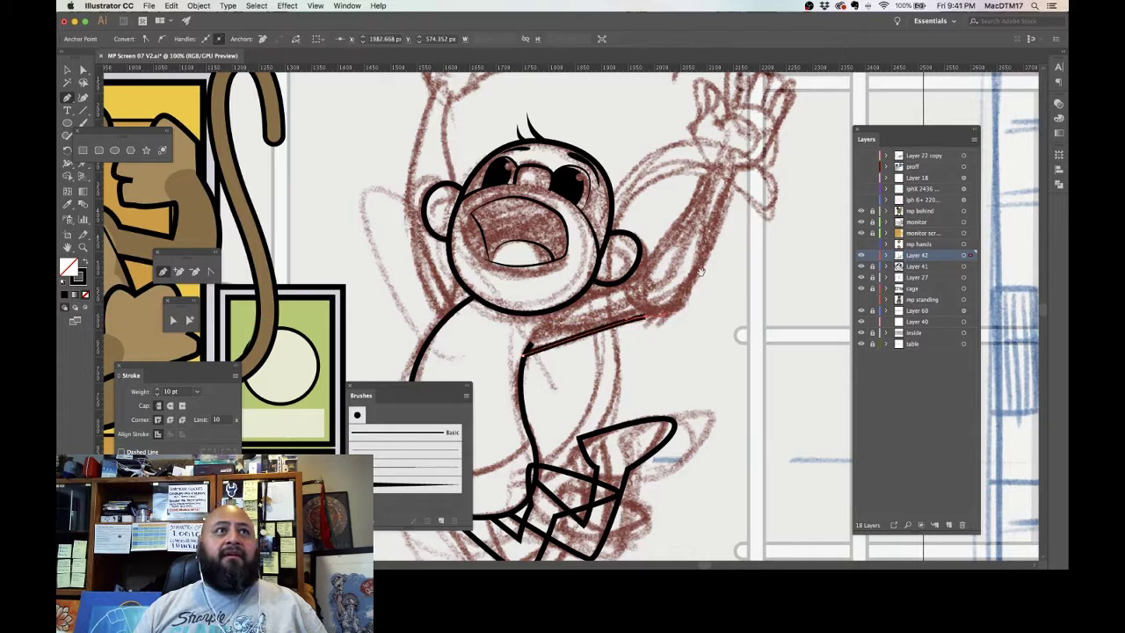
Step: Continue the arm's outline around the elbow, up the outer forearm to the wrist and out to the base of the palm
left_click_drag(688, 278, 787, 310)
scroll(720, 256, "right", 5)
scroll(720, 256, "up", 2)
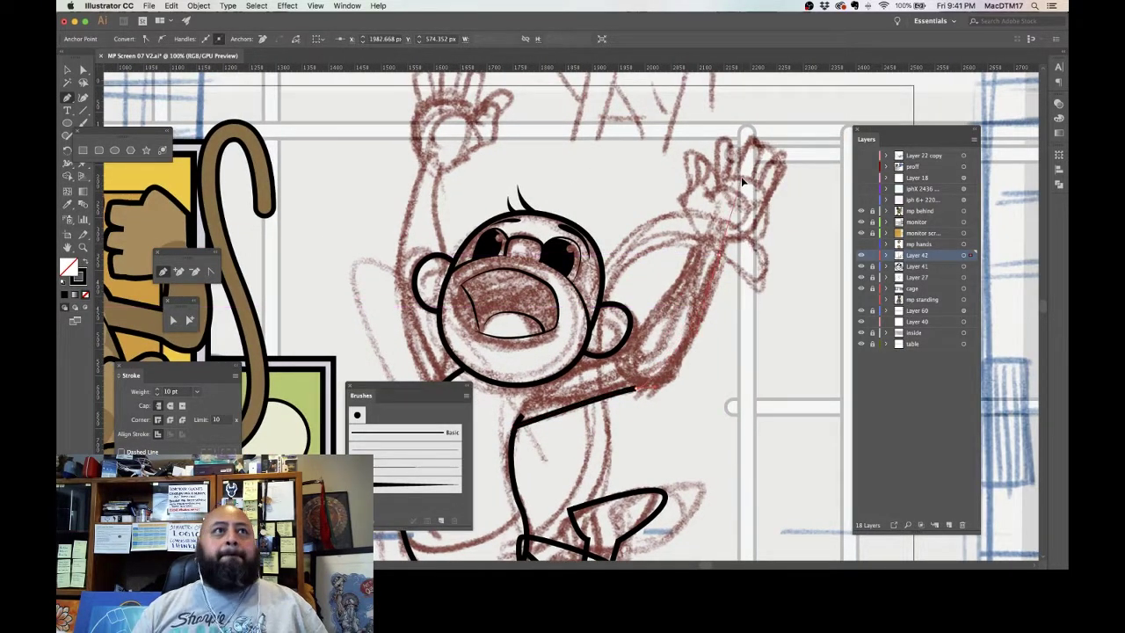
left_click_drag(742, 181, 738, 181)
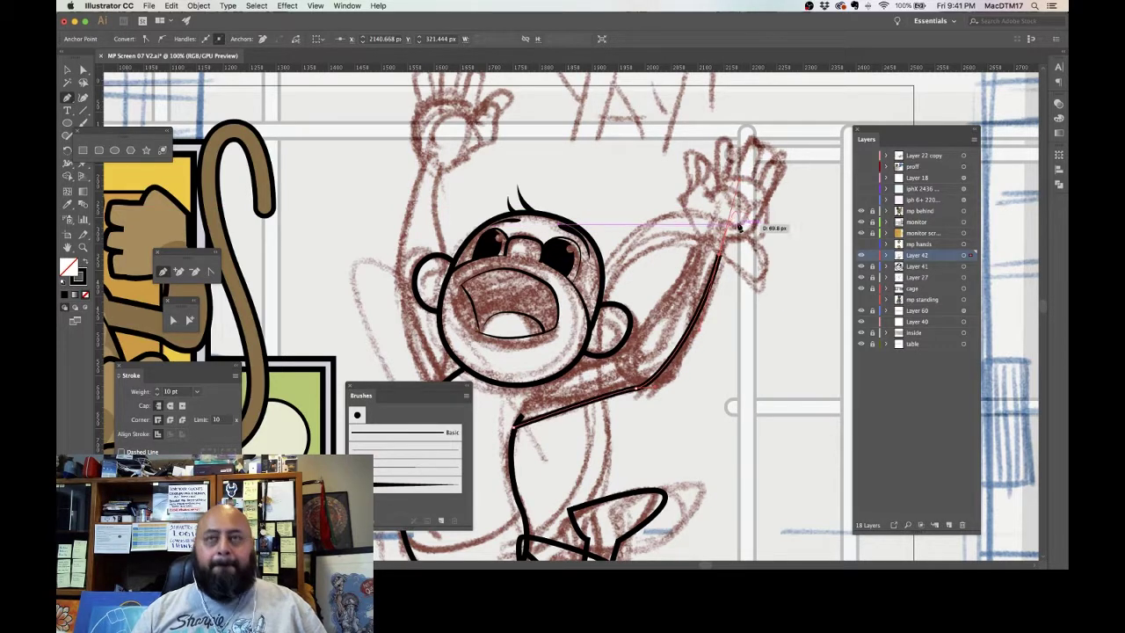
key("super+z")
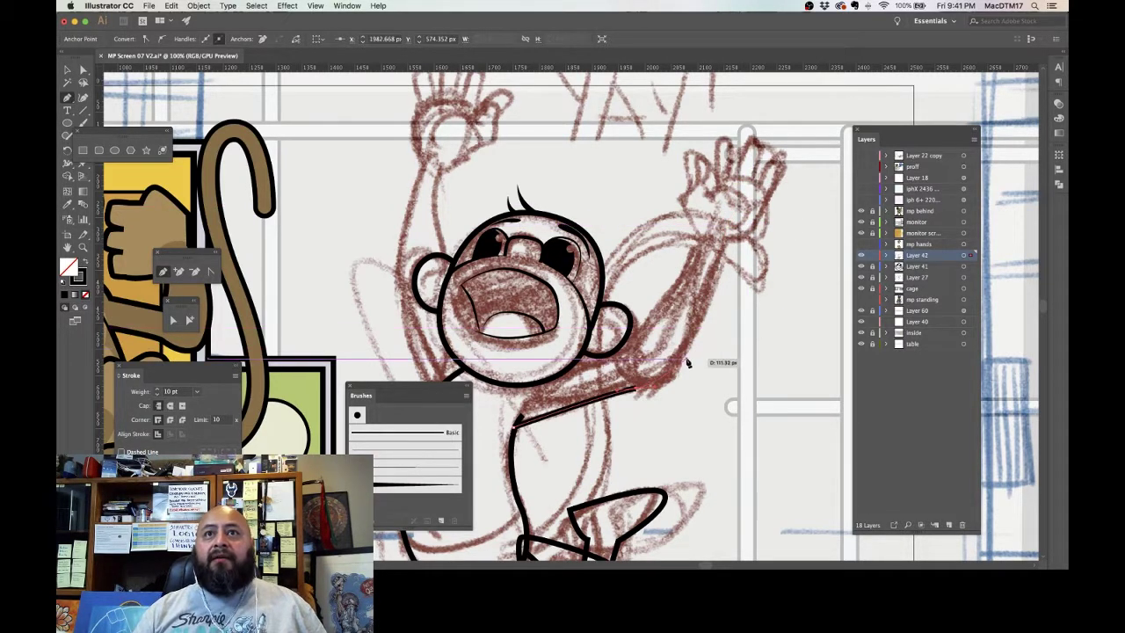
left_click_drag(687, 351, 697, 335)
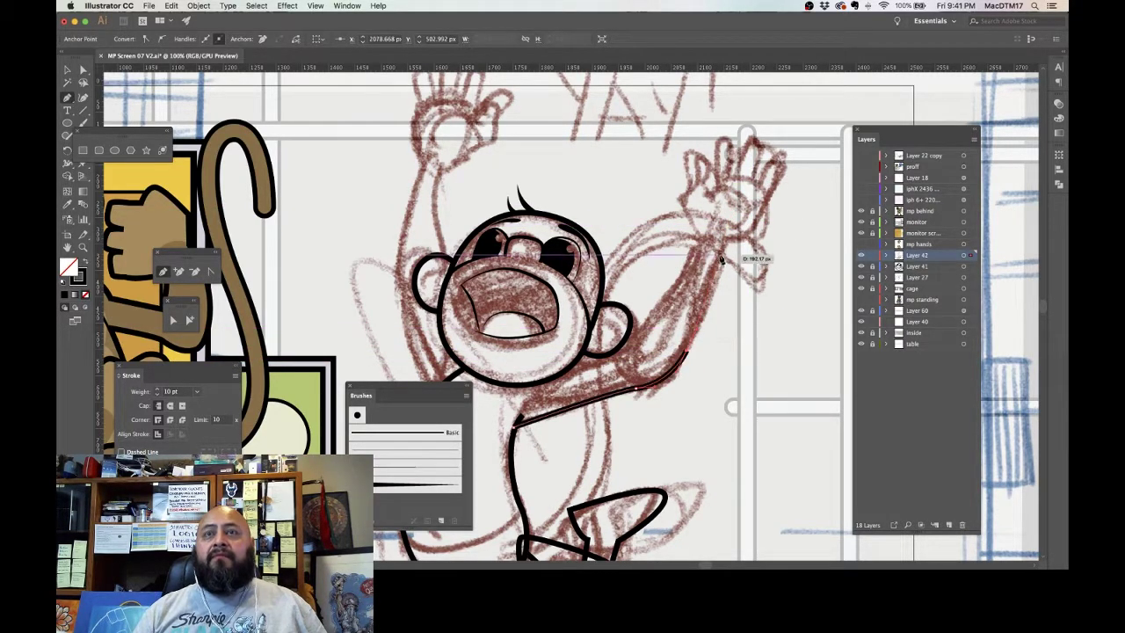
left_click_drag(723, 253, 763, 238)
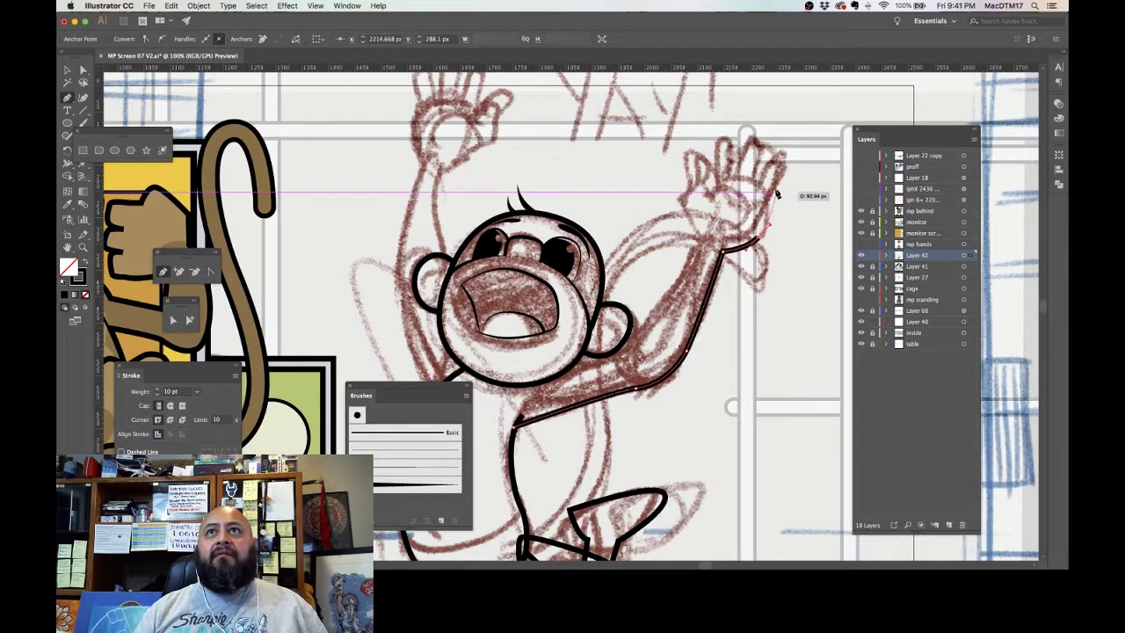
Step: Outline the palm of the raised hand across its top edge and down its inner side to the wrist
left_click(773, 190)
left_click_drag(709, 185, 700, 195)
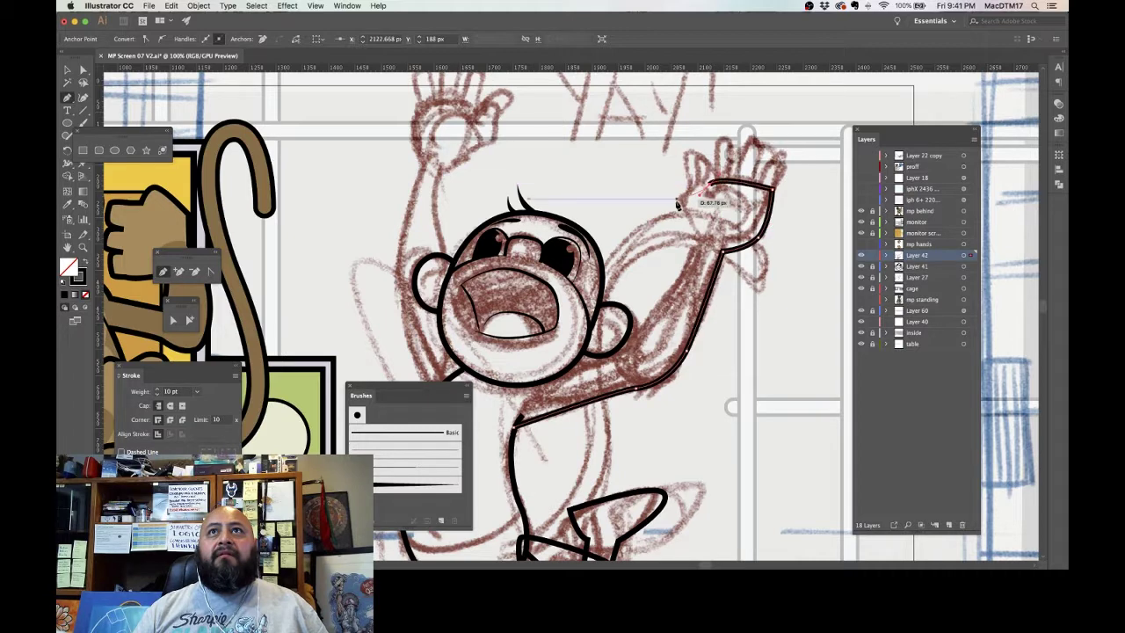
left_click(681, 190)
left_click_drag(698, 240, 706, 249)
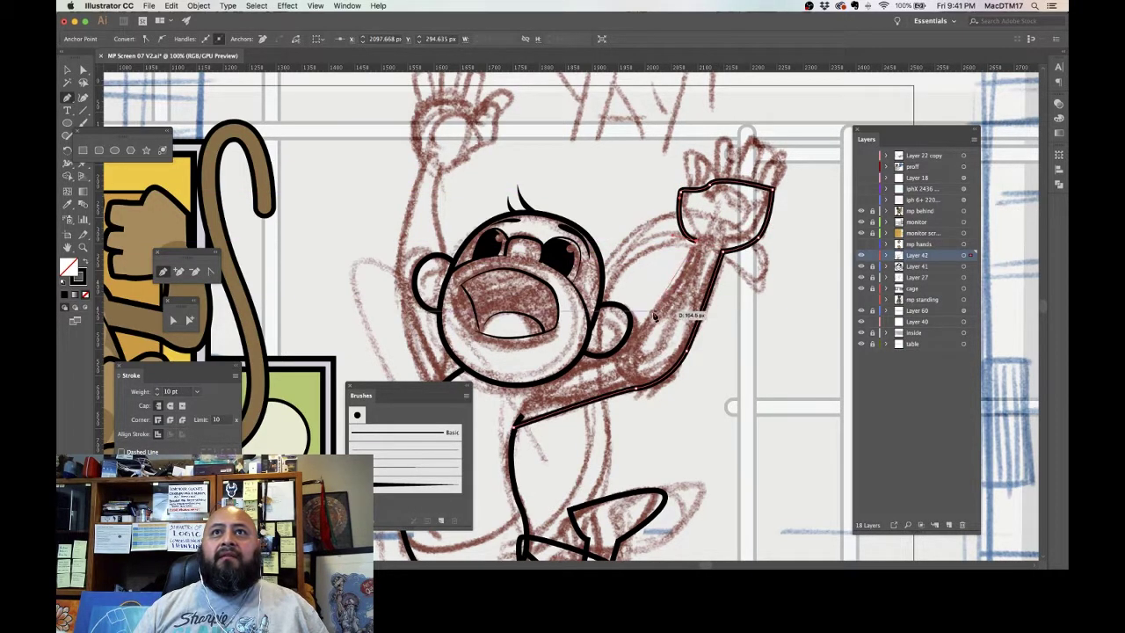
Step: Continue the outline down the inner forearm to the elbow crease and along the upper arm to beneath the chin
left_click_drag(666, 294, 646, 311)
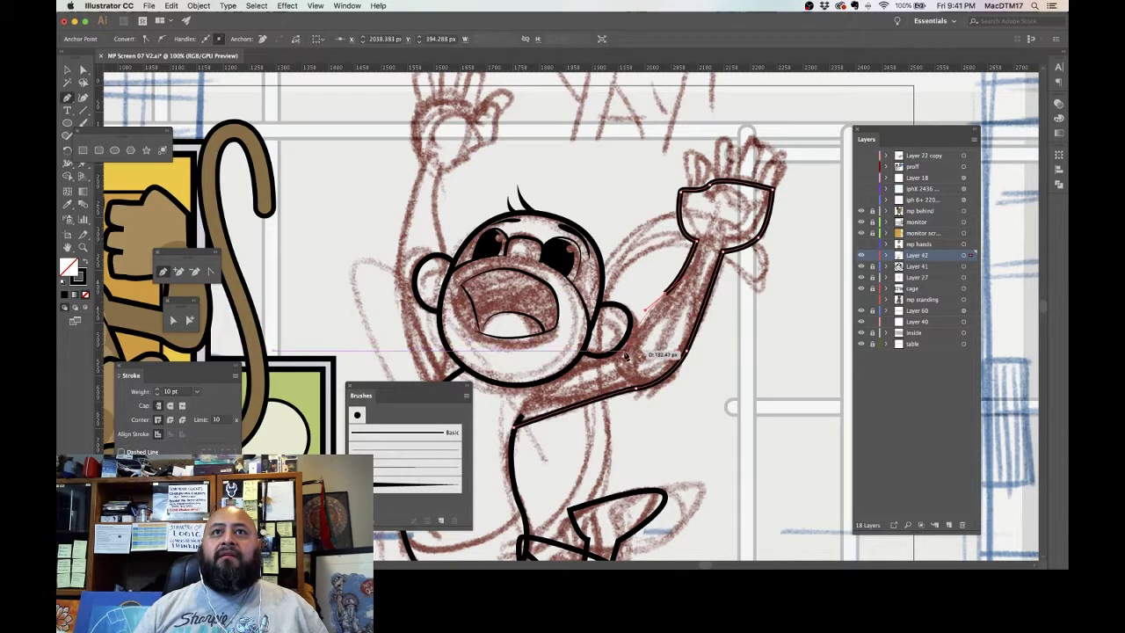
left_click_drag(628, 349, 580, 374)
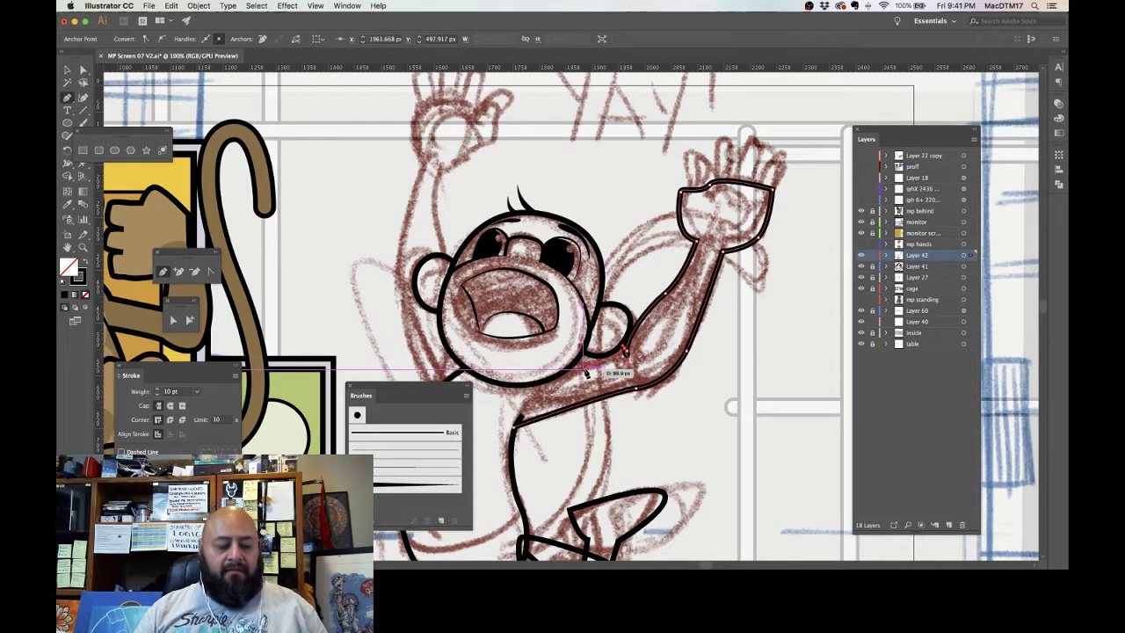
left_click(626, 352)
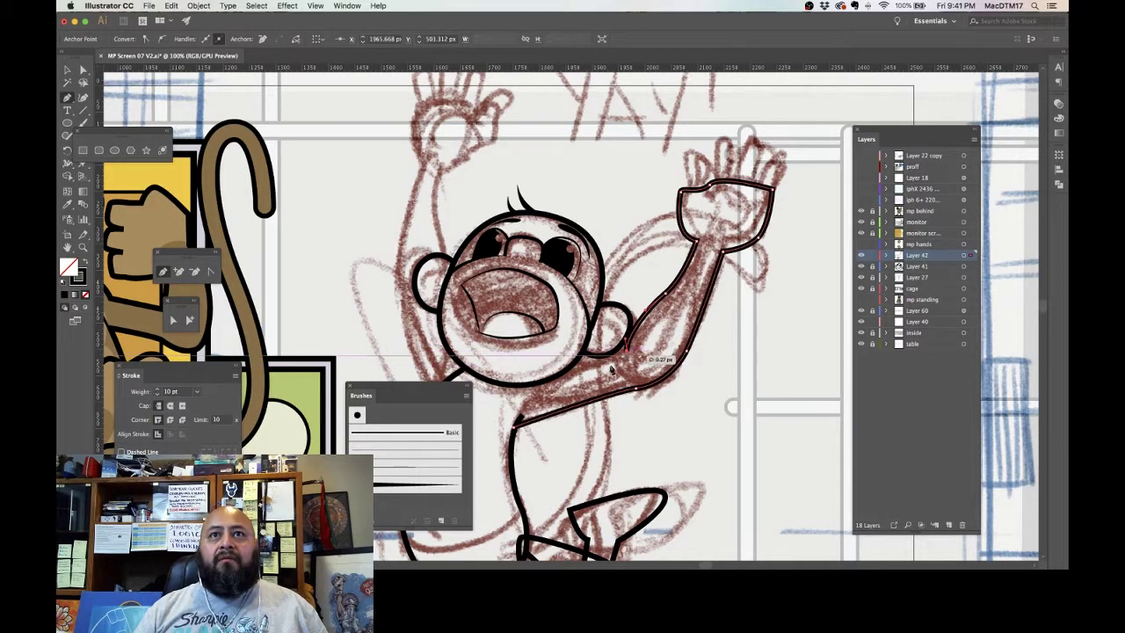
left_click_drag(582, 368, 531, 385)
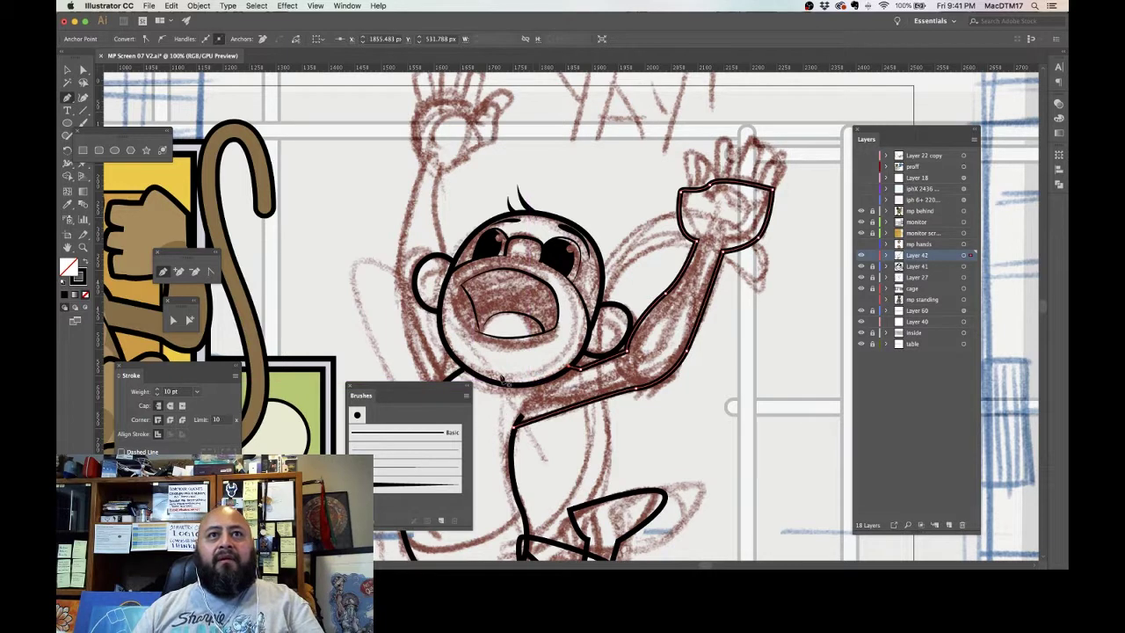
Step: Outline the palm of the other raised hand, from the inner wrist over the top edge to the outer wrist
left_click_drag(538, 314, 642, 290)
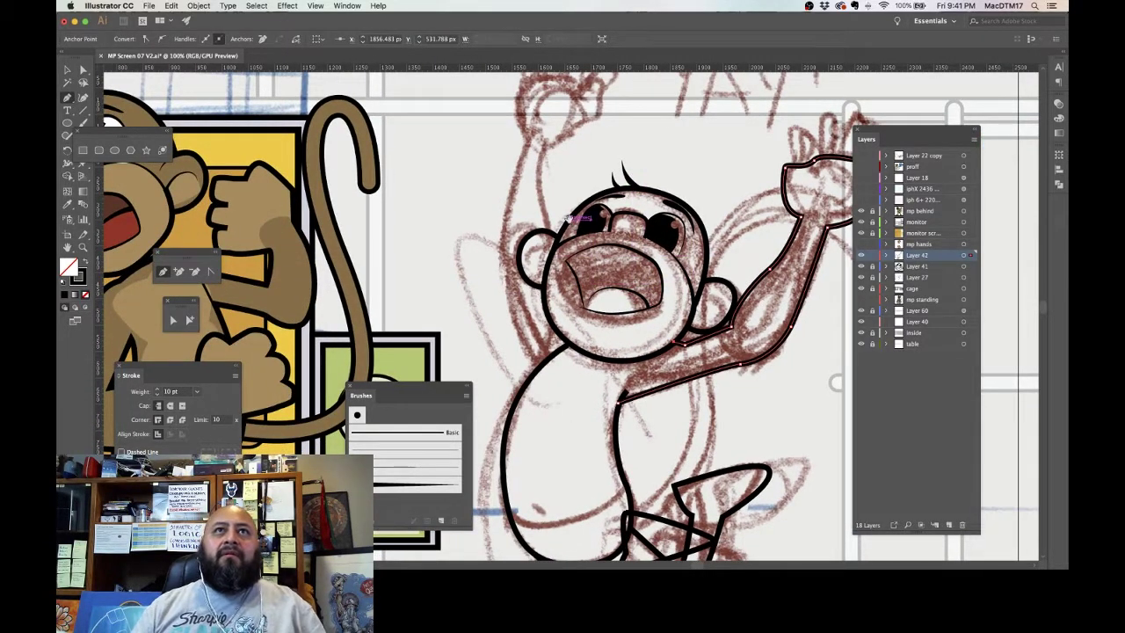
scroll(576, 220, "up", 3)
scroll(576, 220, "left", 1)
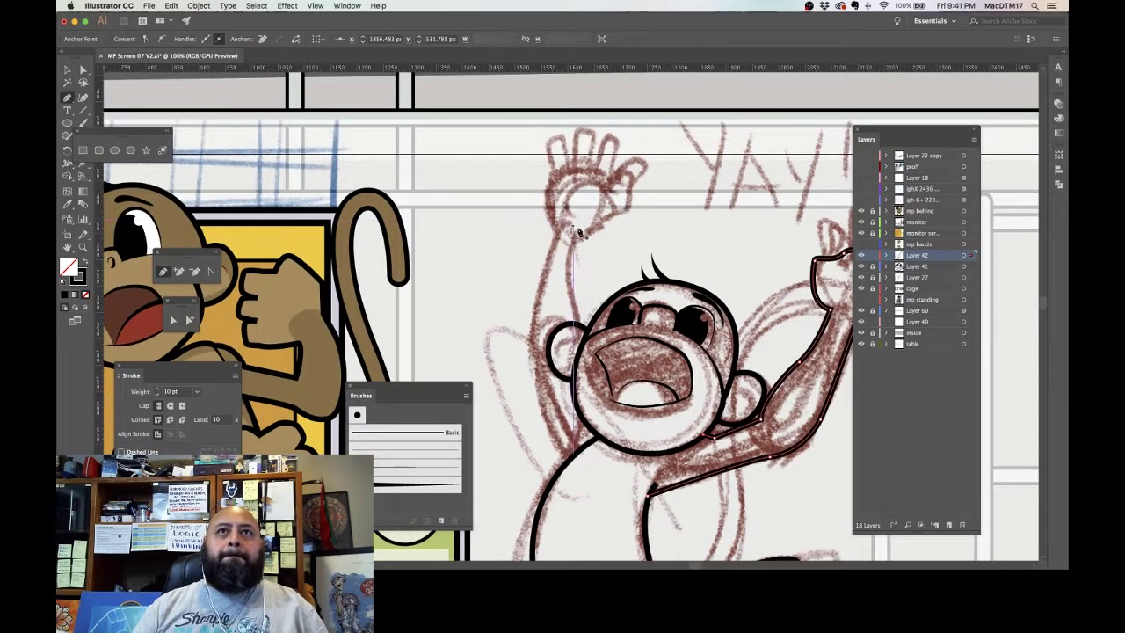
left_click(627, 211)
left_click_drag(611, 189, 571, 236)
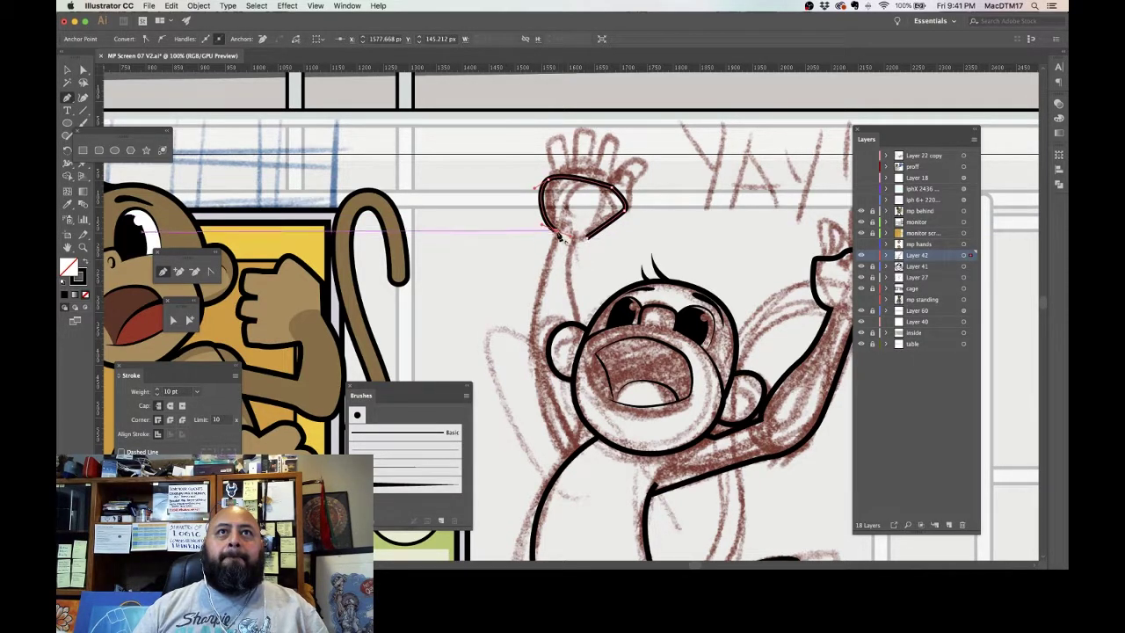
left_click(556, 232)
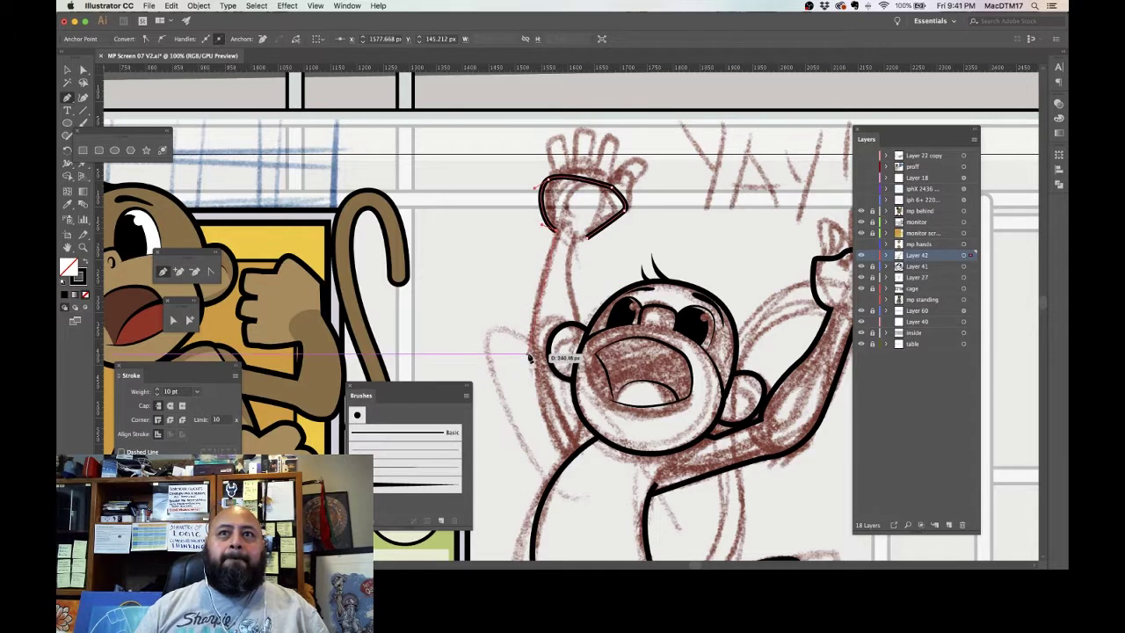
left_click_drag(534, 352, 550, 431)
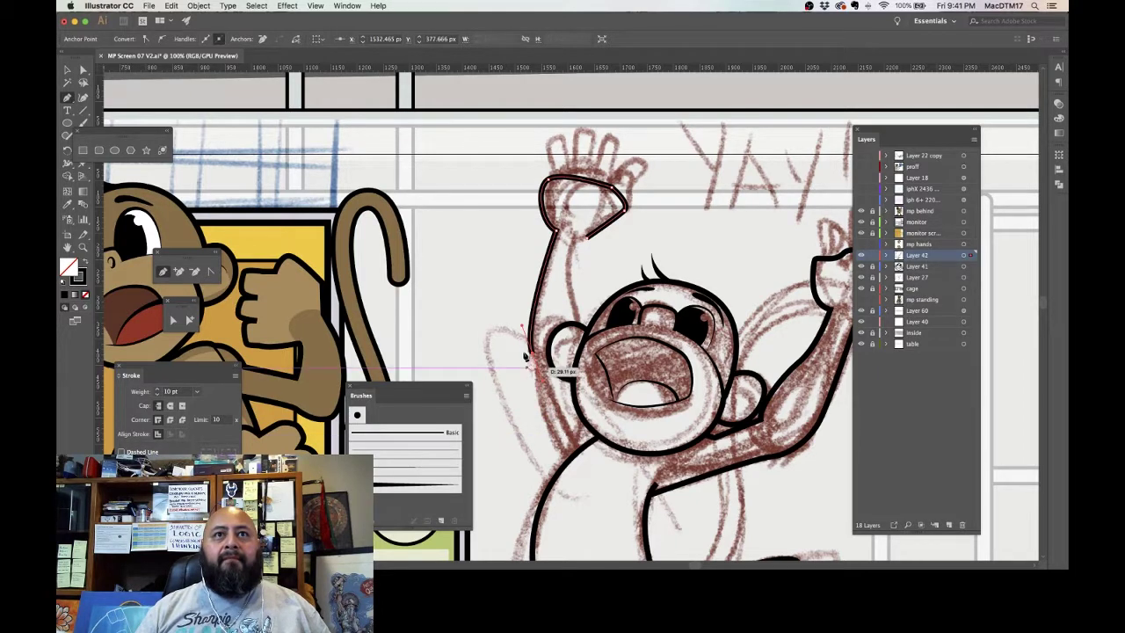
left_click_drag(531, 353, 556, 411)
key("super+z")
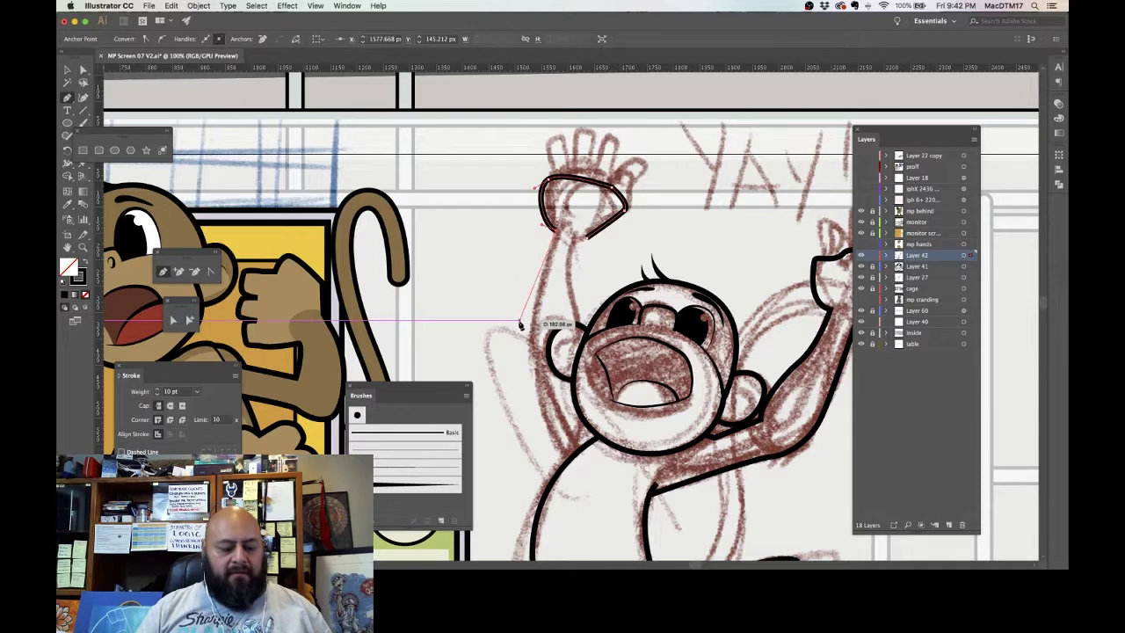
key("super+z")
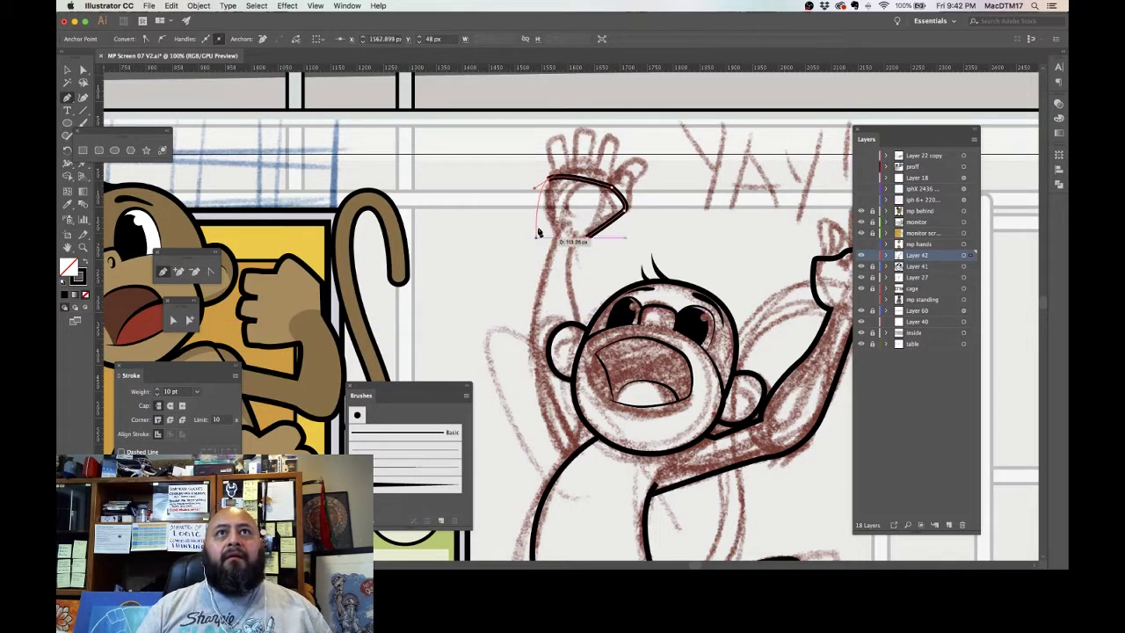
Step: Redraw the palm's outer edge to the wrist and curve the outline down the outer forearm past the elbow
left_click_drag(553, 234, 555, 238)
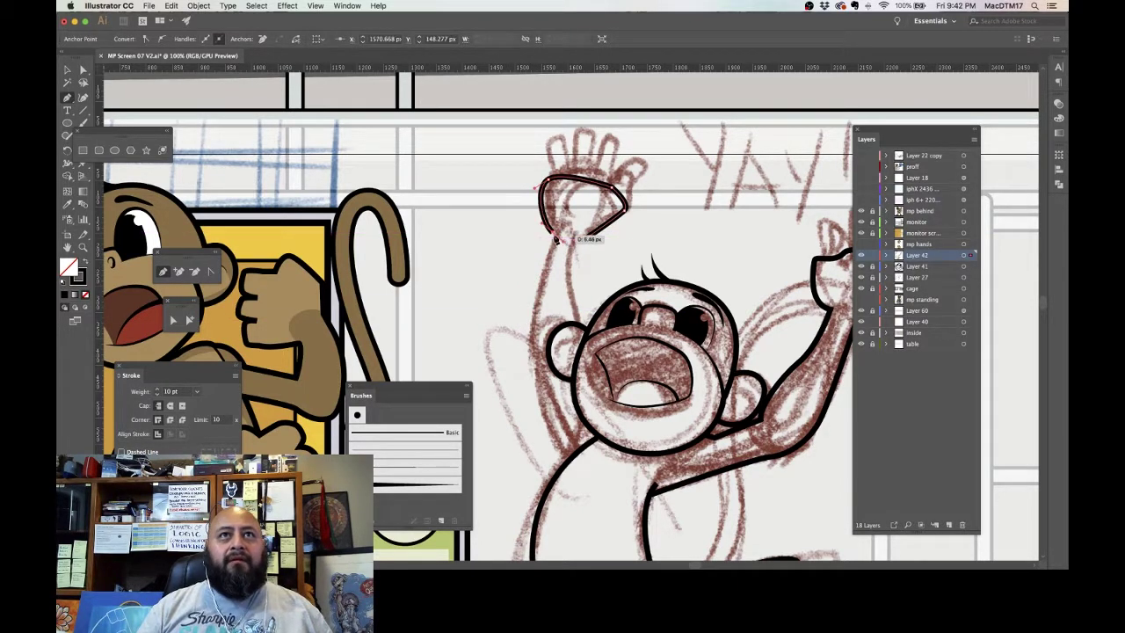
left_click(552, 234)
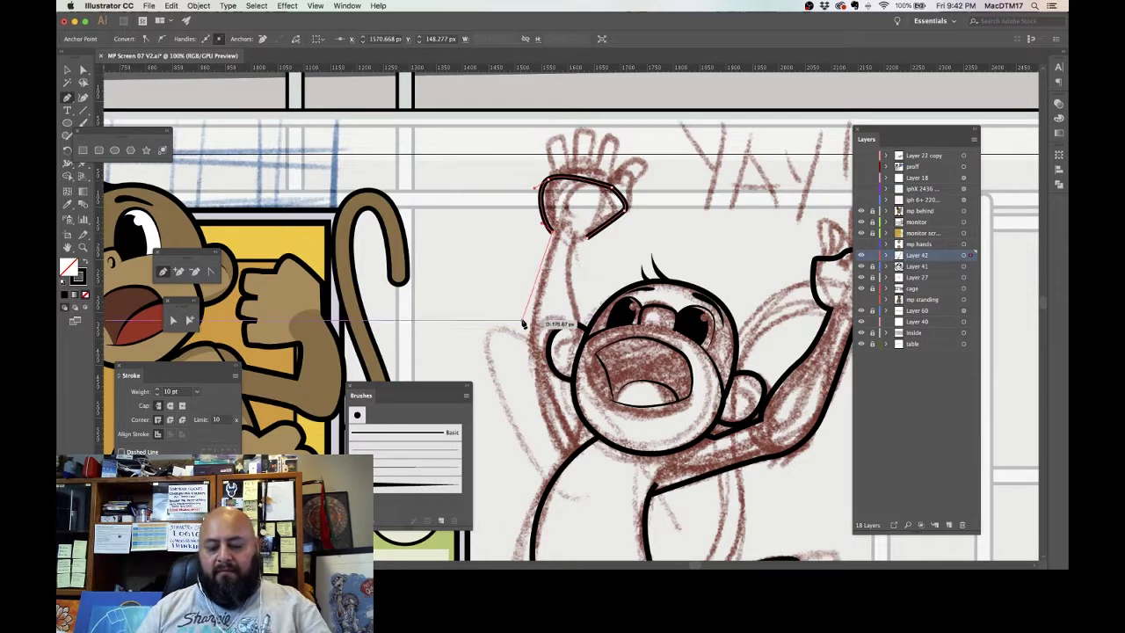
key("super+=")
key("super+=")
left_click_drag(575, 350, 580, 171)
scroll(579, 170, "down", 1)
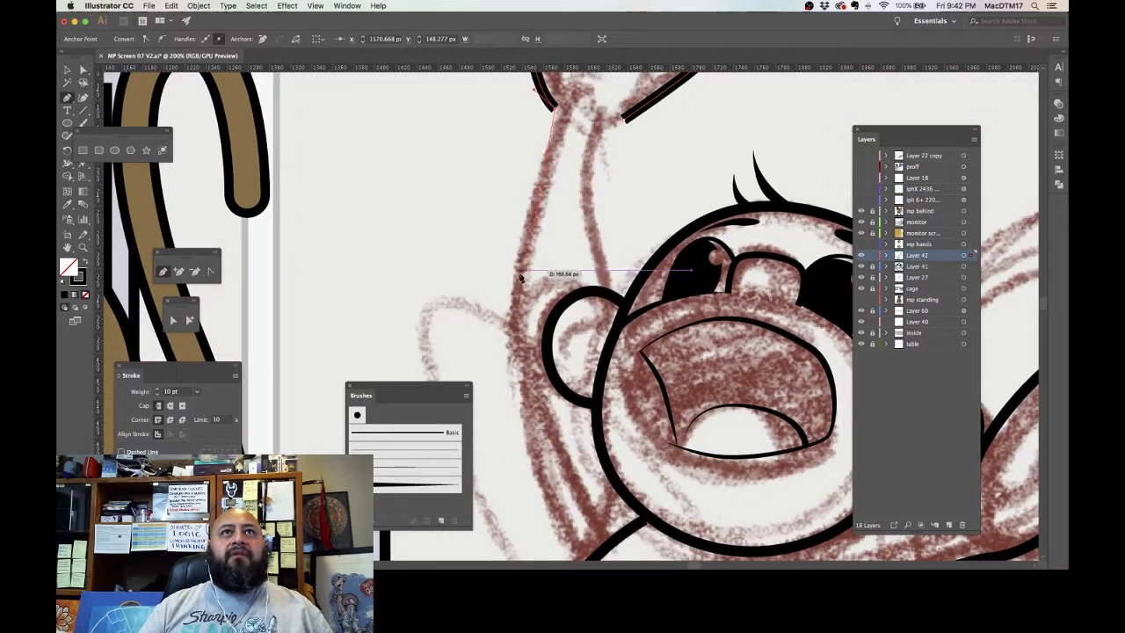
left_click(502, 321)
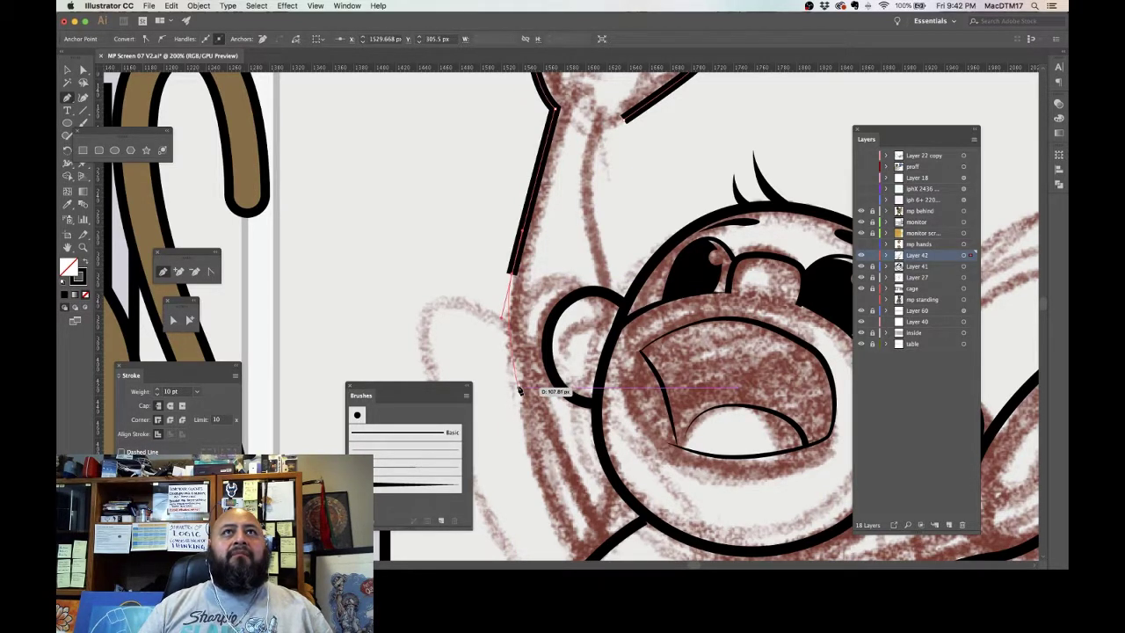
key("super+z")
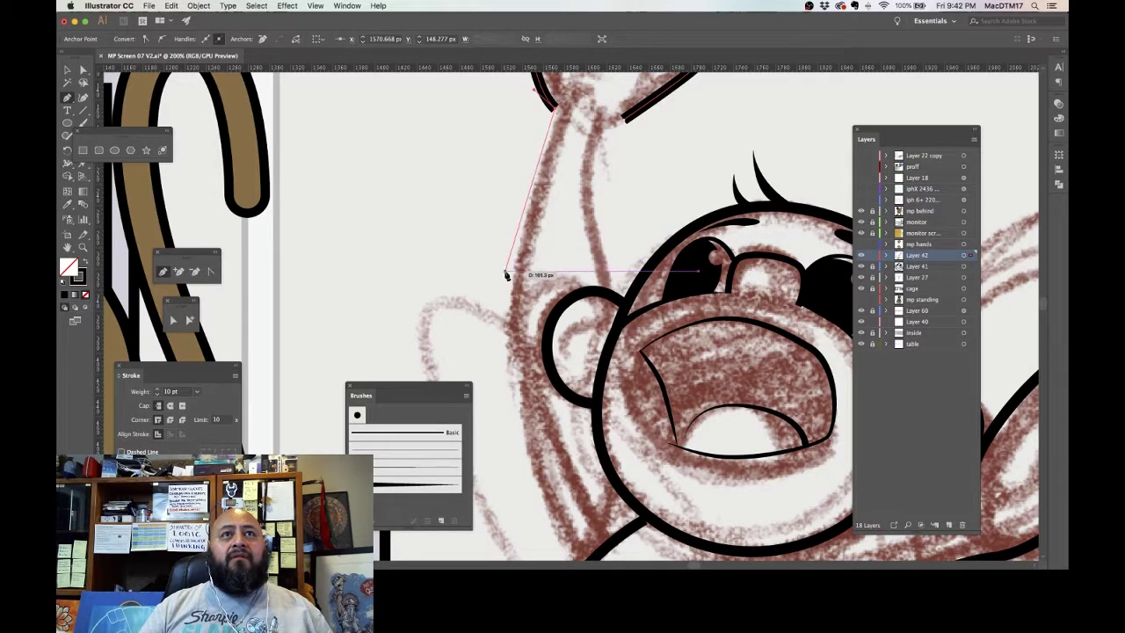
left_click_drag(506, 275, 502, 328)
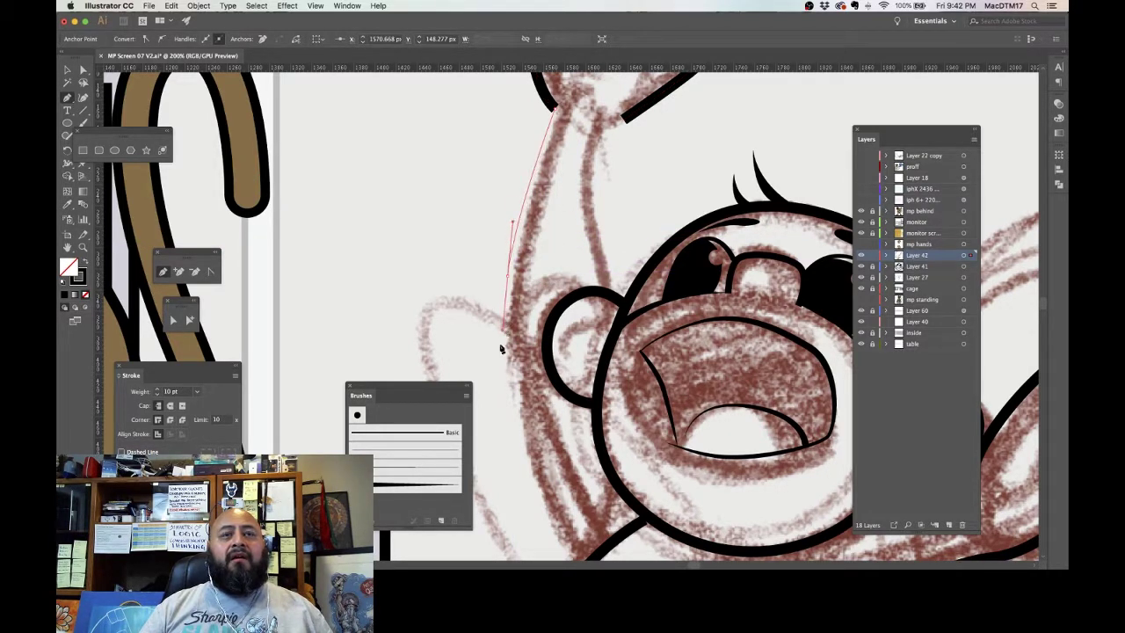
left_click(516, 379)
left_click_drag(526, 421, 479, 291)
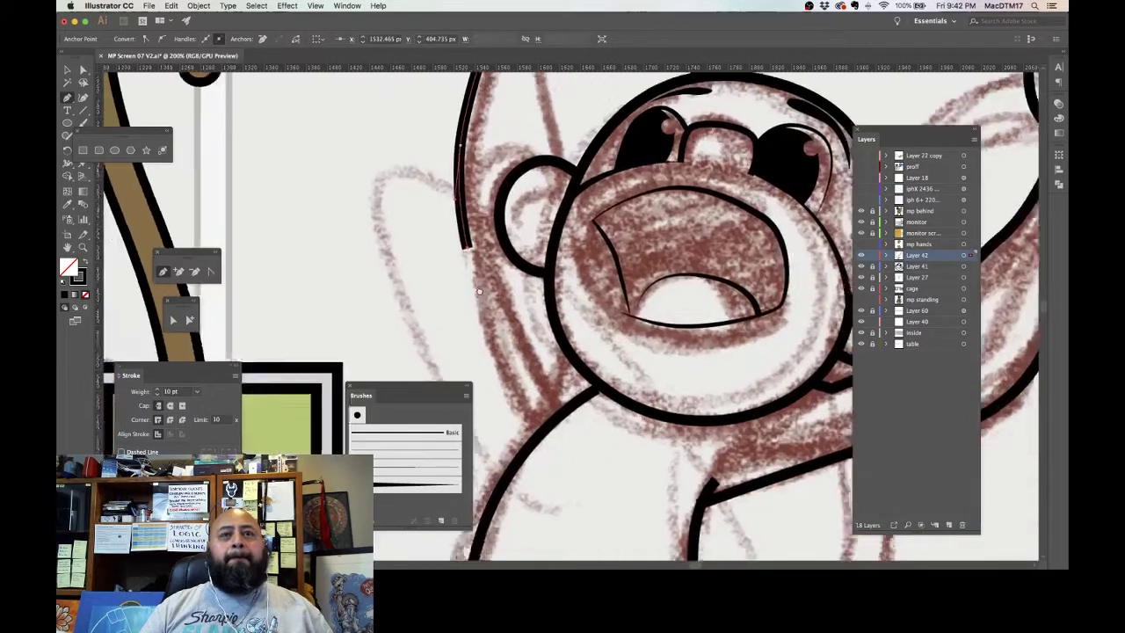
Step: Extend the outer arm outline from below the elbow down to the shoulder on the body line
scroll(479, 291, "down", 3)
scroll(479, 291, "right", 1)
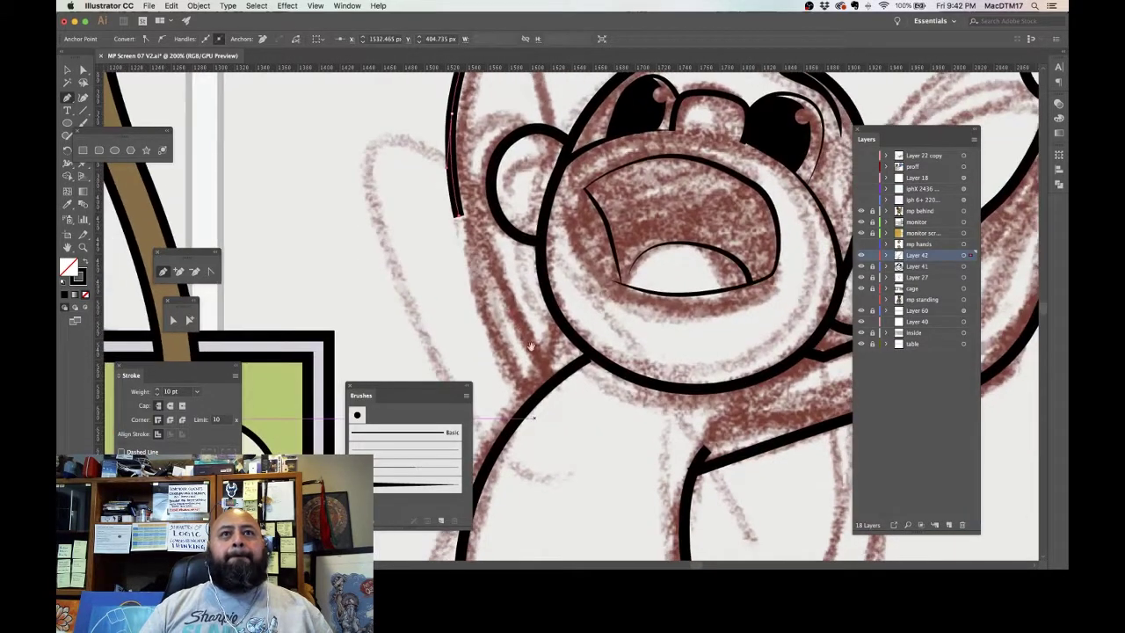
left_click_drag(544, 389, 584, 418)
left_click(576, 413)
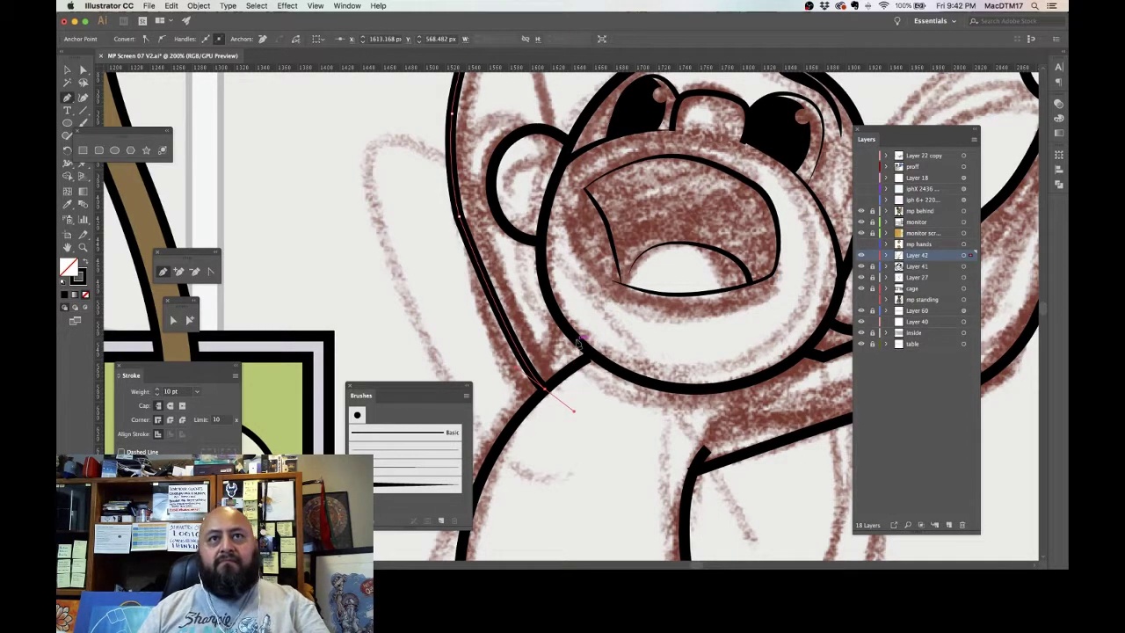
key("super+minus")
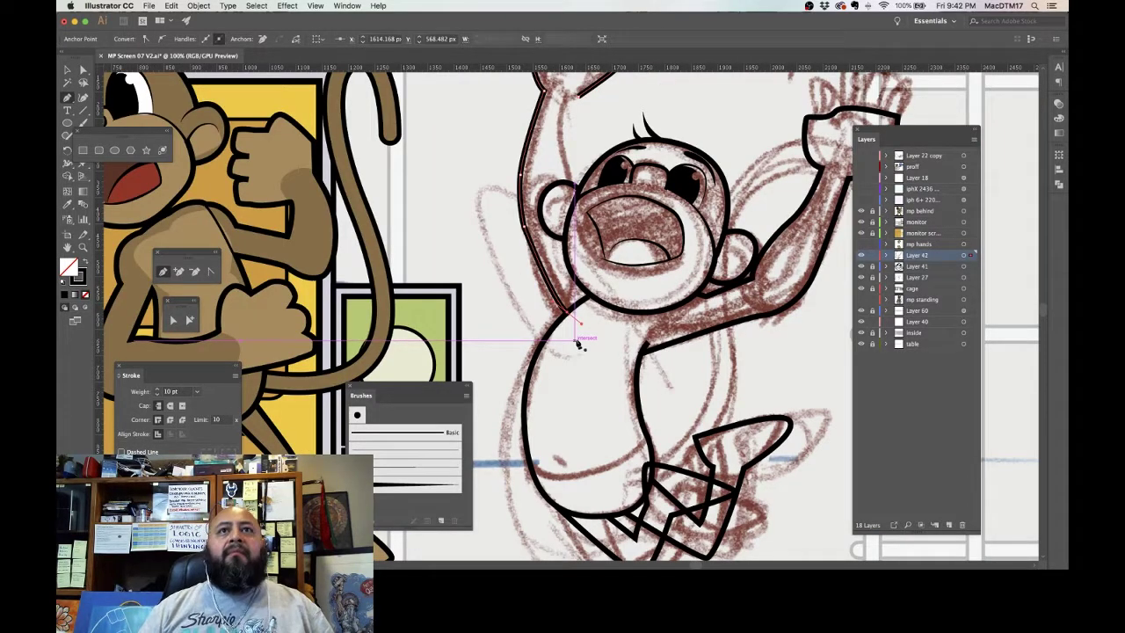
Step: Draw the inner forearm line from the open wrist end of the palm down to the head beside the ear
scroll(618, 250, "up", 3)
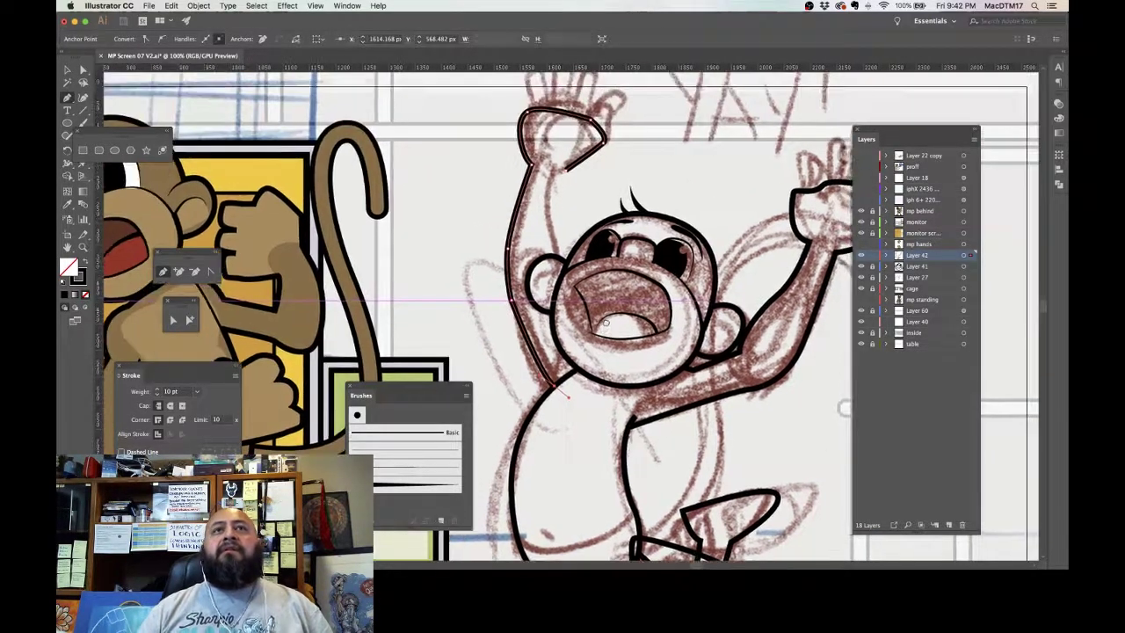
left_click(568, 172)
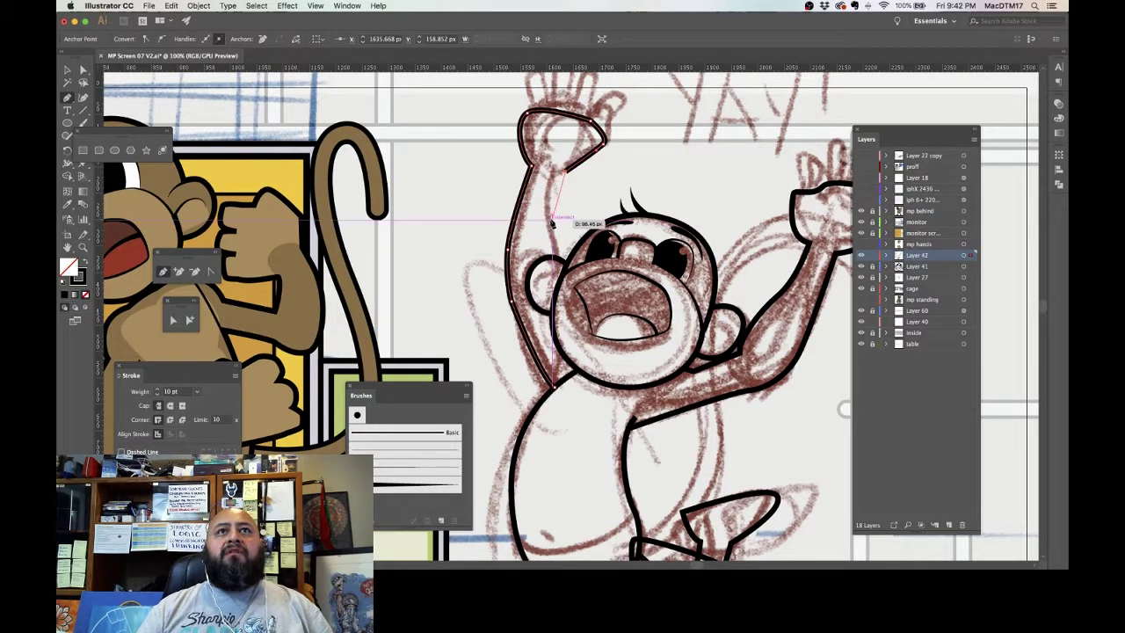
left_click_drag(553, 219, 557, 259)
left_click(556, 258)
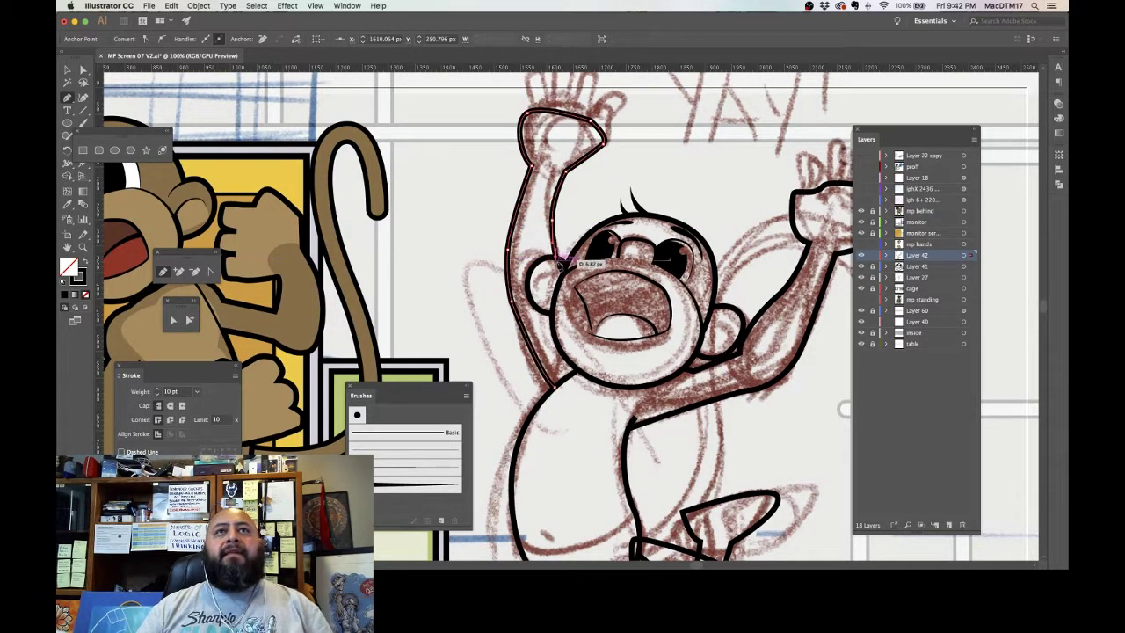
Step: Shift the inner wrist anchor point slightly toward the arm with the Direct Selection tool, then deselect the path
left_click(84, 71)
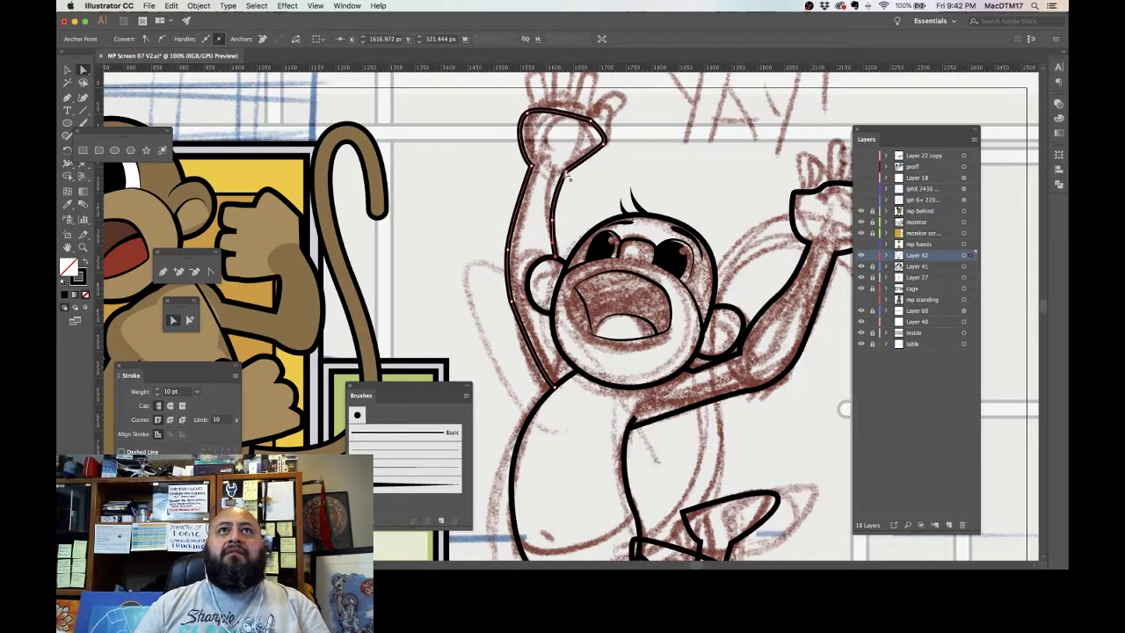
left_click_drag(567, 174, 563, 176)
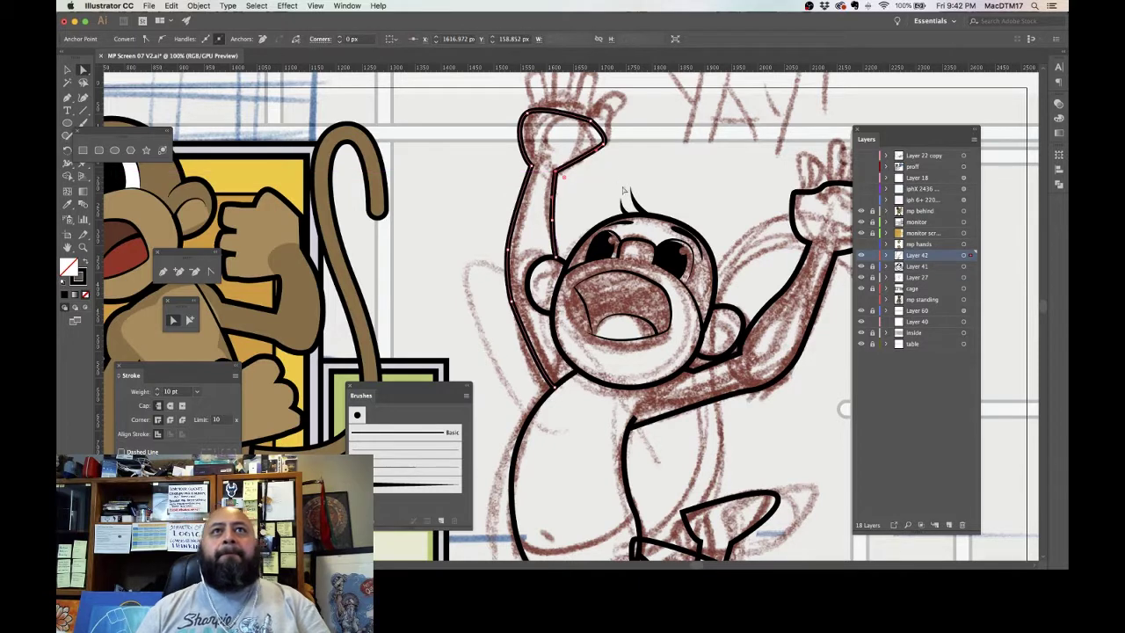
left_click(628, 193)
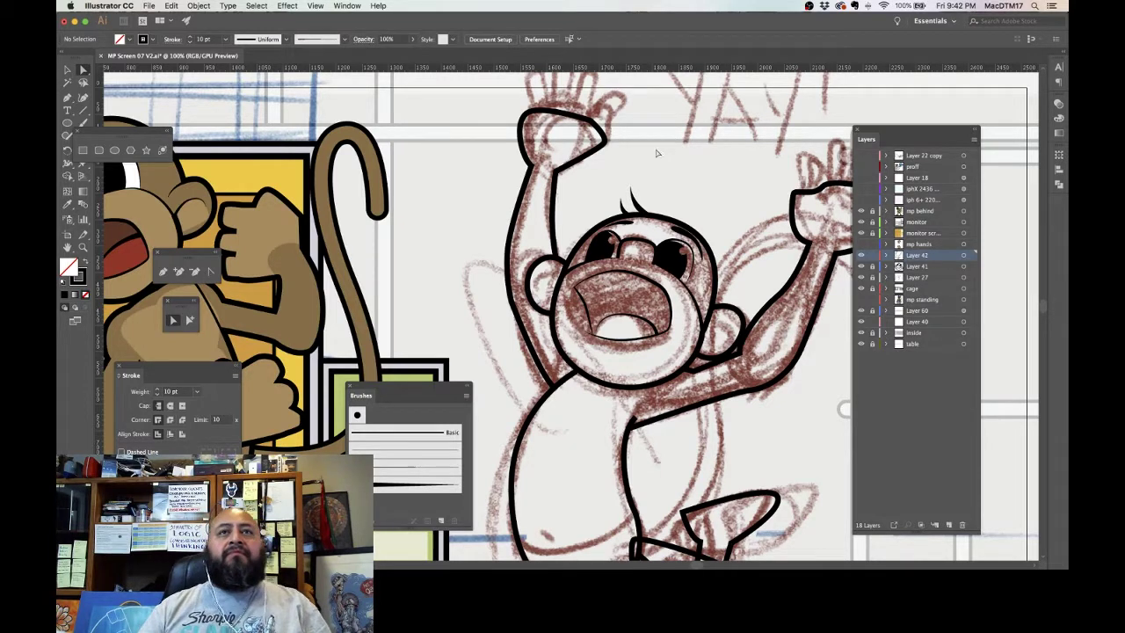
Step: Outline the outermost finger of this hand with the Pen tool, starting and ending on the palm's top edge
left_click_drag(633, 167, 618, 218)
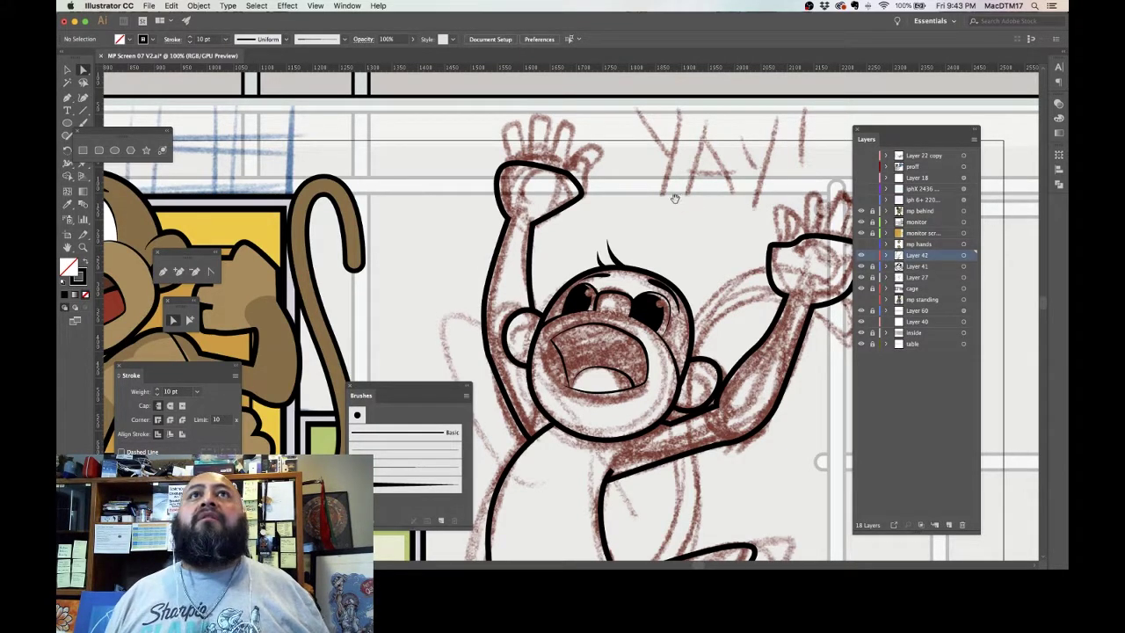
scroll(675, 197, "up", 3)
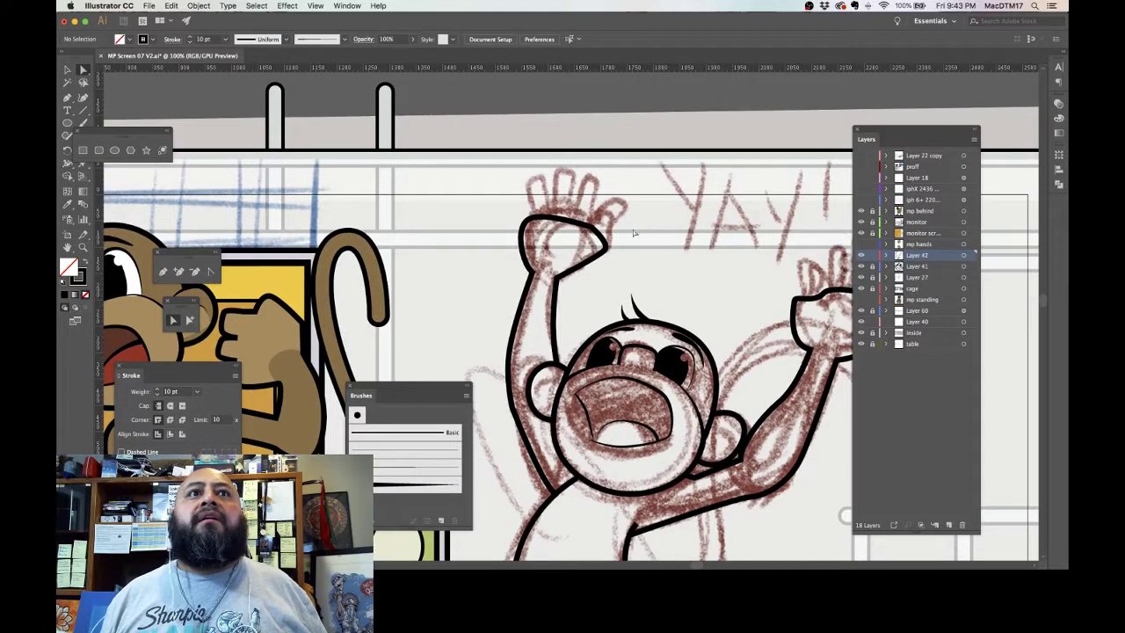
mouse_move(664, 241)
left_mouse_down()
mouse_move(631, 258)
mouse_move(747, 257)
mouse_move(652, 246)
left_mouse_up()
scroll(653, 246, "right", 2)
left_click(178, 272)
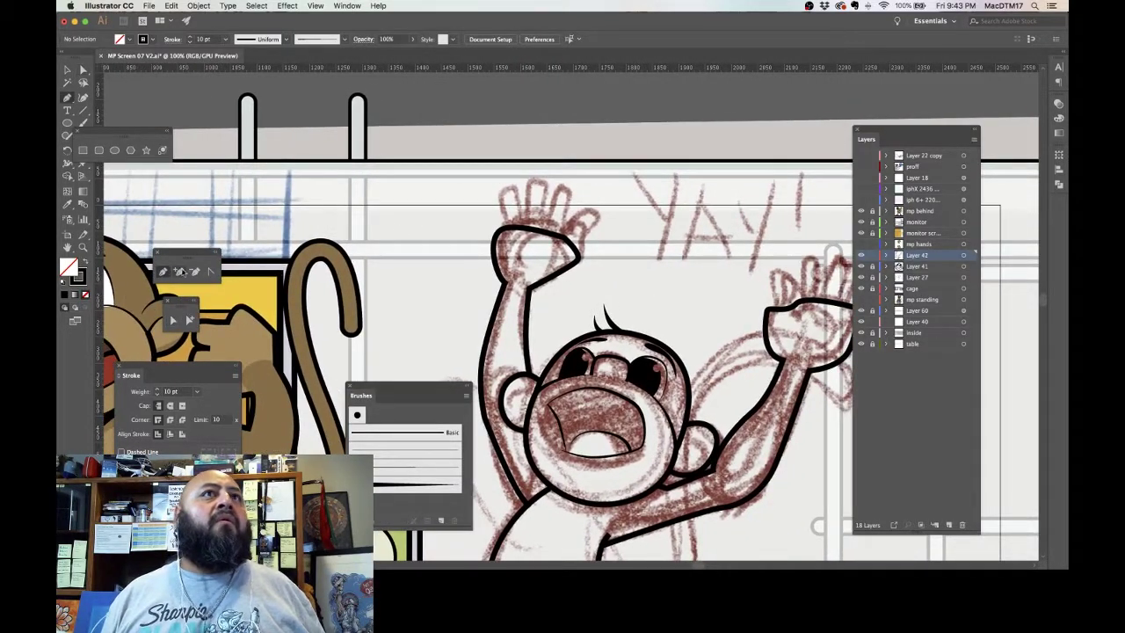
mouse_move(497, 223)
left_mouse_down()
mouse_move(498, 185)
mouse_move(511, 182)
mouse_move(524, 227)
left_mouse_up()
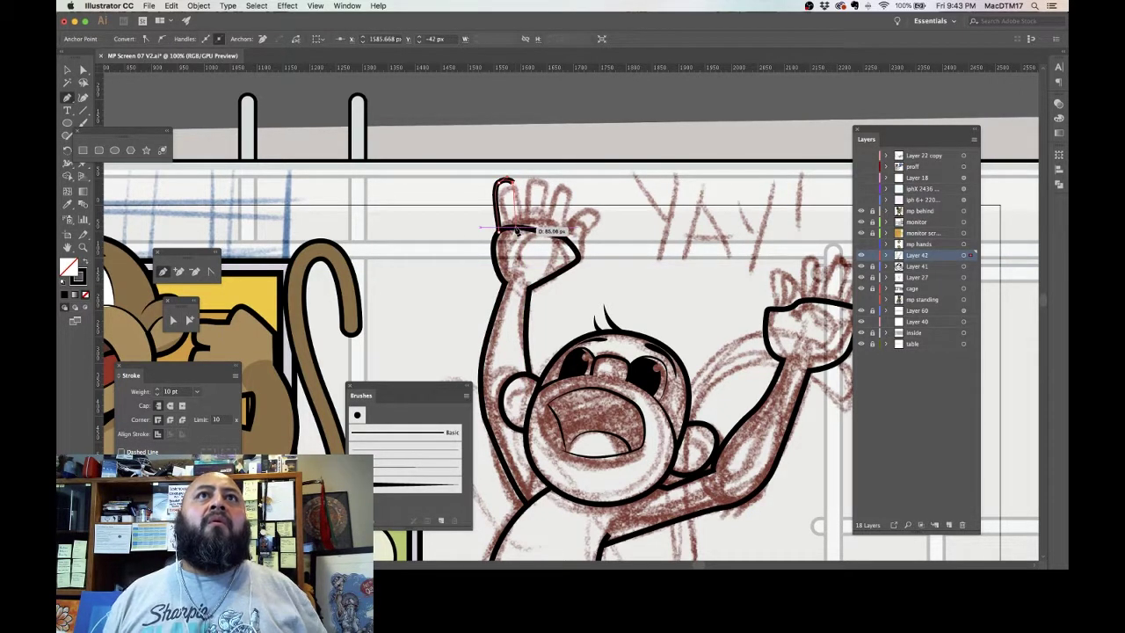
left_click(515, 229)
Step: Outline the second finger beside it with a rounded tip, ending back on the palm's top edge
left_click(526, 228)
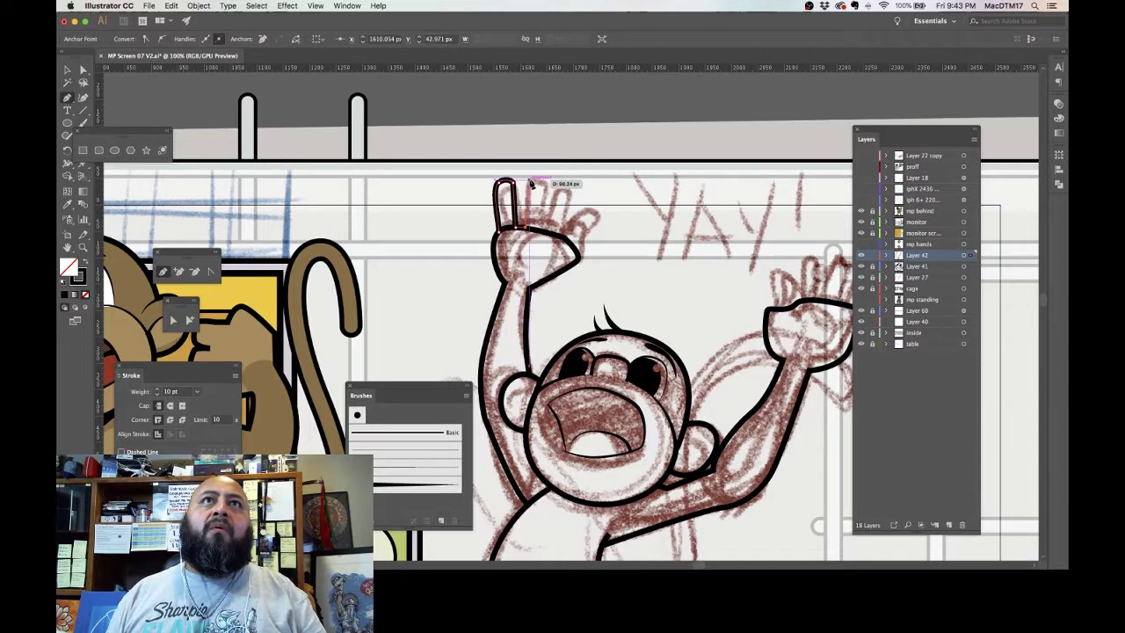
mouse_move(528, 181)
left_mouse_down()
mouse_move(549, 182)
mouse_move(551, 233)
left_mouse_up()
left_click(545, 189)
left_click(552, 233)
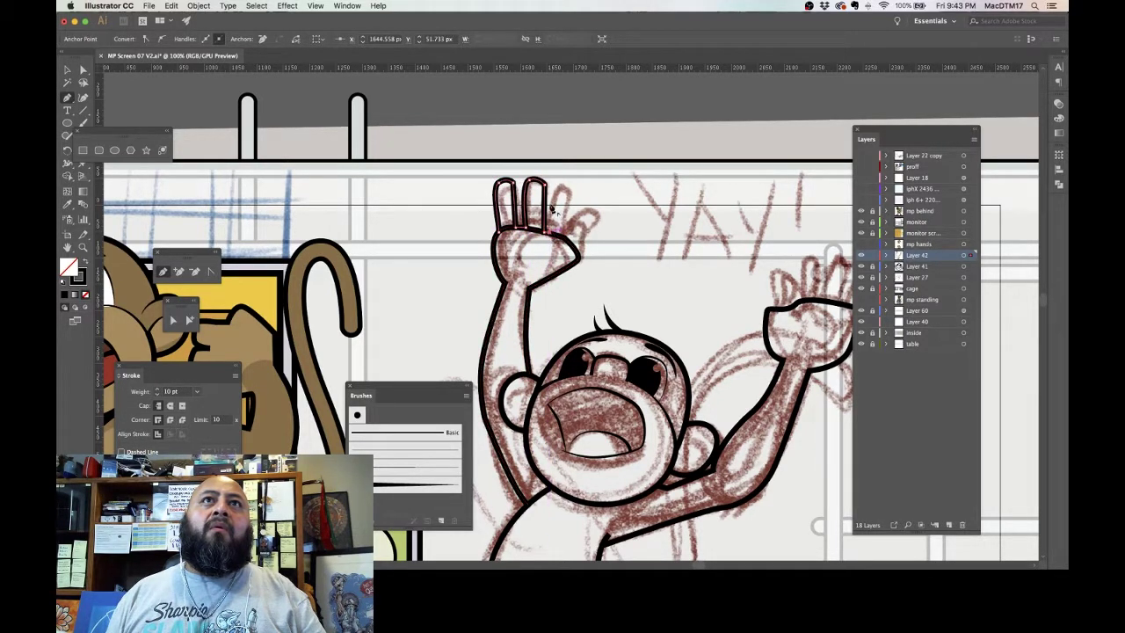
Step: Outline the third finger and the outstretched thumb with the Pen tool, ending on the palm's outer edge
mouse_move(559, 182)
left_mouse_down()
mouse_move(580, 247)
mouse_move(610, 234)
mouse_move(569, 279)
left_mouse_up()
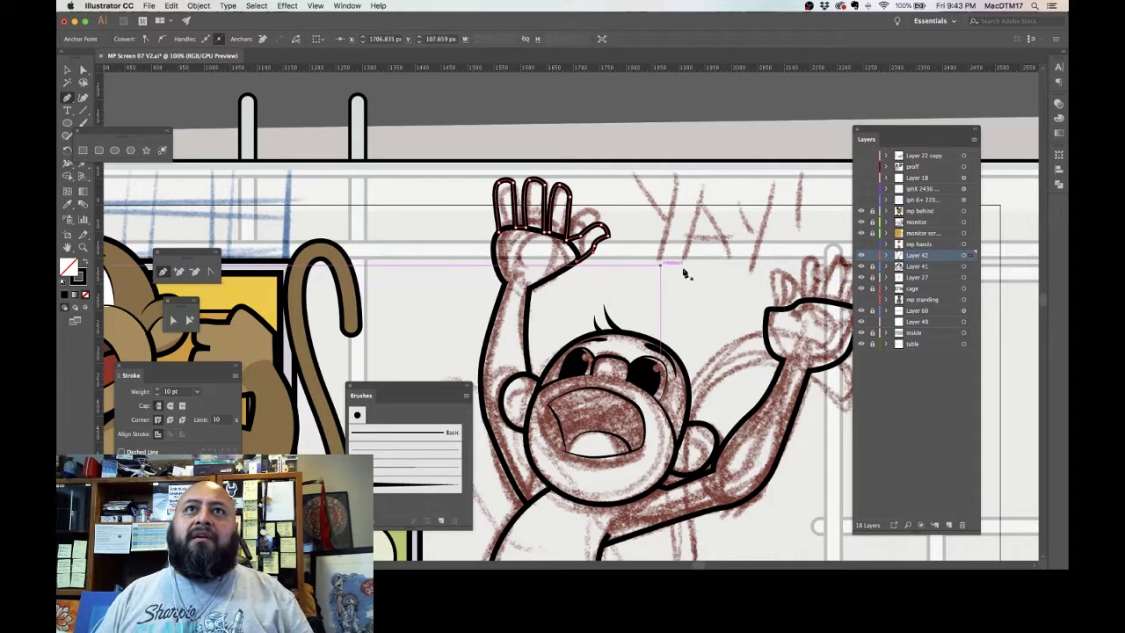
Step: Duplicate the finger and thumb outline onto the other raised hand and reflect the copy so its thumb faces the head
left_click_drag(694, 285, 645, 272)
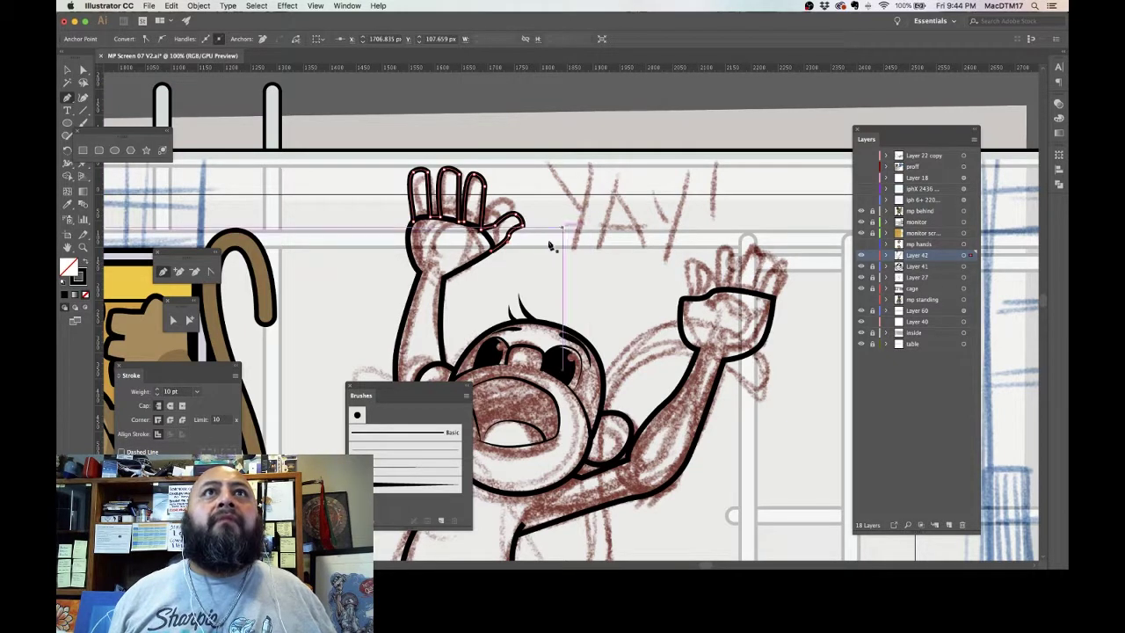
left_click(66, 70)
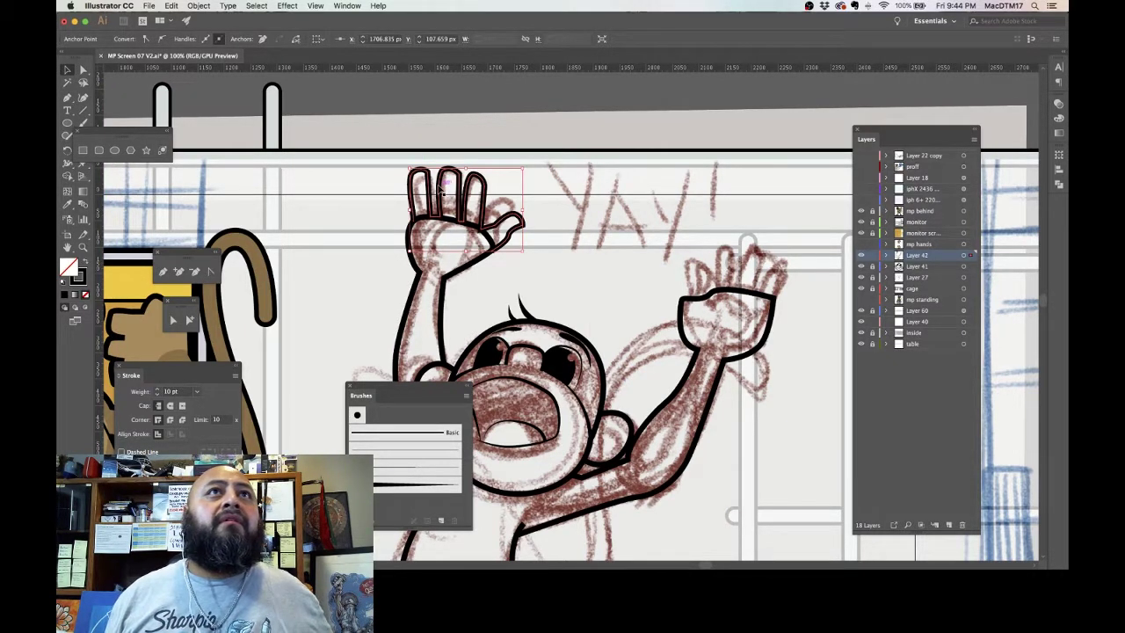
mouse_move(444, 186)
left_mouse_down()
mouse_move(554, 189)
mouse_move(729, 231)
mouse_move(710, 232)
left_mouse_up()
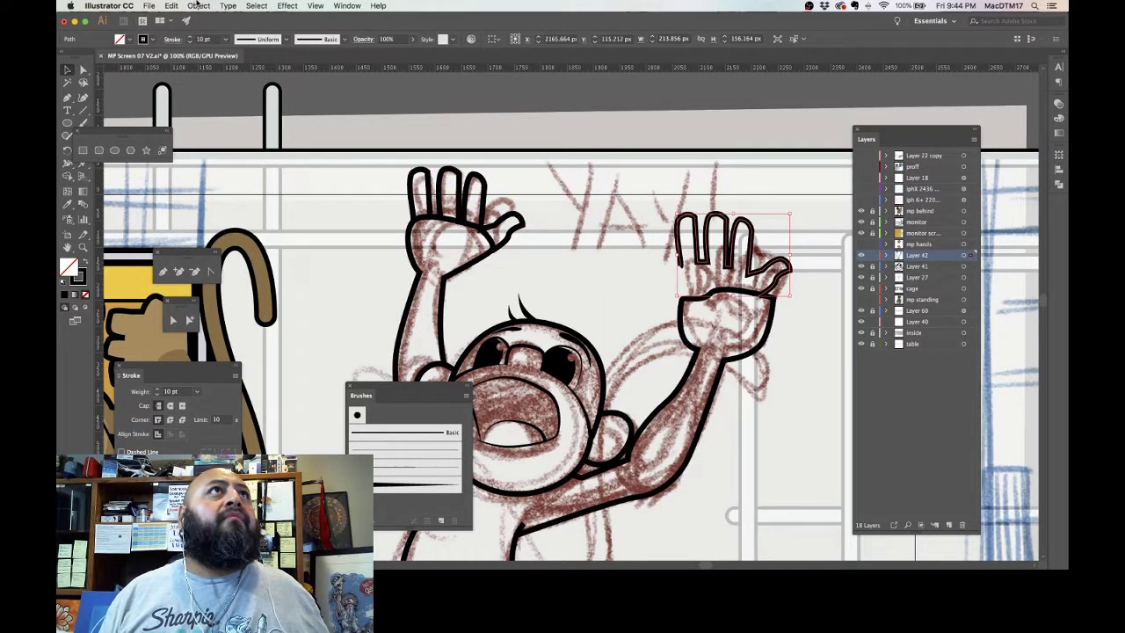
left_click(199, 5)
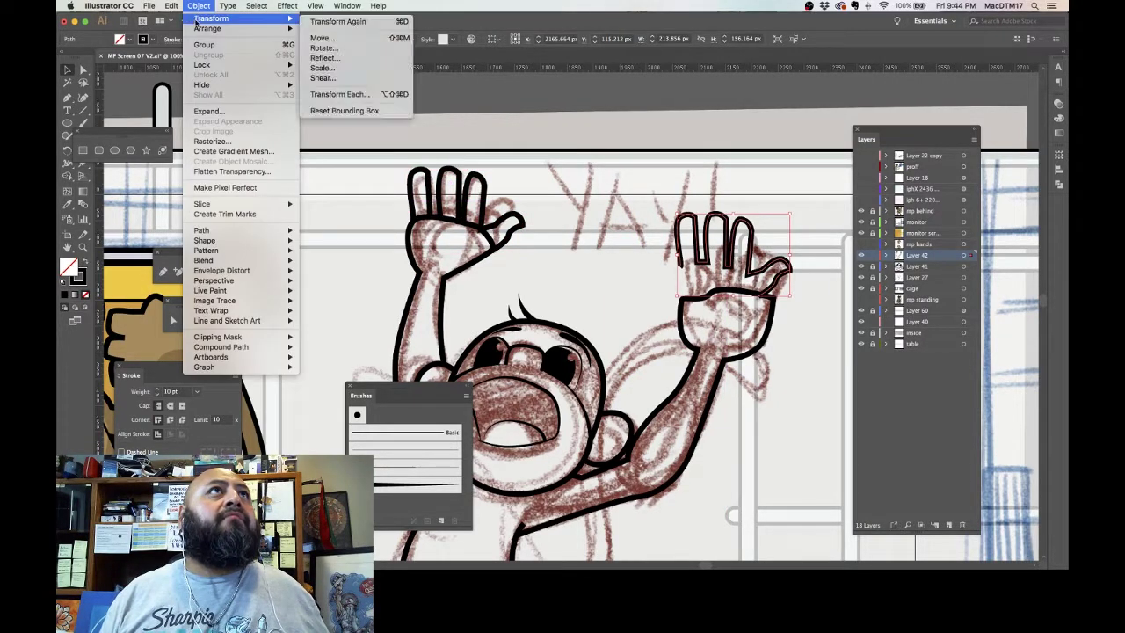
left_click(358, 59)
key("Return")
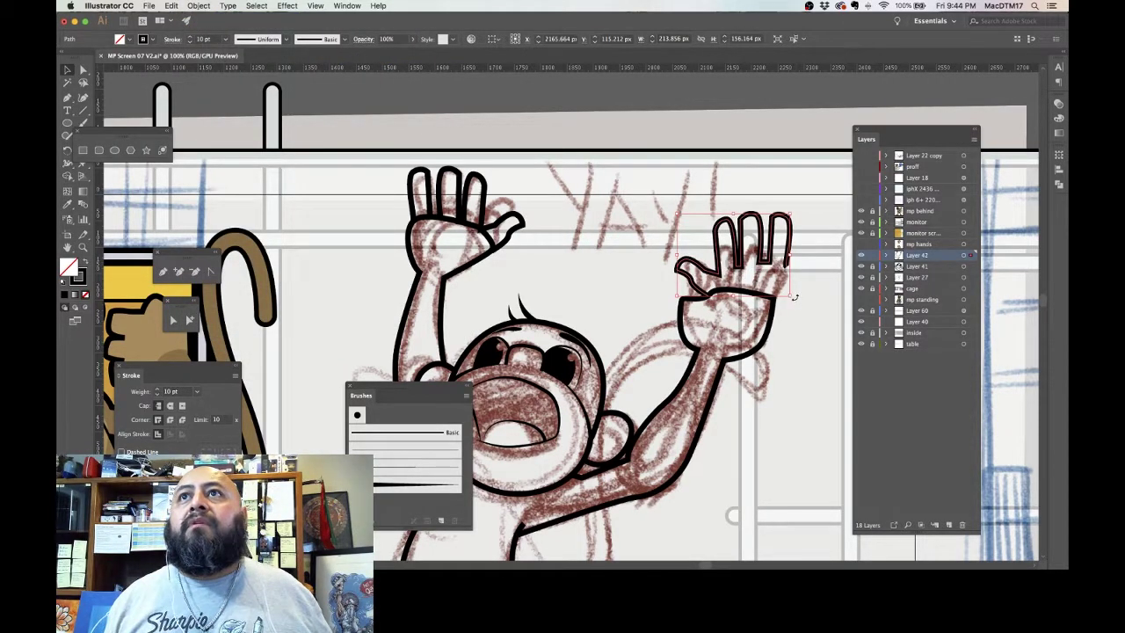
Step: Rotate the mirrored fingers clockwise to match the tilted palm, then nudge them down and left onto the palm's top edge
mouse_move(795, 298)
left_mouse_down()
mouse_move(823, 300)
mouse_move(816, 311)
mouse_move(783, 273)
mouse_move(773, 296)
left_mouse_up()
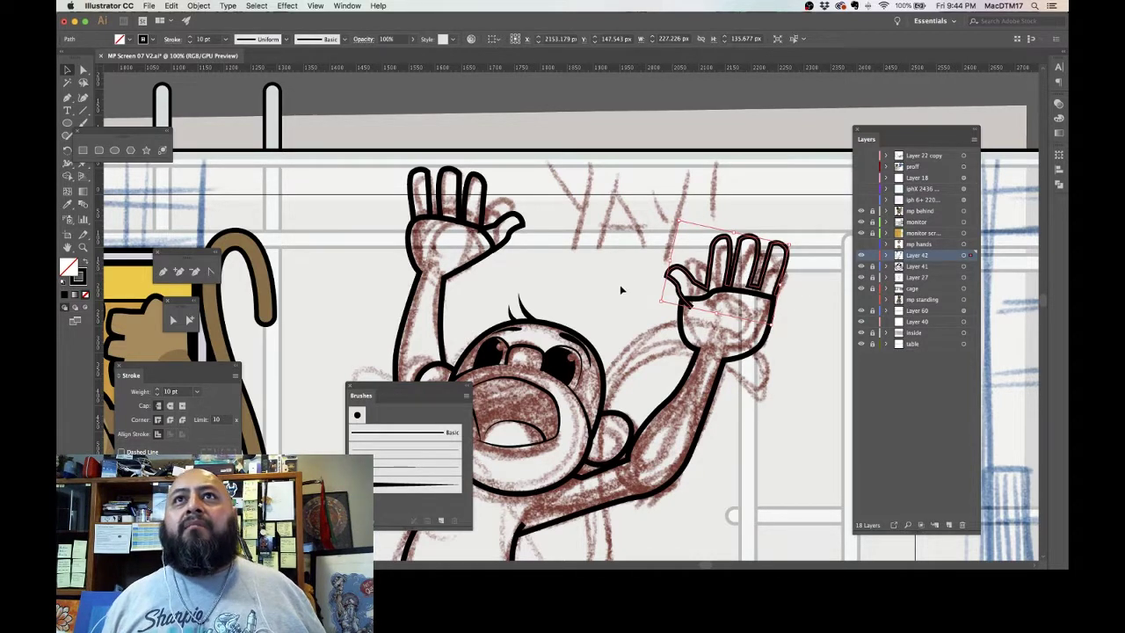
left_click(619, 309)
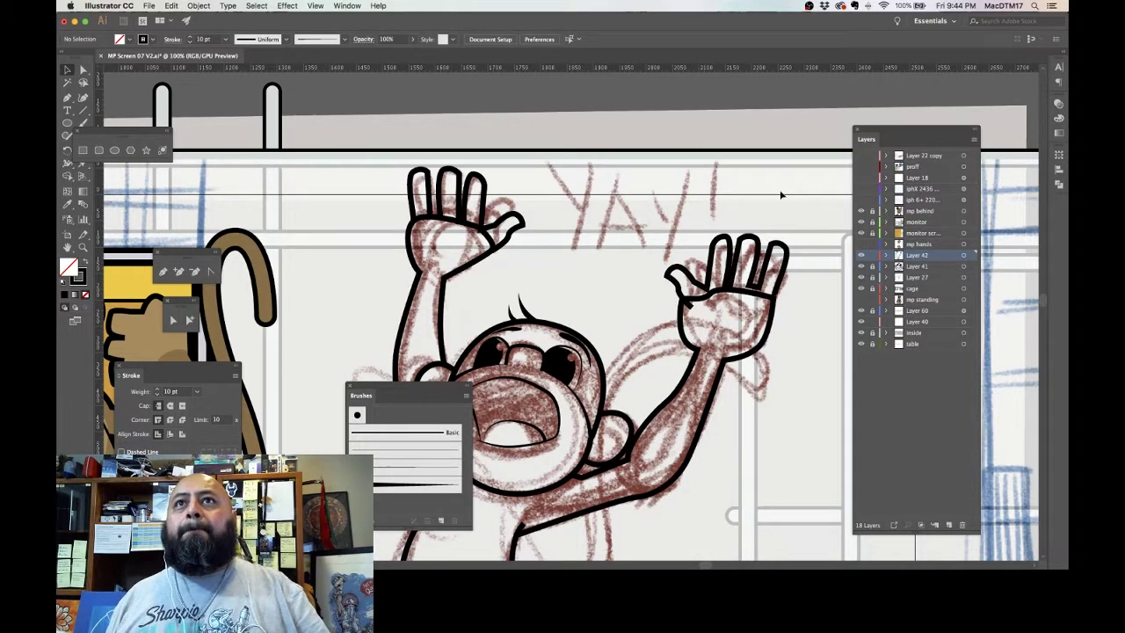
left_click(785, 266)
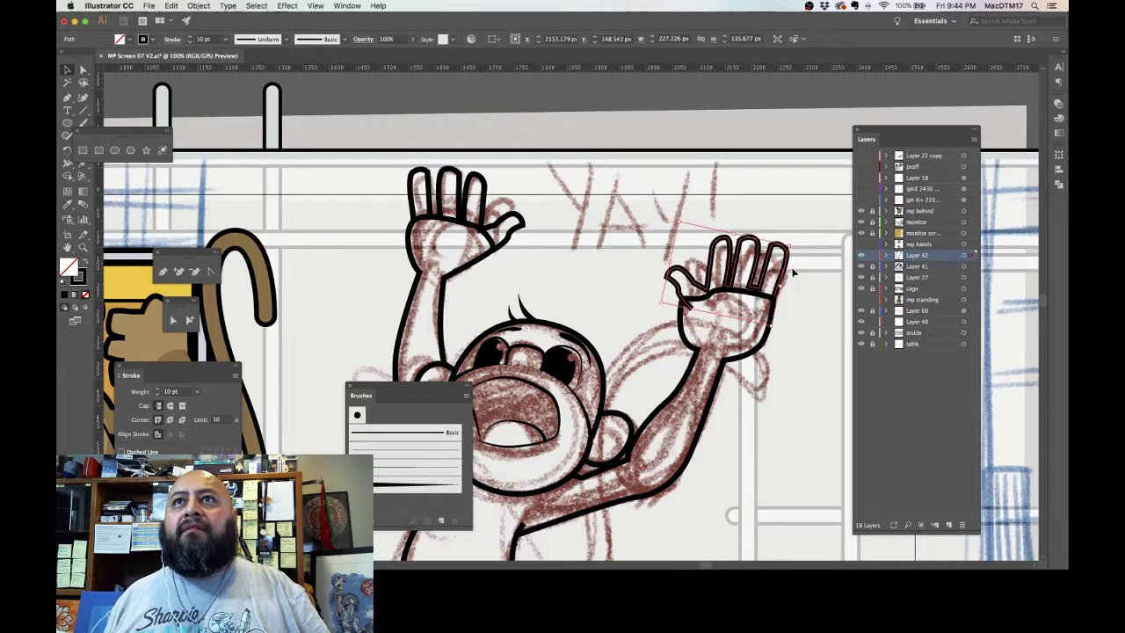
key("Down")
key("Down")
key("Down")
key("Down")
key("Down")
key("Down")
key("Down")
key("Down")
key("Down")
key("Down")
key("Down")
key("Down")
key("Down")
key("Down")
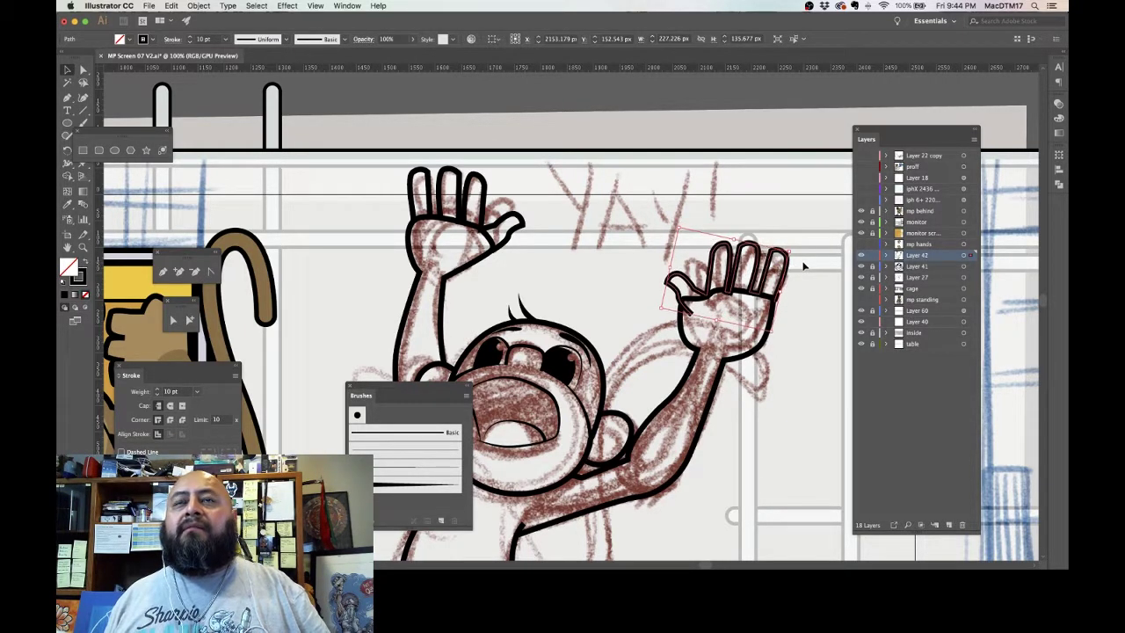
key("Left")
key("Left")
key("Left")
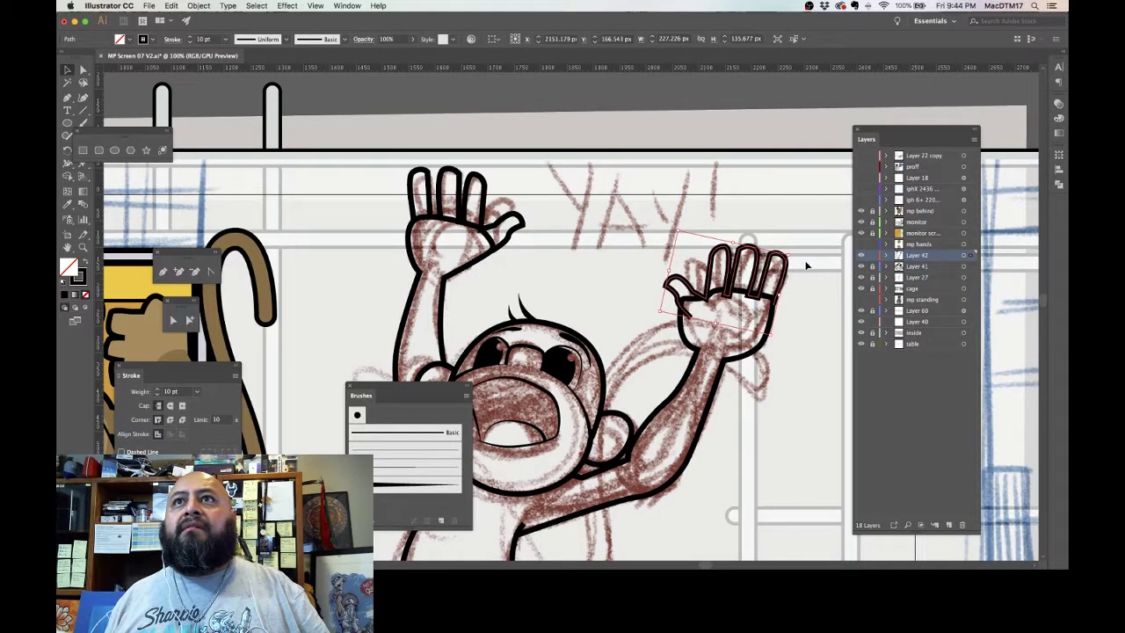
key("Left")
key("Left")
key("Left")
key("Left")
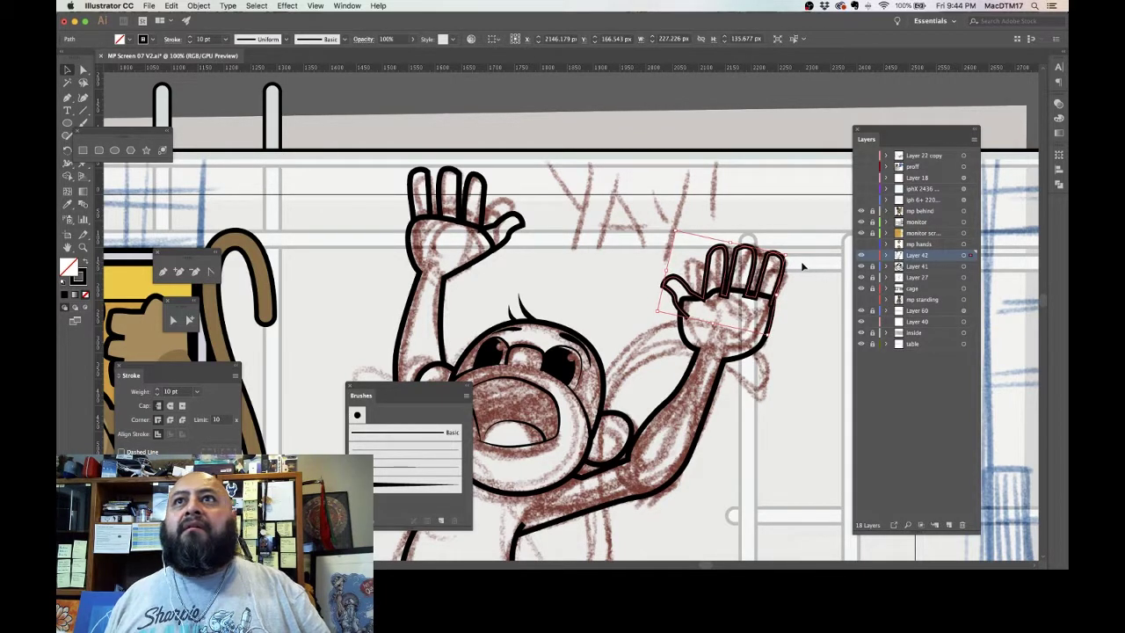
key("Left")
key("Left")
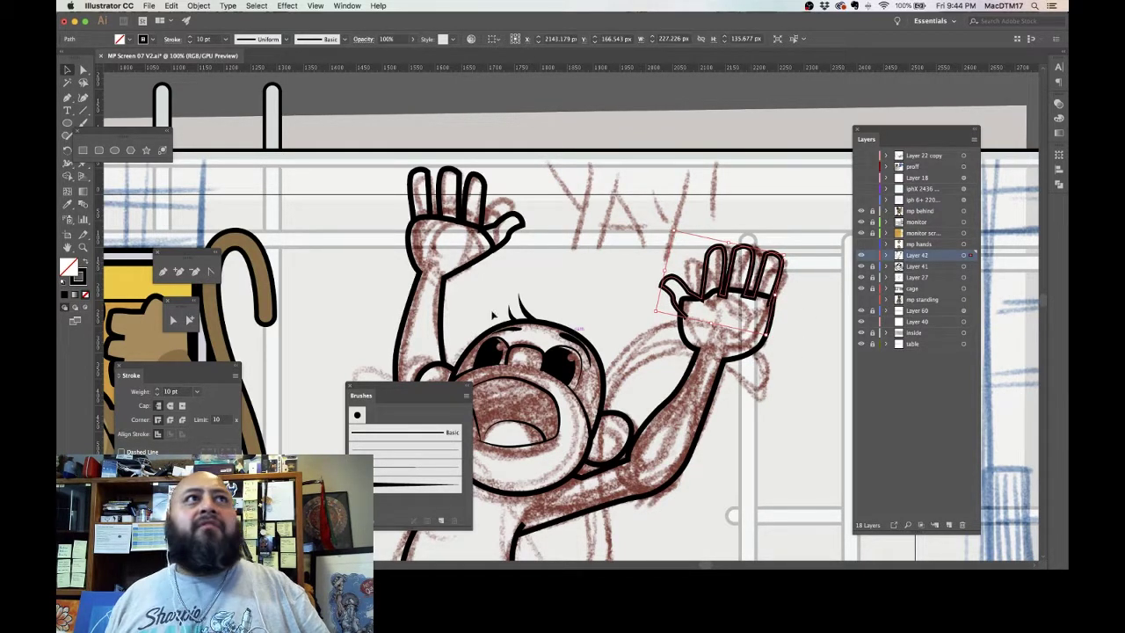
Step: Move the palm's two upper corner anchor points inward with the Direct Selection tool so they meet the outer finger and thumb
left_click(173, 322)
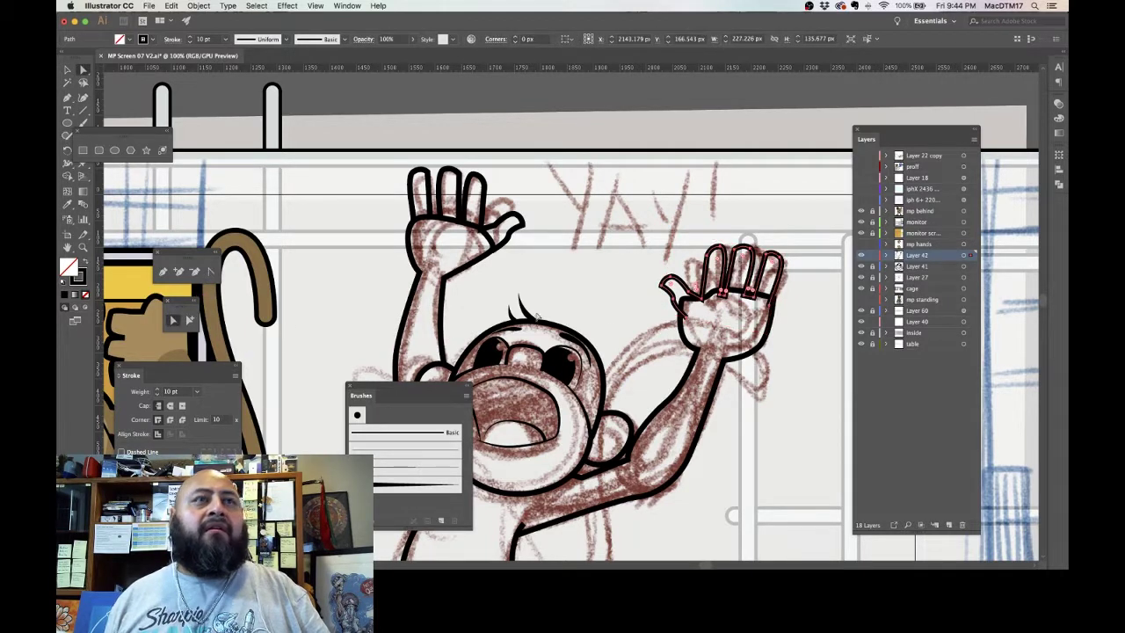
left_click(777, 302)
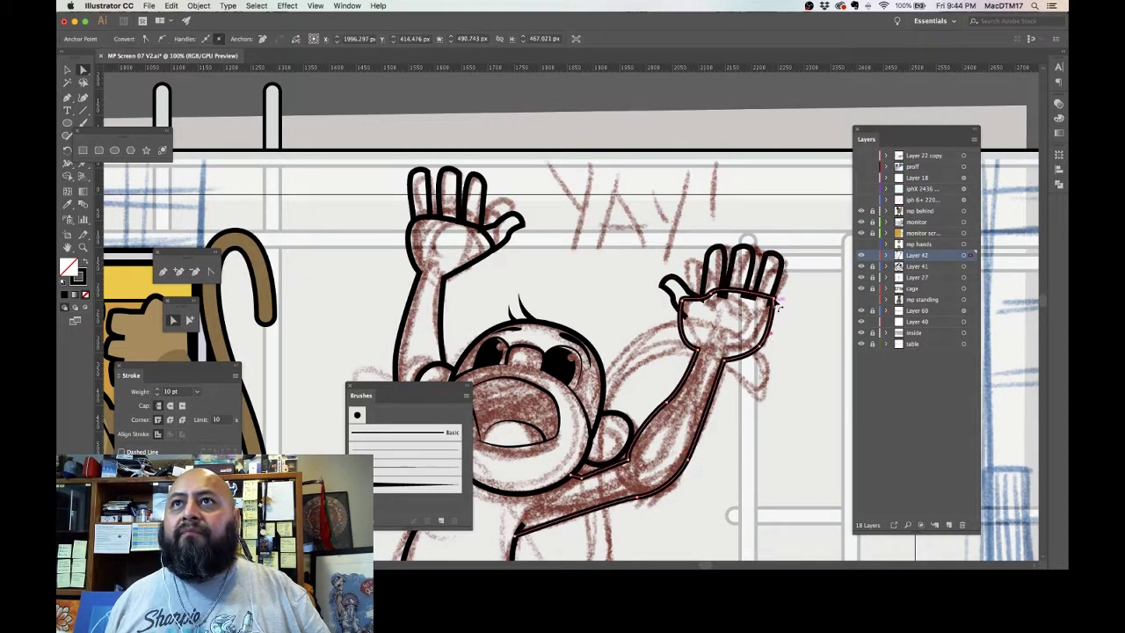
left_click_drag(776, 302, 771, 309)
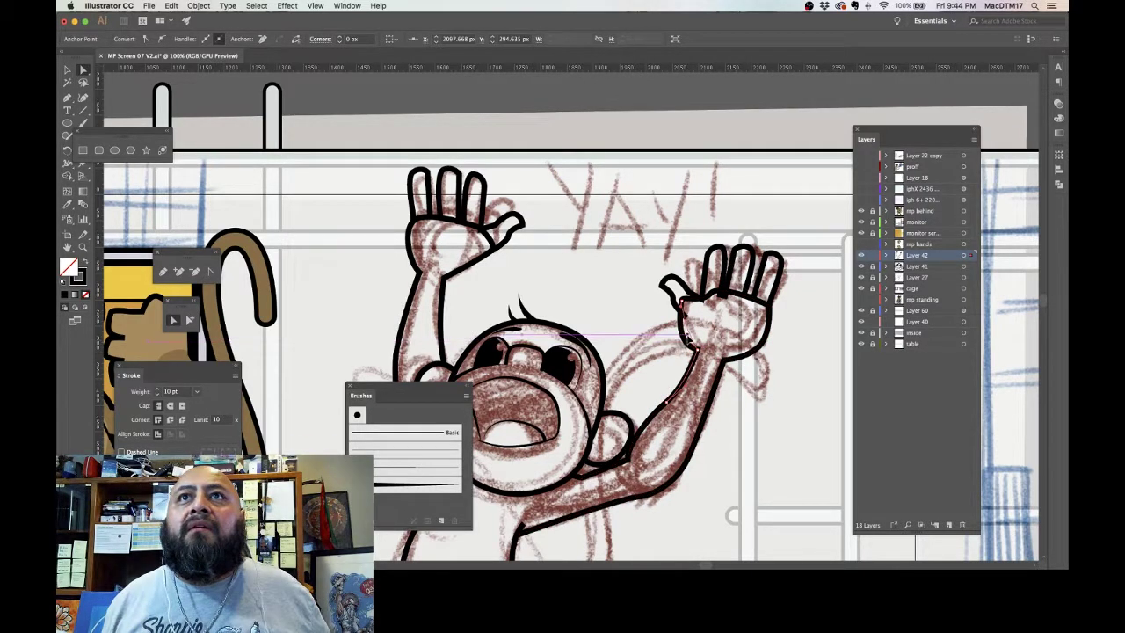
left_click_drag(683, 300, 689, 318)
left_click(731, 332)
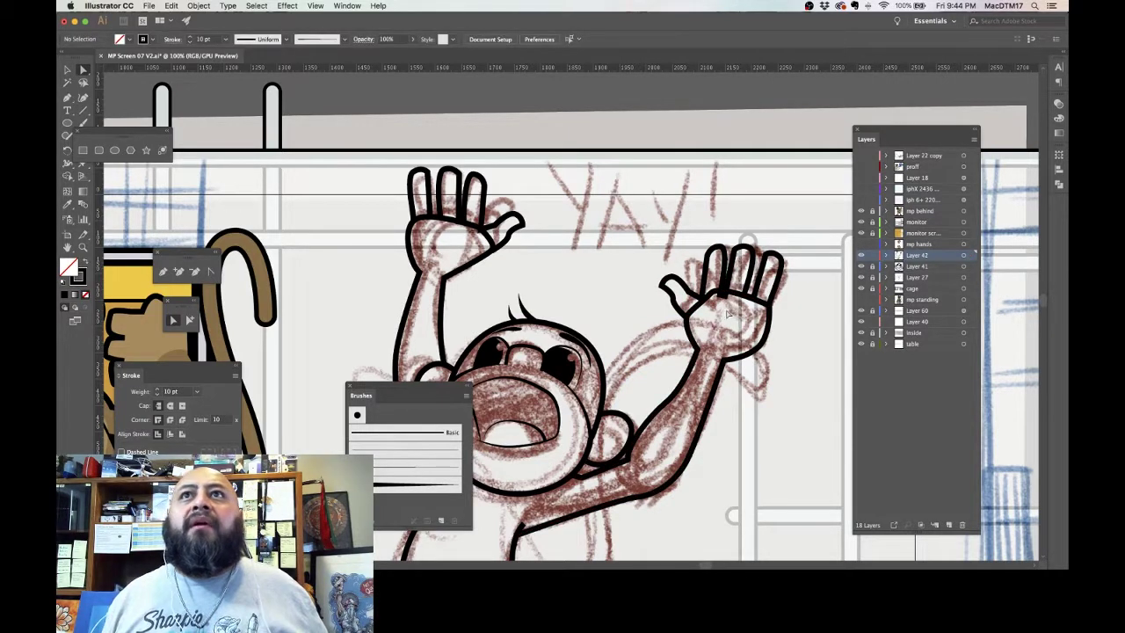
Step: Reshape the palm's top edge into a smoother line below the fingers by adjusting its anchor point near the thumb
left_click(744, 298)
left_click(714, 305)
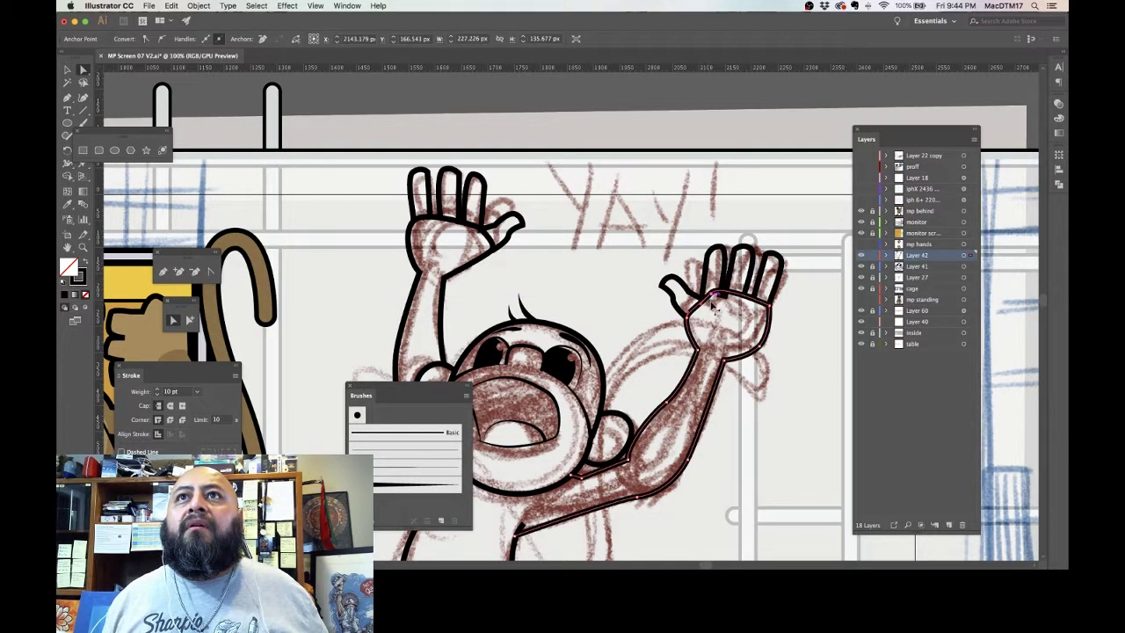
left_click_drag(718, 302, 713, 296)
left_click_drag(704, 303, 705, 304)
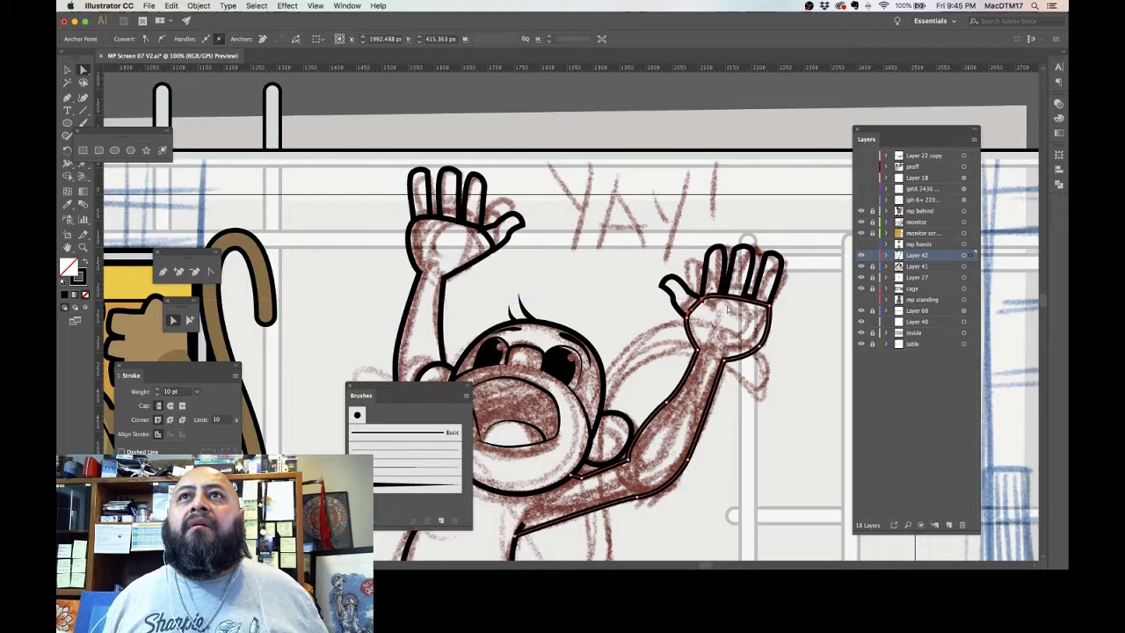
left_click(817, 327)
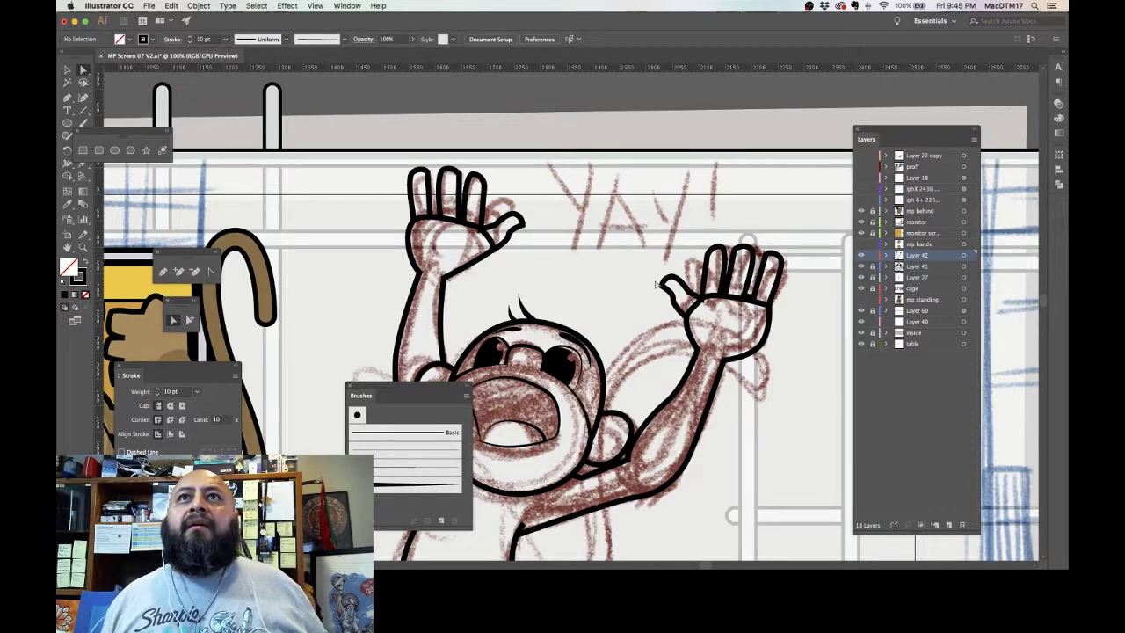
Step: Nudge the mirrored thumb's anchor points outward and move its inner base point back onto the palm's edge
left_click(690, 296)
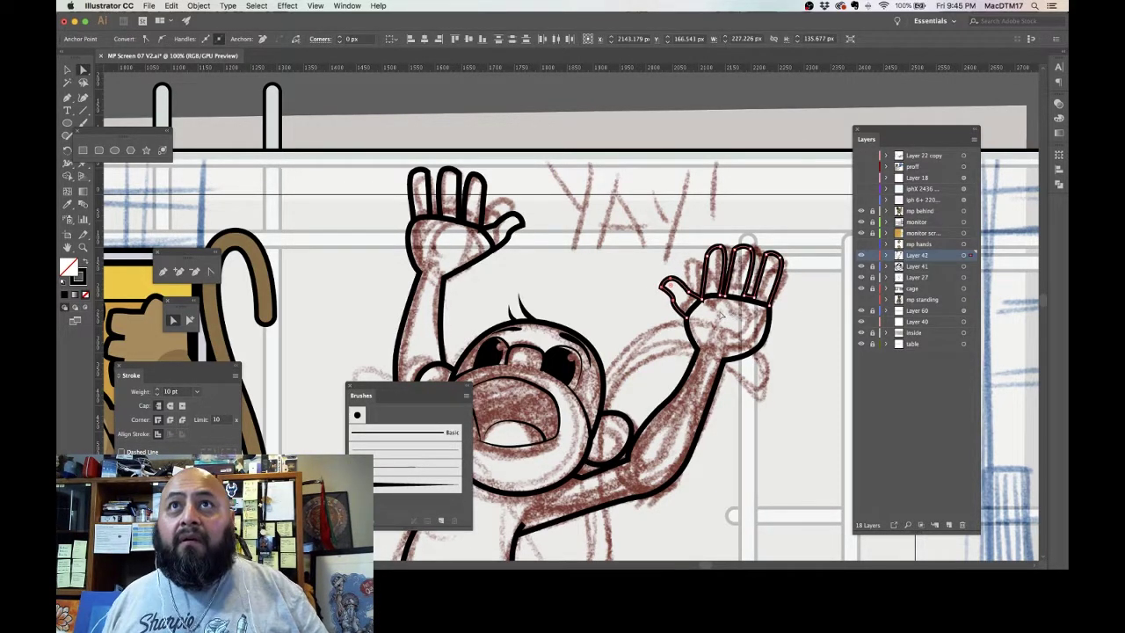
key("Left")
key("Left")
key("Left")
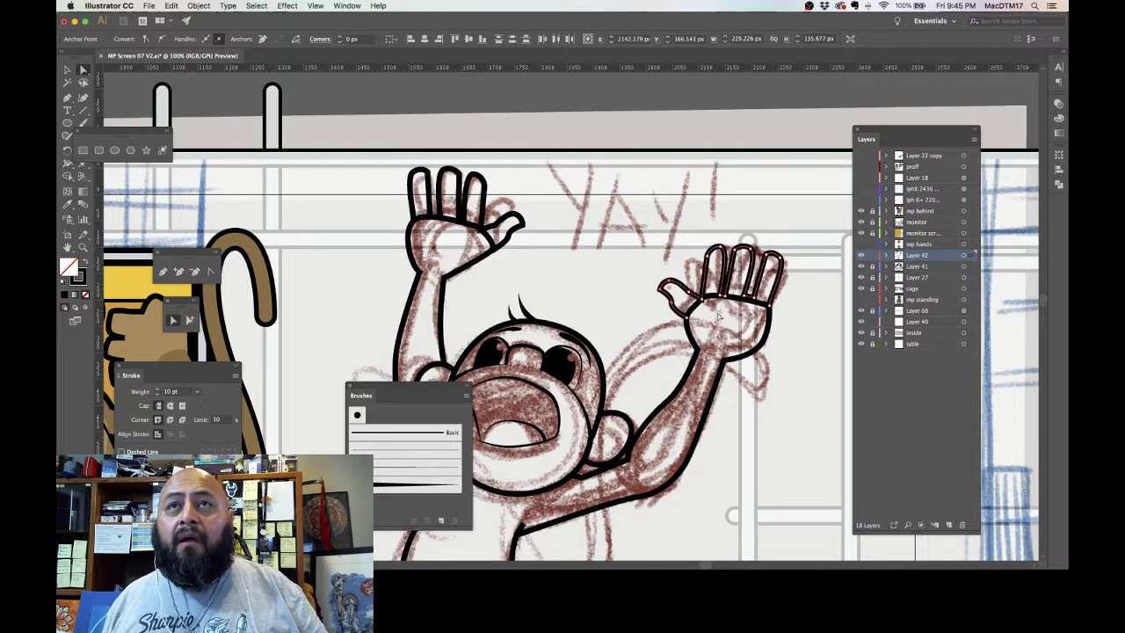
left_click(701, 304)
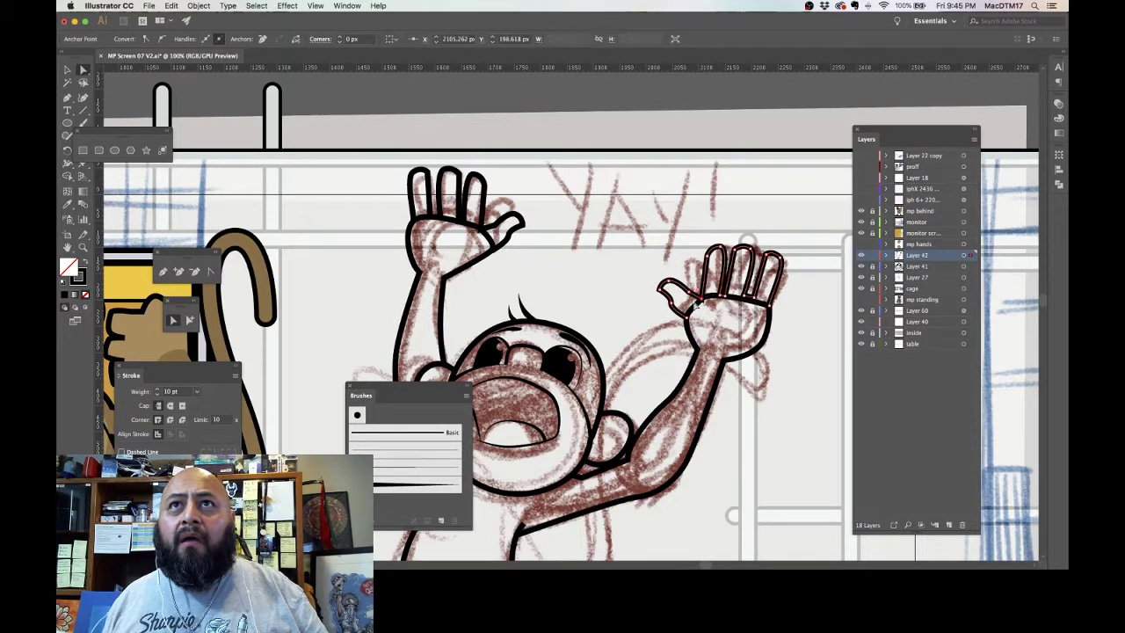
mouse_move(700, 299)
left_mouse_down()
mouse_move(705, 311)
mouse_move(703, 301)
left_mouse_up()
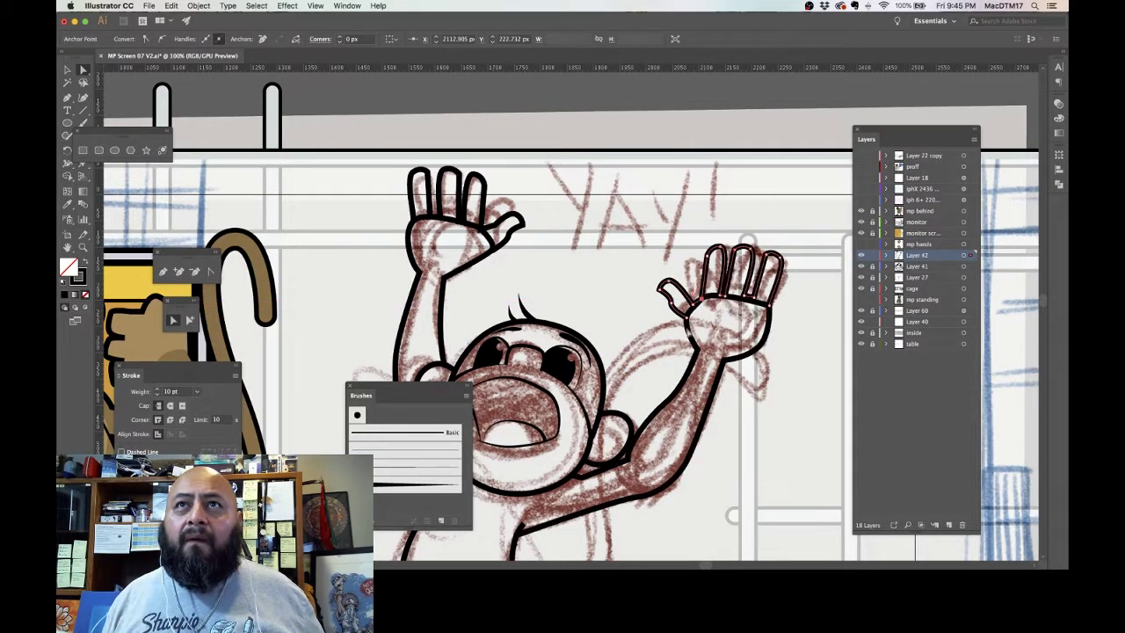
Step: Reshape the mirrored thumb's outer edge, tip and inner curve by moving its anchor points, then deselect the path
left_click(673, 307)
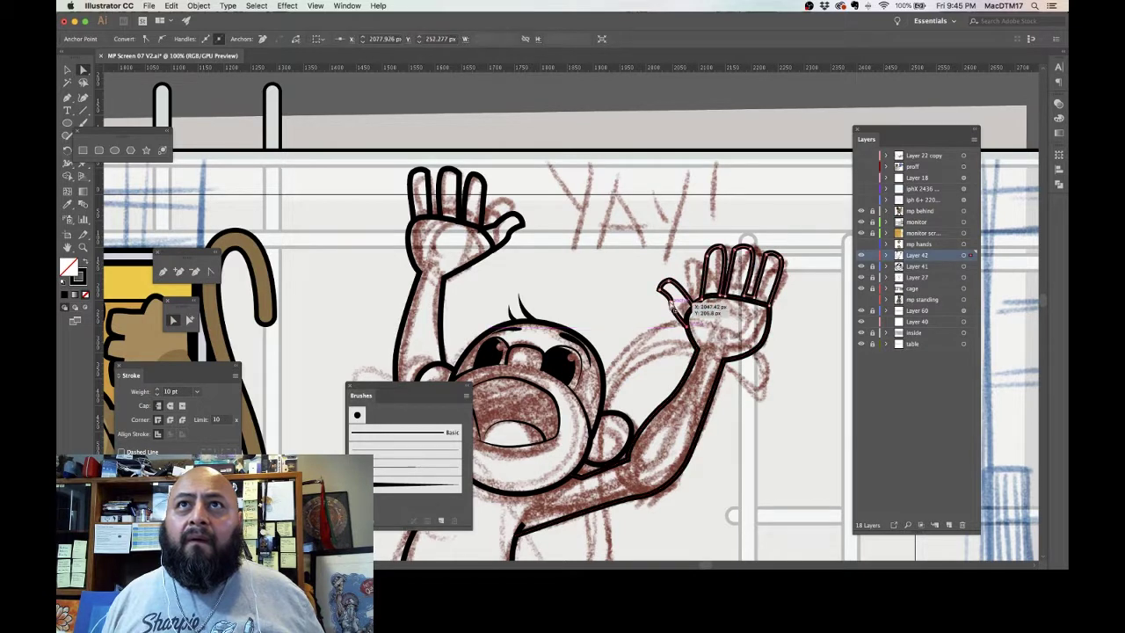
left_click(654, 290)
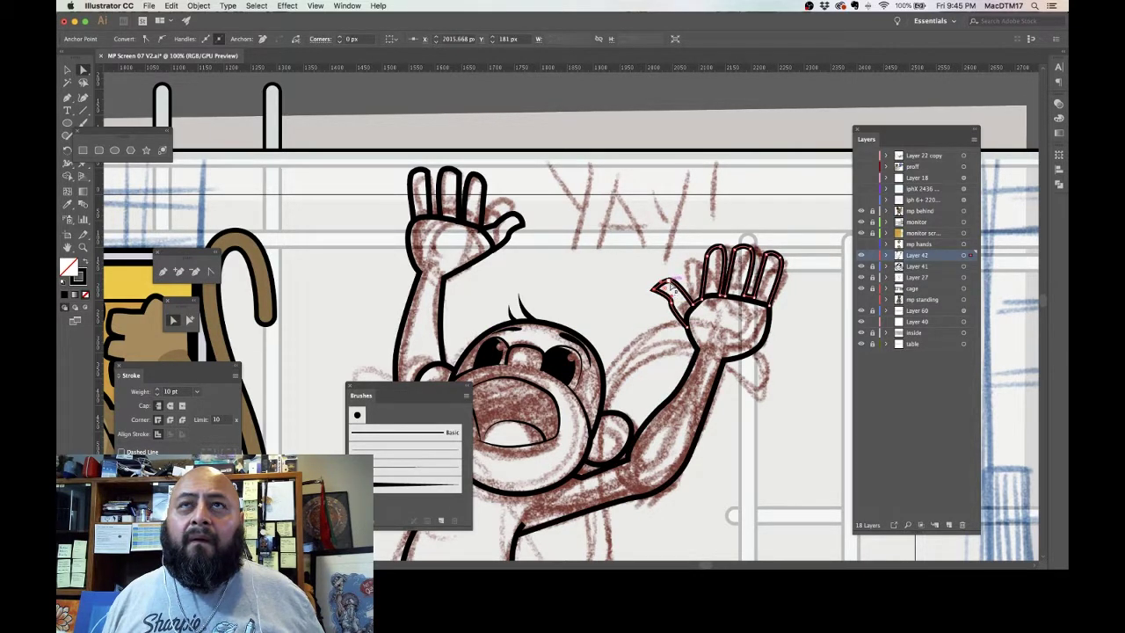
left_click_drag(673, 284, 674, 285)
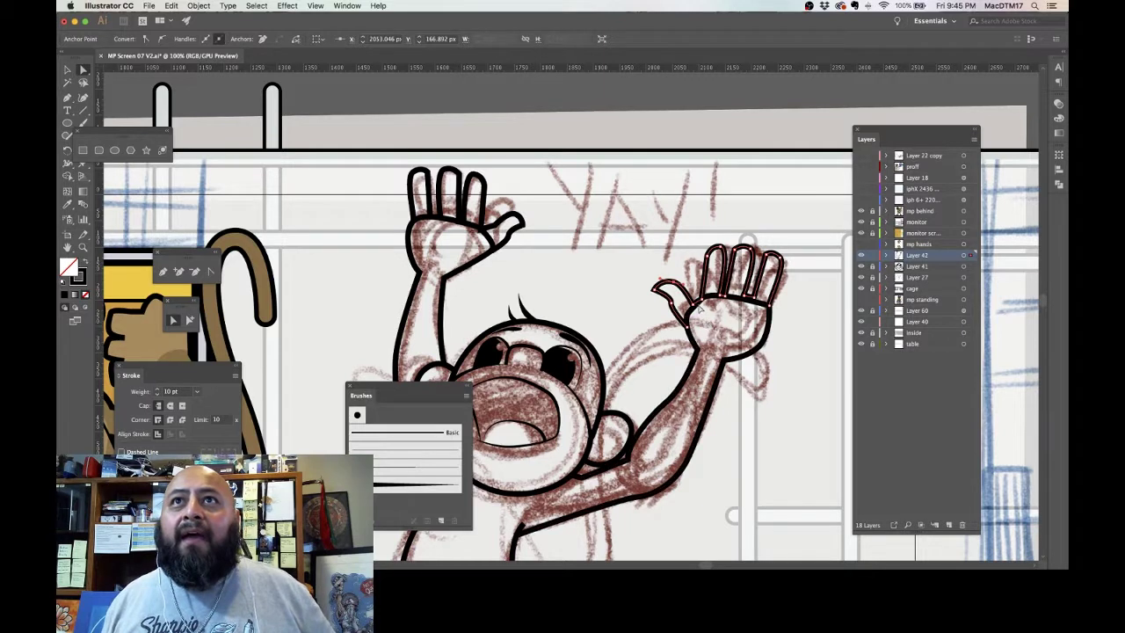
left_click(719, 319)
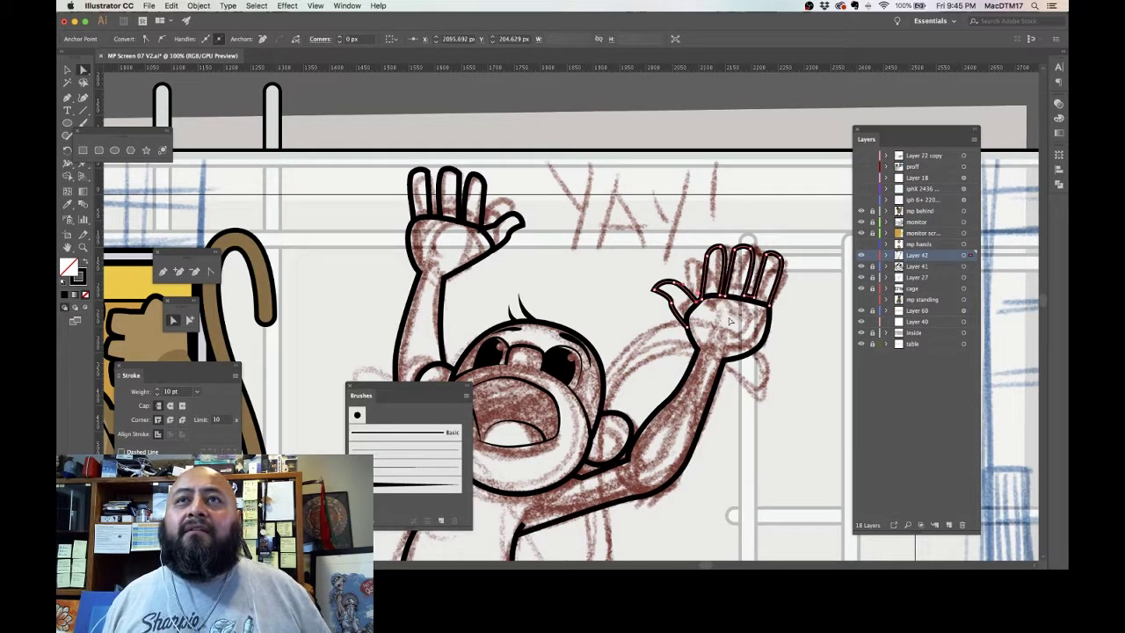
left_click(729, 322)
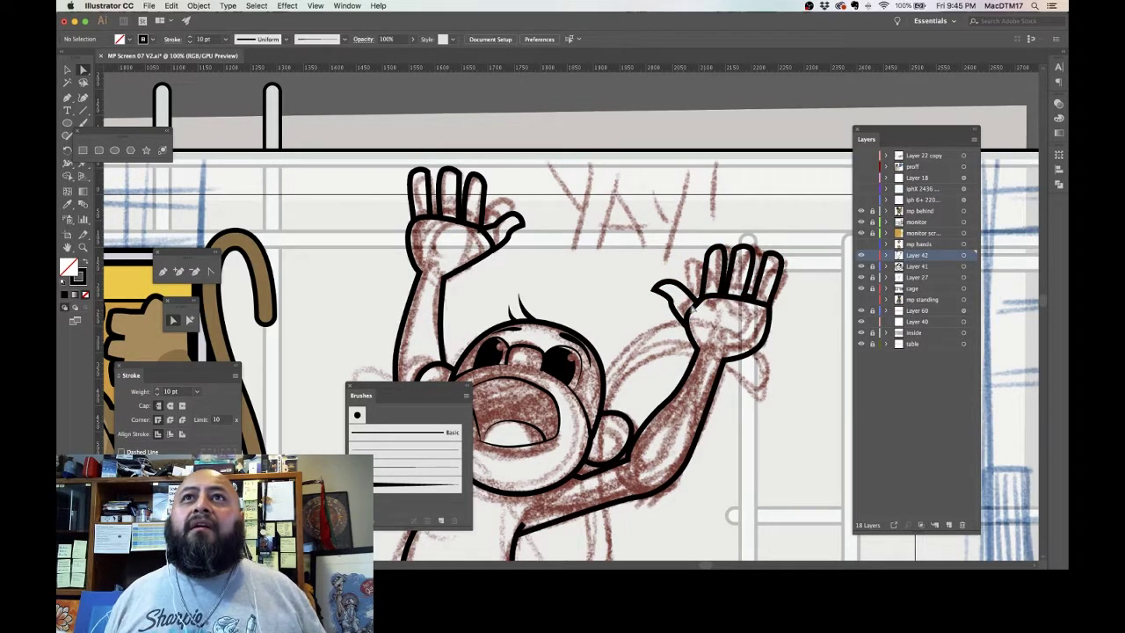
Step: Draw the curved lower belly line across the torso with the Pen tool, from one body edge to the other
scroll(693, 312, "down", 5)
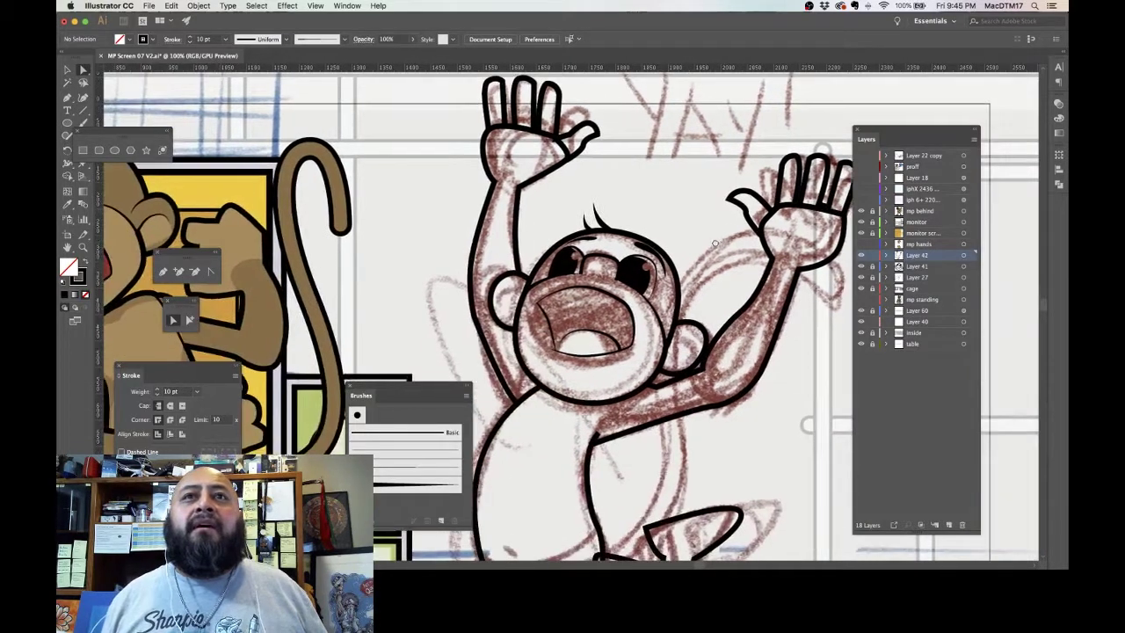
scroll(691, 290, "down", 5)
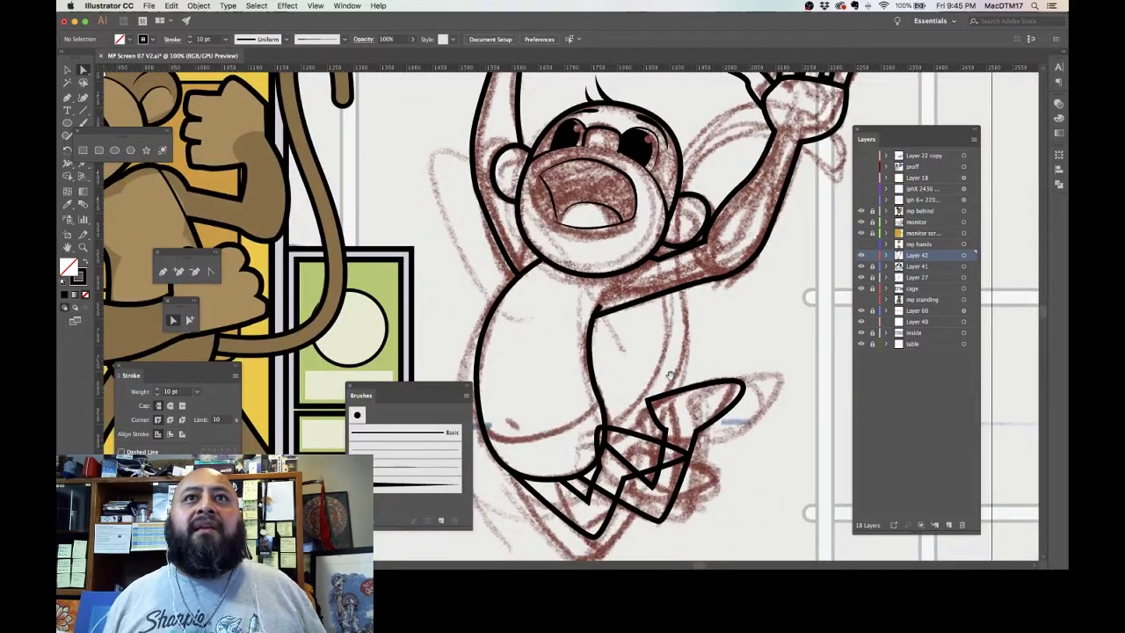
left_click_drag(630, 398, 693, 364)
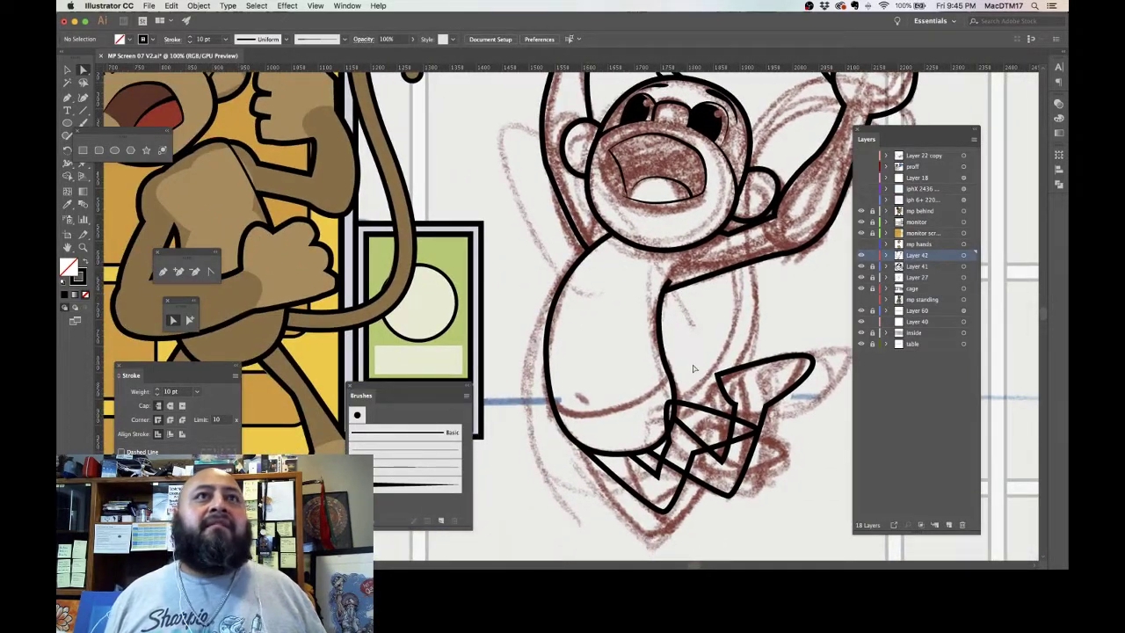
left_click(163, 273)
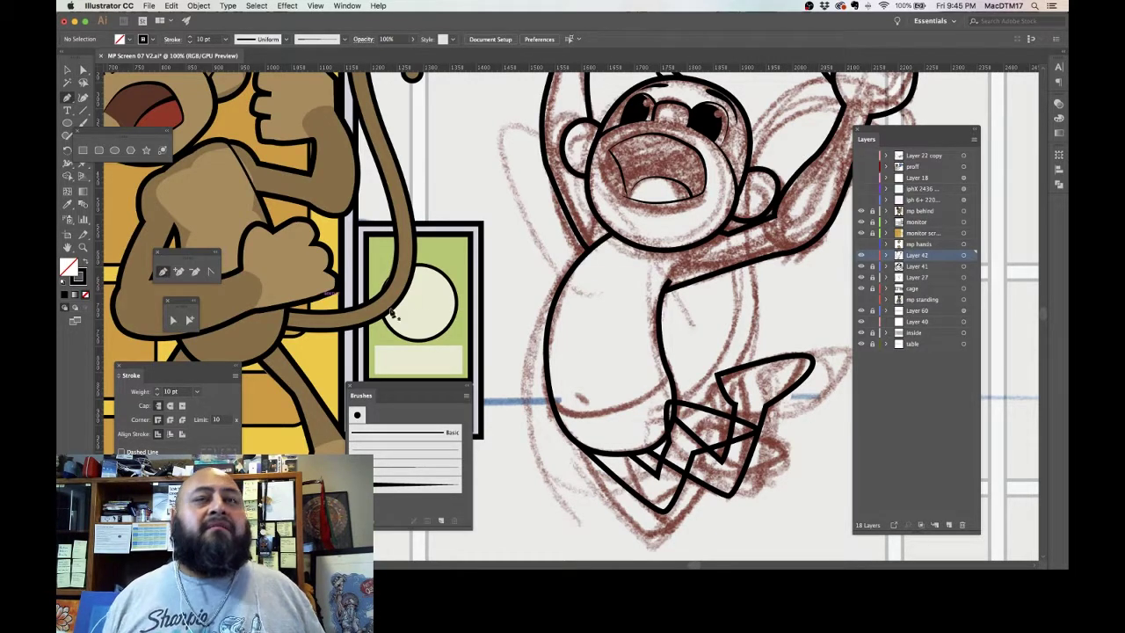
left_click_drag(559, 410, 614, 415)
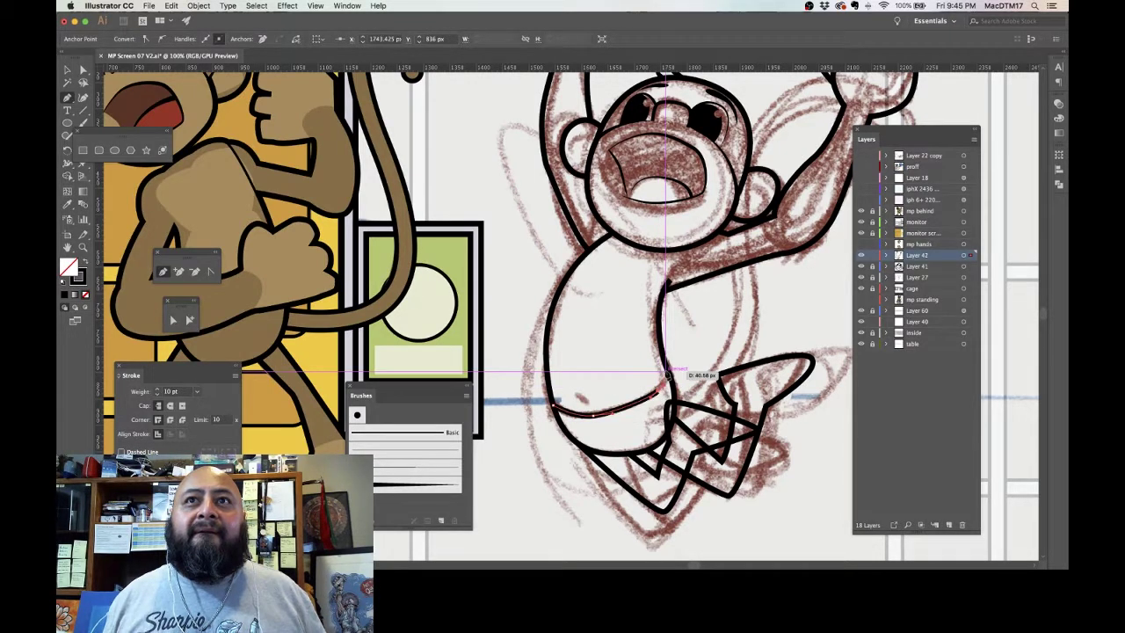
left_click_drag(668, 378, 721, 345)
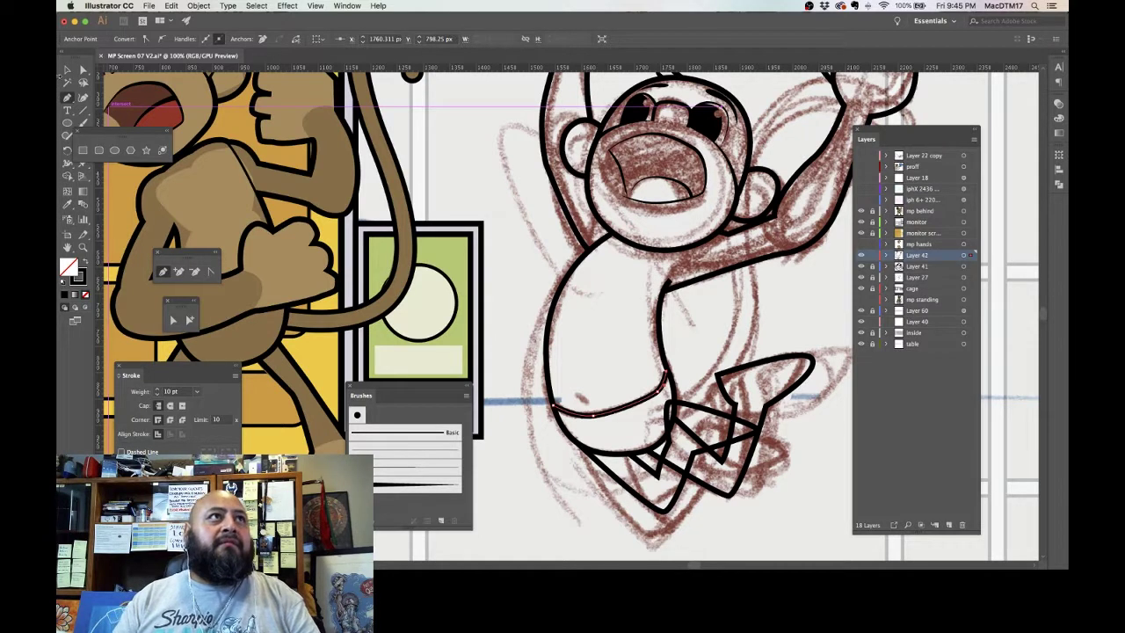
Step: Extend the belly line's end anchor onto the torso's edge, fine-tune its middle anchor point, and deselect the path
left_click(83, 70)
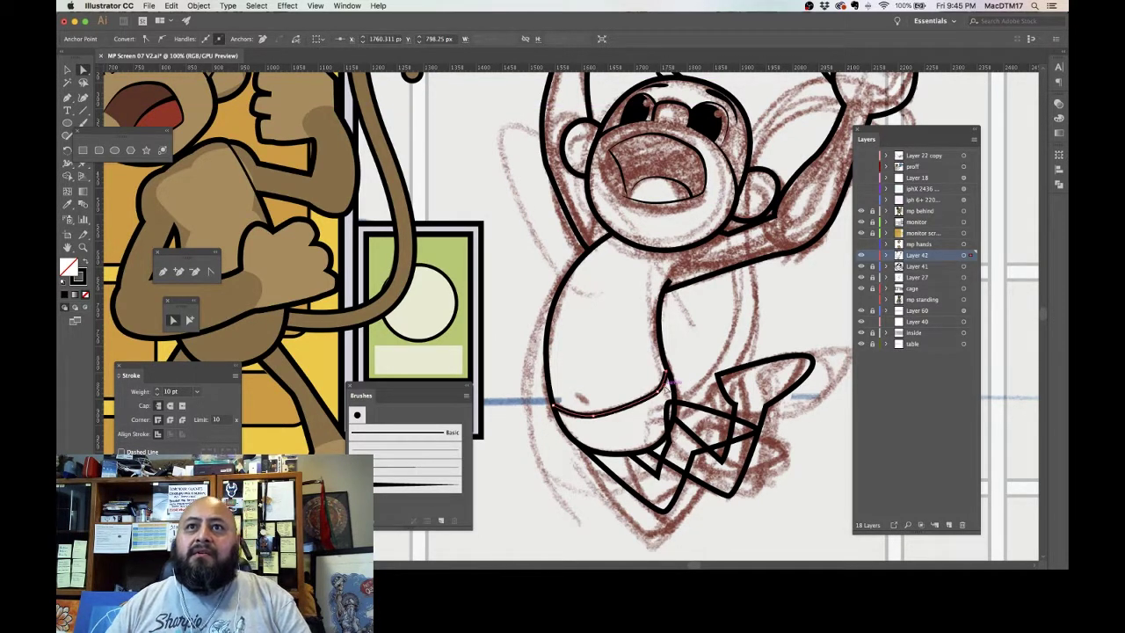
left_click(667, 384)
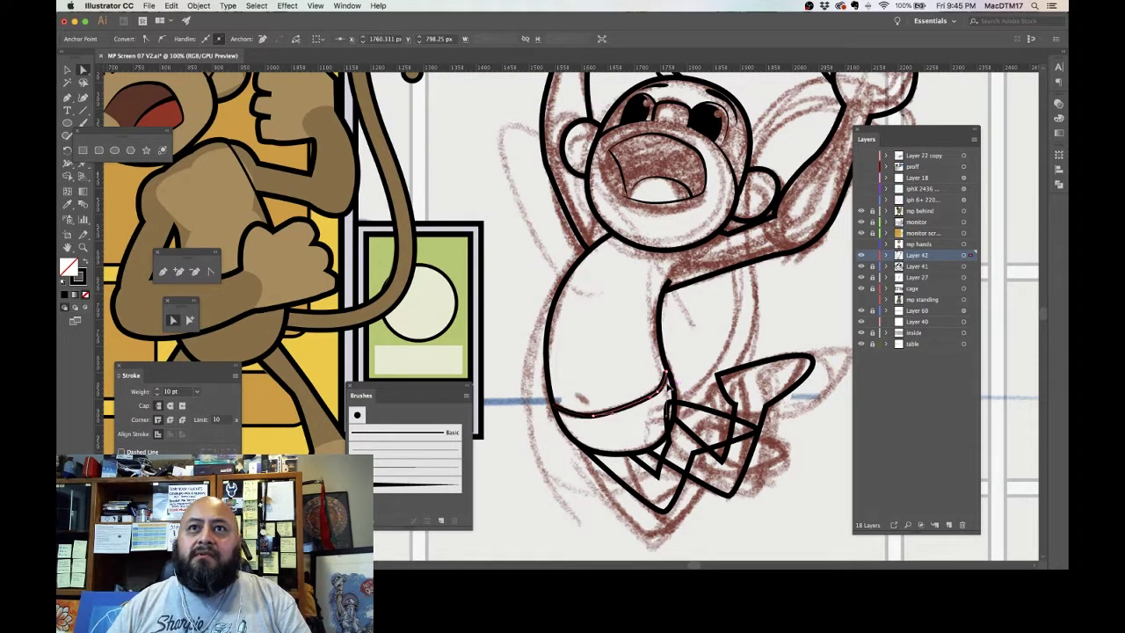
left_click(670, 373)
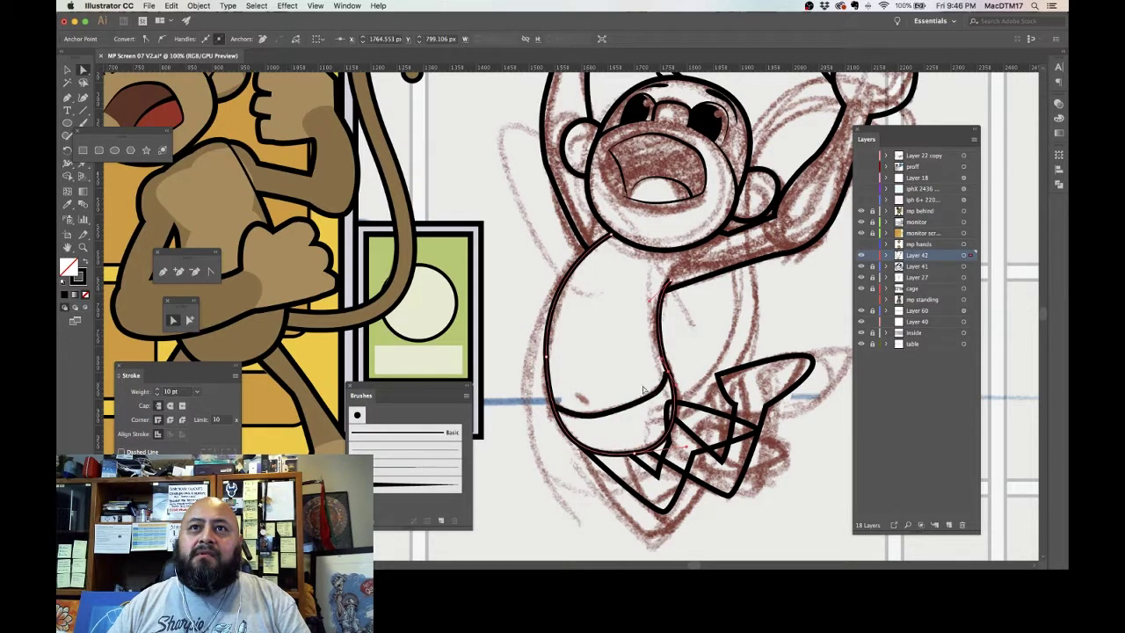
left_click(664, 380, "shift")
left_click(665, 374)
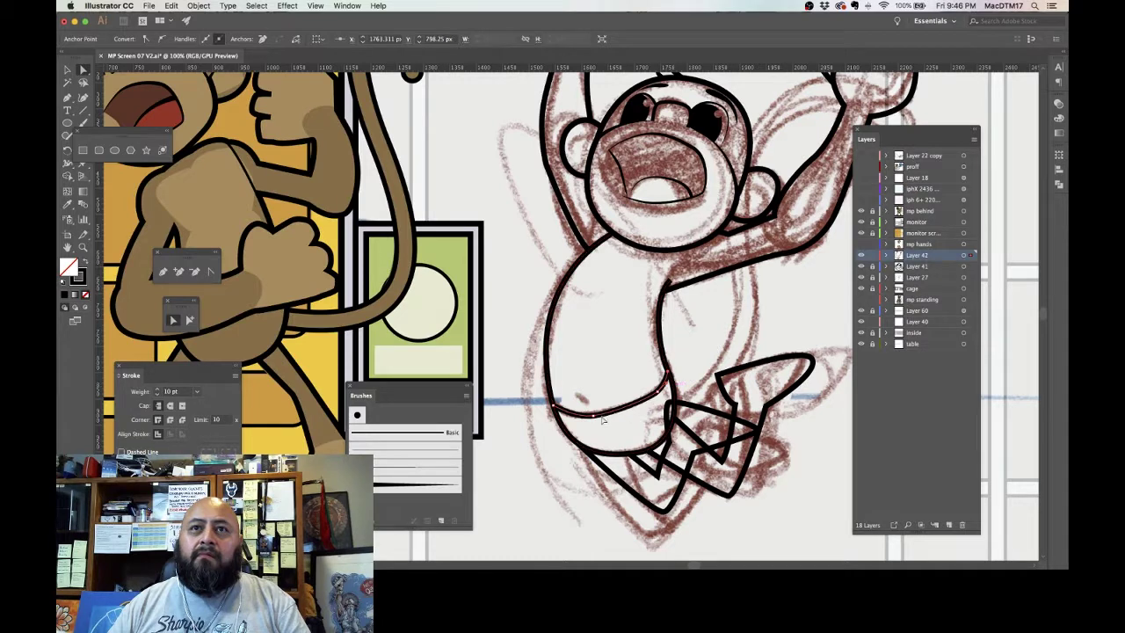
left_click_drag(591, 416, 590, 415)
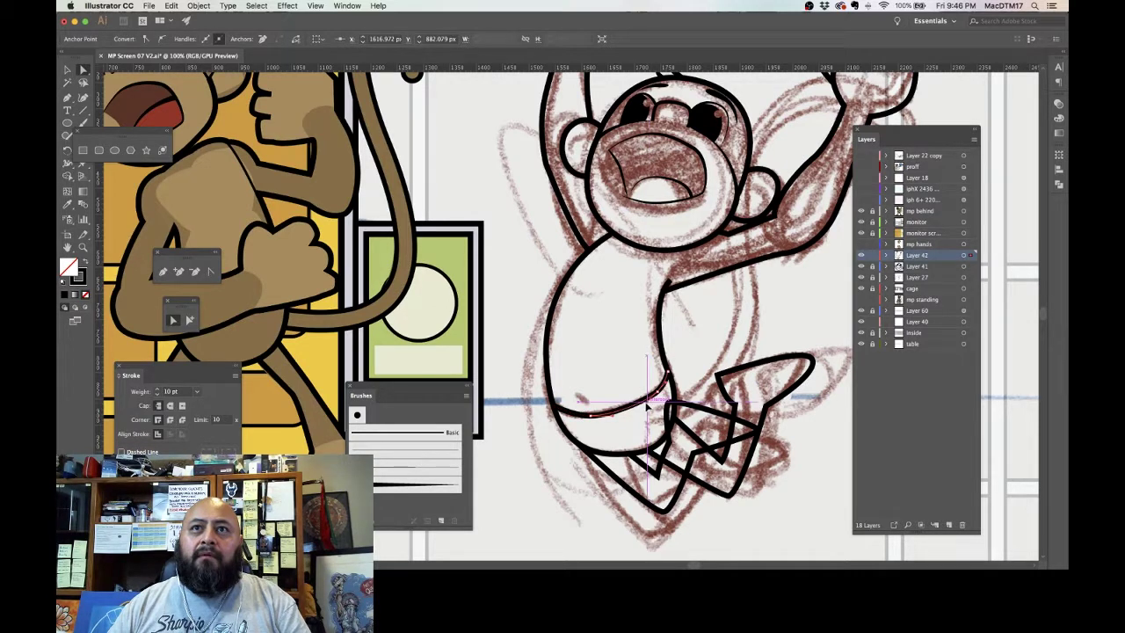
left_click(722, 331)
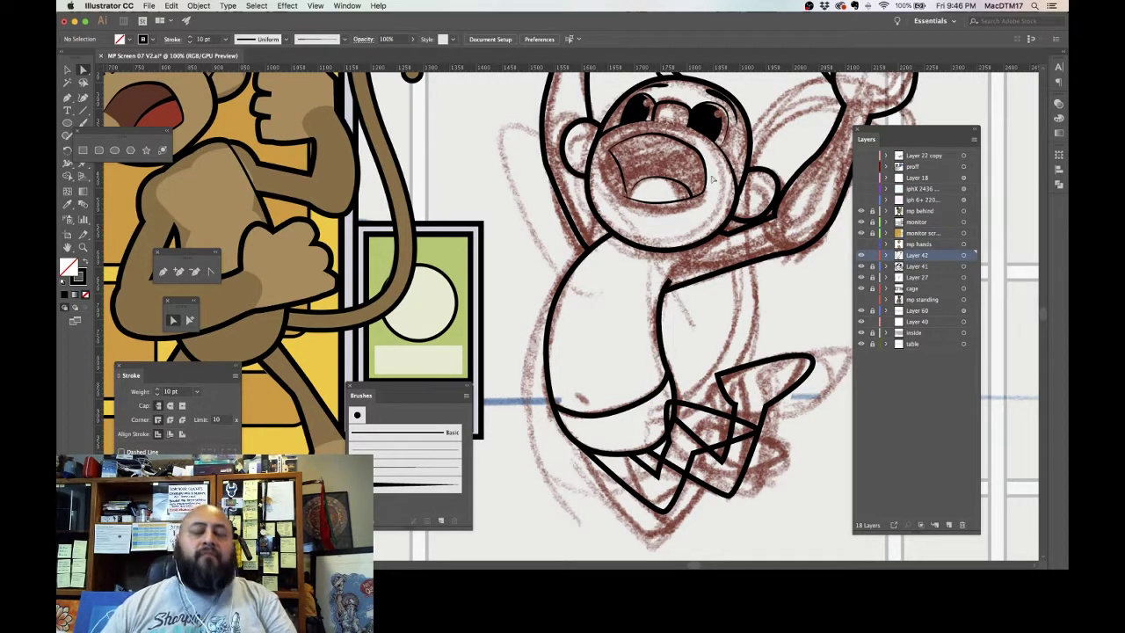
Step: Hide the rough sketch on Layer 27 so only the inked outline shows against the background scene
key("super+minus")
key("super+minus")
key("super+minus")
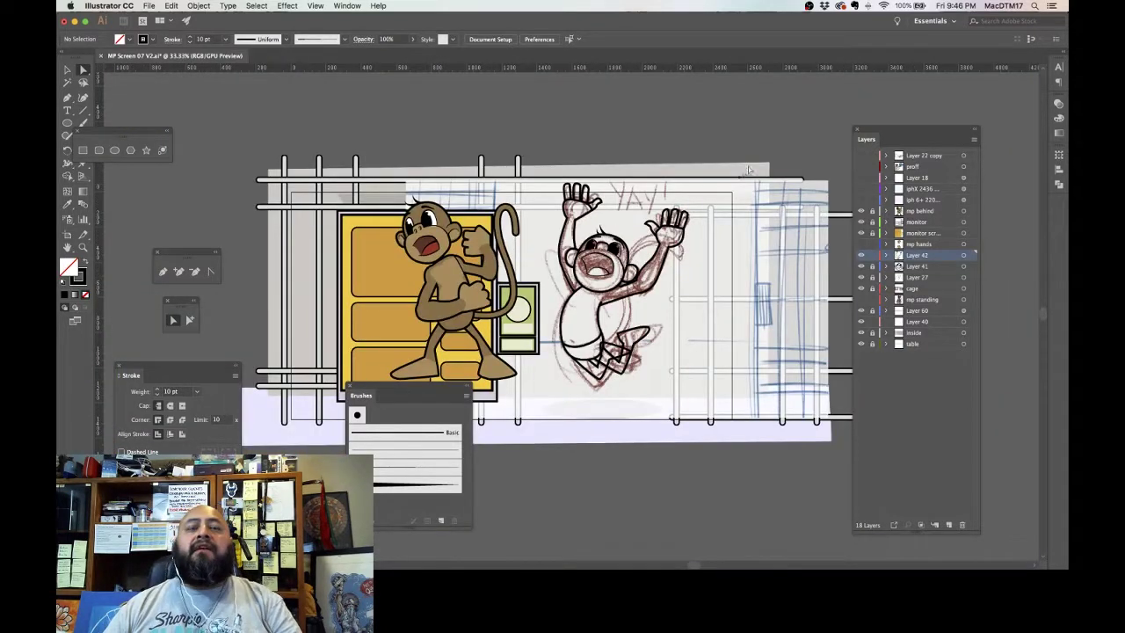
key("super+equal")
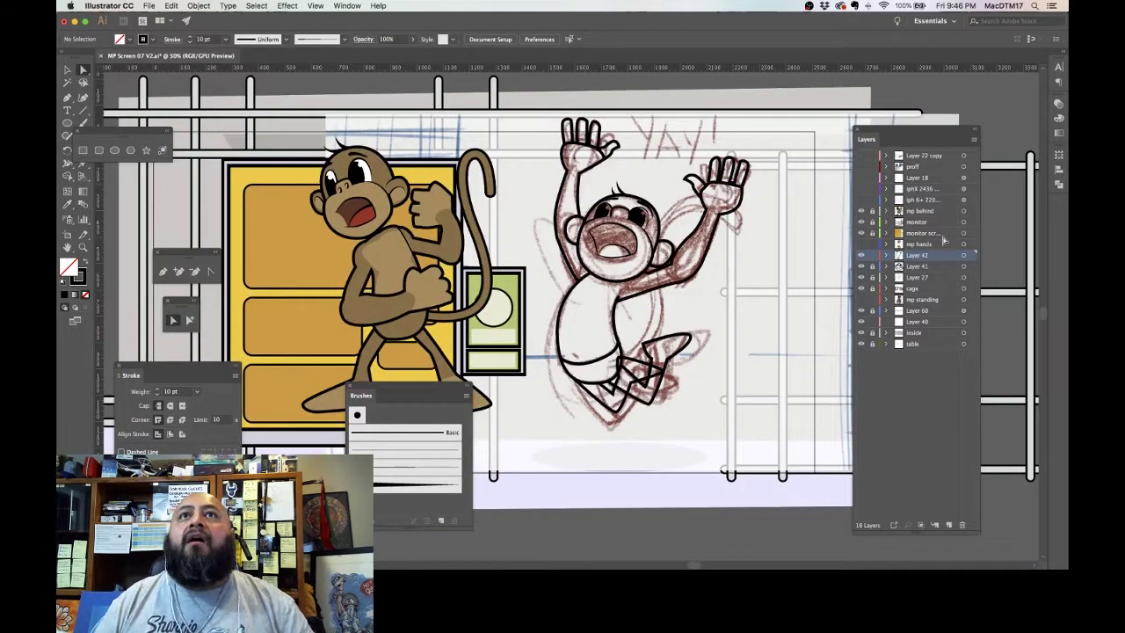
left_click(862, 288)
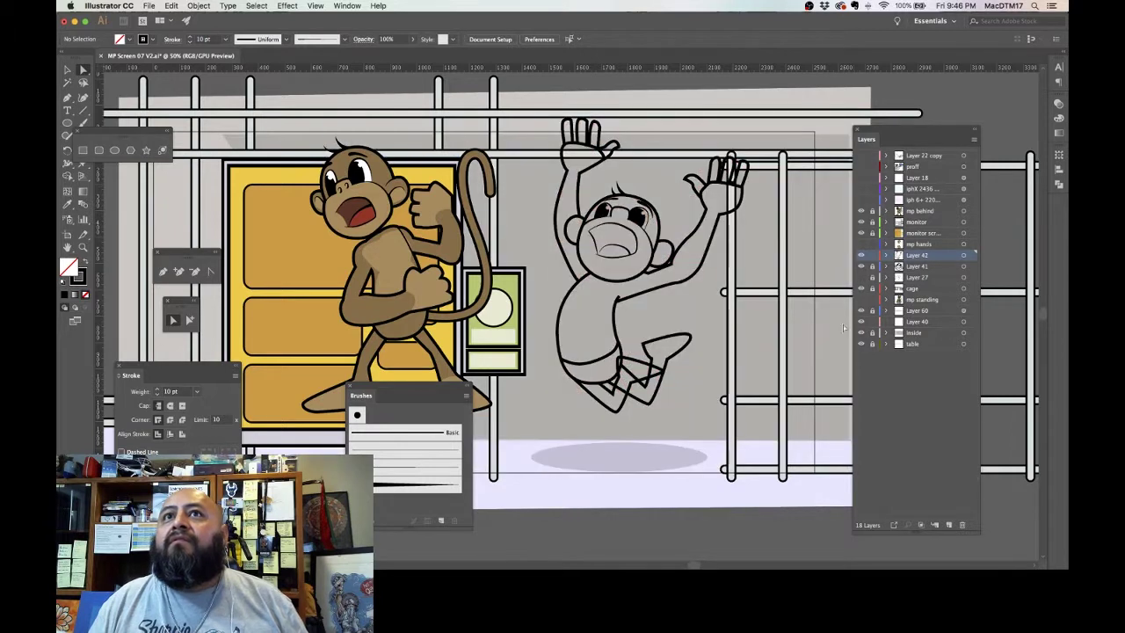
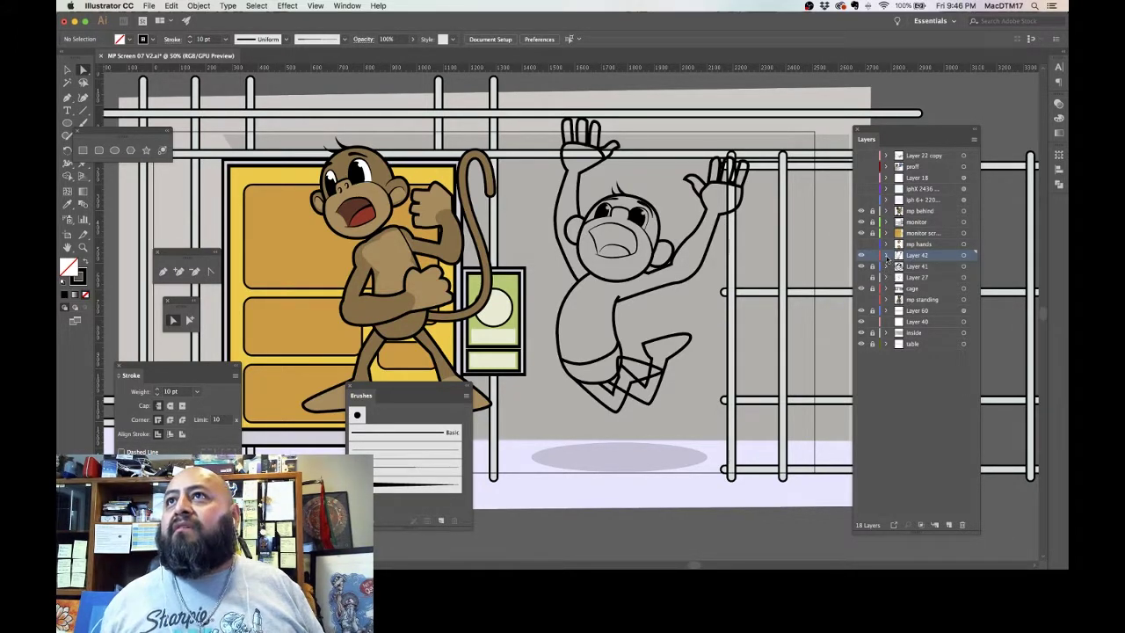
Step: Expand Layer 42 and scale the jumping monkey's torso, belly line and legs up together to about 564 by 587 px, then deselect
left_click(886, 255)
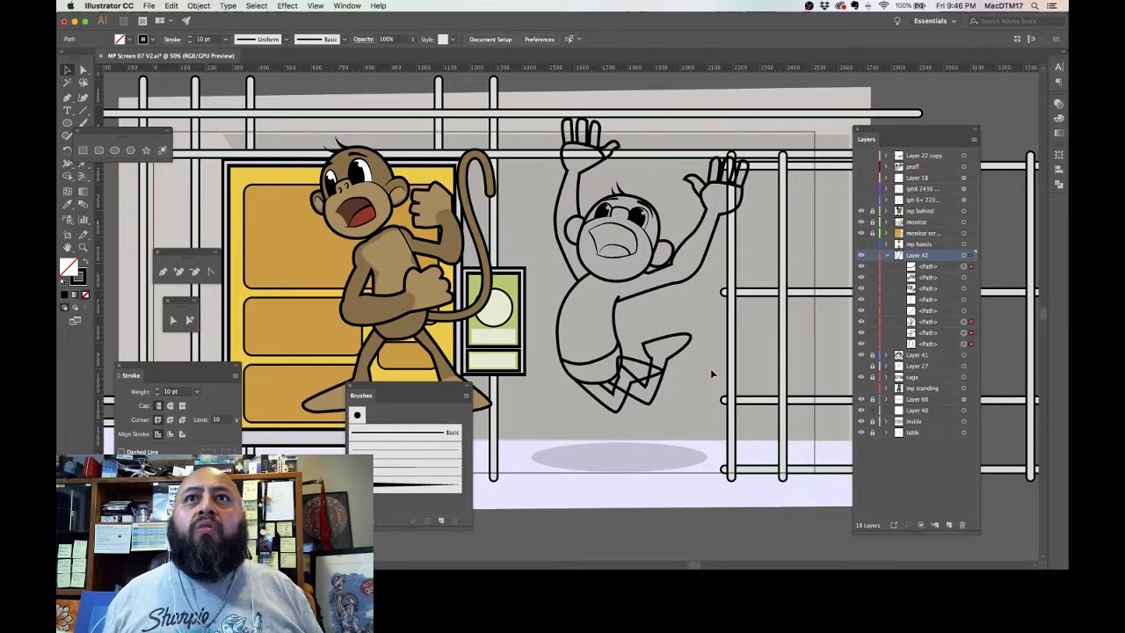
mouse_move(710, 368)
left_mouse_down()
mouse_move(682, 397)
mouse_move(716, 423)
mouse_move(702, 422)
left_mouse_up()
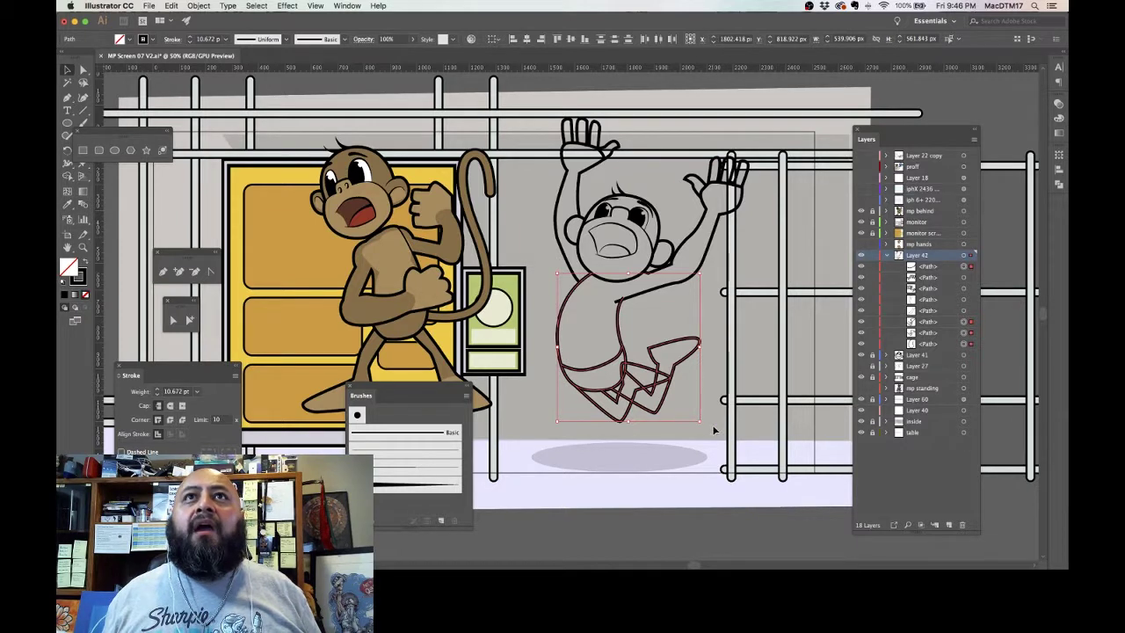
left_click_drag(702, 422, 706, 428)
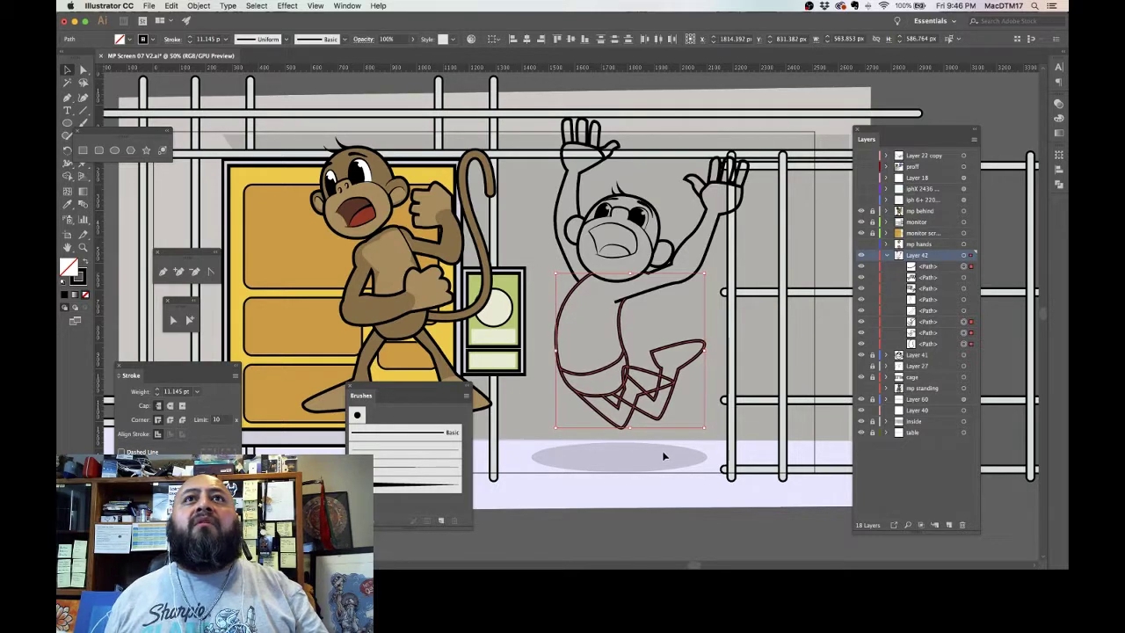
left_click(661, 456)
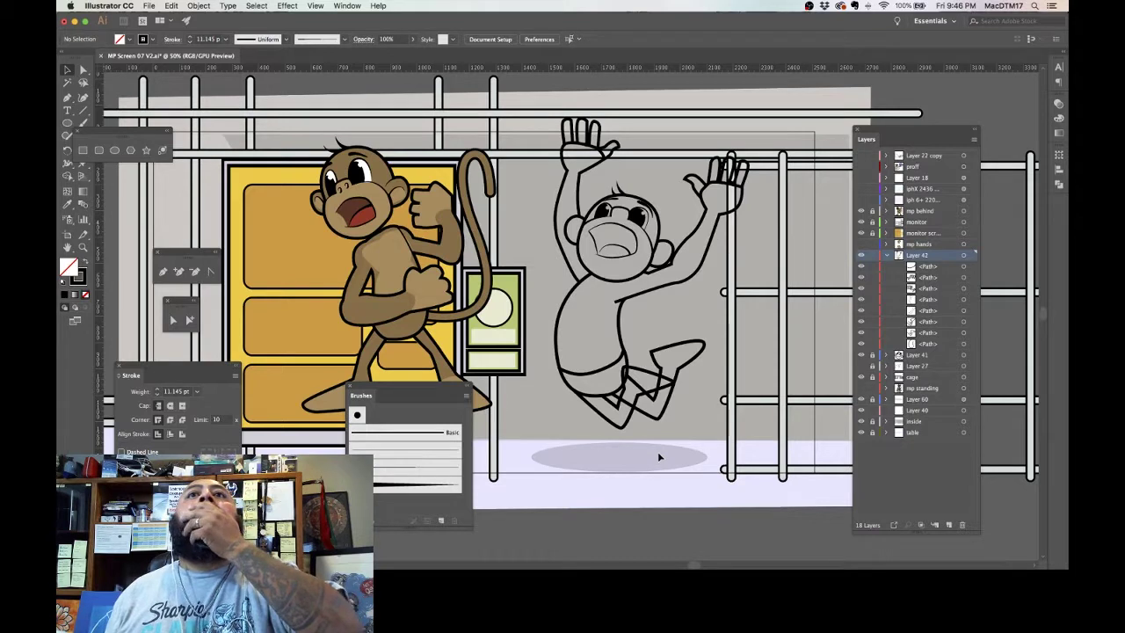
Step: Nudge the lower end anchor of the jumping monkey's raised arm 22 px right and 12 px down onto the torso line, then deselect
left_click(617, 300)
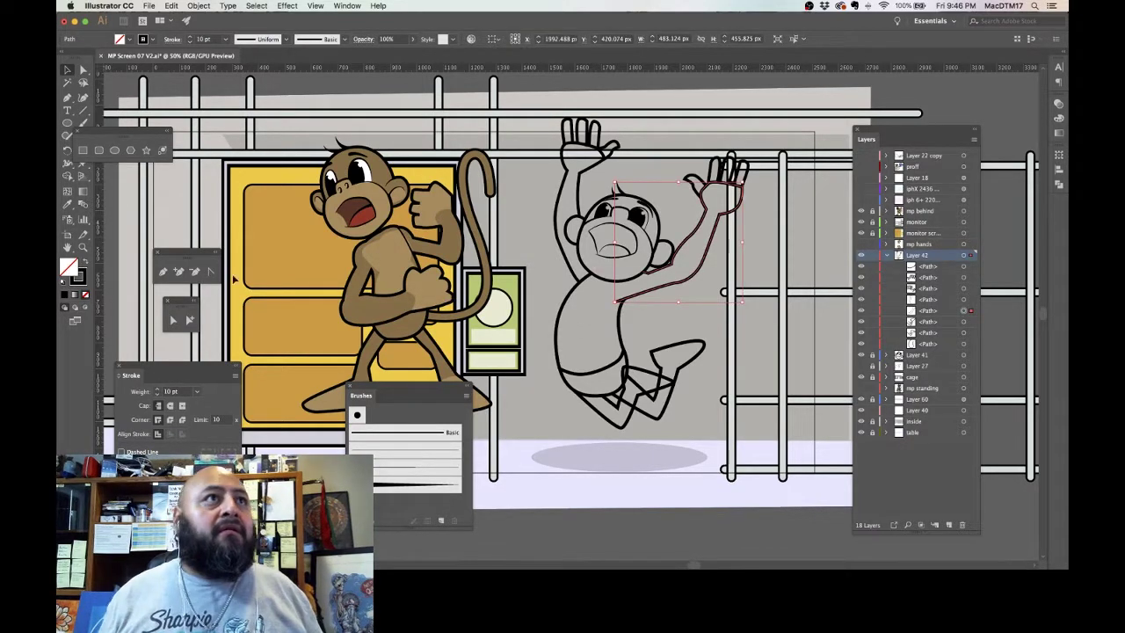
left_click(174, 322)
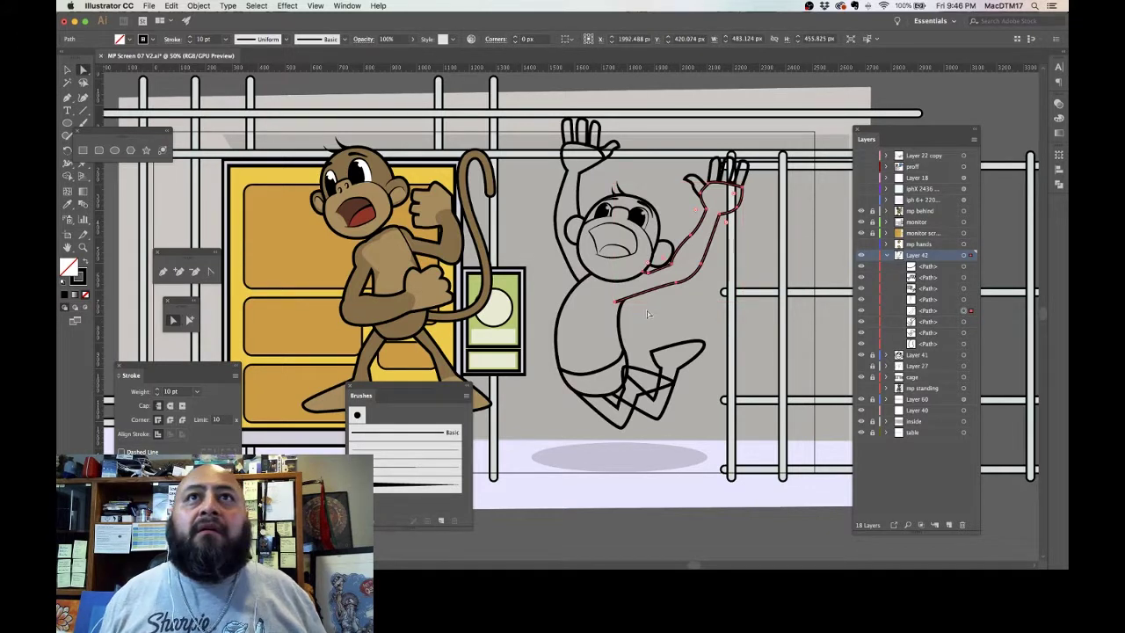
left_click(615, 301)
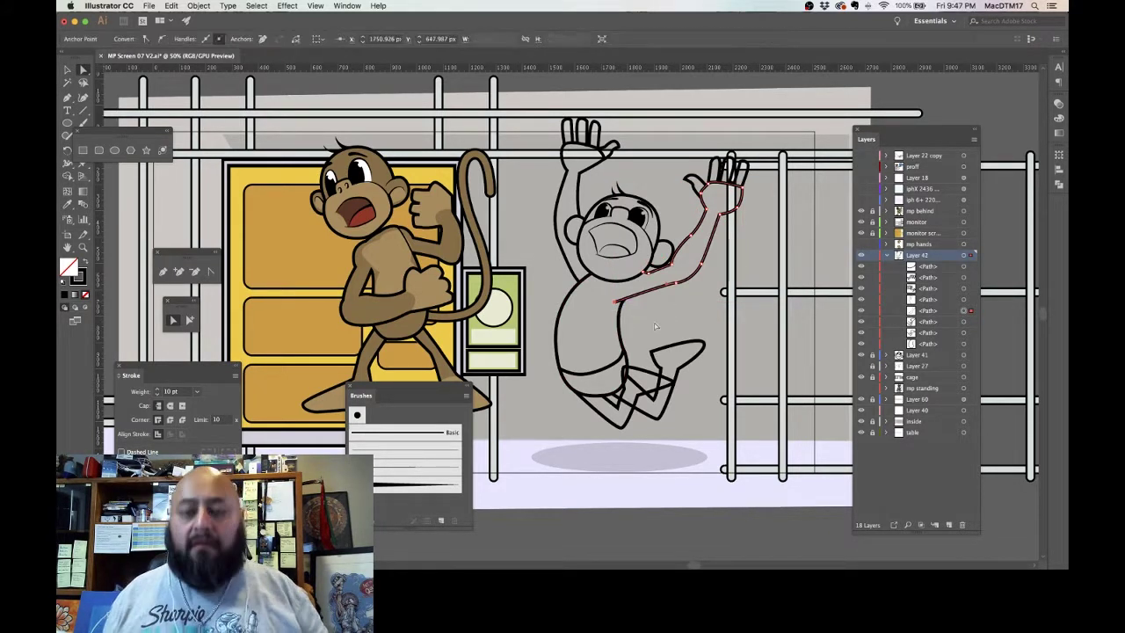
key("Right")
key("Right")
key("Right")
key("Right")
key("Right")
key("Right")
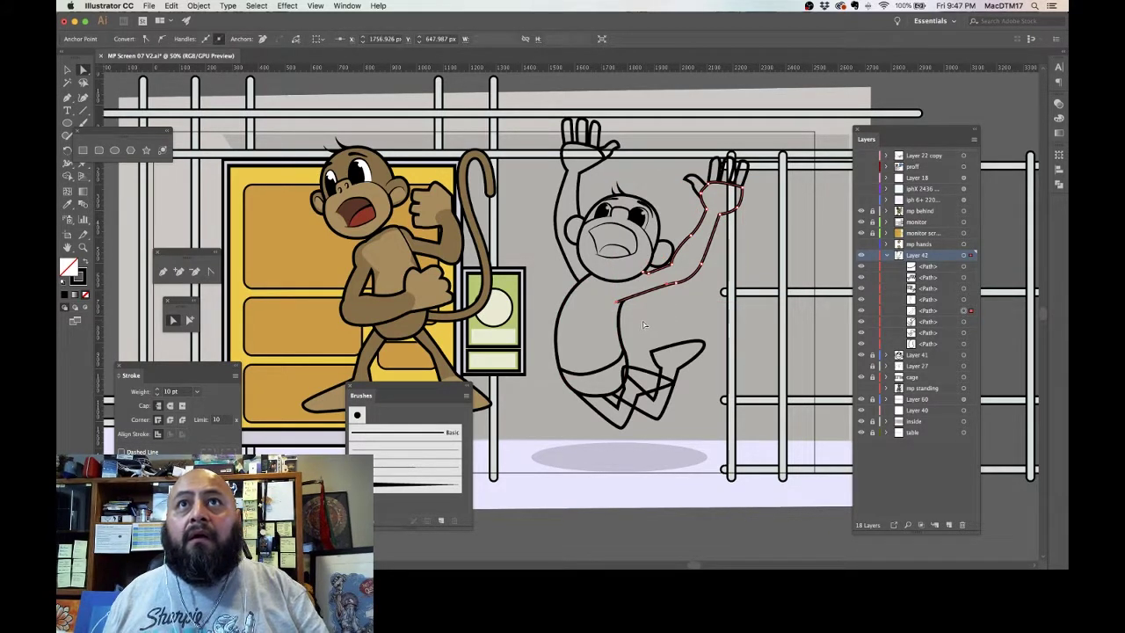
key("Right")
key("Right")
key("Right")
key("Right")
key("Right")
key("Right")
key("Right")
key("Right")
key("Right")
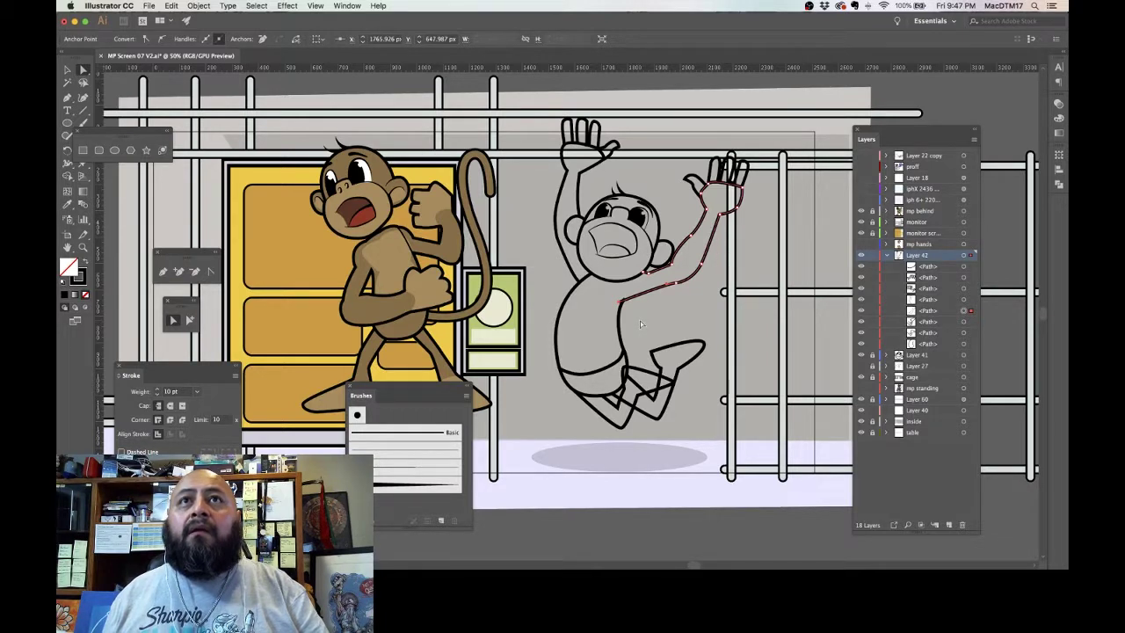
key("Right")
key("Right")
key("Right")
key("Right")
key("Right")
key("Right")
key("Right")
key("Down")
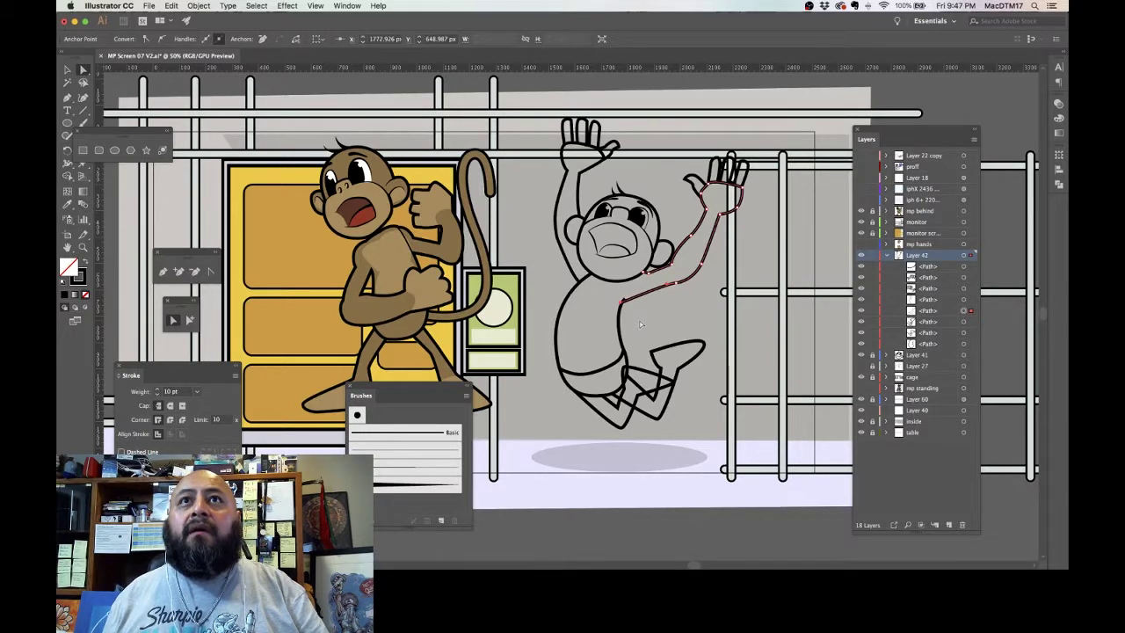
key("Down")
key("Down")
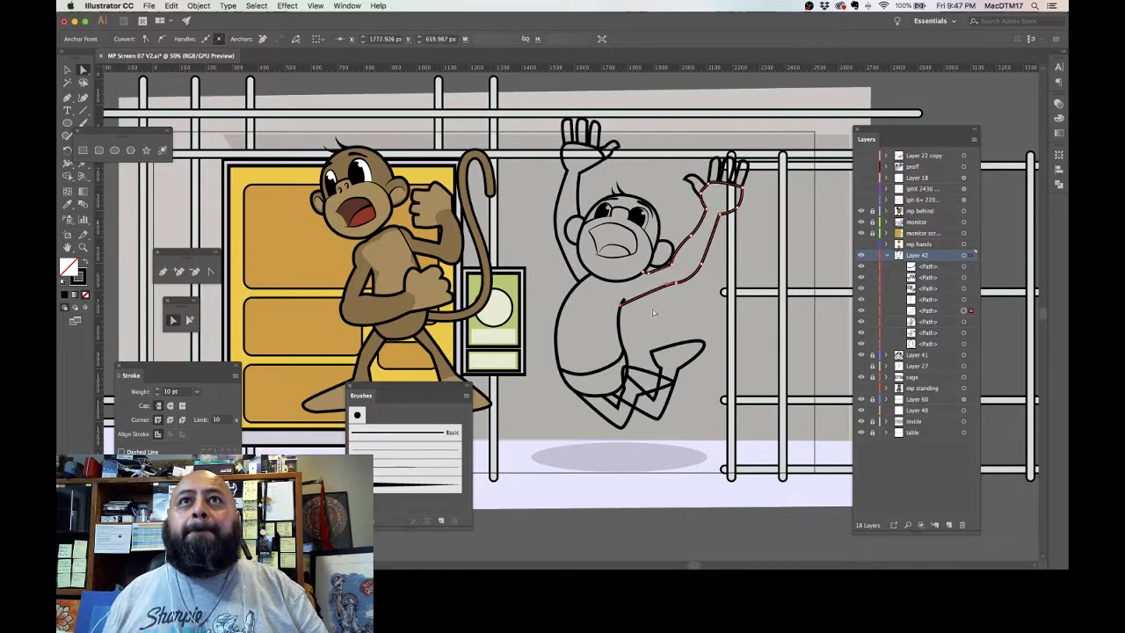
left_click(659, 315)
left_click(661, 317)
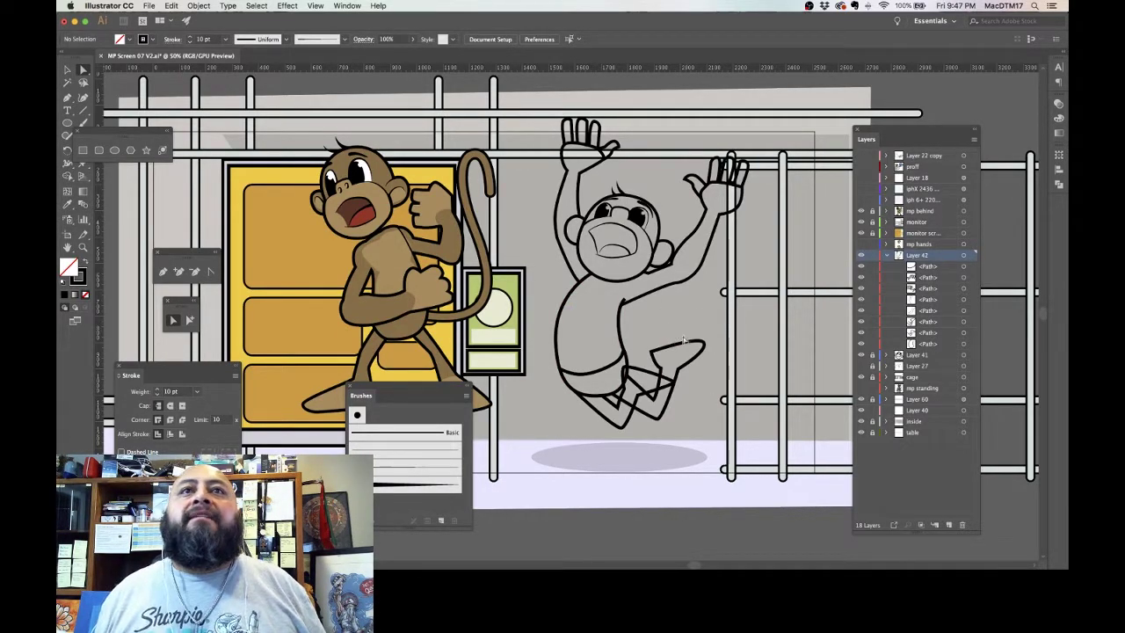
Step: Enlarge the jumping monkey's kicked-up foot by moving its heel and toe anchor points outward and its outer ankle point lower
left_click(667, 347)
scroll(655, 348, "down", 3)
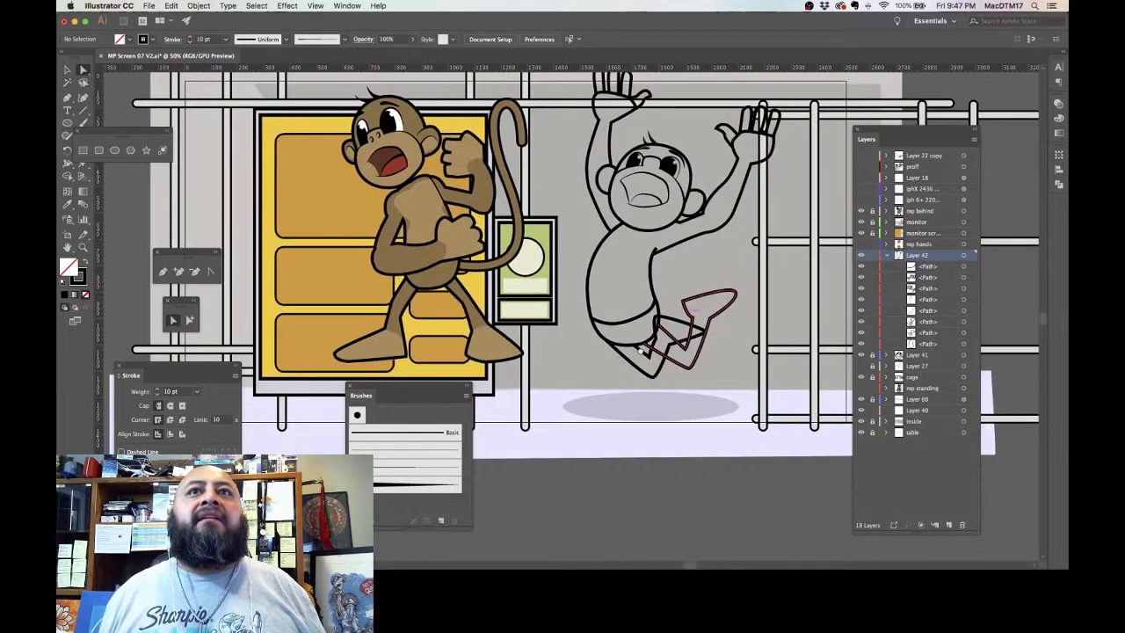
scroll(567, 264, "right", 5)
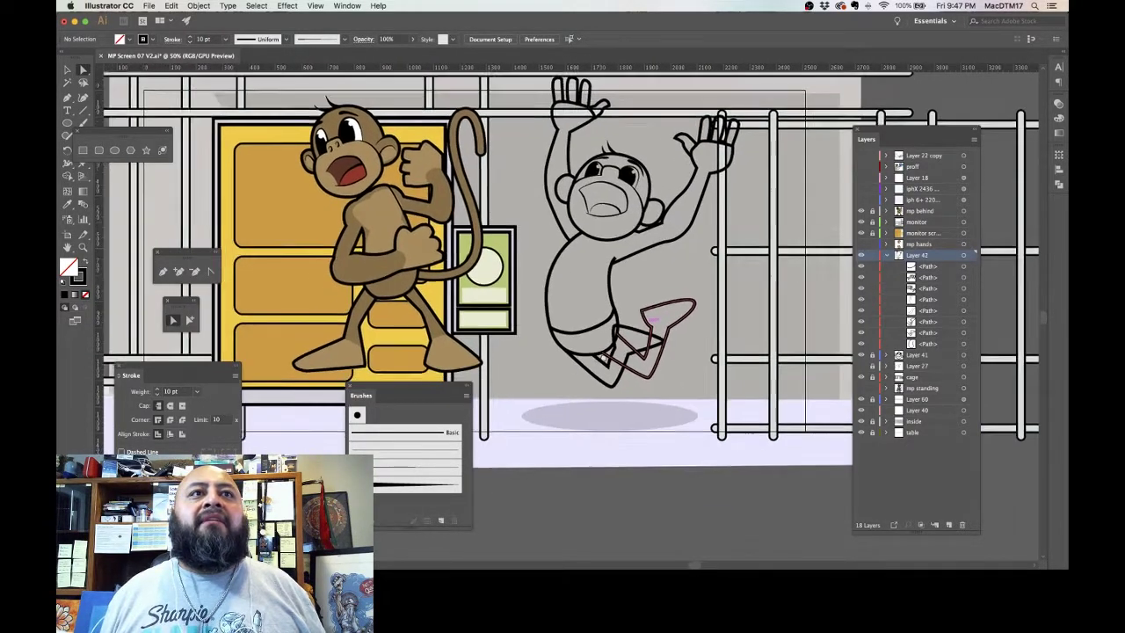
scroll(578, 329, "up", 3)
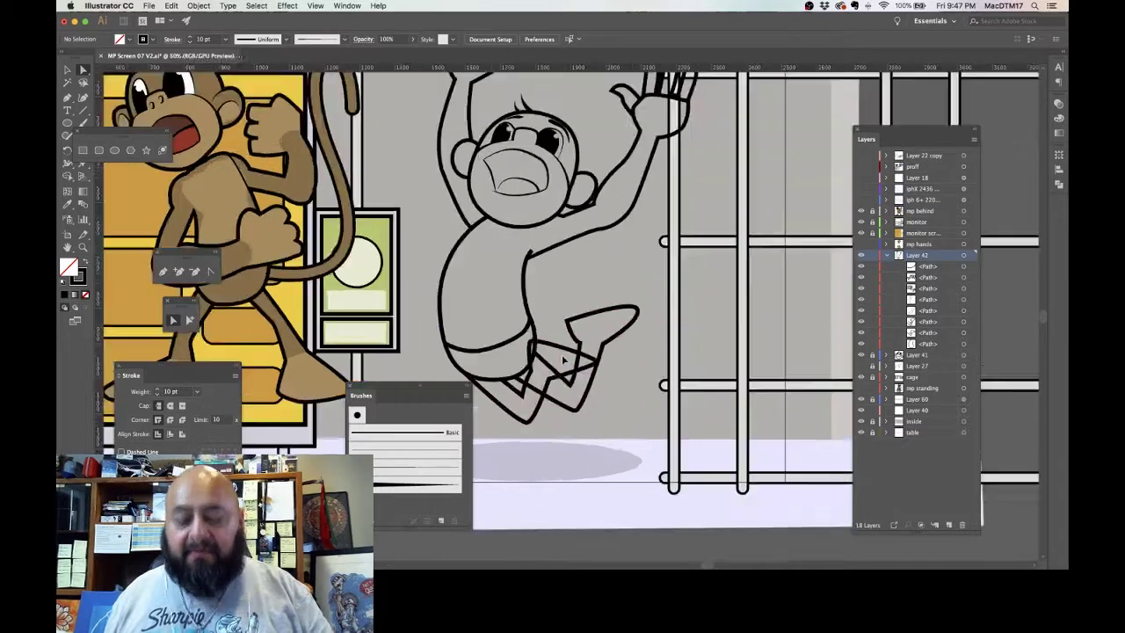
scroll(597, 345, "left", 2)
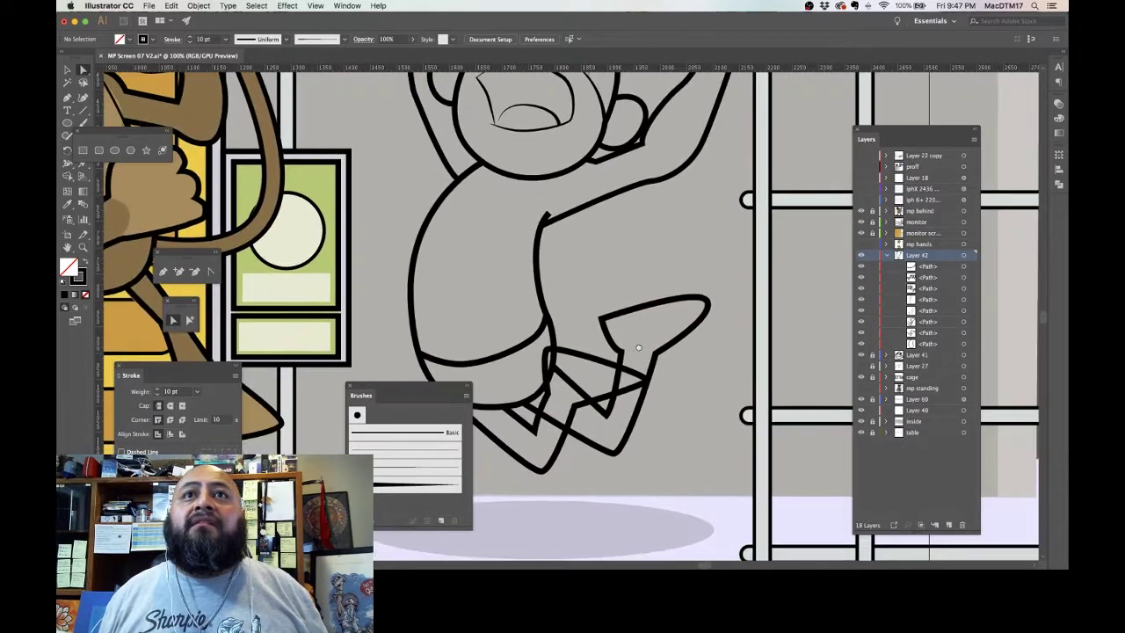
left_click(624, 354)
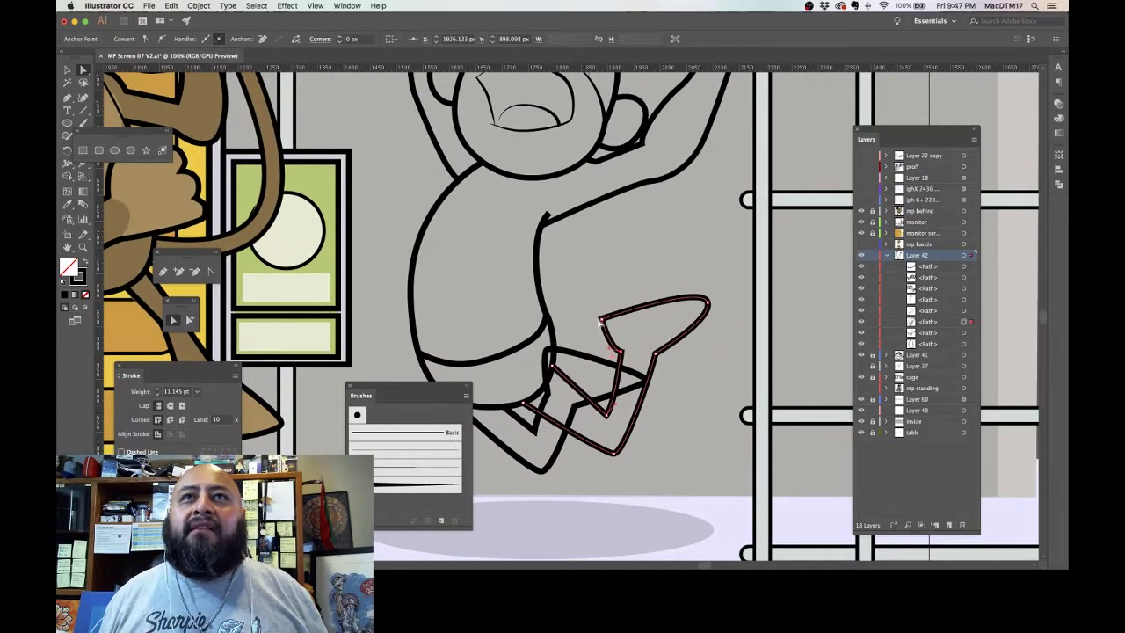
left_click_drag(600, 321, 592, 316)
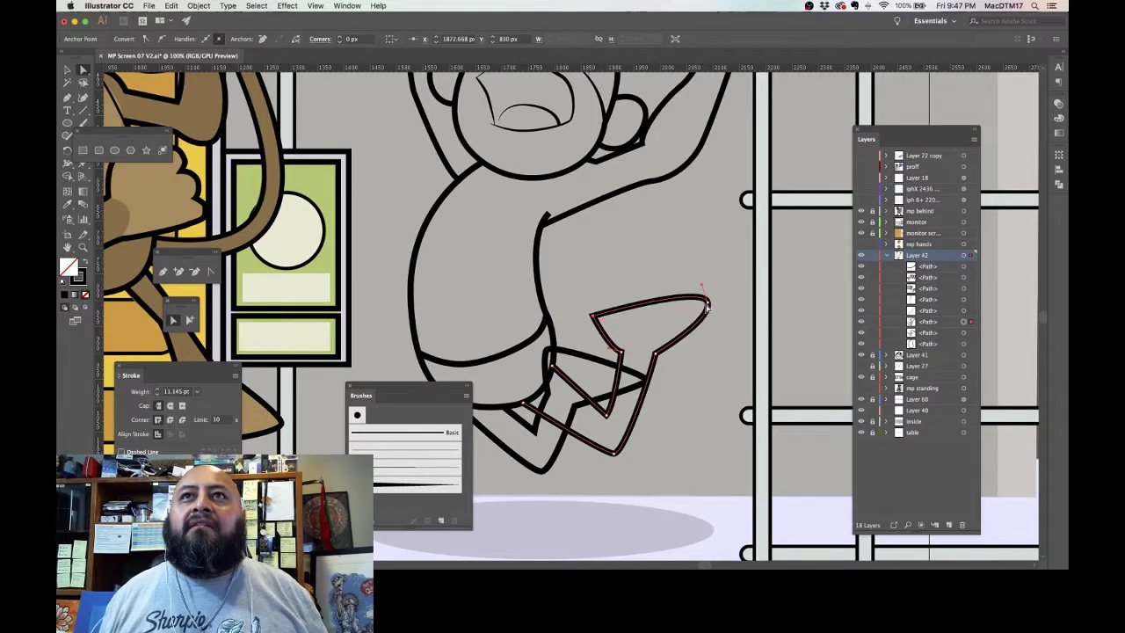
left_click_drag(709, 305, 721, 306)
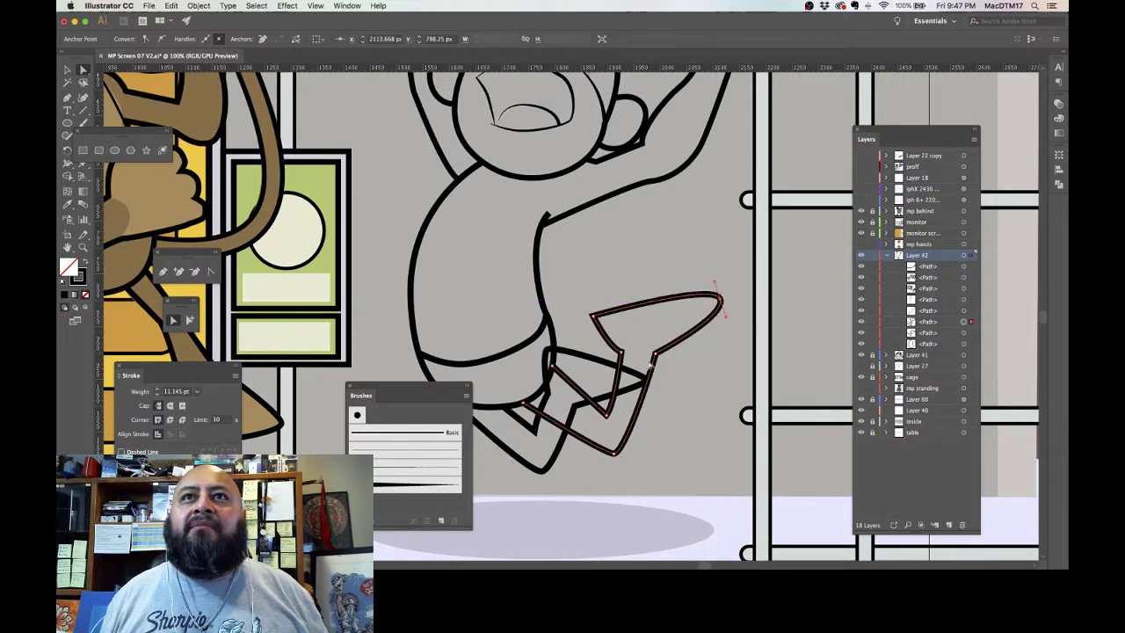
left_click_drag(652, 361, 651, 376)
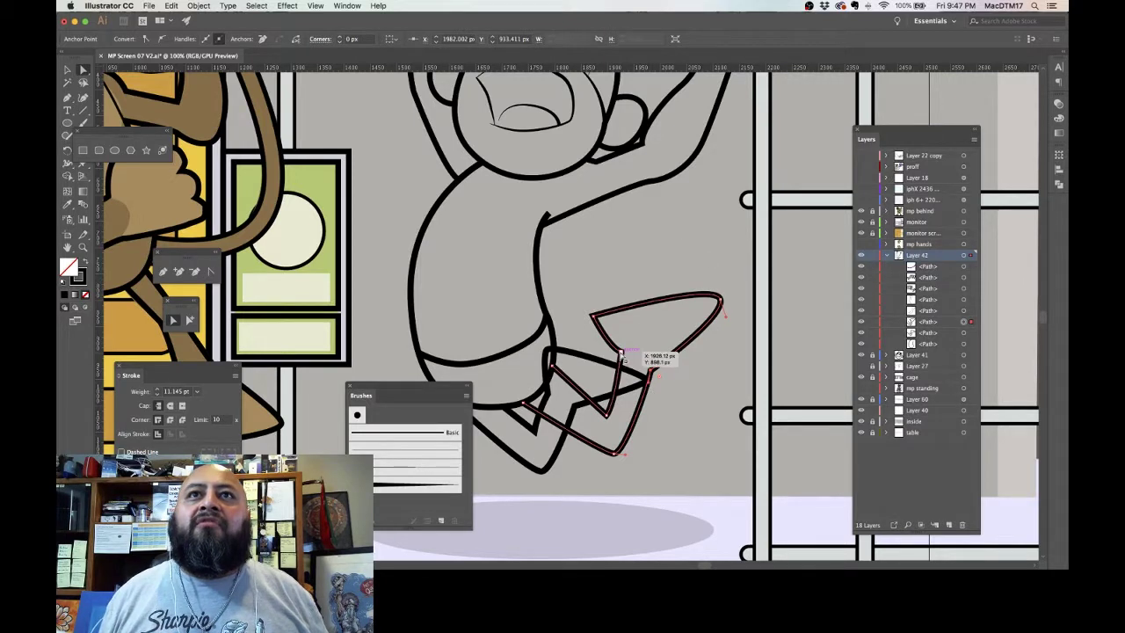
left_click(622, 352)
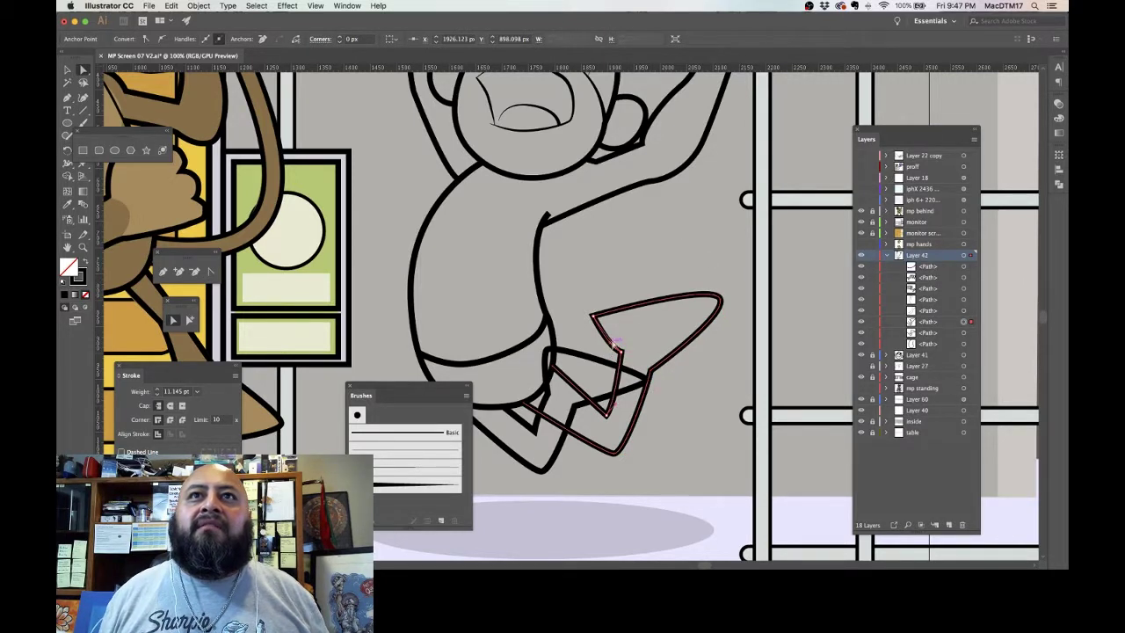
Step: Round the foot's heel corner with the Anchor Point tool and nudge the heel point 6 px up and 4 px right
left_click(211, 272)
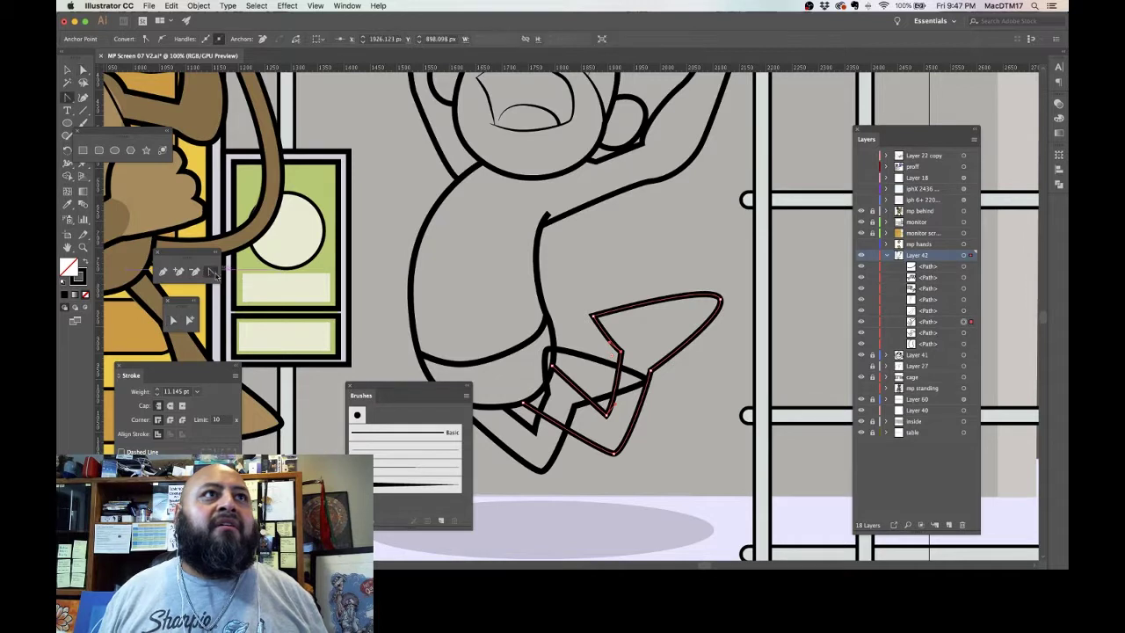
left_click_drag(593, 317, 589, 322)
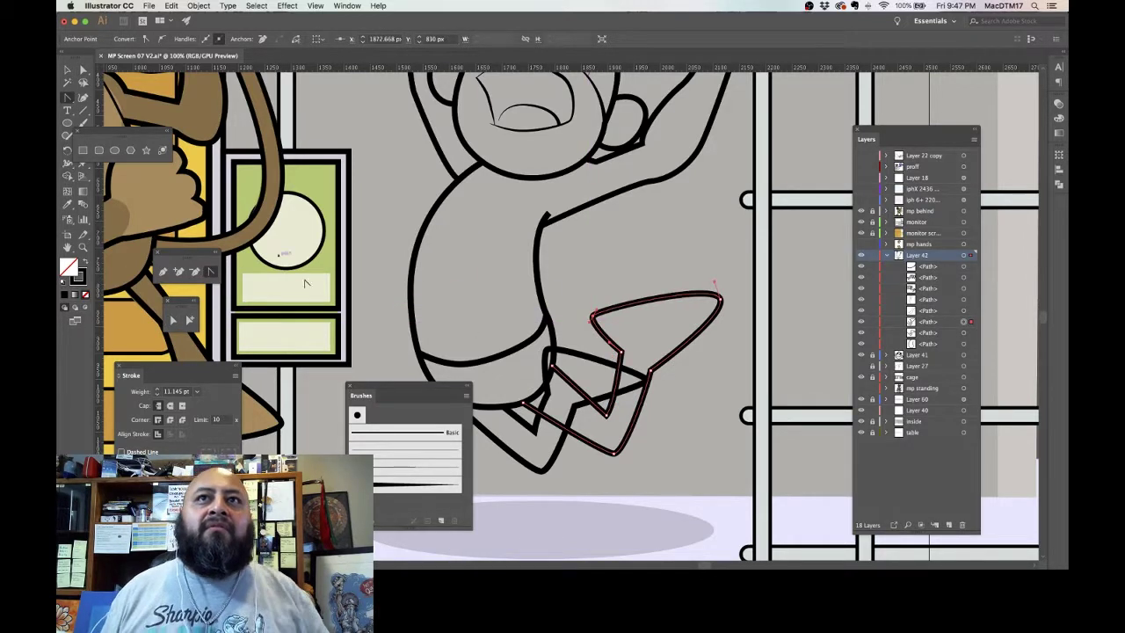
key("Up")
key("Up")
key("Up")
key("Up")
key("Up")
key("Up")
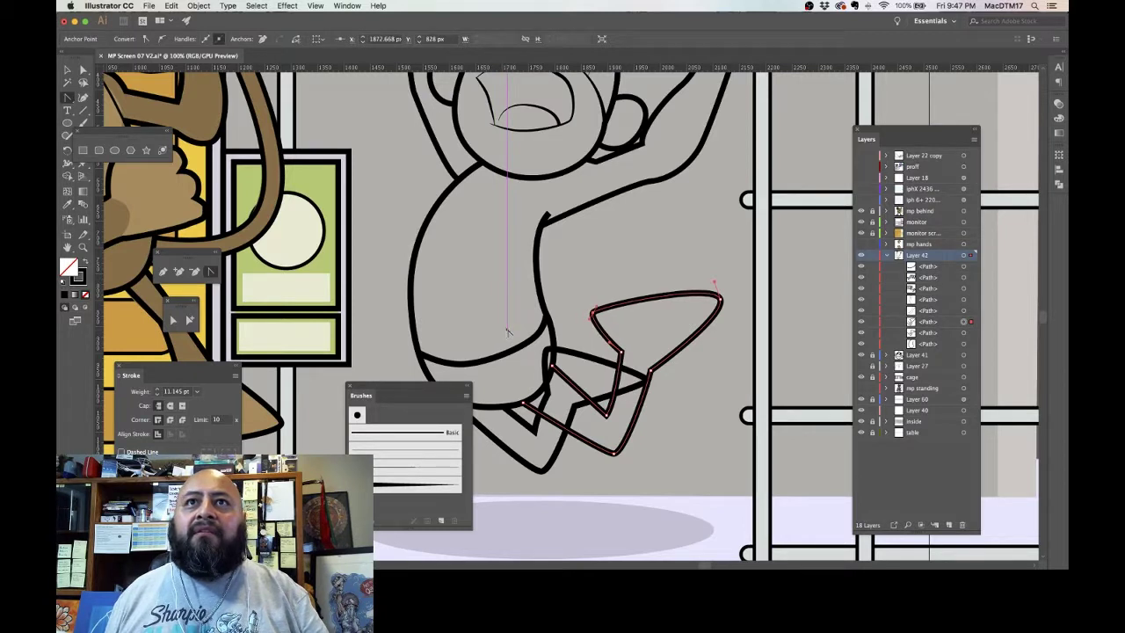
key("Right")
key("Right")
key("Right")
key("Right")
key("Right")
key("Right")
key("Right")
key("Right")
key("Right")
key("Right")
key("Right")
key("Right")
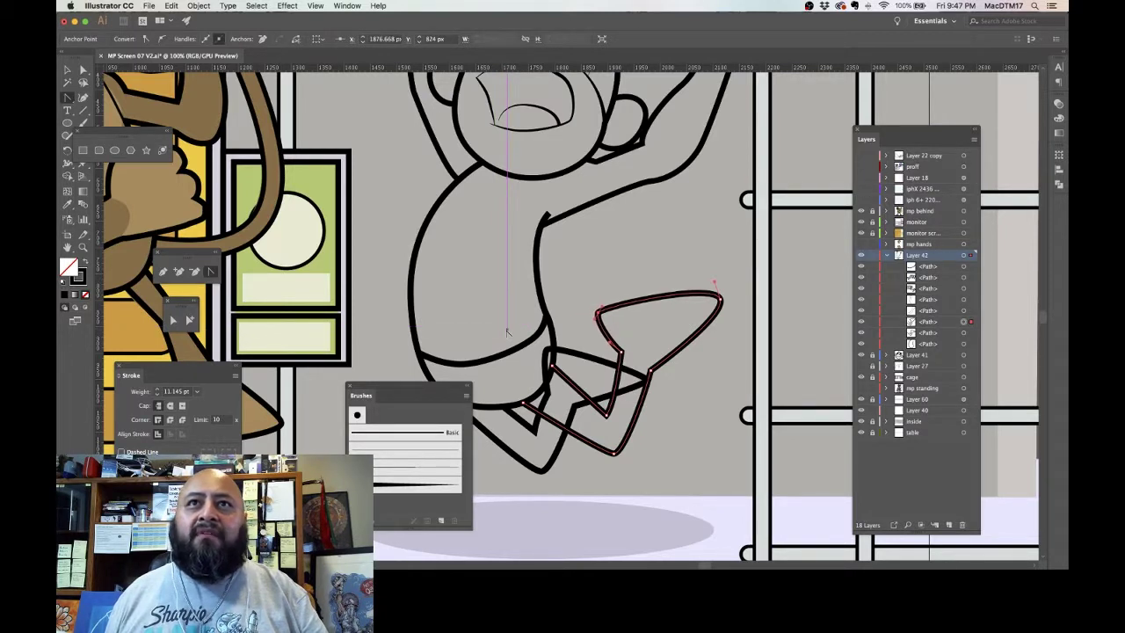
Step: Nudge the heel anchor point of the kicked-up foot 20 px to the right
key("Right")
key("Right")
key("Right")
key("Right")
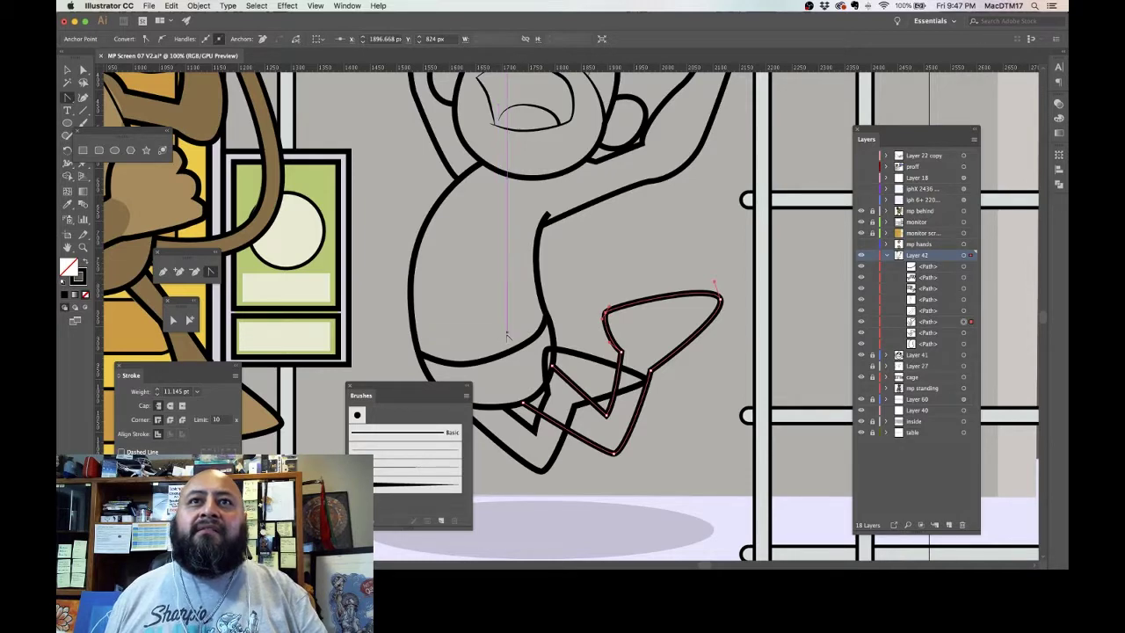
left_click_drag(628, 423, 670, 408)
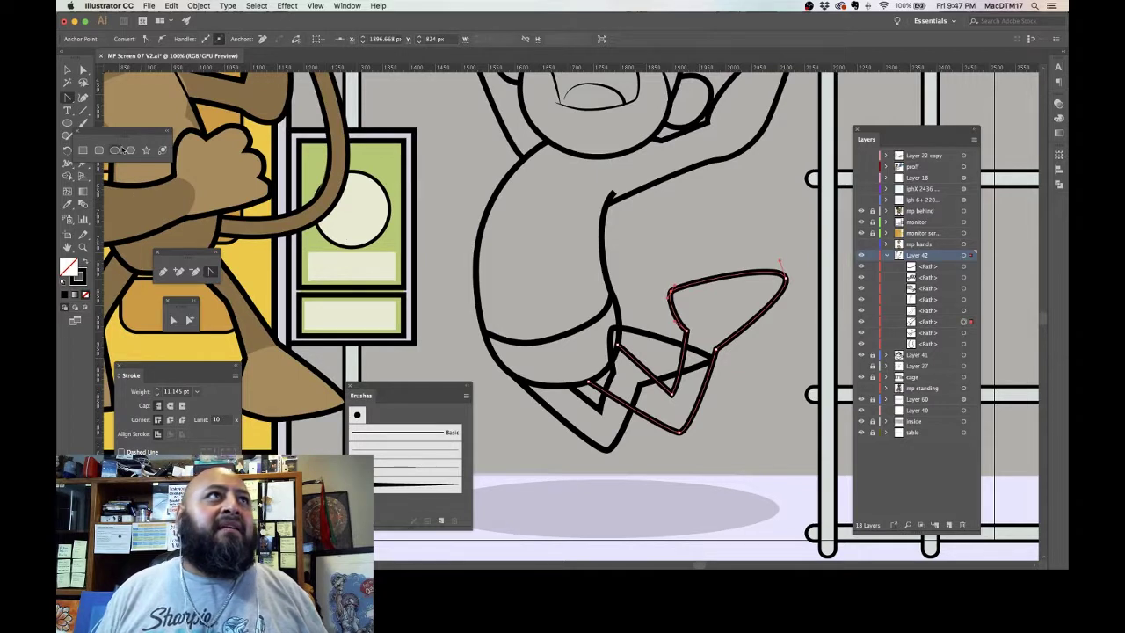
Step: Select the far leg's outline behind the kicked-up leg and detach the Eraser tool group as a floating panel, activating Scissors
left_click(83, 69)
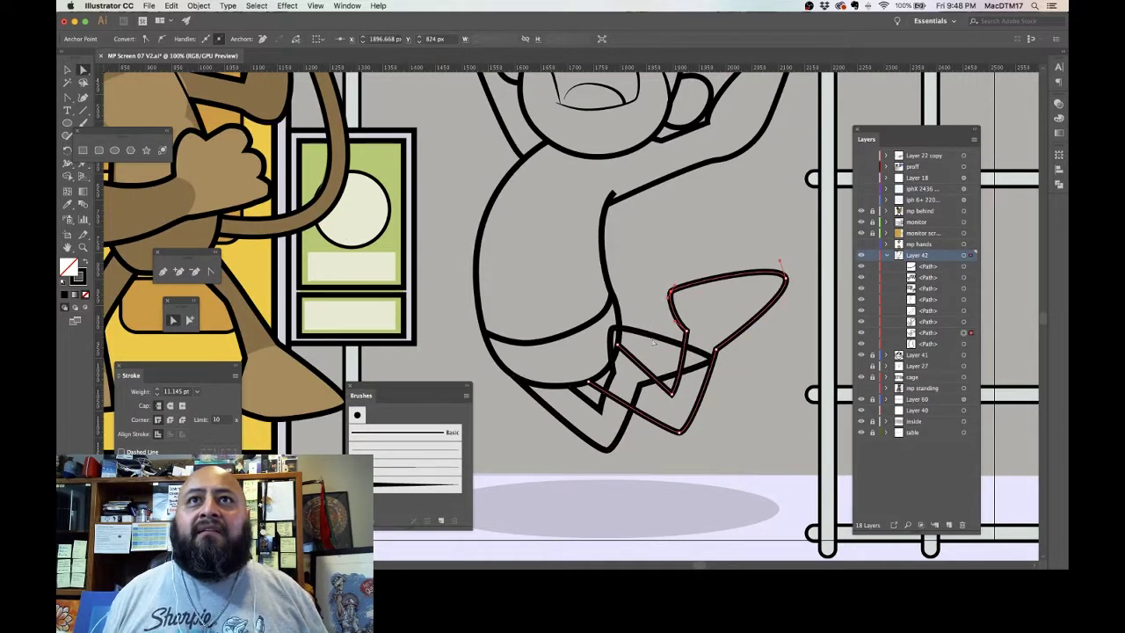
left_click(655, 339)
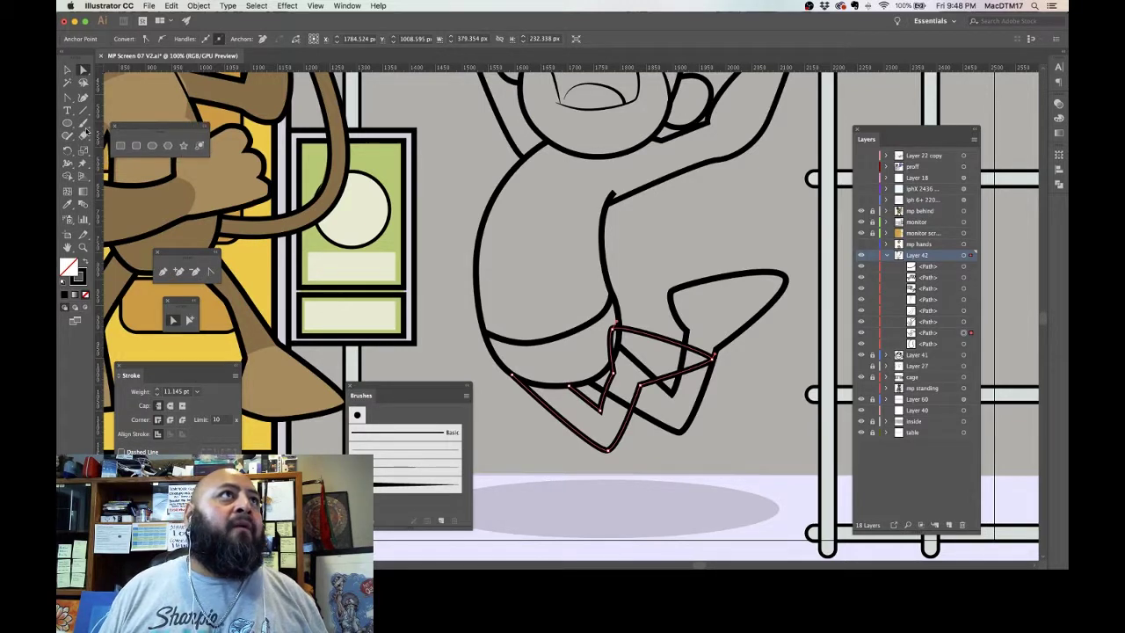
left_click(83, 137)
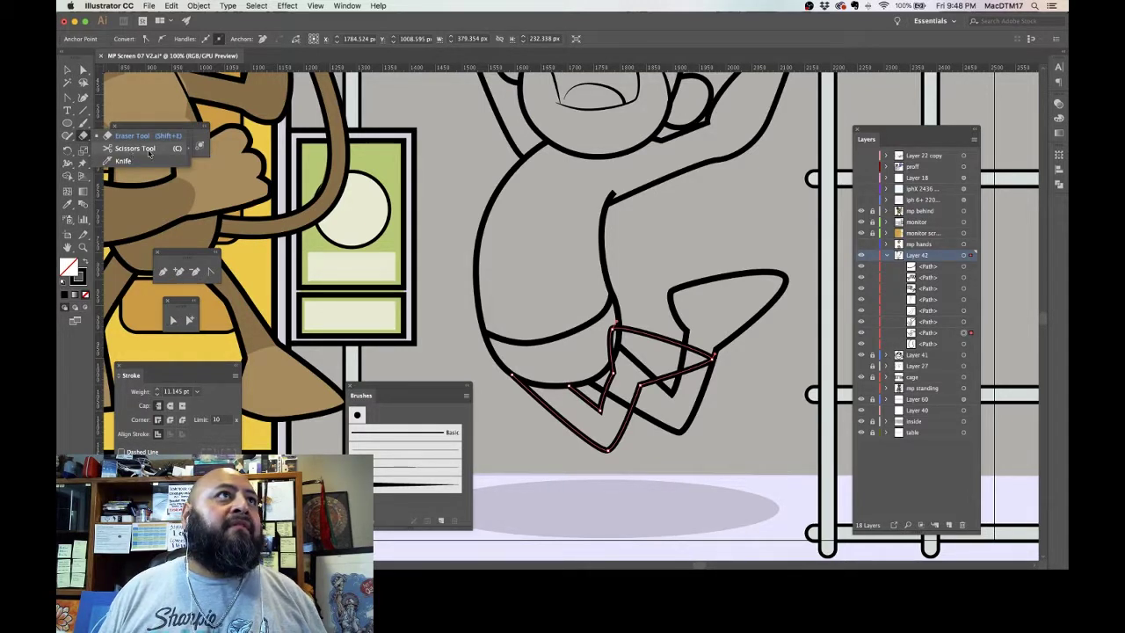
mouse_move(193, 147)
left_mouse_down()
mouse_move(142, 162)
mouse_move(190, 170)
left_mouse_up()
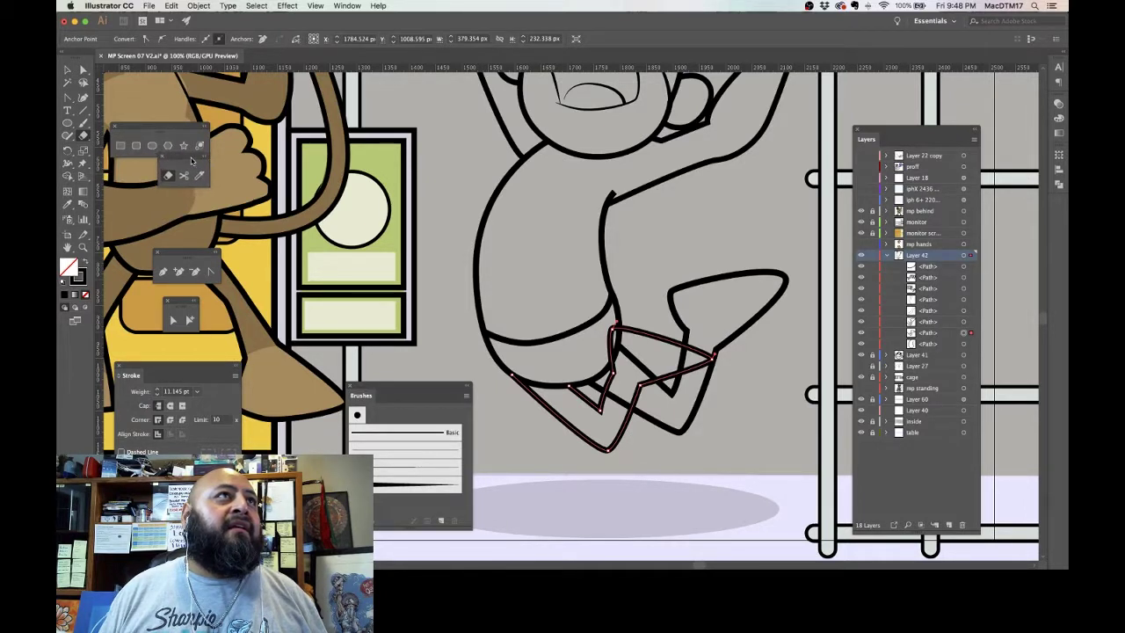
left_click(84, 136)
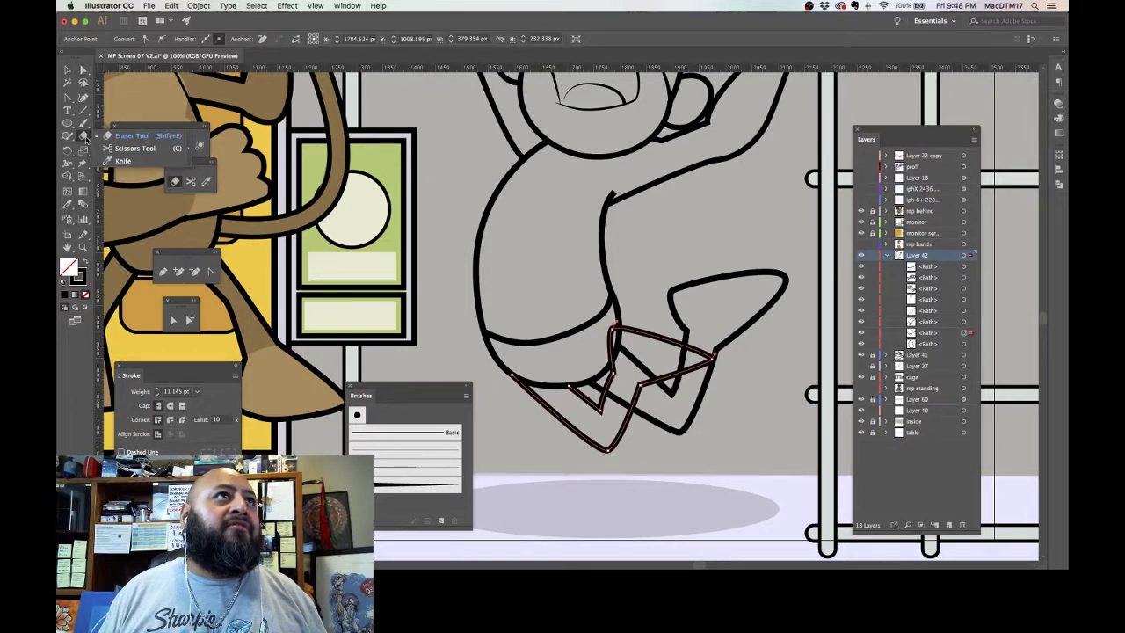
left_click(190, 181)
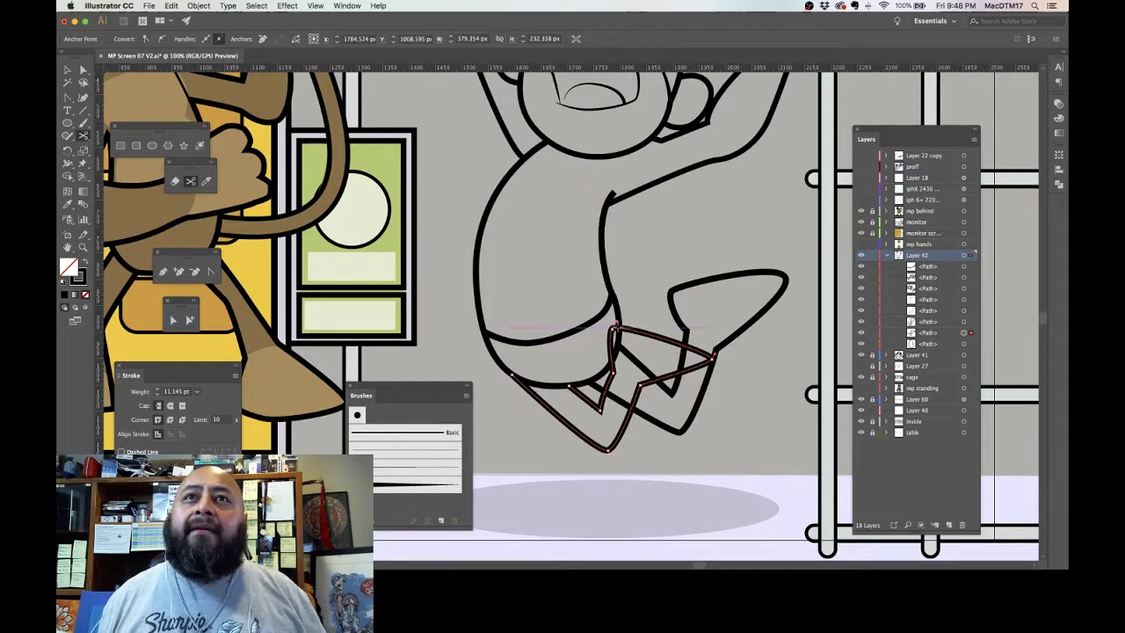
Step: Cut the far leg's outline with Scissors at the hip and where its inner and shin lines cross the near thigh
left_click(614, 329)
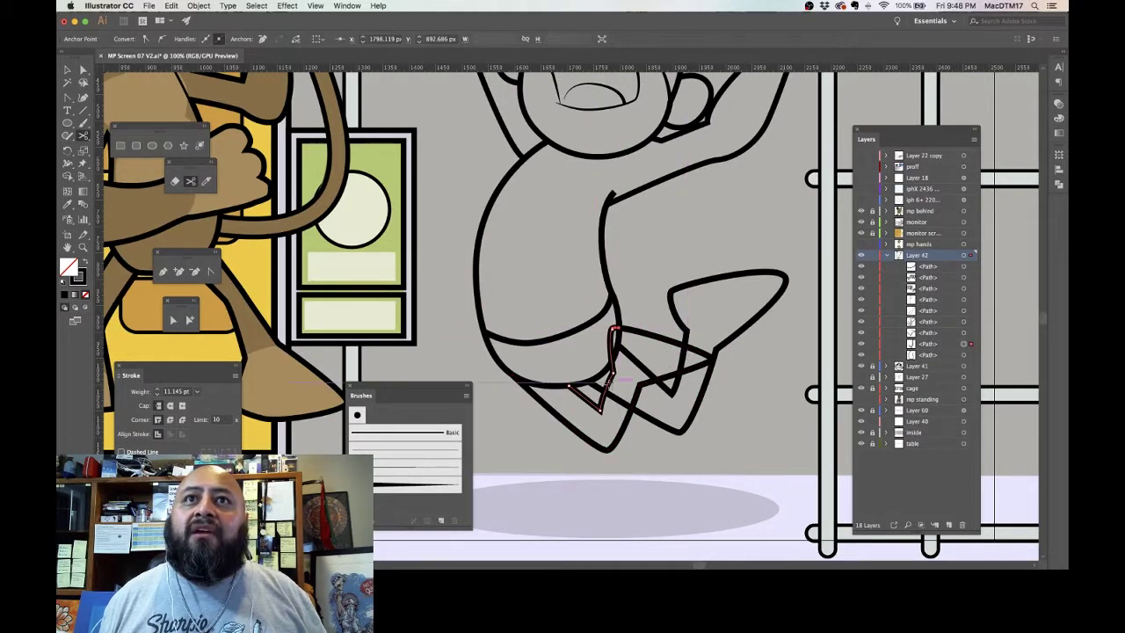
left_click(606, 390)
left_click(607, 391)
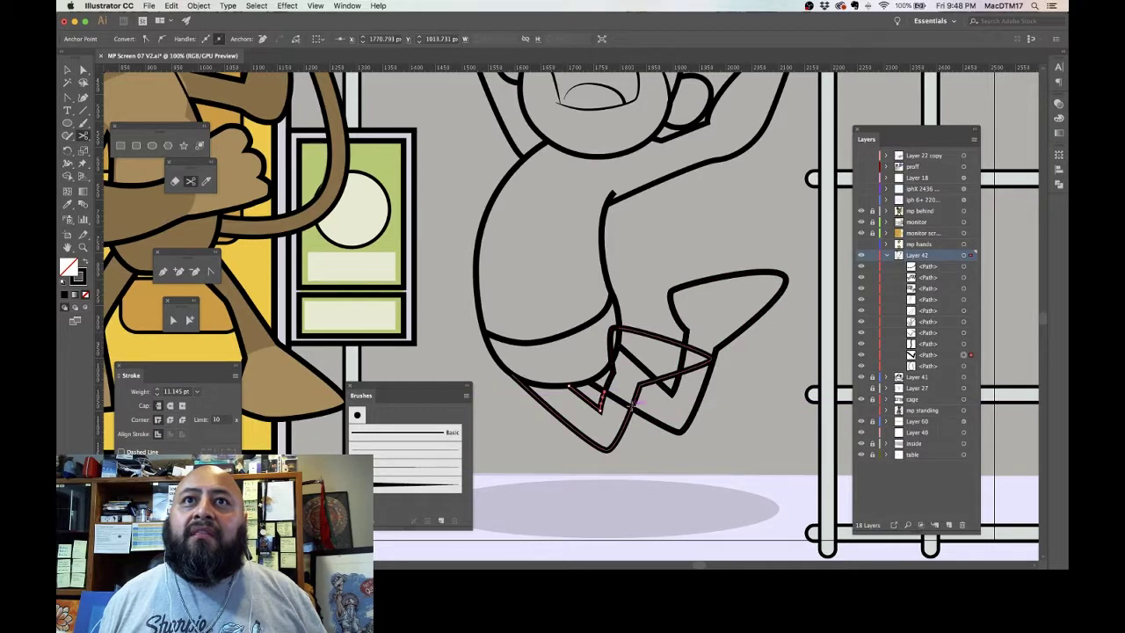
left_click(631, 408)
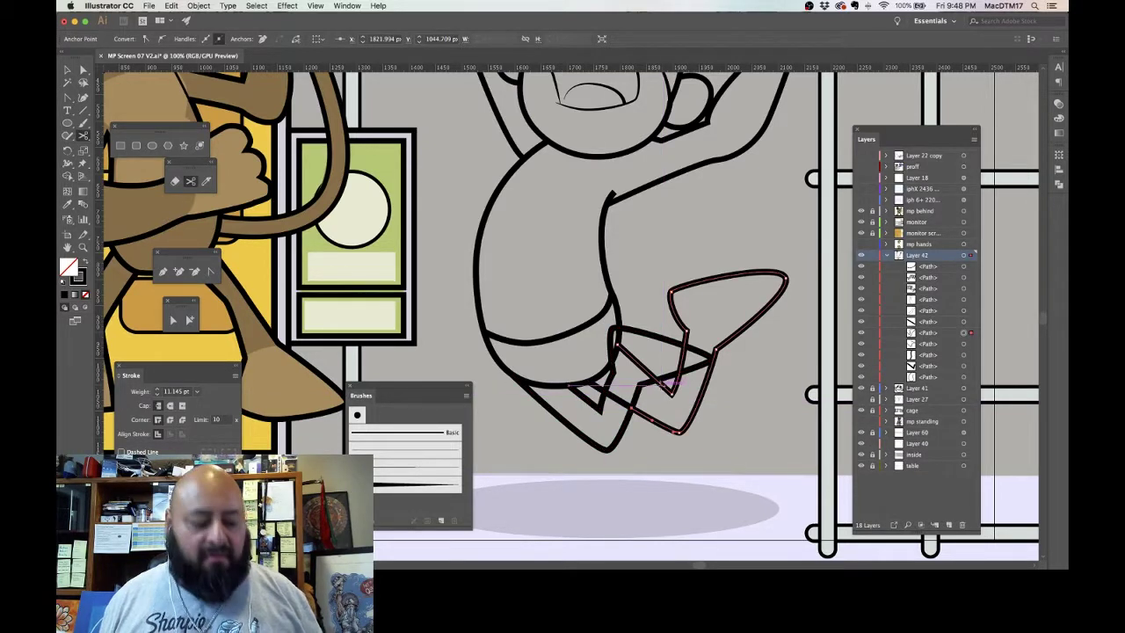
key("super+z")
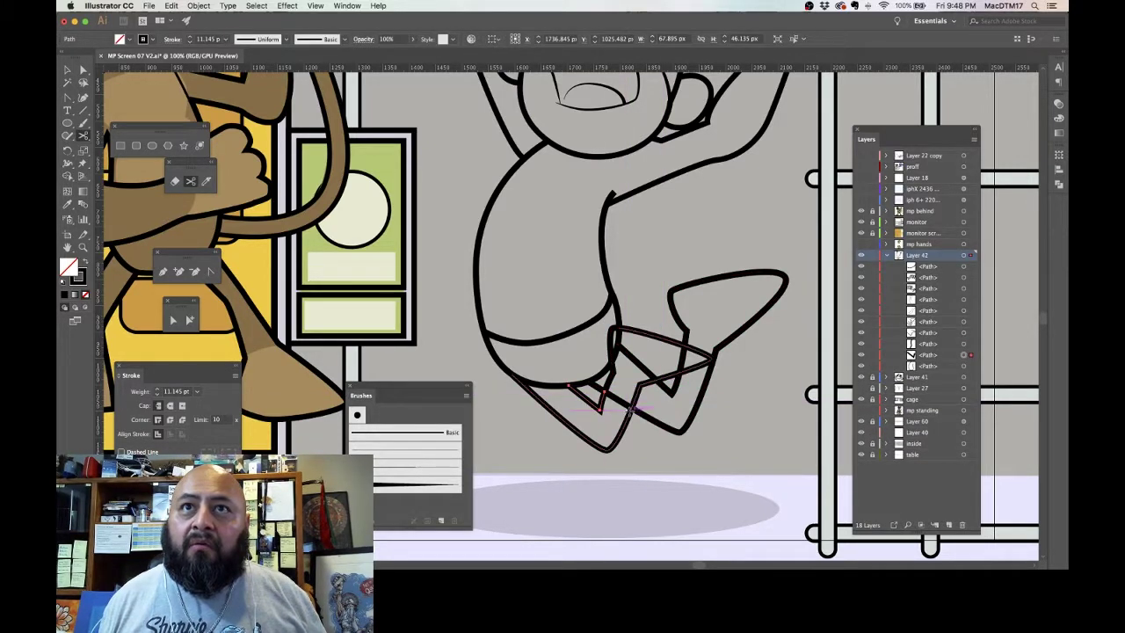
left_click(630, 410)
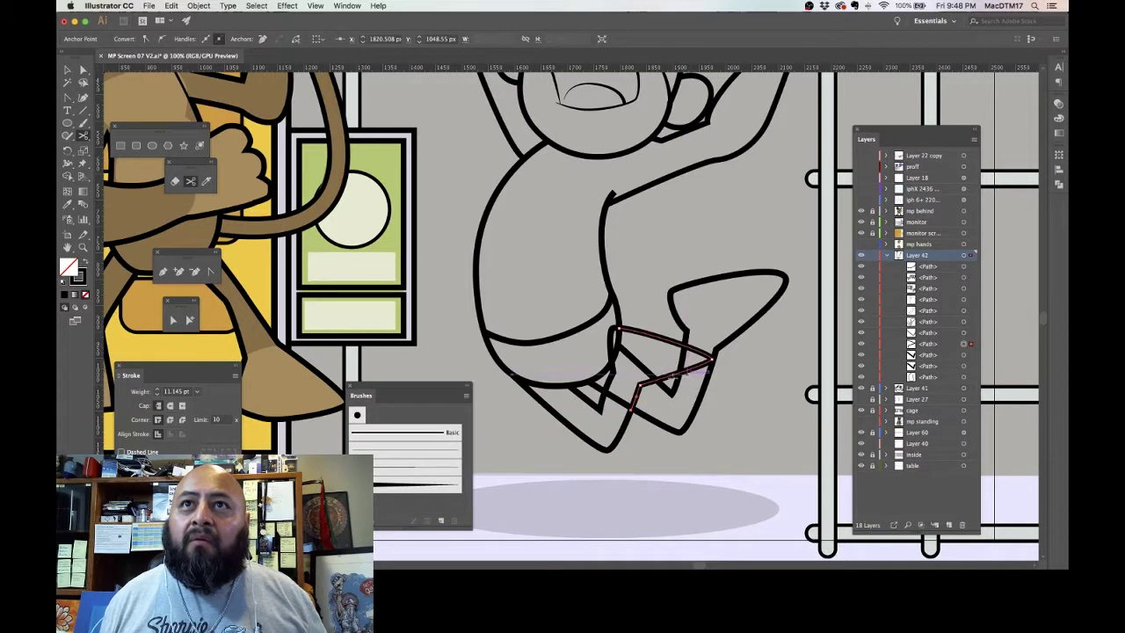
Step: Cut the far foot's outline with Scissors where its lower and upper edges cross the near leg's lines
left_click(659, 379)
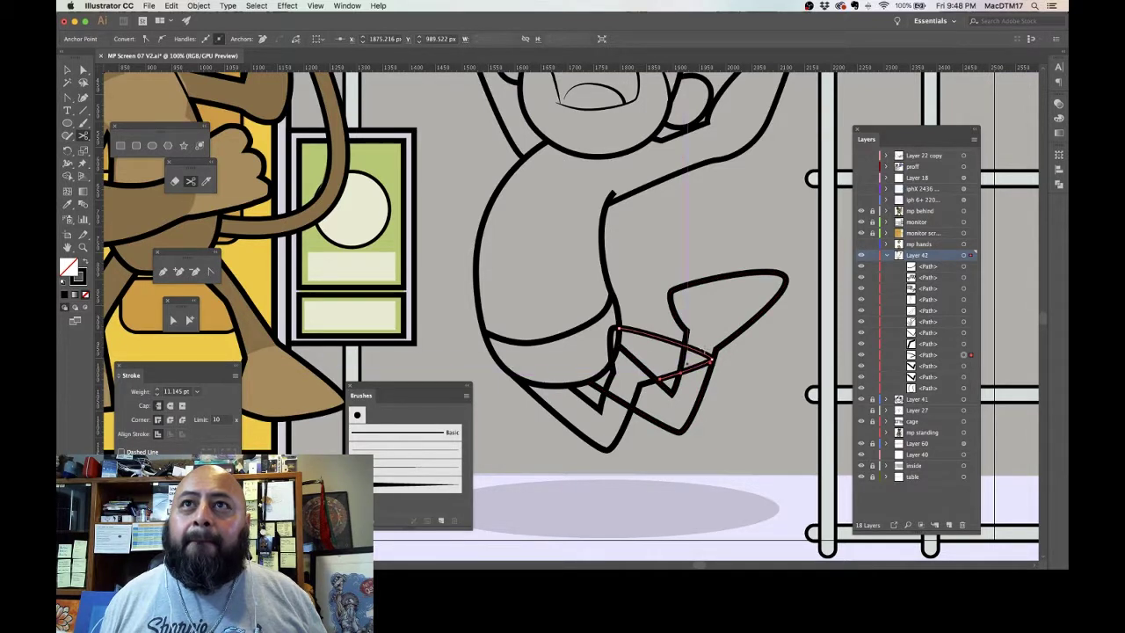
key("ctrl+j")
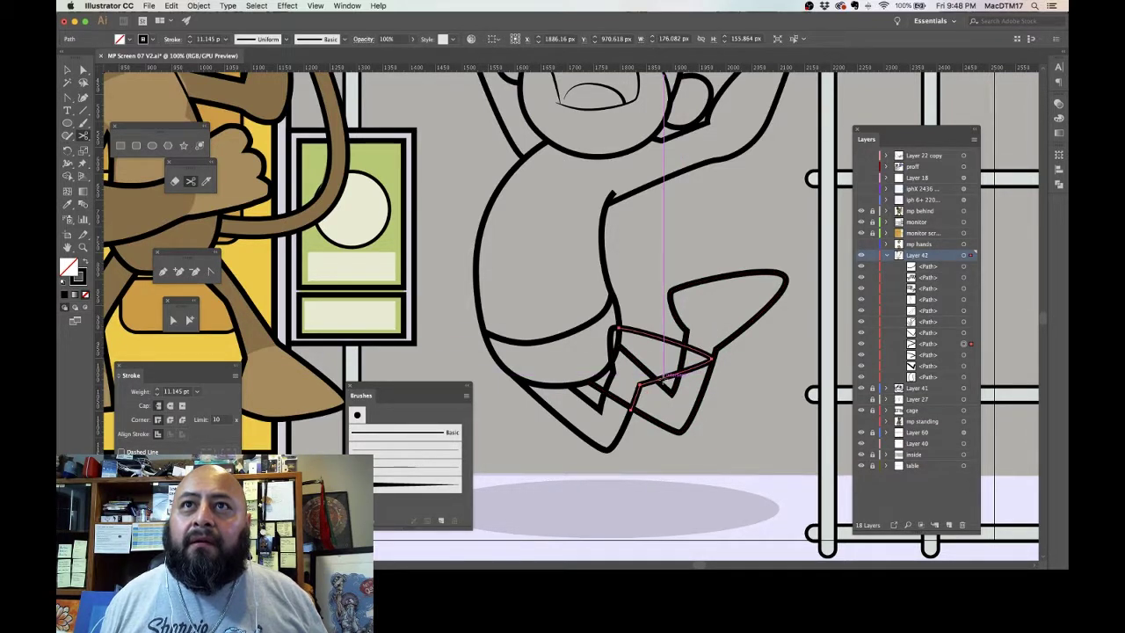
left_click(666, 378)
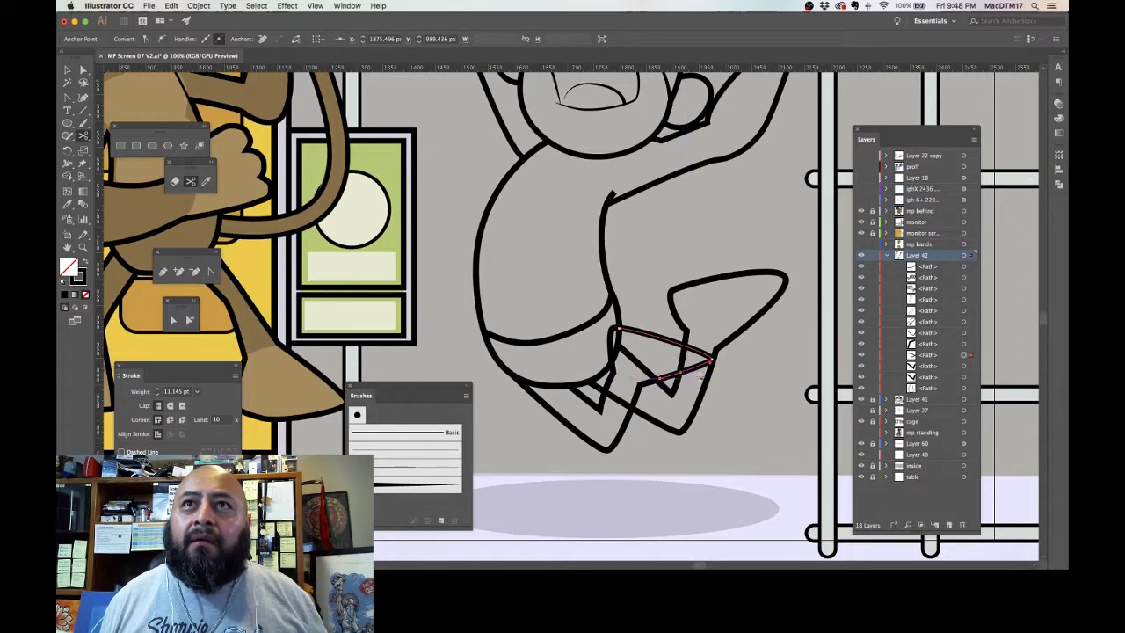
left_click(694, 369)
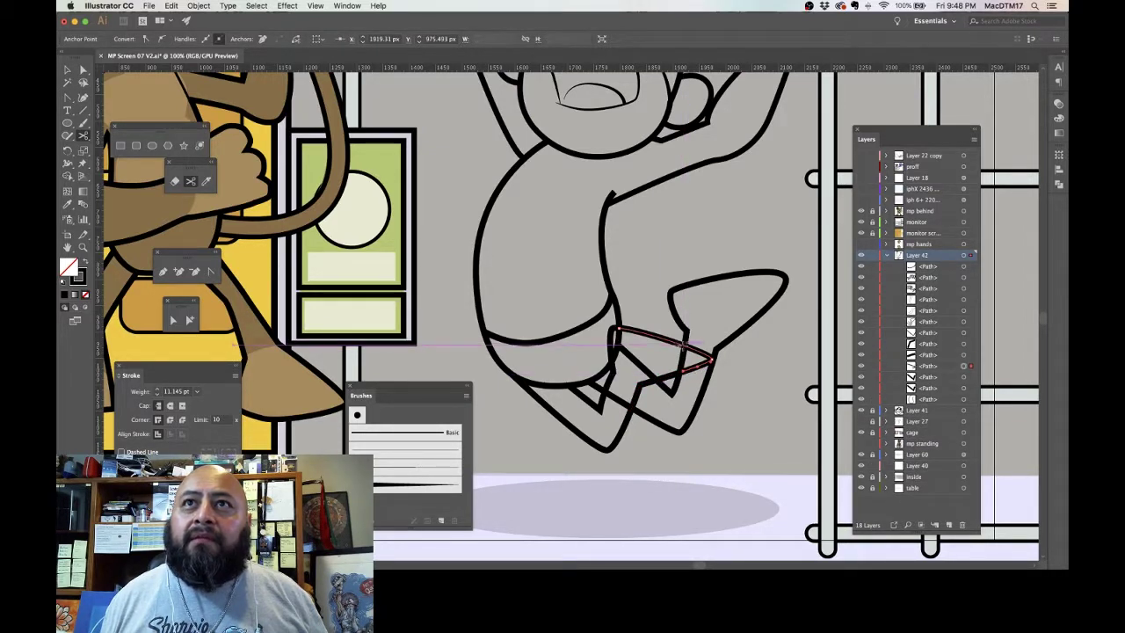
left_click(684, 345)
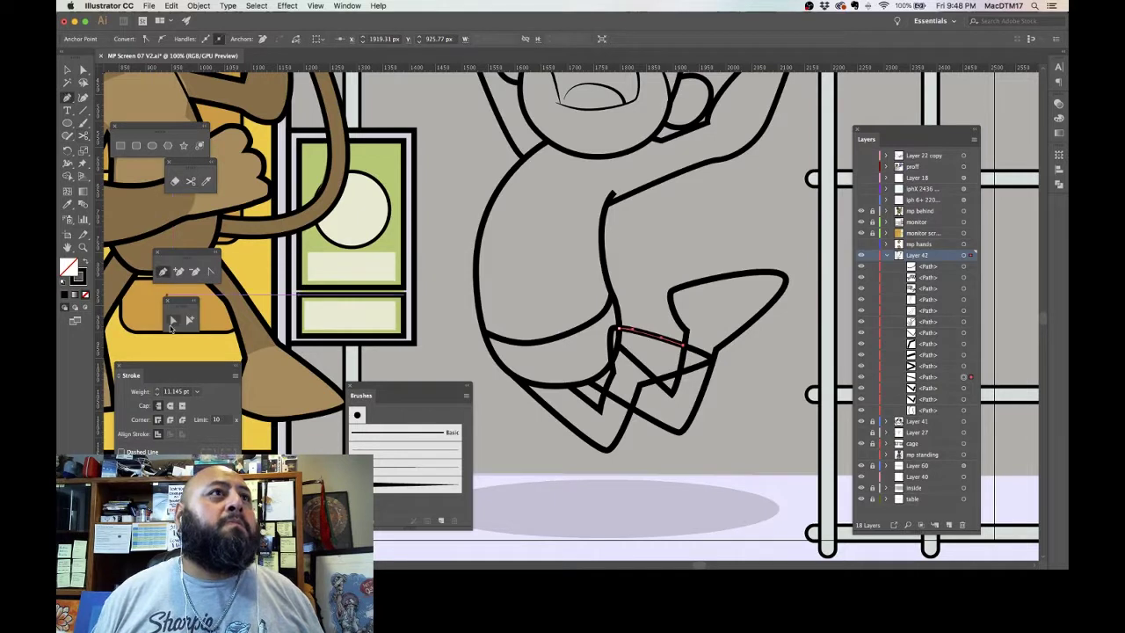
Step: Delete the cut far-leg segments that overlap the shorts, the near thigh and the near calf
left_click(174, 320)
left_click(618, 336)
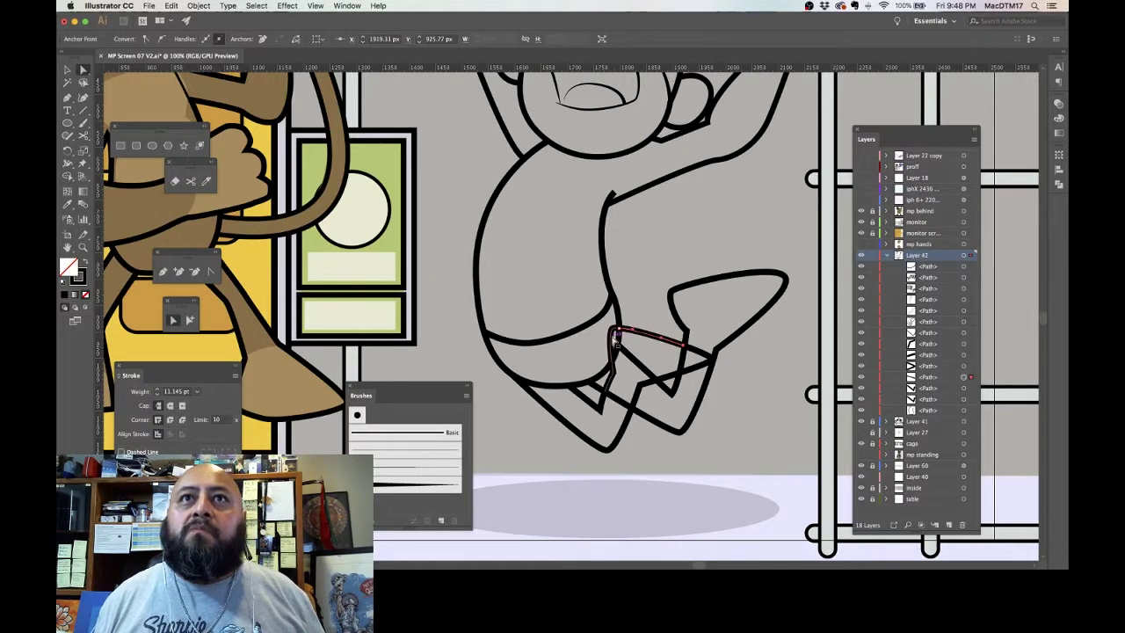
left_click(613, 340)
key("Delete")
key("Delete")
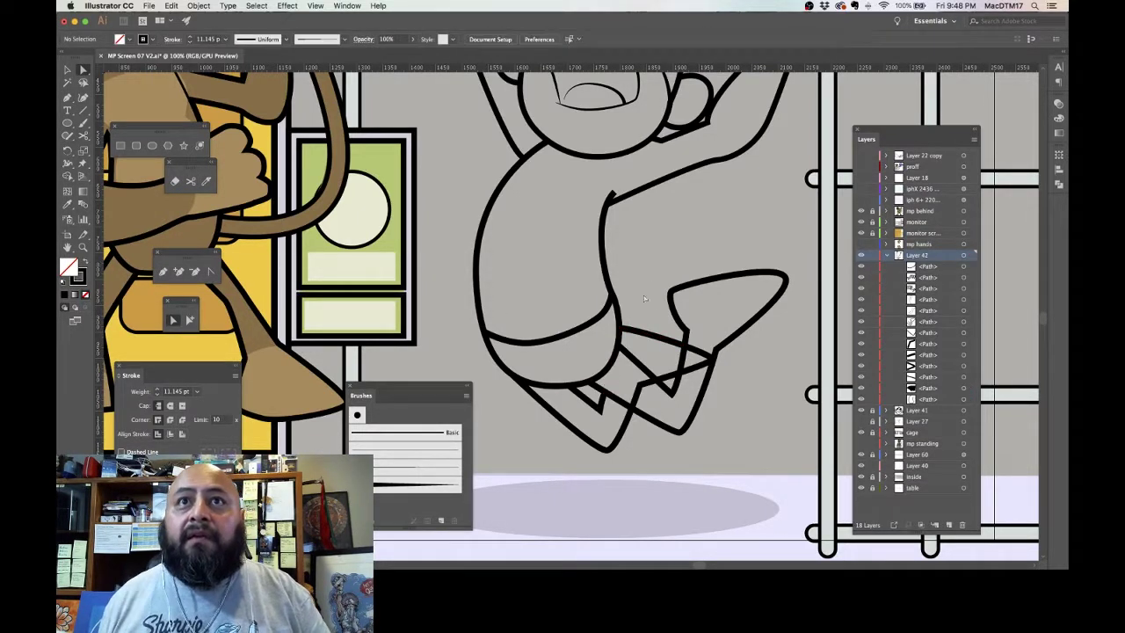
left_click(701, 368)
key("Delete")
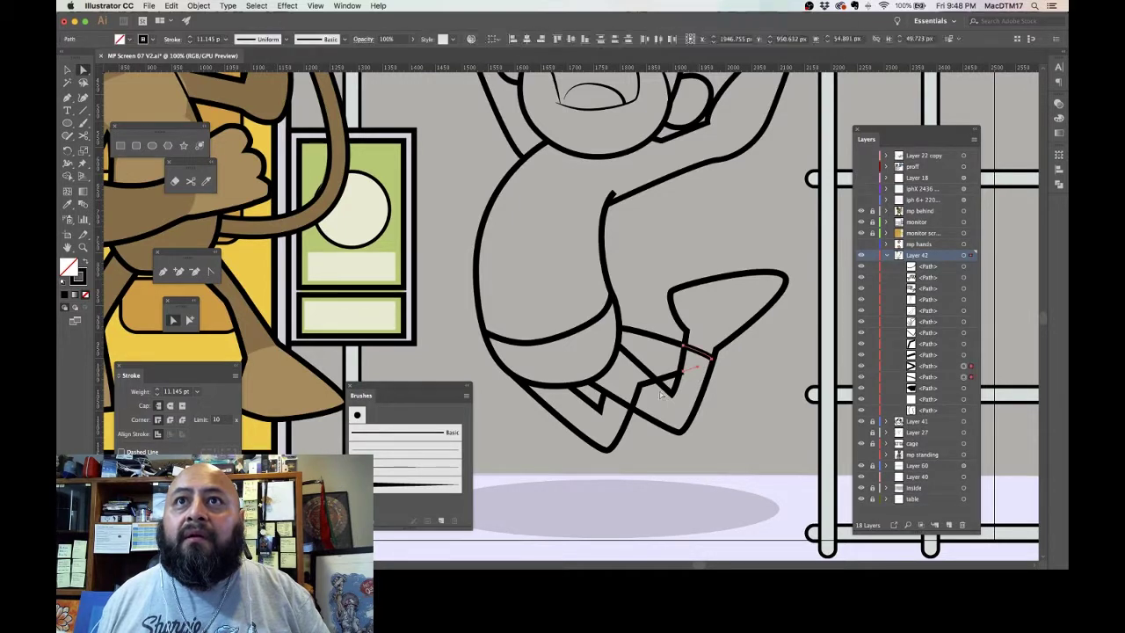
left_click(639, 395)
key("Delete")
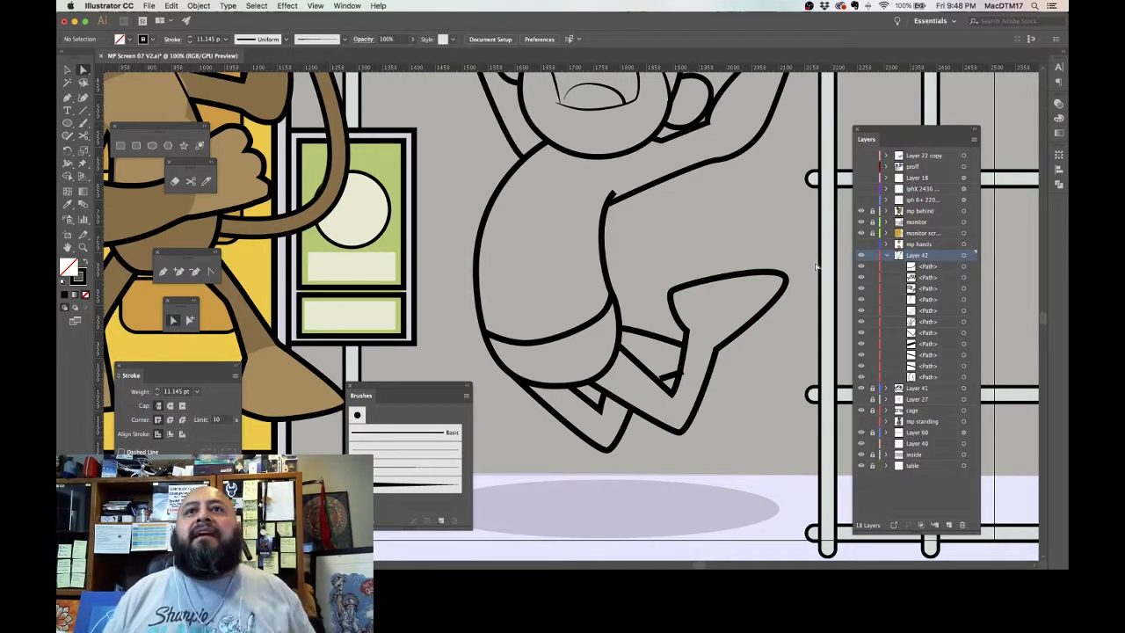
Step: Move the inner end anchor of the short foot segment behind the near knee 1 px left, then deselect
left_click(668, 380)
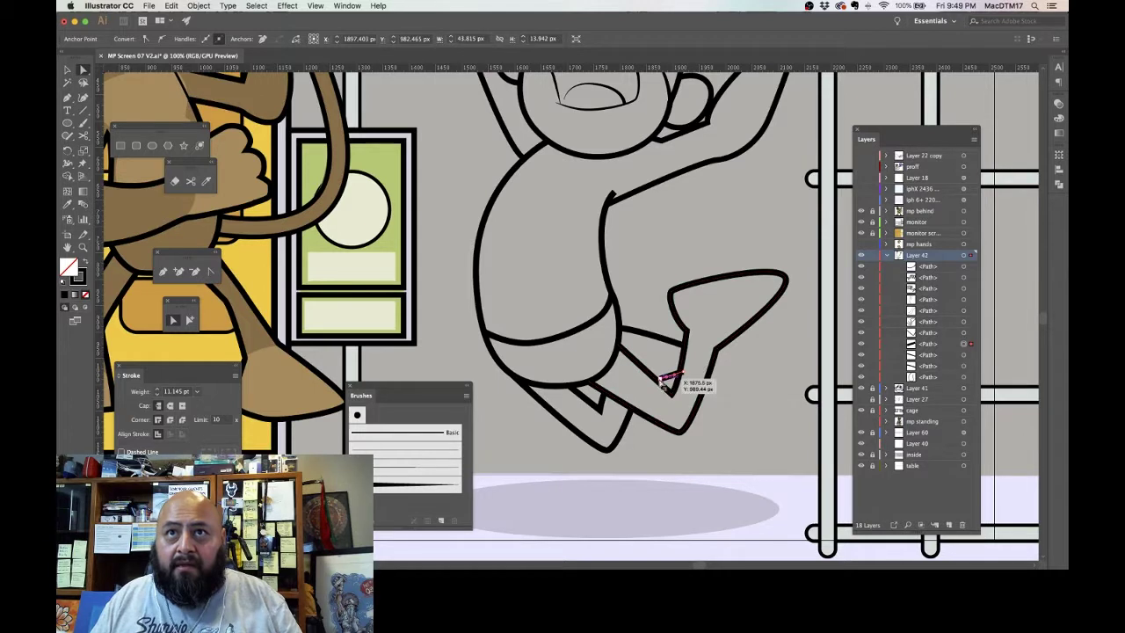
left_click(668, 380)
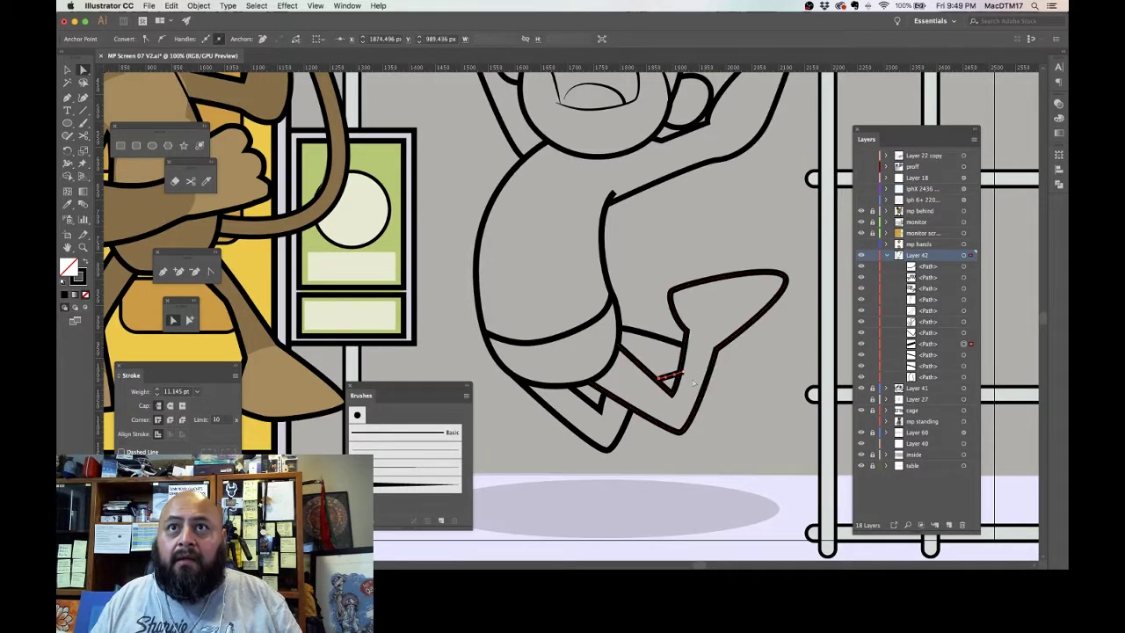
left_click(689, 377)
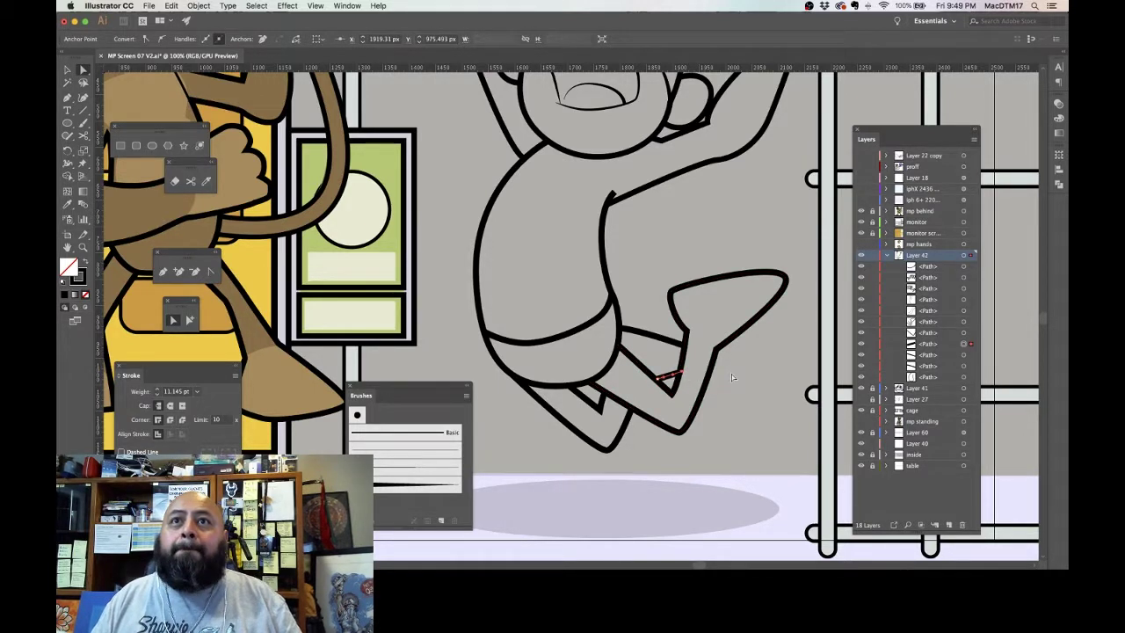
left_click(734, 377)
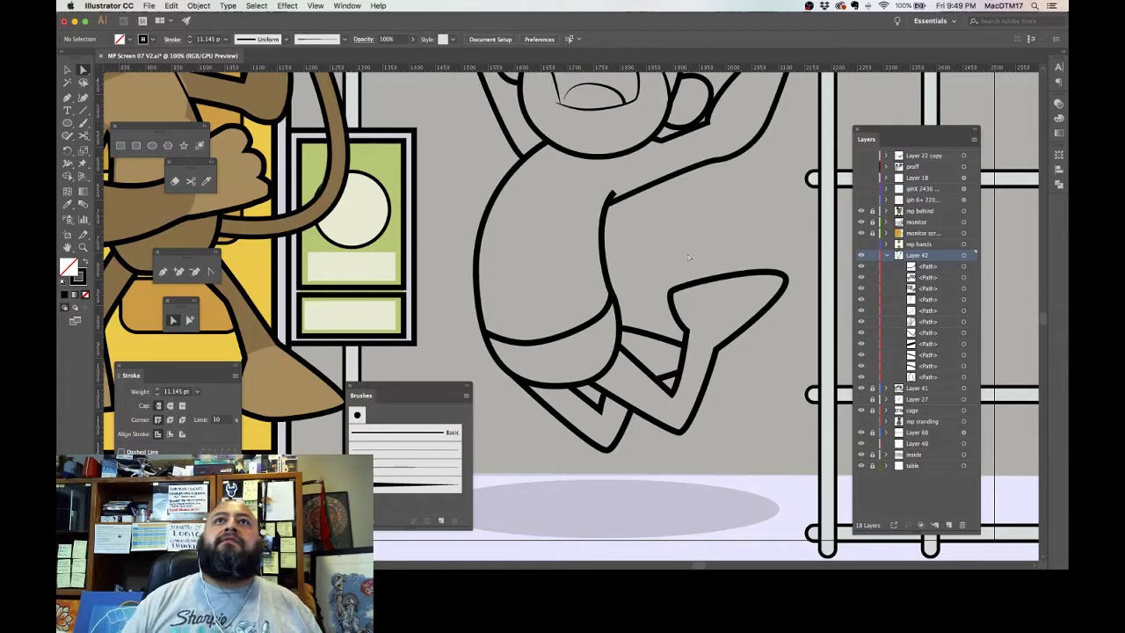
Step: Examine the jumping monkey's head, arms, torso and trimmed legs beside the finished monkey behind the monitor
scroll(734, 373, "up", 2)
scroll(668, 336, "up", 4)
scroll(683, 311, "up", 2)
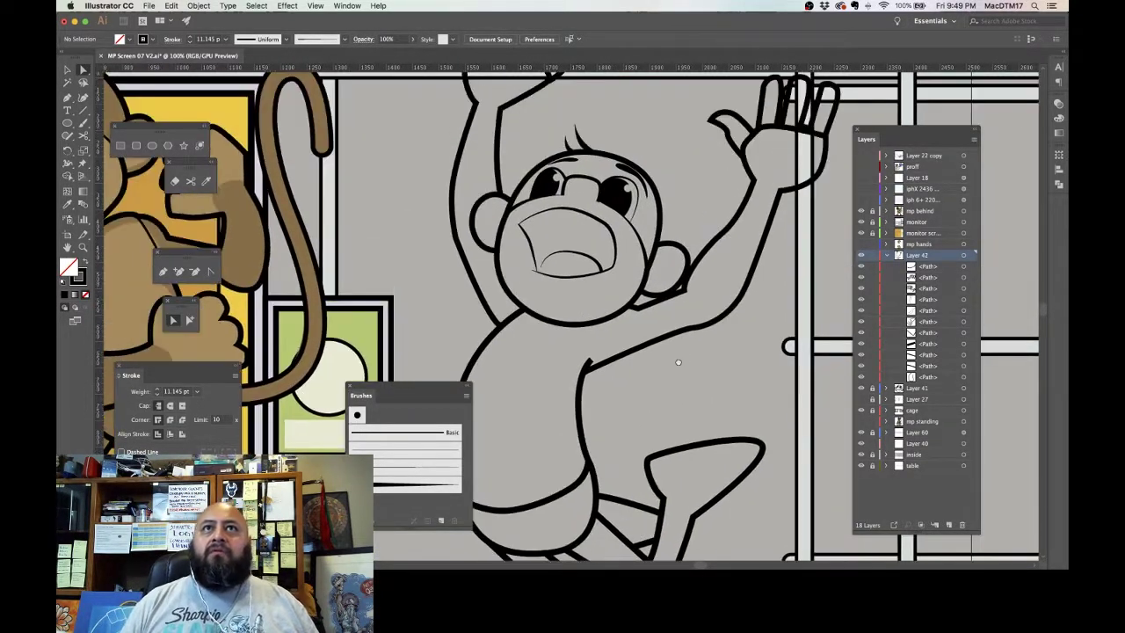
left_click_drag(706, 320, 706, 371)
left_click_drag(541, 361, 665, 360)
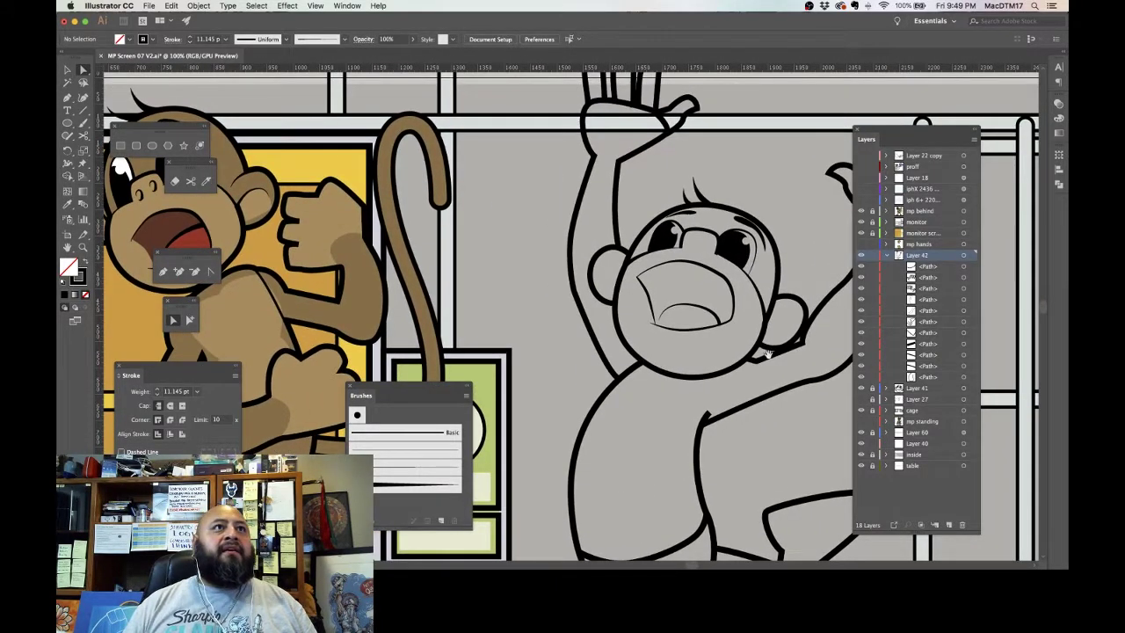
left_click_drag(768, 352, 759, 361)
scroll(758, 360, "down", 3)
scroll(758, 360, "right", 4)
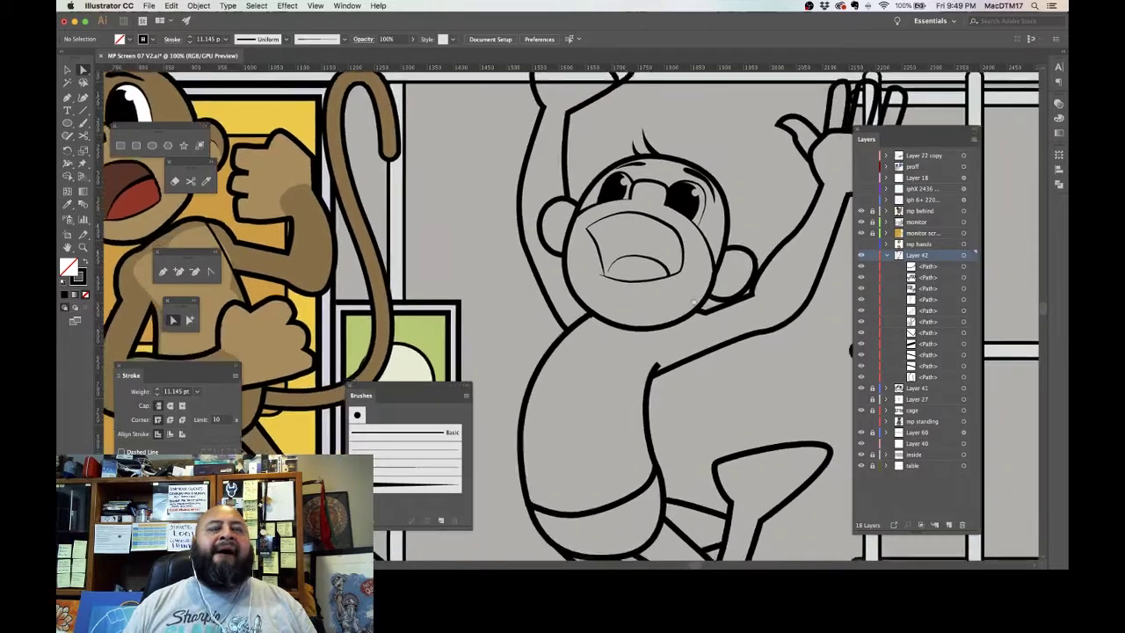
scroll(714, 303, "left", 5)
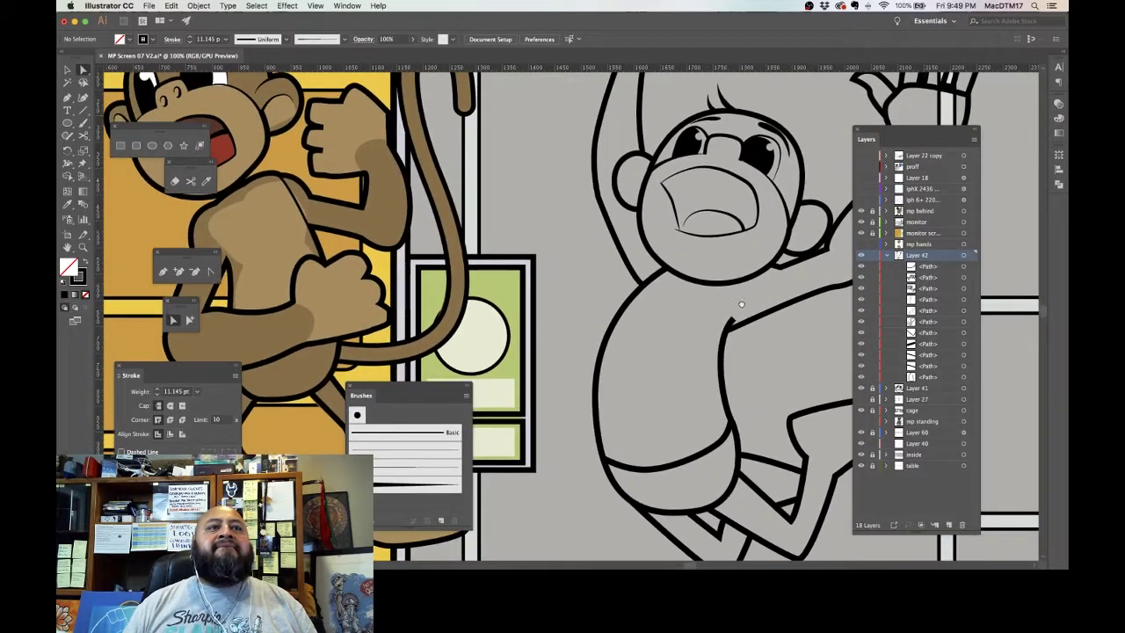
scroll(741, 304, "right", 2)
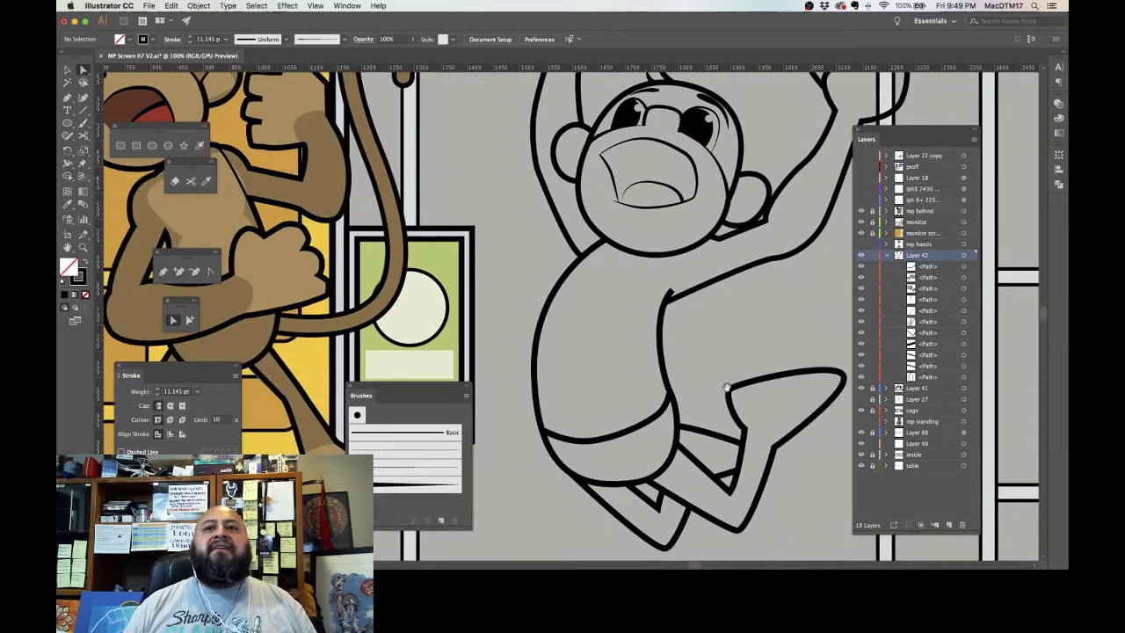
scroll(747, 325, "down", 4)
scroll(747, 326, "left", 2)
scroll(752, 341, "up", 3)
scroll(752, 342, "right", 1)
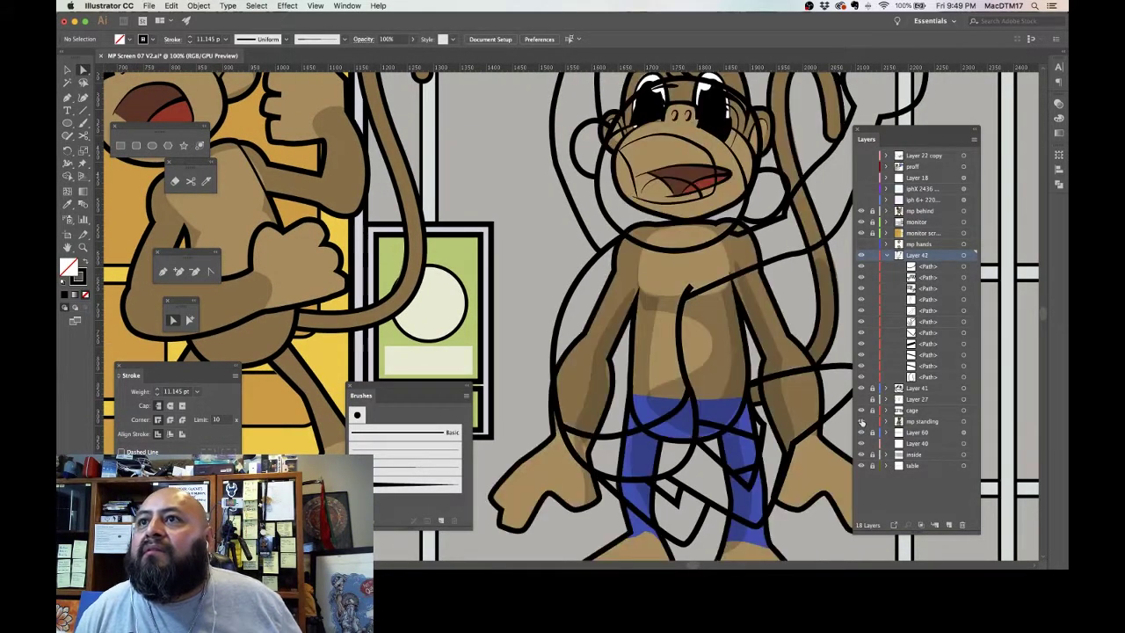
Step: Compare the jumping monkey with the mp standing layer by showing and hiding that layer, then hide the floating panels
left_click(861, 421)
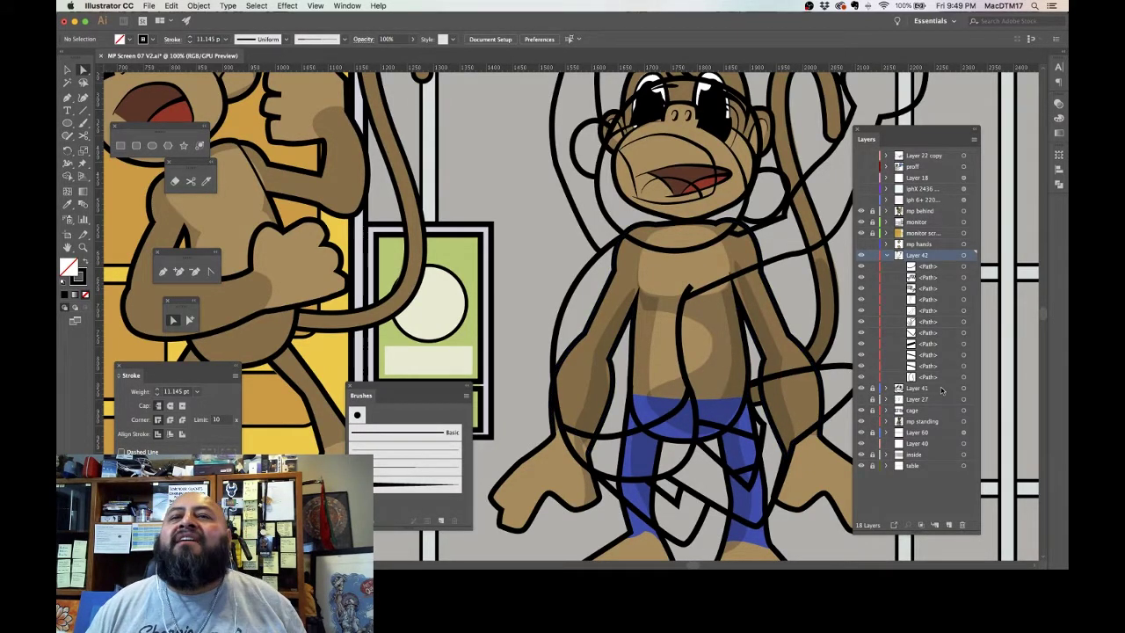
left_click(861, 422)
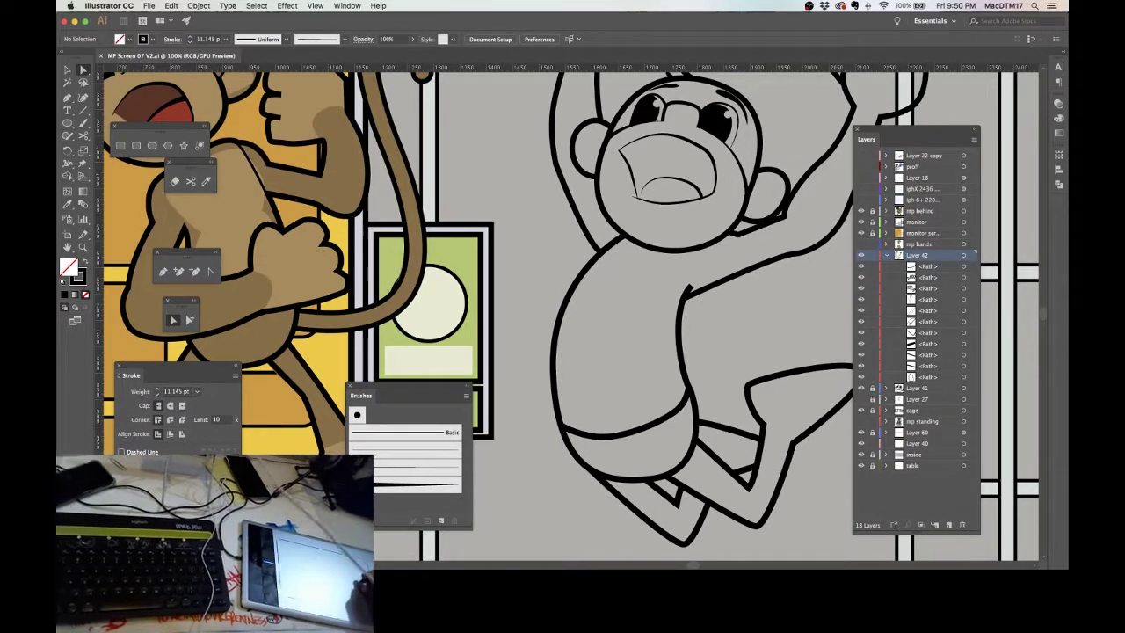
key("shift+Tab")
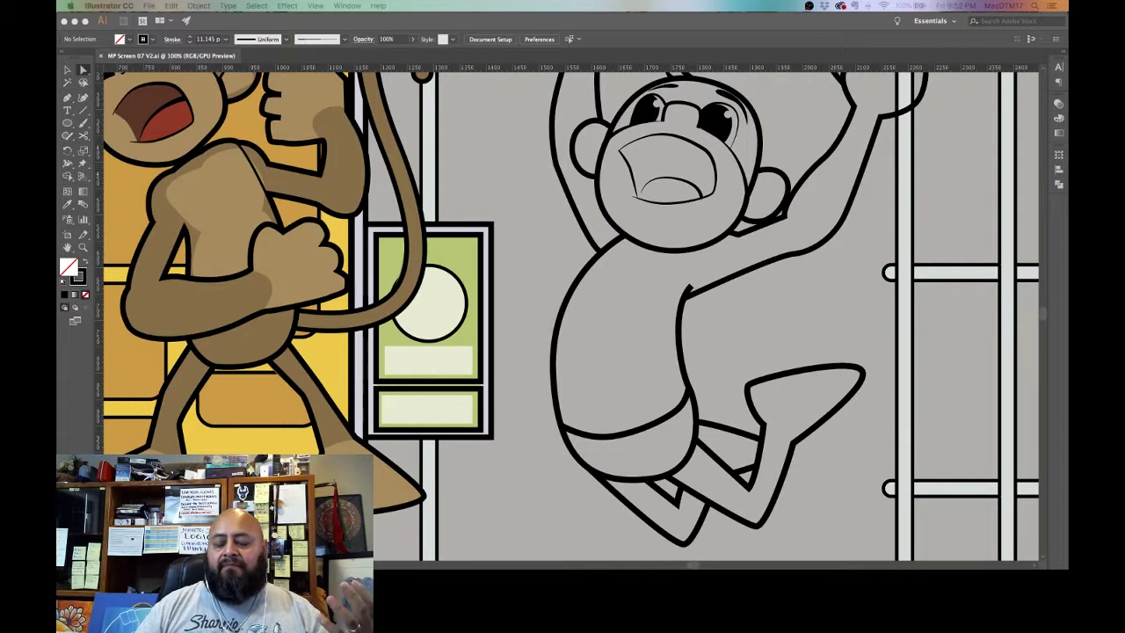
Step: Collapse and lock Layer 42, then unlock Layer 41 and make it the active layer with nothing selected
left_click(828, 247)
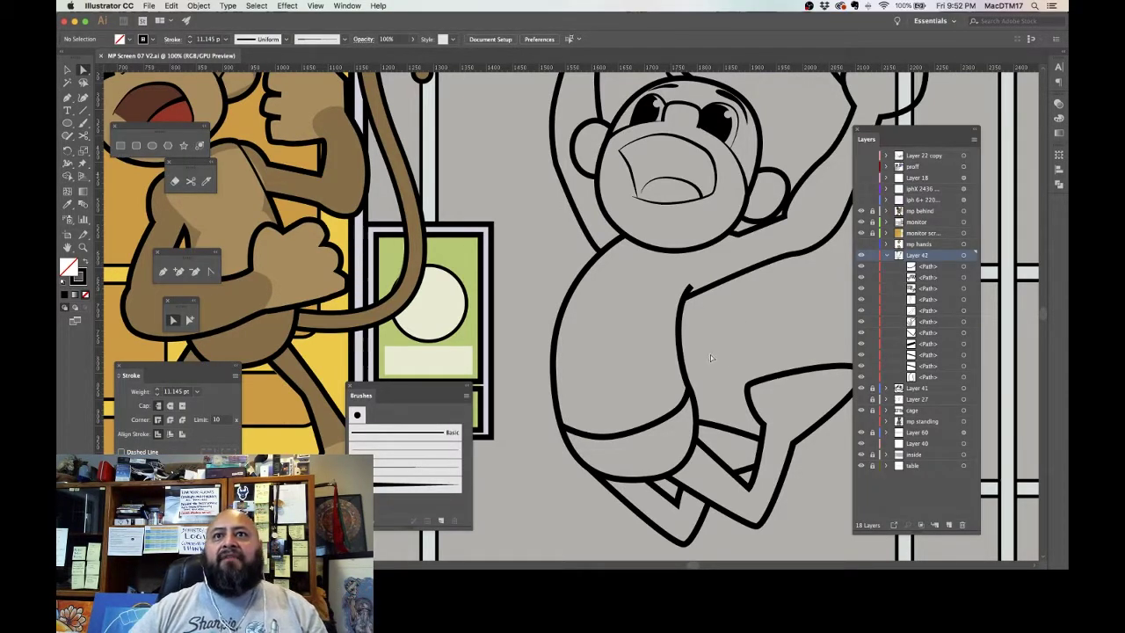
scroll(613, 370, "up", 3)
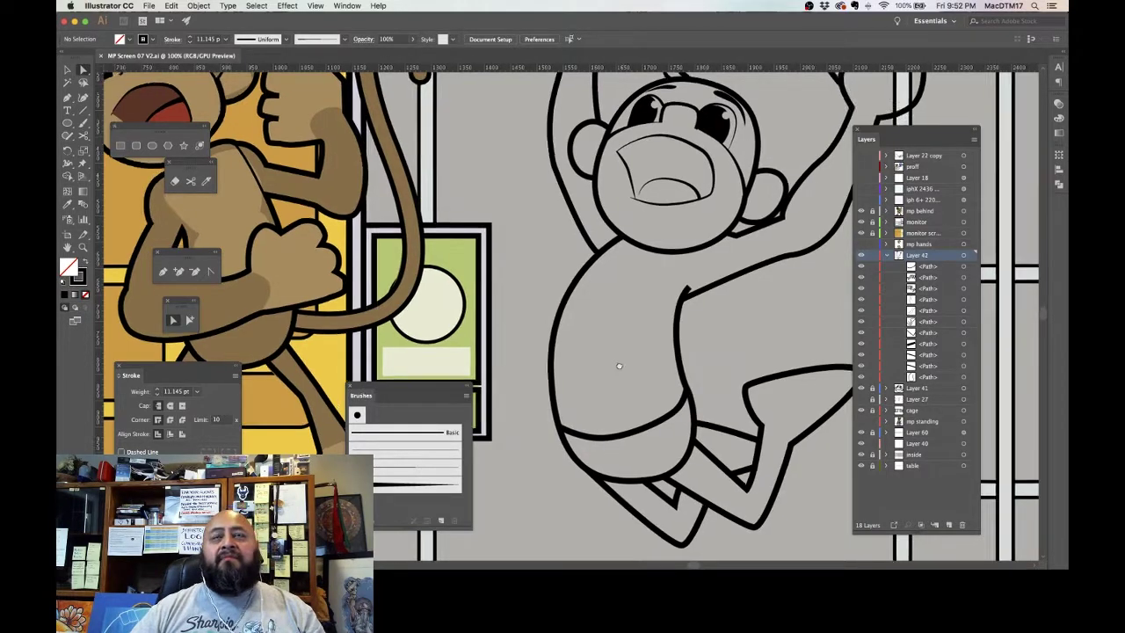
scroll(610, 419, "up", 1)
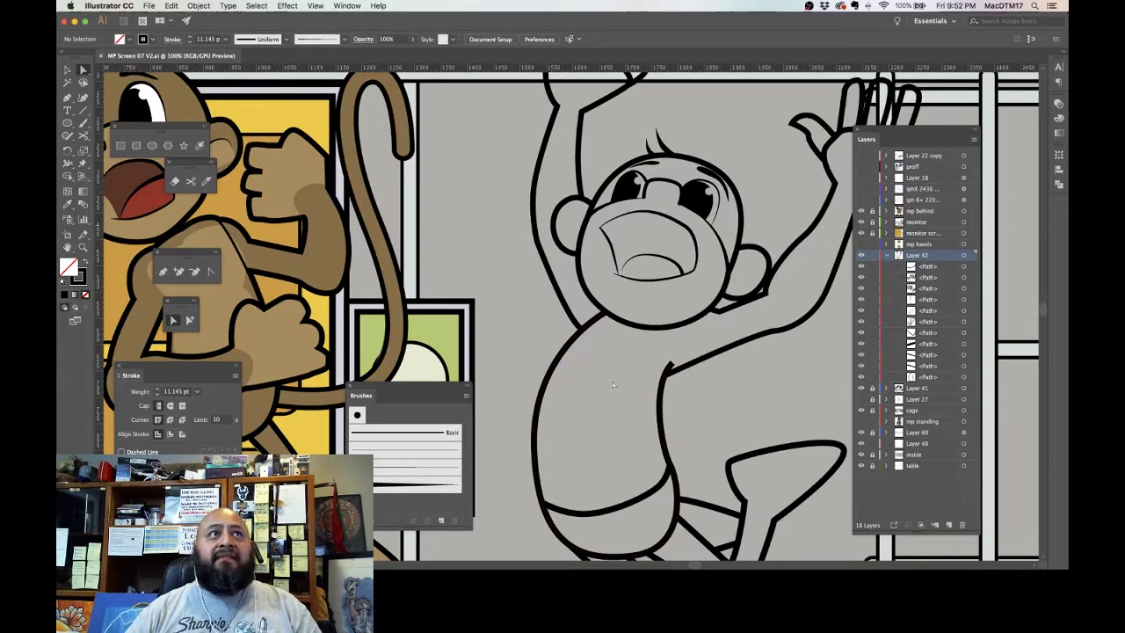
left_click_drag(626, 374, 756, 430)
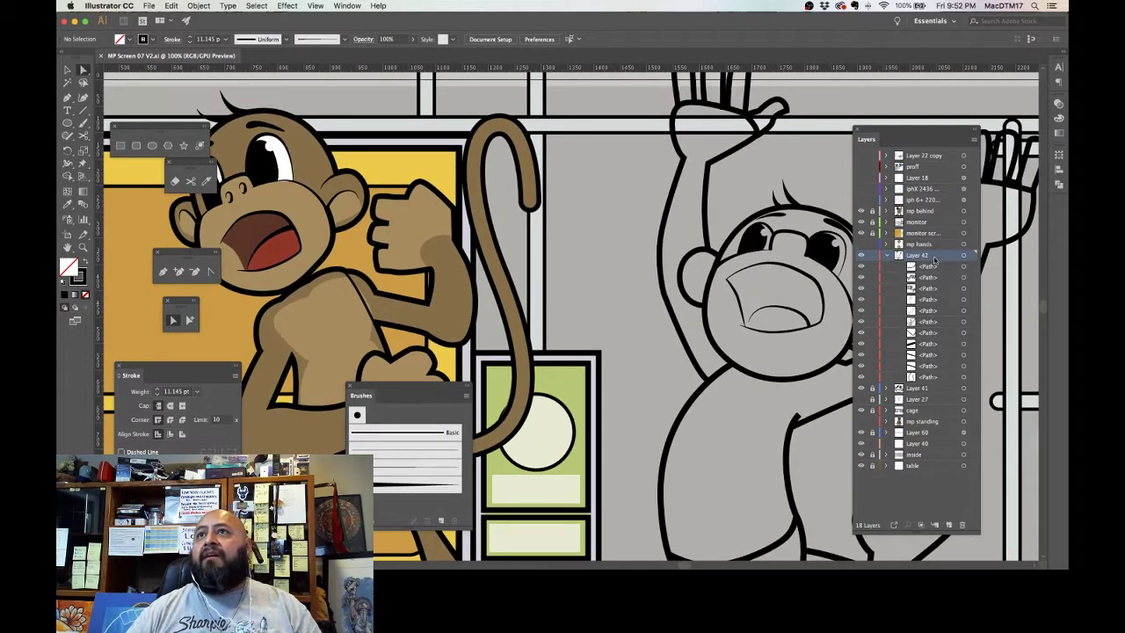
left_click(888, 255)
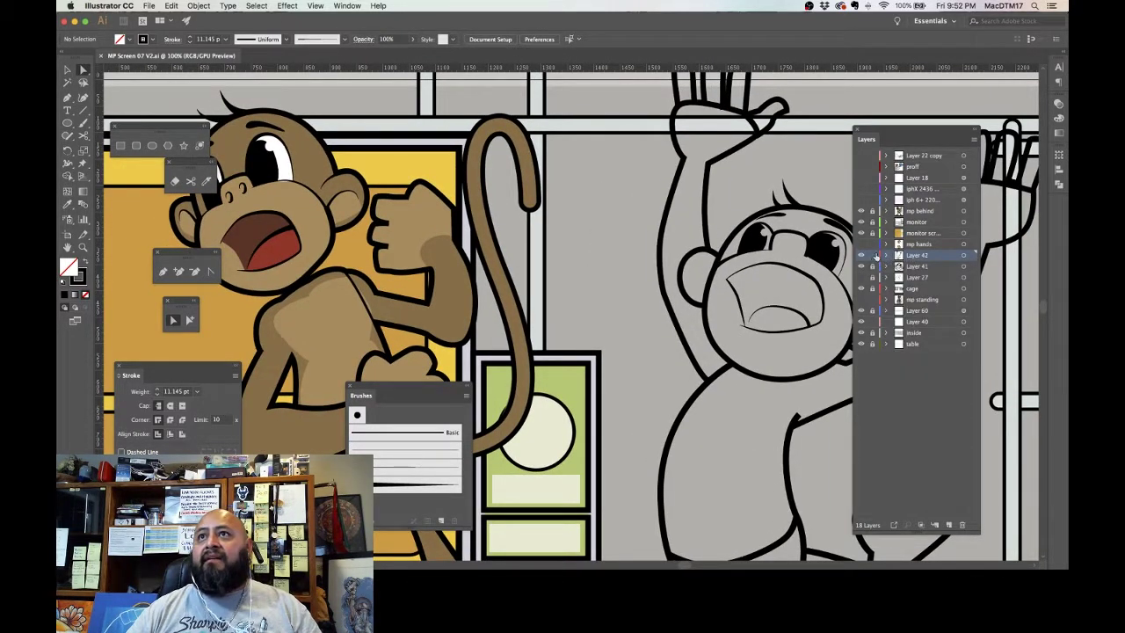
left_click(872, 267)
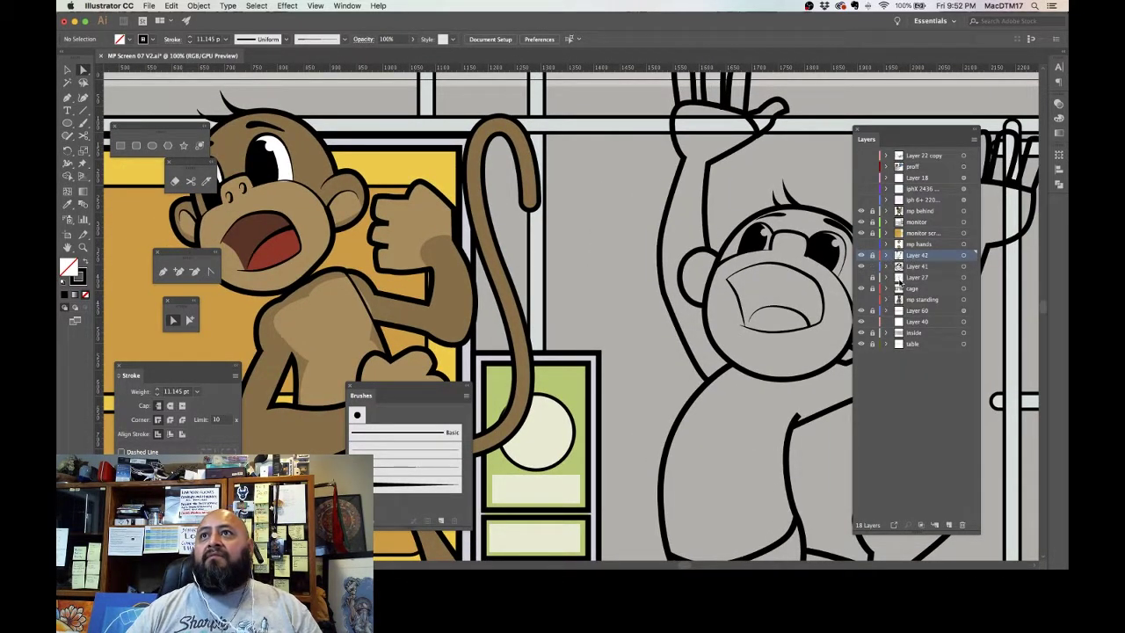
left_click(844, 271)
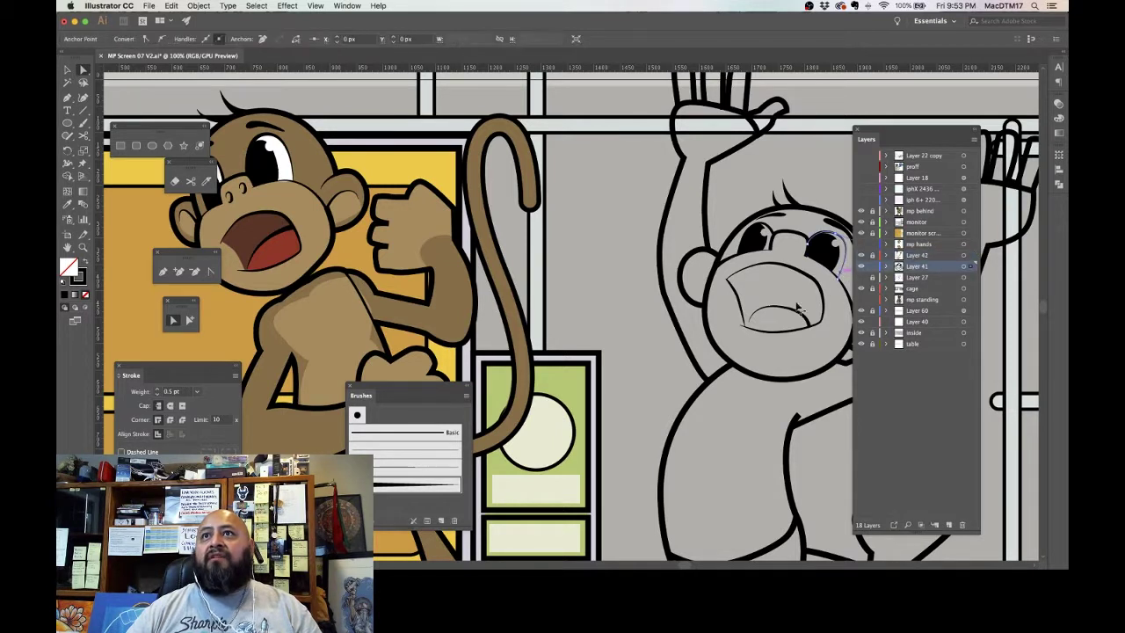
left_click(835, 342)
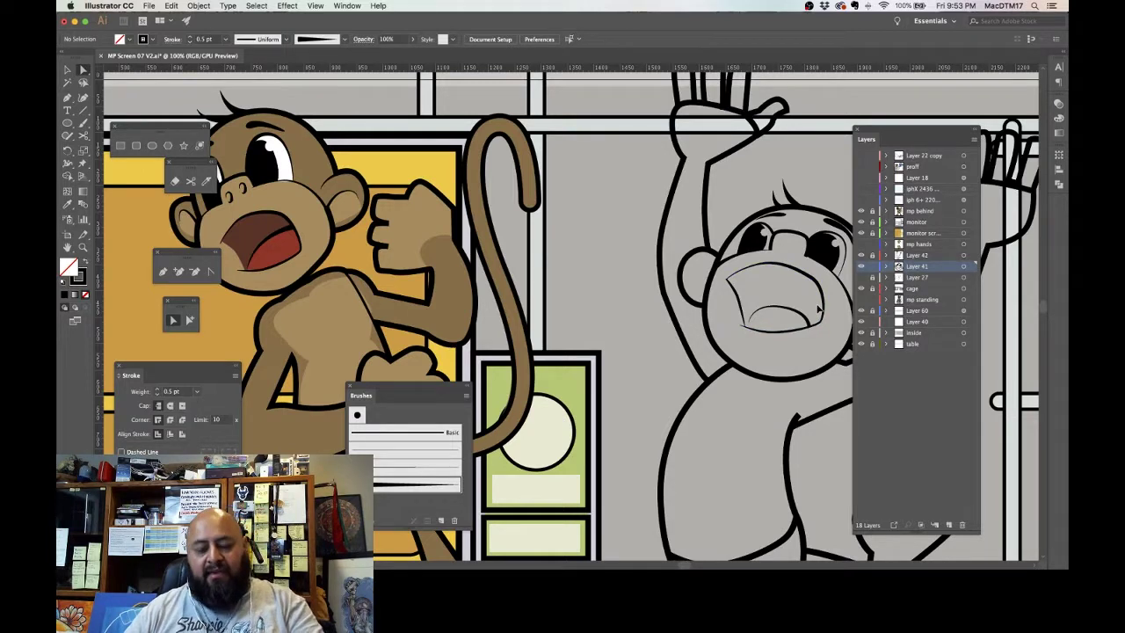
Step: Draw two small curved nostril lines side by side inside the jumping monkey's nose with the Pen tool
key("super+equal")
key("super+equal")
key("super+equal")
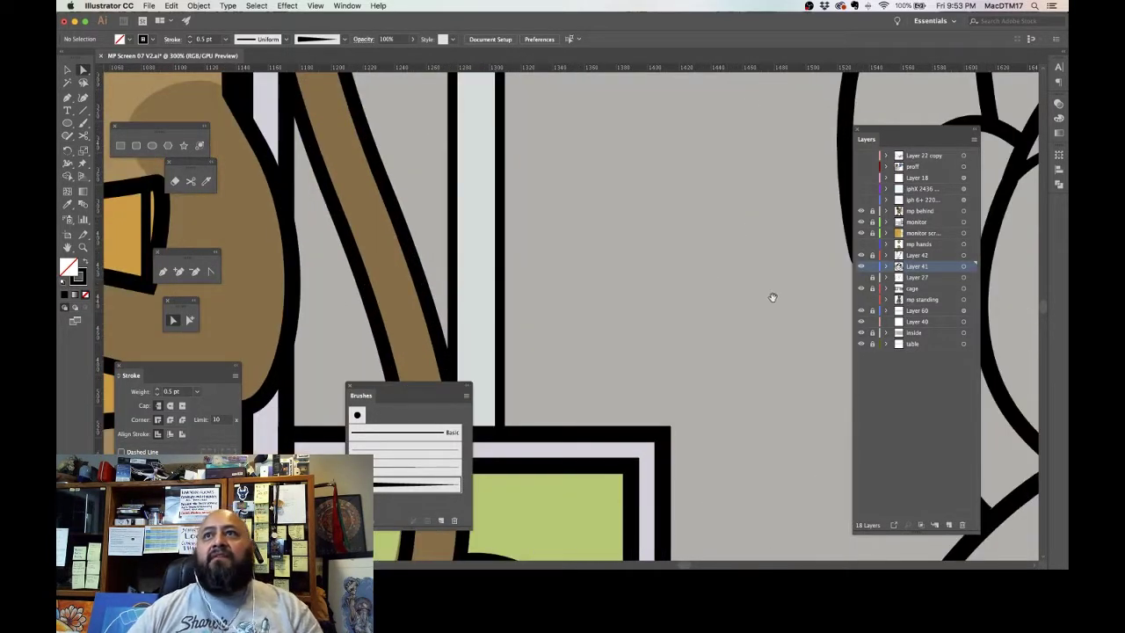
left_click_drag(773, 297, 497, 289)
scroll(497, 290, "right", 6)
scroll(497, 289, "up", 2)
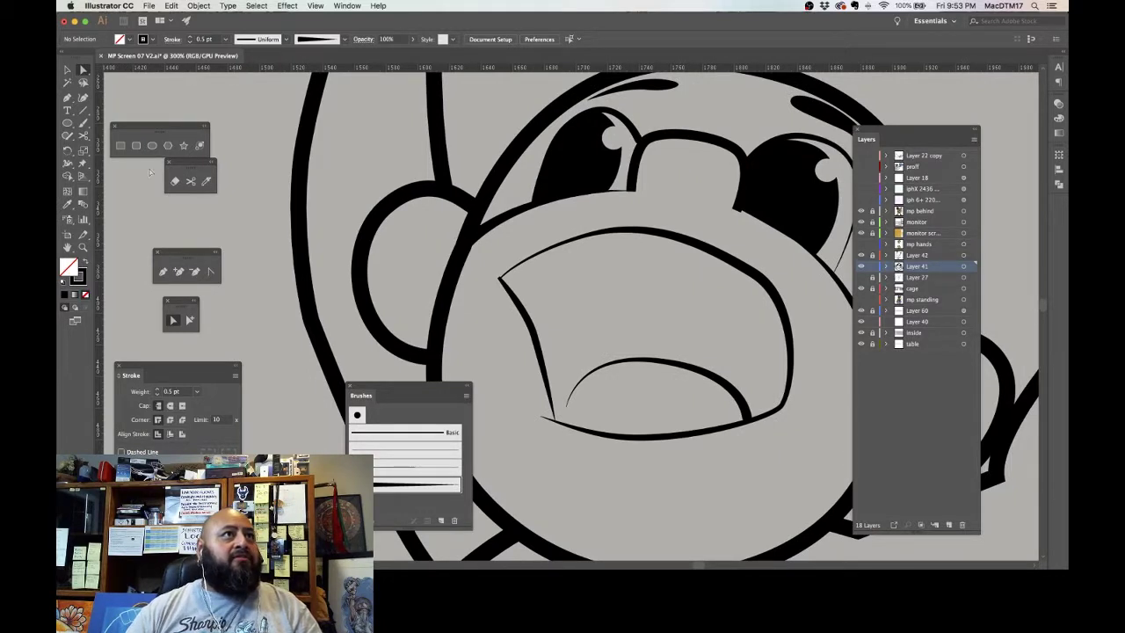
left_click(162, 271)
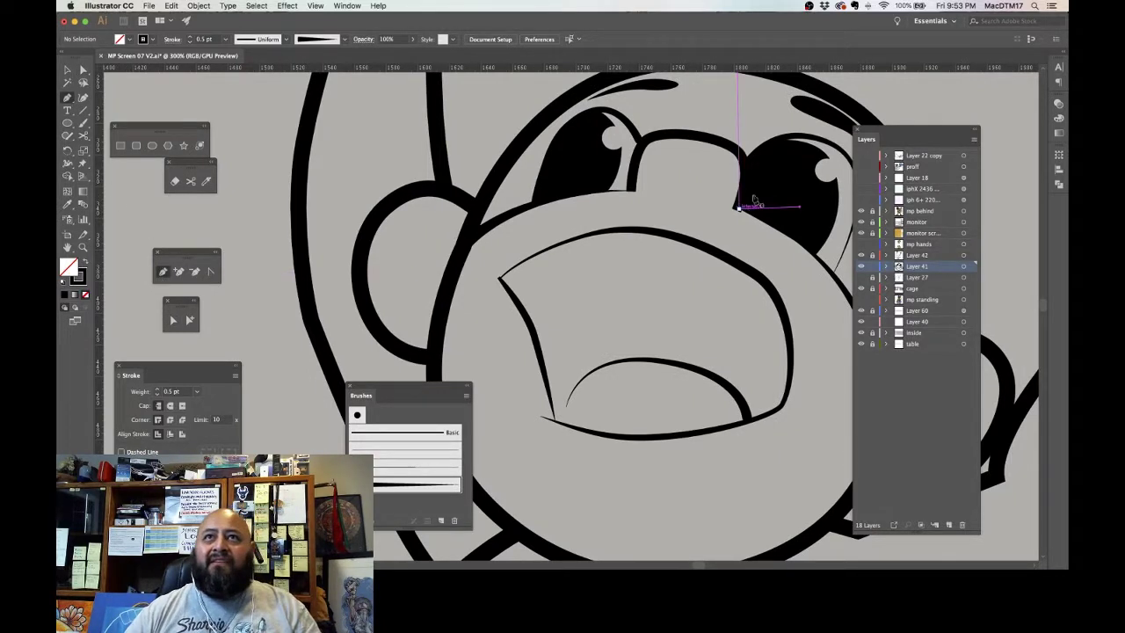
left_click(701, 169)
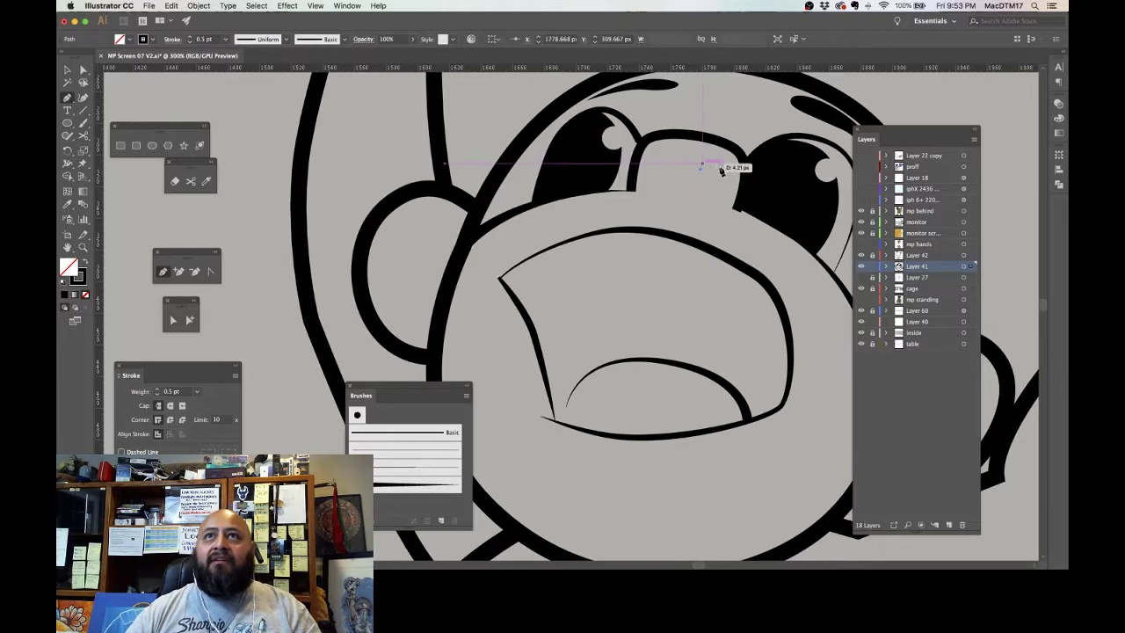
mouse_move(719, 170)
left_mouse_down()
mouse_move(726, 188)
mouse_move(633, 180)
mouse_move(654, 167)
mouse_move(677, 174)
mouse_move(598, 210)
mouse_move(264, 169)
mouse_move(90, 70)
left_mouse_up()
left_click(653, 163)
left_click(84, 70)
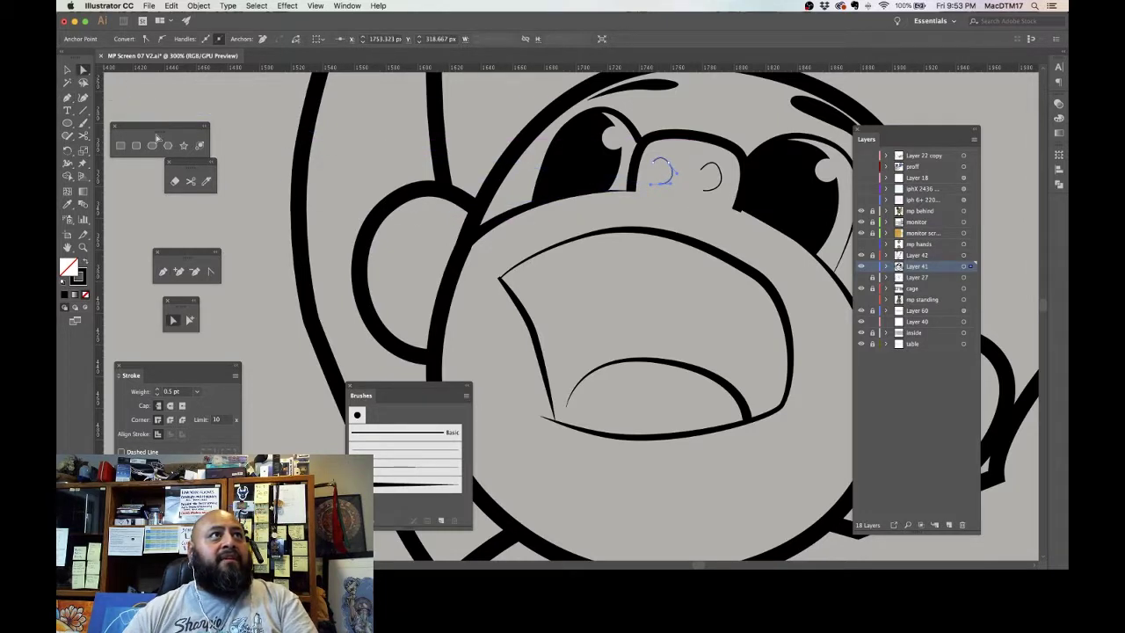
Step: Apply the thin tapered art brush to both nostril curves and set their stroke weight to 2 pt, then deselect
left_click(714, 186, "shift")
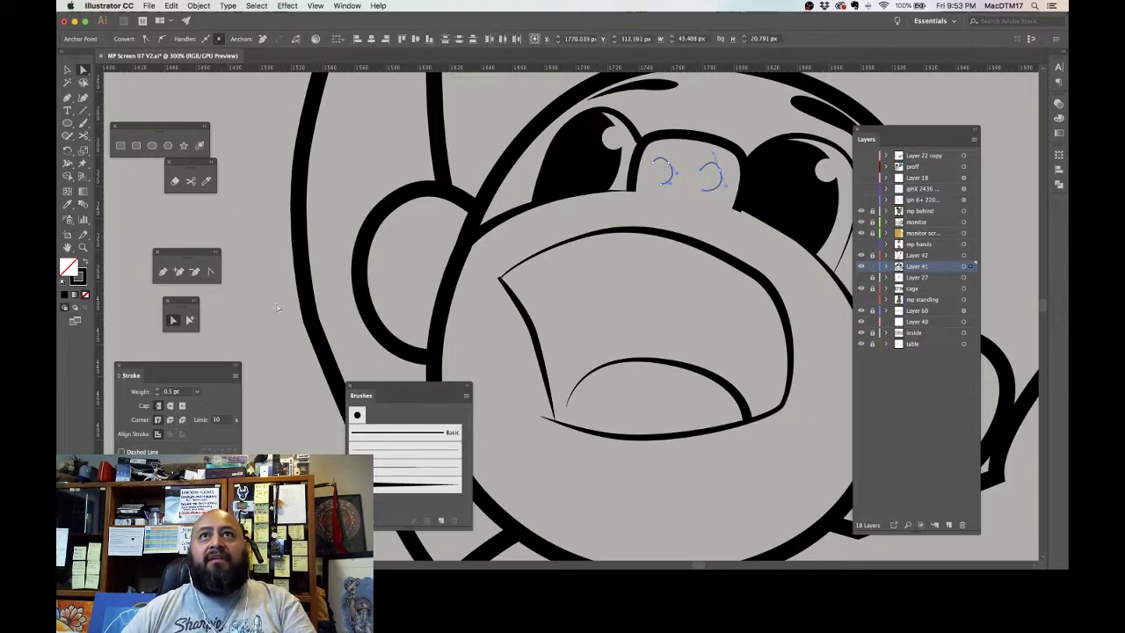
left_click(387, 468)
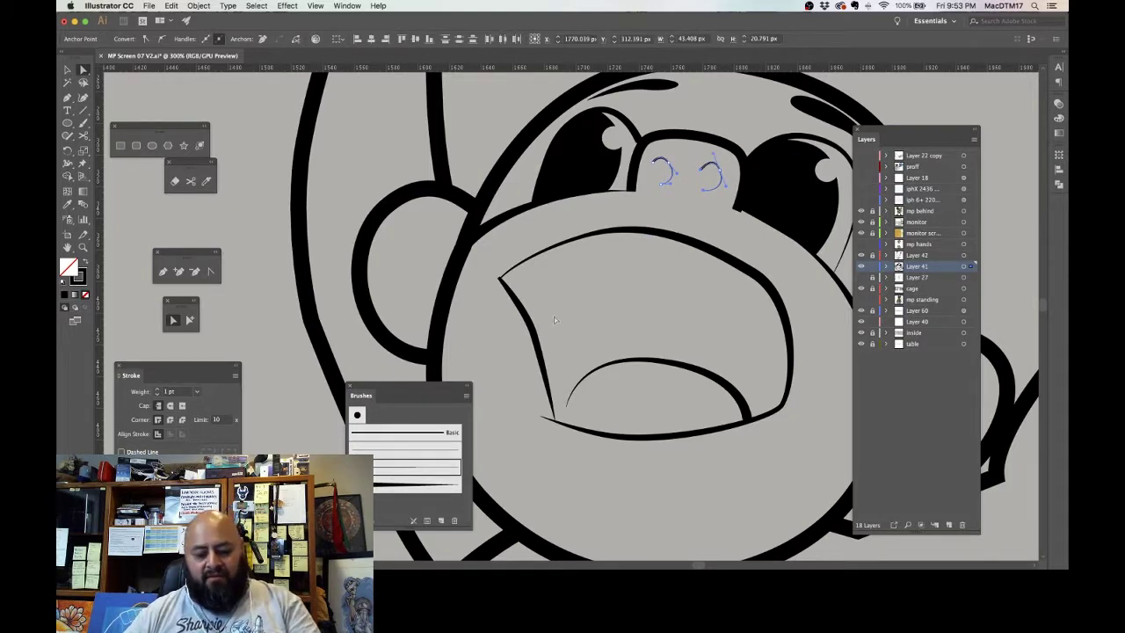
key("super+1")
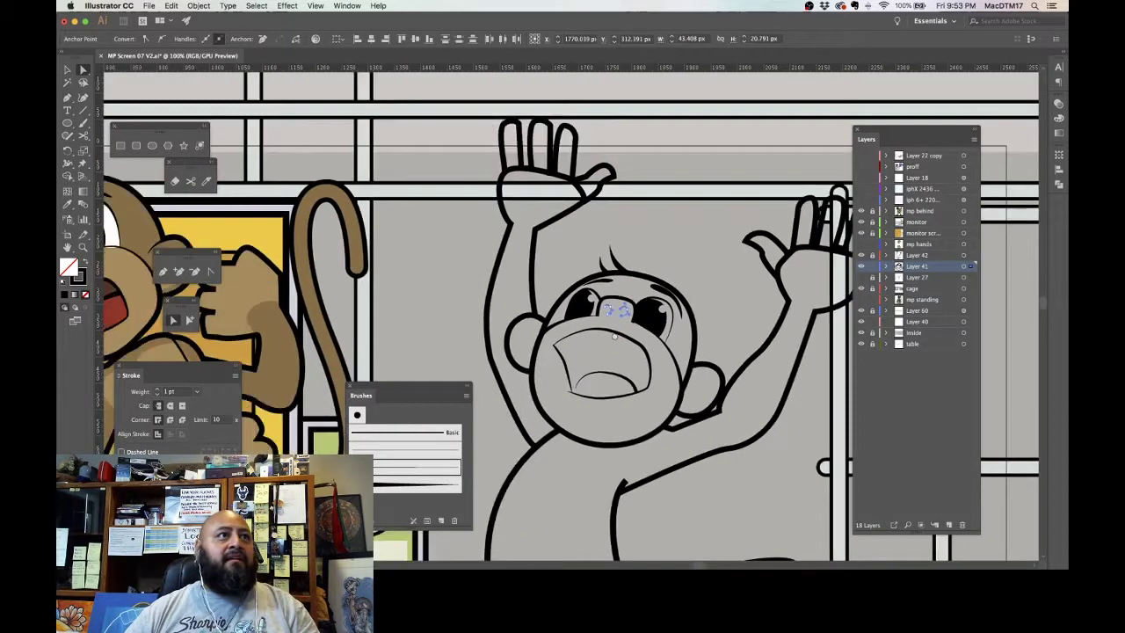
left_click_drag(615, 336, 623, 335)
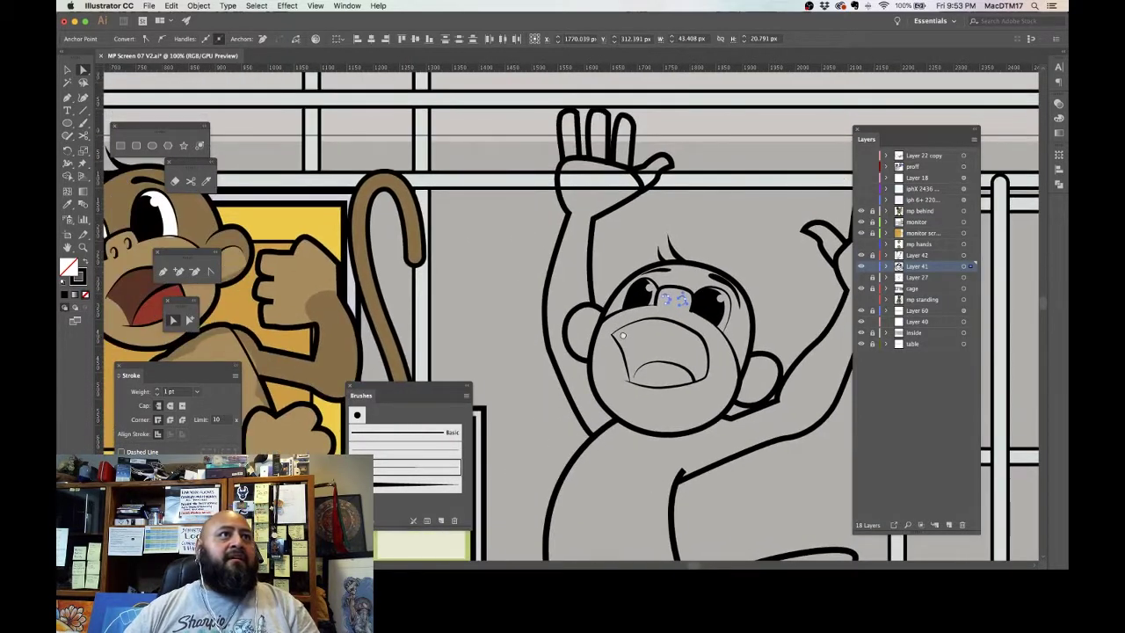
left_click(196, 391)
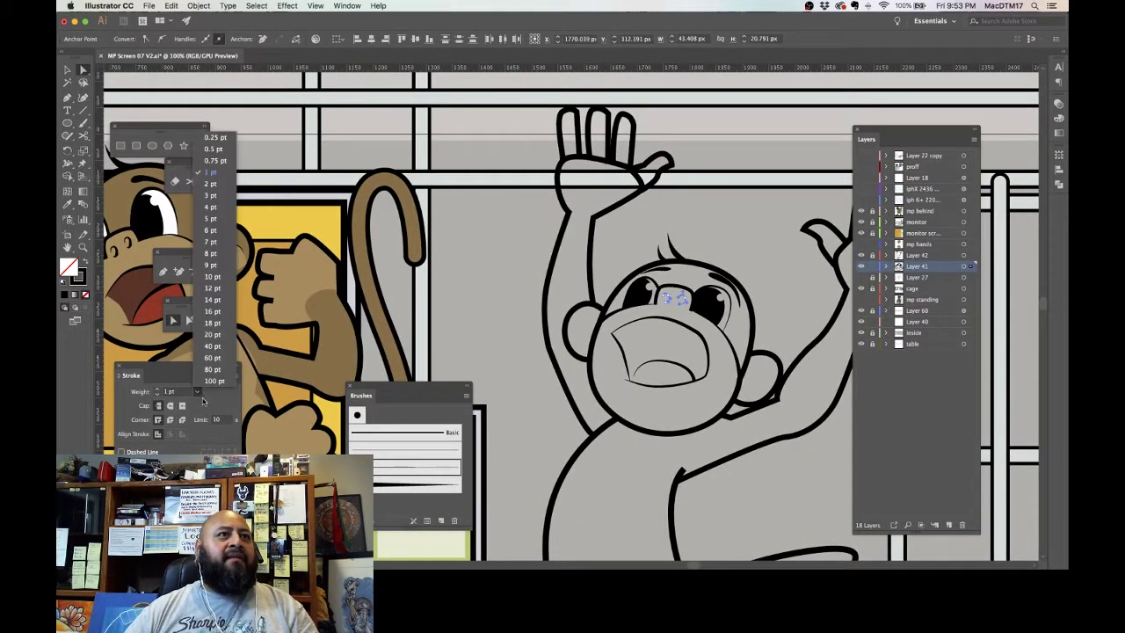
left_click(211, 185)
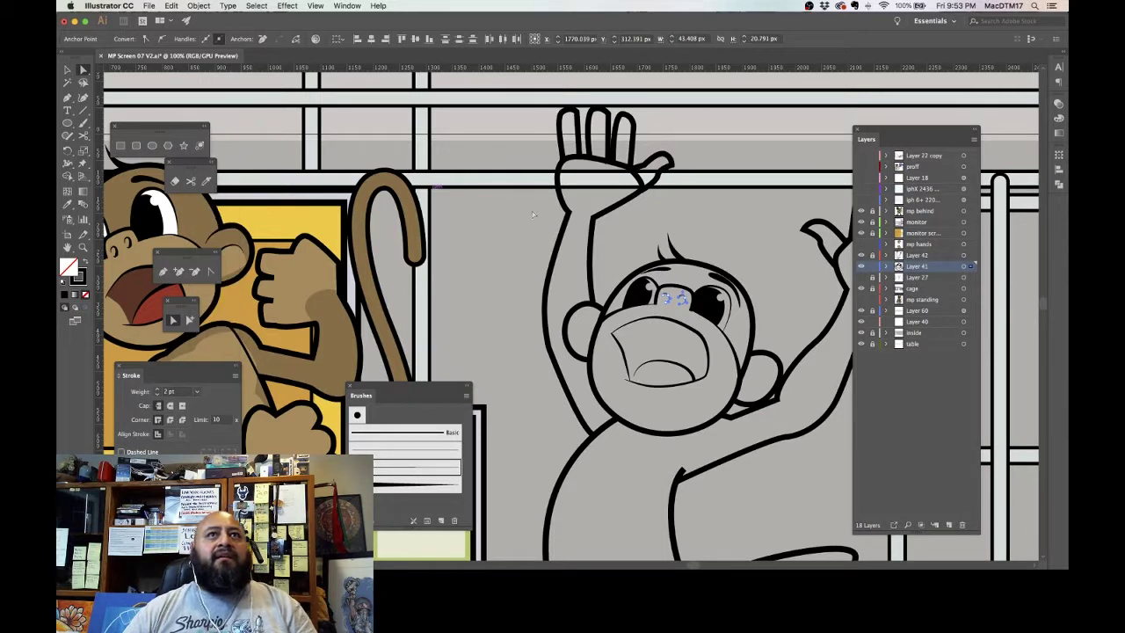
left_click(518, 238)
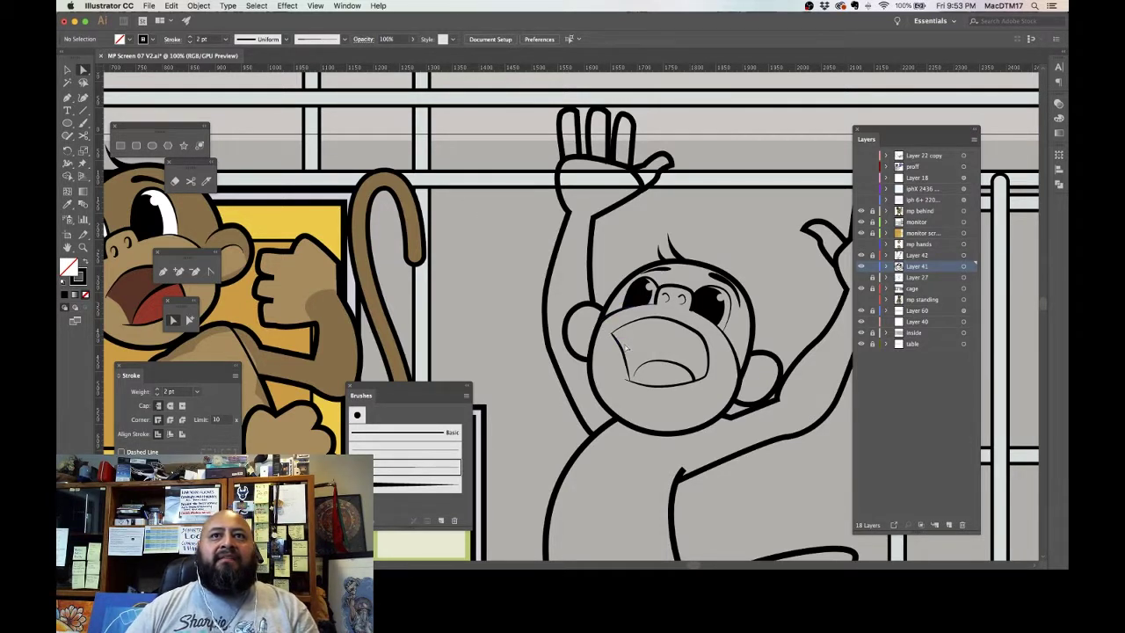
Step: Move the upper end of the mouth's left side line onto the upper lip and reshape its curve, leaving nothing selected
left_click(615, 362)
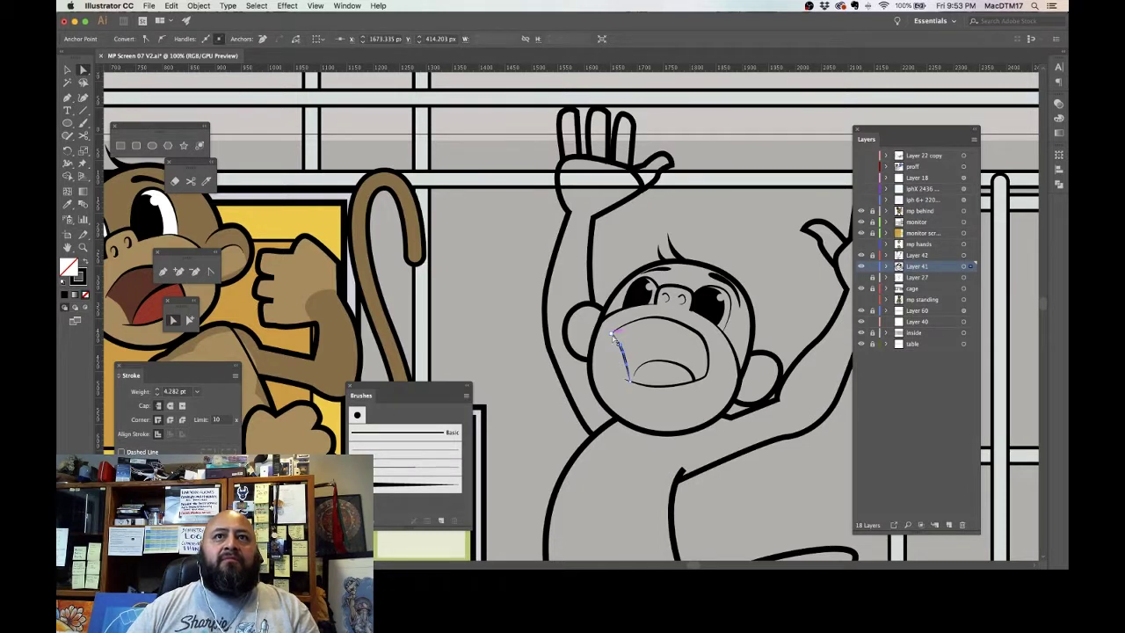
left_click_drag(613, 334, 619, 331)
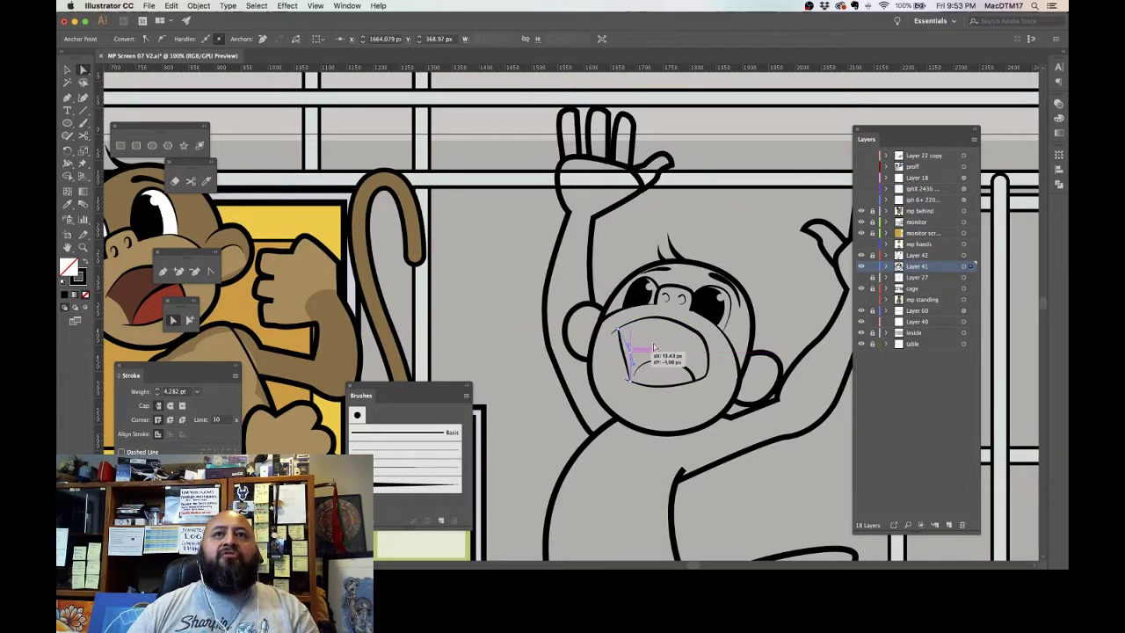
left_click(676, 350)
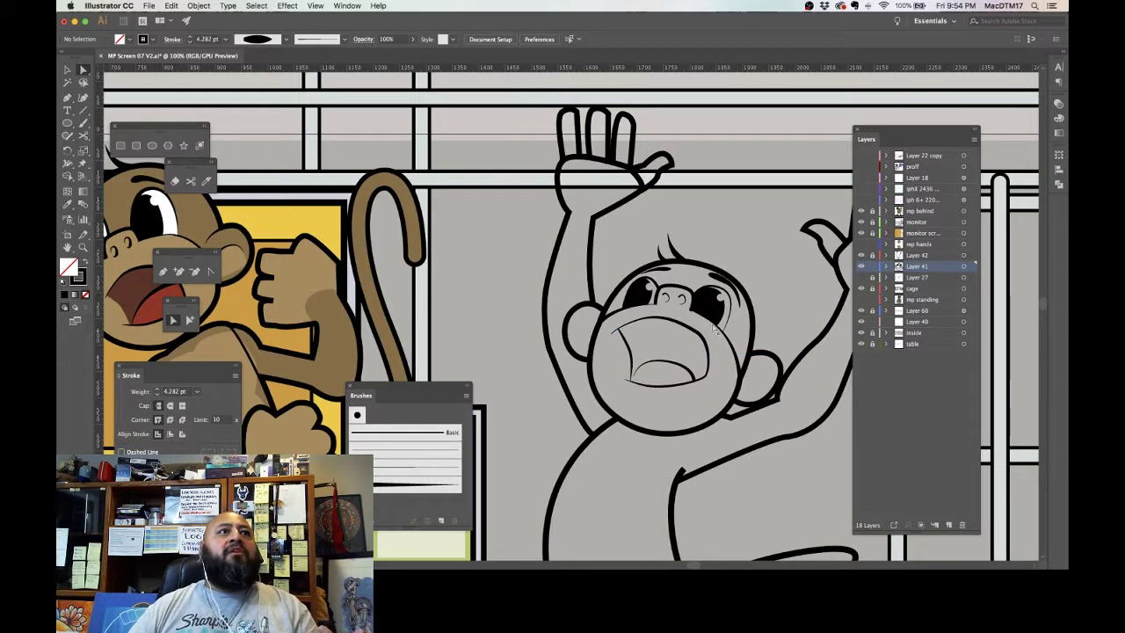
left_click(701, 357)
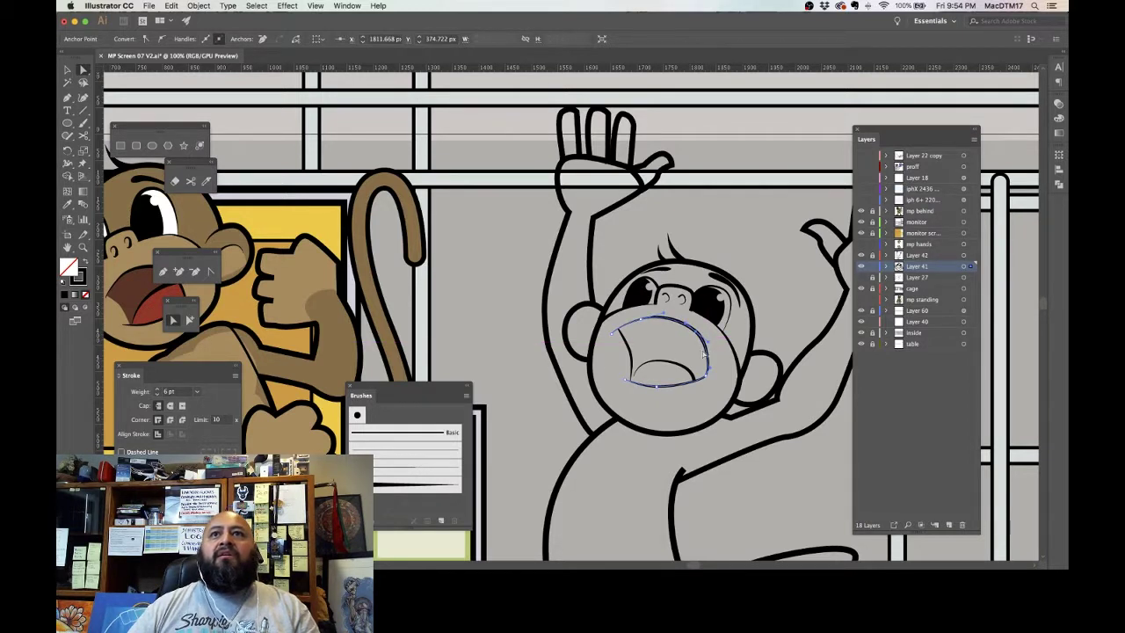
left_click(728, 359)
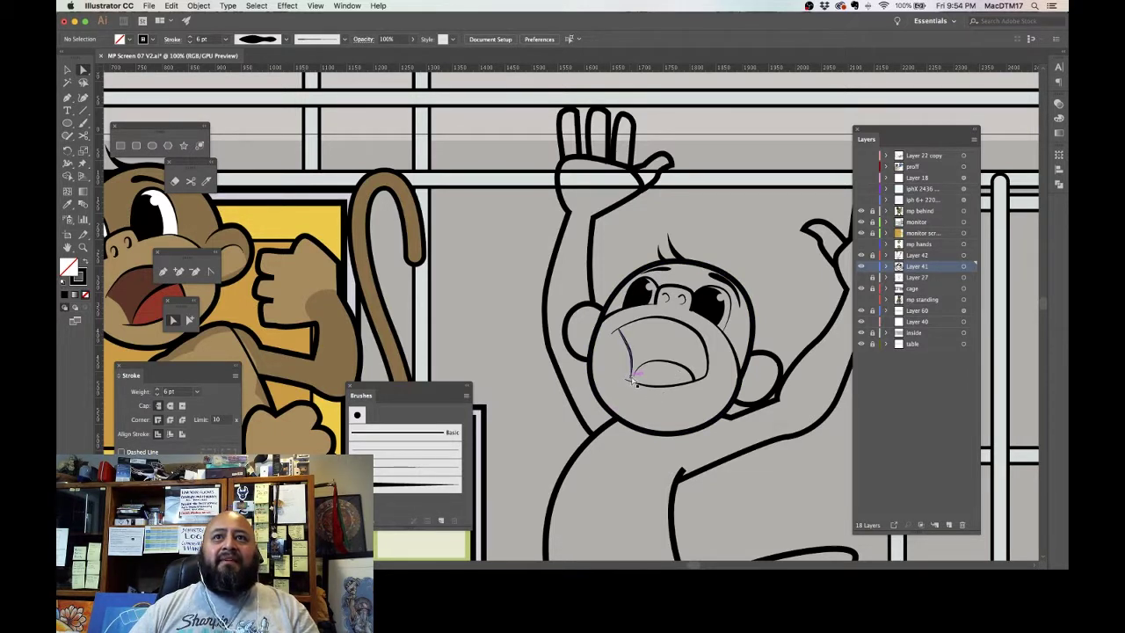
Step: Move the left end anchor of the tongue curve to the mouth's lower left corner, then deselect
left_click(632, 380)
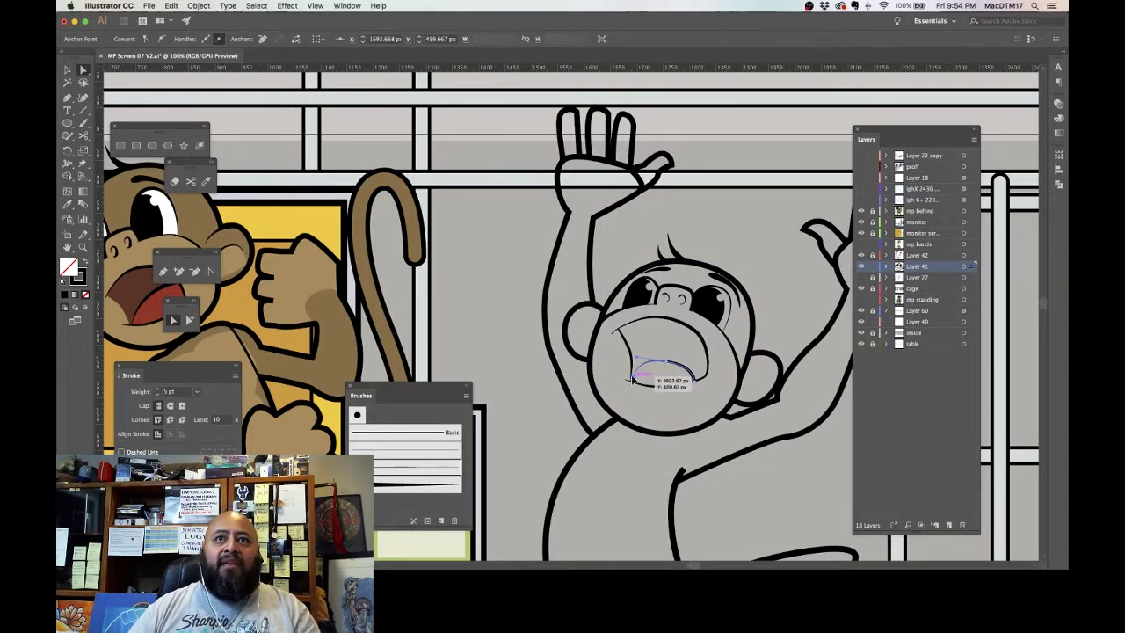
left_click_drag(633, 377, 630, 382)
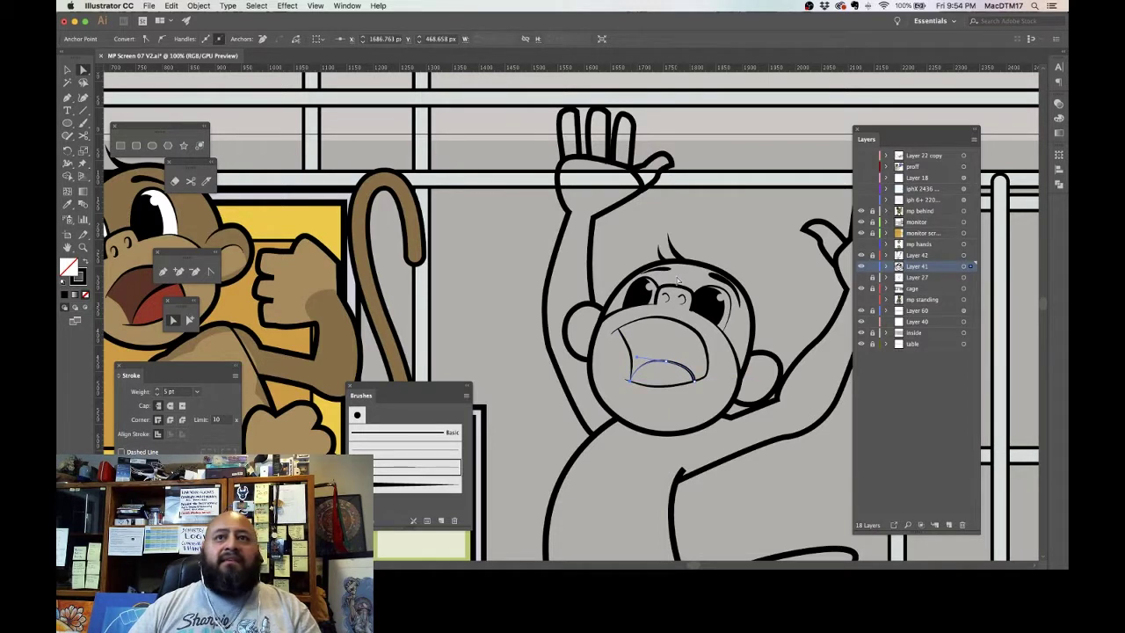
left_click(515, 347)
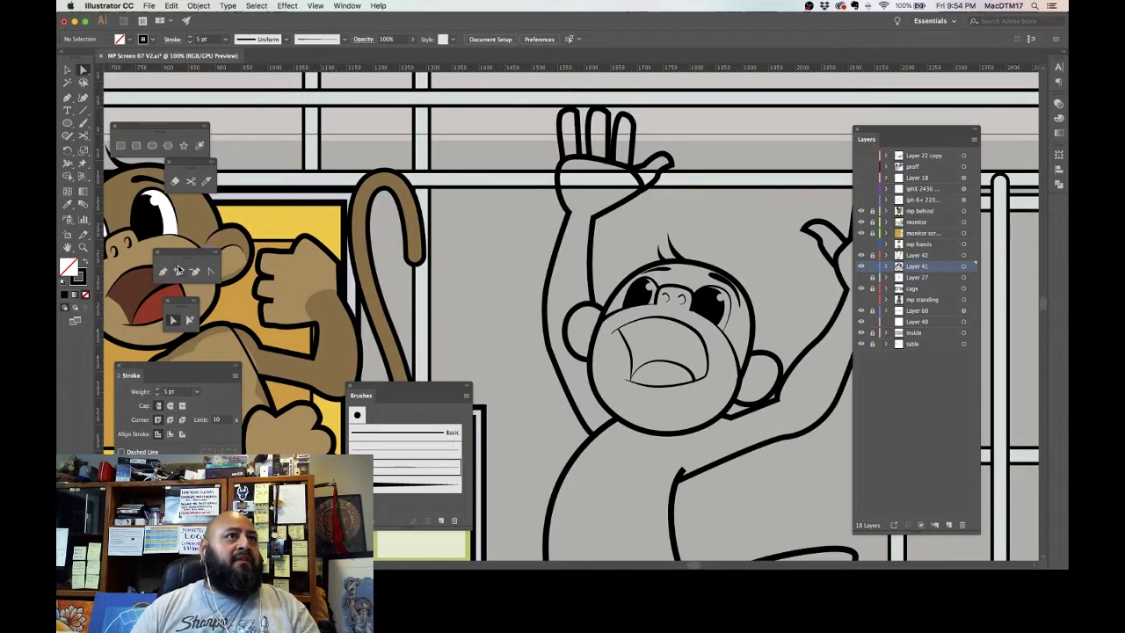
Step: Draw a curved inner line across the right ear, apply the wedge-shaped tapered brush and set its weight to 0.75 pt
key("p")
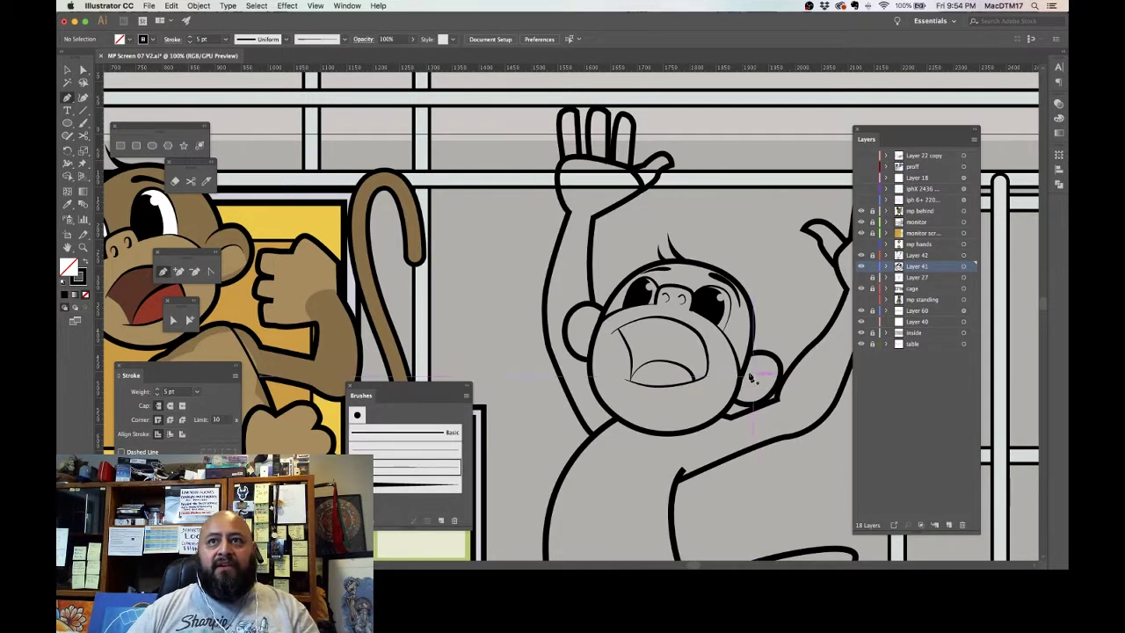
left_click(745, 377)
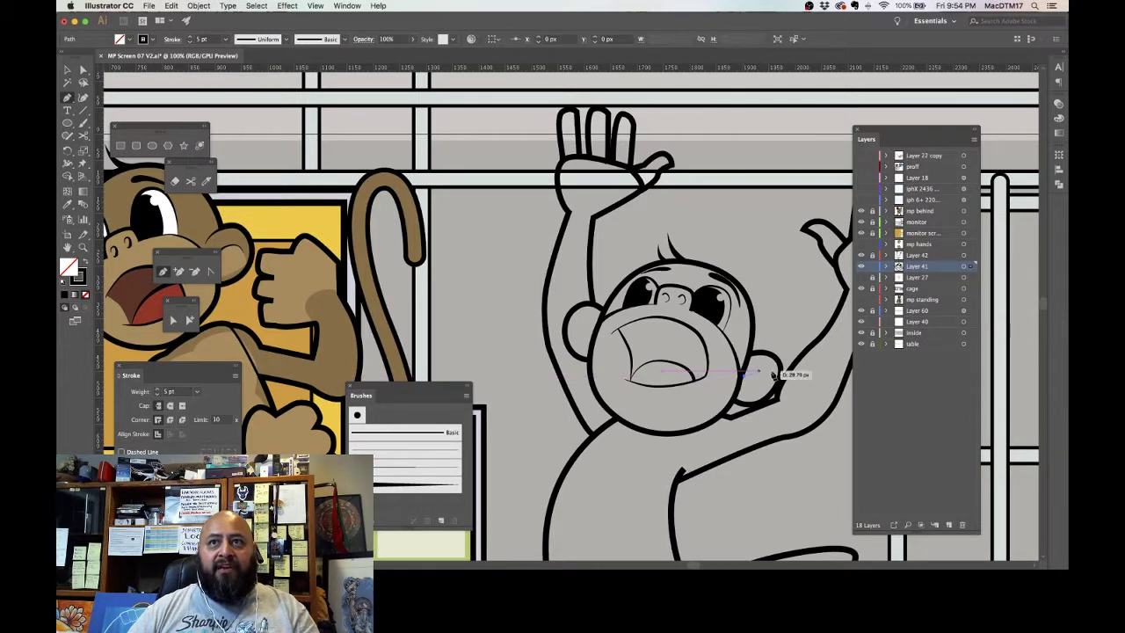
left_click_drag(774, 371, 792, 385)
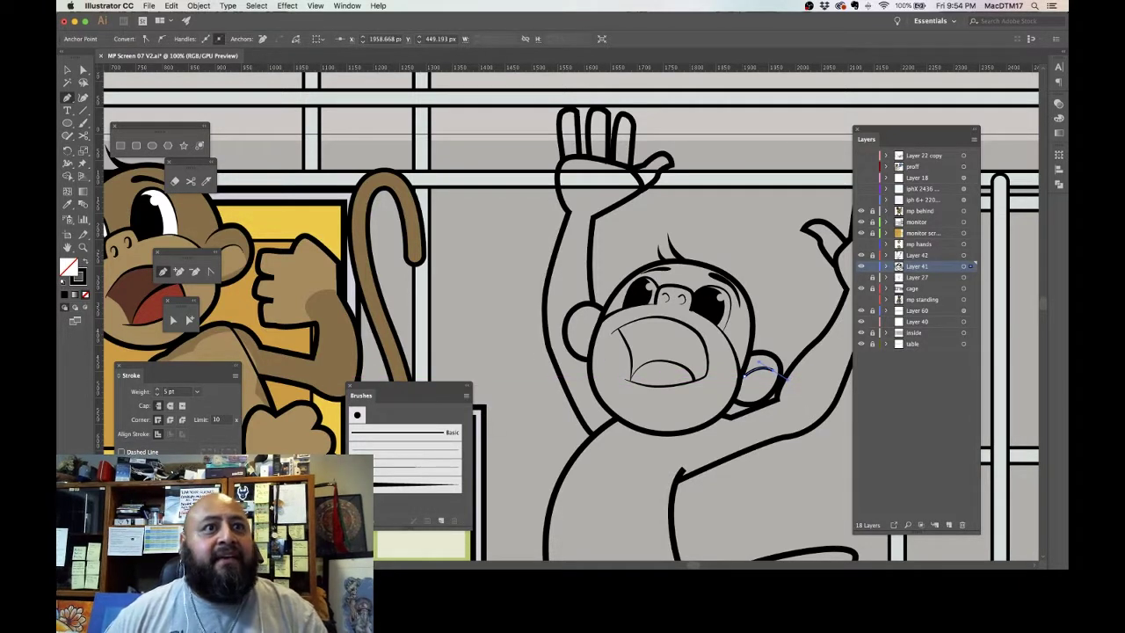
left_click(396, 465)
left_click(389, 488)
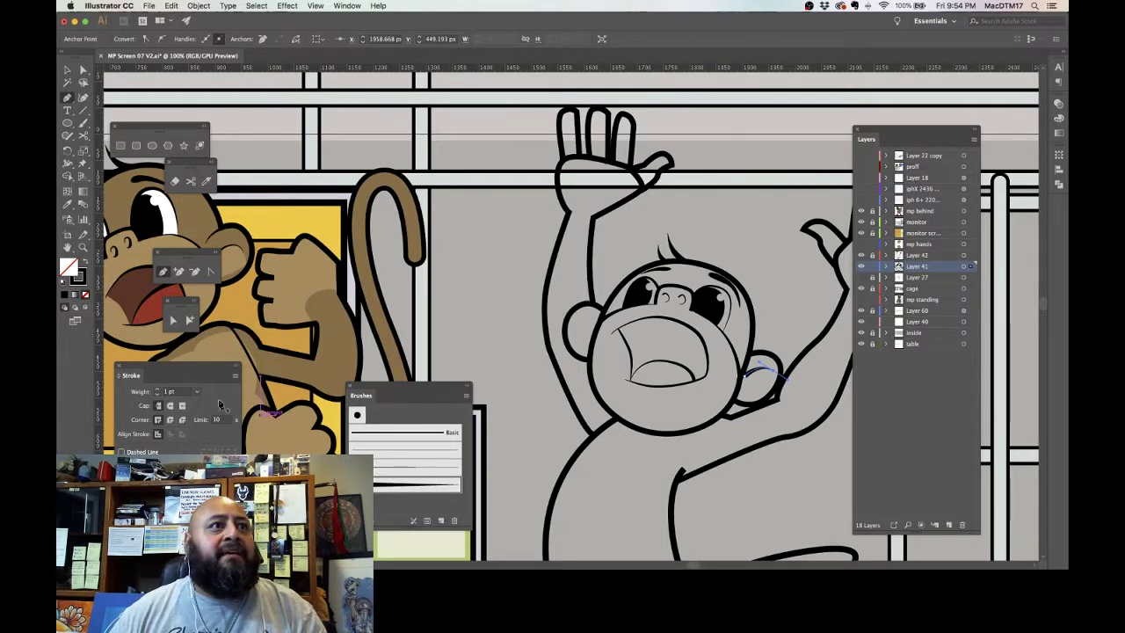
left_click(198, 396)
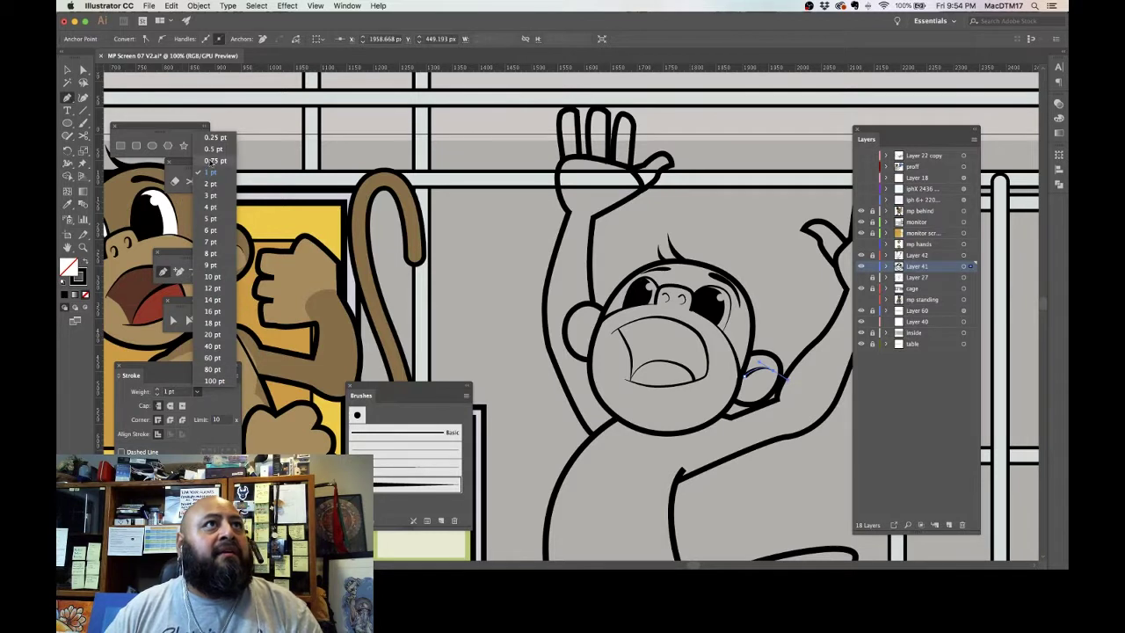
left_click(214, 161)
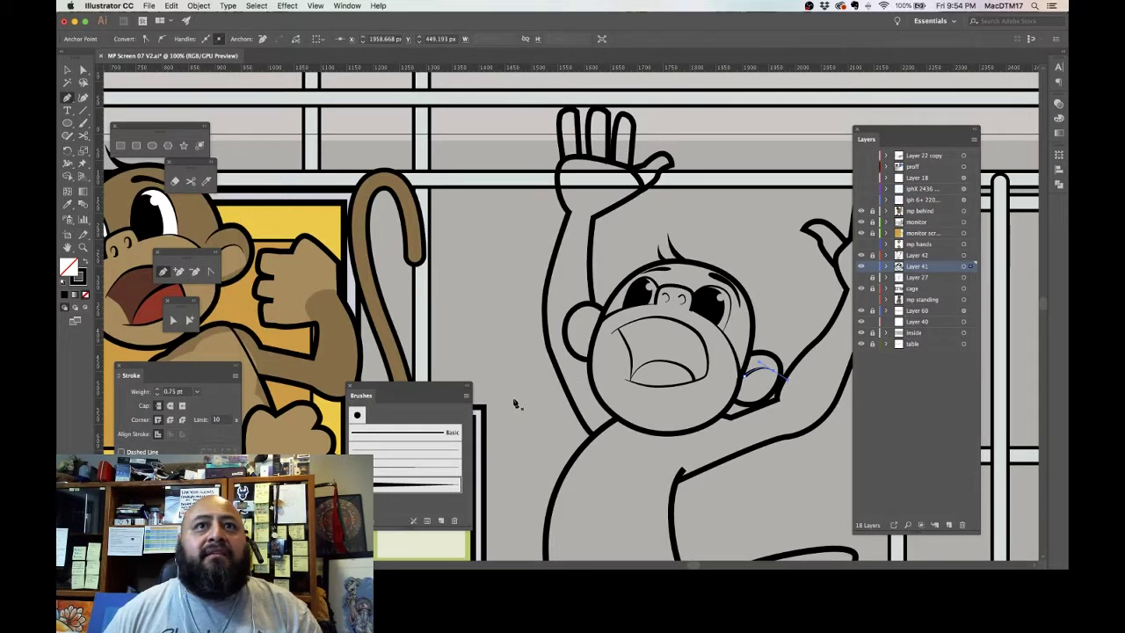
Step: Draw a curved inner line across the left ear, apply the wedge-shaped tapered brush at 0.75 pt and deselect
left_click(591, 344)
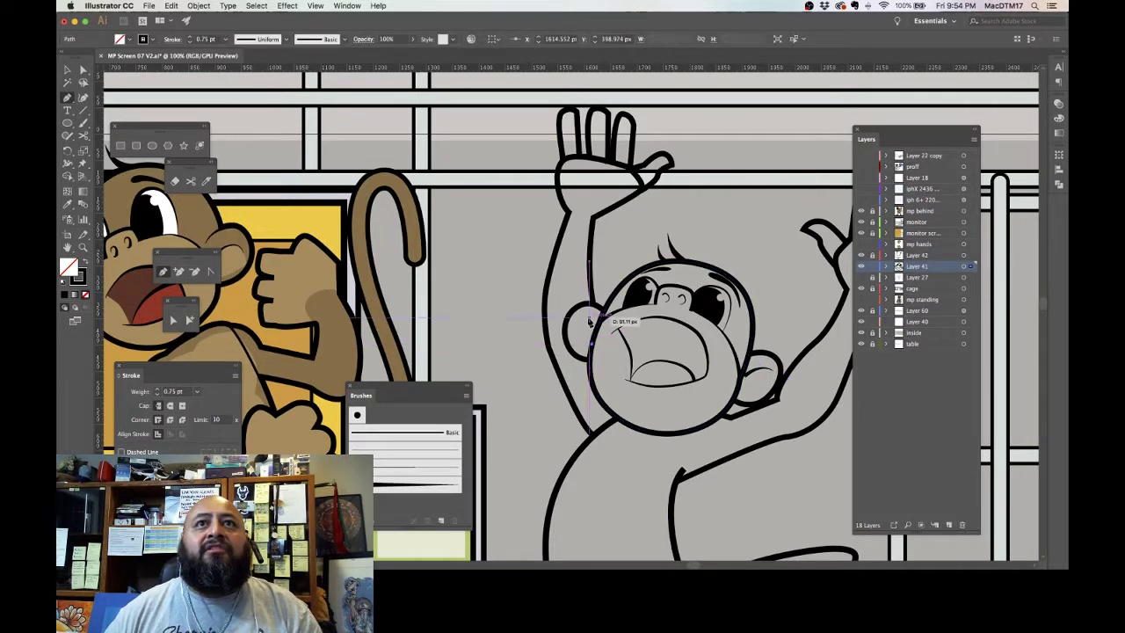
left_click_drag(577, 316, 558, 313)
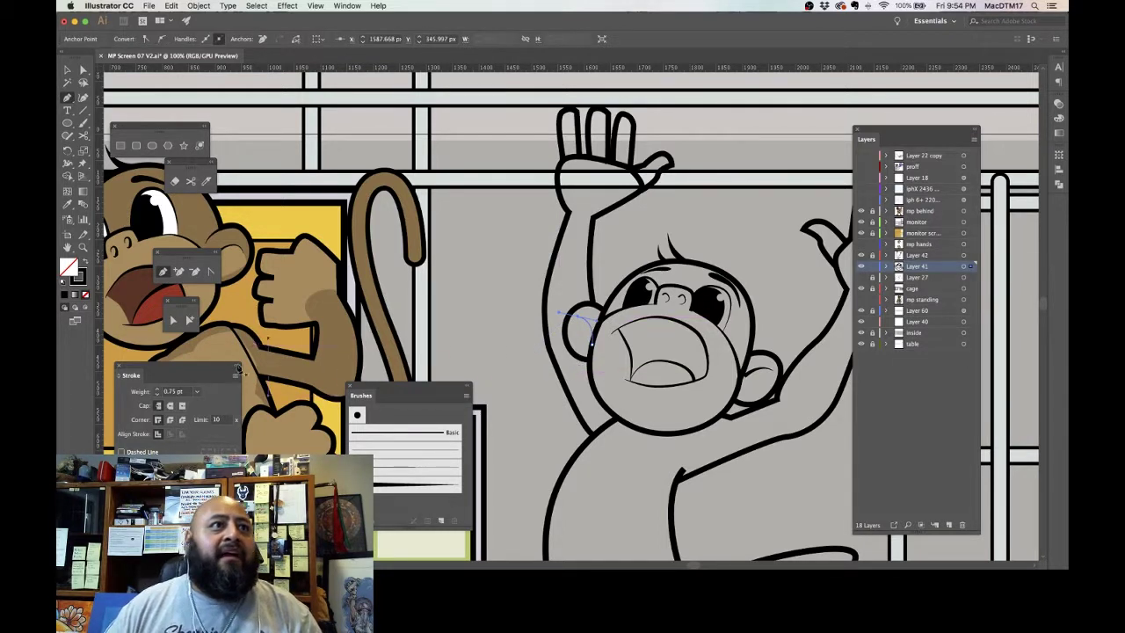
left_click(378, 485)
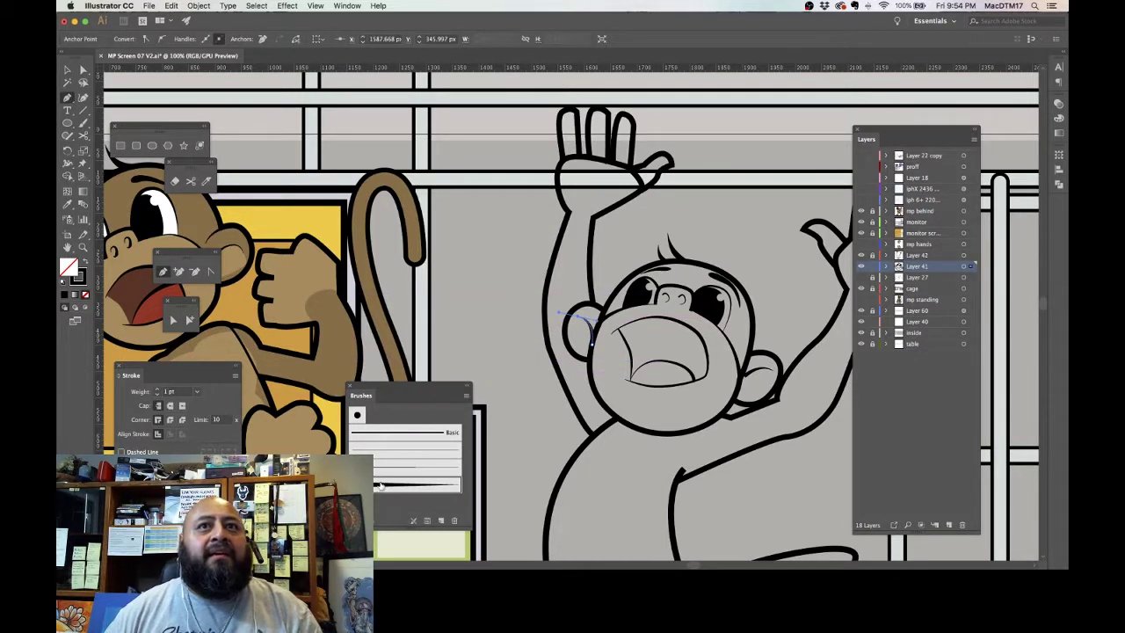
left_click(197, 392)
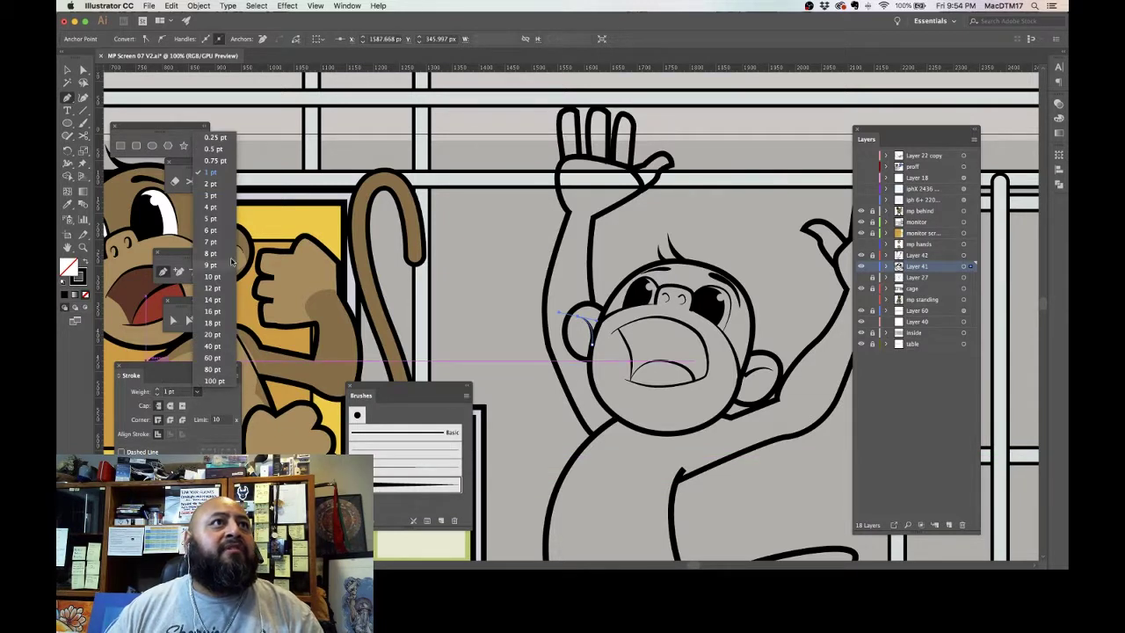
left_click(214, 160)
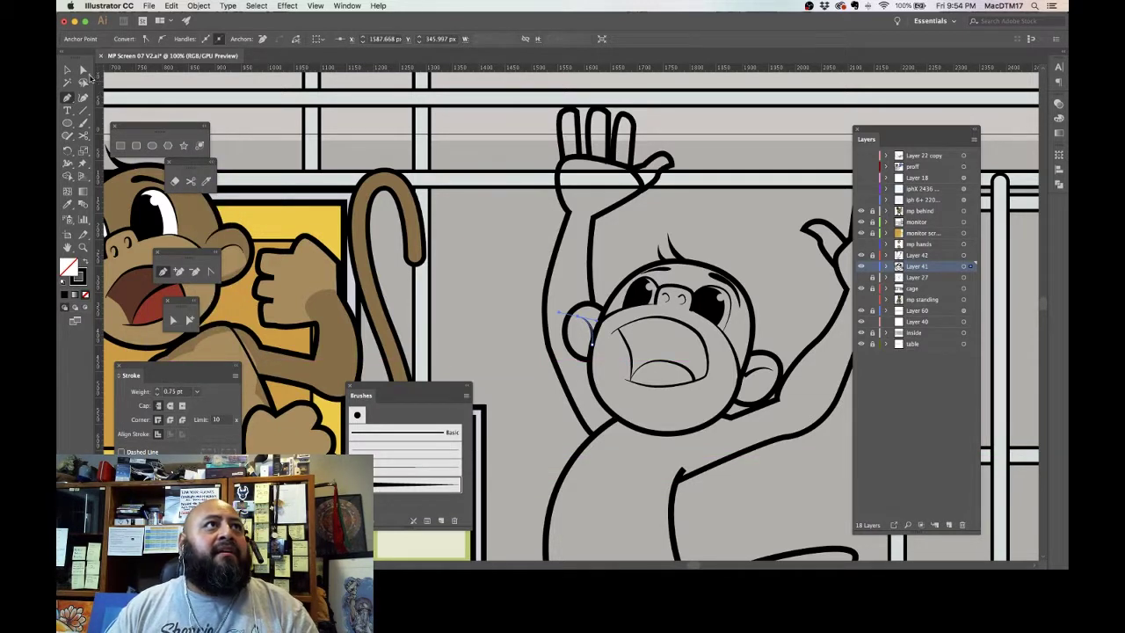
left_click(524, 330)
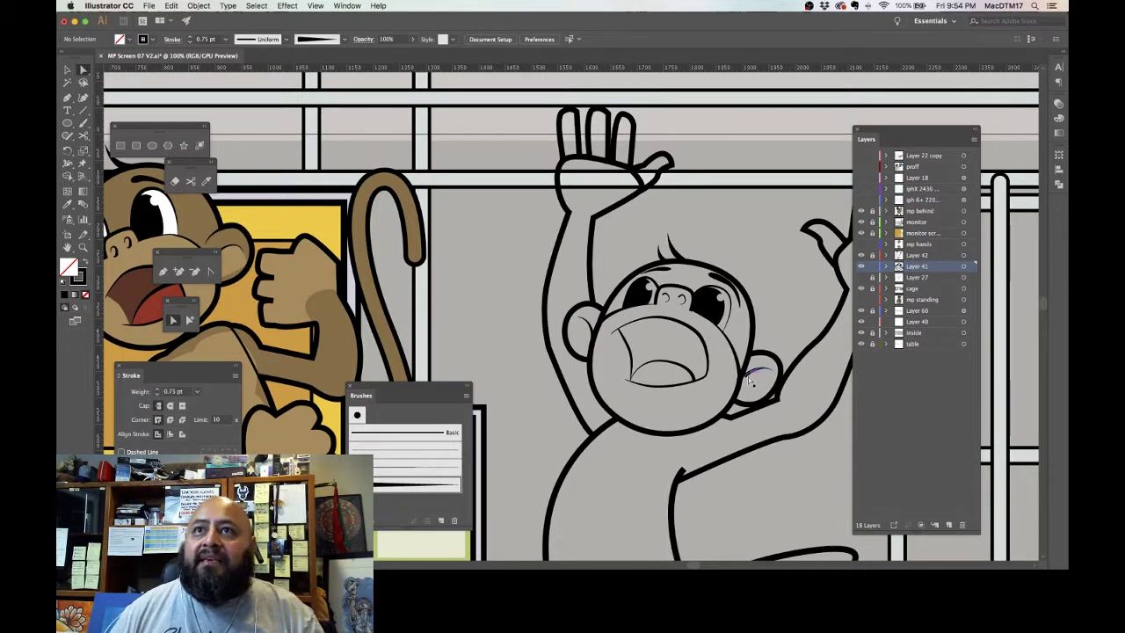
Step: Nudge the left end anchor of the right ear's inner line about 3 px left and 2 px down, then deselect
left_click(745, 378)
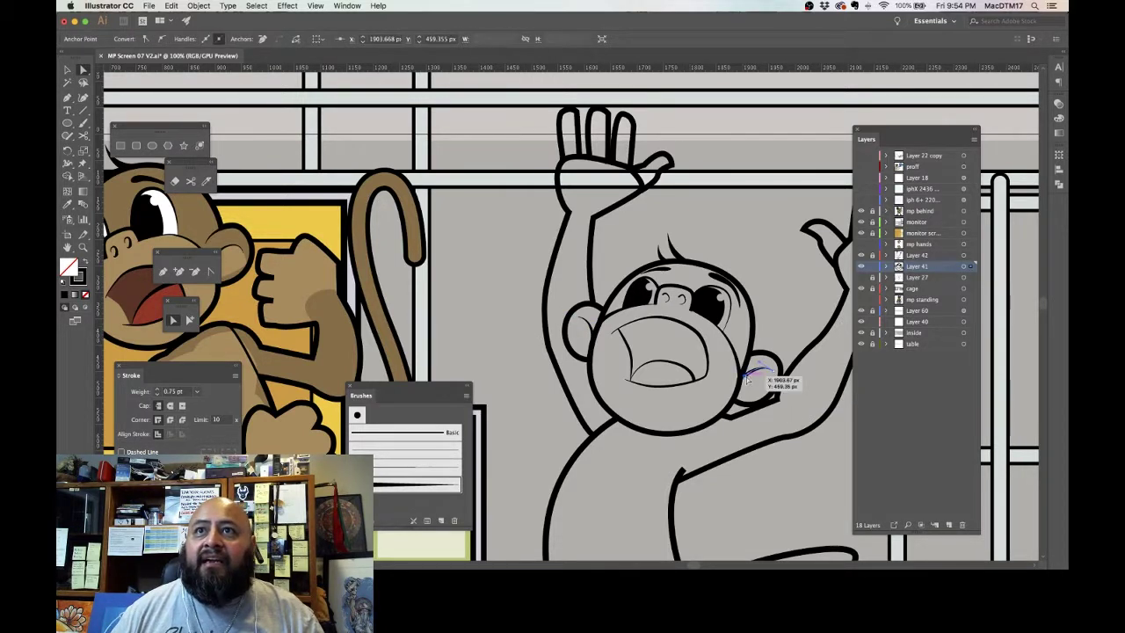
key("Left")
key("Left")
key("Left")
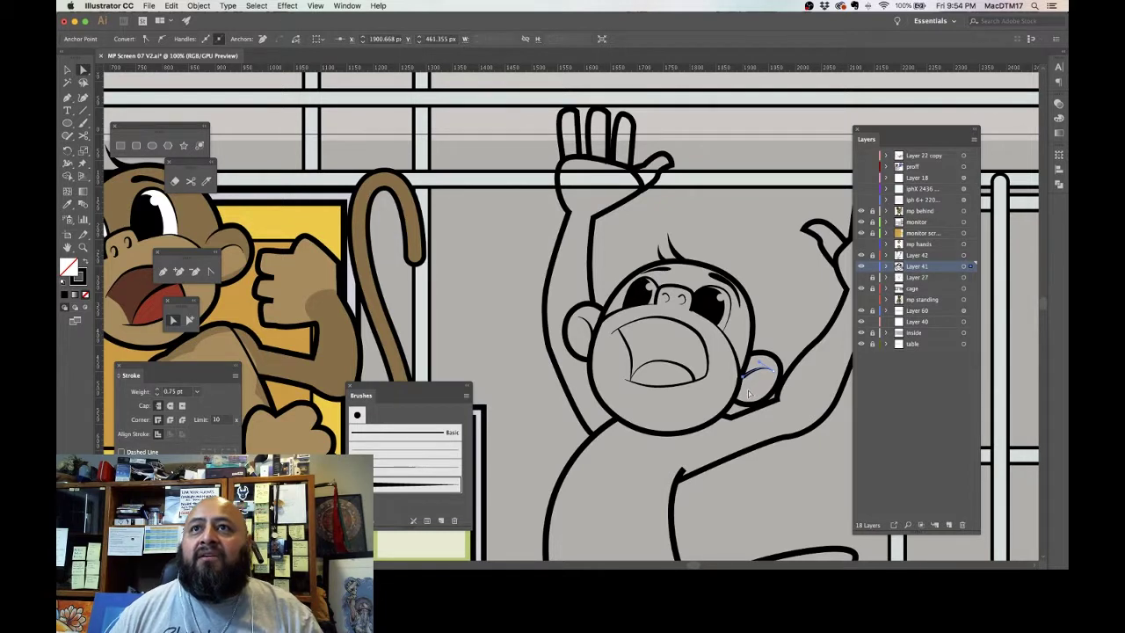
left_click(743, 400)
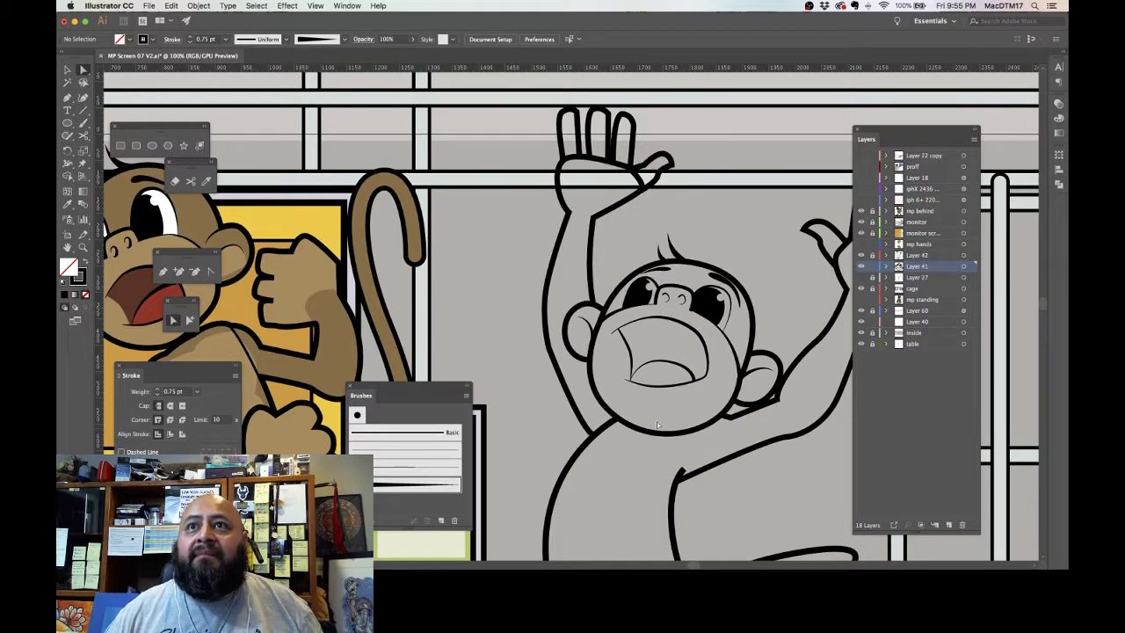
Step: Lock the outline layer, Layer 41, and create a new layer directly above Layer 27 for the colour fills
left_click_drag(658, 412, 673, 267)
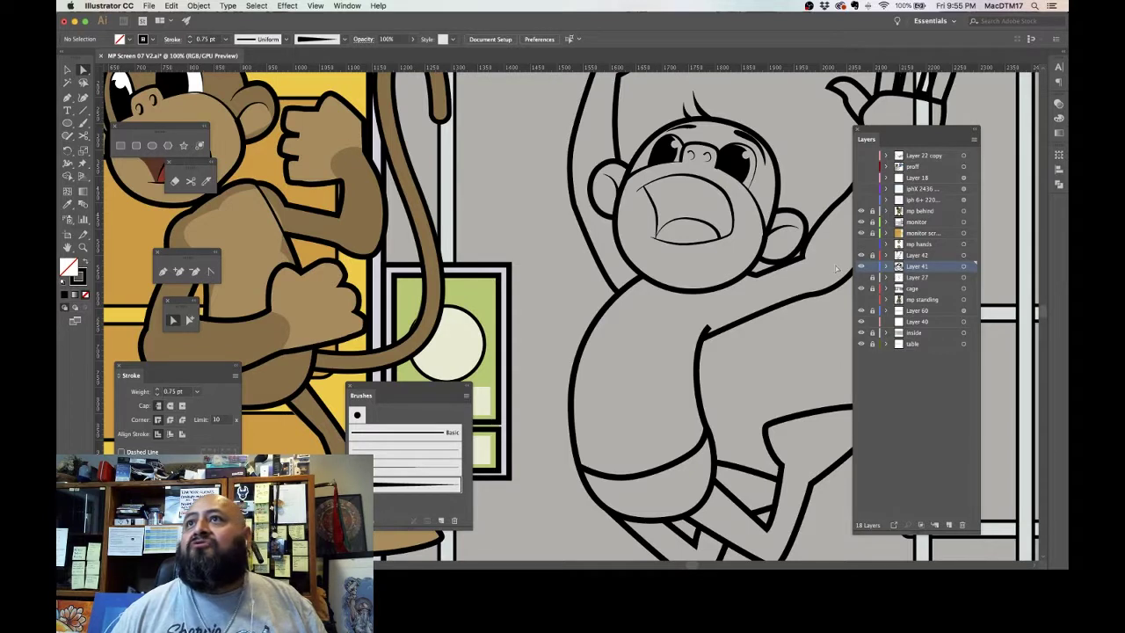
left_click(914, 279)
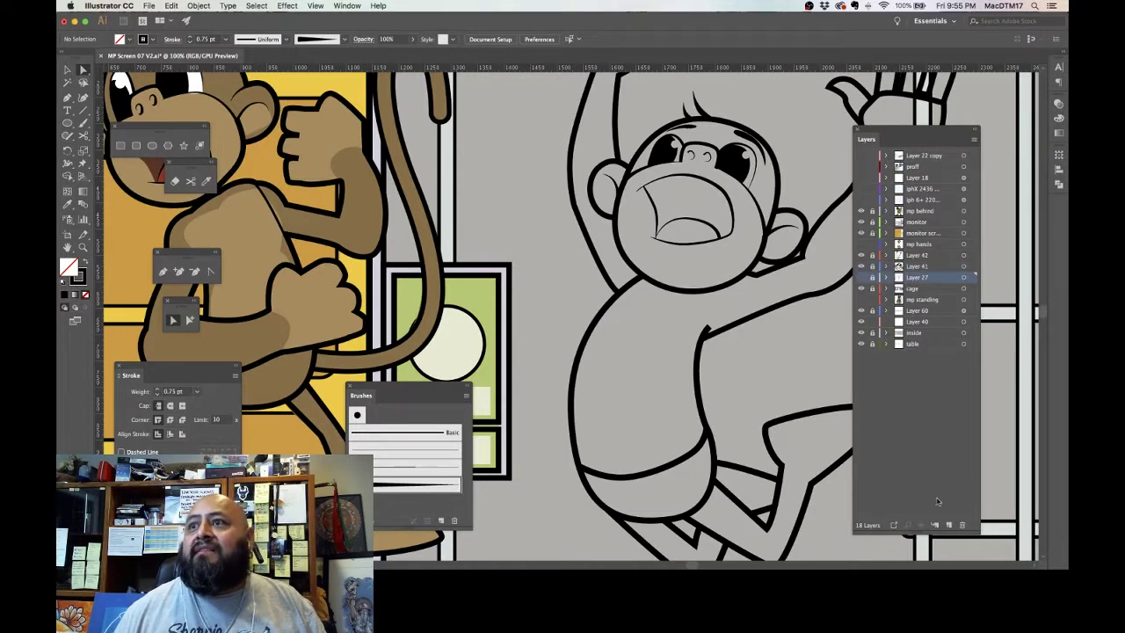
left_click(950, 525)
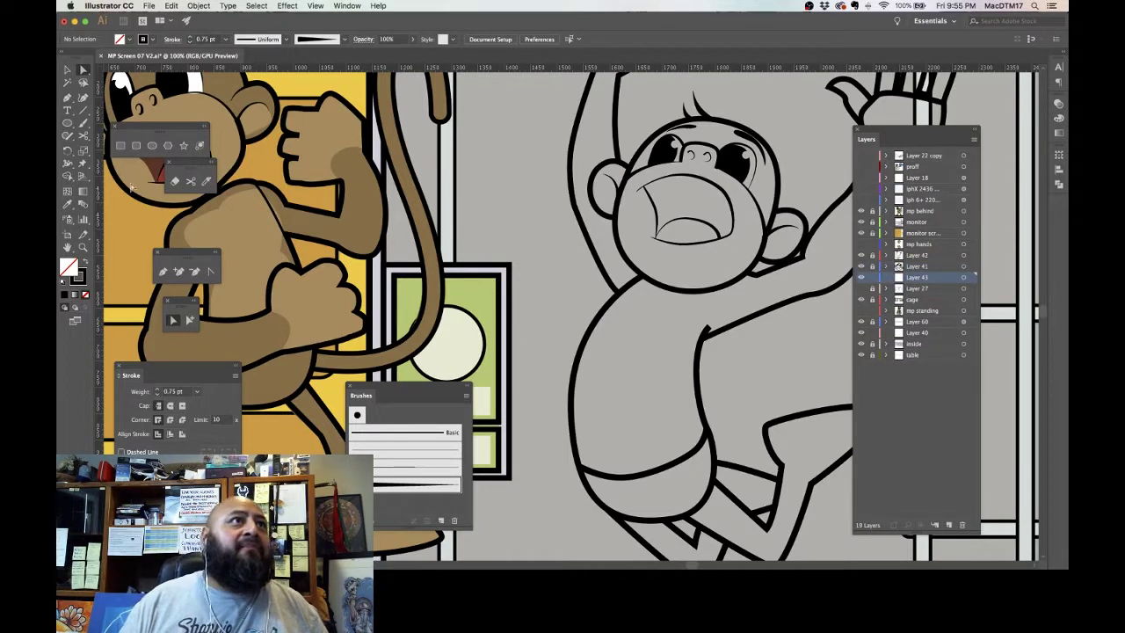
Step: Trace the torso with the Pen tool from the neck down the left side, across the hips and up to the right armpit
left_click(162, 272)
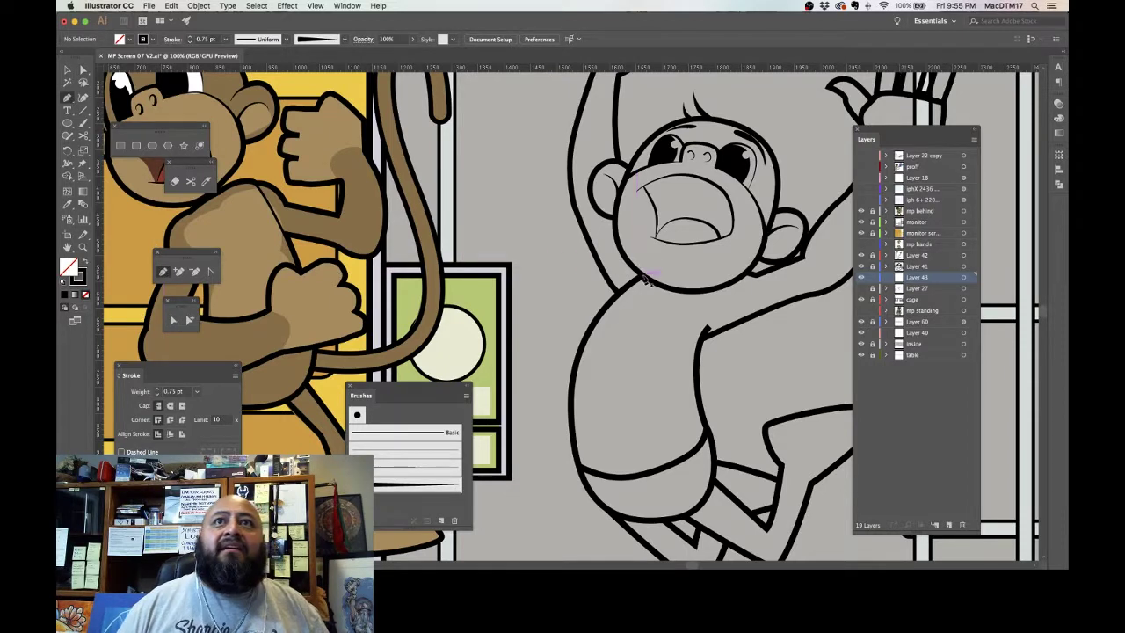
left_click_drag(646, 280, 576, 362)
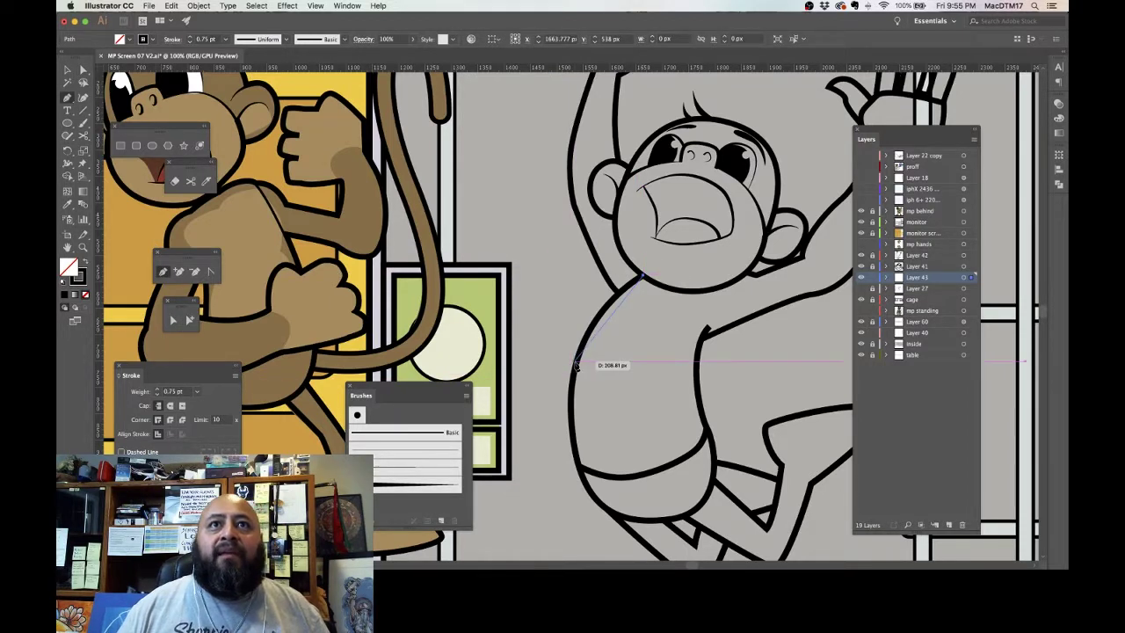
mouse_move(576, 363)
left_mouse_down()
mouse_move(585, 471)
mouse_move(605, 501)
left_mouse_up()
mouse_move(705, 473)
left_mouse_down()
mouse_move(722, 462)
mouse_move(711, 327)
mouse_move(703, 337)
mouse_move(716, 327)
mouse_move(569, 364)
left_mouse_up()
left_click(704, 472)
left_click(701, 340)
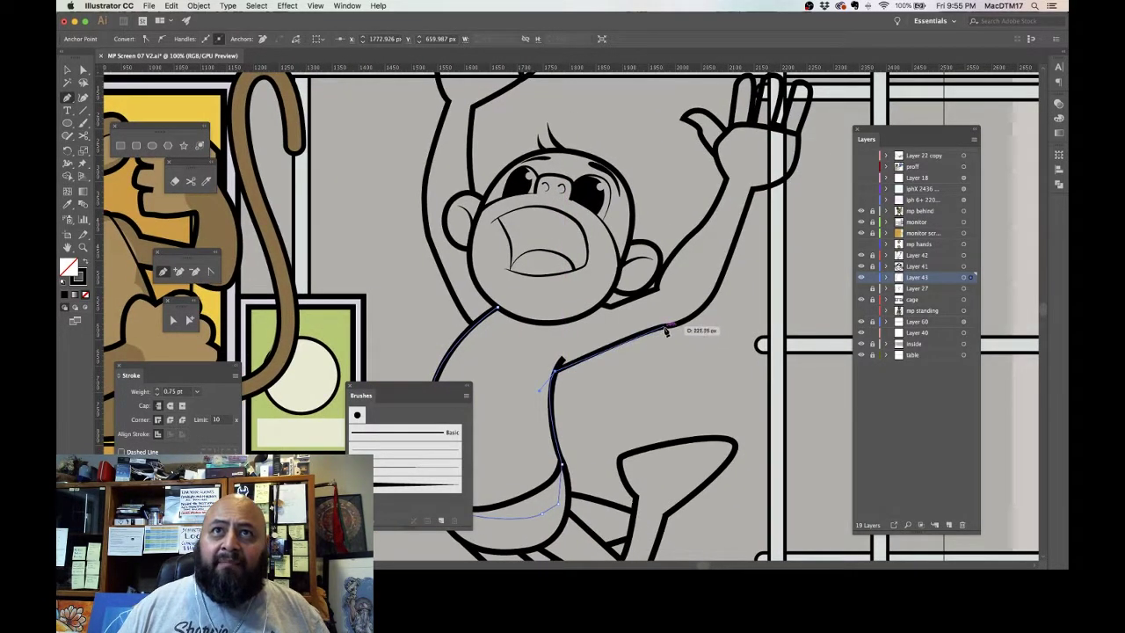
Step: Continue the path around the raised right arm to the wrist and back, closing it under the chin at the neck
left_click_drag(666, 326, 730, 256)
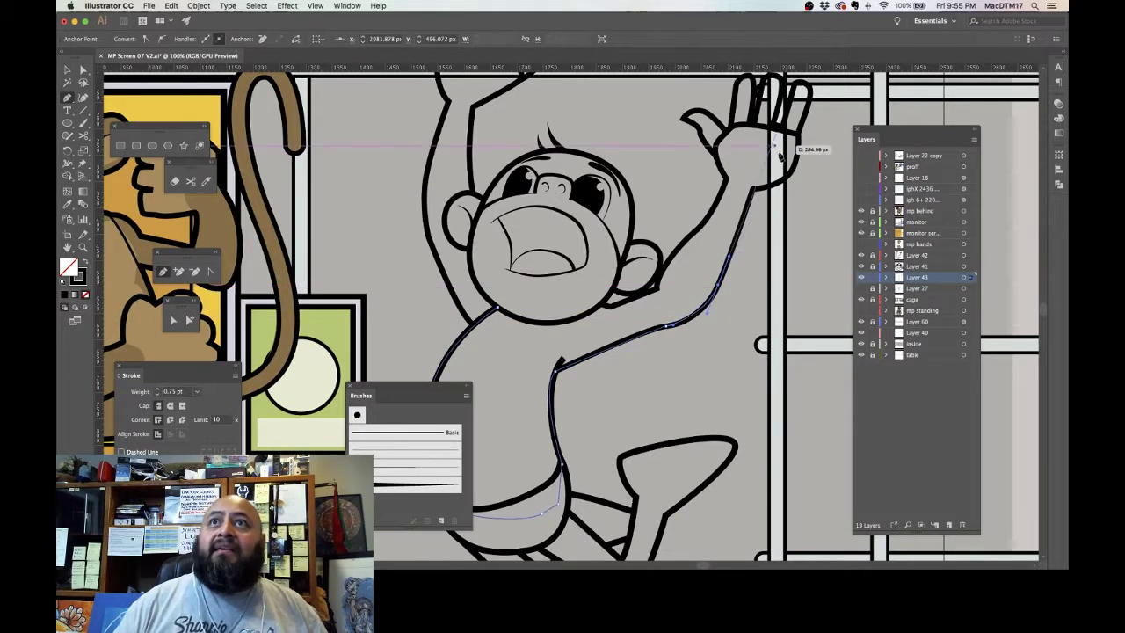
left_click(755, 190)
left_click_drag(756, 189, 687, 238)
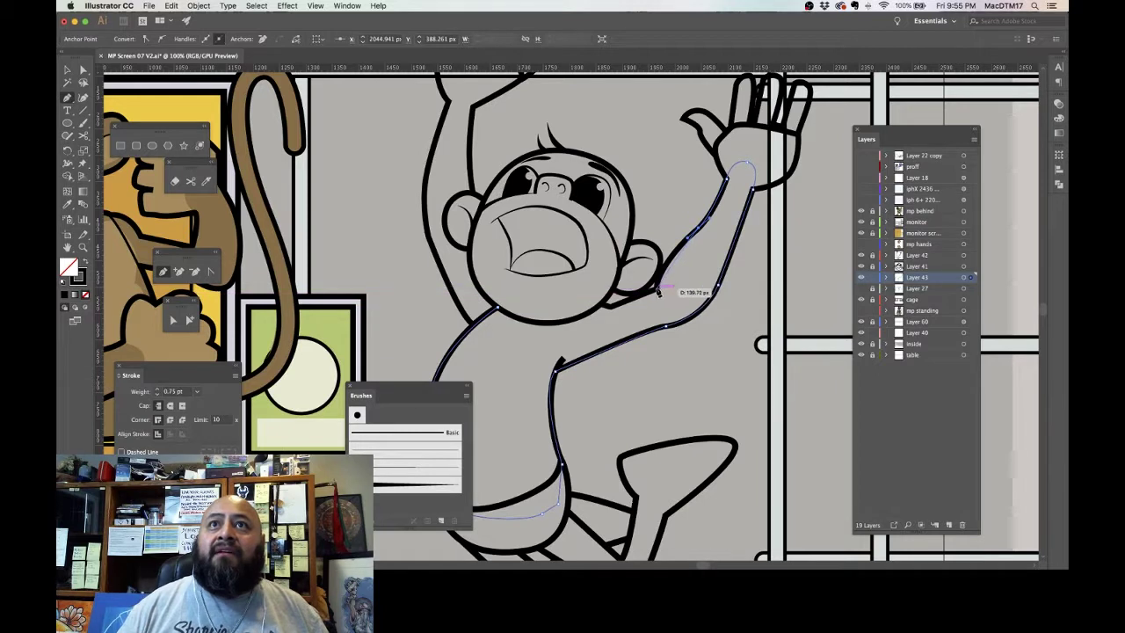
left_click_drag(658, 293, 492, 310)
left_click(657, 288)
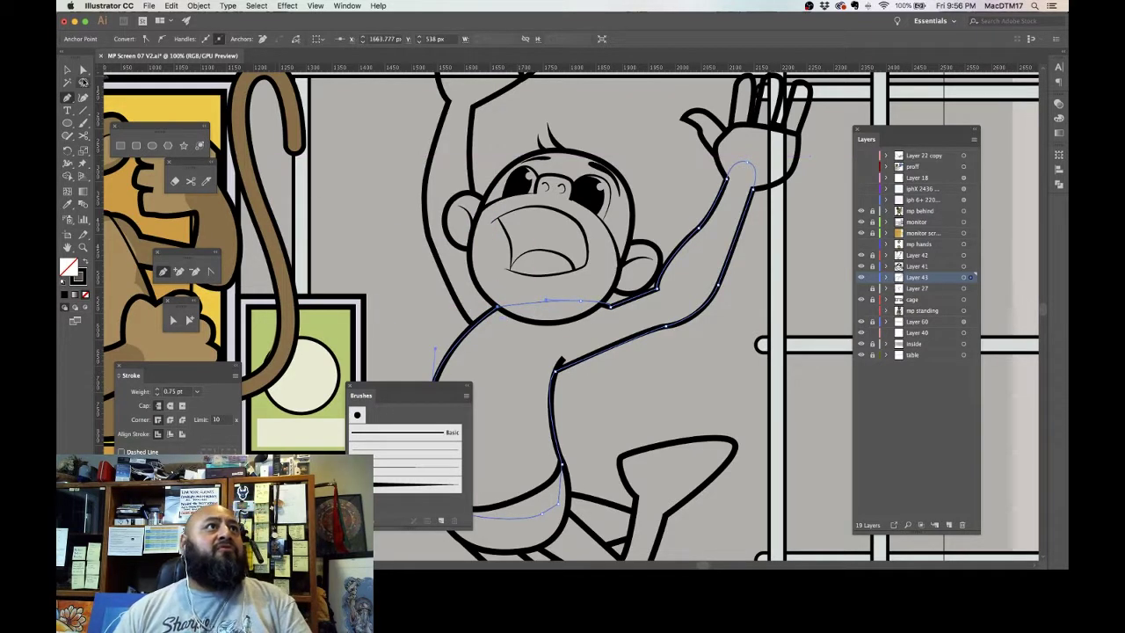
Step: Fill the closed torso and right arm shape with the darker brown sampled from the finished monkey's fur
left_click(83, 70)
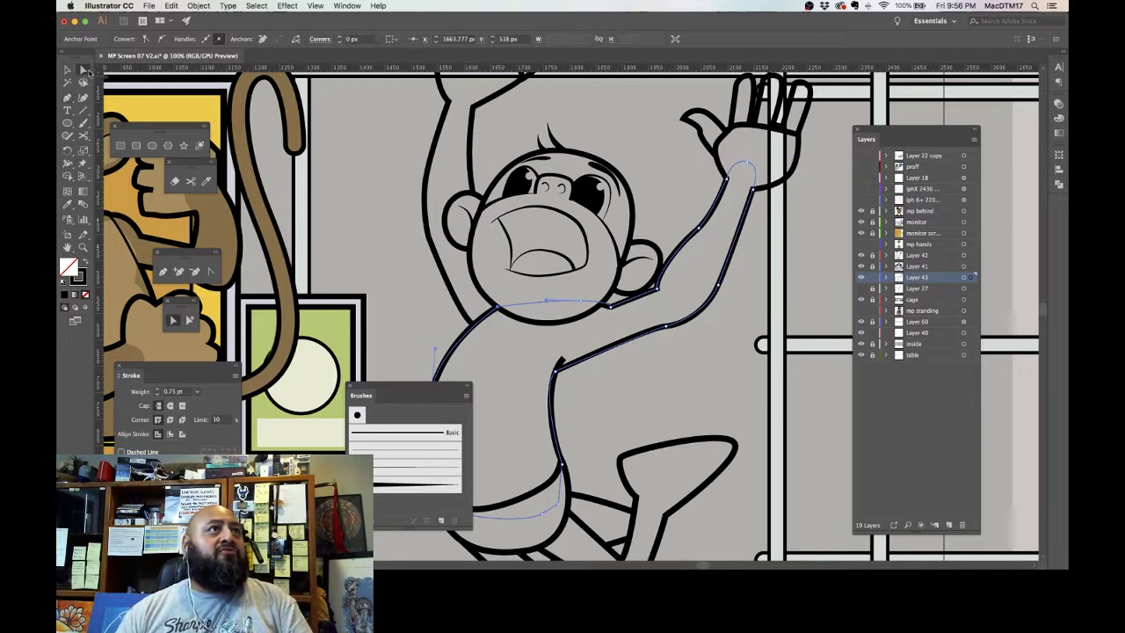
left_click(68, 203)
left_click(205, 231)
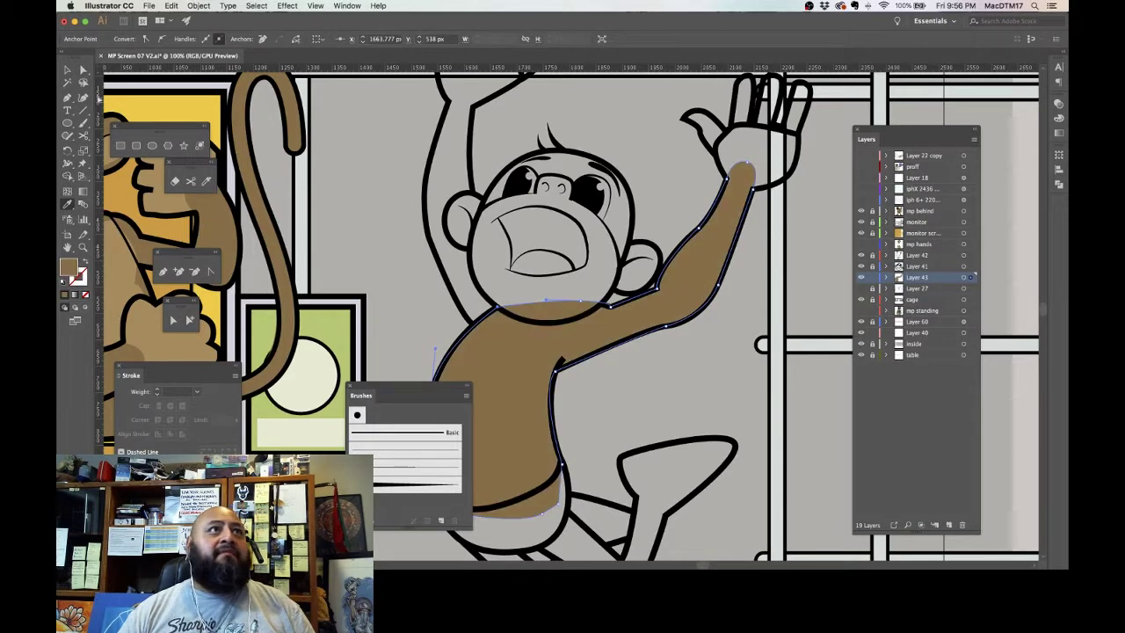
Step: Trace the raised left arm as a closed brown shape from the wrist down to the shoulder and back up the inner edge
left_click(83, 70)
left_click_drag(380, 252, 432, 296)
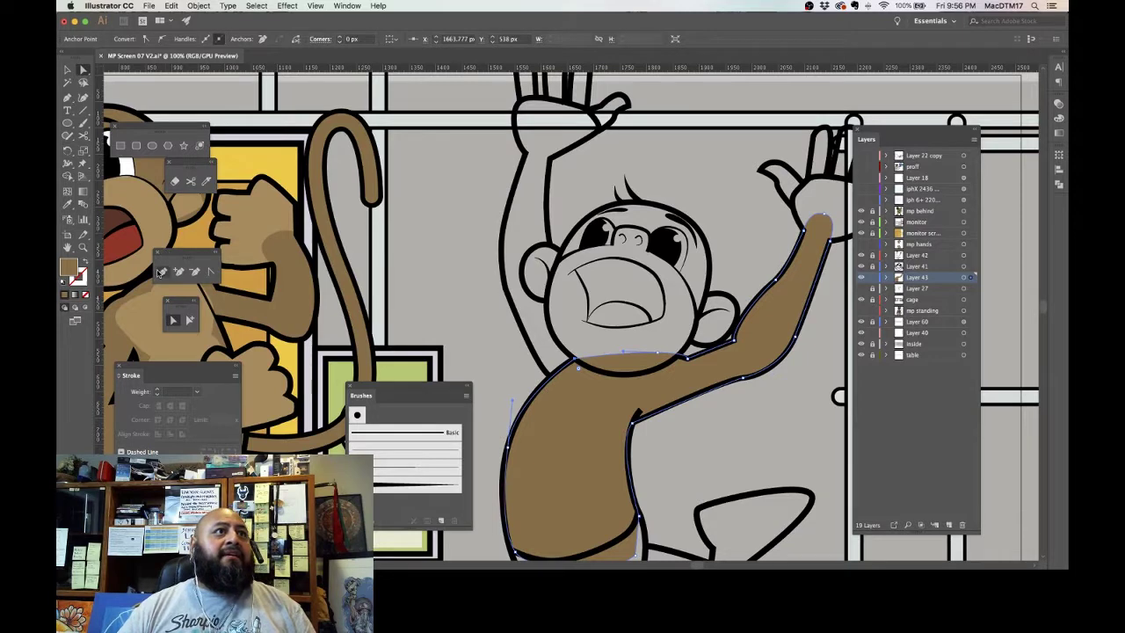
left_click(161, 272)
scroll(594, 173, "up", 3)
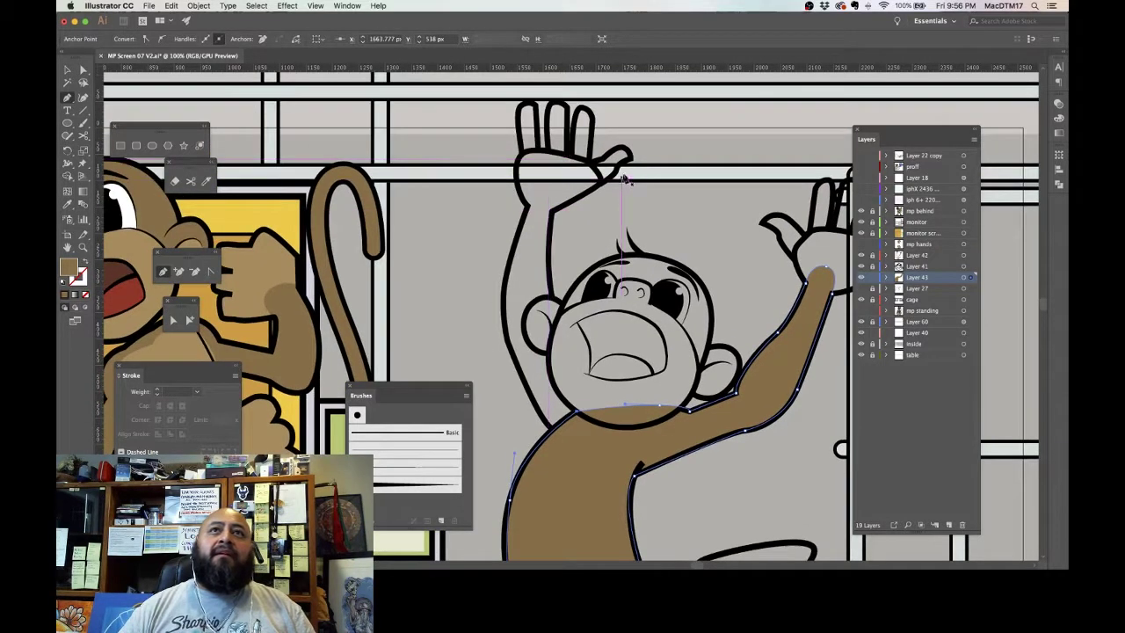
left_click(551, 212)
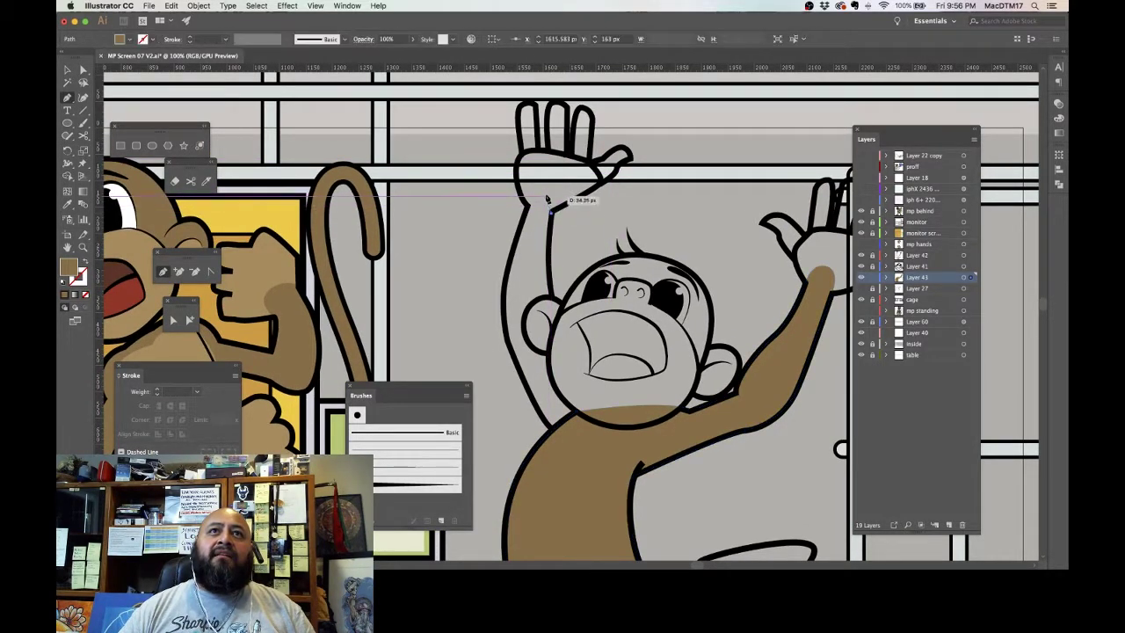
left_click_drag(544, 191, 534, 186)
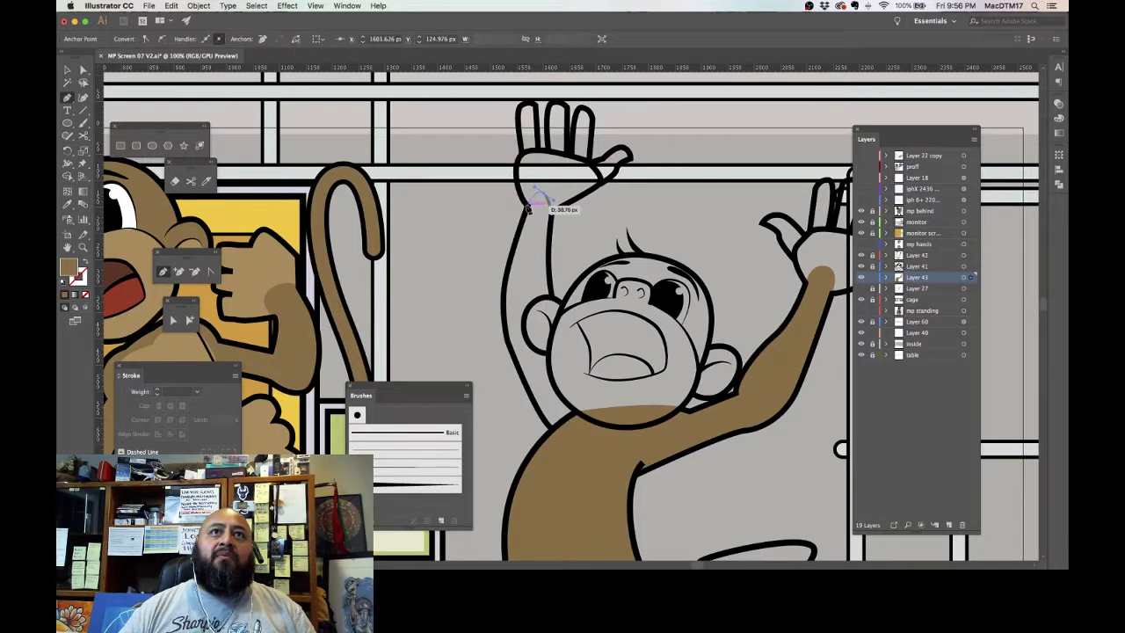
left_click(526, 204)
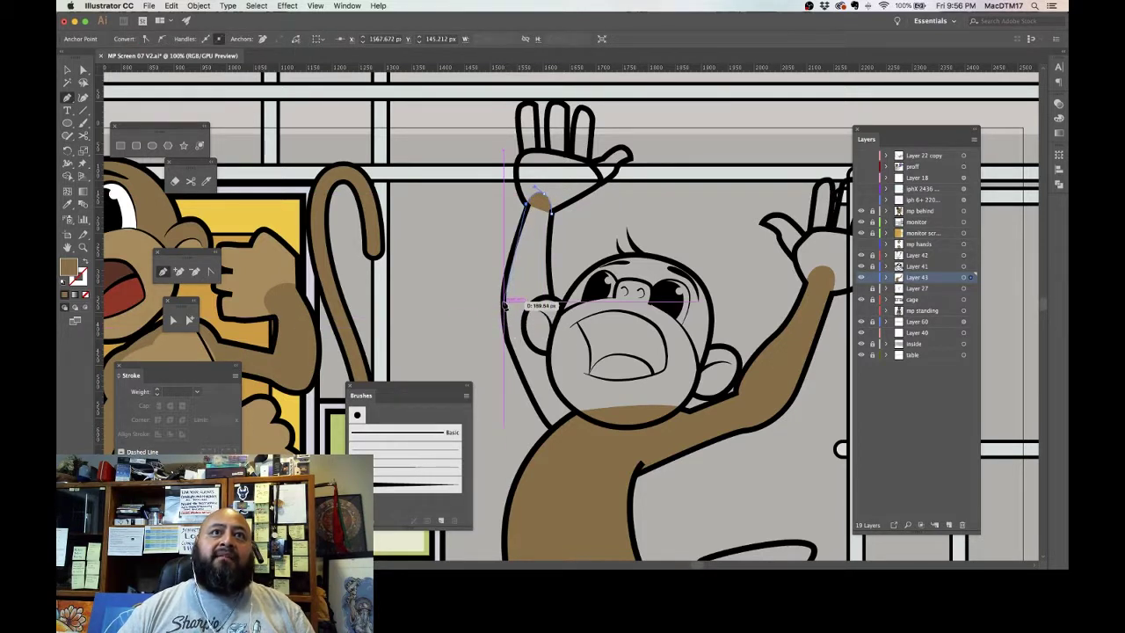
left_click_drag(504, 303, 510, 352)
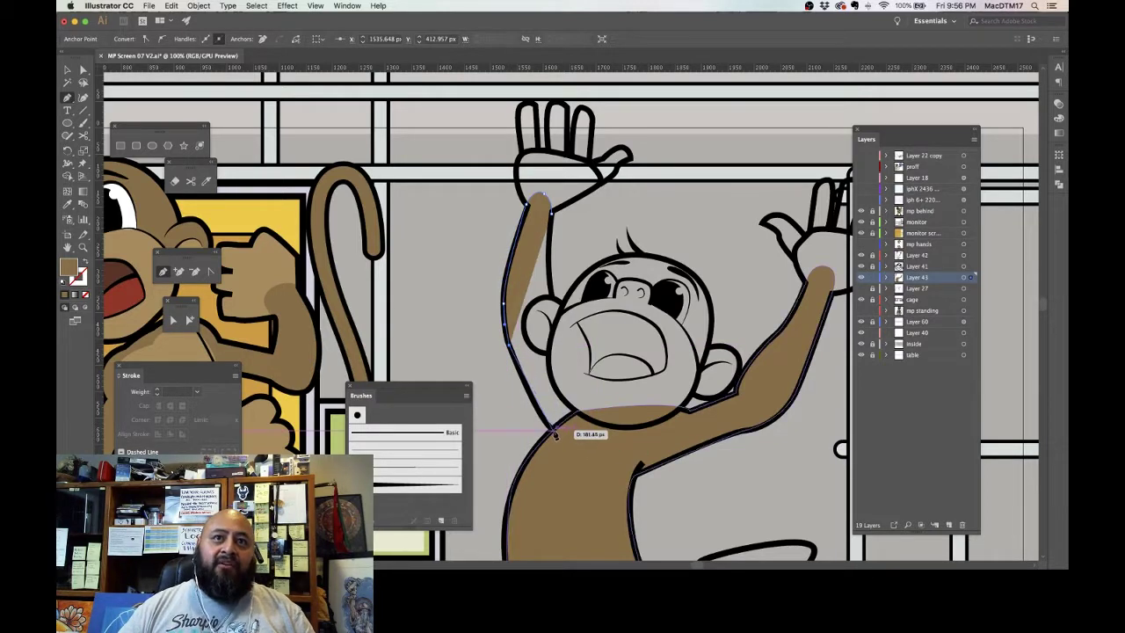
left_click_drag(553, 430, 592, 418)
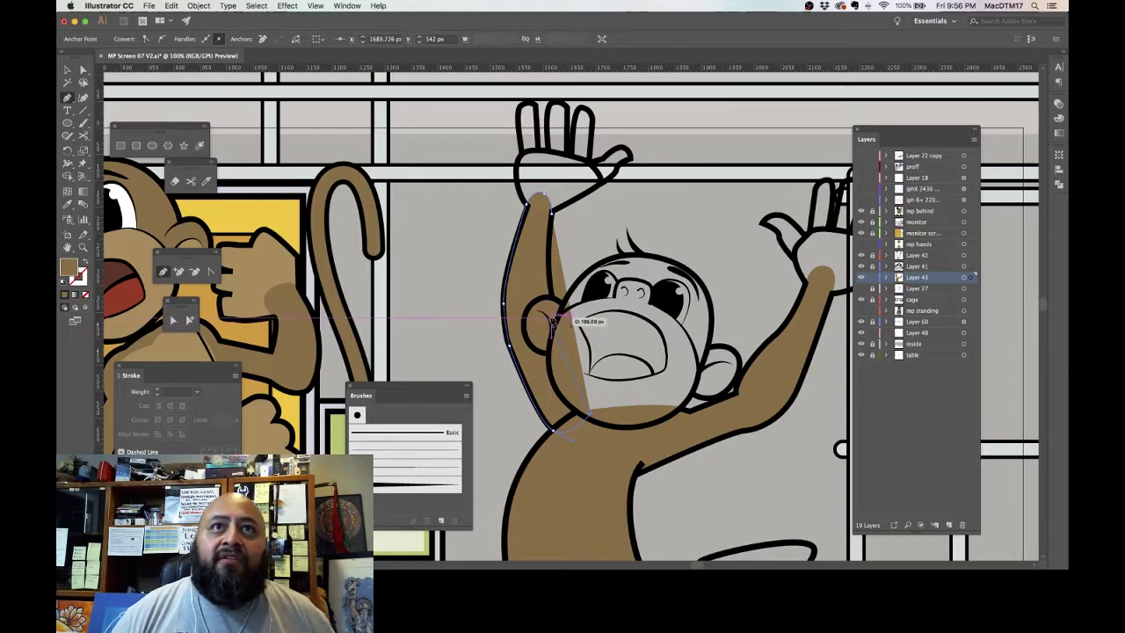
left_click_drag(552, 312, 547, 297)
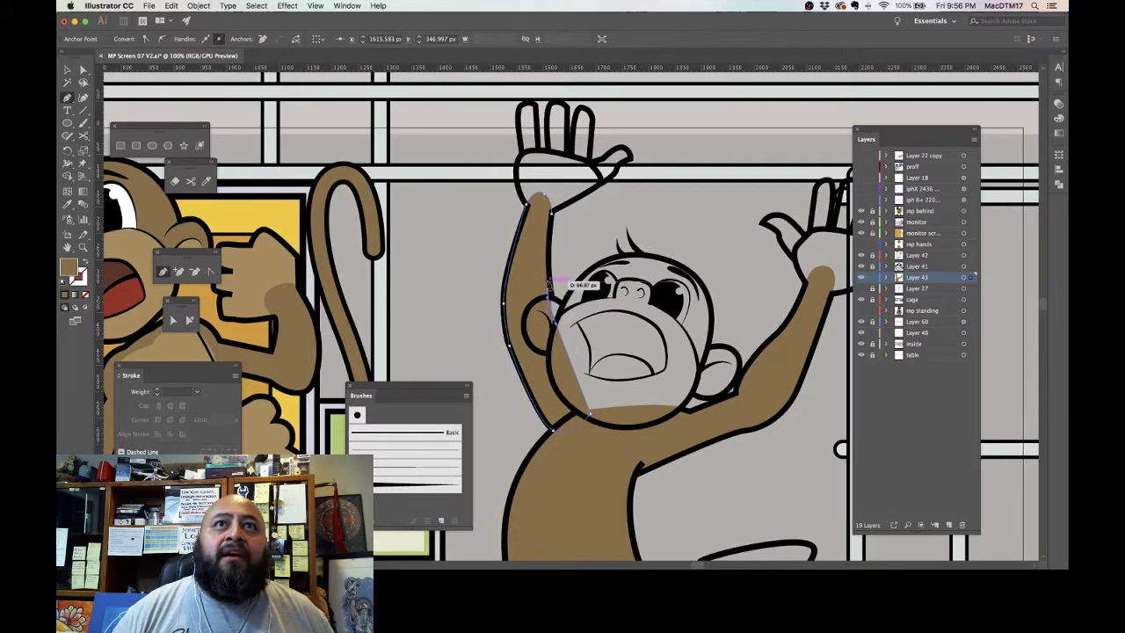
left_click(549, 278)
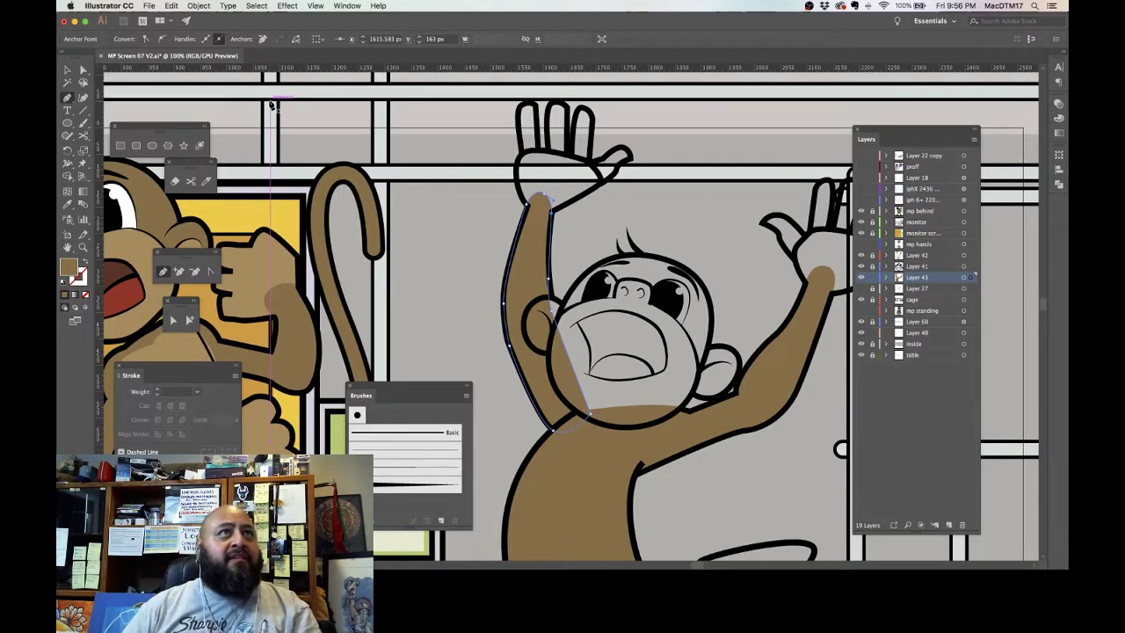
Step: Adjust the inner edge of the left arm's brown shape near the ear to follow the outline, then deselect
left_click(83, 69)
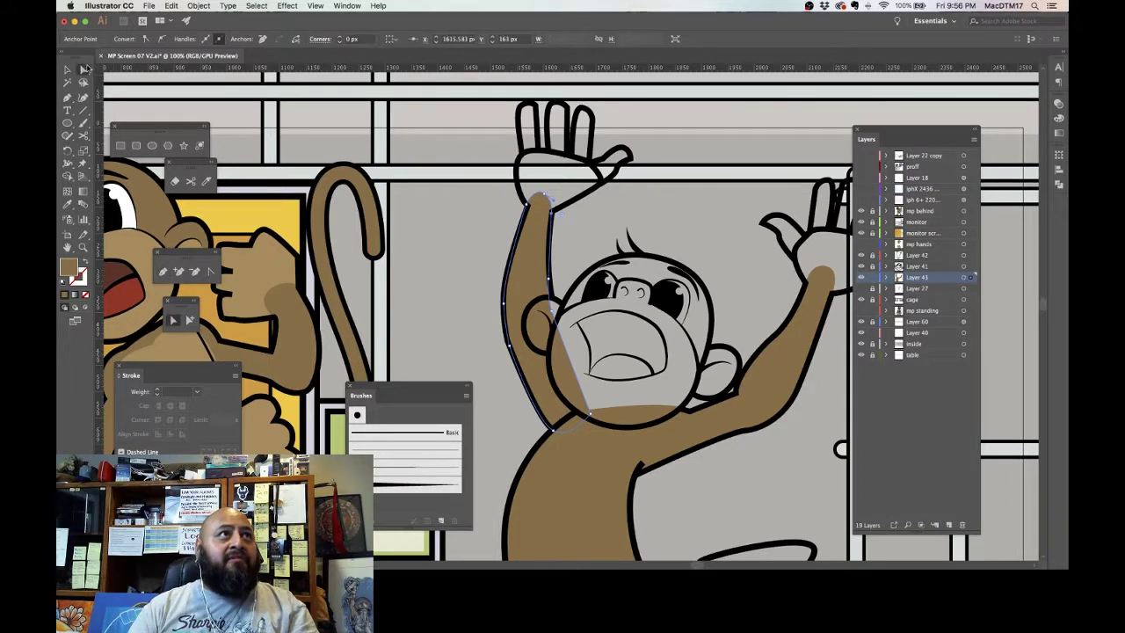
left_click_drag(550, 310, 563, 303)
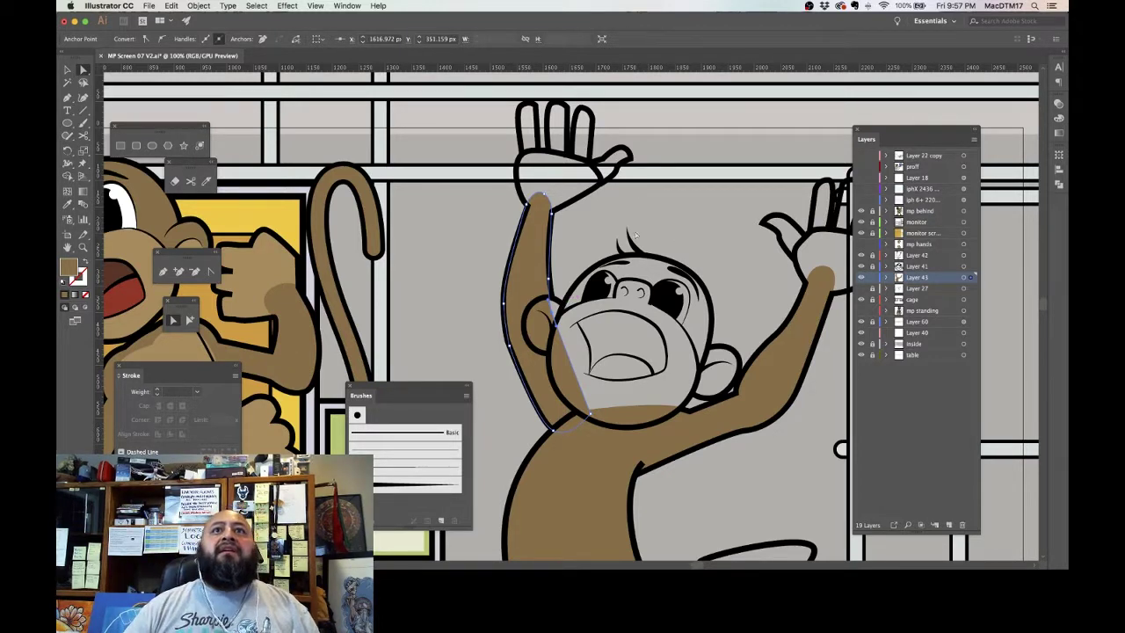
left_click(591, 254)
Step: Trace the head and both ears as one closed brown shape, following the outline over the crown and around each ear
left_click_drag(582, 262, 495, 268)
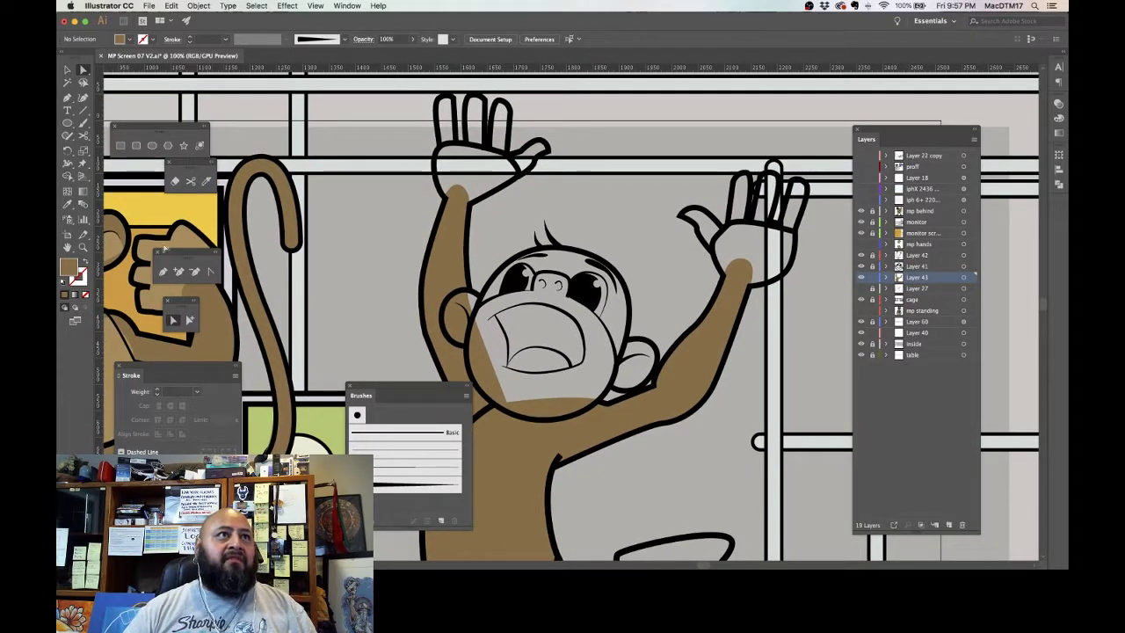
left_click(163, 272)
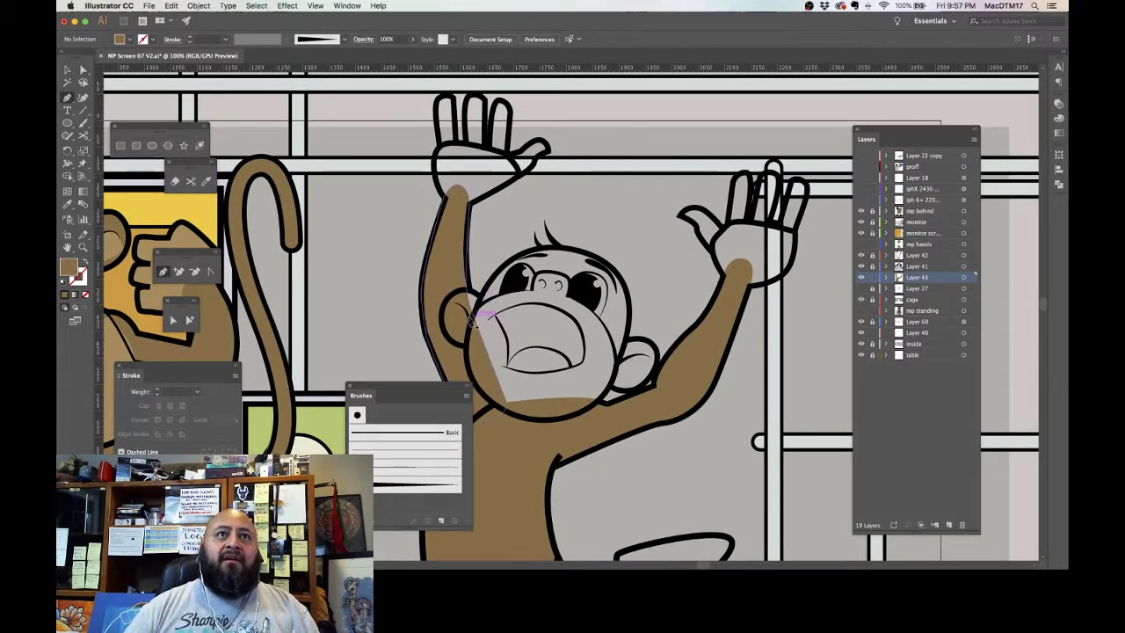
left_click(452, 294)
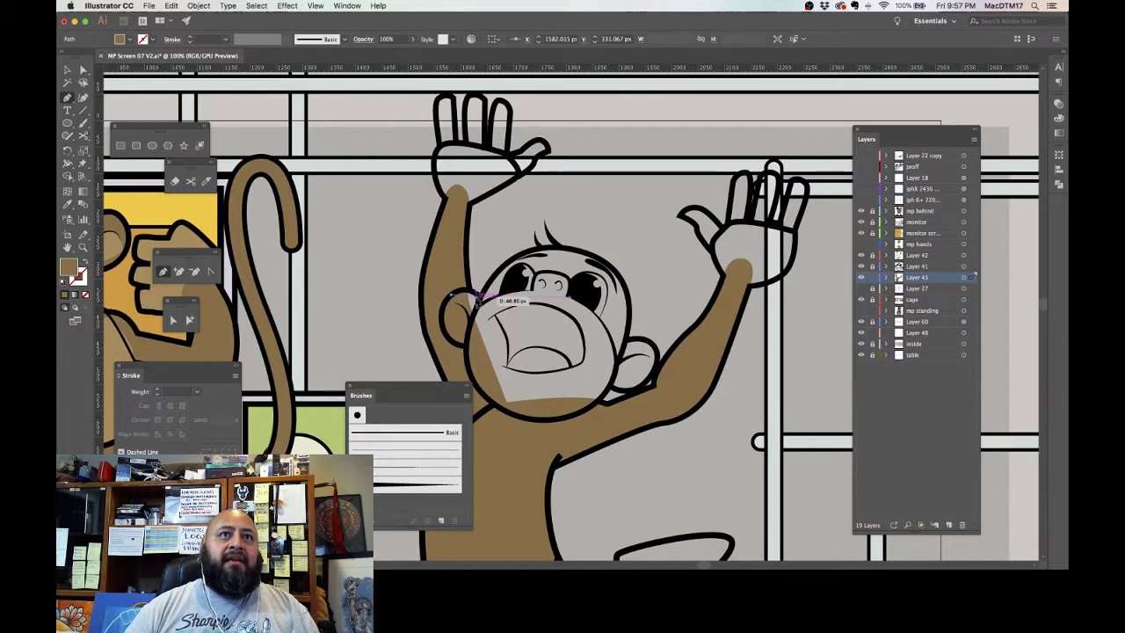
left_click_drag(482, 296, 498, 304)
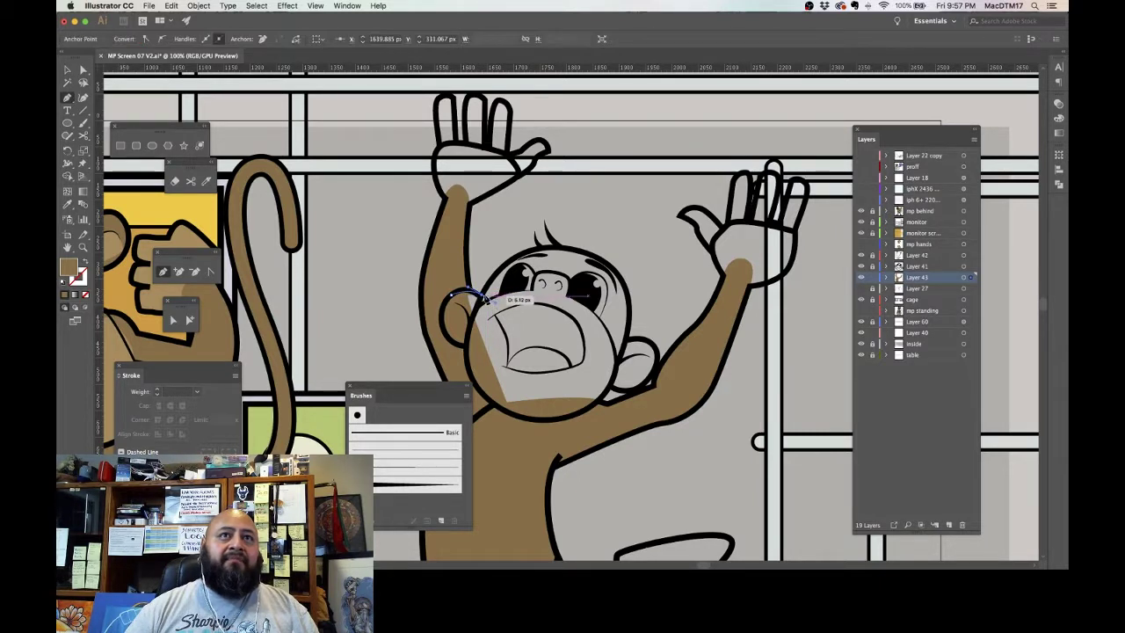
left_click(483, 295)
mouse_move(530, 252)
left_mouse_down()
mouse_move(567, 246)
mouse_move(625, 279)
mouse_move(620, 271)
mouse_move(615, 286)
mouse_move(618, 273)
left_mouse_up()
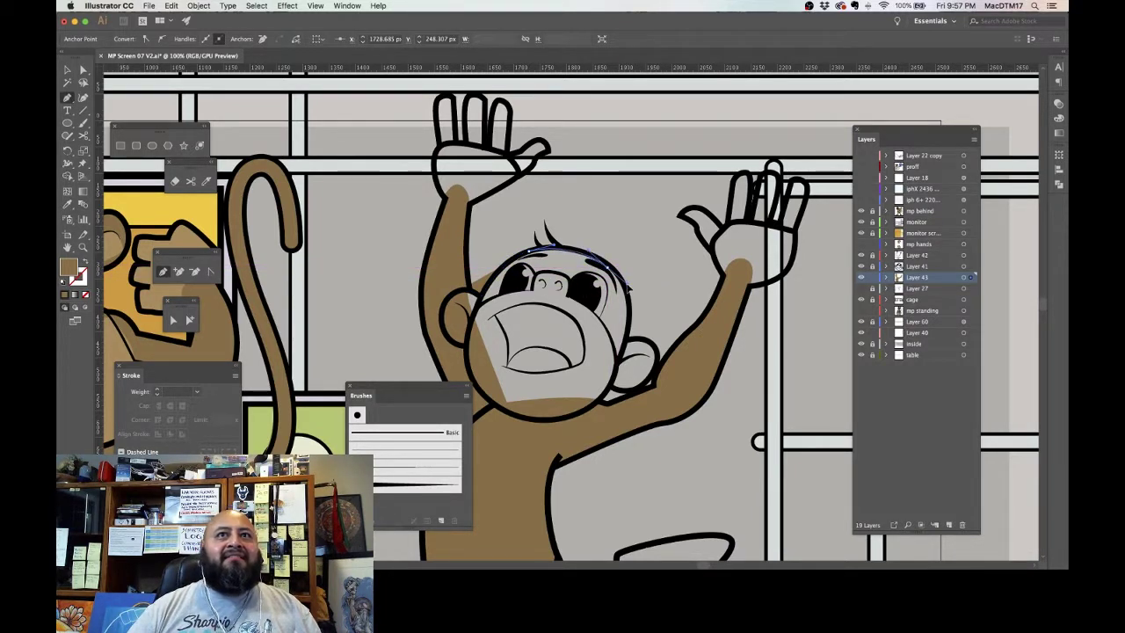
mouse_move(630, 320)
left_mouse_down()
mouse_move(626, 373)
mouse_move(463, 315)
mouse_move(619, 354)
mouse_move(627, 341)
mouse_move(659, 352)
mouse_move(656, 384)
mouse_move(640, 393)
mouse_move(615, 392)
mouse_move(452, 307)
mouse_move(458, 351)
mouse_move(465, 329)
mouse_move(443, 307)
mouse_move(445, 287)
left_mouse_up()
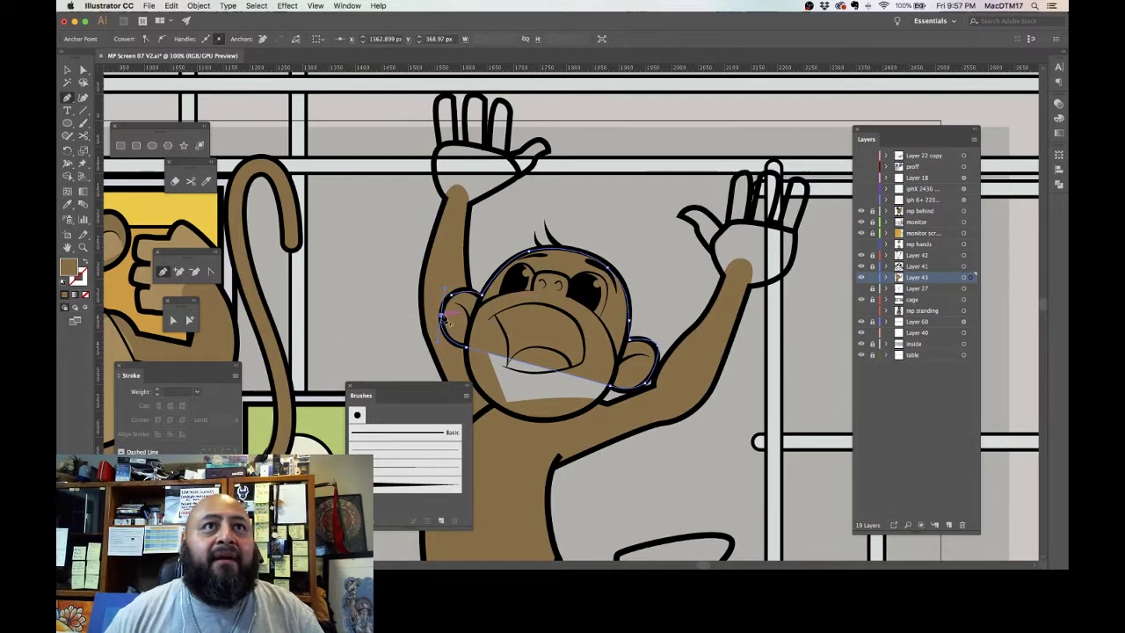
key("super+z")
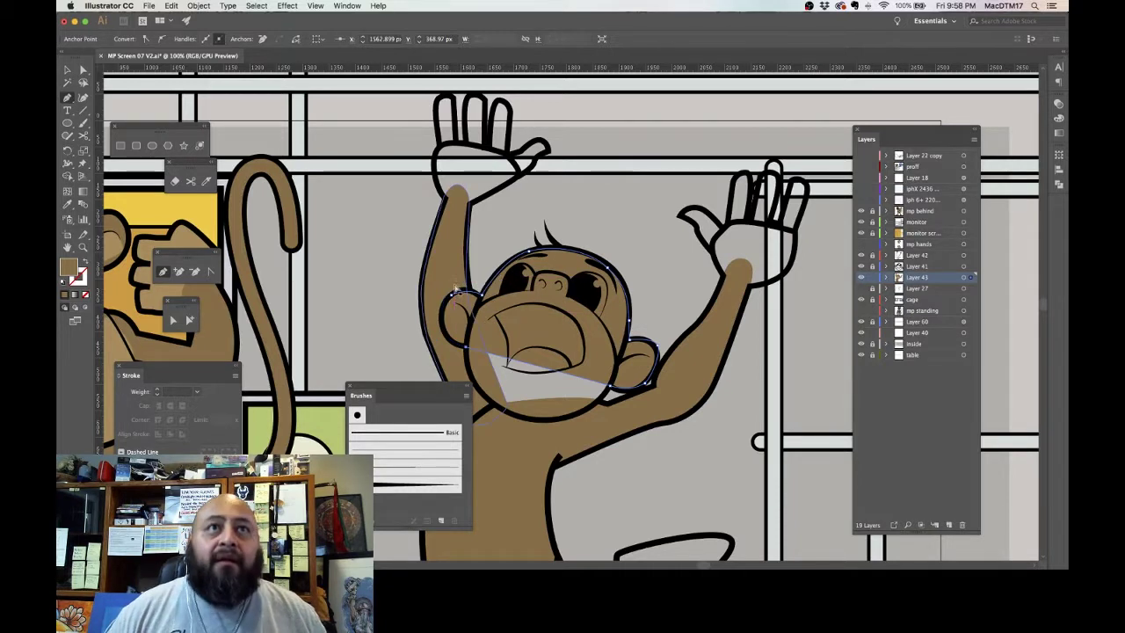
mouse_move(455, 291)
left_mouse_down()
mouse_move(478, 314)
mouse_move(465, 302)
mouse_move(477, 296)
mouse_move(451, 297)
mouse_move(473, 265)
left_mouse_up()
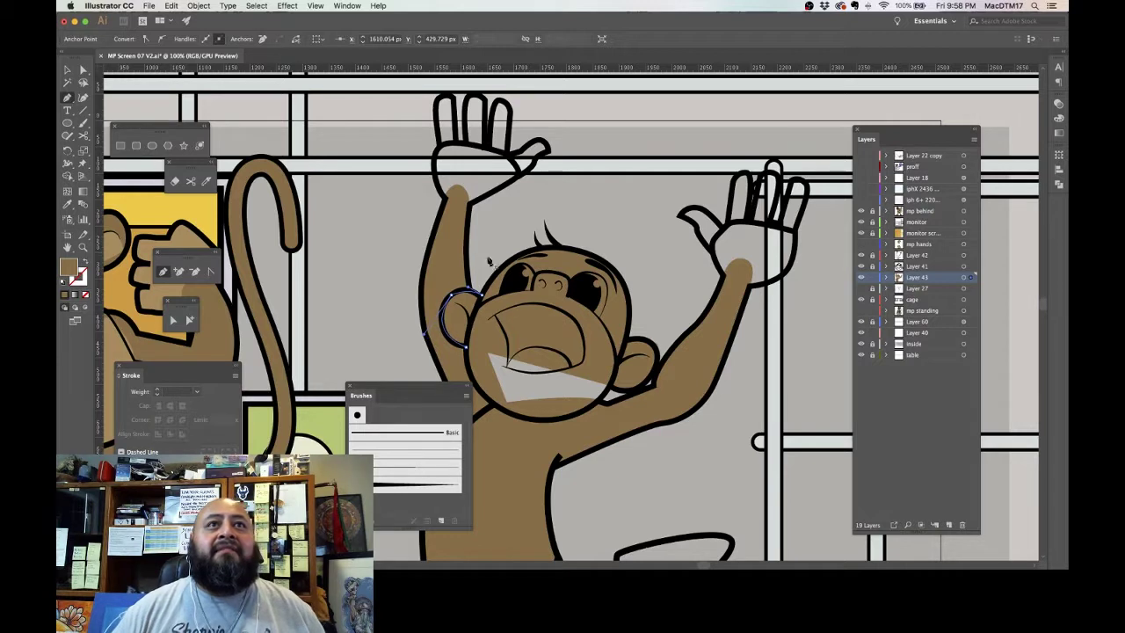
Step: Adjust the head shape's anchor on the forehead's right side to follow the outline, then deselect
left_click(83, 69)
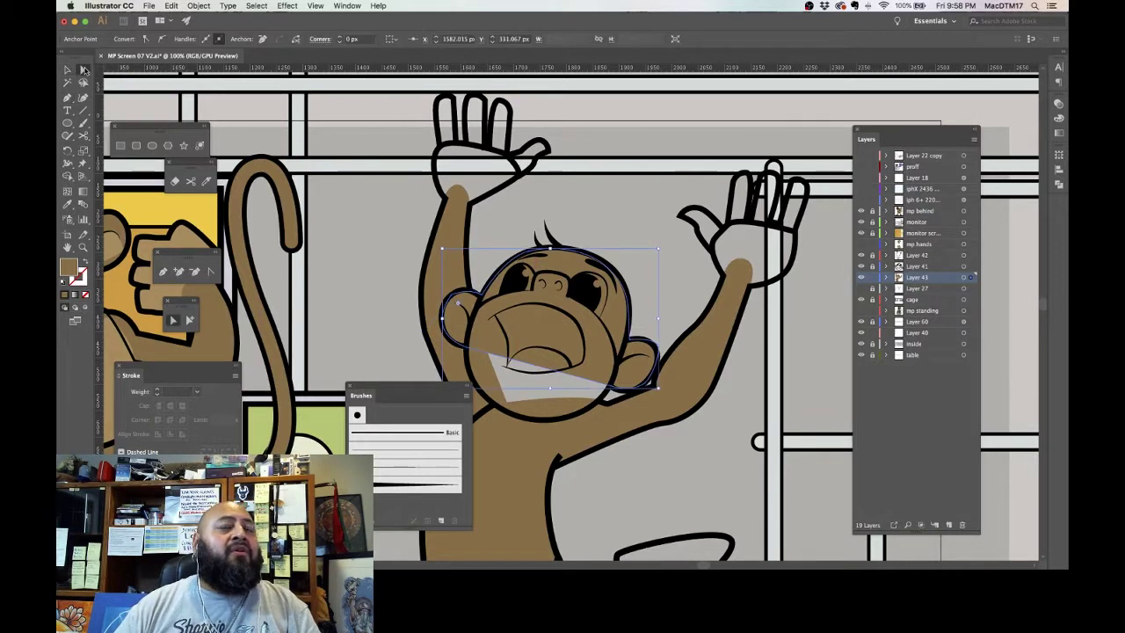
left_click(664, 351)
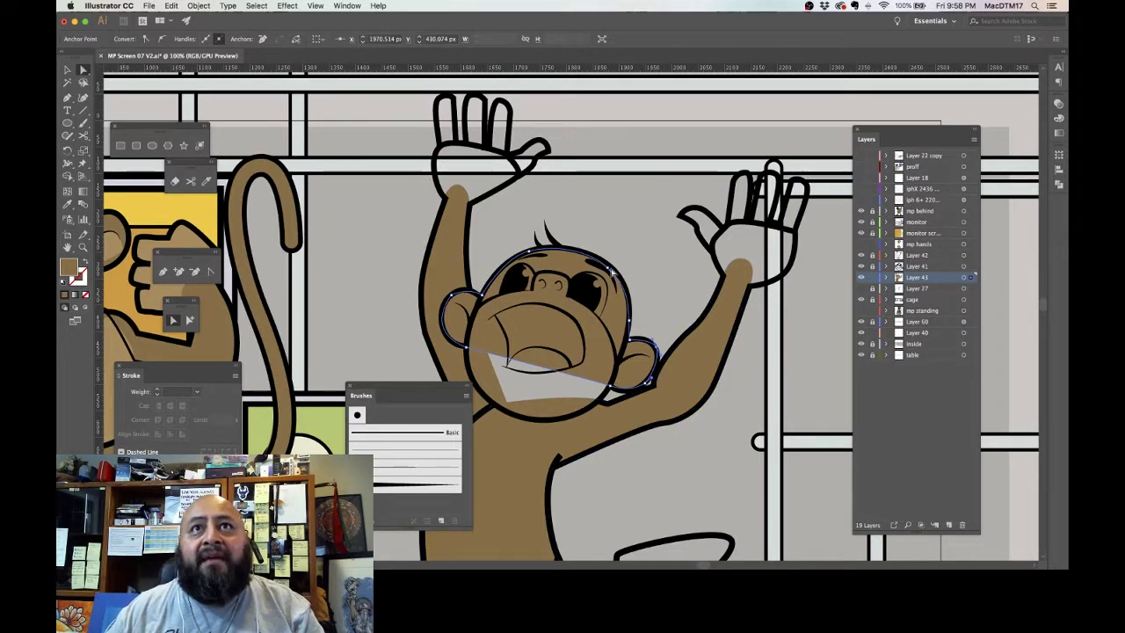
left_click_drag(607, 269, 612, 266)
left_click(643, 274)
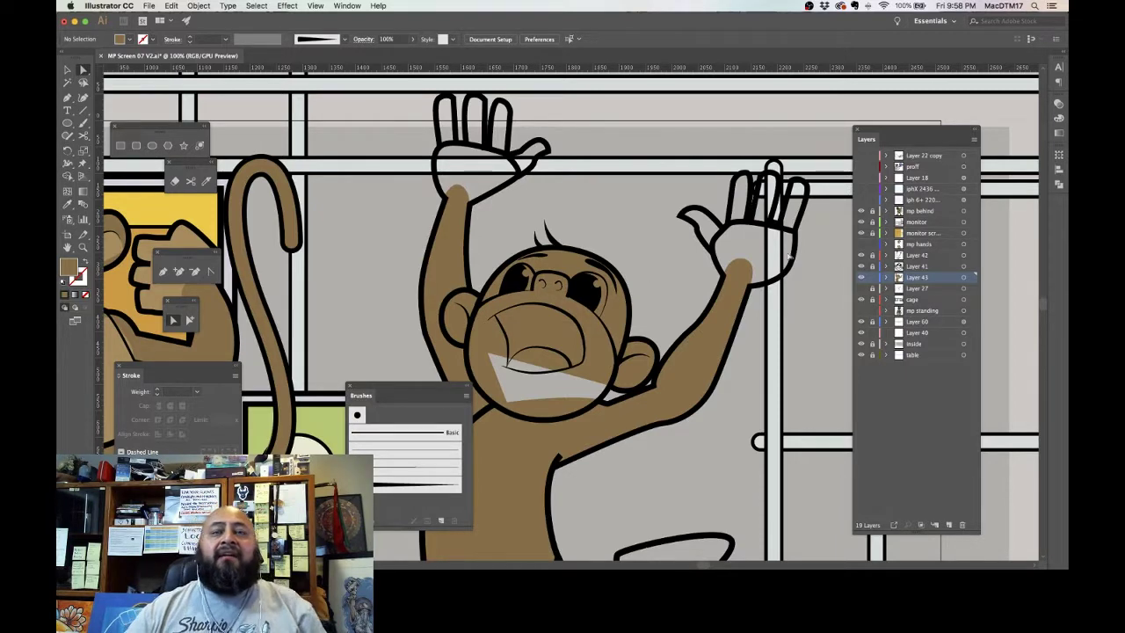
left_click_drag(679, 421, 702, 234)
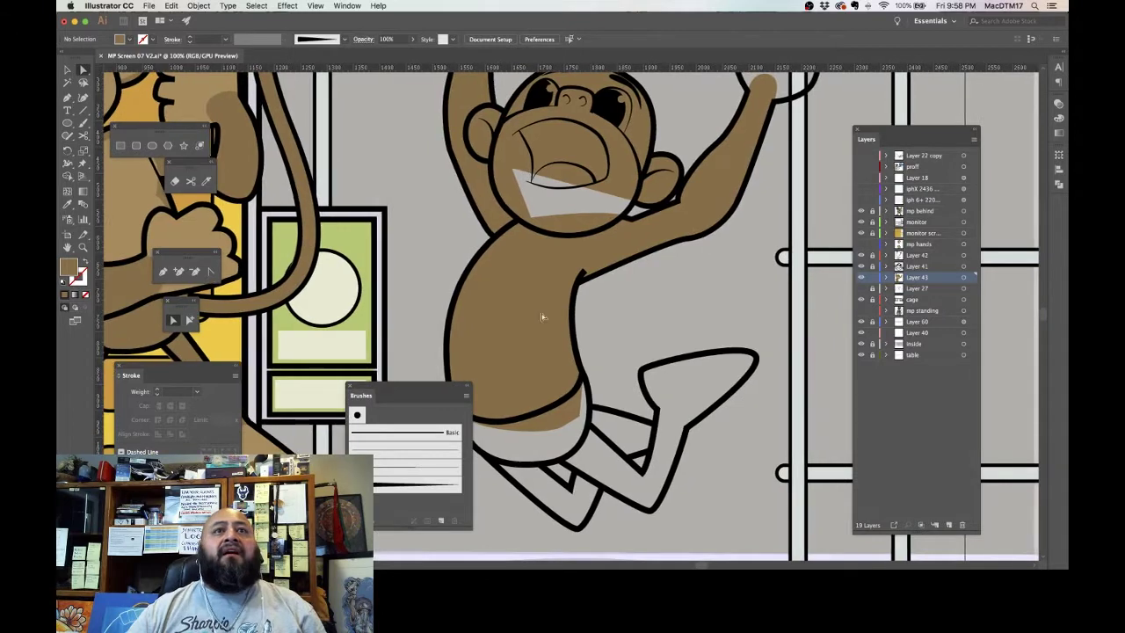
left_click_drag(472, 322, 547, 351)
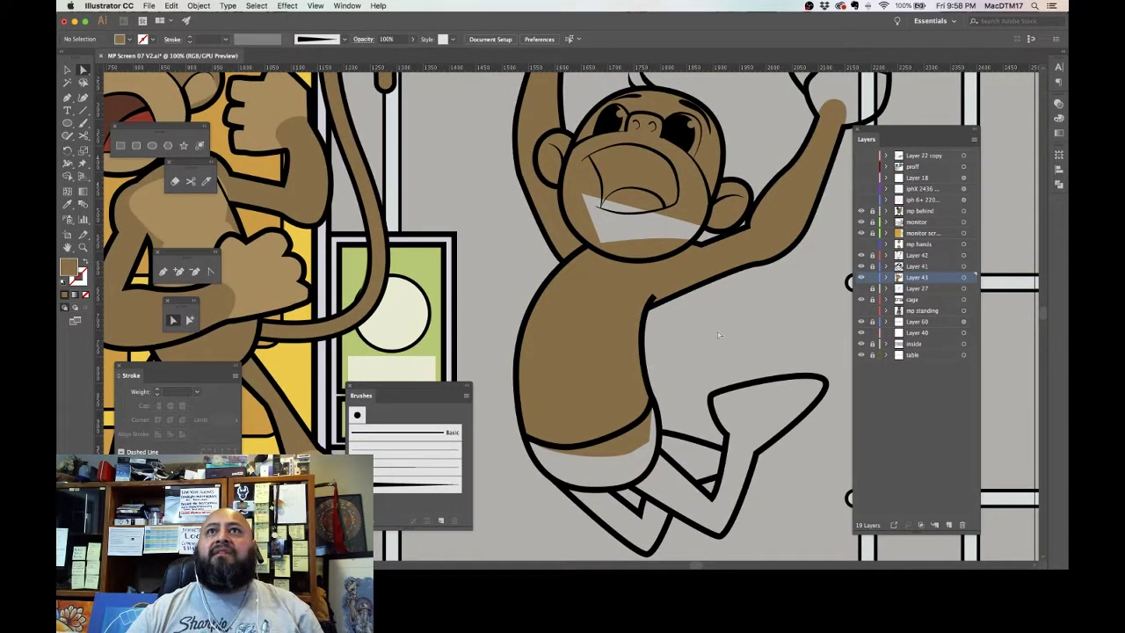
left_click_drag(719, 335, 673, 367)
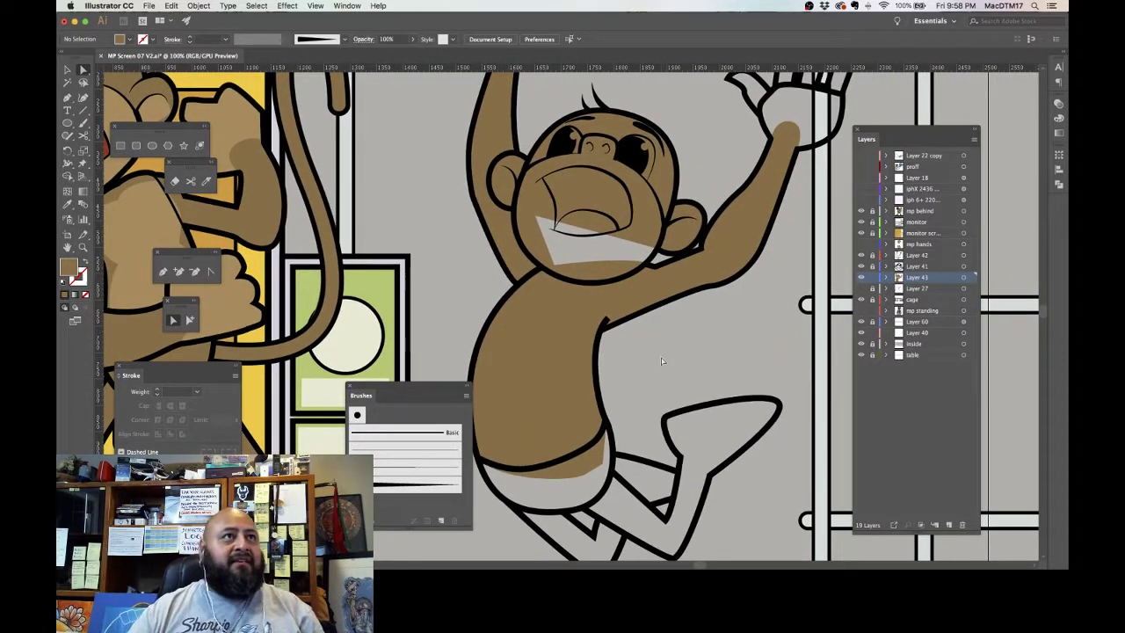
Step: Trace the inner area of the left ear as a closed shape, following the inner ear line and the ear's outline
left_click(163, 273)
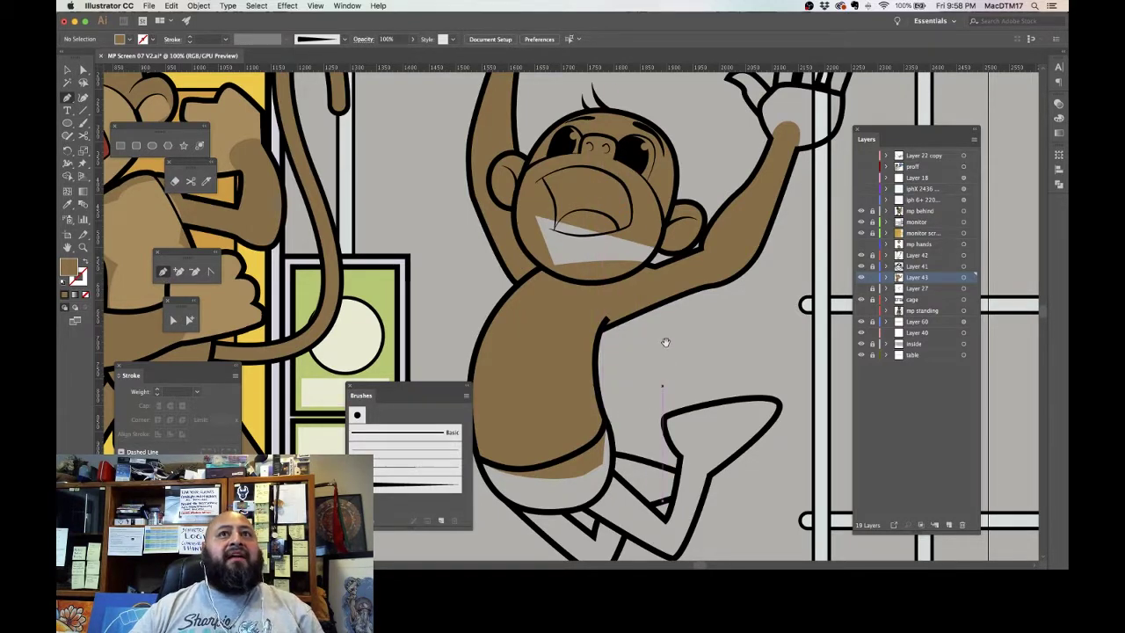
left_click_drag(663, 385, 758, 477)
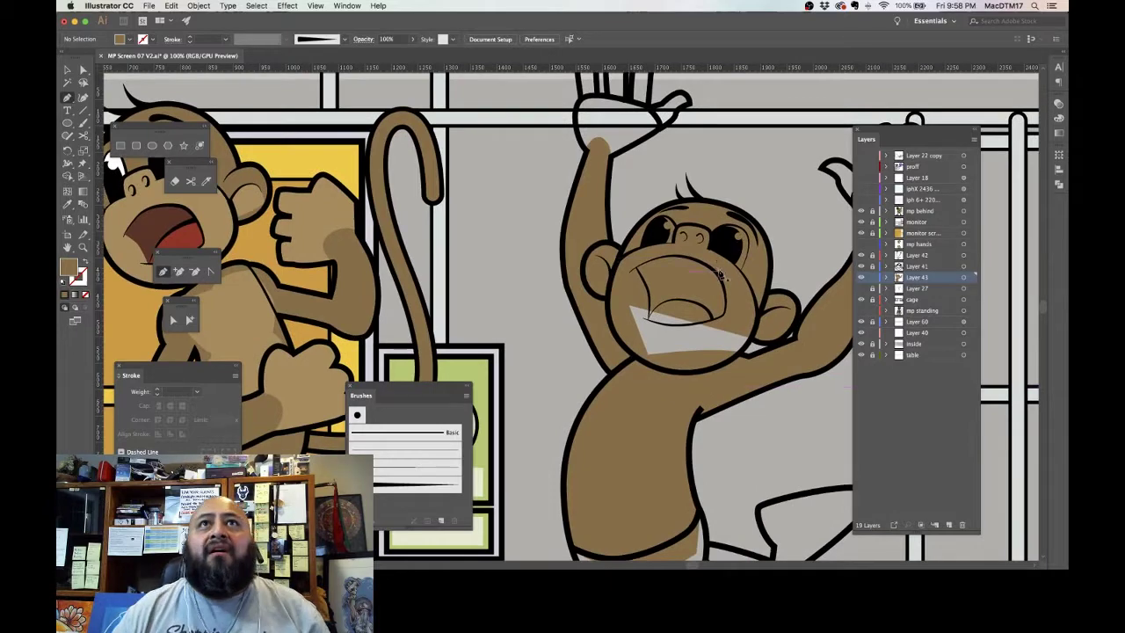
left_click_drag(687, 250, 707, 273)
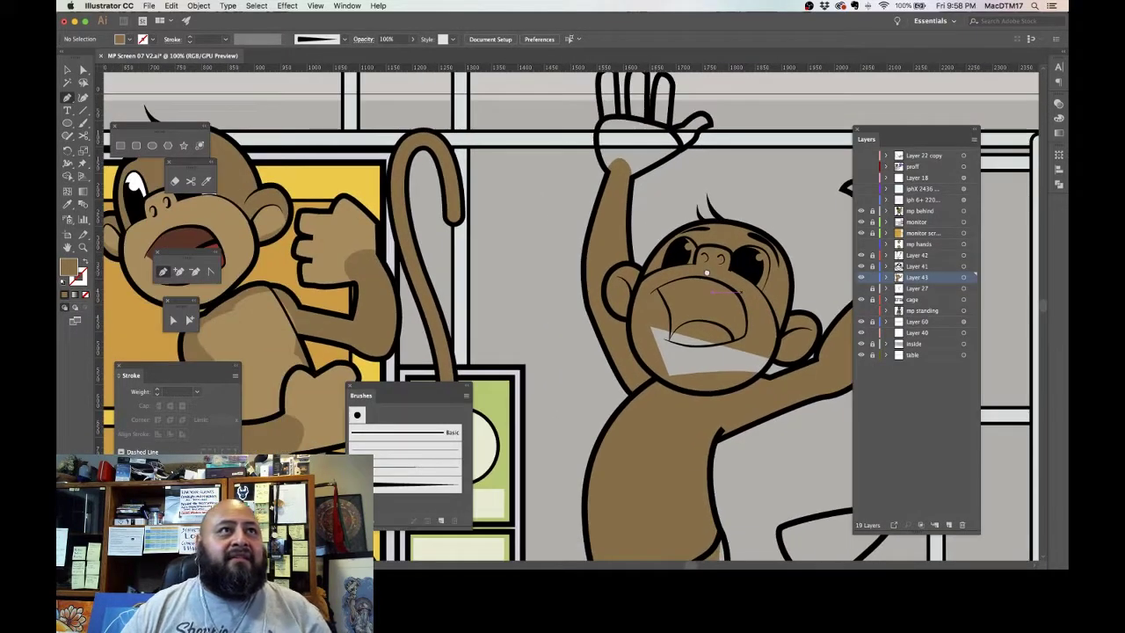
key("super+equal")
key("super+equal")
key("super+equal")
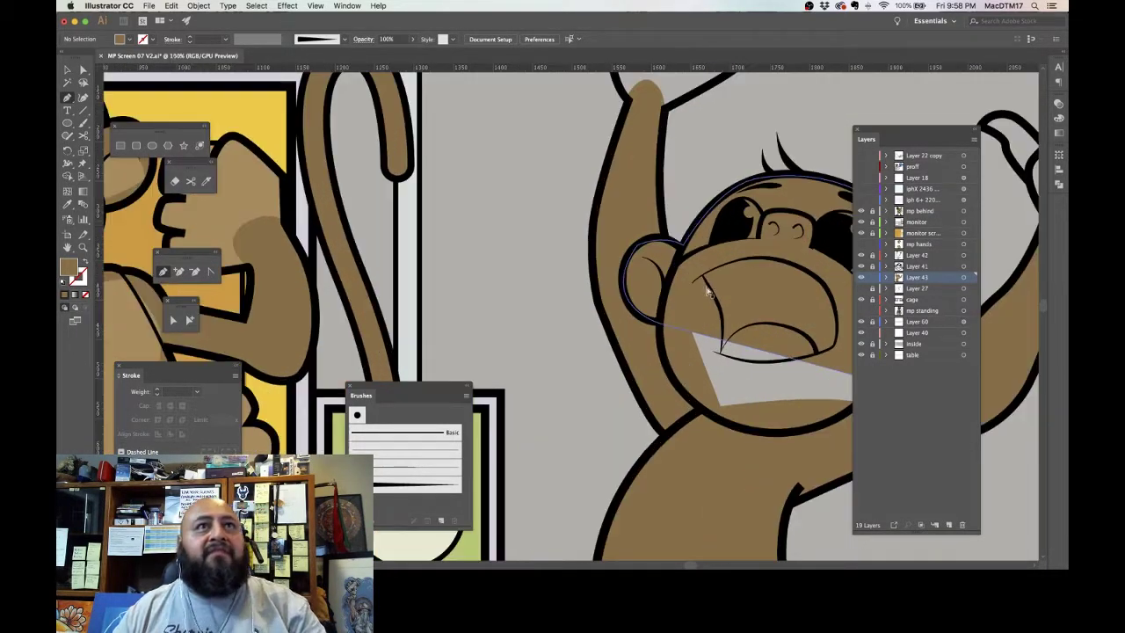
left_click_drag(751, 316, 585, 356)
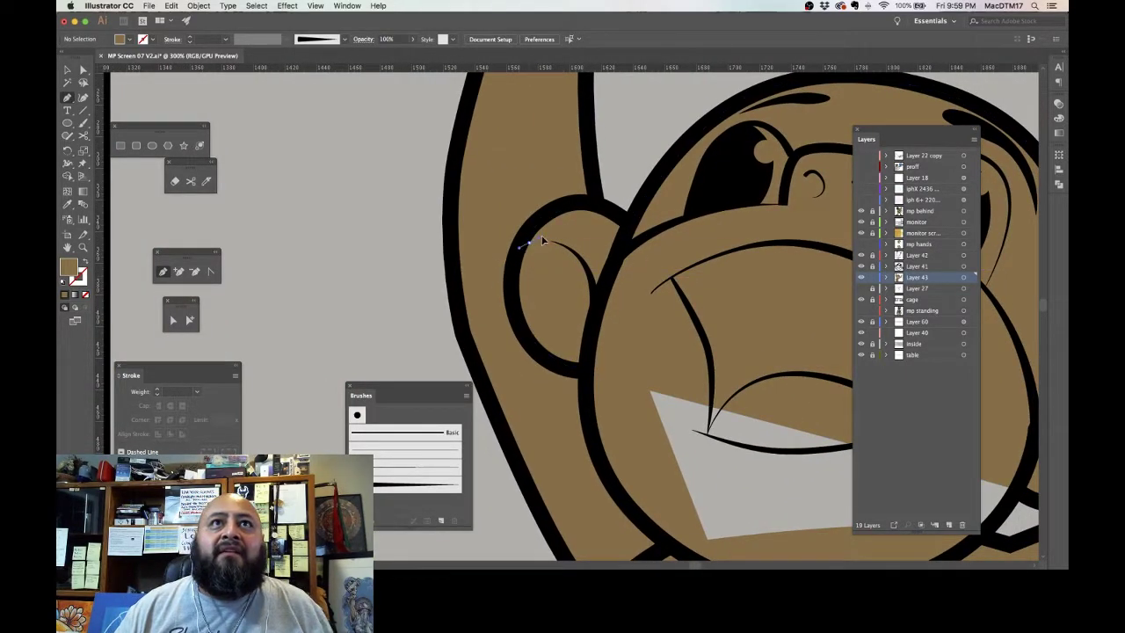
mouse_move(577, 252)
left_mouse_down()
mouse_move(598, 264)
mouse_move(599, 286)
left_mouse_up()
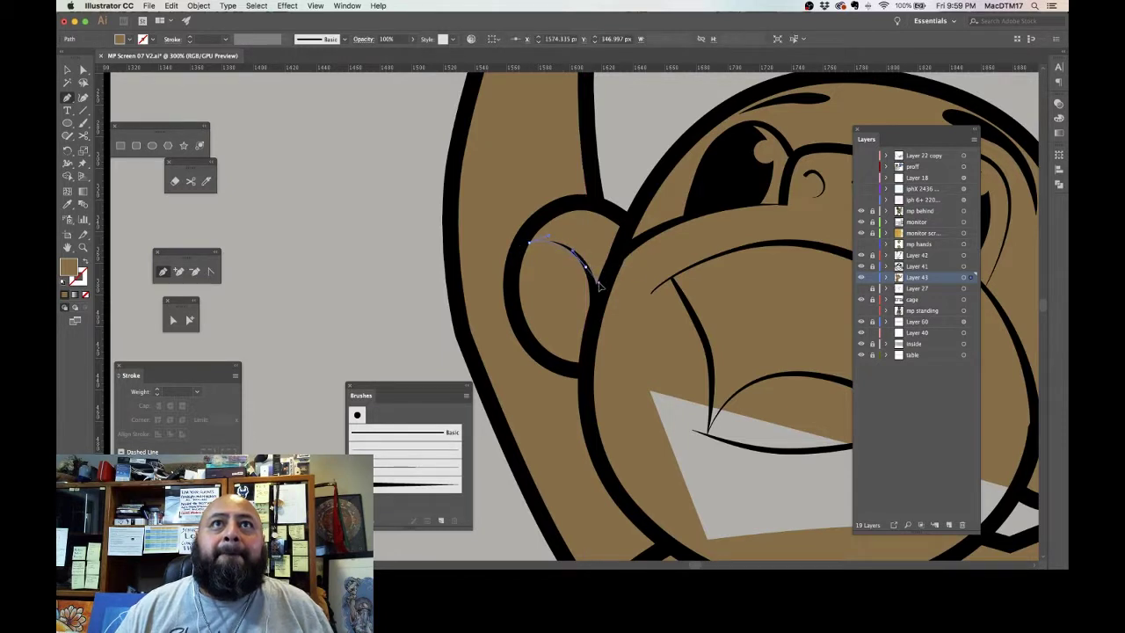
left_click(592, 306)
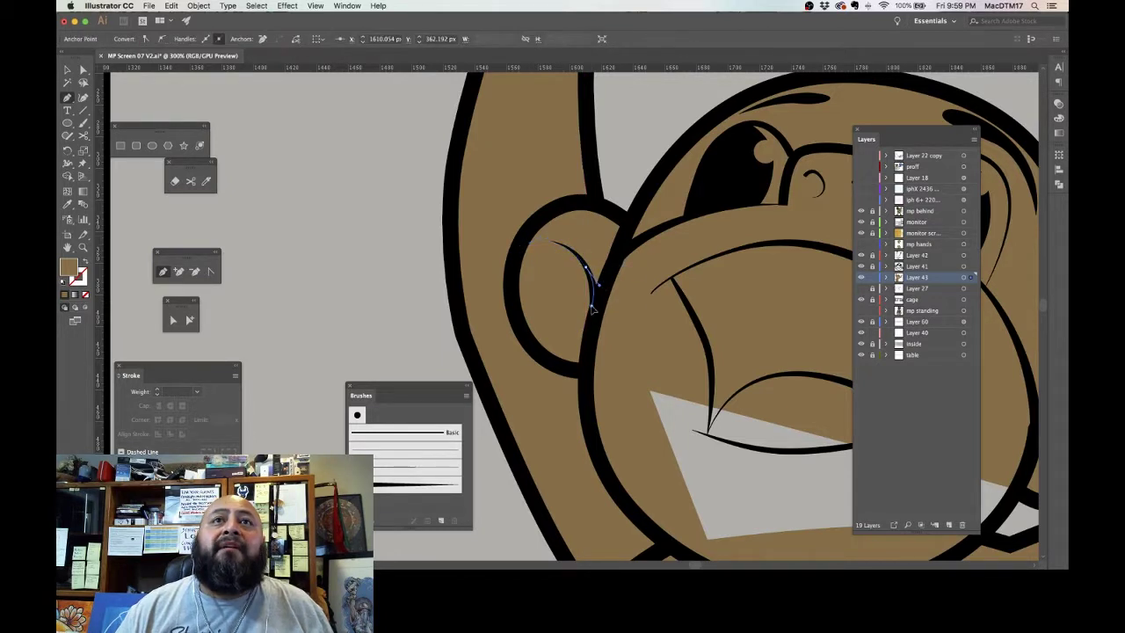
left_click(581, 367)
left_click_drag(514, 297, 528, 243)
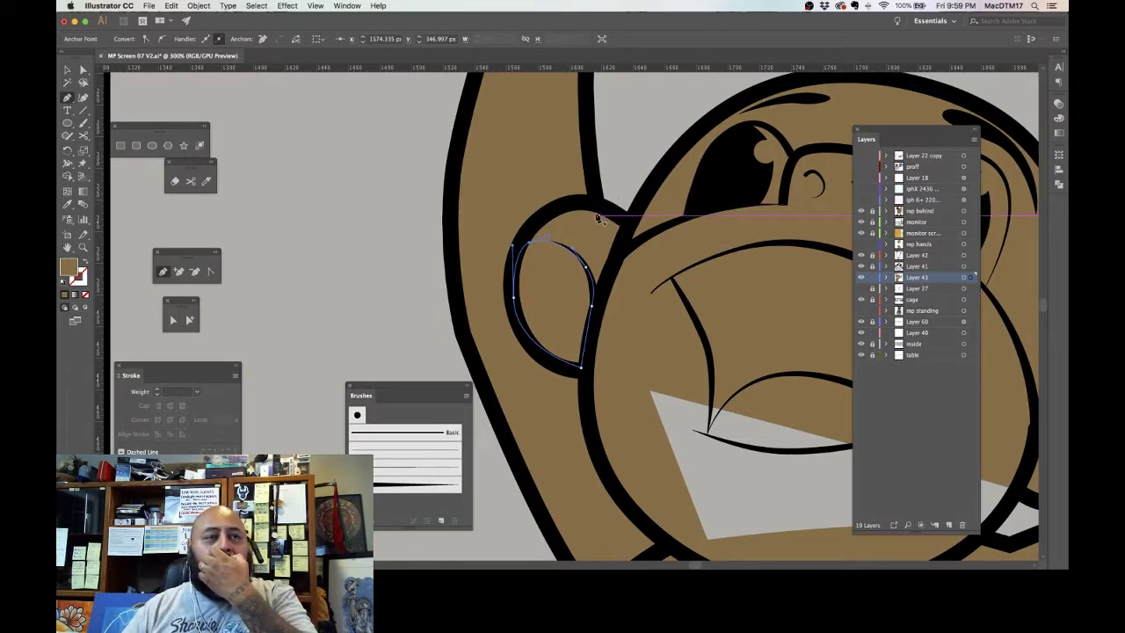
Step: Fill the left inner-ear shape with the lighter brown sampled from the finished monkey
key("super+minus")
key("super+minus")
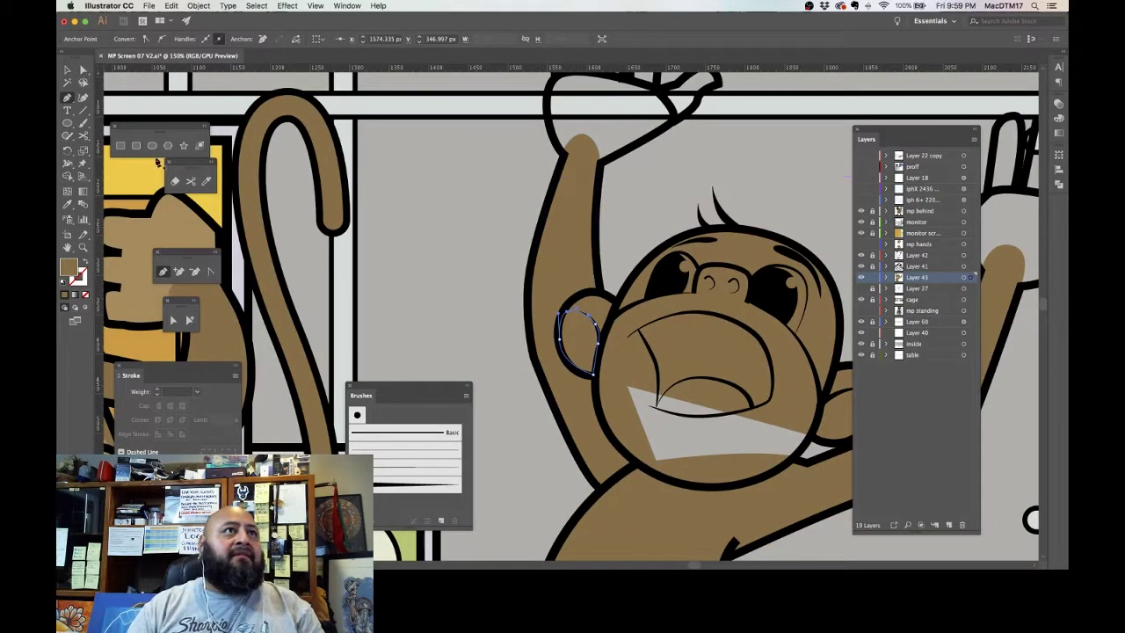
left_click(170, 234)
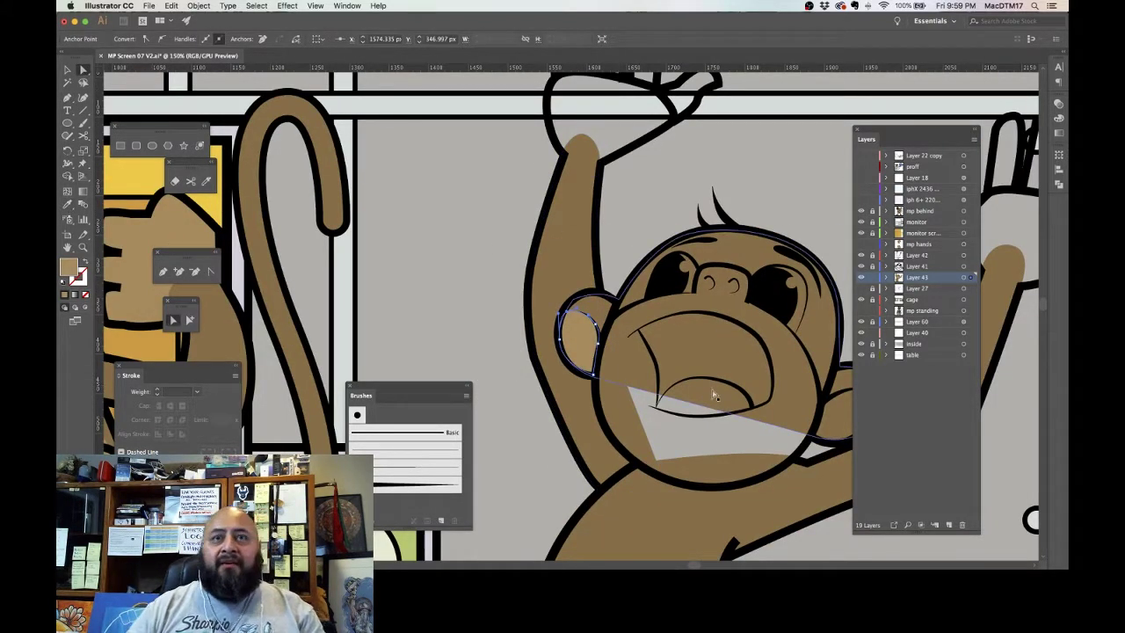
Step: Trace the inner area of the right ear as a closed lighter brown shape below the inner ear line
left_click_drag(709, 411, 426, 336)
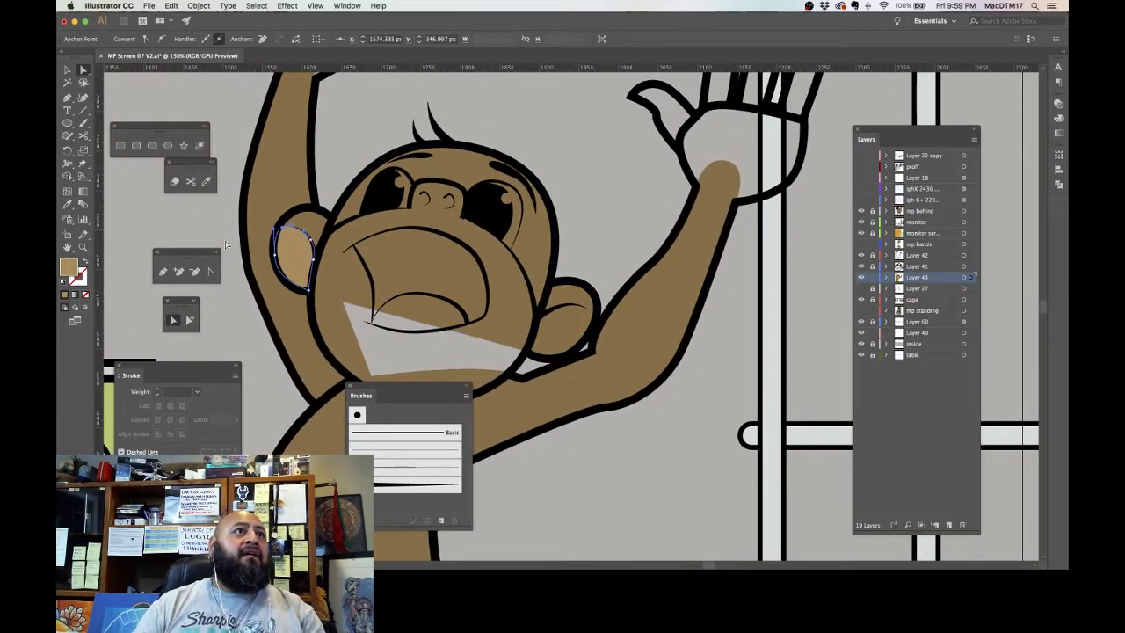
left_click(164, 273)
left_click(629, 312, "super")
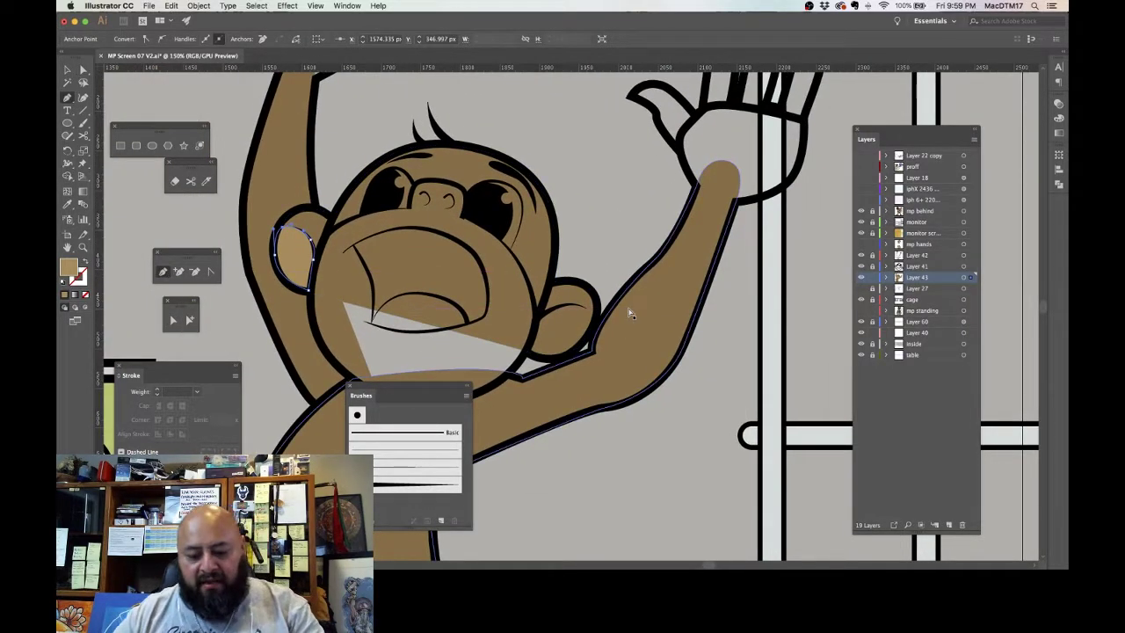
key("super+plus")
key("super+plus")
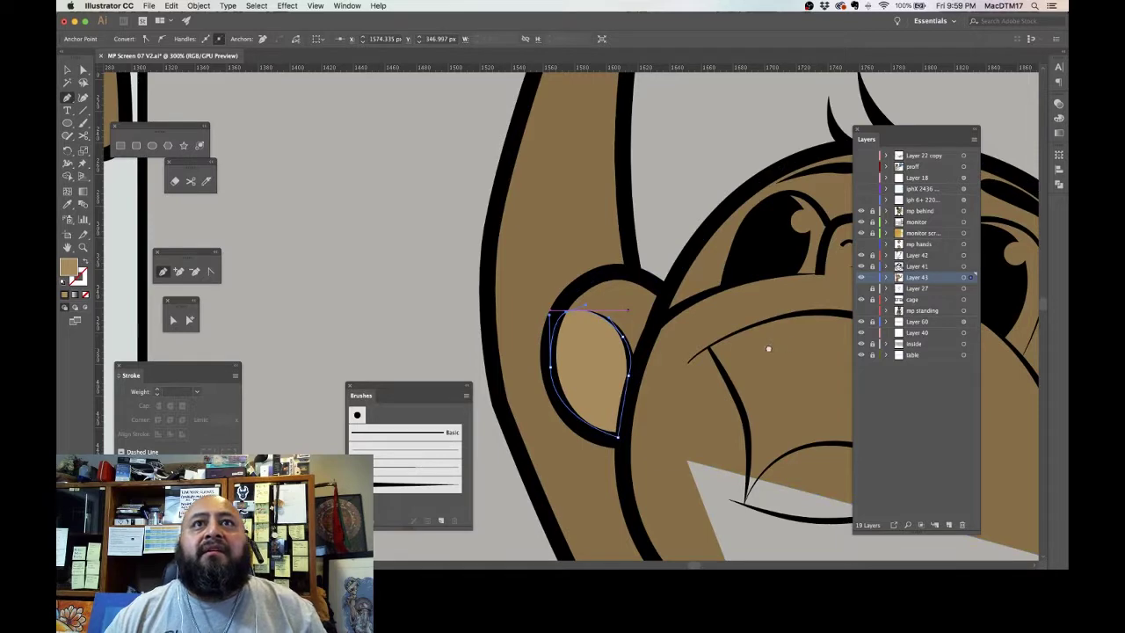
scroll(768, 349, "right", 10)
scroll(768, 349, "down", 4)
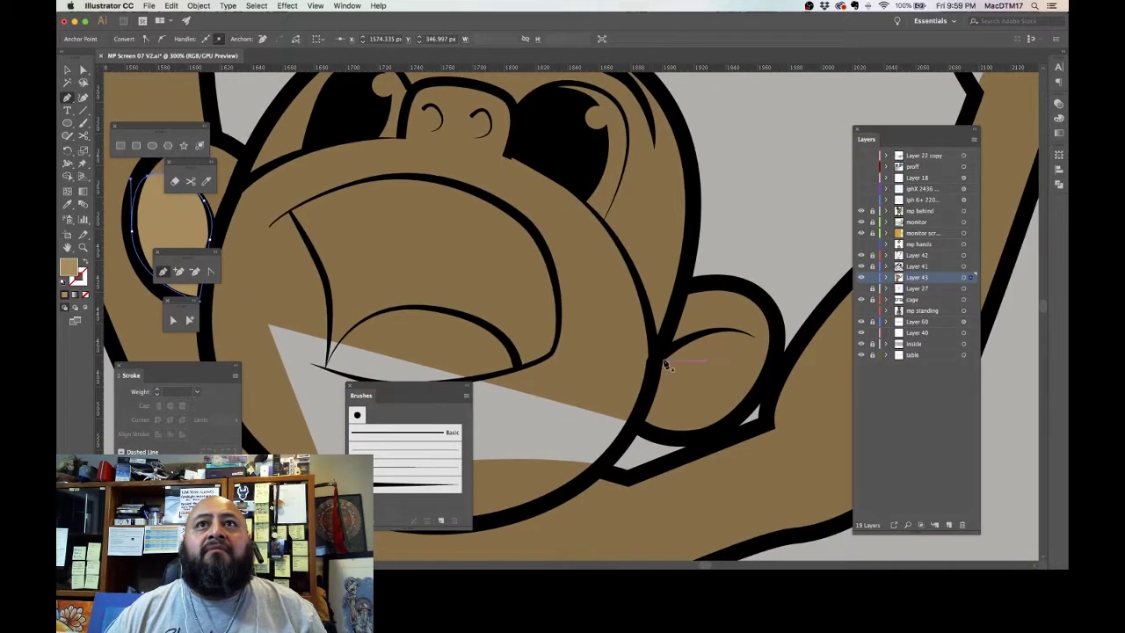
left_click_drag(665, 360, 699, 437)
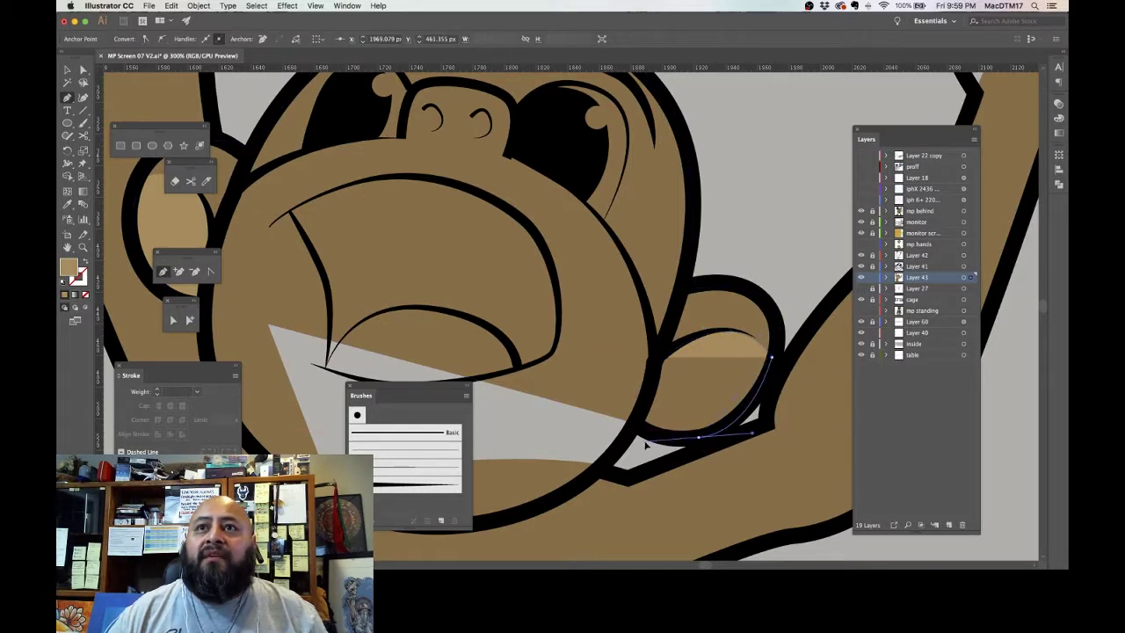
left_click(640, 423)
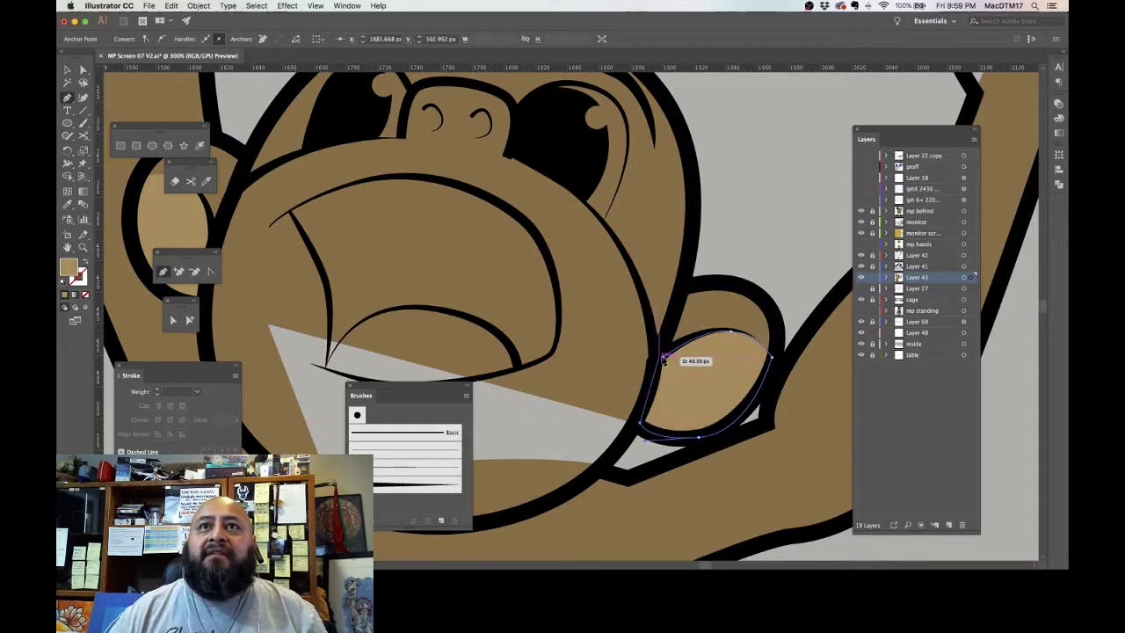
left_click(664, 357)
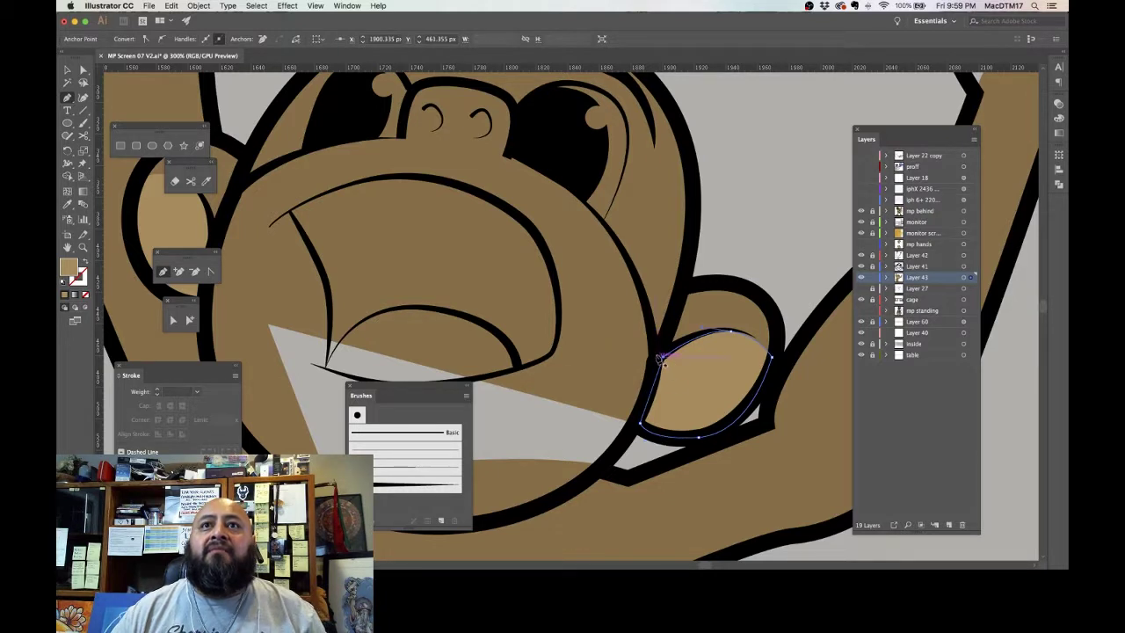
Step: Start the lighter brown muzzle shape at the right ear, tracing up the right cheek line and around the nose outline
left_click_drag(657, 353, 572, 193)
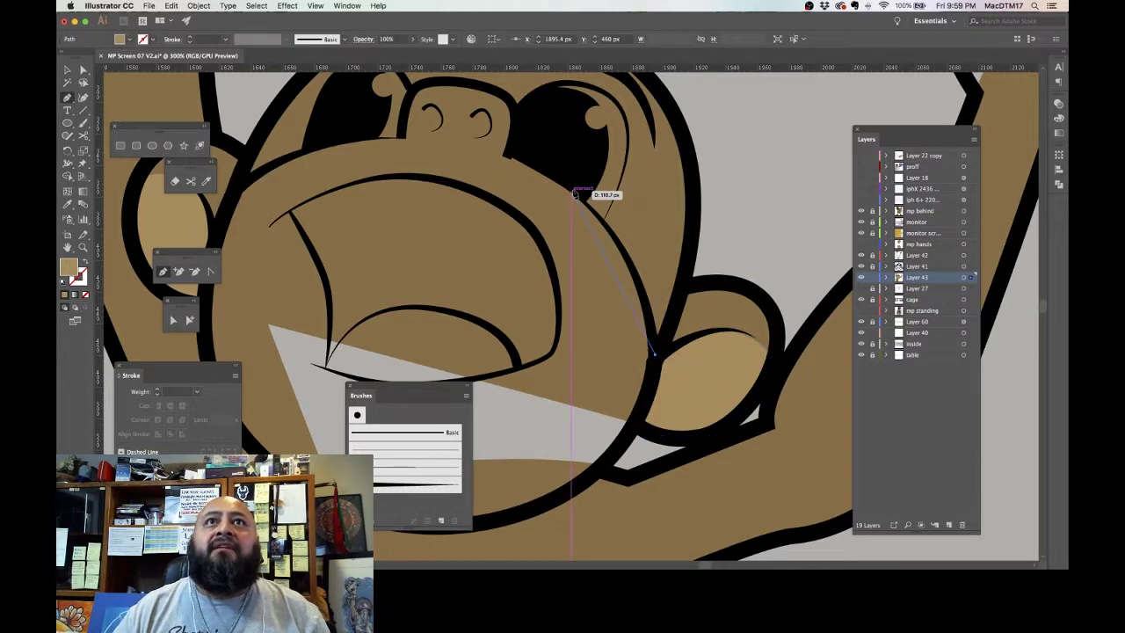
left_click_drag(505, 149, 506, 147)
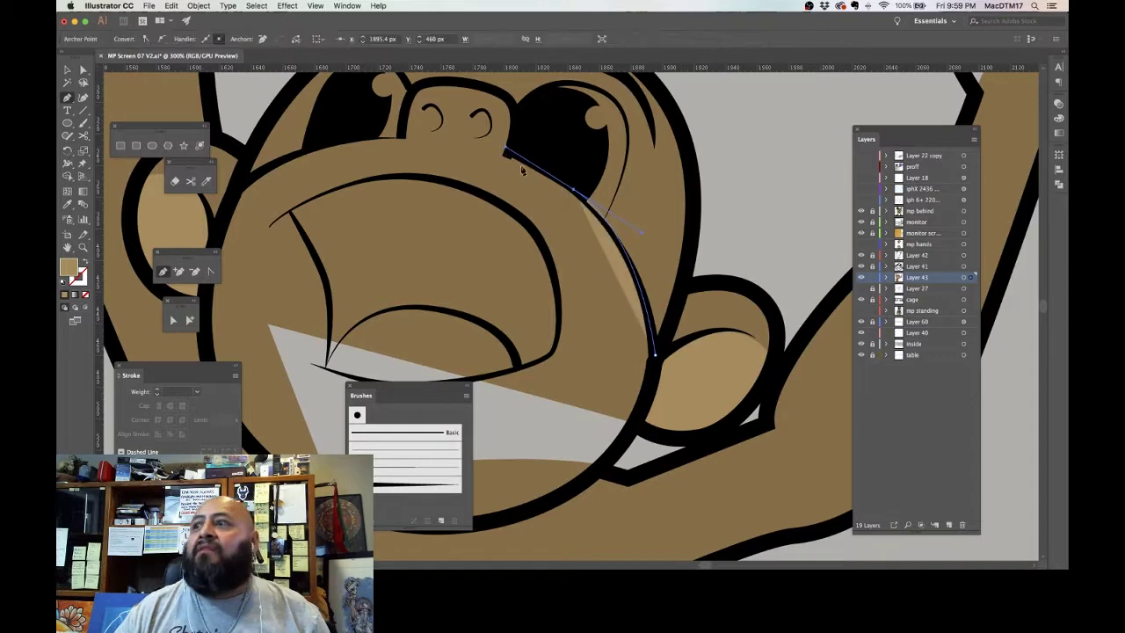
left_click_drag(520, 253, 666, 379)
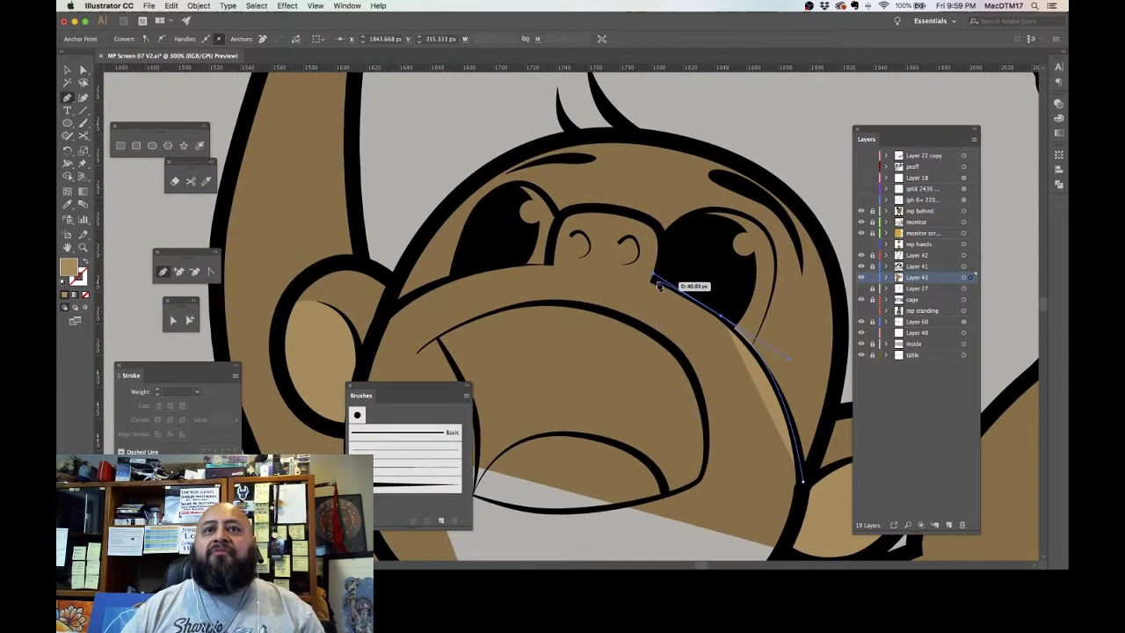
key("super+z")
left_click_drag(676, 326, 631, 317)
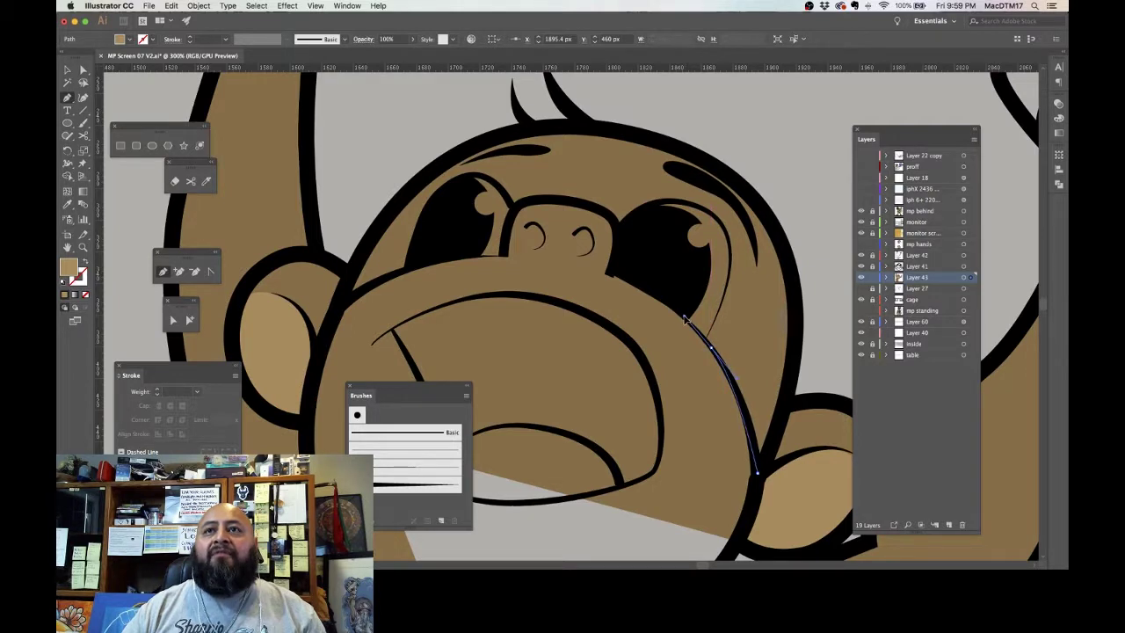
left_click_drag(612, 274, 506, 235)
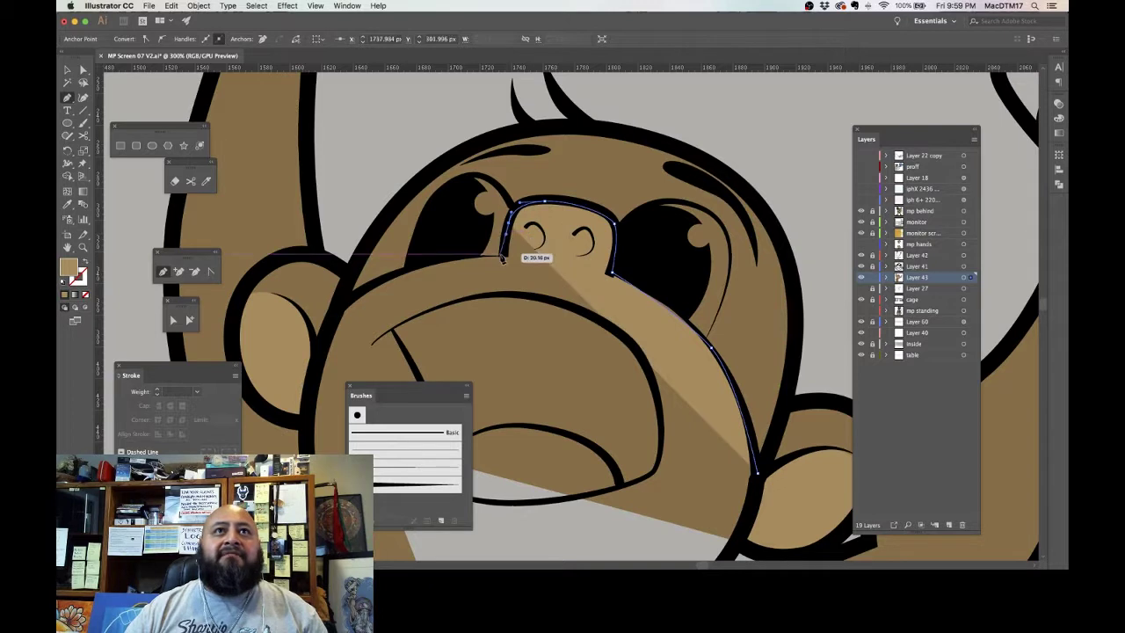
left_click(503, 256)
Step: Continue the muzzle shape down the left cheek and around the chin, then close it beside the right ear
left_click_drag(482, 291, 635, 292)
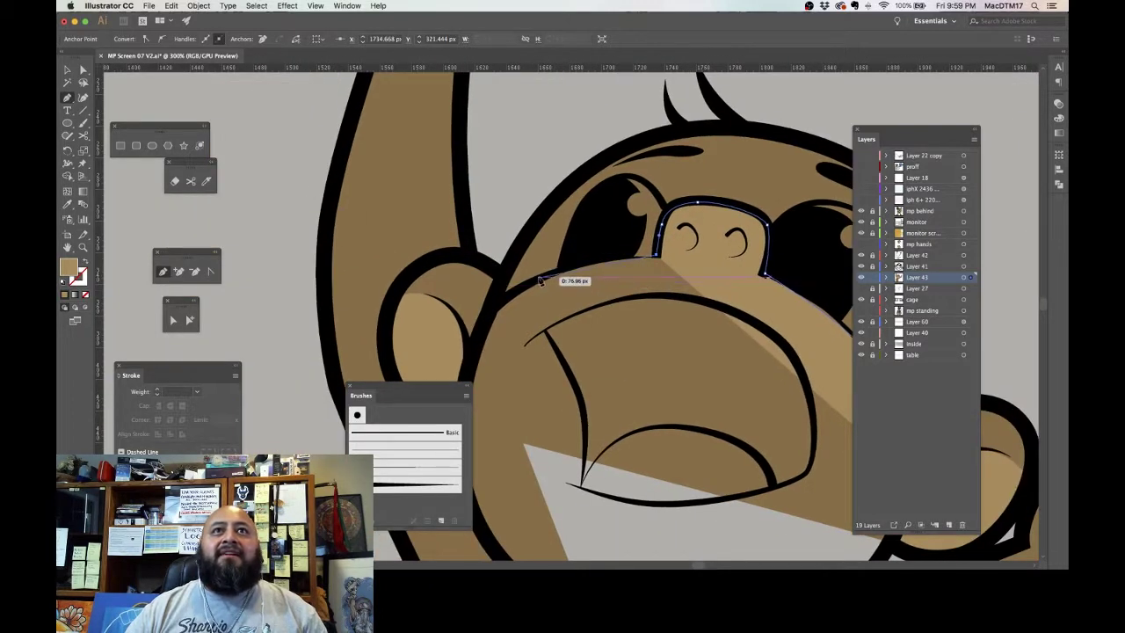
left_click_drag(559, 273, 591, 243)
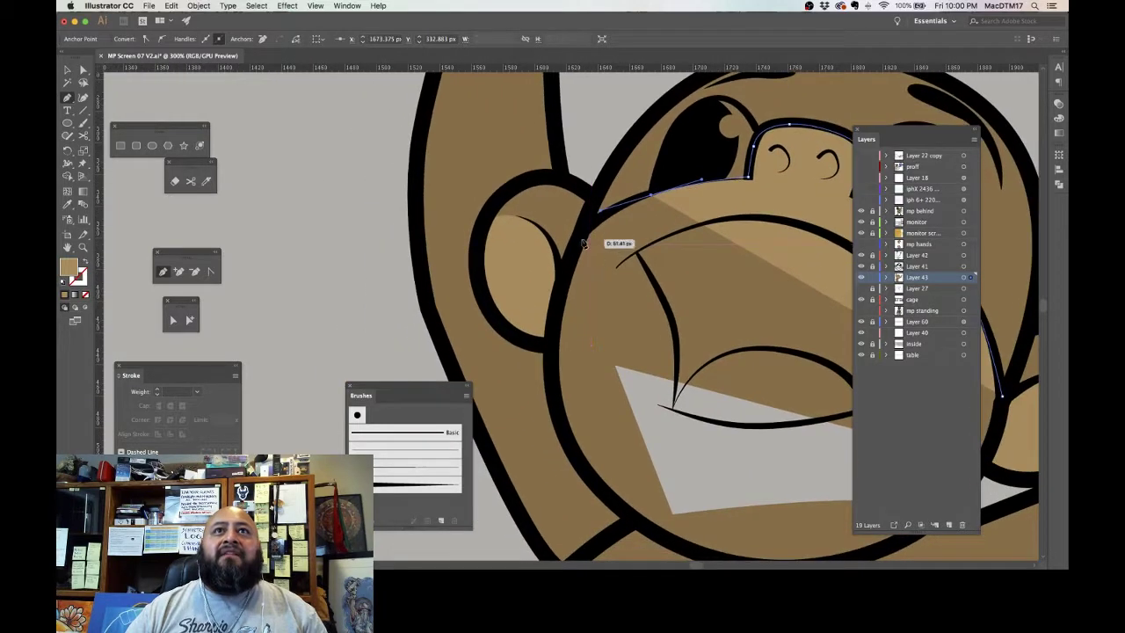
left_click_drag(575, 357, 518, 243)
left_click_drag(517, 281, 357, 286)
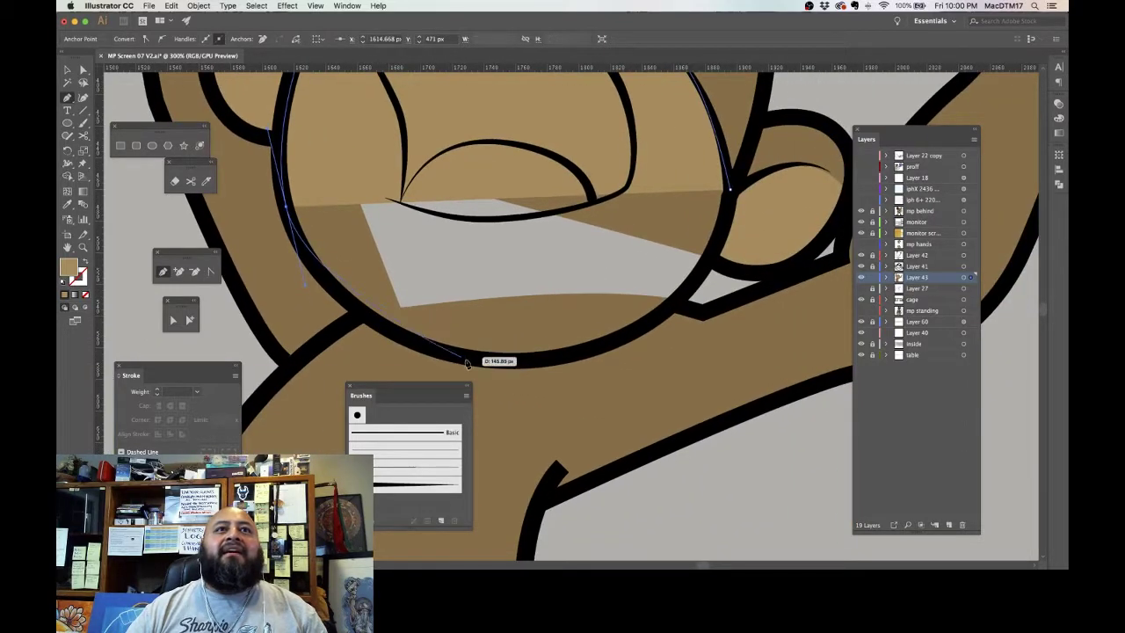
left_click_drag(505, 357, 626, 360)
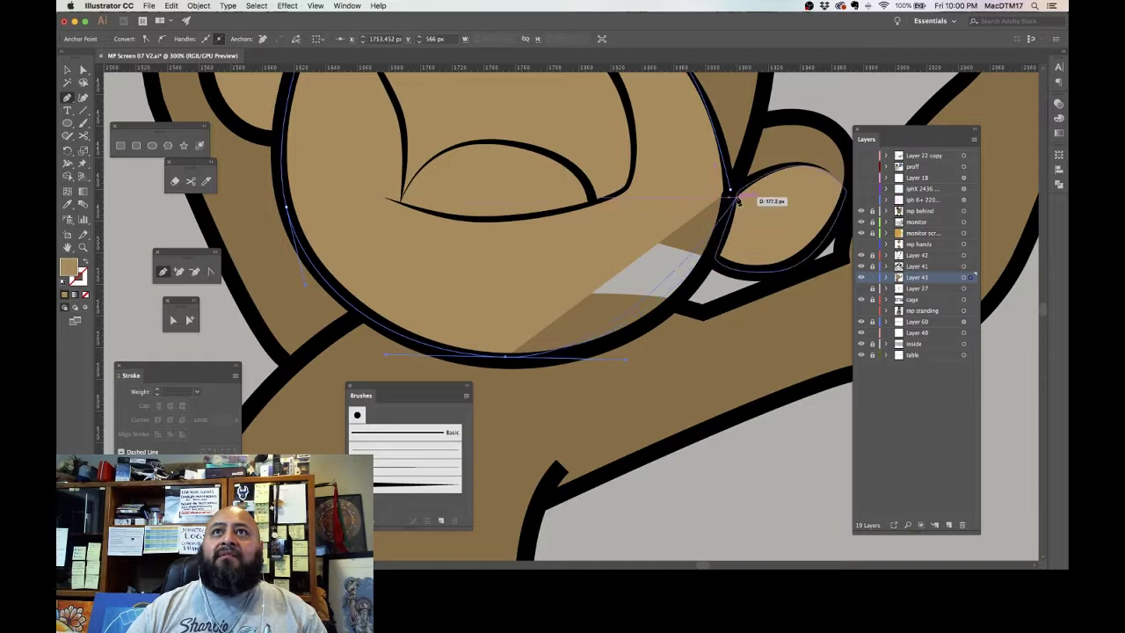
left_click_drag(721, 226, 624, 253)
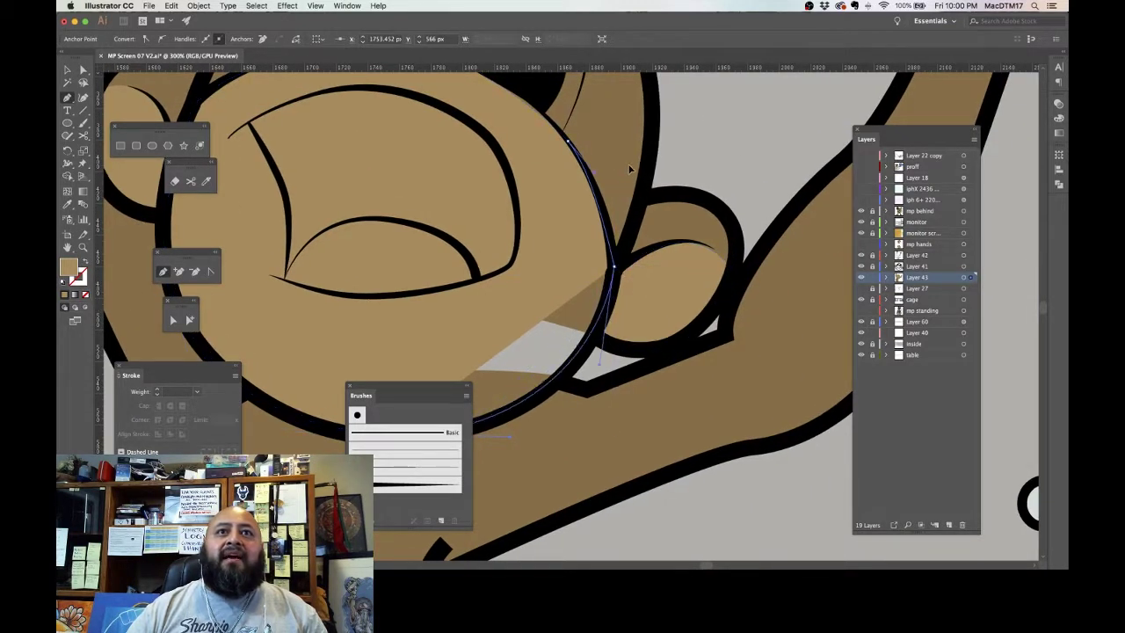
Step: Start a lighter brown shape at the right-hand wrist, tracing the outer palm edge and the outermost finger
key("super+minus")
key("super+minus")
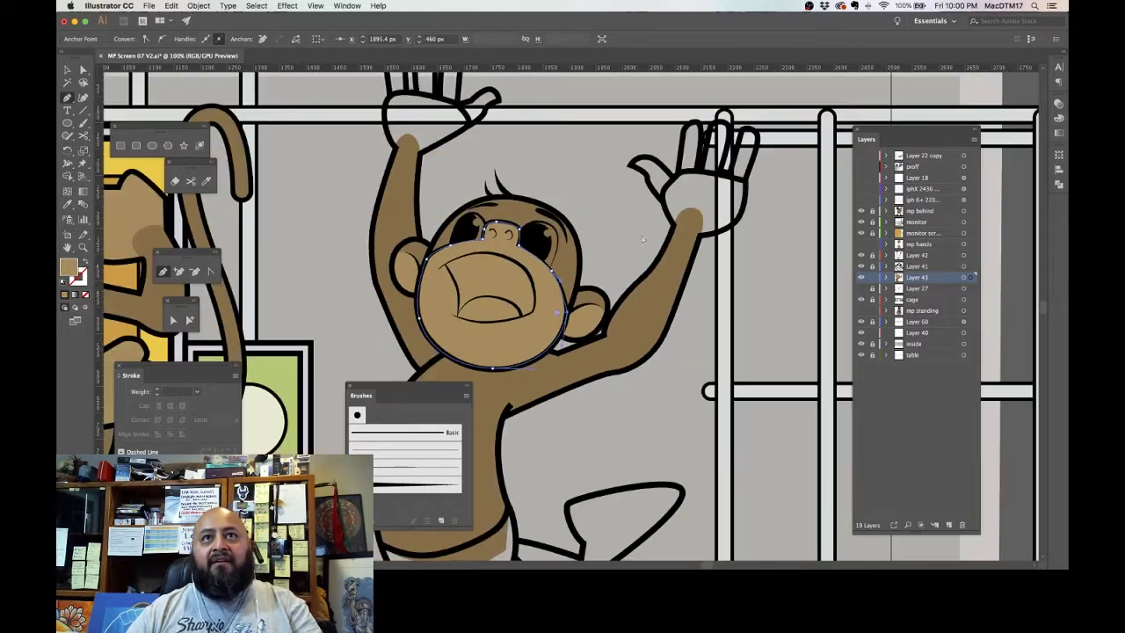
left_click_drag(590, 268, 730, 295)
left_click_drag(513, 302, 650, 285)
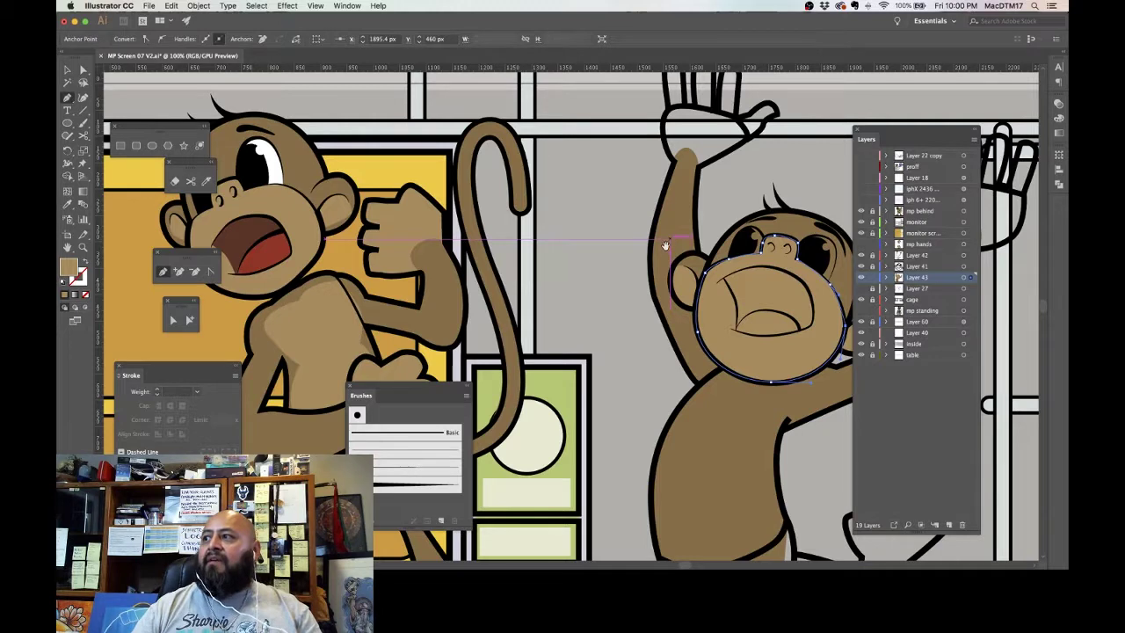
left_click_drag(660, 250, 560, 324)
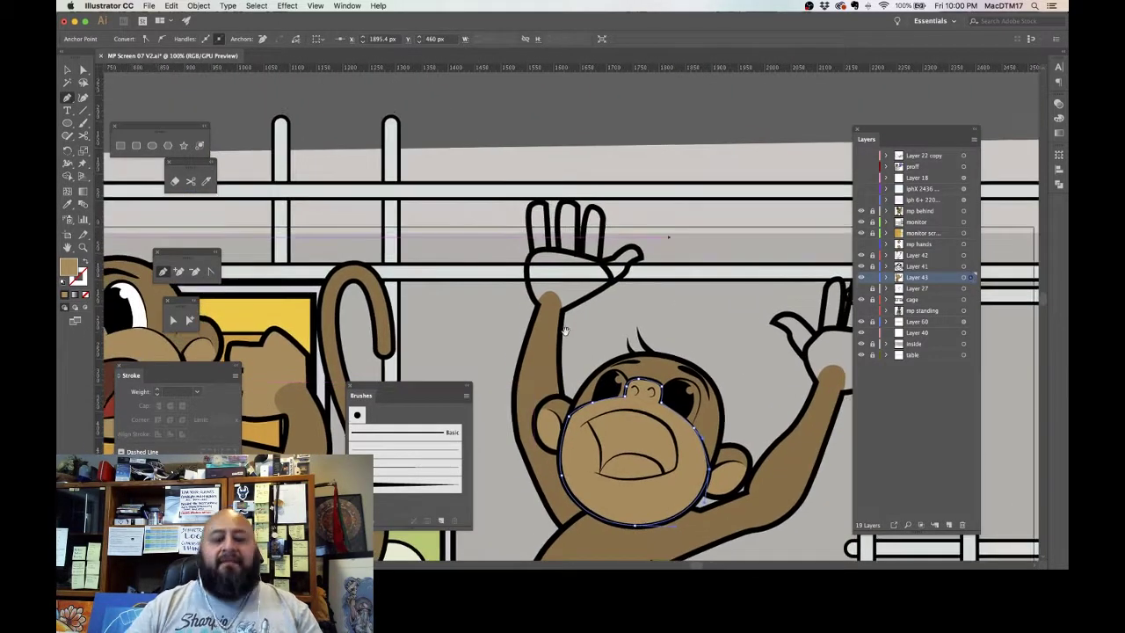
key("super+equal")
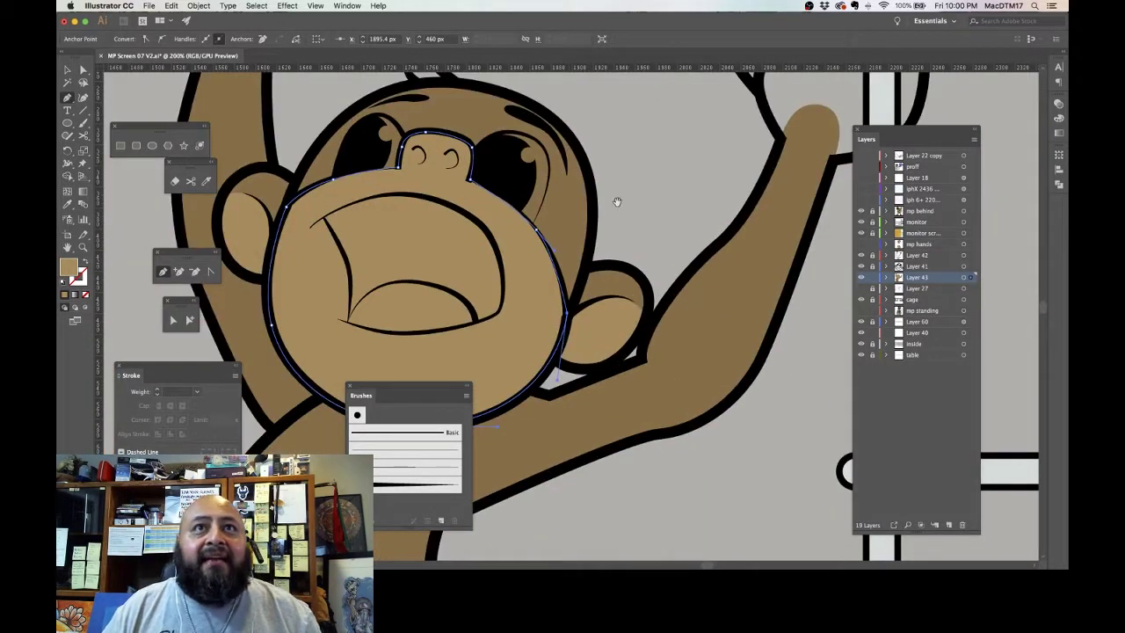
left_click_drag(665, 162, 487, 278)
left_click_drag(615, 204, 582, 288)
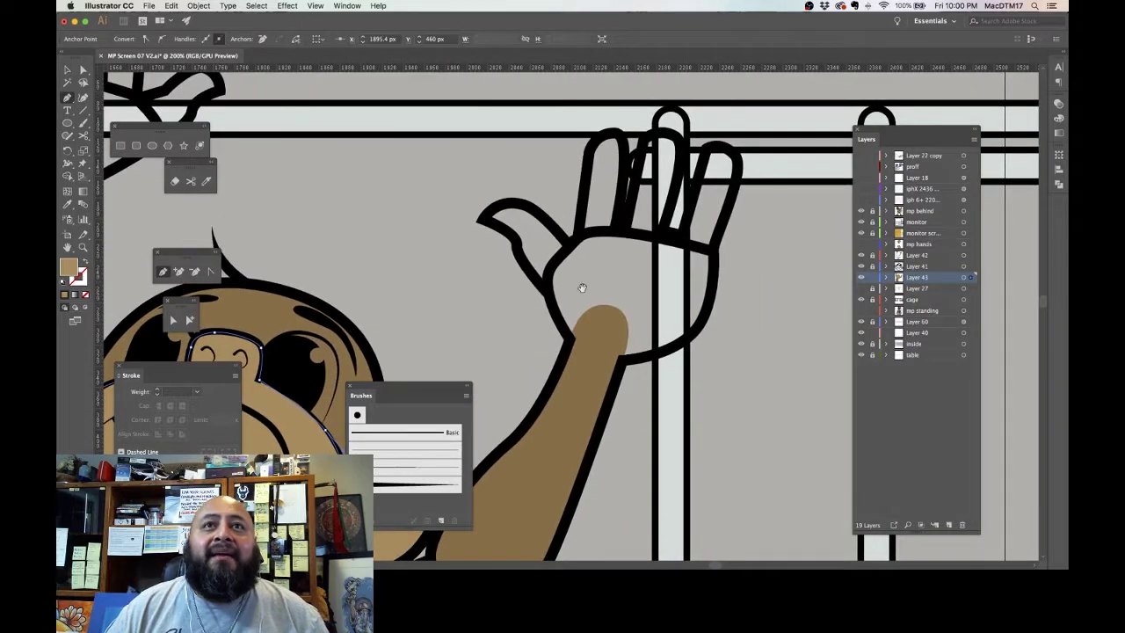
left_click(604, 351)
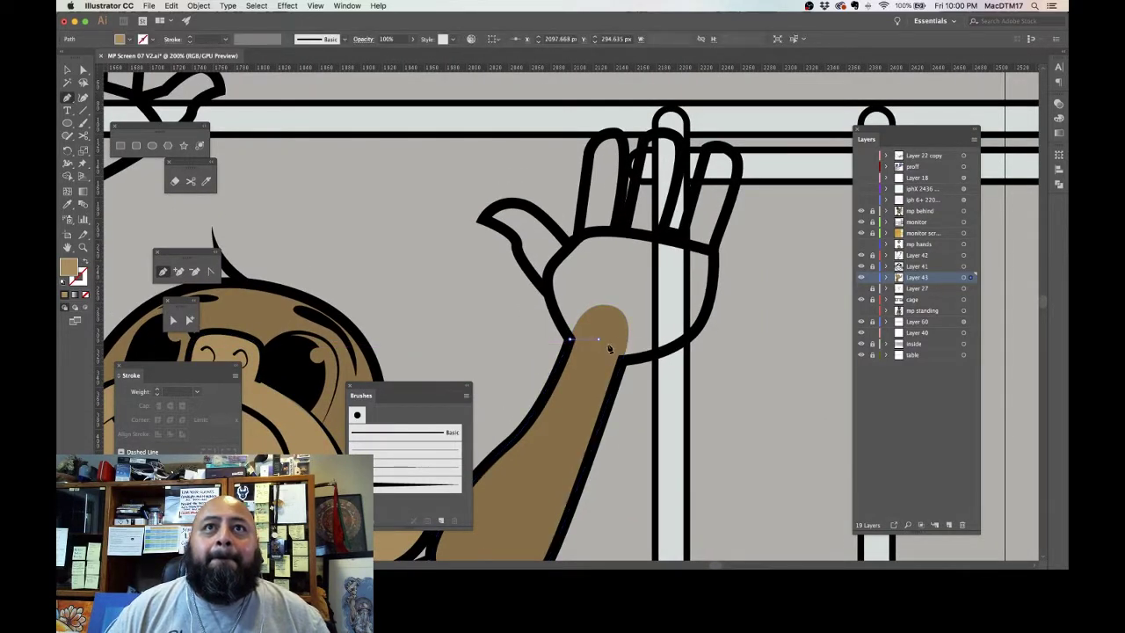
left_click_drag(628, 360, 703, 150)
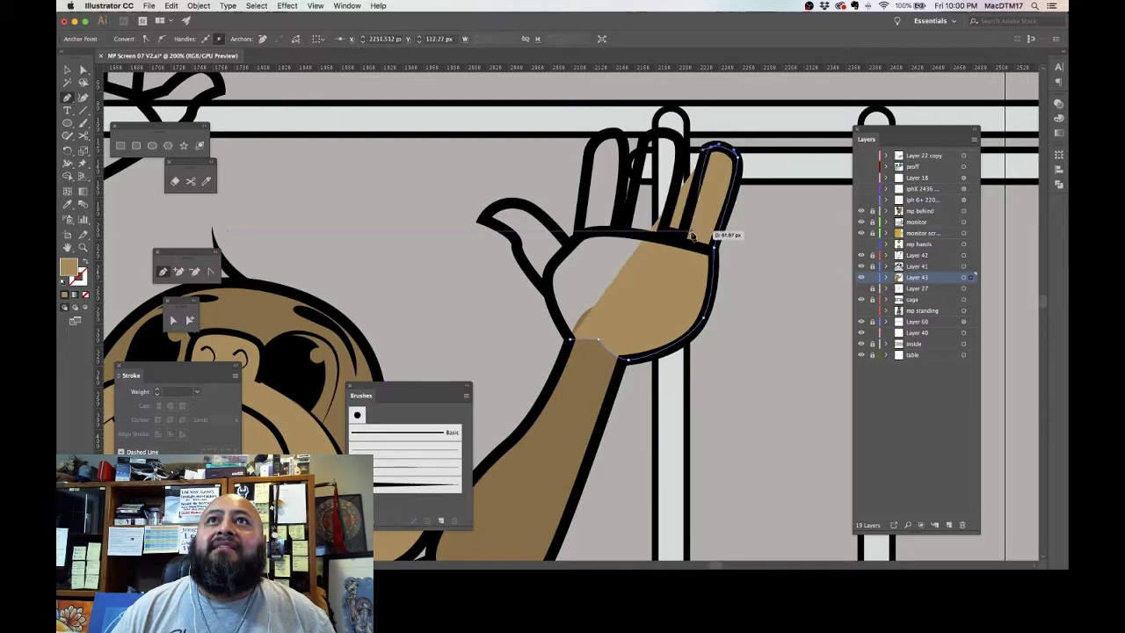
left_click(683, 238)
Step: Trace the two remaining fingers and the thumb of the right hand, then close the shape at the wrist
left_click_drag(666, 235, 641, 144)
mouse_move(635, 208)
left_mouse_down()
mouse_move(614, 231)
mouse_move(658, 155)
mouse_move(616, 150)
mouse_move(606, 137)
mouse_move(590, 157)
mouse_move(608, 166)
left_mouse_up()
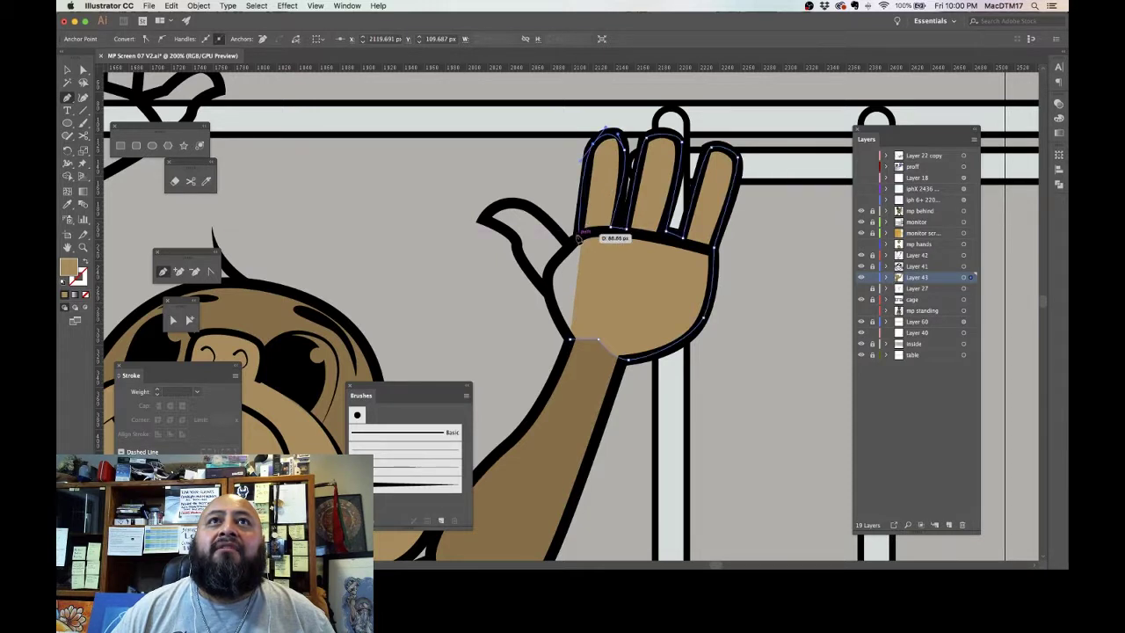
left_click(570, 243)
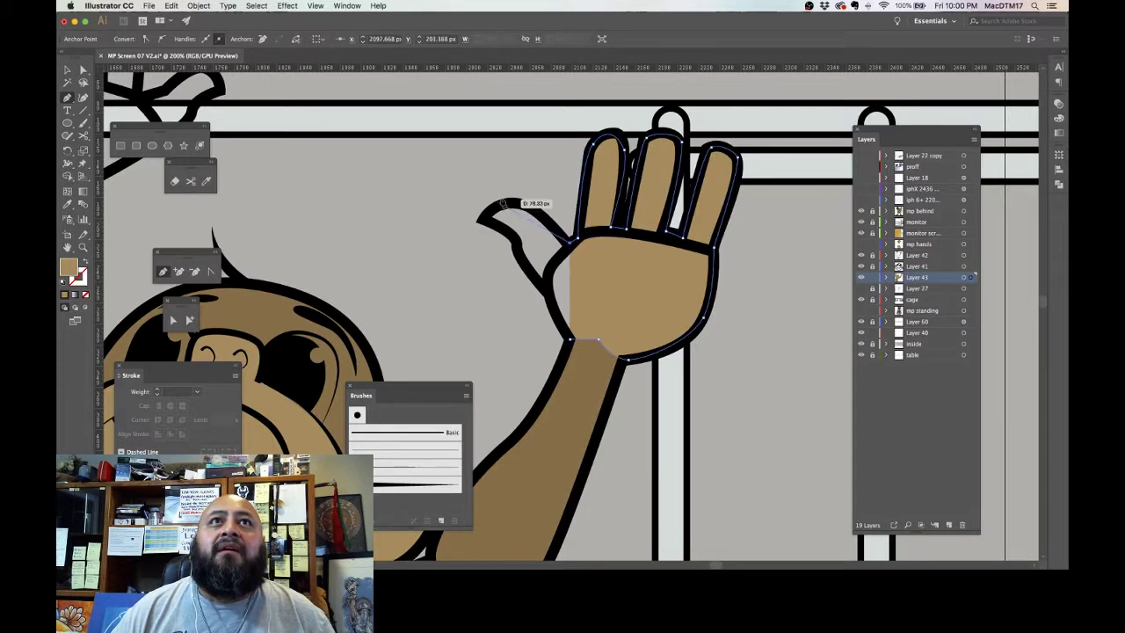
left_click_drag(516, 204, 510, 365)
Step: Start a lighter brown shape at the left-hand wrist, tracing the palm's lower edge and around the thumb
left_click_drag(406, 287, 632, 327)
scroll(632, 327, "up", 3)
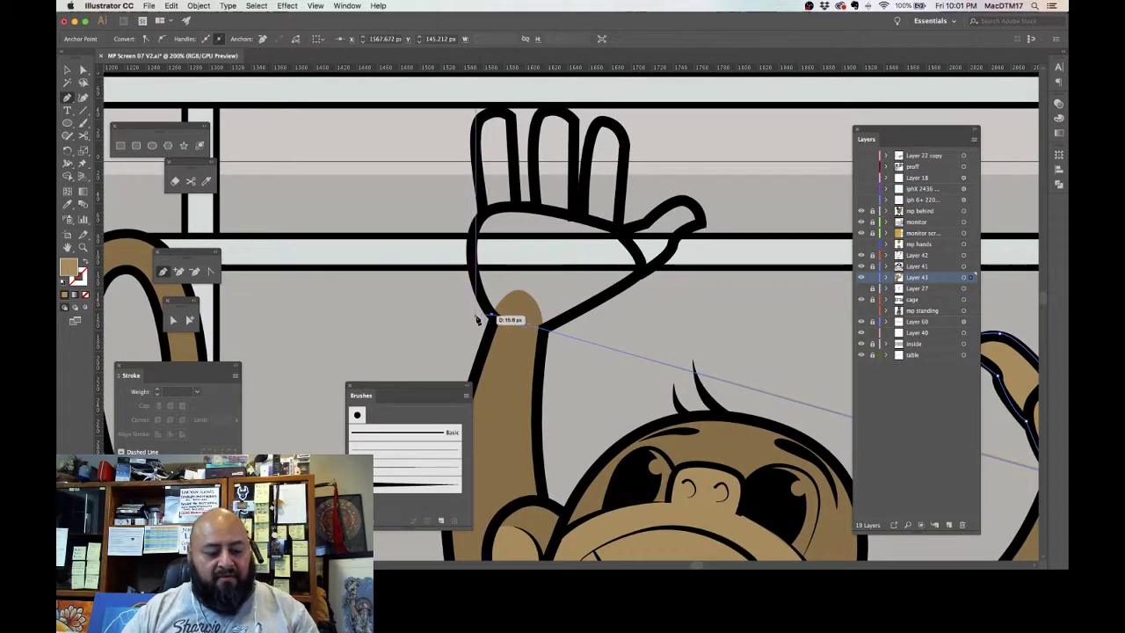
left_click_drag(493, 314, 678, 201)
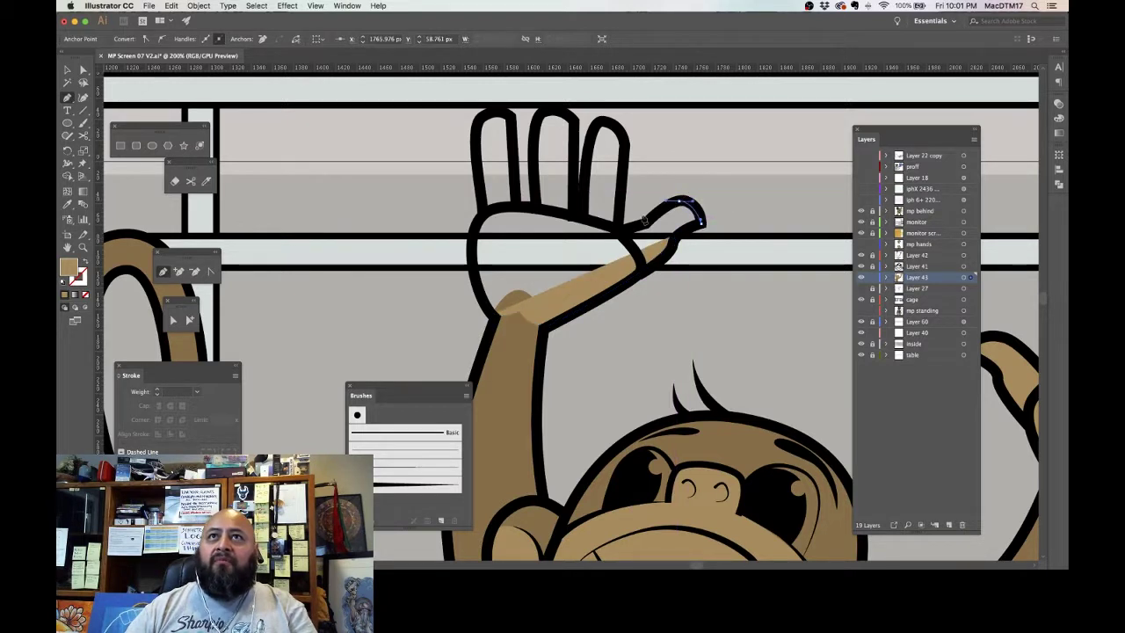
left_click(644, 222)
left_click(620, 227)
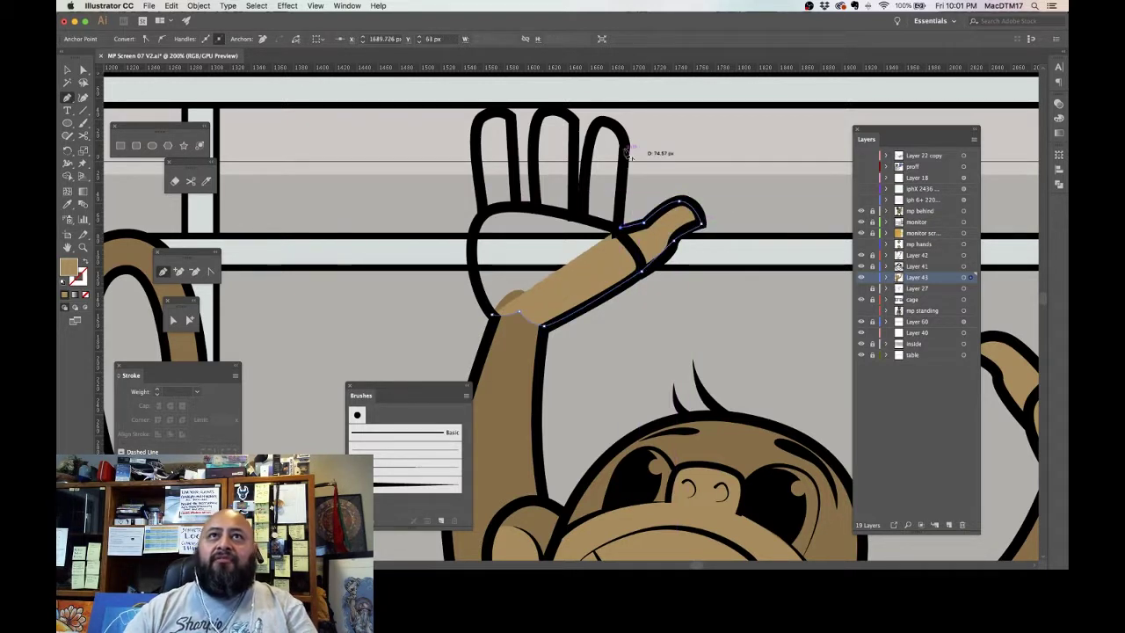
Step: Extend the left hand's shape around the finger beside the thumb and the middle finger
mouse_move(596, 155)
left_mouse_down()
mouse_move(605, 199)
mouse_move(629, 177)
mouse_move(603, 170)
left_mouse_up()
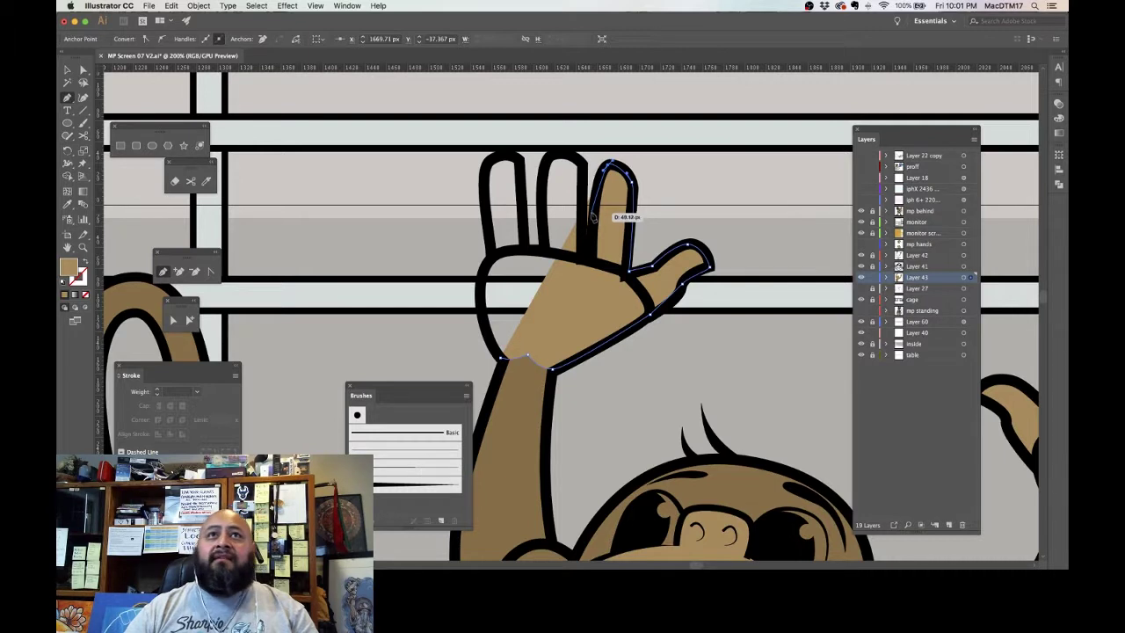
left_click_drag(592, 218, 585, 257)
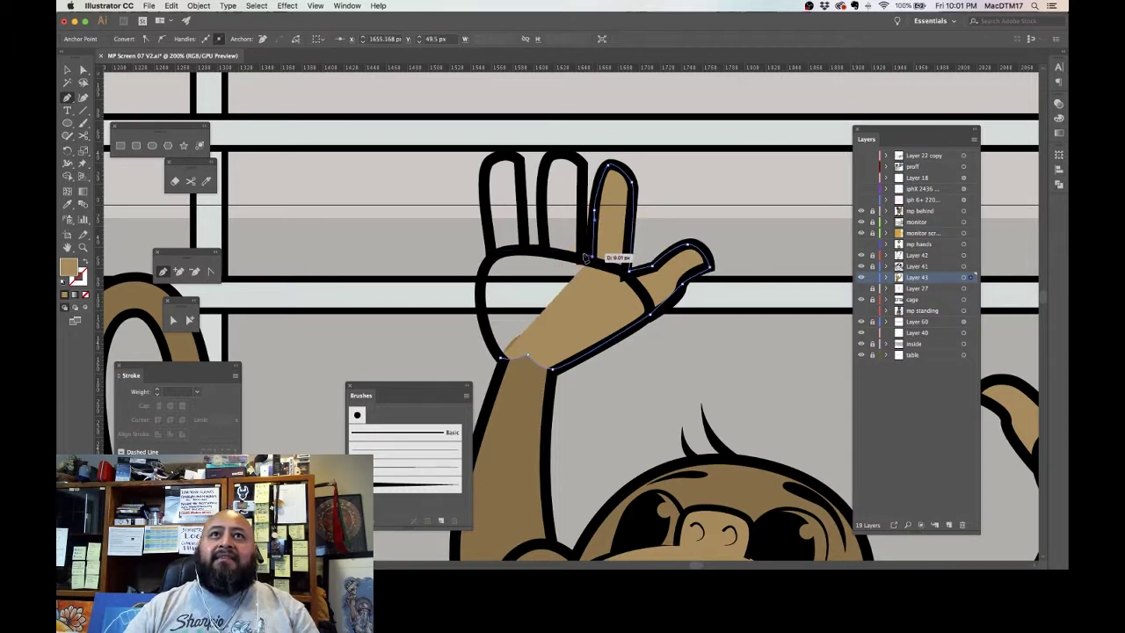
left_click(581, 253)
left_click_drag(581, 164, 539, 214)
left_click(545, 248)
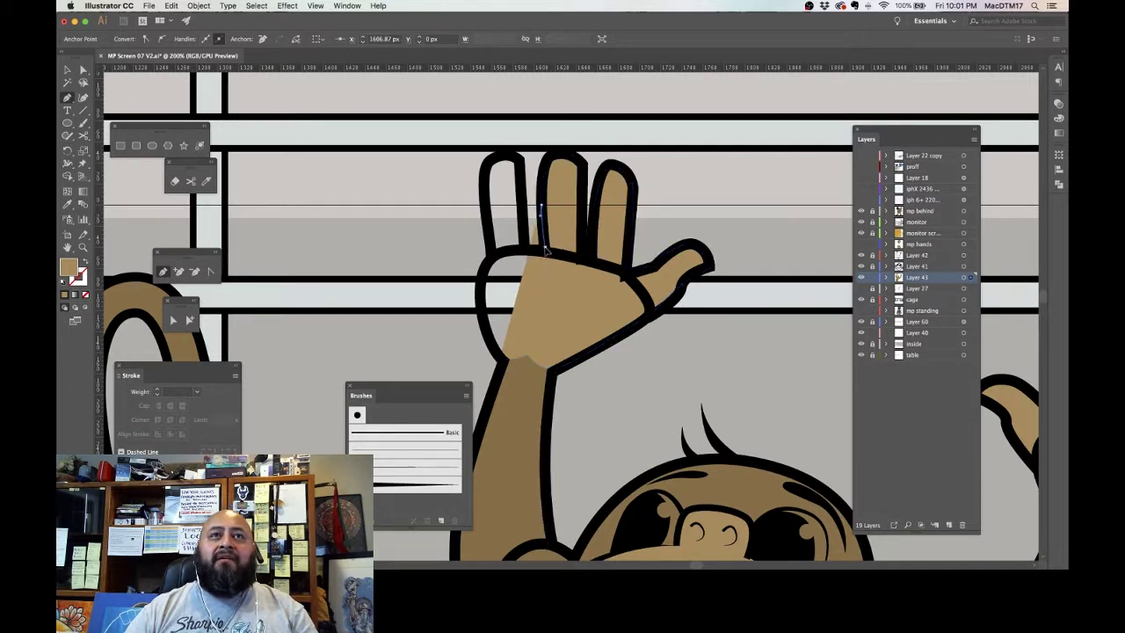
Step: Trace the left hand's last finger and outer palm edge, close the shape at the wrist and nudge its anchor to the right
left_click(527, 249)
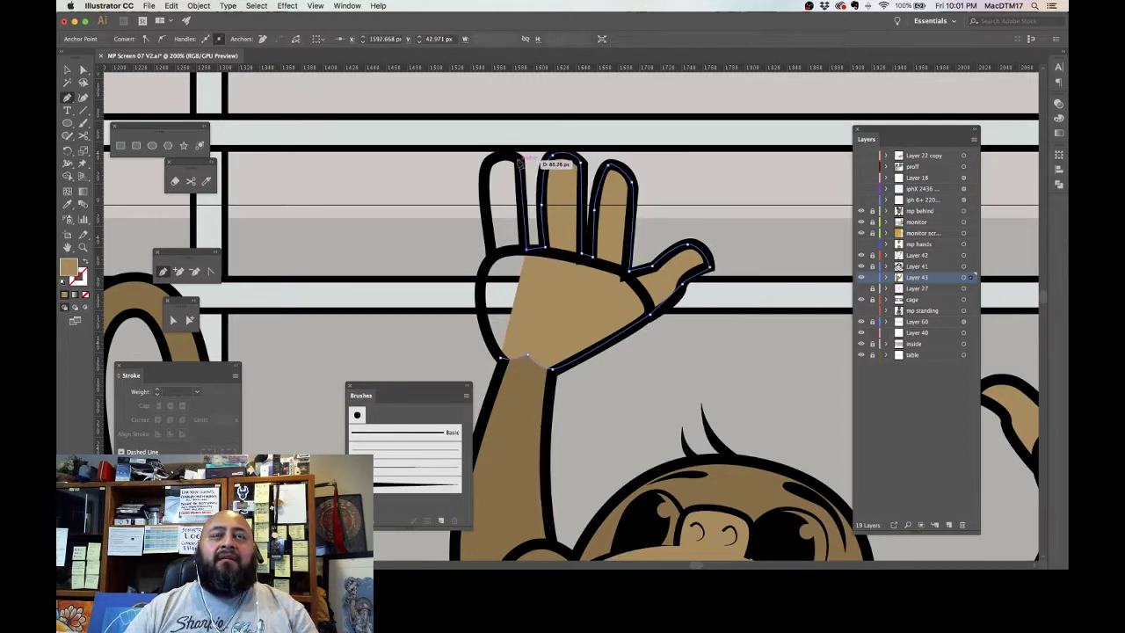
left_click_drag(519, 160, 485, 180)
left_click(494, 253)
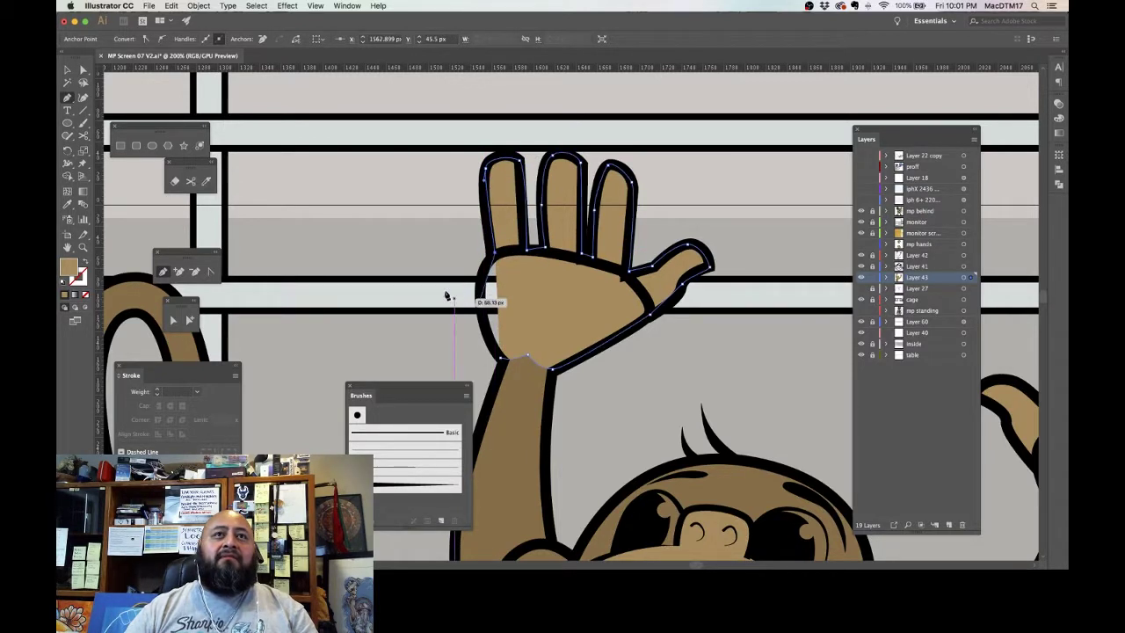
left_click_drag(482, 313, 490, 340)
left_click(500, 358)
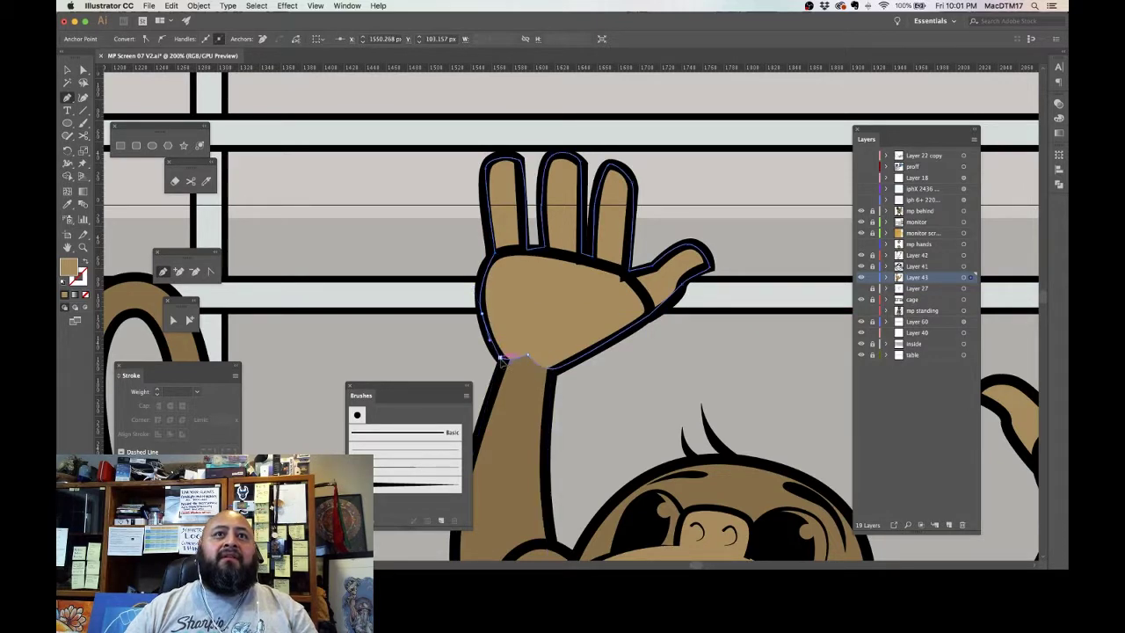
key("Right")
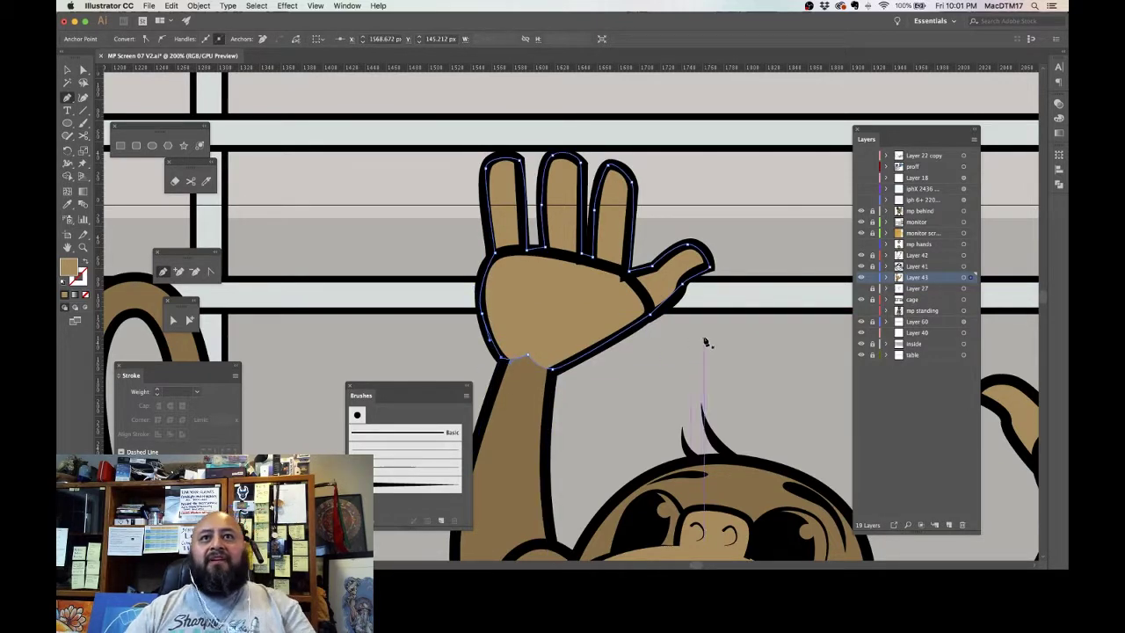
Step: Examine the jumping monkey's coloured head, hands and torso against the finished monkey's lighter brown areas
left_click_drag(708, 342, 583, 214)
left_click_drag(613, 326, 669, 205)
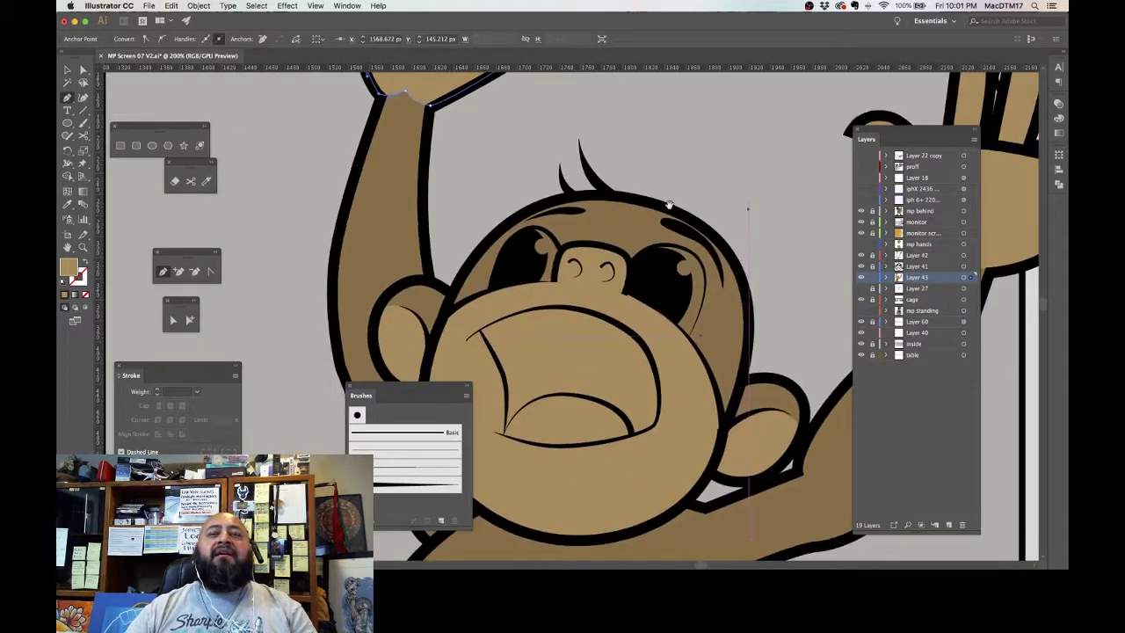
scroll(675, 210, "down", 3)
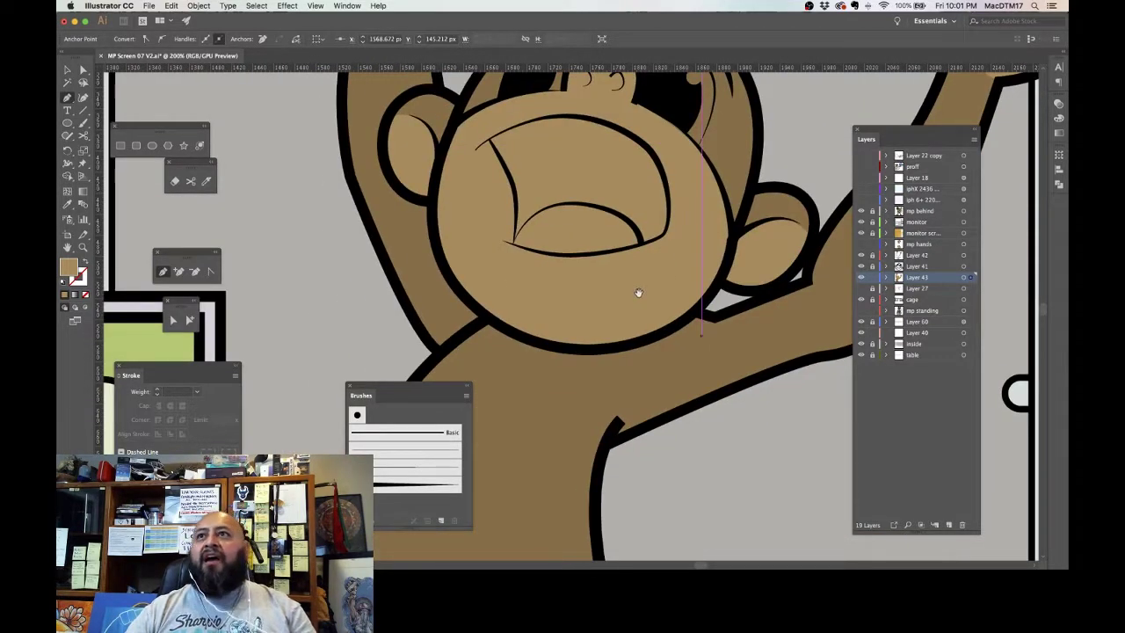
key("super+minus")
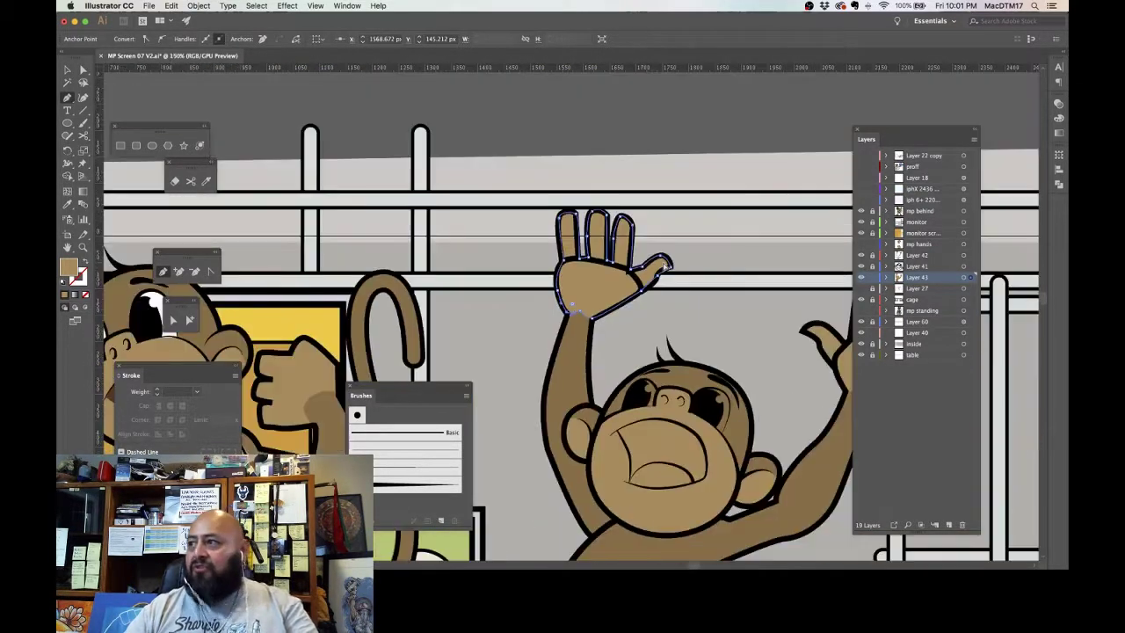
key("super+Tab")
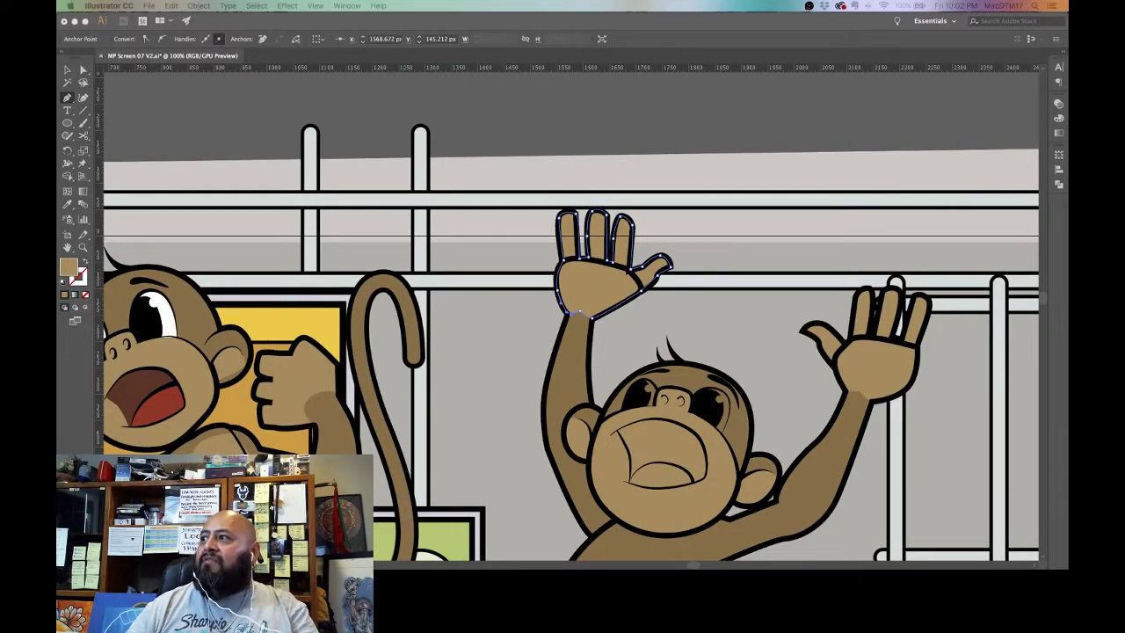
left_click(506, 295)
left_click_drag(516, 363, 521, 306)
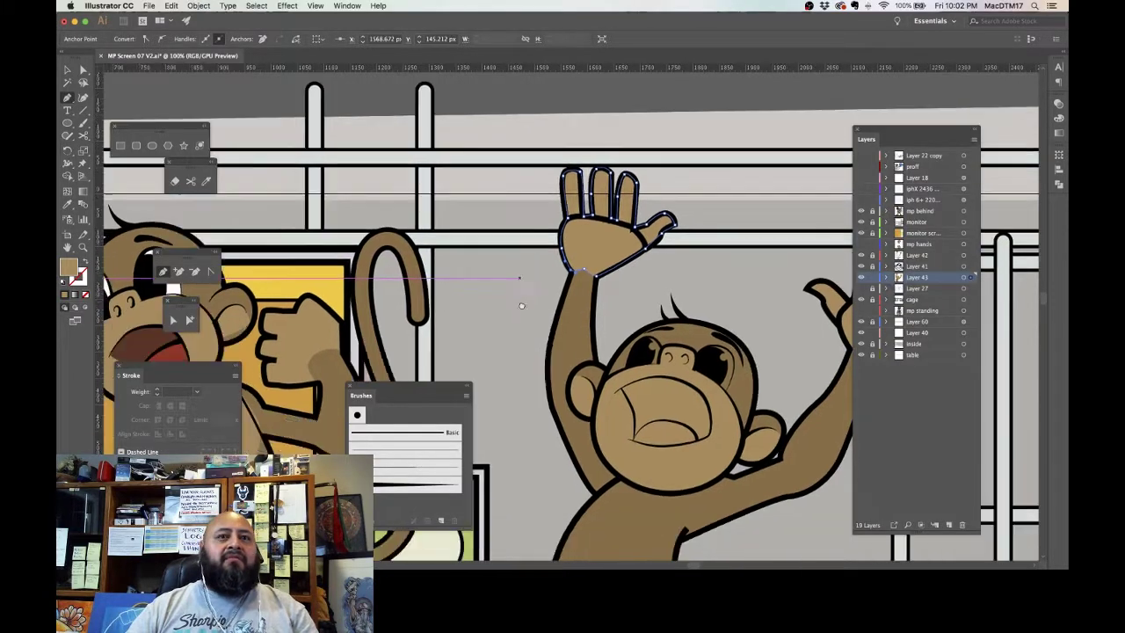
scroll(521, 306, "down", 5)
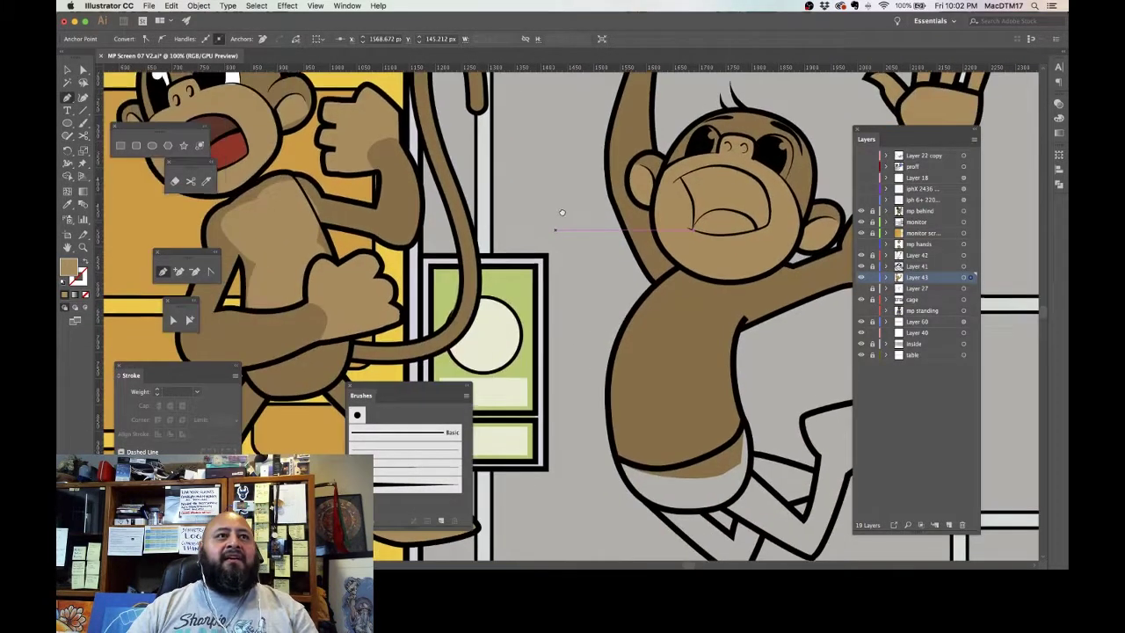
Step: Start a lighter brown torso shape at the upper chest, tracing the chest curve, the belly's inner edge and the waistline
scroll(562, 212, "right", 2)
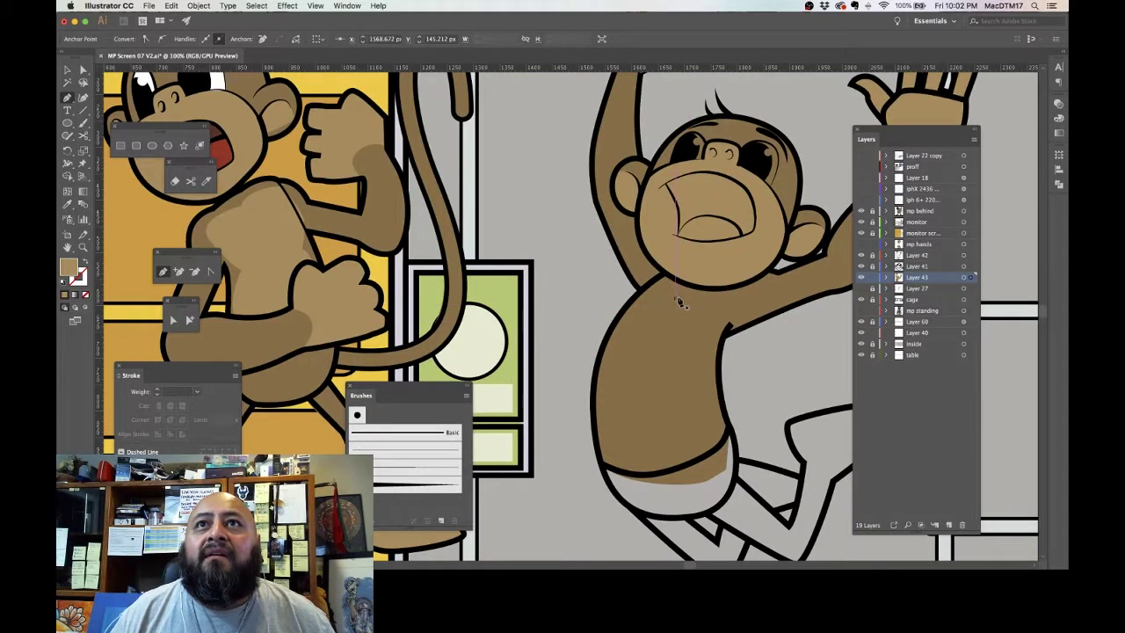
left_click_drag(678, 302, 730, 297)
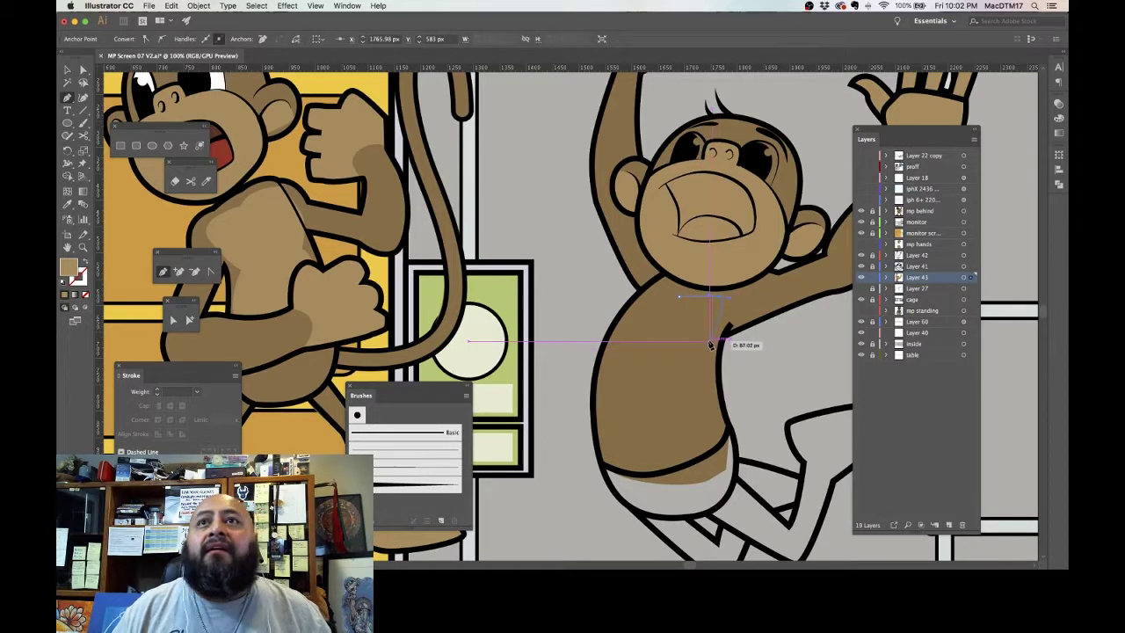
left_click(712, 340)
left_click(696, 348)
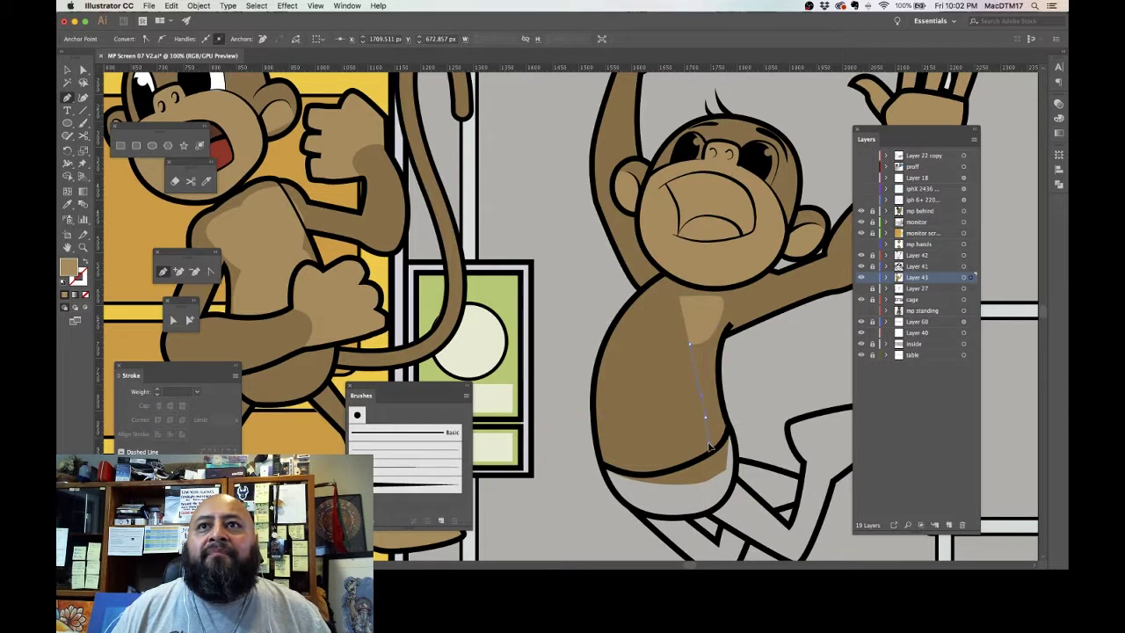
left_click_drag(706, 451, 707, 446)
left_click(703, 454)
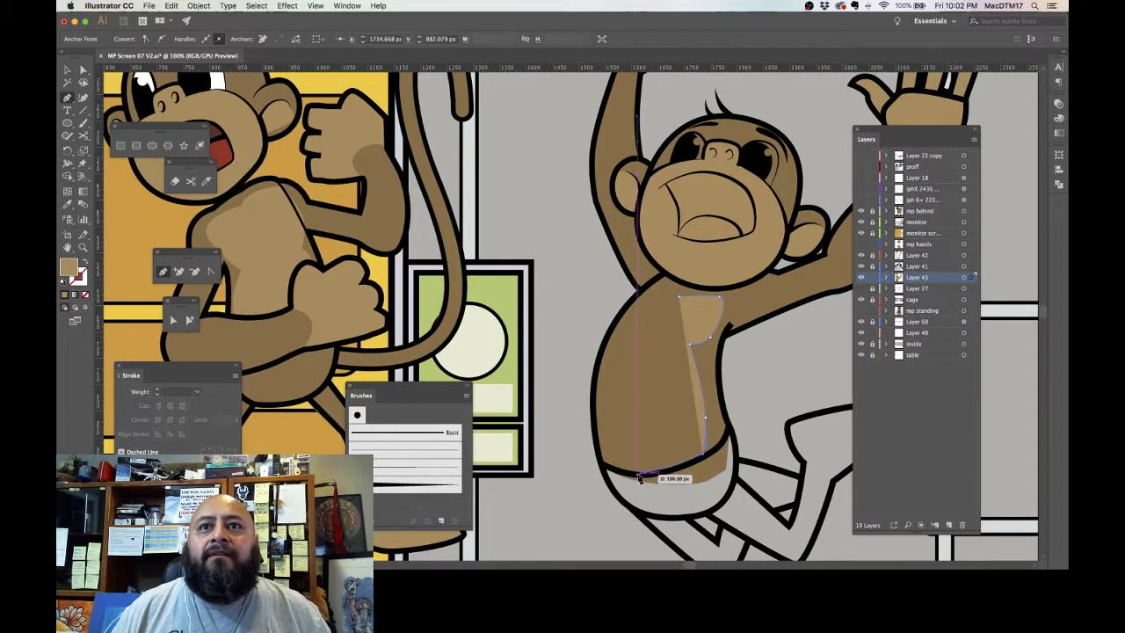
left_click_drag(636, 475, 616, 474)
left_click(607, 472)
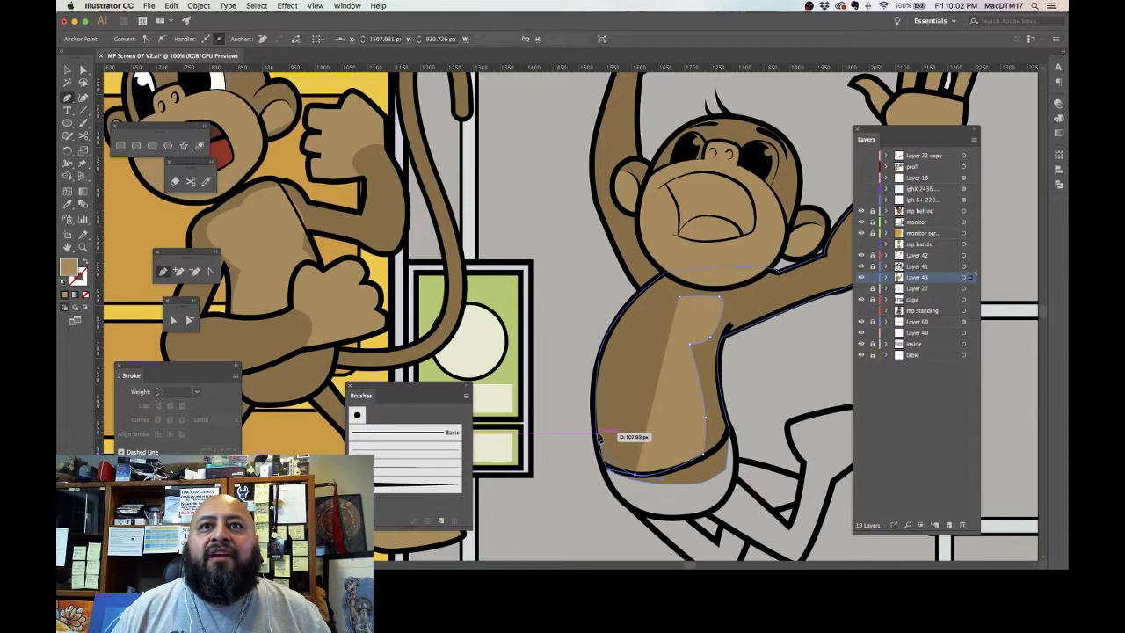
Step: Trace the torso shape up the outer side of the body to the shoulder and close it below the chin
left_click_drag(601, 445, 596, 423)
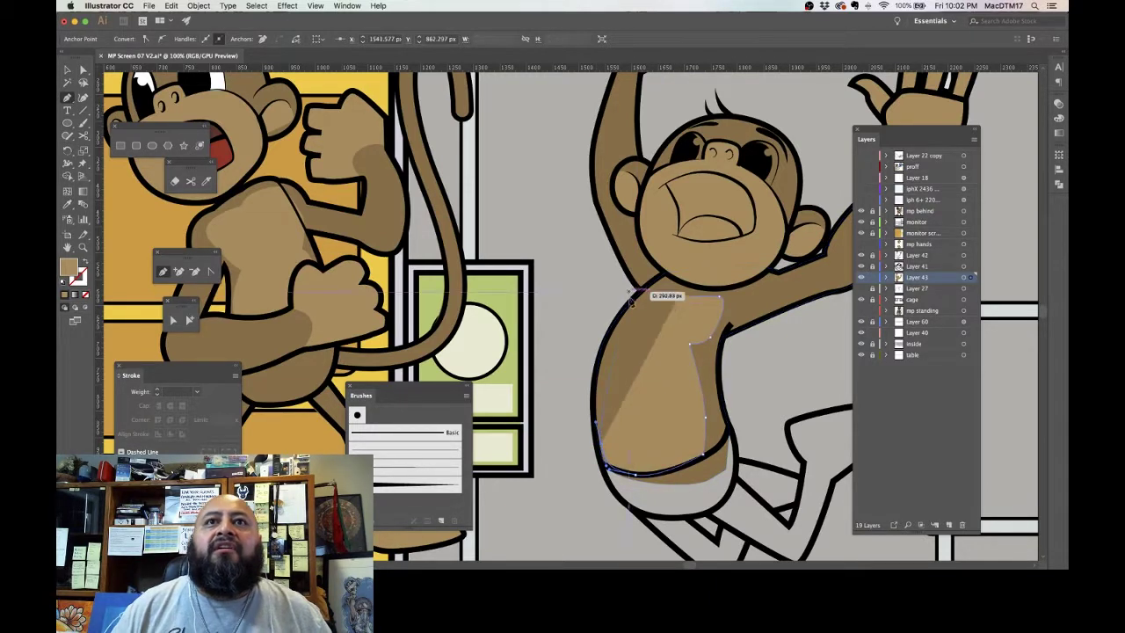
left_click(614, 351)
left_click_drag(628, 336, 624, 321)
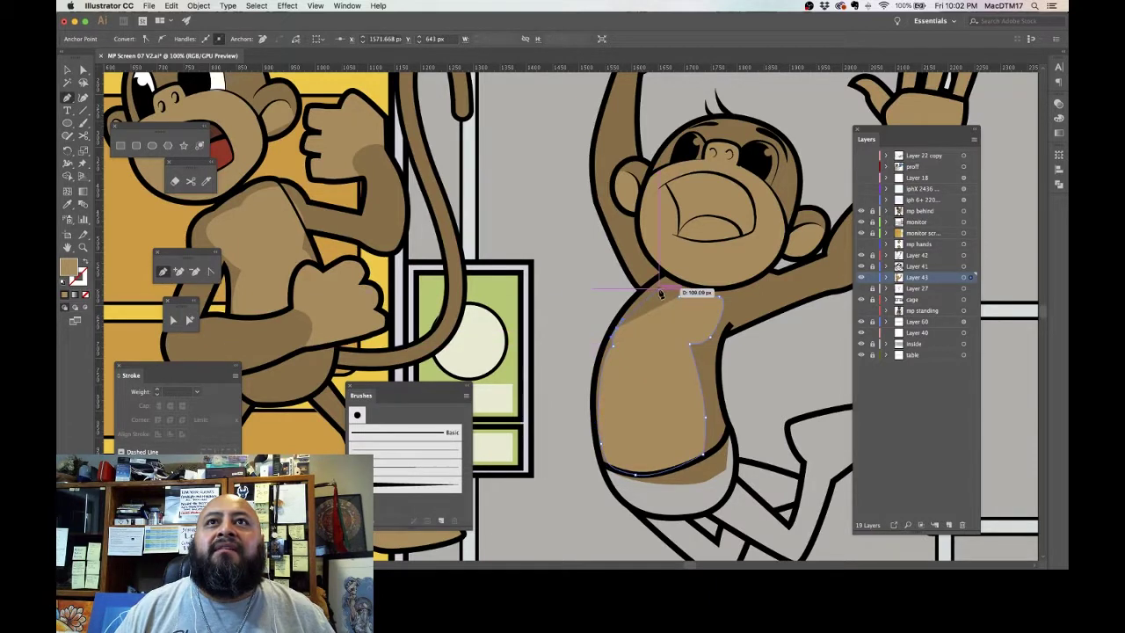
left_click(662, 294)
left_click(670, 293)
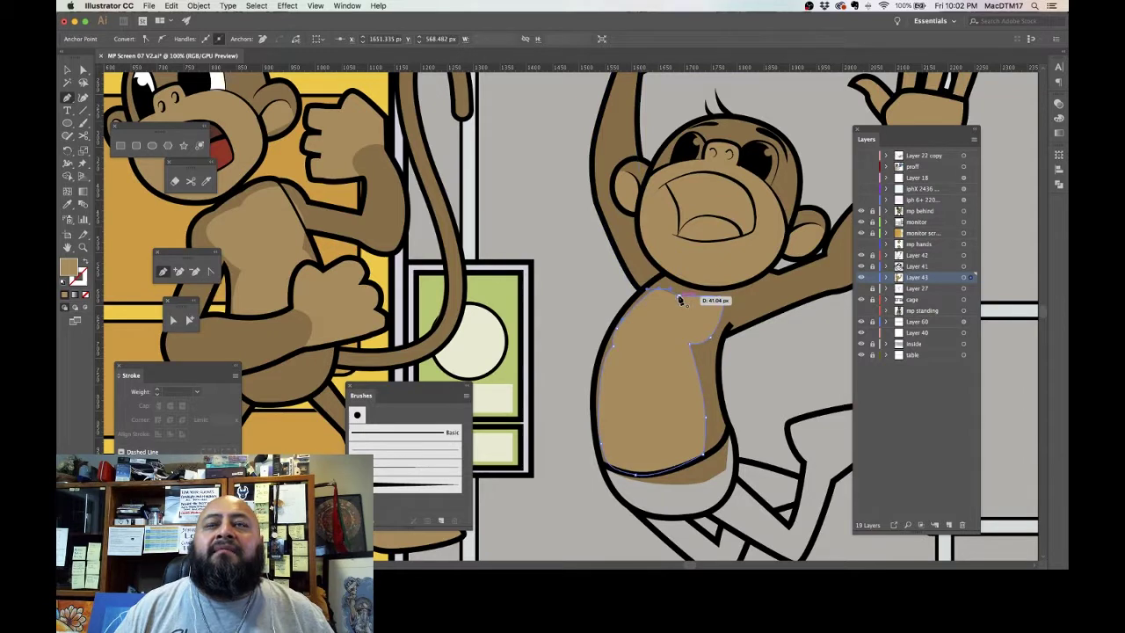
left_click(679, 297)
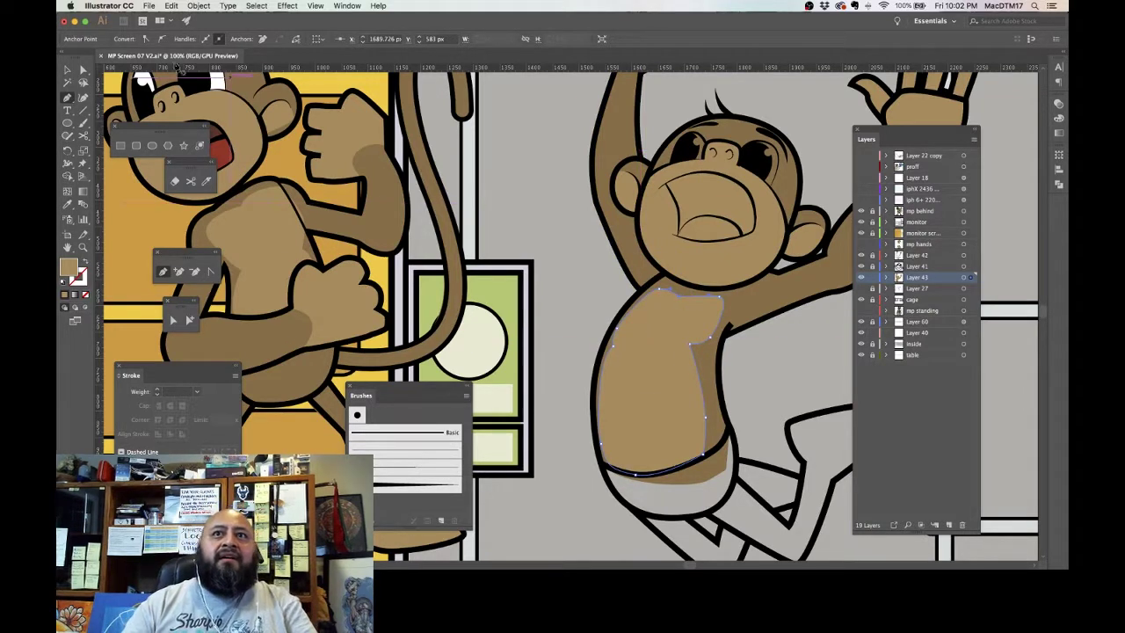
Step: Adjust the torso shape's anchors under the chest curve and along the outer shoulder with Direct Selection, and deselect it
left_click(84, 71)
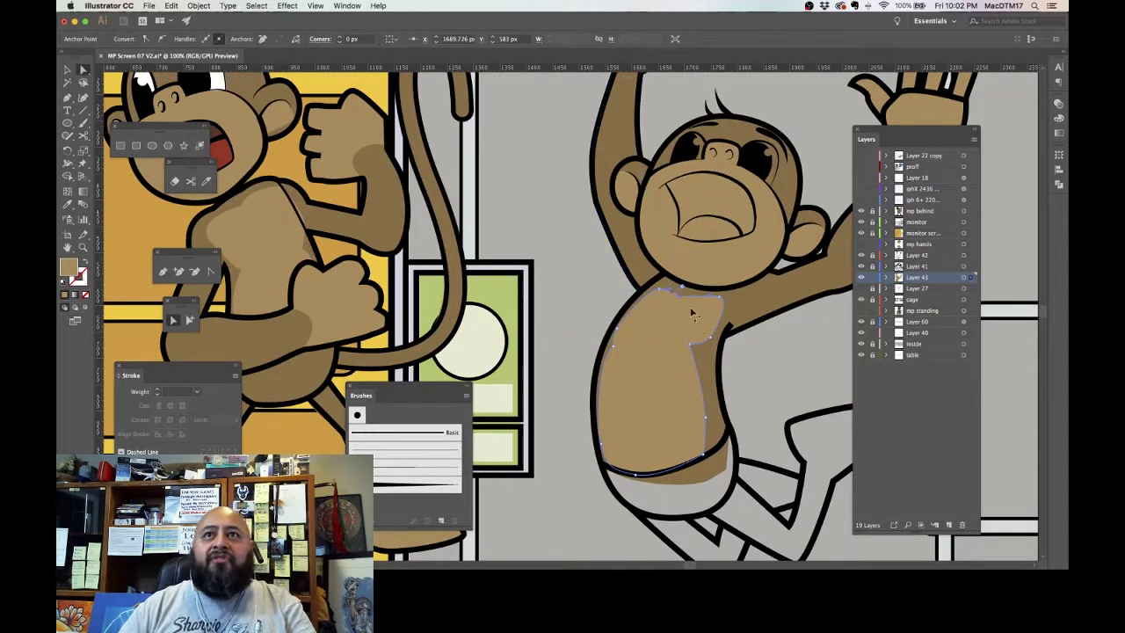
mouse_move(701, 350)
left_mouse_down()
mouse_move(690, 354)
mouse_move(709, 340)
left_mouse_up()
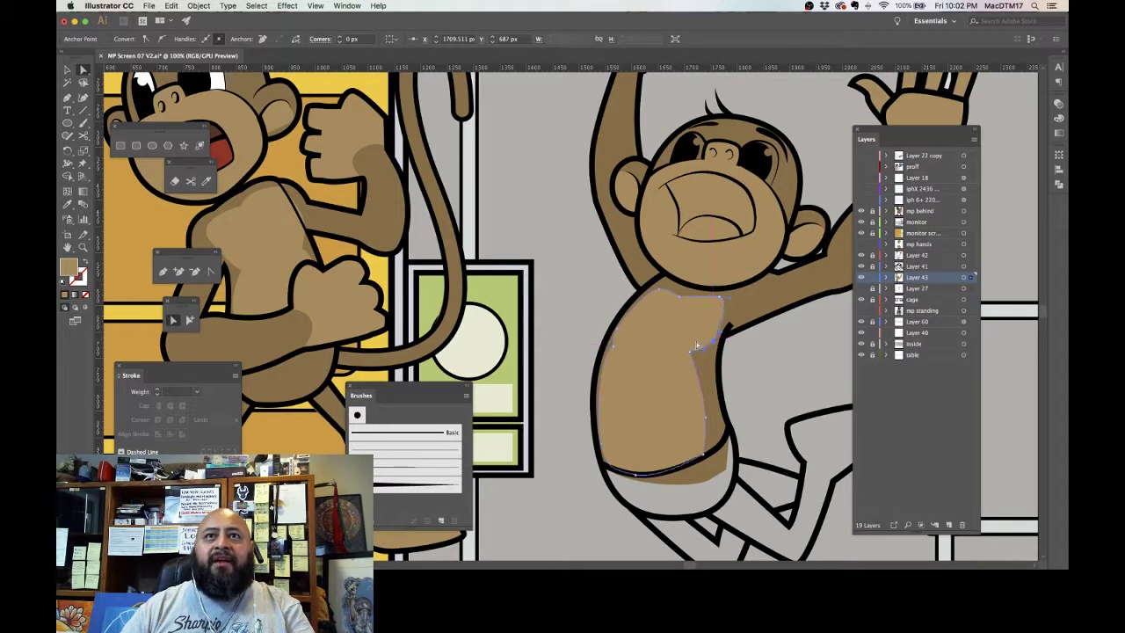
left_click_drag(620, 329, 619, 329)
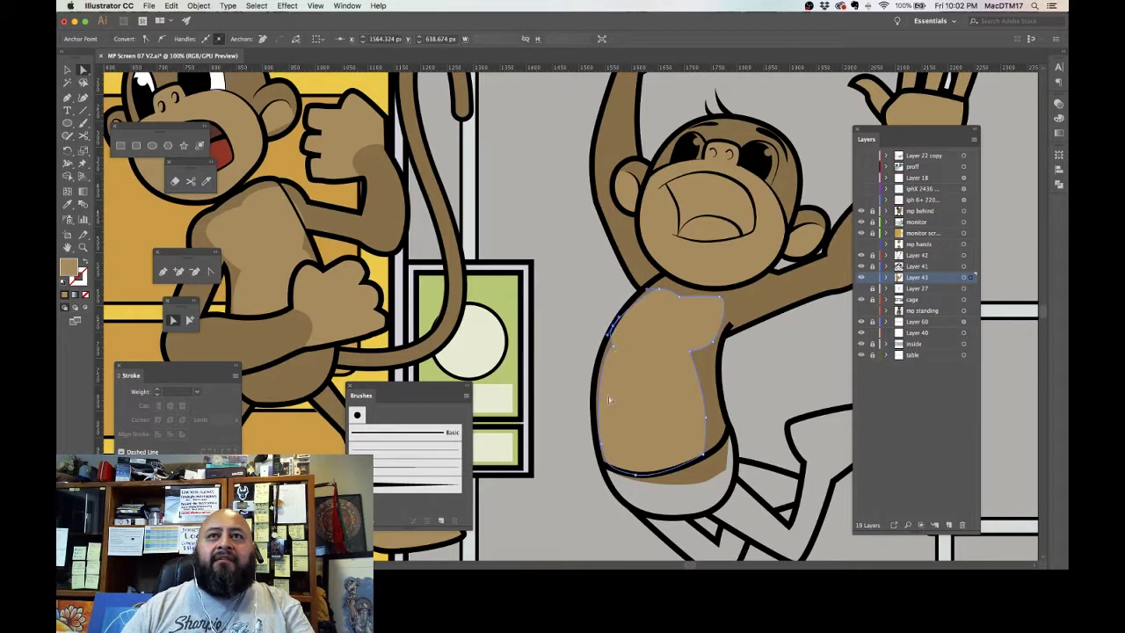
left_click(782, 369)
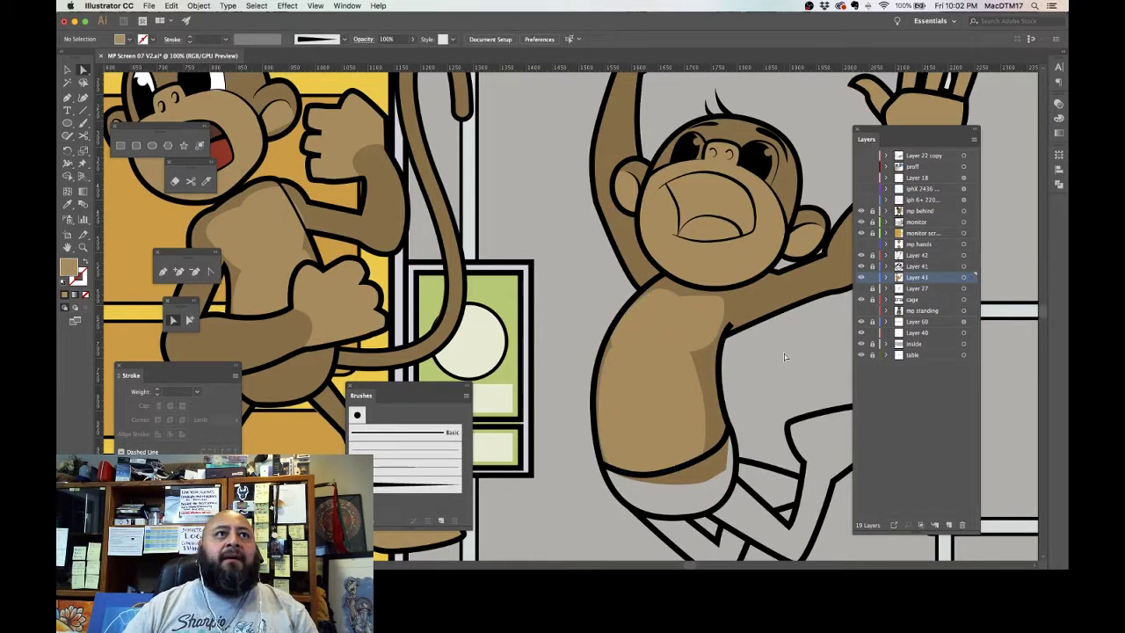
Step: Draw lighter brown shapes over the jumping monkey's raised foot and the other foot showing behind the thigh
scroll(666, 339, "up", 3)
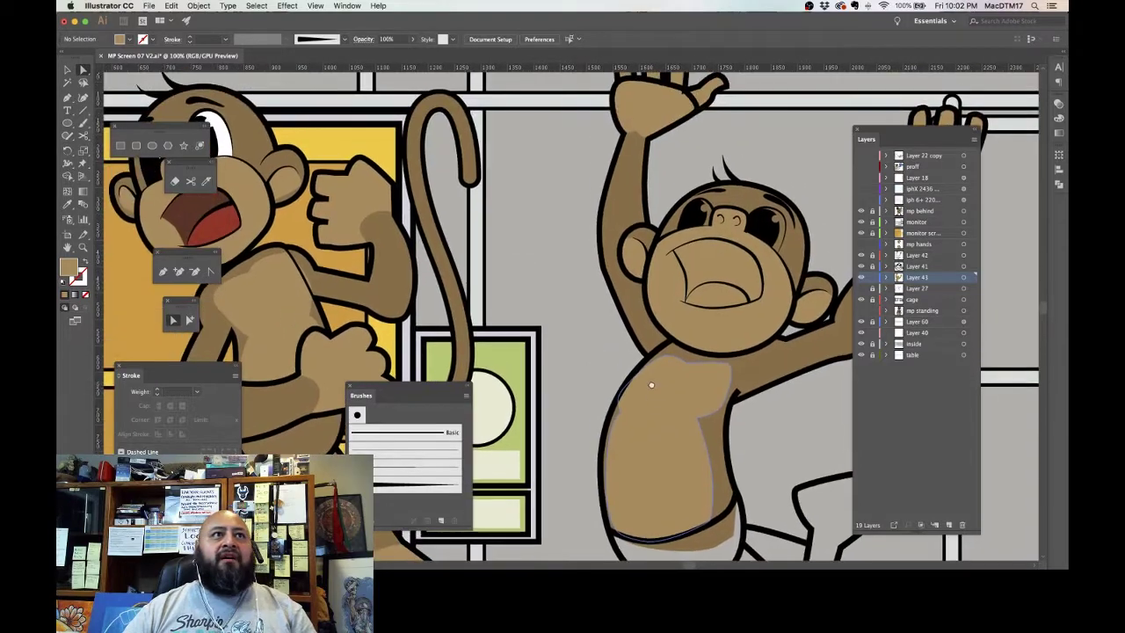
scroll(652, 384, "down", 7)
scroll(652, 384, "right", 5)
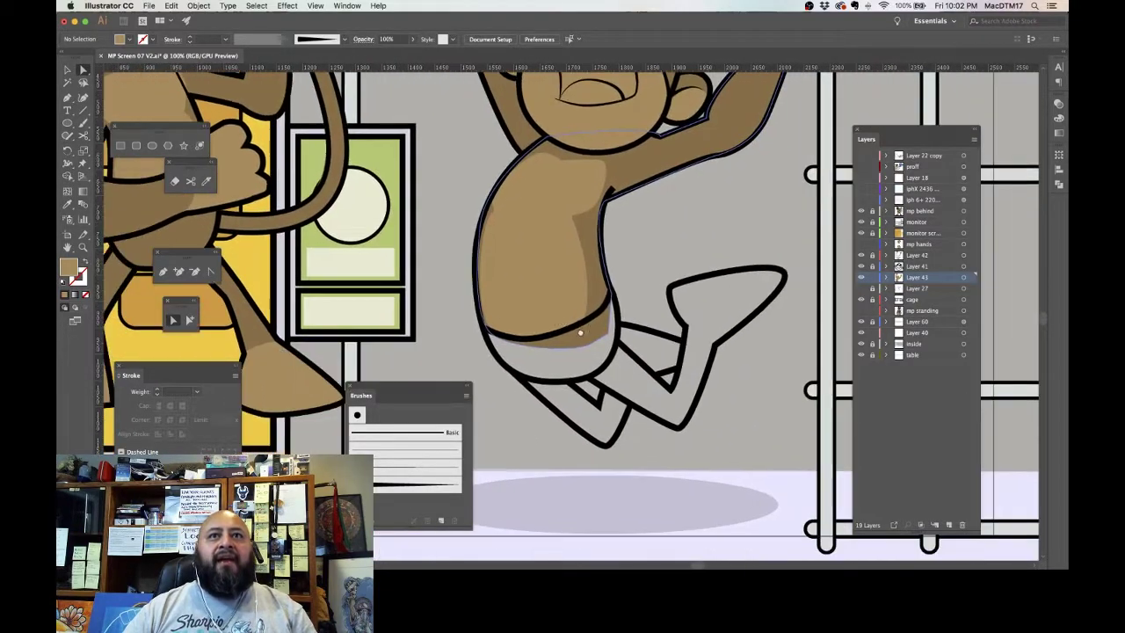
scroll(580, 332, "right", 2)
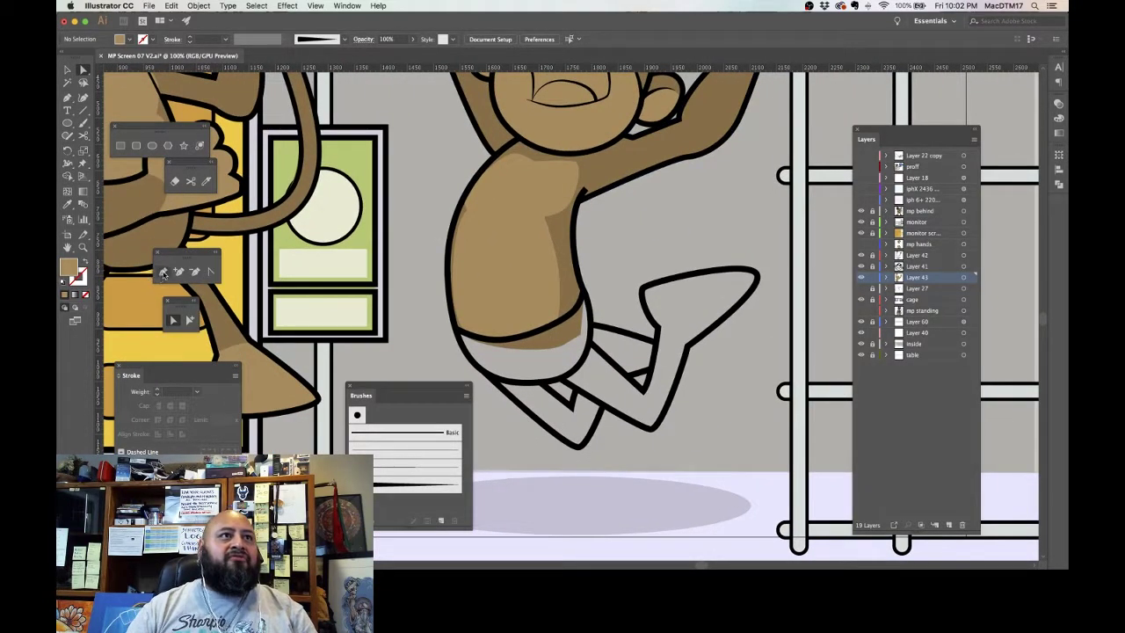
left_click(163, 272)
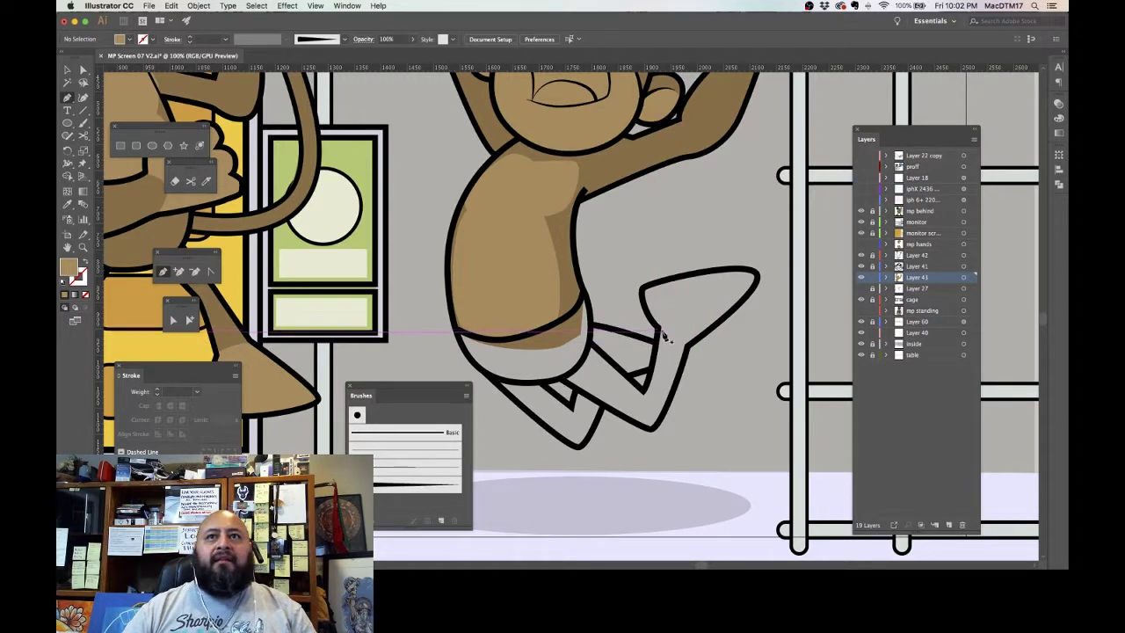
left_click(659, 330)
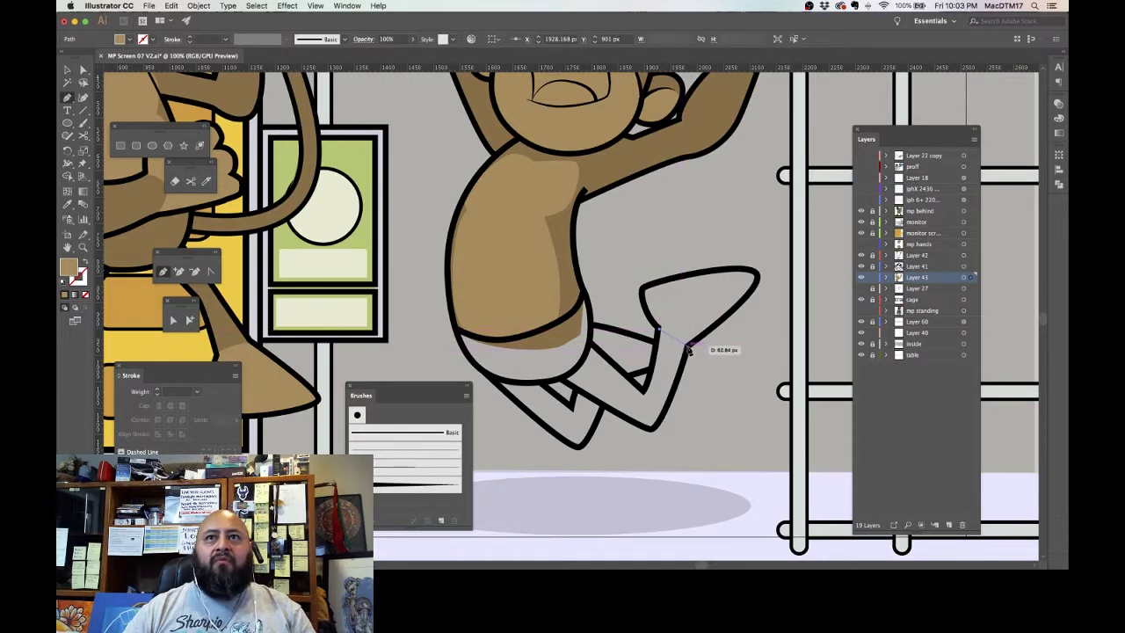
mouse_move(710, 345)
left_mouse_down()
mouse_move(759, 291)
mouse_move(756, 266)
mouse_move(644, 289)
mouse_move(665, 339)
left_mouse_up()
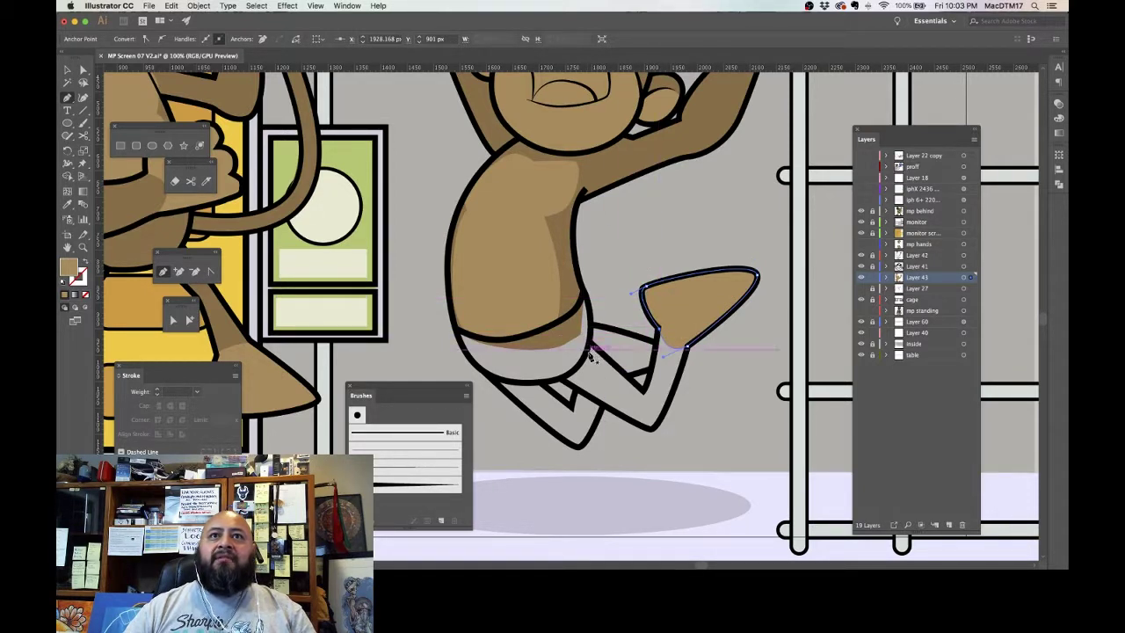
mouse_move(593, 354)
left_mouse_down()
mouse_move(589, 338)
mouse_move(641, 329)
mouse_move(665, 351)
mouse_move(664, 370)
mouse_move(616, 381)
mouse_move(582, 341)
left_mouse_up()
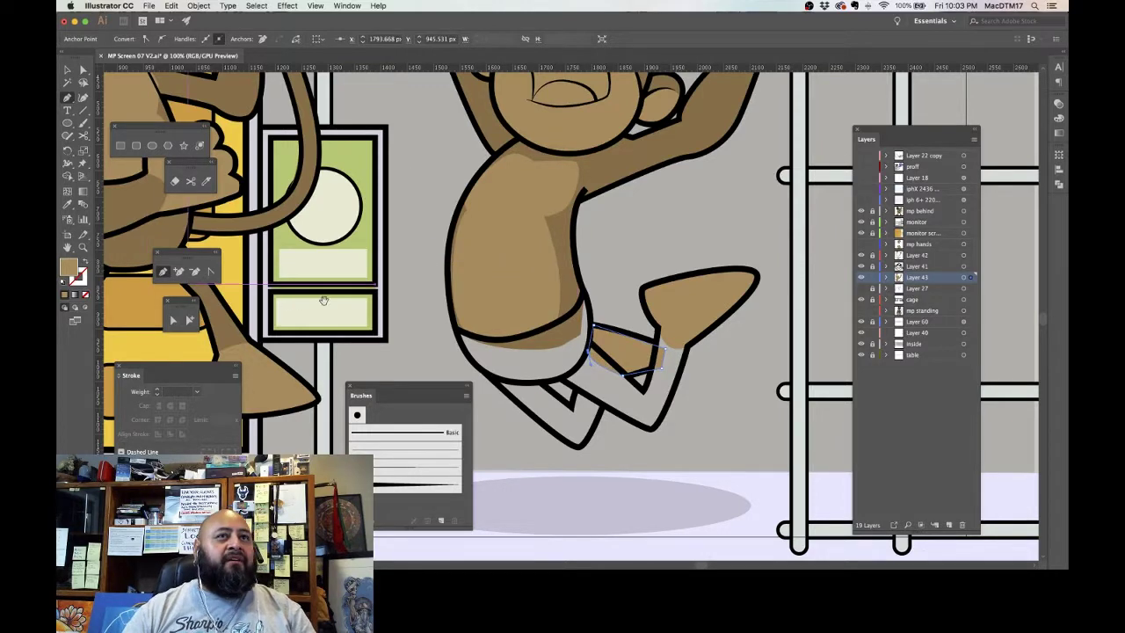
Step: Show the mp standing layer for reference and start the shorts shape at the waist, tracing the near leg to the far knee
scroll(379, 311, "right", 2)
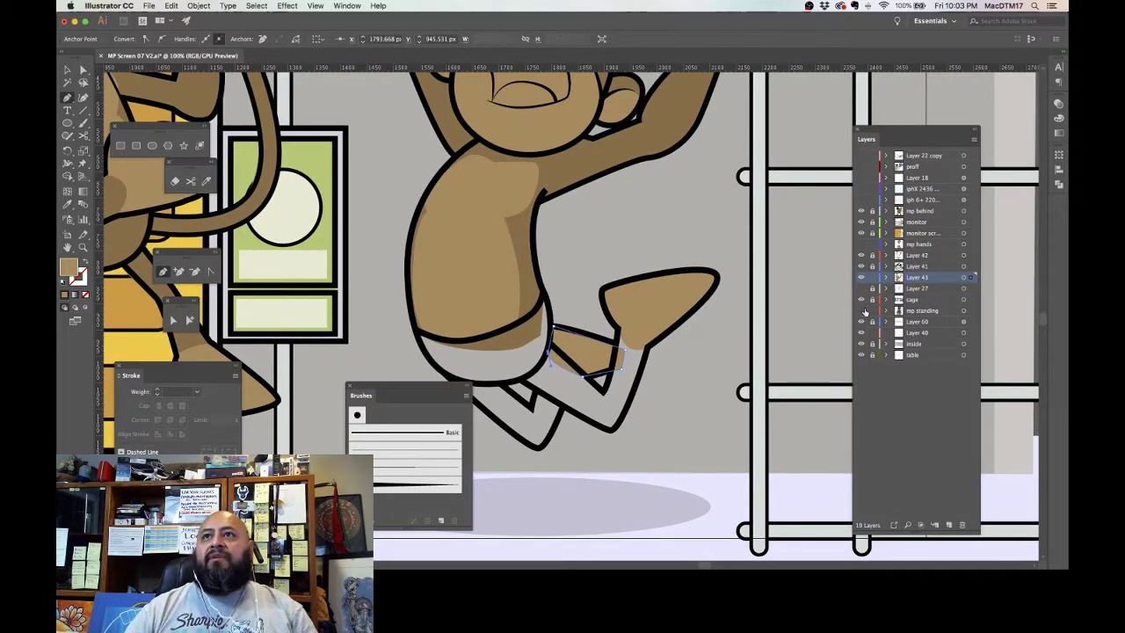
left_click(863, 311)
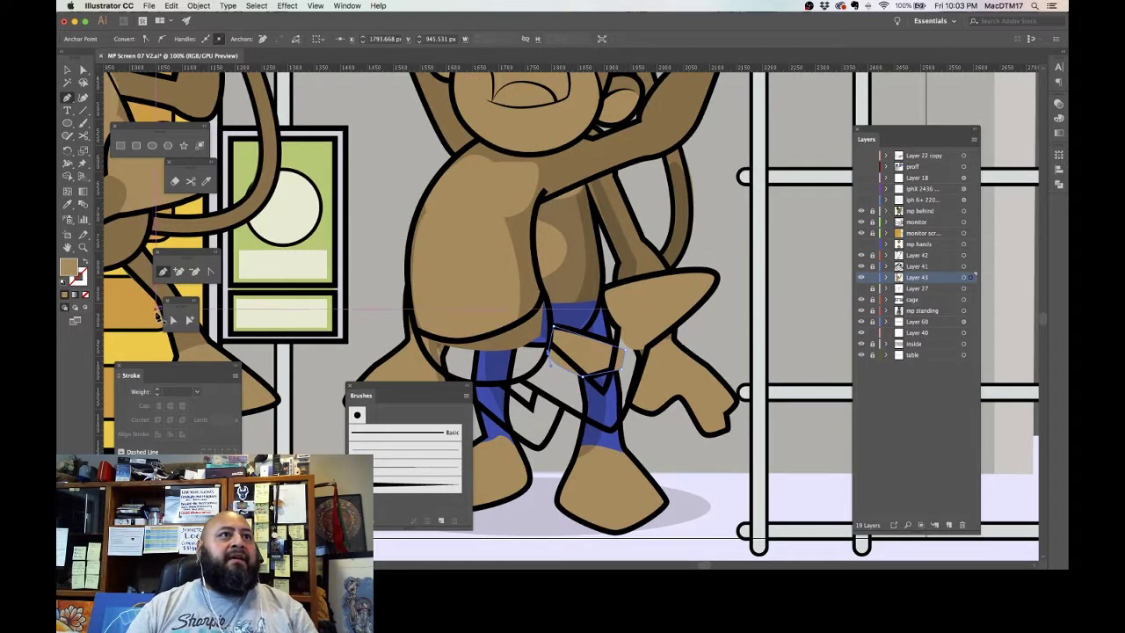
left_click(546, 299)
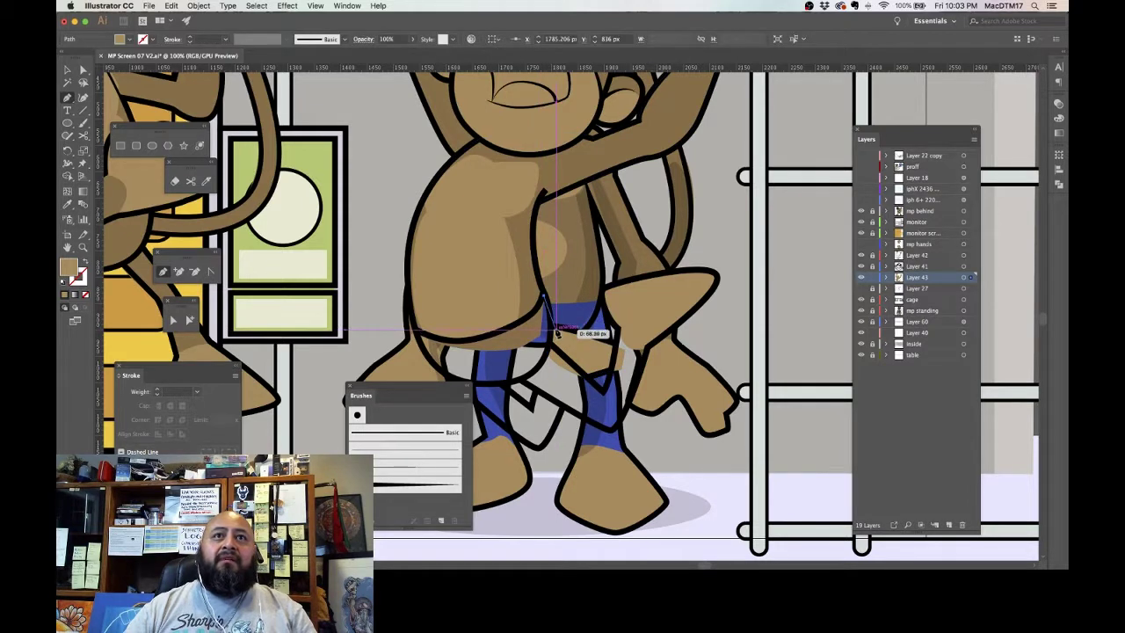
left_click_drag(551, 327, 651, 354)
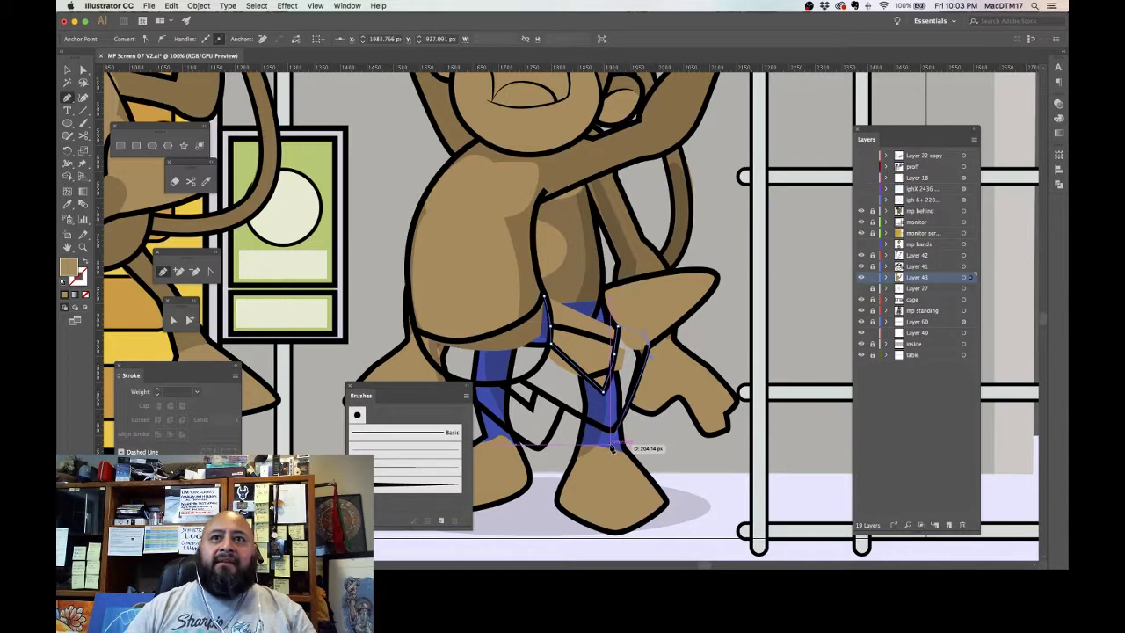
left_click_drag(613, 428, 603, 432)
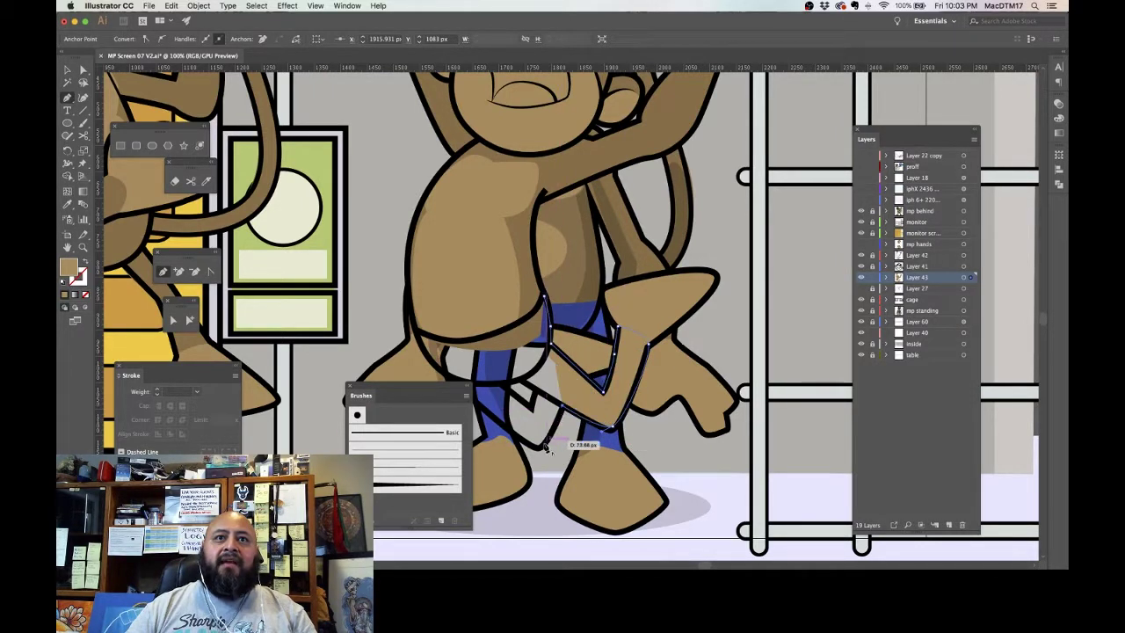
left_click_drag(546, 447, 659, 485)
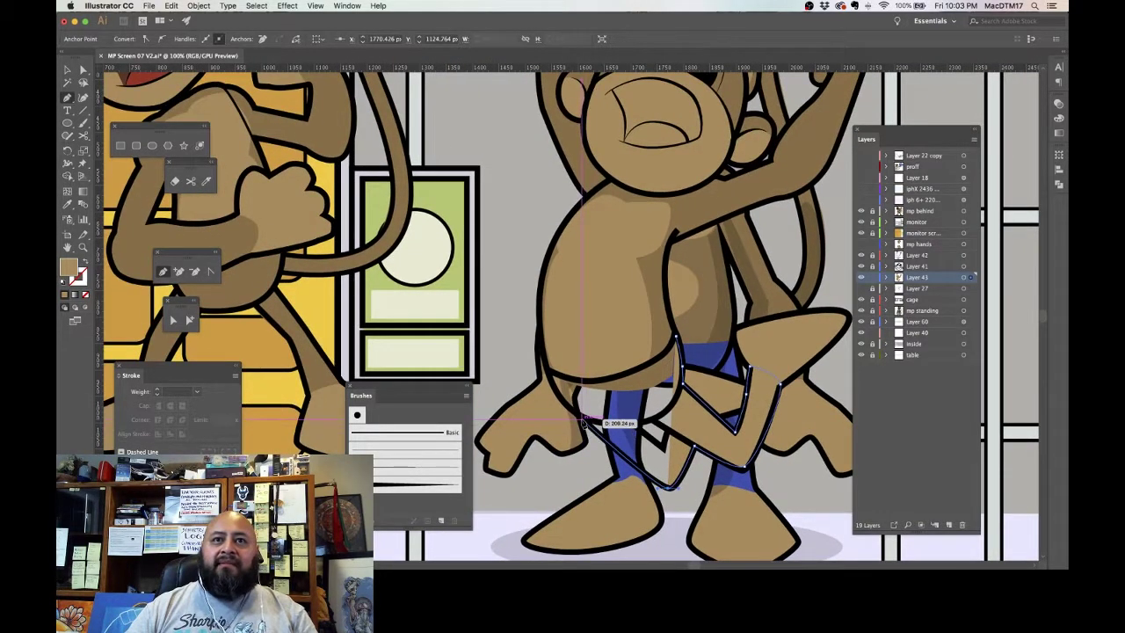
Step: Trace the shorts shape along the far thigh, the hip and the waistline, and close it at the waist
left_click(588, 427)
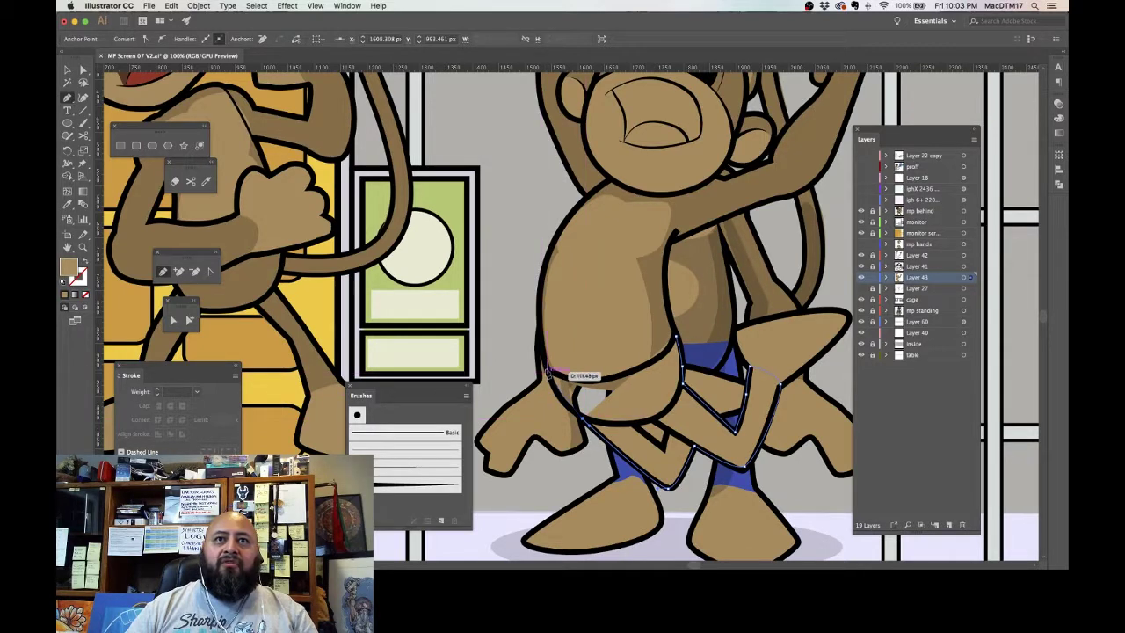
left_click_drag(547, 371, 538, 346)
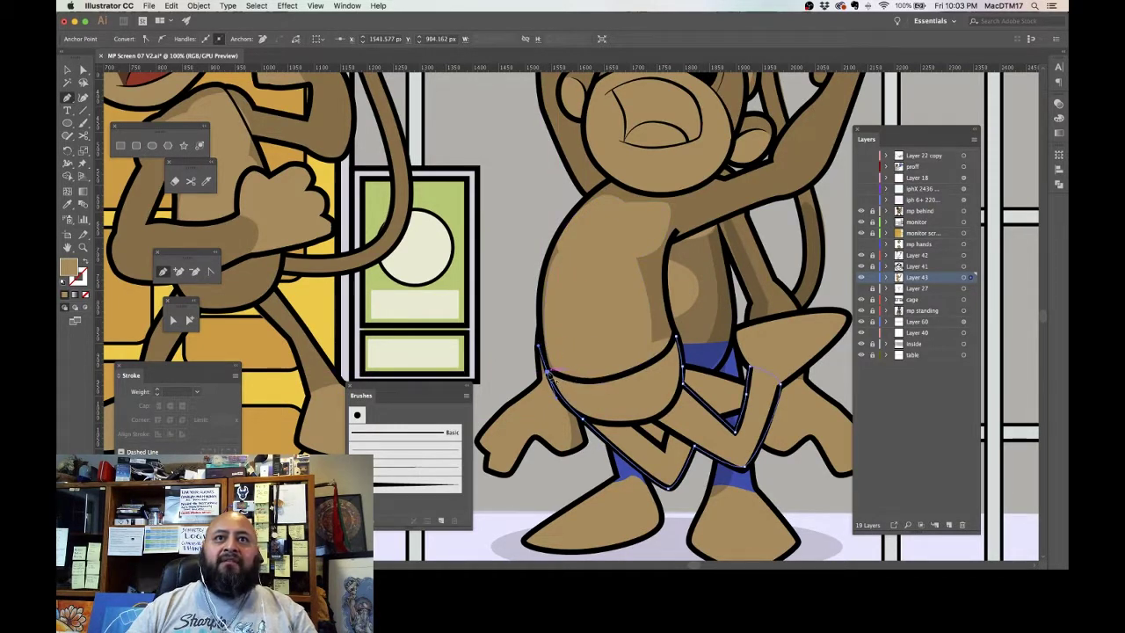
left_click_drag(622, 377, 665, 364)
left_click(677, 336)
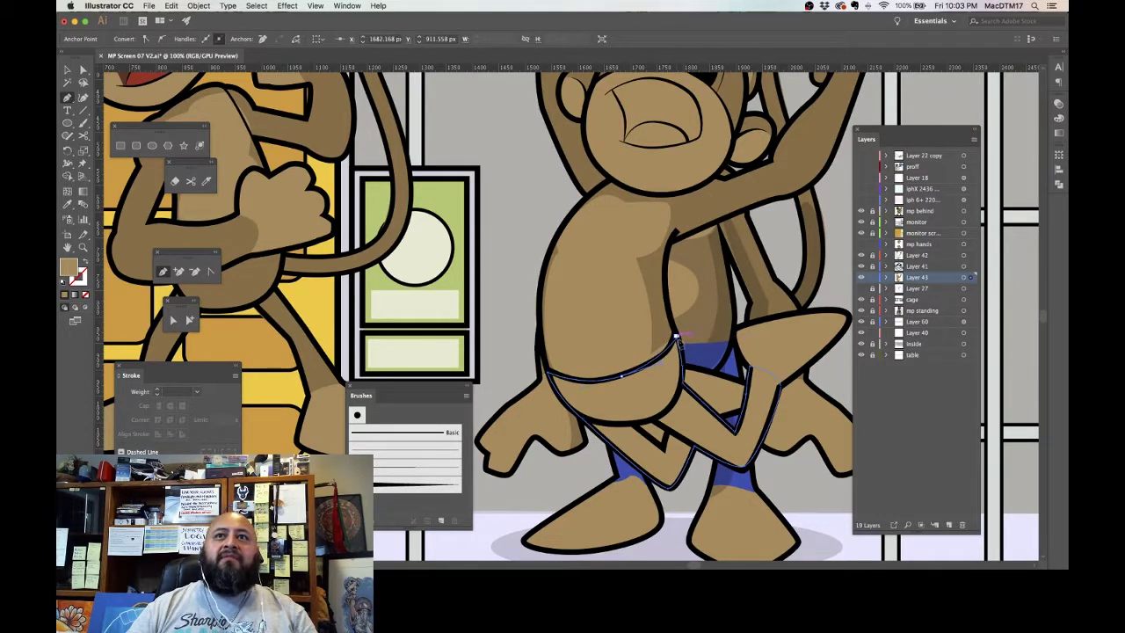
left_click_drag(755, 308, 717, 366)
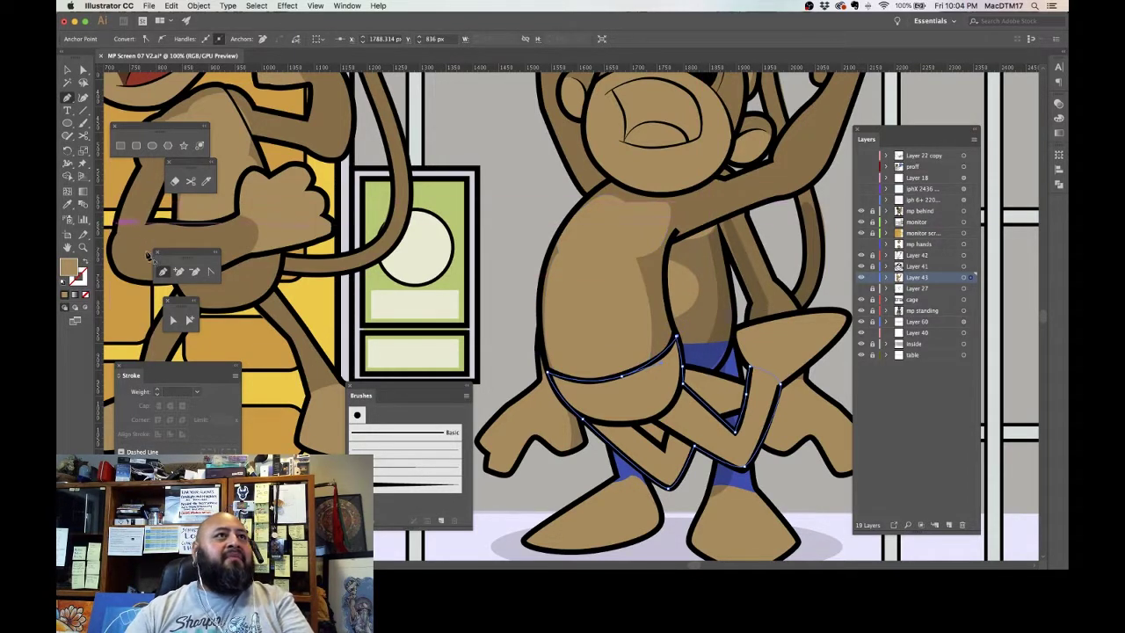
Step: Fill the shorts with the blue sampled from the standing monkey's shorts, deselect them and hide the mp standing layer
left_click(71, 205)
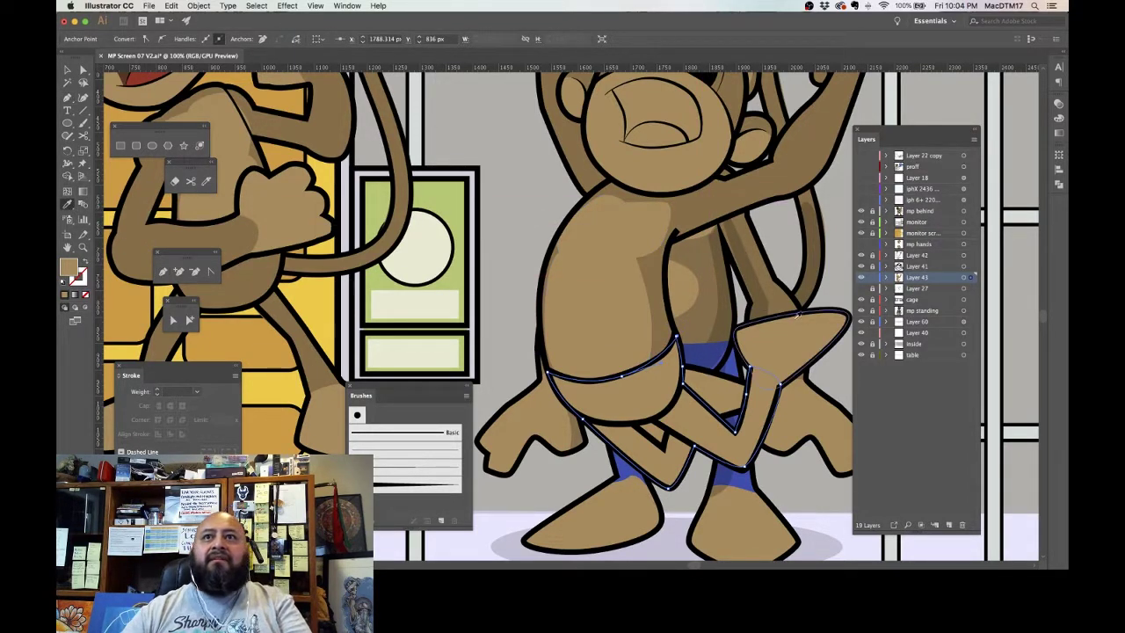
left_click(730, 366)
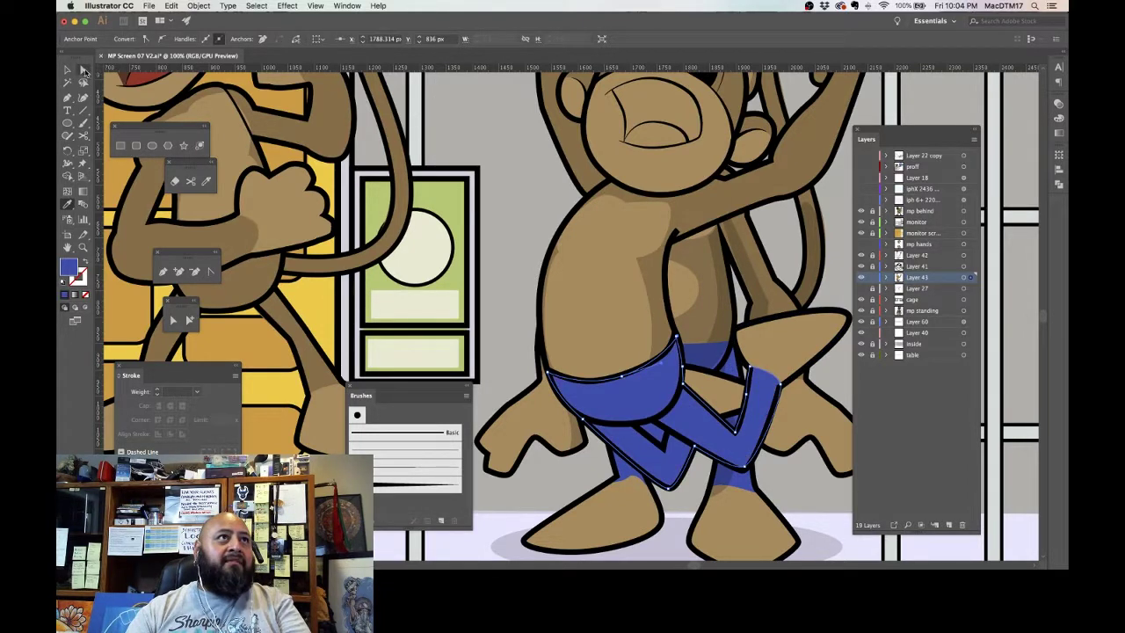
left_click(83, 70)
left_click(446, 121)
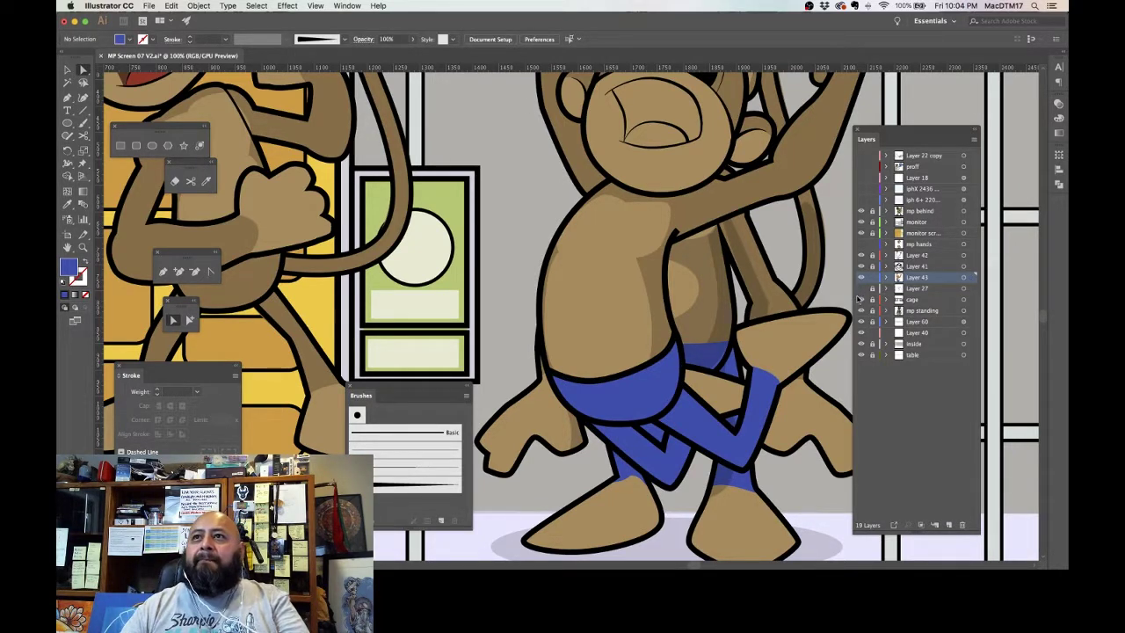
left_click(860, 310)
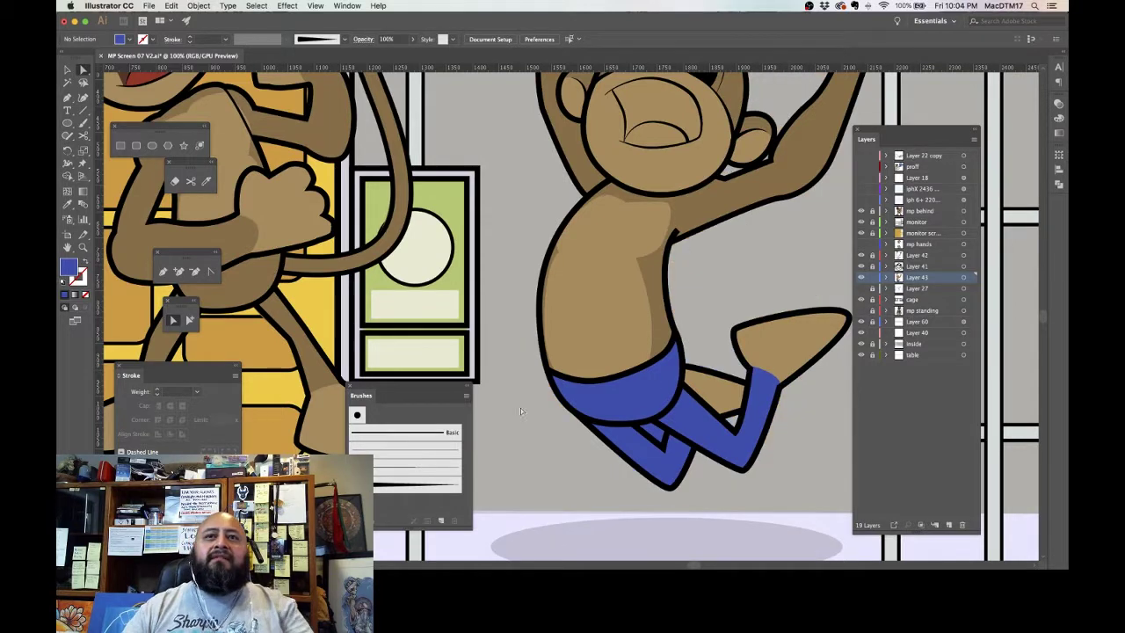
Step: Draw a small closed shape over the triangular gap between the jumping monkey's far thigh and lower leg
left_click(163, 272)
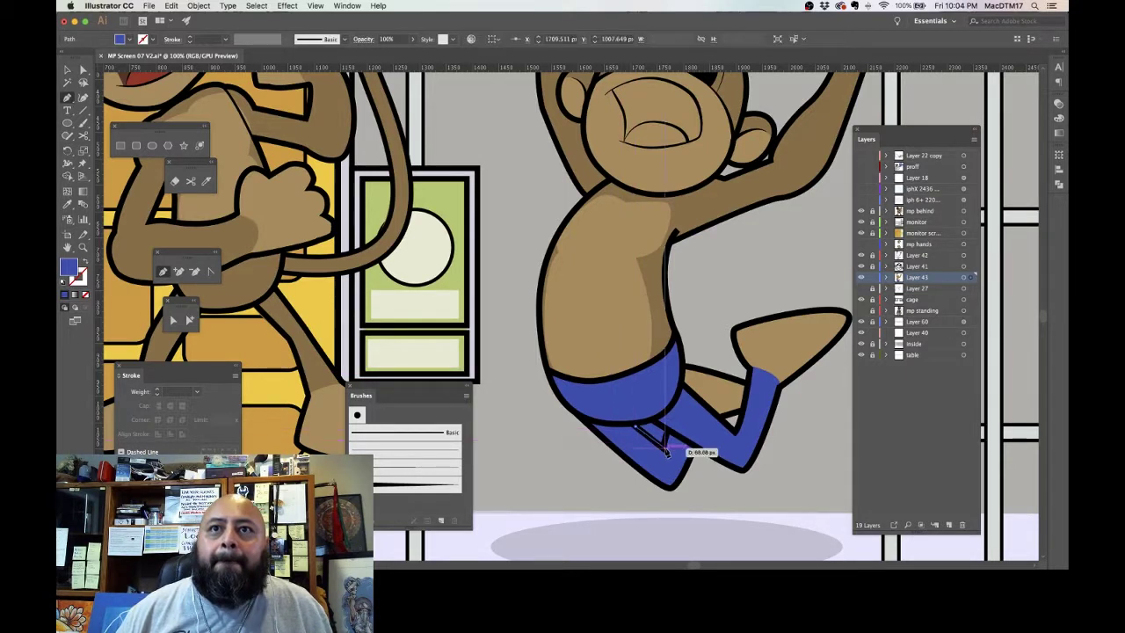
left_click_drag(636, 426, 667, 439)
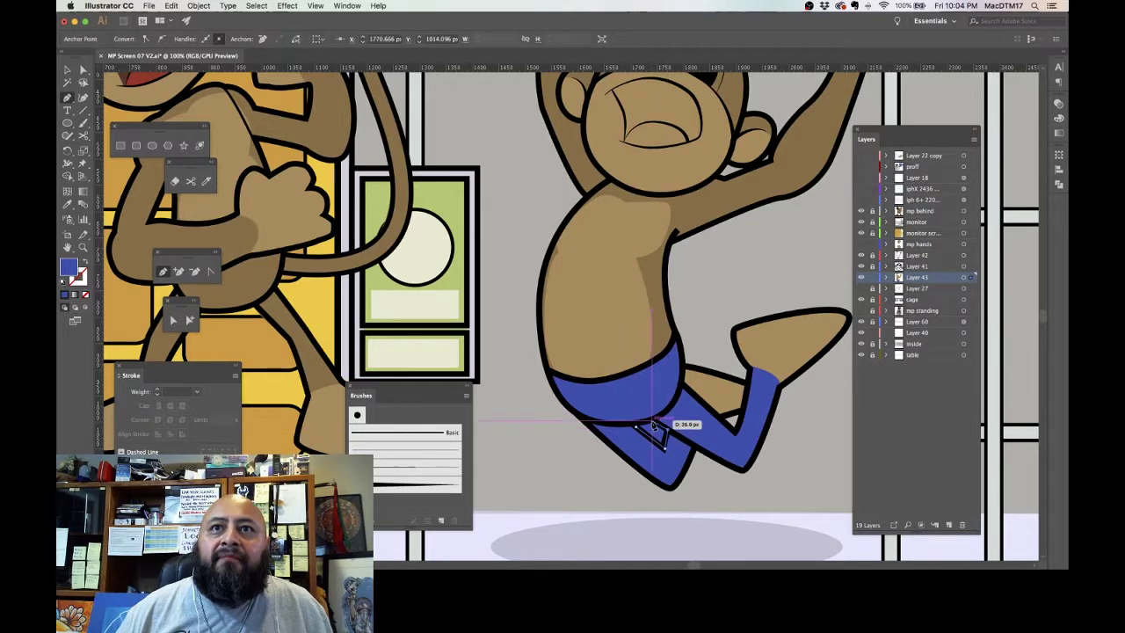
left_click(653, 420)
left_click(636, 427)
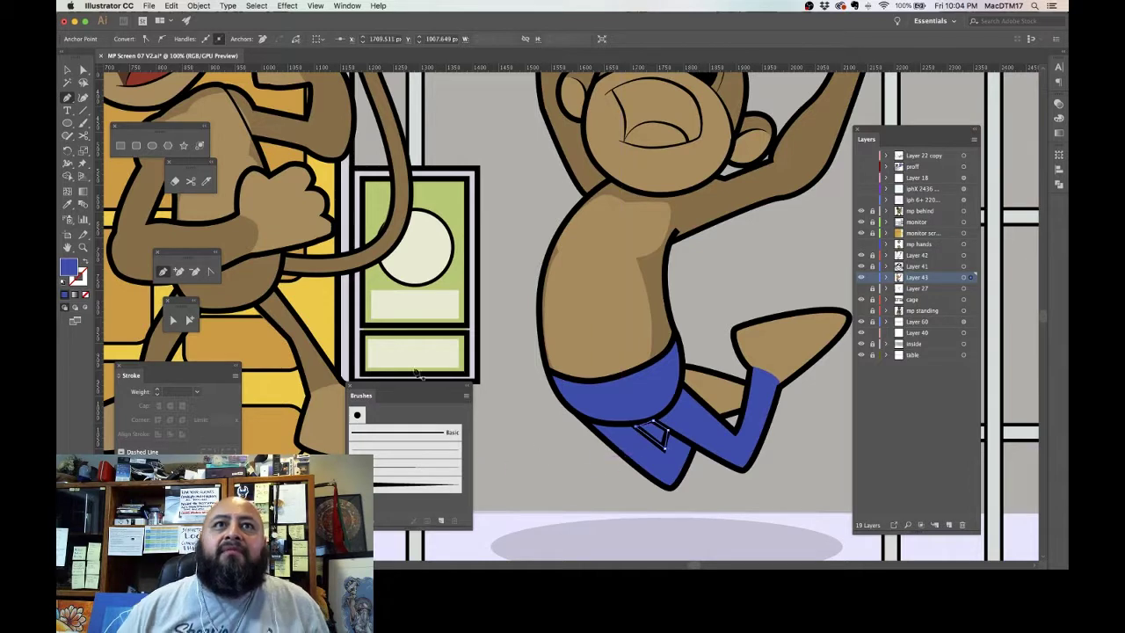
Step: Subtract the small triangular shape between the legs from the jumping monkey's blue pants using Pathfinder Minus Front, and deselect
key("a")
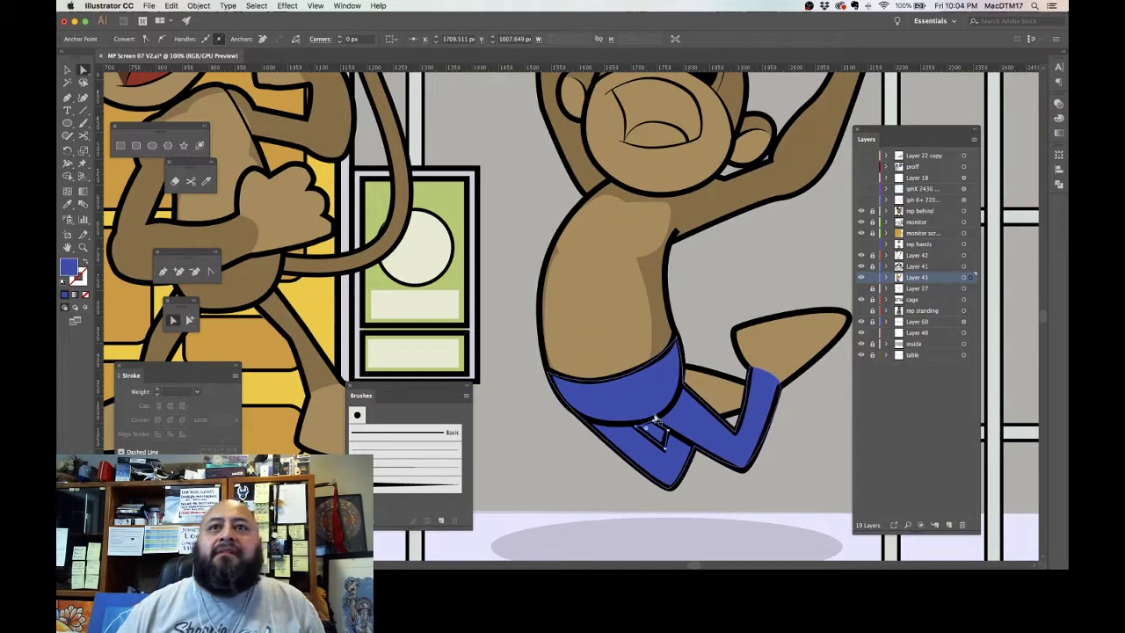
left_click(653, 401)
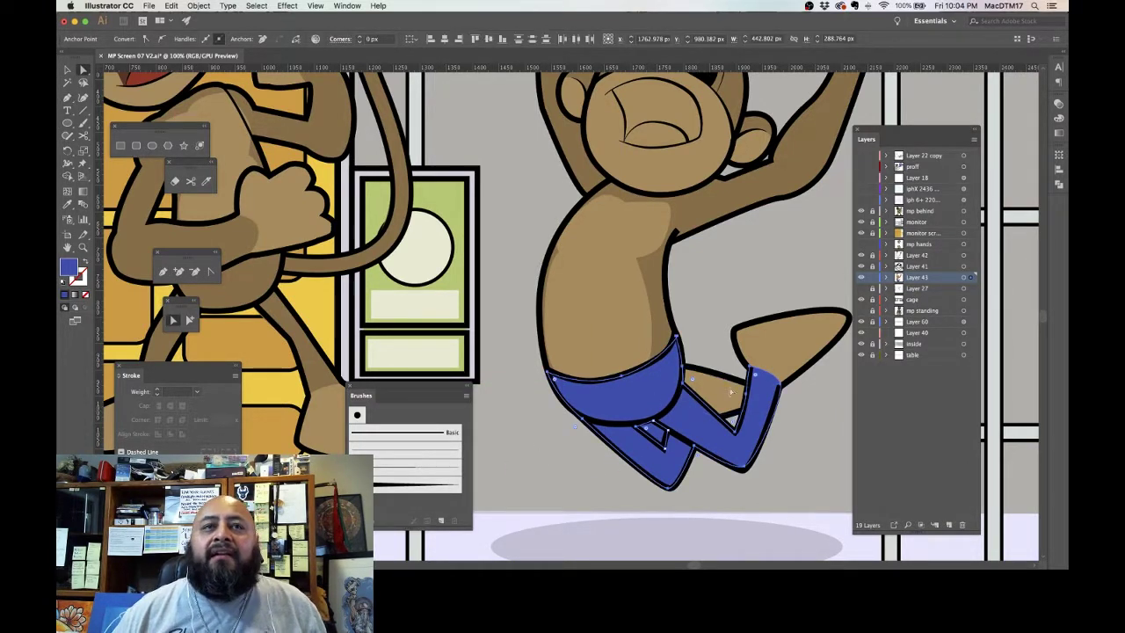
left_click(1057, 186)
left_click(949, 179)
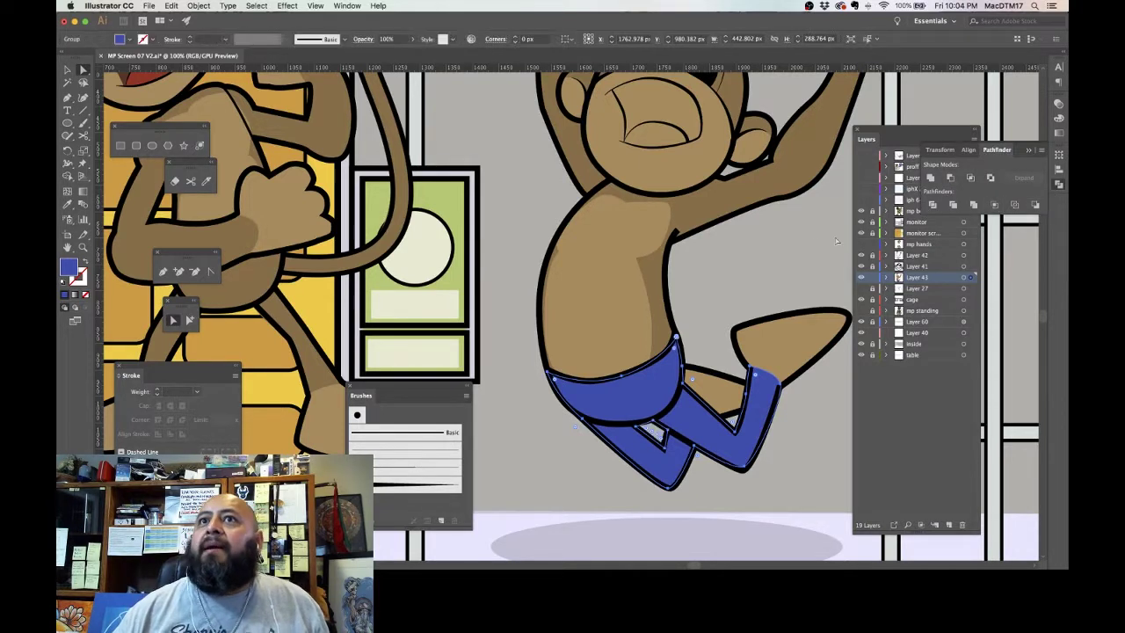
left_click(746, 278)
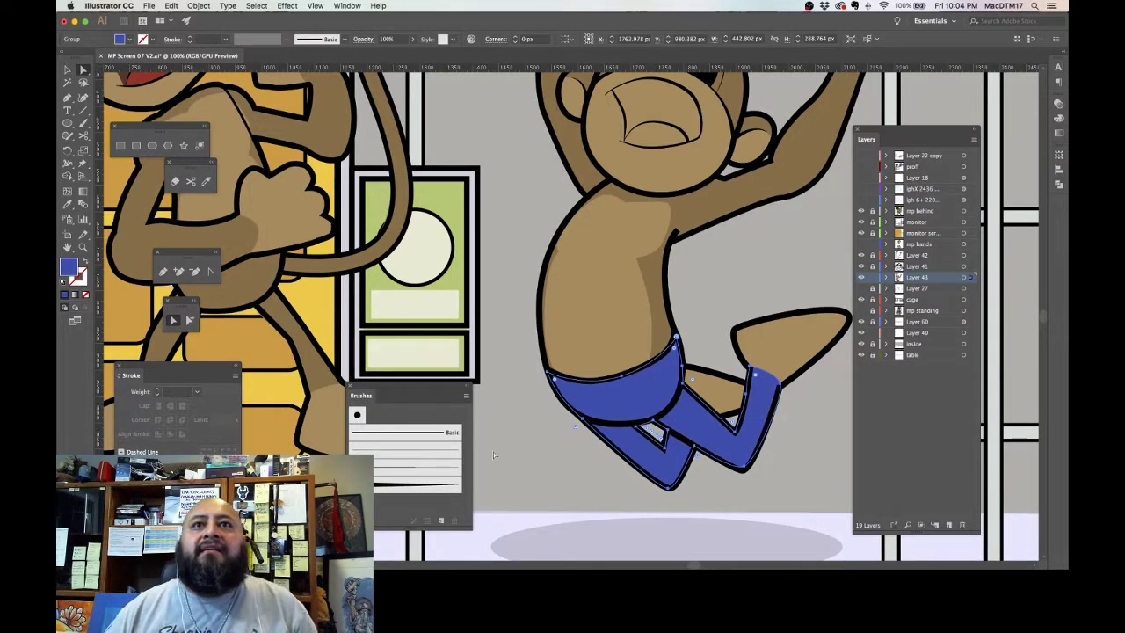
left_click(567, 485)
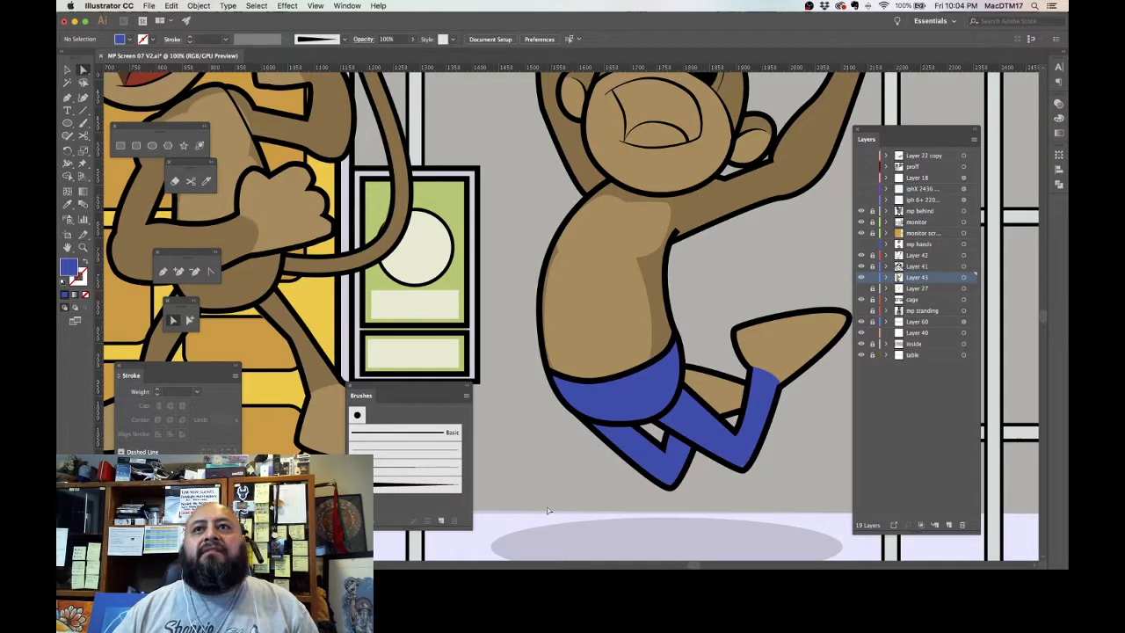
Step: Examine the jumping monkey's pants within the whole cage scene, and inspect its face closely
key("super+minus")
key("super+minus")
key("super+minus")
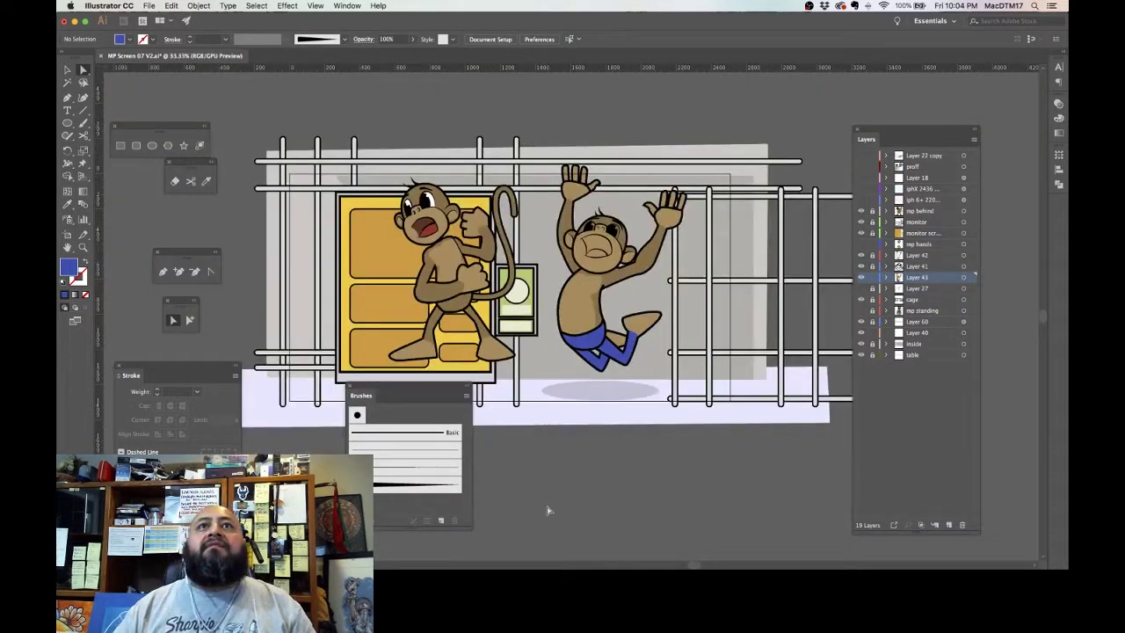
key("super+plus")
key("super+plus")
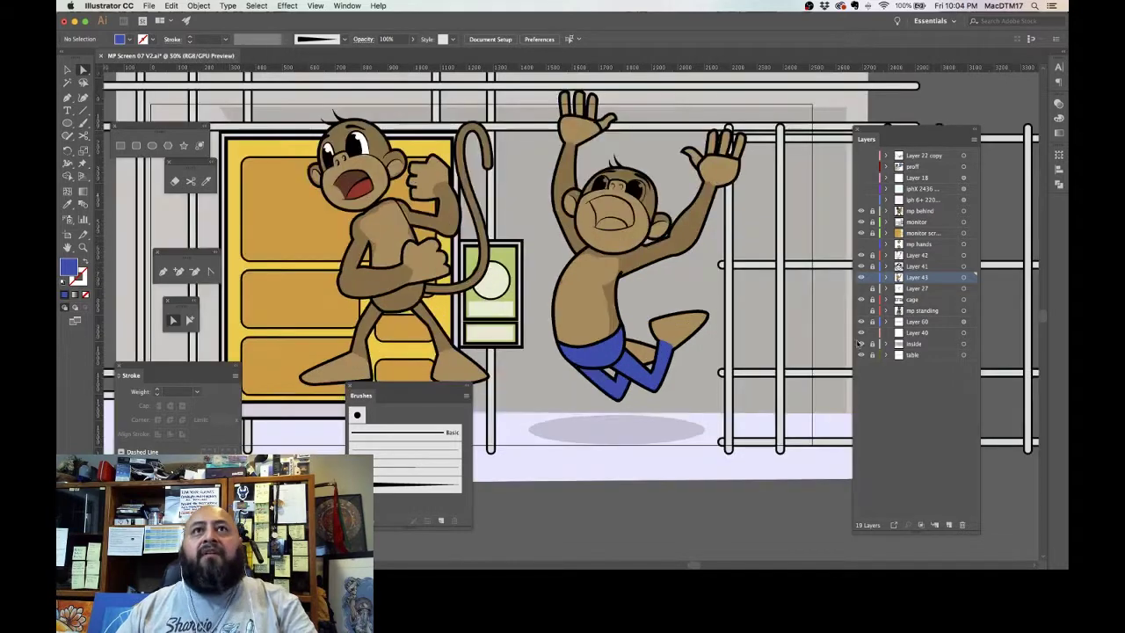
scroll(734, 268, "up", 3)
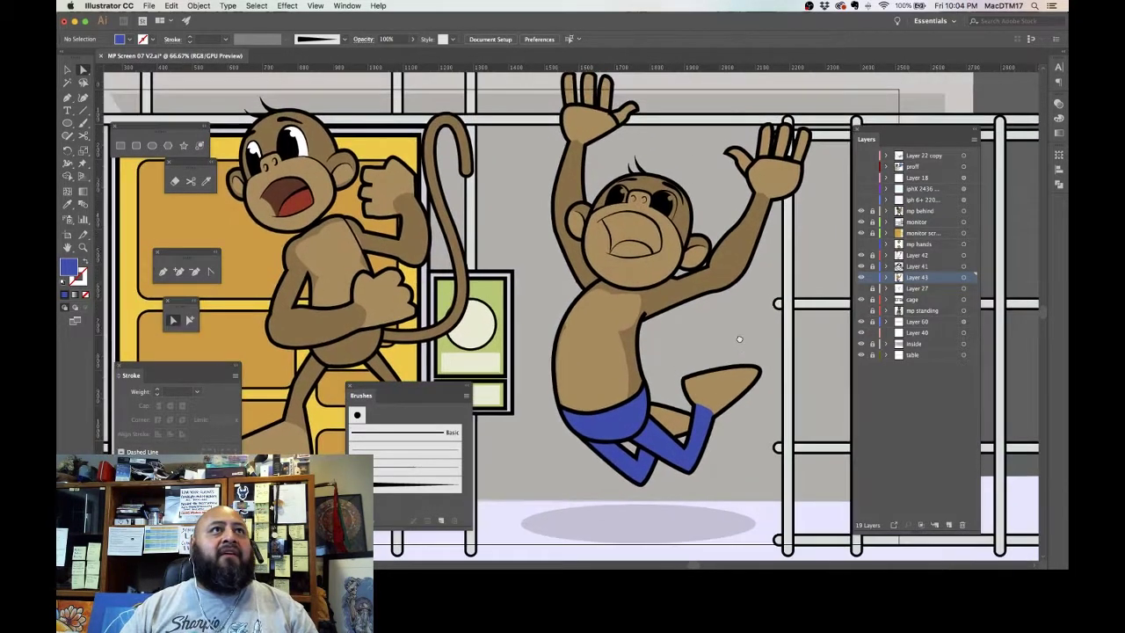
key("super+plus")
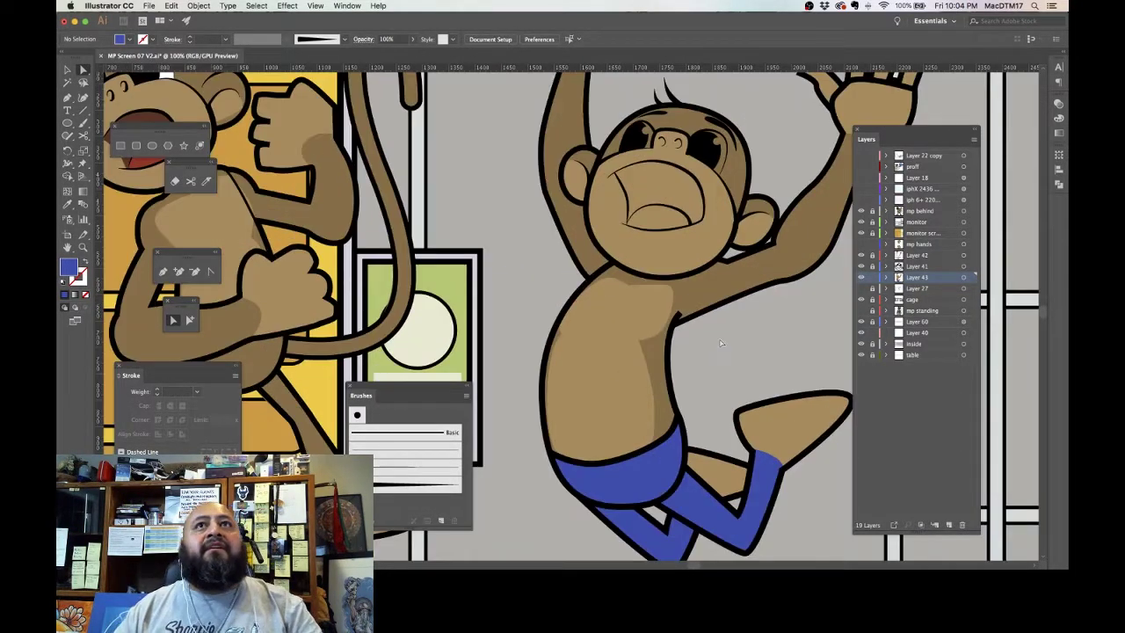
scroll(719, 370, "up", 3)
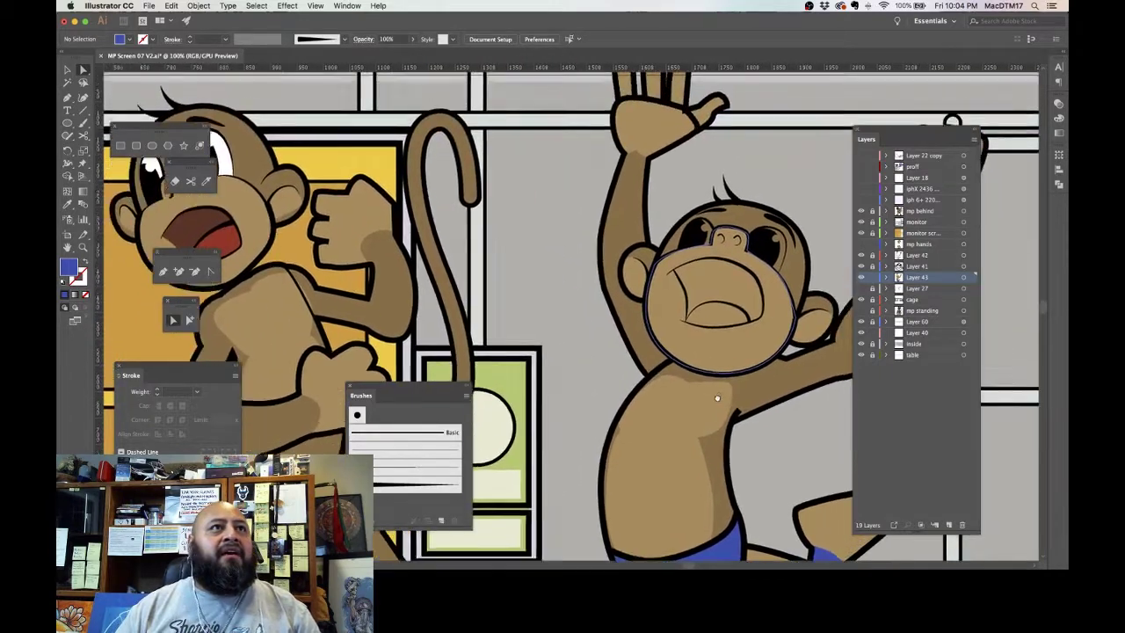
left_click_drag(717, 398, 713, 402)
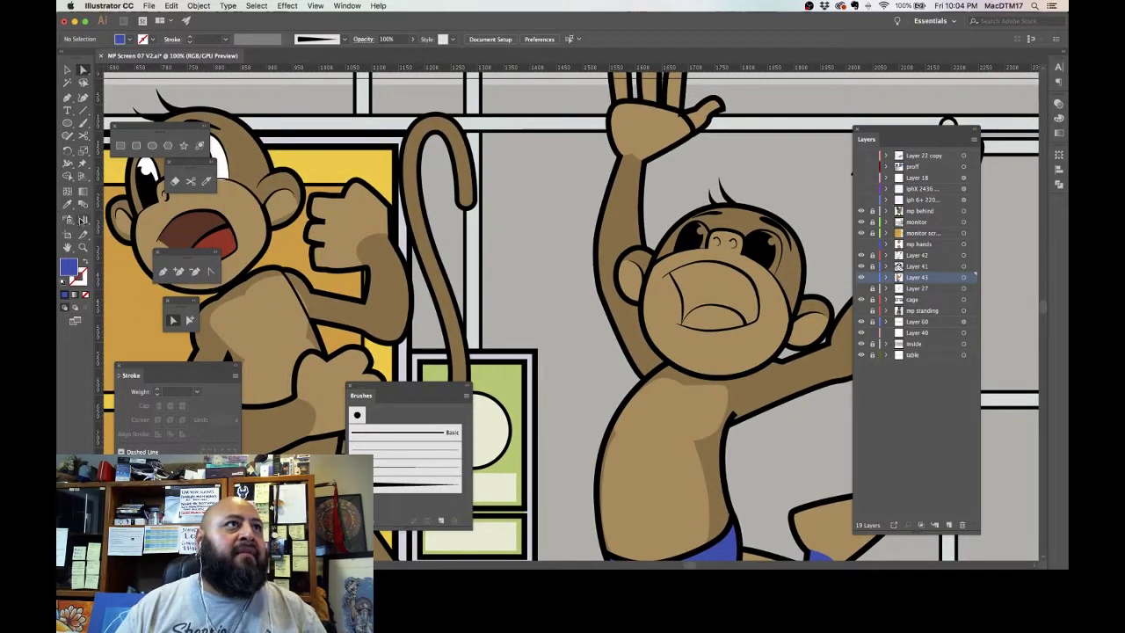
Step: Trace the inside of the jumping monkey's open mouth with the Pen tool as a closed filled shape
left_click(162, 274)
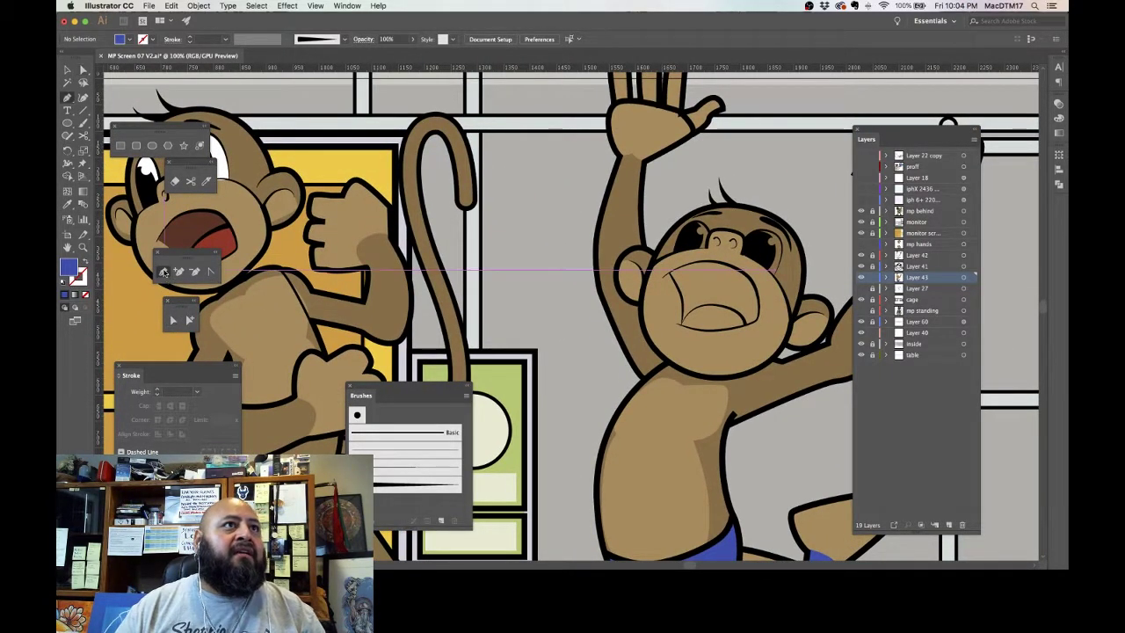
scroll(701, 321, "up", 5)
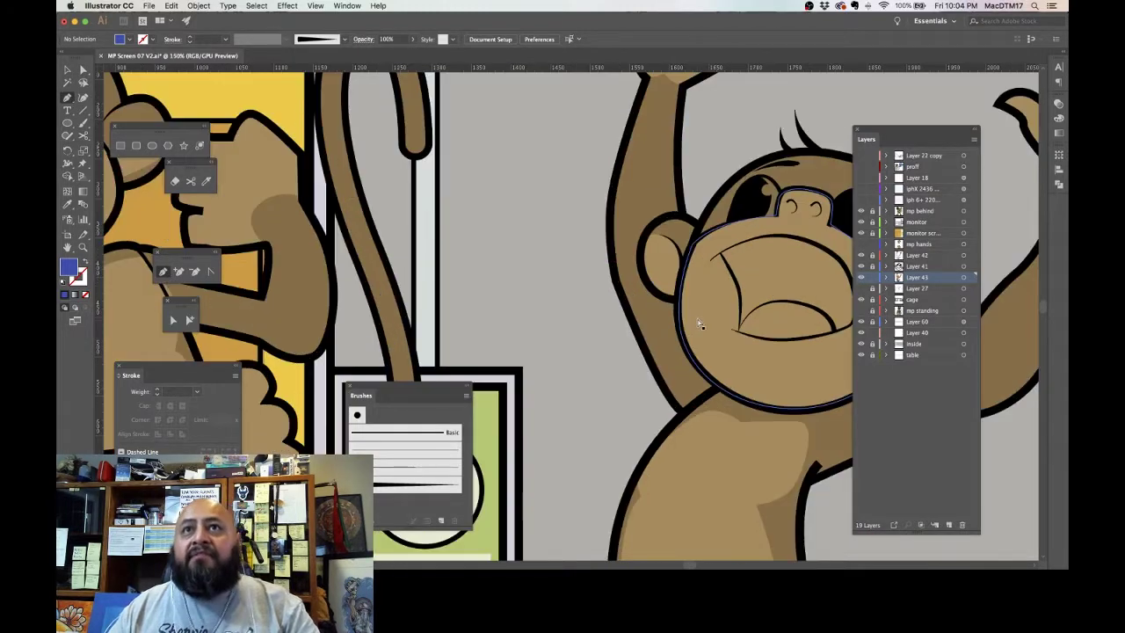
scroll(665, 317, "right", 3)
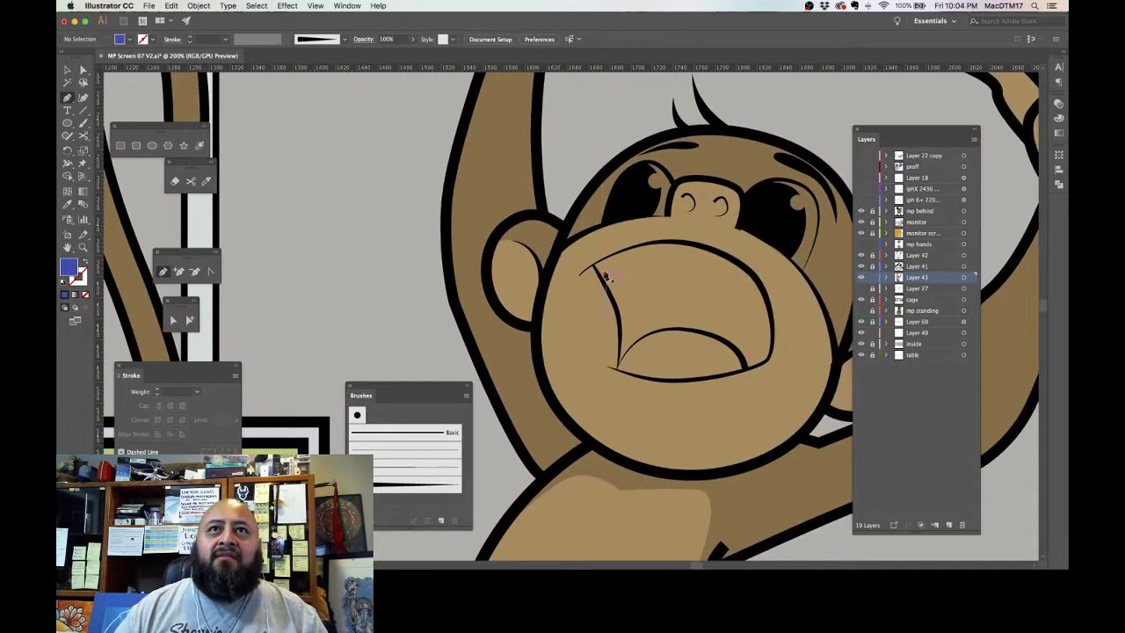
mouse_move(599, 274)
left_mouse_down()
mouse_move(623, 372)
mouse_move(753, 372)
mouse_move(773, 359)
left_mouse_up()
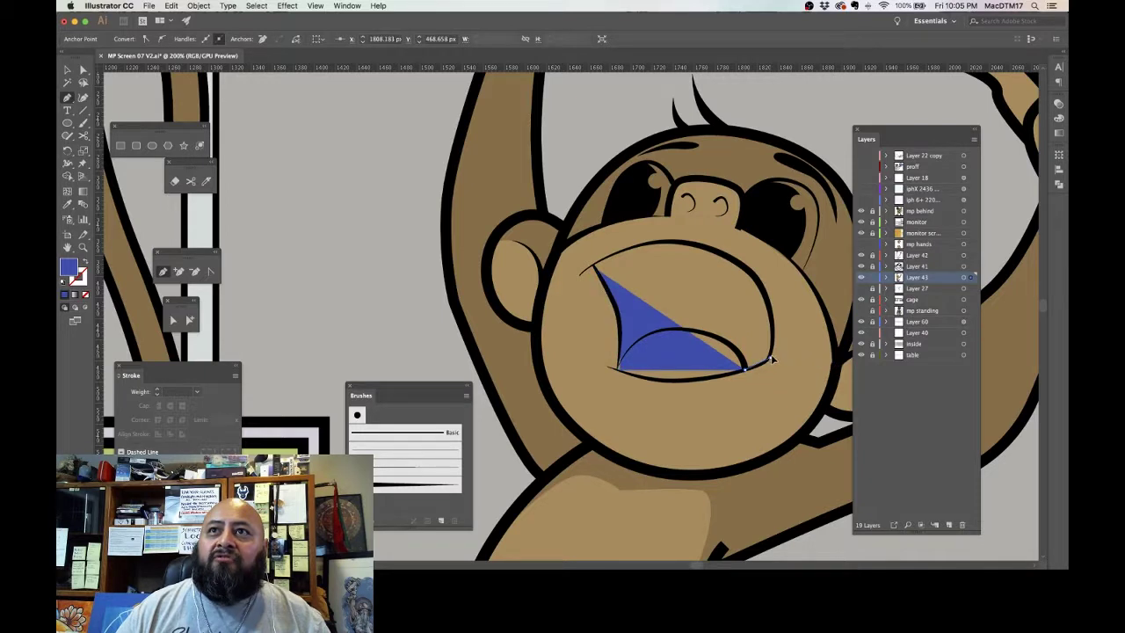
left_click(771, 355)
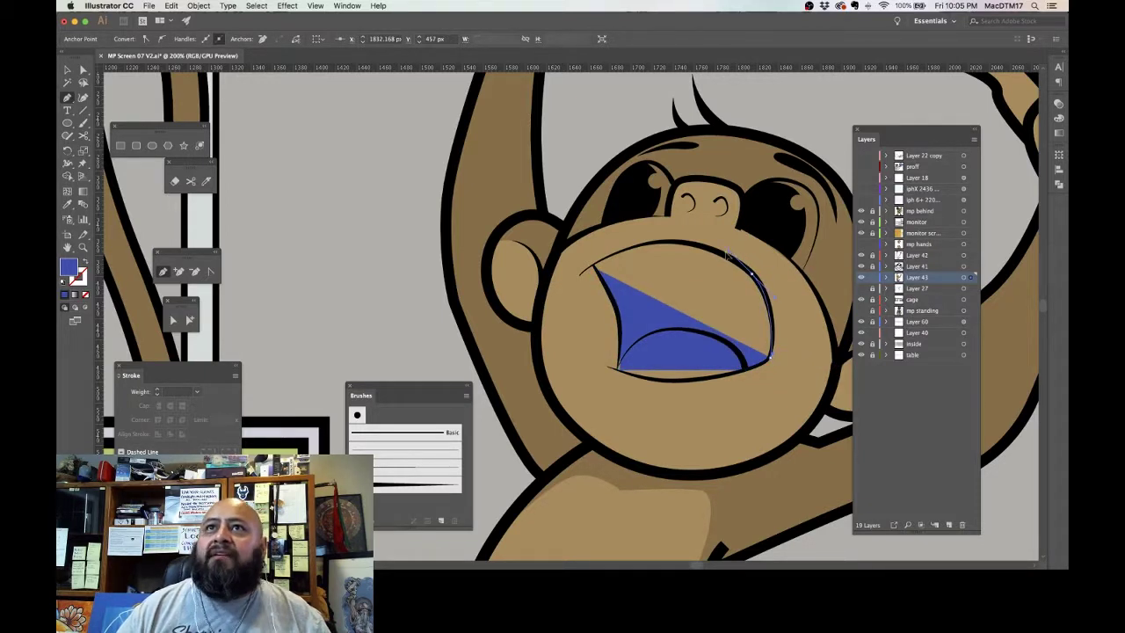
left_click_drag(727, 253, 594, 272)
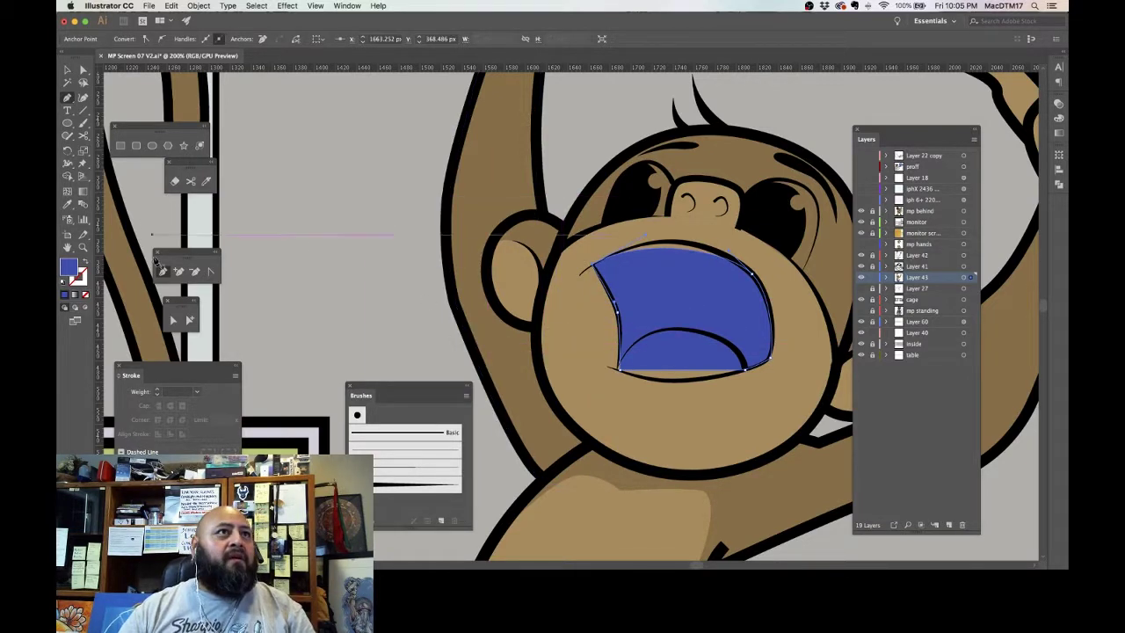
Step: Fill the mouth shape with the dark brown sampled from the standing monkey's mouth
left_click(68, 205)
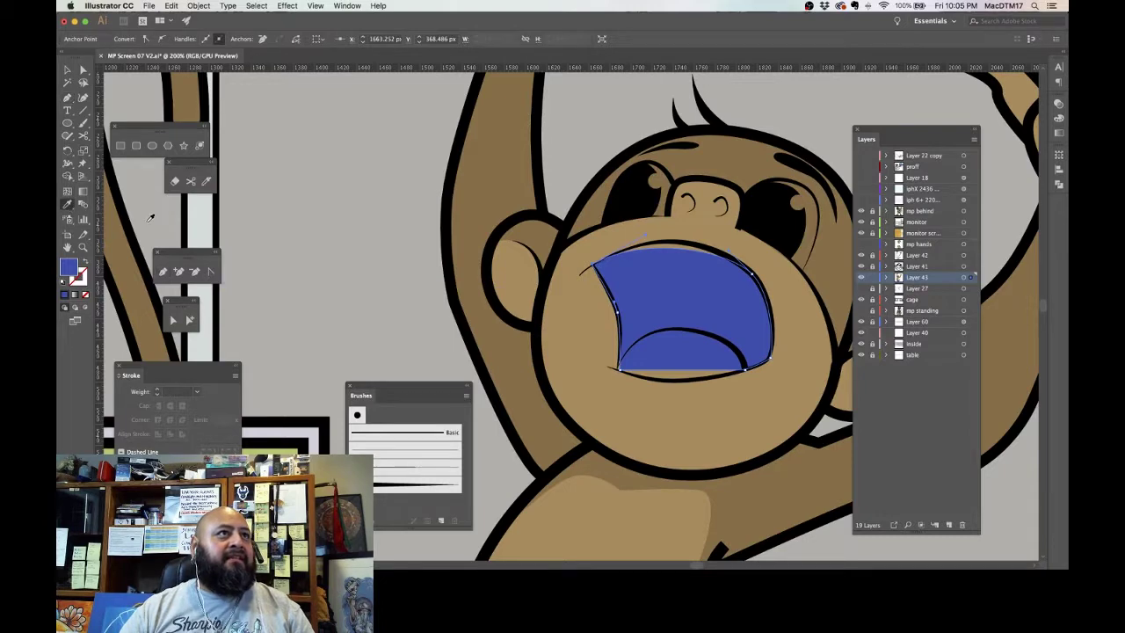
scroll(149, 218, "left", 15)
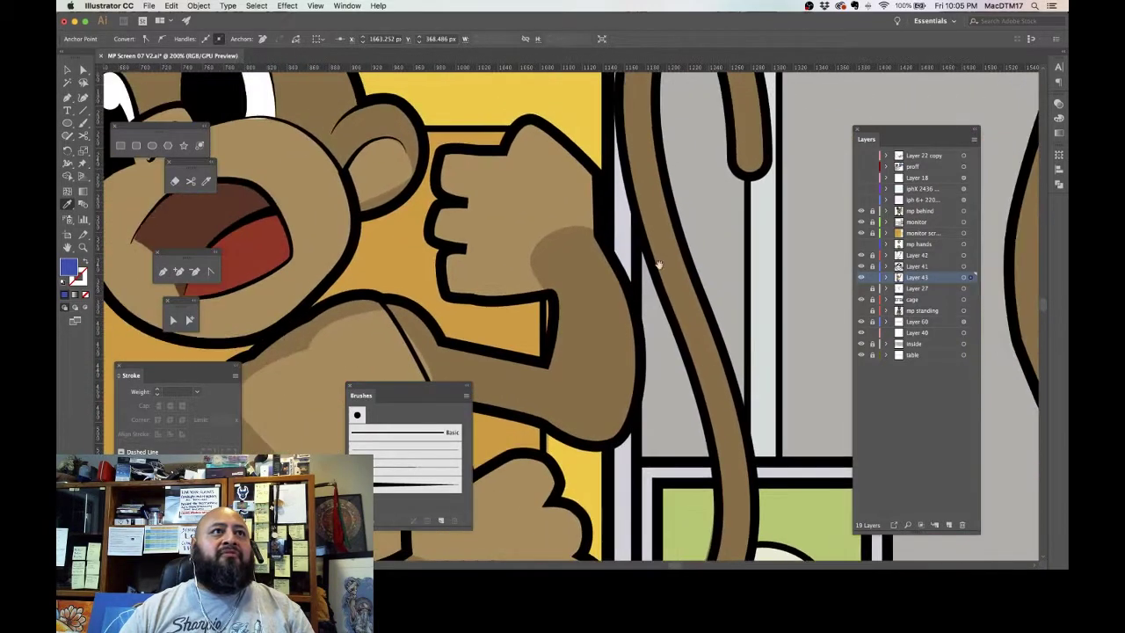
left_click(234, 197)
scroll(691, 209, "right", 10)
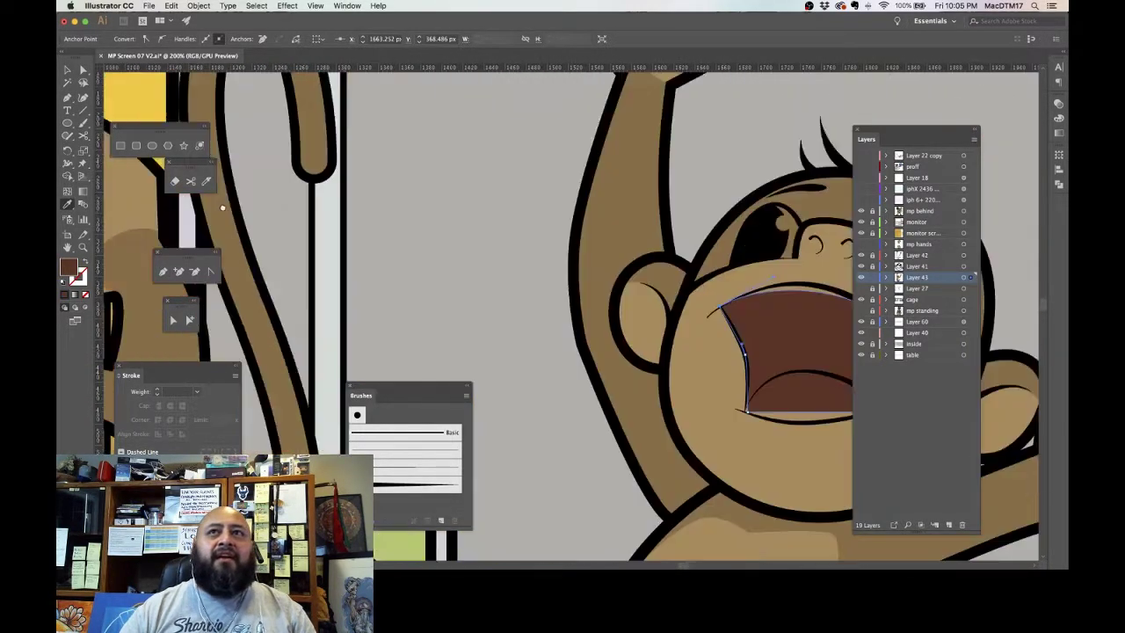
scroll(400, 219, "right", 5)
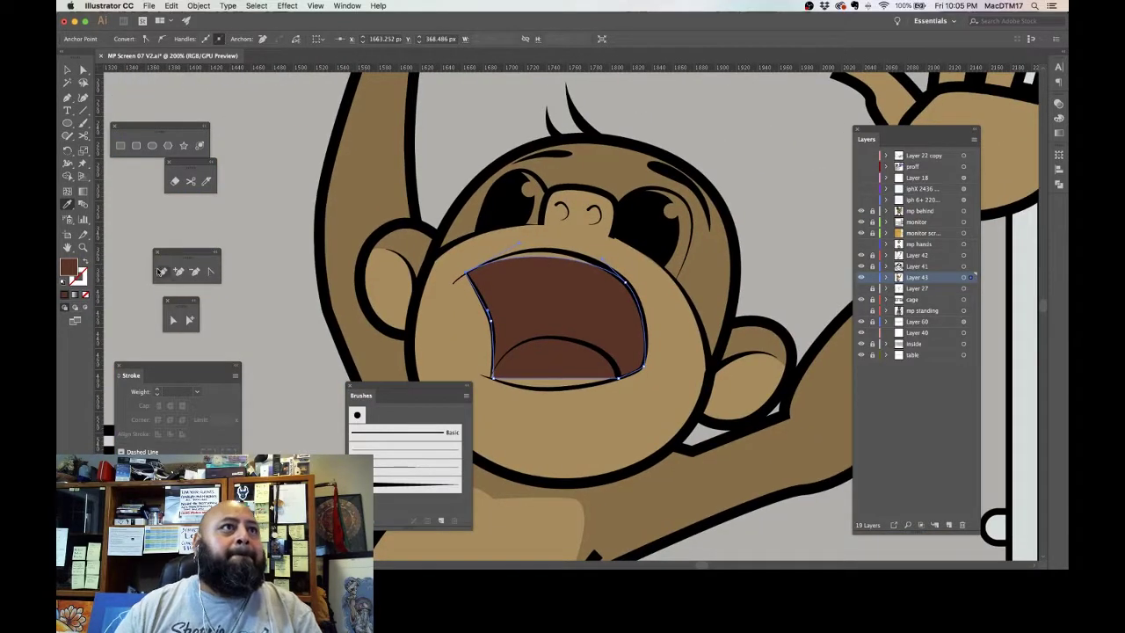
Step: Adjust the mouth shape's anchor points with the Direct Selection tool so its edges fit the black mouth outline
left_click(174, 319)
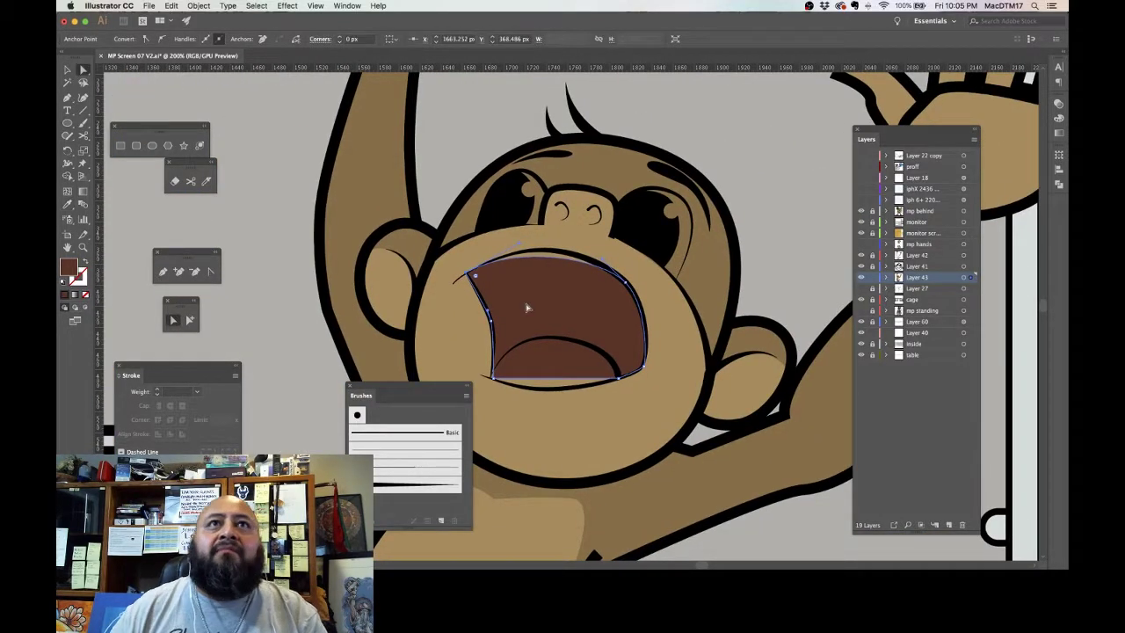
left_click_drag(631, 287, 617, 278)
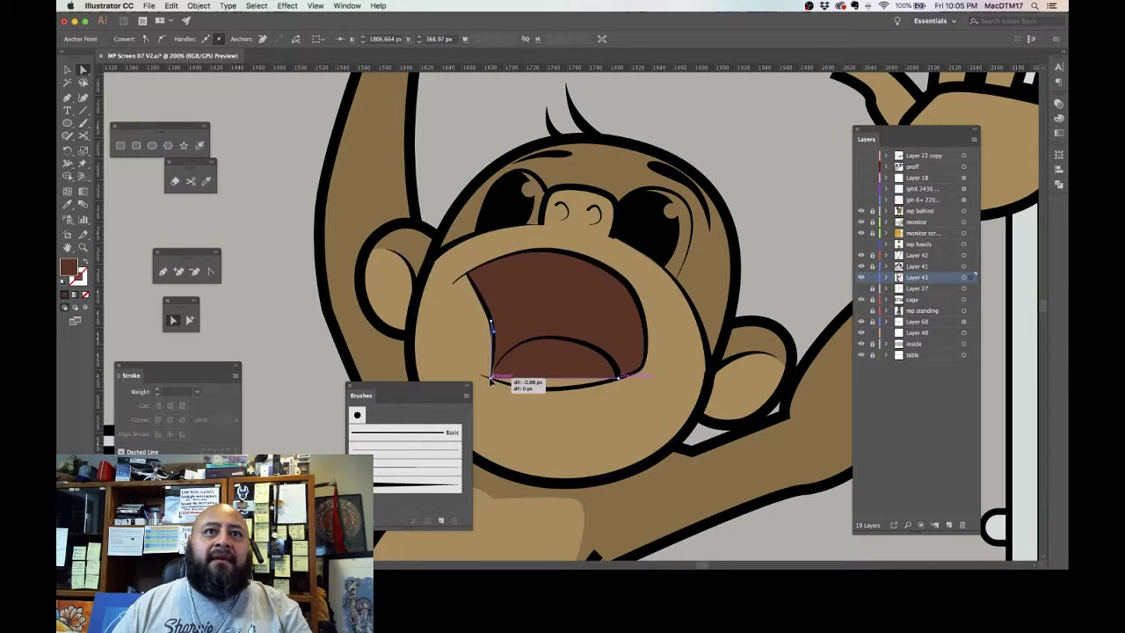
left_click(497, 373)
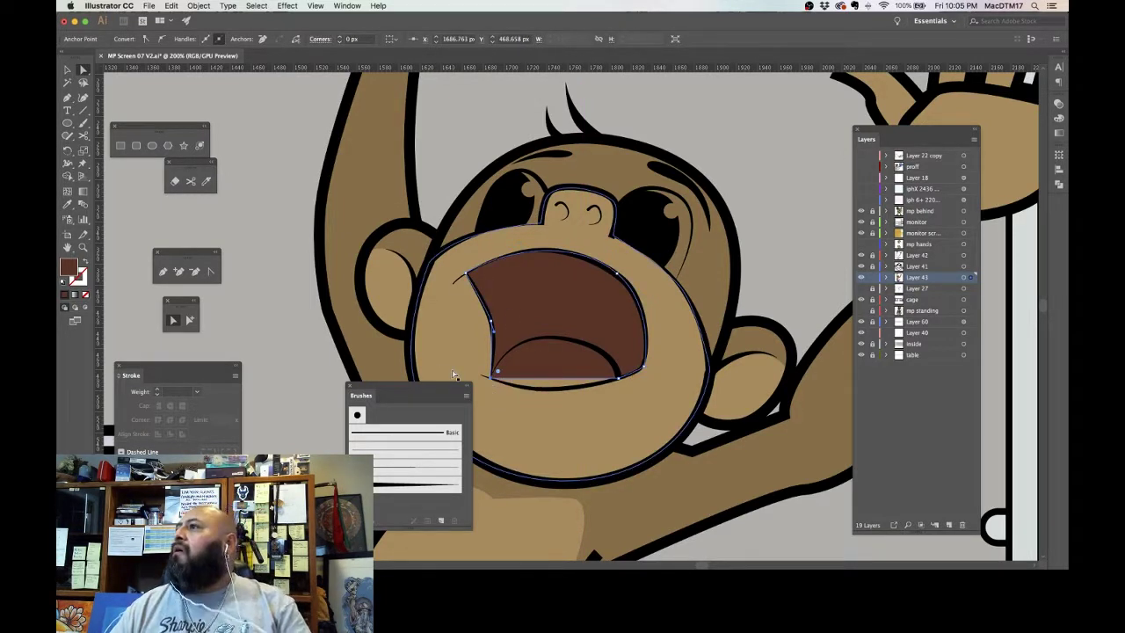
key("shift+Tab")
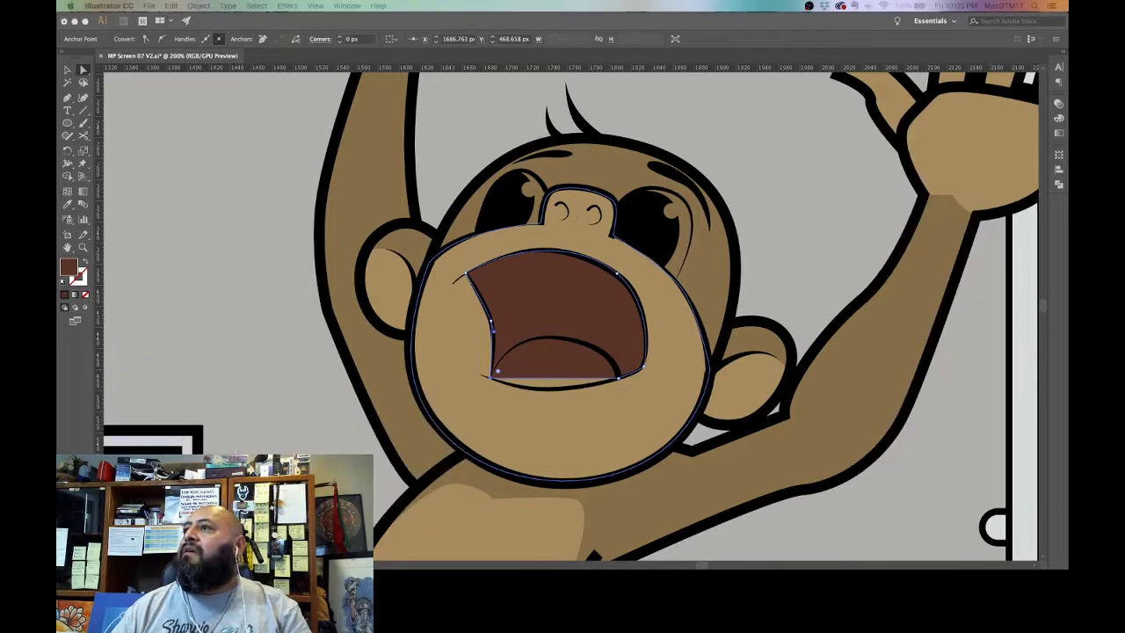
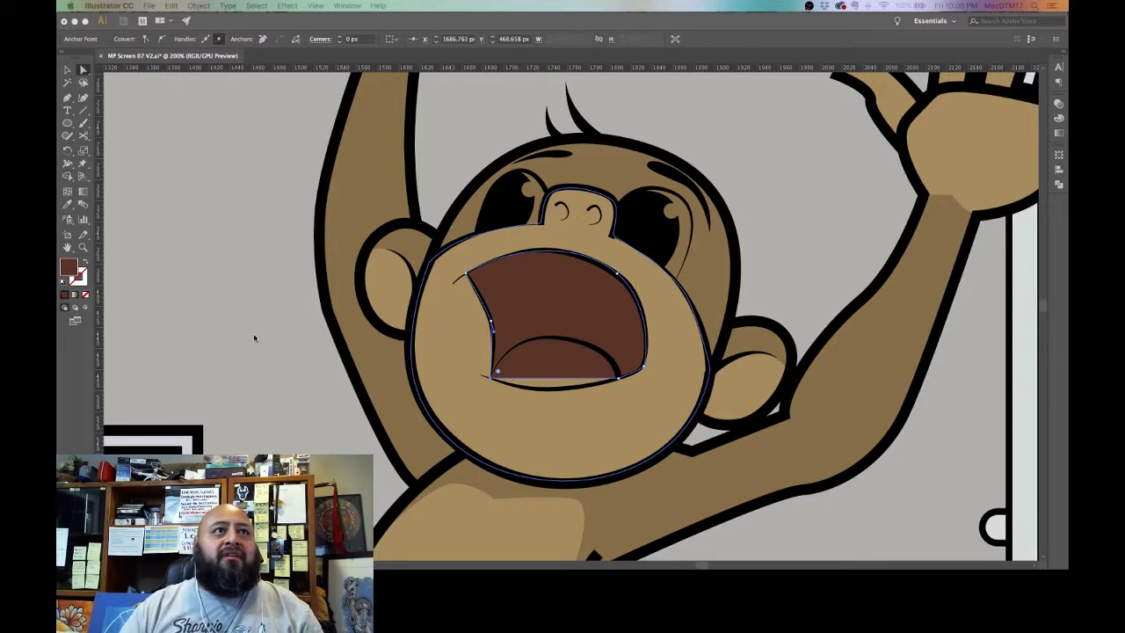
Step: Trace the jumping monkey's tongue with the Pen tool as a closed shape along the tongue arc and lower lip line
left_click(70, 103)
left_click(67, 99)
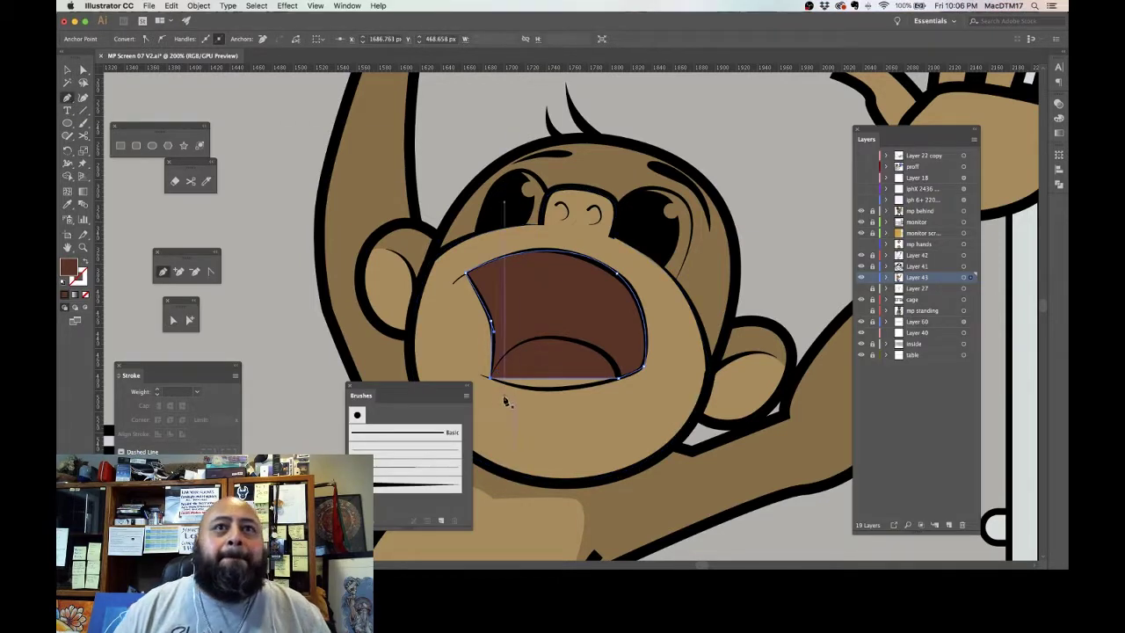
left_click_drag(556, 336, 591, 336)
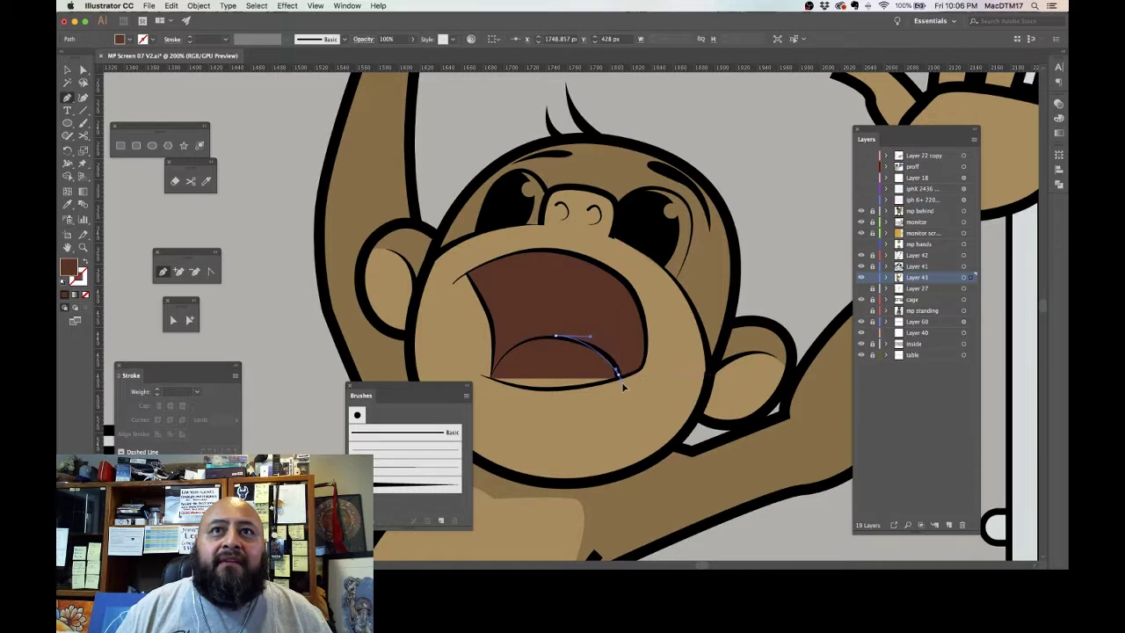
left_click_drag(620, 375, 622, 379)
left_click(619, 375)
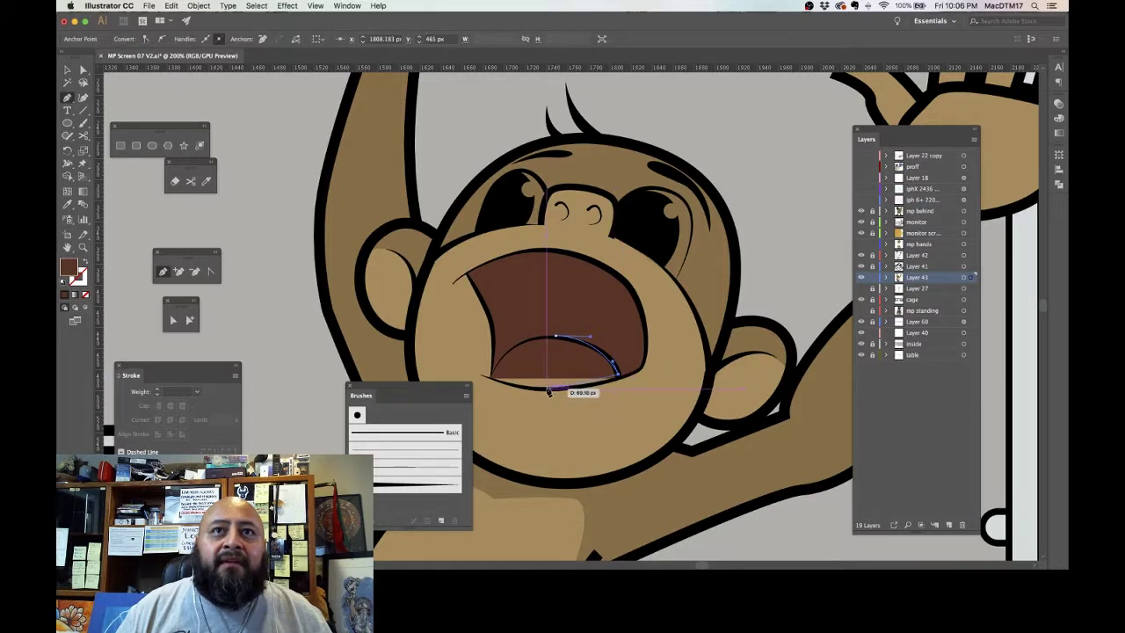
left_click_drag(545, 389, 507, 389)
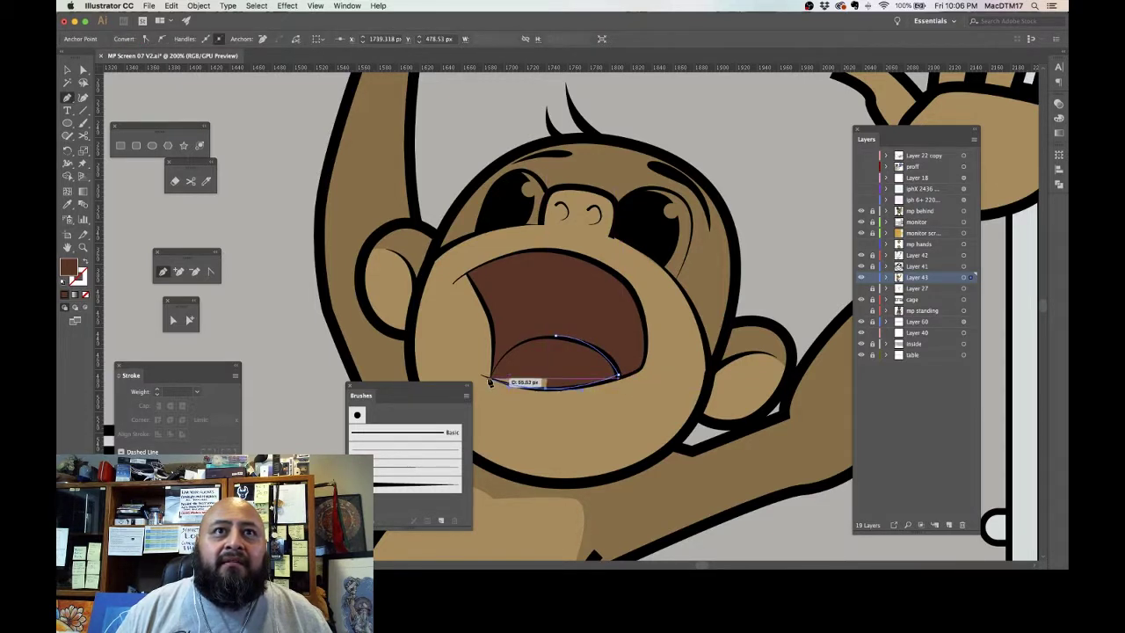
left_click(491, 378)
left_click_drag(555, 338, 615, 339)
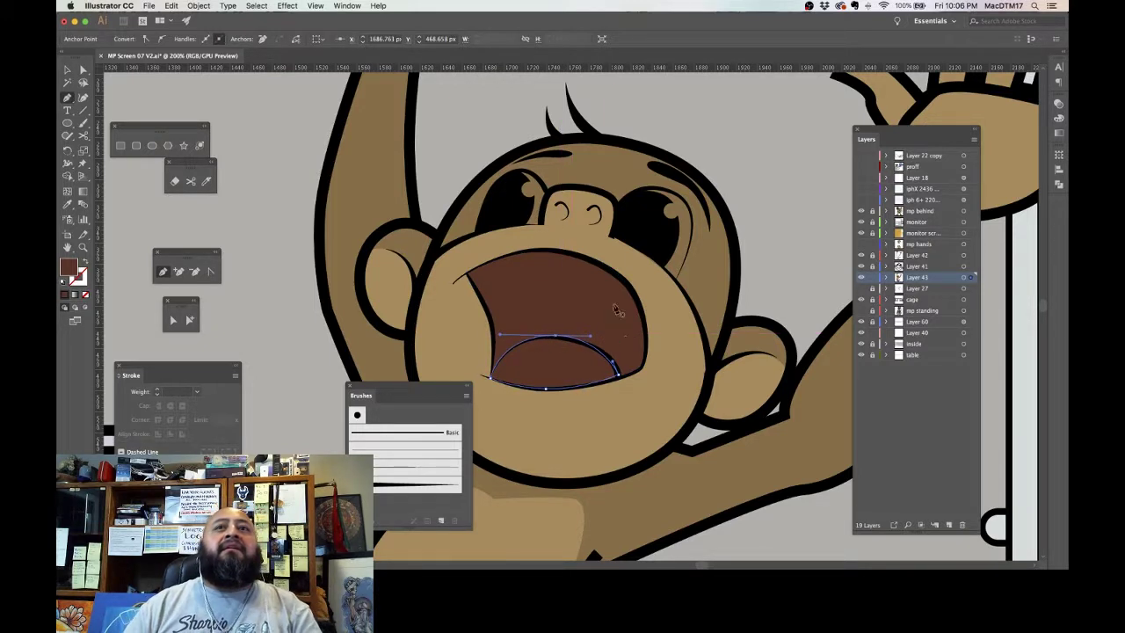
Step: Fill the tongue shape with the red sampled from the standing monkey's tongue
left_click(84, 69)
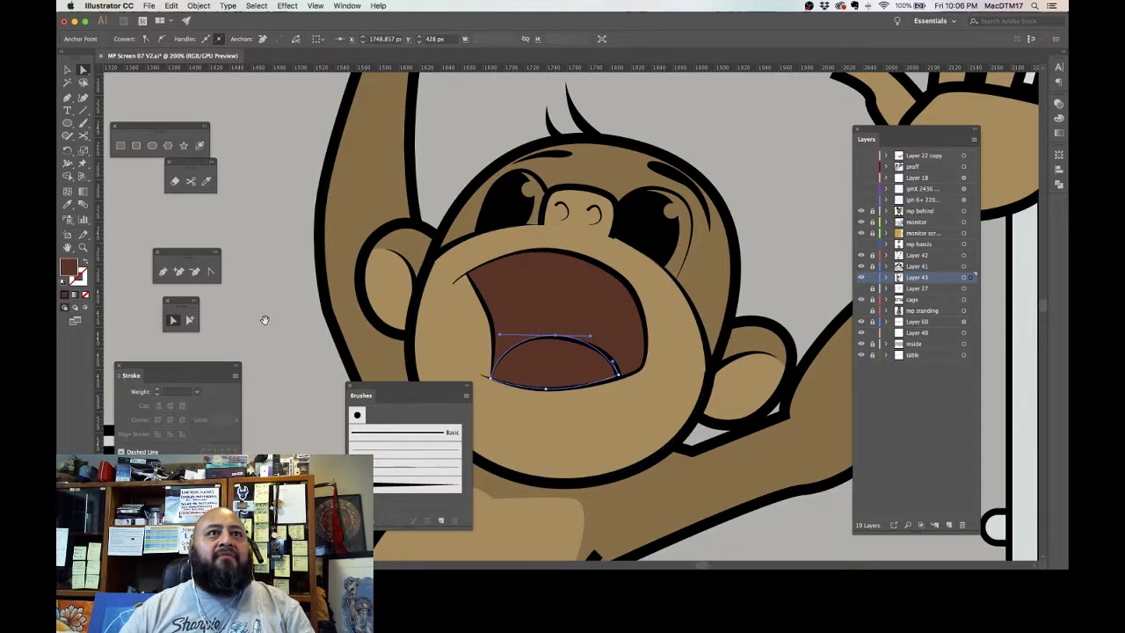
left_click_drag(265, 320, 774, 343)
left_click_drag(465, 313, 705, 334)
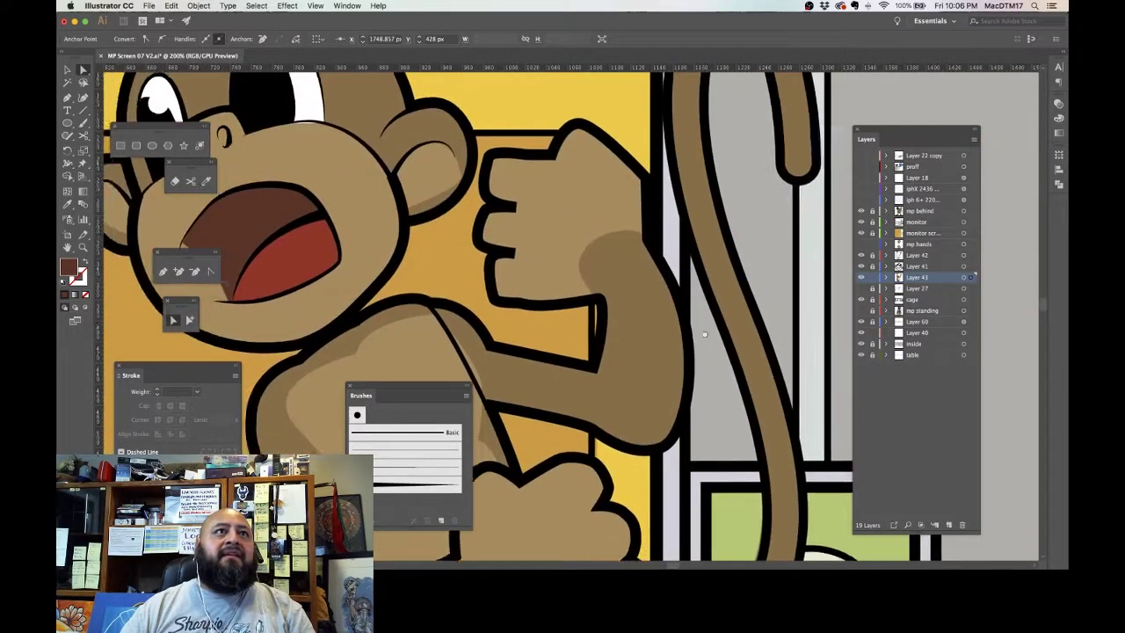
scroll(704, 334, "left", 3)
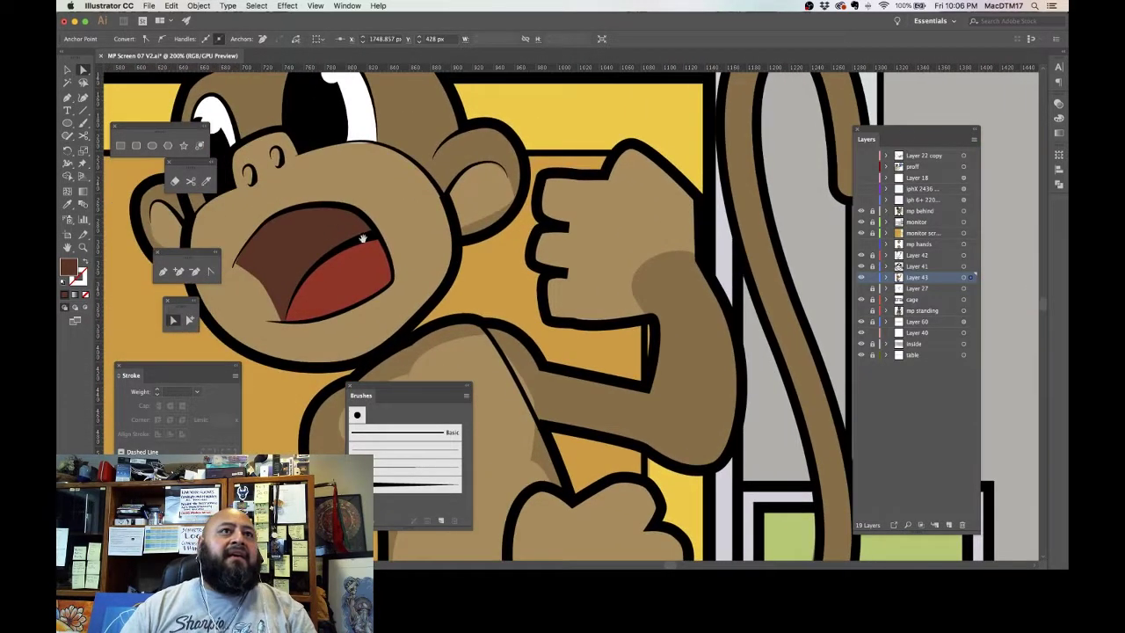
left_click(67, 203)
left_click(341, 276)
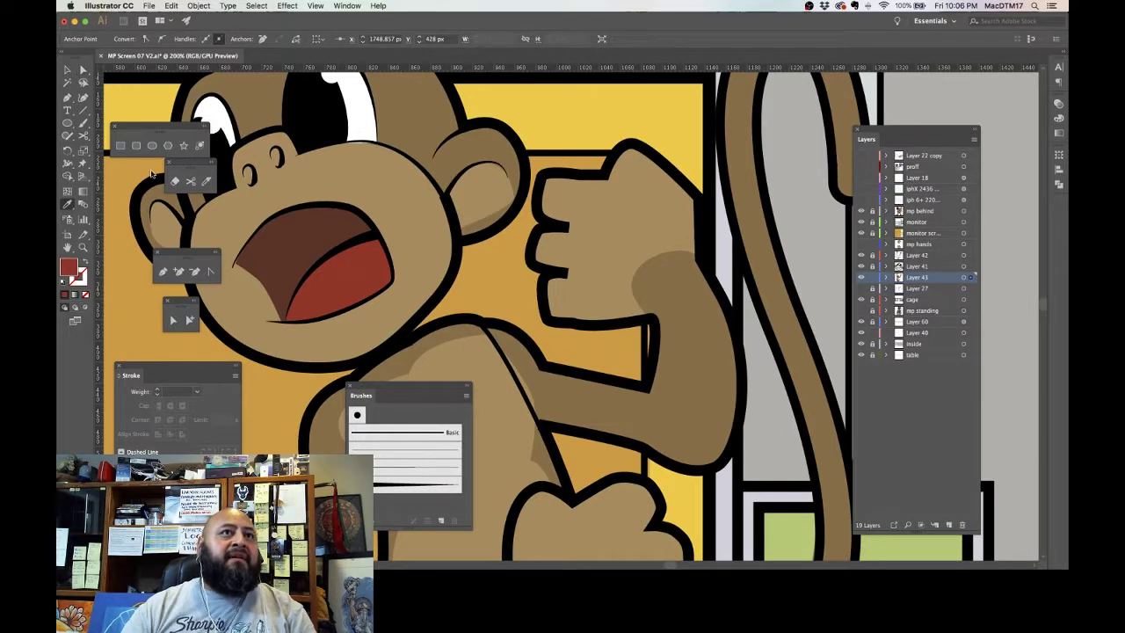
Step: Check the right corner anchor of the jumping monkey's tongue shape against the black lip outline with the Direct Selection tool
left_click(82, 69)
scroll(732, 364, "right", 15)
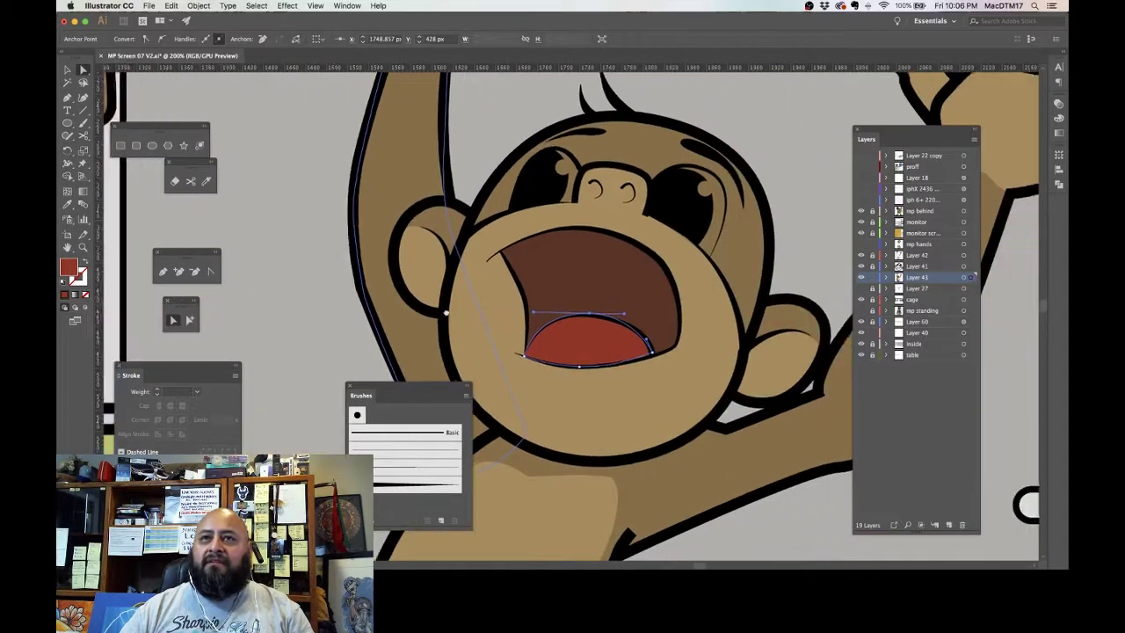
left_click(635, 378)
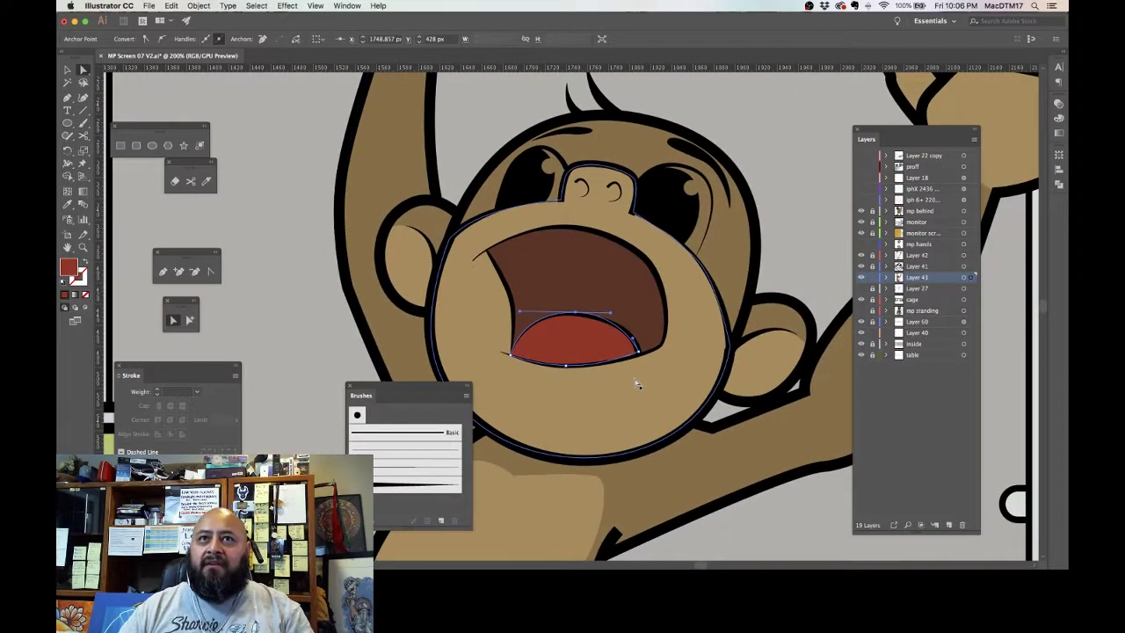
left_click(638, 351)
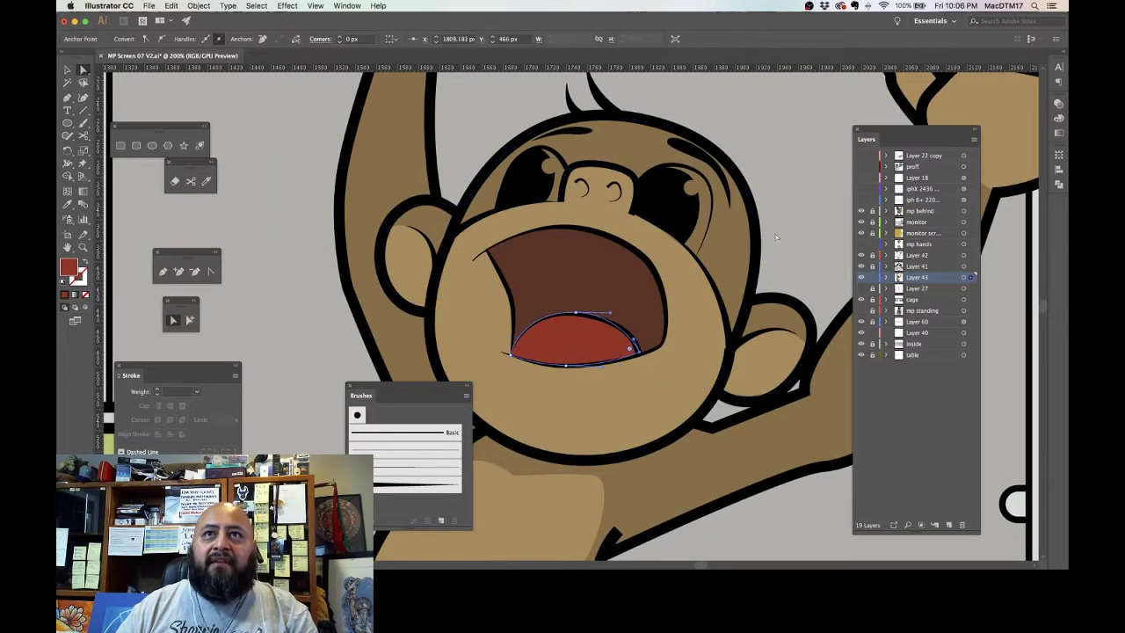
left_click(799, 232)
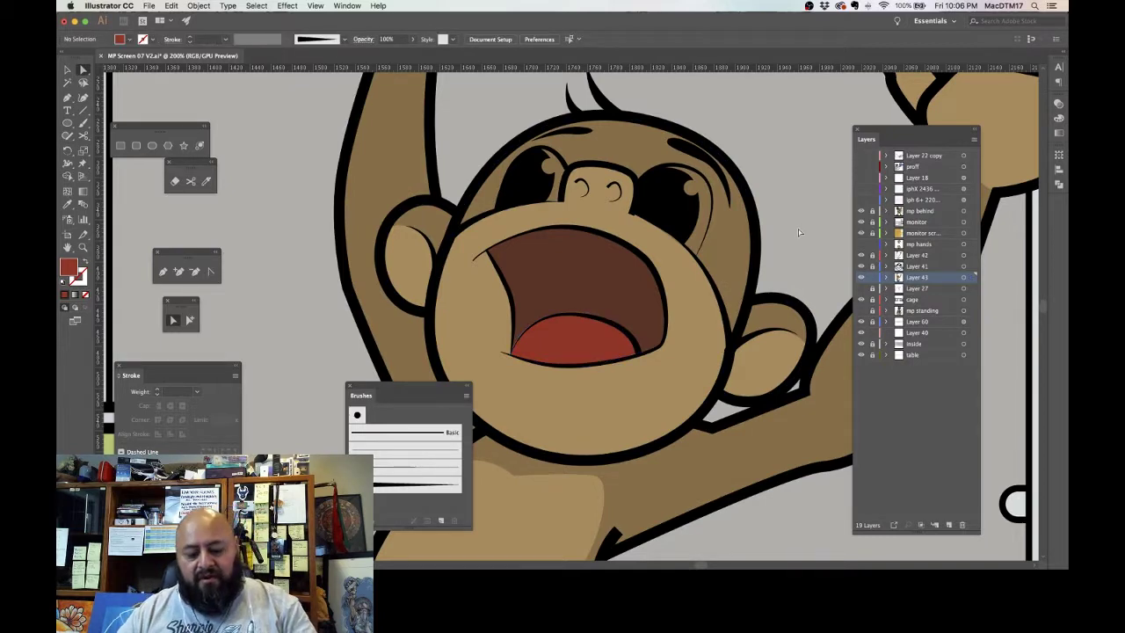
Step: Nudge the top anchor of the jumping monkey's tongue shape slightly down so its upper edge stays within the black tongue arc
key("super+minus")
key("super+minus")
key("super+minus")
key("super+minus")
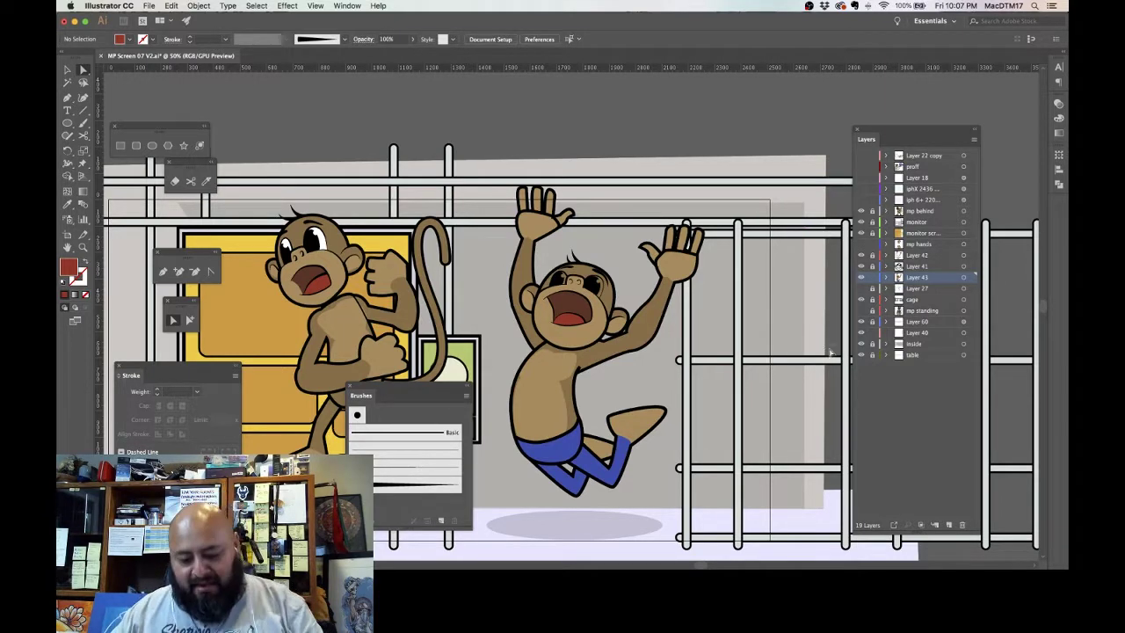
key("super+equal")
key("super+equal")
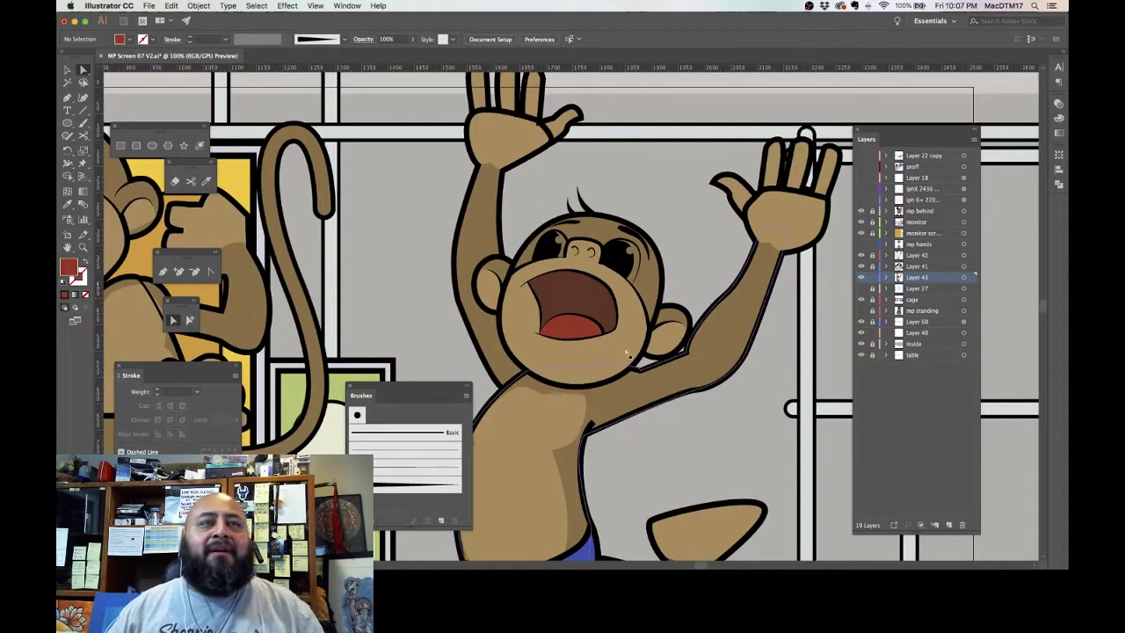
key("super+equal")
key("super+equal")
key("super+equal")
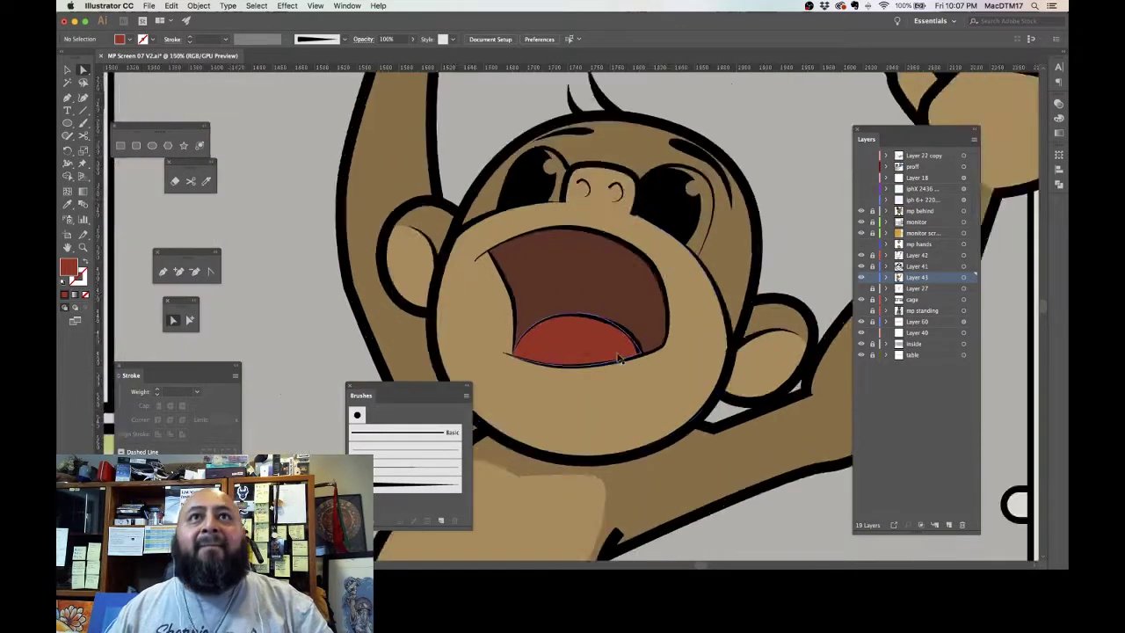
left_click_drag(670, 397, 679, 423)
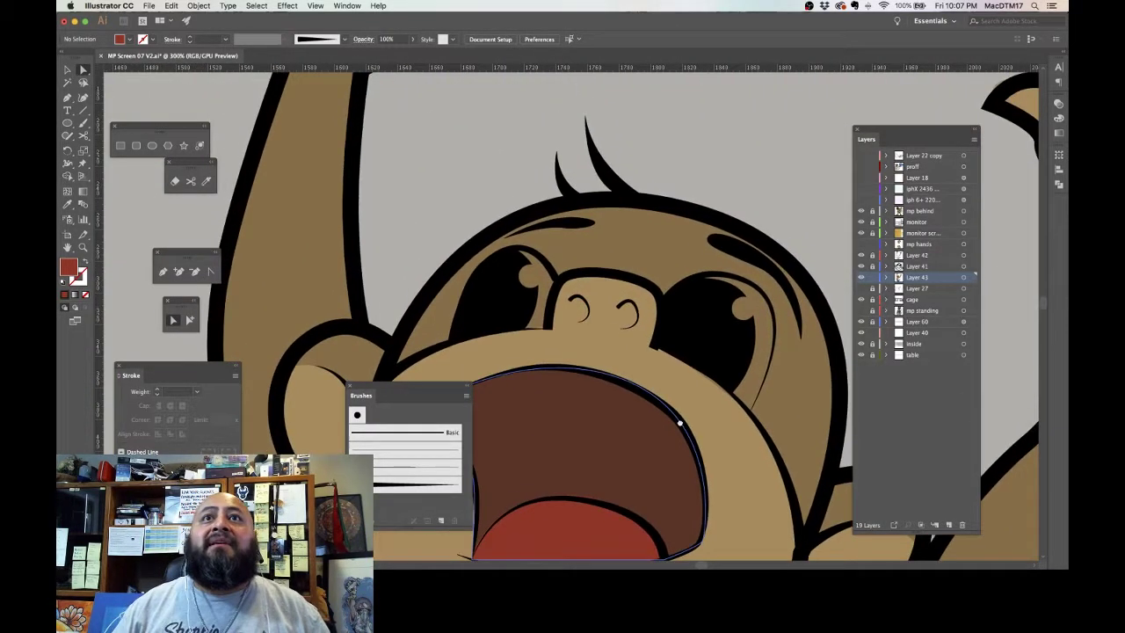
left_click(584, 535)
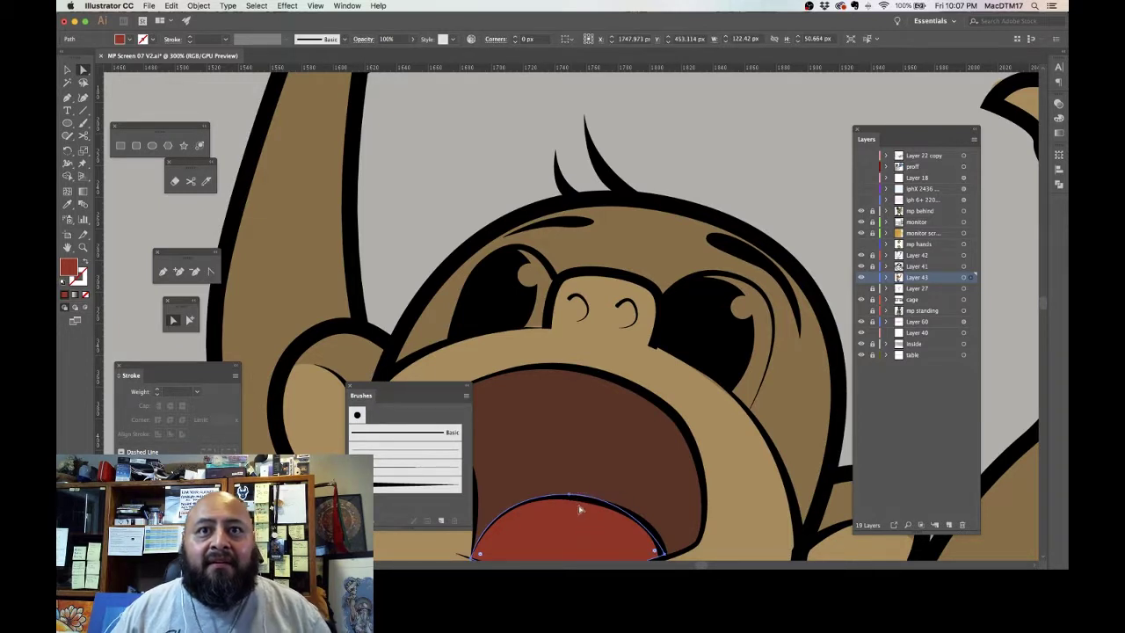
left_click(569, 499)
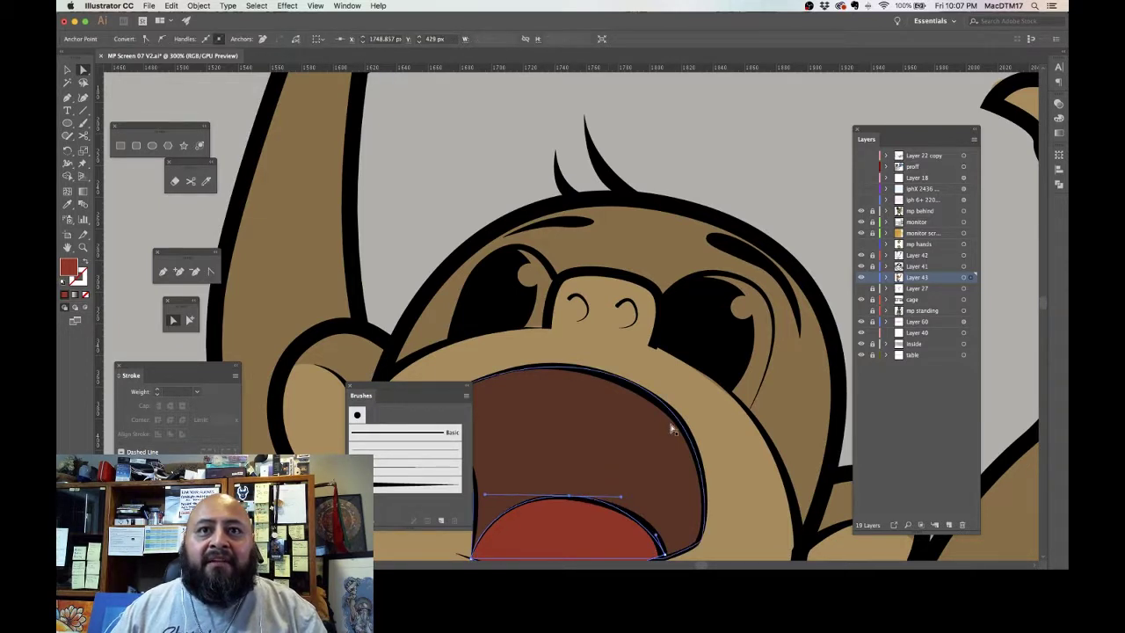
left_click(748, 131)
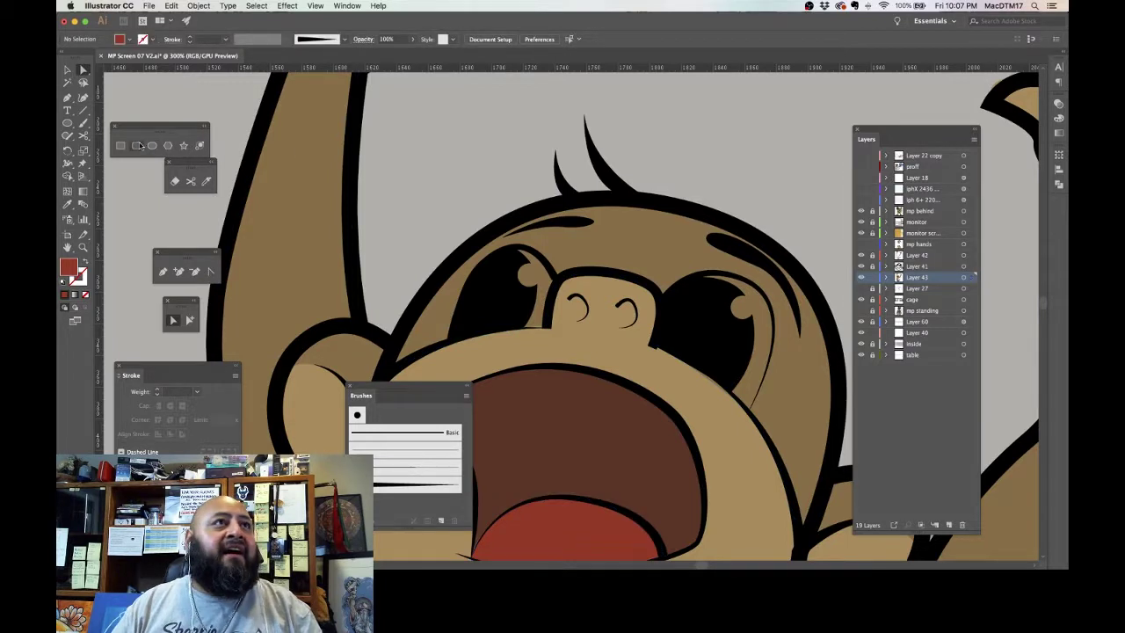
left_click(160, 273)
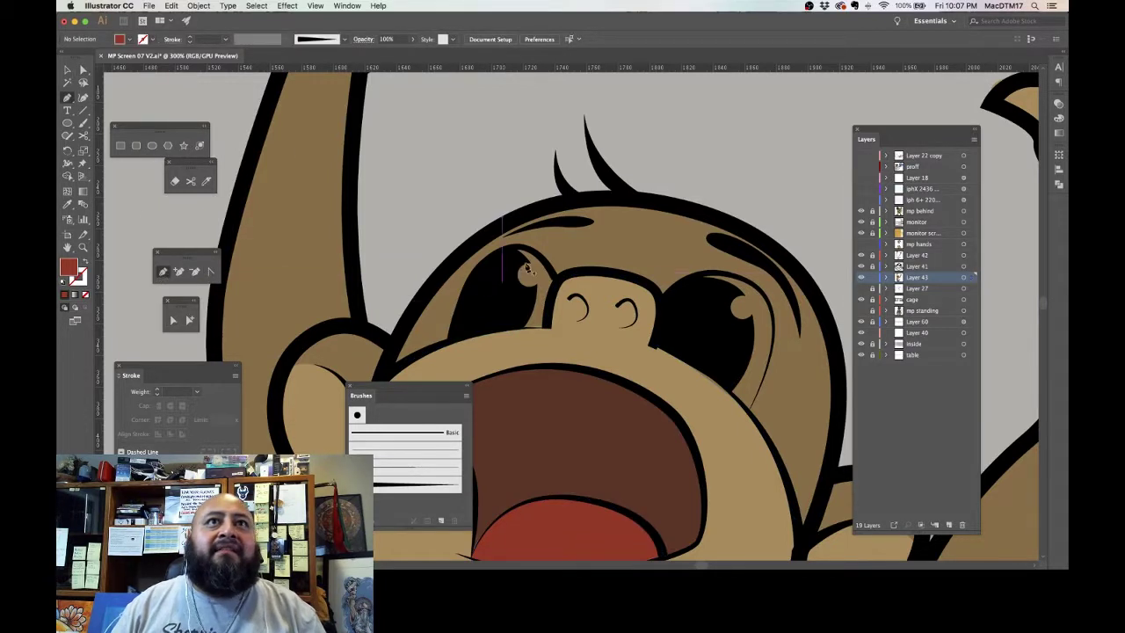
left_click_drag(512, 250, 555, 279)
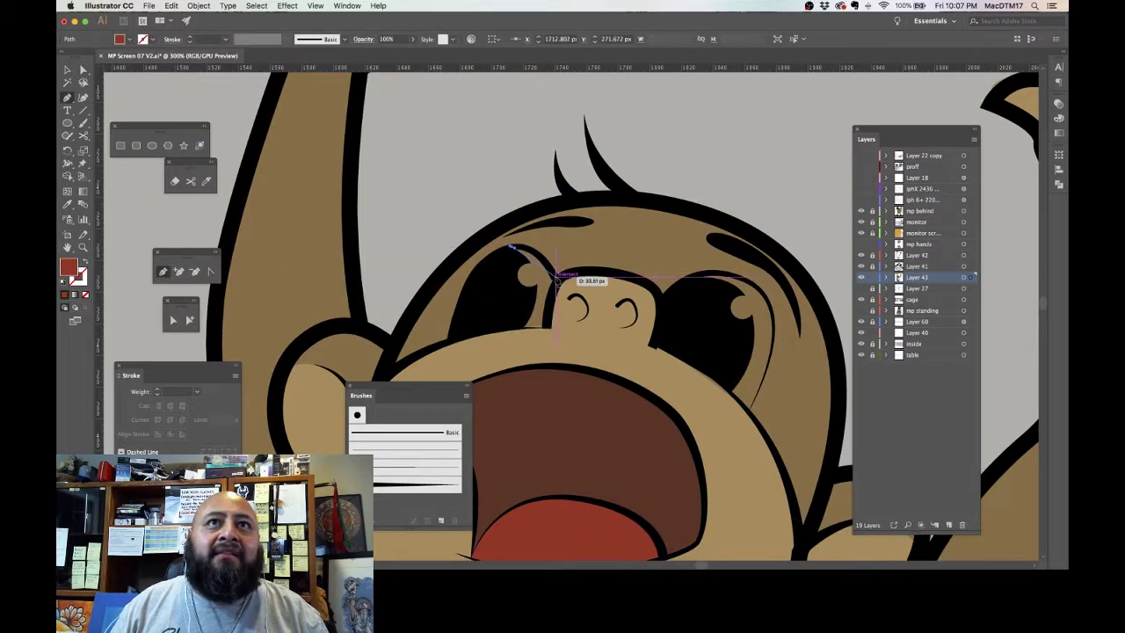
key("super+z")
key("super+z")
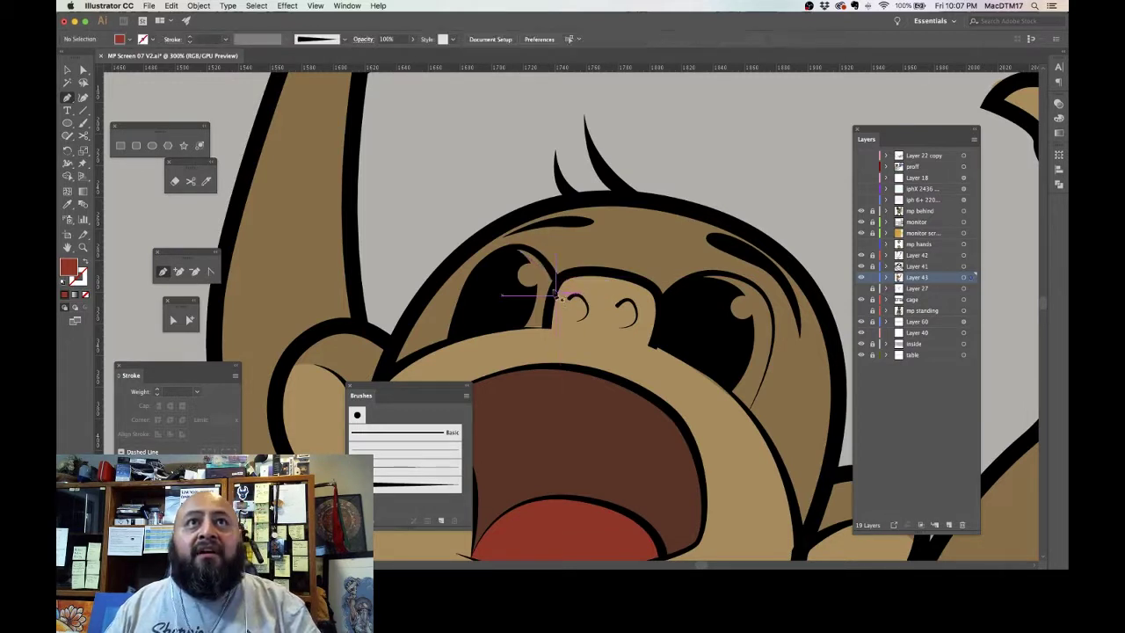
Step: Trace the jumping monkey's left-hand eye with the Pen tool as a closed shape behind the outlines and fill it with white (FFFFFF)
mouse_move(514, 252)
left_mouse_down()
mouse_move(555, 280)
mouse_move(568, 314)
left_mouse_up()
left_click(555, 280)
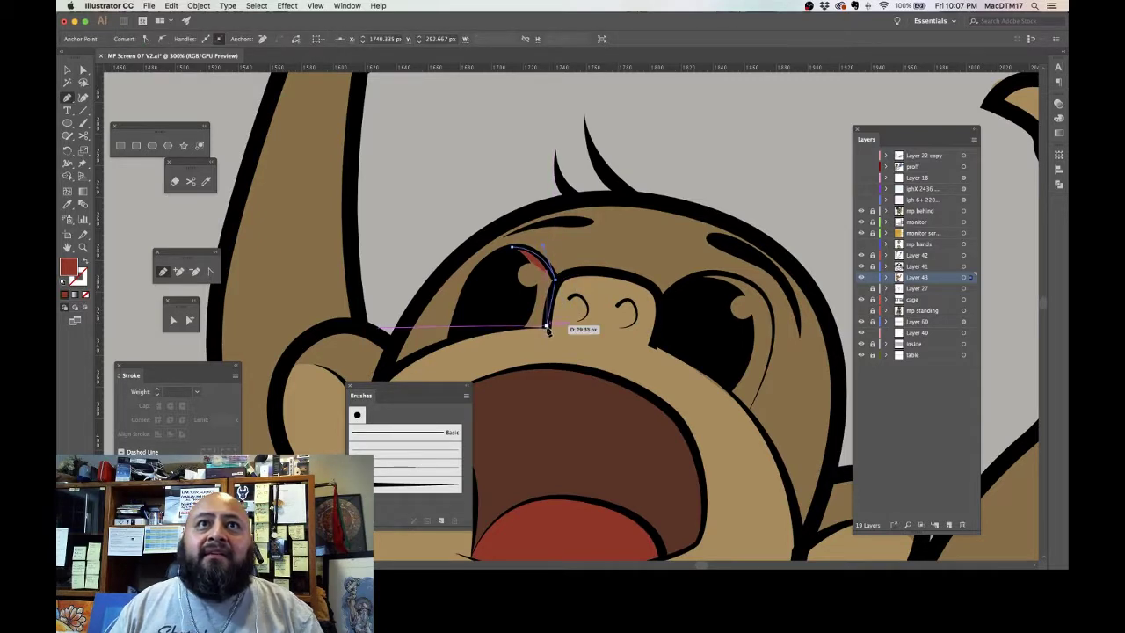
left_click(546, 325)
mouse_move(503, 329)
left_mouse_down()
mouse_move(517, 327)
mouse_move(506, 328)
left_mouse_up()
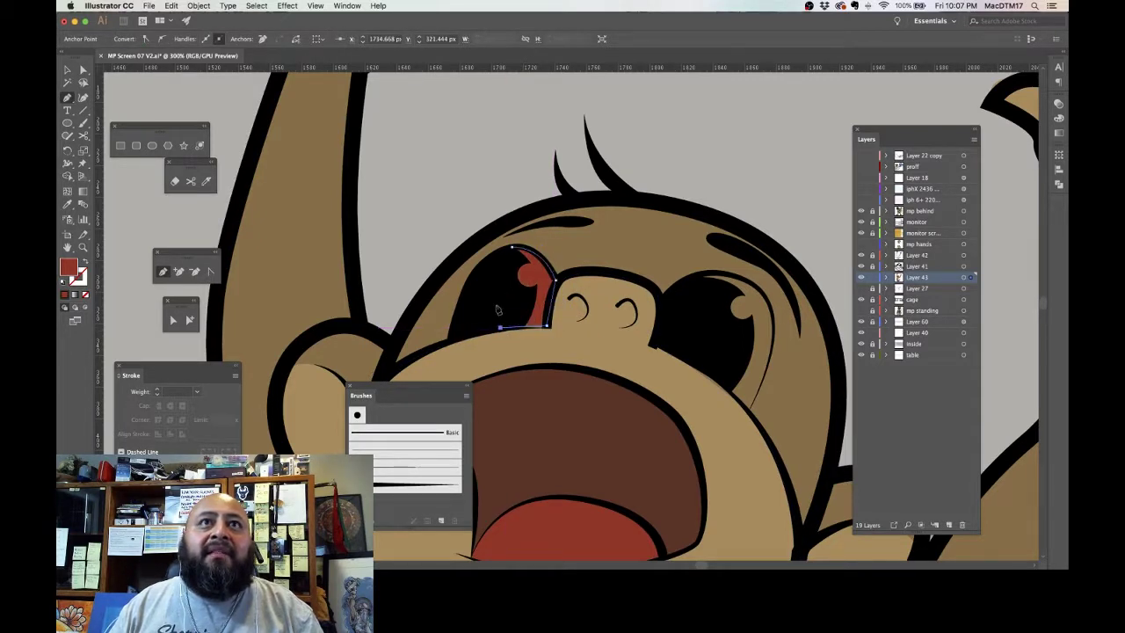
left_click(513, 250)
left_click_drag(512, 248, 560, 235)
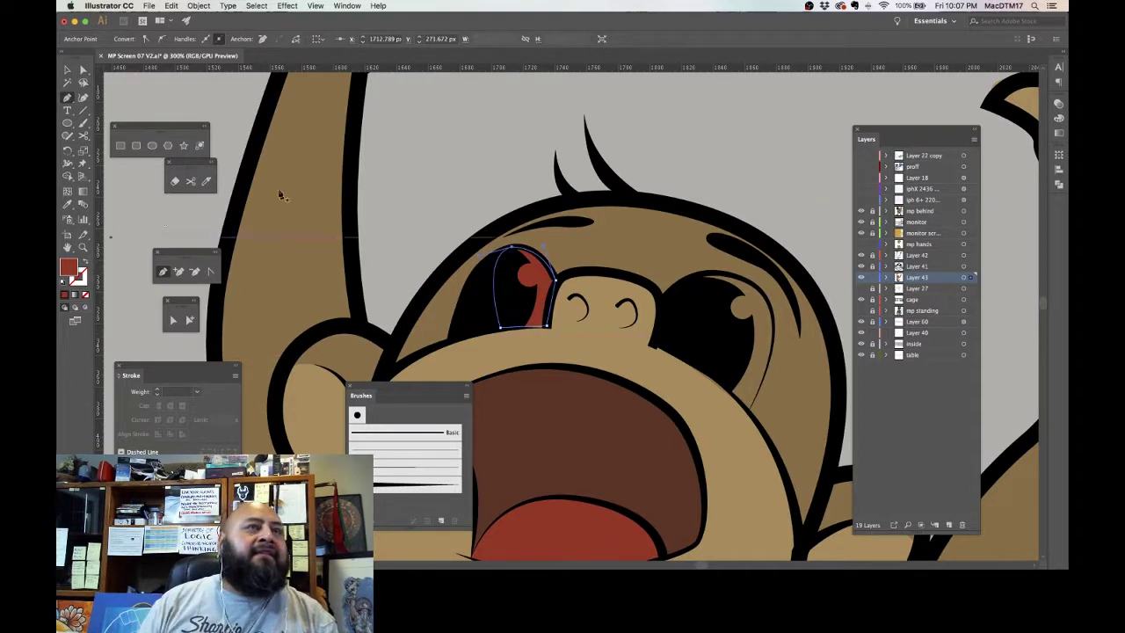
left_click(1061, 125)
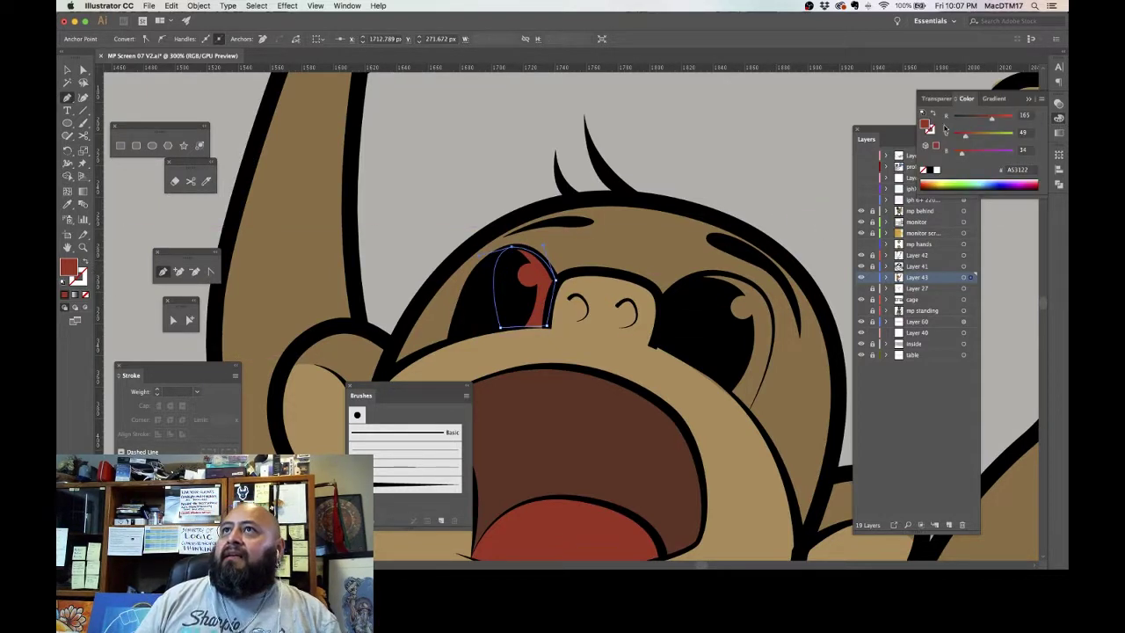
left_click(939, 169)
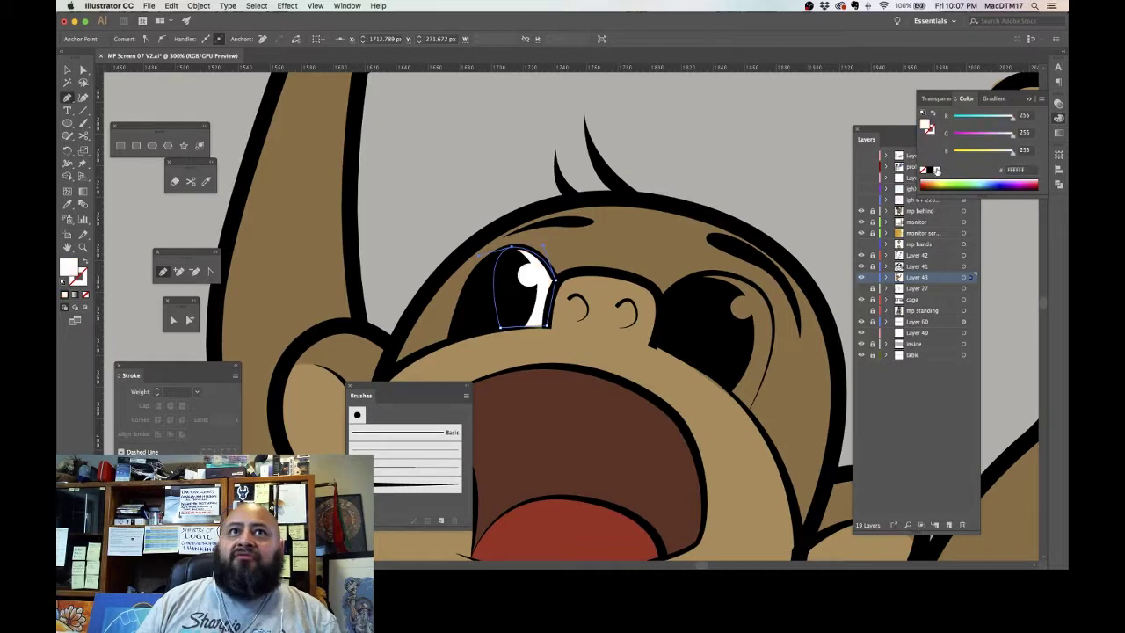
Step: Trace the jumping monkey's right-hand eye with the Pen tool as a closed white shape from the upper lid around to the muzzle, and deselect it
left_click(696, 277)
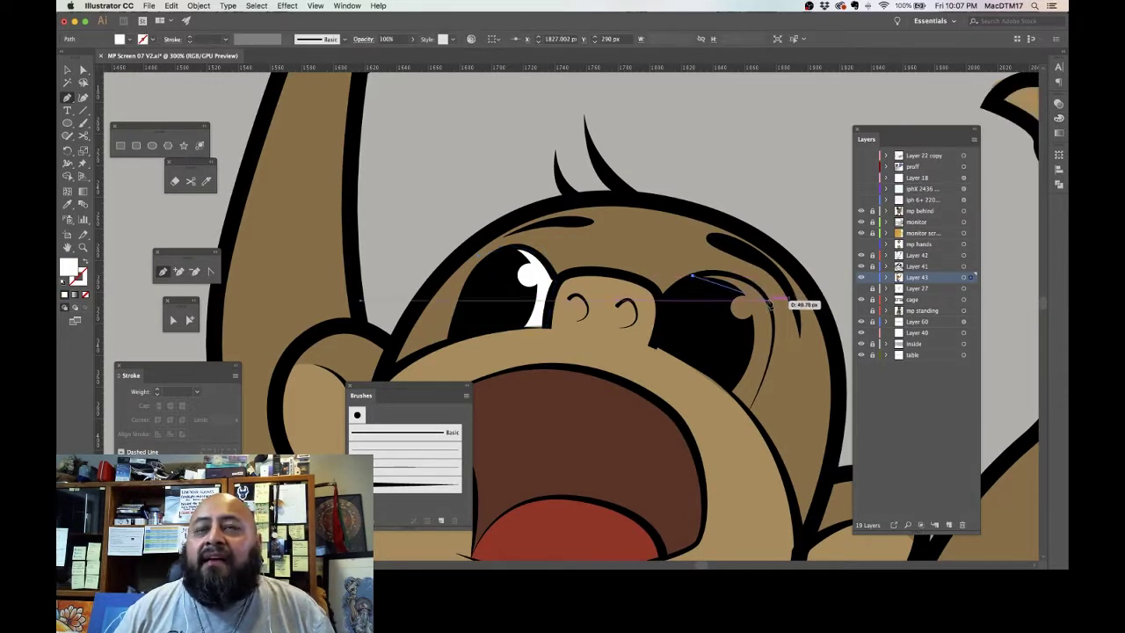
left_click(769, 302)
left_click_drag(792, 332, 795, 340)
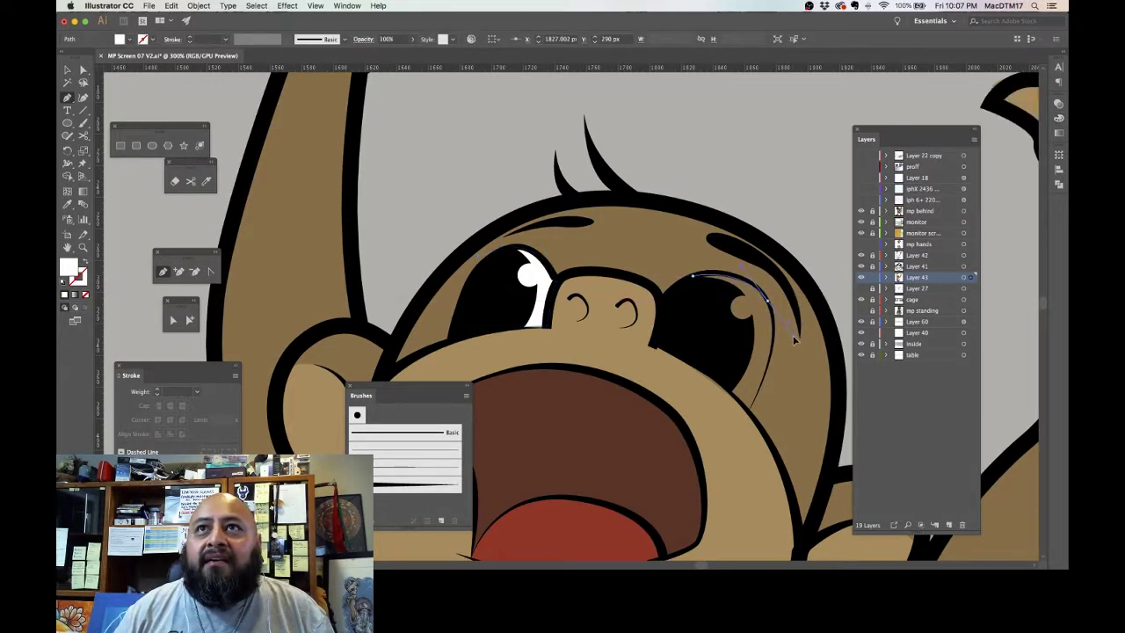
left_click(746, 409)
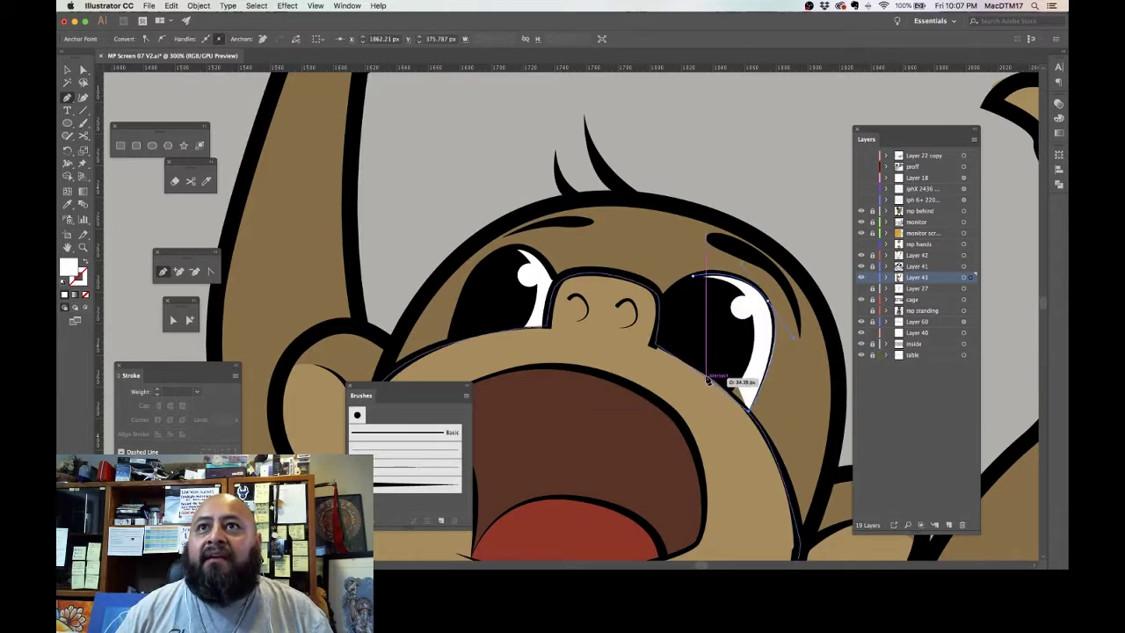
left_click(706, 366)
left_click_drag(693, 275, 702, 265)
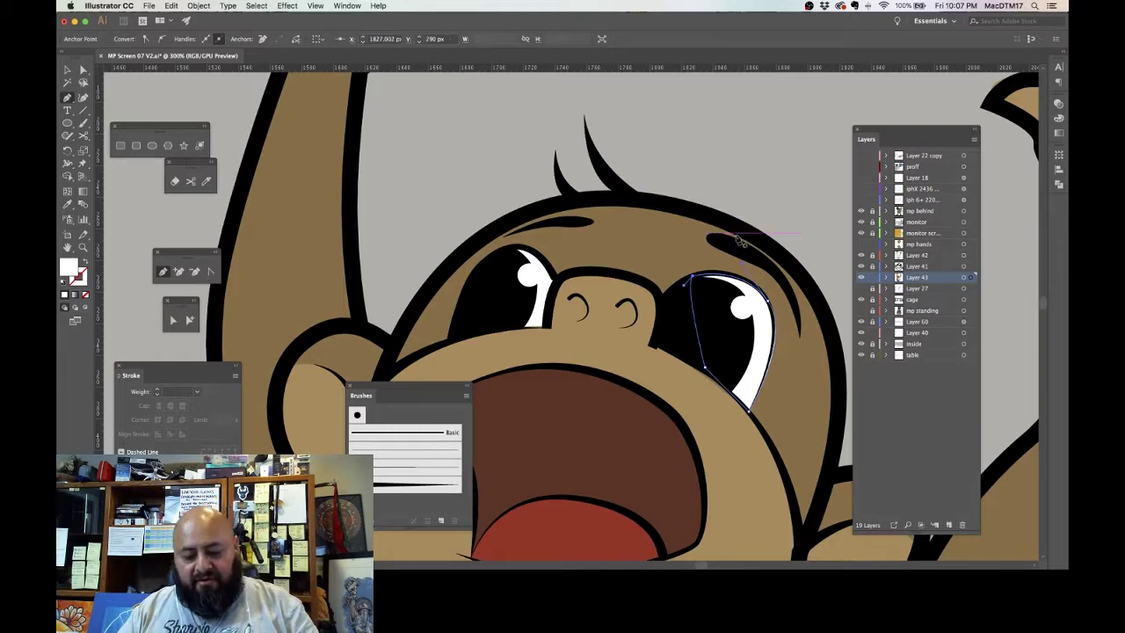
key("super+minus")
key("super+minus")
key("super+minus")
left_click_drag(625, 372, 698, 328)
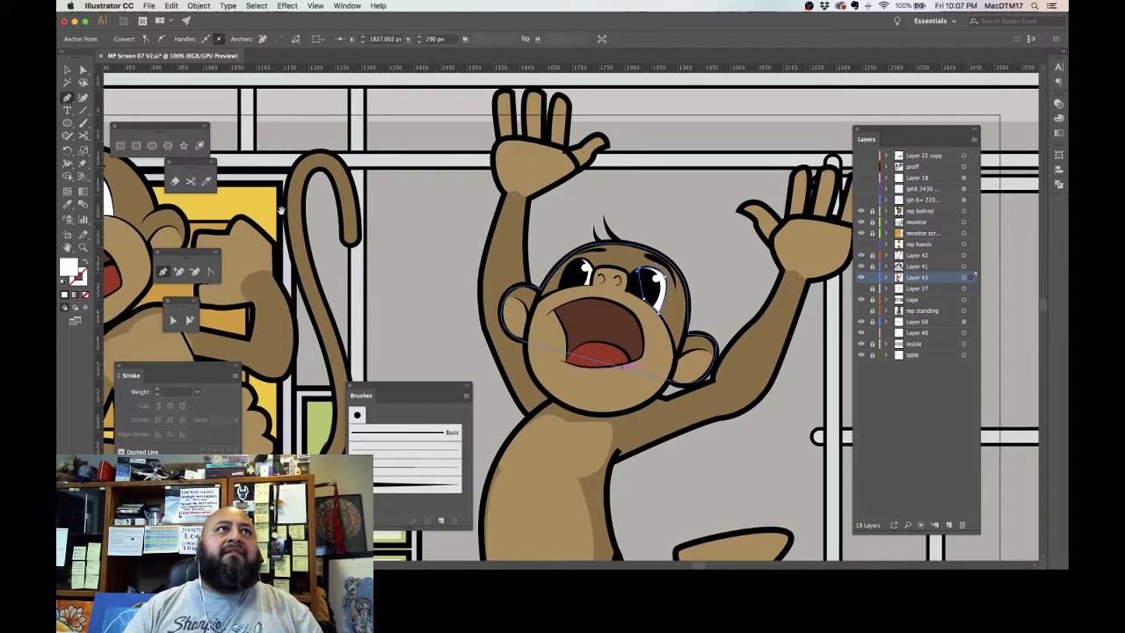
left_click(83, 69)
left_click(369, 145)
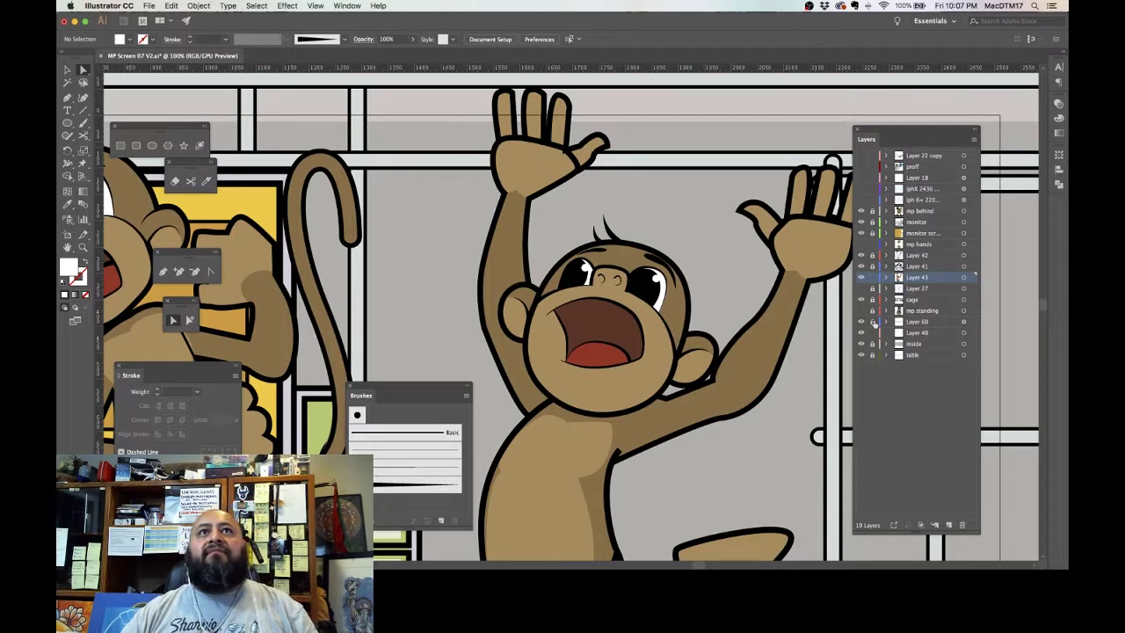
Step: Cut the raised left-hand palm outline on Layer 42 with the Scissors tool at the thumb base and at the outer finger's base
scroll(627, 404, "up", 5)
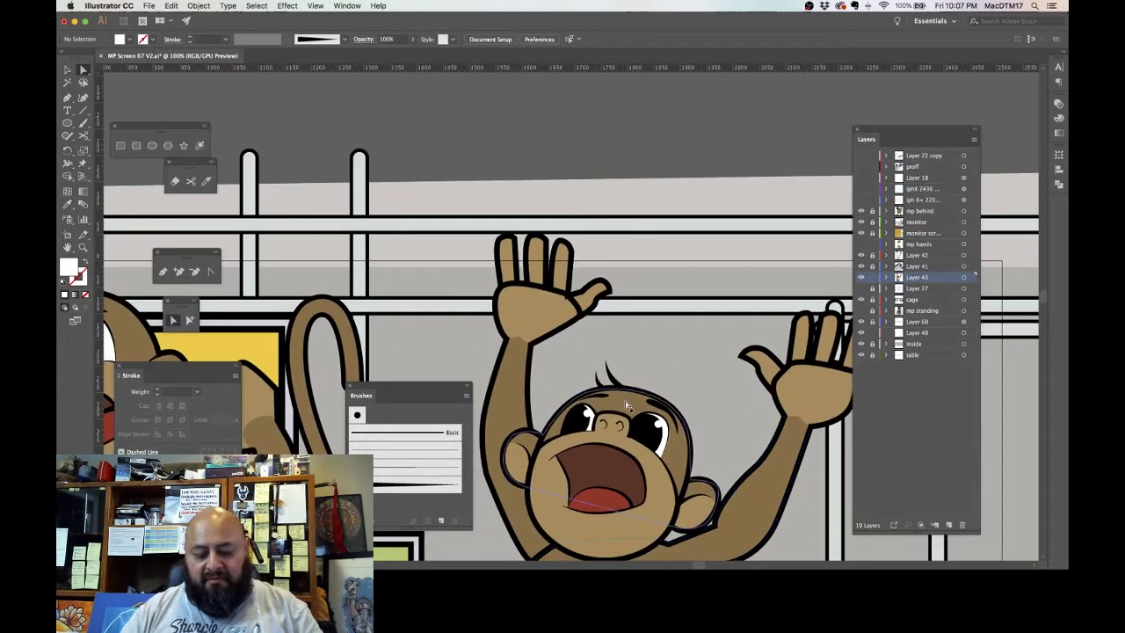
key("super+=")
key("super+=")
key("super+=")
key("super+=")
left_click_drag(610, 317, 731, 422)
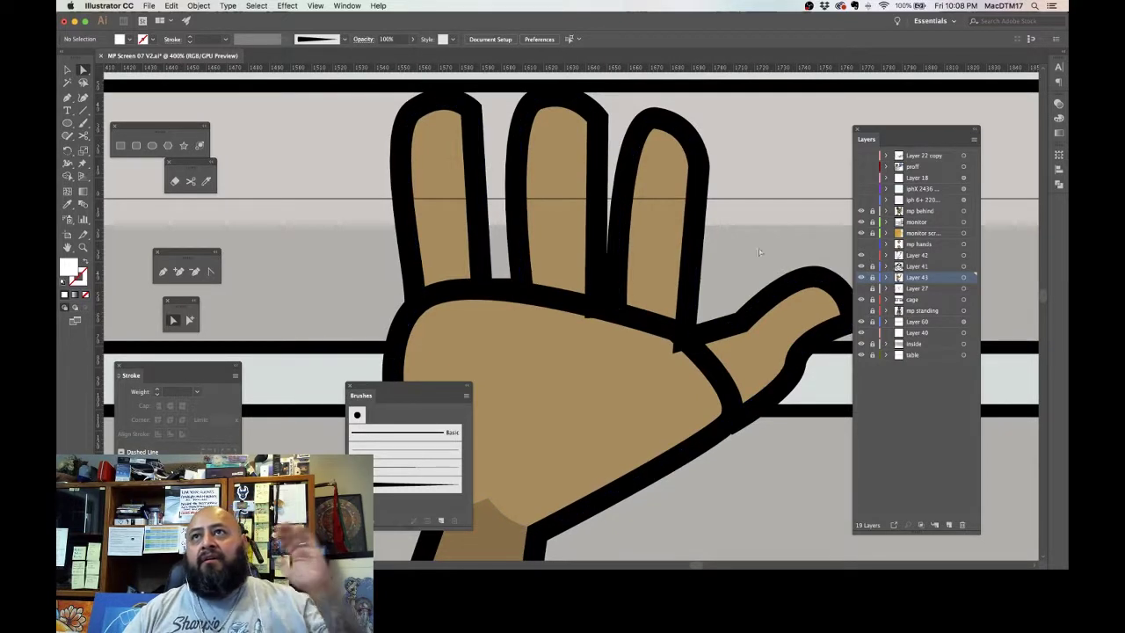
left_click(932, 256)
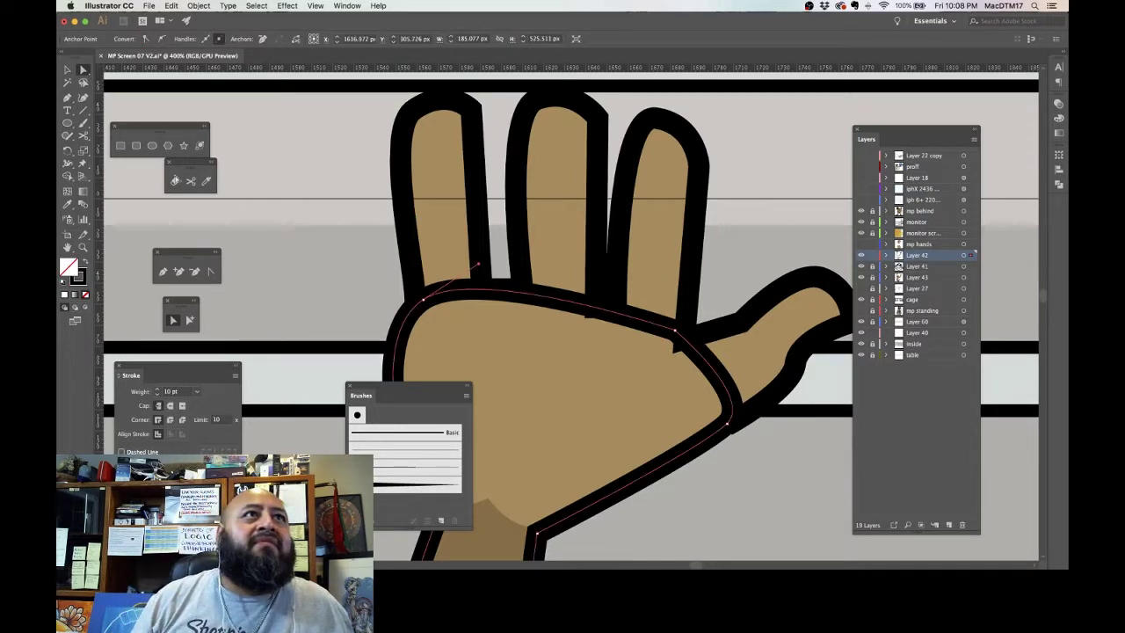
left_click(190, 181)
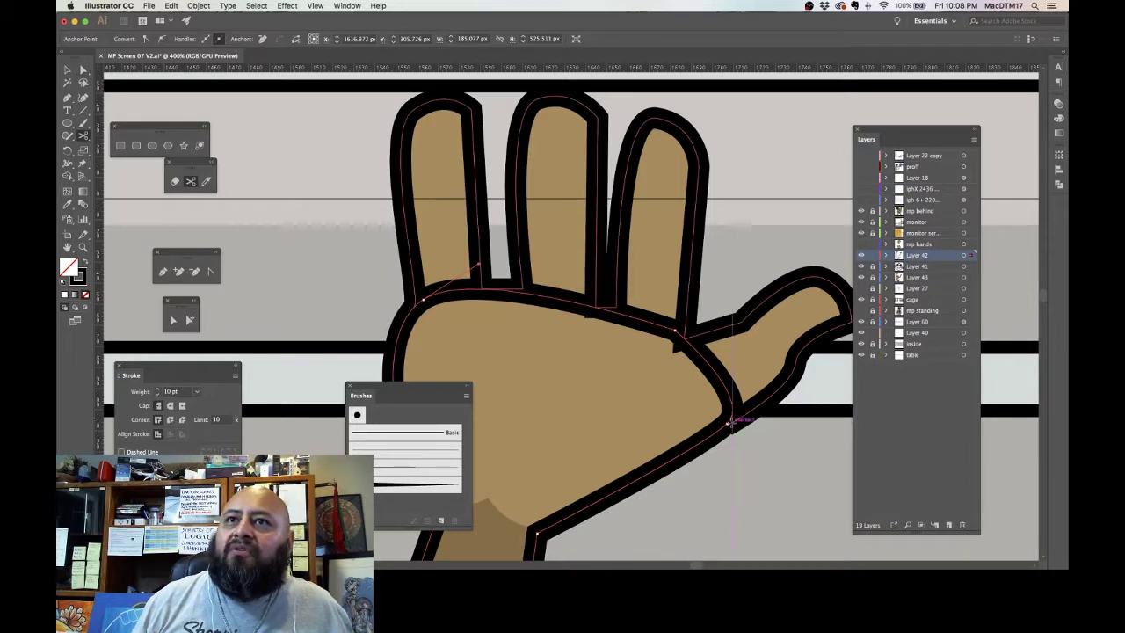
left_click(726, 424)
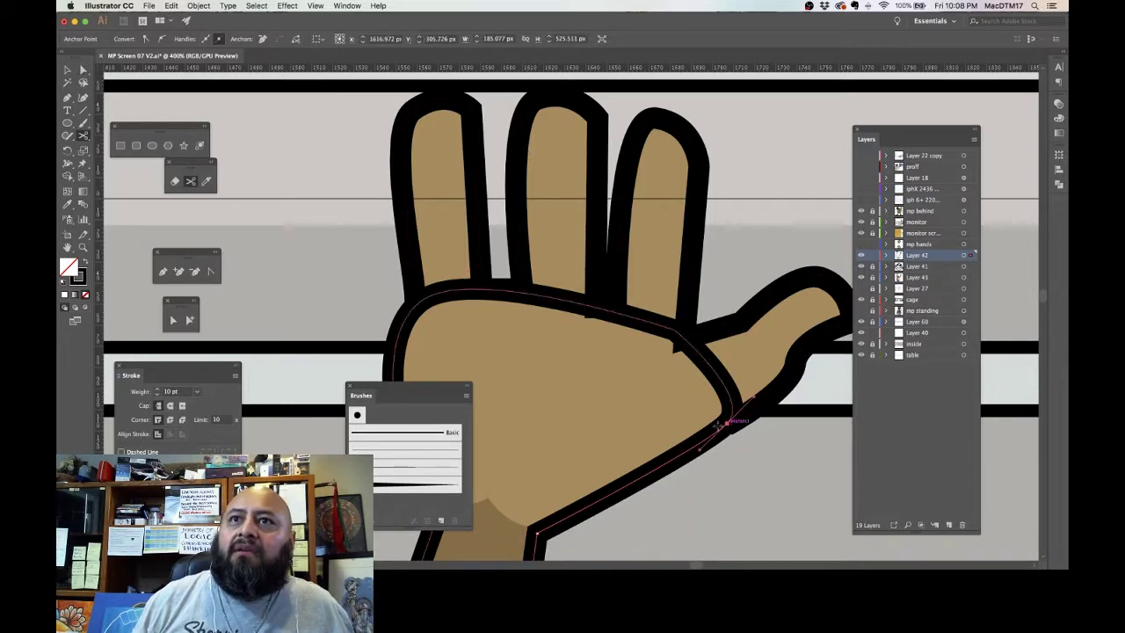
left_click(418, 301)
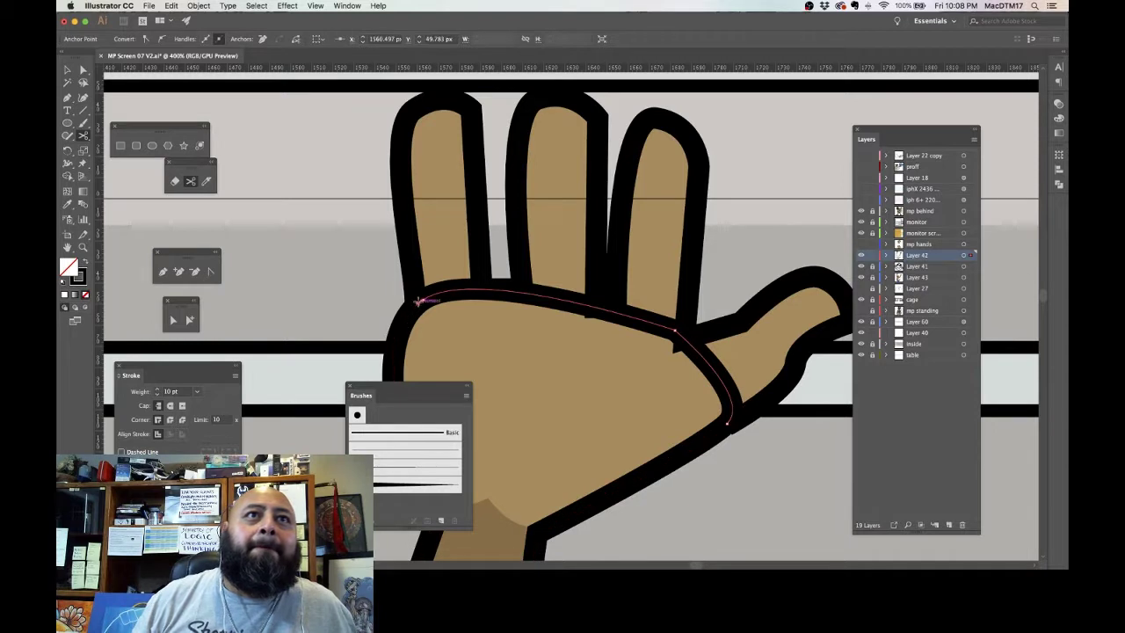
Step: Set the stroke weight of the separated line below the fingers to 4 pt and select its end anchor at the thumb base
left_click(83, 69)
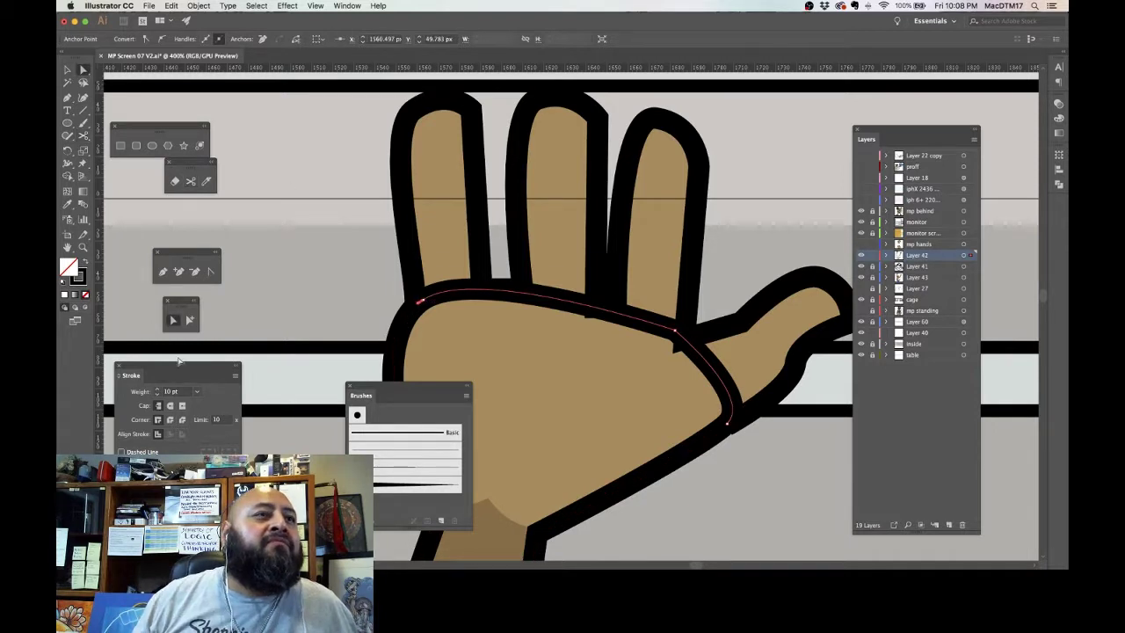
left_click(197, 391)
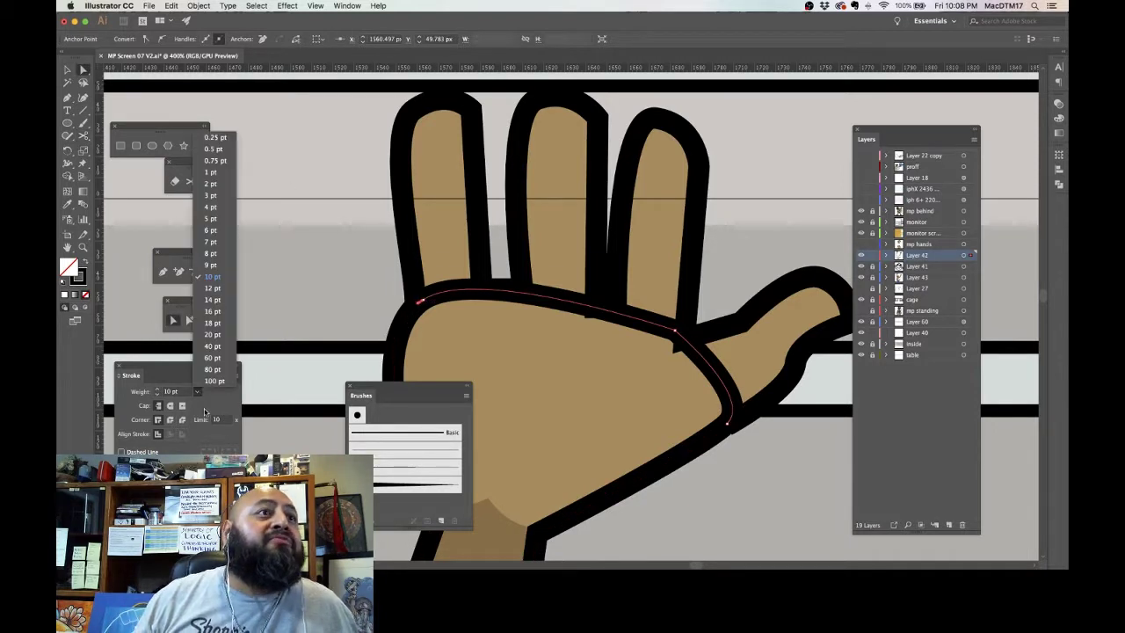
left_click(221, 209)
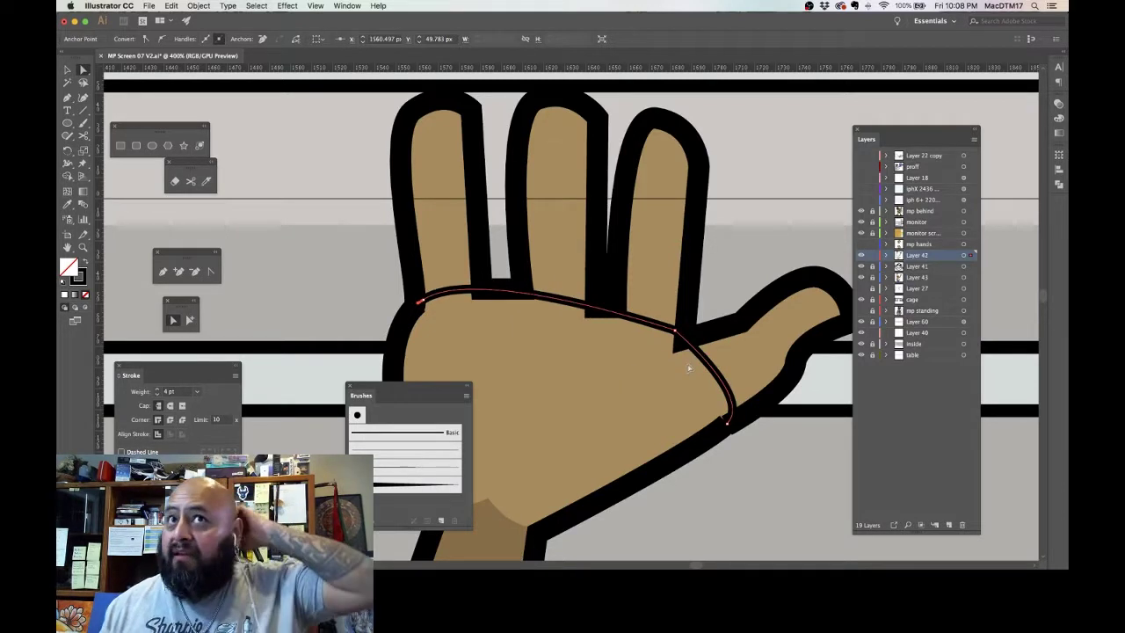
left_click(728, 424)
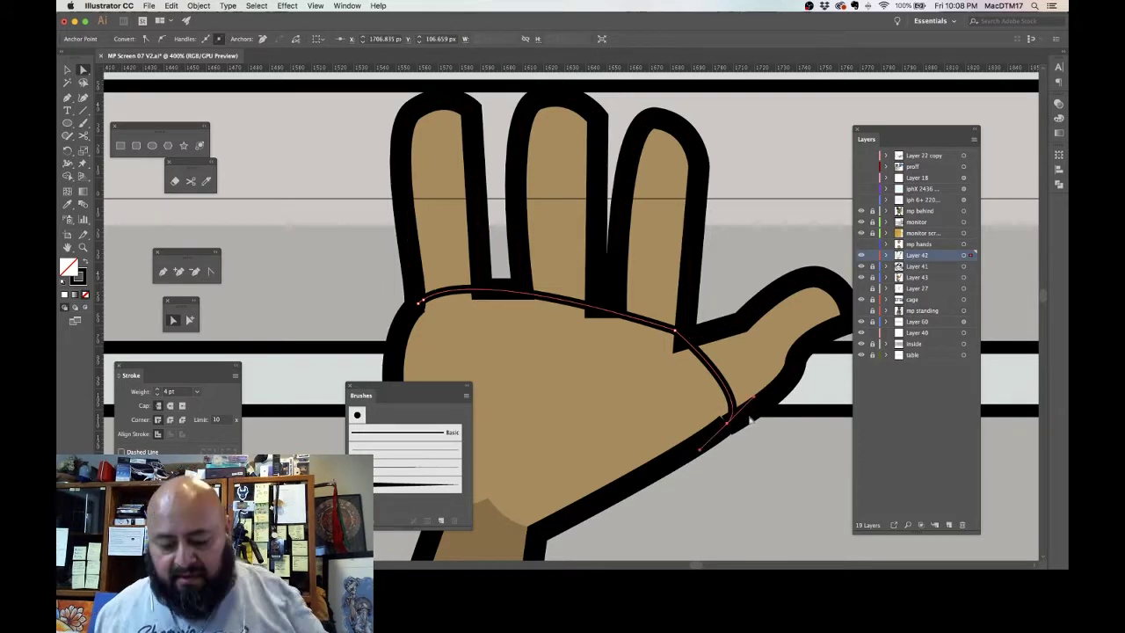
Step: Delete the line's thumb-base anchor and move its ends to the inner finger's base beside the thumb and the outer palm edge
key("Delete")
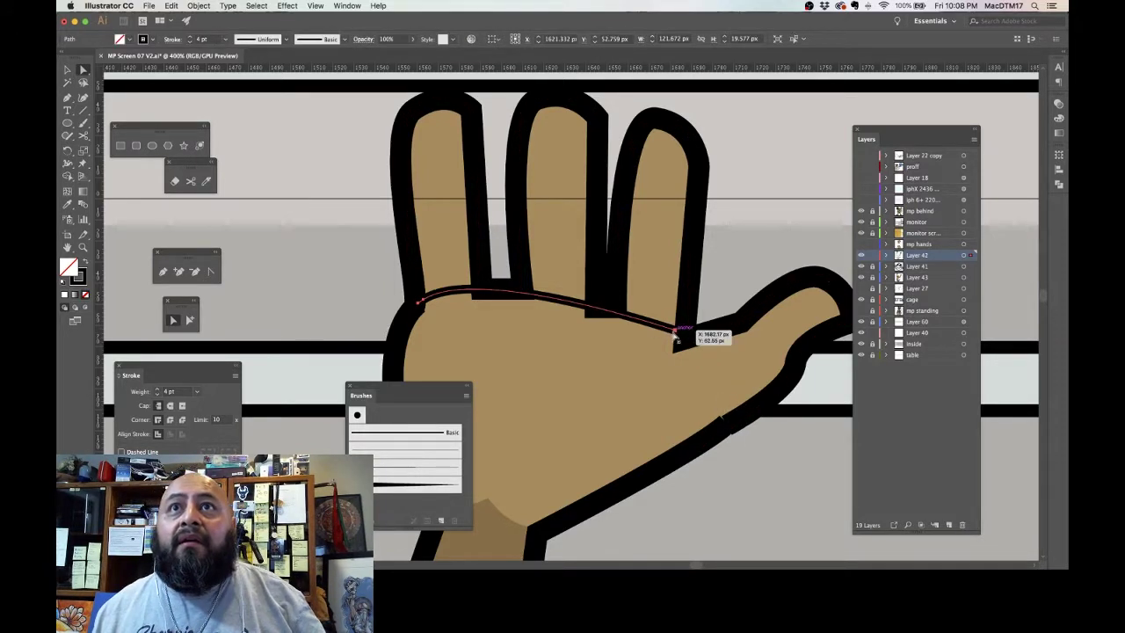
left_click(675, 331)
left_click_drag(677, 334, 668, 354)
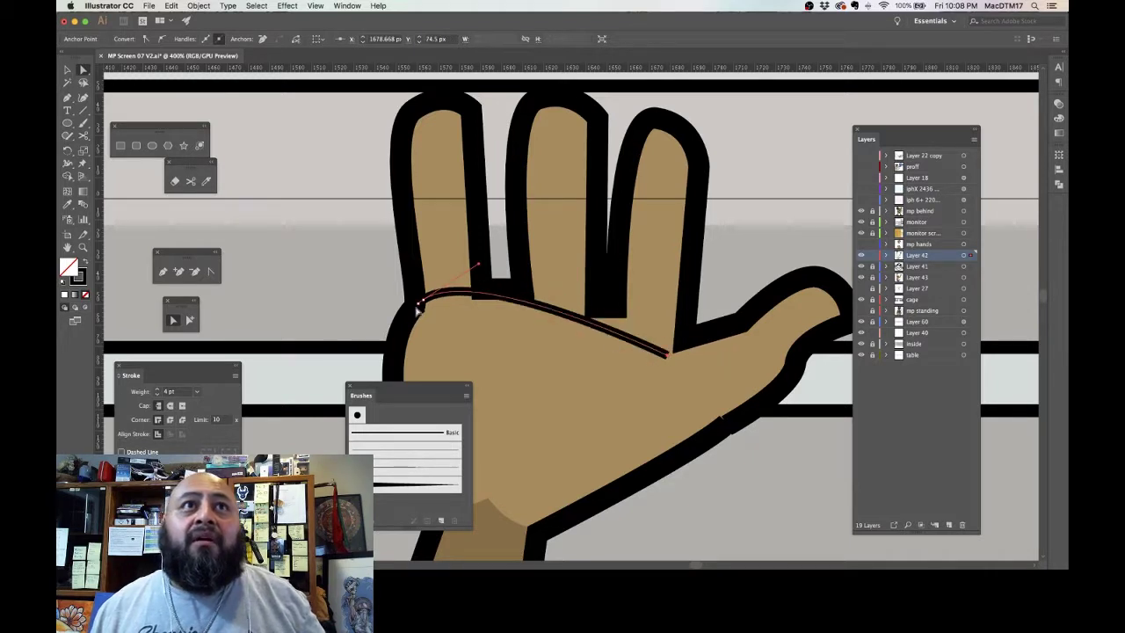
left_click_drag(418, 304, 419, 322)
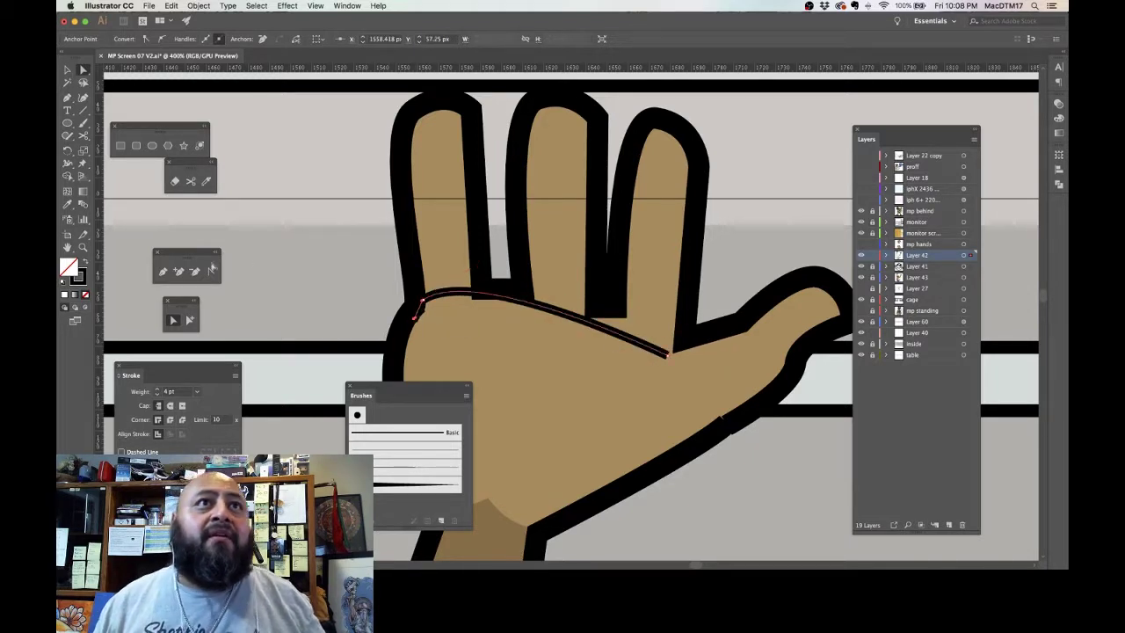
Step: Remove the extra anchor near the line's outer end and curve that end with the Anchor Point tool into a smooth arch
left_click(194, 271)
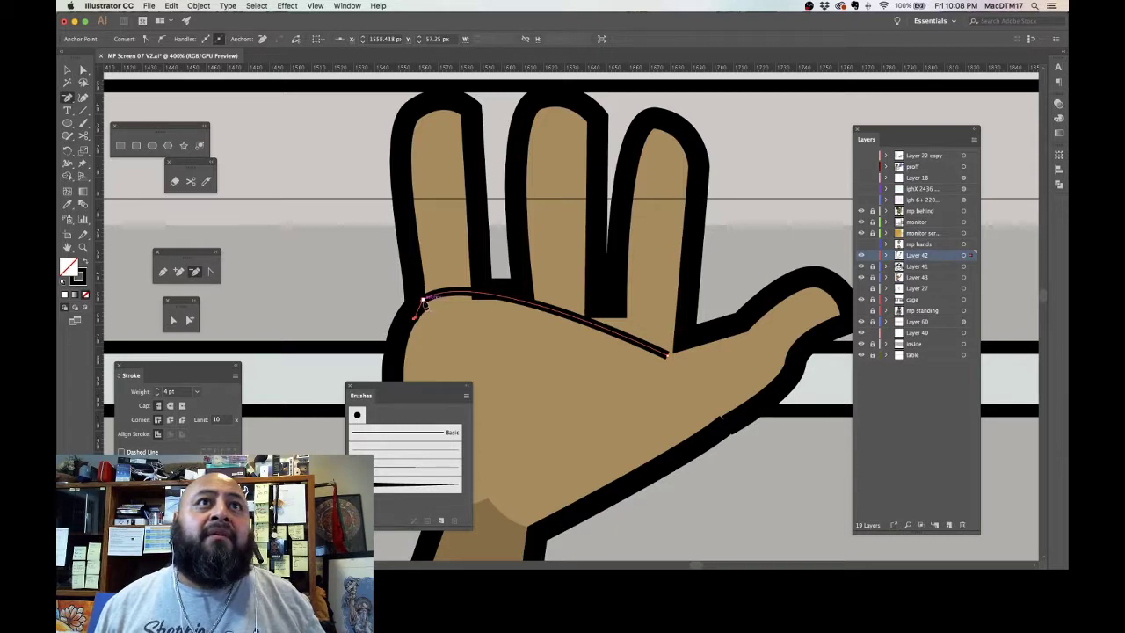
left_click(424, 302)
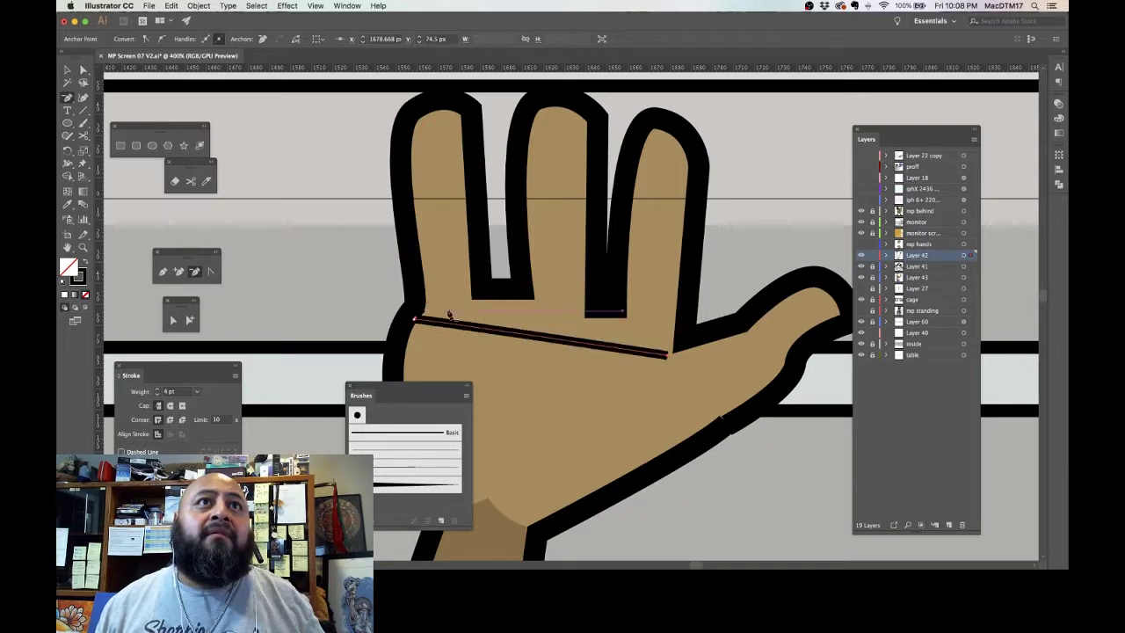
left_click(211, 271)
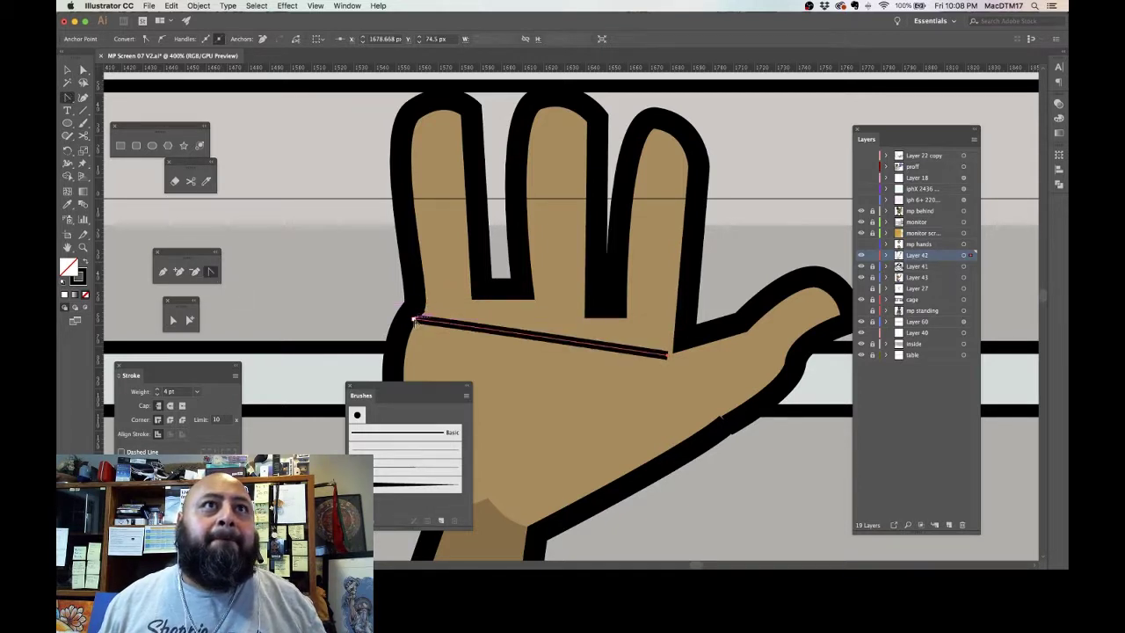
mouse_move(415, 320)
left_mouse_down()
mouse_move(455, 296)
mouse_move(452, 276)
left_mouse_up()
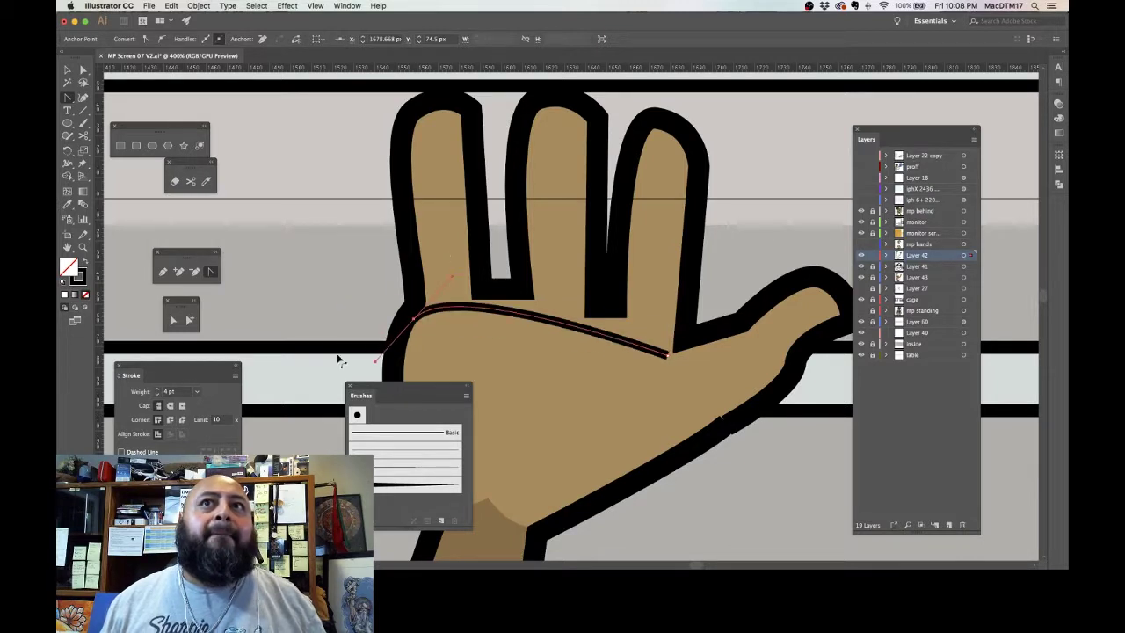
Step: Apply the thick tapered brush to the line below the fingers and set its stroke weight to 0.75 pt
left_click(375, 475)
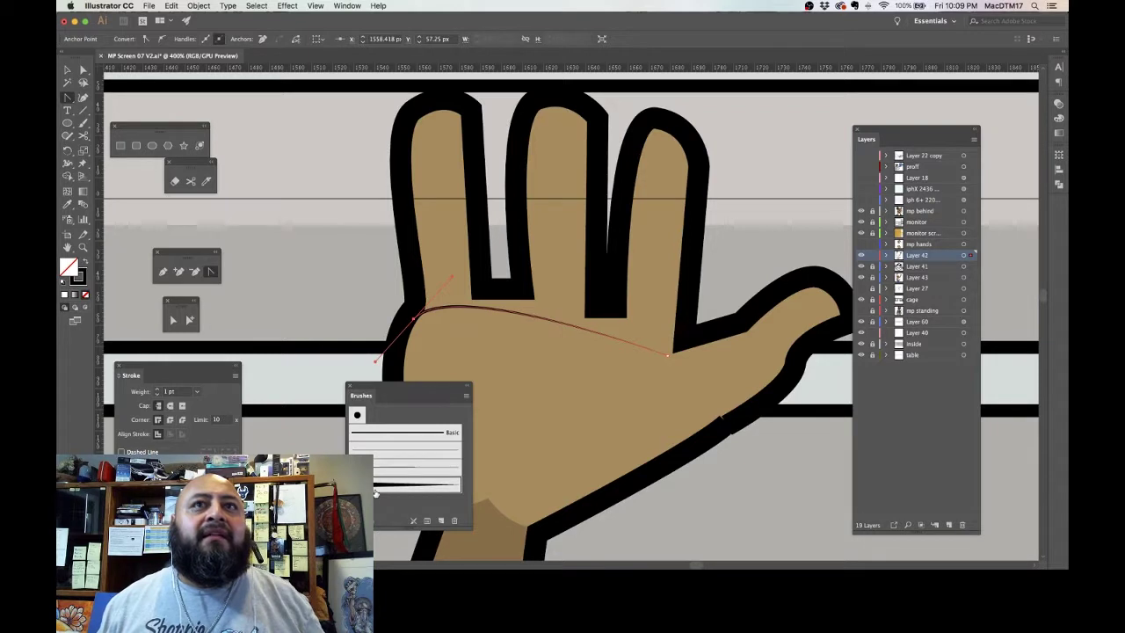
left_click(374, 489)
left_click(82, 72)
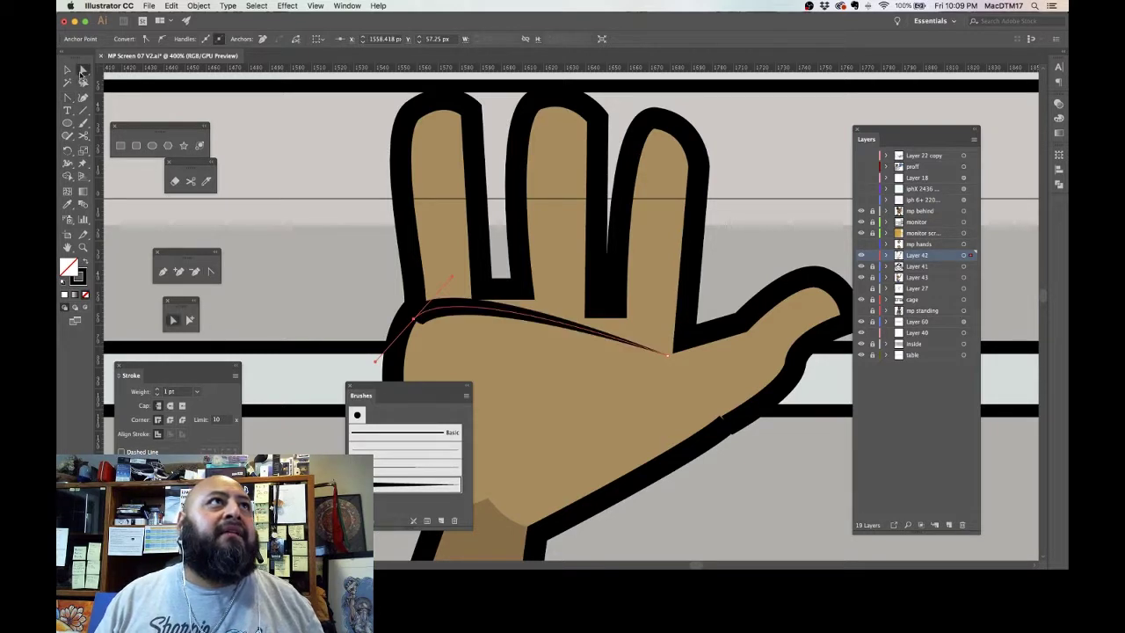
left_click(200, 392)
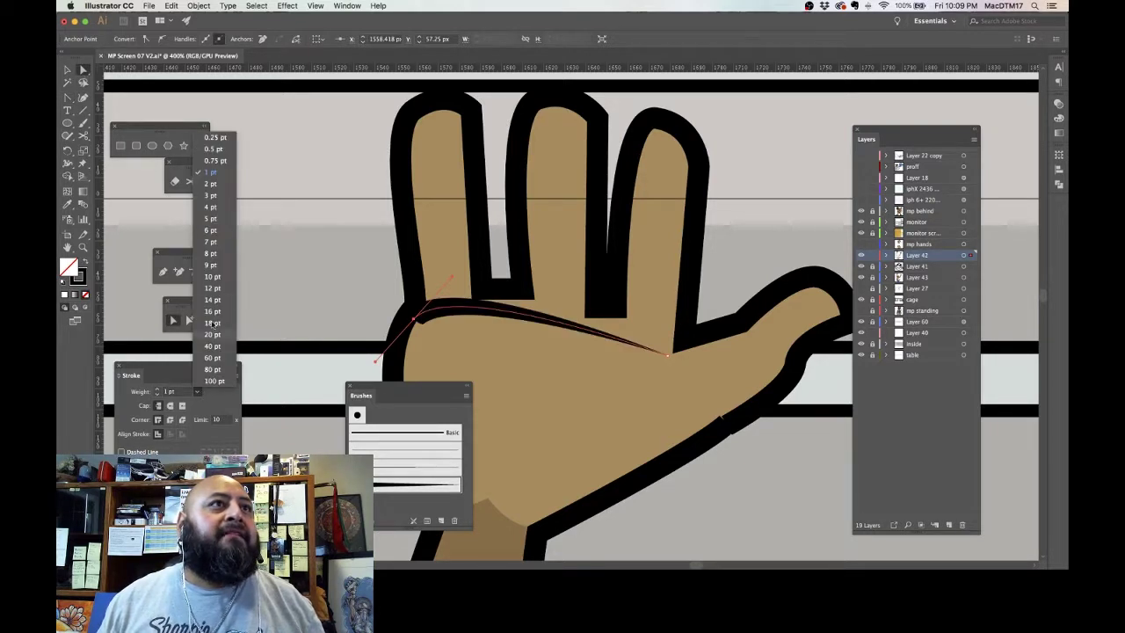
left_click(214, 162)
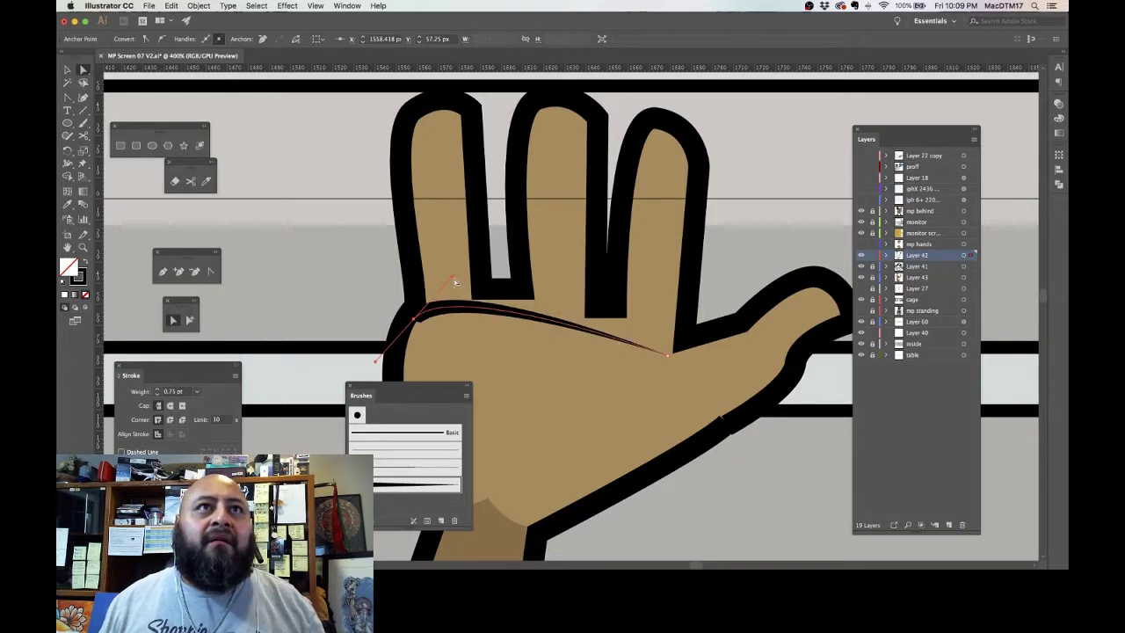
Step: Arch the tapered line to meet the finger gaps, and slant the outline base between the middle and inner fingers to follow it
left_click_drag(455, 281, 545, 254)
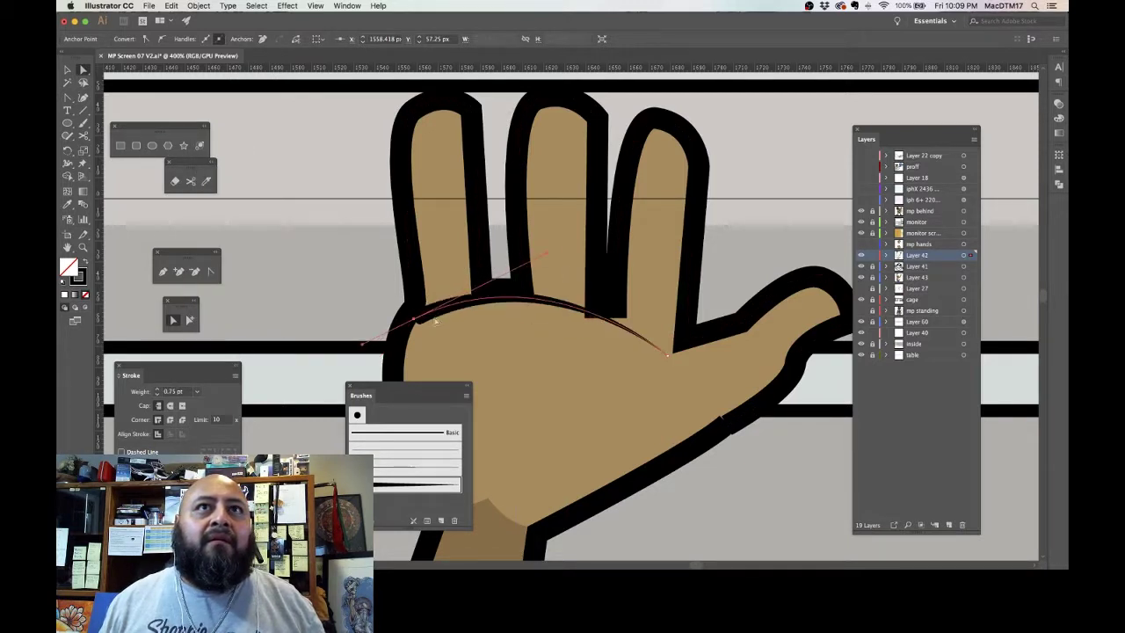
left_click_drag(417, 321, 406, 316)
left_click(381, 291)
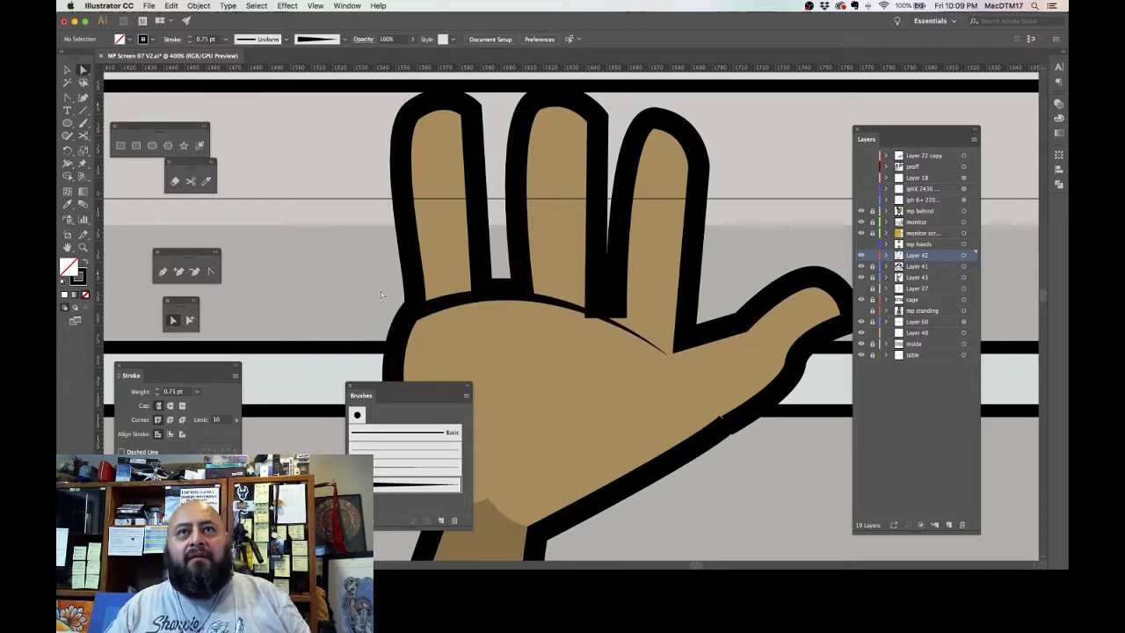
left_click(618, 313)
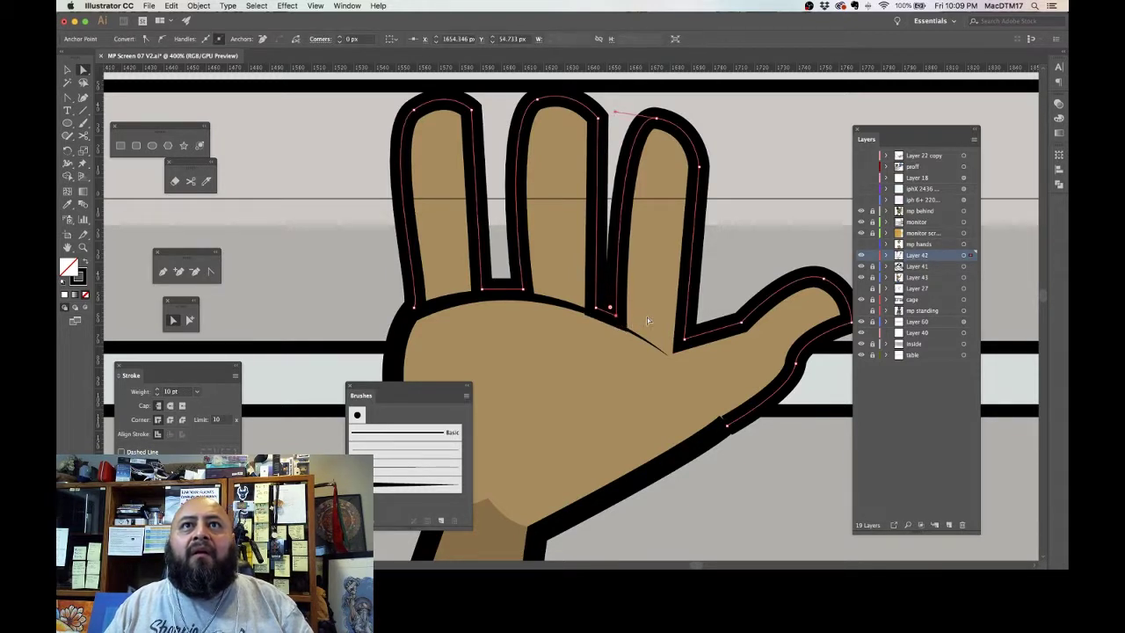
left_click(752, 237)
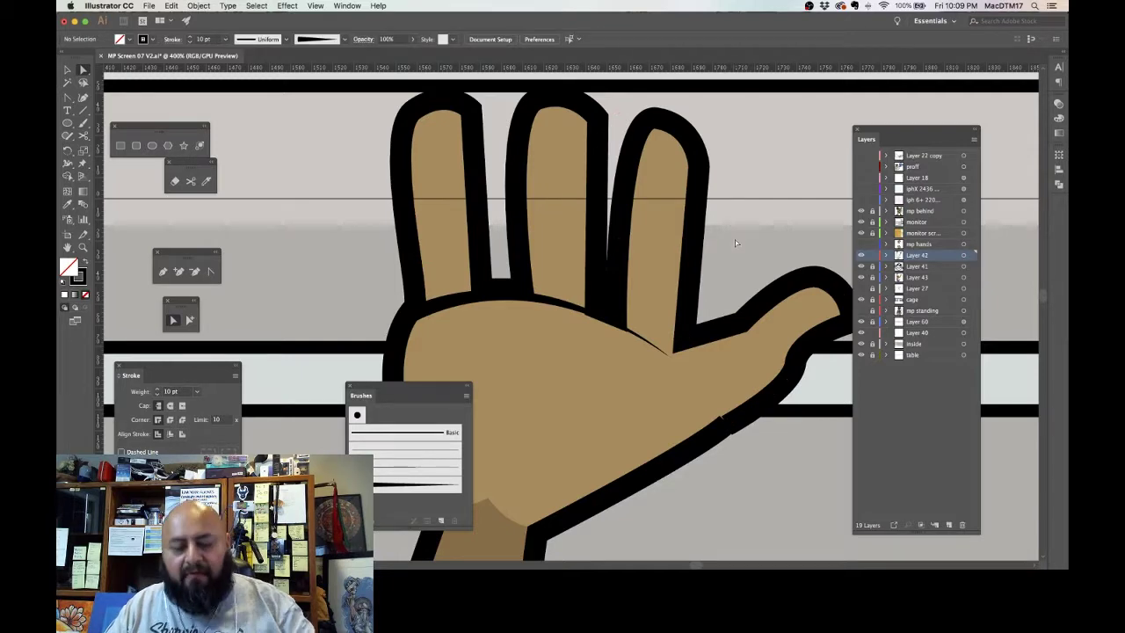
Step: Draw a curved crease with the Pen tool from the thumb base into the palm, using the tapered brush at 0.75 pt
key("super+minus")
key("super+minus")
key("super+minus")
key("super+minus")
key("super+minus")
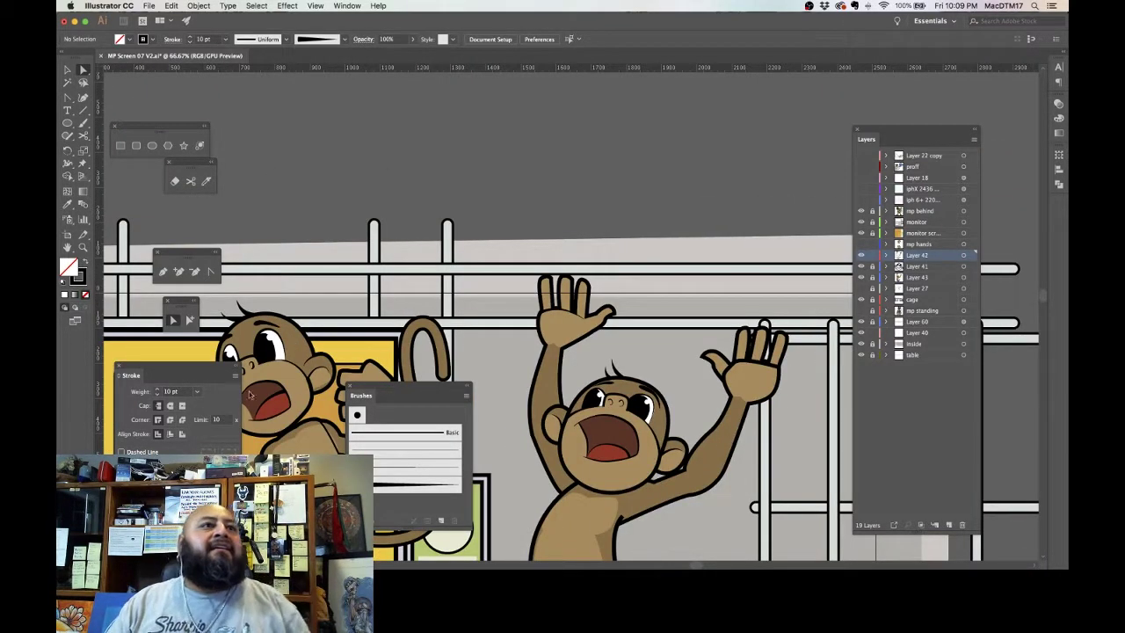
left_click(569, 318)
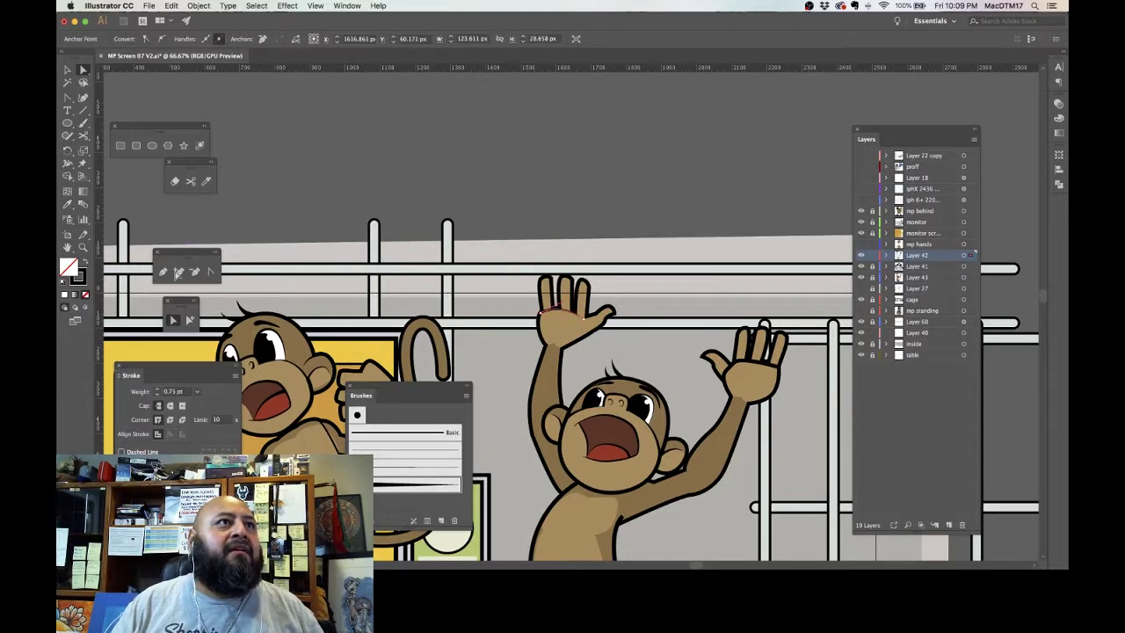
left_click(163, 271)
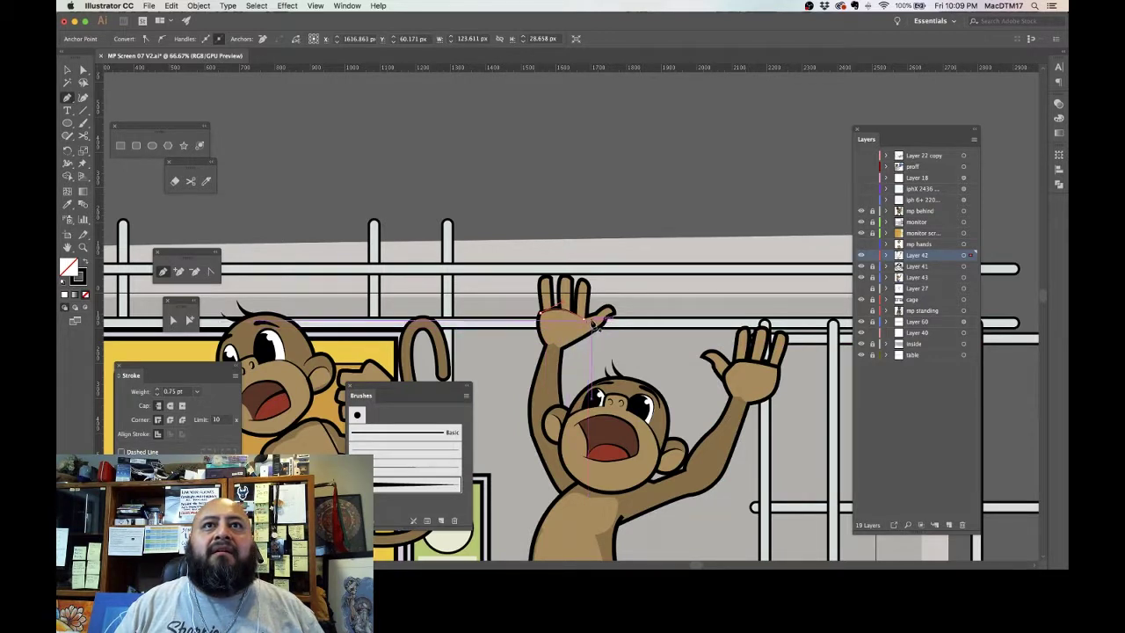
left_click_drag(564, 326, 541, 356)
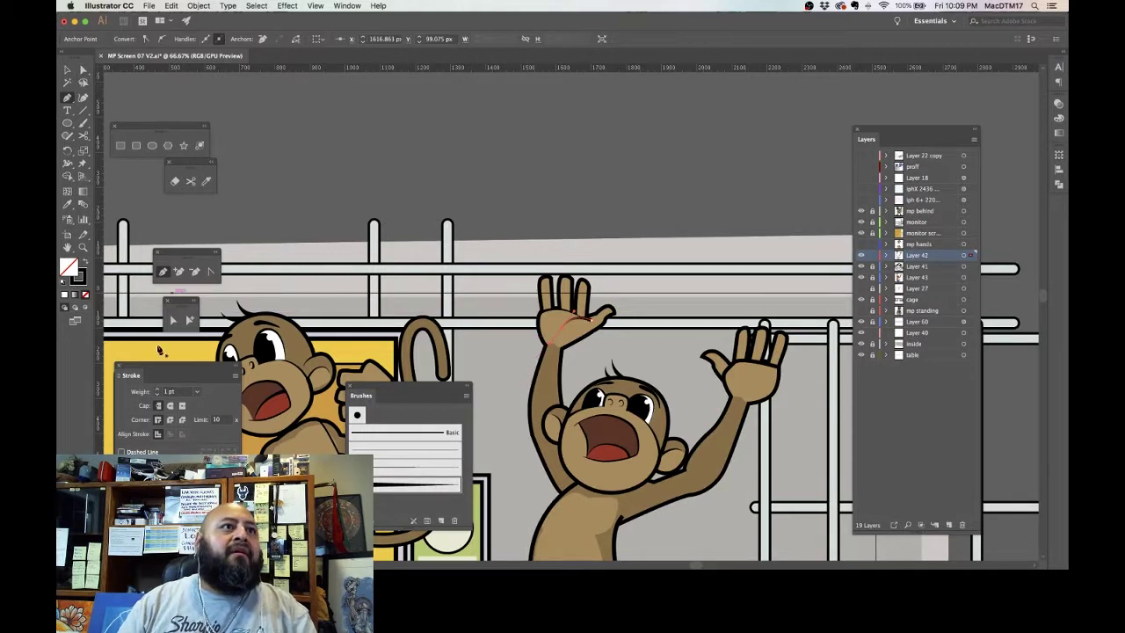
left_click(156, 394)
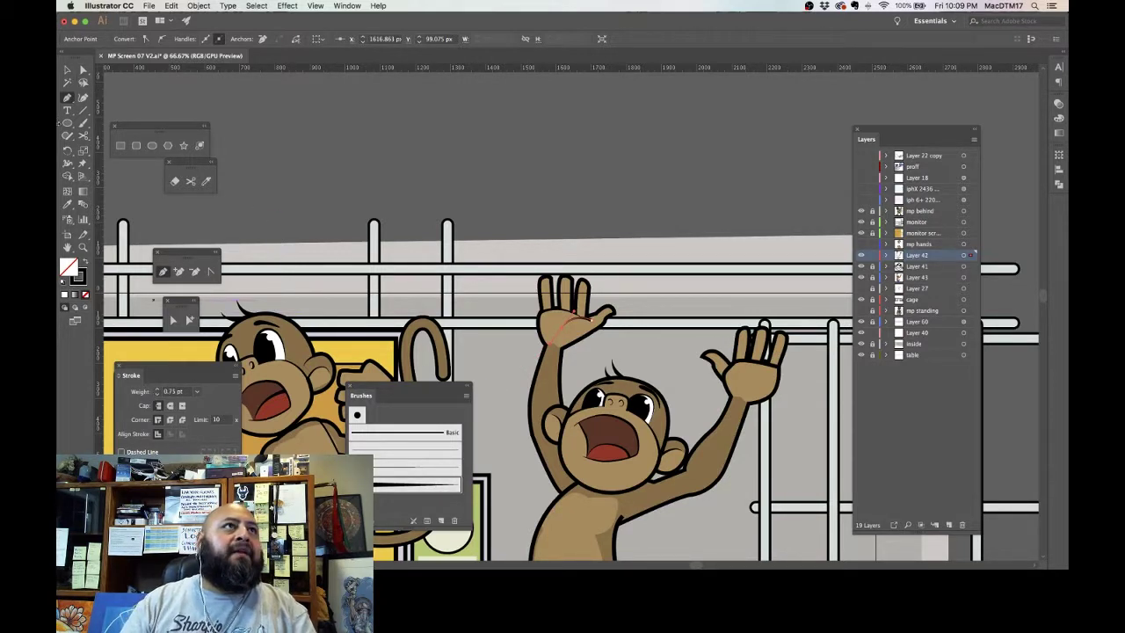
Step: Move the thumb-side end of the palm crease to the corner where the inner finger meets the thumb
left_click(83, 69)
left_click(578, 320)
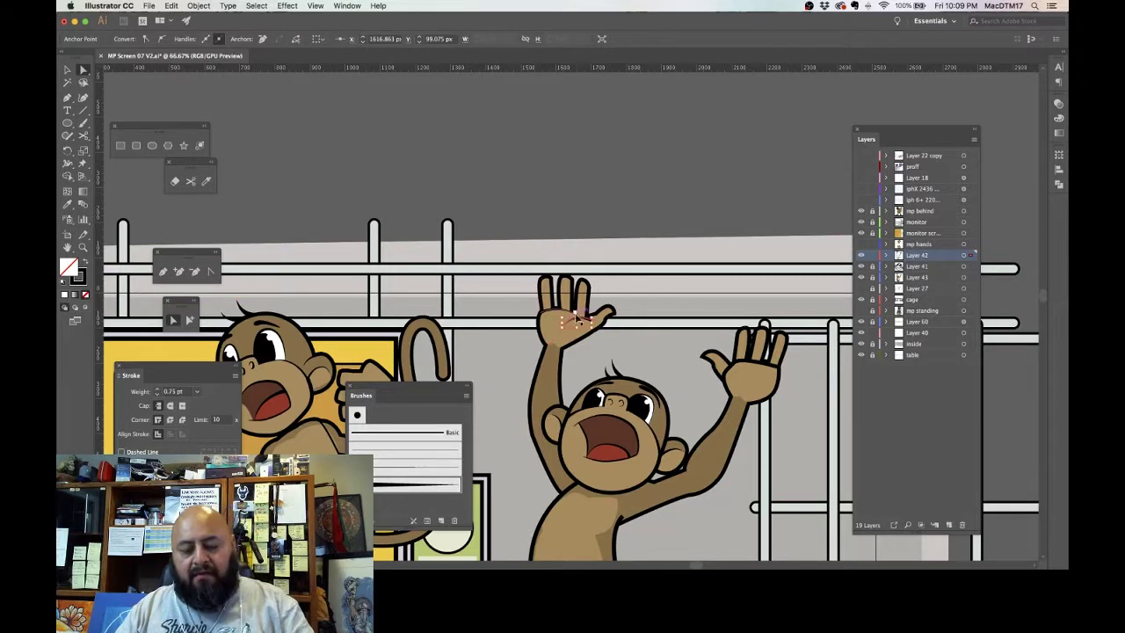
scroll(579, 320, "up", 5)
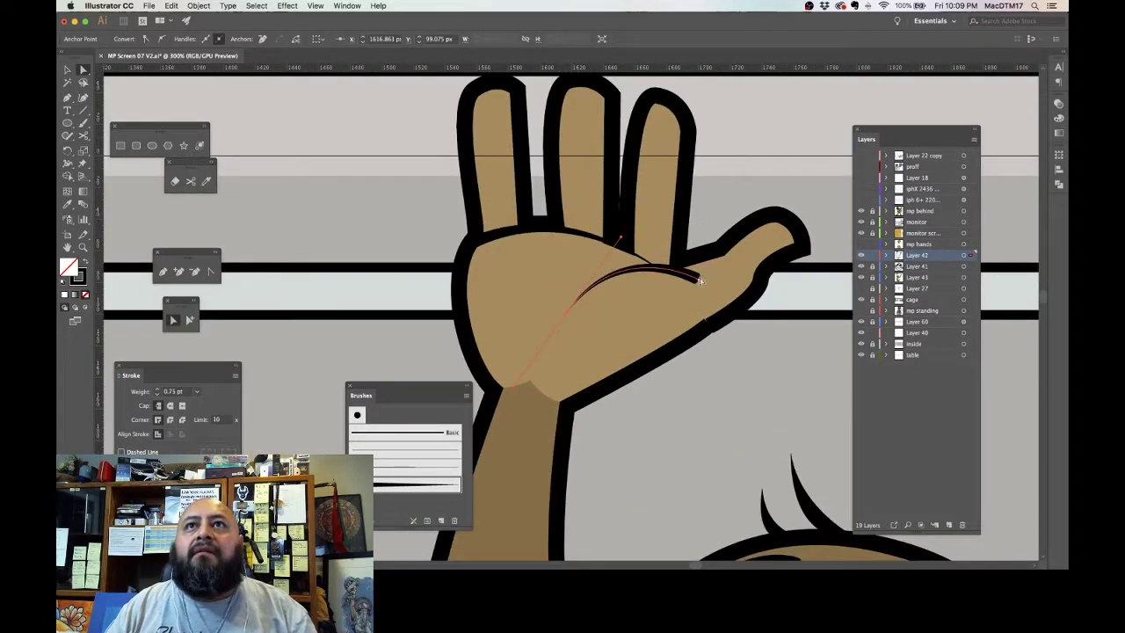
left_click(701, 280)
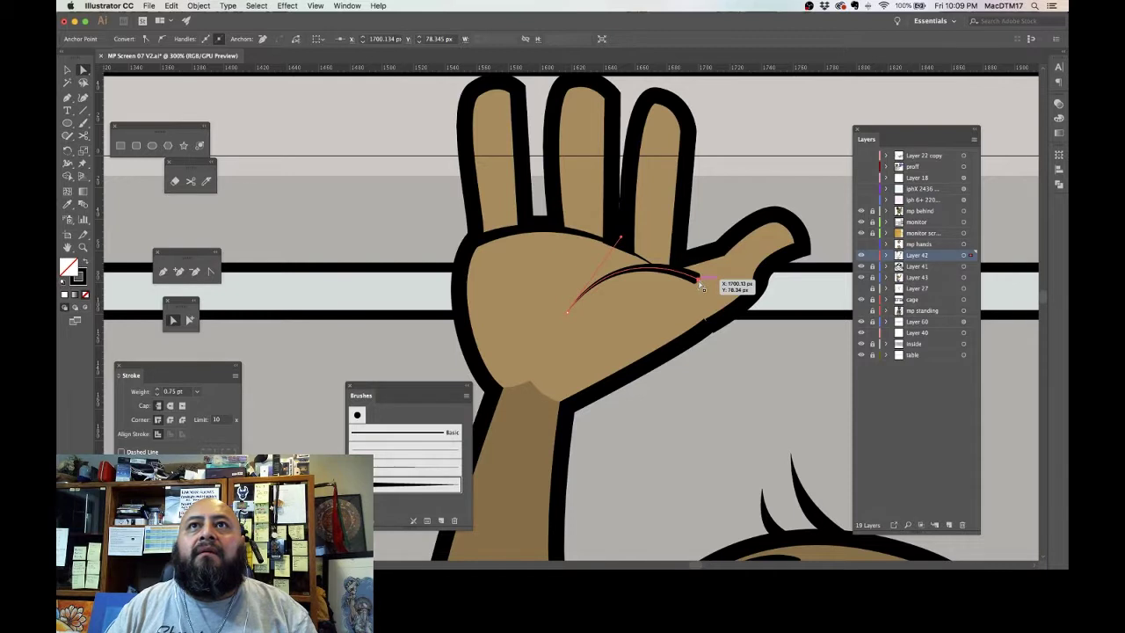
left_click_drag(703, 288, 681, 266)
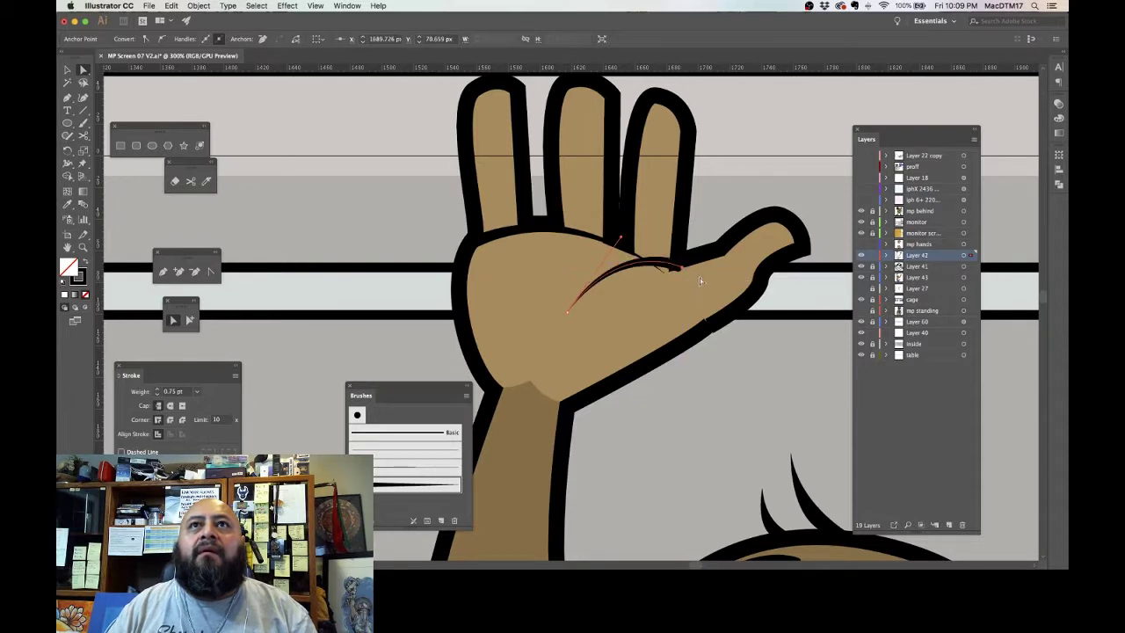
key("Left")
key("Left")
key("Left")
key("Left")
key("Left")
key("Left")
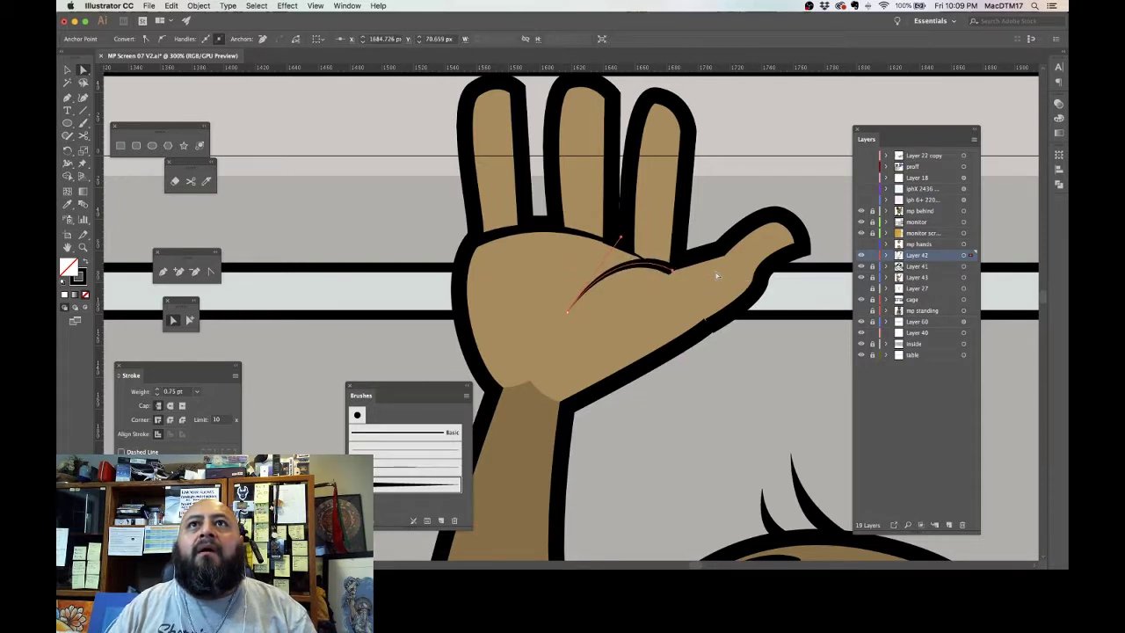
key("Down")
key("Down")
key("Down")
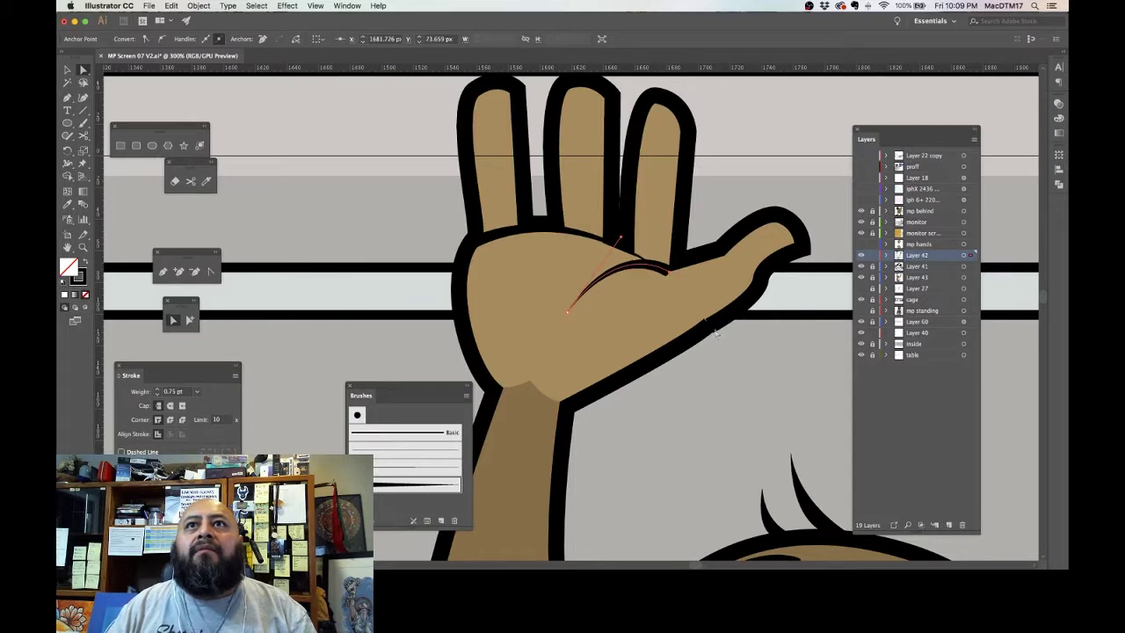
Step: Join the cut outline ends below the thumb and move the joined anchor down along the palm edge to smooth the contour
left_click(700, 320)
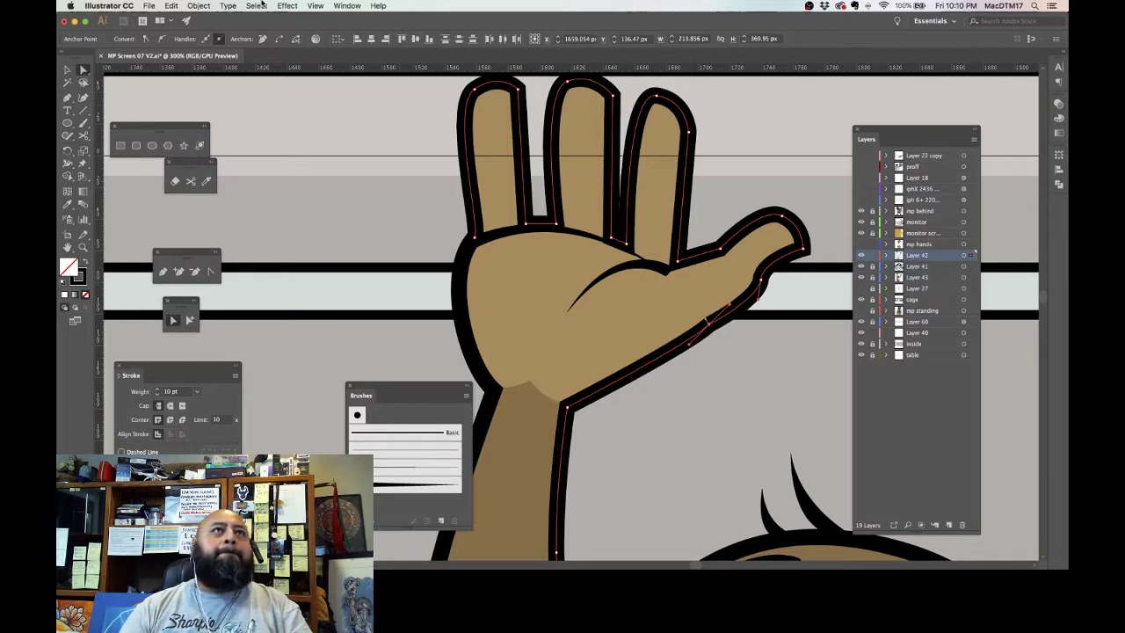
left_click(209, 6)
mouse_move(268, 231)
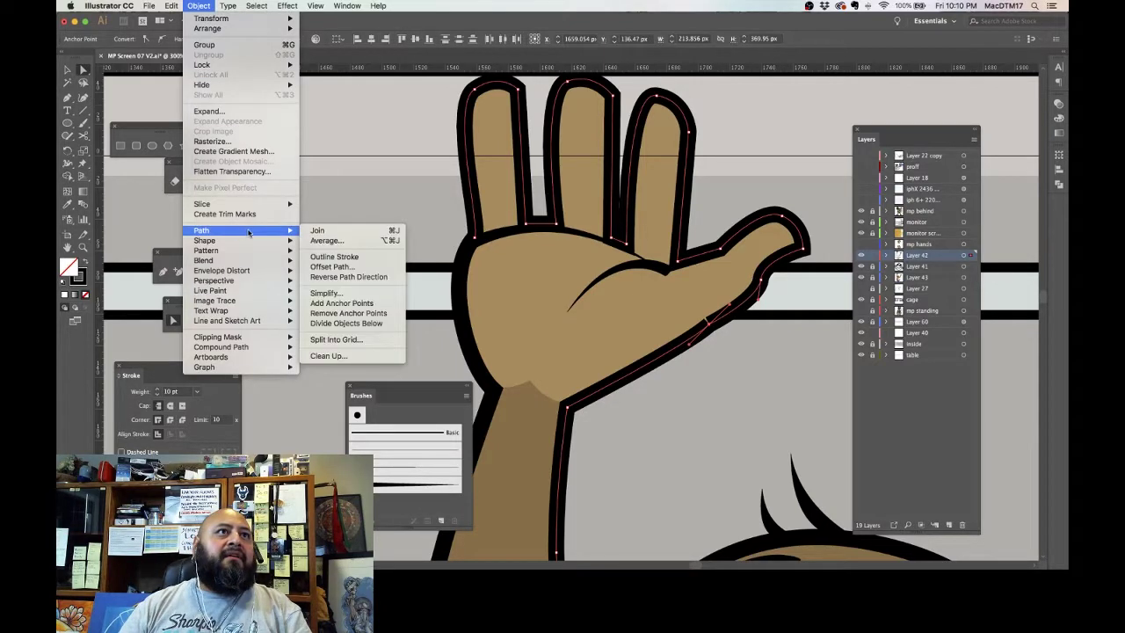
left_click(316, 234)
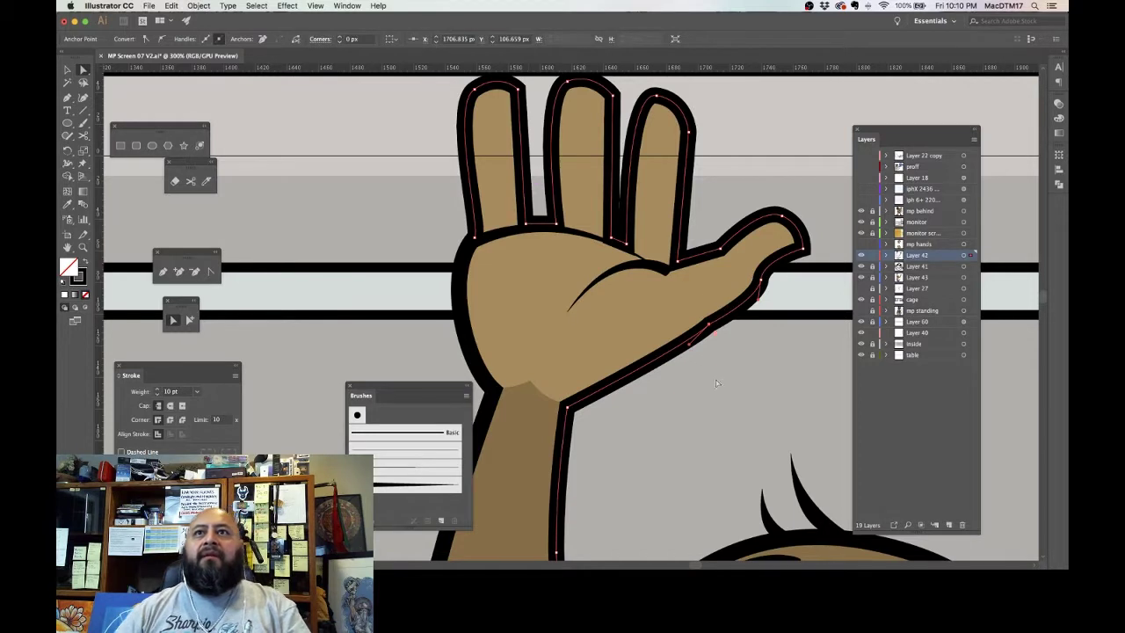
left_click_drag(716, 320, 698, 342)
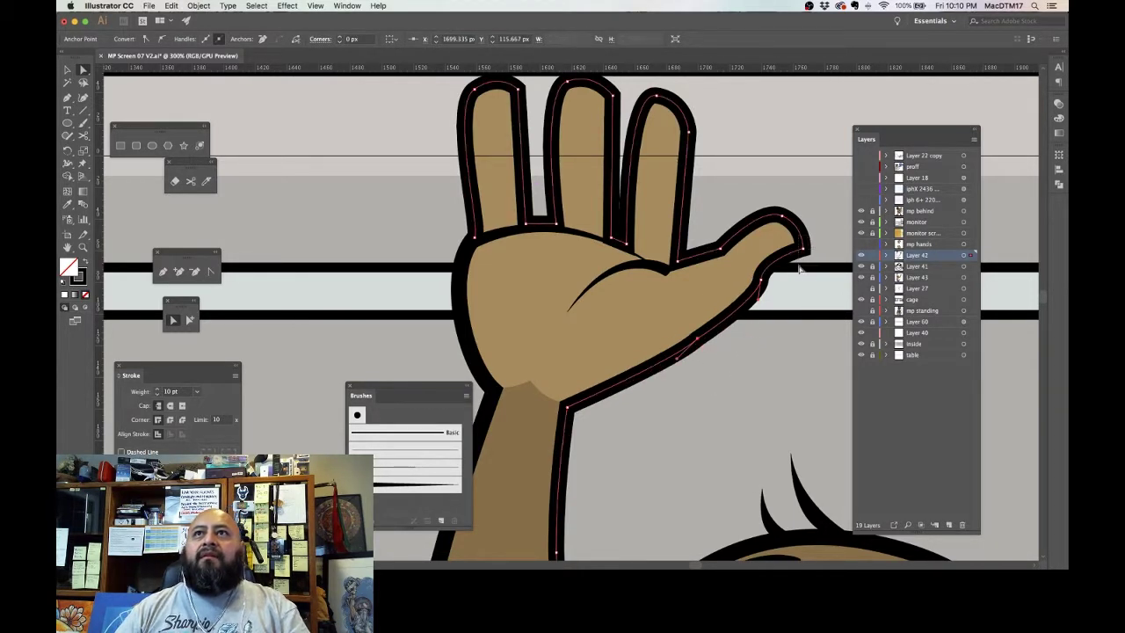
Step: Round the sharp corner at the thumb tip with the Anchor Point tool and deselect the hand outline
left_click(799, 255)
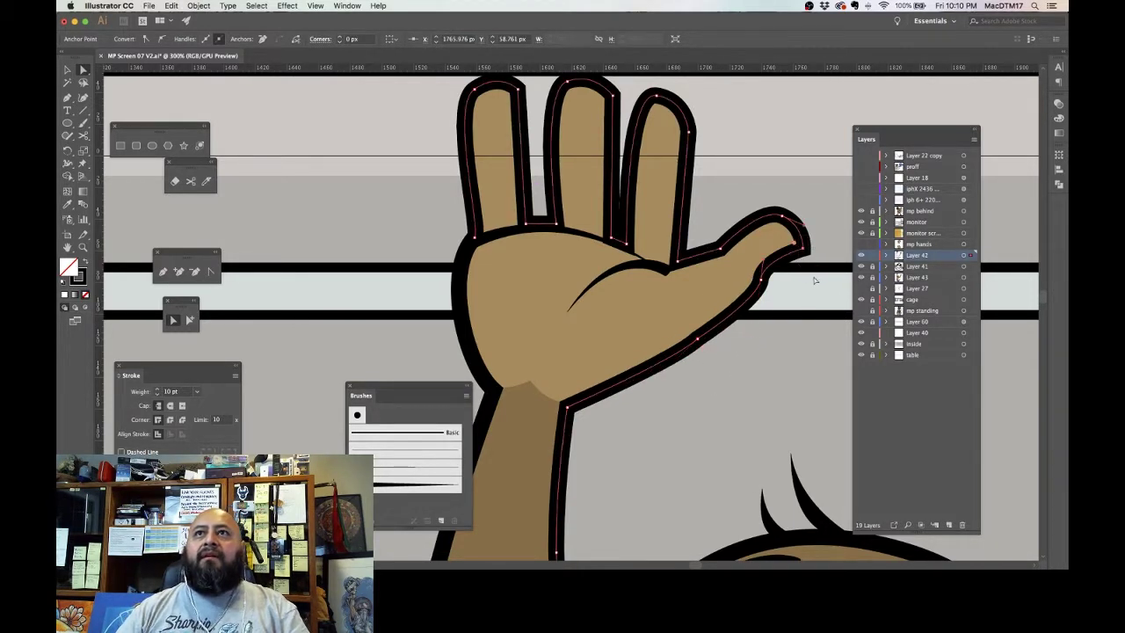
left_click(210, 272)
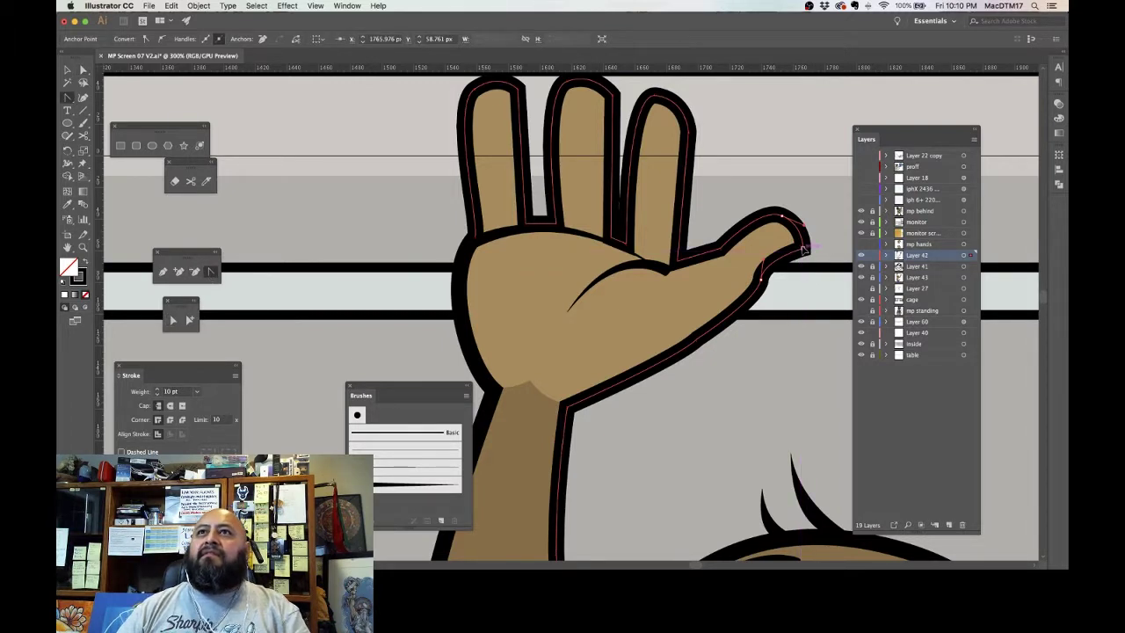
left_click_drag(803, 249, 798, 257)
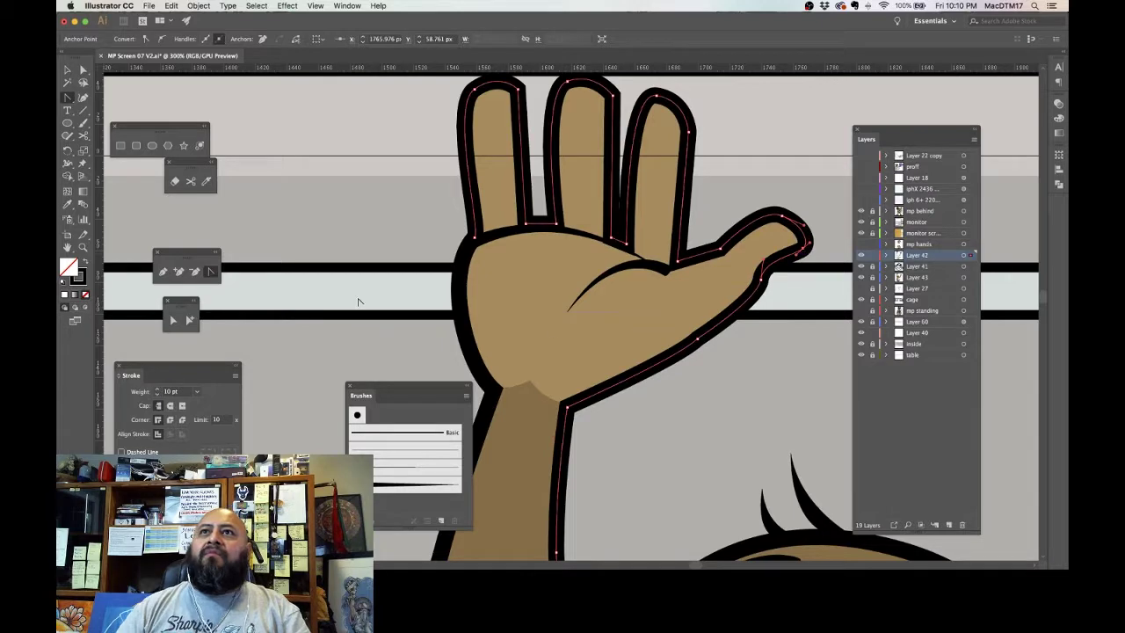
left_click(83, 70)
left_click(167, 100)
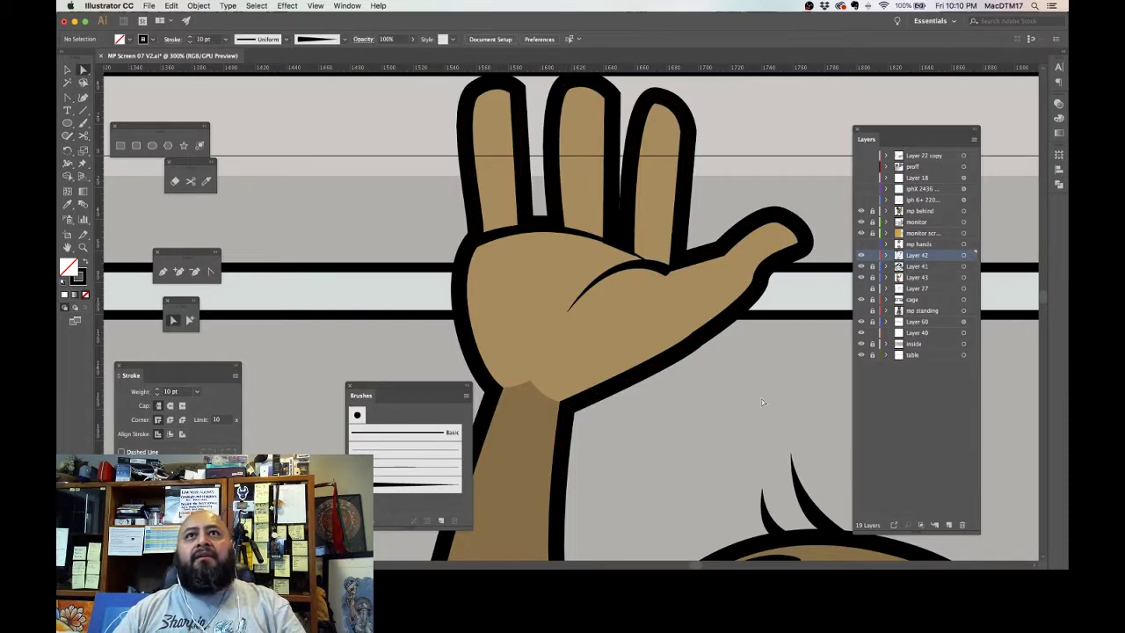
scroll(760, 396, "down", 5)
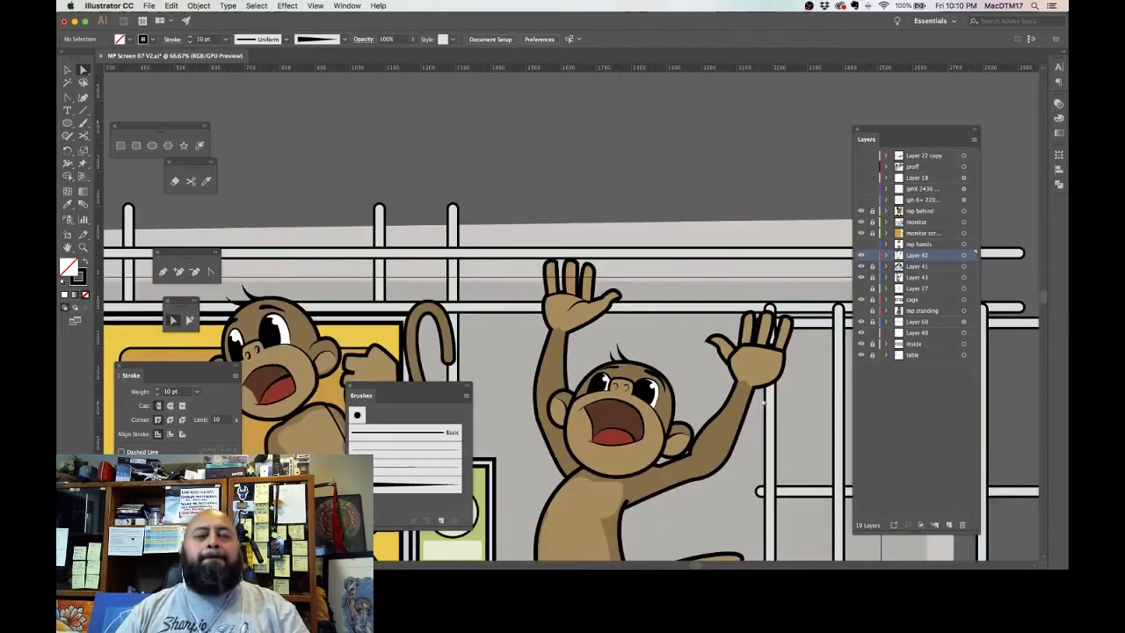
Step: Delete the palm outline segment that separates the thumb from the palm on the monkey's other raised hand
scroll(666, 305, "right", 4)
scroll(665, 304, "down", 2)
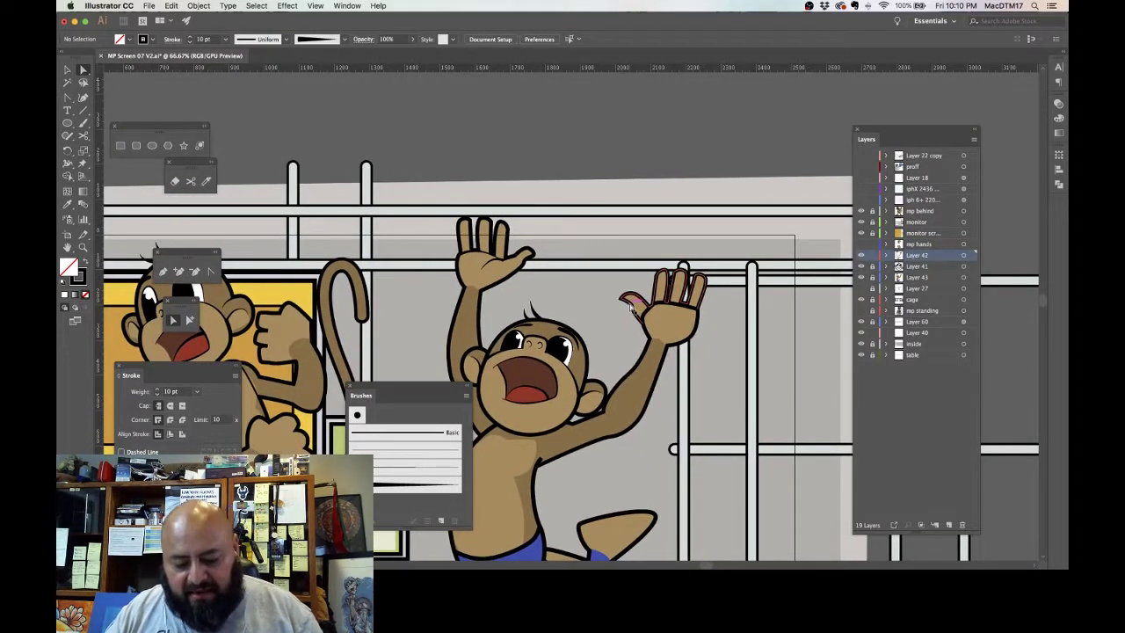
key("super+equal")
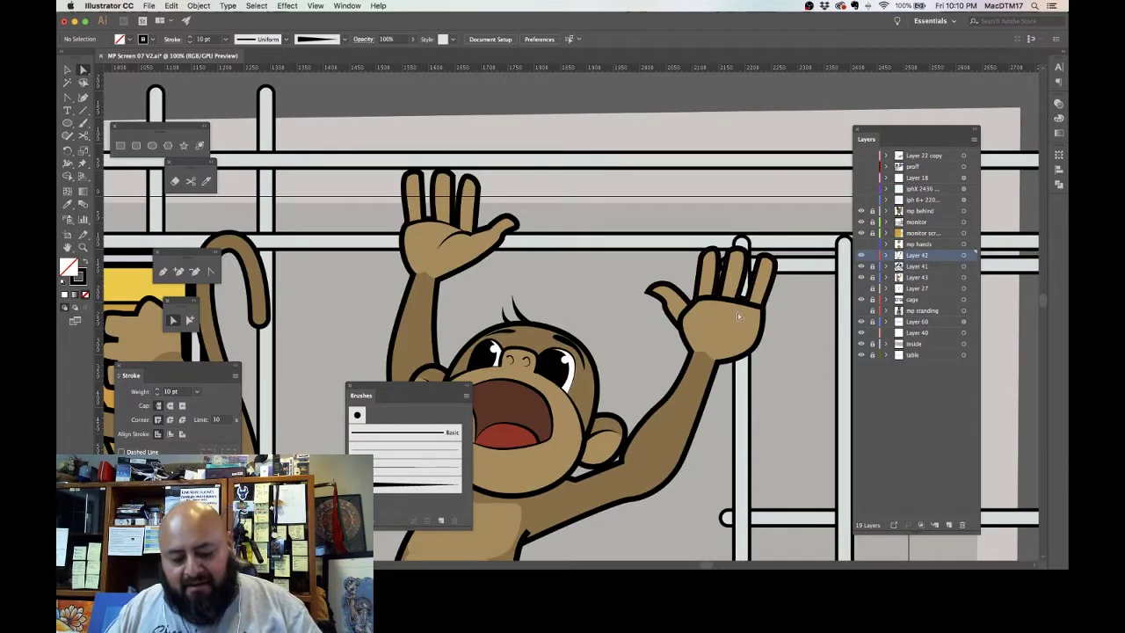
key("super+equal")
scroll(741, 318, "right", 10)
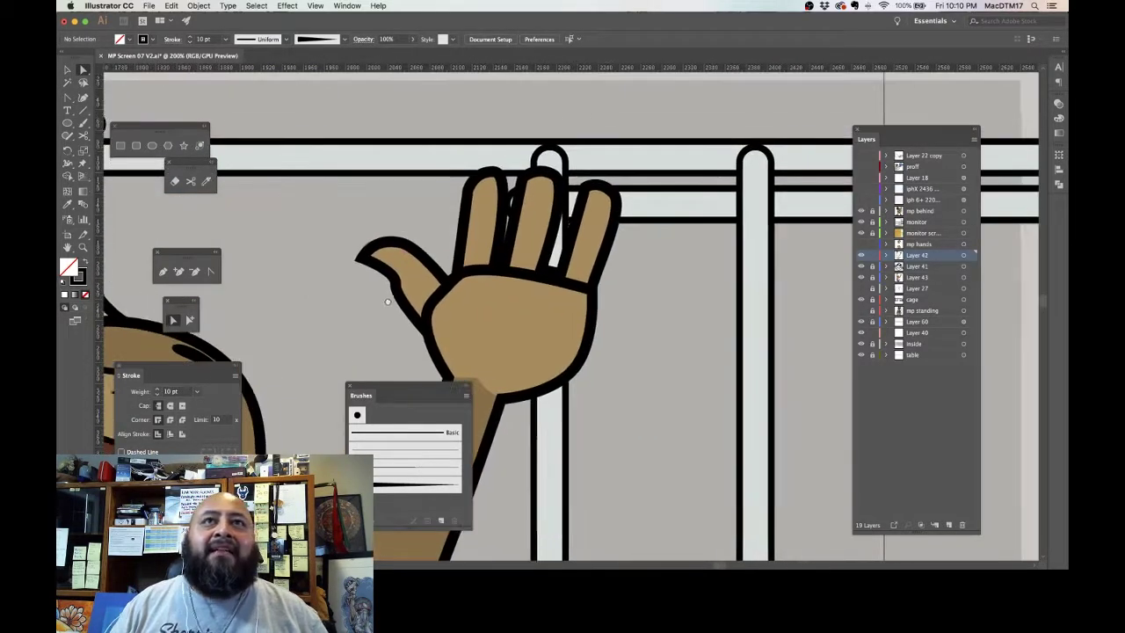
left_click(448, 313)
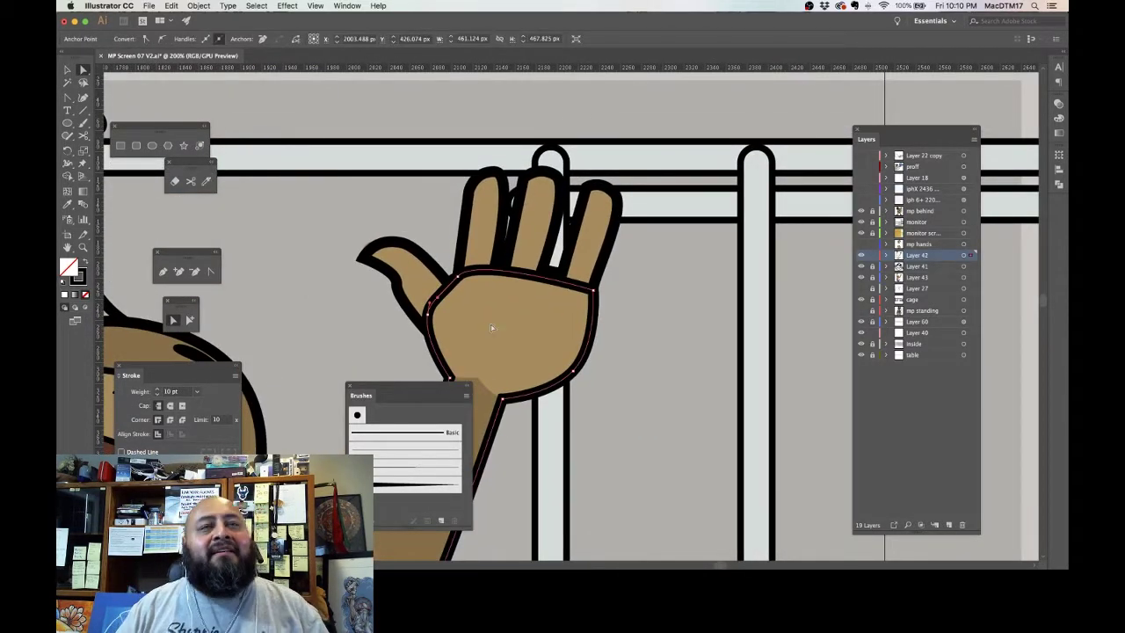
key("super+equal")
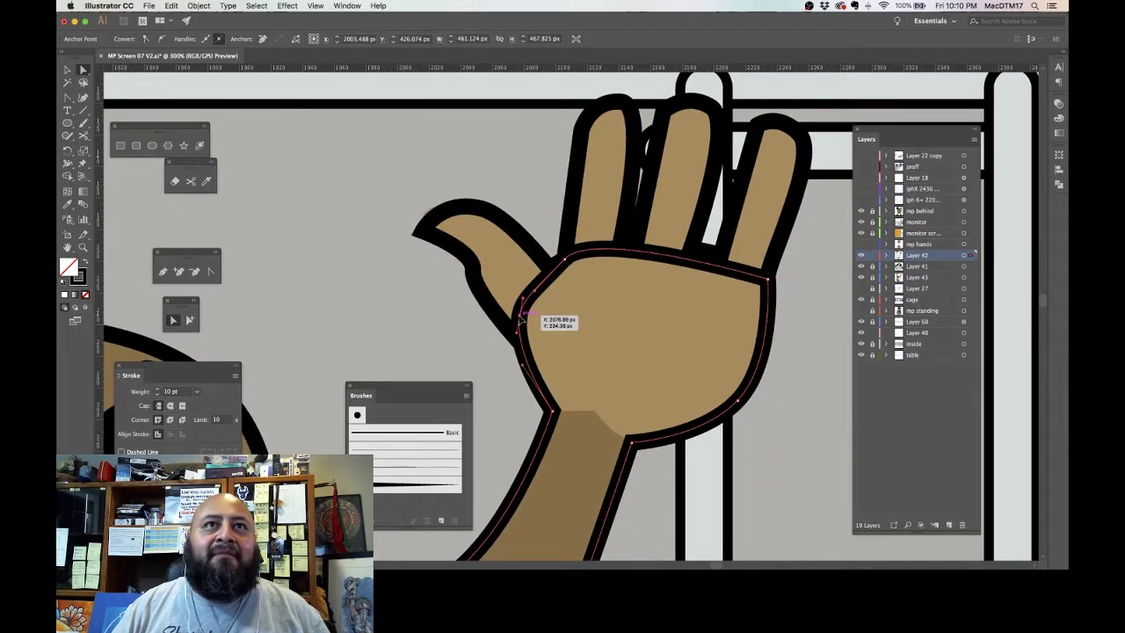
left_click(526, 324)
mouse_move(528, 325)
left_mouse_down()
mouse_move(525, 310)
mouse_move(519, 338)
left_mouse_up()
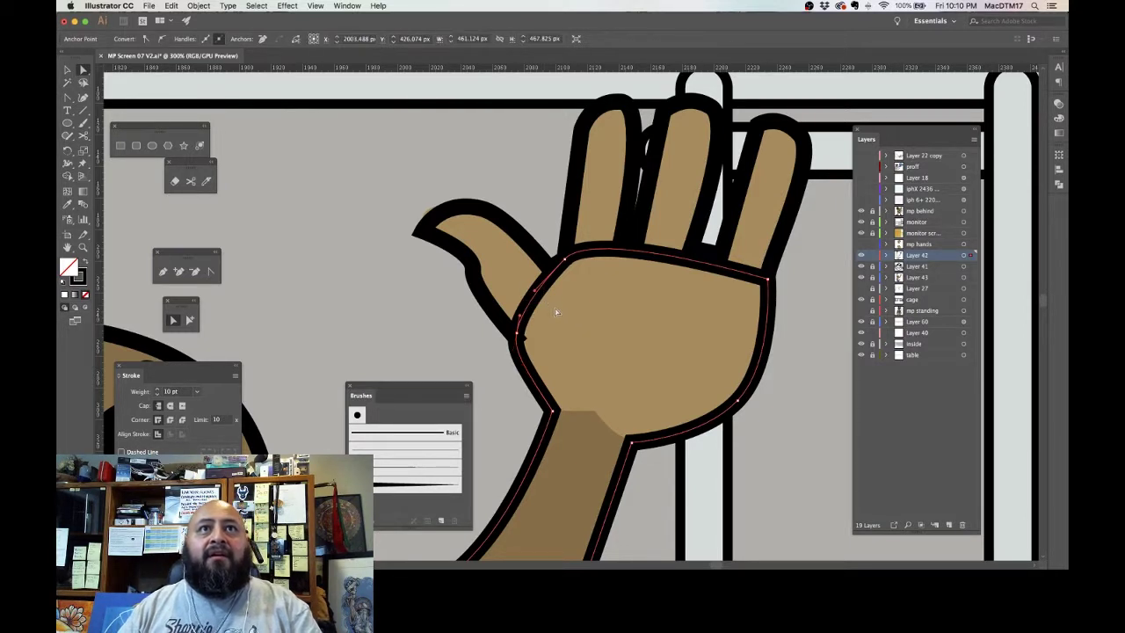
key("Delete")
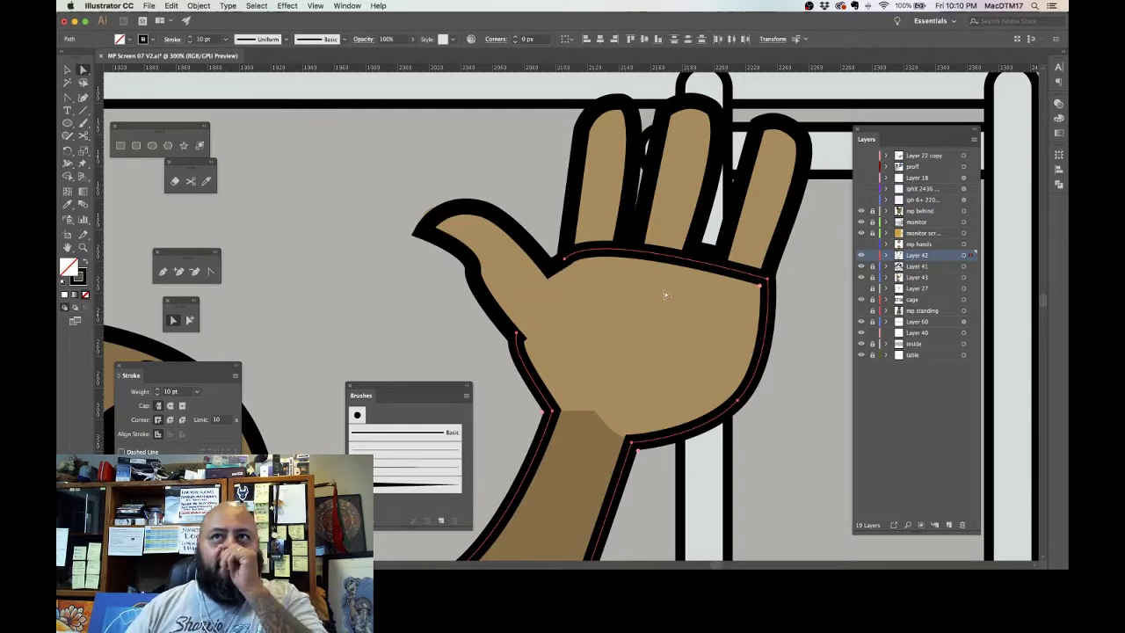
Step: Cut the hand outline at the outer finger's base corner and apply the tapered brush at 1 pt to the line beneath the fingers
left_click(191, 181)
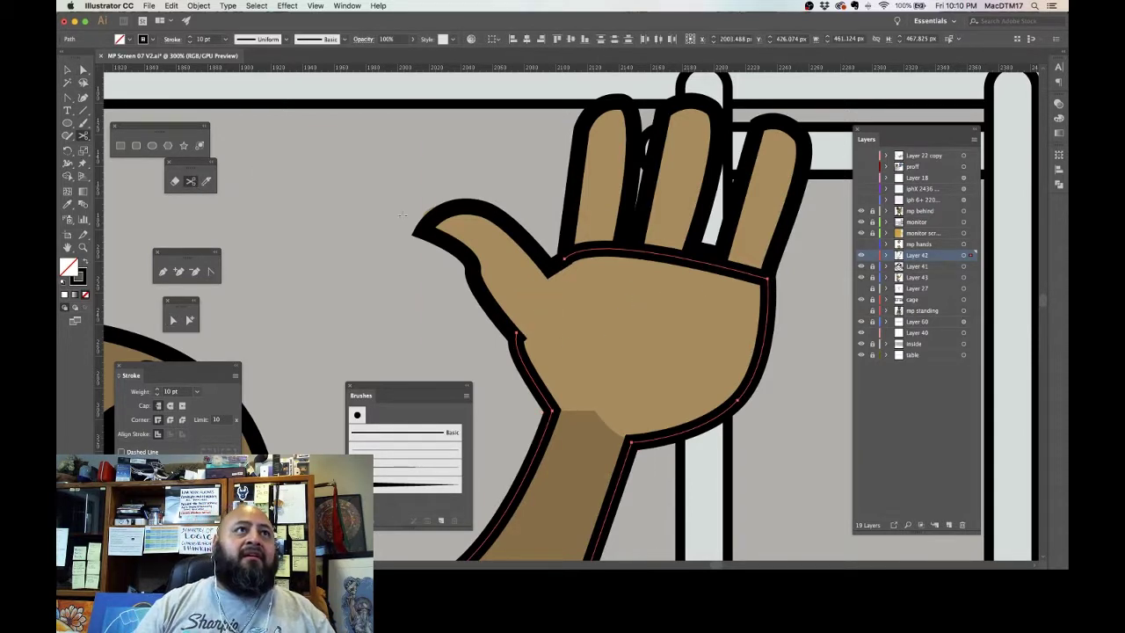
left_click(767, 278)
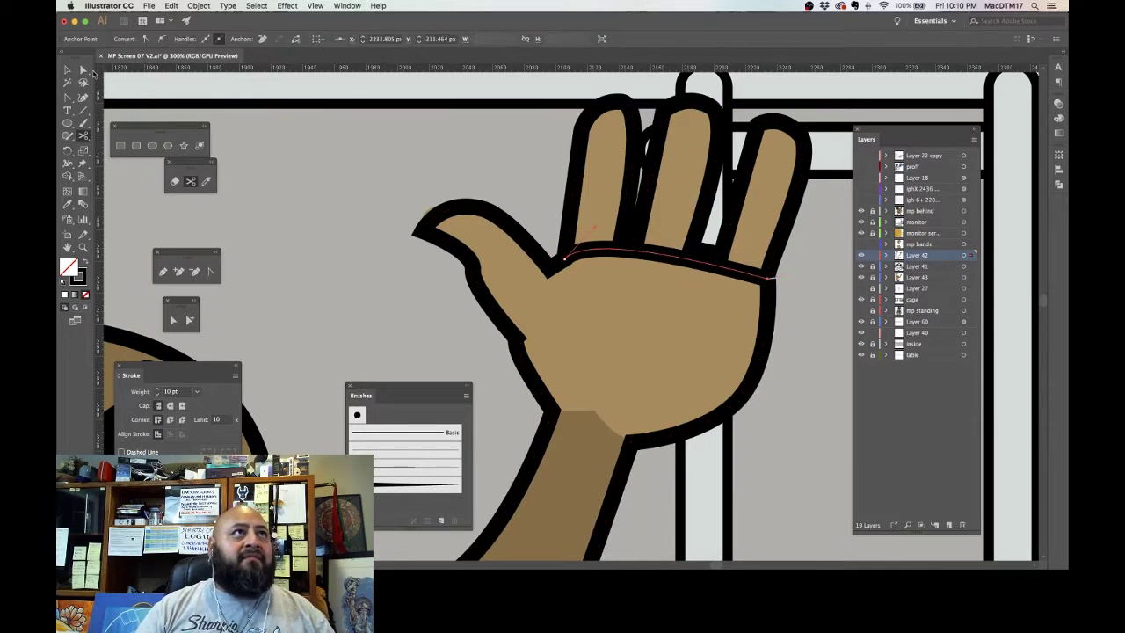
left_click(83, 70)
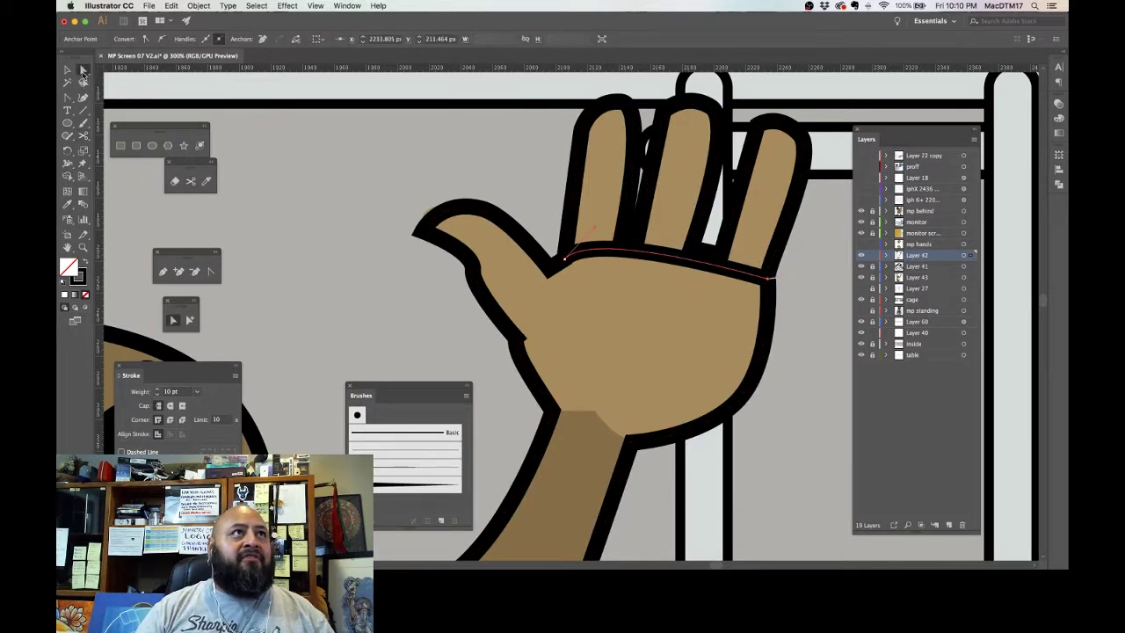
left_click(404, 484)
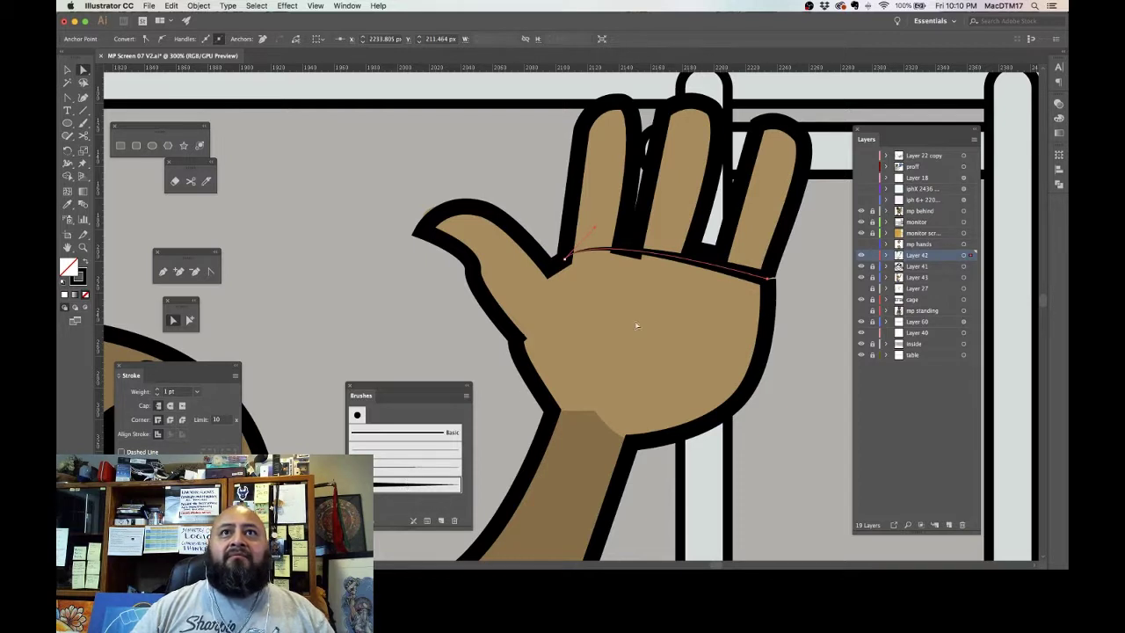
Step: Lower the thumb-side end of the tapered palm line and reshape its curve with the direction handle
left_click(768, 279)
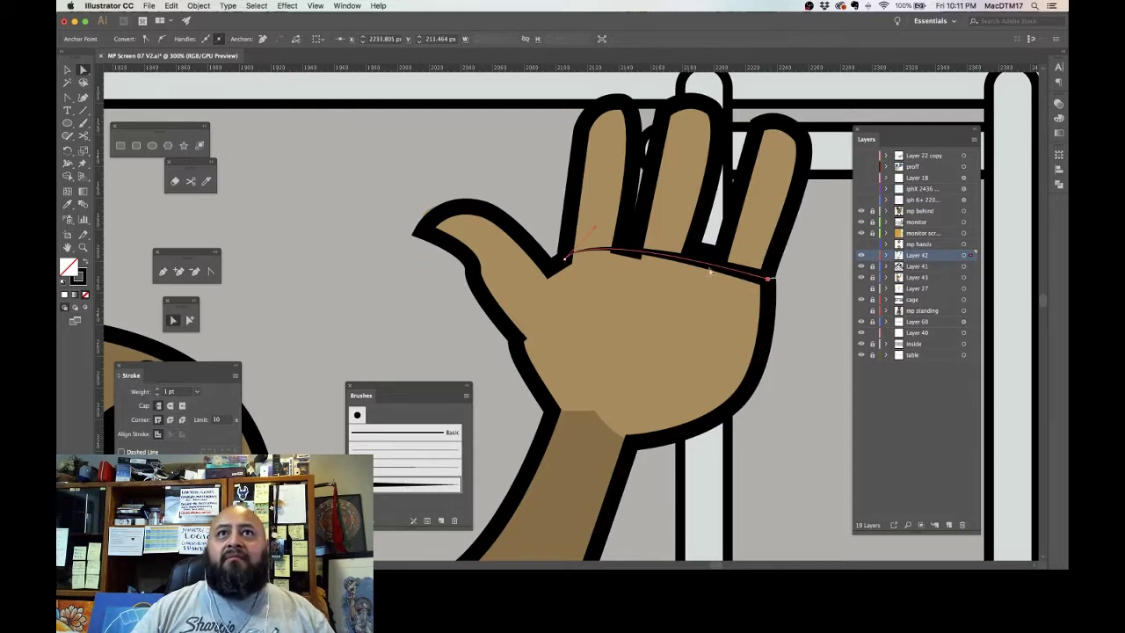
left_click_drag(567, 258, 567, 269)
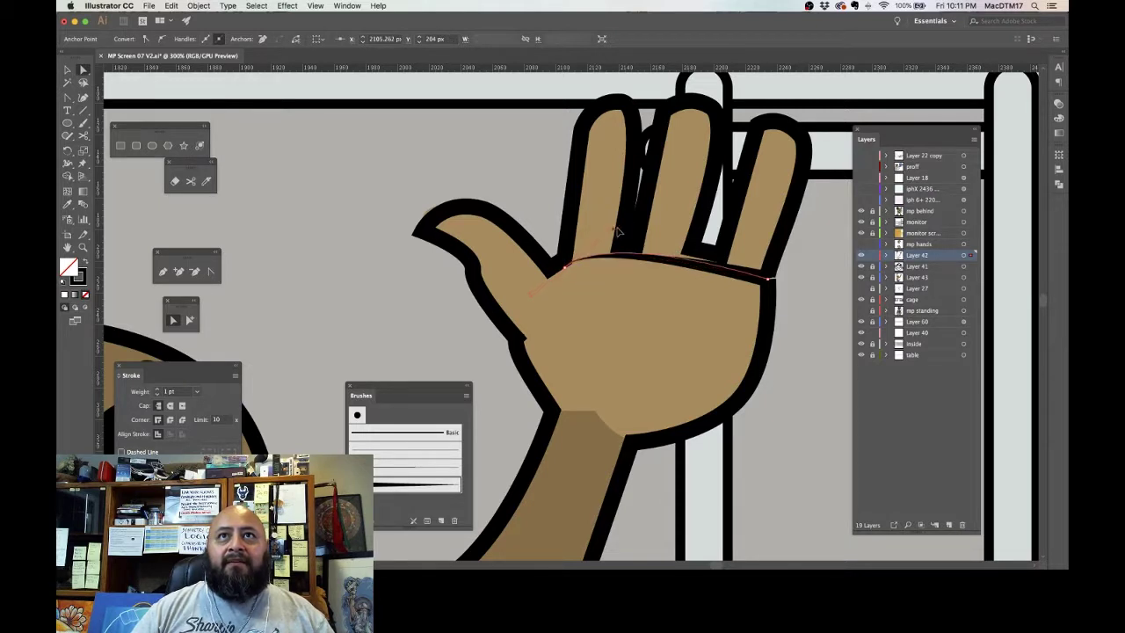
left_click_drag(627, 229, 630, 221)
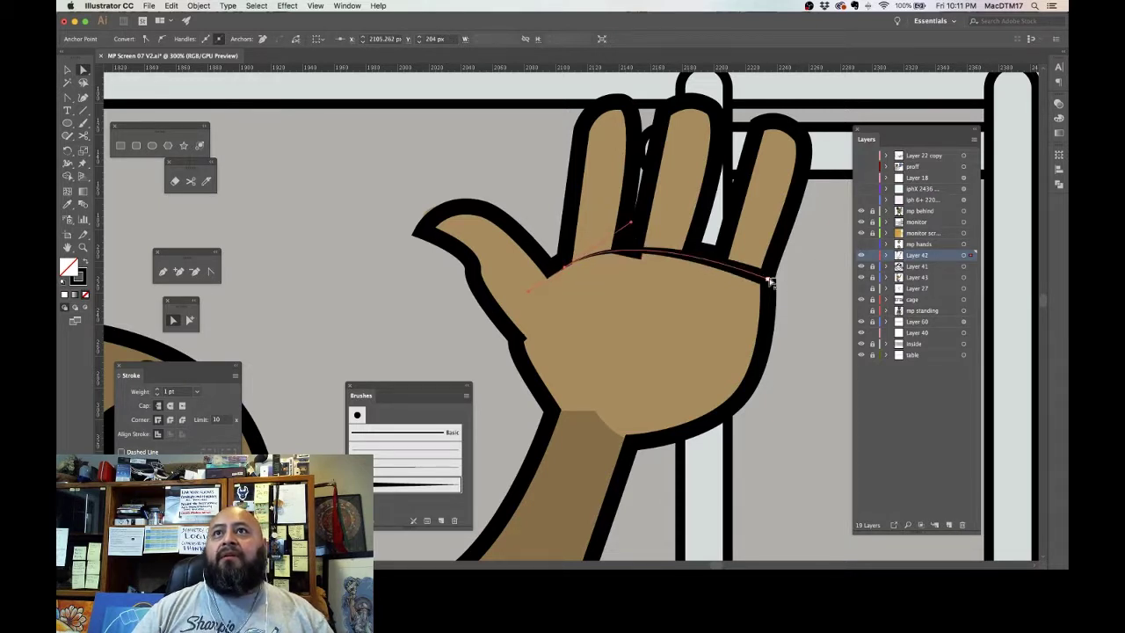
Step: Move the palm line's outer end out of the way and join the cut outline ends at the outer finger's base
left_click_drag(768, 280, 799, 286)
left_click(647, 150)
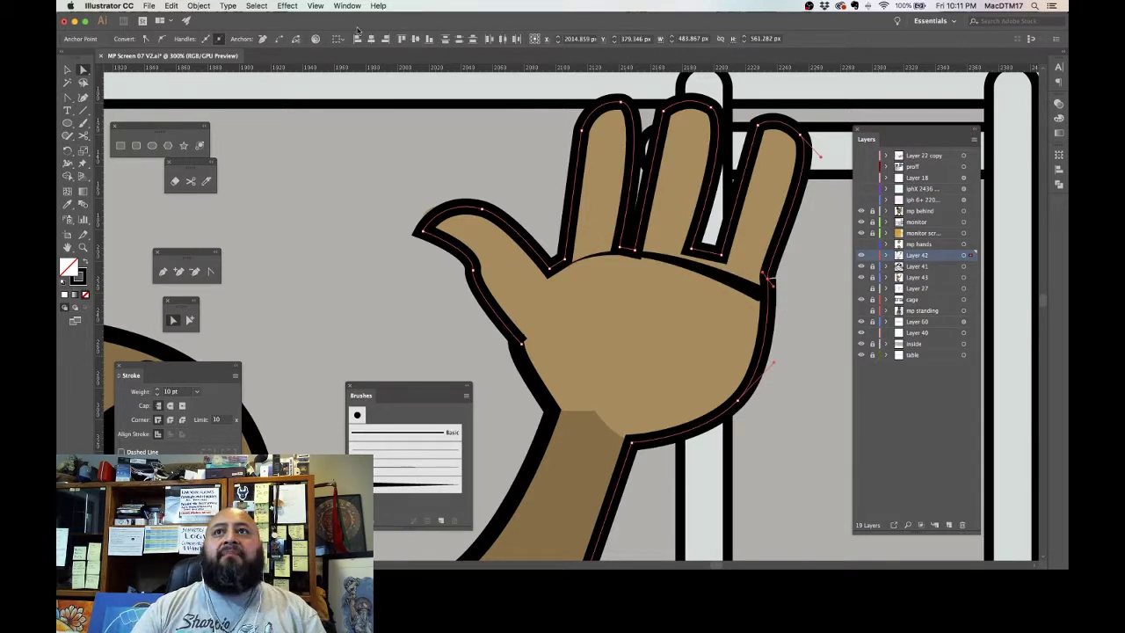
left_click(199, 5)
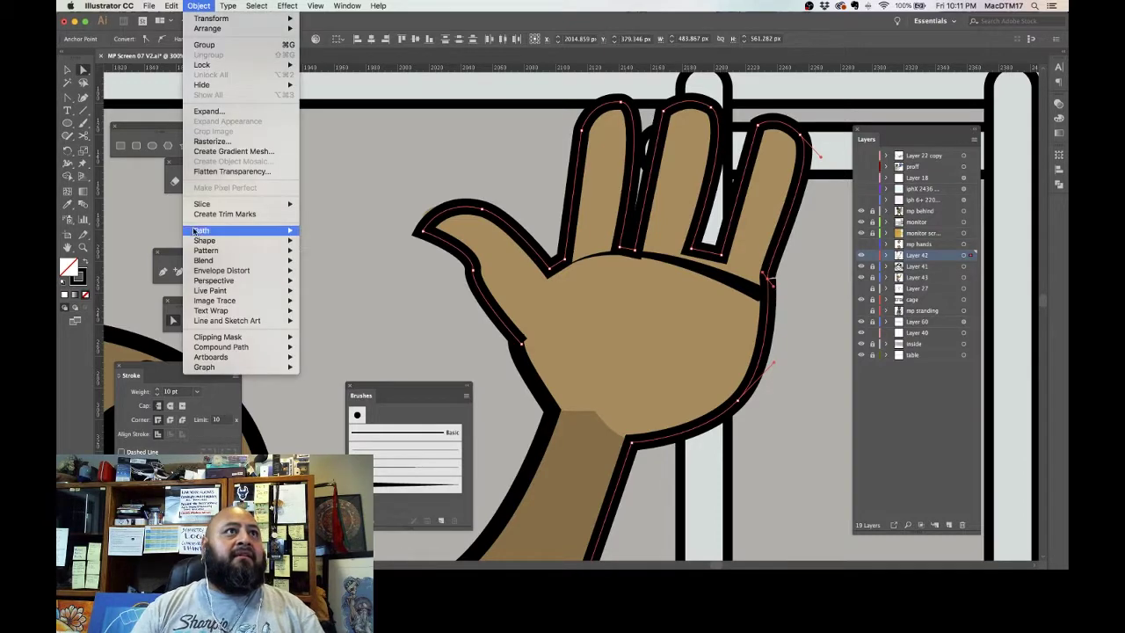
mouse_move(245, 233)
left_click(313, 232)
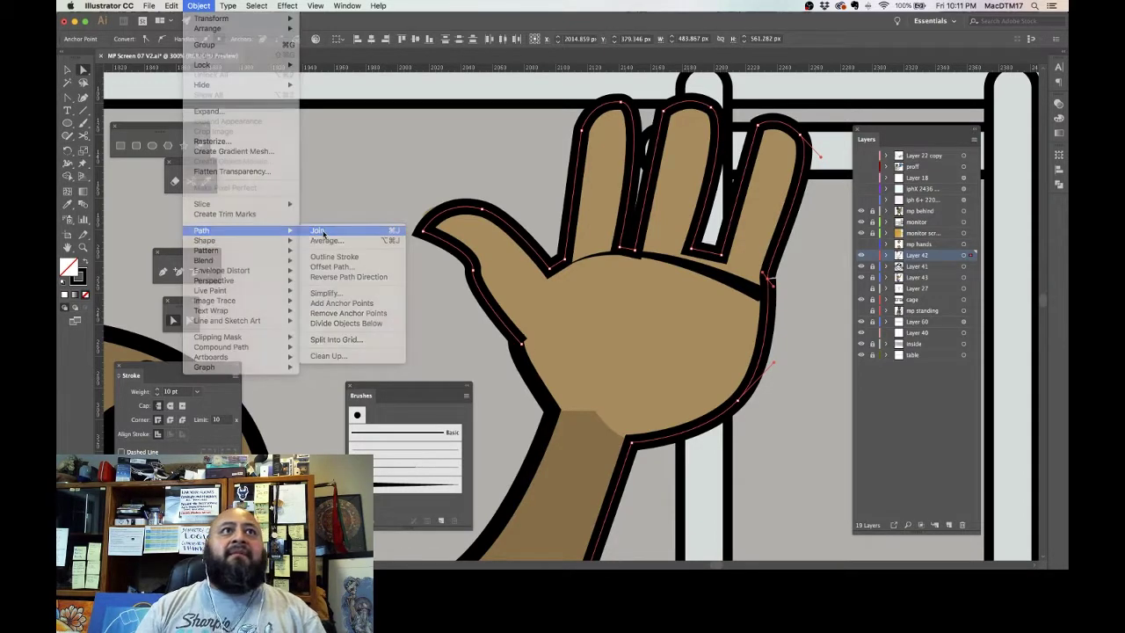
Step: Place the palm line's outer end back at the outer finger's base corner and flatten its curve along the finger bases
left_click(765, 300)
left_click_drag(764, 300, 772, 285)
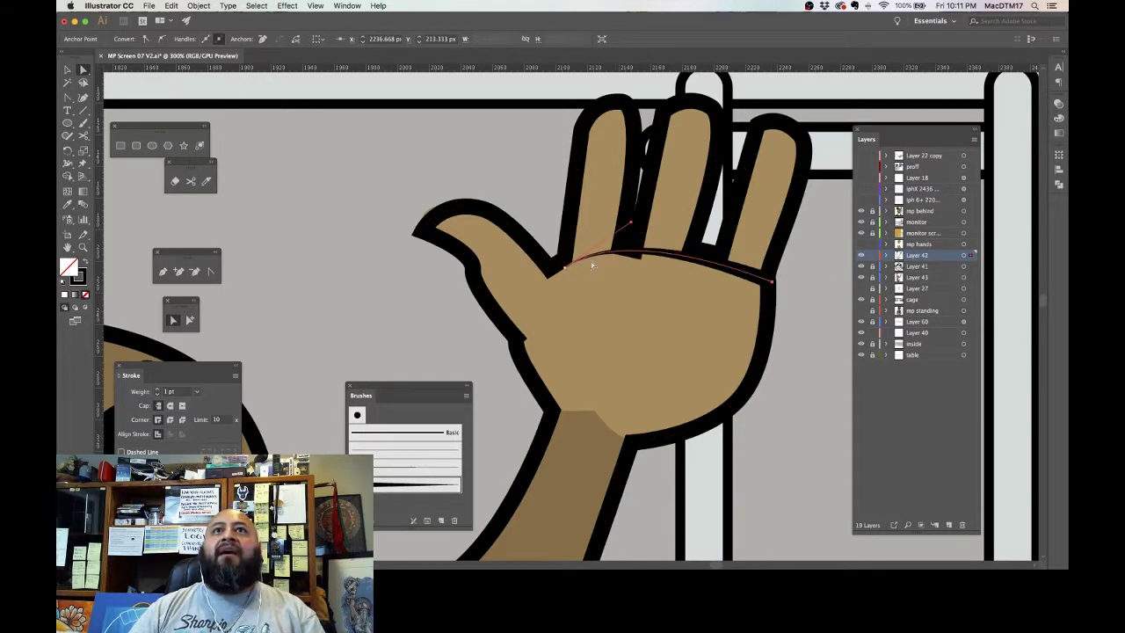
left_click_drag(633, 224, 658, 243)
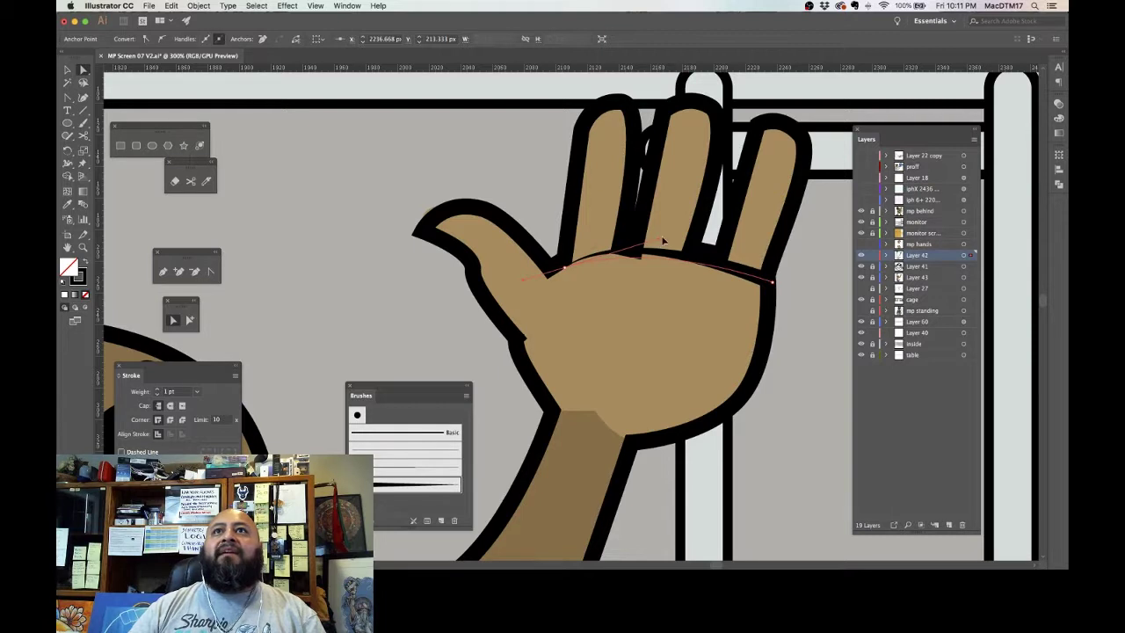
Step: Lower the outline anchors at the bottom of the gaps between the fingers to meet the palm line, and deselect the outline
left_click(693, 251)
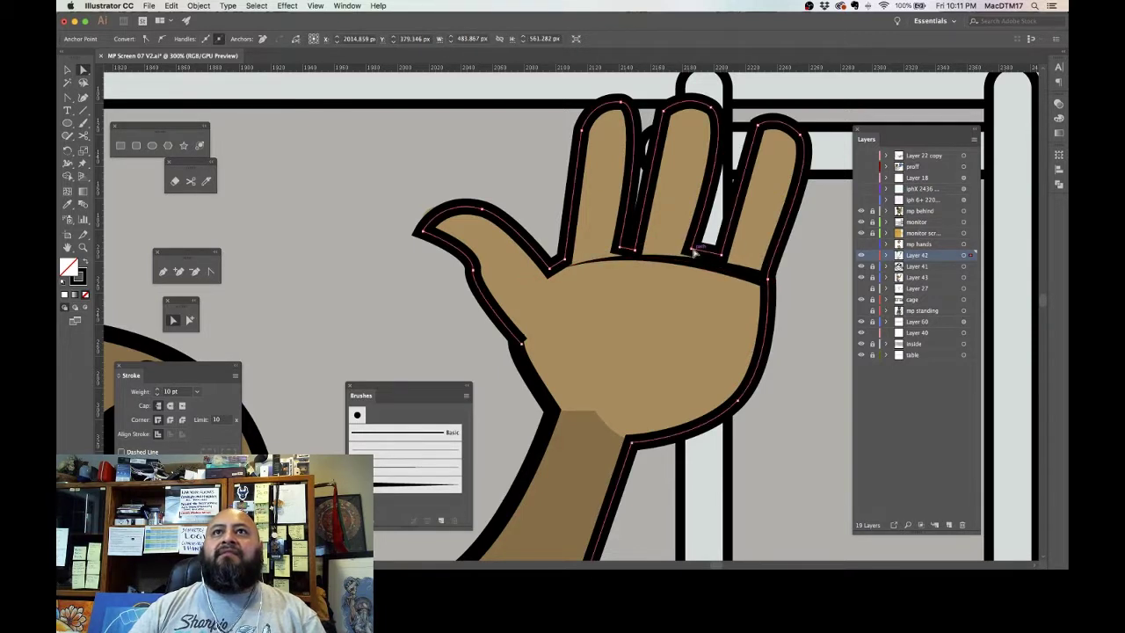
left_click(693, 252)
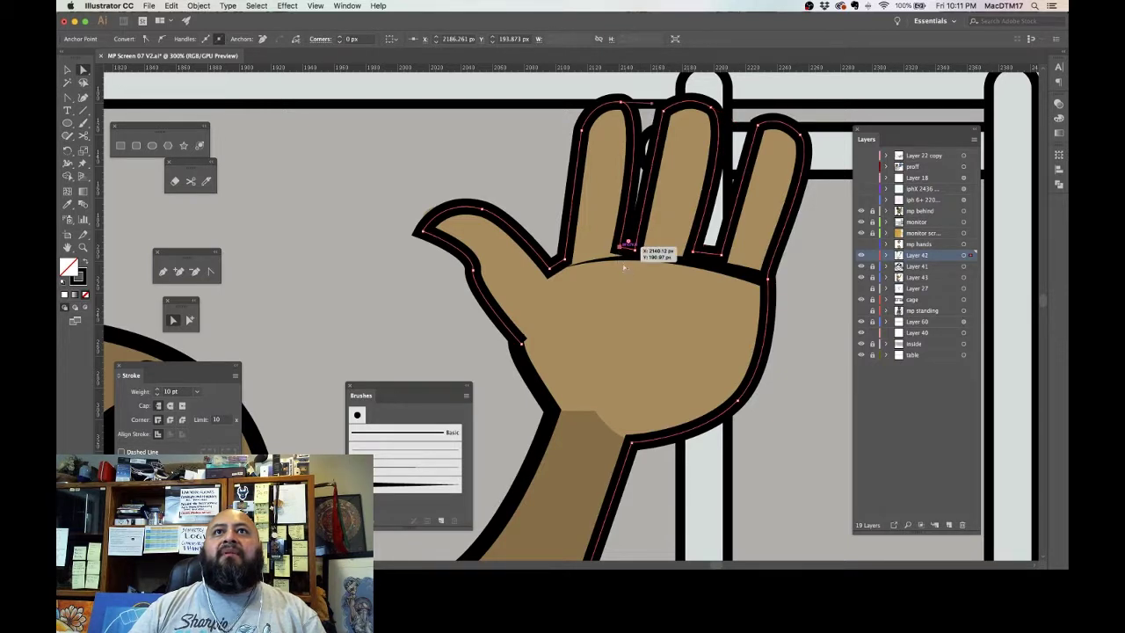
key("Down")
key("Down")
key("Down")
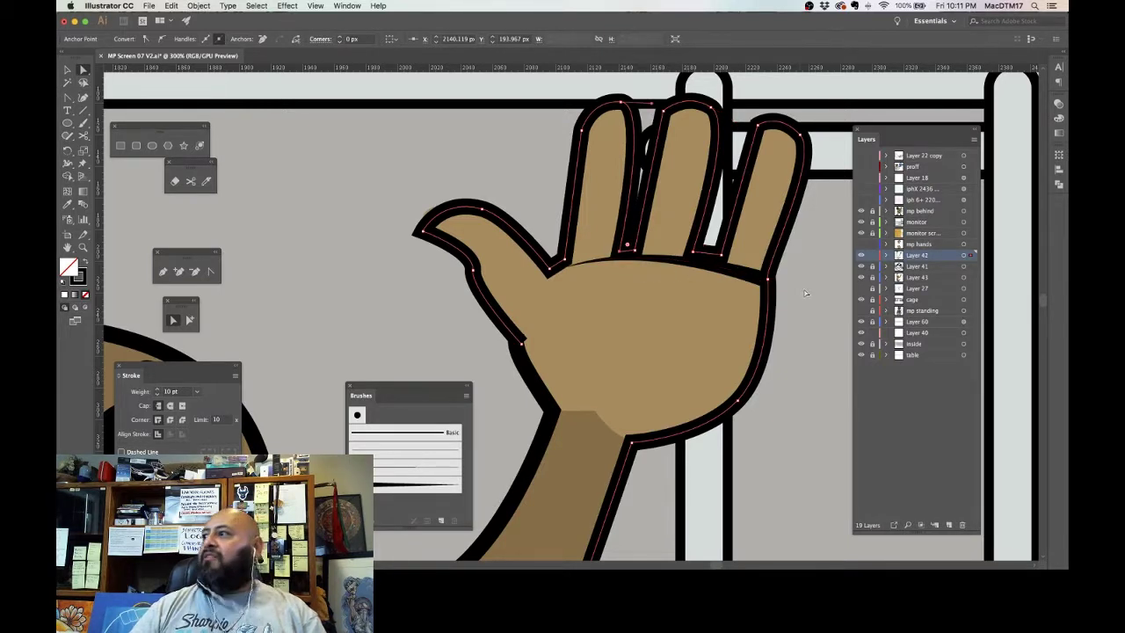
left_click(805, 293)
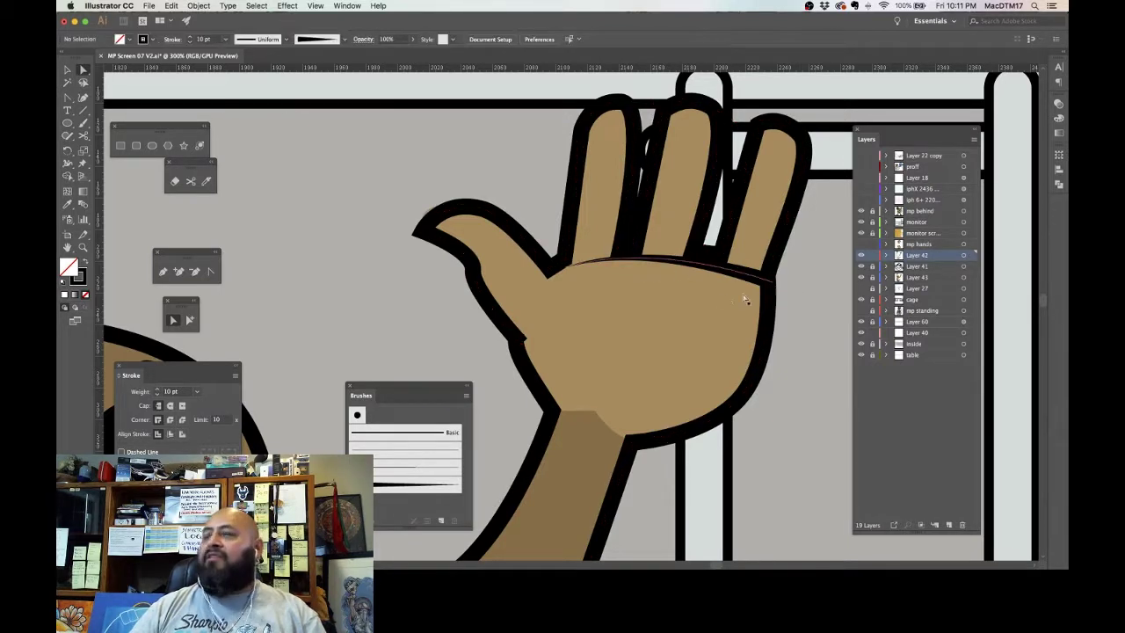
Step: Join the open outline ends below the thumb and move the joined anchor up and outward to smooth the thumb-to-palm contour
left_click(519, 339)
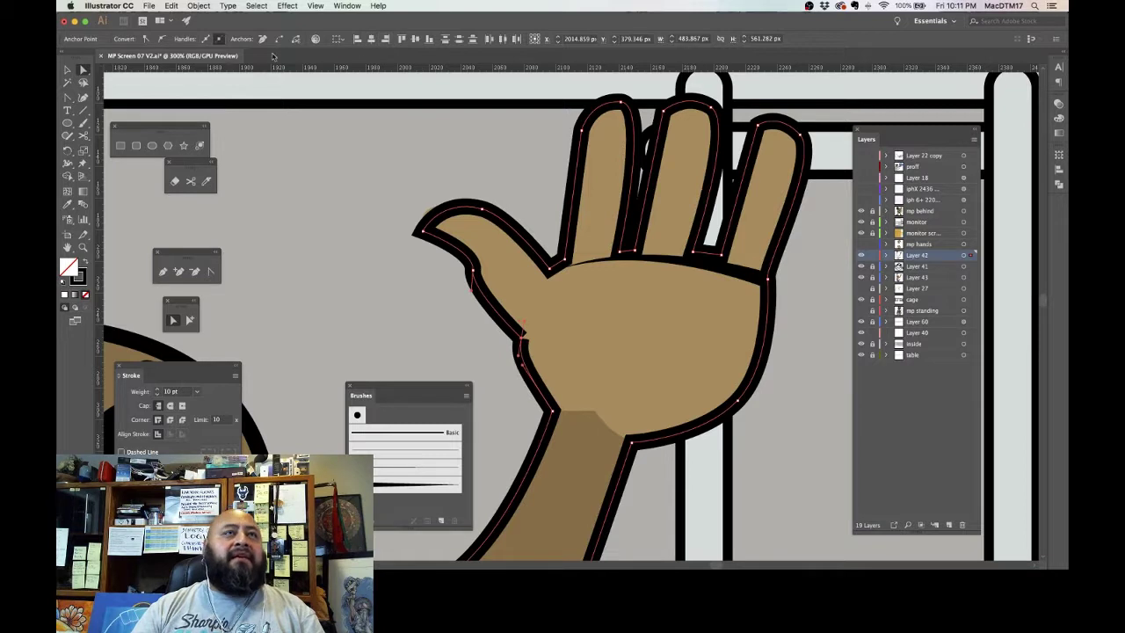
left_click(202, 8)
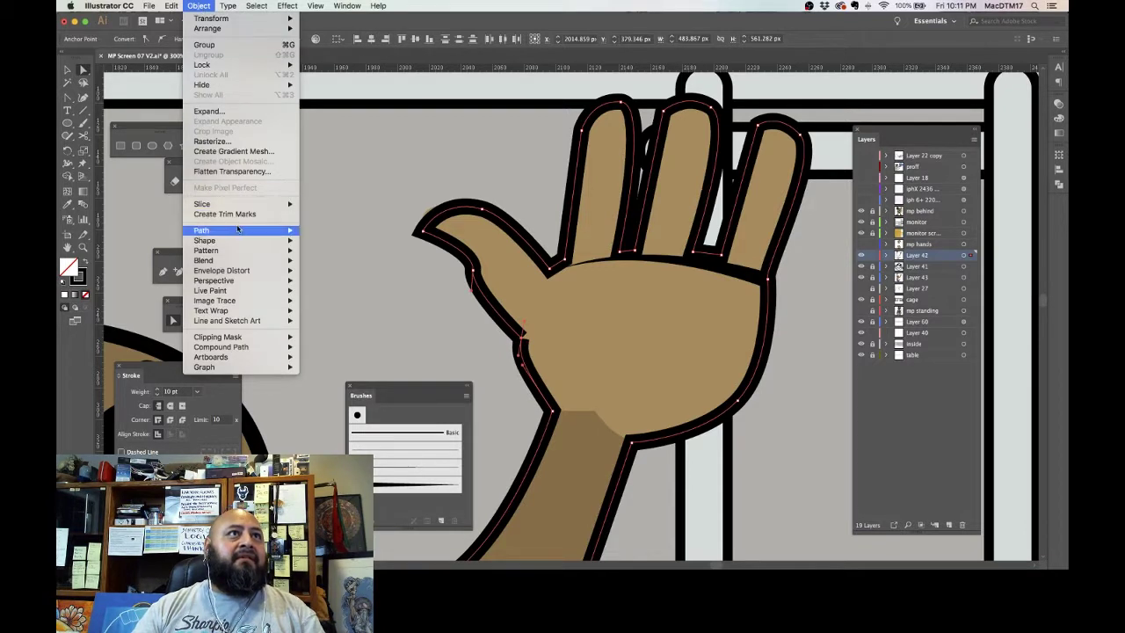
left_click(313, 233)
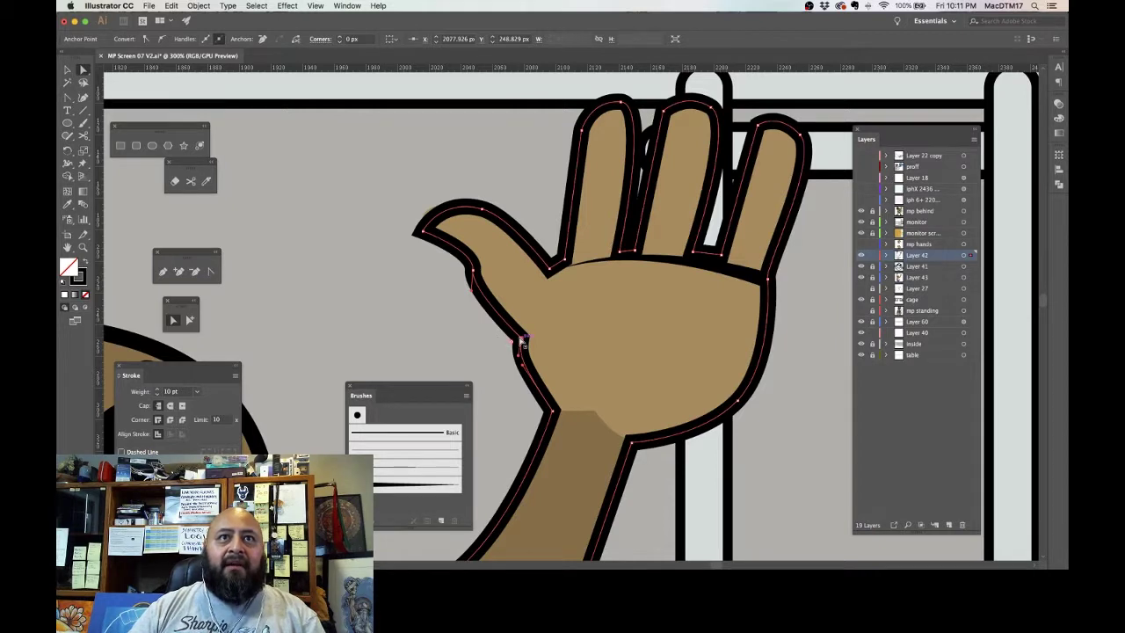
left_click_drag(517, 343, 505, 328)
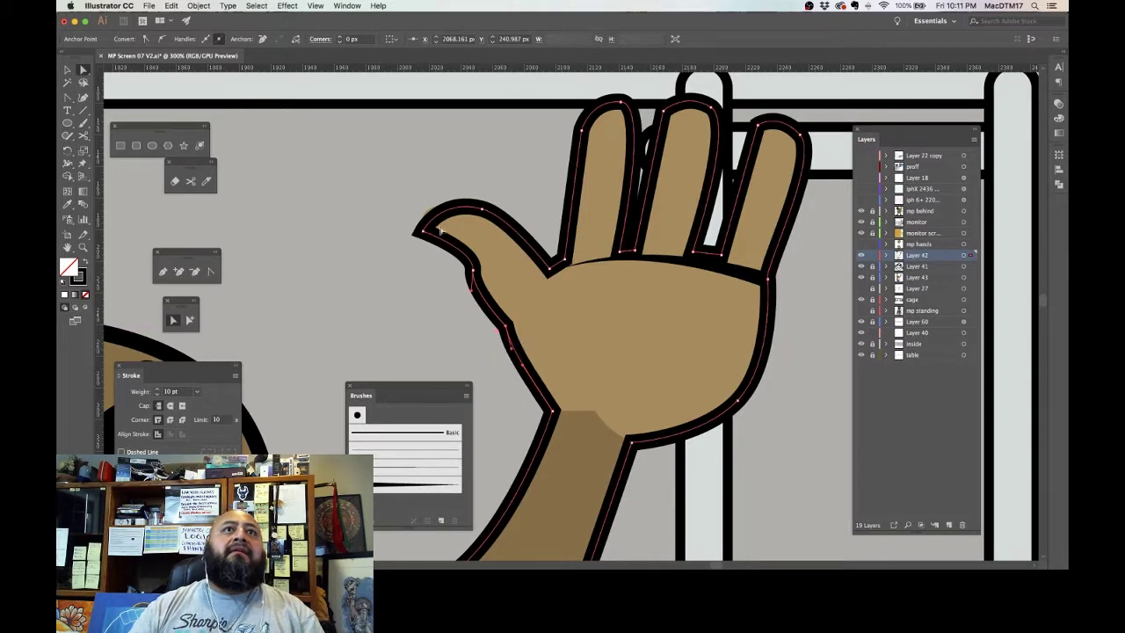
Step: Round the pointed thumb tip of this hand's outline with the Anchor Point tool
left_click(210, 271)
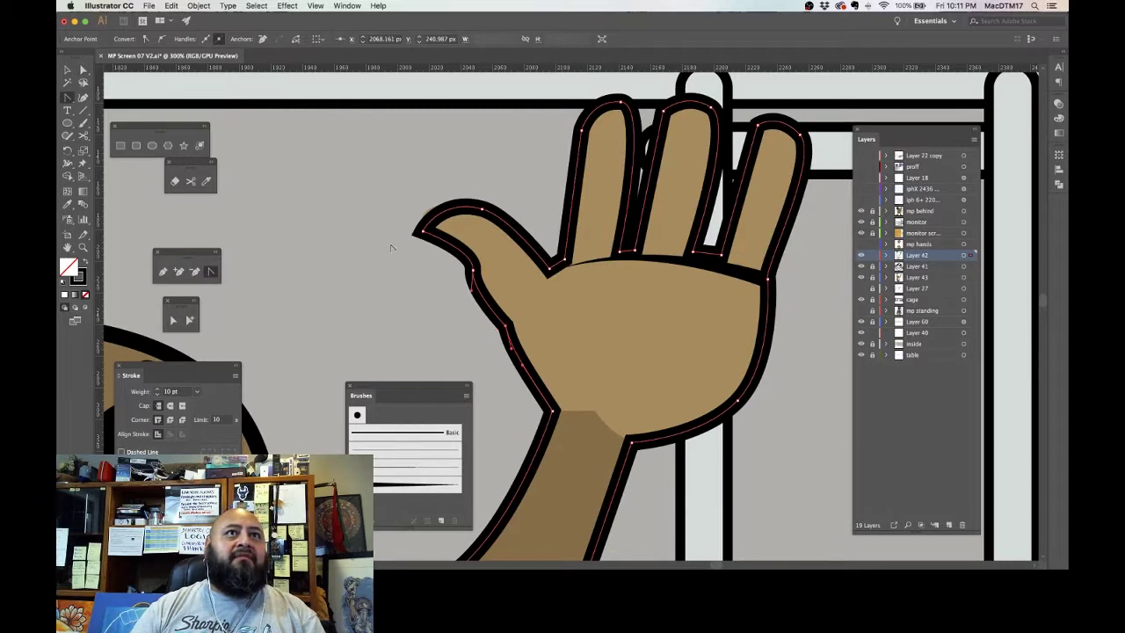
left_click_drag(423, 232, 422, 239)
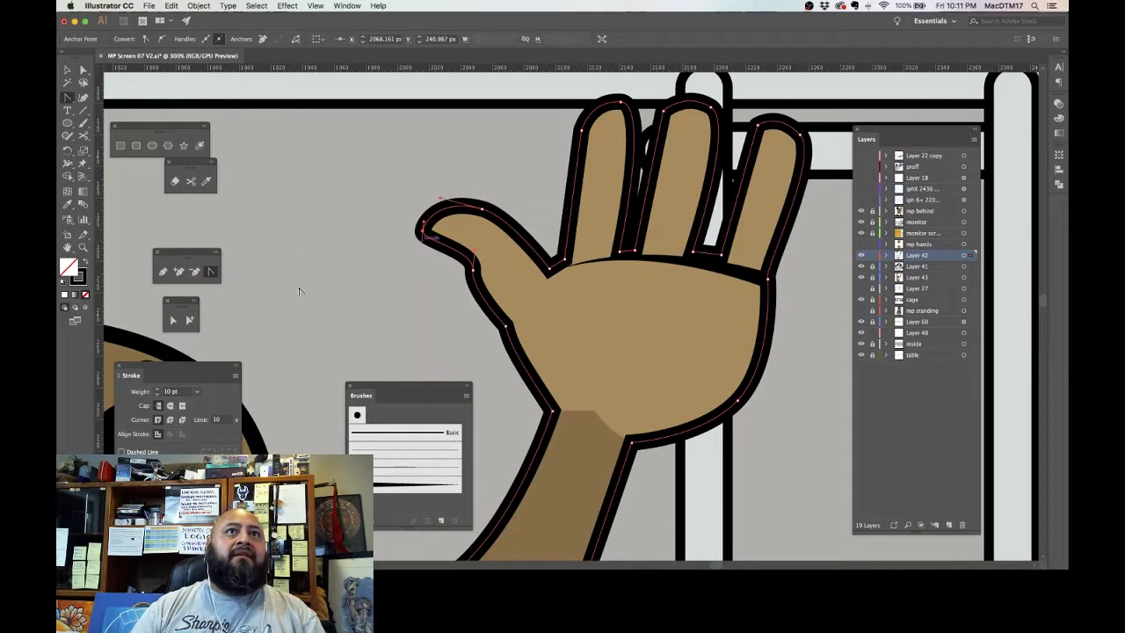
left_click(82, 70)
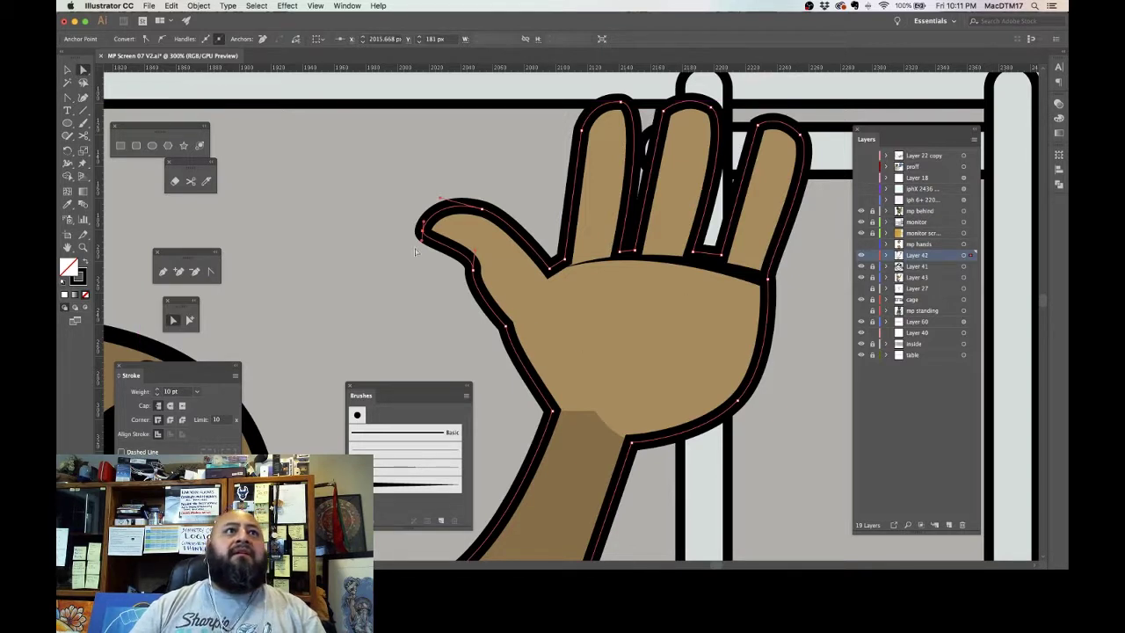
Step: Set the stroke weight of the palm line along the finger bases to 0.75 pt
left_click(672, 261)
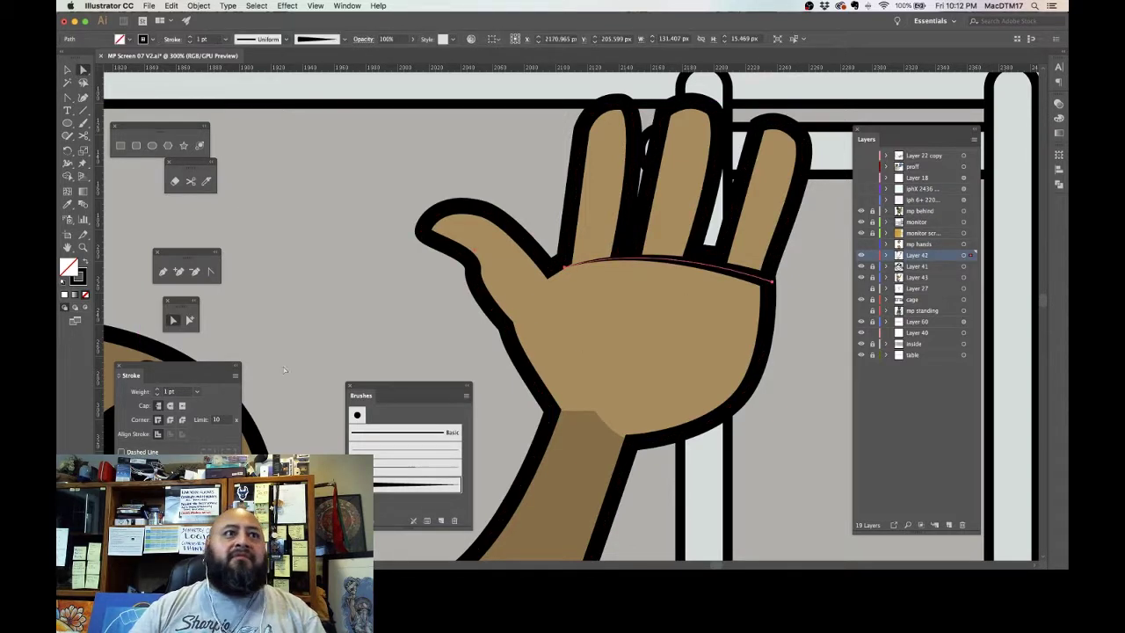
left_click(158, 394)
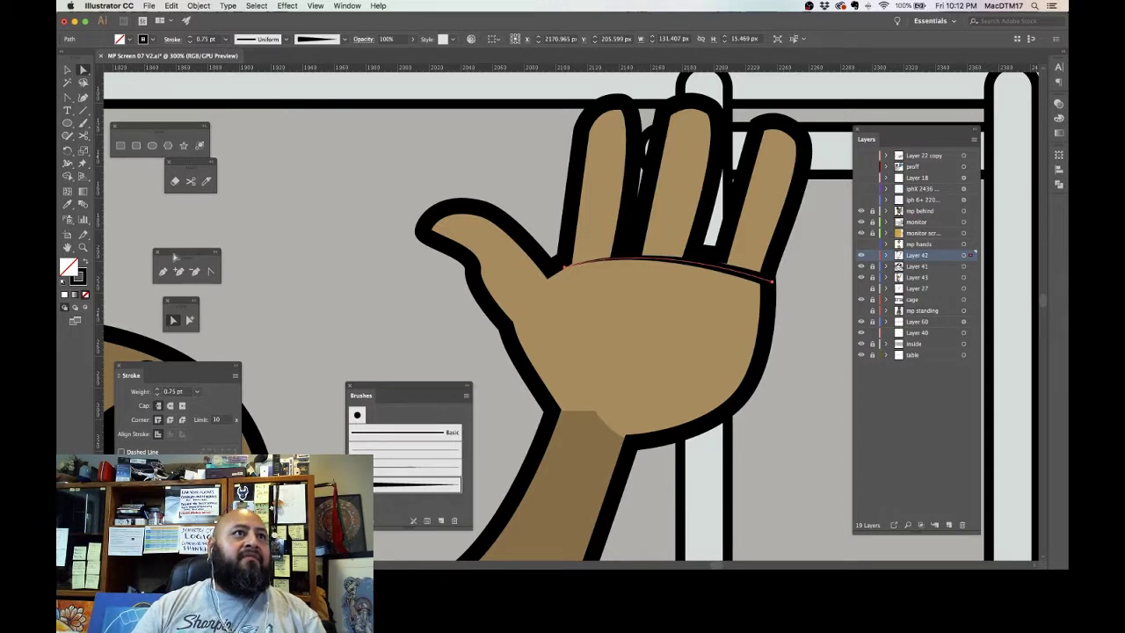
Step: Draw a curved crease from the thumb's inner corner into the palm with the Pen tool and give it the tapered brush at 0.75 pt
left_click(163, 272)
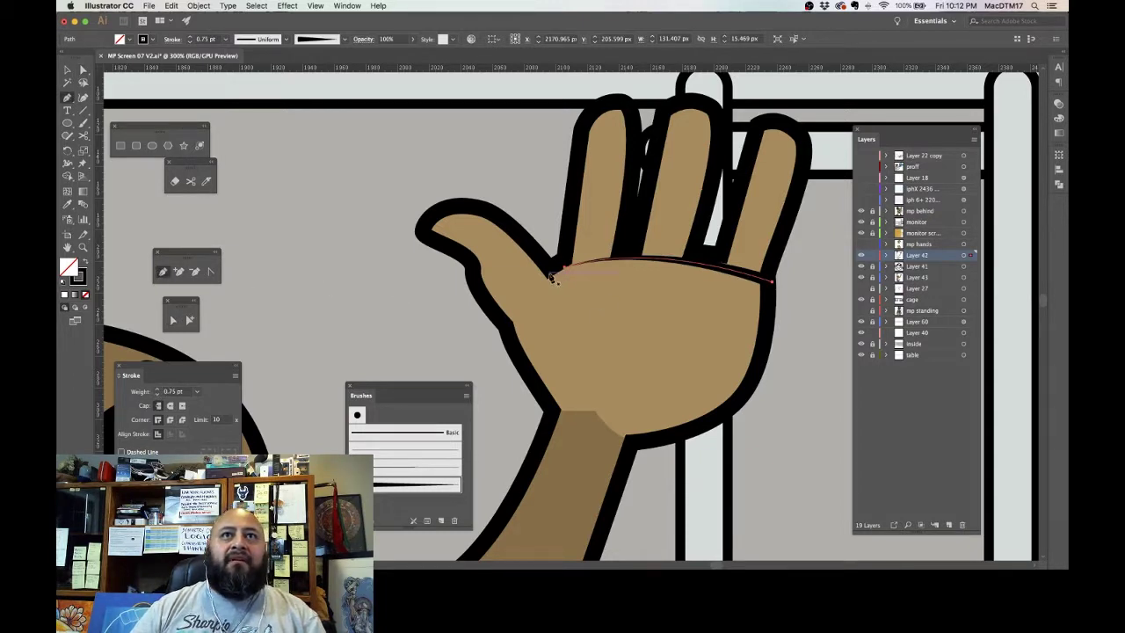
left_click(550, 275)
left_click(639, 313)
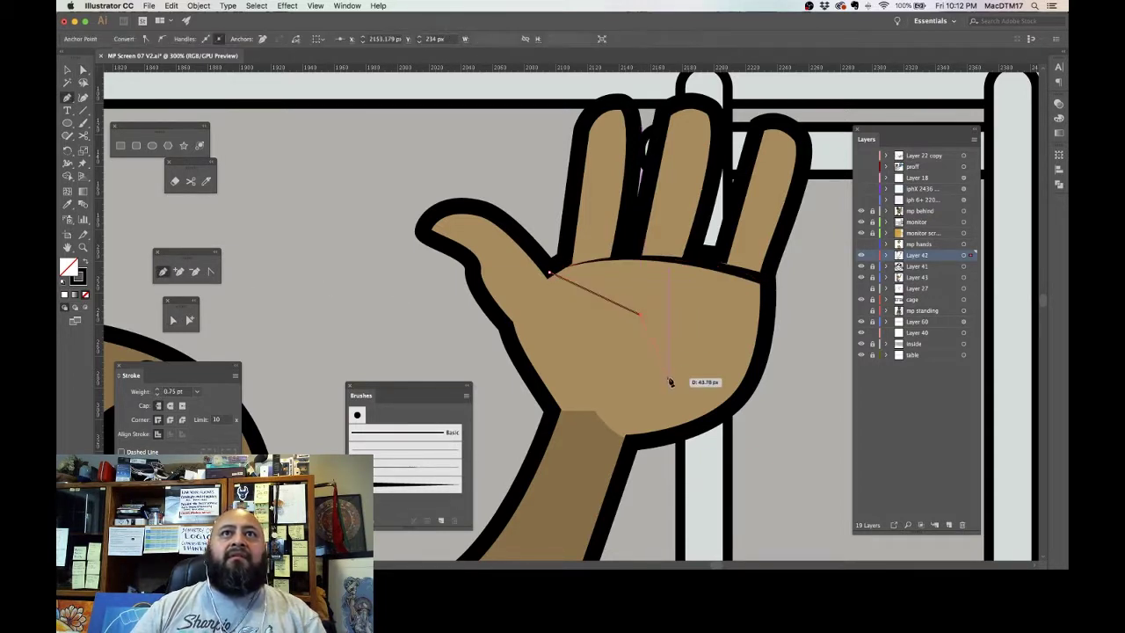
key("Escape")
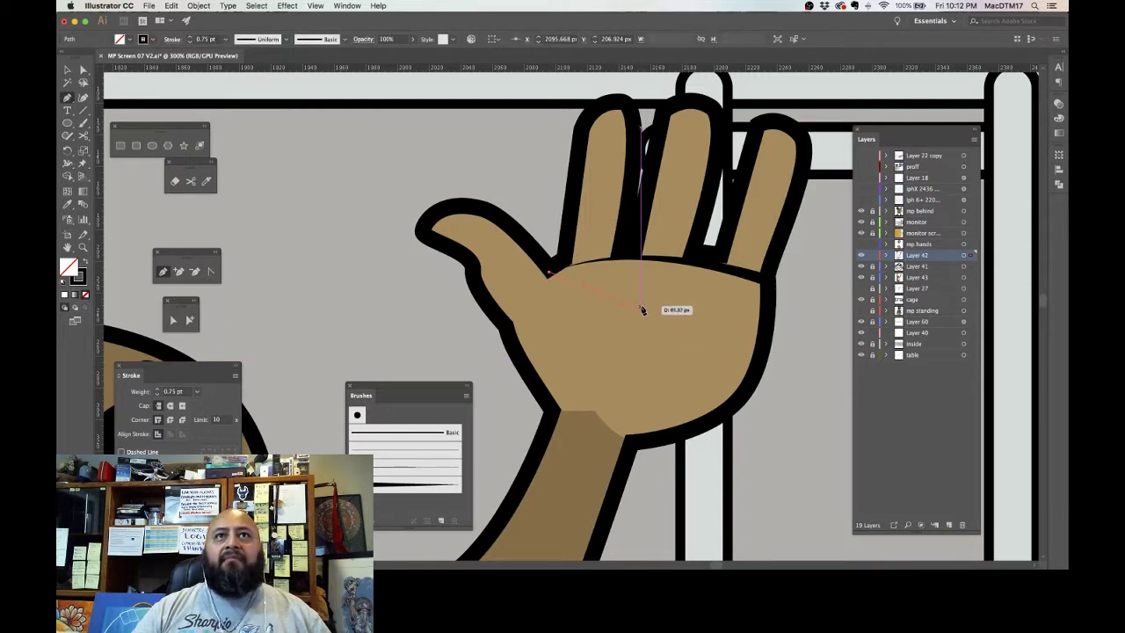
left_click(642, 309)
left_click_drag(660, 343, 407, 385)
left_click(415, 483)
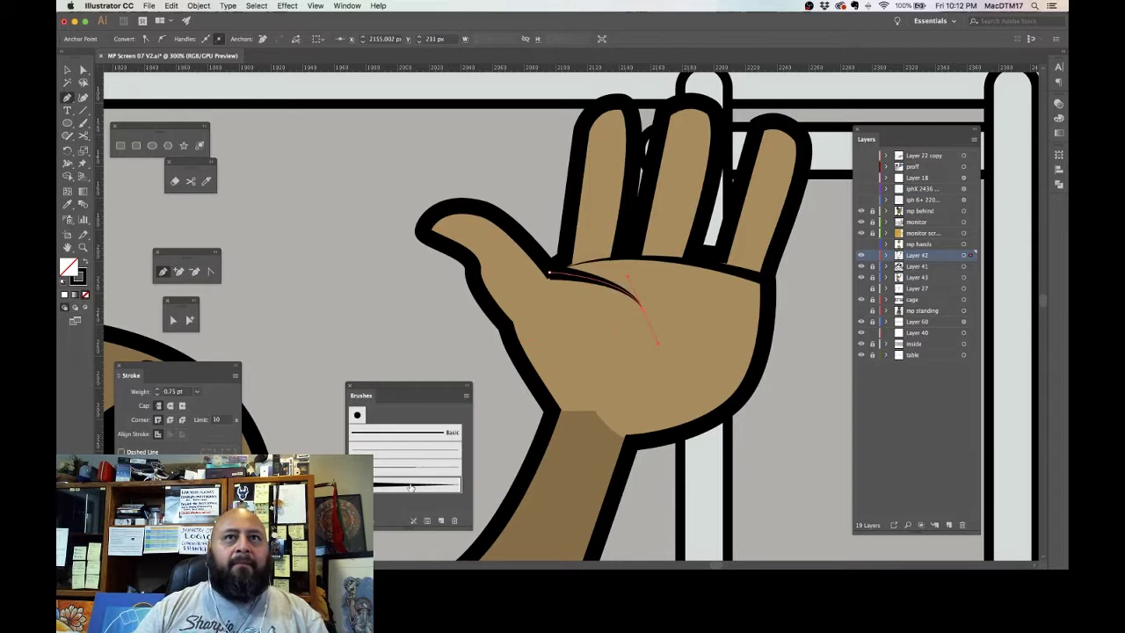
left_click(156, 394)
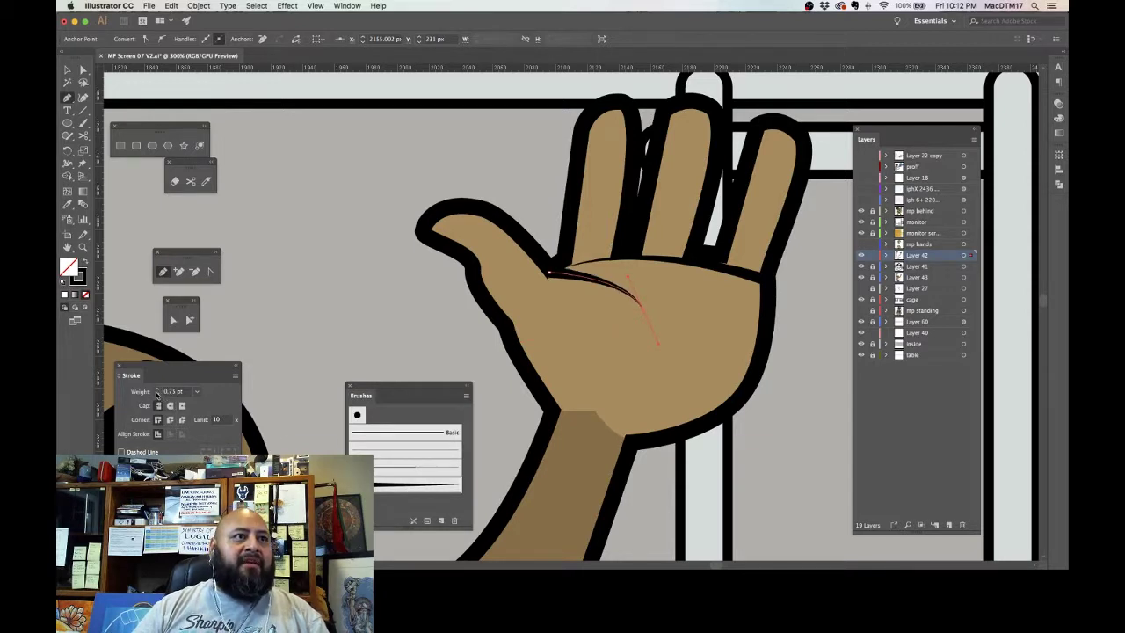
Step: Nudge the crease's start anchor slightly down and outward into the thumb corner's outline, and deselect the crease
left_click(83, 70)
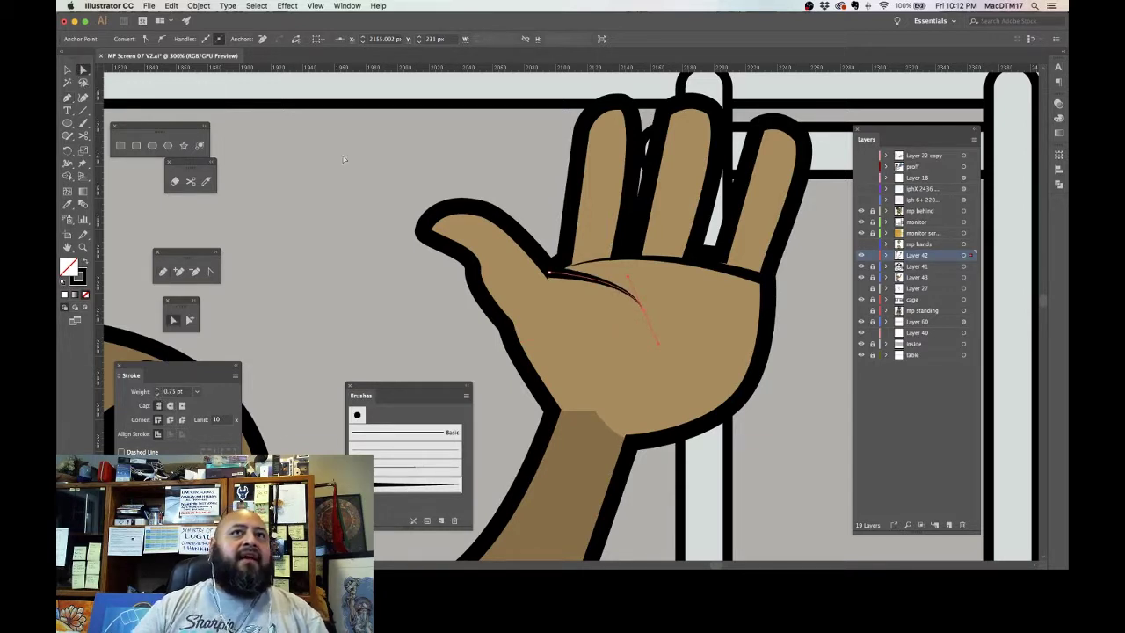
left_click(554, 275)
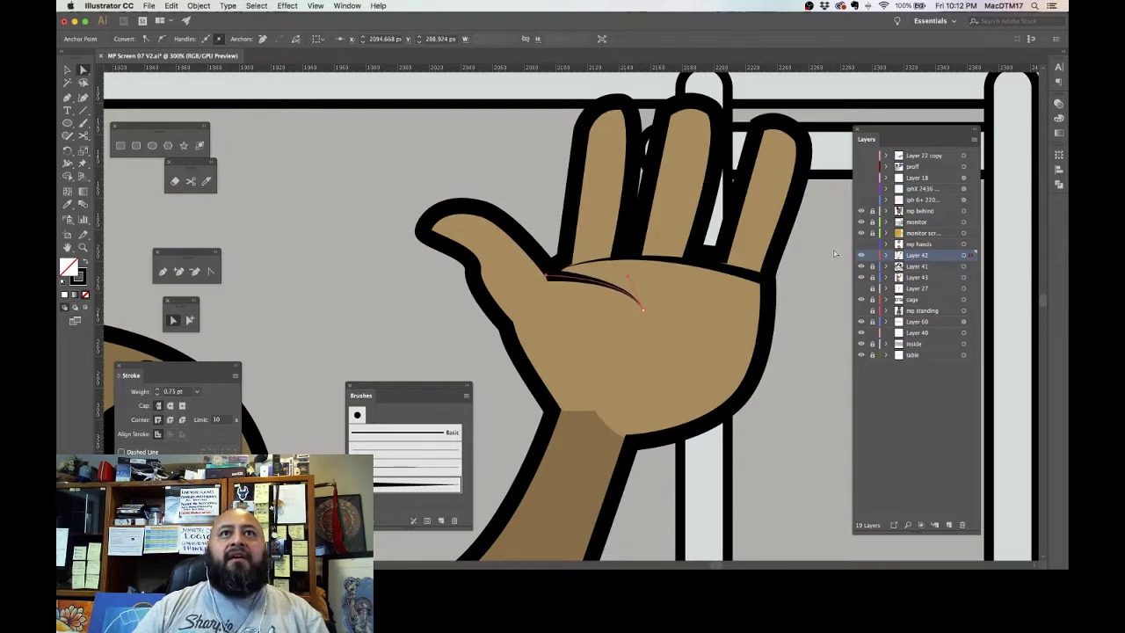
left_click(824, 253)
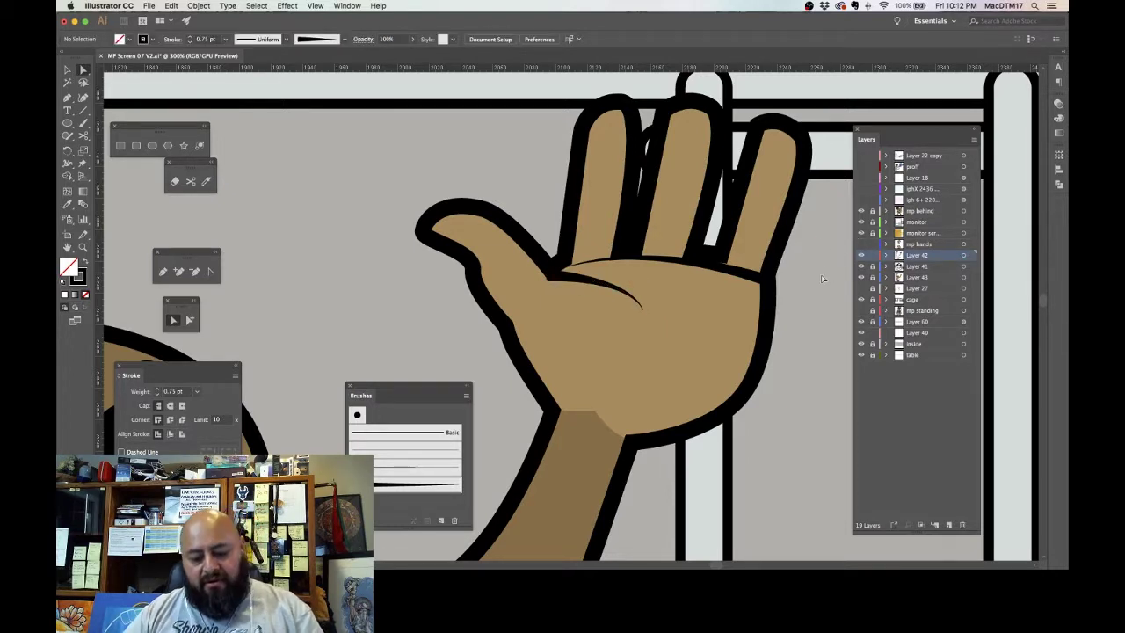
Step: Show and unlock the mp standing layer and expand its sublayers
key("ctrl+minus")
key("ctrl+minus")
key("ctrl+minus")
key("ctrl+minus")
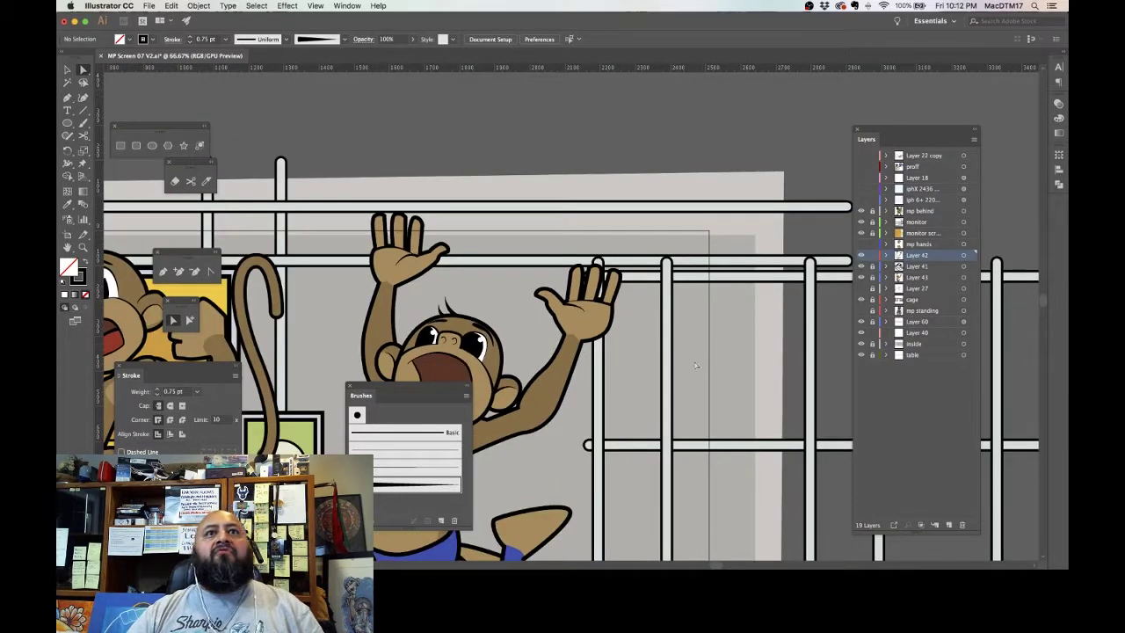
left_click_drag(671, 394, 800, 306)
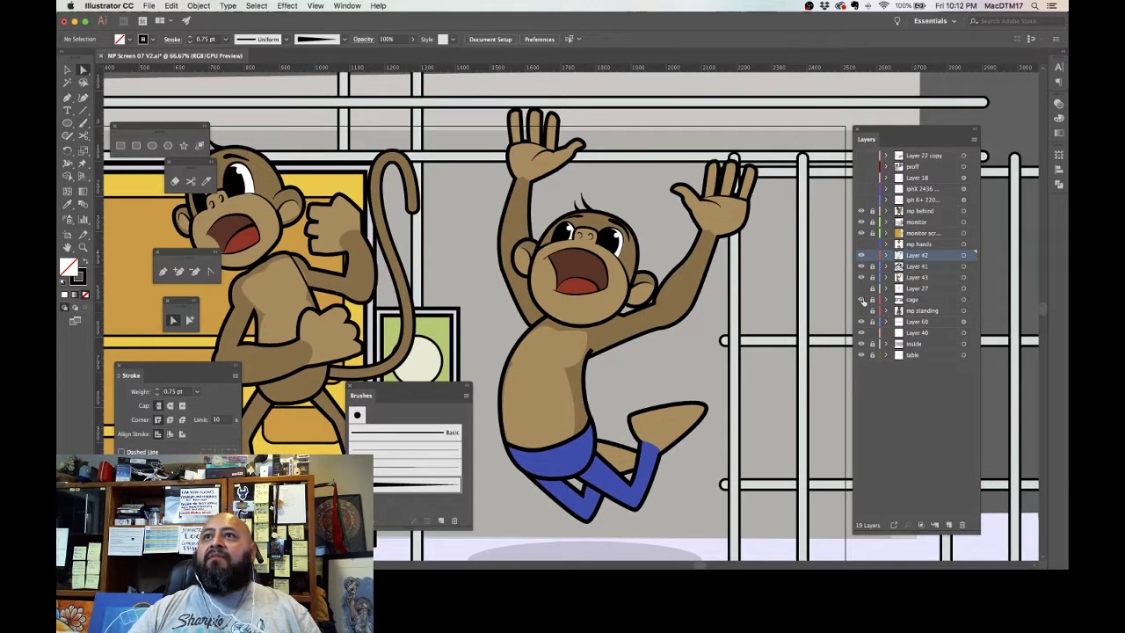
left_click(862, 310)
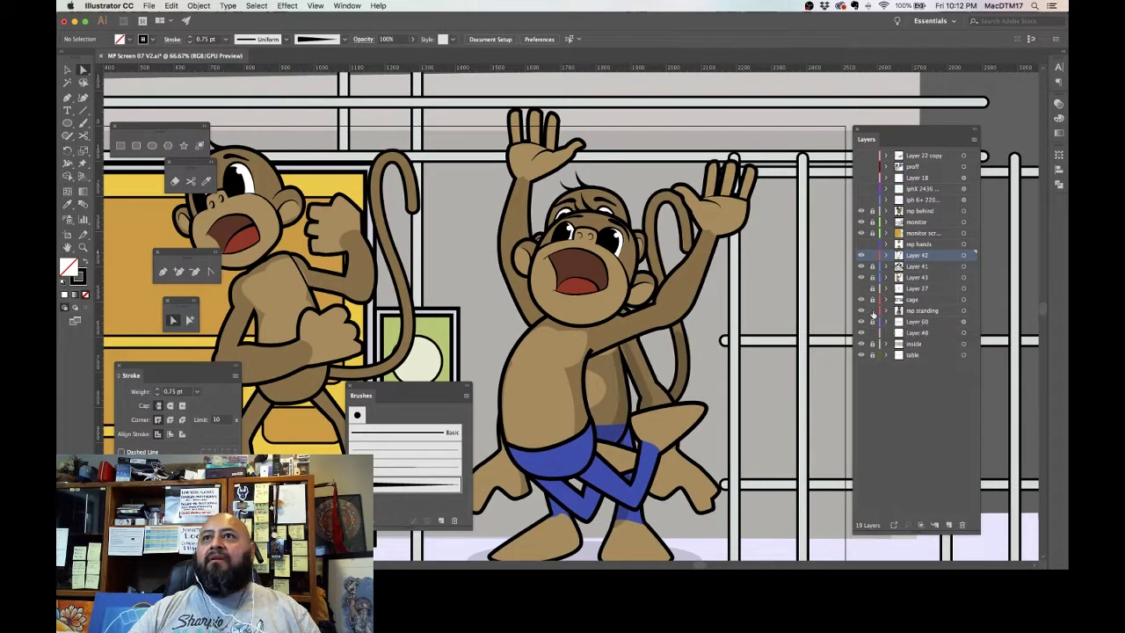
left_click(886, 312)
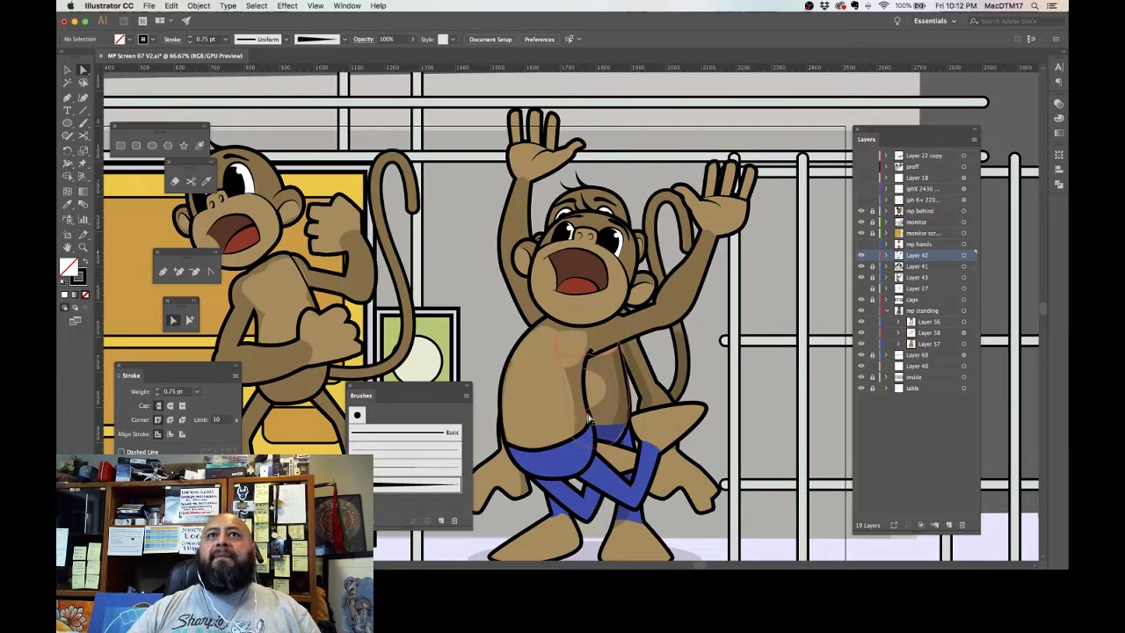
Step: Delete the standing monkey's arm and hand outlines and the hand fill beneath the jumping monkey's raised foot
scroll(707, 322, "down", 3)
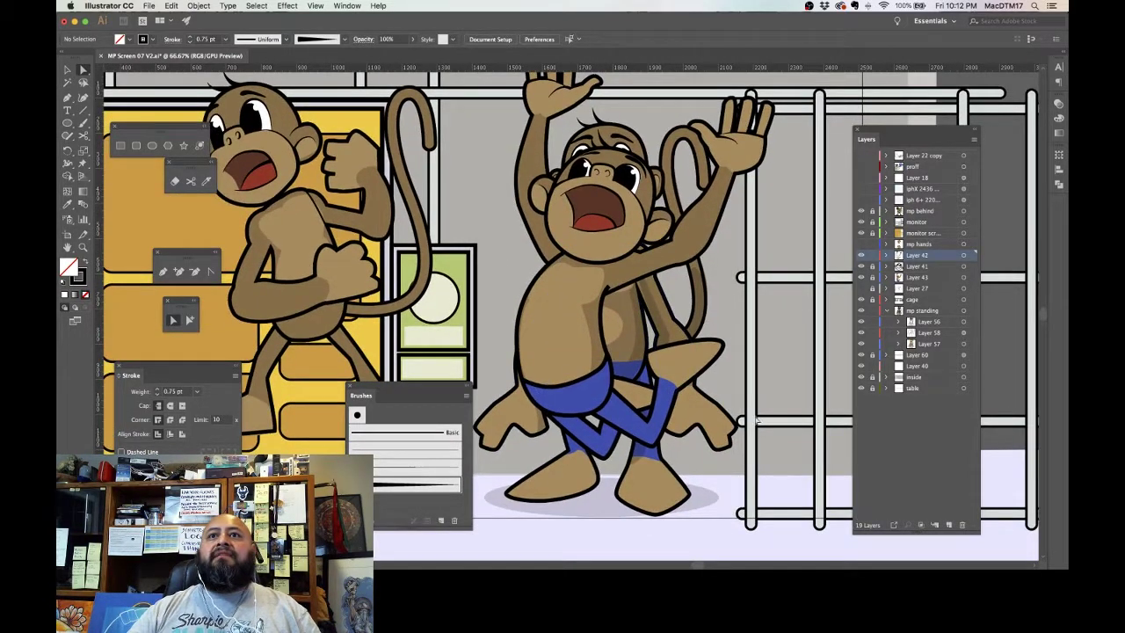
left_click(734, 434)
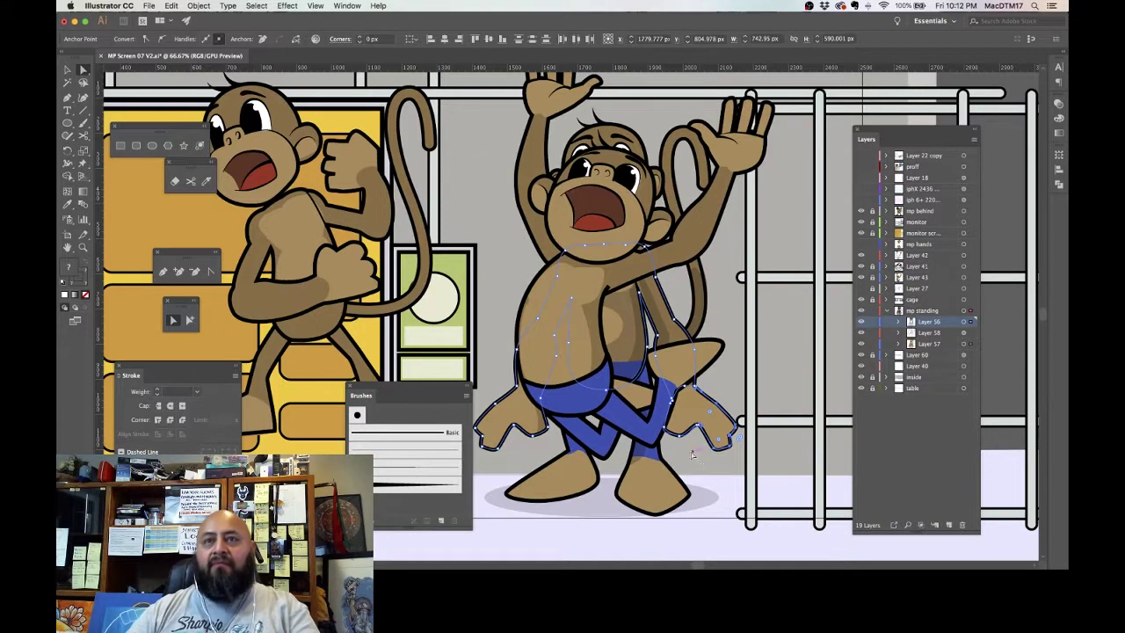
key("Delete")
left_click(709, 461)
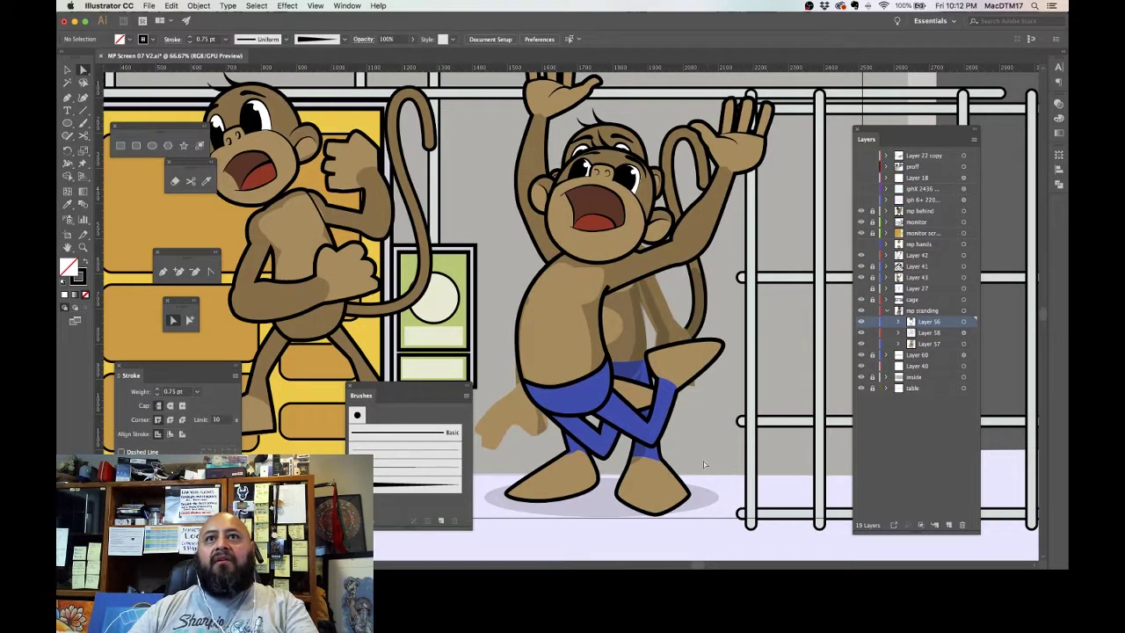
Step: Delete the standing monkey's legs, both feet and the remaining hand fill, keeping the floor shadow
left_click(641, 513)
key("Delete")
key("Delete")
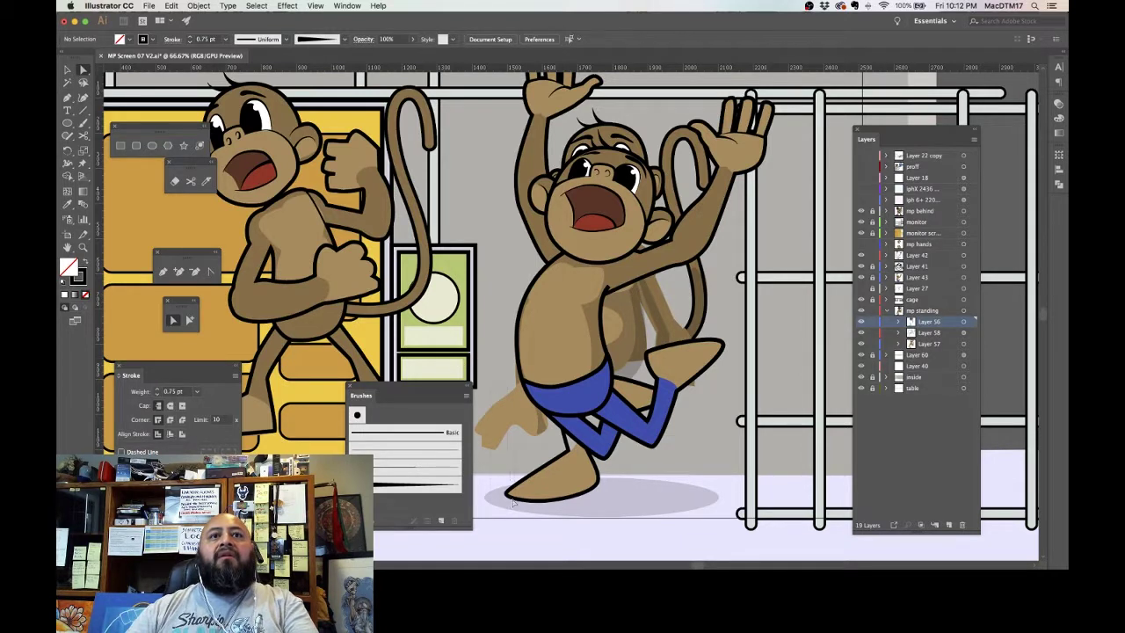
left_click_drag(511, 524, 509, 522)
key("Delete")
key("Delete")
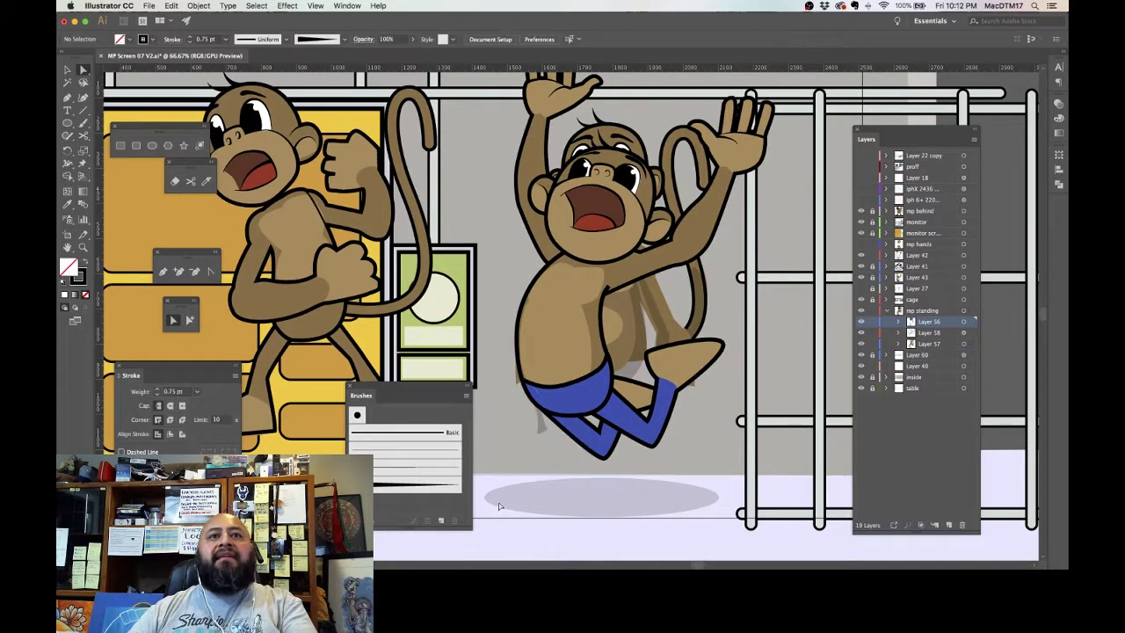
Step: Lock Layer 42 and hide Layers 42, 41 and 43 to isolate the leftover standing monkey artwork
left_click(539, 426)
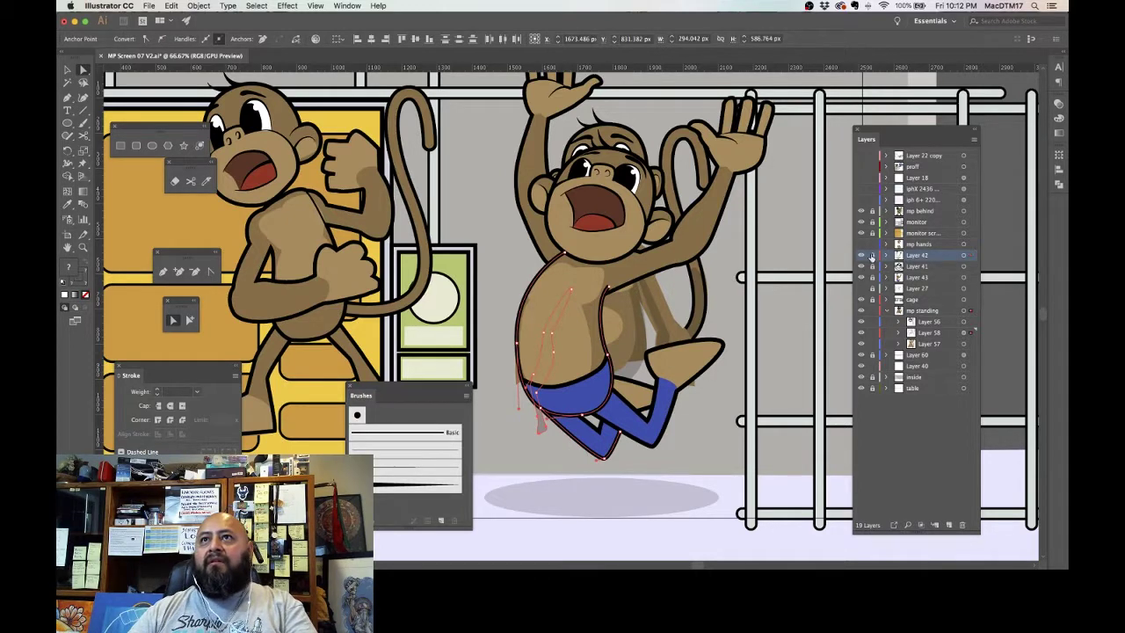
key("Delete")
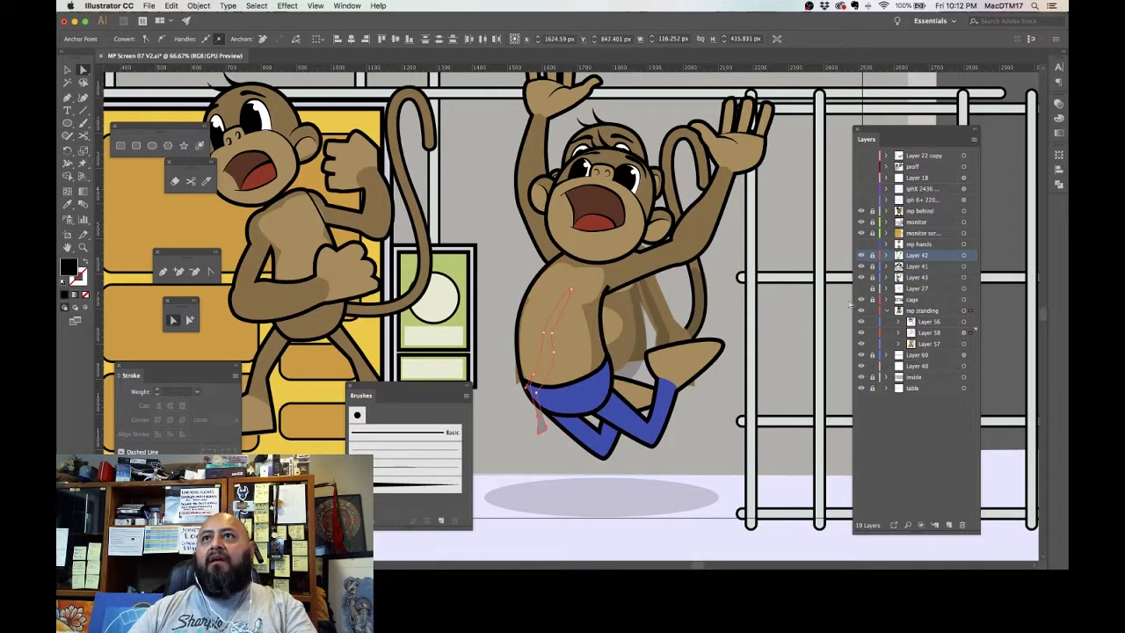
left_click(862, 255)
left_click(862, 267)
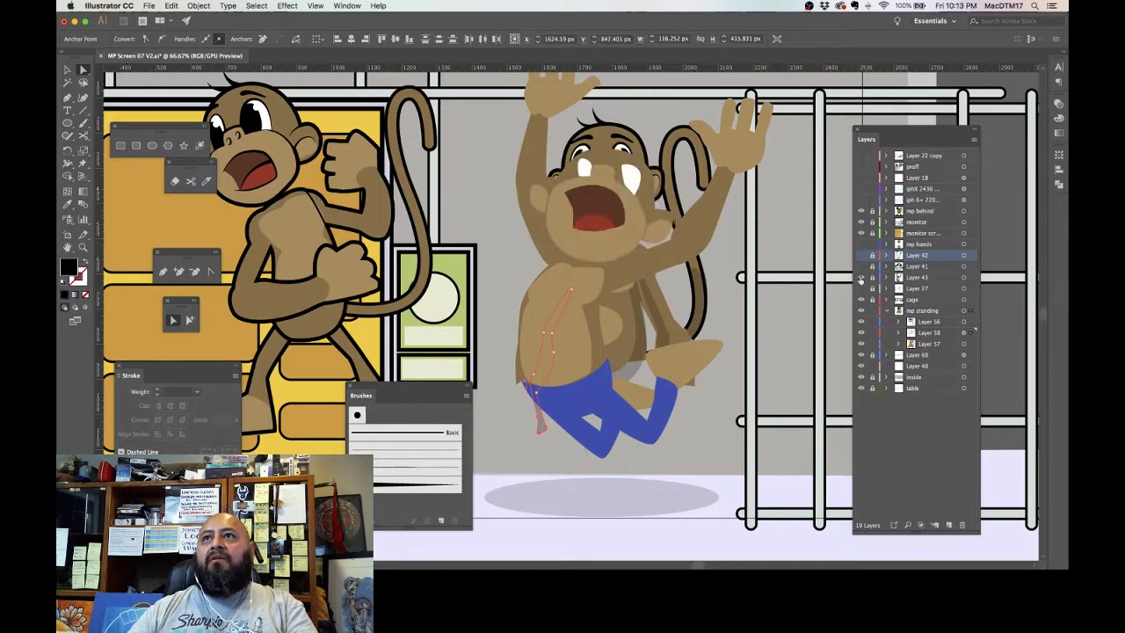
left_click(861, 278)
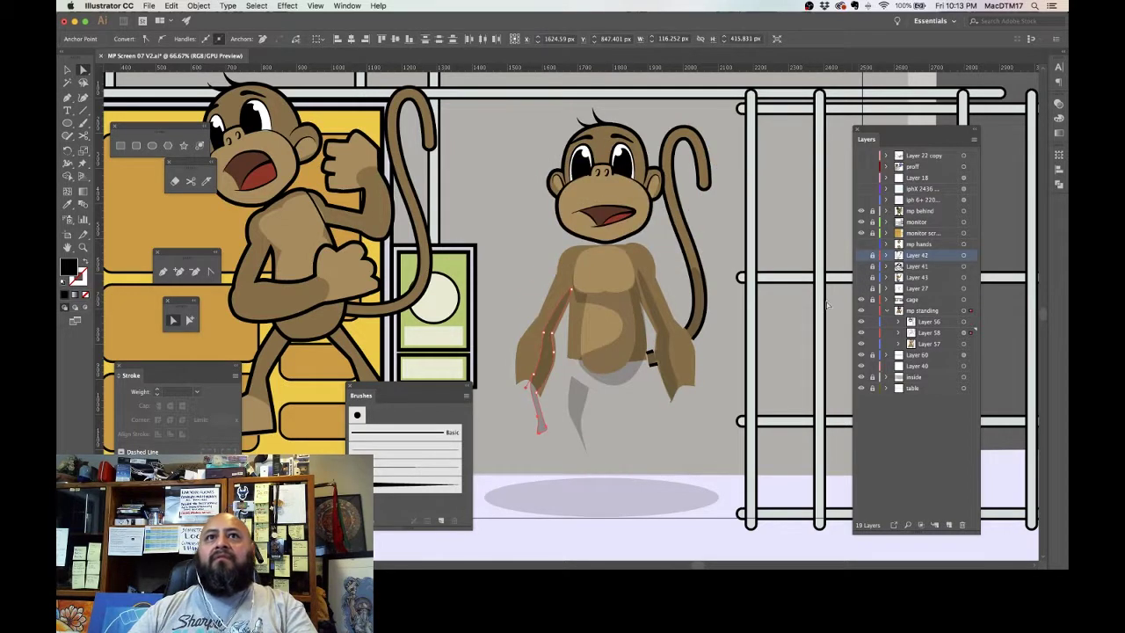
Step: Delete the standing monkey's torso, arms and head, keeping the tail
left_click(648, 357)
key("Delete")
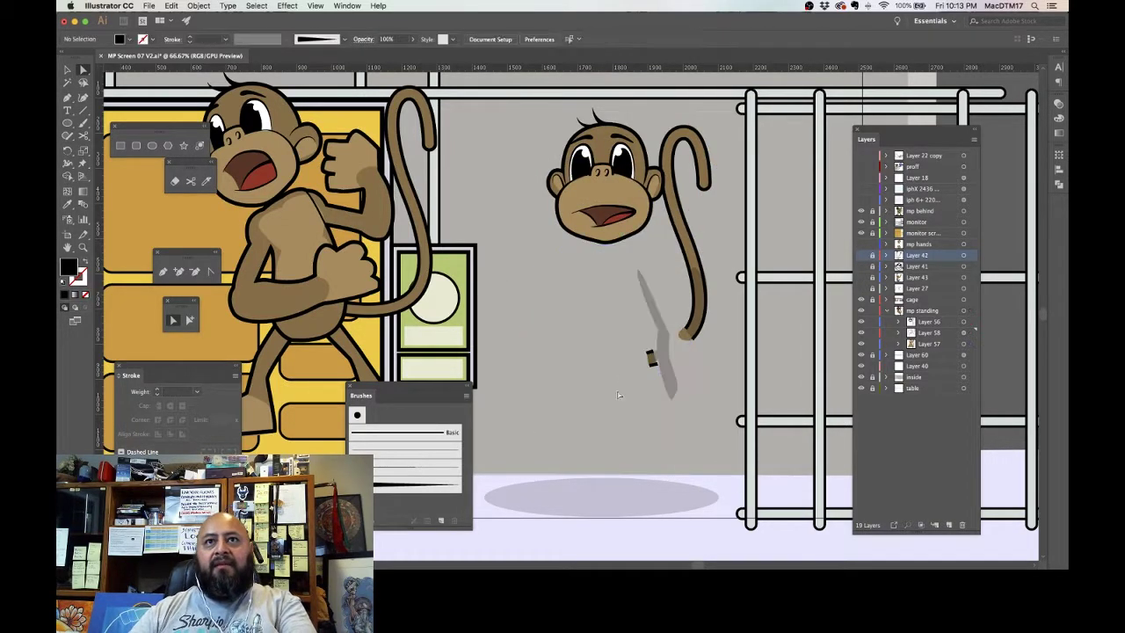
left_click(676, 381)
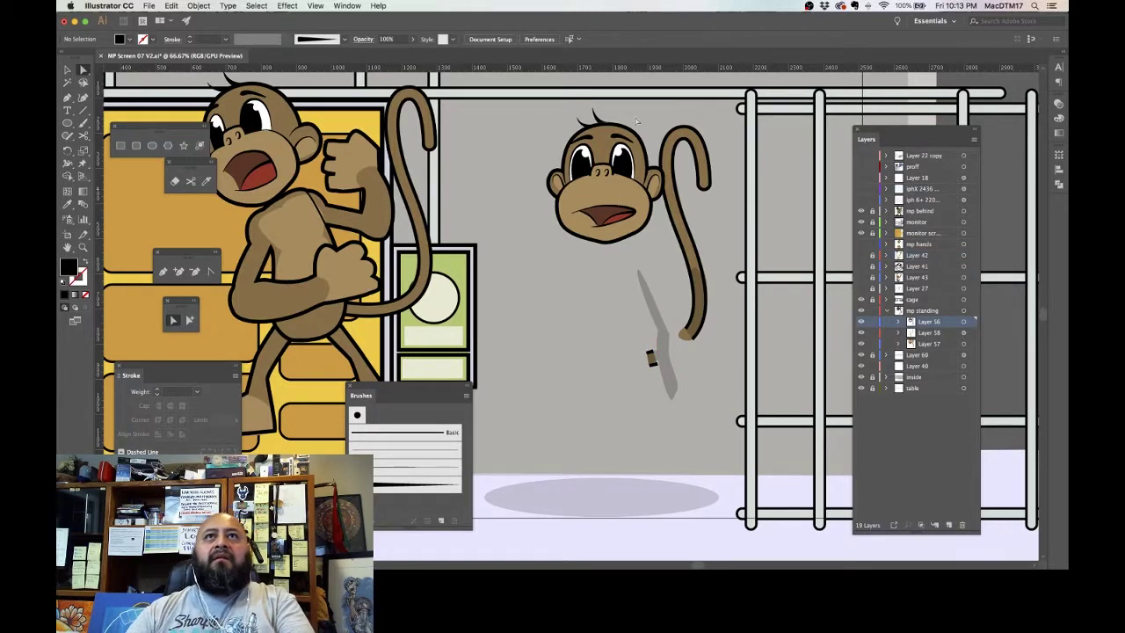
left_click(655, 180)
key("Delete")
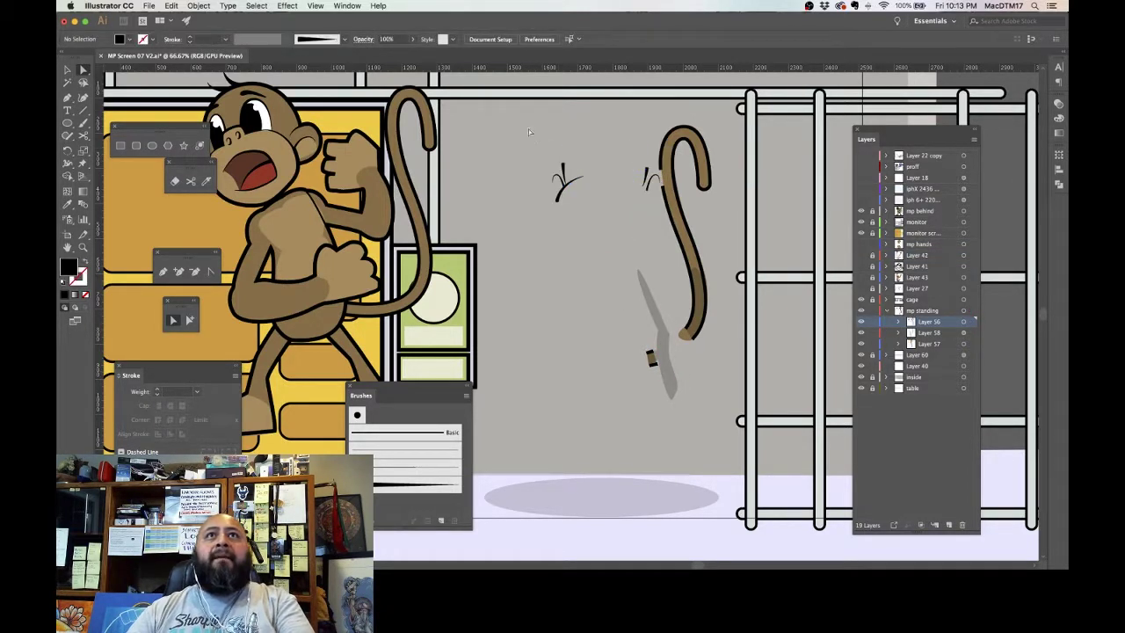
Step: Delete the leftover ear lines, the gray arm shadow and the small outlined scrap so only the tail is left
left_click(567, 182)
key("Delete")
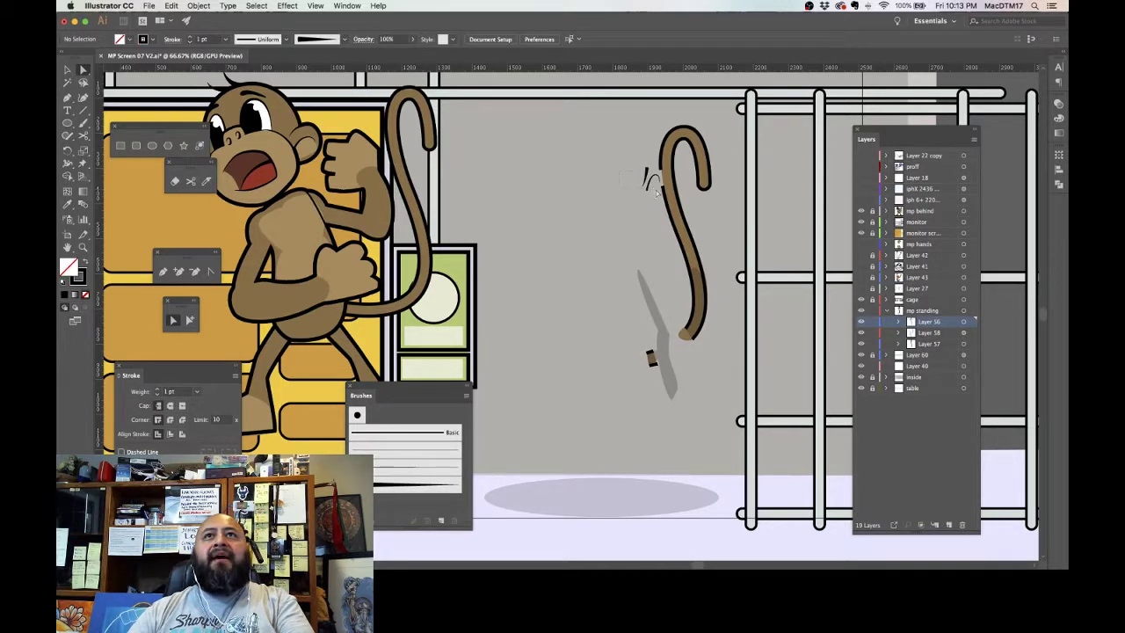
left_click(652, 180)
key("Delete")
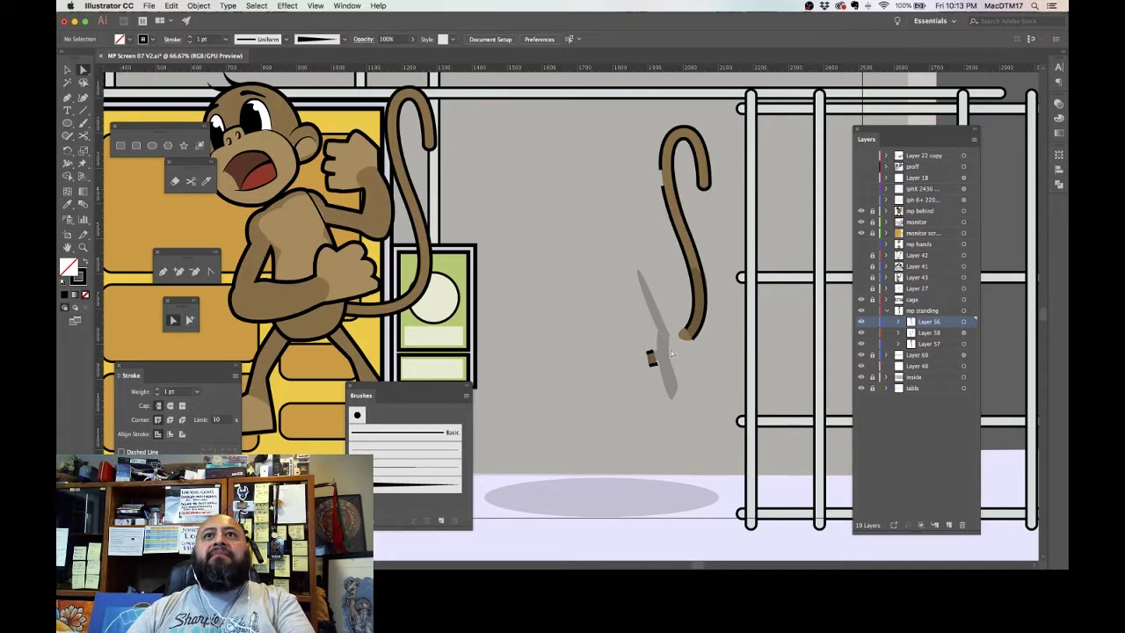
left_click(678, 388)
key("Delete")
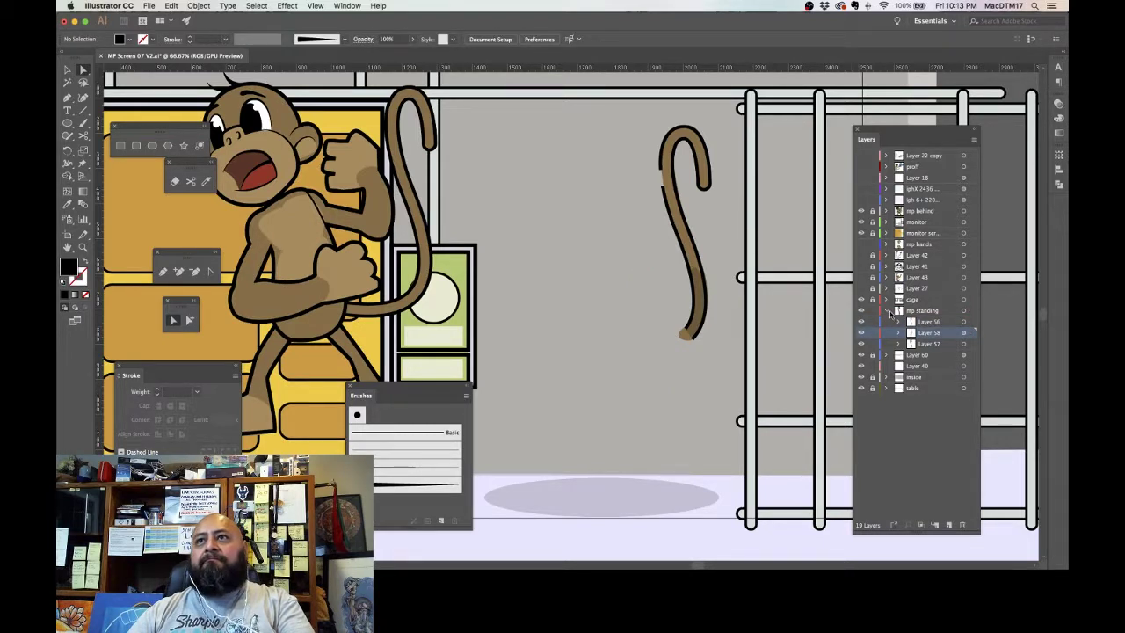
Step: Collapse the mp standing layer and show Layers 43, 41 and 42 again
left_click(886, 310)
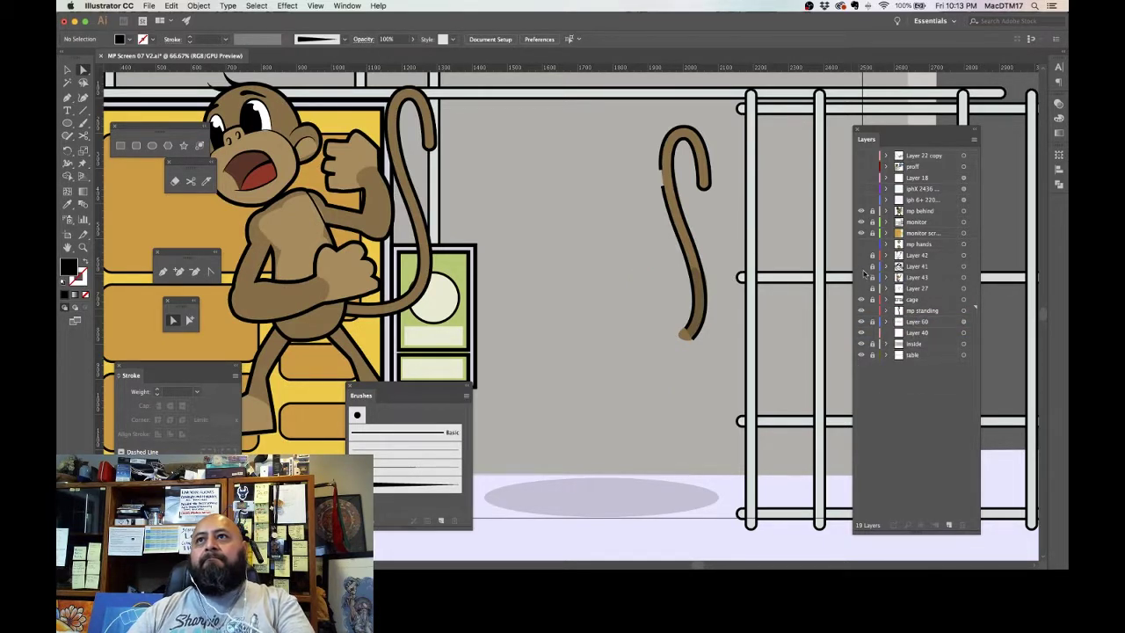
left_click(861, 277)
left_click(862, 266)
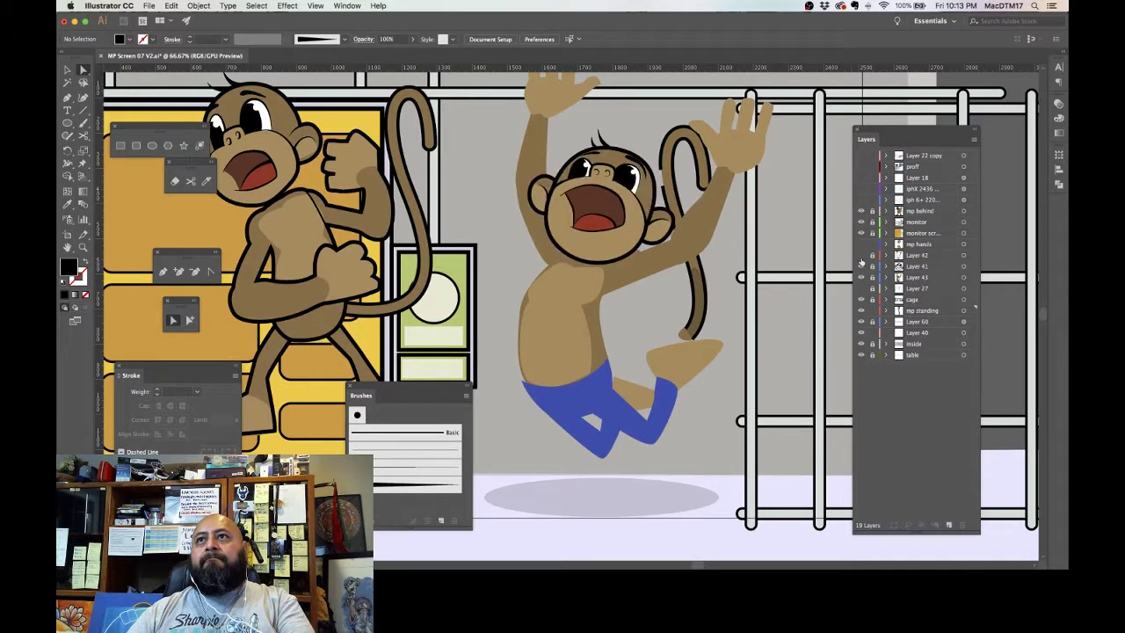
left_click(861, 257)
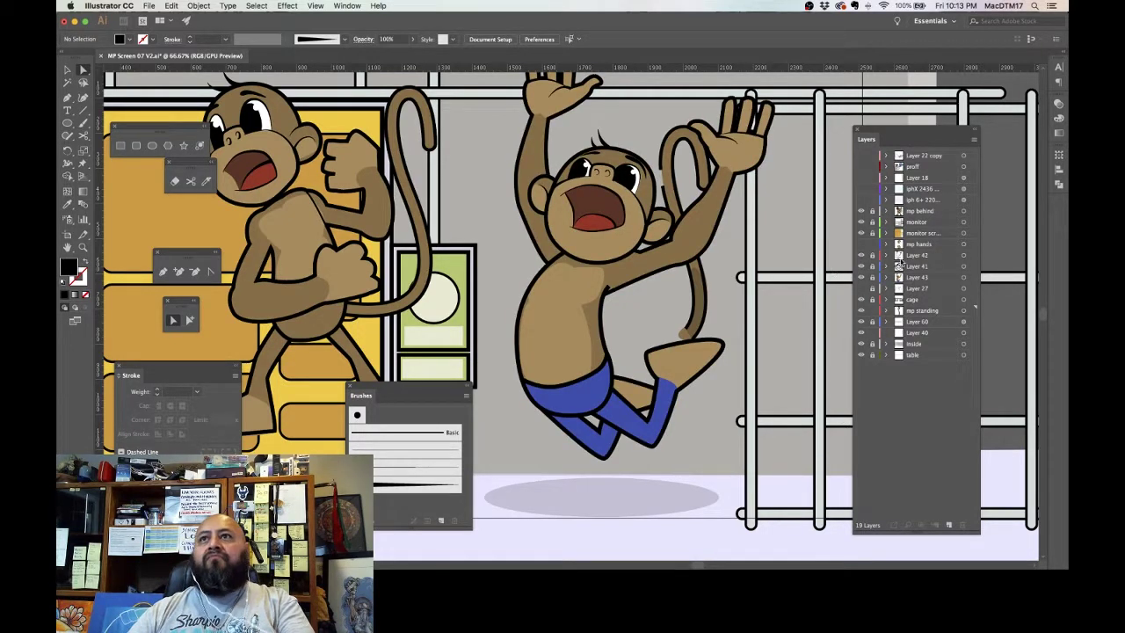
Step: Select all artwork on the mp standing layer and rotate and move the tail behind the jumping monkey, with its base at the shorts
left_click(963, 310)
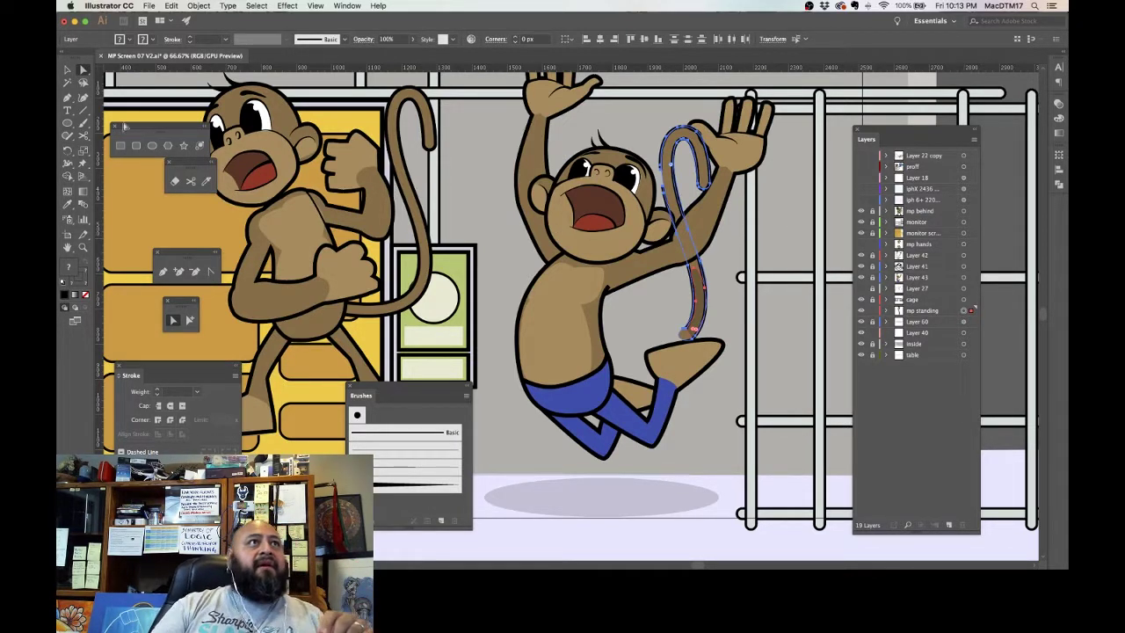
left_click(68, 70)
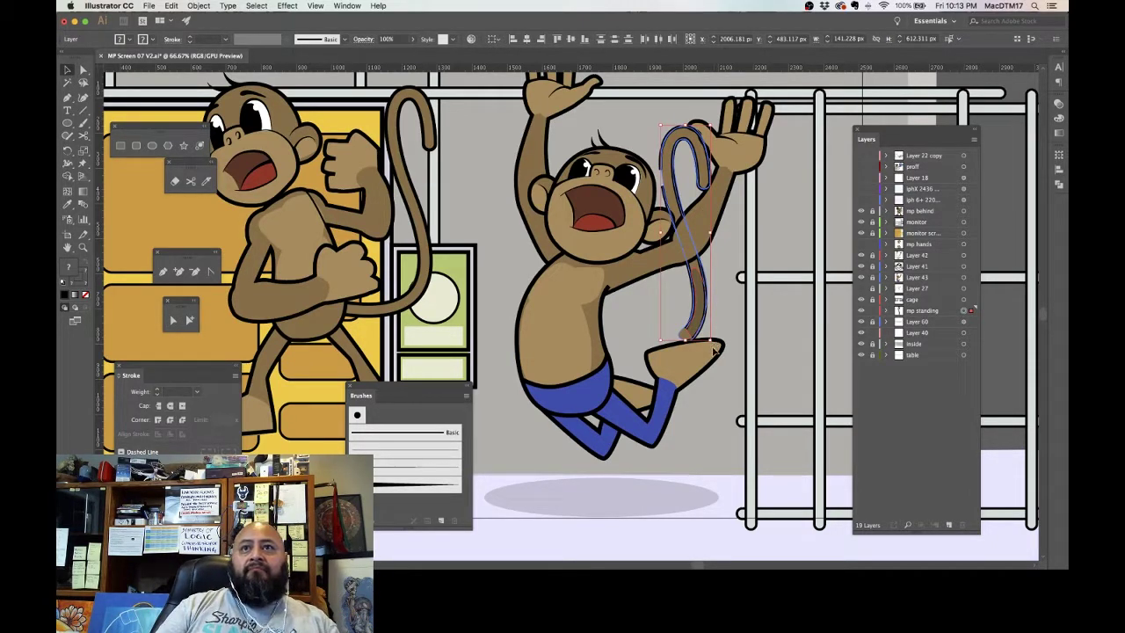
left_click_drag(714, 345, 613, 380)
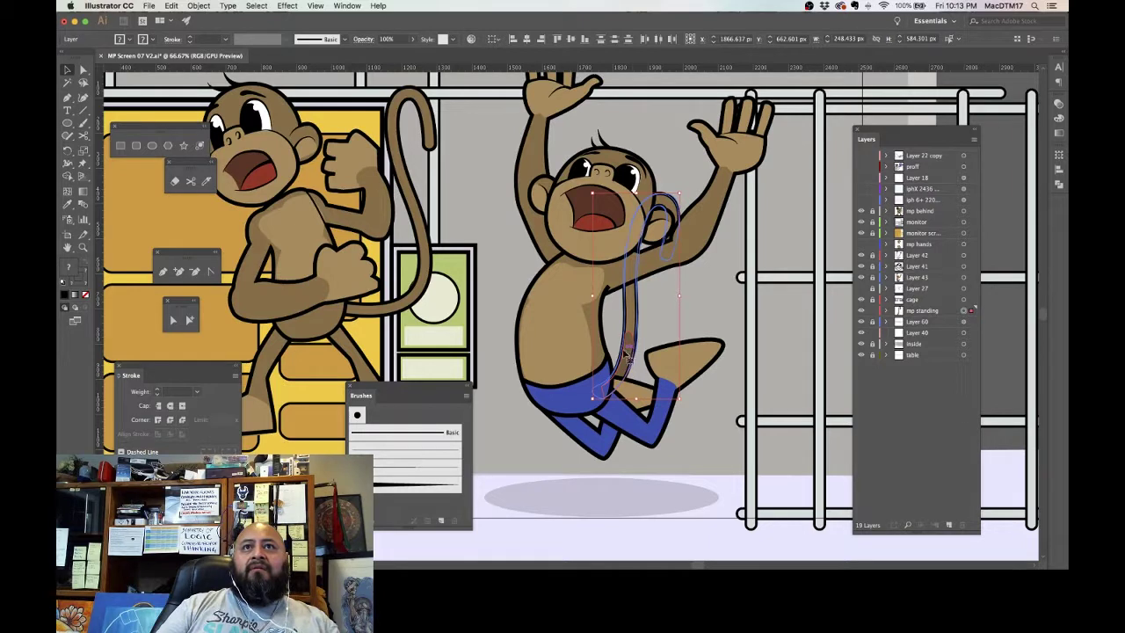
Step: Rotate the tail outward from the jumping monkey's back and reposition it with its base at the shorts
left_click_drag(625, 354, 627, 350)
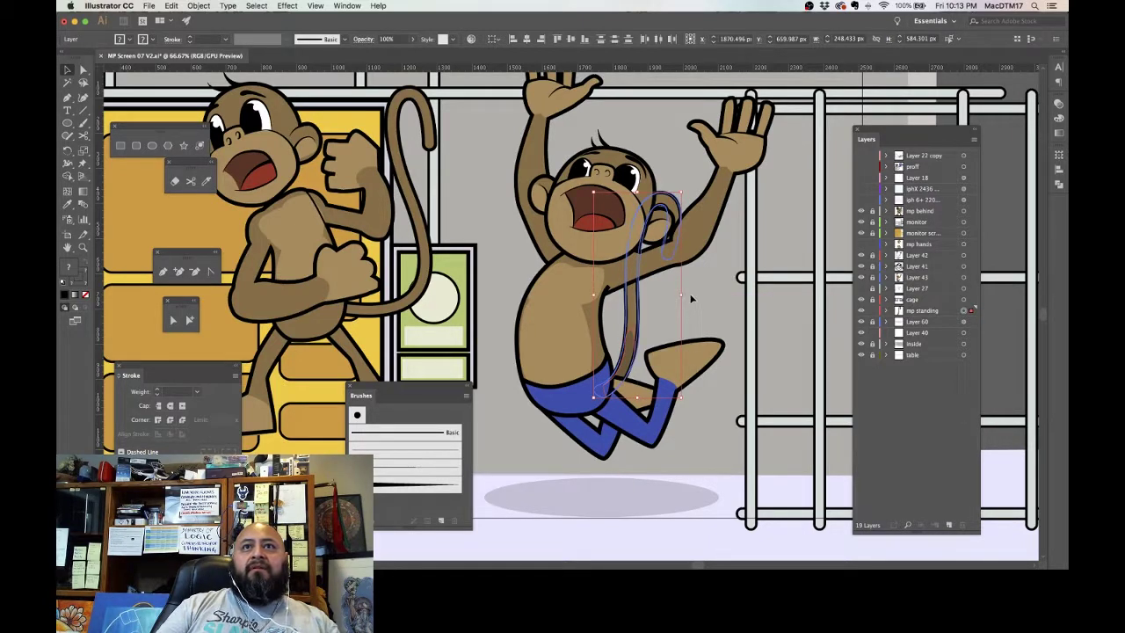
left_click_drag(686, 293, 693, 313)
left_click_drag(627, 353, 654, 355)
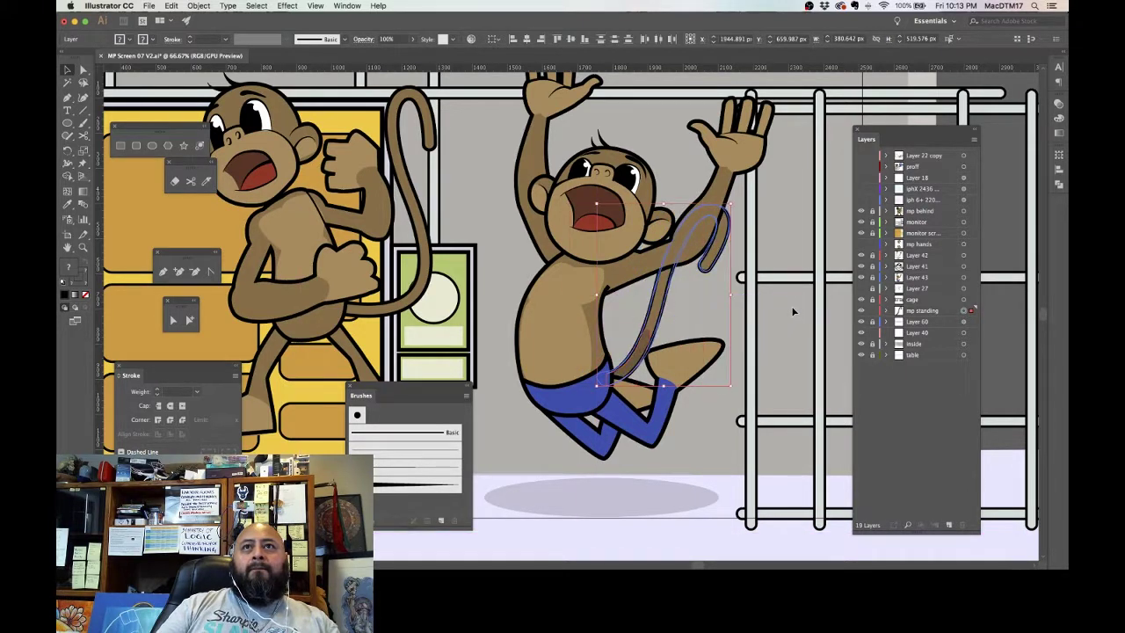
Step: Move the mp standing layer directly below Layer 42 and the tail's fill path from its lowest sublayer into Layer 43, beneath the shorts group
left_click(921, 312)
left_click_drag(922, 312, 939, 267)
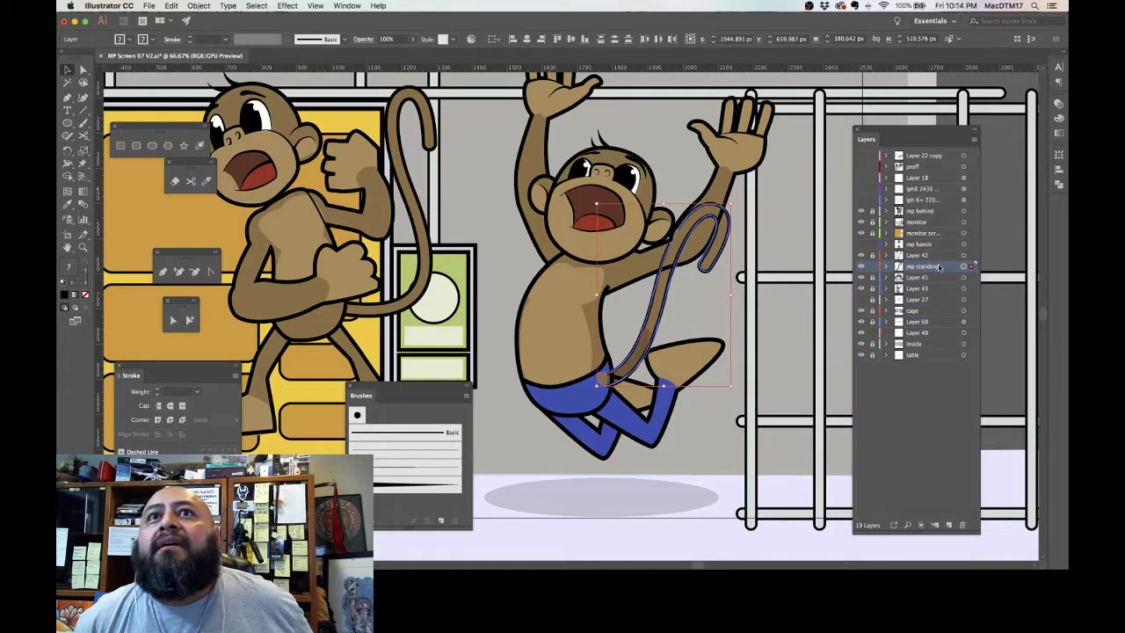
left_click(886, 266)
left_click(887, 323)
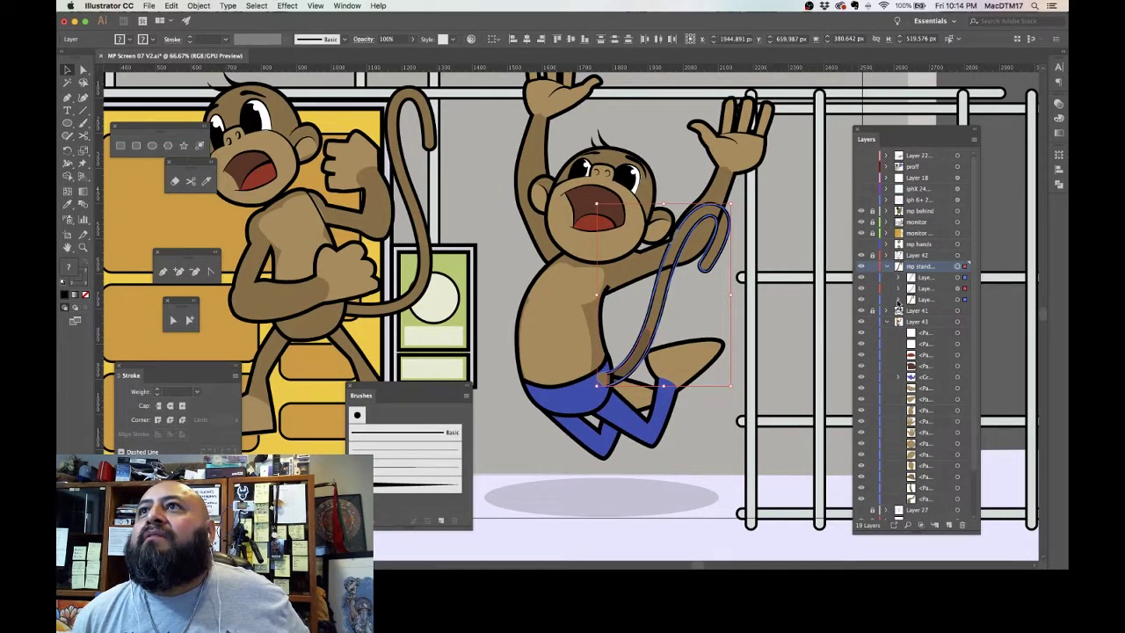
left_click(898, 300)
left_click(958, 311)
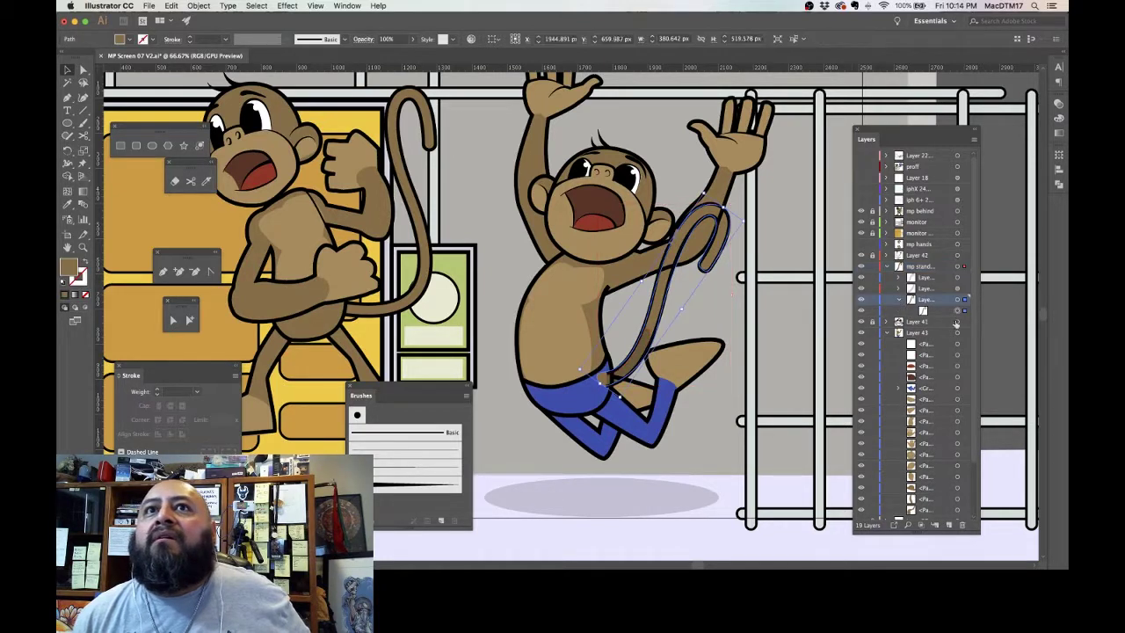
left_click(939, 313)
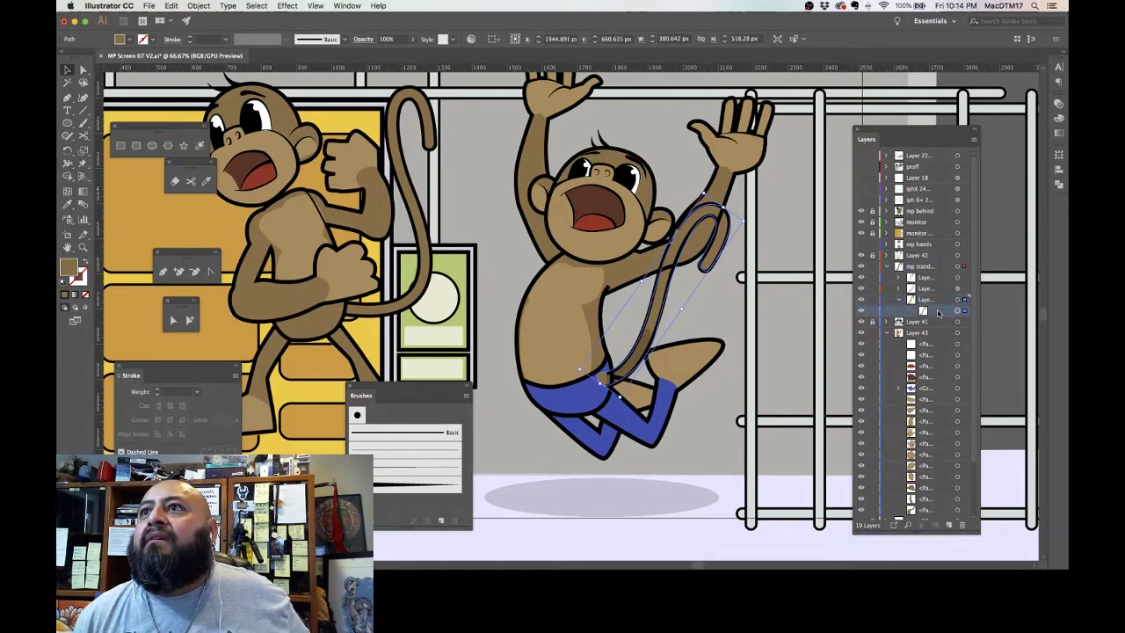
left_click_drag(939, 407, 938, 404)
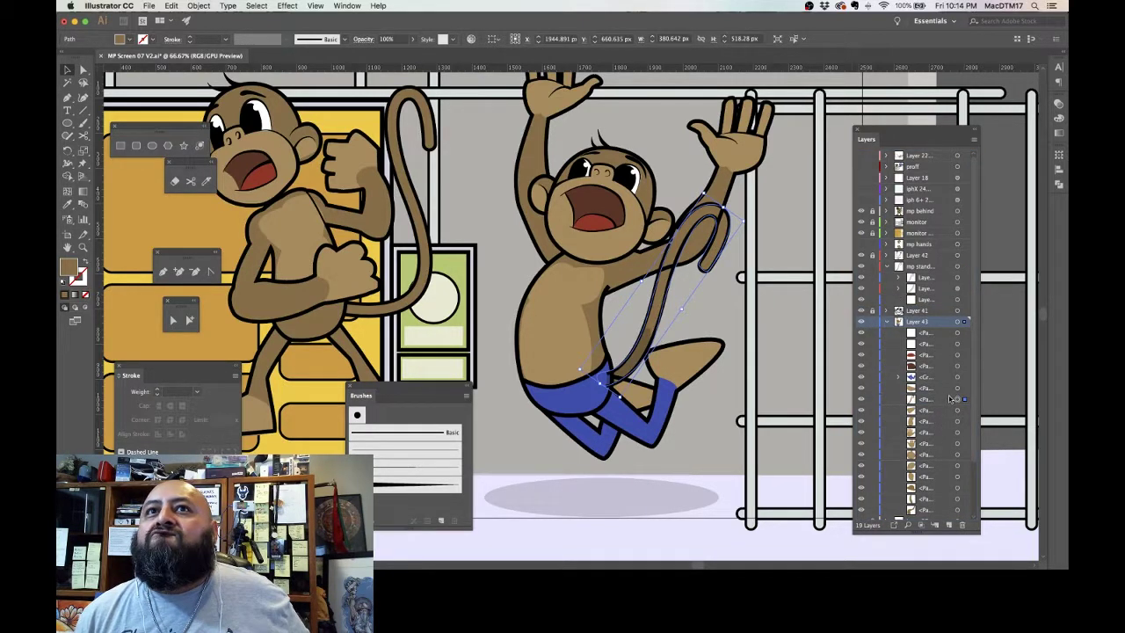
left_click_drag(930, 392, 936, 407)
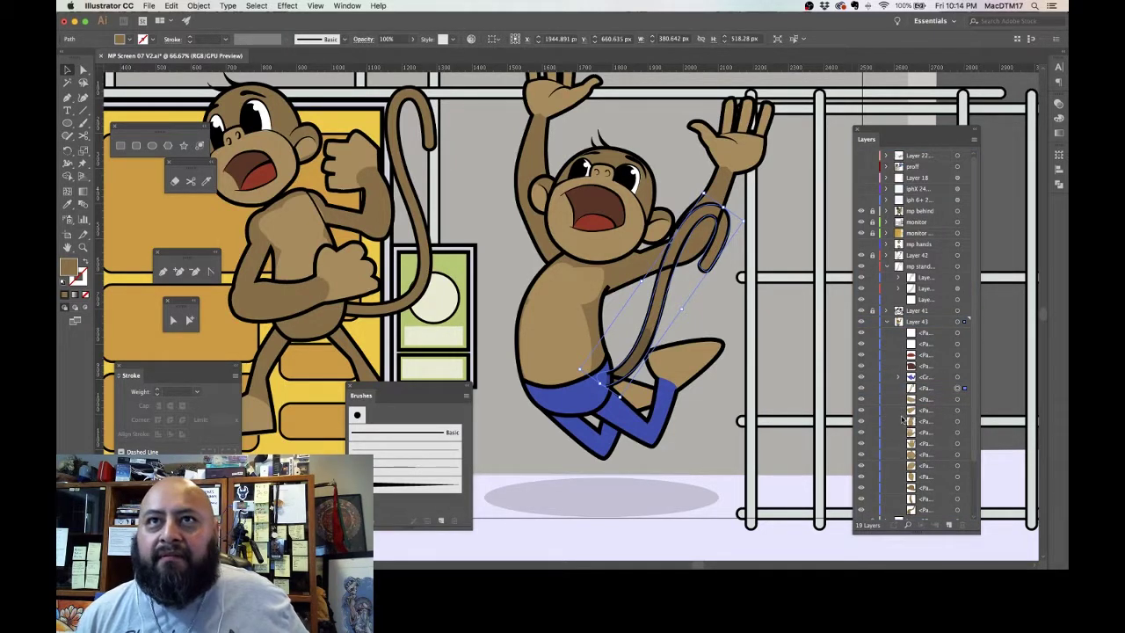
Step: Move the tail fill and the two paths directly beneath it to the bottom of Layer 43, below the body fill
left_click(785, 387)
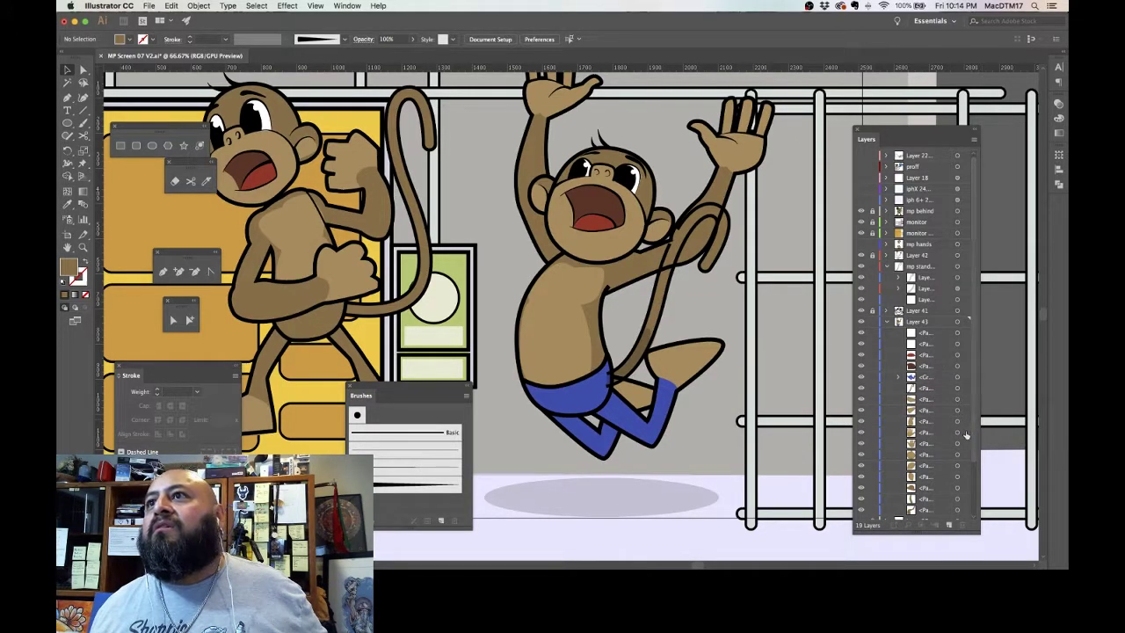
scroll(943, 457, "down", 3)
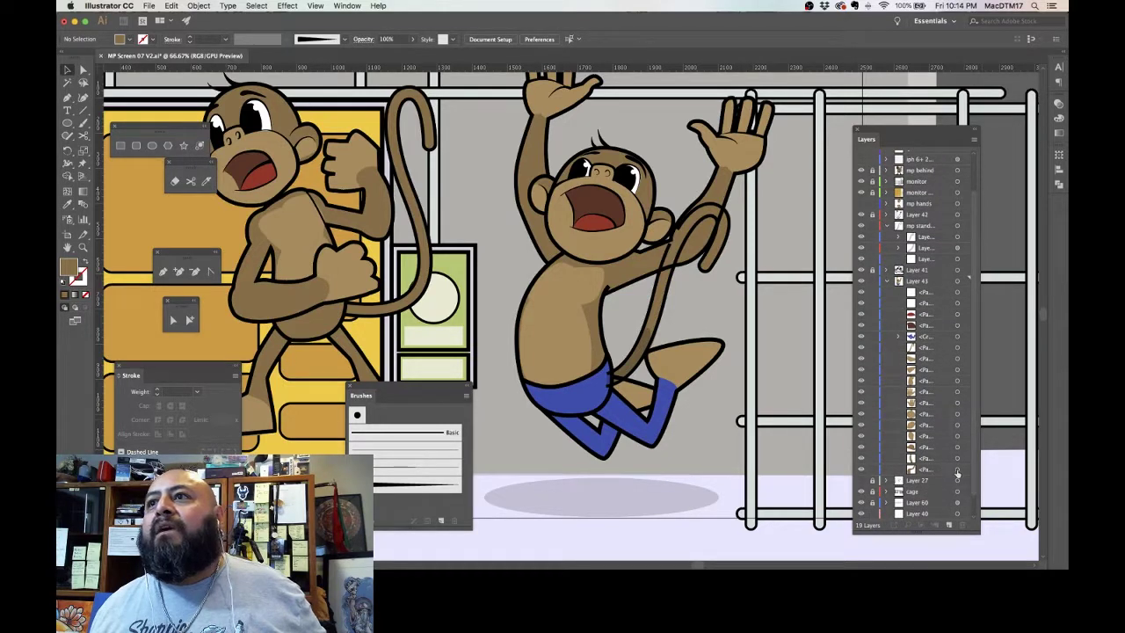
left_click(958, 470)
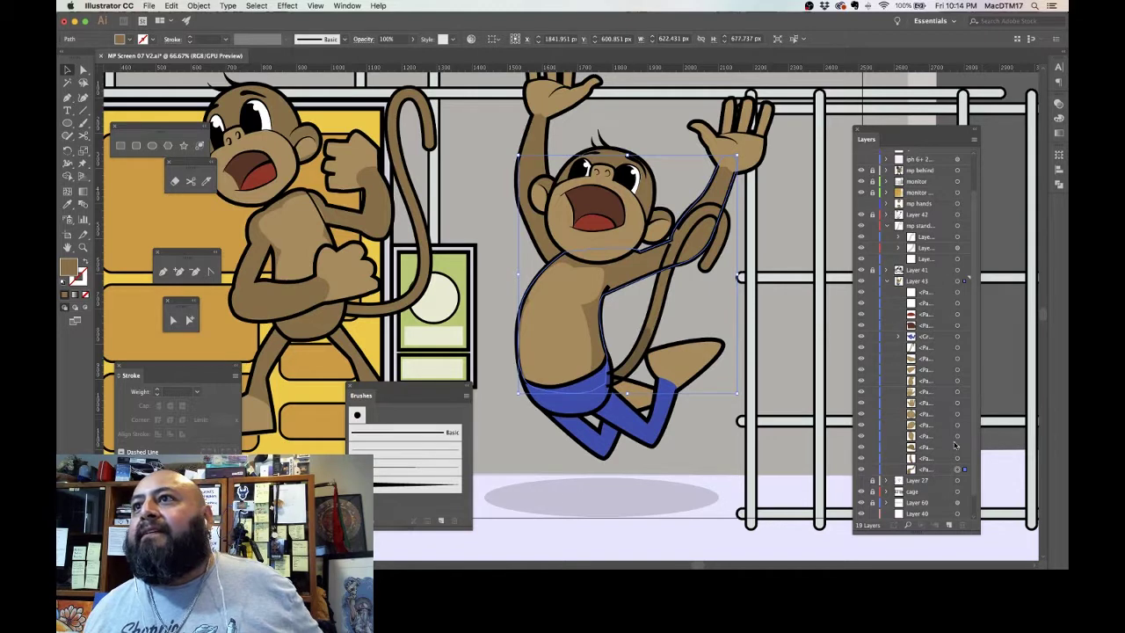
left_click(927, 371)
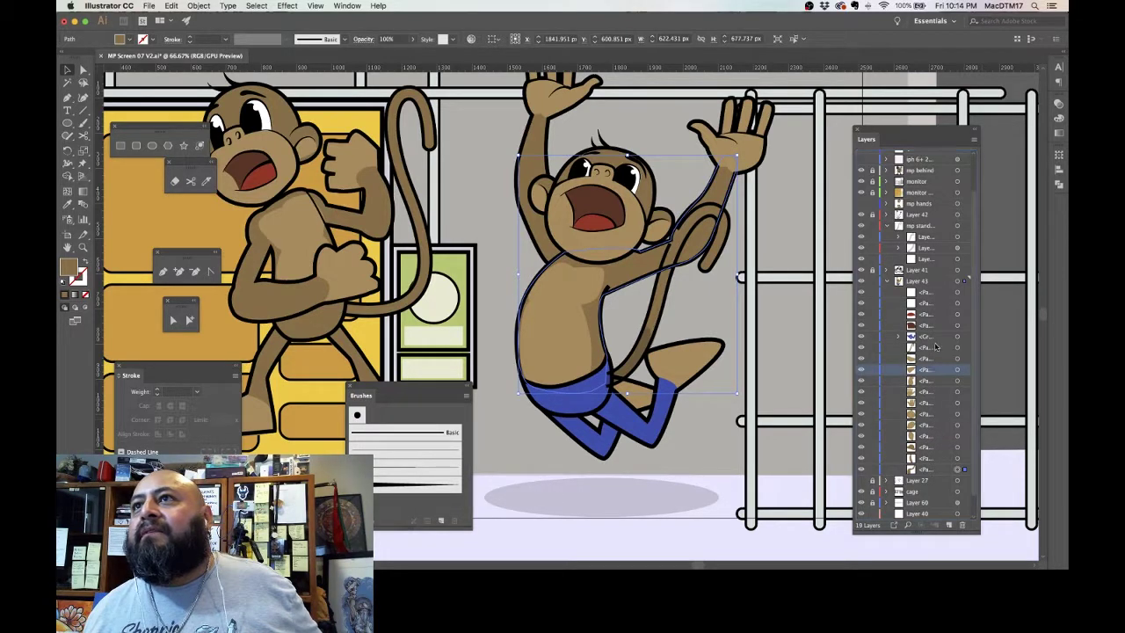
left_click(936, 349, "shift")
left_click_drag(934, 374, 935, 473)
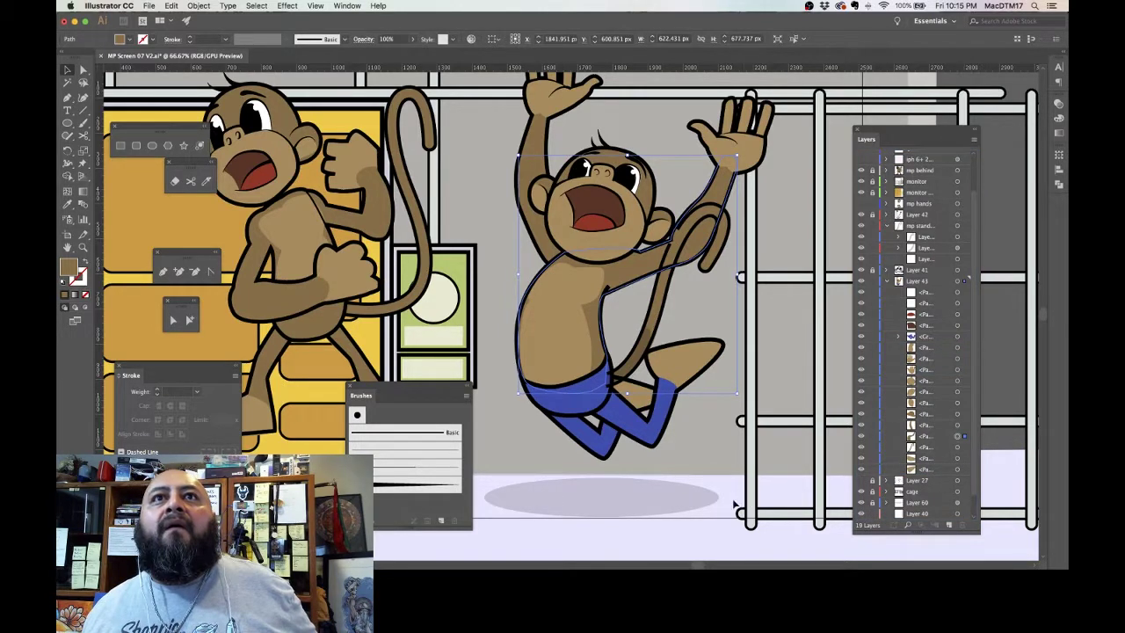
left_click(695, 506)
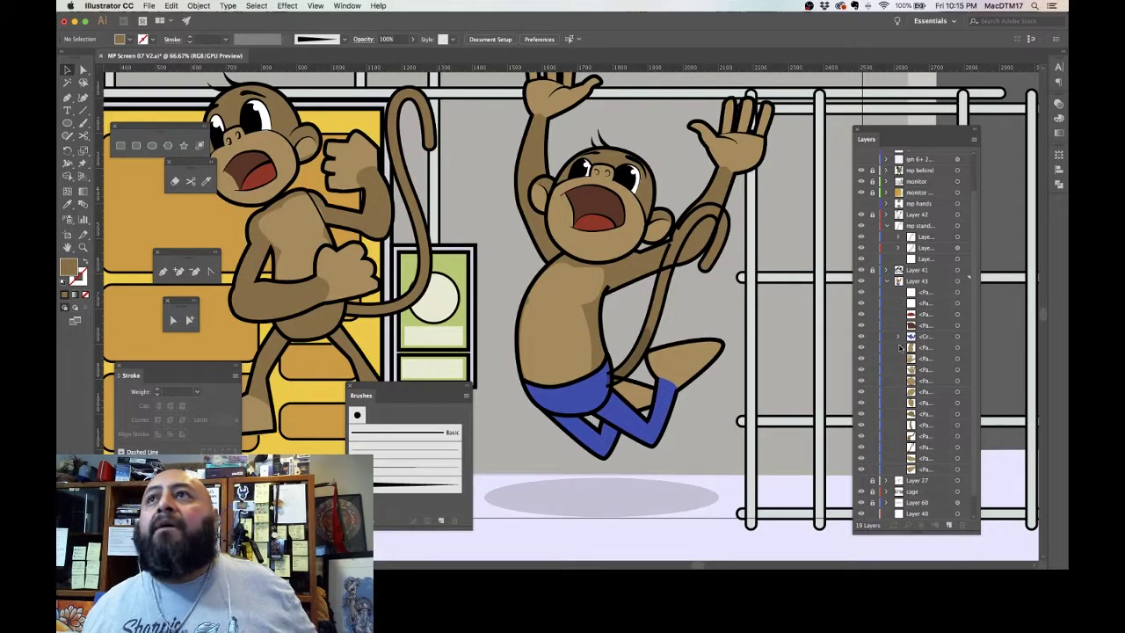
Step: Collapse Layer 43 and move the tail's shading artwork out of Layer 58
left_click(887, 281)
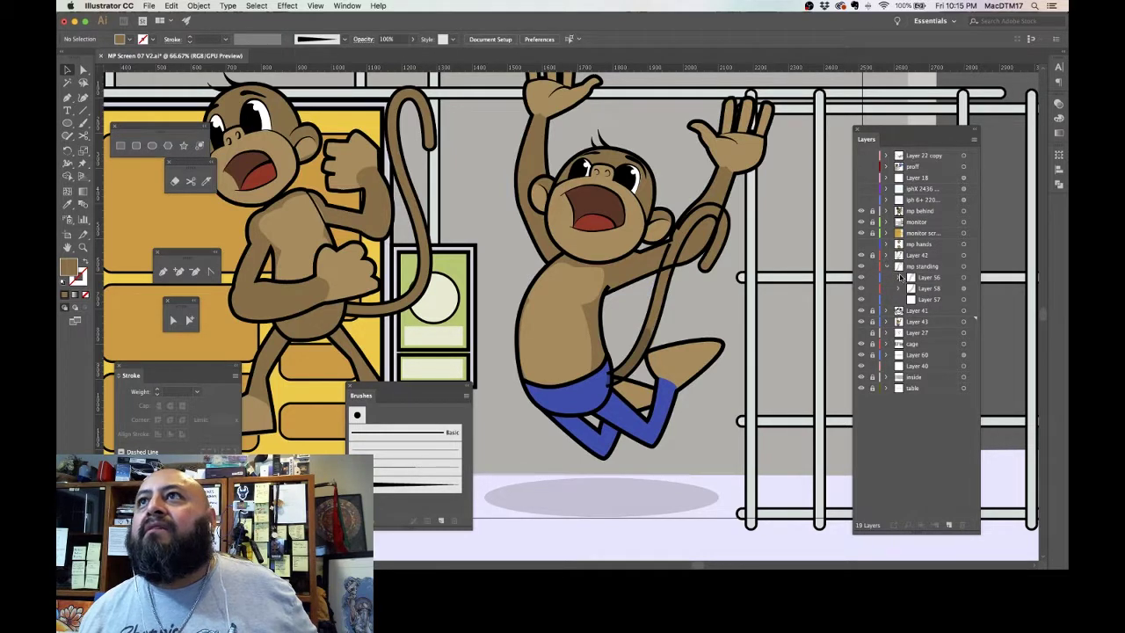
left_click(963, 289)
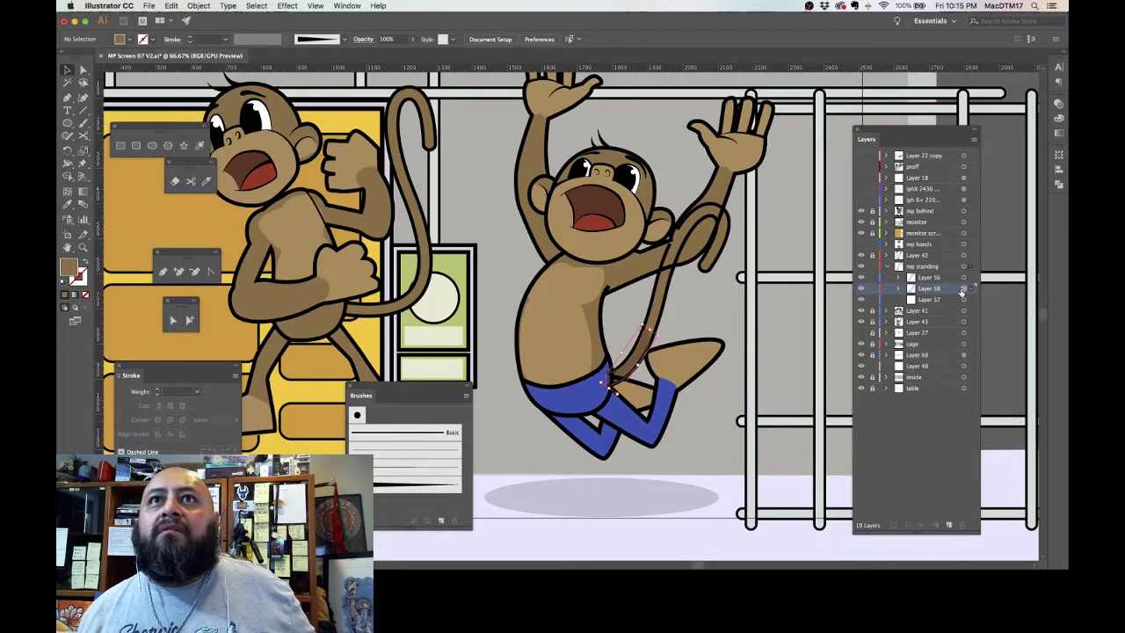
left_click(782, 304)
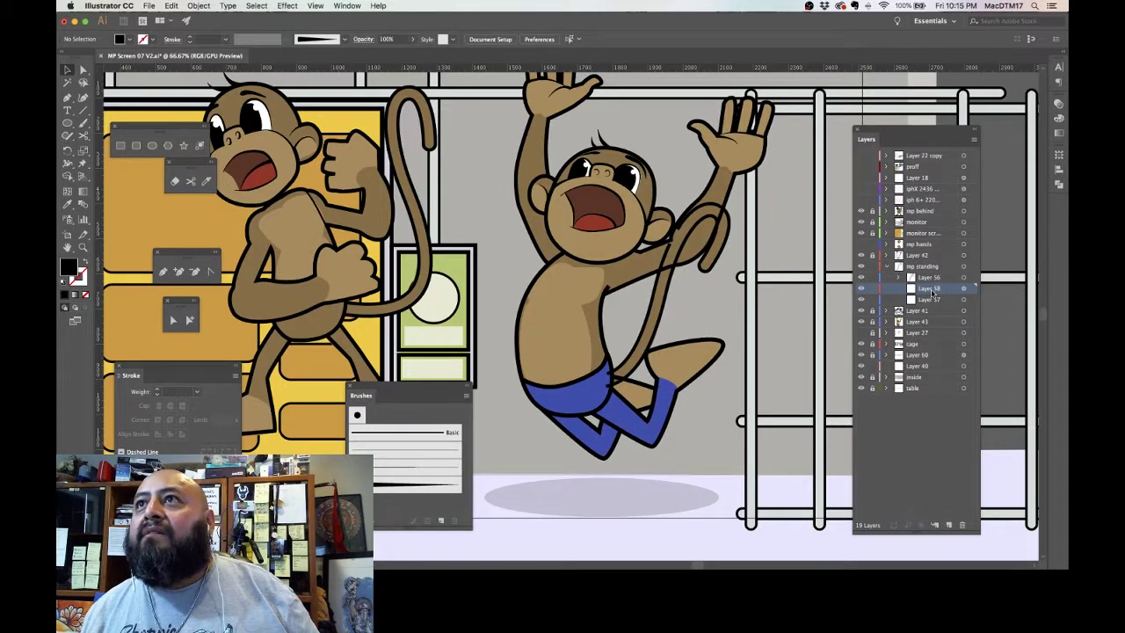
Step: Take Layers 58 and 56 out of the mp standing layer and place them above it as separate layers
mouse_move(932, 293)
left_mouse_down()
mouse_move(937, 264)
mouse_move(934, 315)
left_mouse_up()
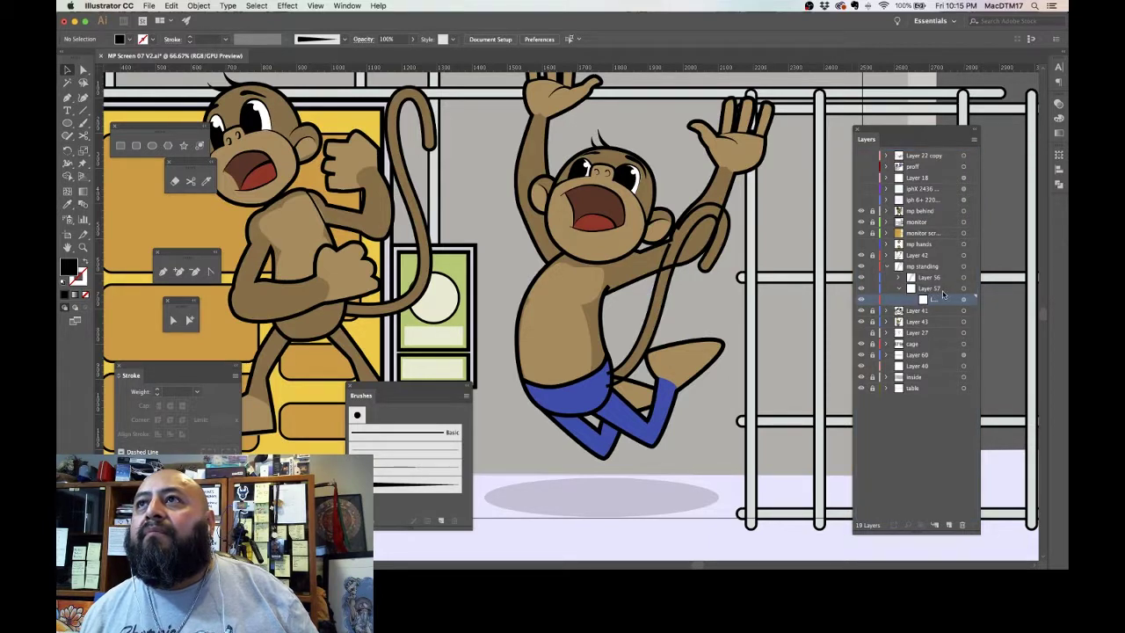
left_click_drag(951, 303, 936, 265)
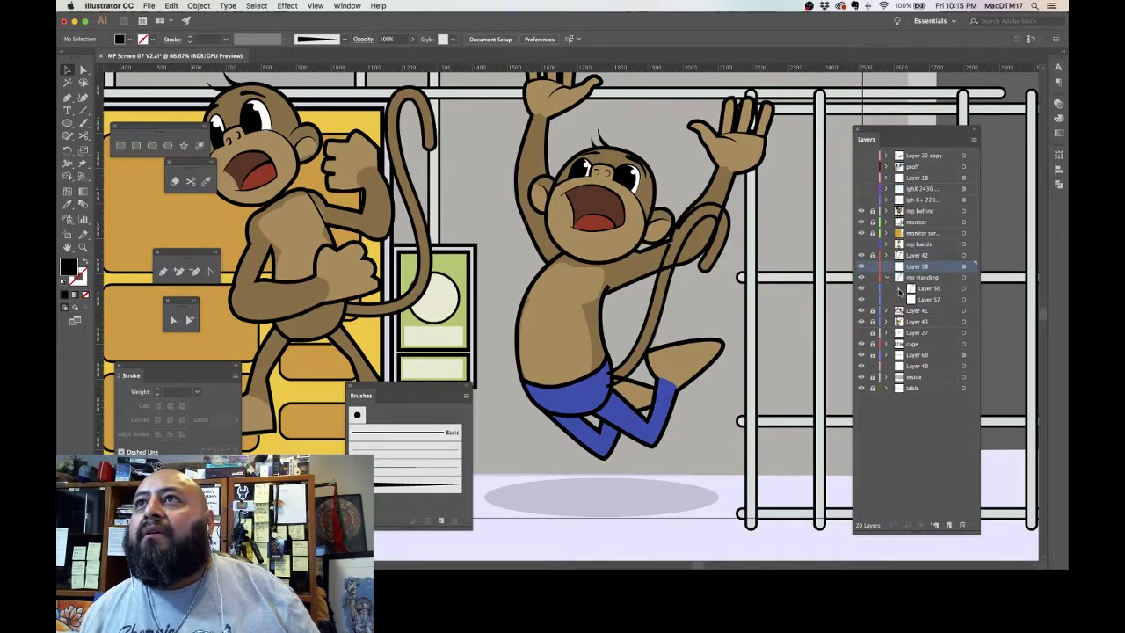
left_click_drag(931, 291, 951, 271)
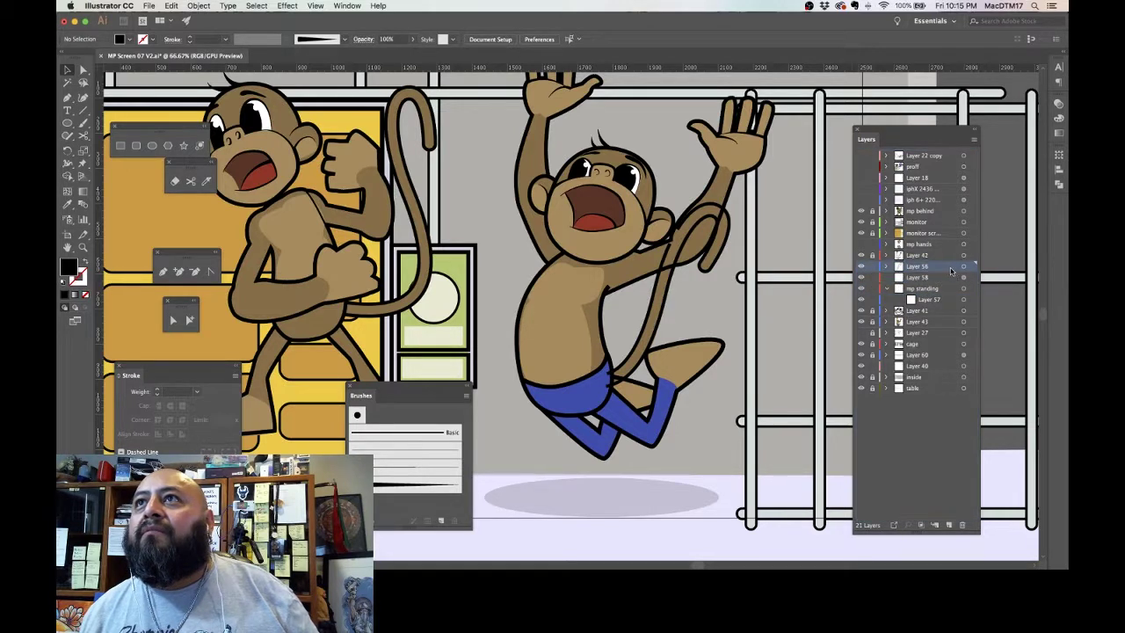
Step: Delete the emptied Layer 58 and the mp standing layer together with its sublayer
left_click(923, 290)
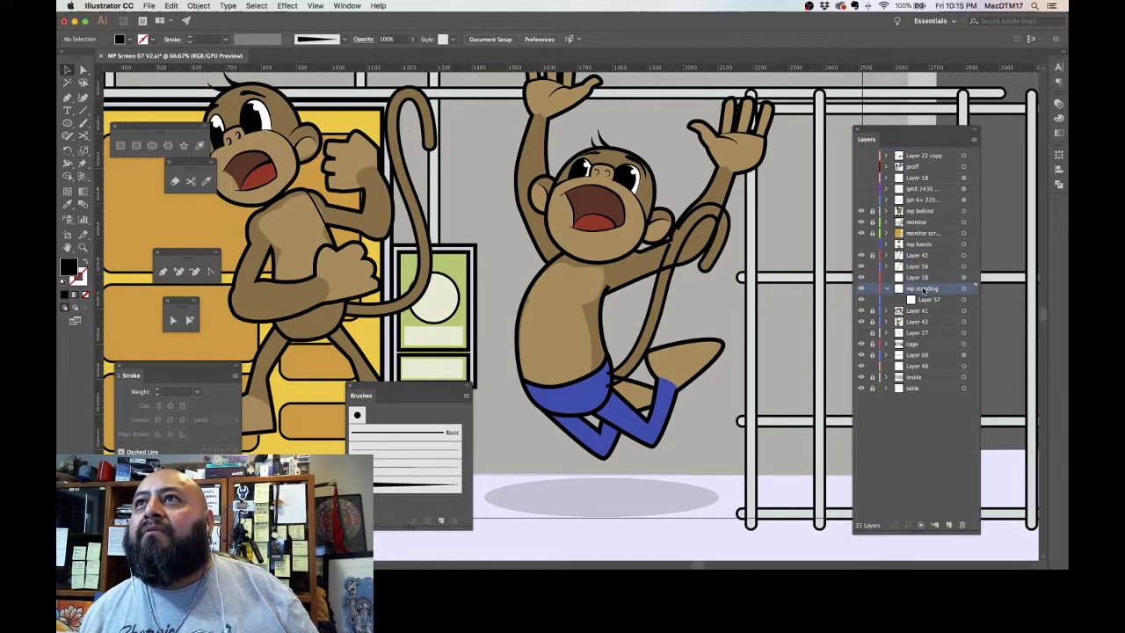
left_click_drag(925, 281, 932, 290)
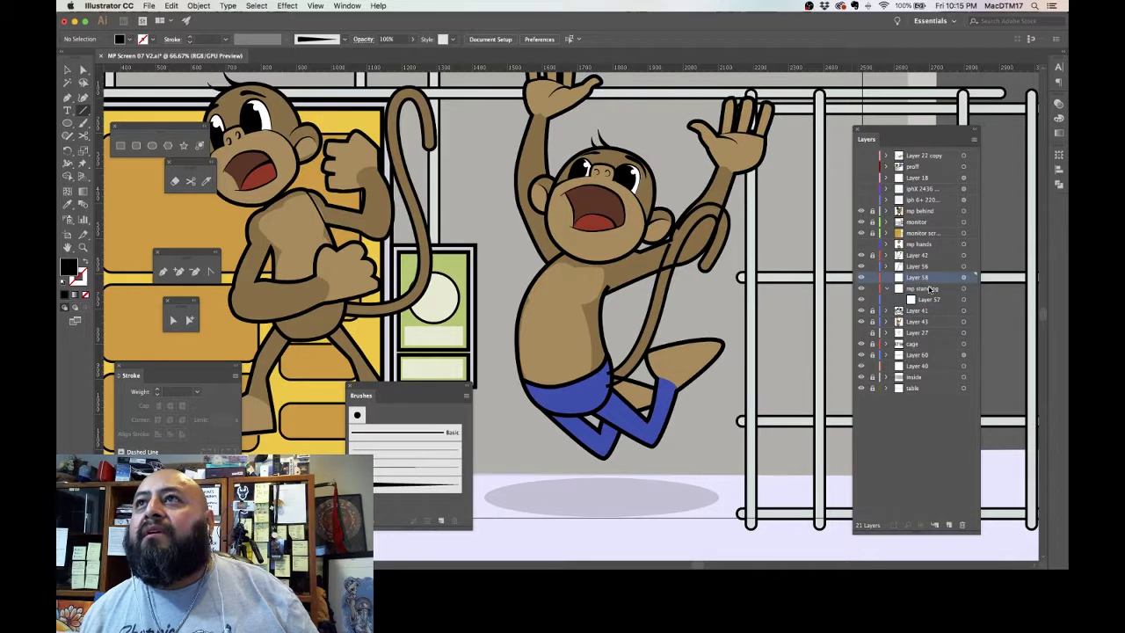
left_click(929, 290)
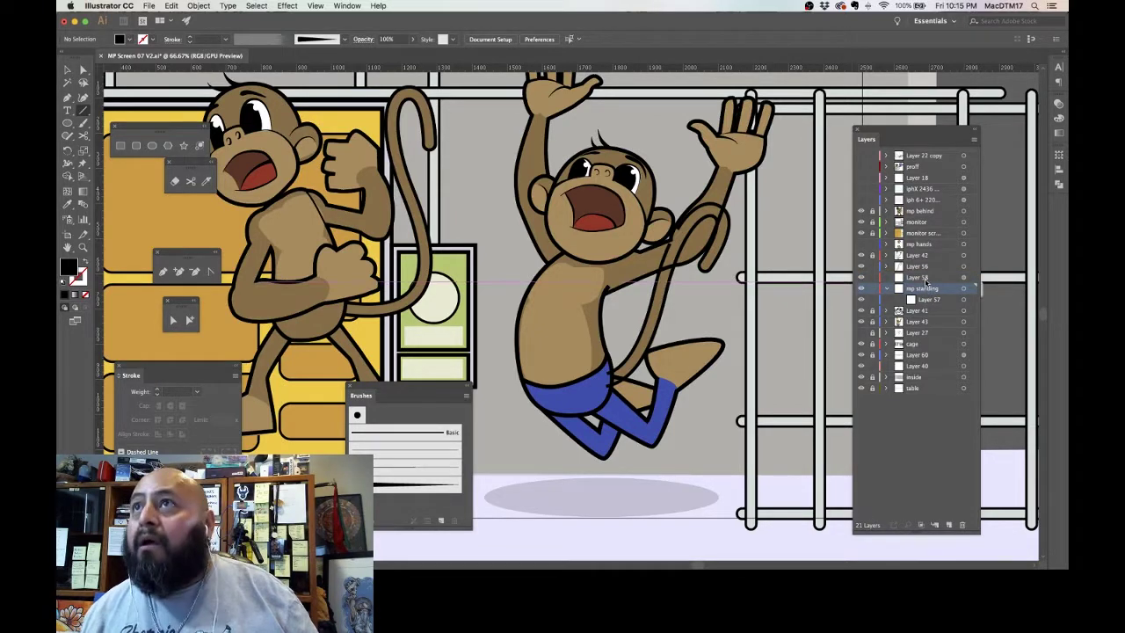
left_click_drag(924, 279, 930, 292)
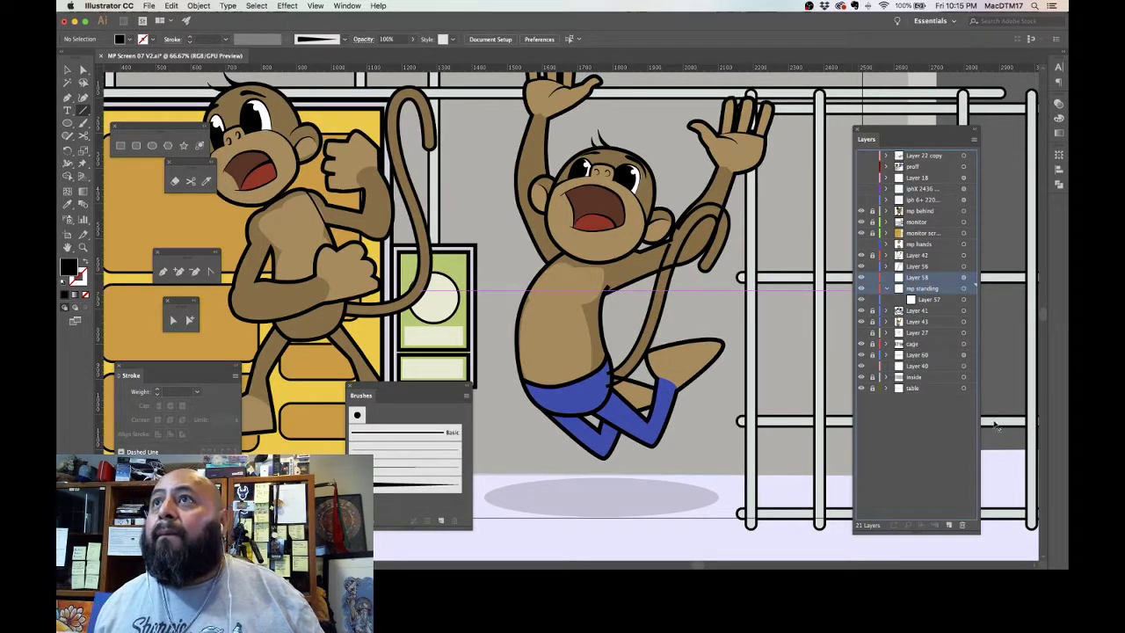
left_click(962, 525)
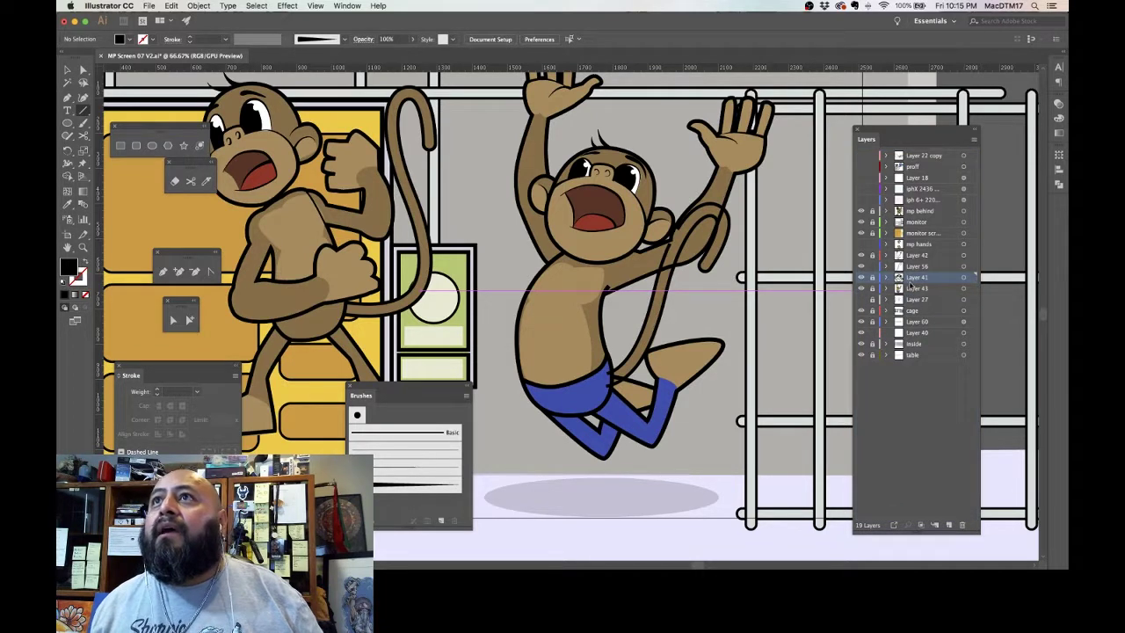
Step: Delete the end anchor of the tail's lower outline on Layer 56 where it overlaps the shorts
left_click(928, 268)
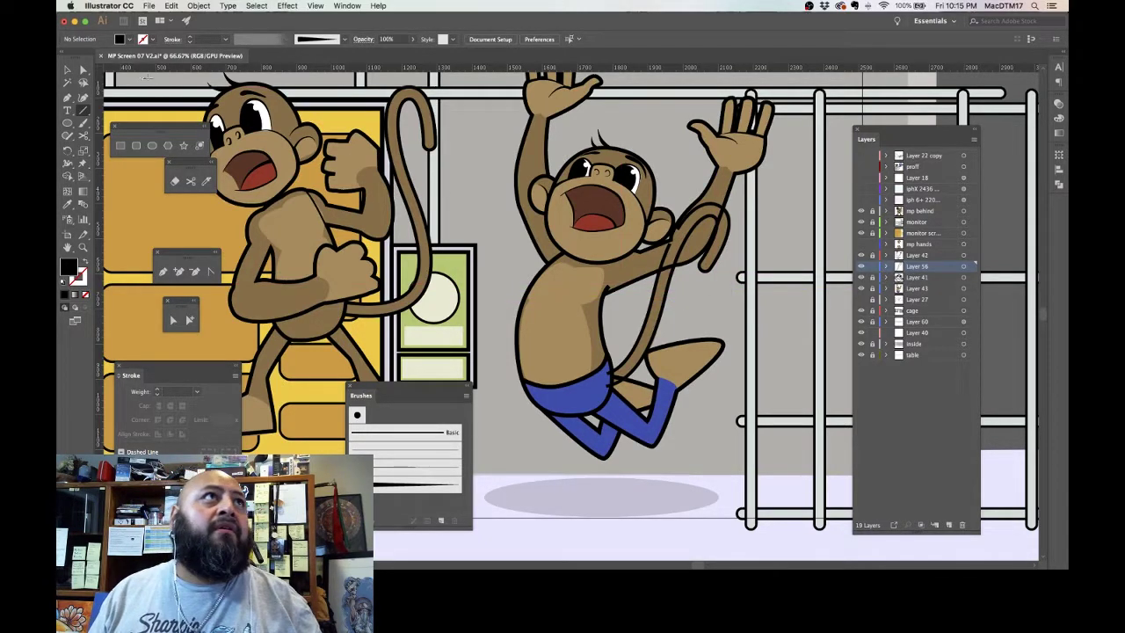
left_click(83, 71)
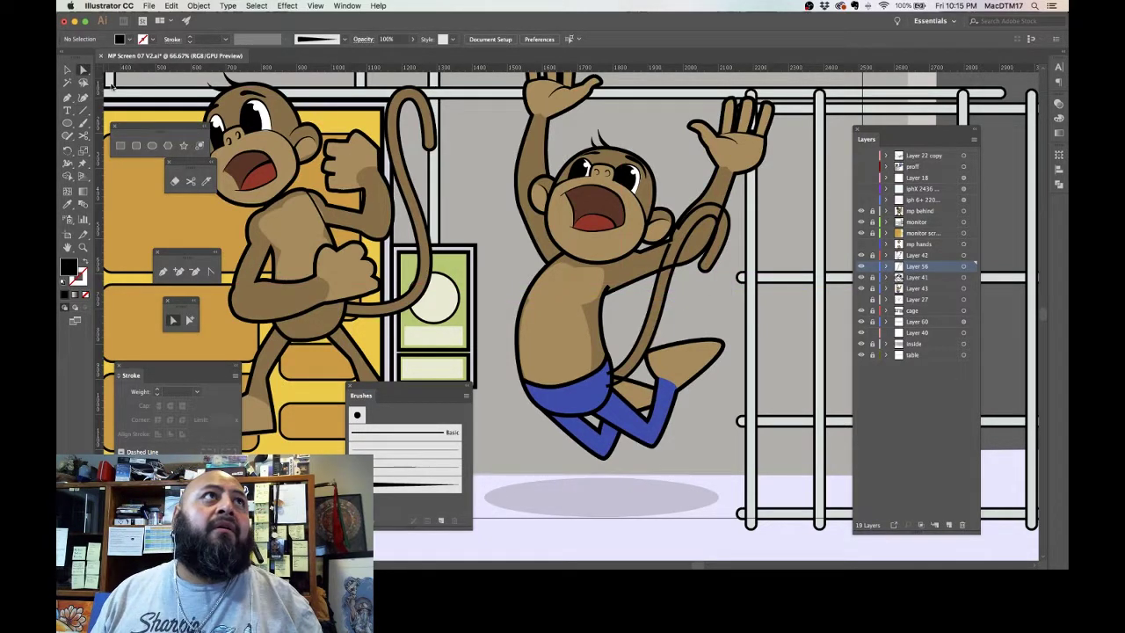
left_click(965, 266)
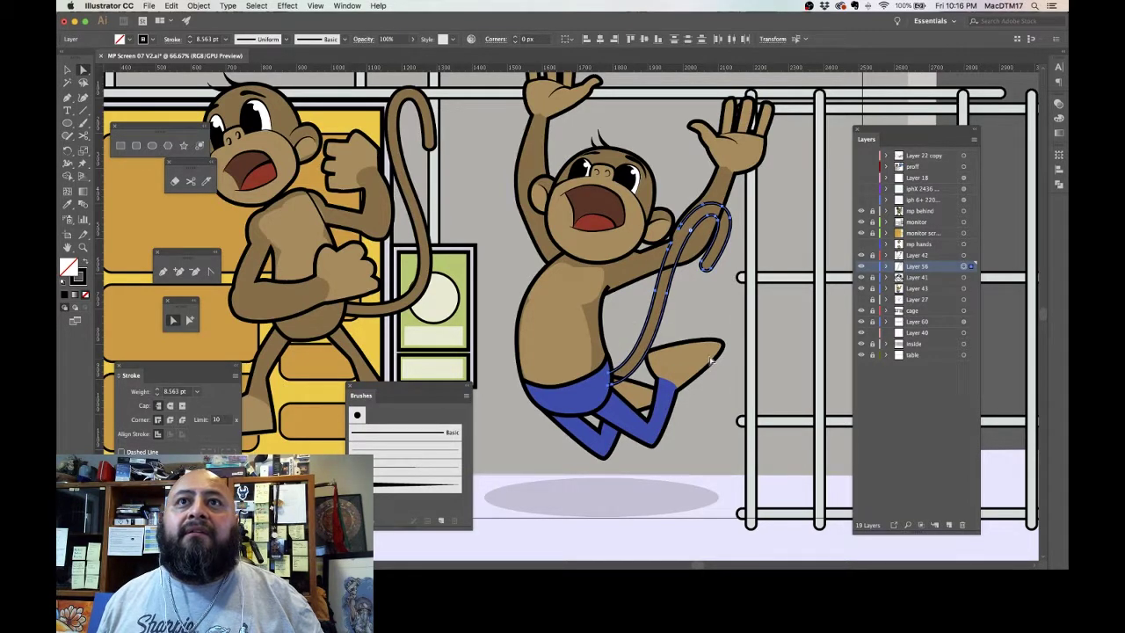
left_click(763, 325)
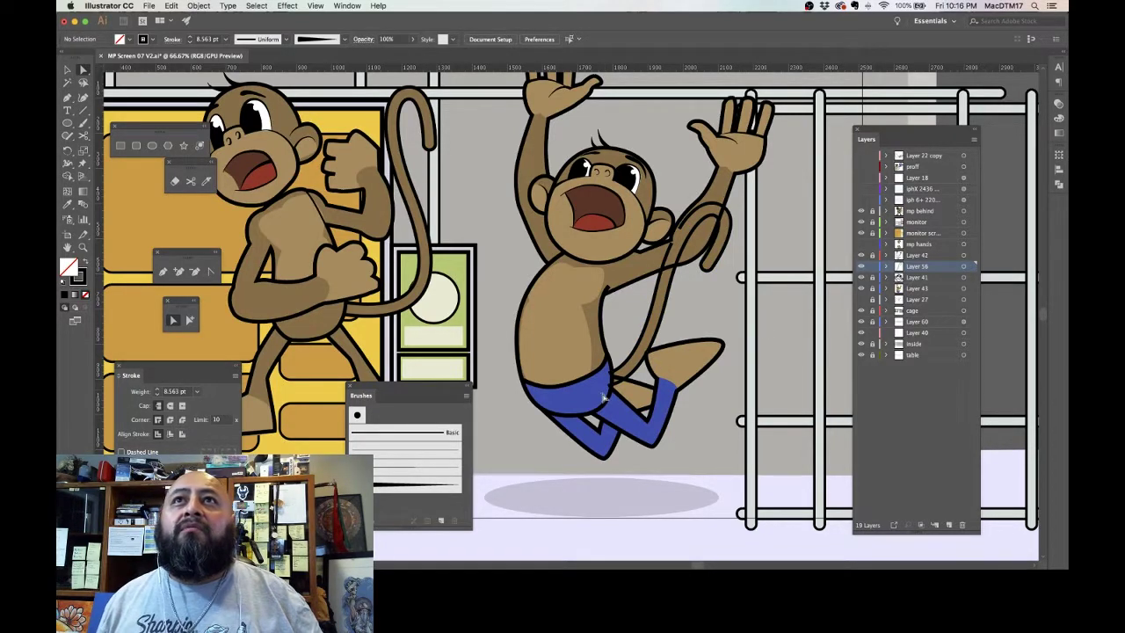
left_click(614, 384)
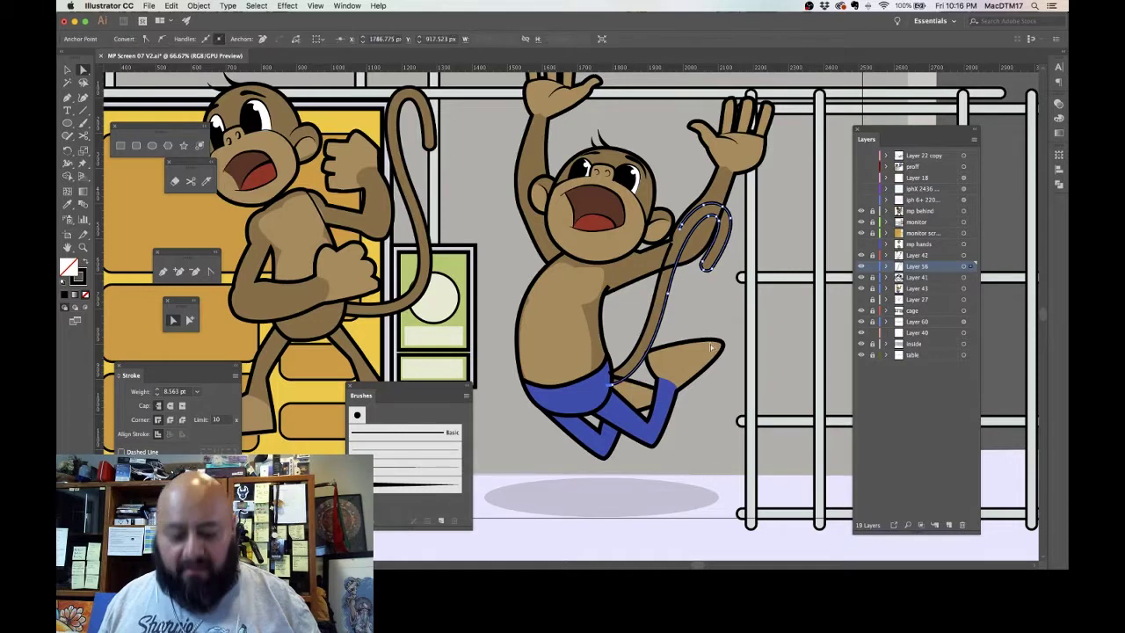
key("super+equal")
key("super+equal")
key("super+equal")
key("super+equal")
key("super+equal")
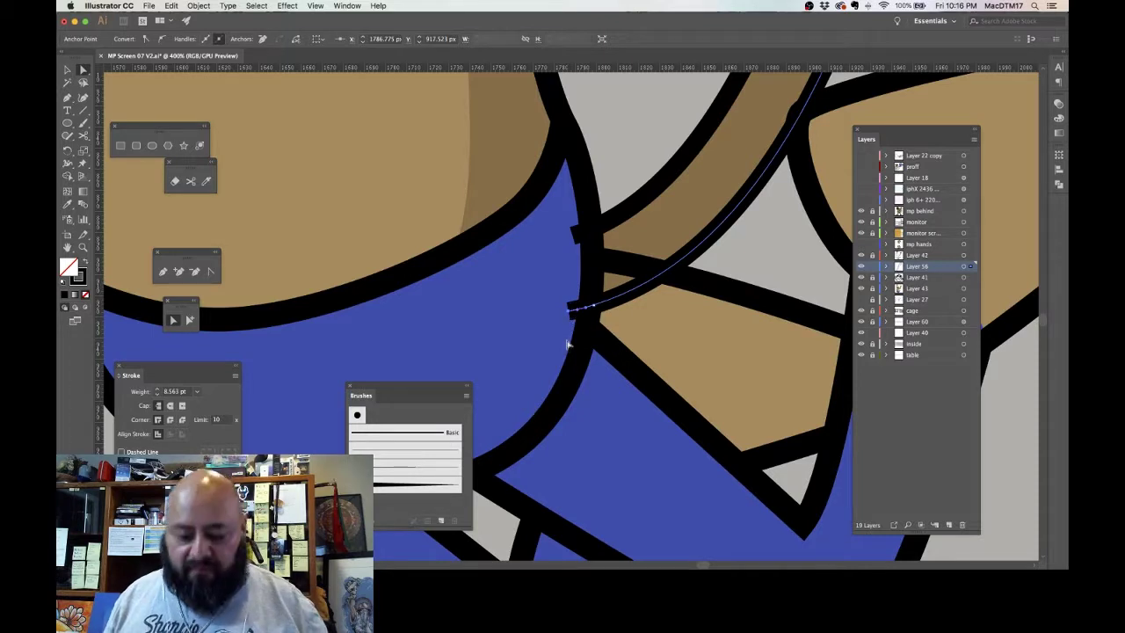
key("Delete")
Step: Cut the tail's upper outline on Layer 56 at the edge of the shorts and delete the overlapping end piece
left_click(575, 236)
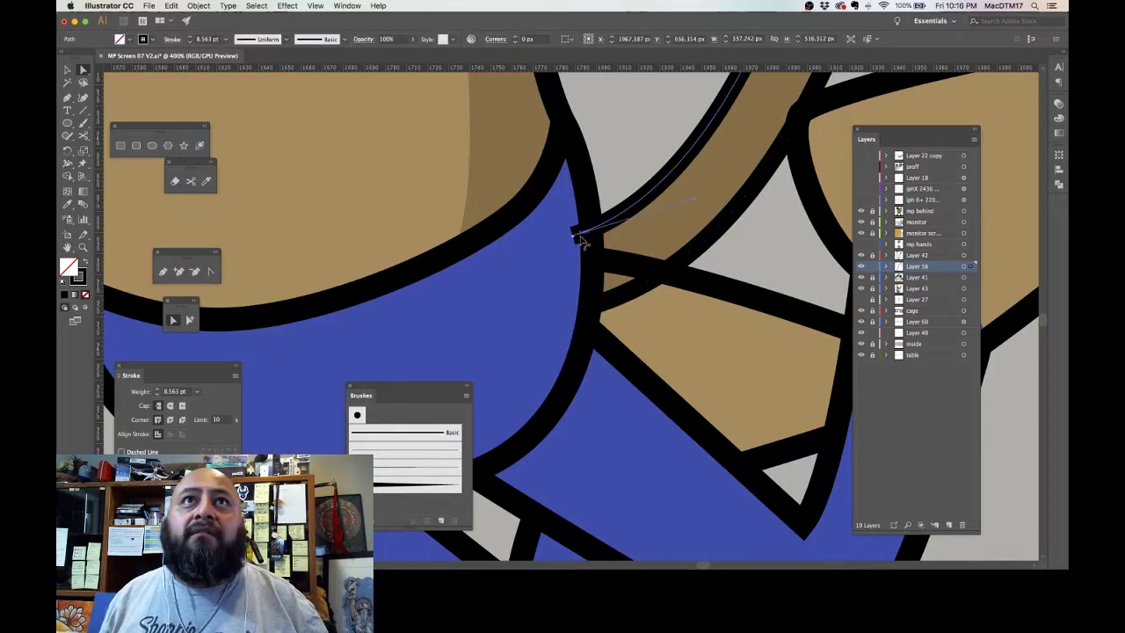
left_click(191, 182)
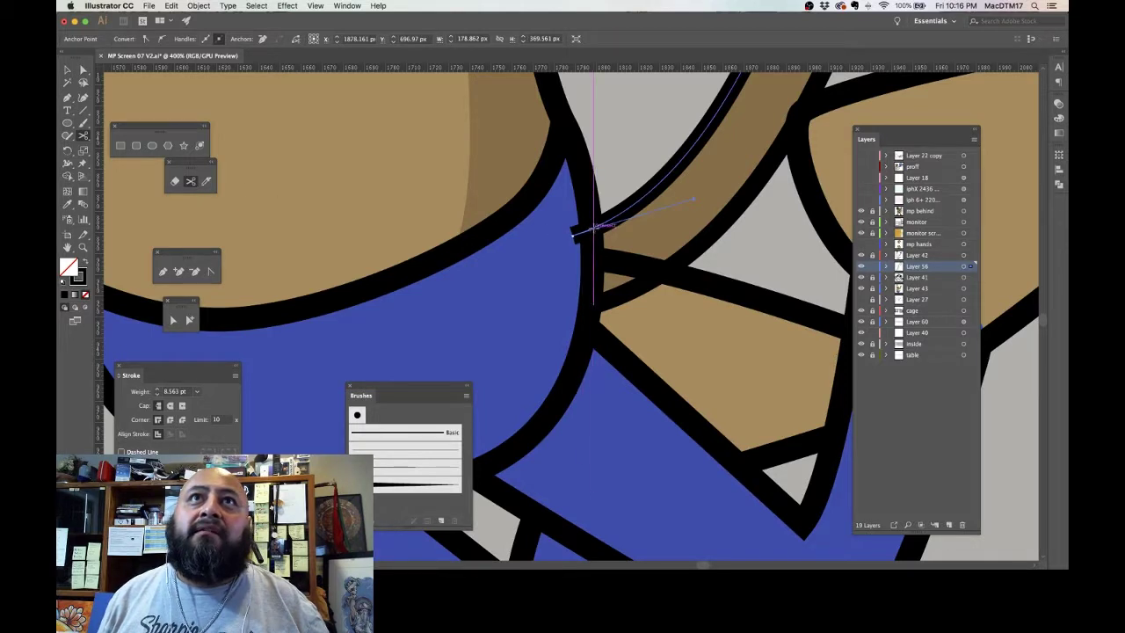
left_click(591, 229)
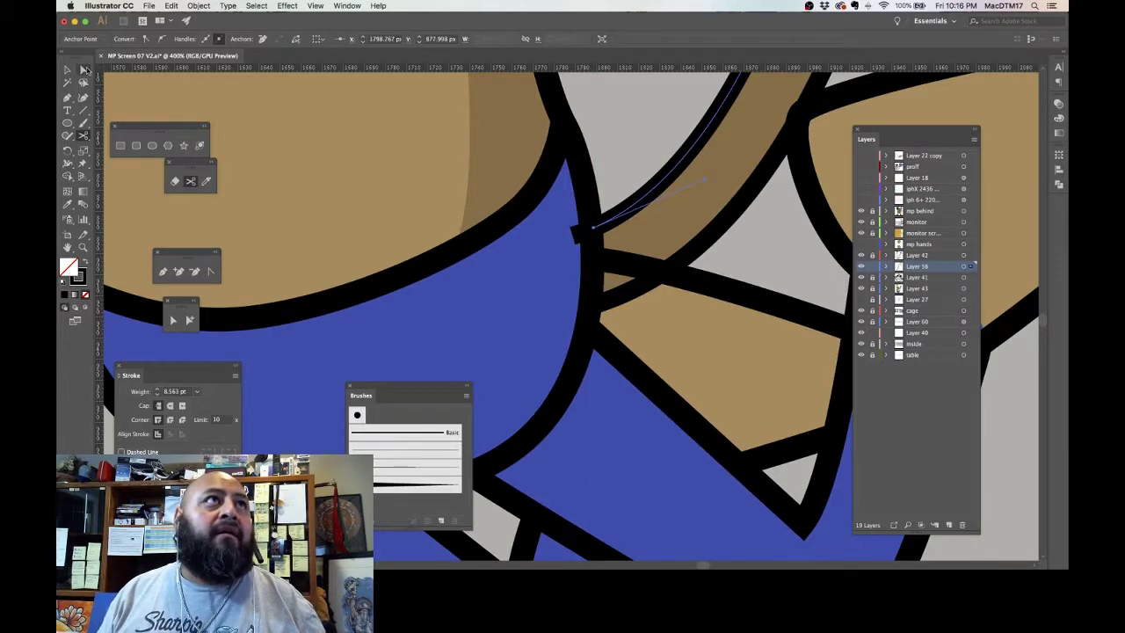
left_click(83, 70)
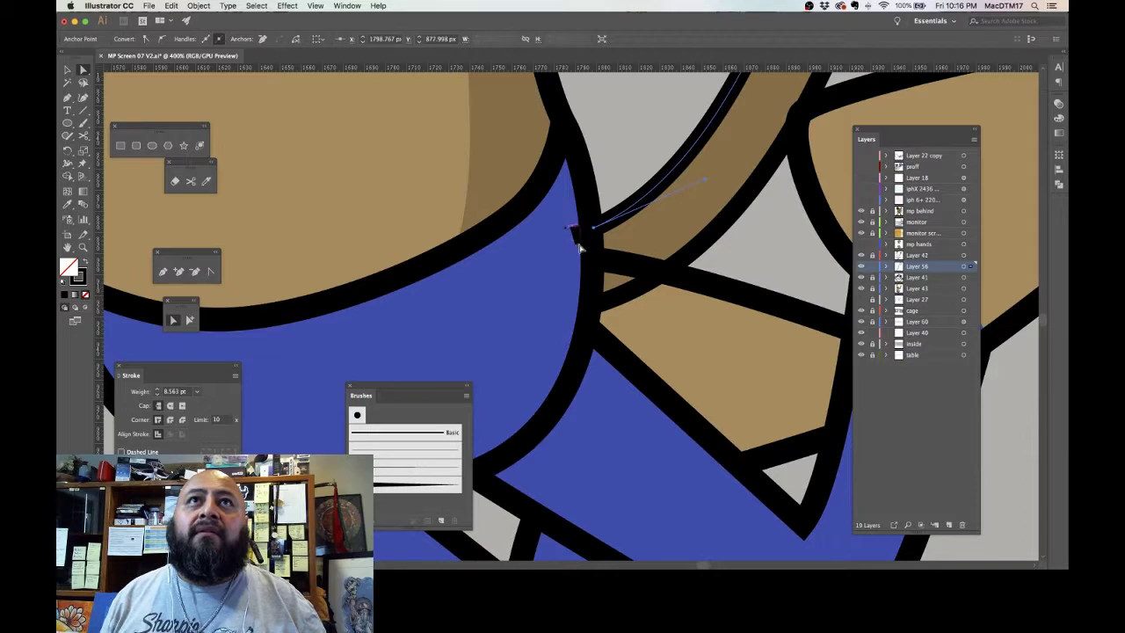
key("Delete")
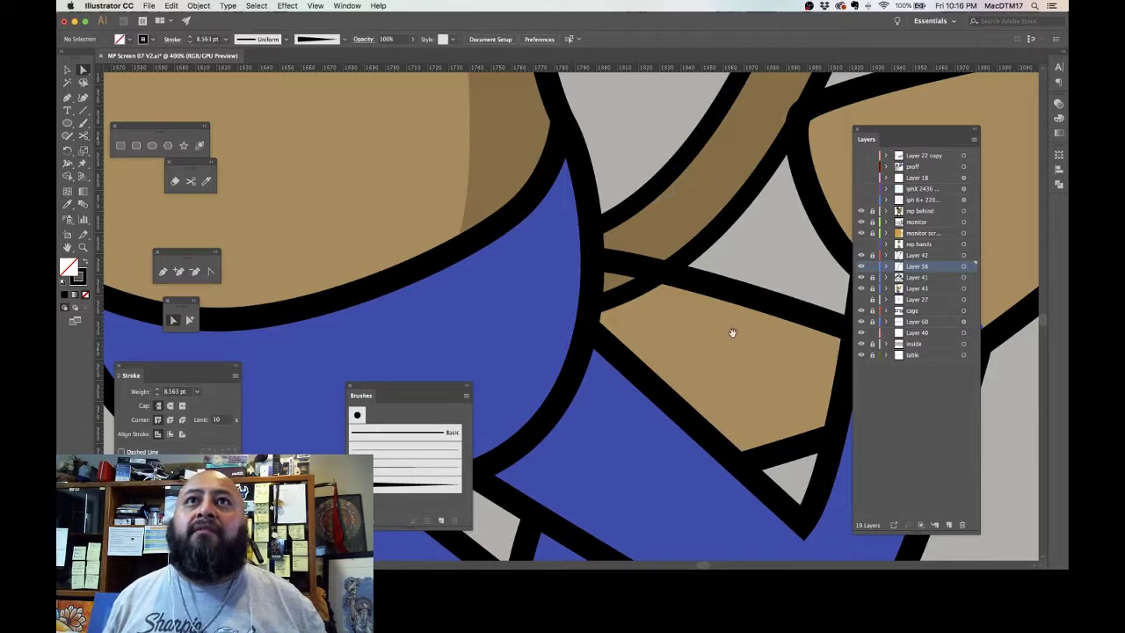
Step: Cut the upper outline of the far leg on Layer 42 where it meets the tail and delete the segment crossing the tail
left_click_drag(733, 332, 686, 375)
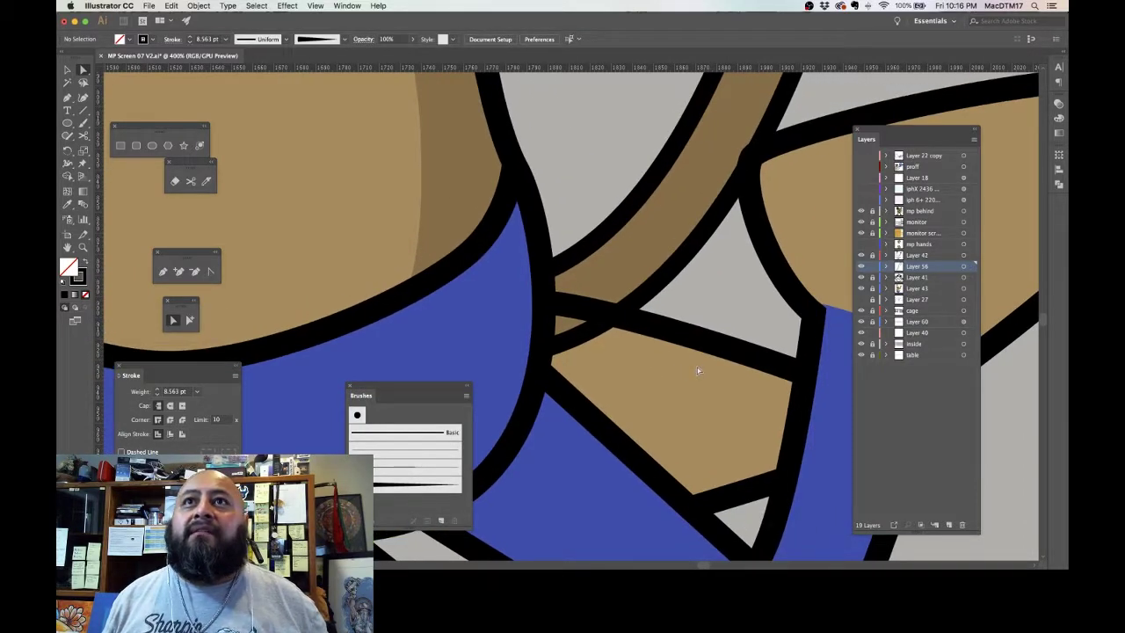
left_click(700, 319)
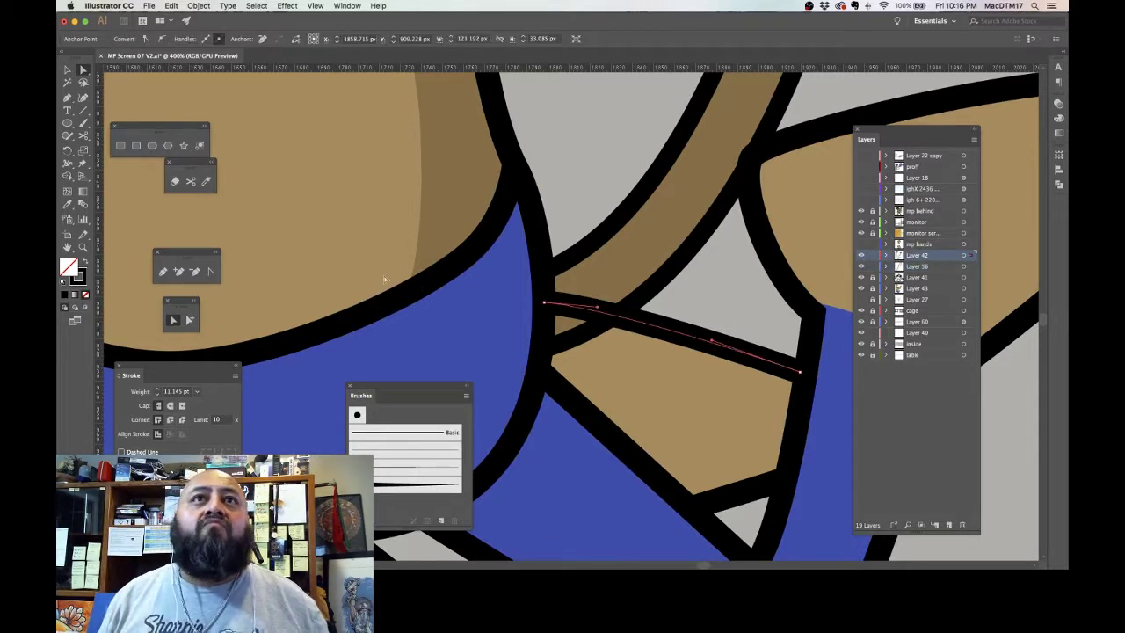
left_click(189, 180)
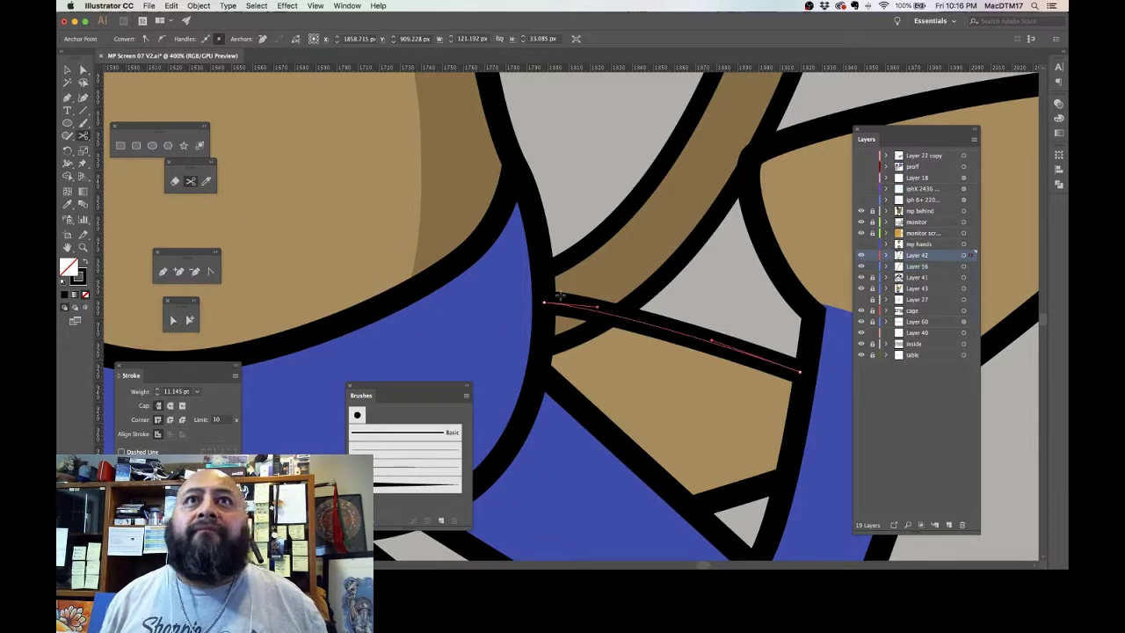
left_click(620, 314)
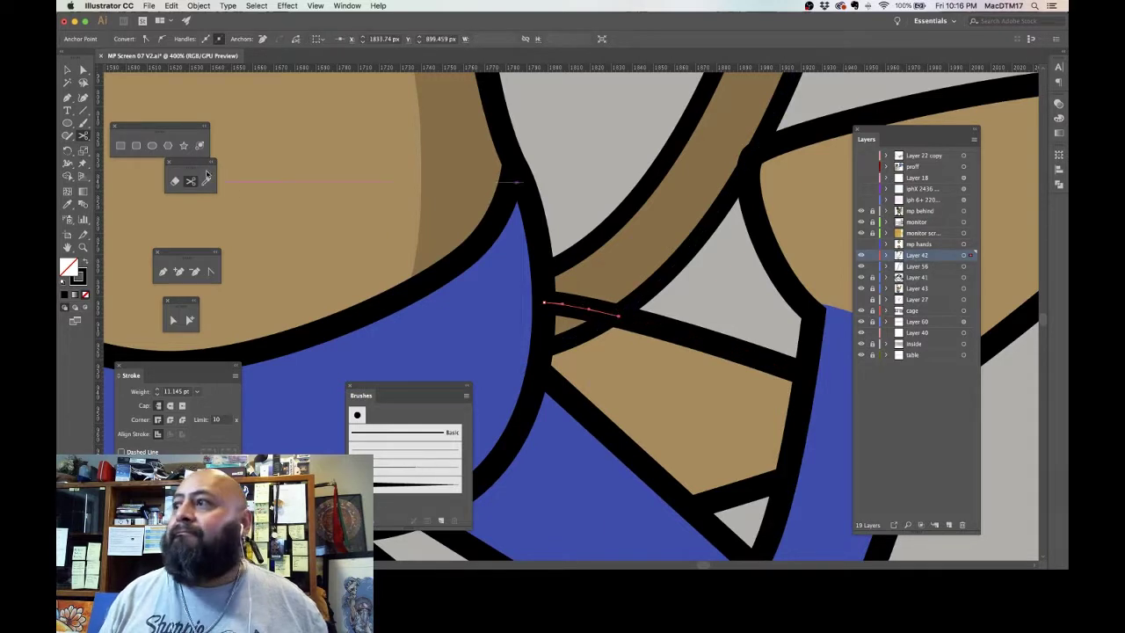
left_click(83, 69)
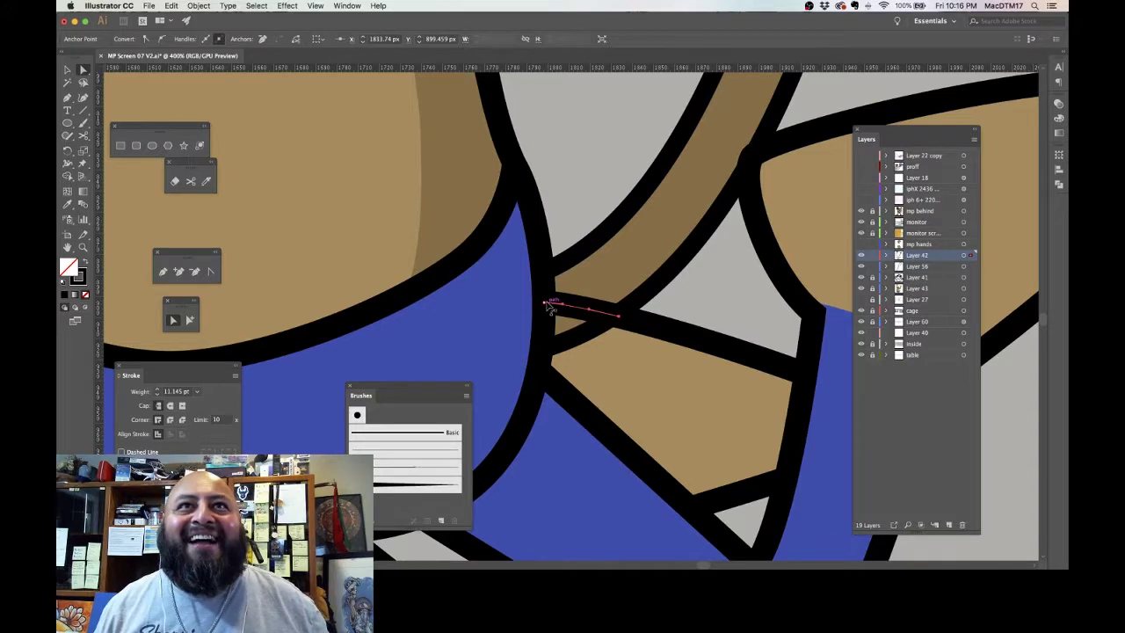
key("Delete")
key("Delete")
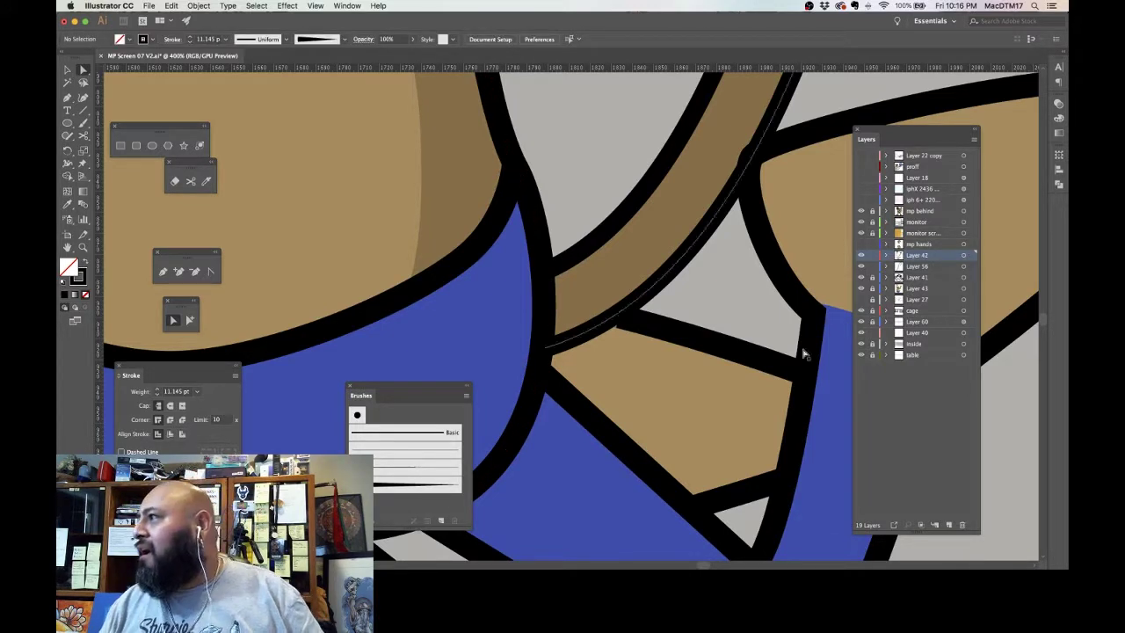
Step: Nudge the cut end anchor of the far leg's upper outline up and to the left to meet the tail's lower outline
key("shift+Tab")
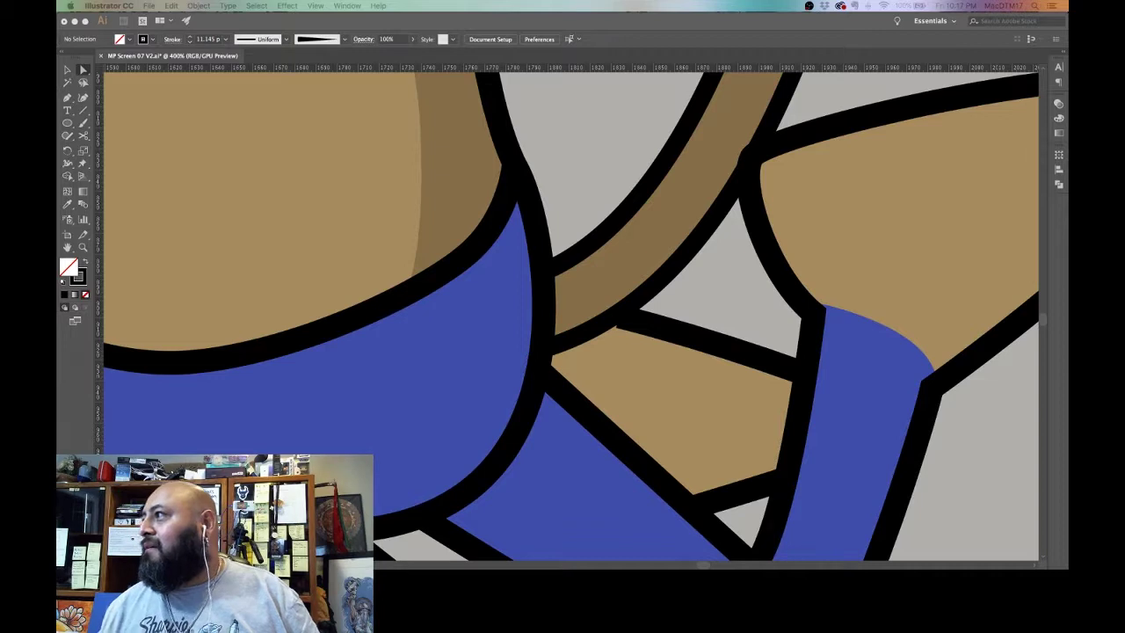
key("shift+Tab")
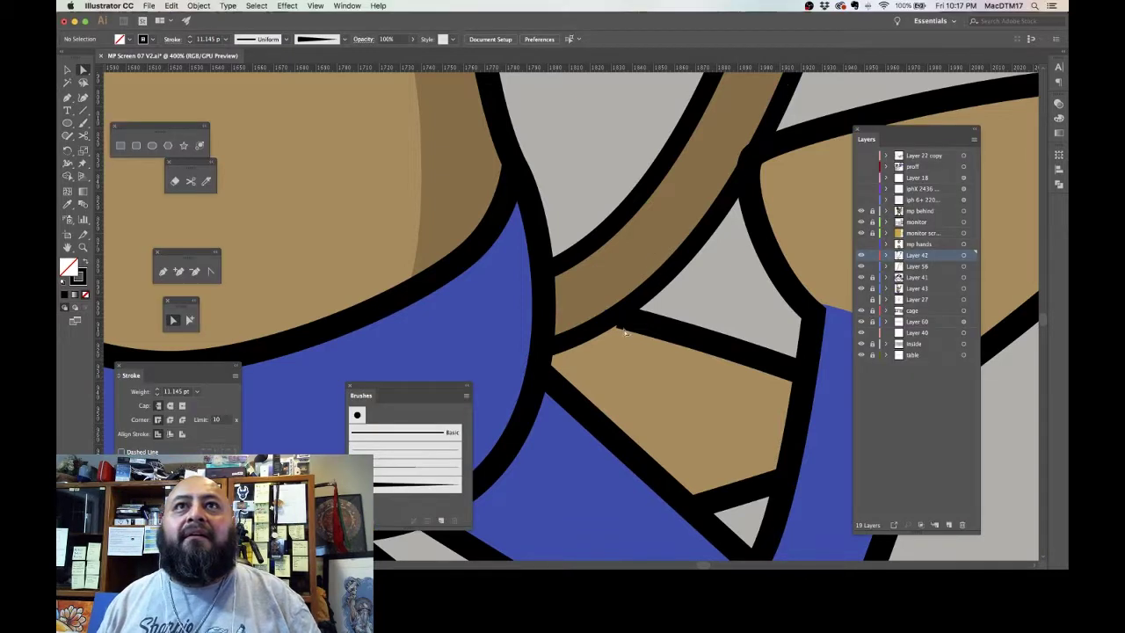
left_click(627, 322)
left_click(619, 317)
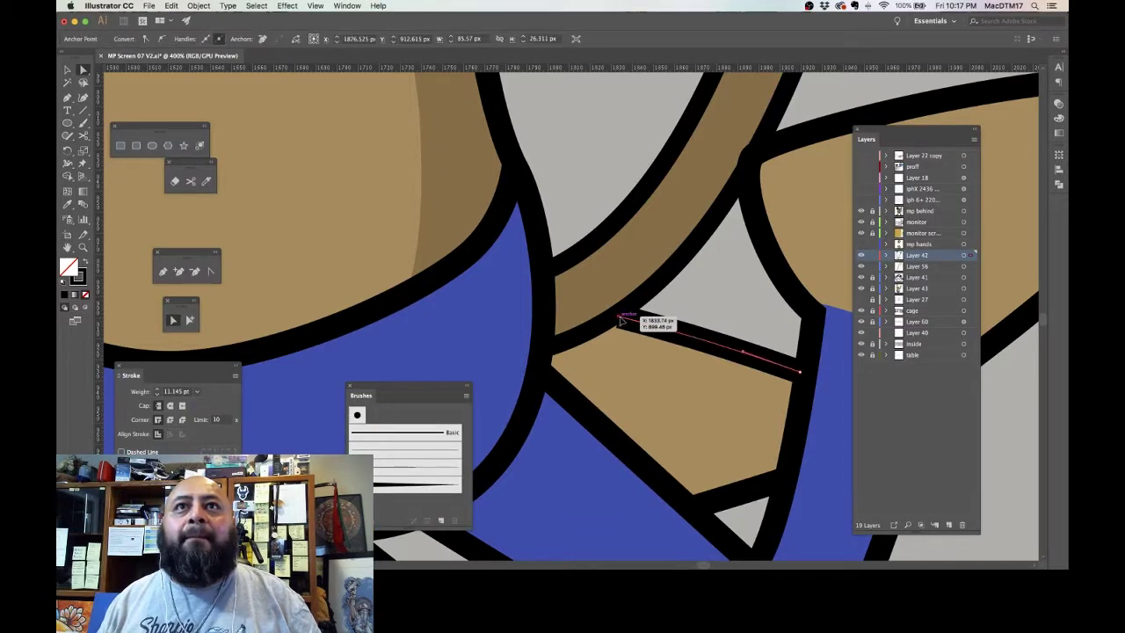
key("Left")
key("Up")
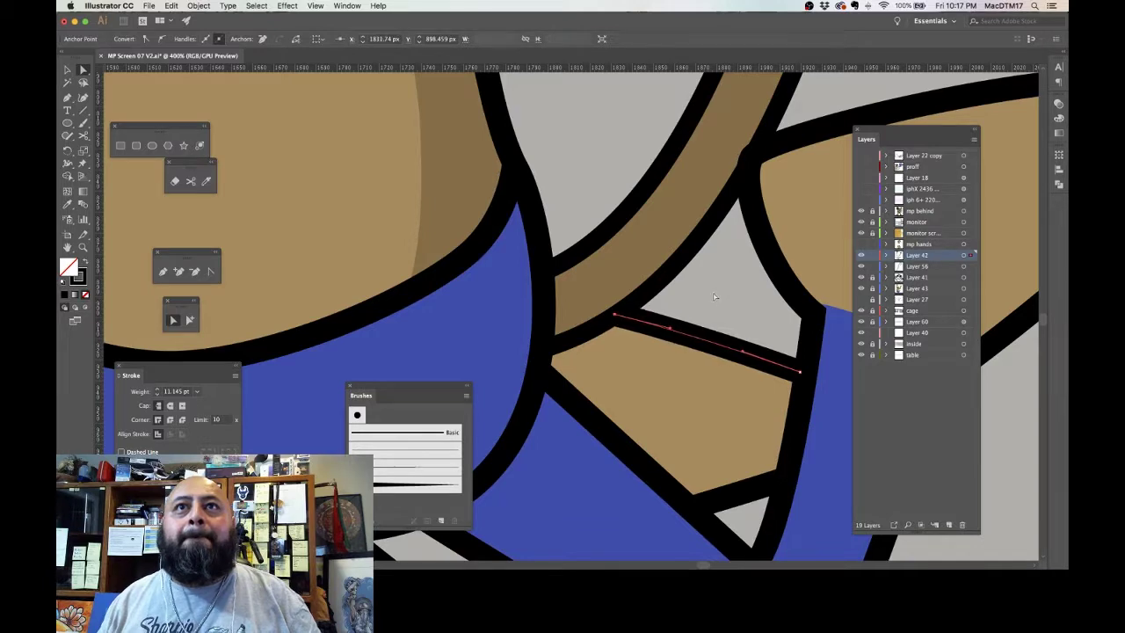
key("super+shift+a")
Step: Cut both tail outlines at the raised arm's lower edge and delete the left outline's segment lying over the arm
key("super+minus")
key("super+minus")
key("super+minus")
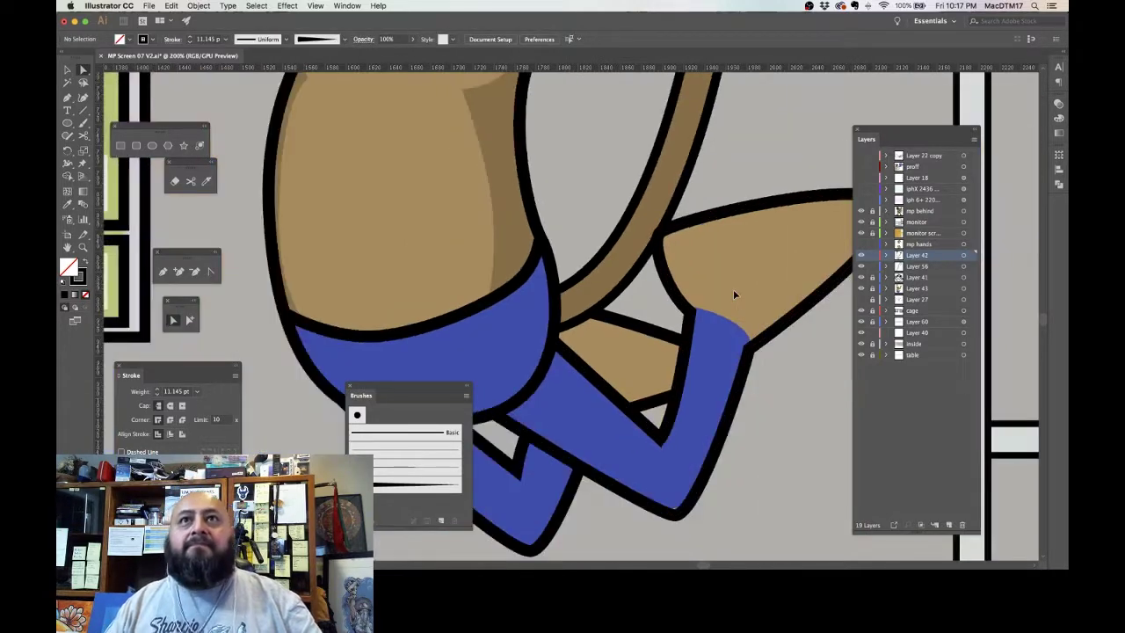
scroll(668, 307, "up", 3)
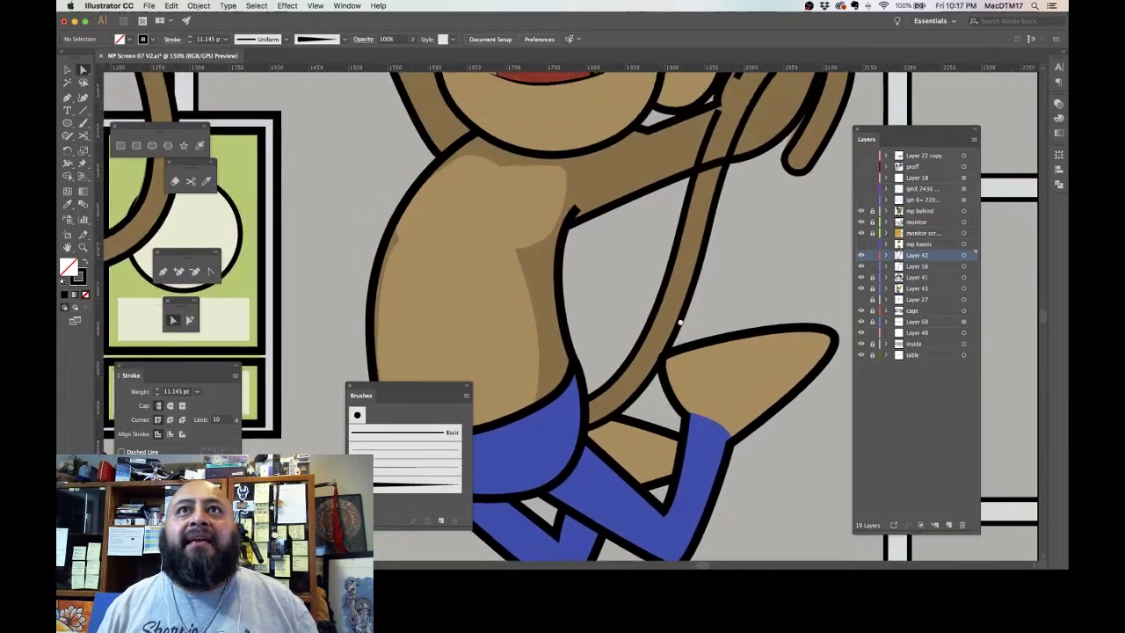
scroll(571, 316, "right", 3)
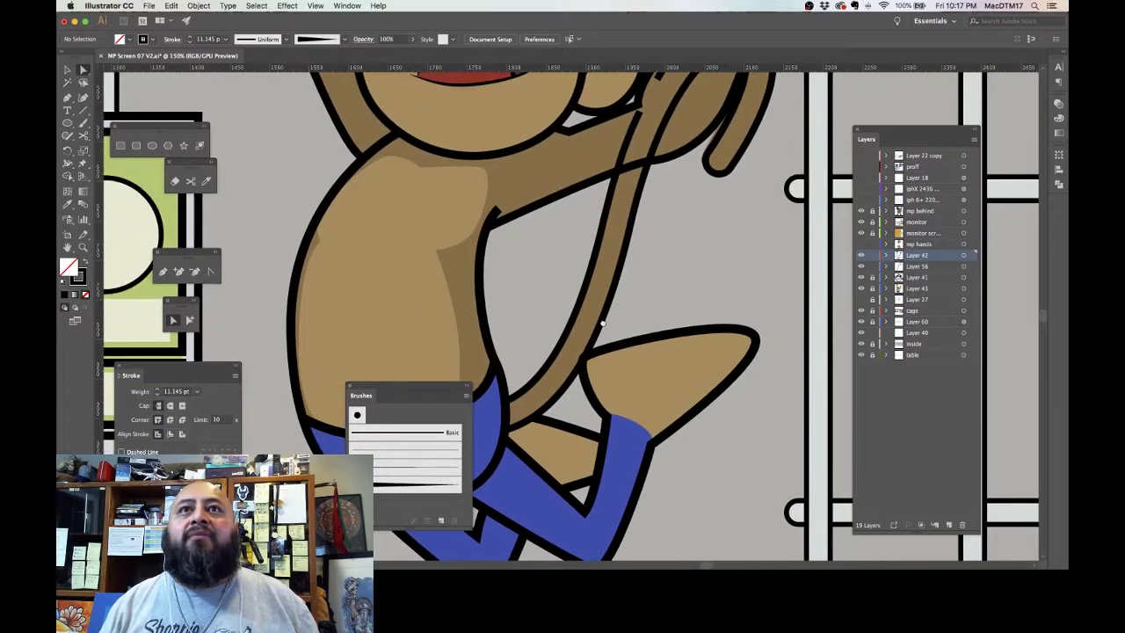
scroll(604, 324, "up", 5)
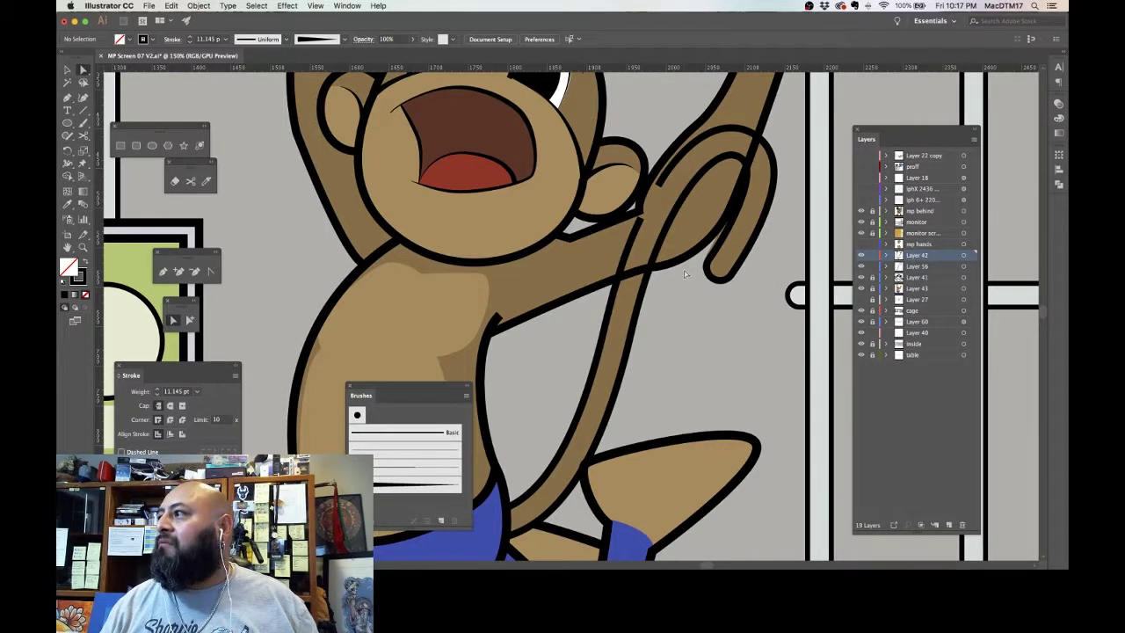
scroll(668, 325, "up", 3)
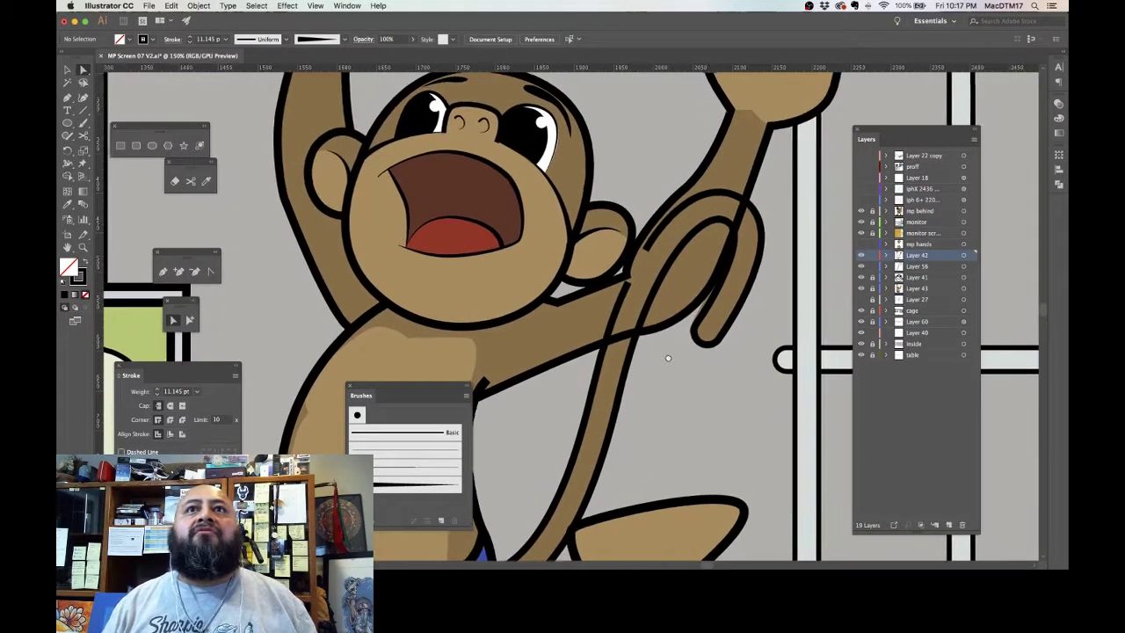
left_click(702, 350)
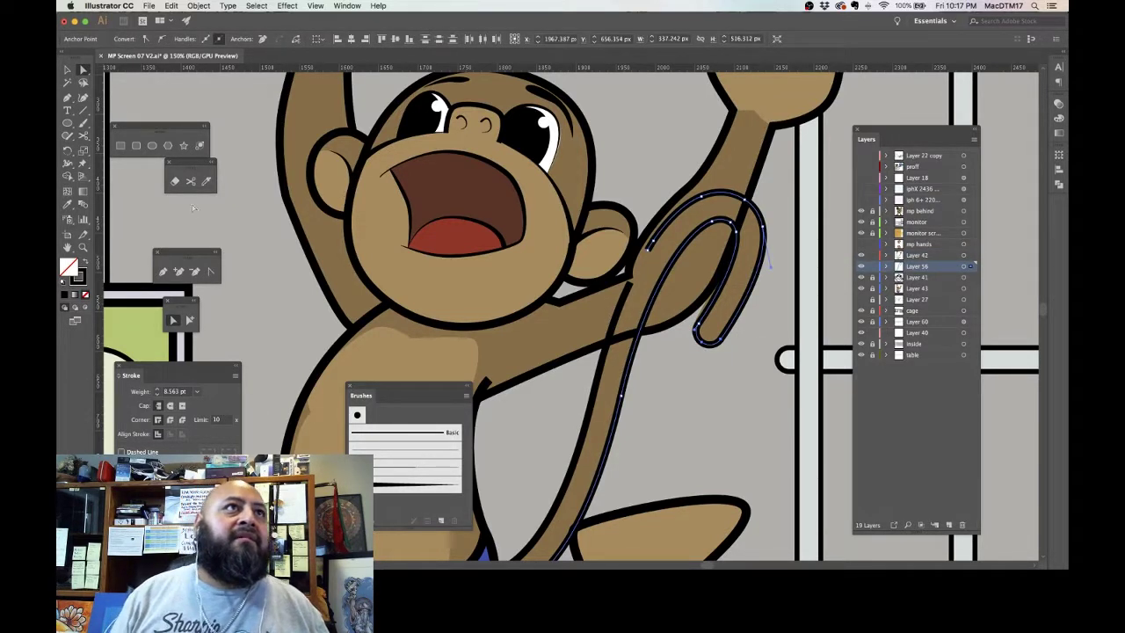
left_click(190, 180)
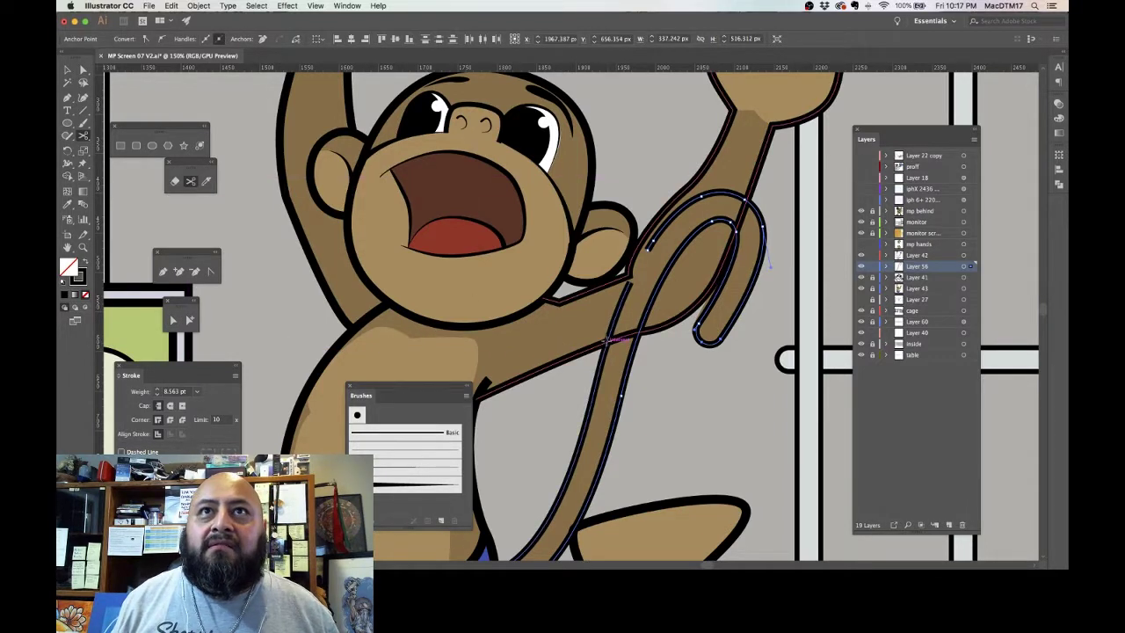
left_click(607, 341)
key("super+z")
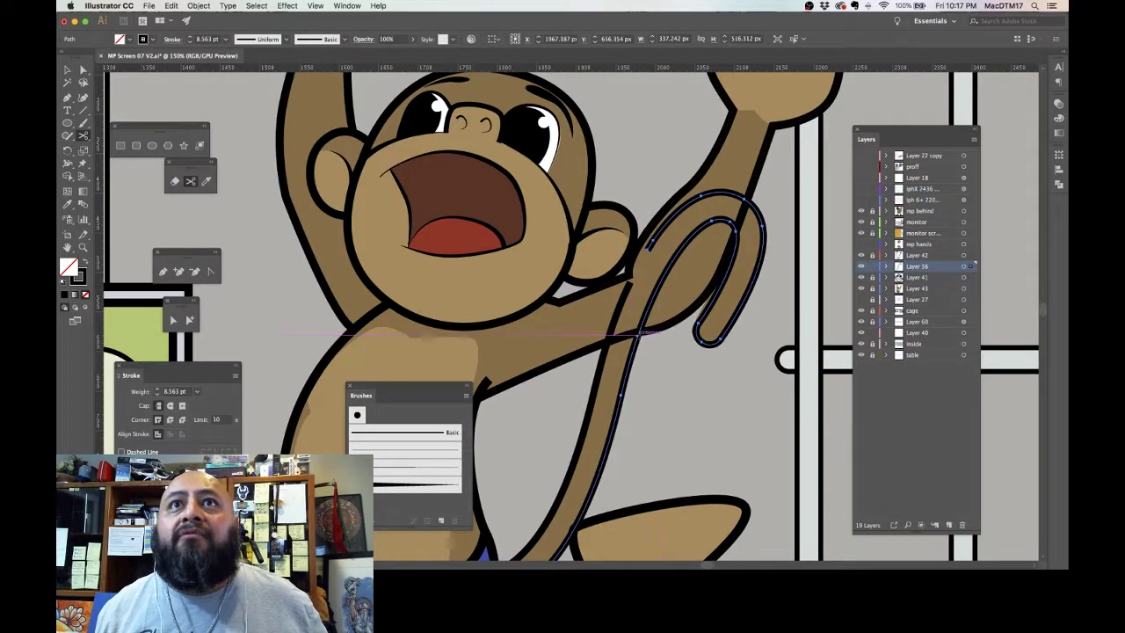
left_click(640, 332)
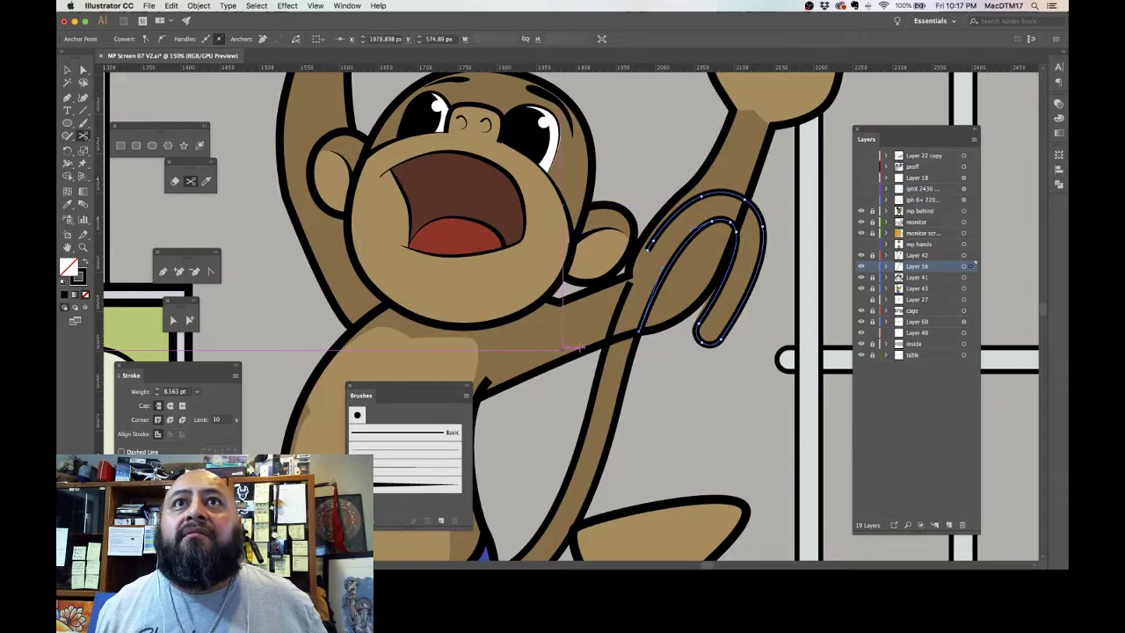
left_click(609, 341)
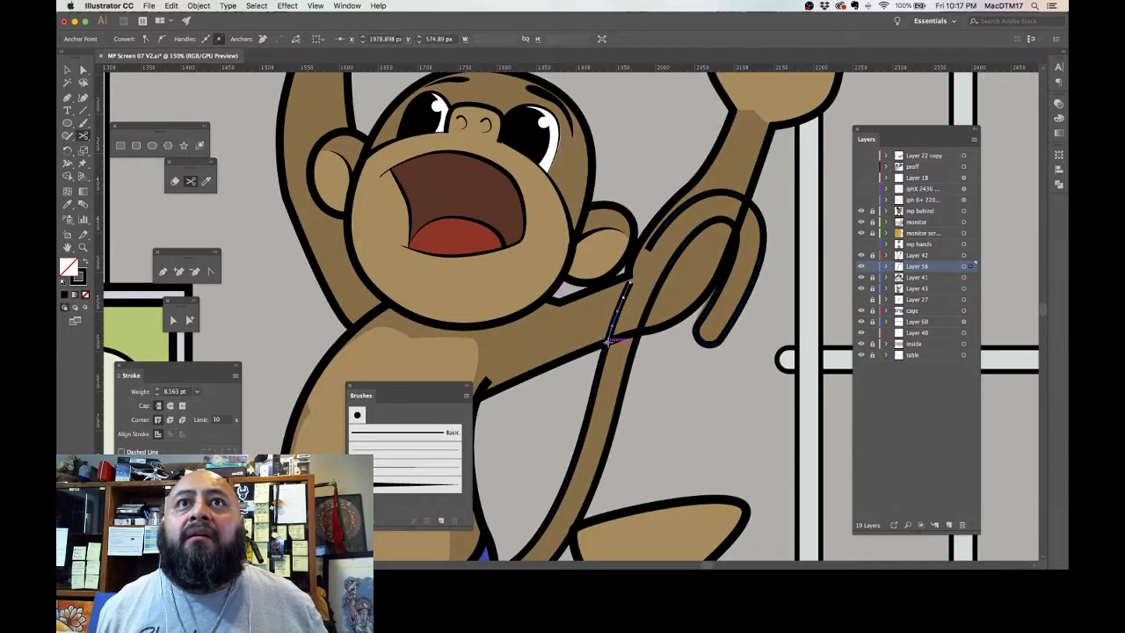
key("Delete")
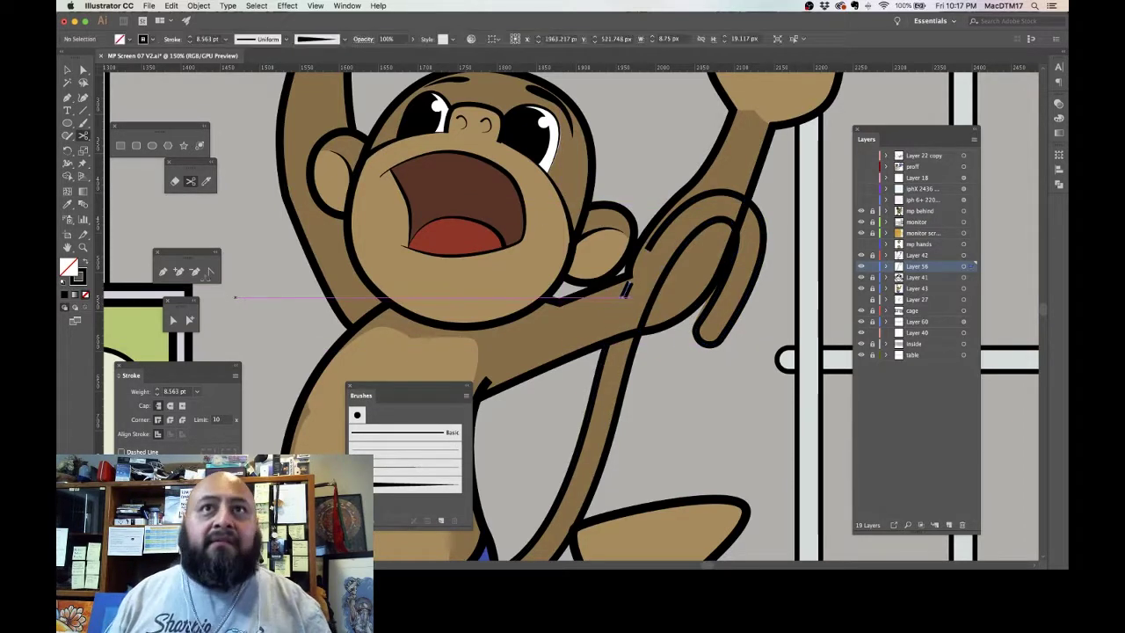
Step: Delete the part of the tail's inner loop outline that crosses over the raised arm
left_click(163, 271)
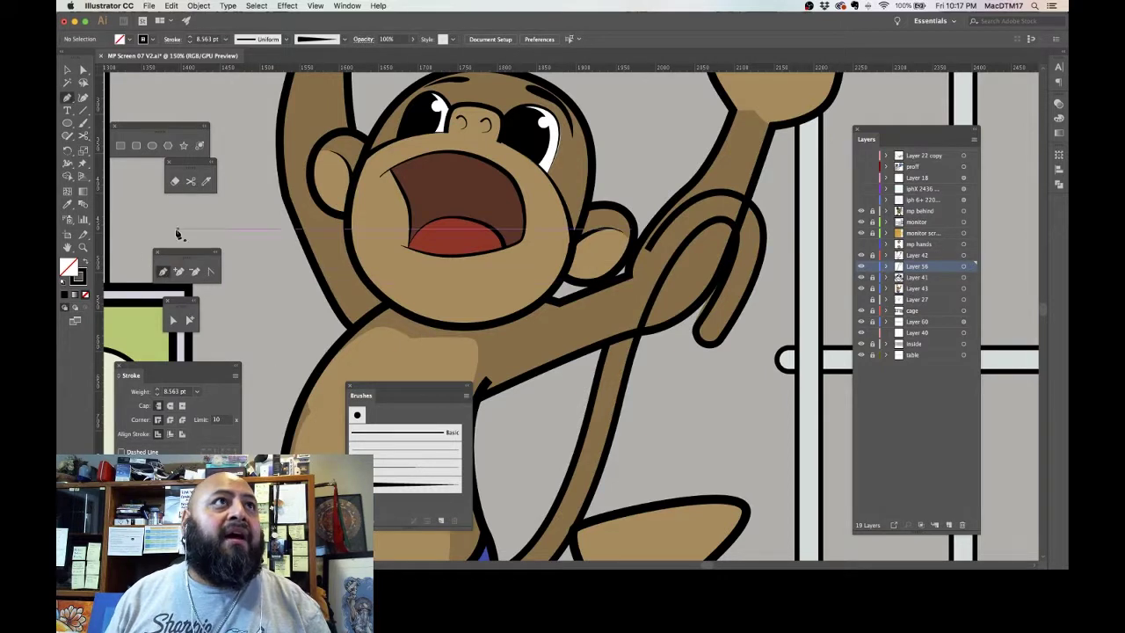
left_click(173, 320)
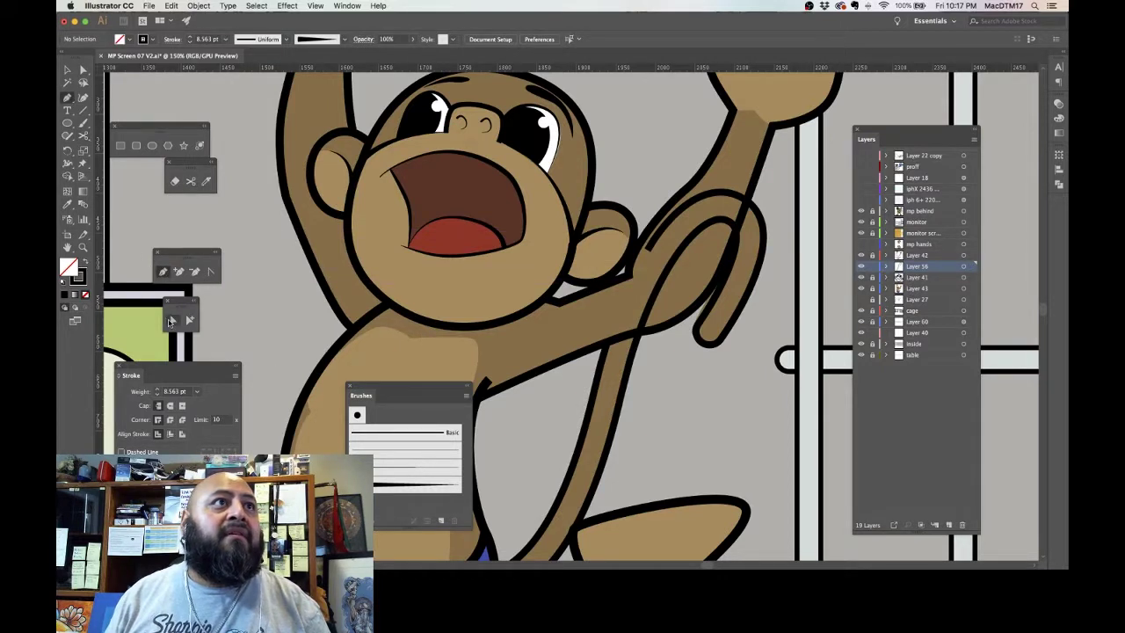
left_click(688, 236)
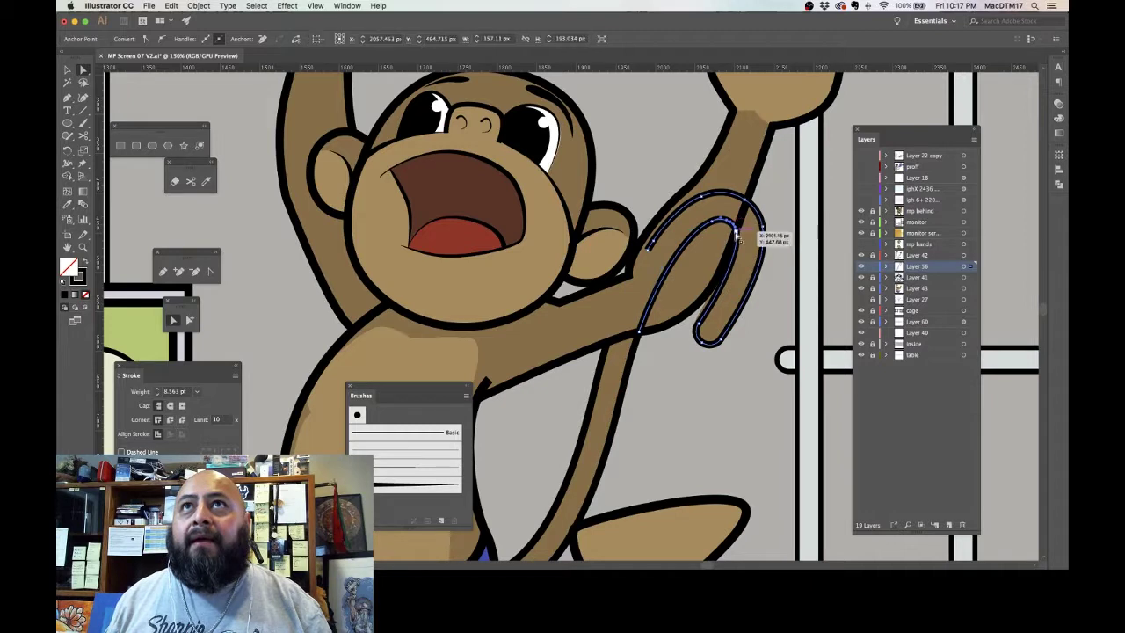
left_click(736, 233)
key("Delete")
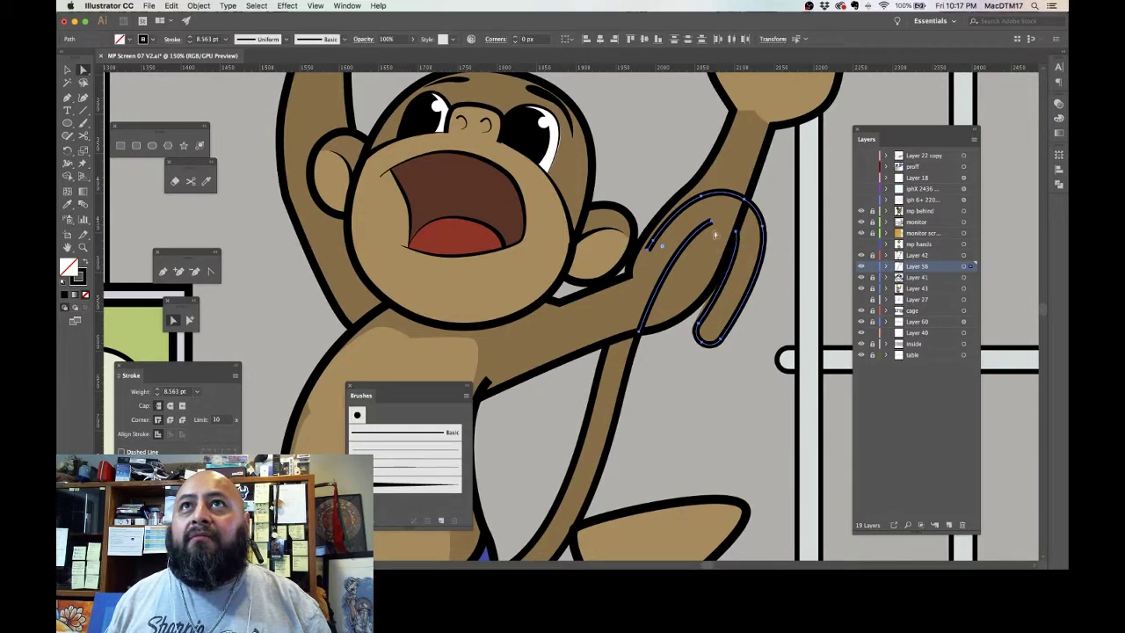
left_click(711, 223)
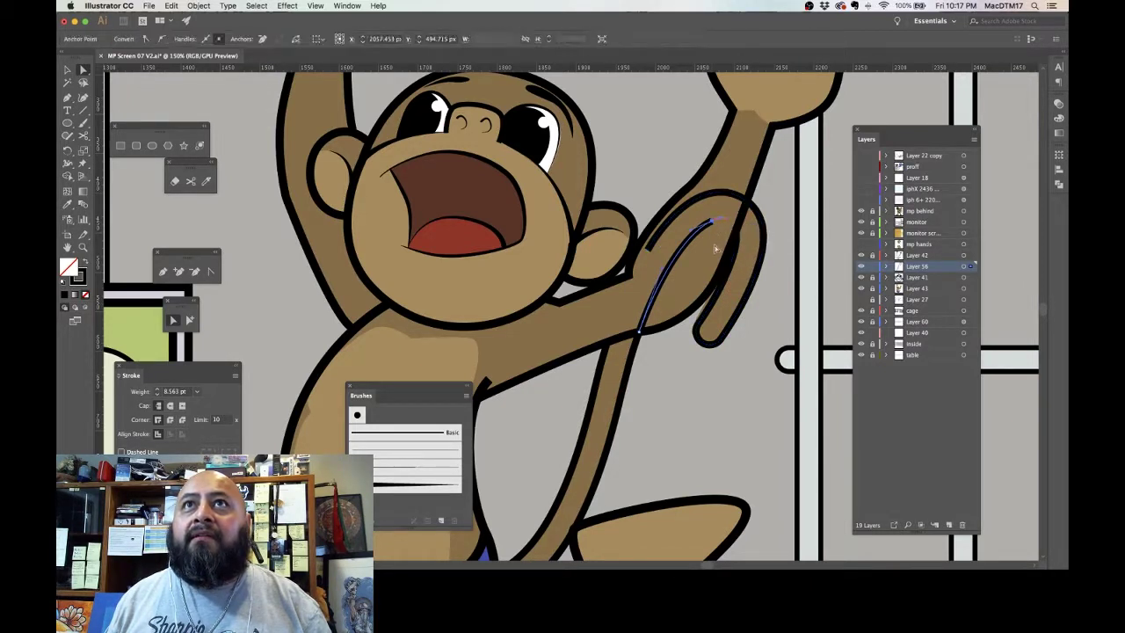
key("Delete")
key("Delete")
Step: Delete the part of the tail's outer loop outline that crosses over the raised arm, keeping the hanging tip
left_click(744, 201)
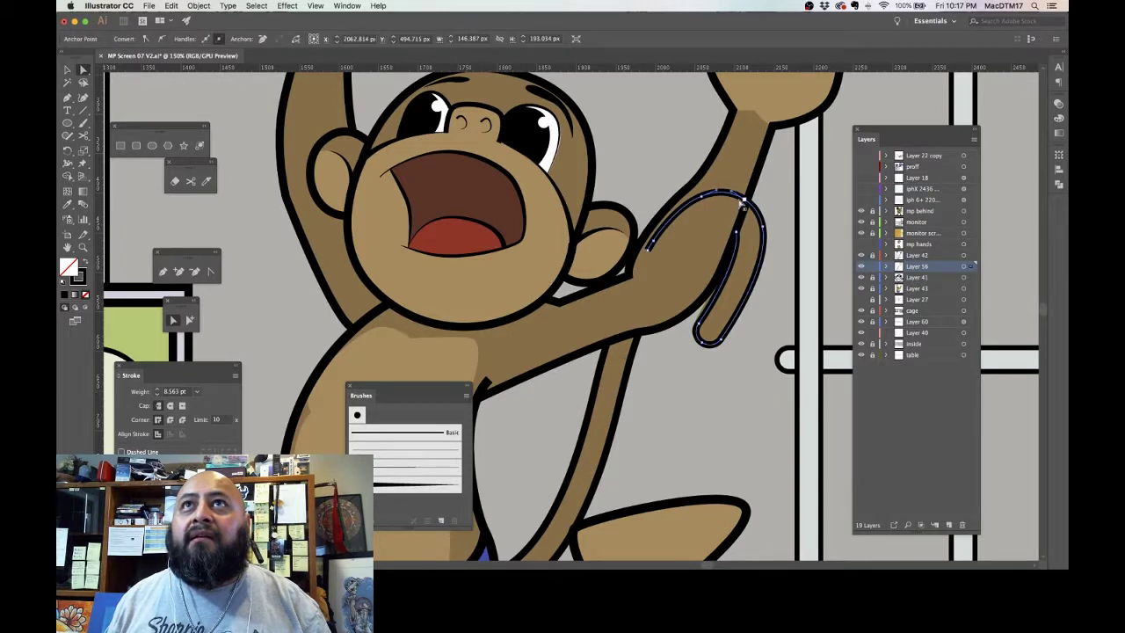
left_click(716, 205)
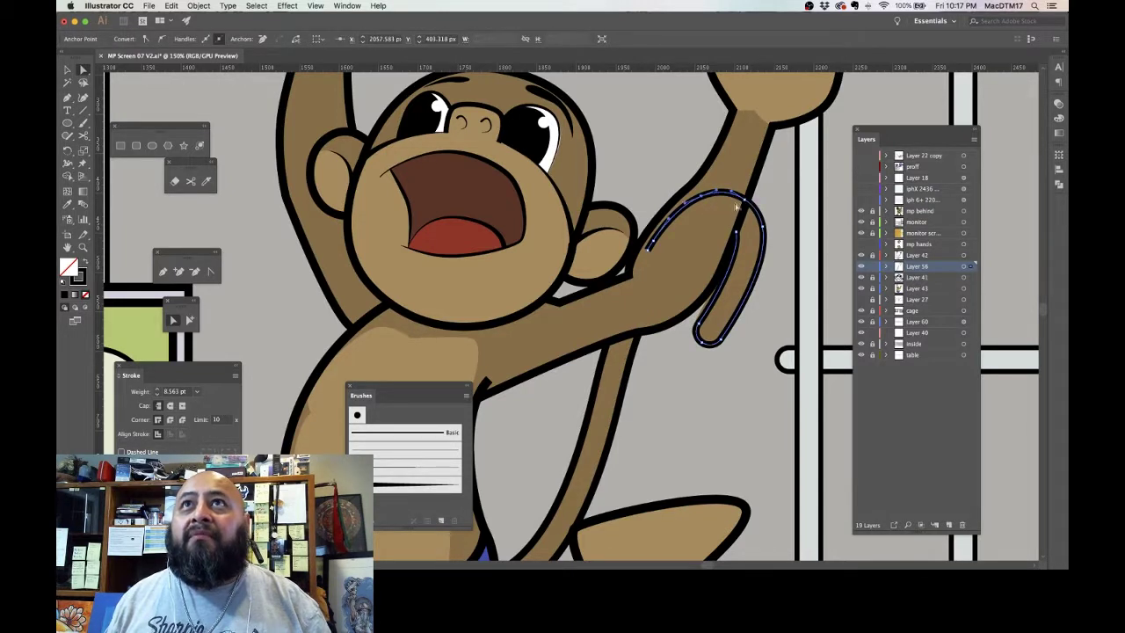
key("Delete")
key("super+shift+a")
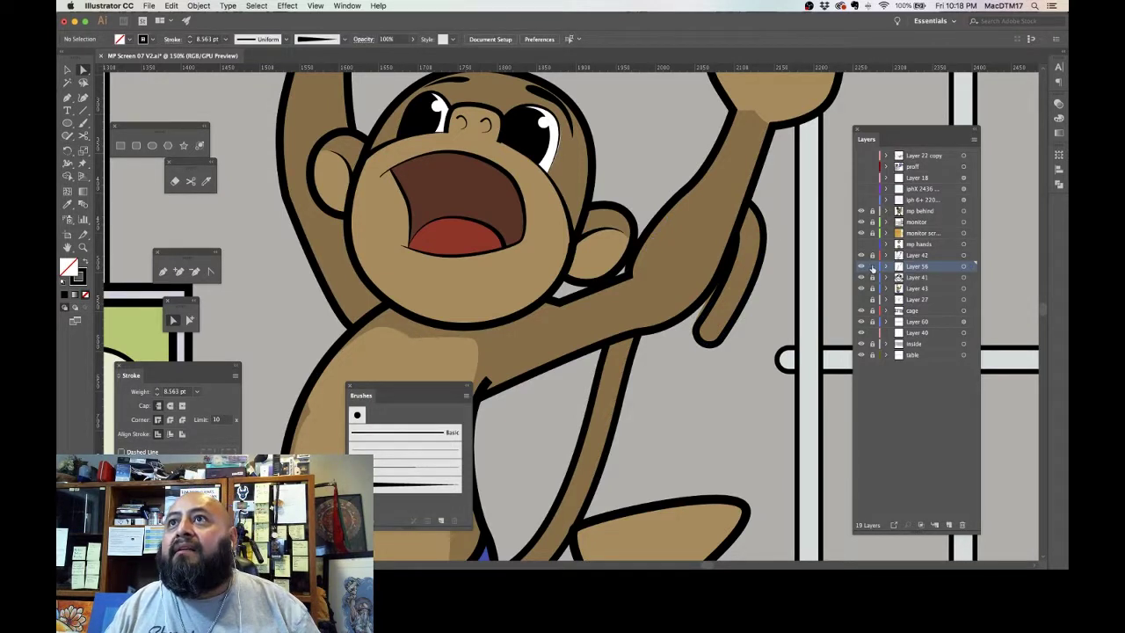
Step: Nudge the tail's fill shape 3 px right and 1 px up to sit inside its outlines, then deselect it
left_click(728, 304)
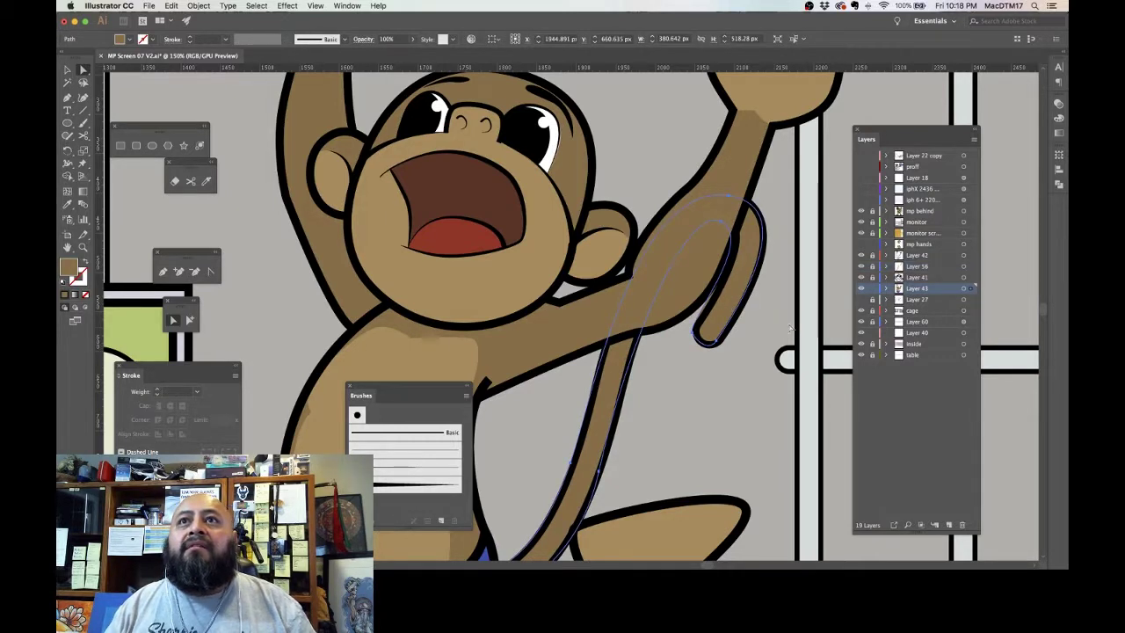
key("Right")
key("Up")
key("Right")
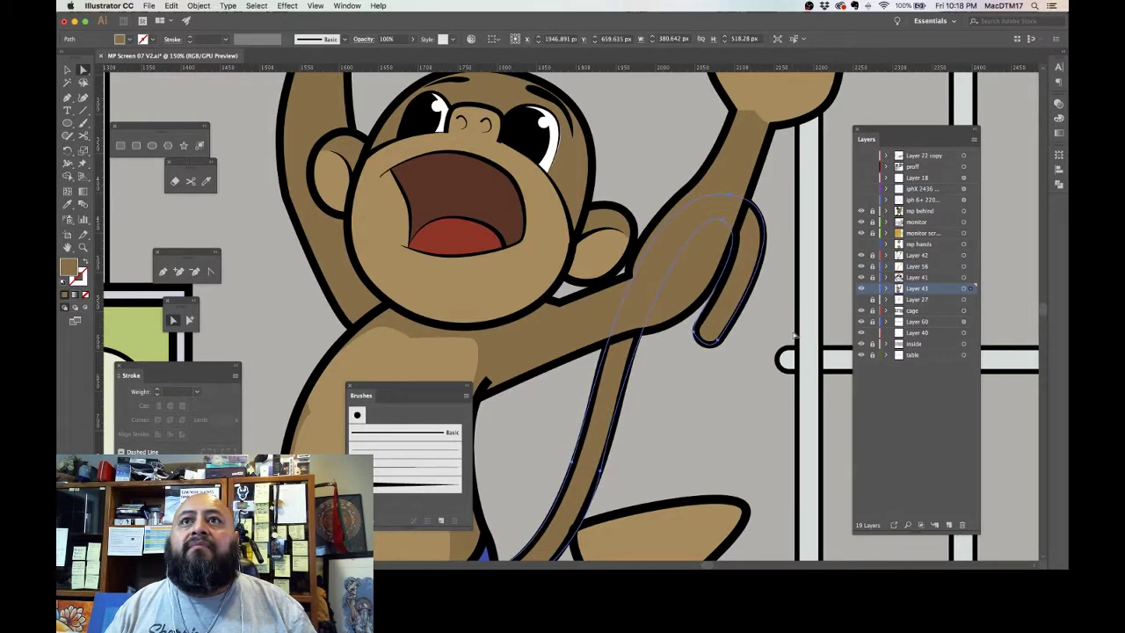
key("Right")
key("Down")
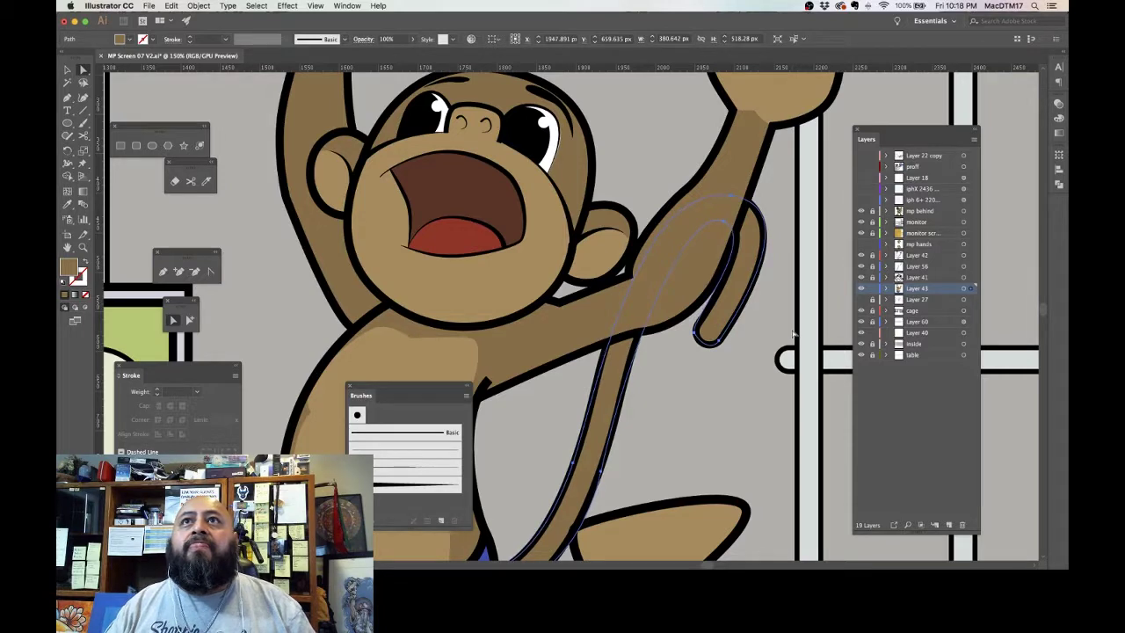
key("super+shift+a")
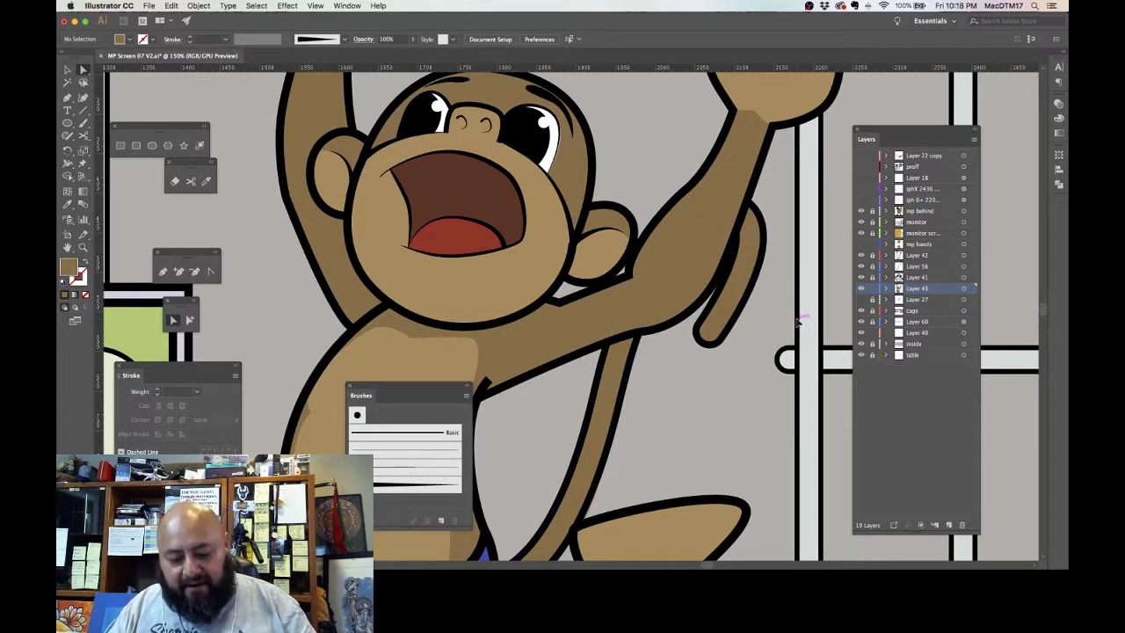
Step: Lock Layer 43 and create a new layer directly above it
key("super+minus")
key("super+minus")
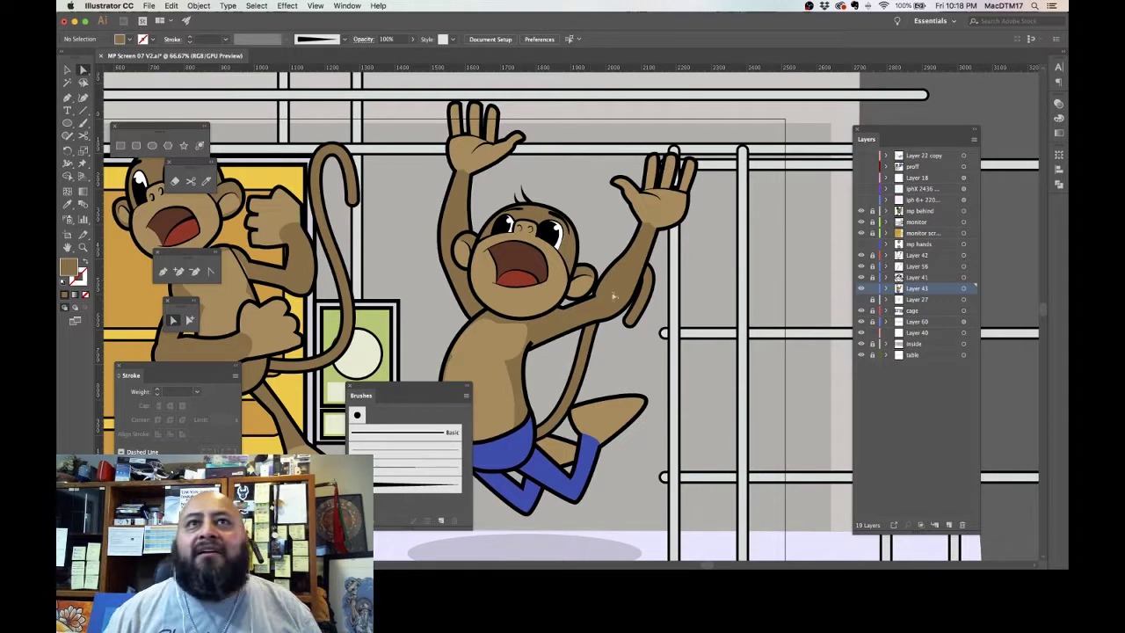
scroll(668, 387, "left", 5)
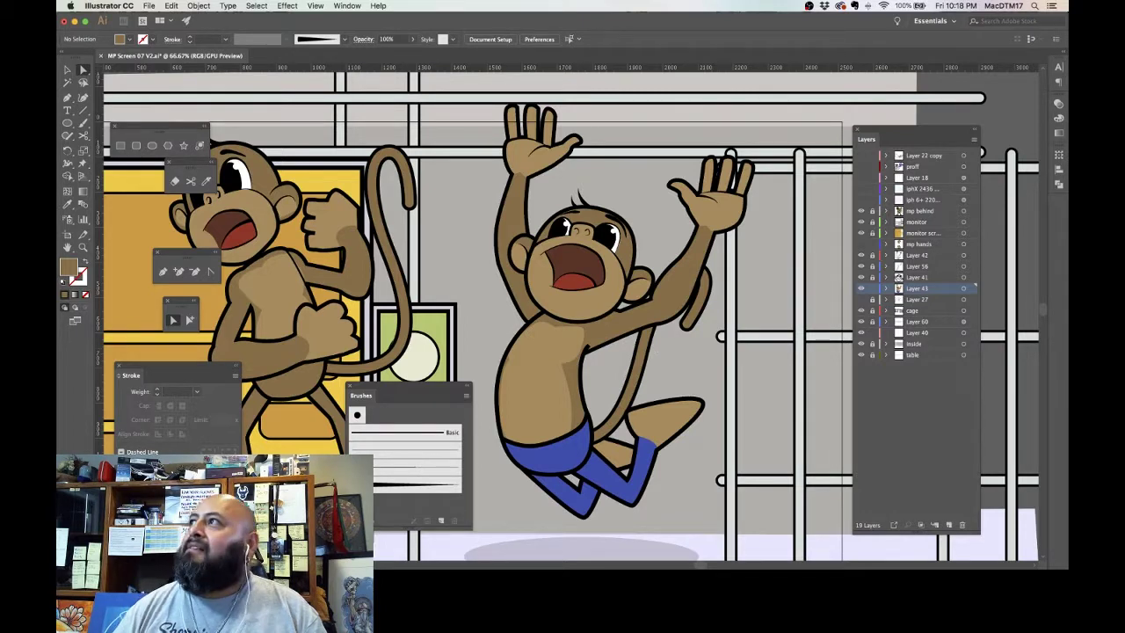
key("shift+Tab")
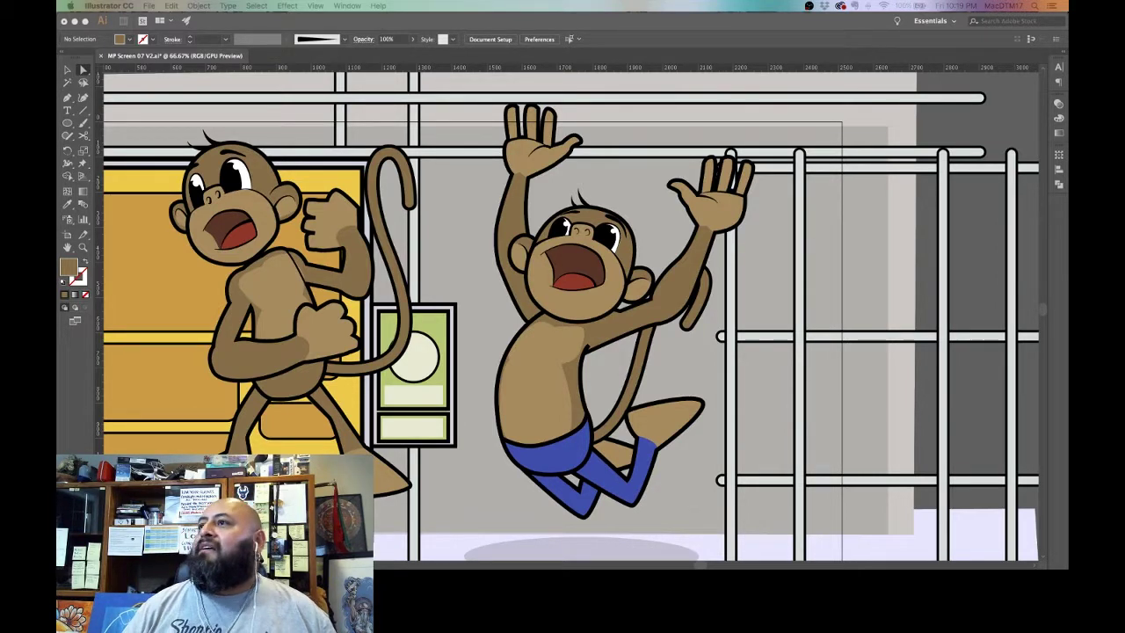
key("Tab")
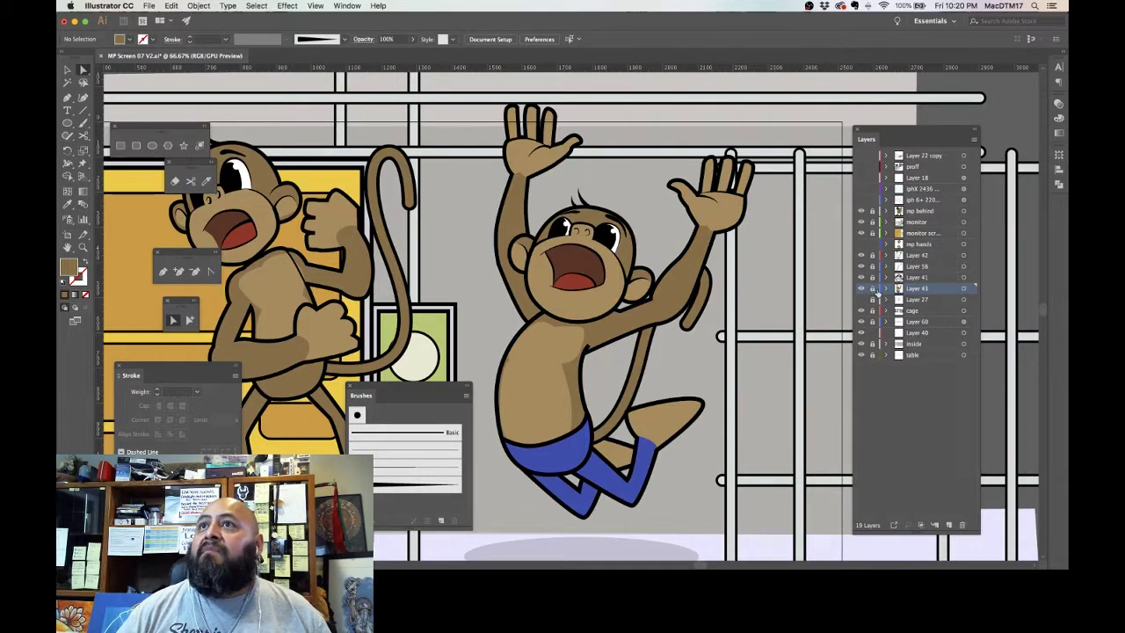
left_click(951, 524)
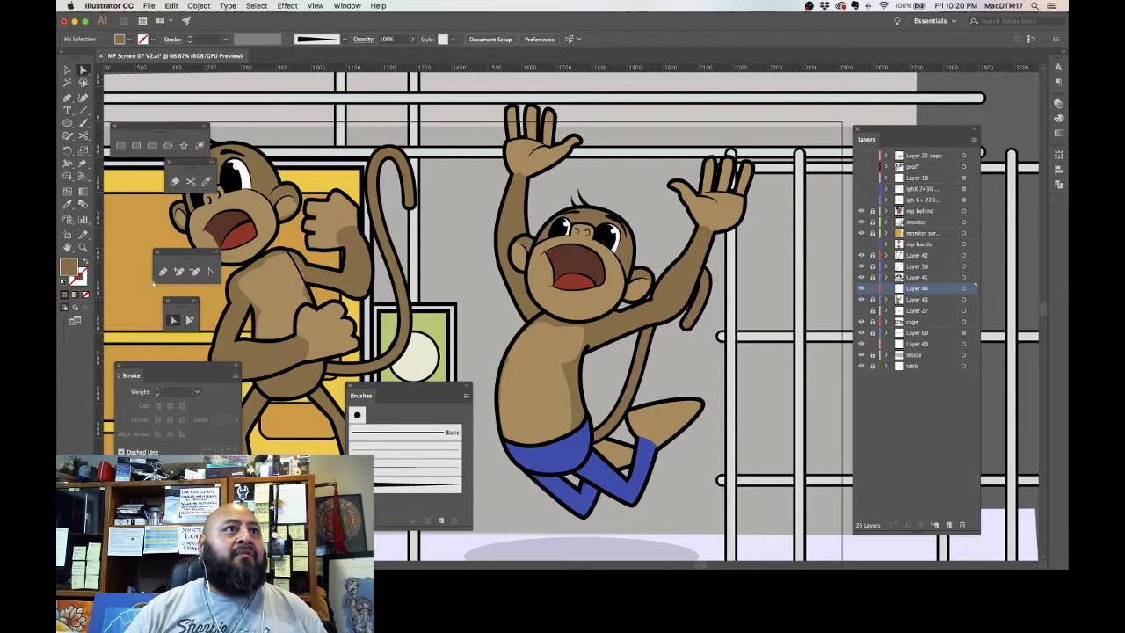
Step: Start a Pen tool shadow shape below the monkey's chin, following the raised arm to the forearm and back to its outer edge
left_click(169, 274)
left_click_drag(587, 333, 605, 327)
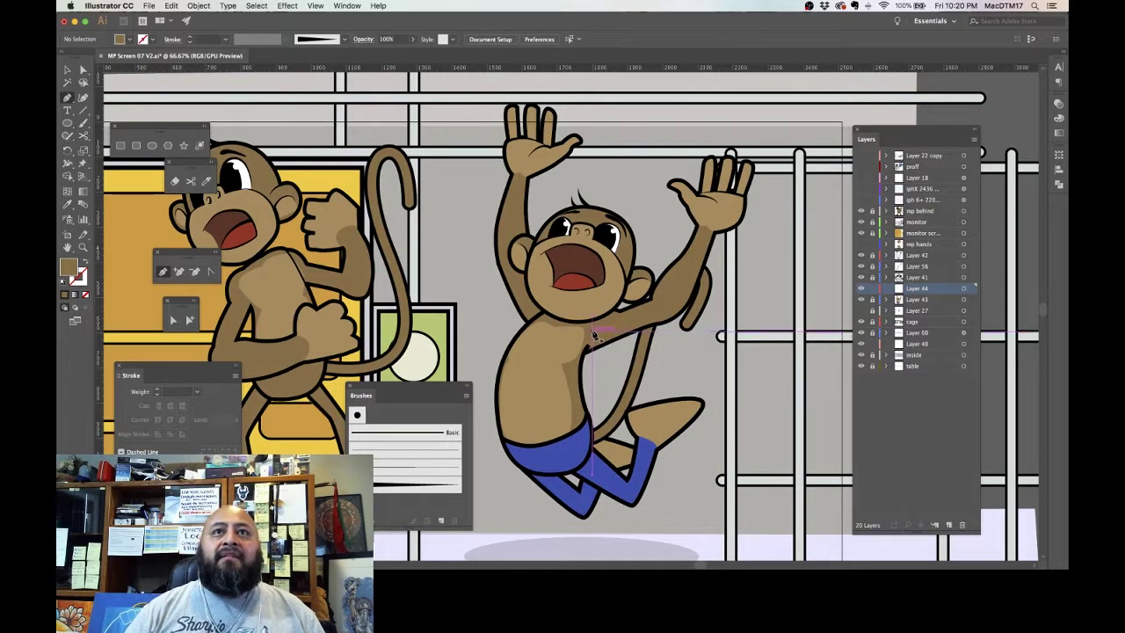
key("super+z")
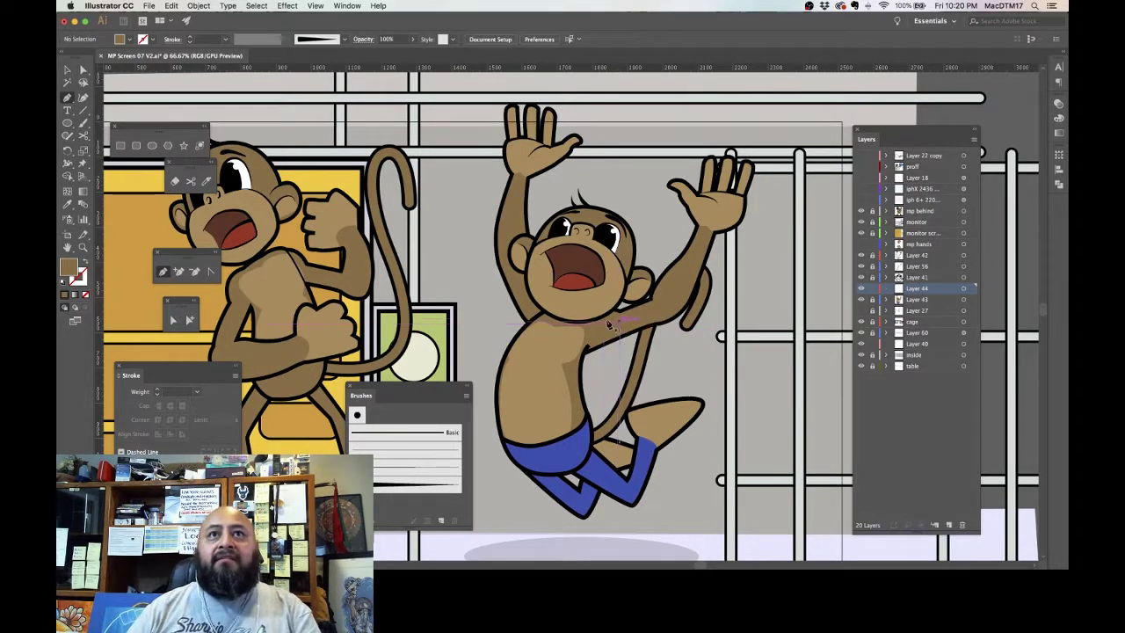
left_click(617, 311)
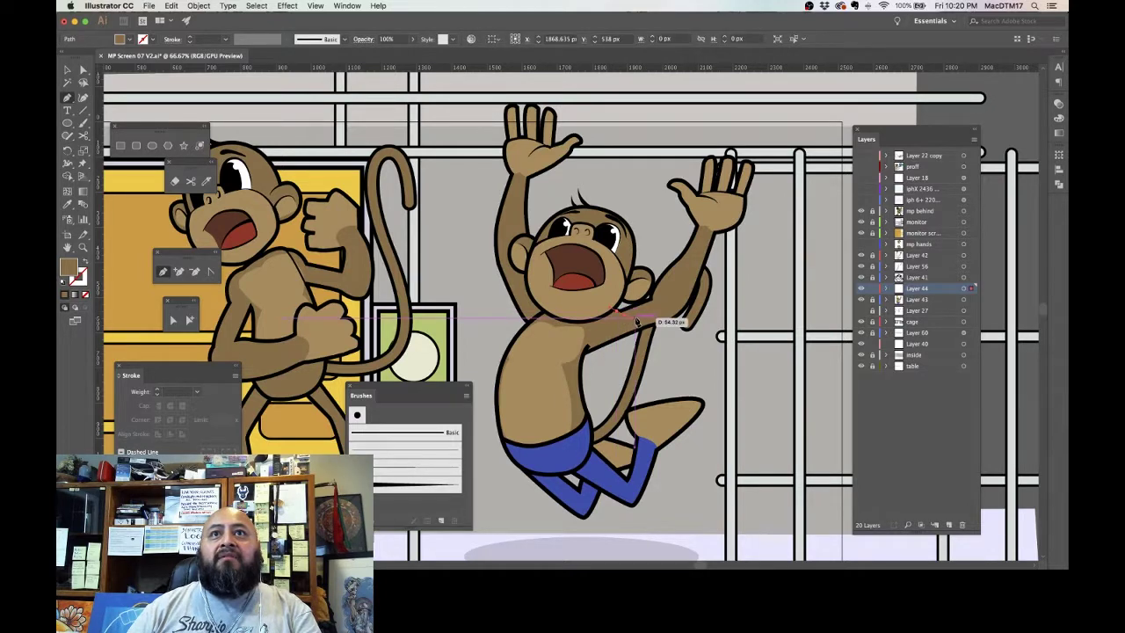
left_click(635, 317)
left_click_drag(658, 310, 681, 303)
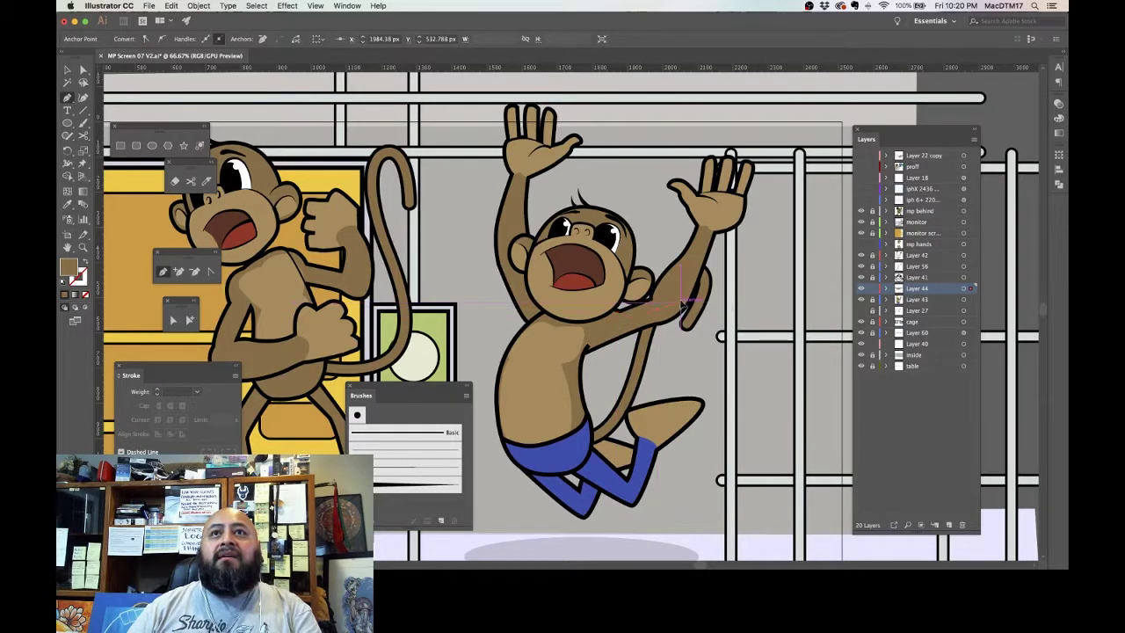
left_click_drag(700, 252, 707, 257)
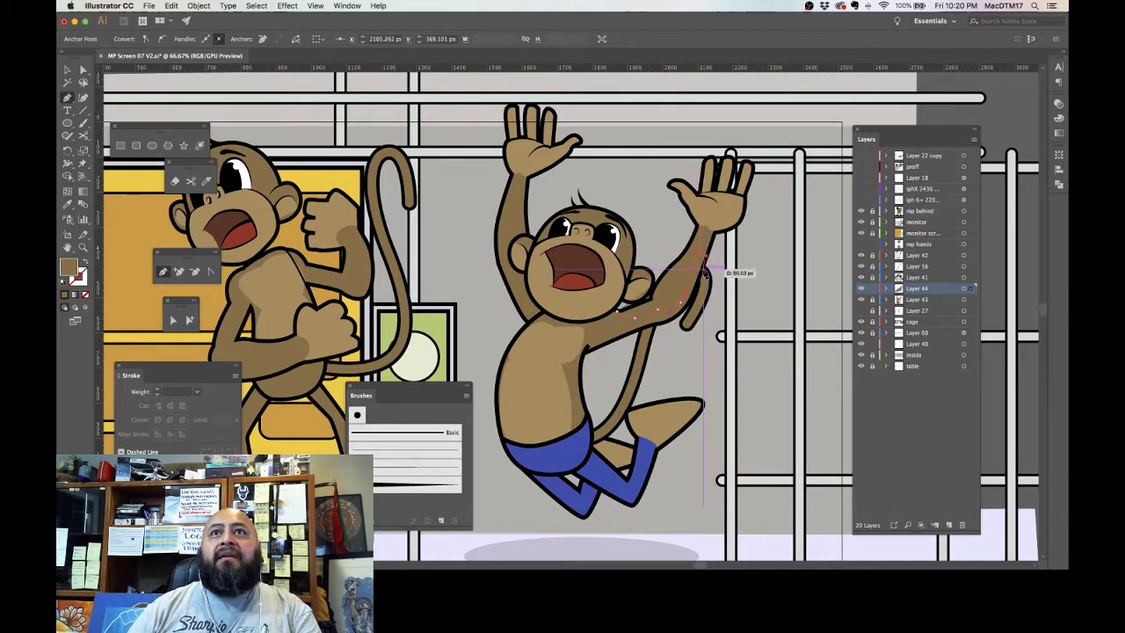
left_click(702, 272)
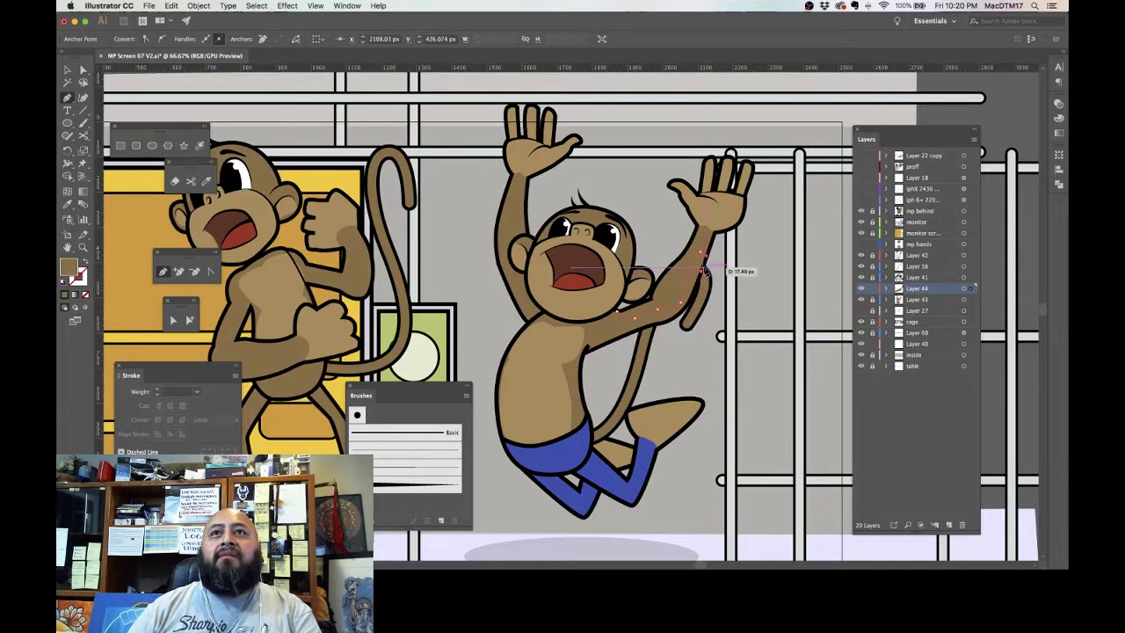
Step: Continue the shadow path around the hanging tail tip and back along the raised arm's lower edge
left_click_drag(706, 271, 713, 286)
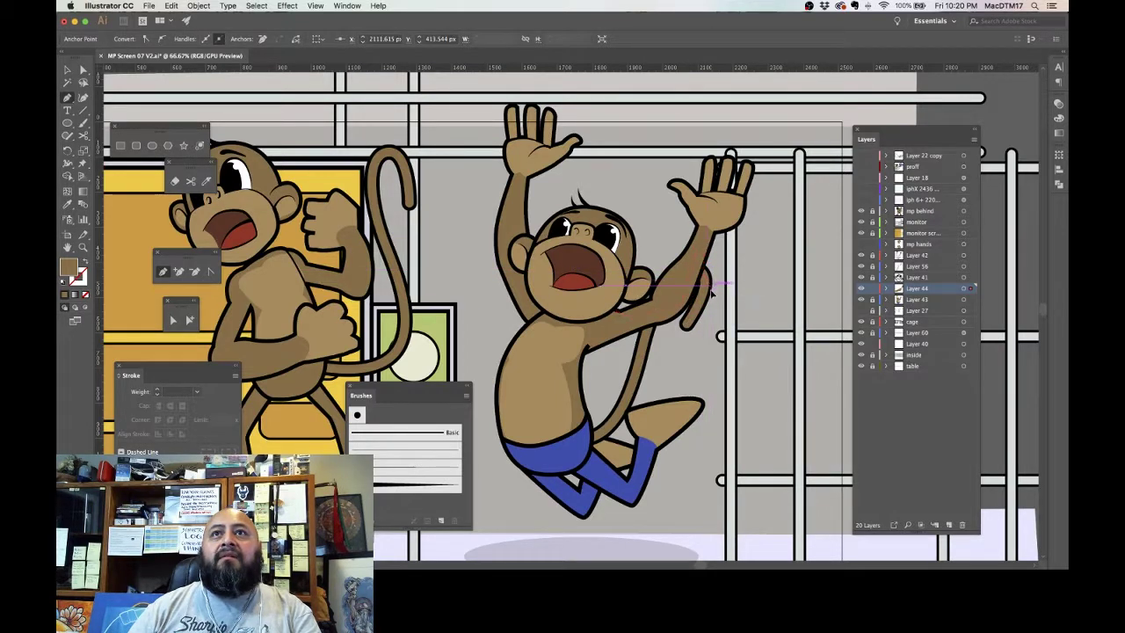
left_click(709, 295)
key("super+z")
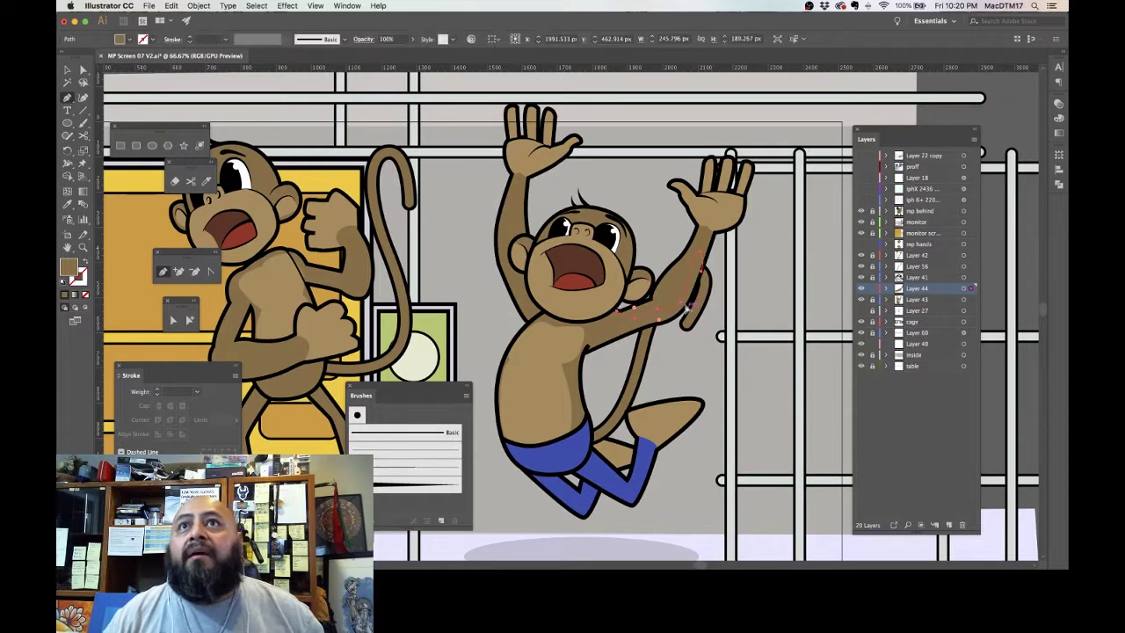
mouse_move(714, 280)
left_mouse_down()
mouse_move(731, 259)
mouse_move(708, 265)
mouse_move(712, 301)
left_mouse_up()
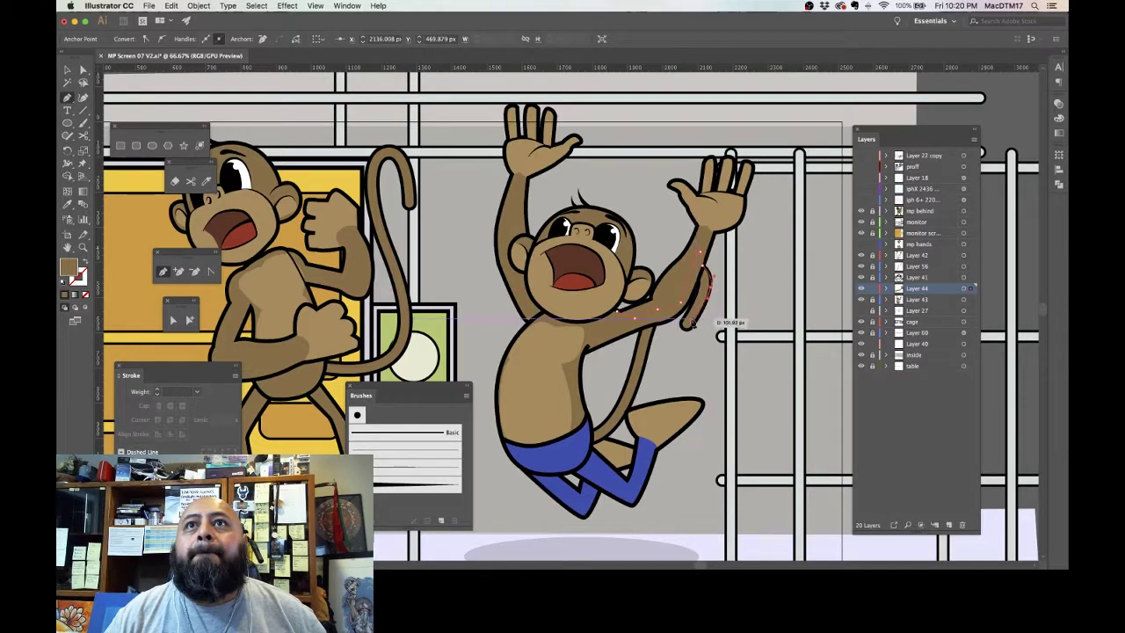
left_click(682, 320)
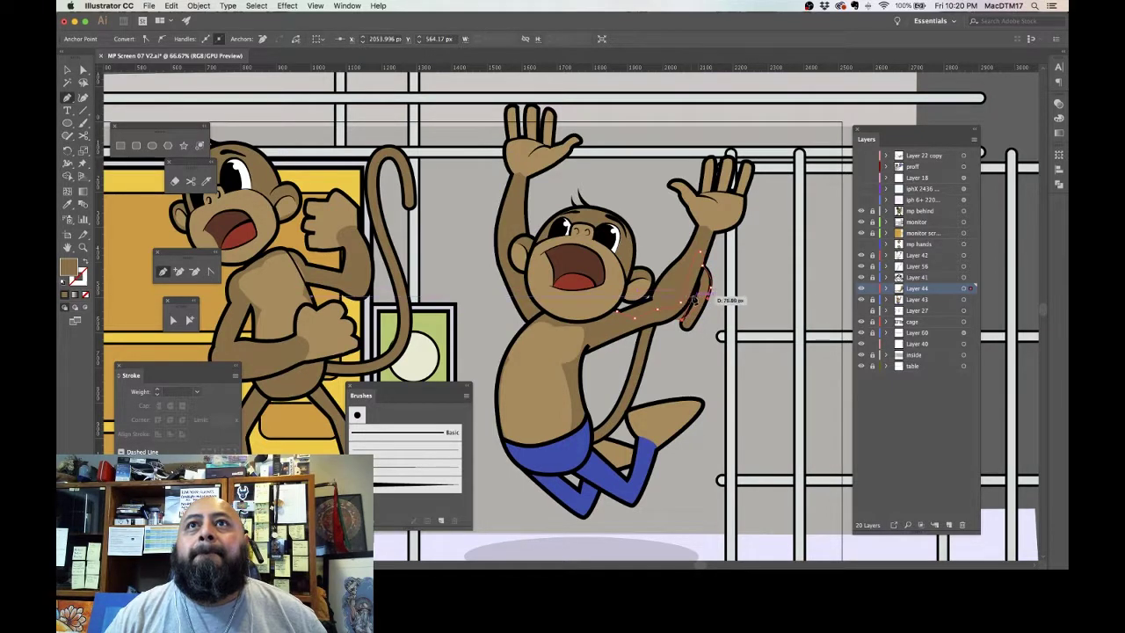
left_click_drag(692, 296, 611, 346)
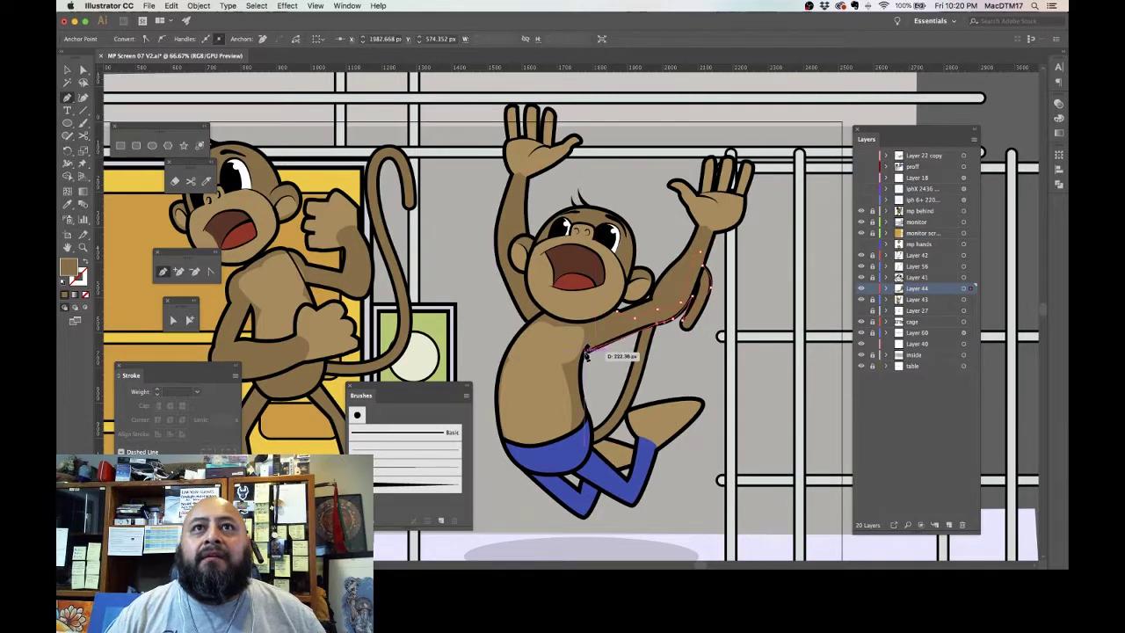
Step: Extend the shadow path below the armpit and across the chest, bringing it back up beneath the chin
left_click(584, 354)
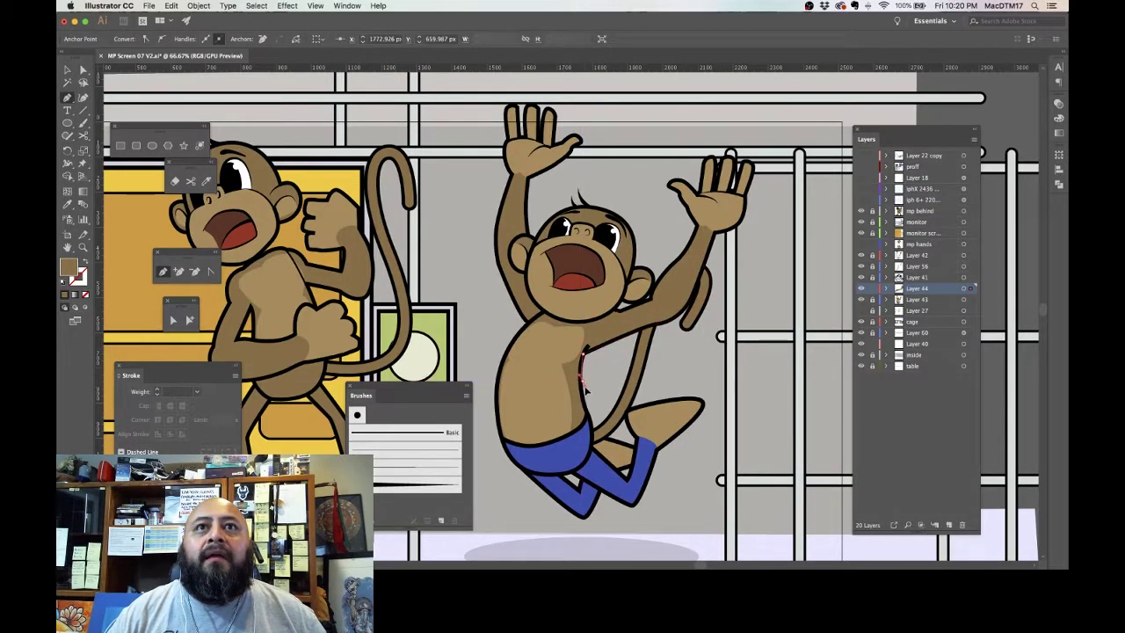
left_click_drag(584, 380, 551, 368)
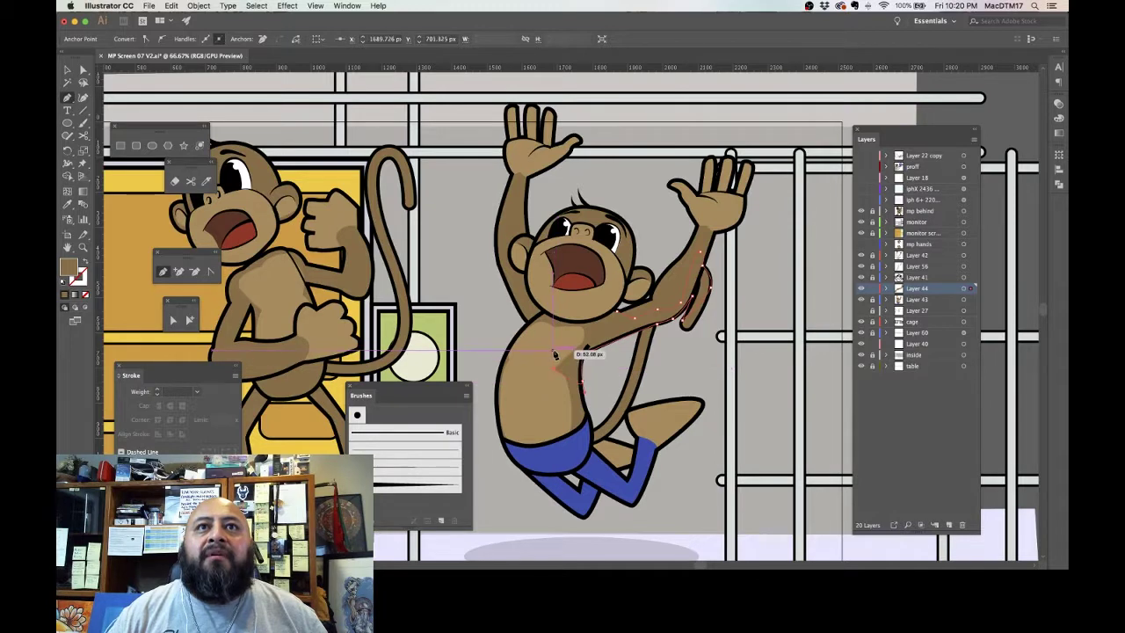
left_click(558, 353)
left_click_drag(577, 328, 661, 305)
left_click(559, 323)
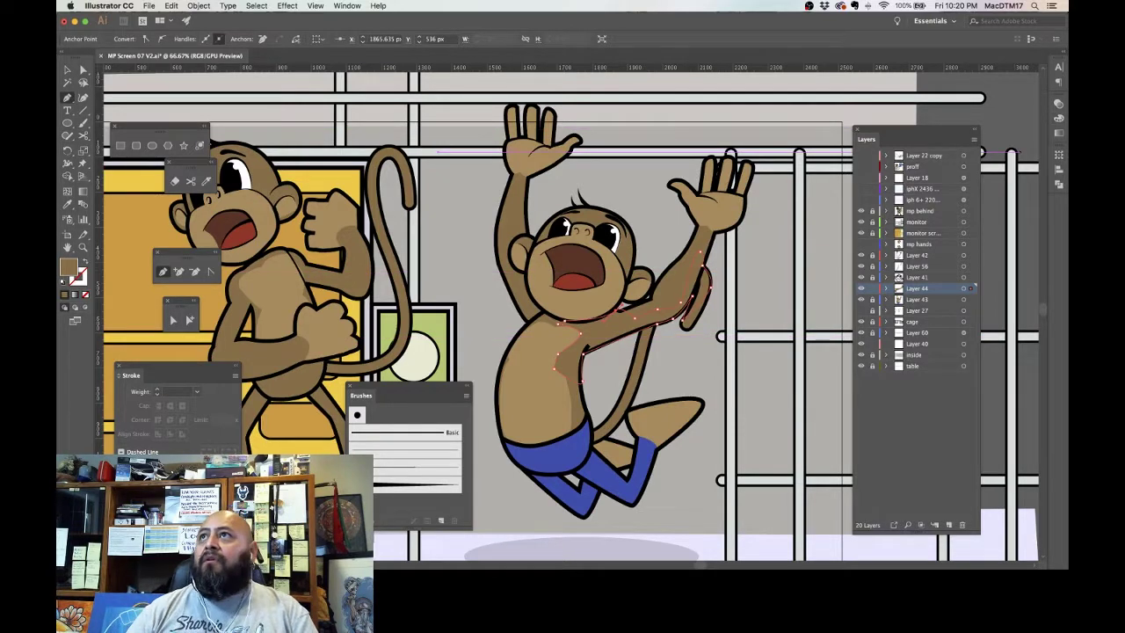
Step: Set the arm shadow shape's fill to black (000000)
left_click(1059, 120)
left_click(1061, 120)
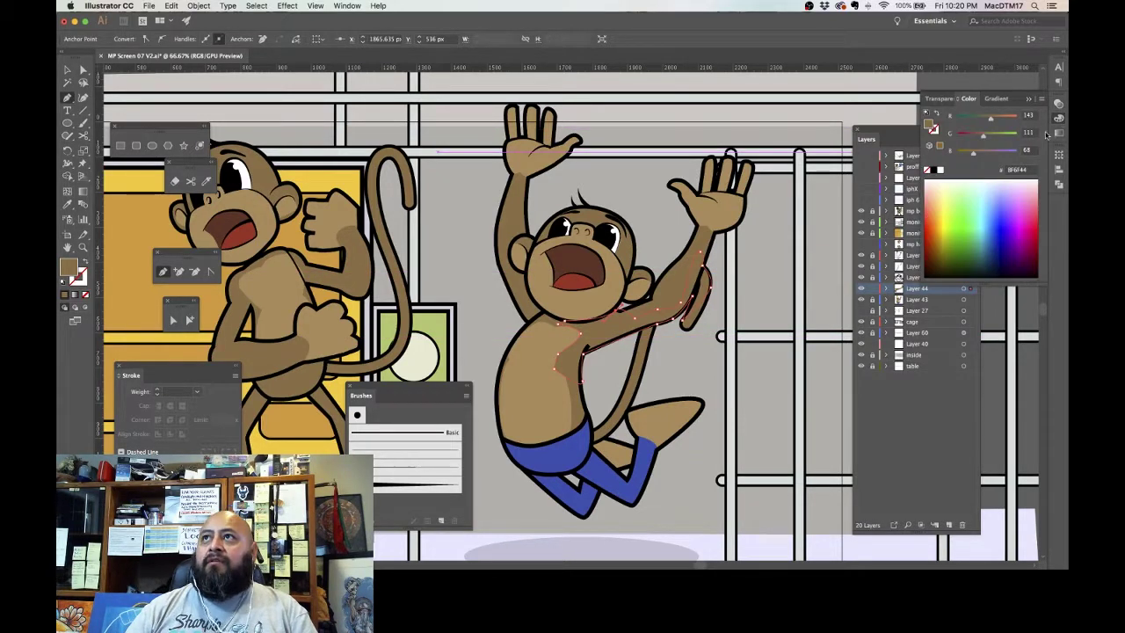
left_click(937, 169)
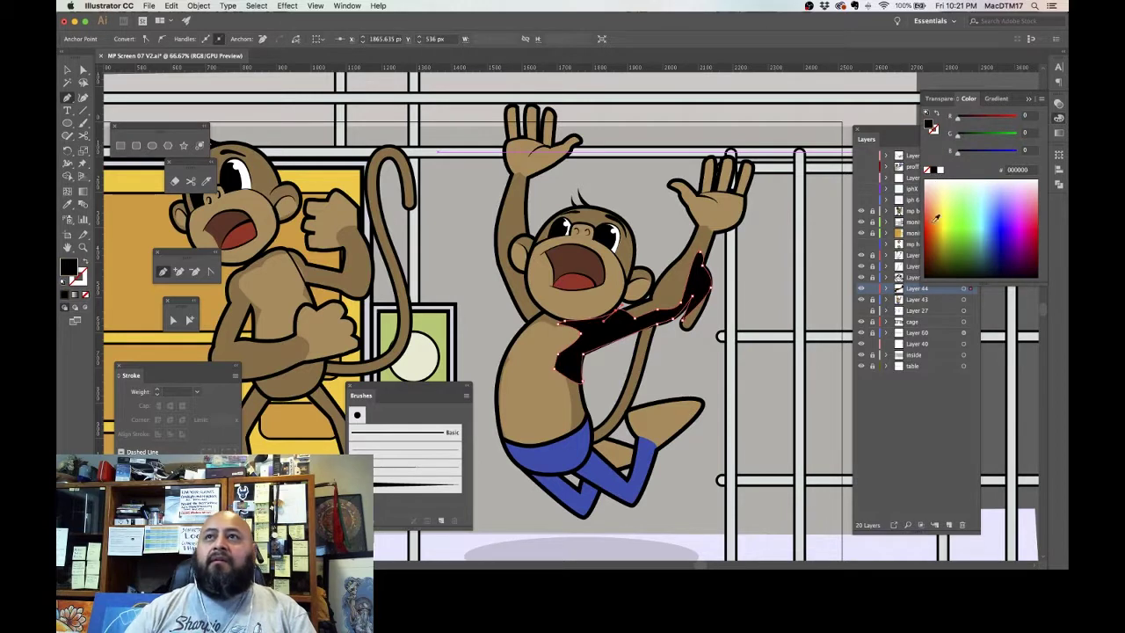
Step: Target the whole shadow layer and set its blending mode to Multiply with 21% opacity
left_click(963, 293)
left_click(963, 291)
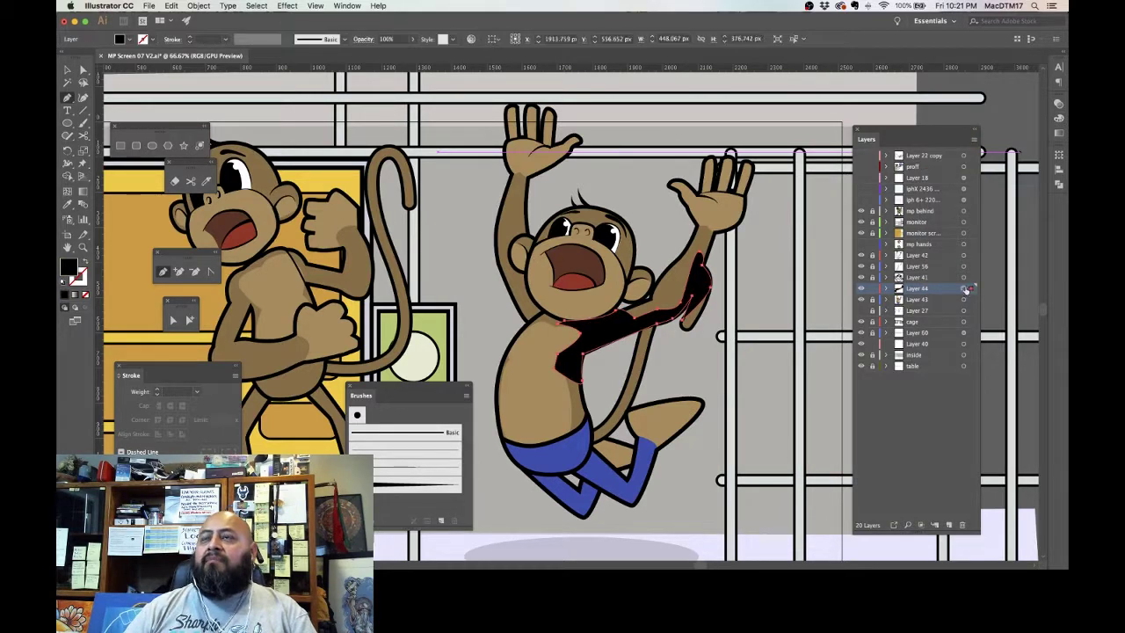
left_click(1056, 104)
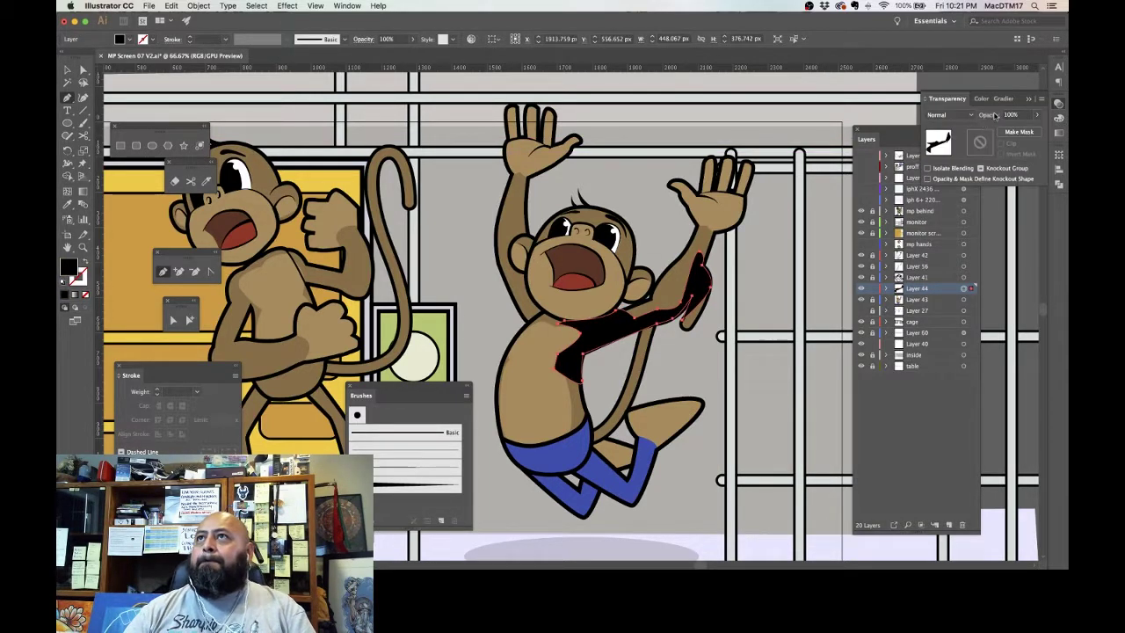
left_click(949, 114)
left_click(948, 152)
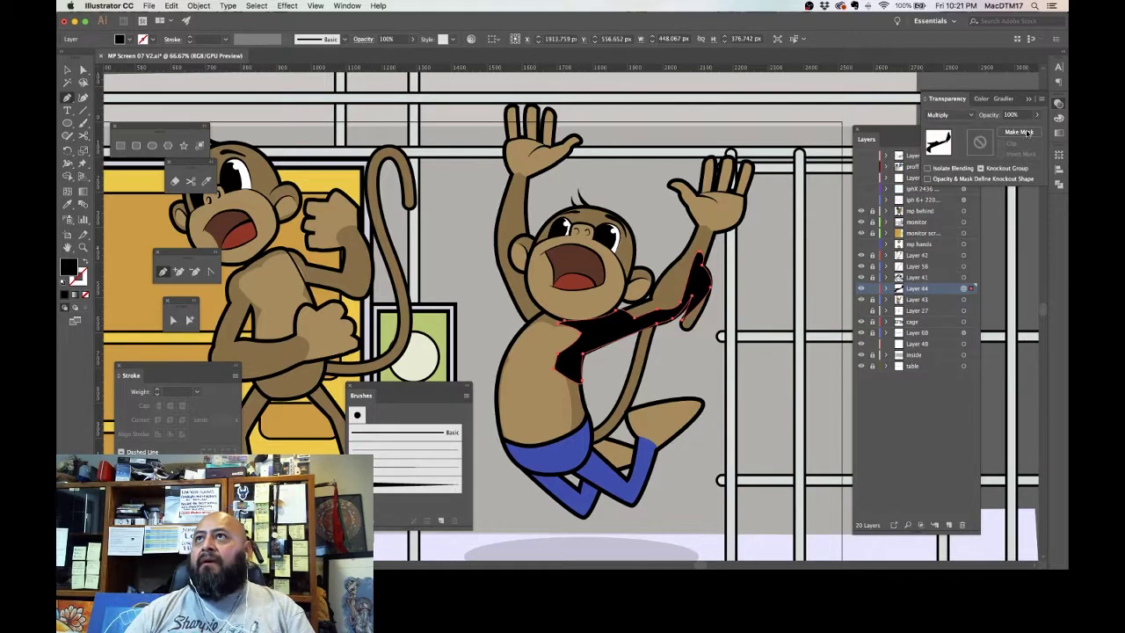
left_click(1038, 115)
left_click_drag(1037, 130, 1008, 131)
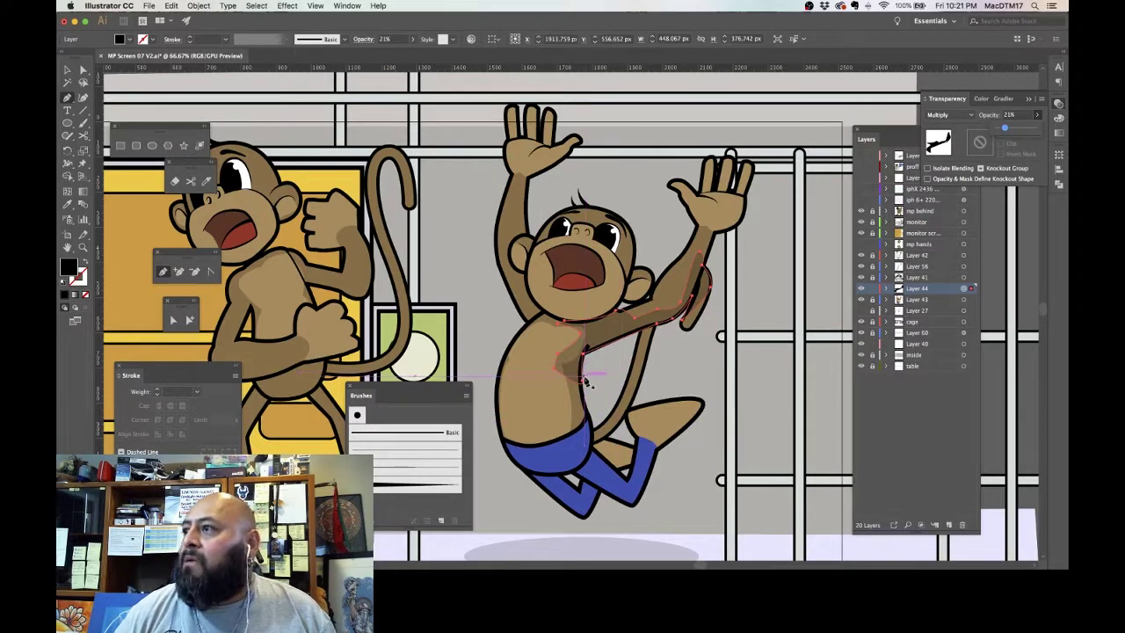
Step: Draw shadow shapes over the near foot and the lower side of its shorts leg, and over the far foot
left_click(658, 424)
left_click(699, 410)
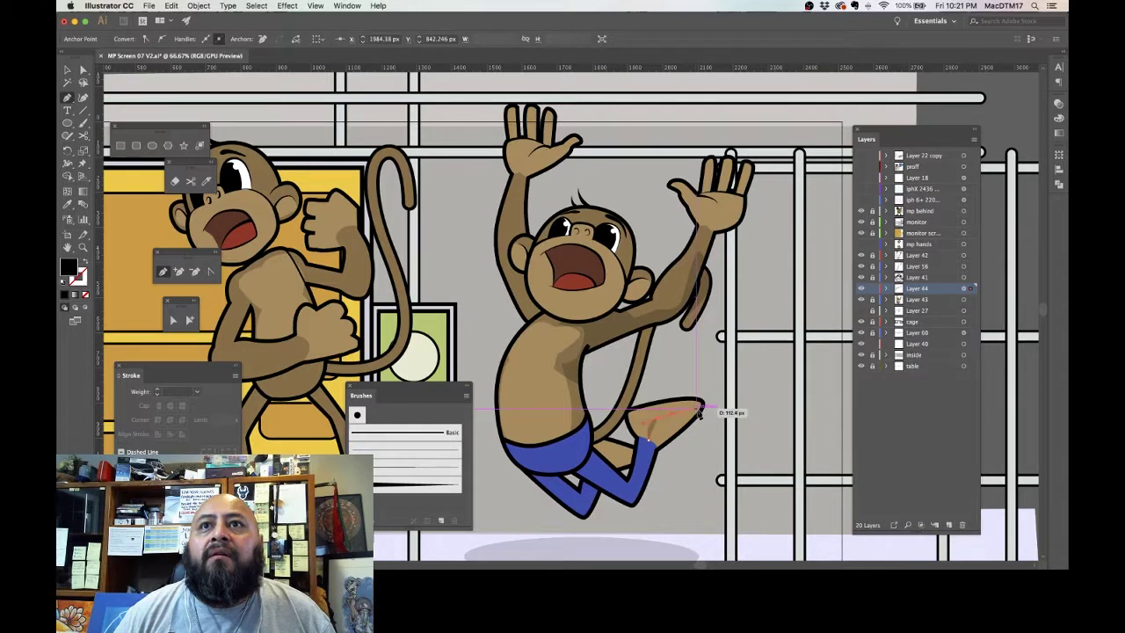
left_click_drag(682, 437, 646, 446)
left_click(649, 440)
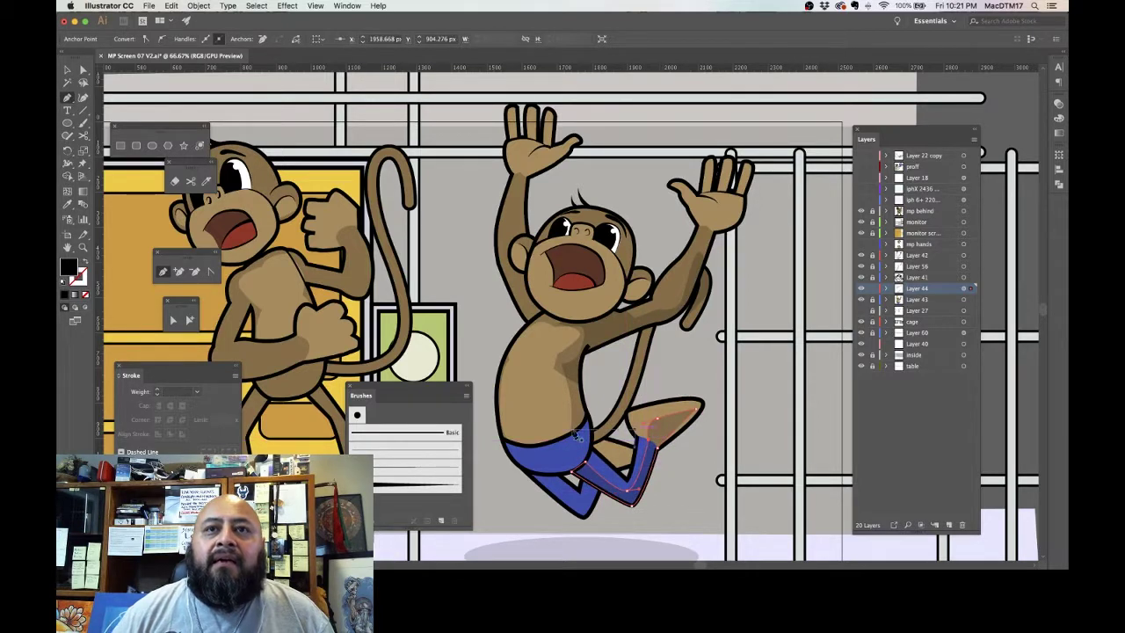
left_click(593, 448)
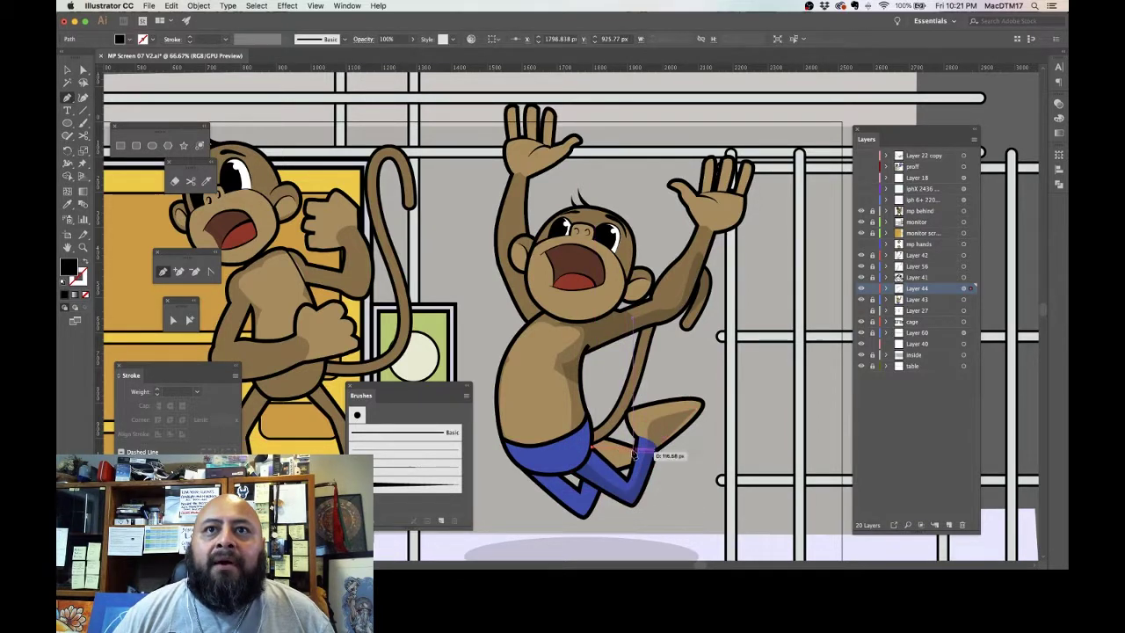
left_click_drag(637, 450, 593, 452)
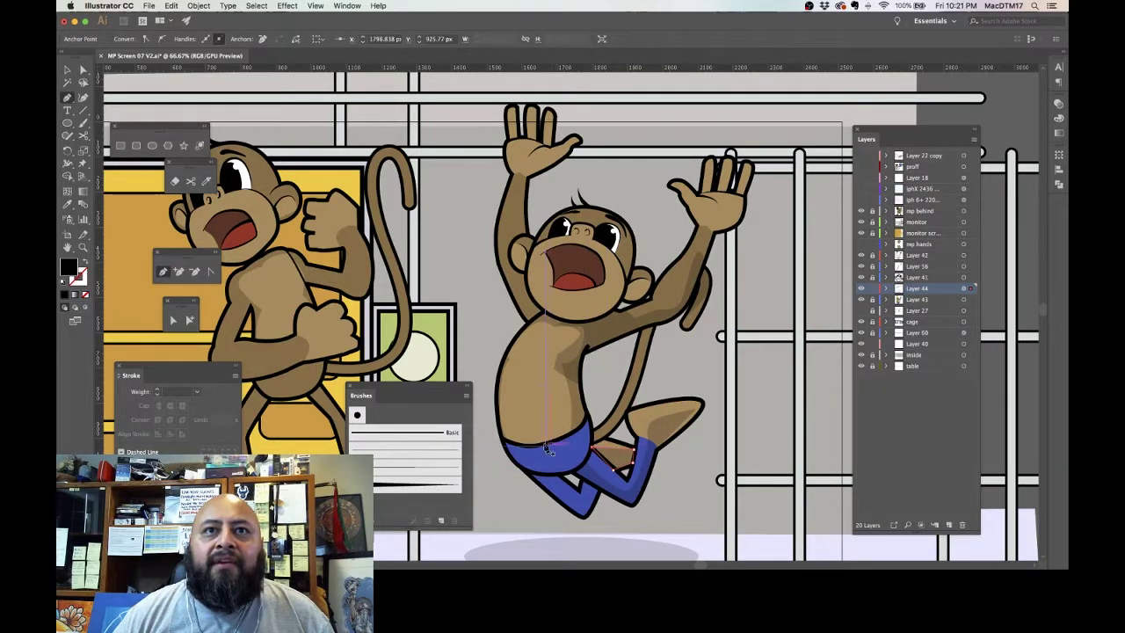
Step: Draw a closed shadow shape across the jumping monkey's lower belly and the seat of its shorts
left_click_drag(510, 405, 526, 397)
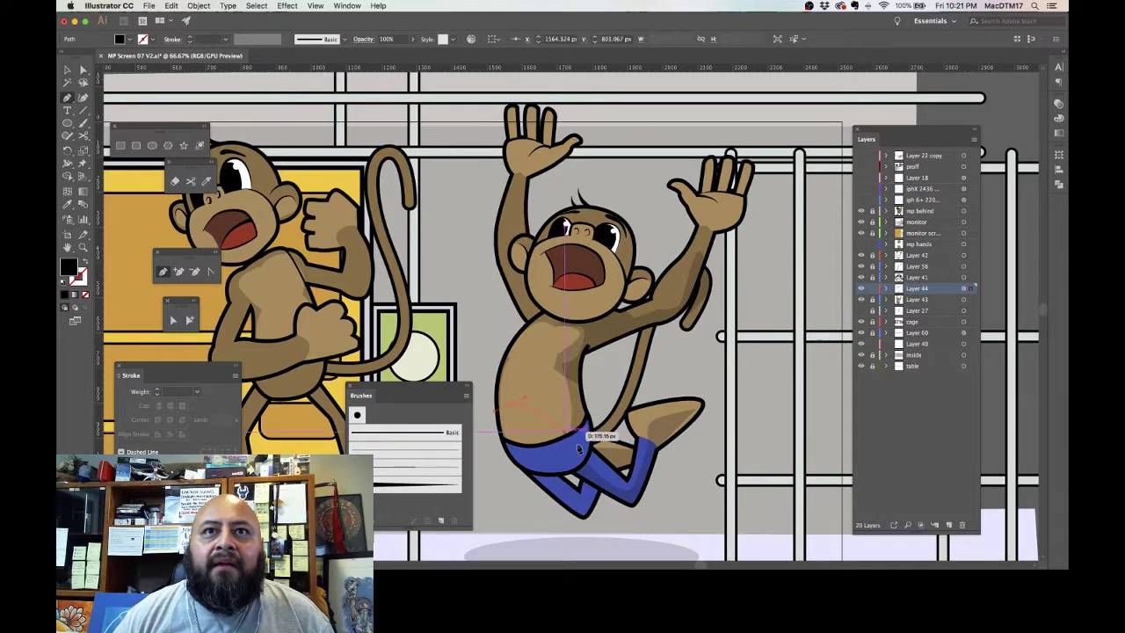
left_click_drag(570, 435, 592, 456)
left_click_drag(608, 453, 513, 466)
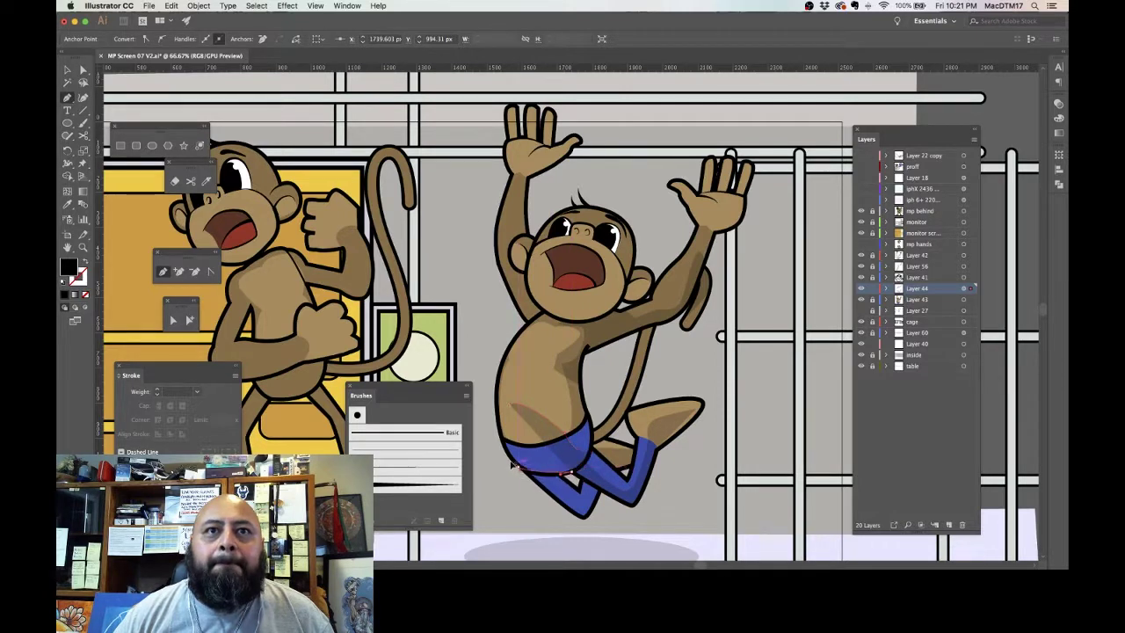
left_click_drag(510, 404, 526, 402)
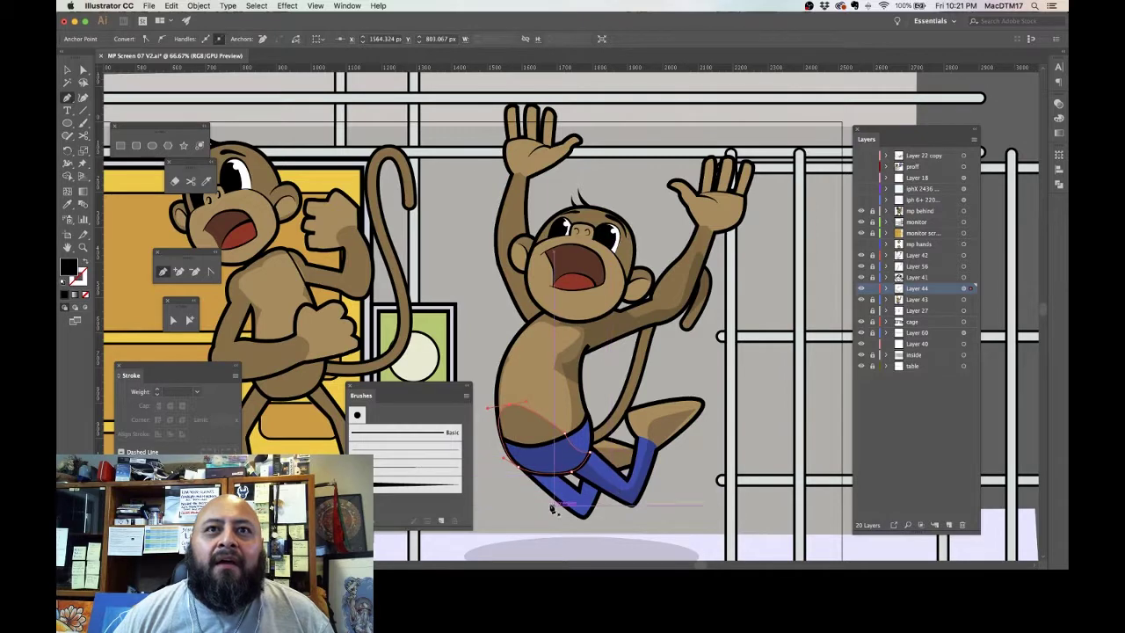
Step: Draw a closed shadow shape over the lower side of the far shorts leg, running around the knee
left_click_drag(553, 482, 578, 495)
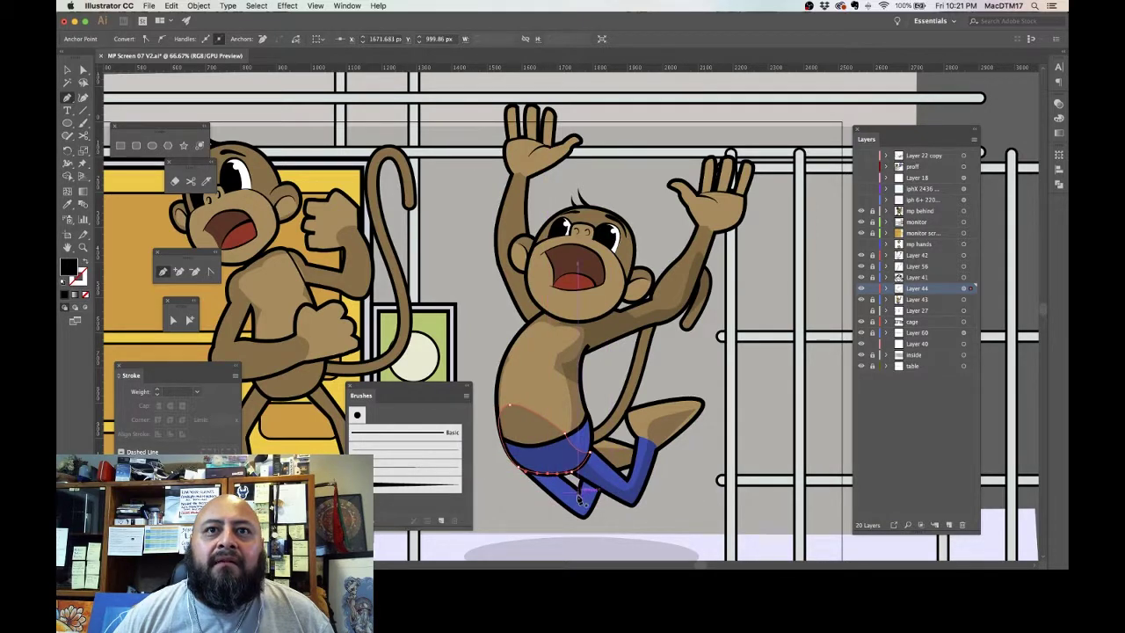
left_click(578, 496)
left_click(589, 483)
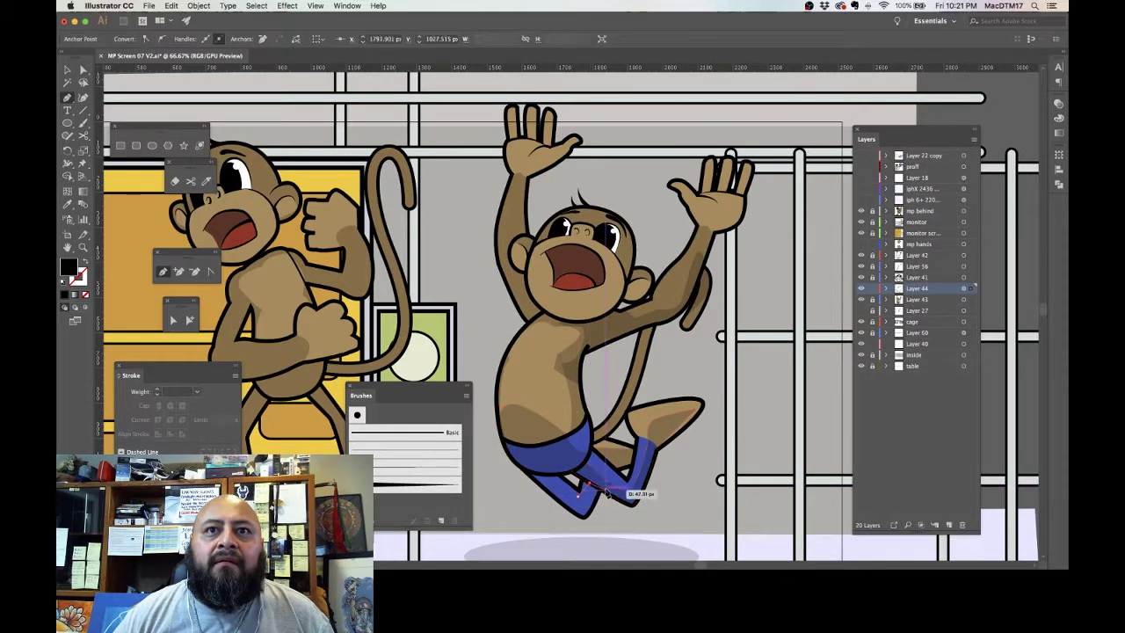
left_click(600, 490)
left_click_drag(584, 517, 580, 519)
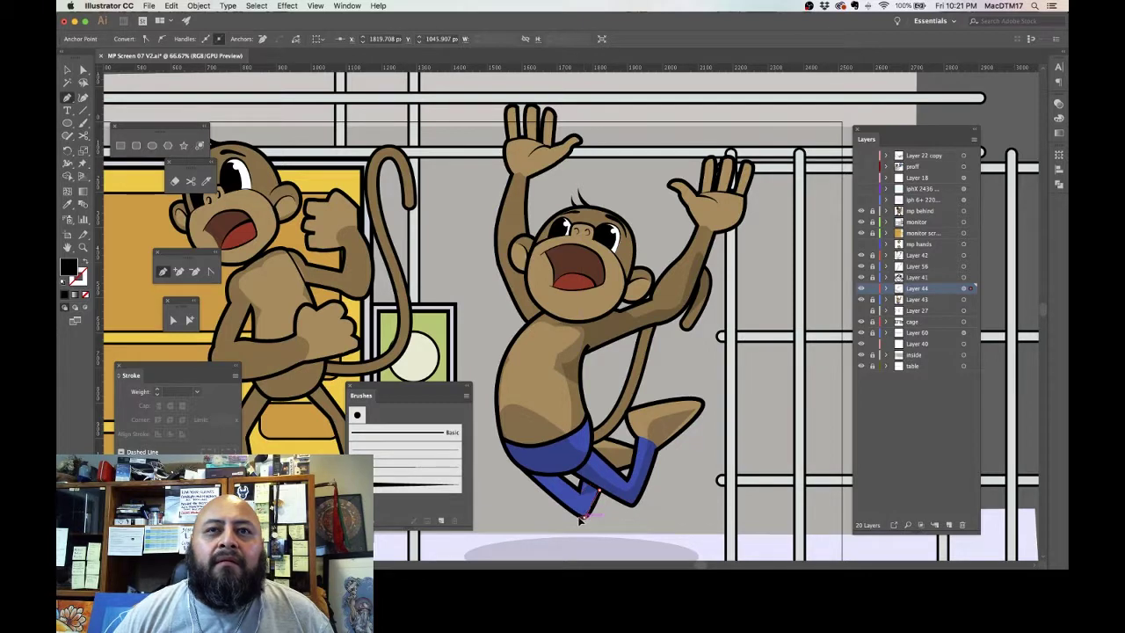
left_click(529, 473)
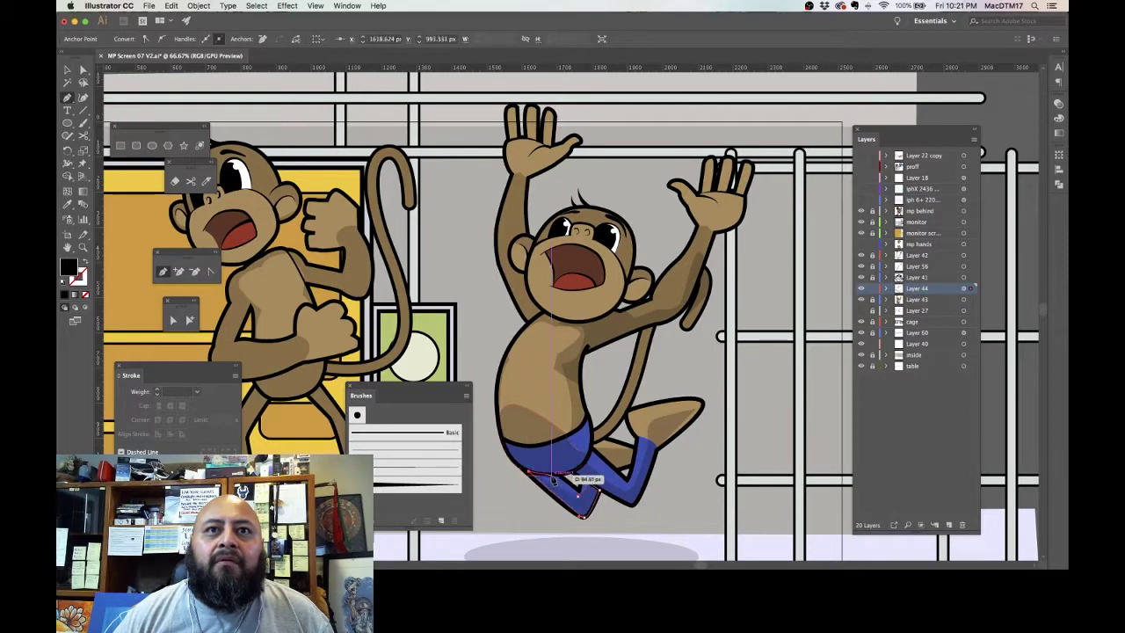
left_click_drag(554, 480, 556, 481)
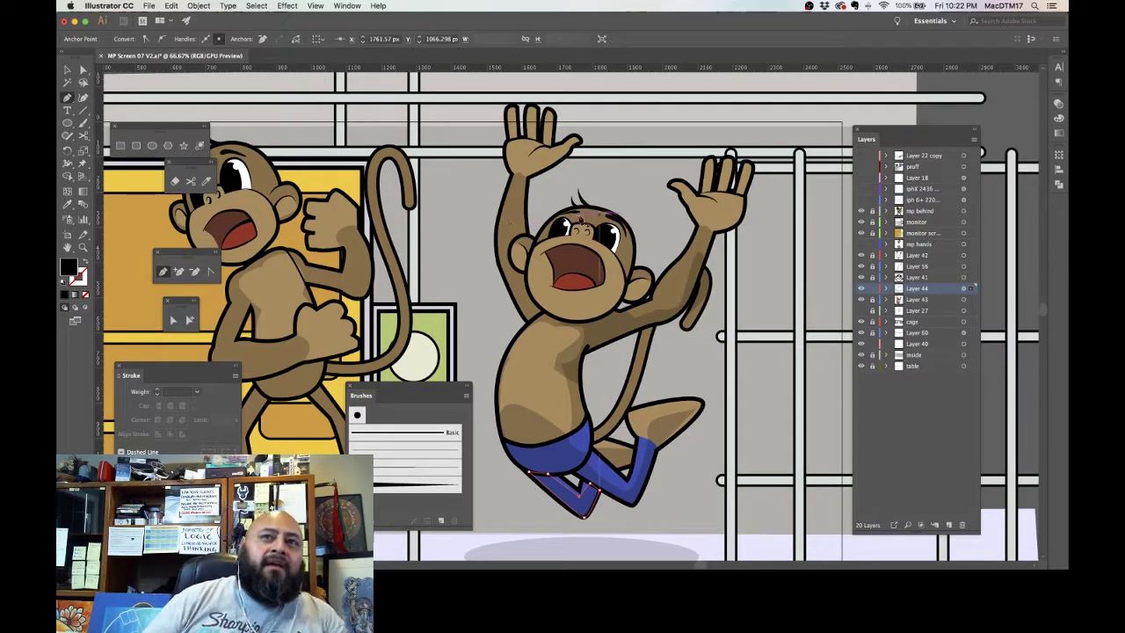
Step: Draw a shadow shape over the far arm, from the elbow past the ear and cheek down to the shoulder
left_click(599, 253)
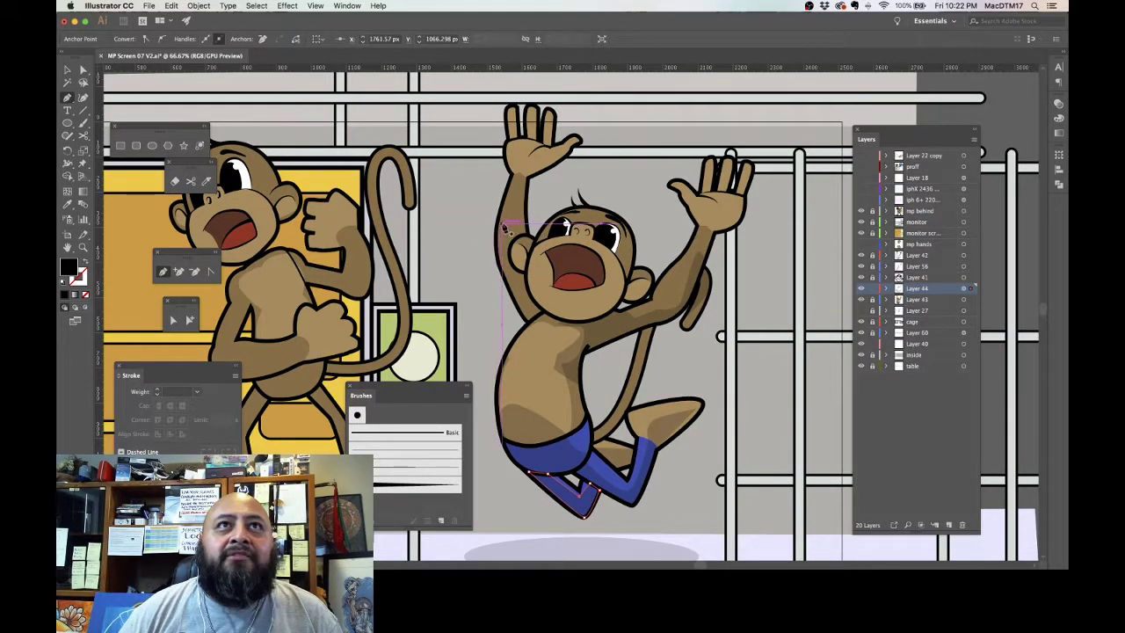
left_click_drag(498, 228, 506, 216)
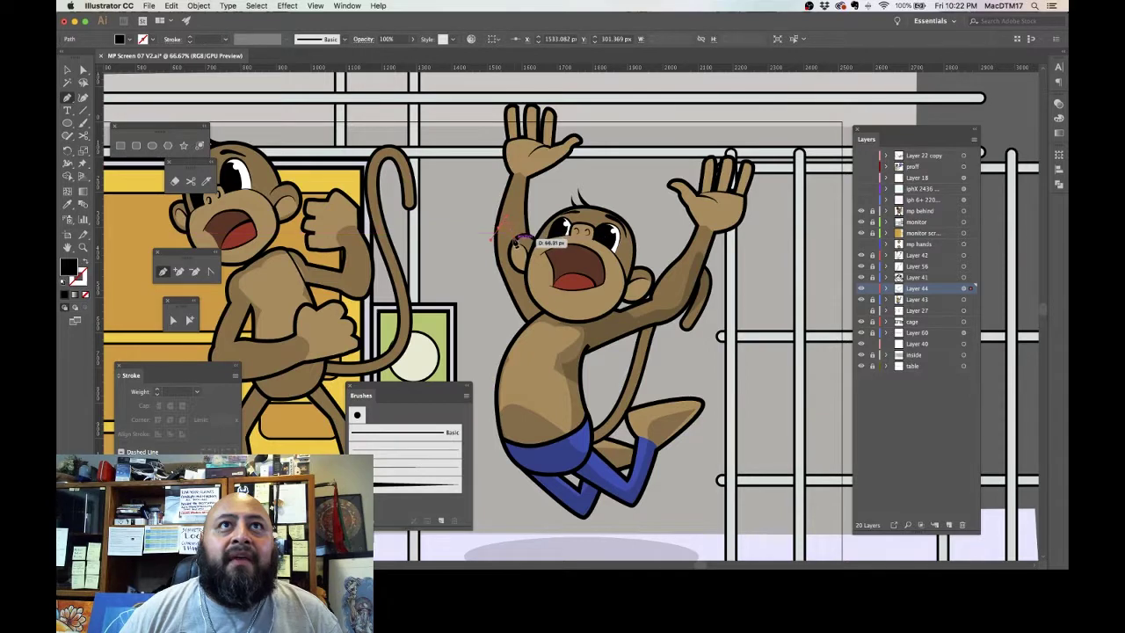
left_click(515, 237)
left_click_drag(517, 267, 562, 322)
left_click(525, 272)
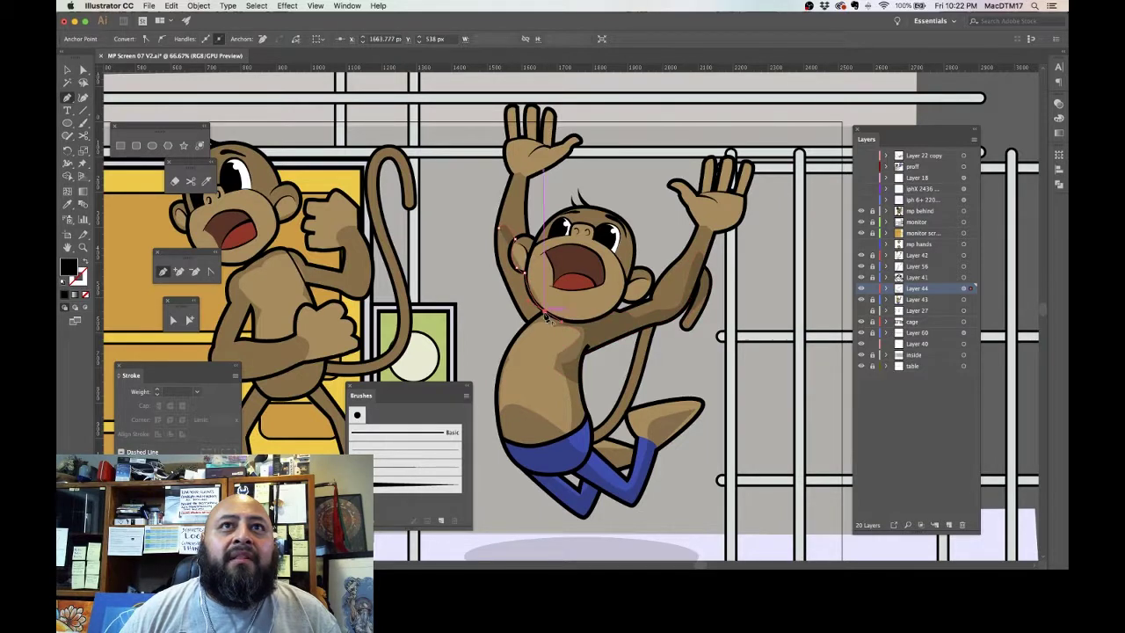
left_click(527, 320)
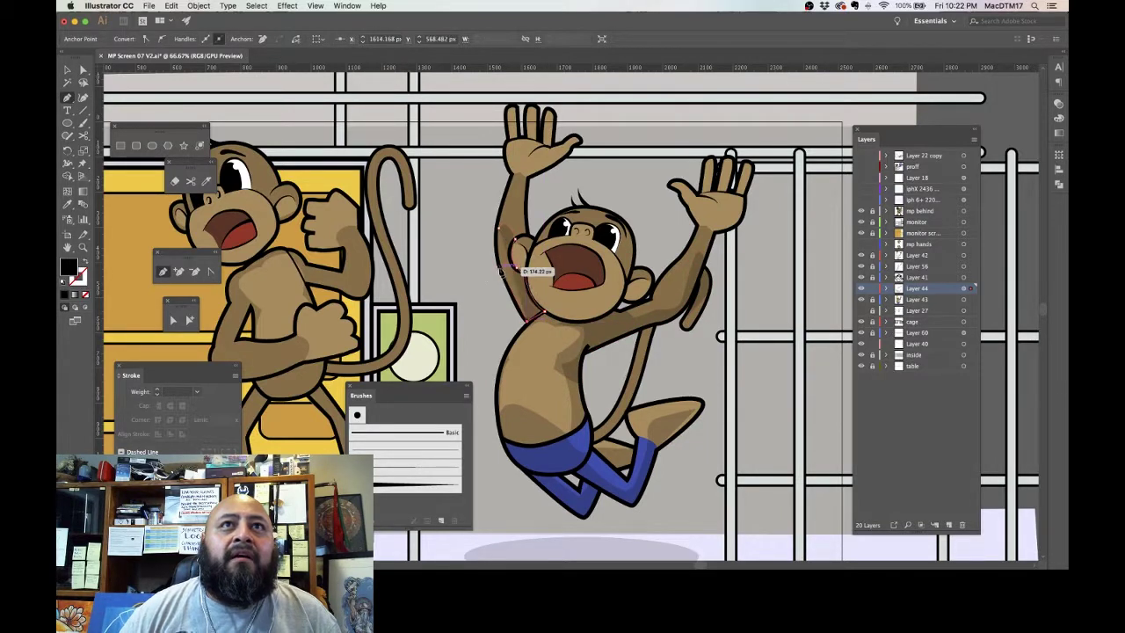
left_click_drag(502, 271, 505, 218)
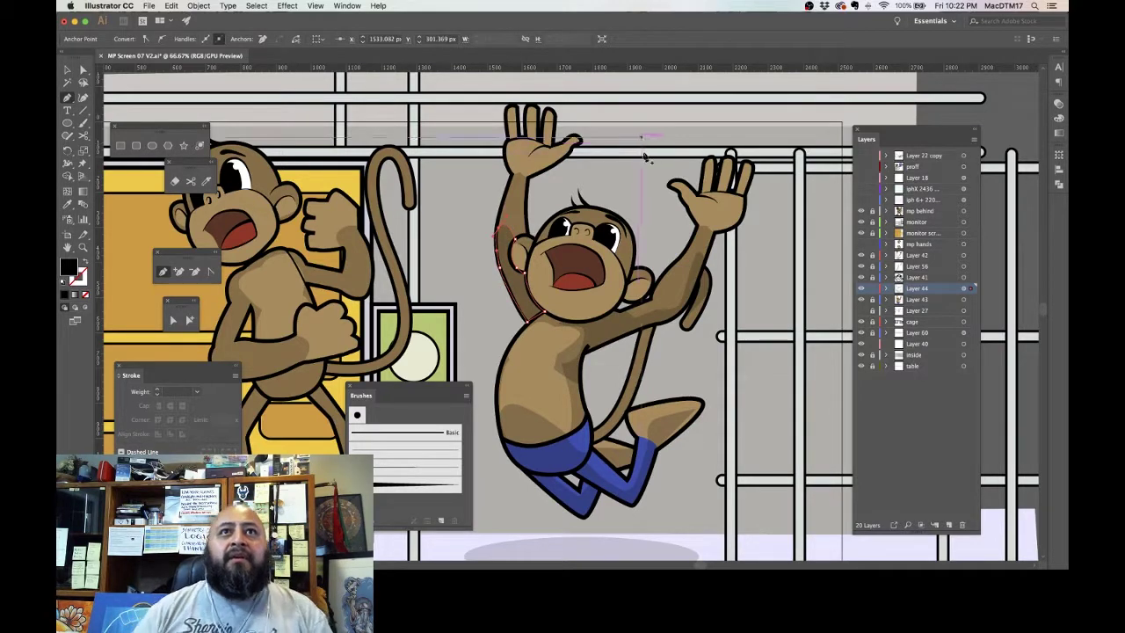
Step: Draw a shadow shape along the lower stretch of the tail, down to where it meets the shorts
left_click(620, 399)
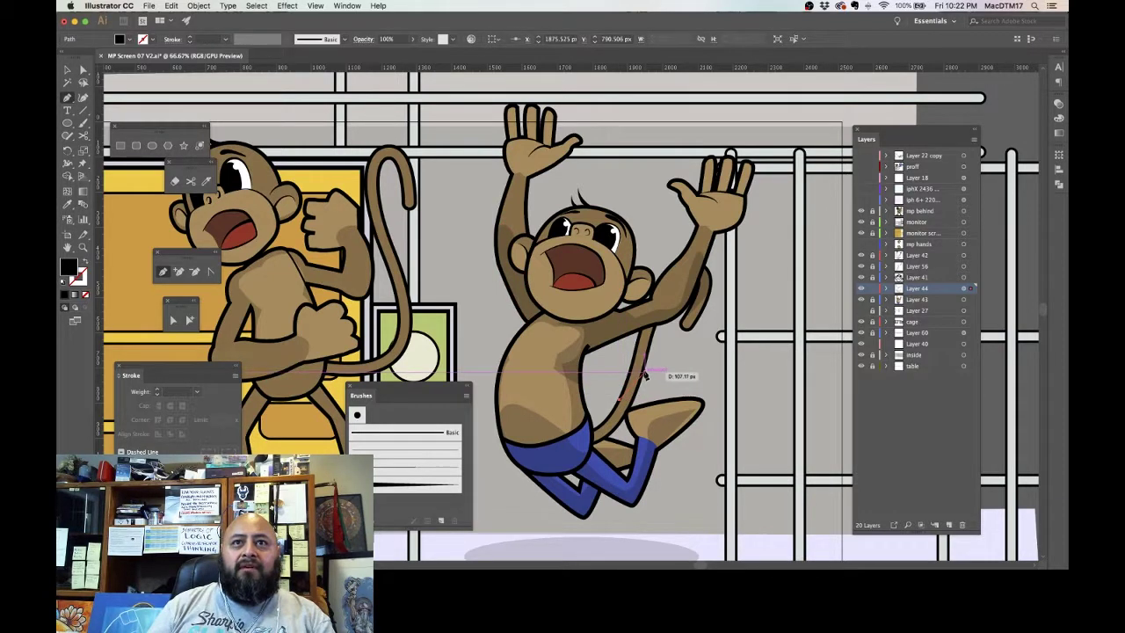
left_click(644, 376)
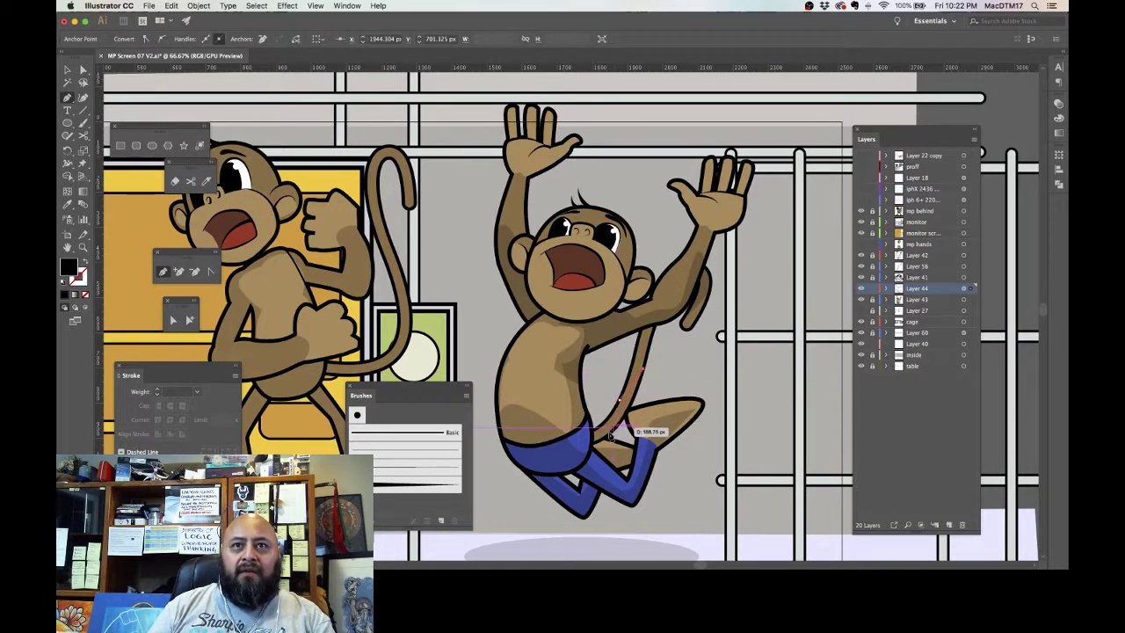
left_click(610, 434)
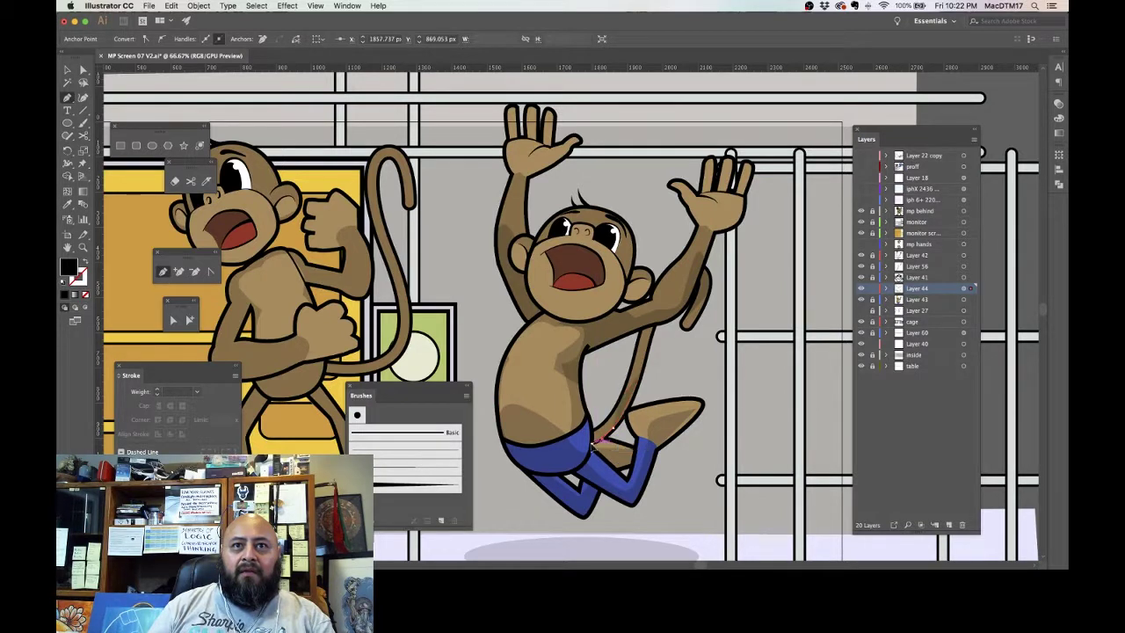
left_click(593, 432)
left_click(623, 398)
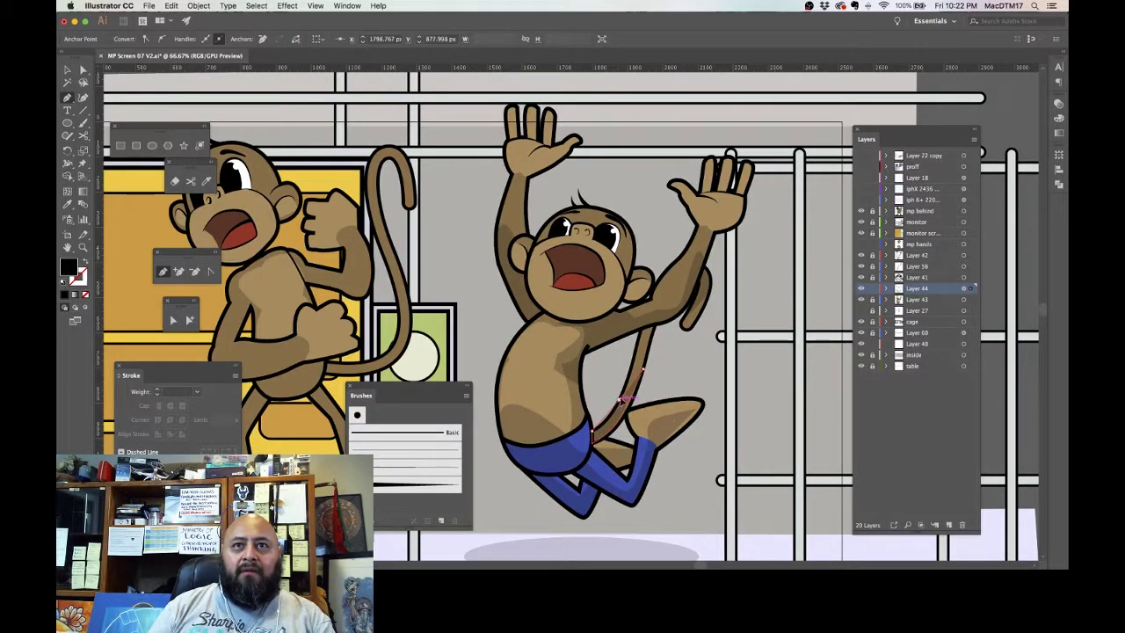
left_click(643, 369)
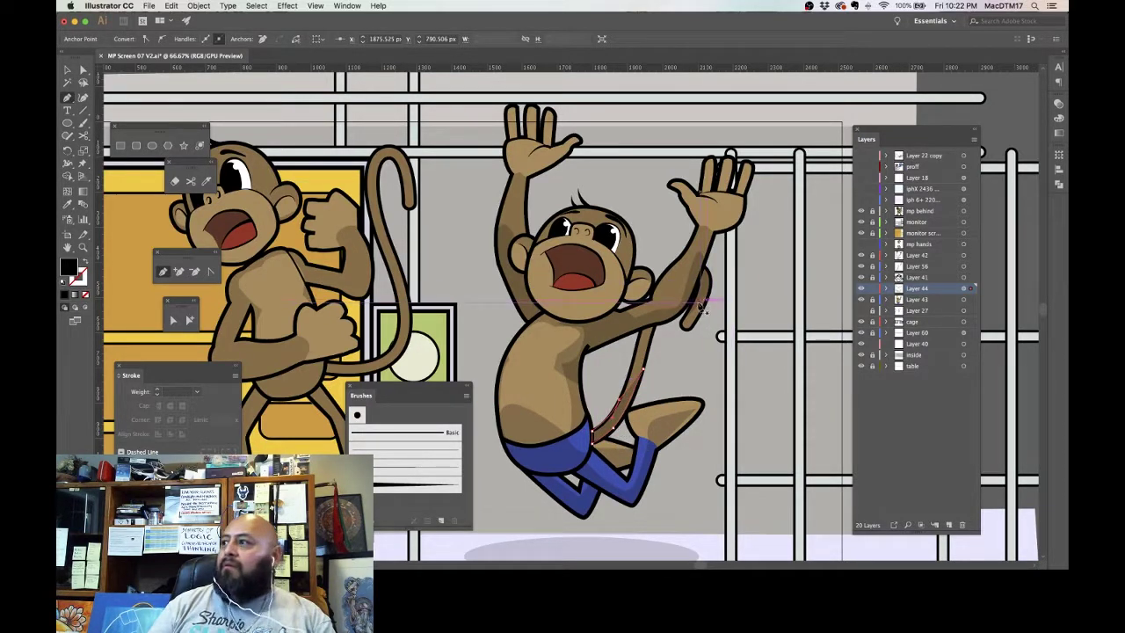
Step: Draw a curved shadow shape over the heel of the near hand's palm, down to the wrist
scroll(570, 398, "up", 5)
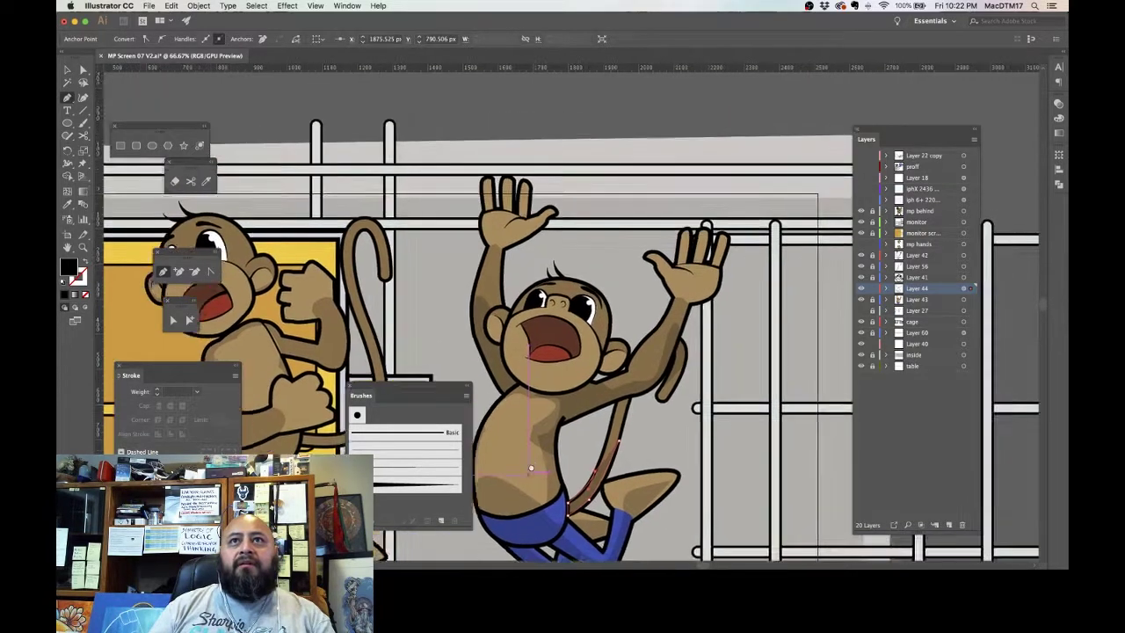
left_click_drag(671, 306, 679, 298)
left_click(717, 301)
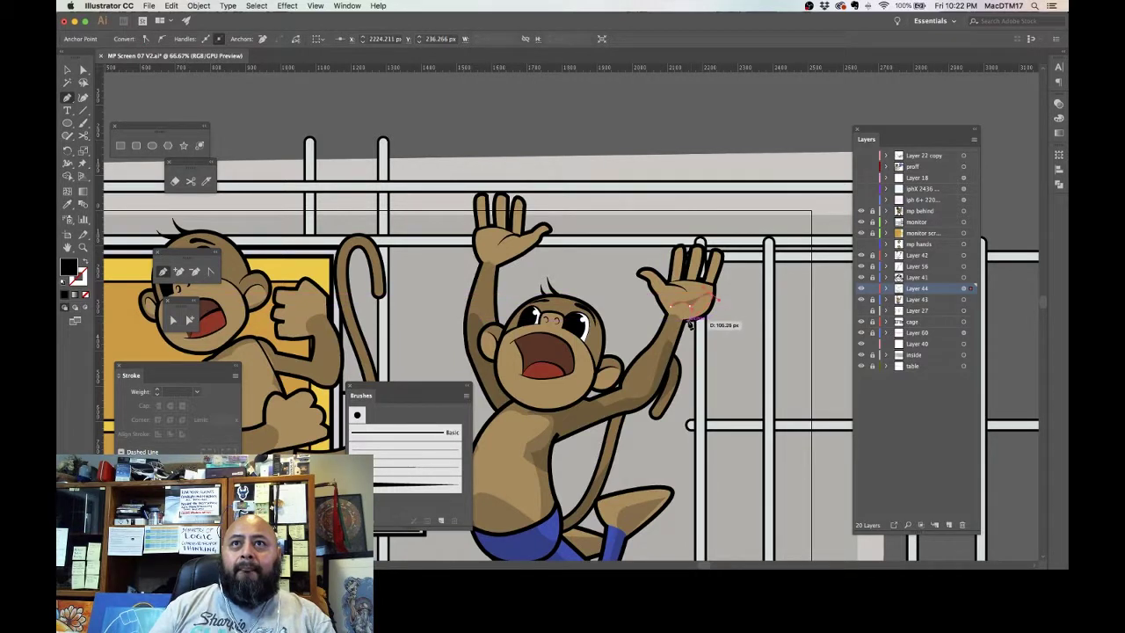
left_click_drag(685, 322, 676, 300)
left_click(690, 306)
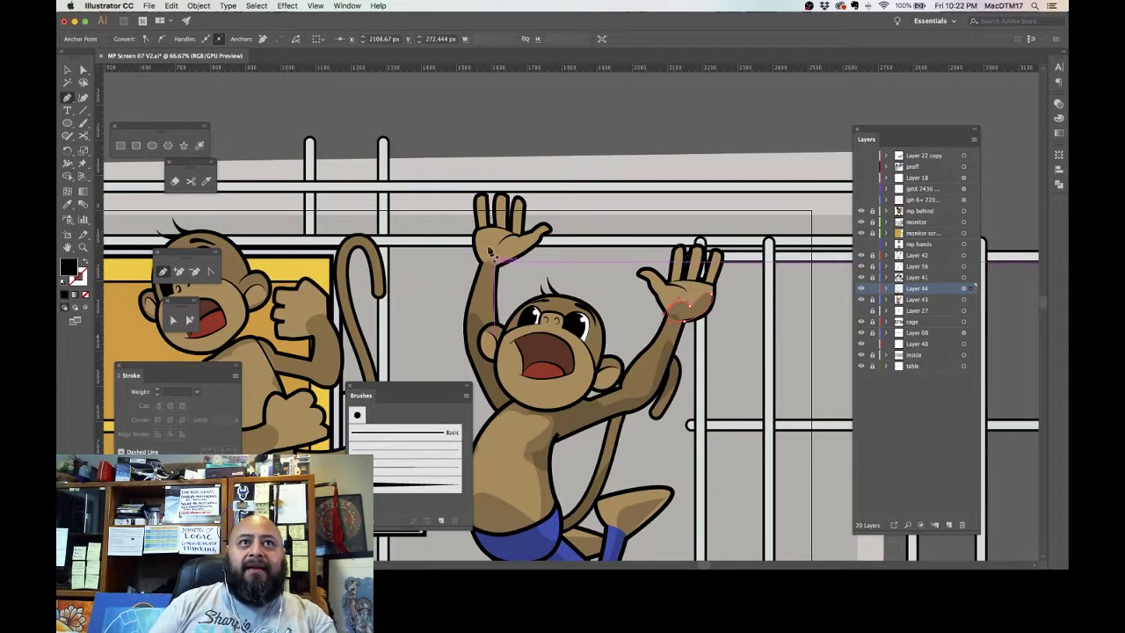
Step: Draw a shadow shape across the far hand's lower palm, extending along the underside of the thumb
left_click(474, 249)
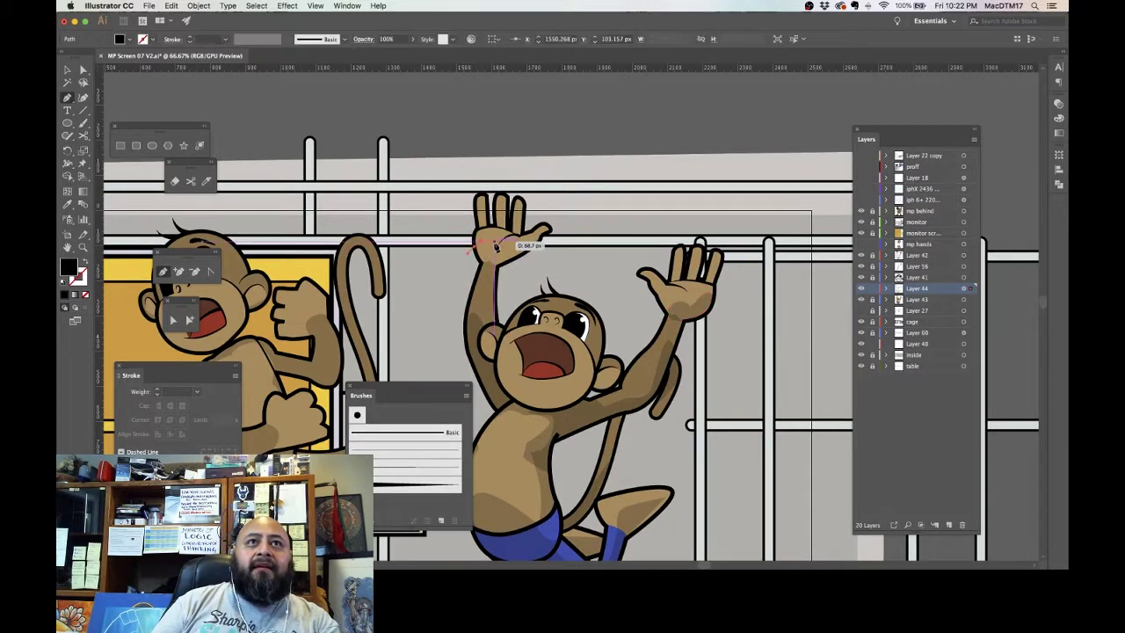
left_click(499, 248)
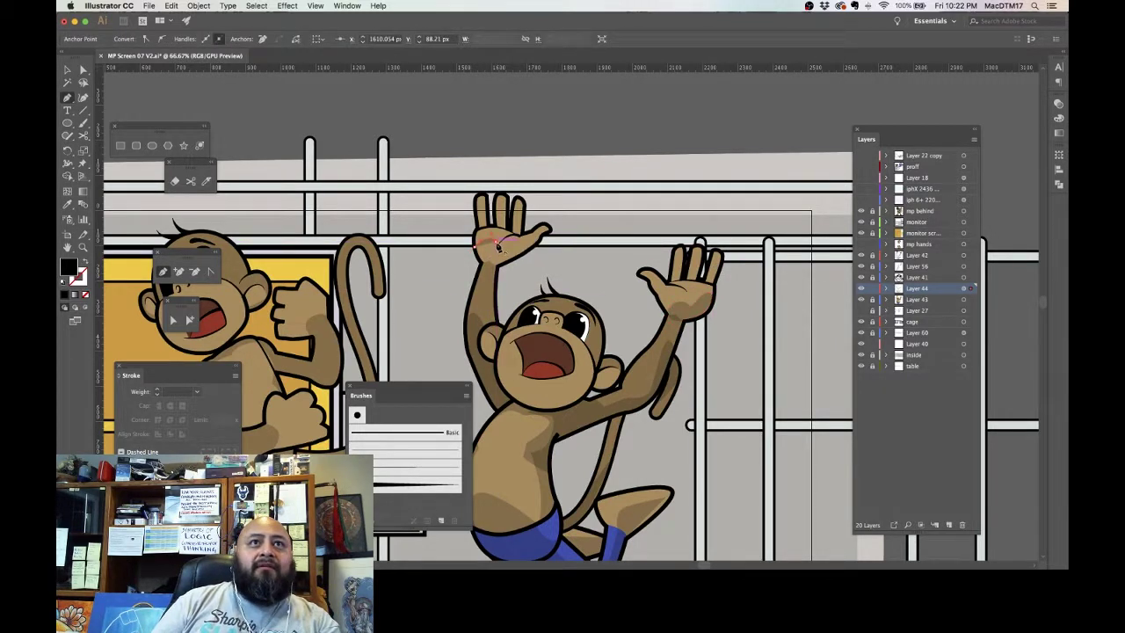
left_click_drag(519, 245, 481, 239)
left_click(496, 242)
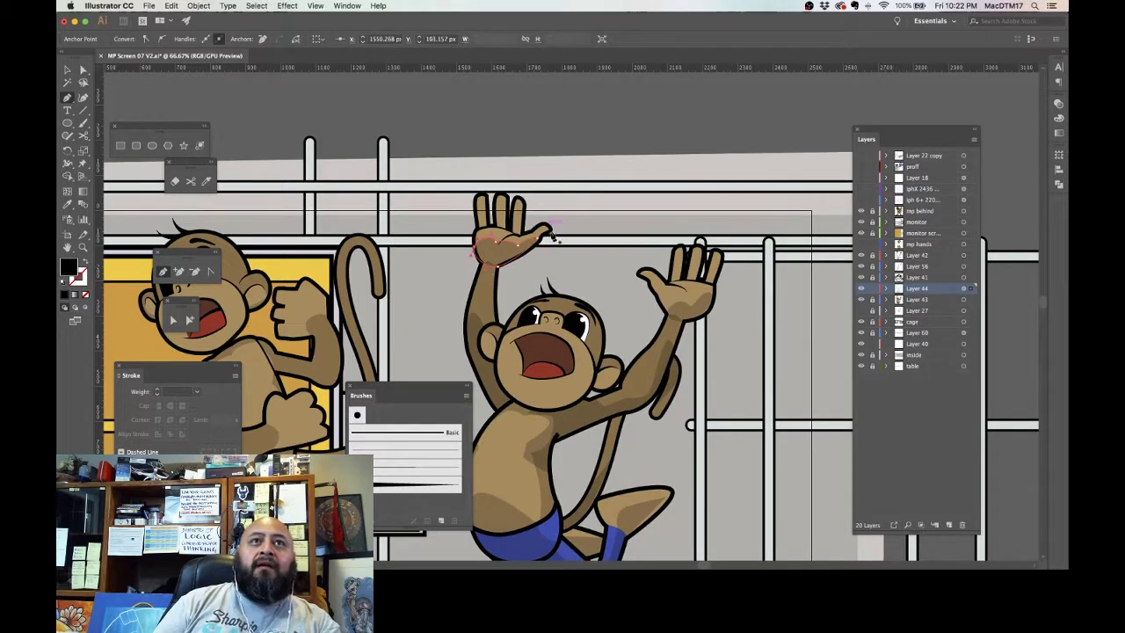
Step: Draw narrow shadow shapes along the three upright fingers of the near hand
left_click(673, 282)
left_click_drag(677, 262, 684, 264)
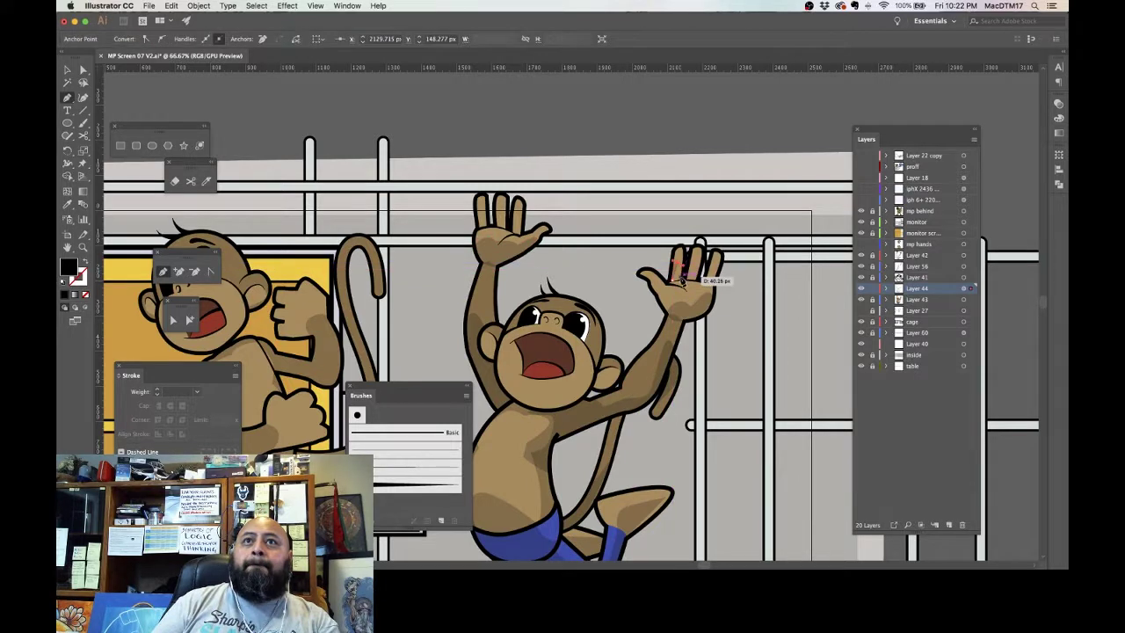
left_click(682, 278)
left_click(674, 281)
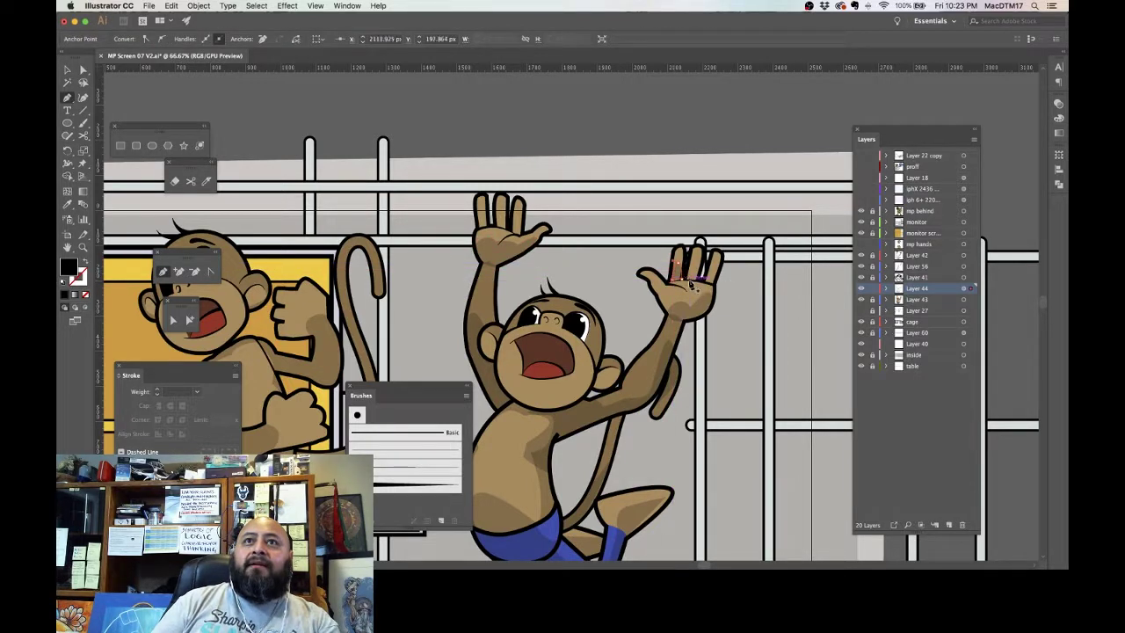
mouse_move(699, 283)
left_mouse_down()
mouse_move(690, 264)
mouse_move(716, 288)
mouse_move(722, 276)
mouse_move(708, 264)
left_mouse_up()
left_click(688, 280)
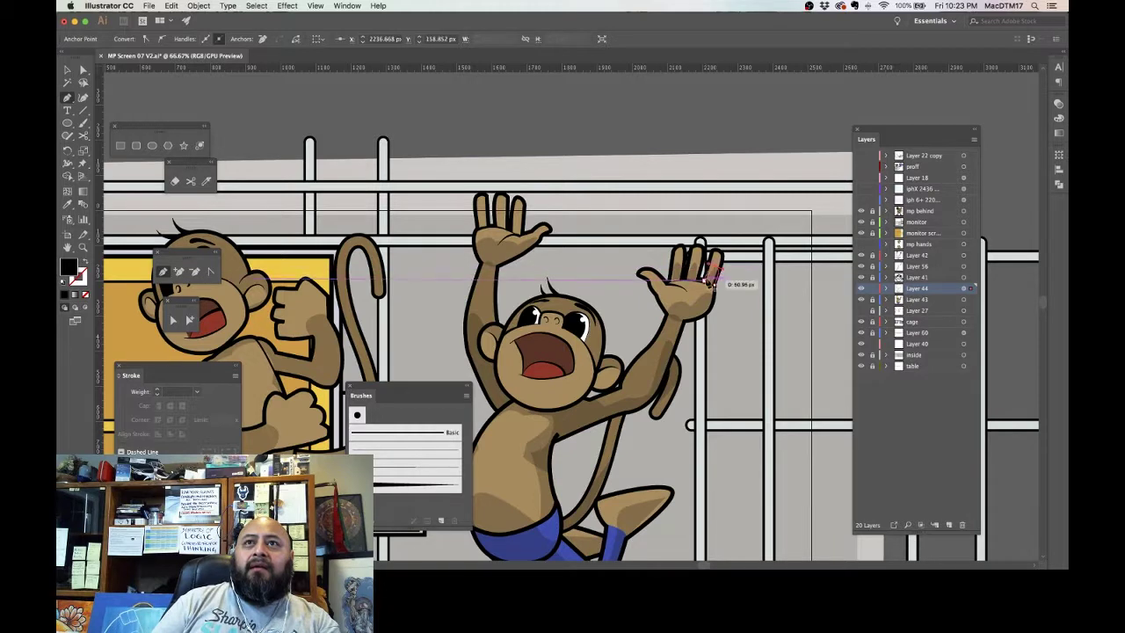
left_click(705, 281)
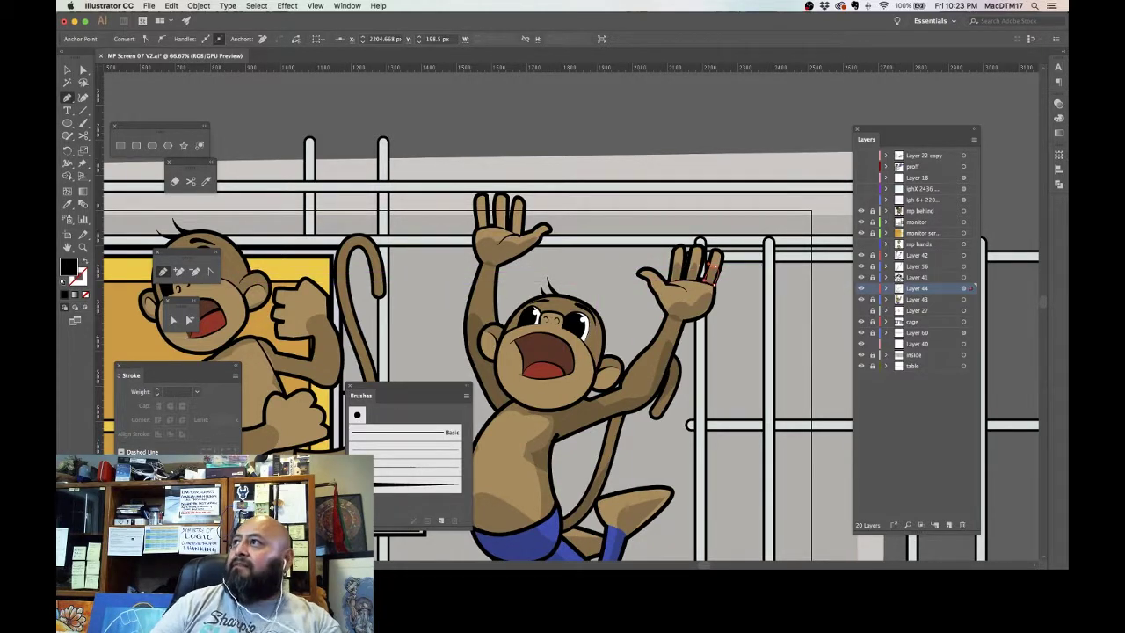
key("super+Tab")
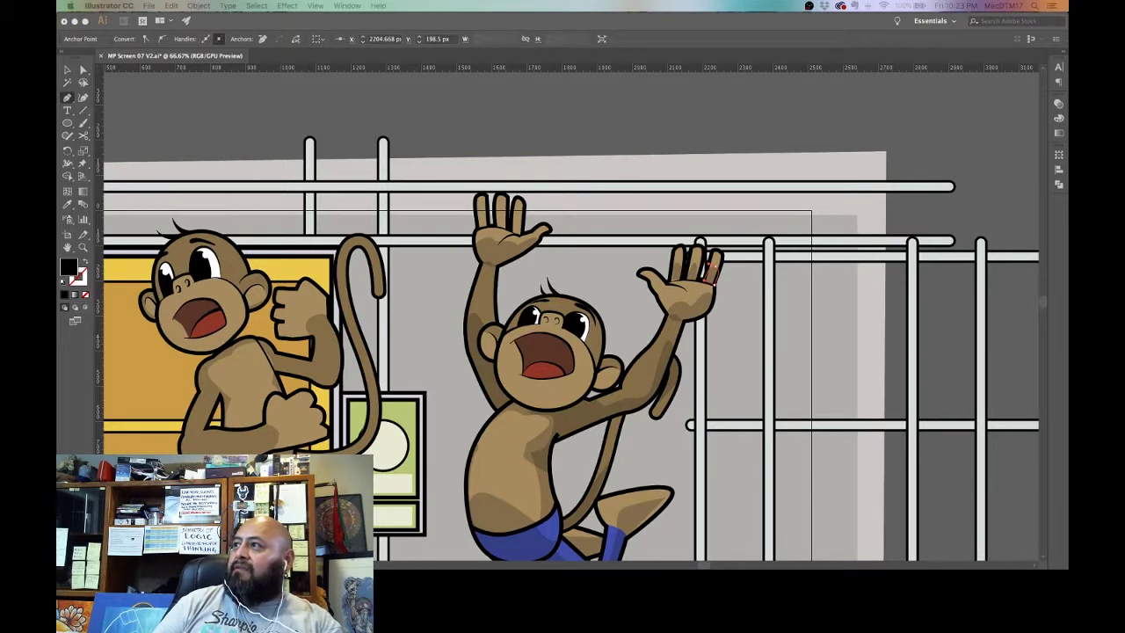
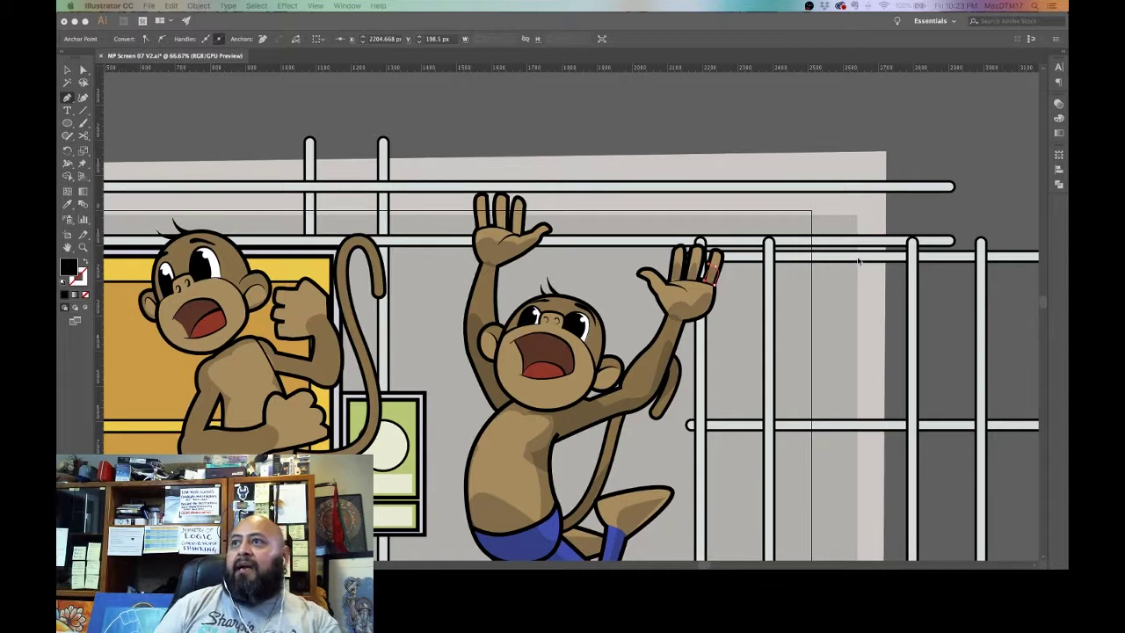
key("Tab")
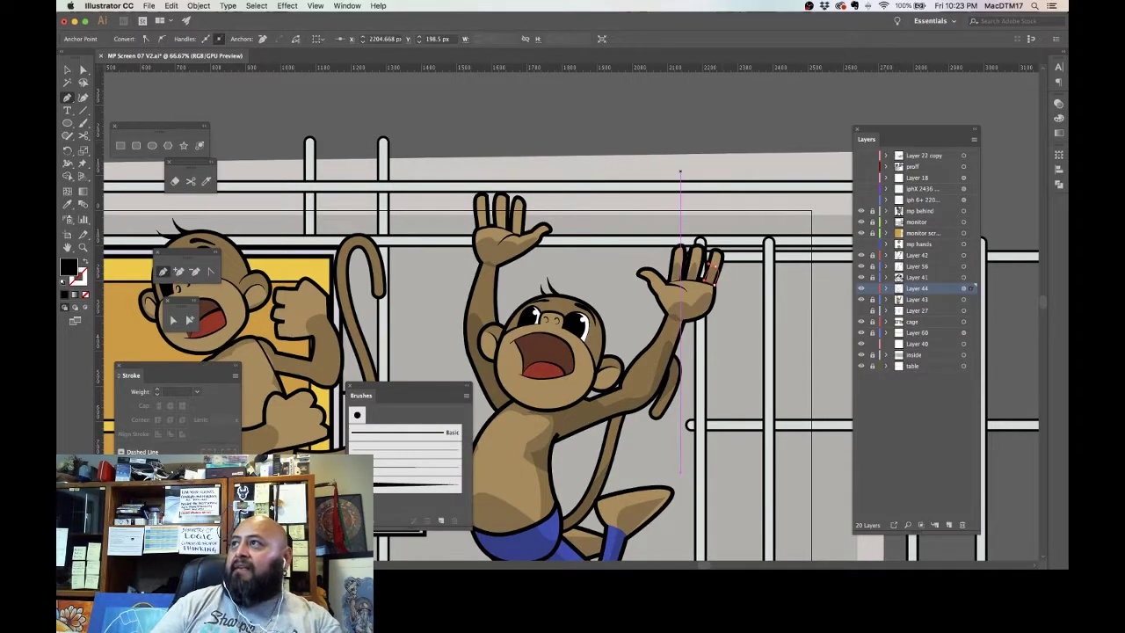
key("Tab")
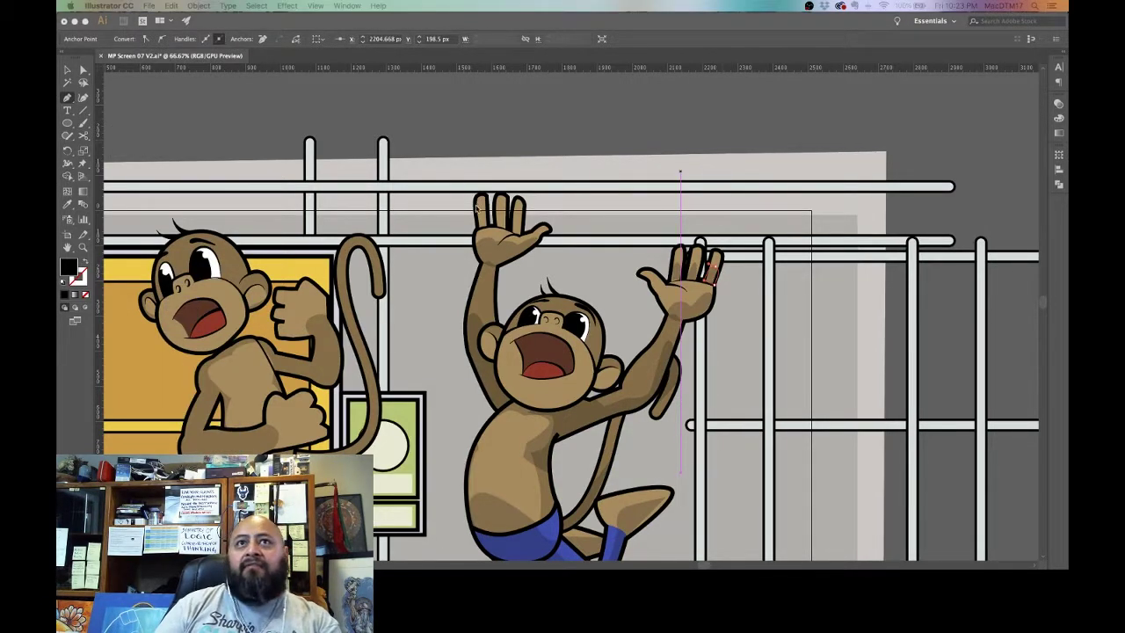
key("Tab")
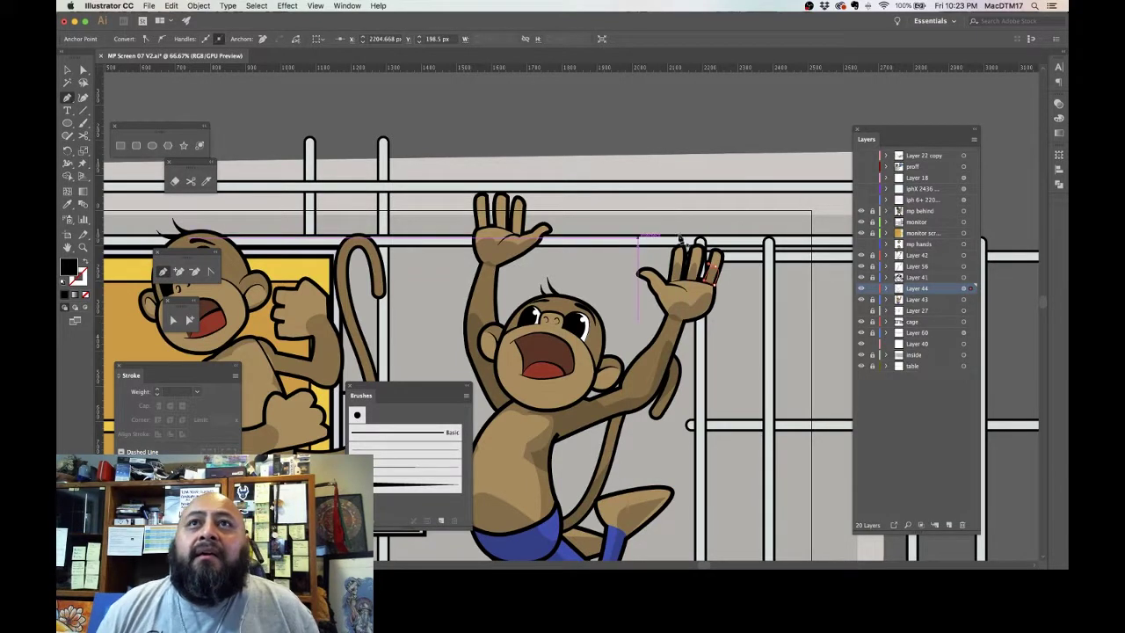
Step: Draw a thin shadow shape along the outer edge of the near hand's thumb, down to the wrist
left_click(650, 279)
left_click(664, 292)
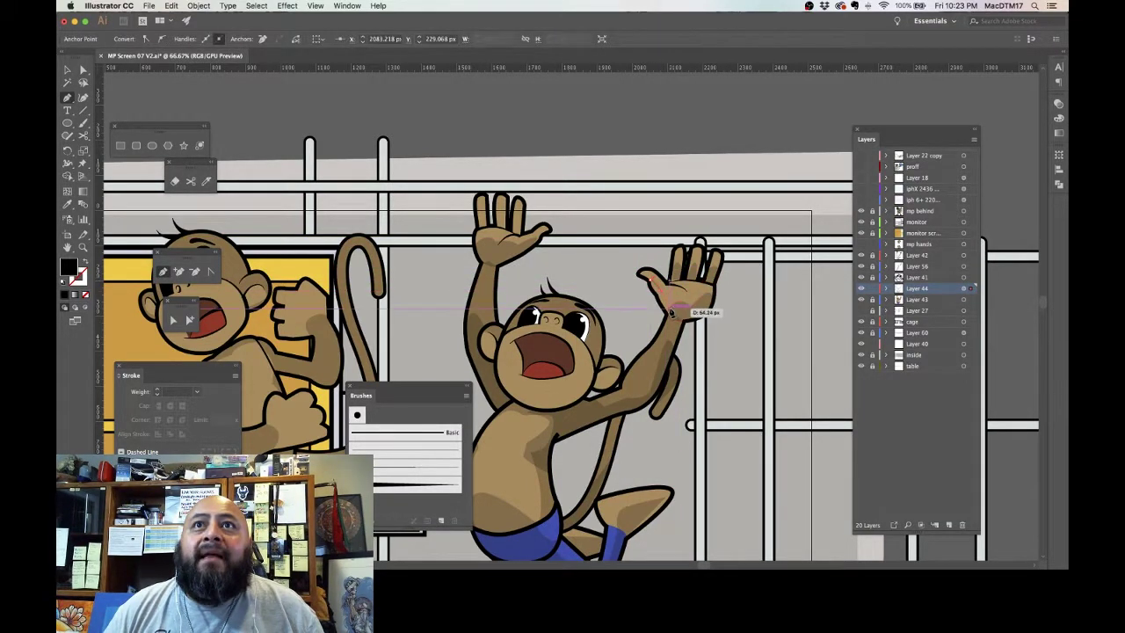
left_click_drag(672, 312, 622, 211)
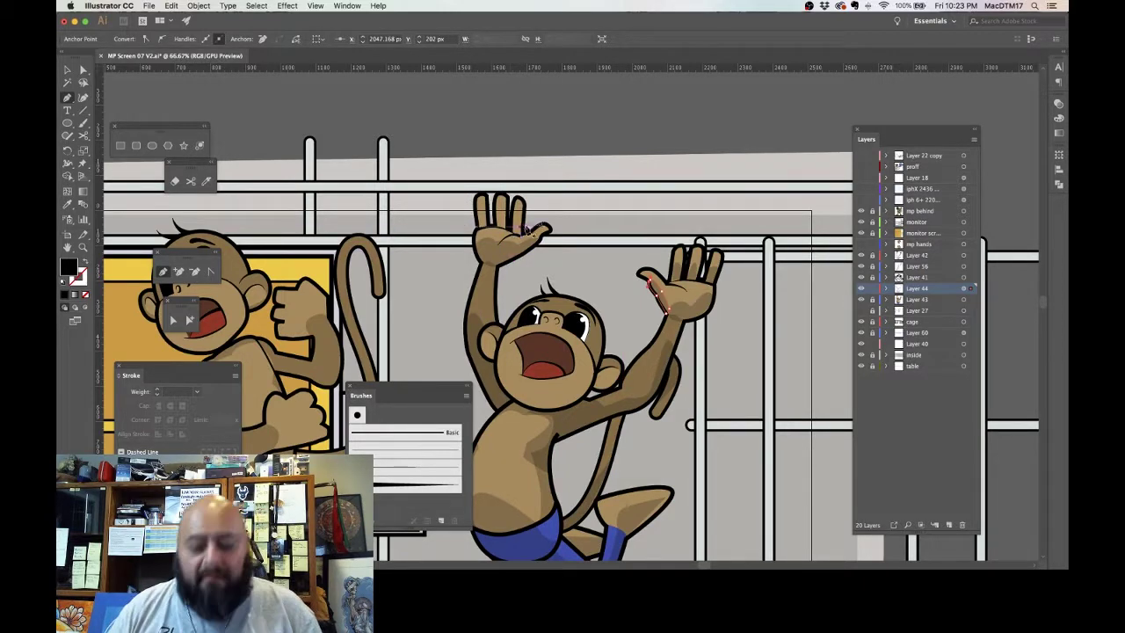
Step: Draw shadow shapes over the bases of the far hand's three upright fingers
key("super+equal")
key("super+equal")
left_click_drag(402, 243, 796, 431)
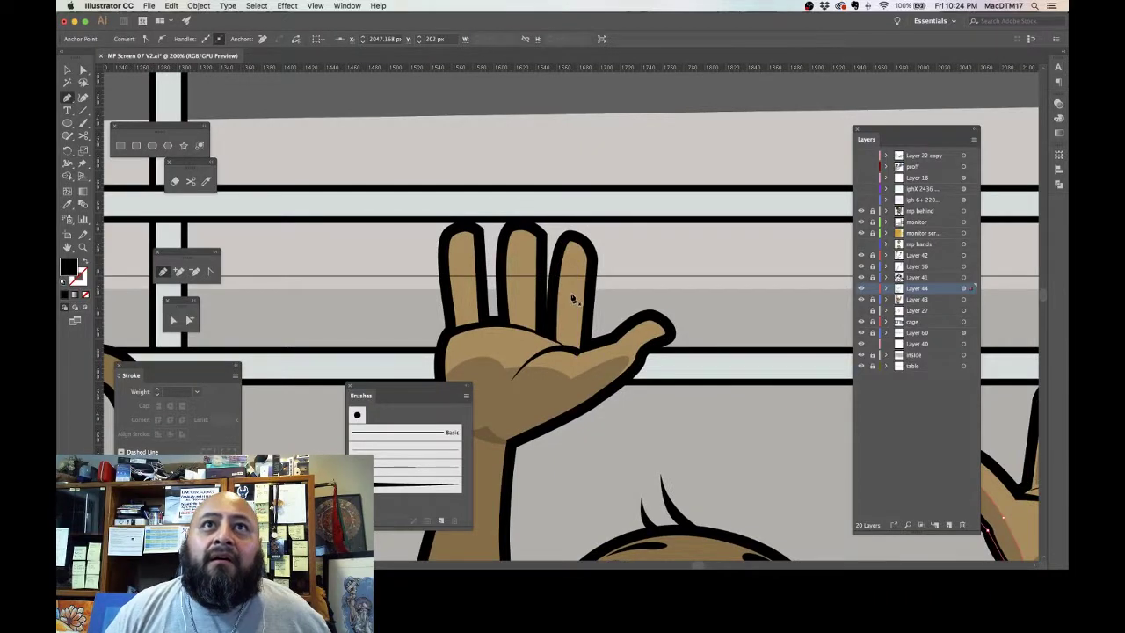
key("super+shift+a")
left_click(582, 351)
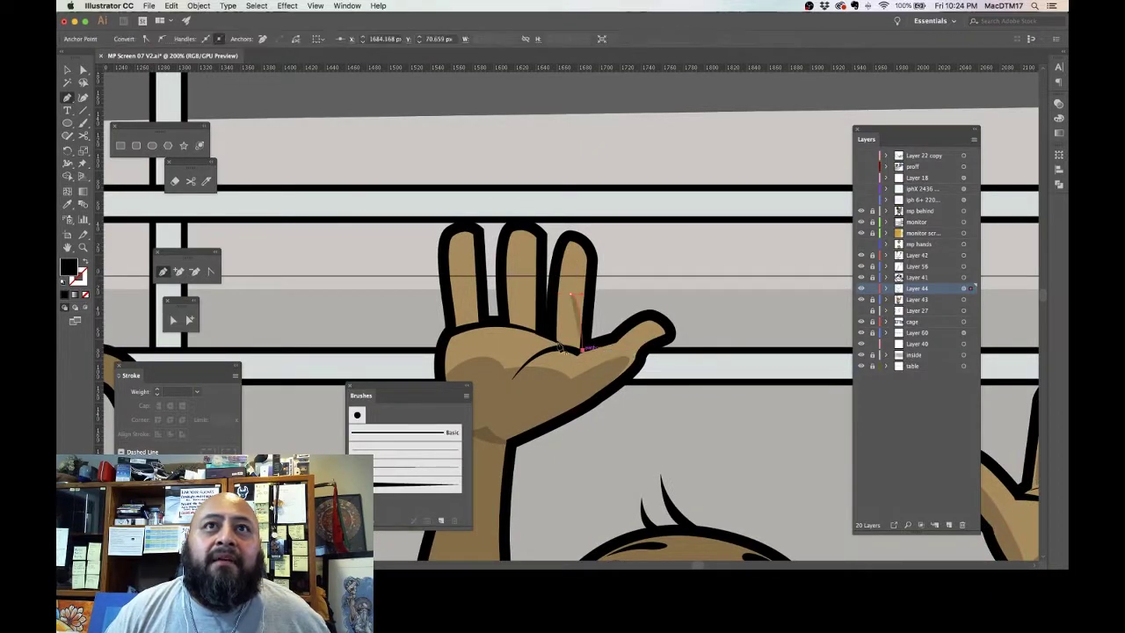
left_click(557, 345)
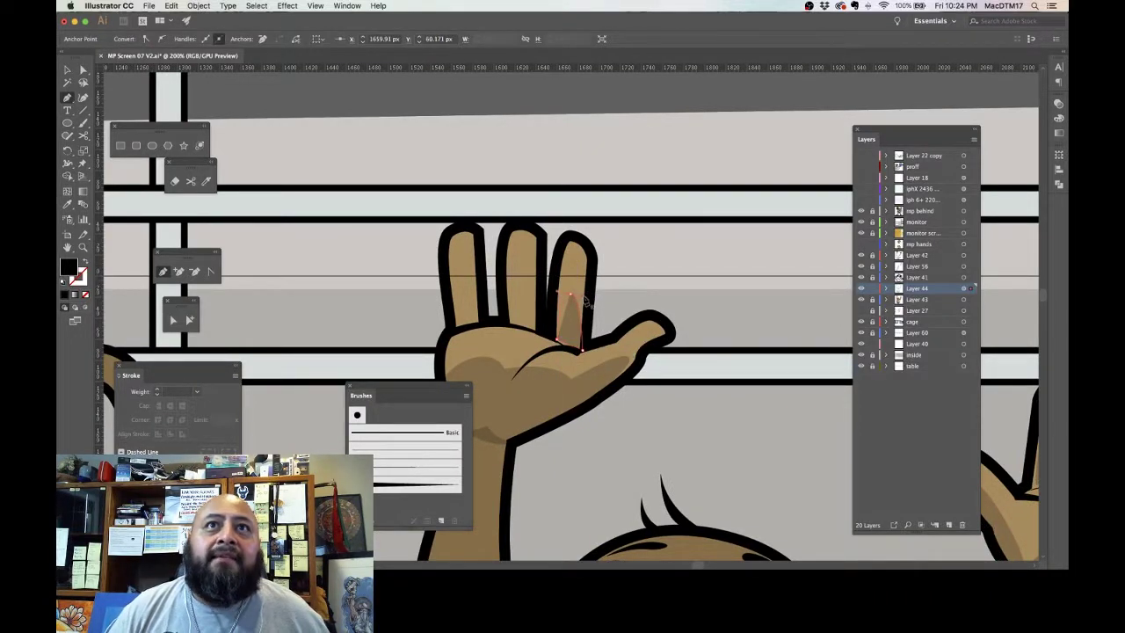
left_click(571, 293)
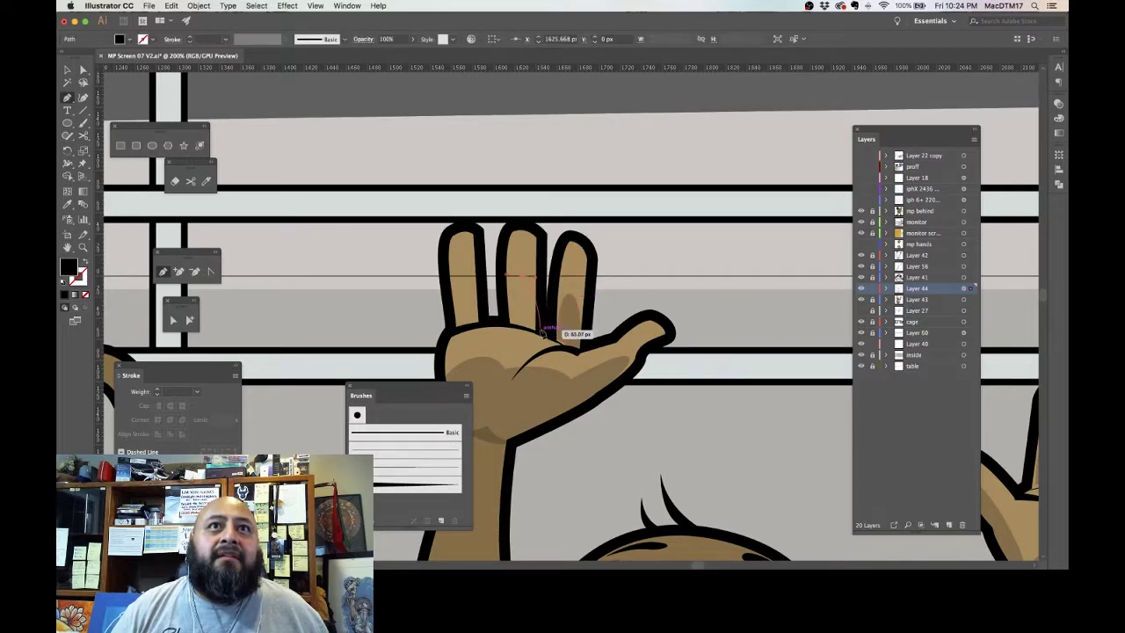
left_click(508, 324)
left_click_drag(522, 276, 537, 279)
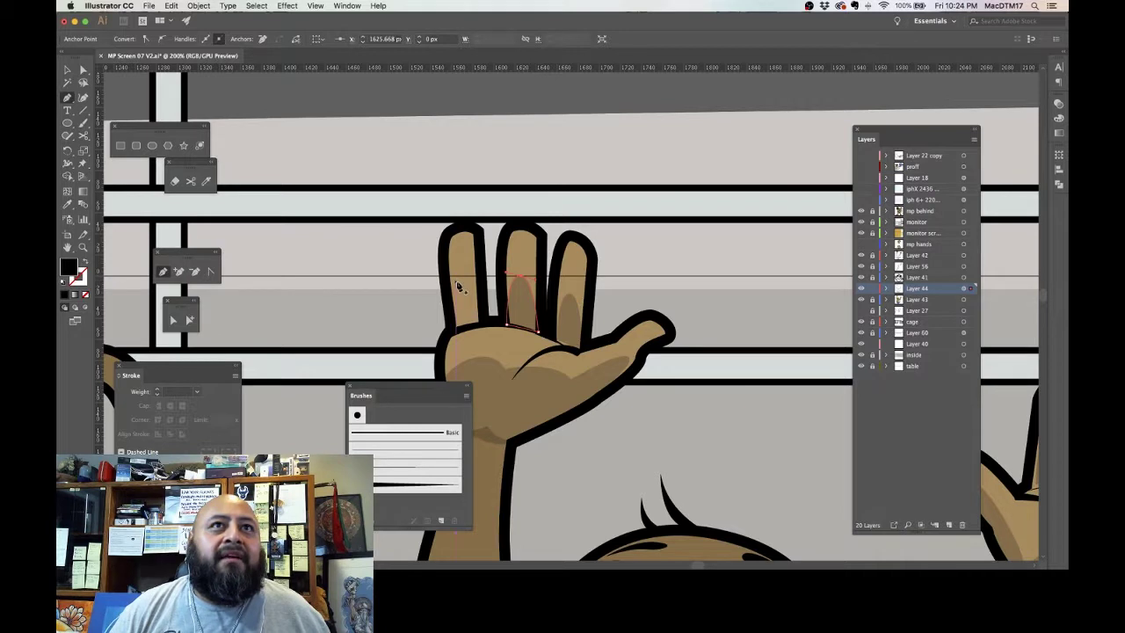
left_click_drag(459, 283, 475, 282)
left_click(483, 325)
left_click(456, 328)
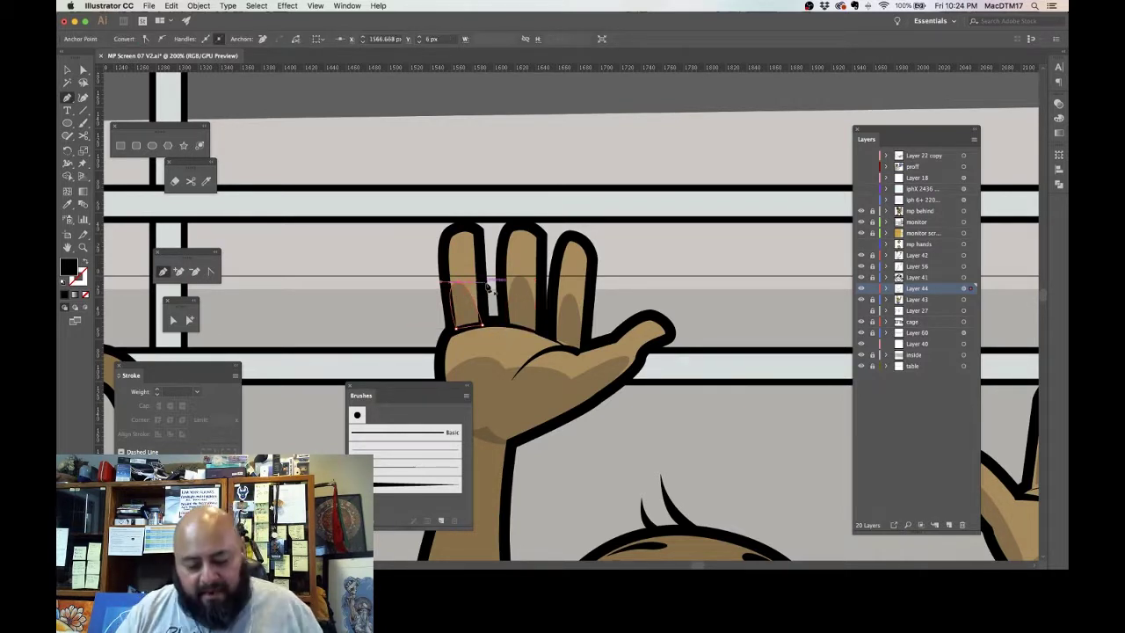
Step: Draw a curved shadow shape under the jumping monkey's mouth, following the chin from cheek to cheek
key("super+minus")
key("super+minus")
key("super+minus")
key("super+minus")
key("super+minus")
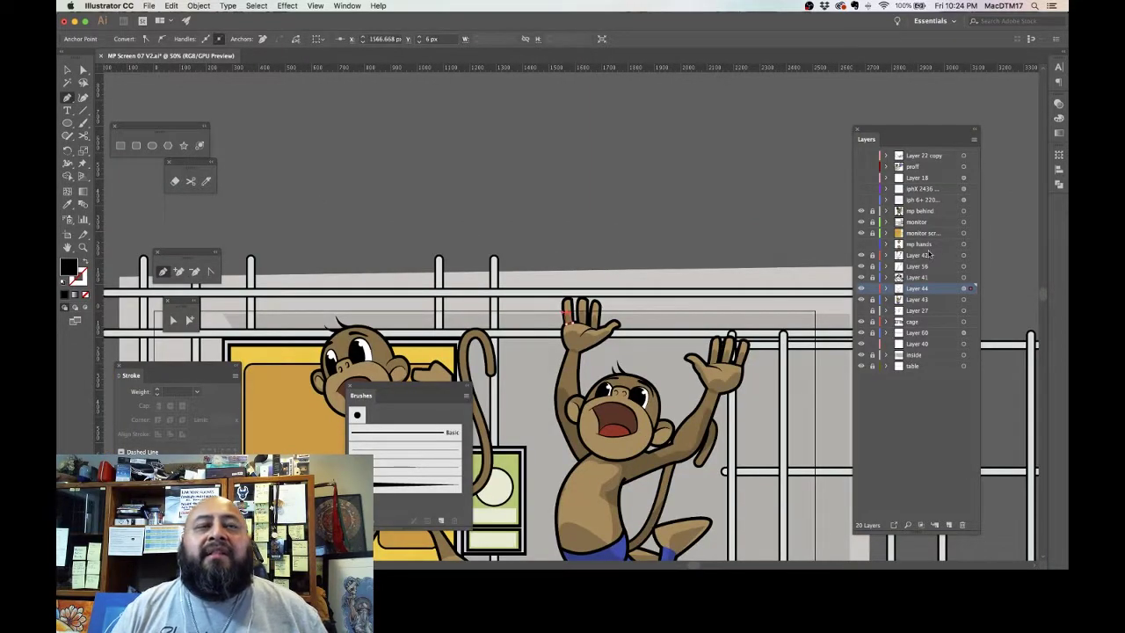
left_click_drag(730, 321, 670, 226)
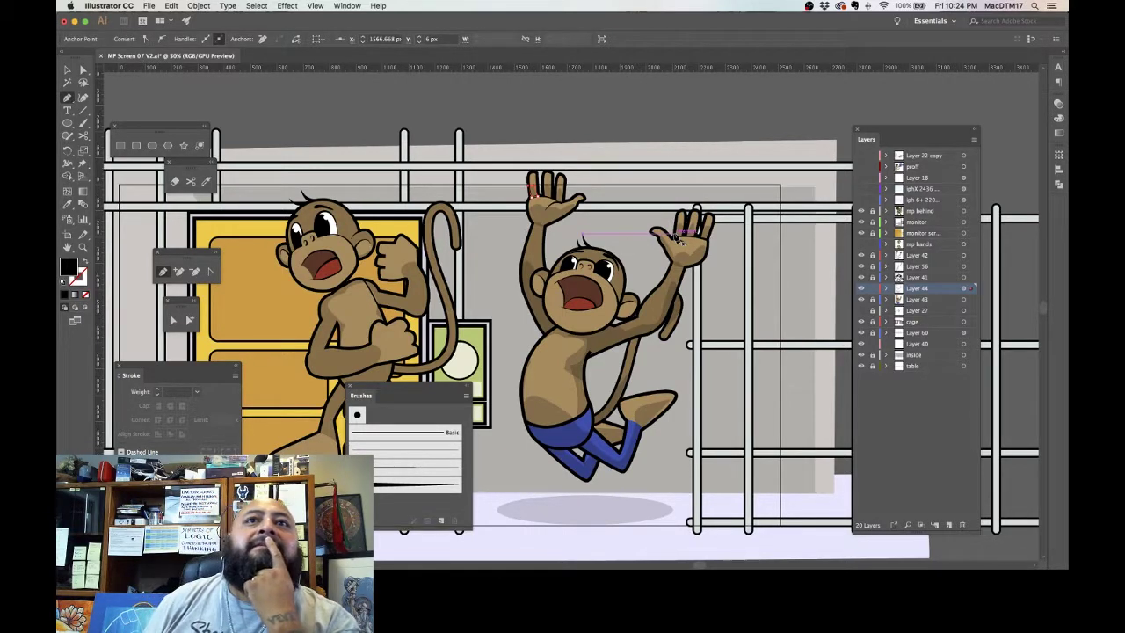
key("super+equal")
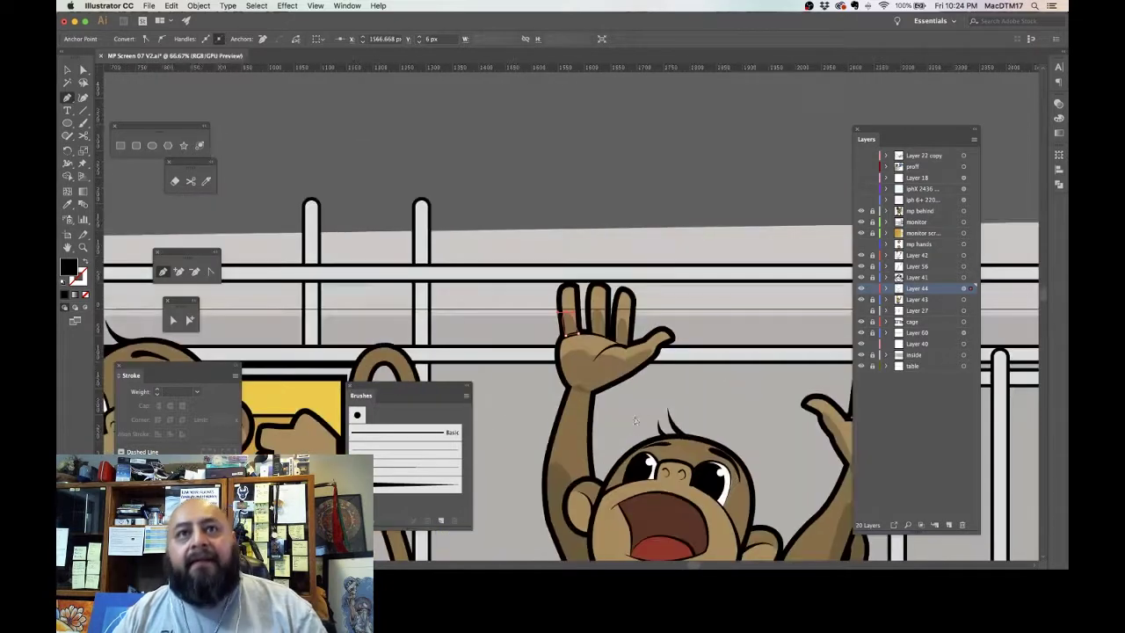
key("super+equal")
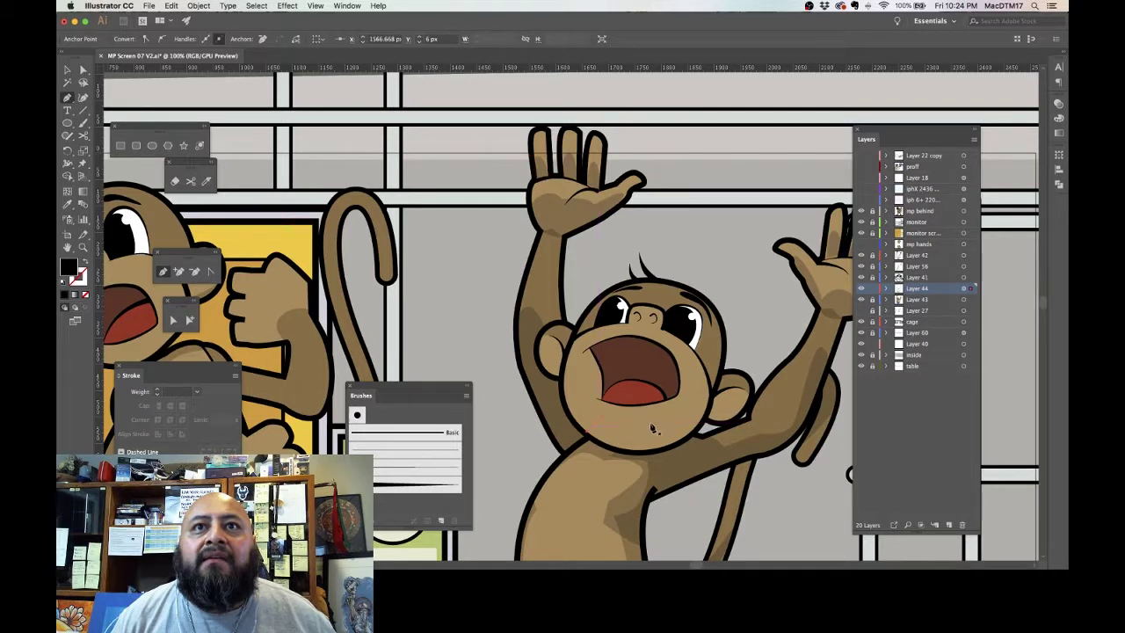
mouse_move(669, 438)
left_mouse_down()
mouse_move(682, 445)
mouse_move(612, 453)
mouse_move(580, 430)
mouse_move(571, 402)
mouse_move(603, 432)
left_mouse_up()
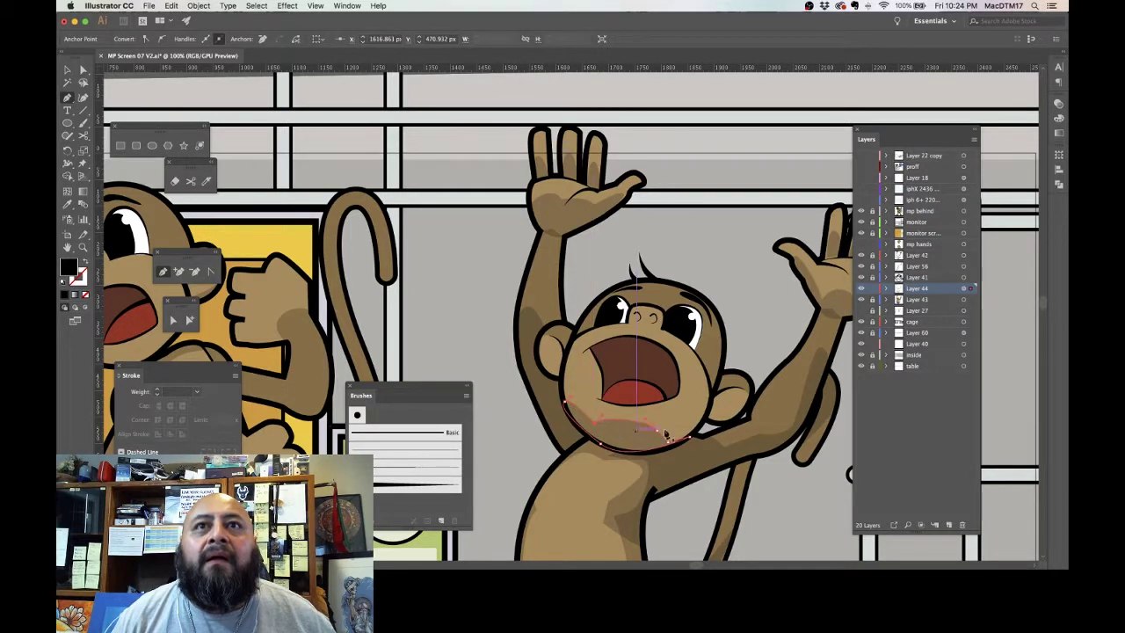
Step: Draw shadow shapes on the jumping monkey's two ears, following their outer curves
mouse_move(714, 410)
left_mouse_down()
mouse_move(746, 416)
mouse_move(727, 422)
mouse_move(713, 410)
left_mouse_up()
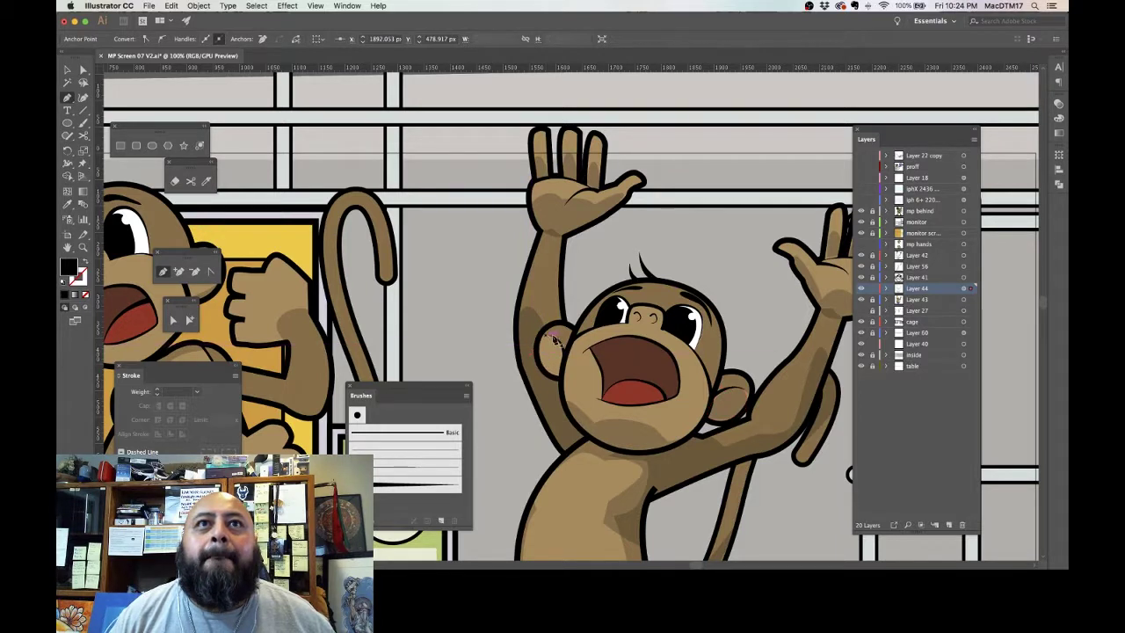
mouse_move(554, 339)
left_mouse_down()
mouse_move(573, 373)
mouse_move(563, 356)
mouse_move(563, 385)
mouse_move(569, 362)
mouse_move(544, 335)
left_mouse_up()
left_click(559, 378)
left_click_drag(547, 324, 548, 322)
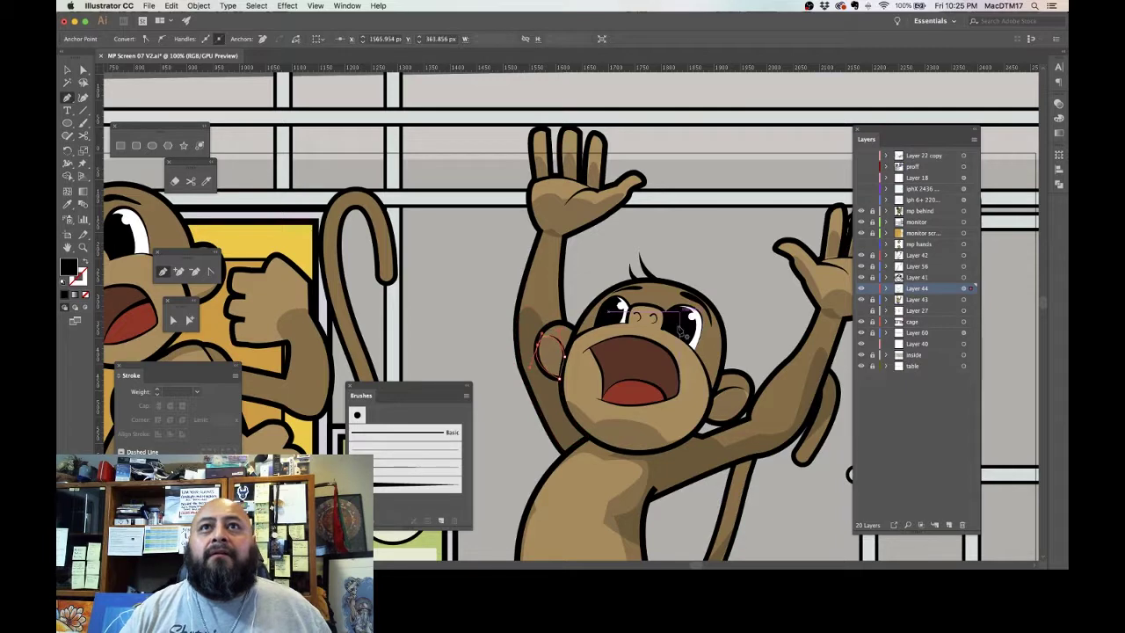
Step: Draw a small shadow on the nose and a narrow shadow along the side of the head beside the ear
left_click_drag(647, 323, 702, 332)
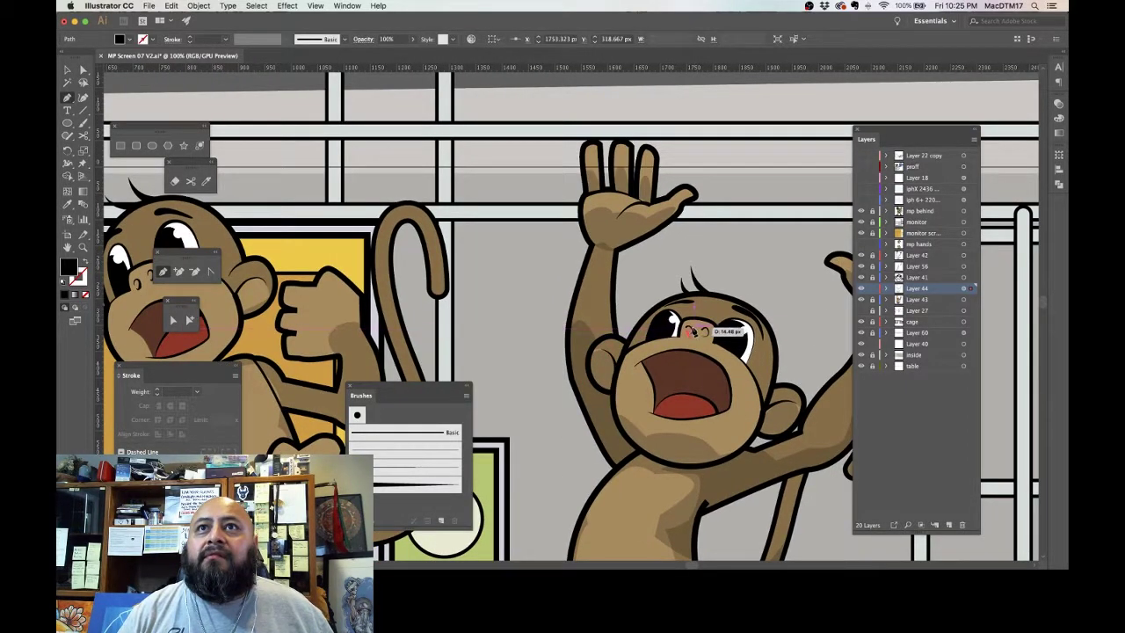
left_click(708, 332)
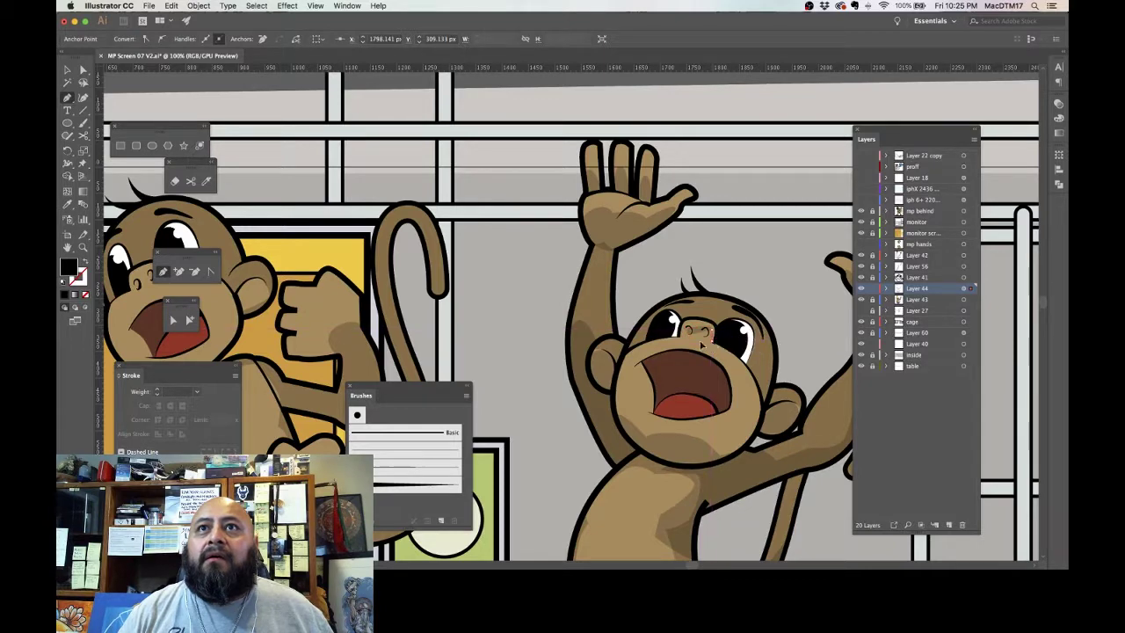
left_click_drag(691, 422, 625, 397)
left_click(693, 357)
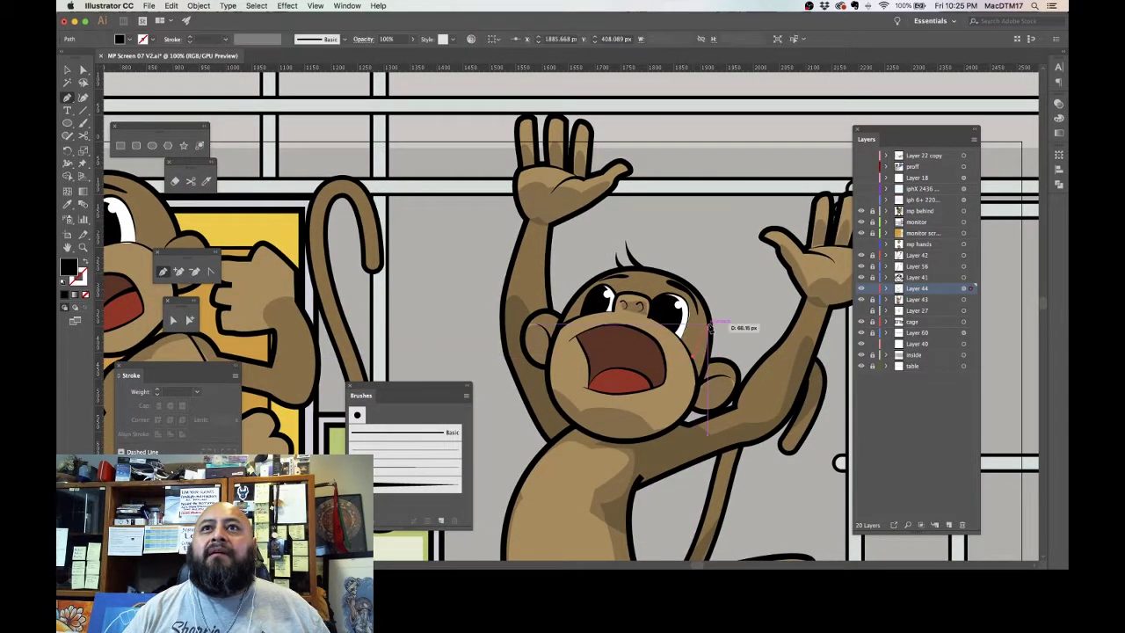
left_click_drag(707, 320, 710, 330)
left_click(702, 379)
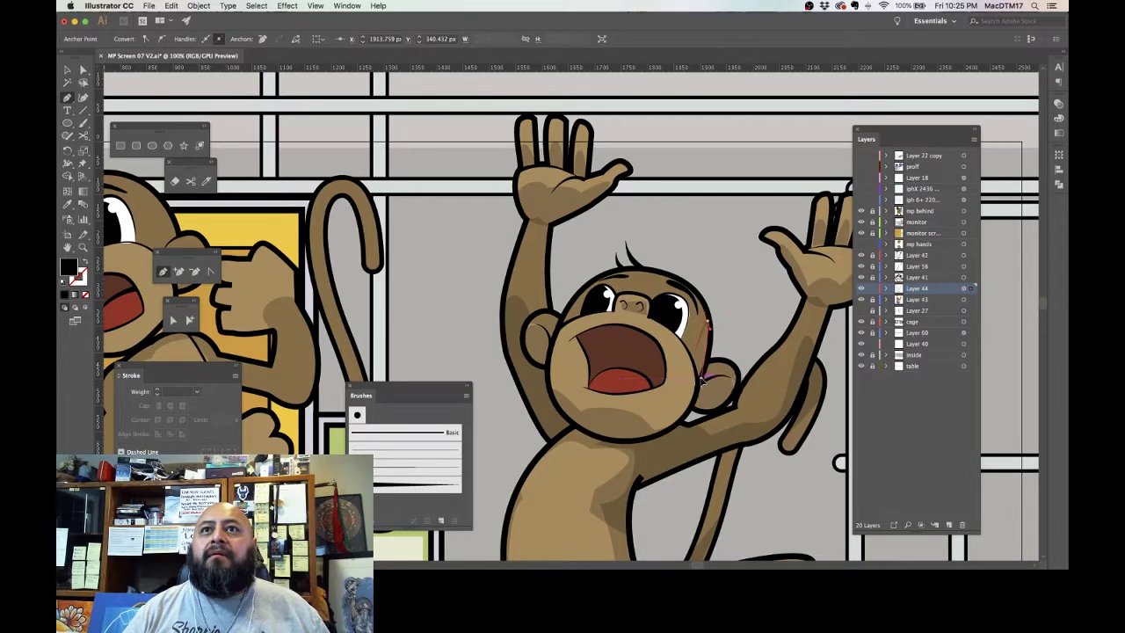
left_click(693, 357)
Step: Draw a curved shadow shape across the lower part of the jumping monkey's tongue
left_click_drag(596, 453, 625, 340)
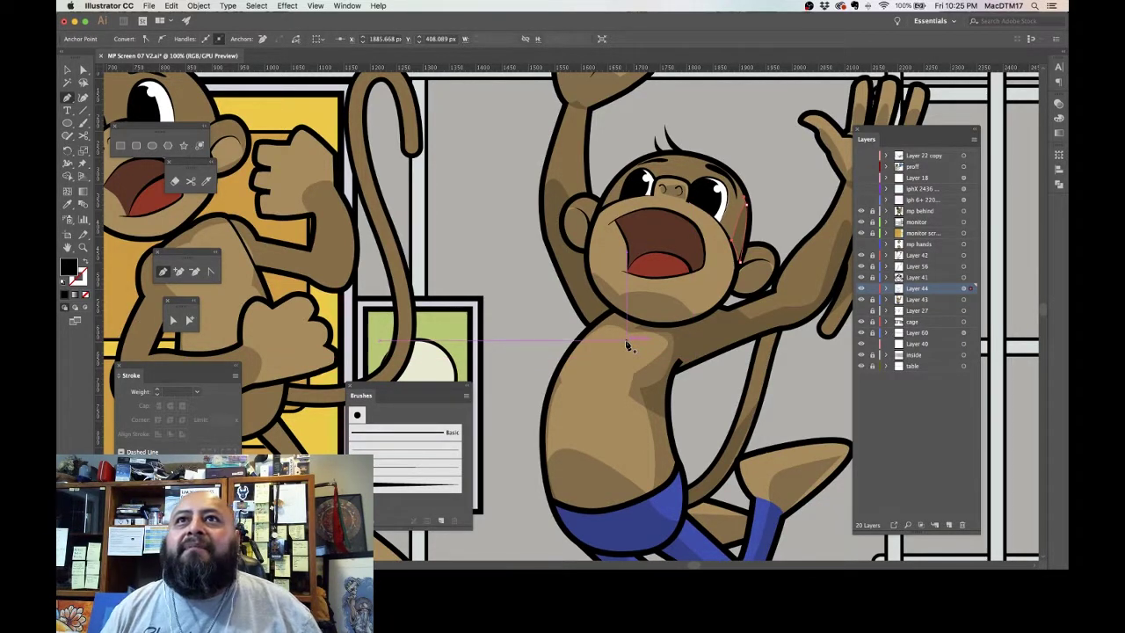
left_click_drag(664, 319, 577, 385)
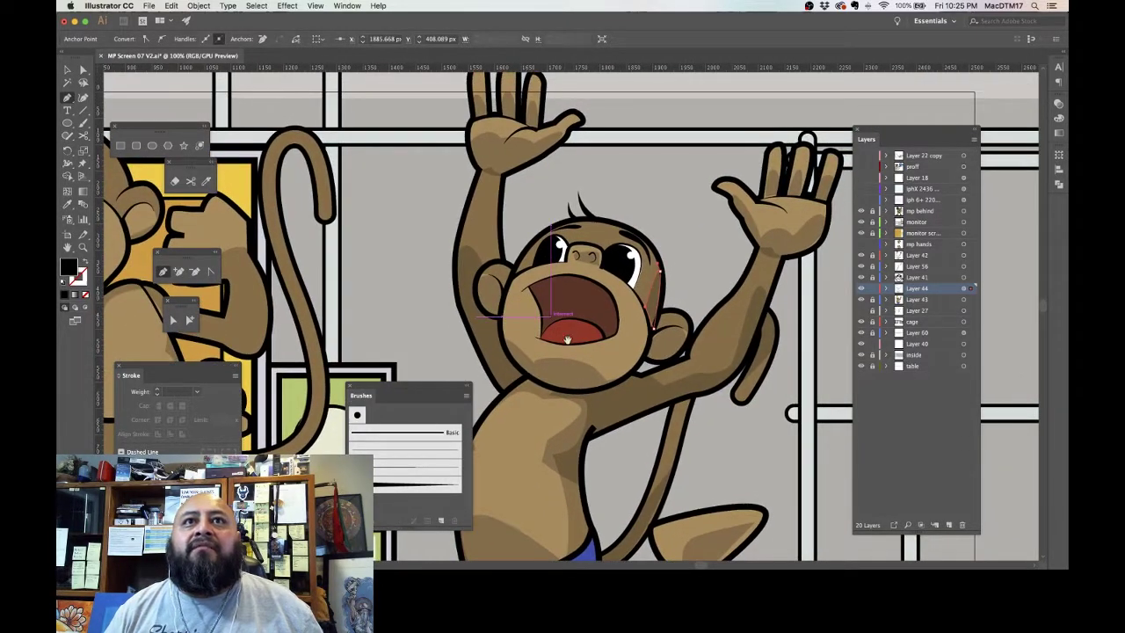
left_click(552, 342)
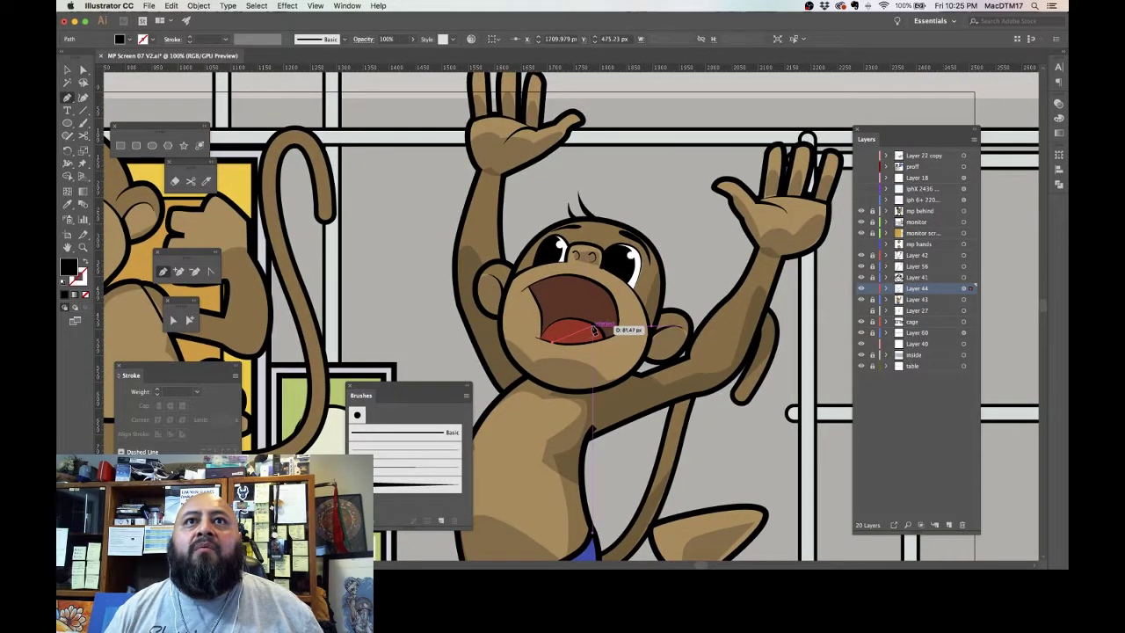
left_click(607, 338)
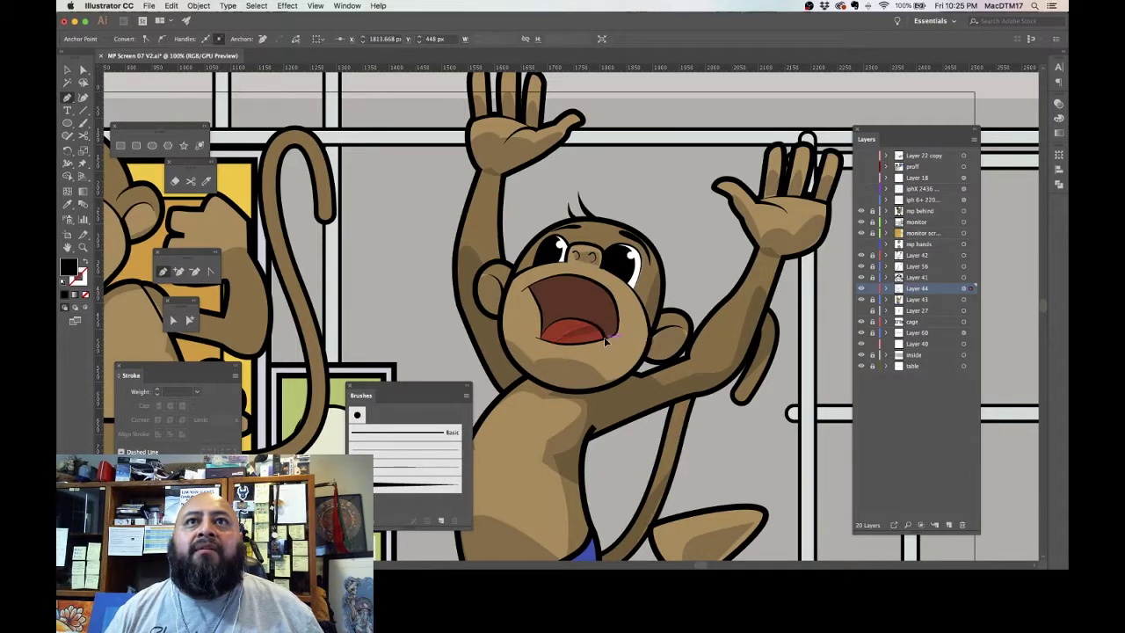
left_click(605, 339)
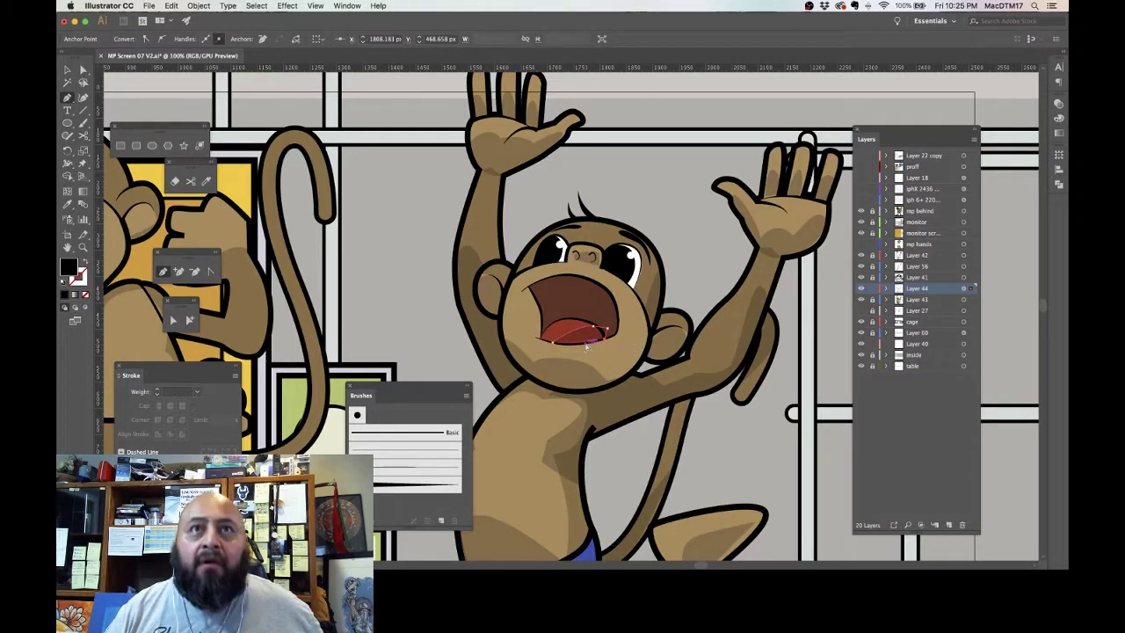
key("super+z")
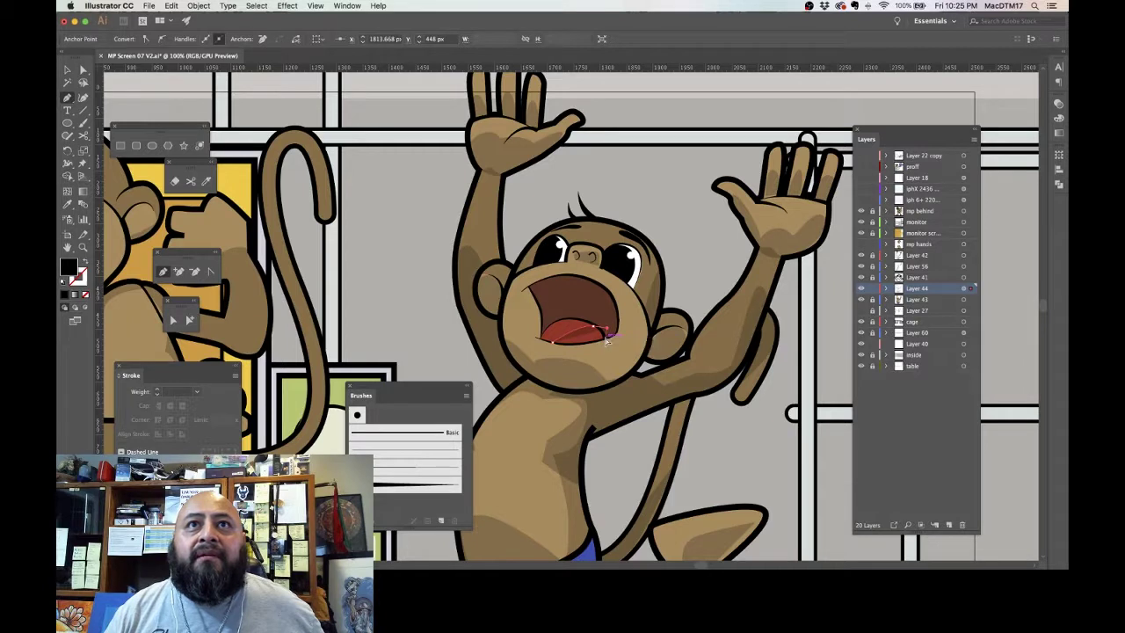
key("super+z")
left_click(606, 339)
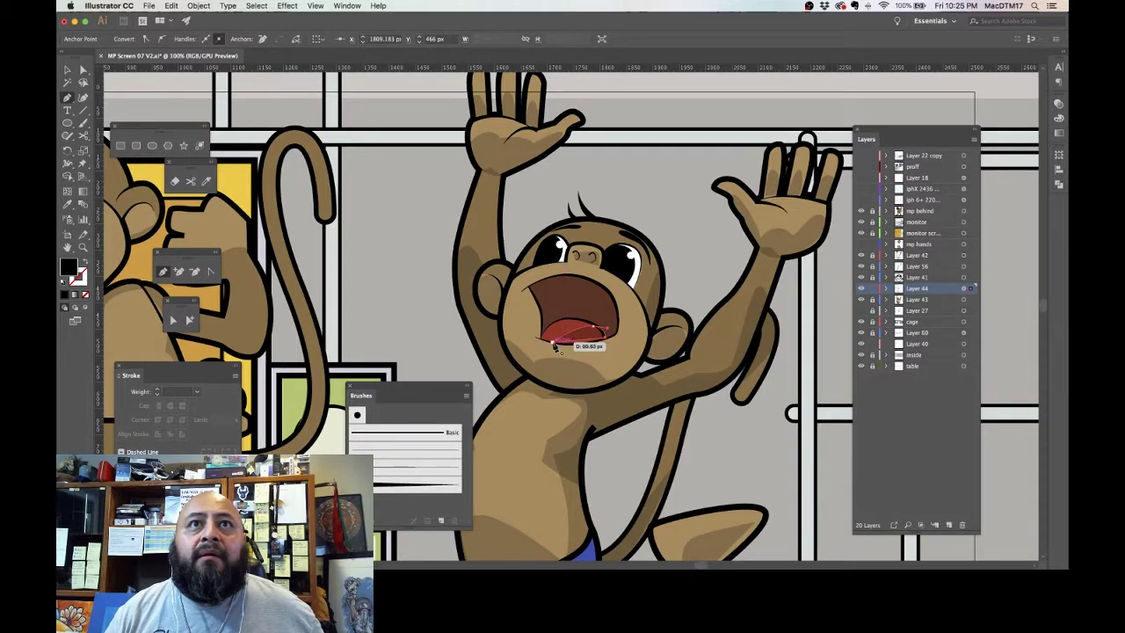
left_click_drag(553, 342, 542, 339)
left_click(543, 338)
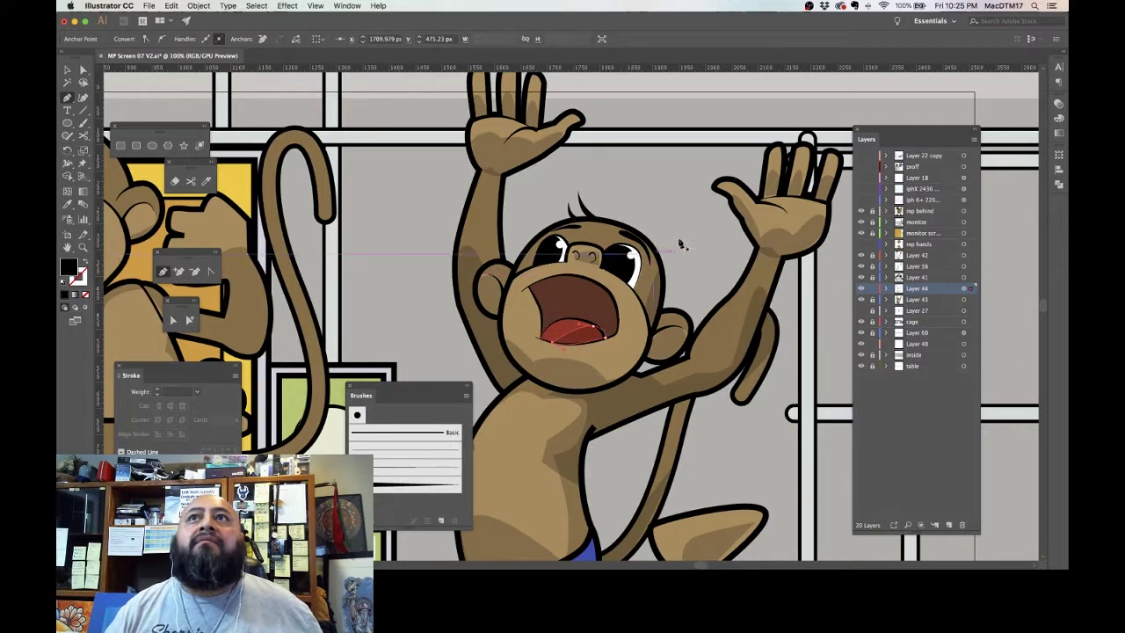
scroll(608, 397, "down", 5)
scroll(608, 398, "left", 3)
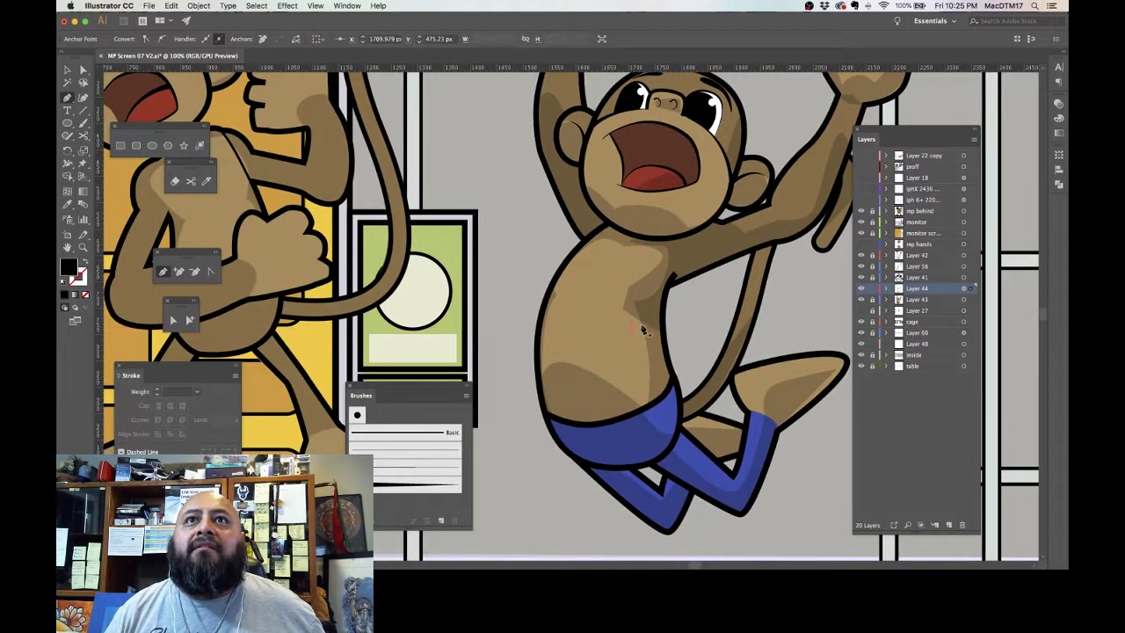
left_click(632, 327)
left_click(660, 326)
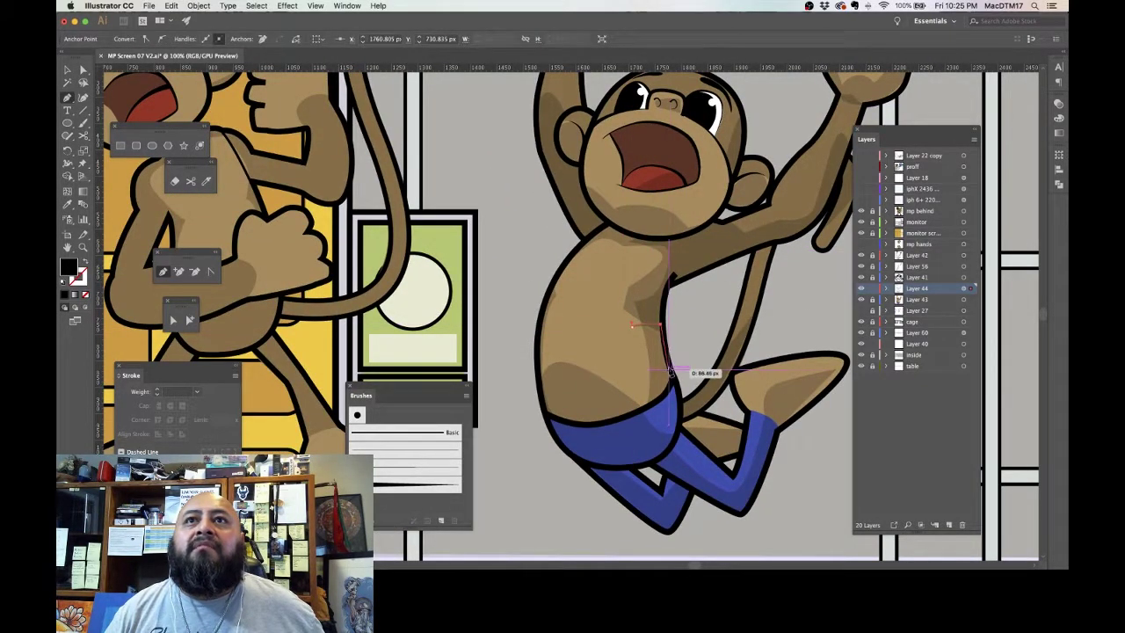
left_click(671, 374)
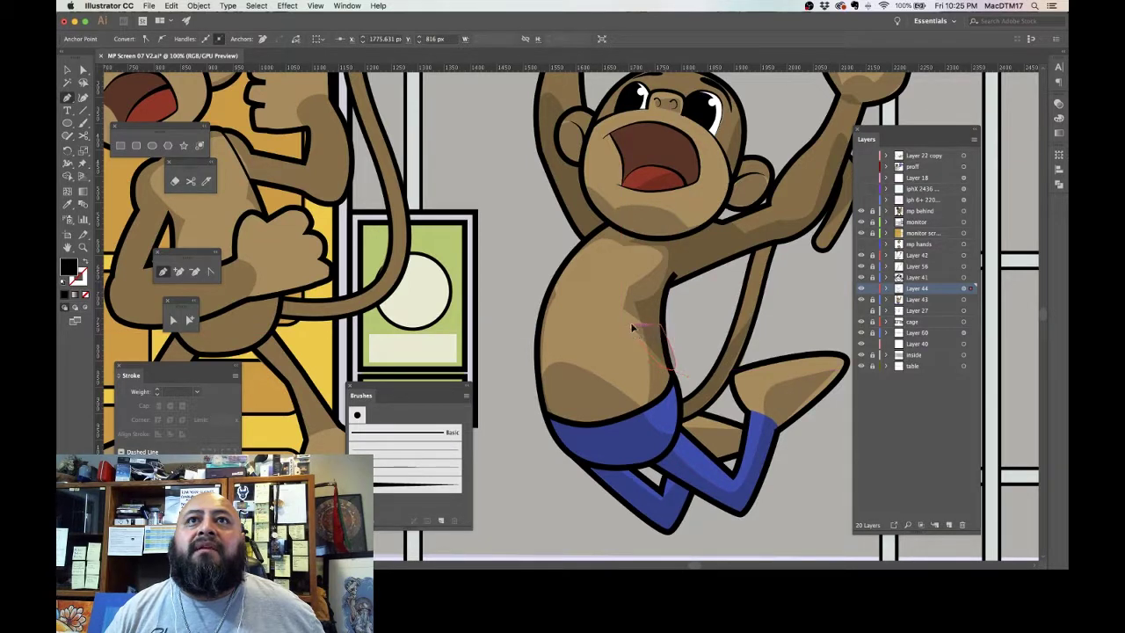
key("super+shift+a")
key("backslash")
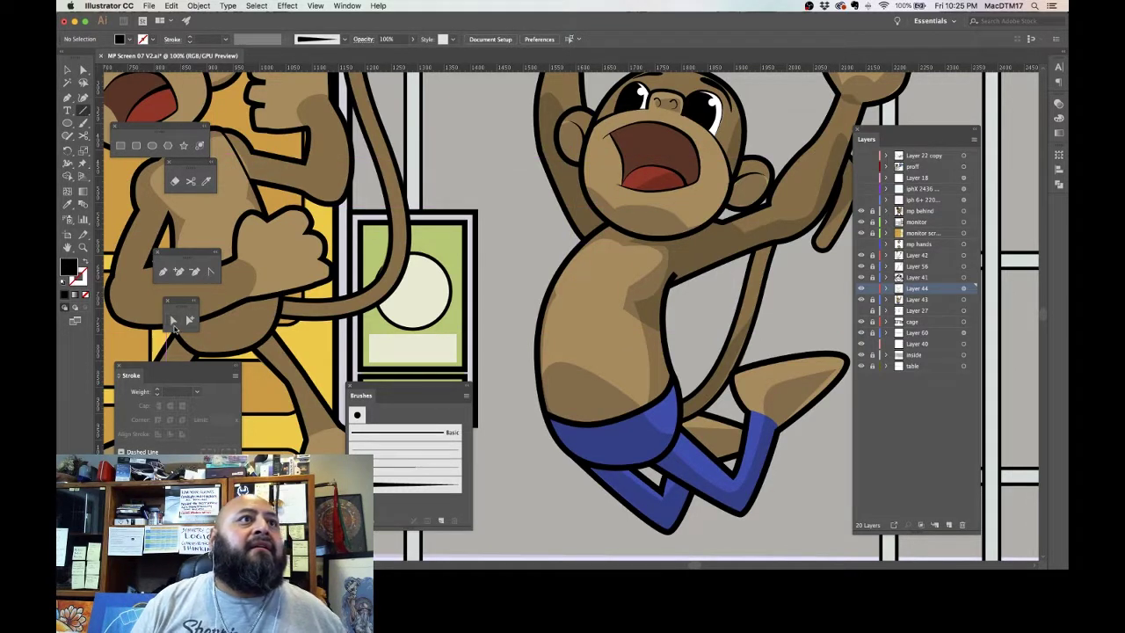
left_click(651, 324)
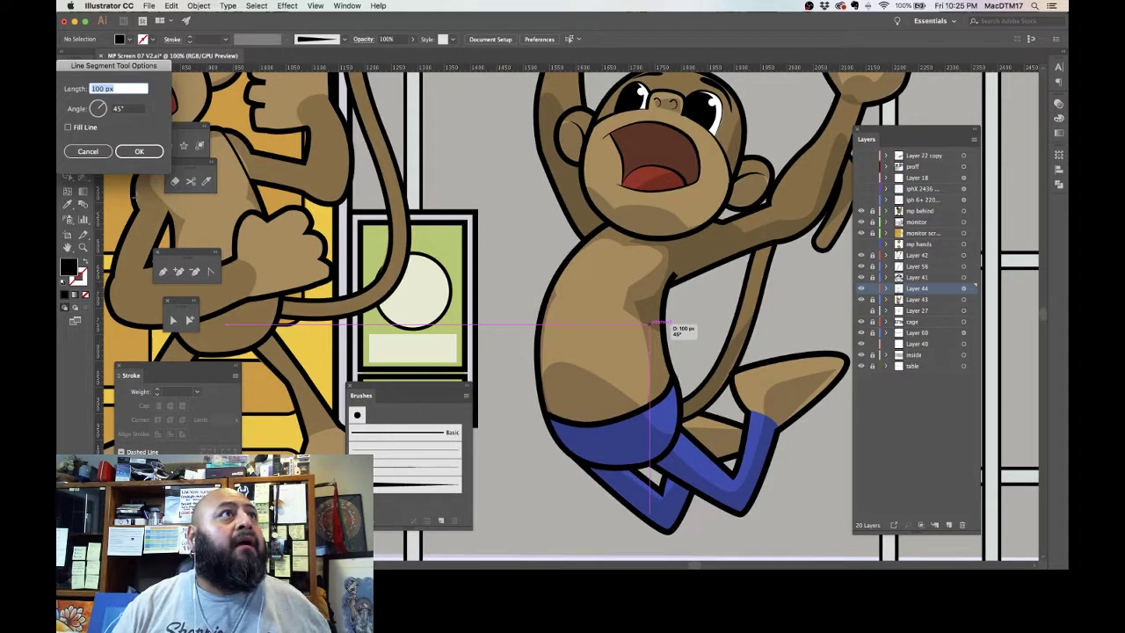
left_click(88, 151)
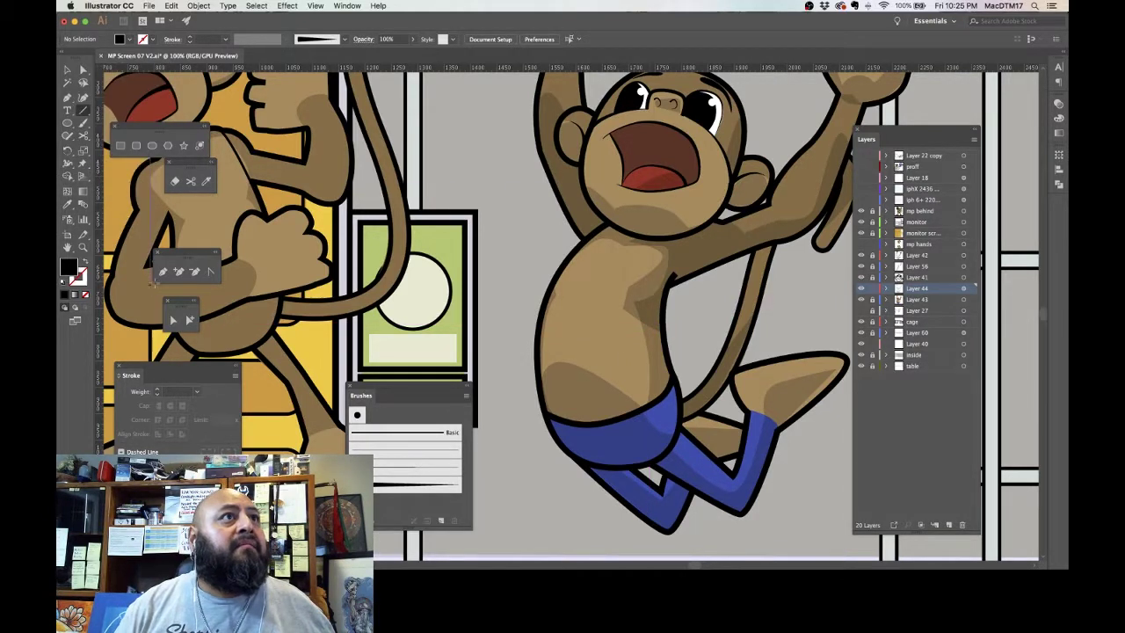
left_click(163, 274)
Step: Extend the underarm shadow shape down the monkey's side by moving its lower anchor points toward the shorts
left_click(172, 319)
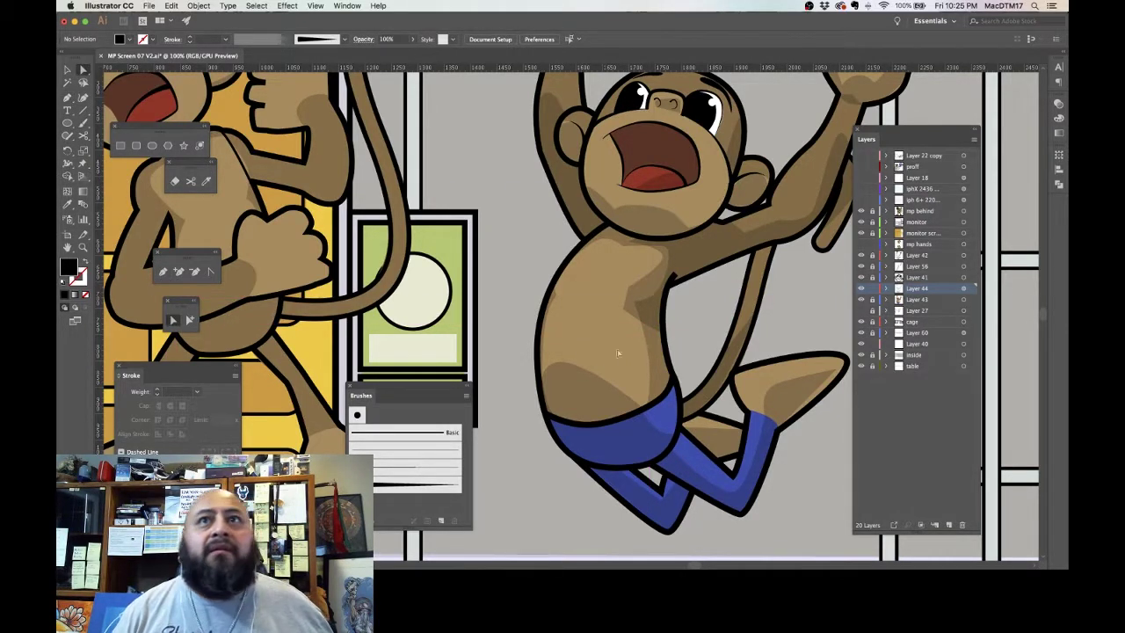
left_click(655, 320)
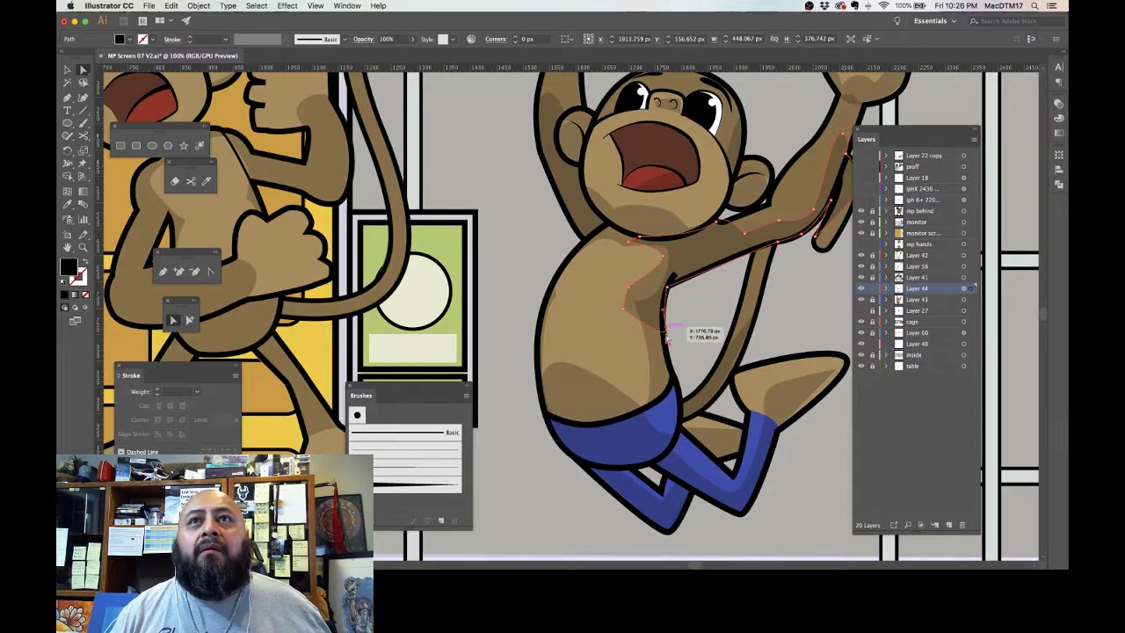
left_click(667, 338)
left_click_drag(667, 338, 639, 352)
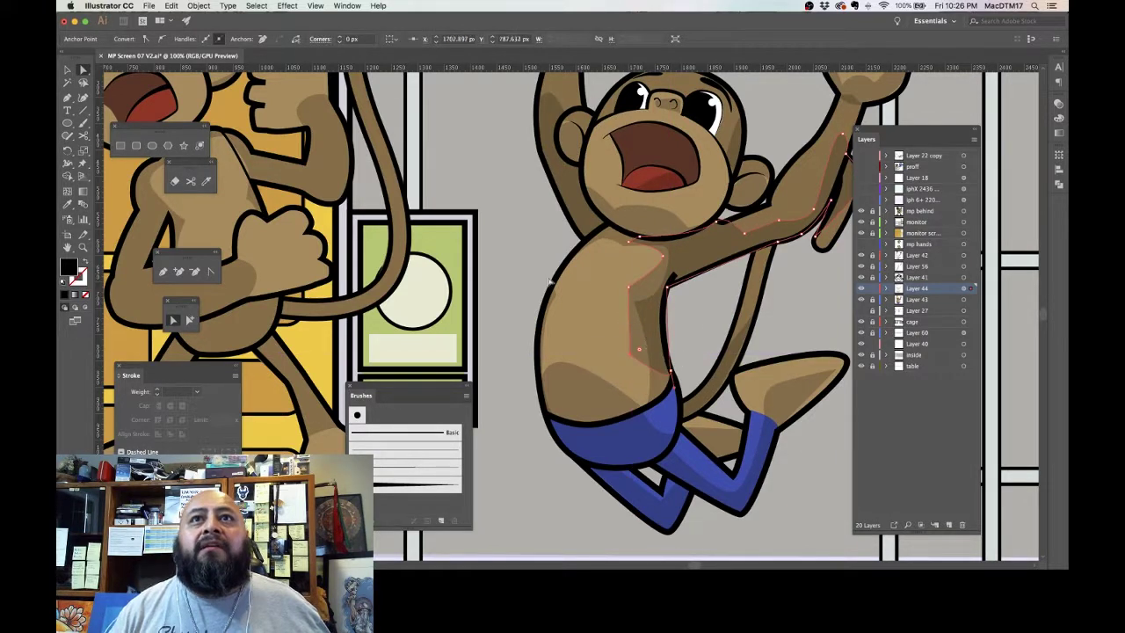
Step: Smooth the extended underarm shadow's inner corner into a curve running down to the waistband
left_click(211, 271)
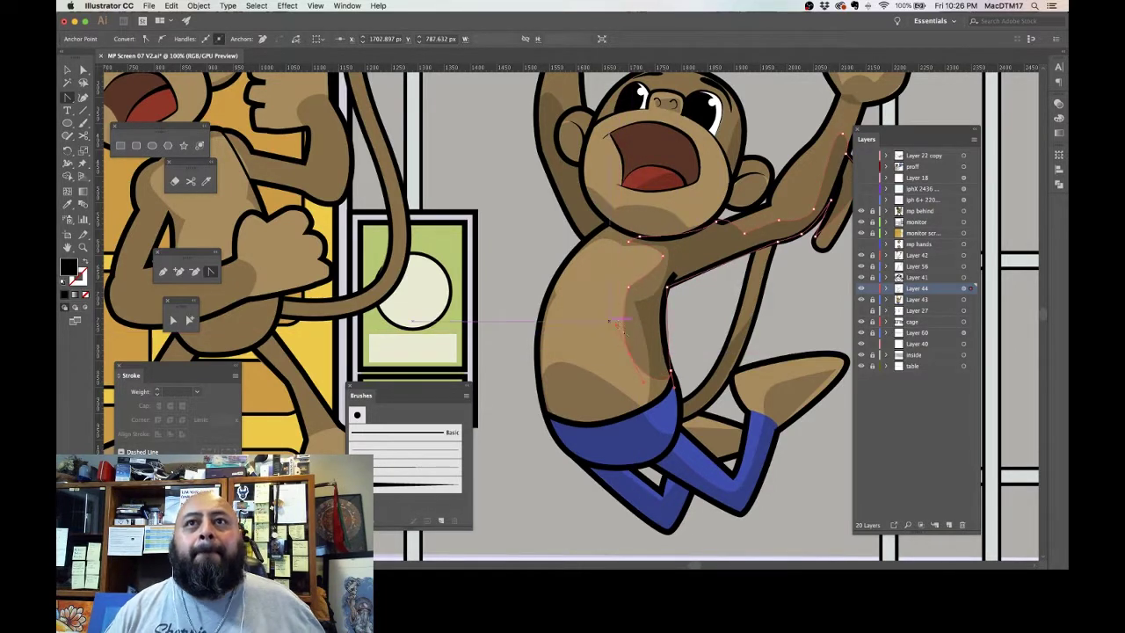
left_click(83, 69)
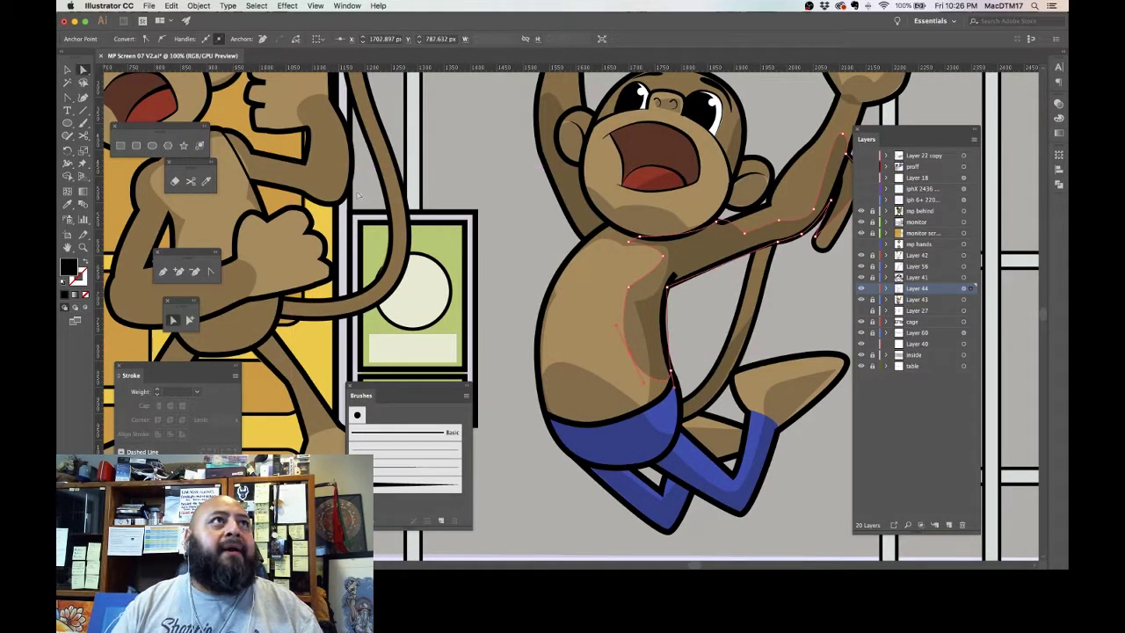
left_click(656, 401)
left_click(647, 364)
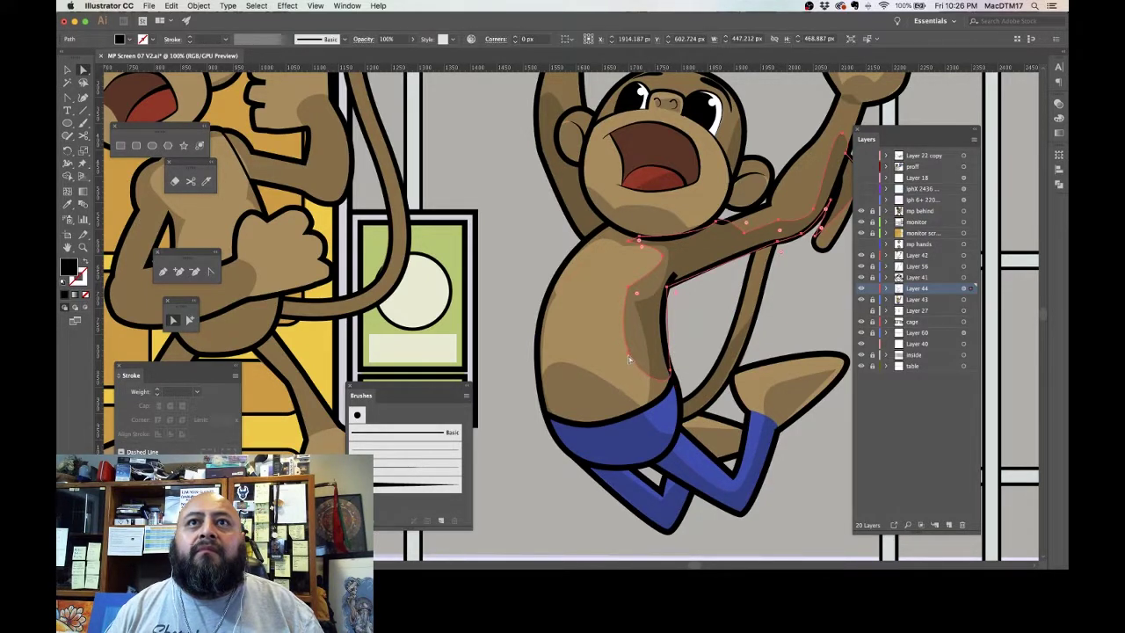
left_click(630, 359)
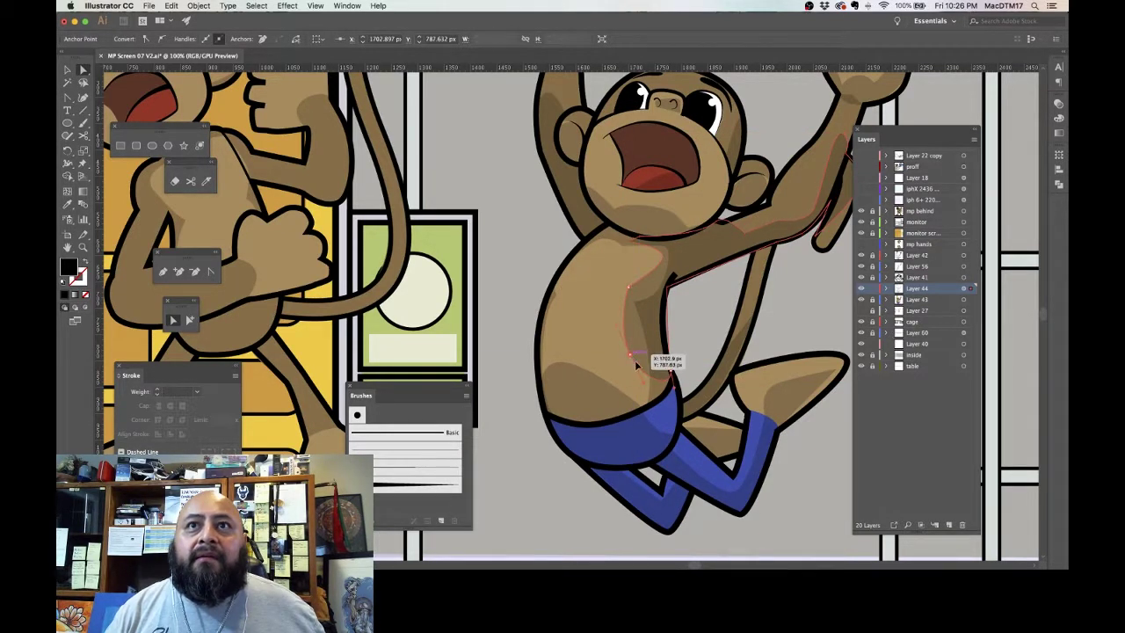
left_click(711, 344)
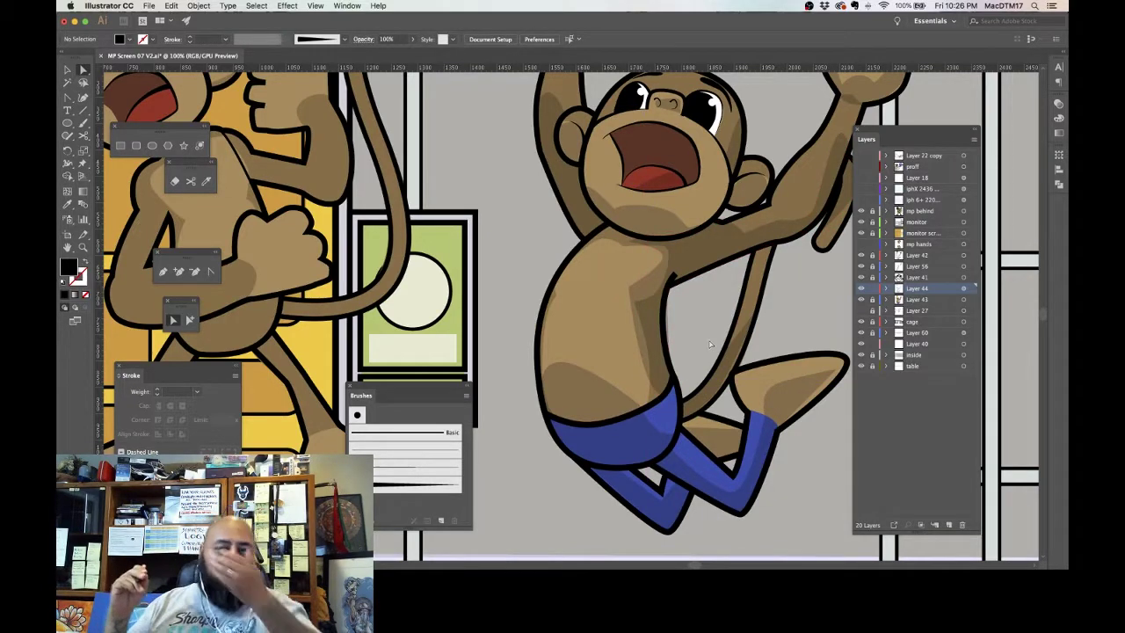
Step: Hide the "mp behind" layer and unlock the layers that hold the jumping monkey
key("super+minus")
key("super+minus")
key("super+minus")
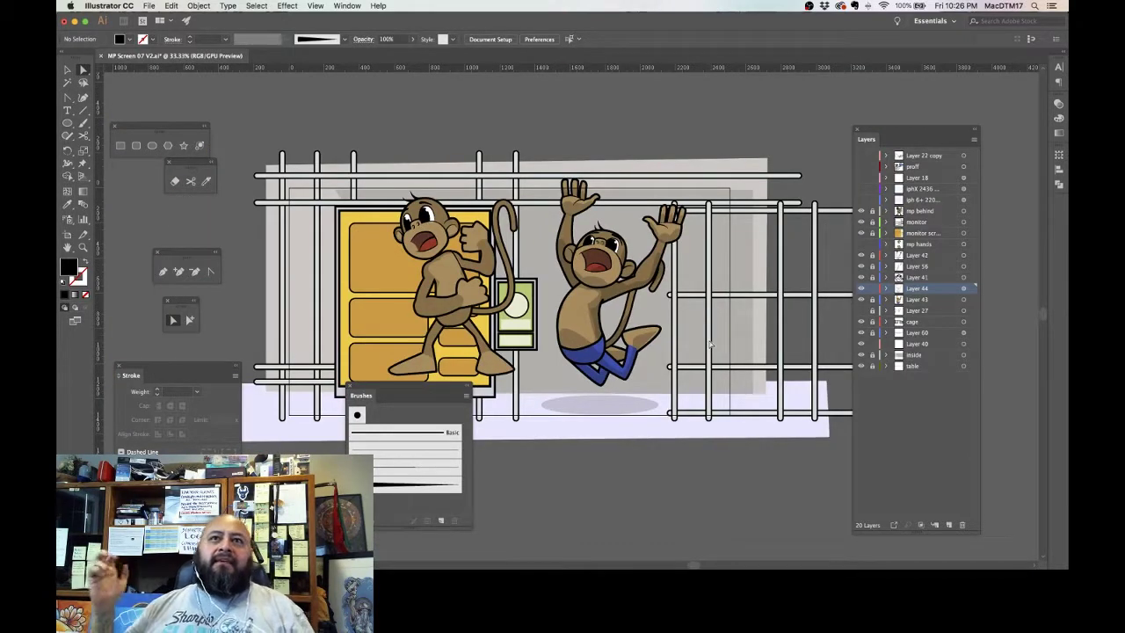
left_click(861, 212)
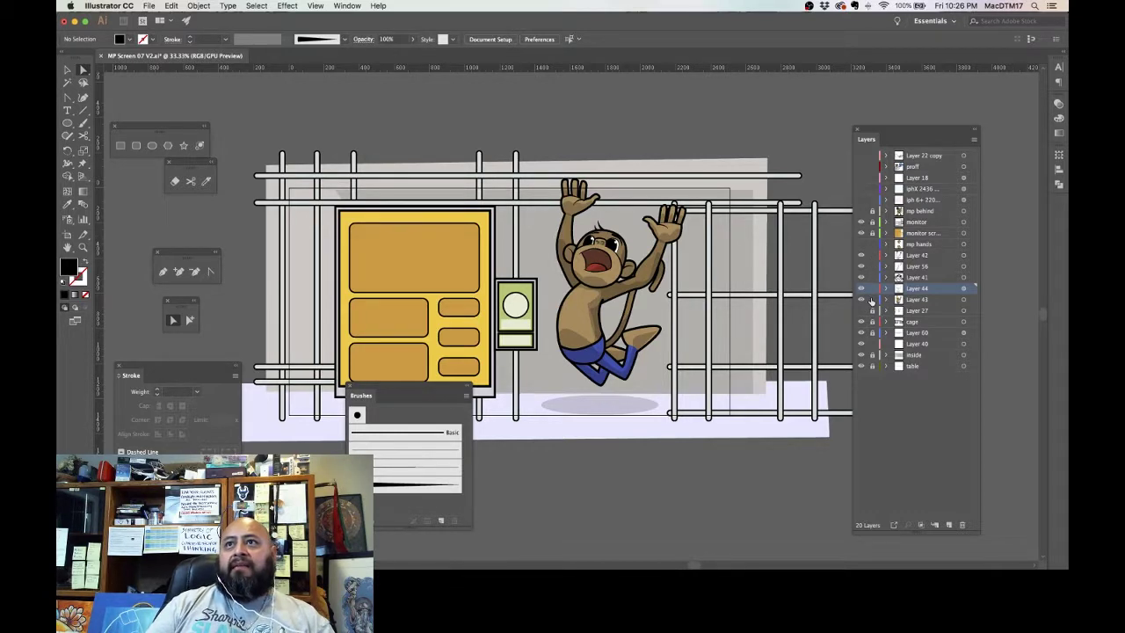
Step: Add a new layer directly above Layer 42
left_click(936, 256)
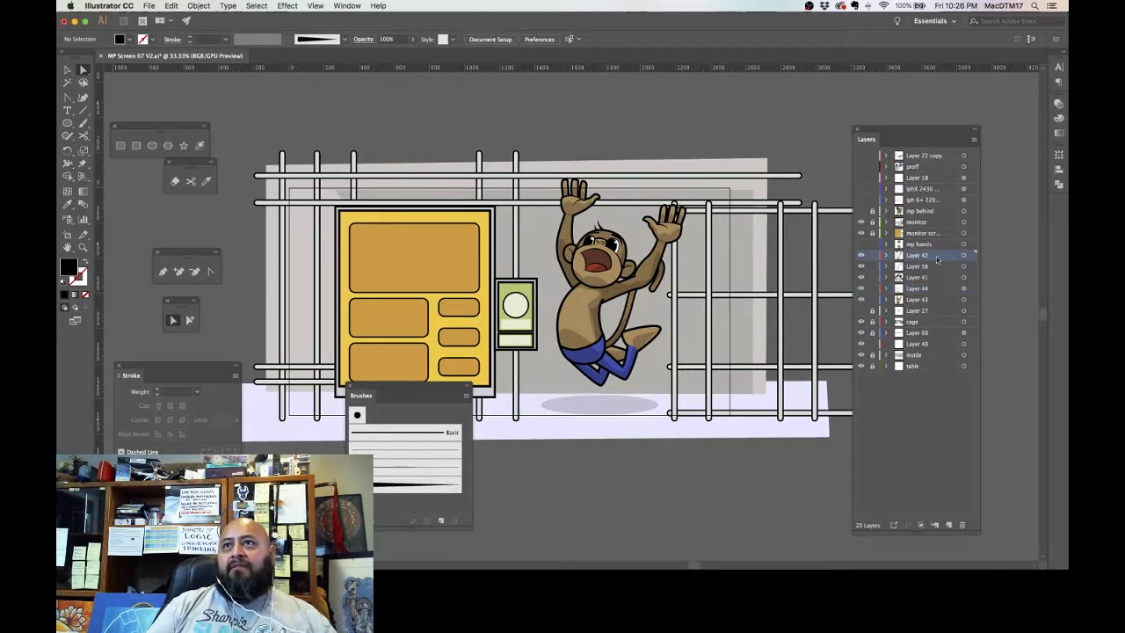
left_click(948, 522)
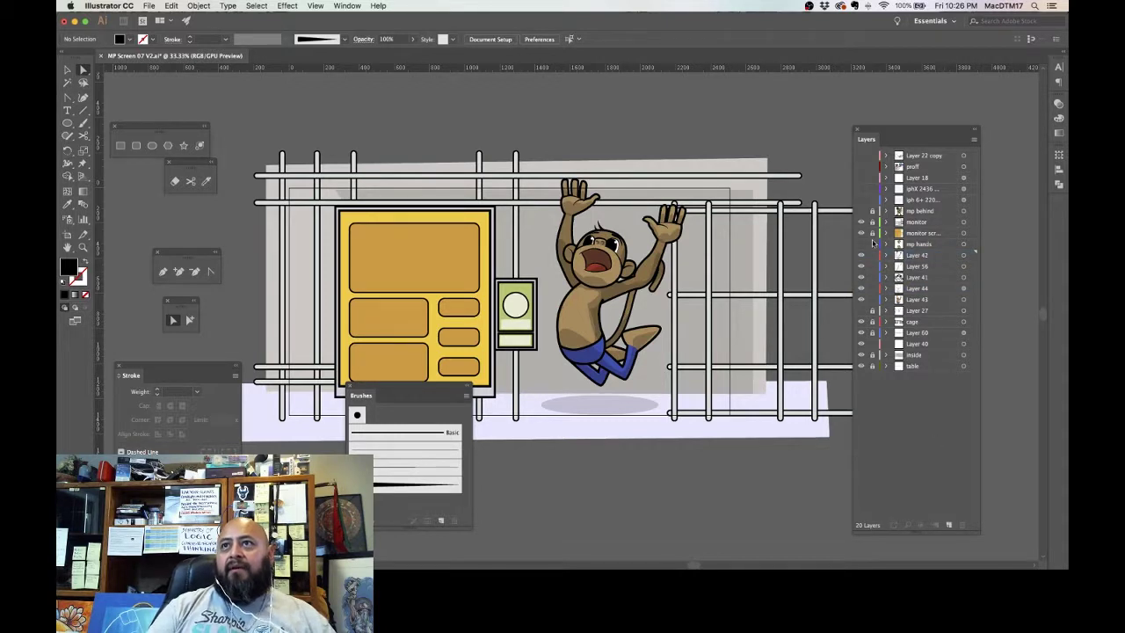
left_click(949, 525)
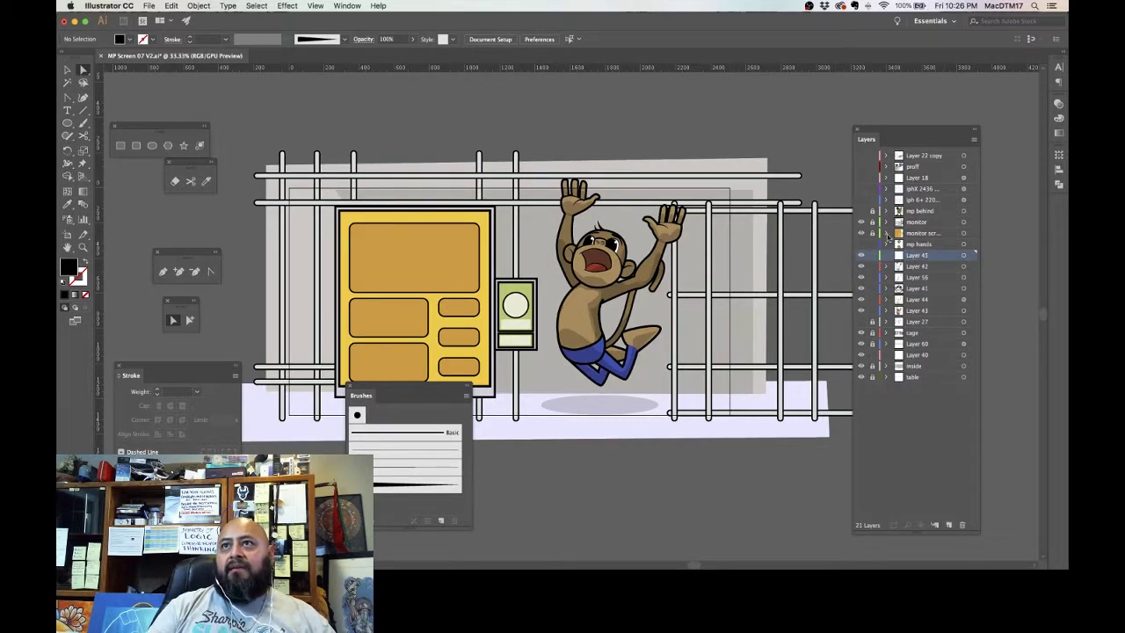
Step: Nest Layers 42, 56, 41, 44 and 43 inside the new layer and rename it "jumping"
left_click(915, 268)
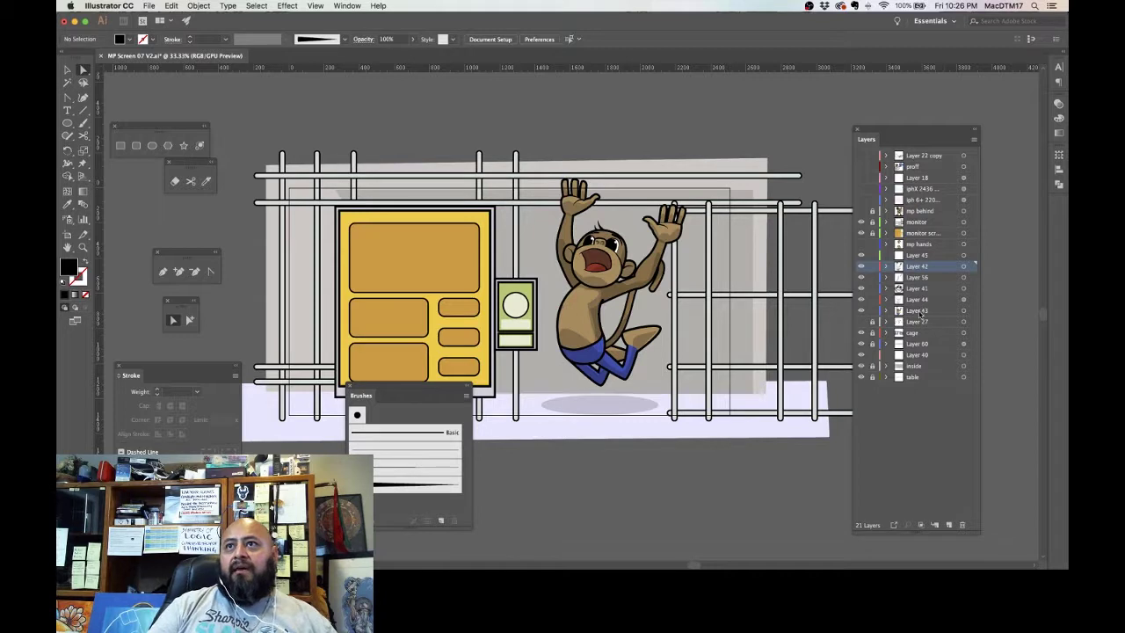
left_click(920, 312, "shift")
left_click_drag(915, 271, 923, 256)
double_click(923, 255)
key("BackSpace")
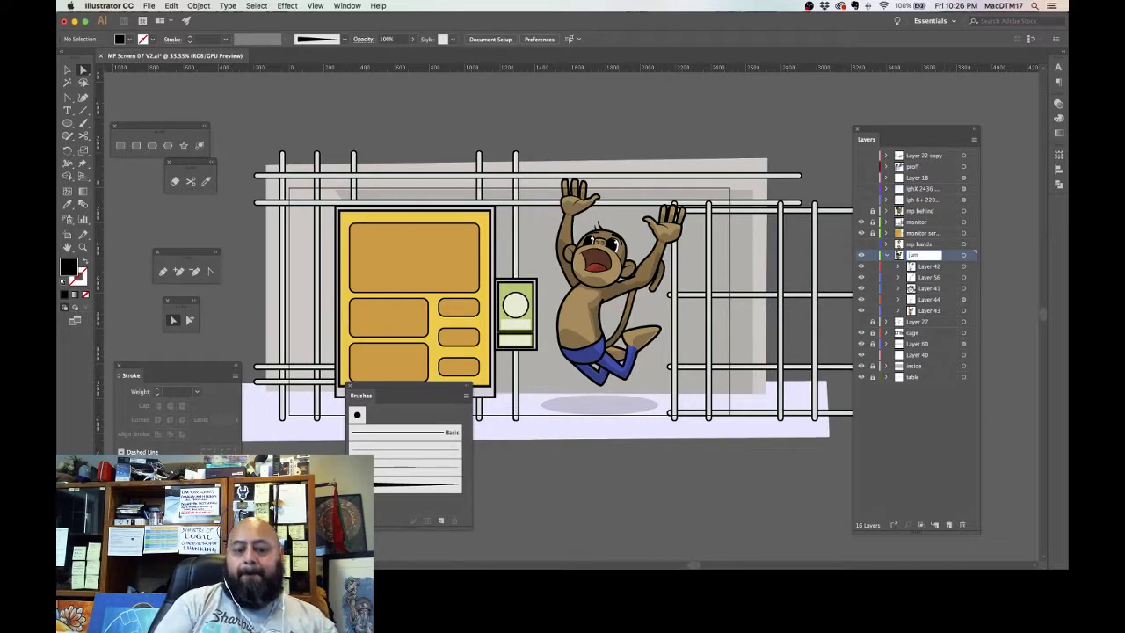
key("Return")
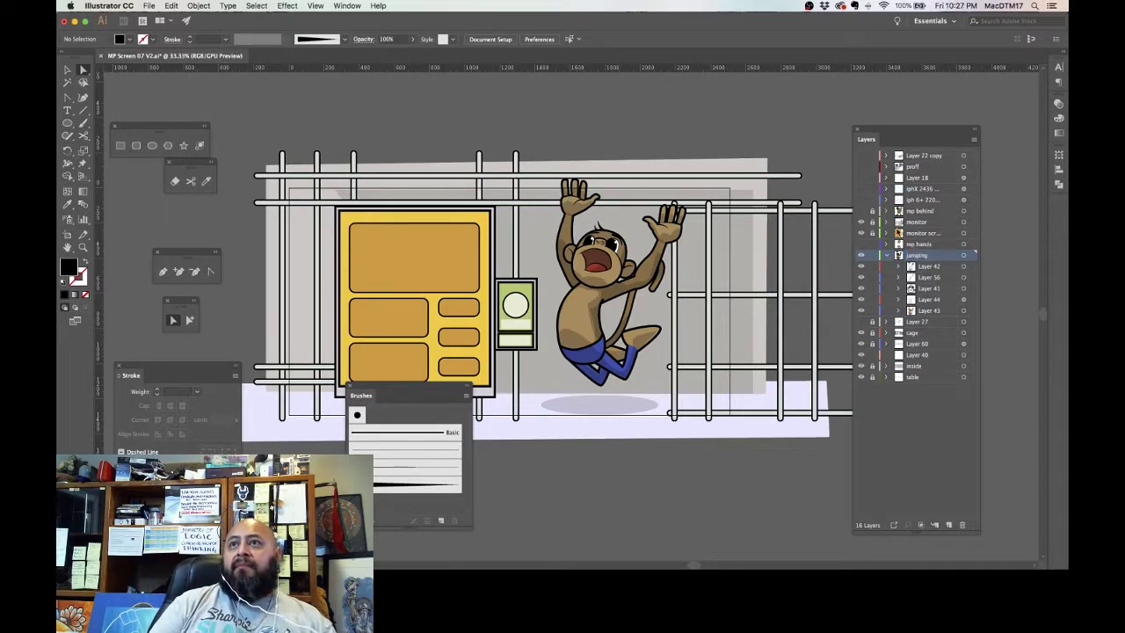
Step: Reposition all artwork on the jumping layer slightly to the left and up above the floor shadow
left_click(964, 255)
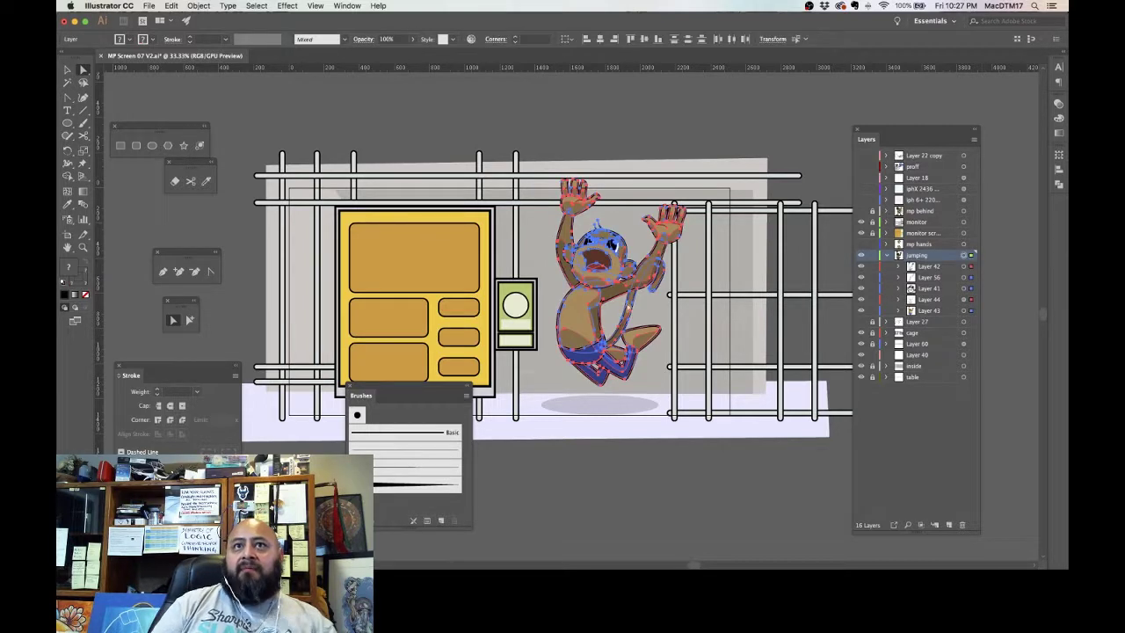
mouse_move(571, 316)
left_mouse_down()
mouse_move(564, 337)
mouse_move(552, 323)
left_mouse_up()
left_click(735, 117)
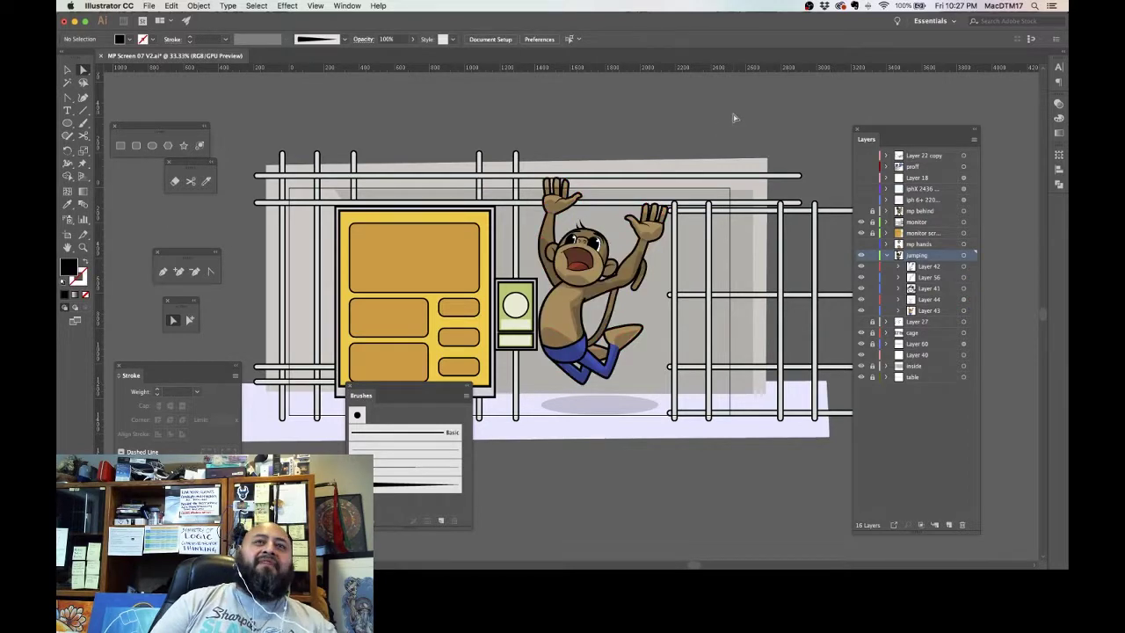
left_click(570, 320)
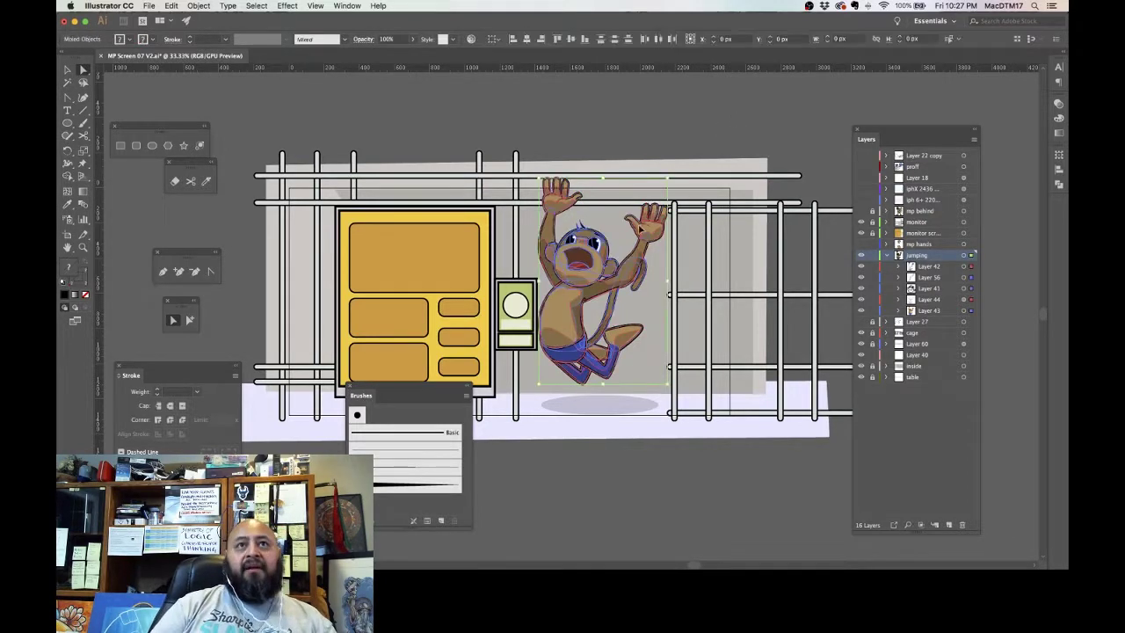
left_click_drag(558, 327, 570, 323)
left_click(744, 123)
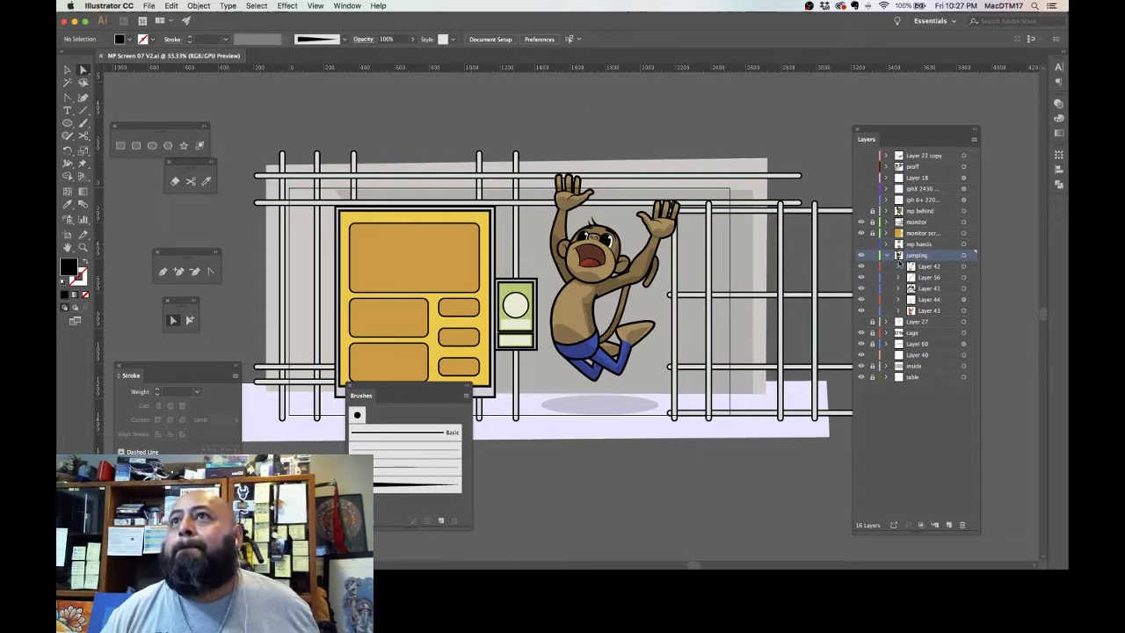
Step: Collapse the jumping layer's sublayers and unlock all remaining locked layers
left_click(887, 255)
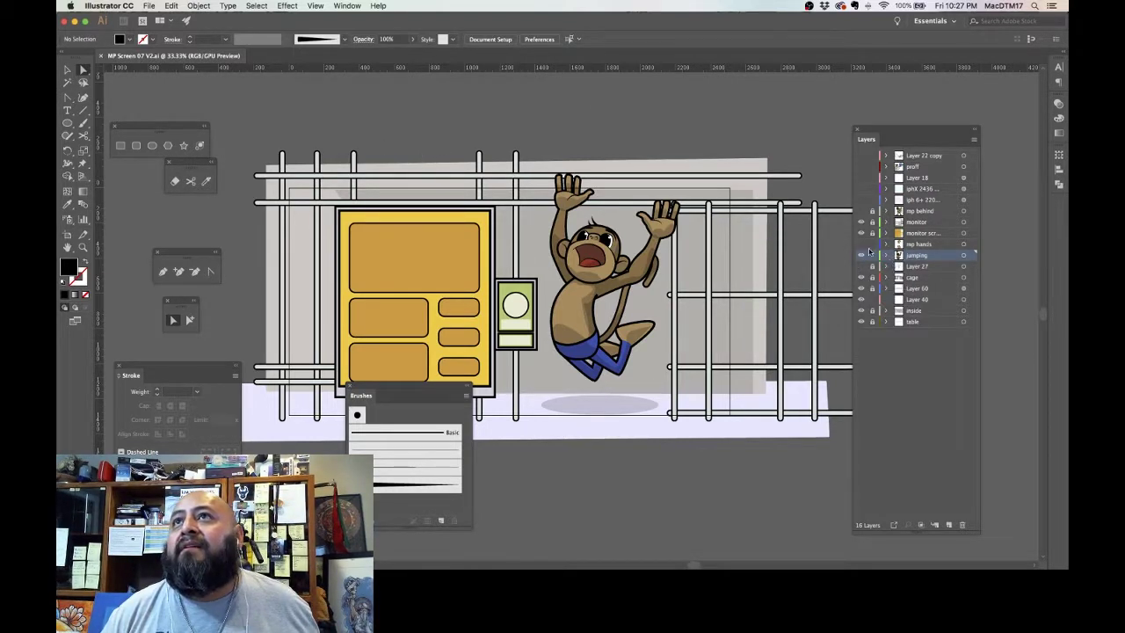
left_click_drag(872, 266, 872, 322)
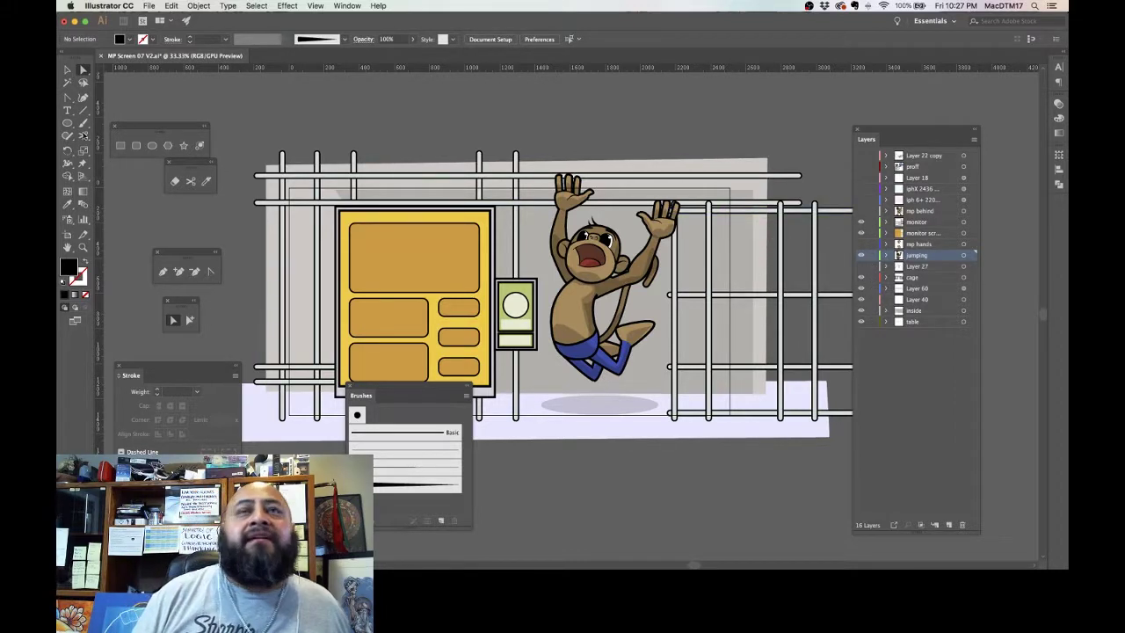
Step: Export the artboard as a PNG to the MP Game Screens folder at Screen (72 ppi) with a transparent background
left_click(153, 8)
mouse_move(208, 178)
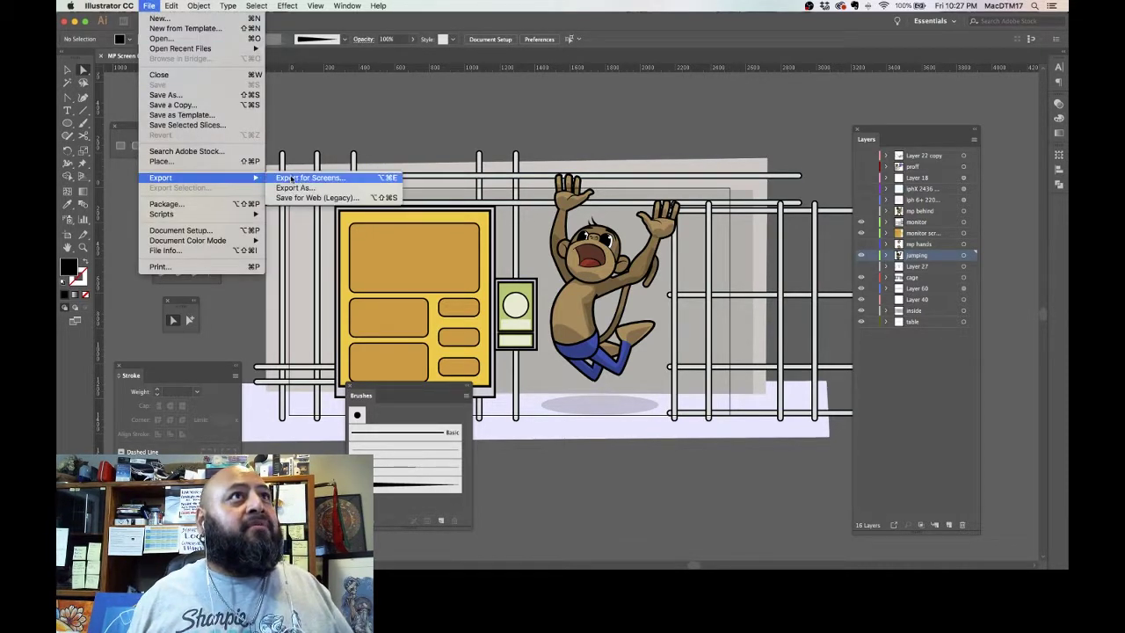
left_click(304, 189)
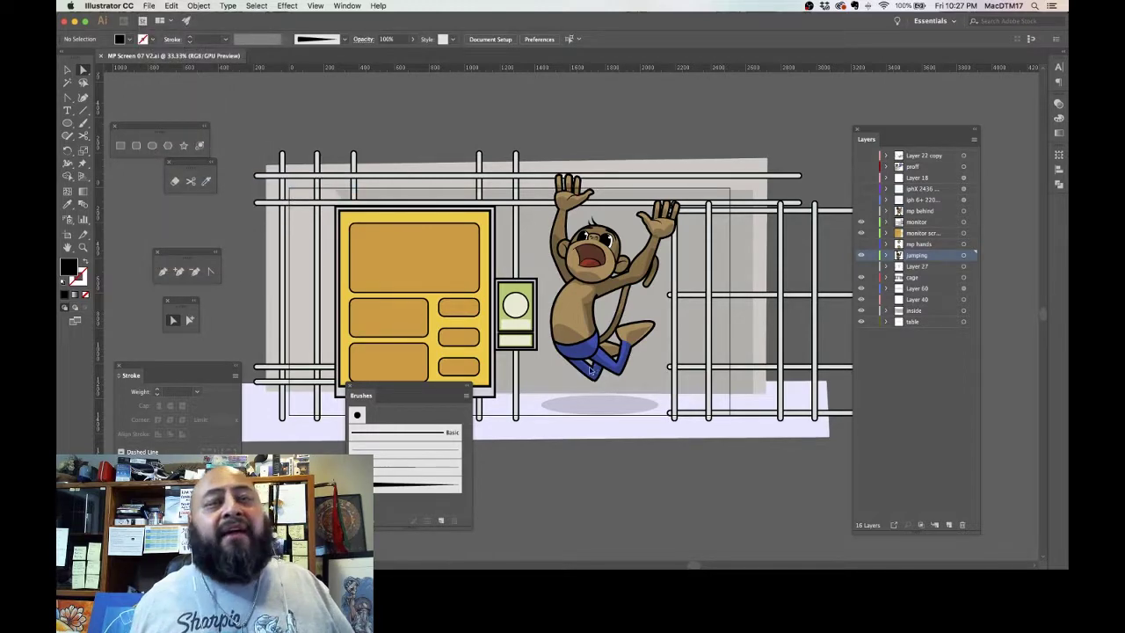
left_click(514, 426)
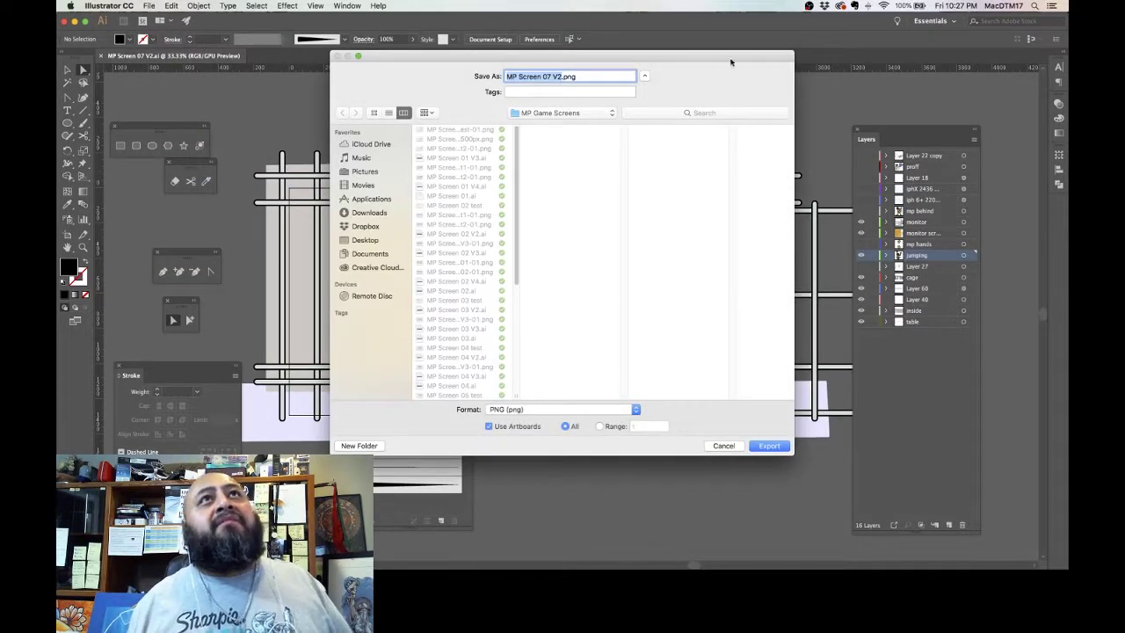
left_click(770, 447)
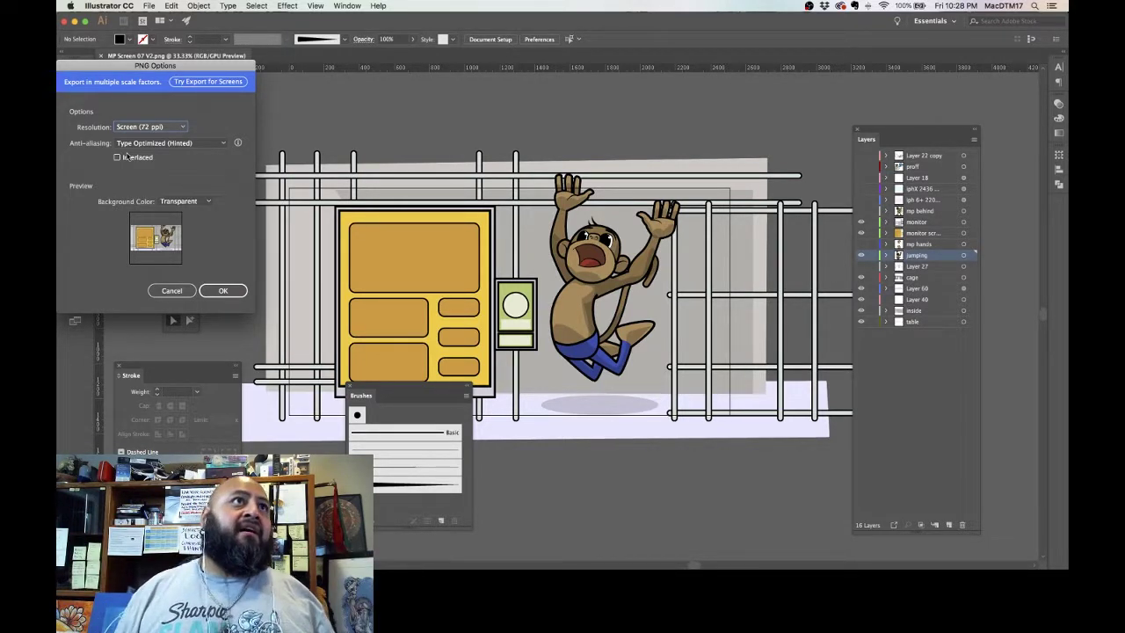
left_click(217, 291)
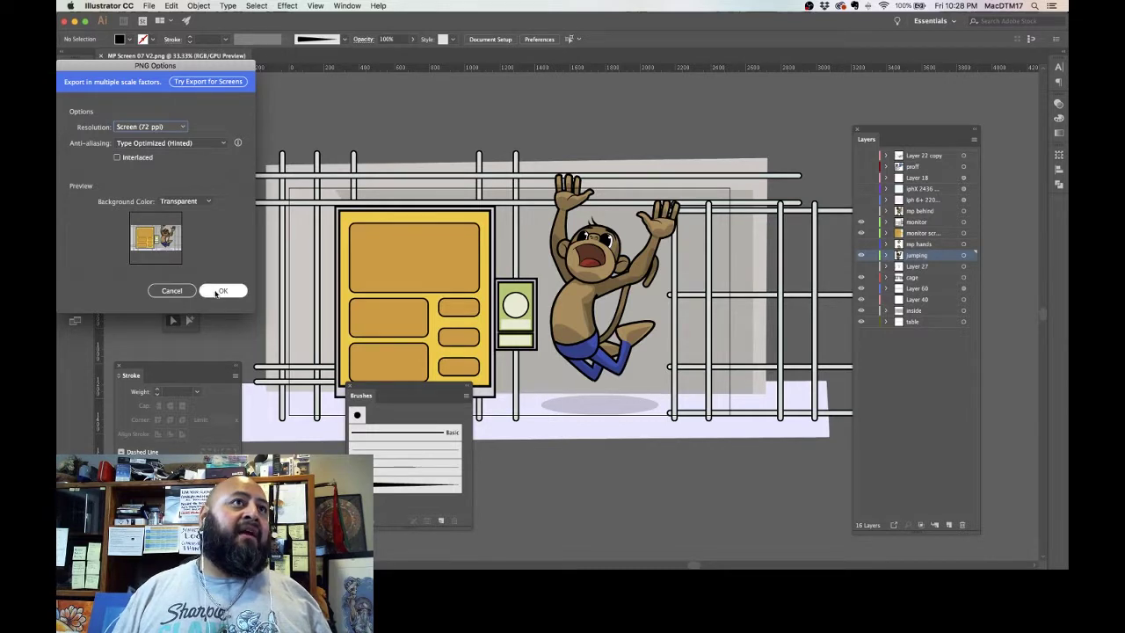
left_click(227, 293)
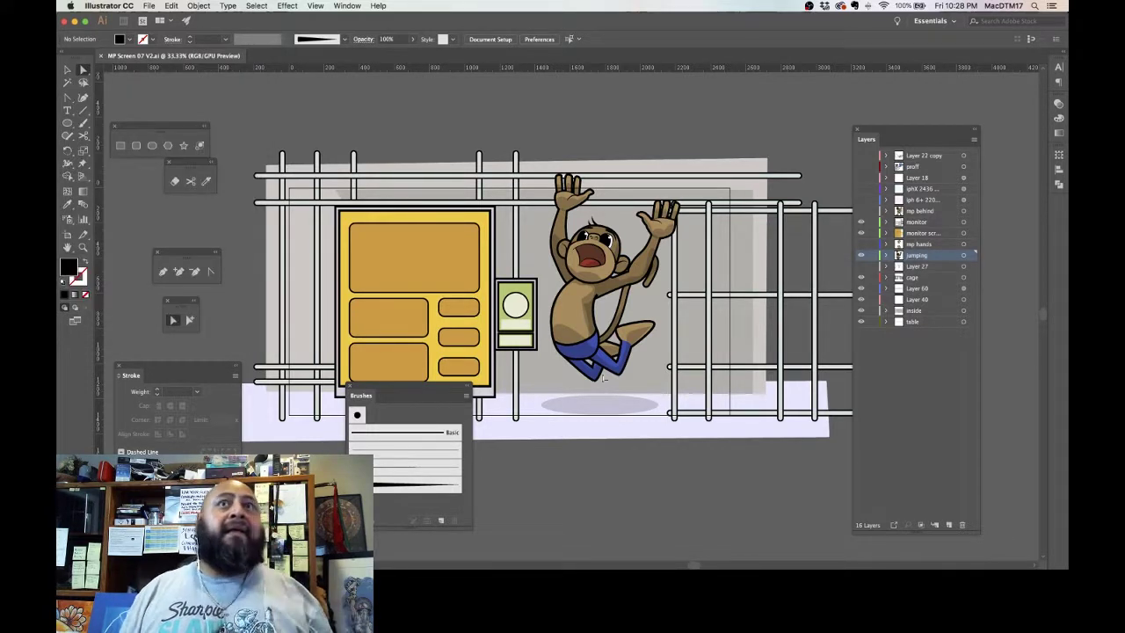
Step: Locate the exported MP Screen 07 V2-01.png through Dropbox and review the MP Game Screens files in Finder's column view
left_click(825, 6)
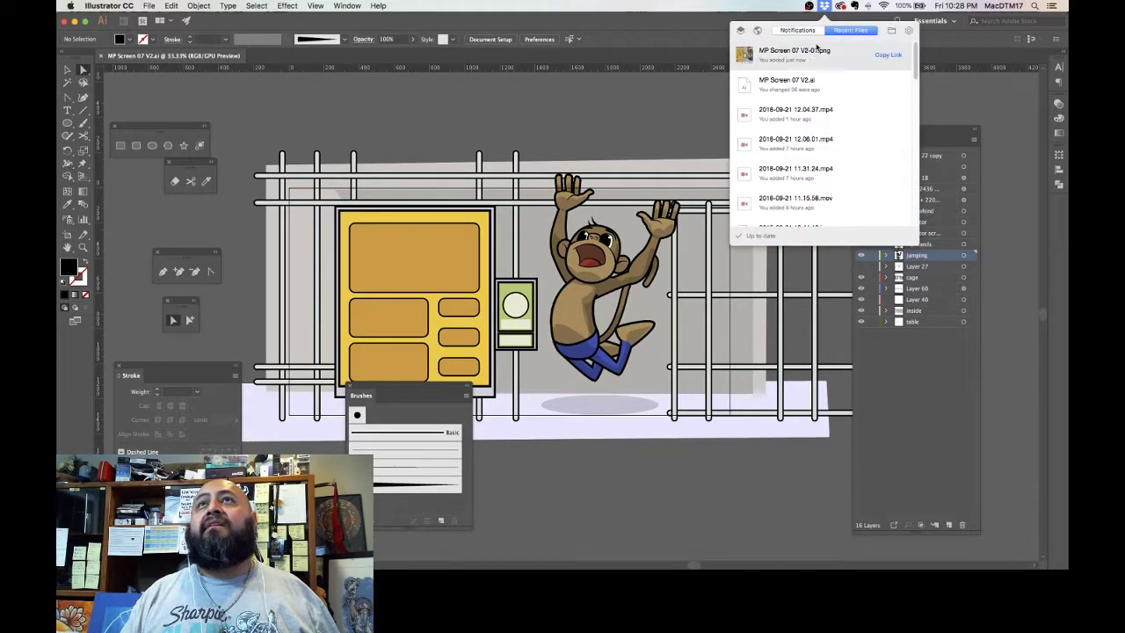
left_click(811, 53)
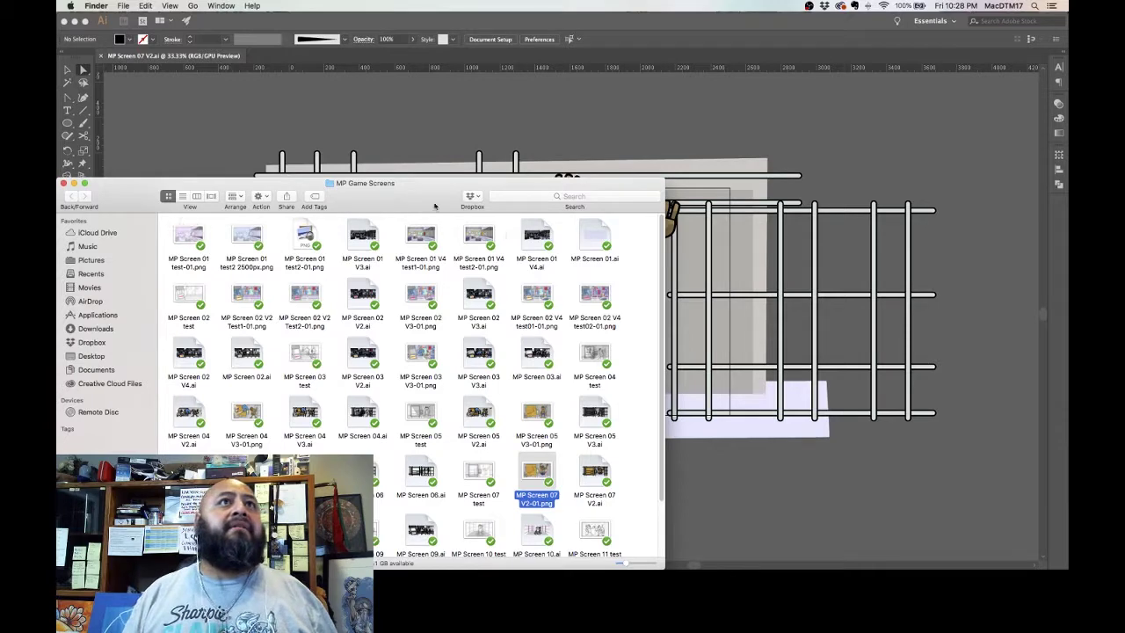
left_click_drag(429, 197, 545, 77)
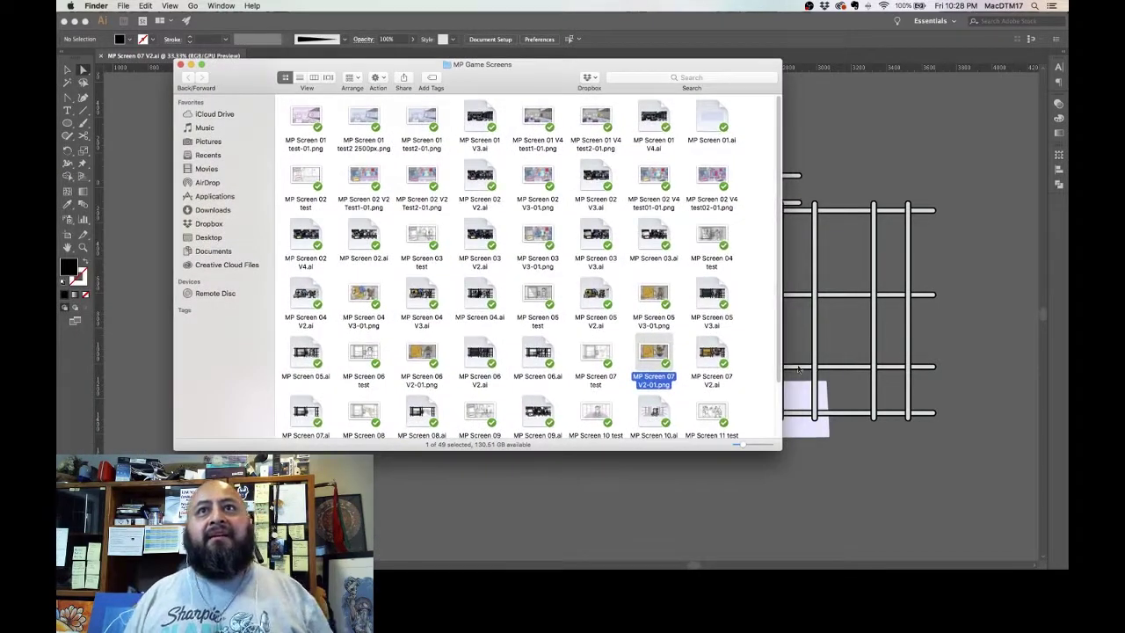
left_click(313, 77)
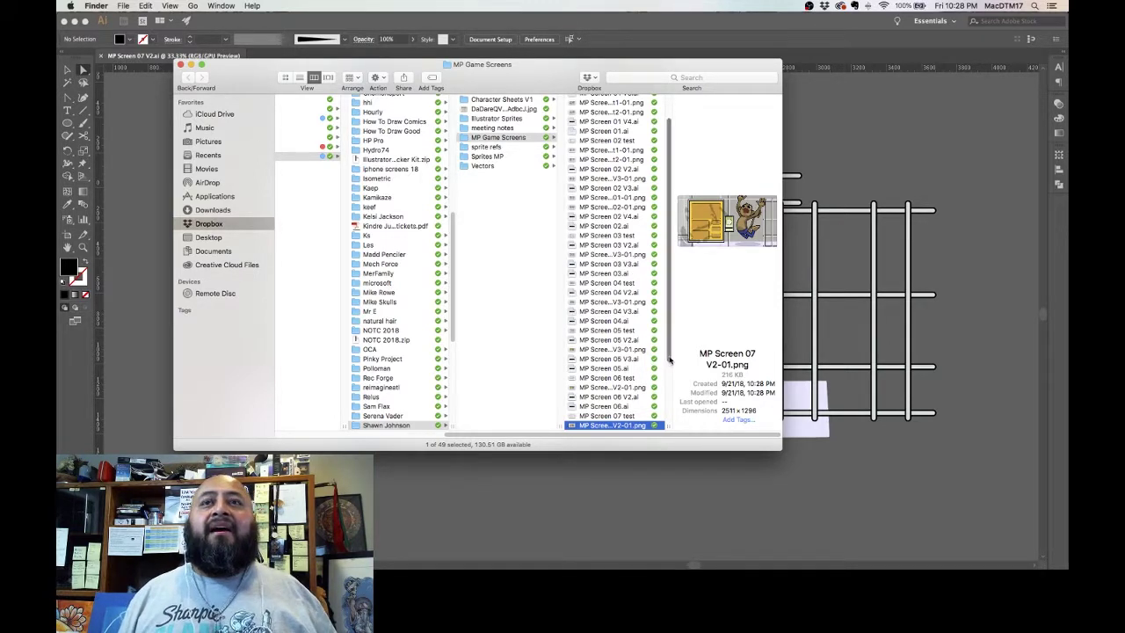
scroll(670, 369, "down", 2)
scroll(670, 369, "down", 5)
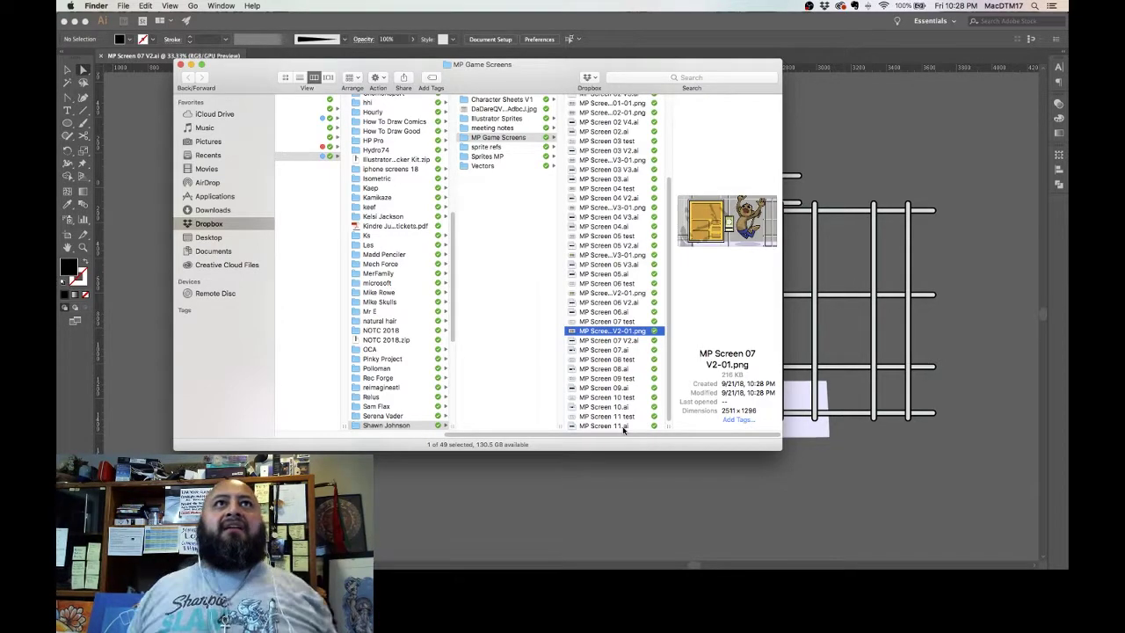
left_click(181, 65)
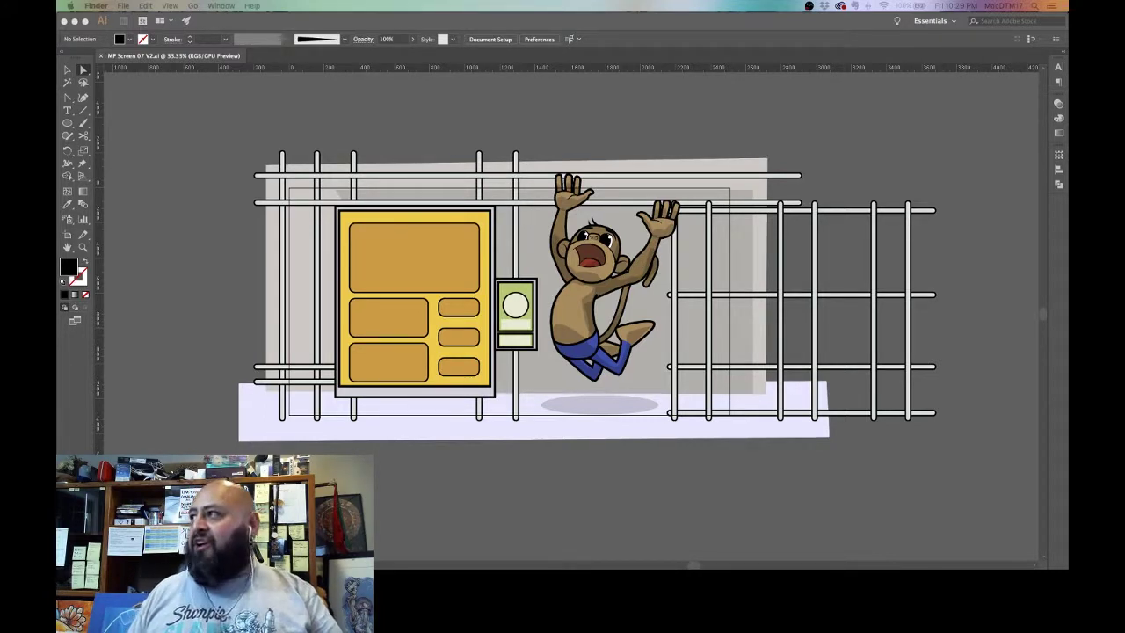
Step: Switch back to Illustrator, dock the floating Stroke, Layers and Brushes panels as icons, and fit the artboard in the window
left_click(648, 484)
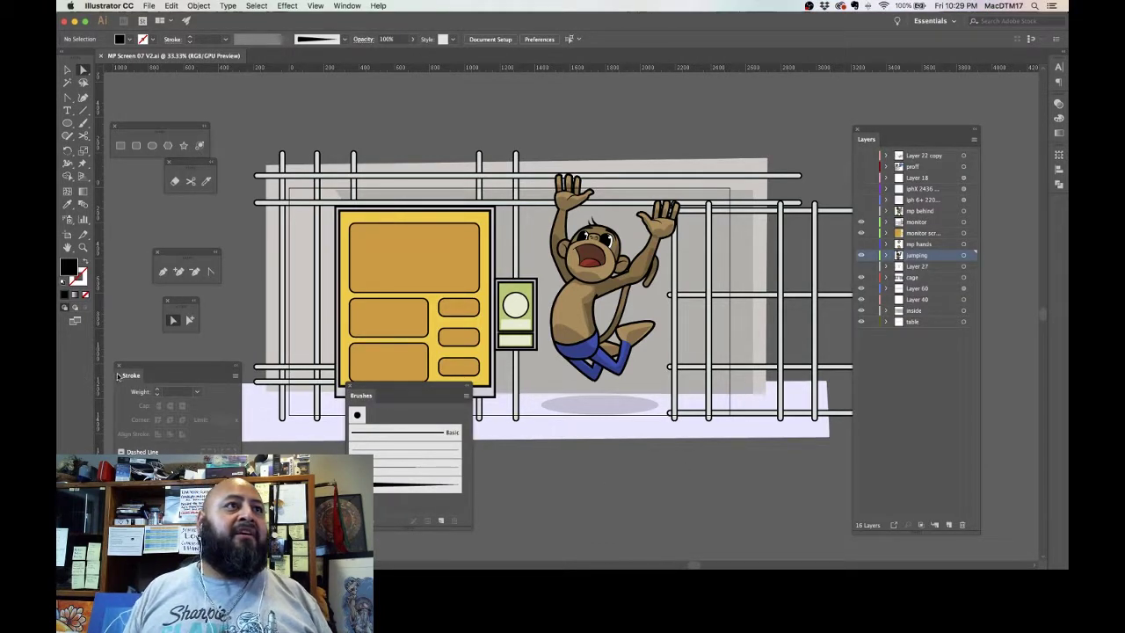
mouse_move(134, 376)
left_mouse_down()
mouse_move(982, 179)
mouse_move(1059, 176)
mouse_move(1057, 198)
left_mouse_up()
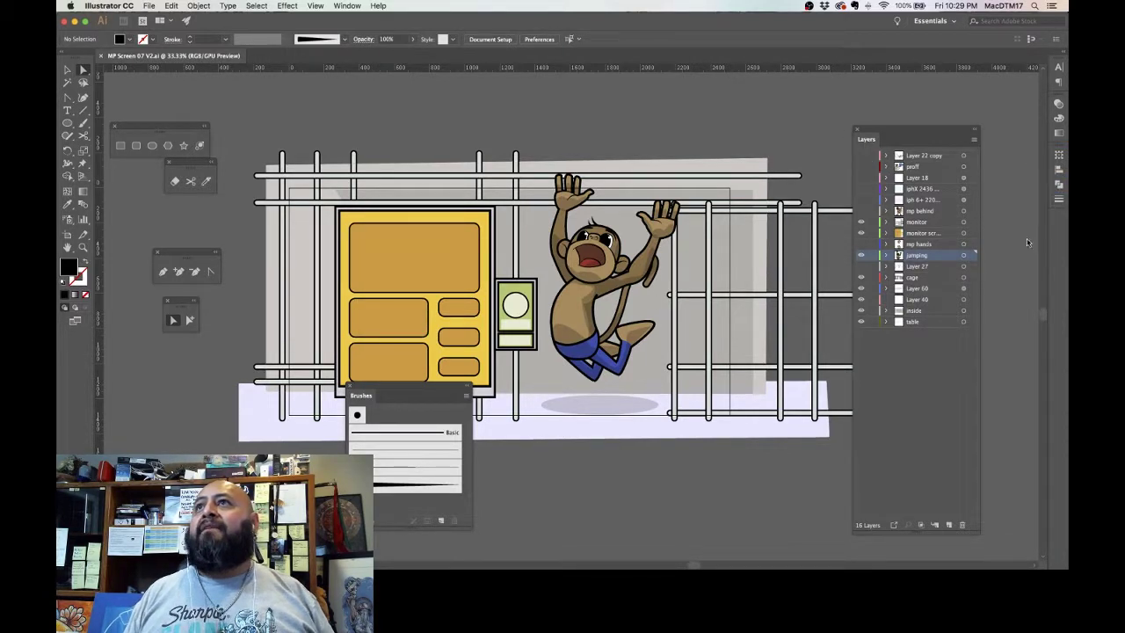
mouse_move(867, 138)
left_mouse_down()
mouse_move(1024, 193)
mouse_move(1054, 225)
left_mouse_up()
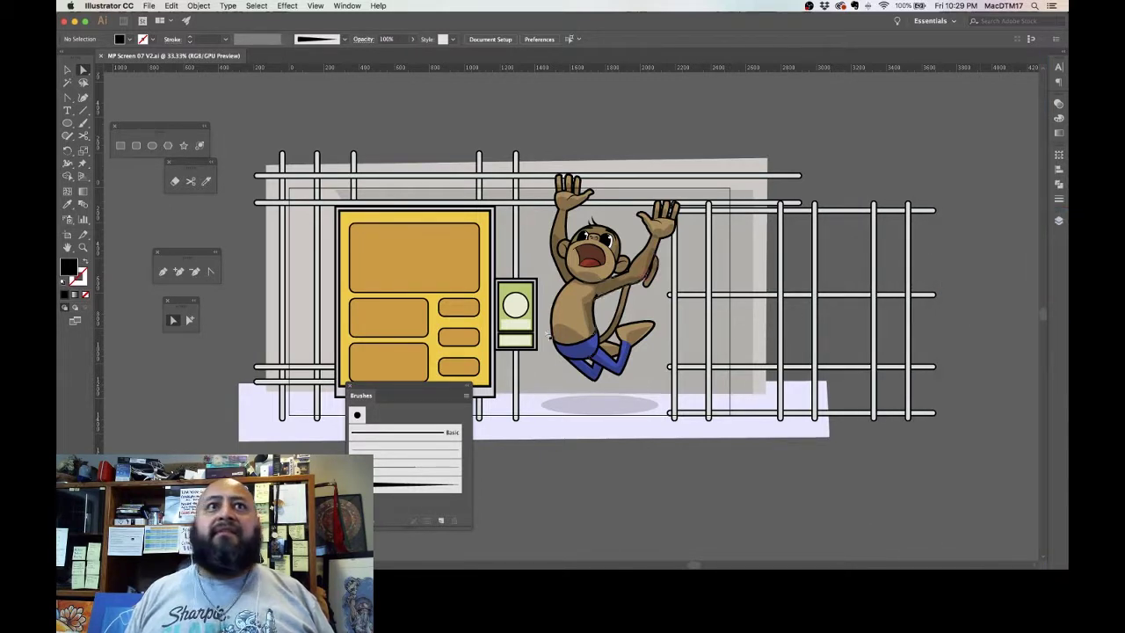
left_click_drag(395, 395, 1057, 240)
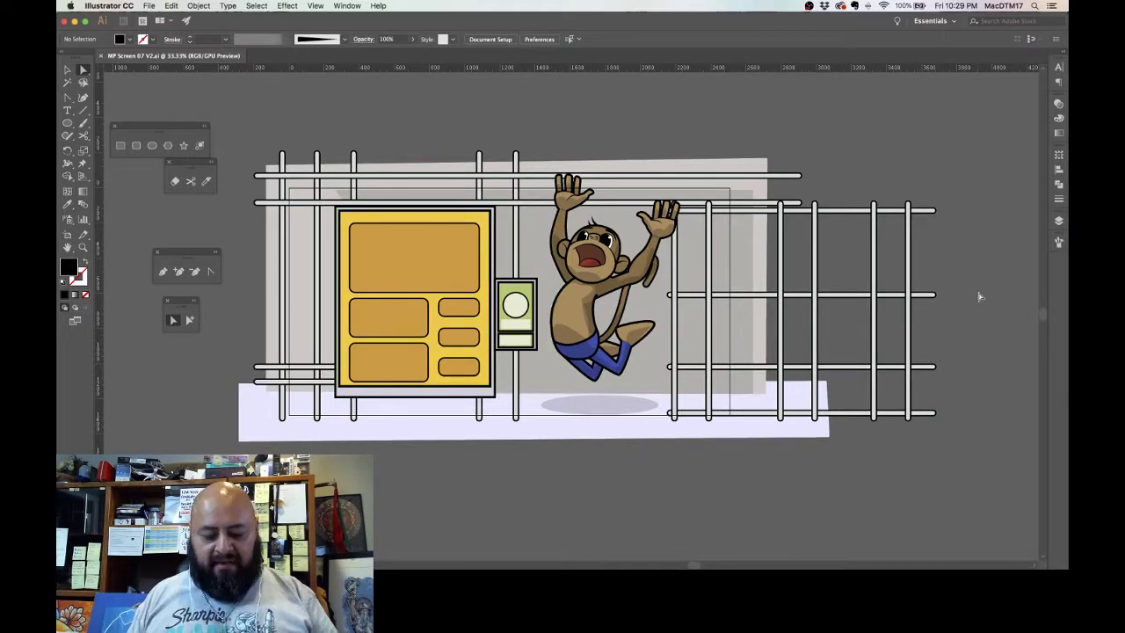
key("super+0")
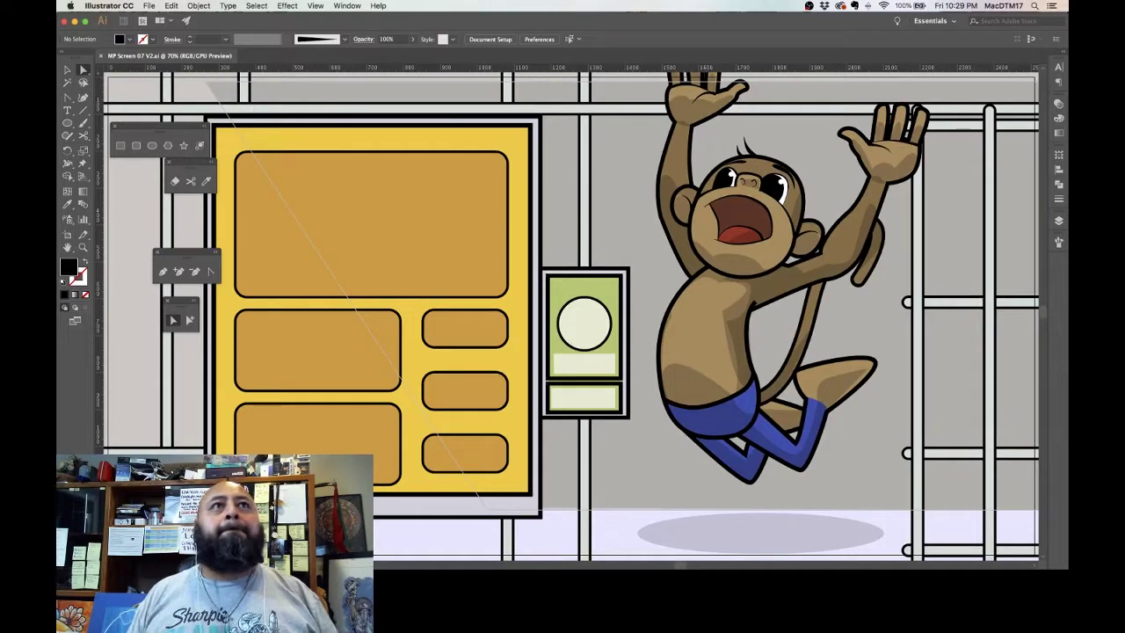